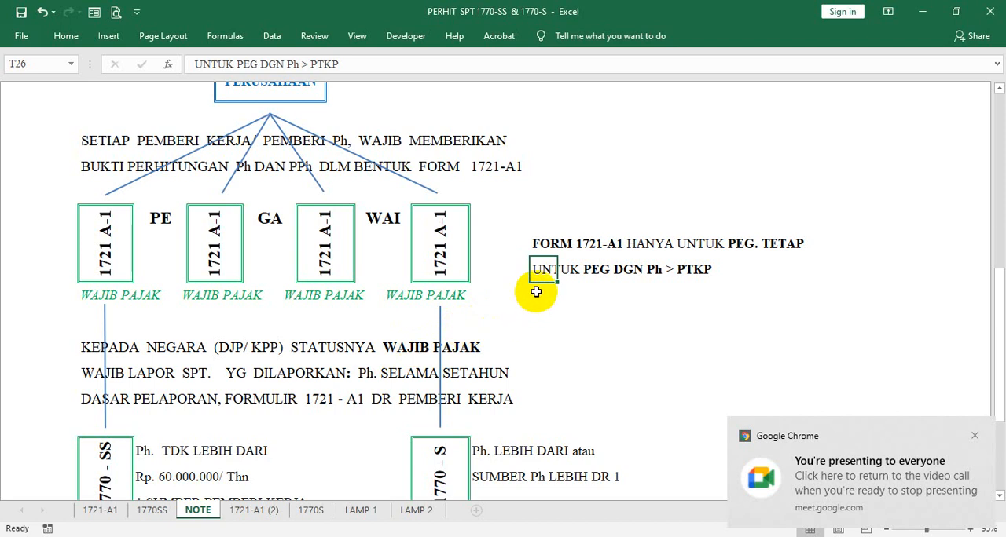
- Examine the NOTE sheet's diagram from the PERUSAHAAN box through the four 1721 A-1 forms to the 1770 returns
{"action": "scroll", "coordinate": [129, 244], "scroll_direction": "up", "scroll_amount": 1}
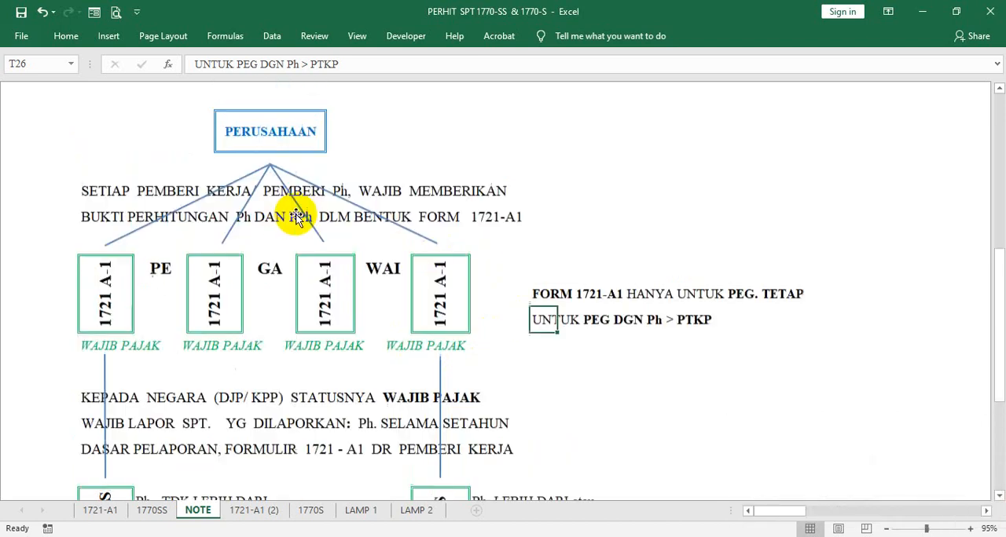
{"action": "left_click", "coordinate": [240, 155]}
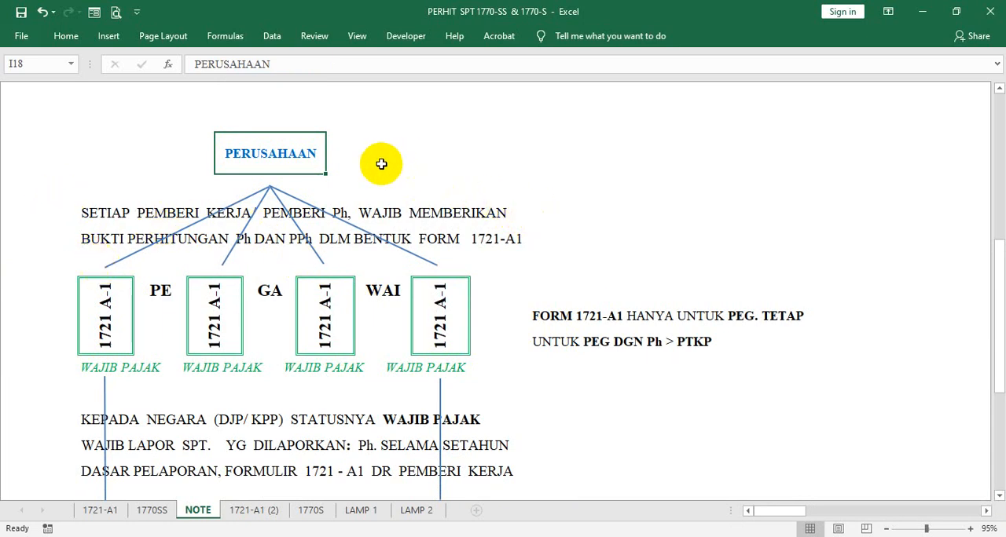
{"action": "left_click", "coordinate": [350, 161]}
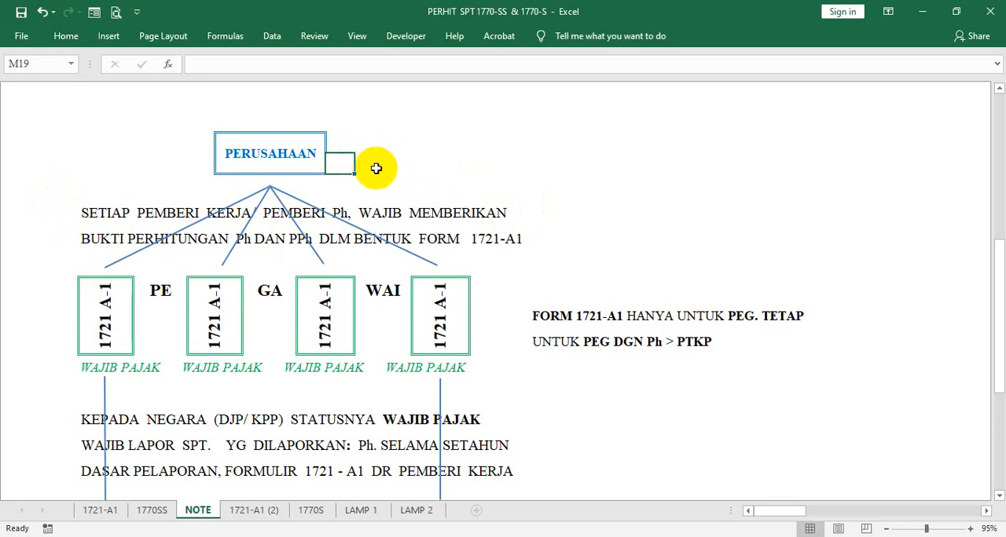
{"action": "left_click", "coordinate": [434, 164]}
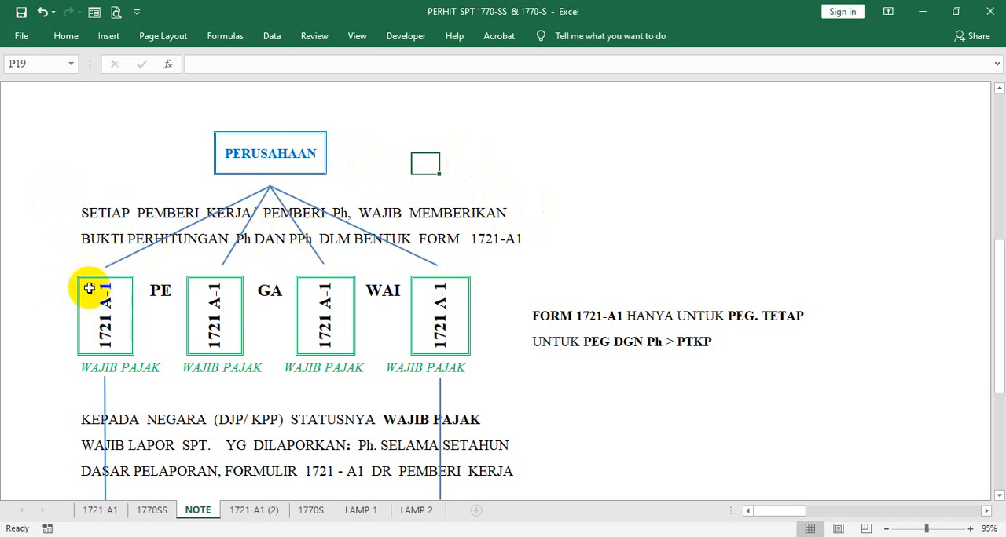
{"action": "left_click", "coordinate": [93, 316]}
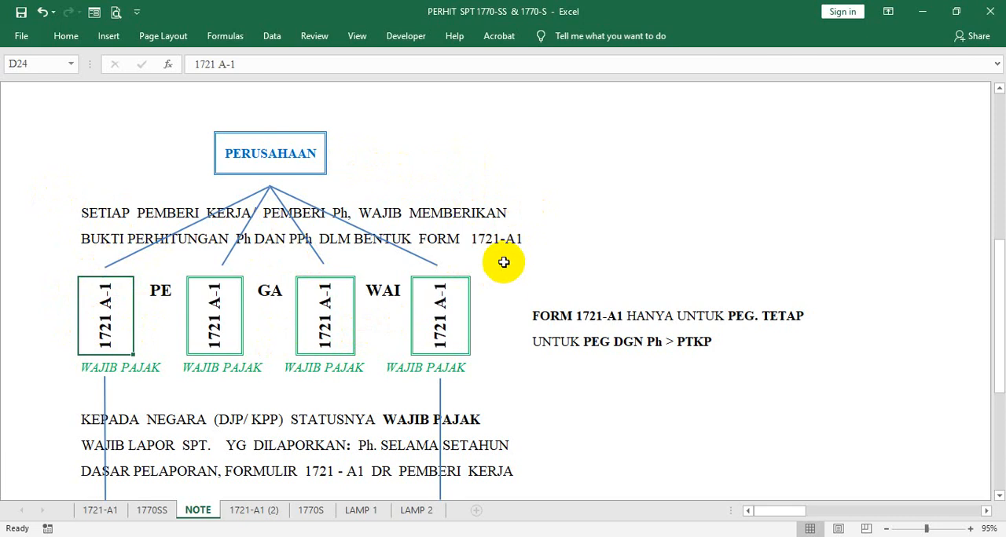
{"action": "scroll", "coordinate": [516, 228], "scroll_direction": "down", "scroll_amount": 1}
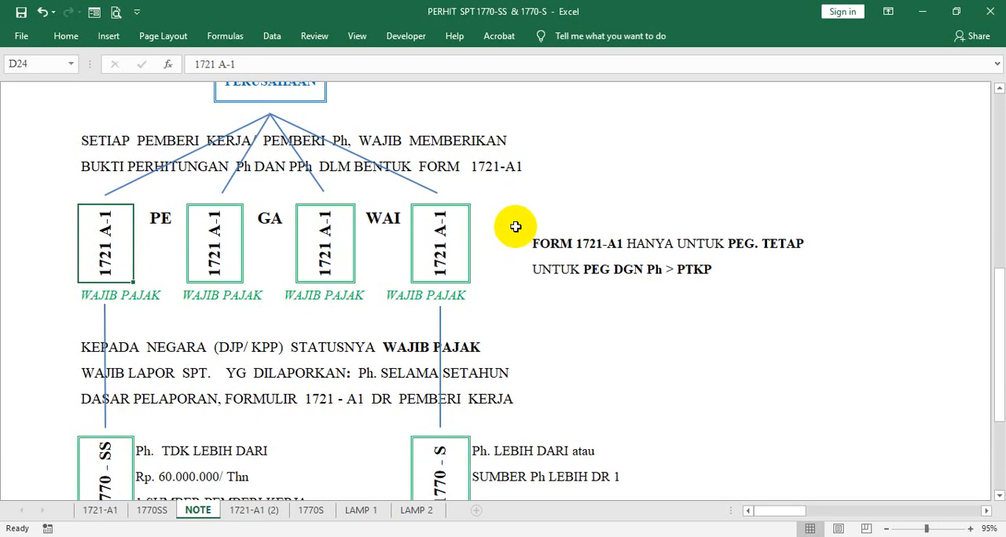
{"action": "scroll", "coordinate": [516, 227], "scroll_direction": "down", "scroll_amount": 2}
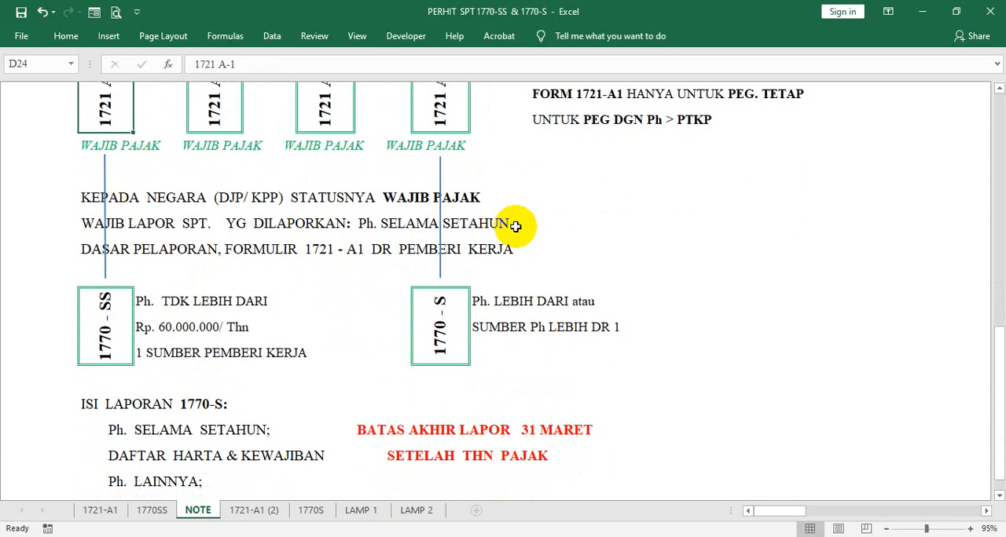
{"action": "scroll", "coordinate": [515, 227], "scroll_direction": "up", "scroll_amount": 1}
{"action": "scroll", "coordinate": [516, 227], "scroll_direction": "up", "scroll_amount": 2}
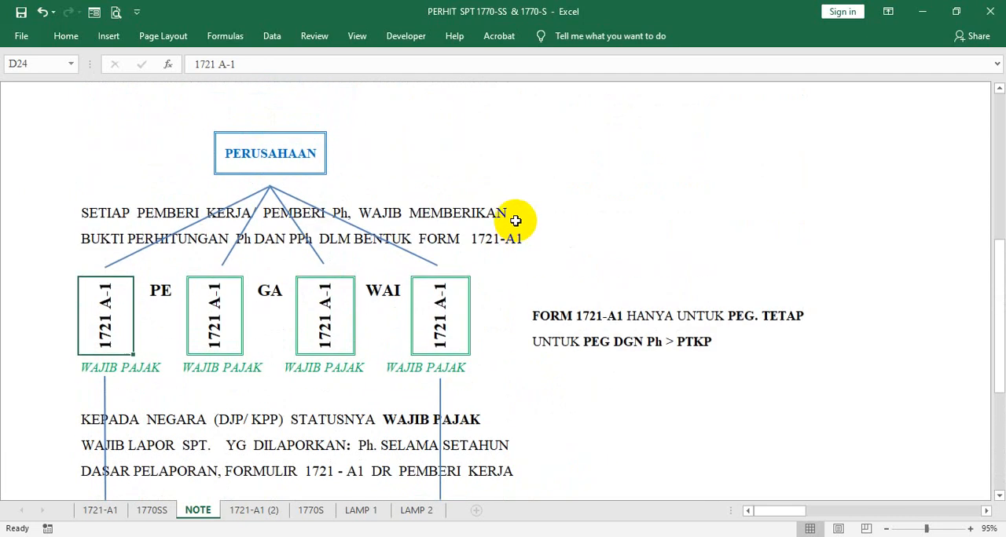
- Enter "1721 A1 = PEG SWASTA" in U19 and "1721 A2 = PEG. NEGERI" in U21, with the form codes in bold
{"action": "left_click", "coordinate": [575, 165]}
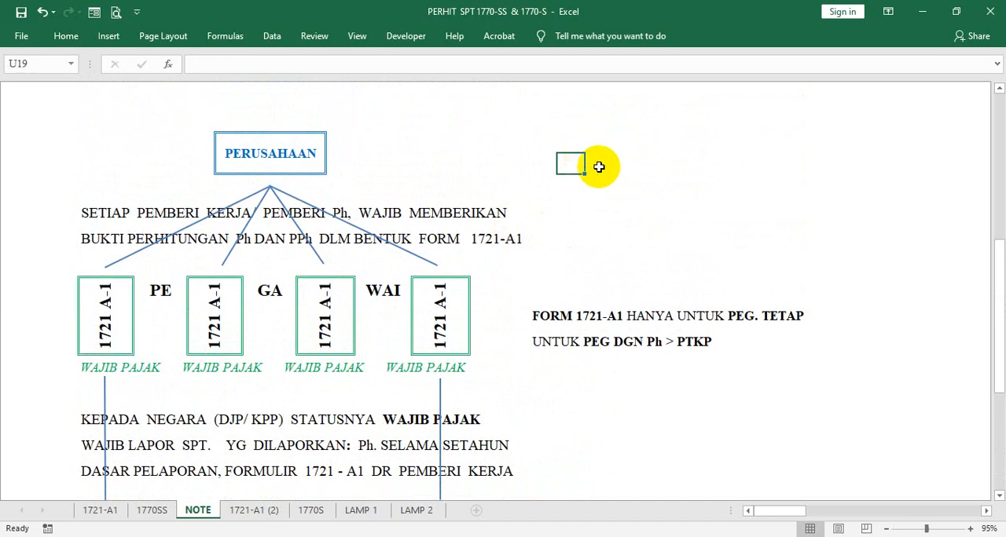
{"action": "type", "text": "1721 A1  =  PEG SWASTA"}
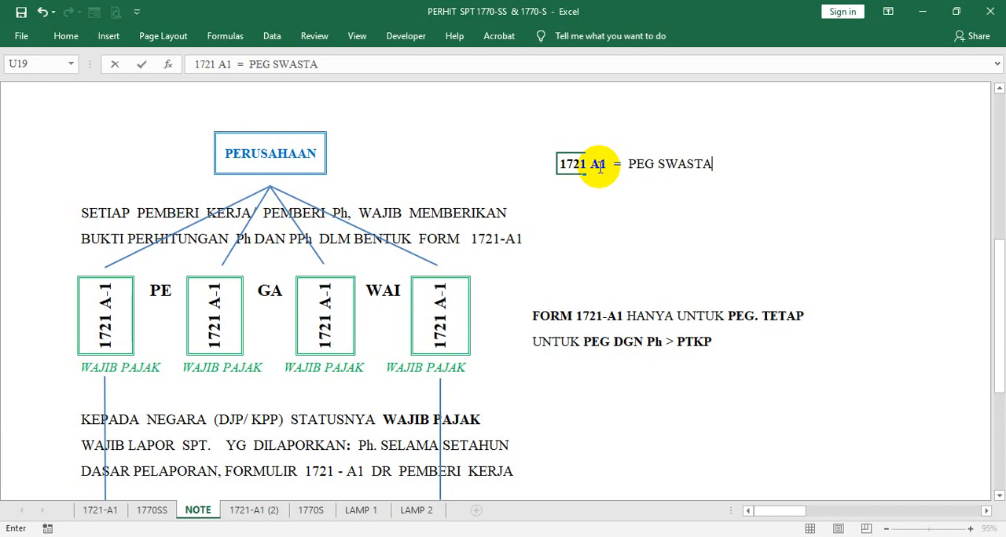
{"action": "key", "text": "Return"}
{"action": "key", "text": "Return"}
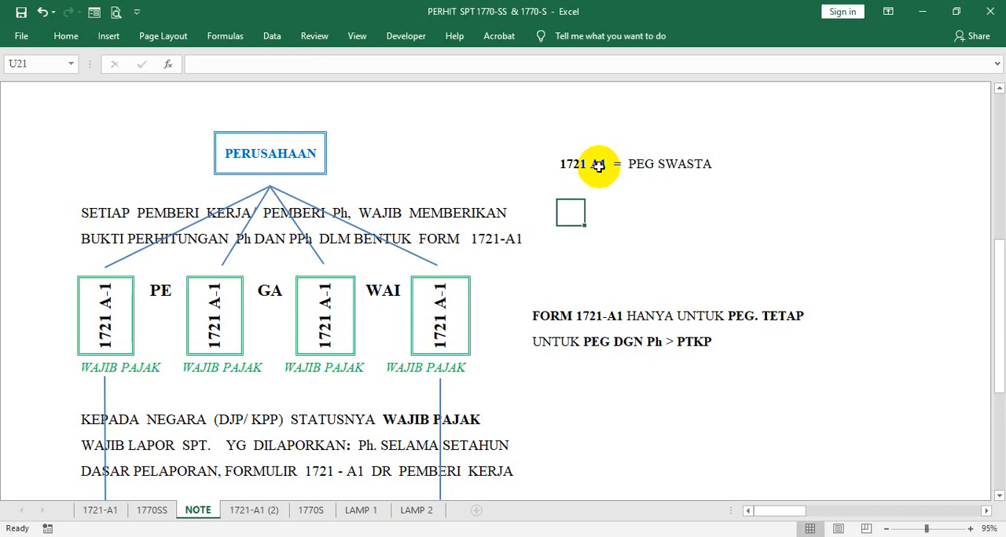
{"action": "type", "text": "1721 A2  =  PEG. NEGERI"}
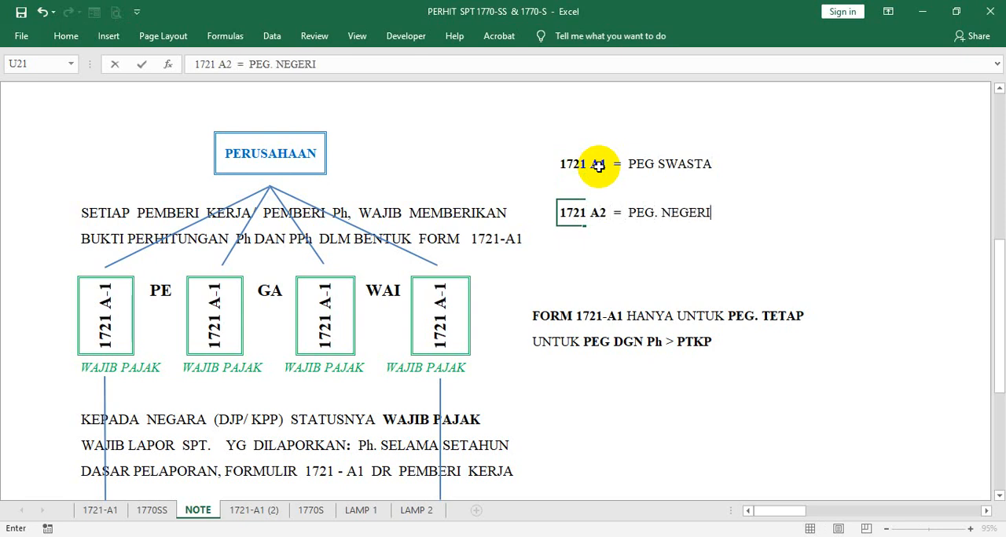
{"action": "key", "text": "Return"}
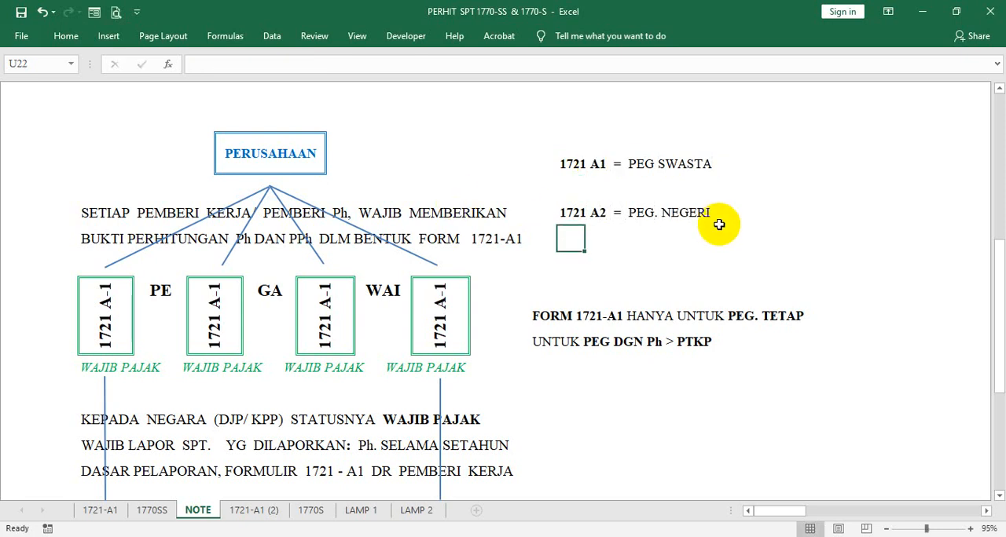
- Review the 1721 A1 and 1721 A2 notes beside the diagram, comparing the employee type each form covers
{"action": "left_click", "coordinate": [569, 164]}
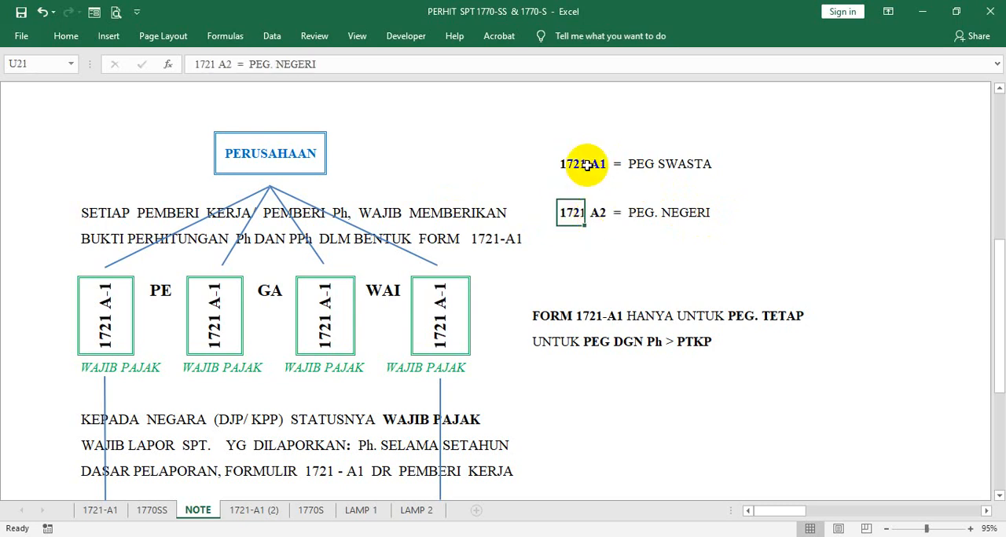
{"action": "left_click", "coordinate": [569, 165]}
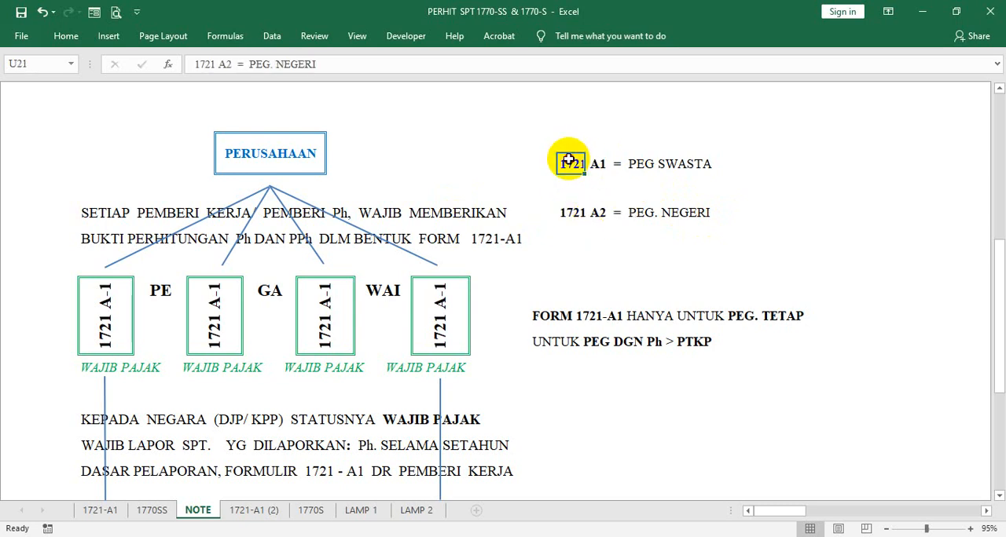
{"action": "left_click", "coordinate": [635, 164]}
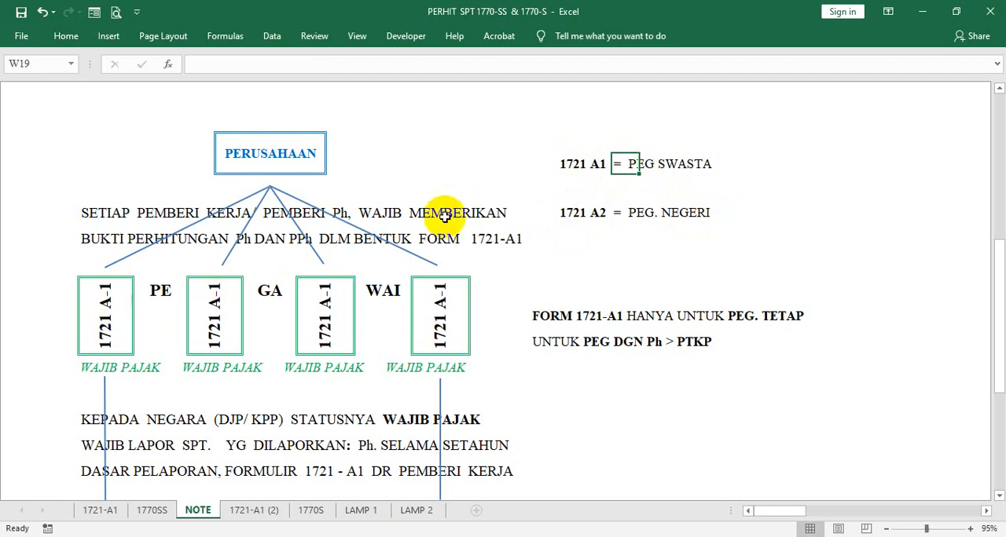
{"action": "left_click", "coordinate": [573, 165]}
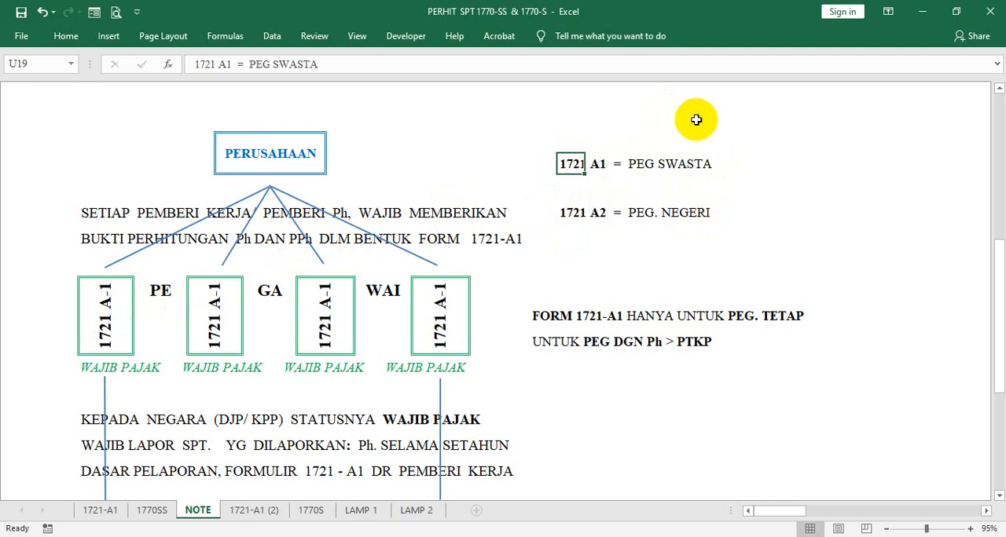
{"action": "left_click", "coordinate": [710, 163]}
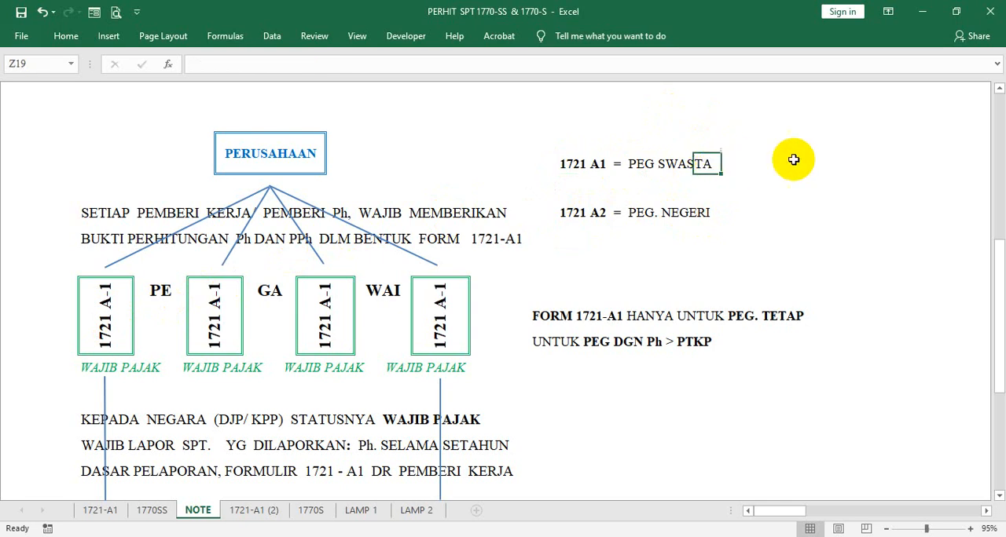
{"action": "left_click", "coordinate": [566, 213]}
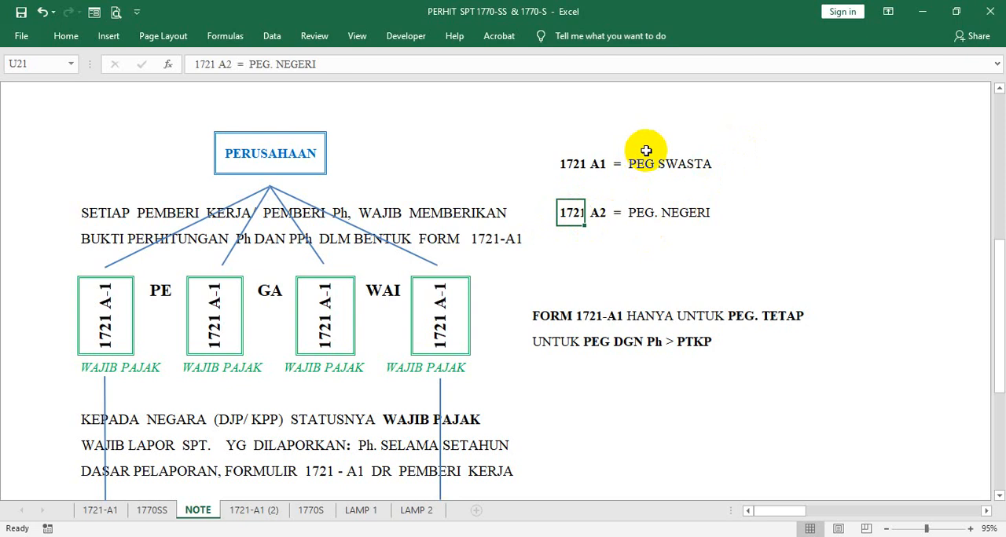
{"action": "left_click", "coordinate": [710, 210]}
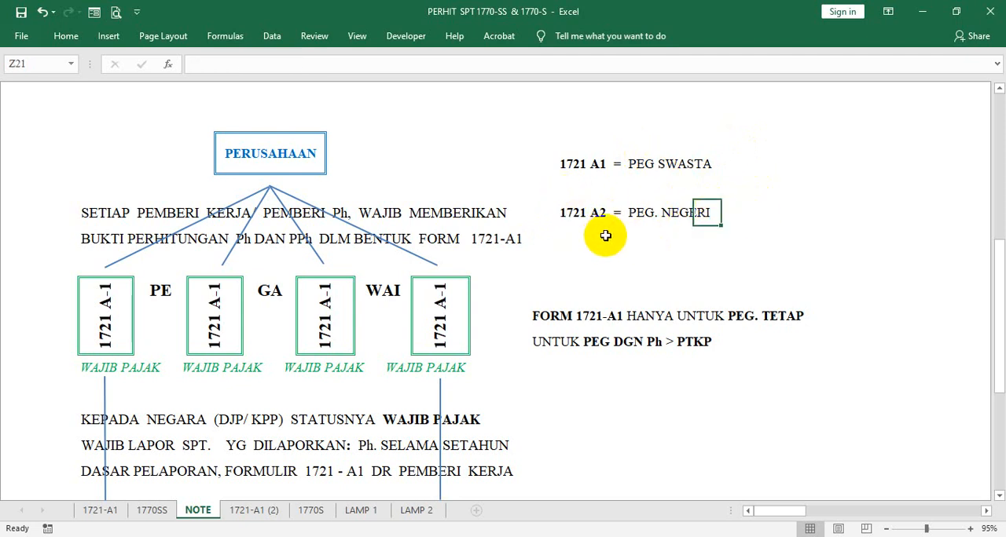
{"action": "left_click", "coordinate": [570, 212]}
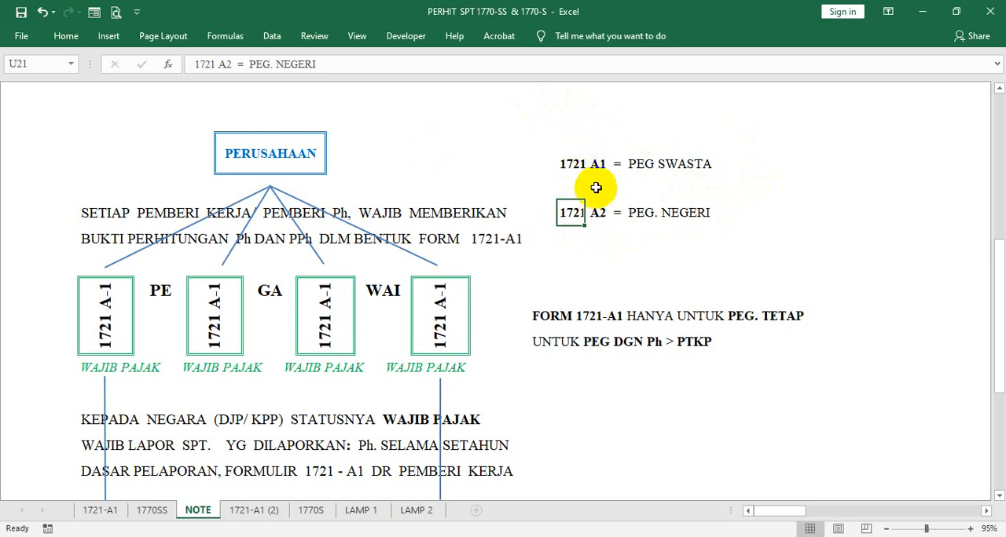
{"action": "scroll", "coordinate": [593, 192], "scroll_direction": "down", "scroll_amount": 3}
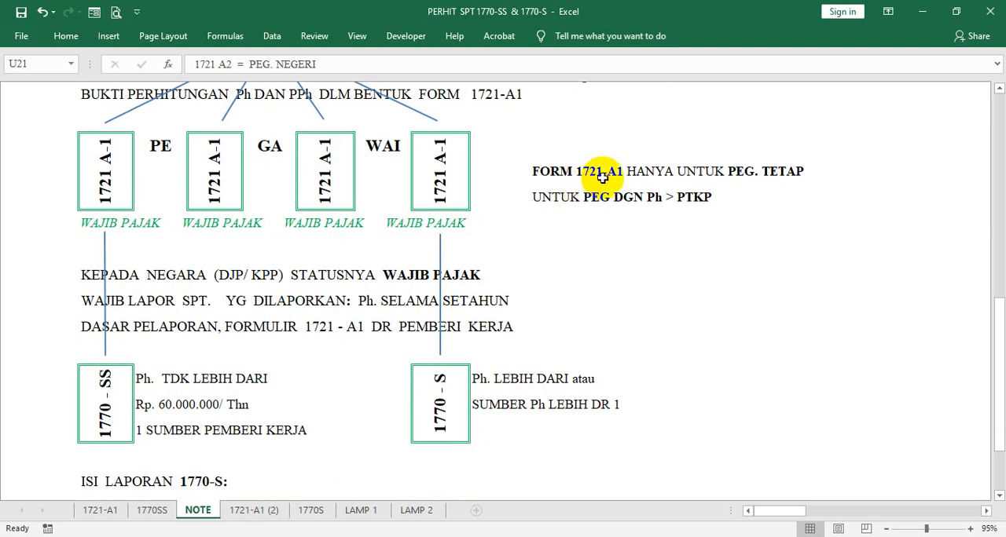
{"action": "scroll", "coordinate": [602, 176], "scroll_direction": "up", "scroll_amount": 1}
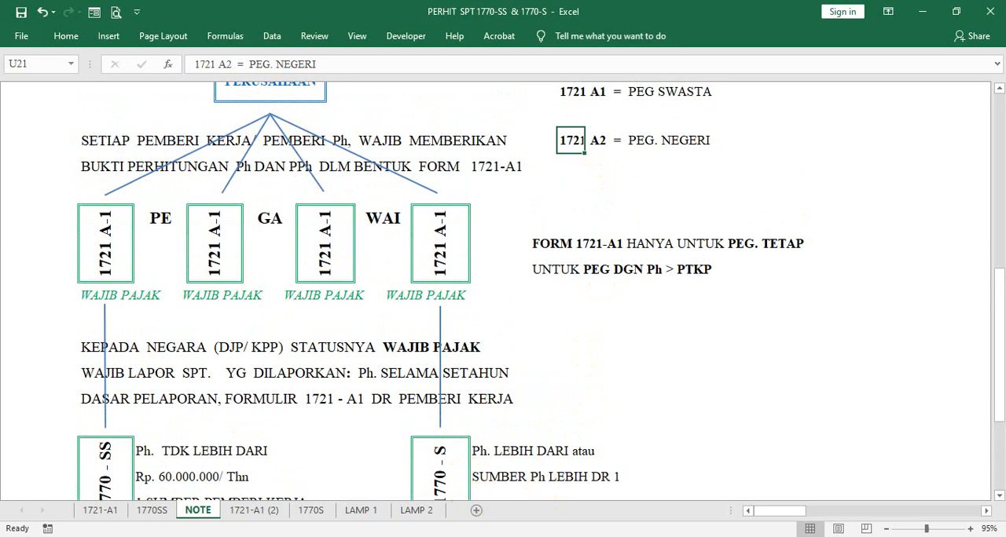
- Check the Google Meet call in Chrome and return to the PERHIT SPT 1770-SS & 1770-S workbook in Excel
{"action": "left_click", "coordinate": [561, 536]}
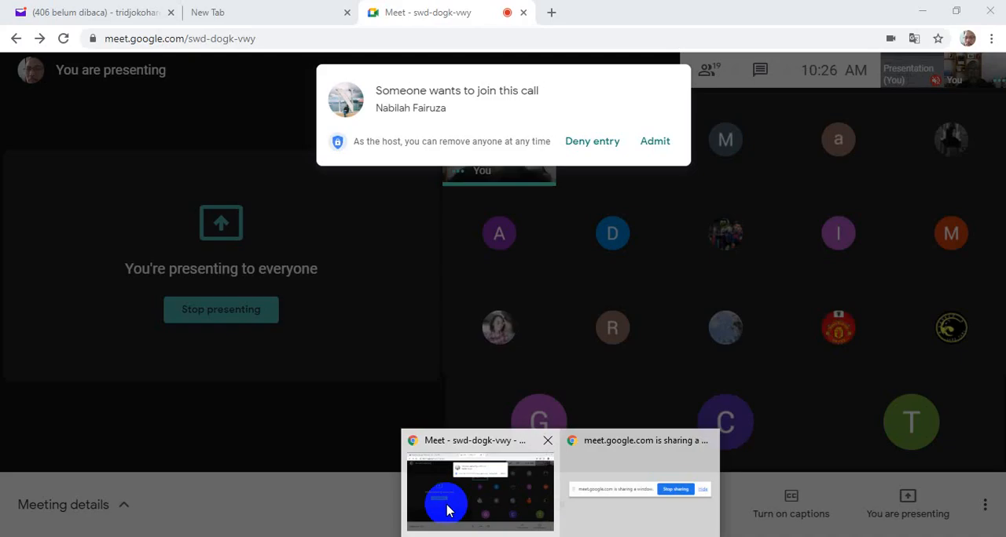
{"action": "left_click", "coordinate": [446, 510]}
{"action": "left_click", "coordinate": [658, 141]}
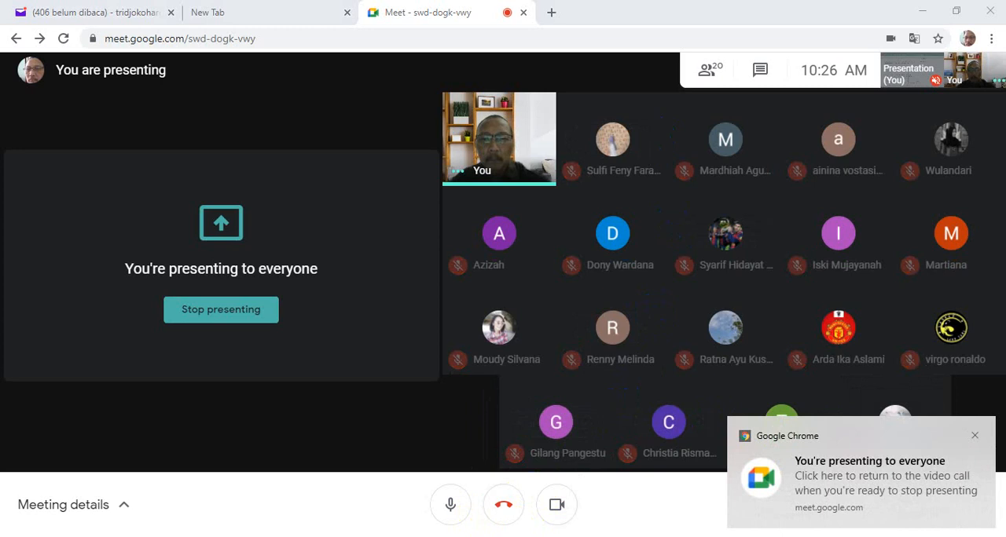
{"action": "mouse_move", "coordinate": [524, 536]}
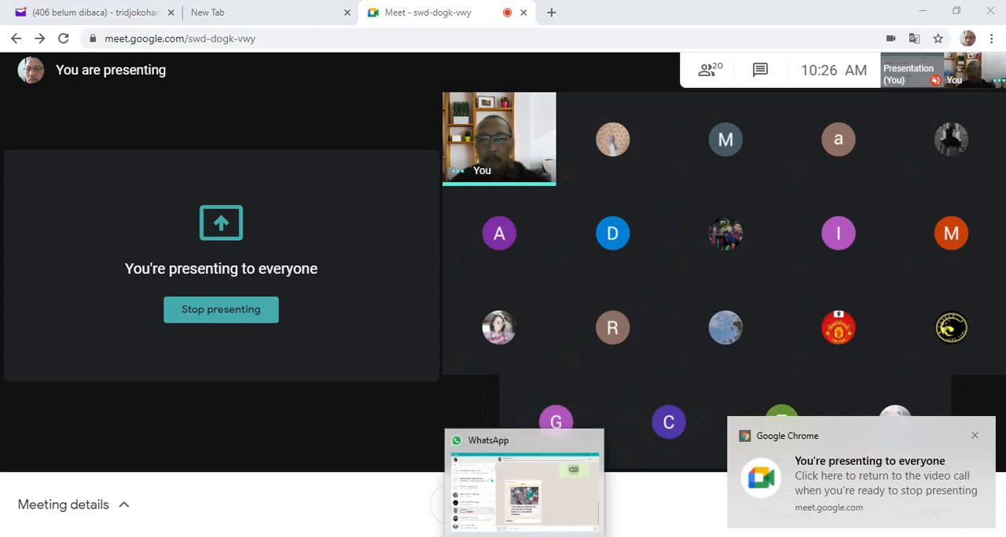
{"action": "mouse_move", "coordinate": [487, 536]}
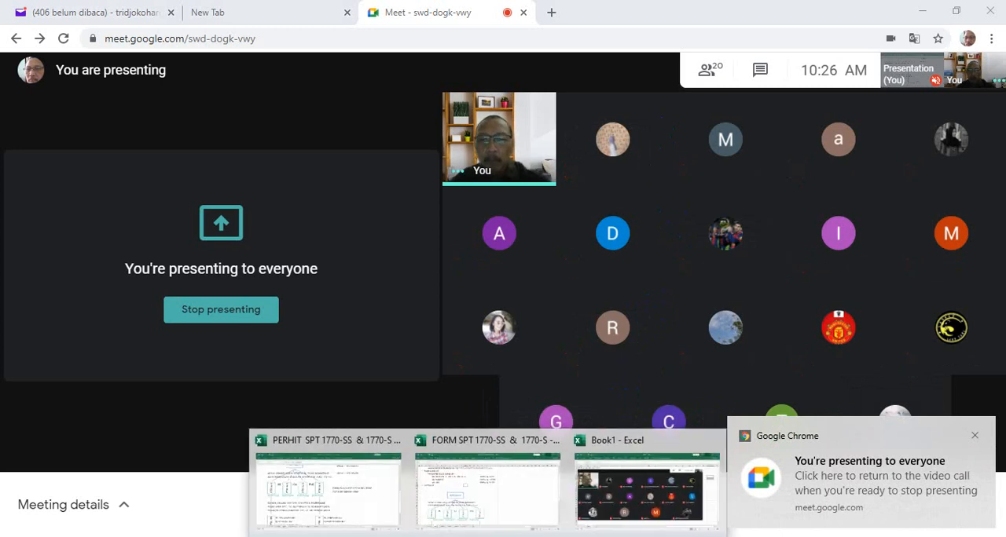
{"action": "left_click", "coordinate": [383, 503]}
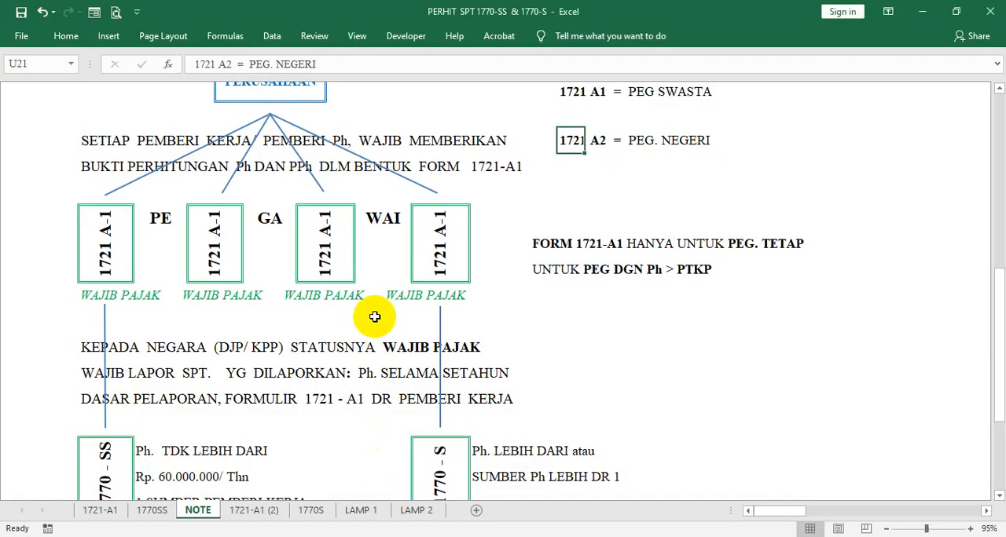
- Examine how the employees' 1721 A-1 forms lead to the 1770-SS and 1770-S returns and their income criteria
{"action": "scroll", "coordinate": [377, 314], "scroll_direction": "down", "scroll_amount": 2}
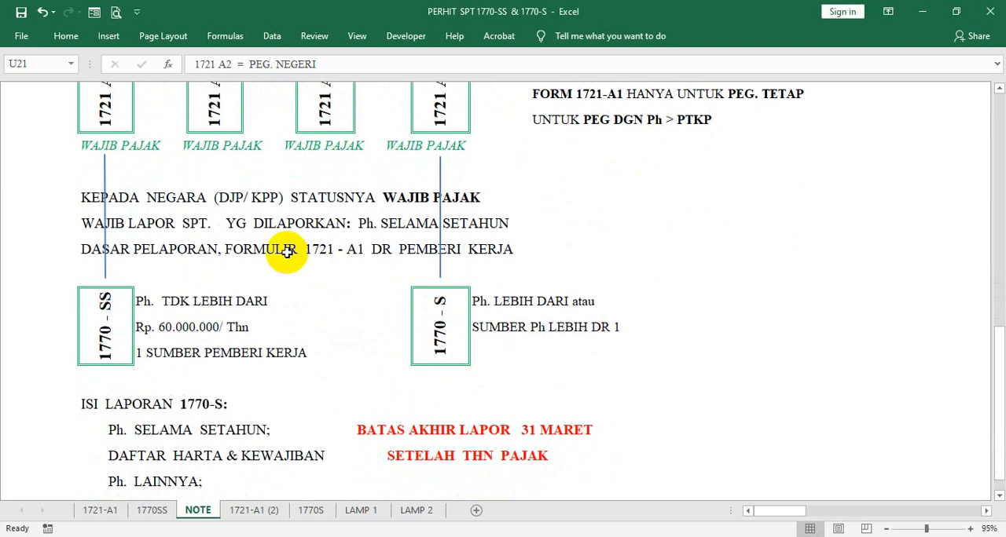
{"action": "scroll", "coordinate": [269, 227], "scroll_direction": "up", "scroll_amount": 1}
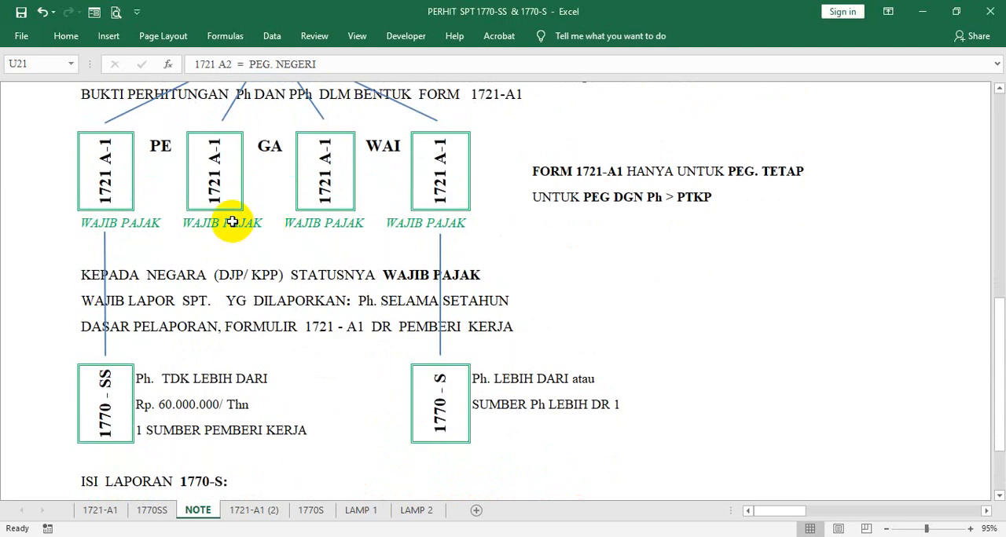
{"action": "scroll", "coordinate": [240, 224], "scroll_direction": "up", "scroll_amount": 3}
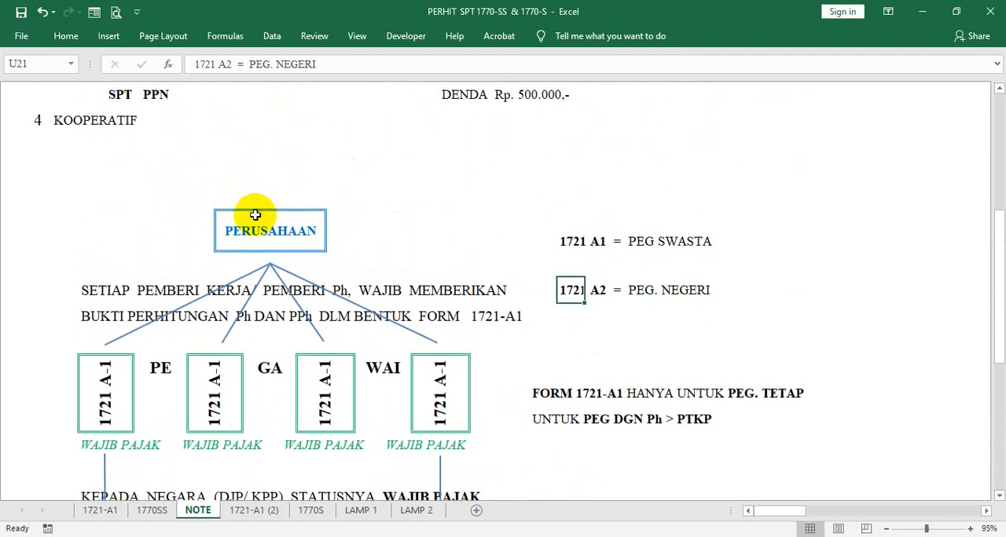
{"action": "scroll", "coordinate": [254, 209], "scroll_direction": "down", "scroll_amount": 2}
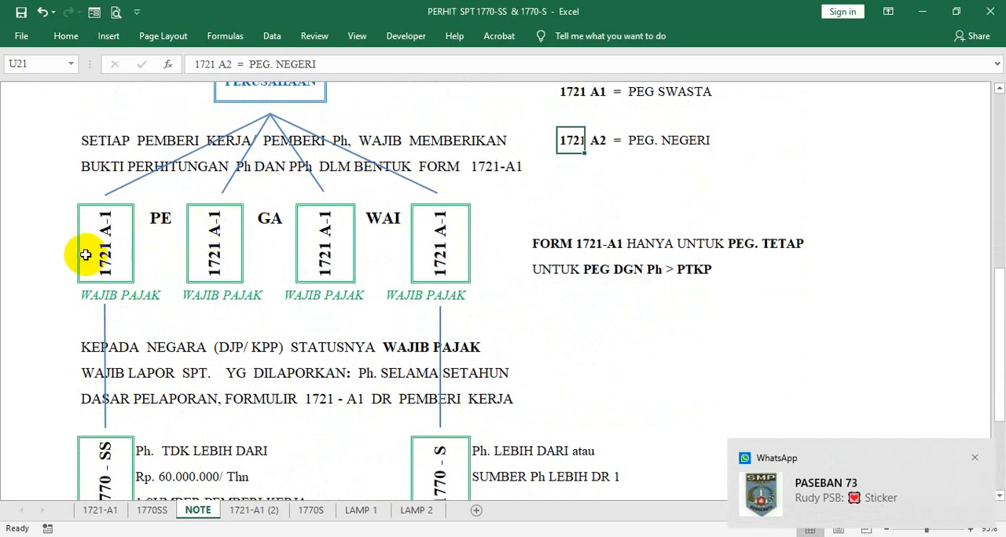
{"action": "left_click", "coordinate": [318, 246]}
{"action": "left_click", "coordinate": [440, 240]}
{"action": "scroll", "coordinate": [275, 252], "scroll_direction": "down", "scroll_amount": 1}
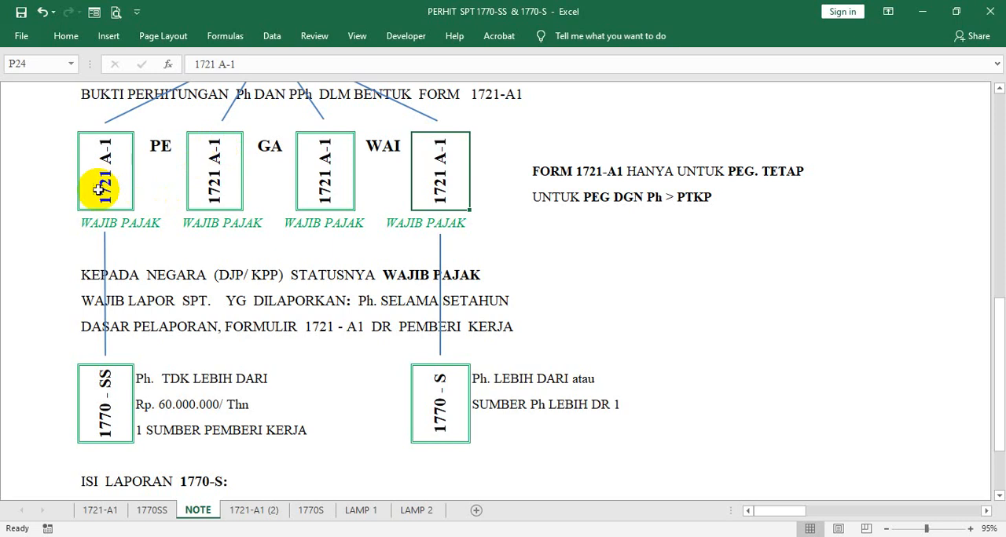
{"action": "left_click", "coordinate": [126, 403]}
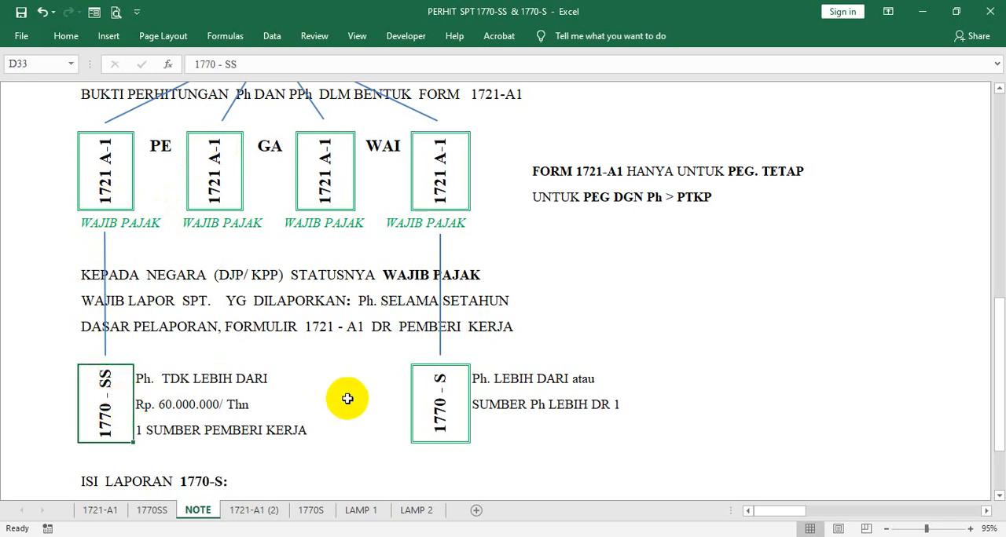
{"action": "left_click", "coordinate": [447, 388]}
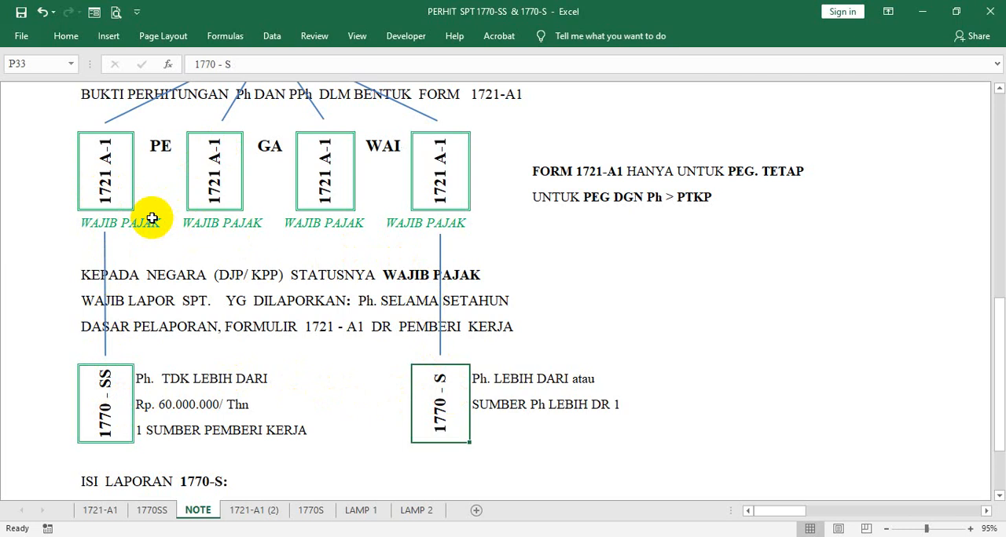
- Review how the PERUSAHAAN box at the head of the diagram connects to the employees' 1721 A-1 forms
{"action": "scroll", "coordinate": [177, 219], "scroll_direction": "up", "scroll_amount": 1}
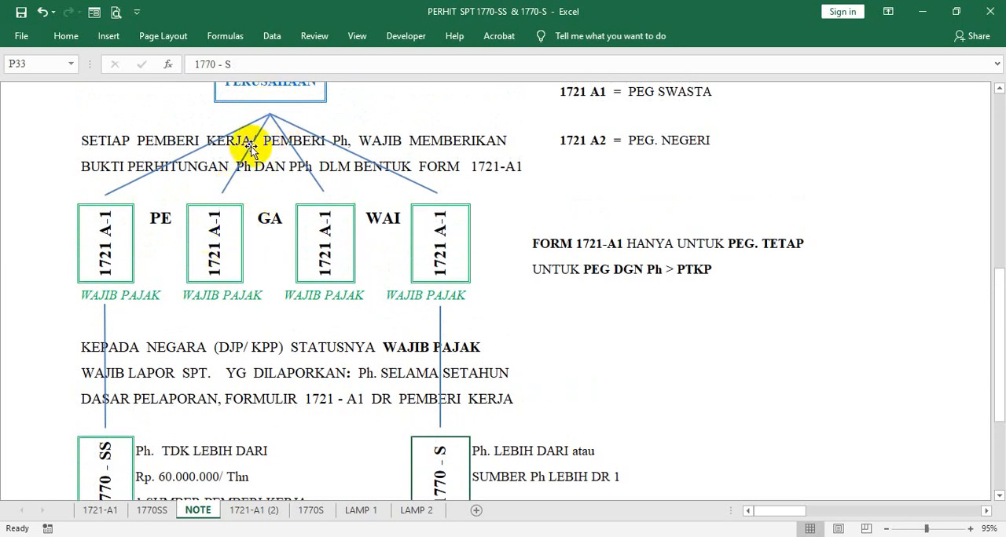
{"action": "left_click", "coordinate": [273, 95]}
{"action": "left_click", "coordinate": [213, 228]}
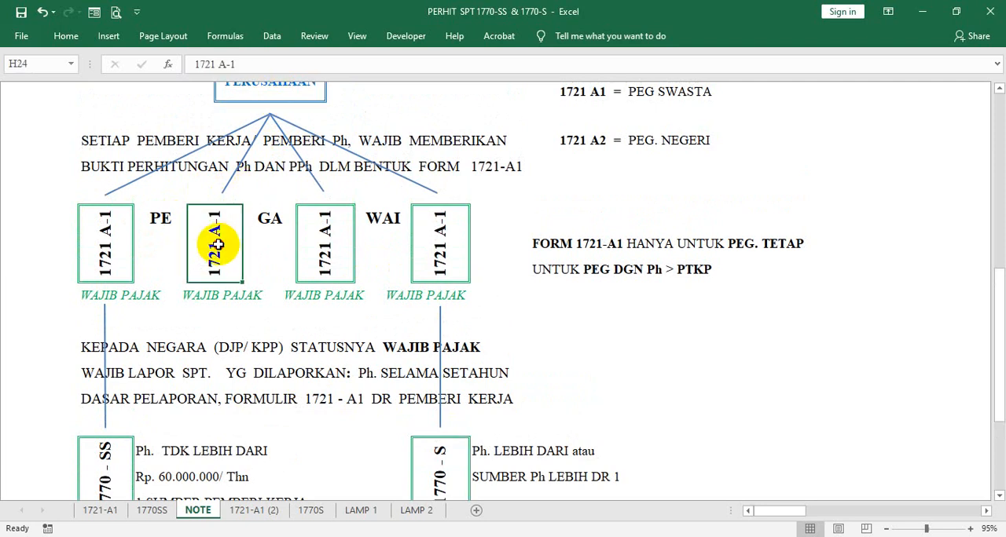
{"action": "scroll", "coordinate": [261, 221], "scroll_direction": "up", "scroll_amount": 1}
{"action": "scroll", "coordinate": [261, 221], "scroll_direction": "up", "scroll_amount": 1}
{"action": "scroll", "coordinate": [261, 221], "scroll_direction": "down", "scroll_amount": 2}
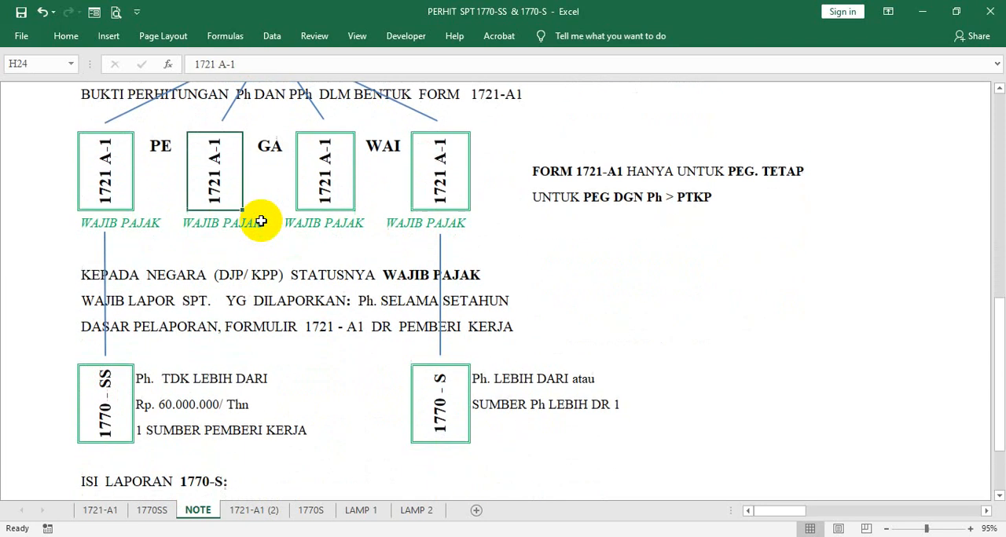
{"action": "scroll", "coordinate": [261, 221], "scroll_direction": "up", "scroll_amount": 1}
{"action": "scroll", "coordinate": [261, 221], "scroll_direction": "up", "scroll_amount": 1}
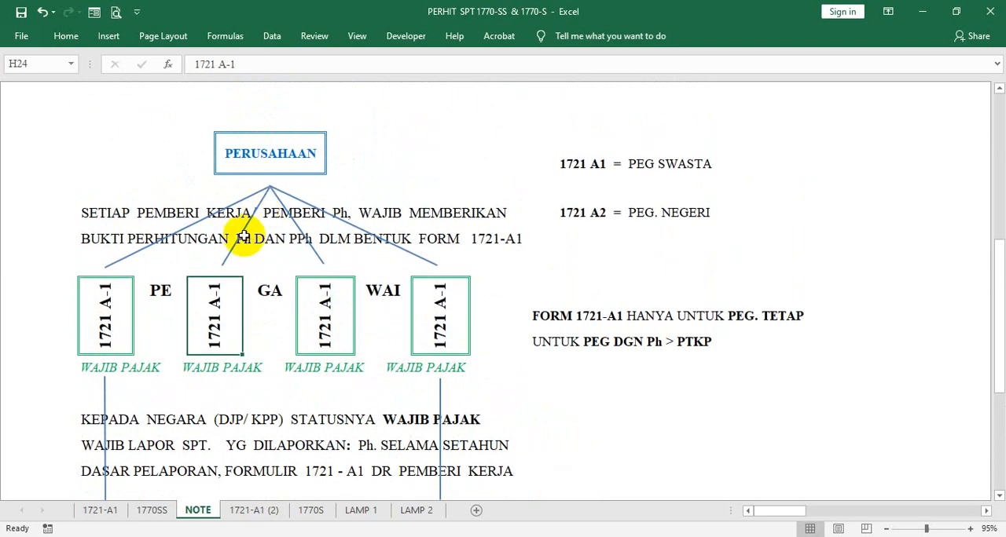
{"action": "left_click", "coordinate": [266, 152]}
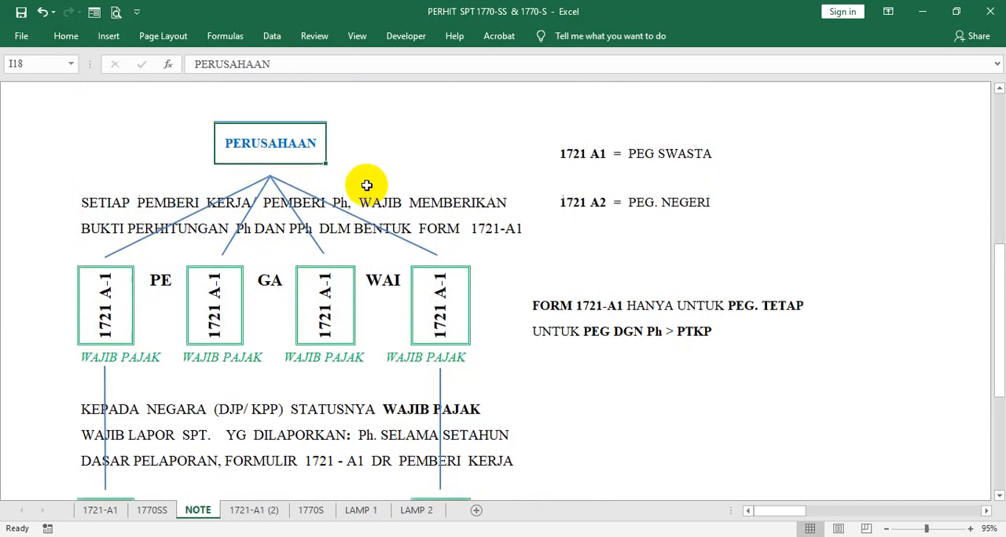
{"action": "scroll", "coordinate": [366, 186], "scroll_direction": "down", "scroll_amount": 3}
{"action": "scroll", "coordinate": [366, 186], "scroll_direction": "up", "scroll_amount": 1}
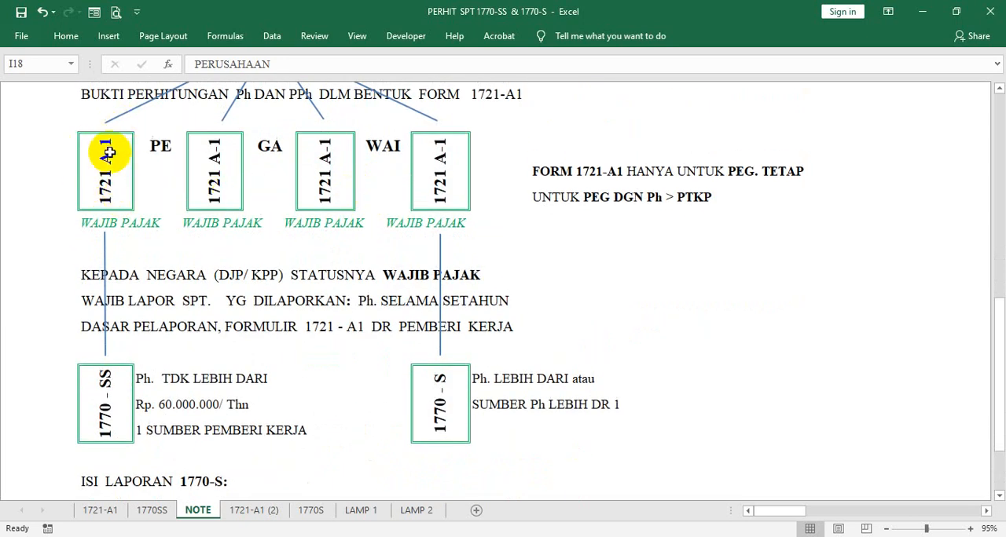
- Go through the four 1721 A-1 boxes and compare the 1770-S and 1770-SS returns they lead to
{"action": "left_click", "coordinate": [100, 189]}
{"action": "left_click", "coordinate": [212, 188]}
{"action": "left_click", "coordinate": [325, 184]}
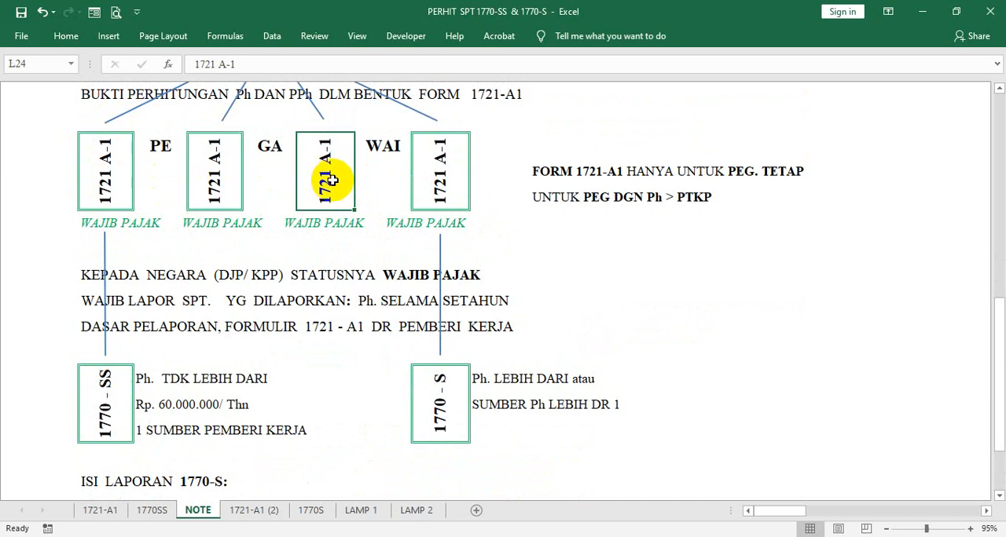
{"action": "left_click", "coordinate": [440, 182]}
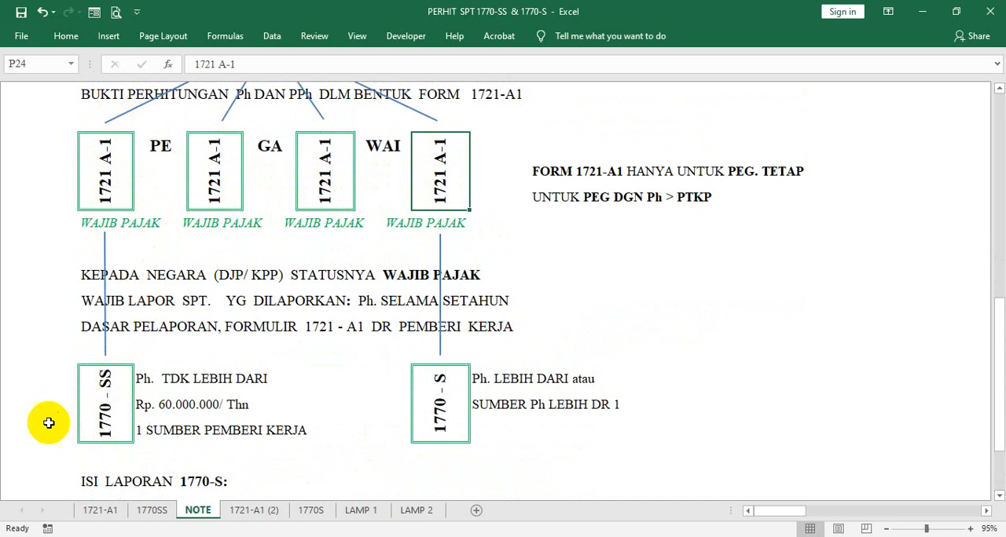
{"action": "left_click", "coordinate": [425, 407]}
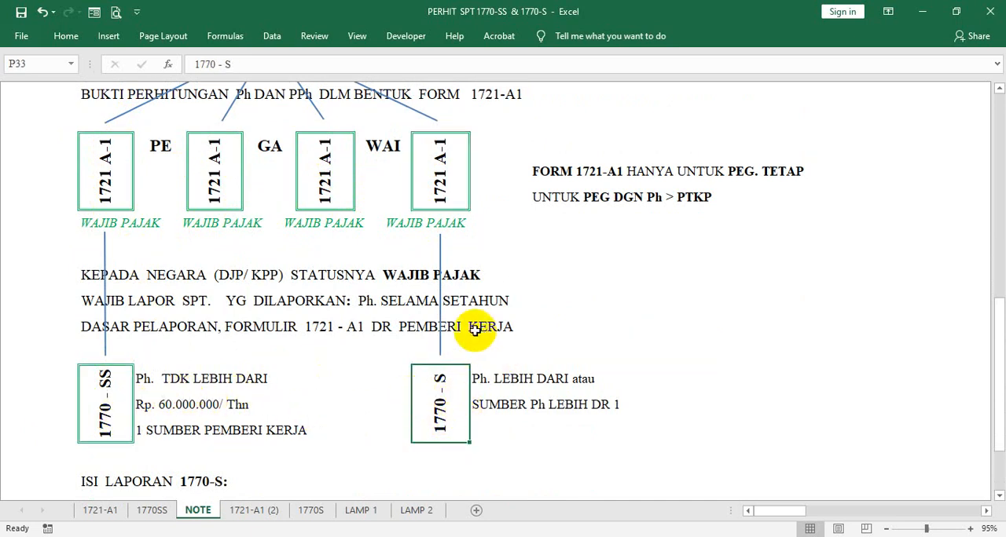
{"action": "left_click", "coordinate": [98, 418]}
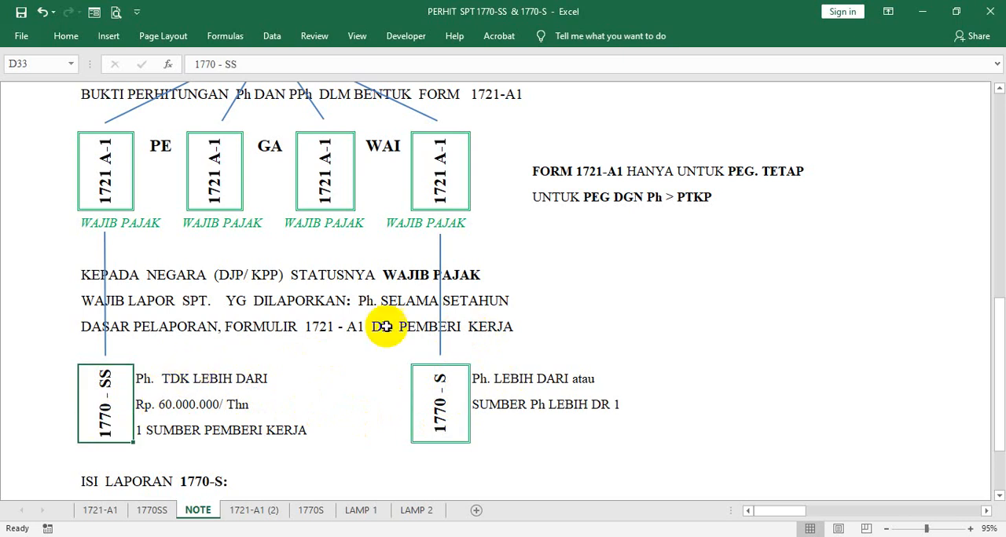
- Enter the note "1770 ---> WP OP" in cell W28, beneath the FORM 1721-A1 remarks
{"action": "left_click", "coordinate": [633, 256]}
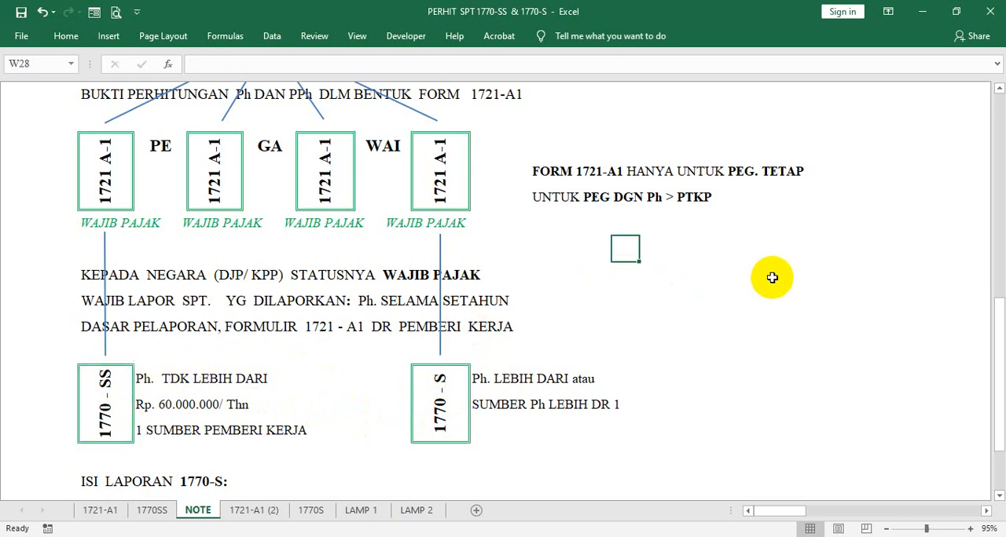
{"action": "type", "text": "18"}
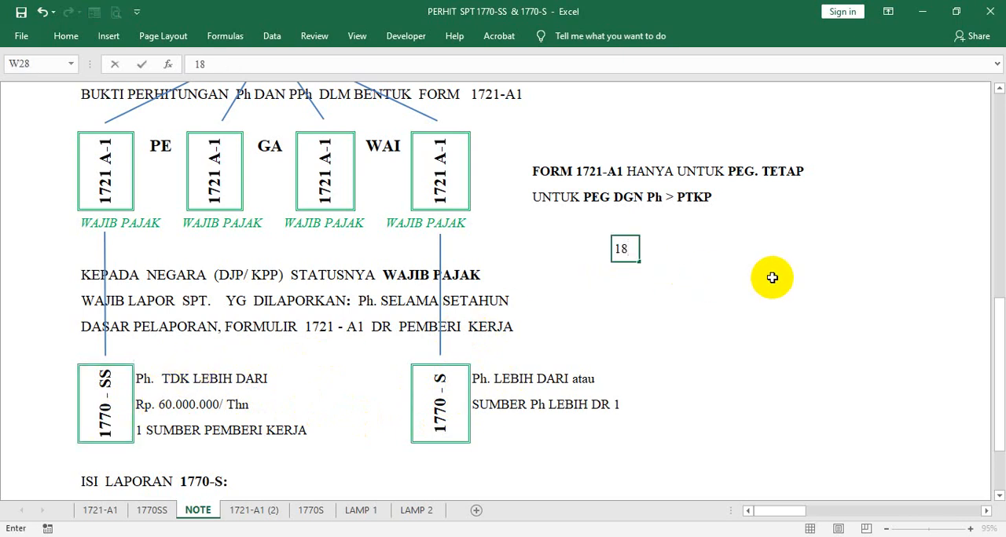
{"action": "type", "text": "7"}
{"action": "key", "text": "BackSpace"}
{"action": "key", "text": "BackSpace"}
{"action": "type", "text": "770  ---> WP "}
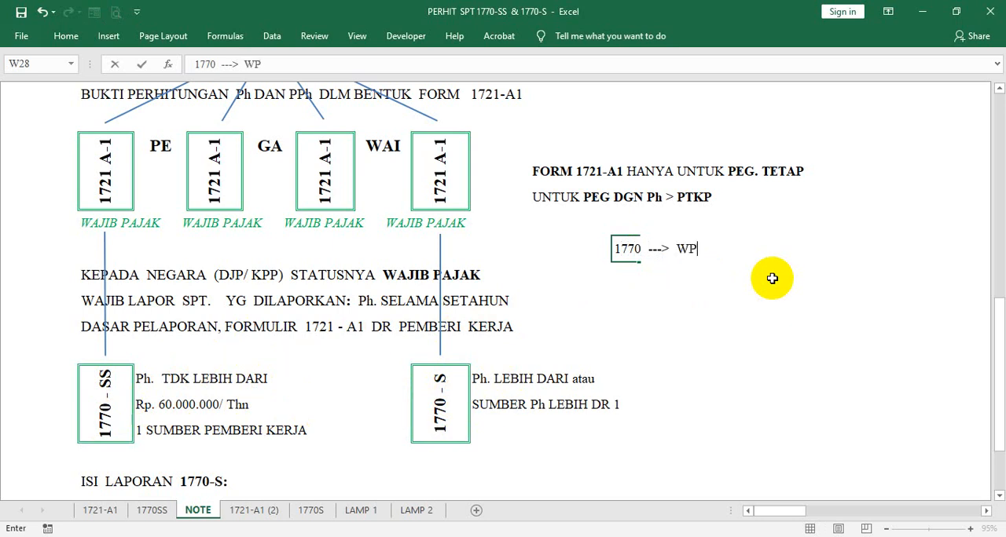
{"action": "type", "text": "OP"}
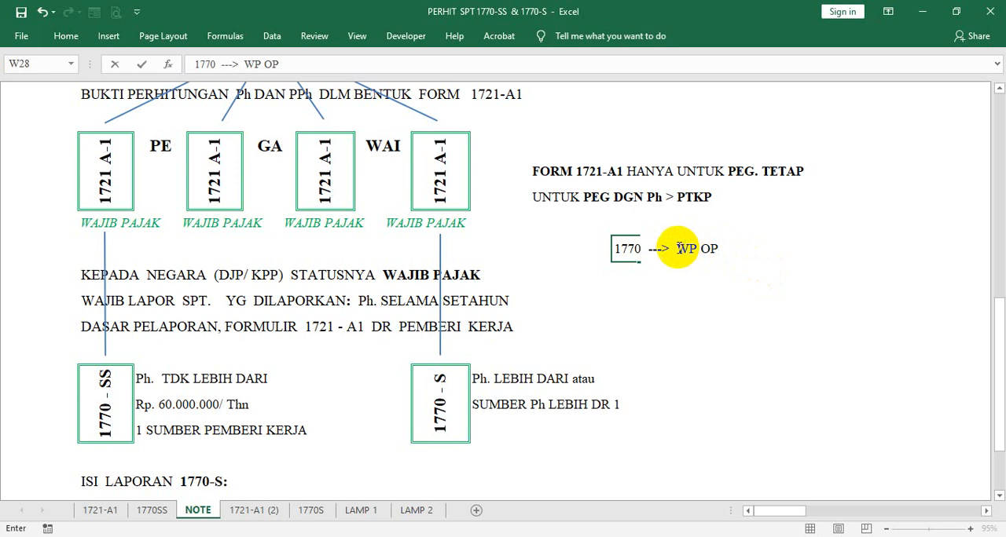
- Revise the note in W28 to read "1770 ---> SPT Thn WP OP"
{"action": "left_click_drag", "start_coordinate": [677, 248], "coordinate": [688, 249]}
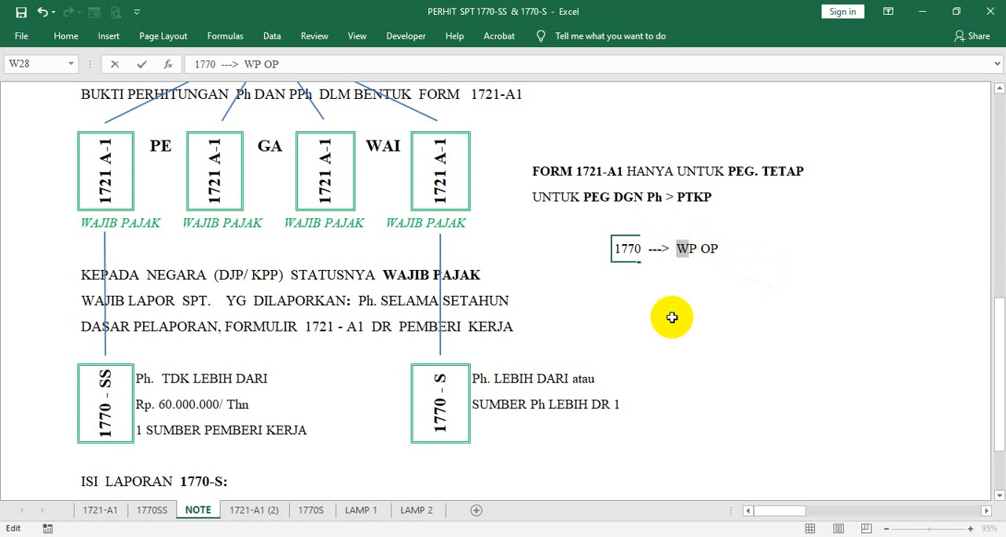
{"action": "key", "text": "Left"}
{"action": "key", "text": "shift+Right"}
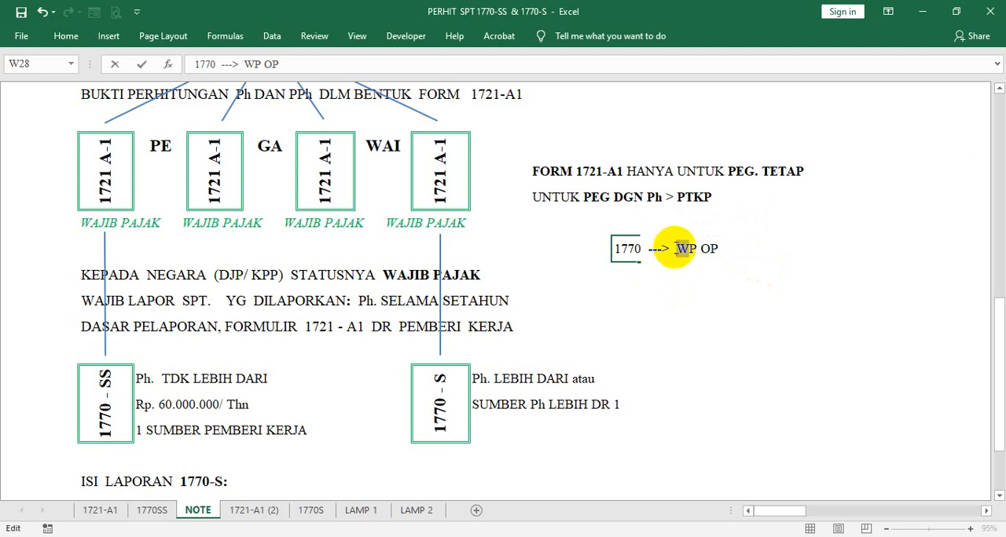
{"action": "type", "text": "S"}
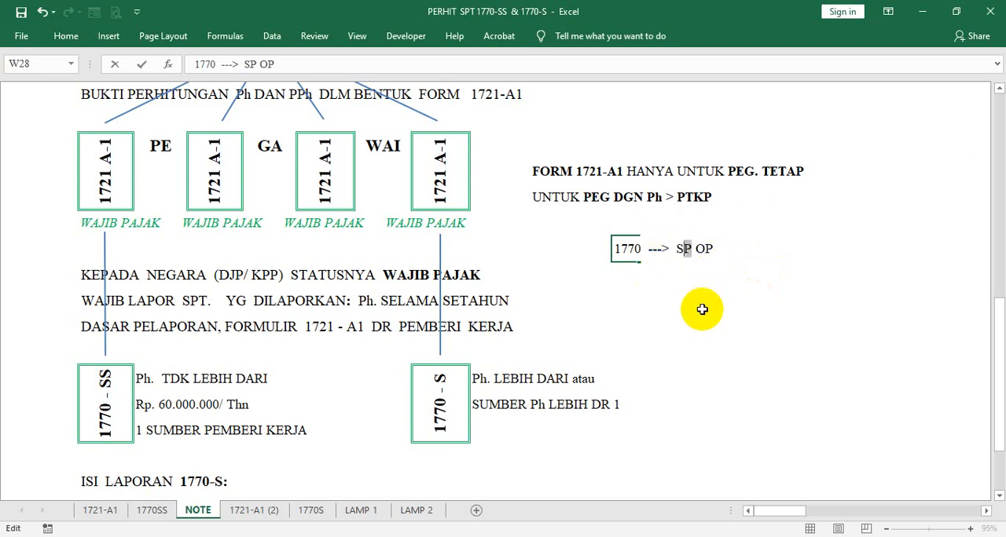
{"action": "key", "text": "Right"}
{"action": "type", "text": "T Thn "}
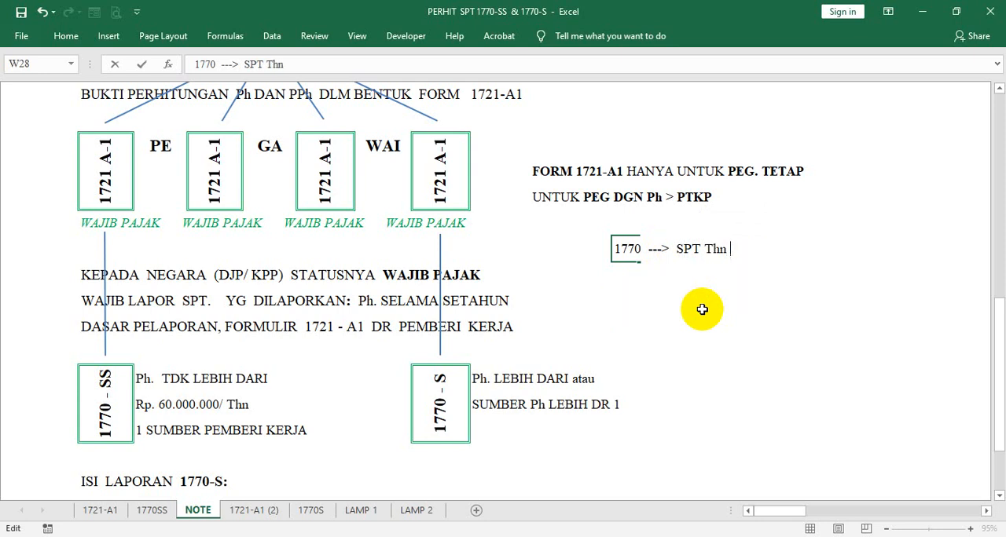
{"action": "type", "text": "WP OP"}
{"action": "left_click", "coordinate": [681, 324]}
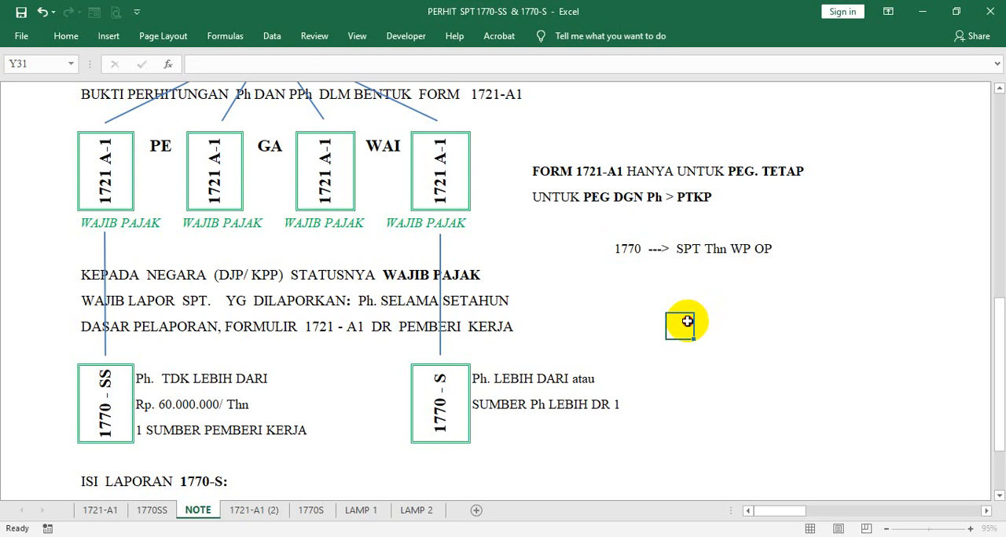
- Enter "1771 ---> SPT Thn WP Bdn Ush" in W29, directly below the 1770 note
{"action": "left_click", "coordinate": [621, 274]}
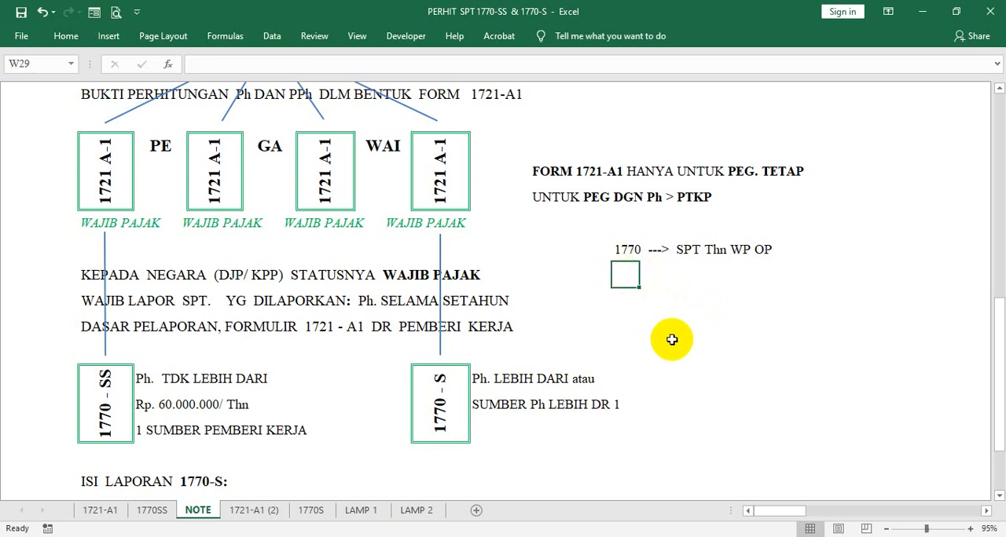
{"action": "type", "text": "1771  ---"}
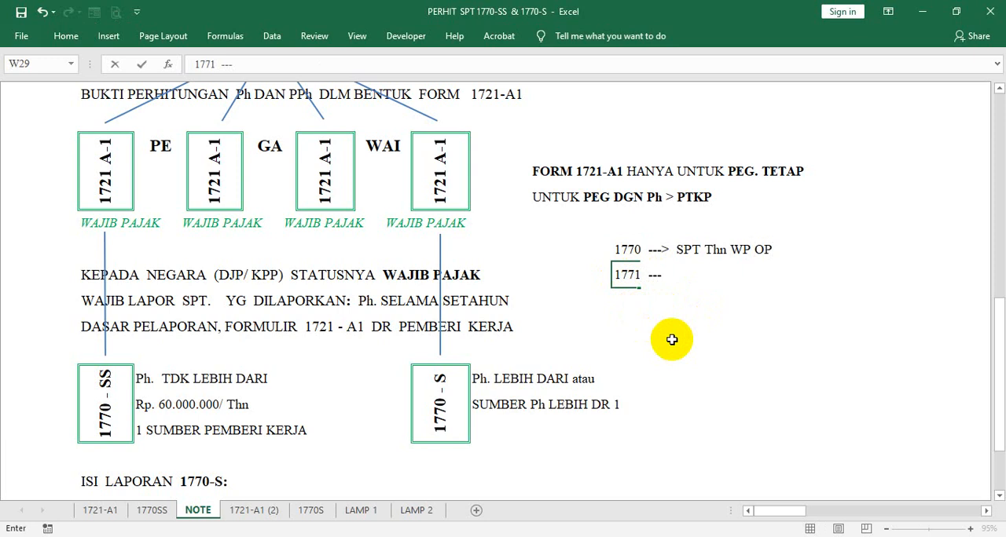
{"action": "type", "text": ">  SPT Th"}
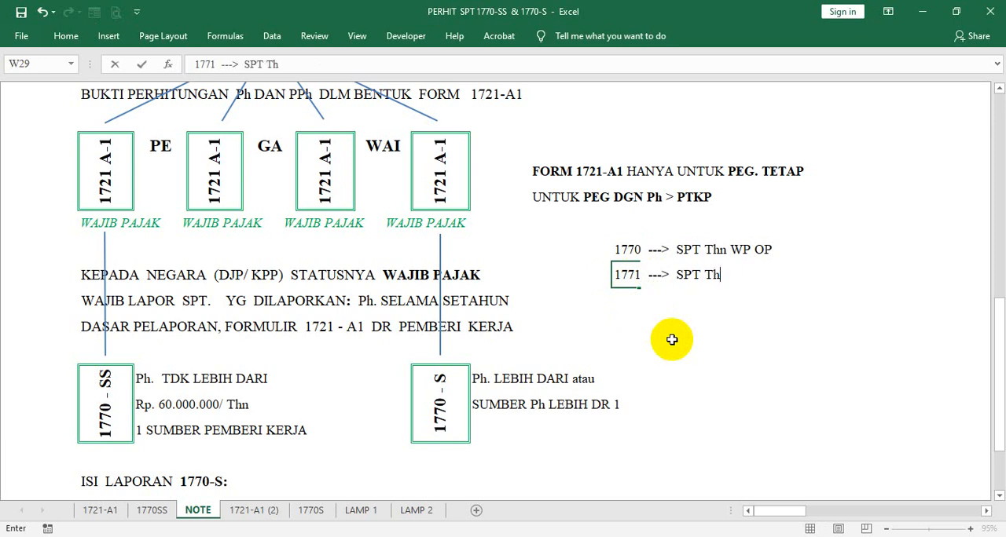
{"action": "type", "text": "n  WP Bdn "}
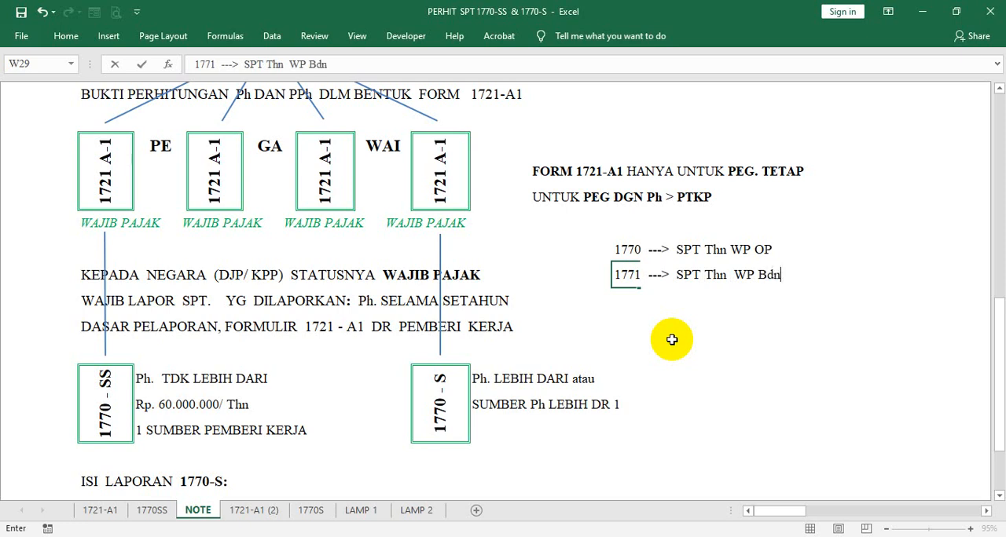
{"action": "type", "text": "Ush"}
{"action": "key", "text": "Return"}
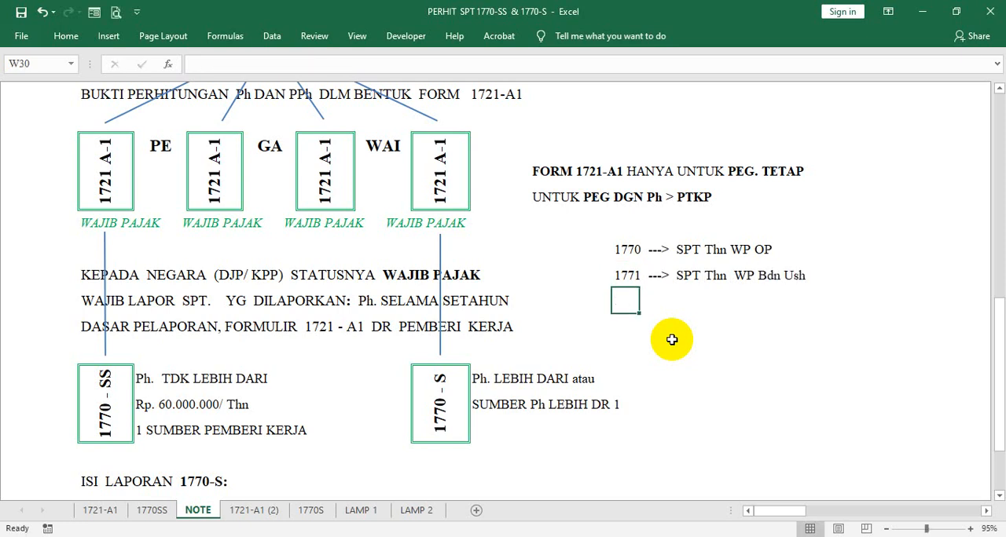
- Move the 1771 note from W29 to Y32, leaving room beneath the 1770 note
{"action": "left_click", "coordinate": [625, 249]}
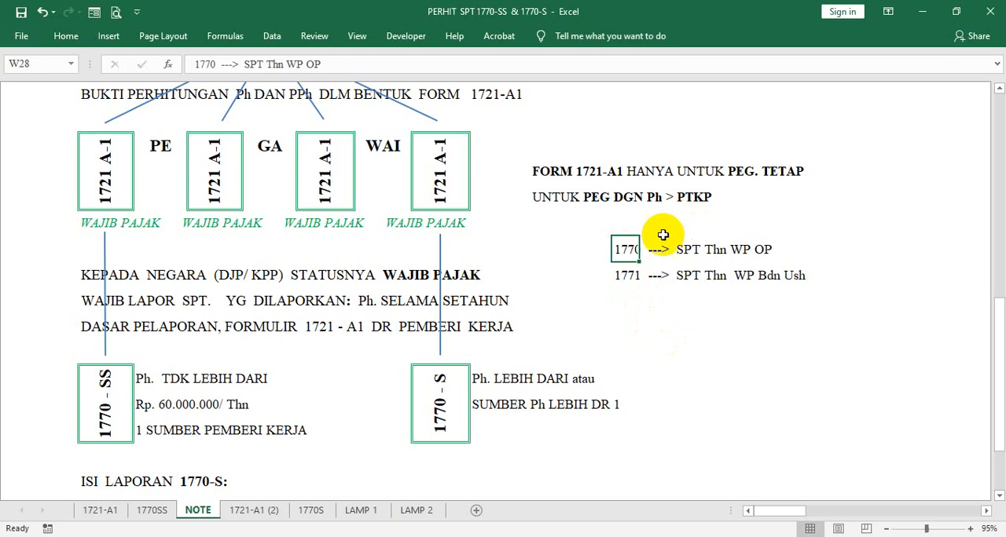
{"action": "left_click", "coordinate": [433, 399]}
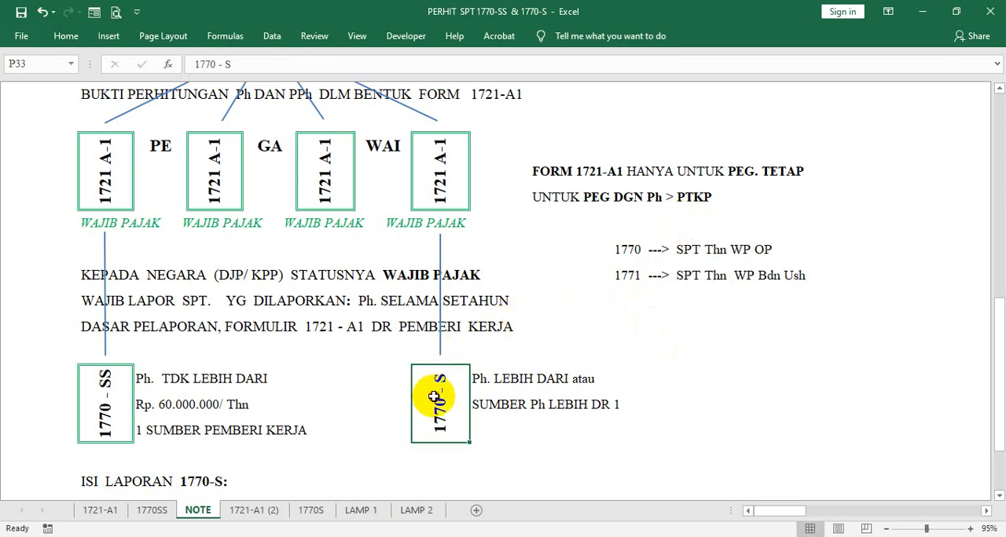
{"action": "left_click", "coordinate": [110, 407]}
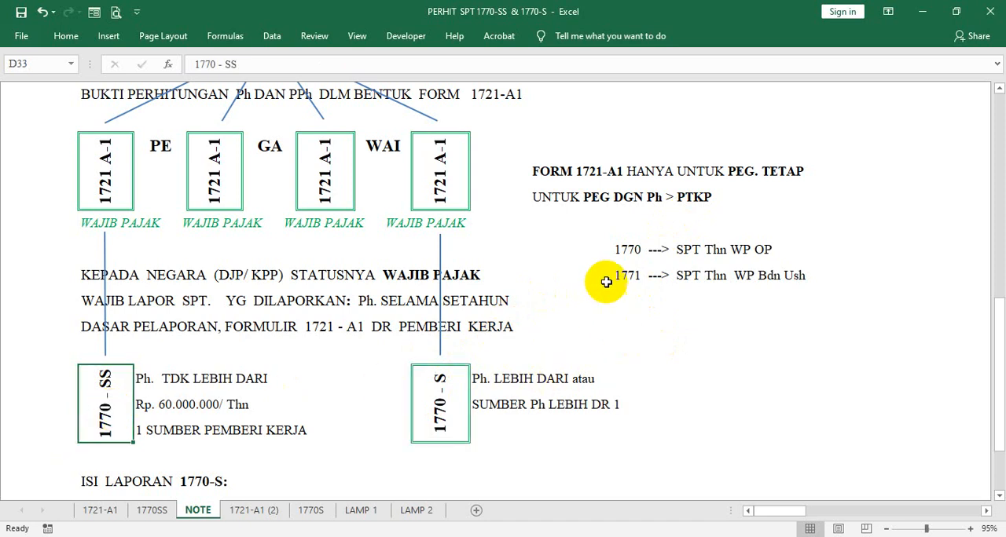
{"action": "left_click", "coordinate": [627, 249]}
{"action": "scroll", "coordinate": [633, 265], "scroll_direction": "down", "scroll_amount": 1}
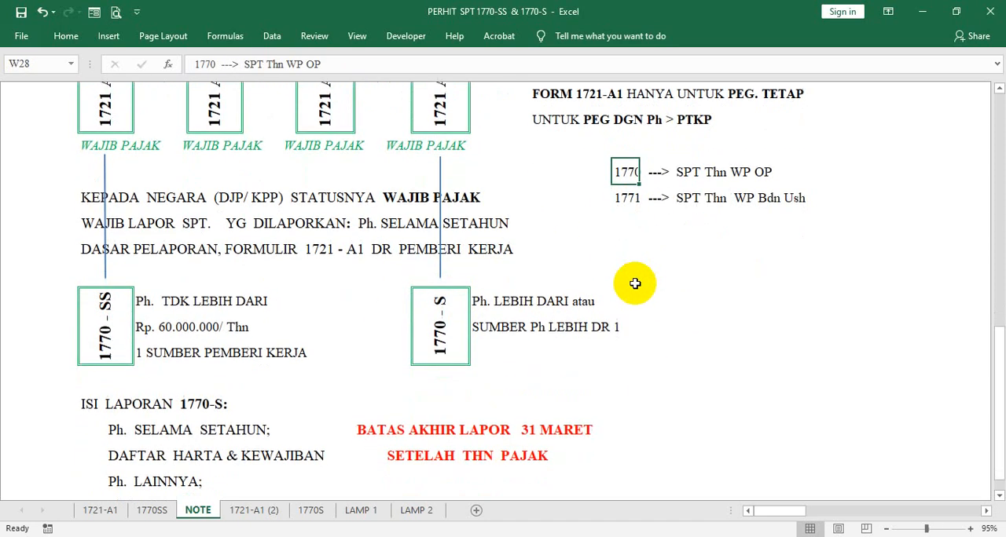
{"action": "left_click", "coordinate": [632, 201]}
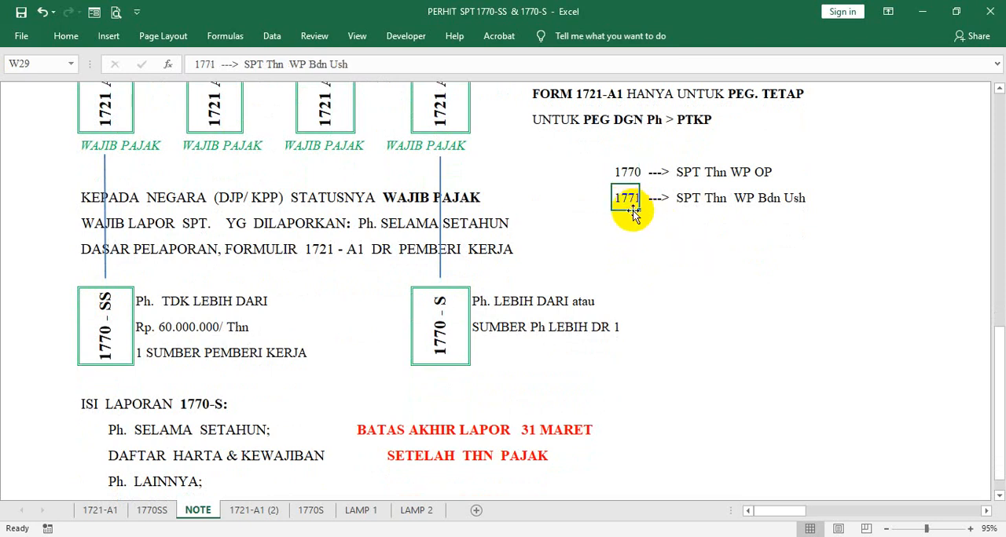
{"action": "left_click_drag", "start_coordinate": [638, 206], "coordinate": [679, 269]}
- Enter "1770 SS ---> SANGAT SEDERHANA" in W29, beneath the 1770 note
{"action": "left_click", "coordinate": [633, 203]}
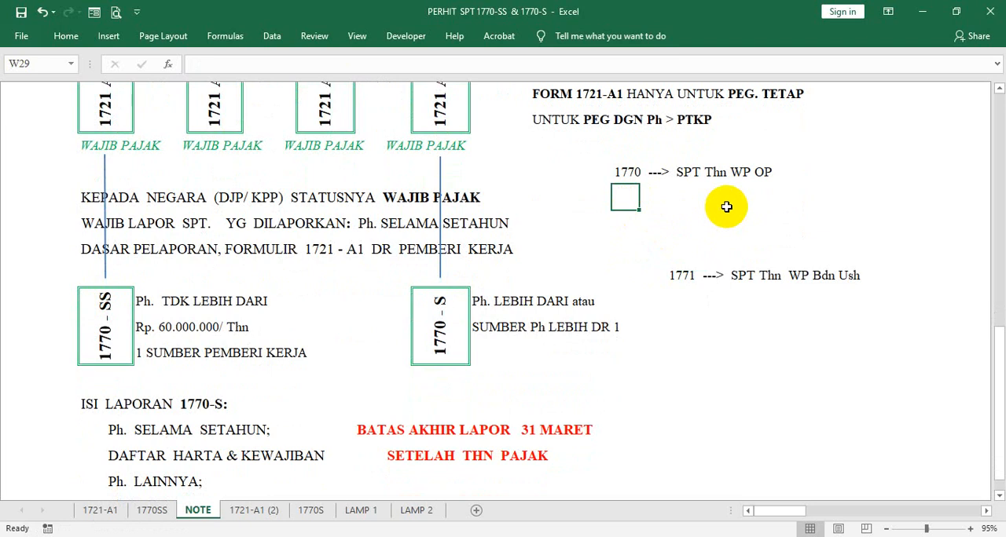
{"action": "type", "text": "177"}
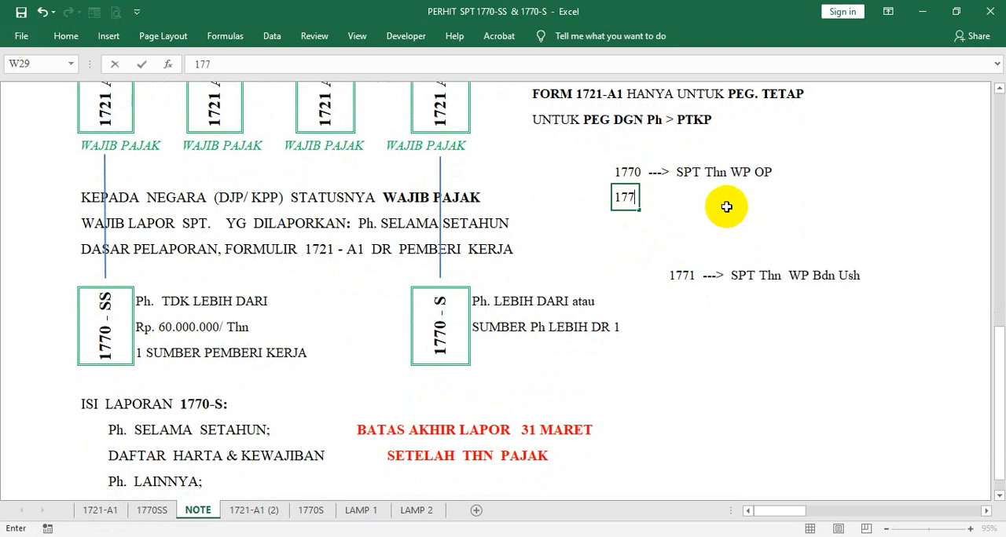
{"action": "type", "text": "0N"}
{"action": "key", "text": "BackSpace"}
{"action": "type", "text": "SS  ---> SANGAT"}
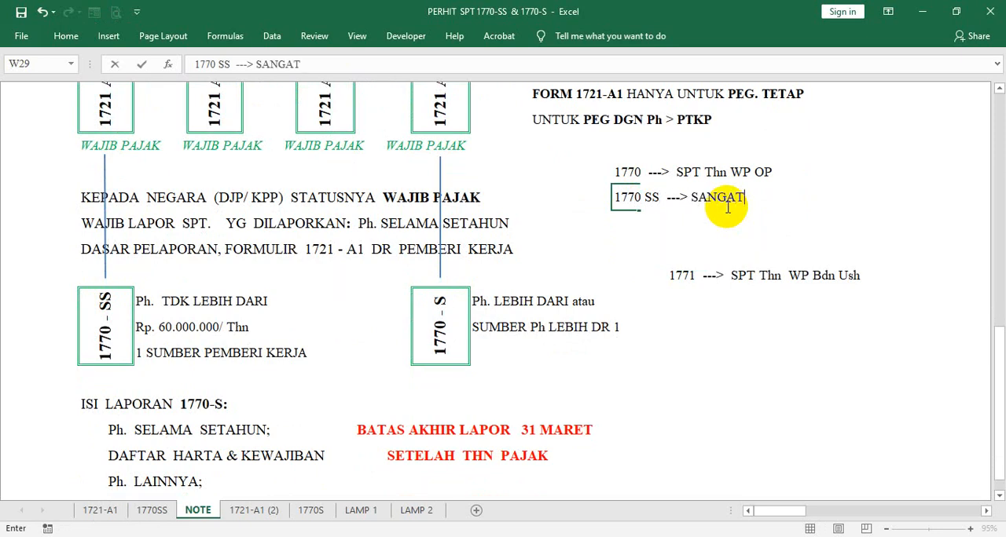
{"action": "type", "text": " SEDERHANA"}
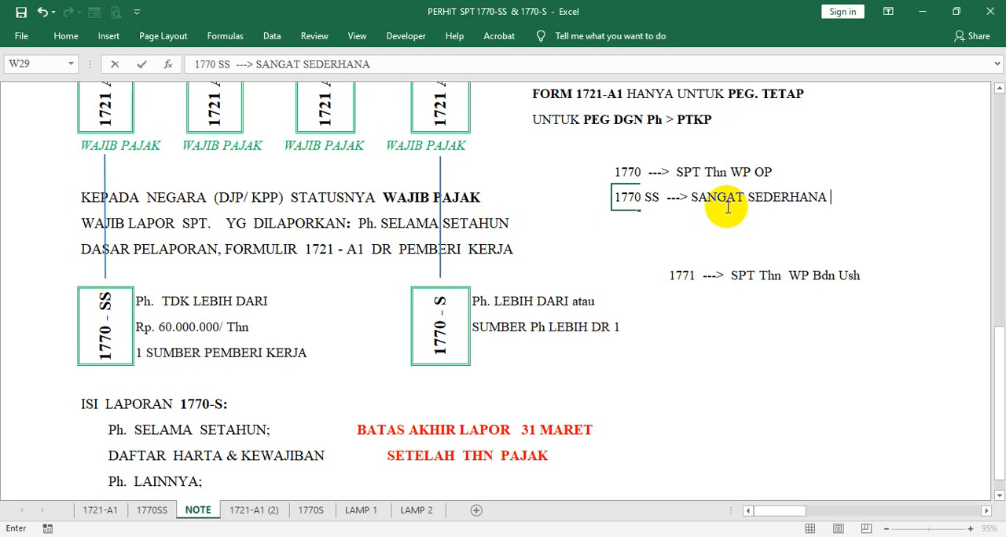
{"action": "left_click", "coordinate": [616, 253]}
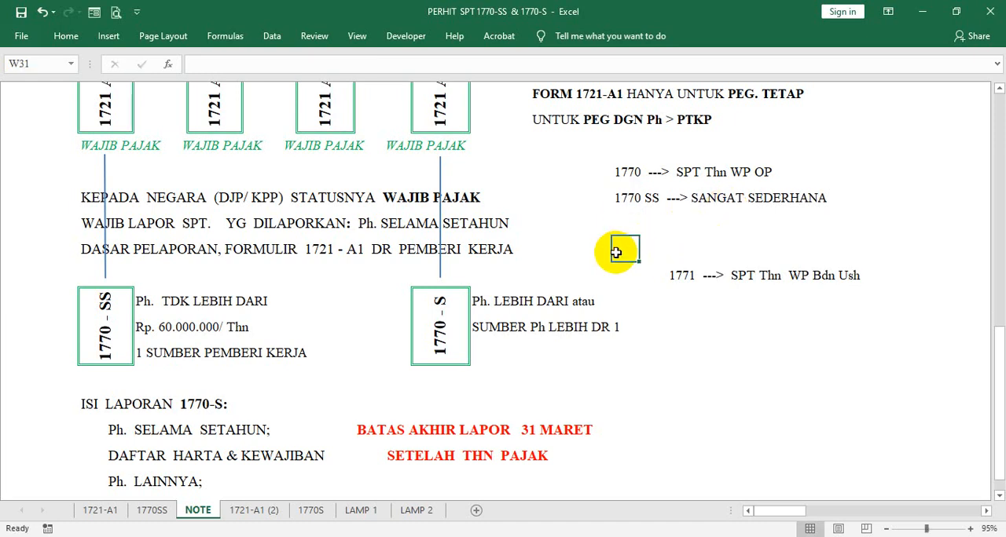
{"action": "left_click", "coordinate": [626, 198]}
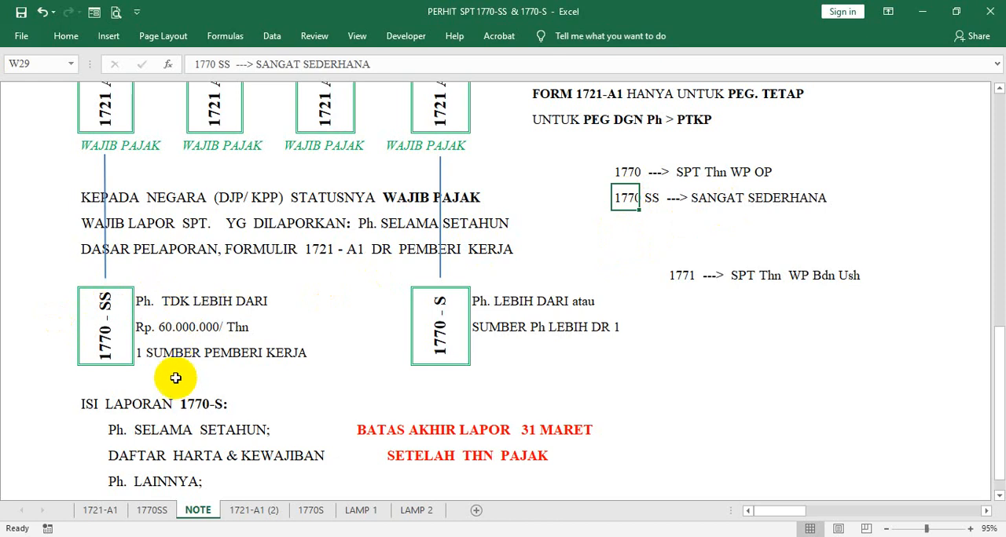
- Review the criteria beside the 1770-SS box, covering the yearly income limit and the single employer condition
{"action": "left_click", "coordinate": [143, 351]}
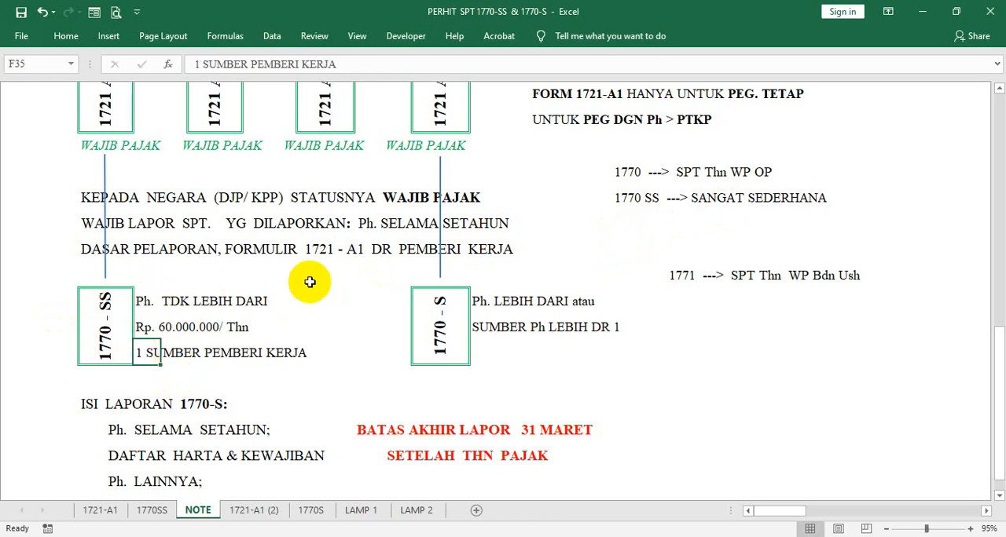
{"action": "left_click", "coordinate": [138, 300]}
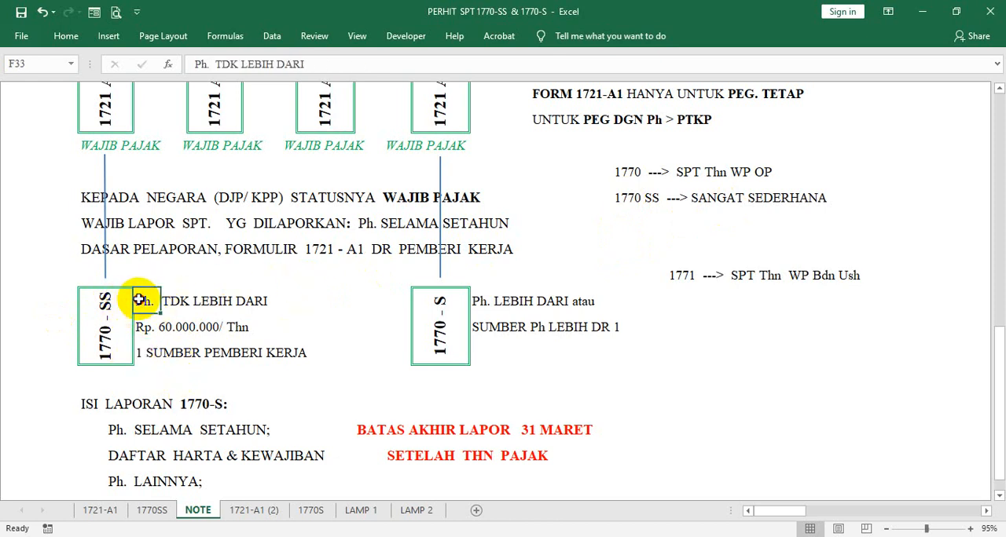
{"action": "left_click", "coordinate": [144, 329]}
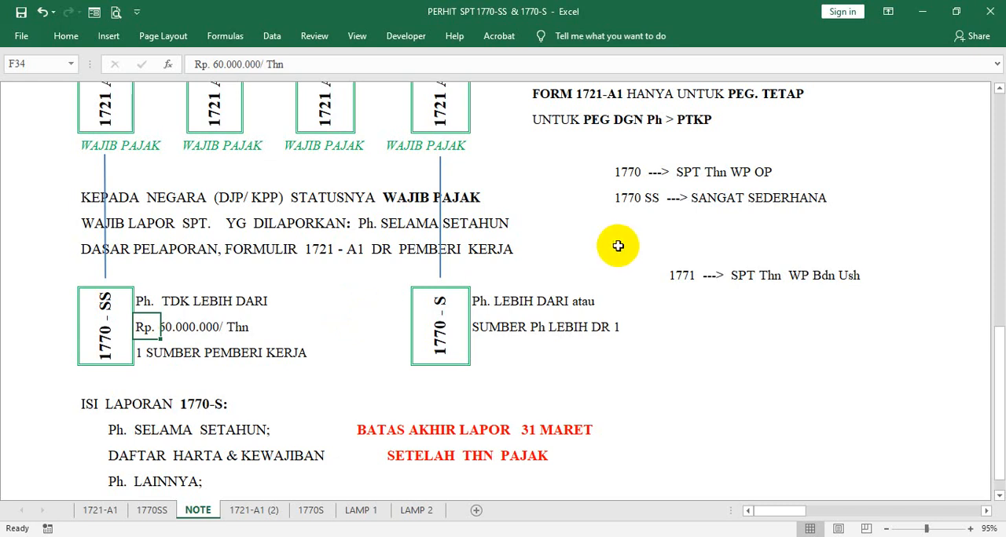
{"action": "left_click", "coordinate": [702, 222]}
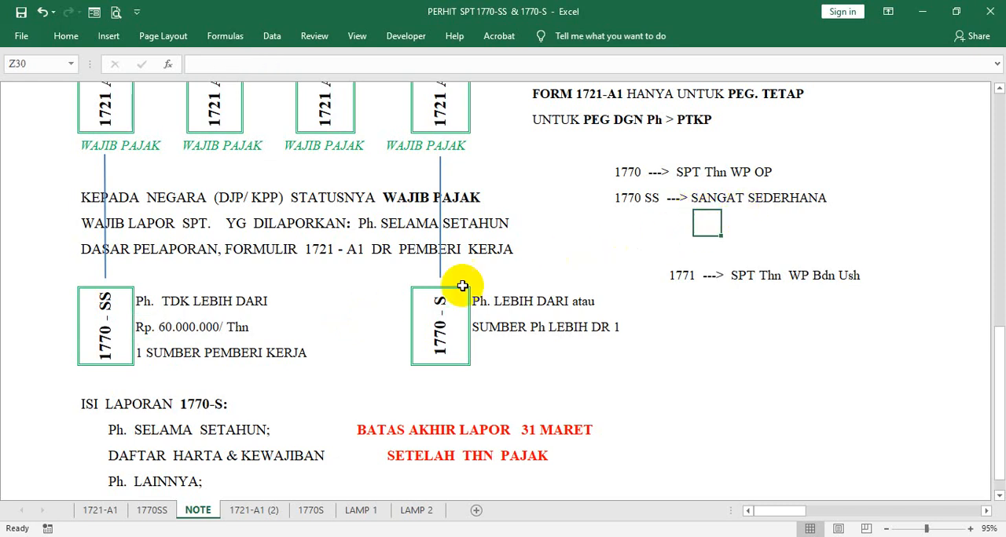
{"action": "left_click", "coordinate": [145, 347]}
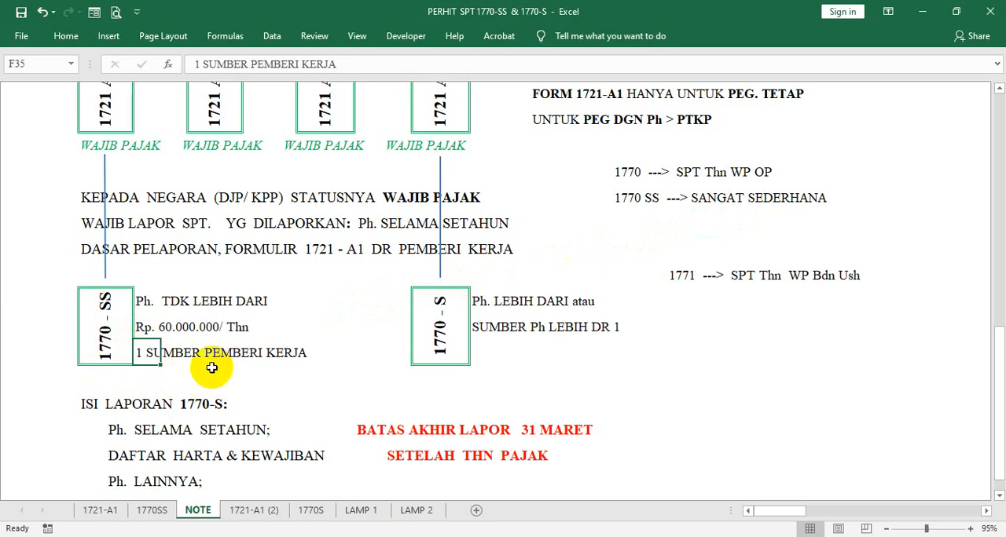
{"action": "left_click", "coordinate": [146, 301]}
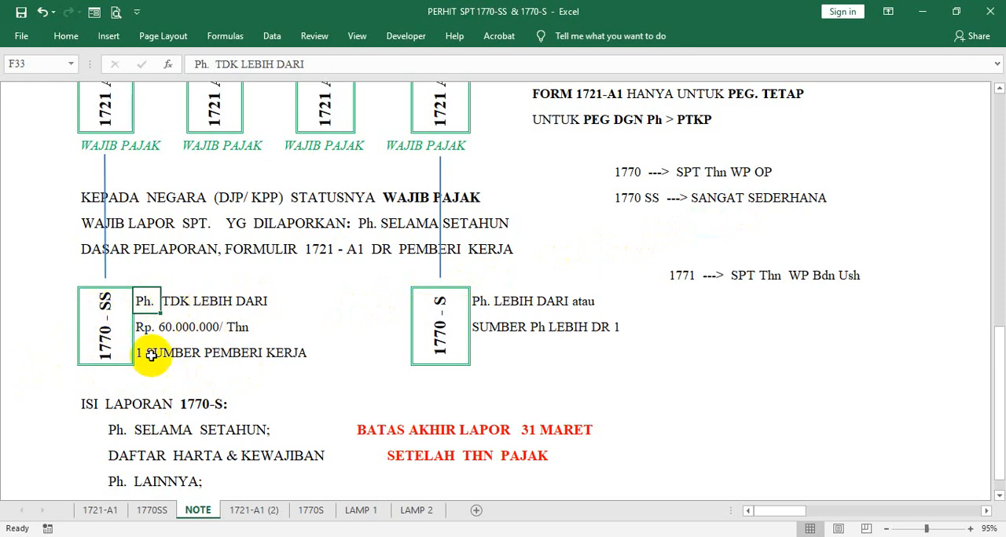
- Write a note in W30, beneath the 1770 SS note, reading "1770 S ---> SEDERHANA"
{"action": "left_click", "coordinate": [623, 223]}
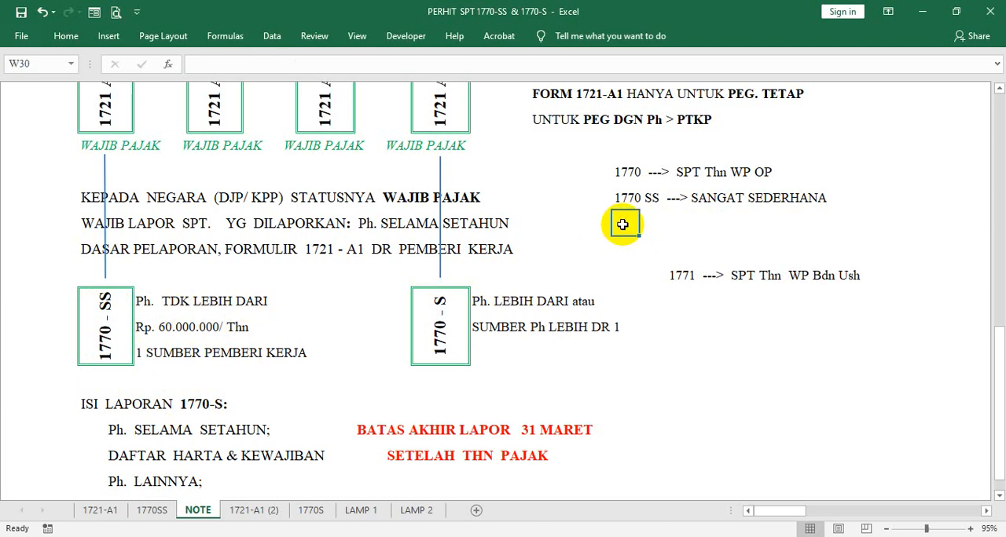
{"action": "type", "text": "177"}
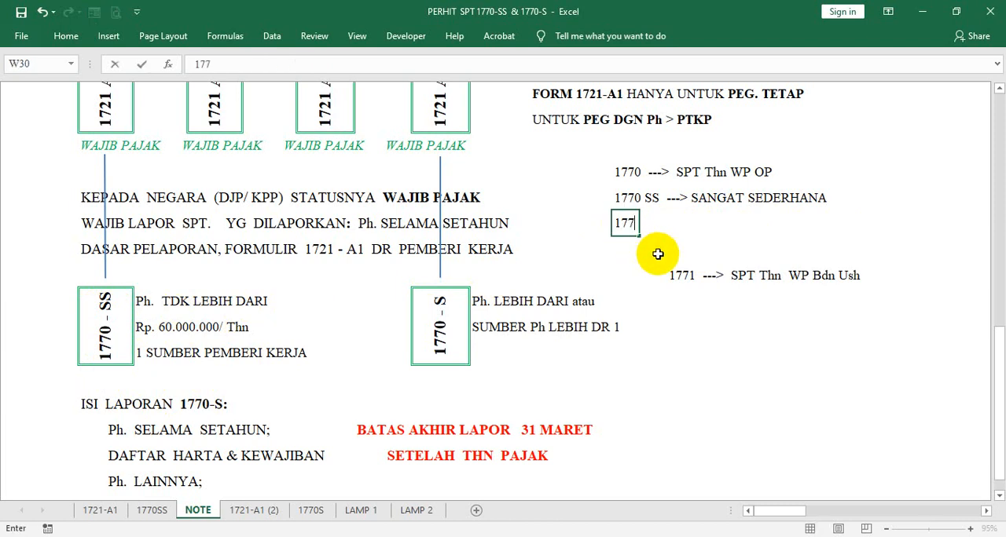
{"action": "type", "text": "9"}
{"action": "key", "text": "BackSpace"}
{"action": "type", "text": "0 SS"}
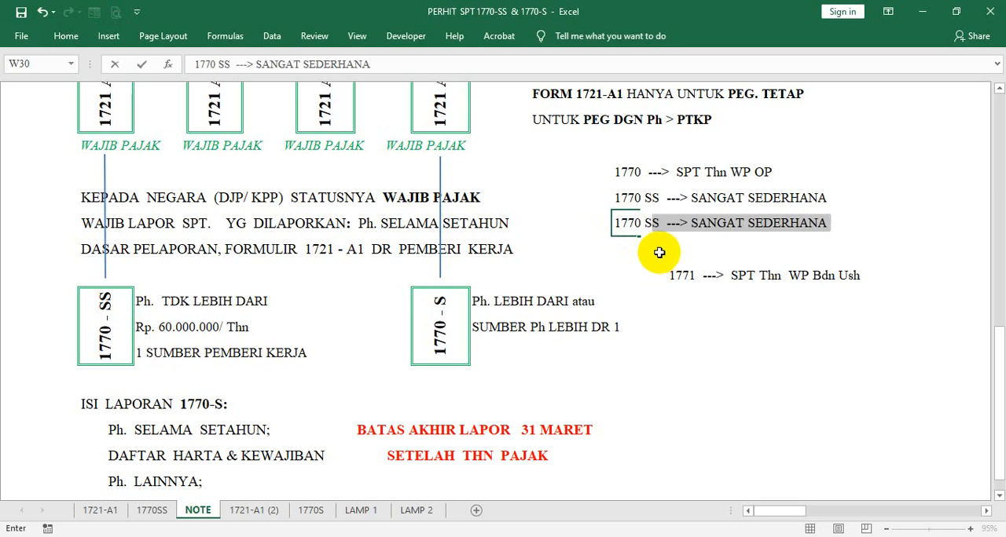
{"action": "left_click", "coordinate": [744, 224]}
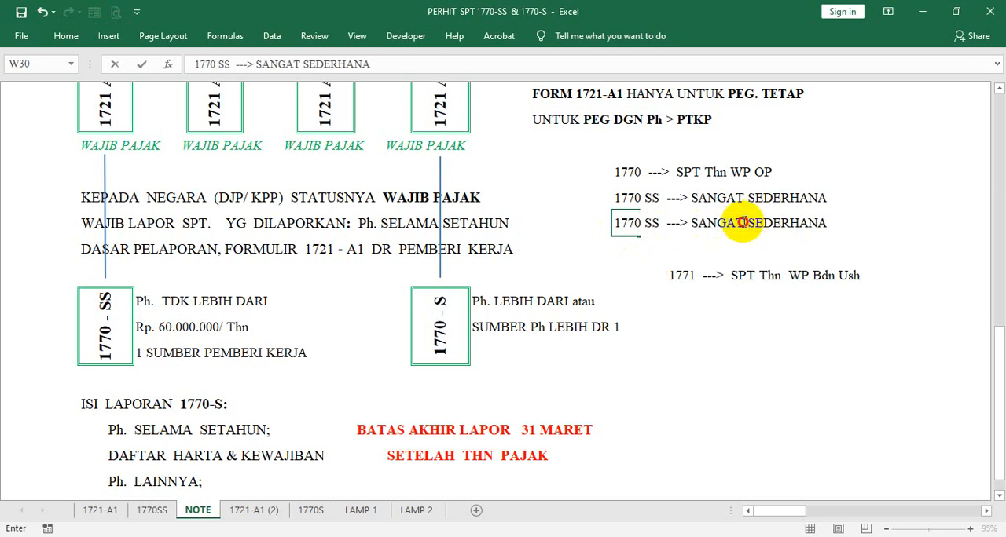
{"action": "key", "text": "BackSpace"}
{"action": "key", "text": "BackSpace"}
{"action": "key", "text": "BackSpace"}
{"action": "key", "text": "BackSpace"}
{"action": "key", "text": "BackSpace"}
{"action": "key", "text": "BackSpace"}
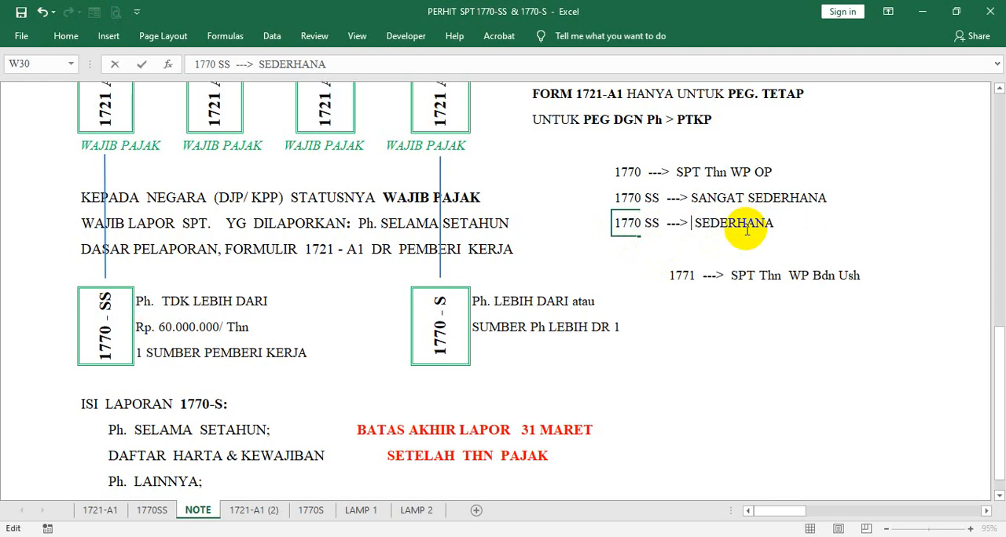
{"action": "key", "text": "BackSpace"}
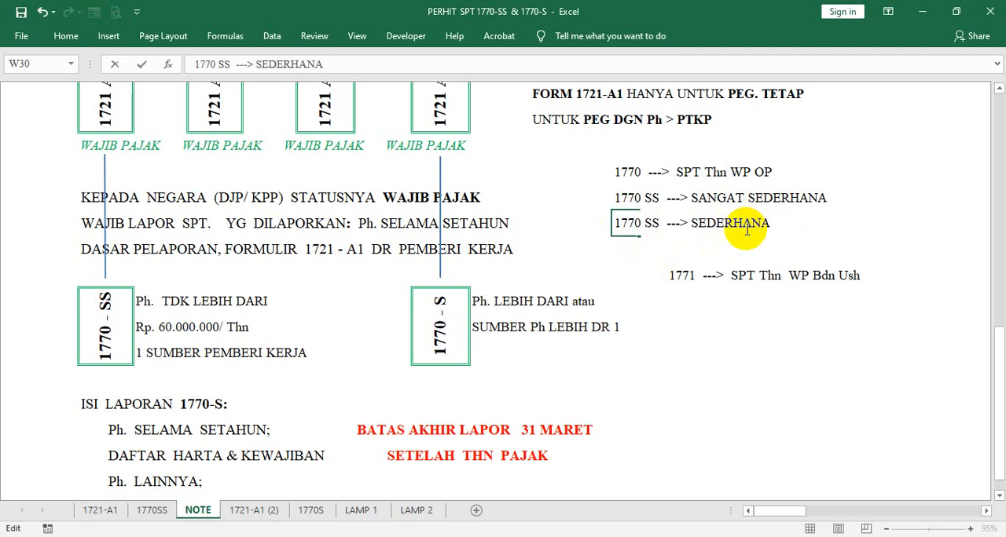
{"action": "key", "text": "BackSpace"}
{"action": "key", "text": "Left"}
{"action": "key", "text": "Left"}
{"action": "key", "text": "Left"}
{"action": "key", "text": "BackSpace"}
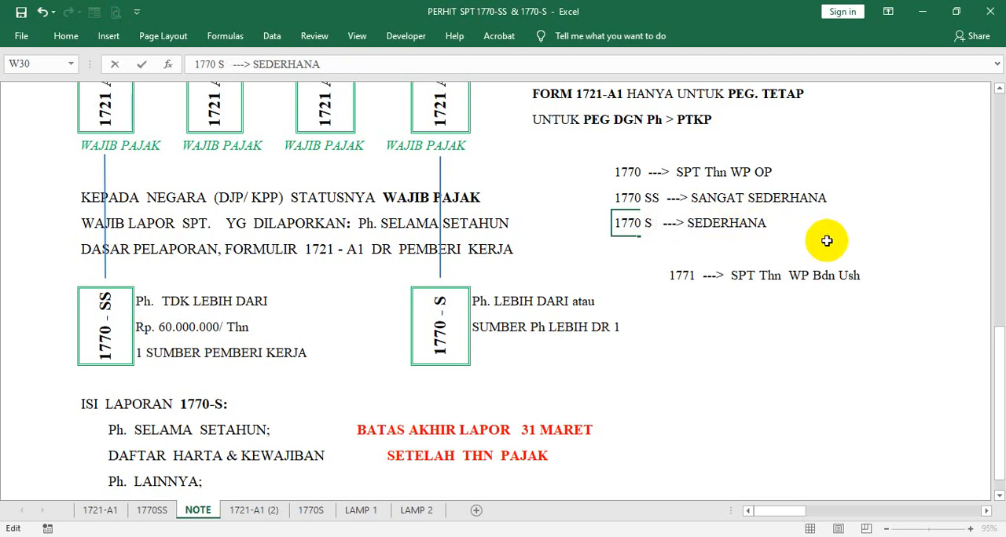
- Replace the description in the W30 note so it reads "1770 S ---> SEHUB DG PEKERJAAN"
{"action": "left_click", "coordinate": [781, 224]}
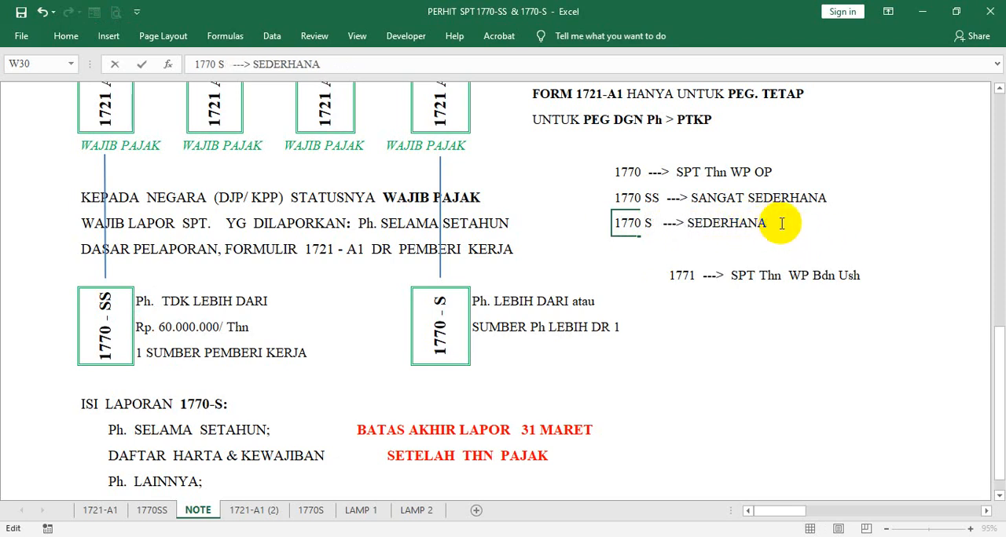
{"action": "key", "text": "BackSpace"}
{"action": "key", "text": "BackSpace"}
{"action": "key", "text": "BackSpace"}
{"action": "key", "text": "BackSpace"}
{"action": "key", "text": "BackSpace"}
{"action": "key", "text": "BackSpace"}
{"action": "key", "text": "BackSpace"}
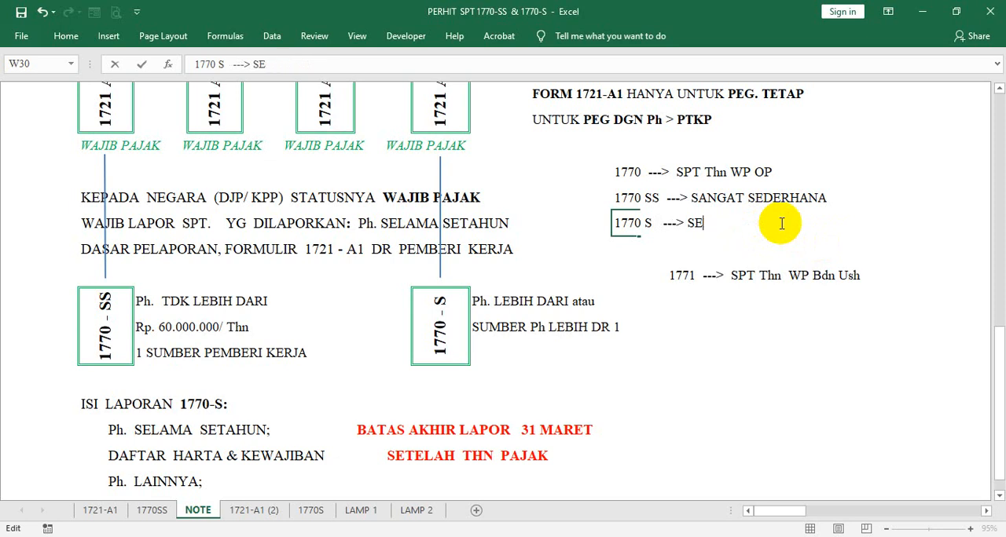
{"action": "type", "text": "HUB DG"}
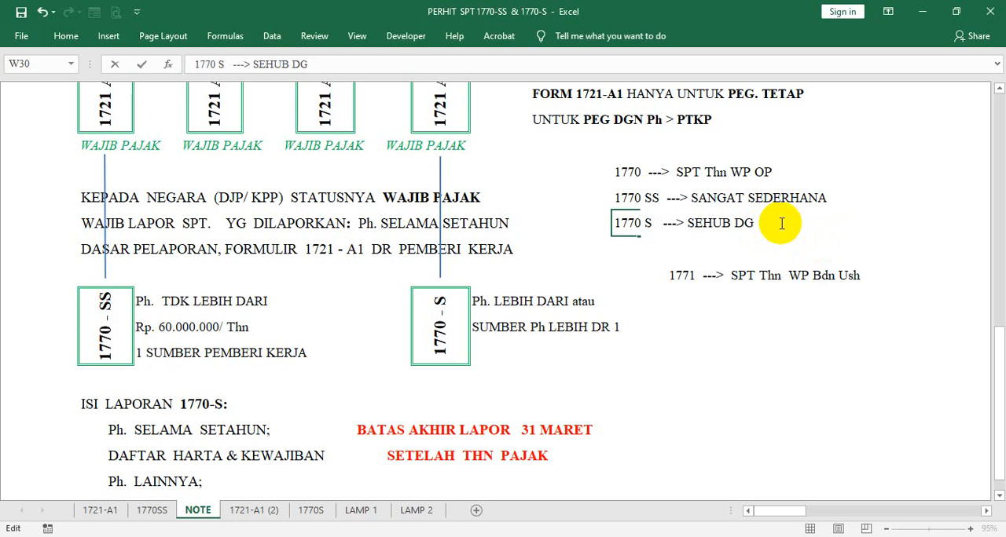
{"action": "type", "text": " PEKERJA"}
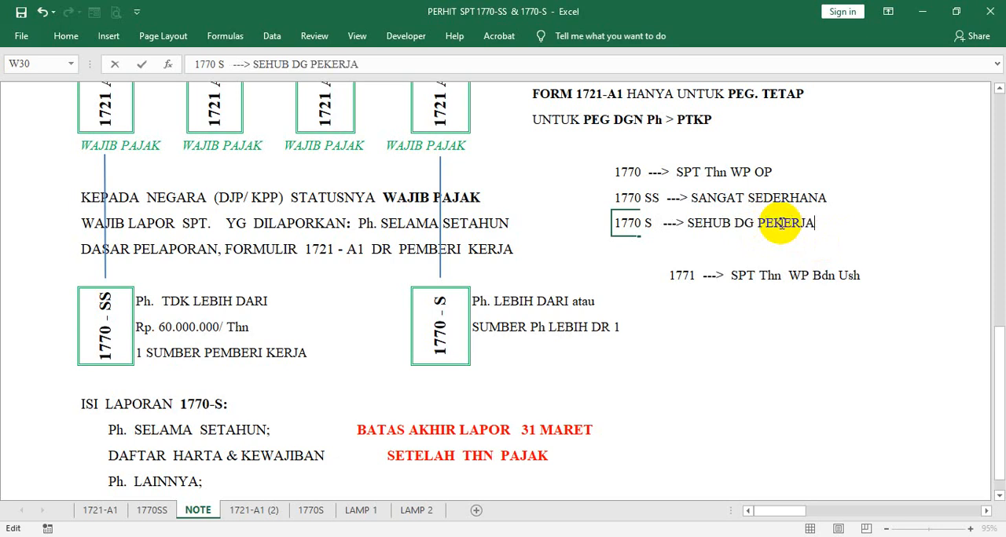
{"action": "type", "text": "AN"}
{"action": "key", "text": "Return"}
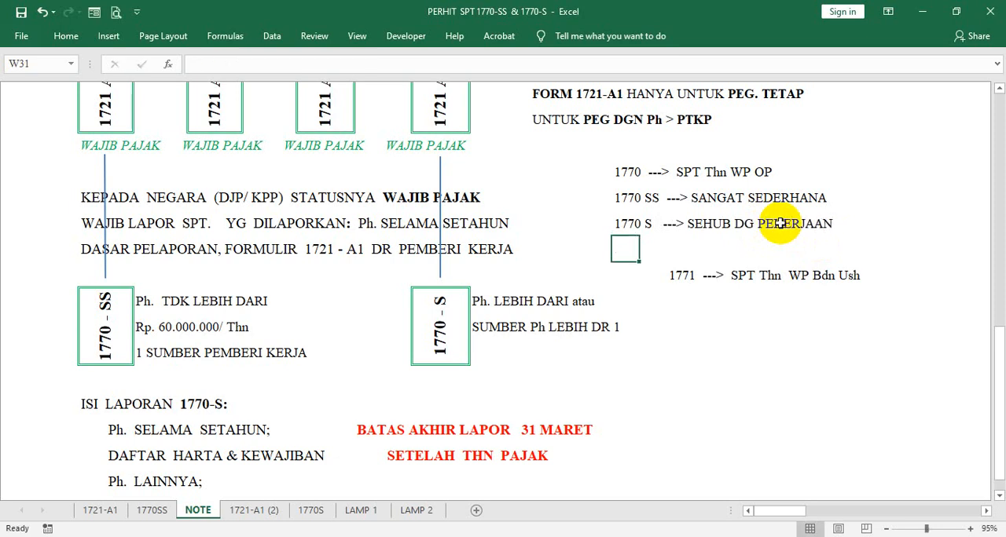
- Compare the 1770 S and 1770 SS notes with the income limit and employer criteria beside the 1770-SS box
{"action": "left_click", "coordinate": [622, 224]}
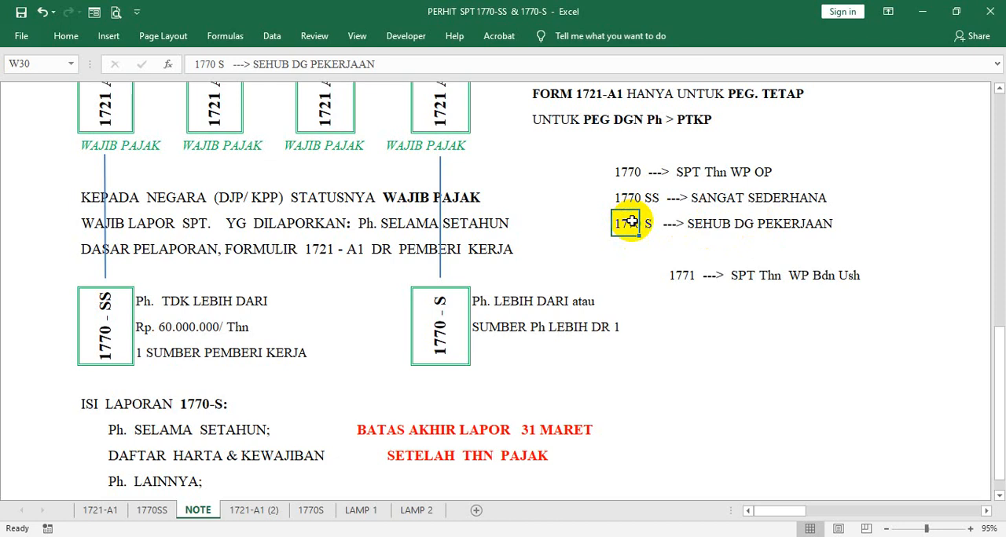
{"action": "left_click", "coordinate": [621, 195]}
{"action": "left_click", "coordinate": [623, 225]}
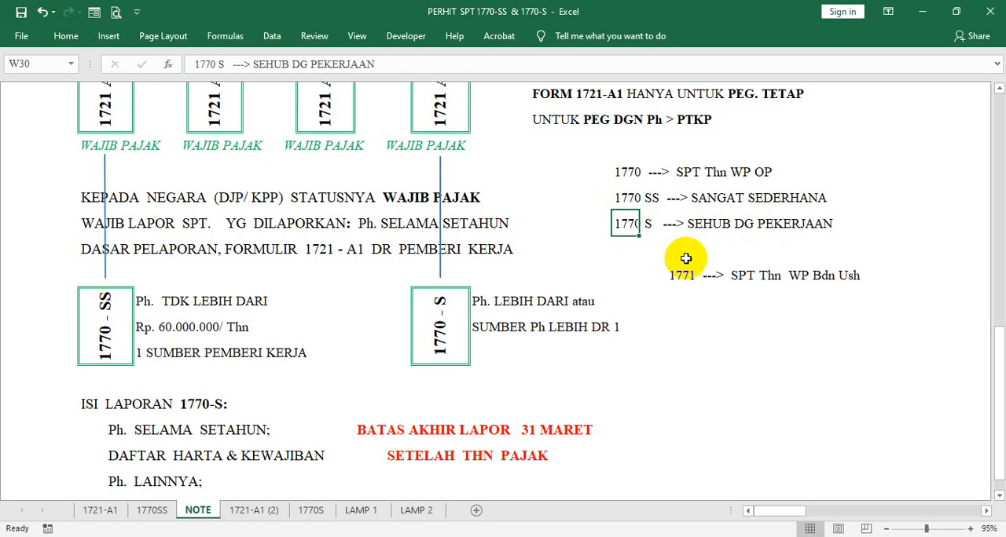
{"action": "left_click", "coordinate": [622, 199]}
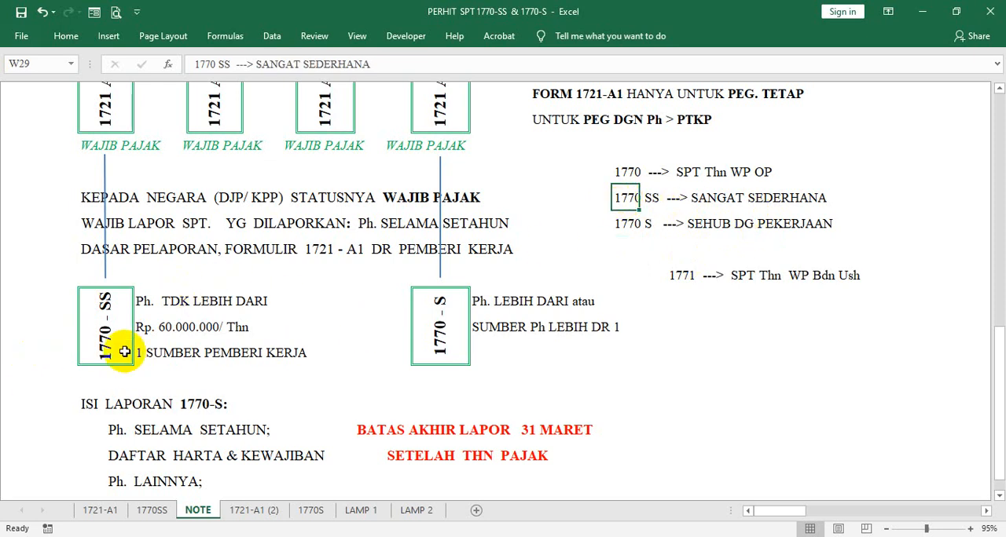
{"action": "left_click", "coordinate": [140, 322]}
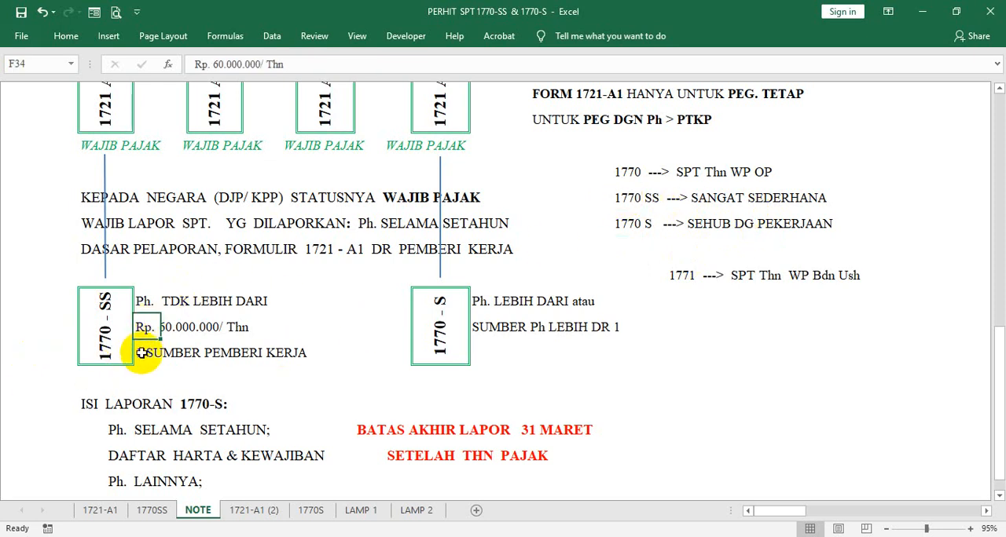
{"action": "left_click", "coordinate": [142, 354]}
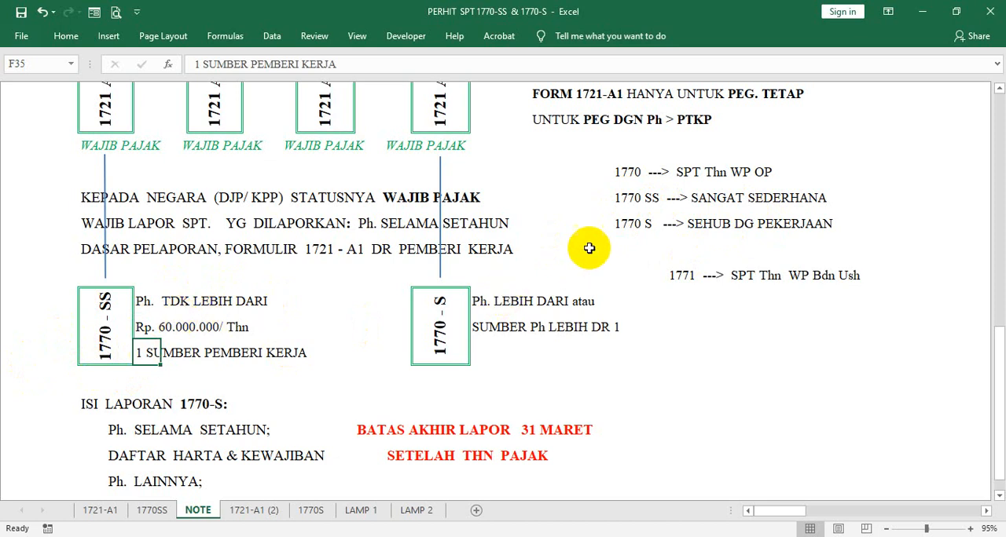
{"action": "left_click", "coordinate": [626, 223]}
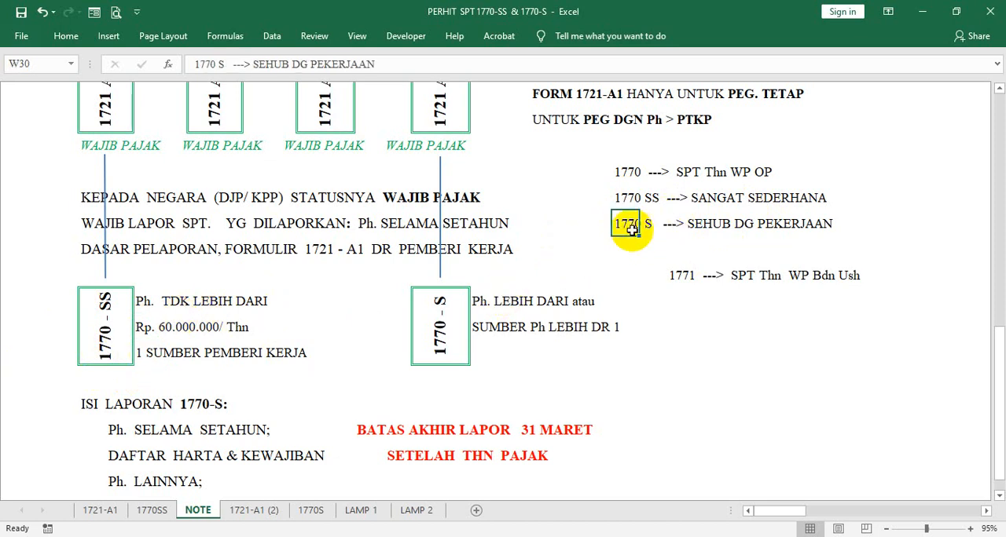
- Revise the first 1770-S criterion in R33 to read "Ph. LEBIH DARI SATU PEMBERI KERJA"
{"action": "left_click", "coordinate": [476, 305]}
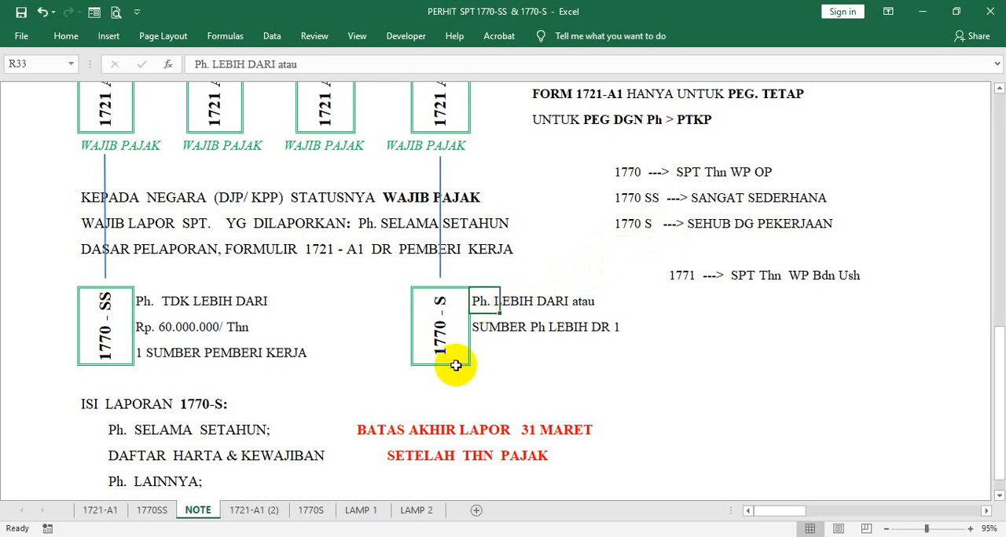
{"action": "left_click", "coordinate": [334, 66]}
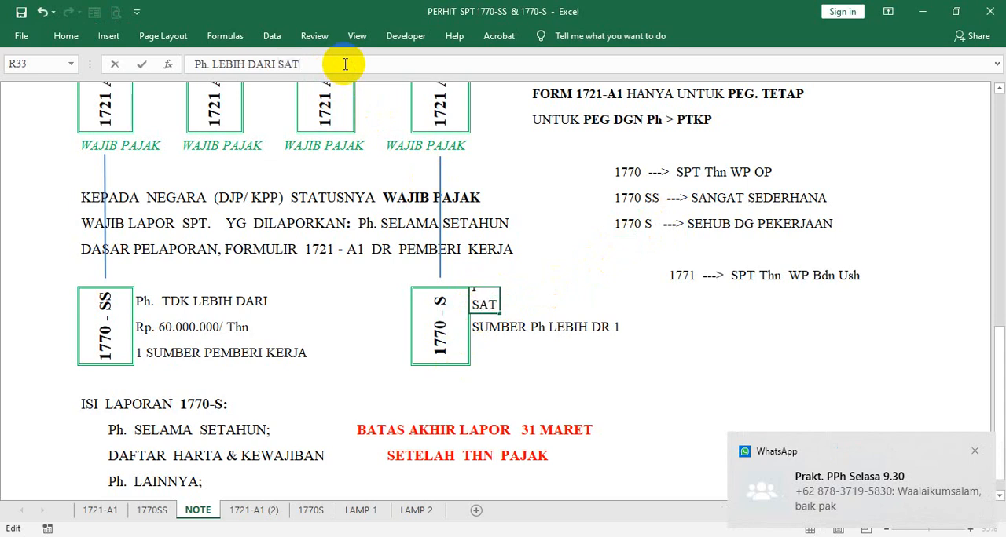
{"action": "type", "text": "SATU PEM"}
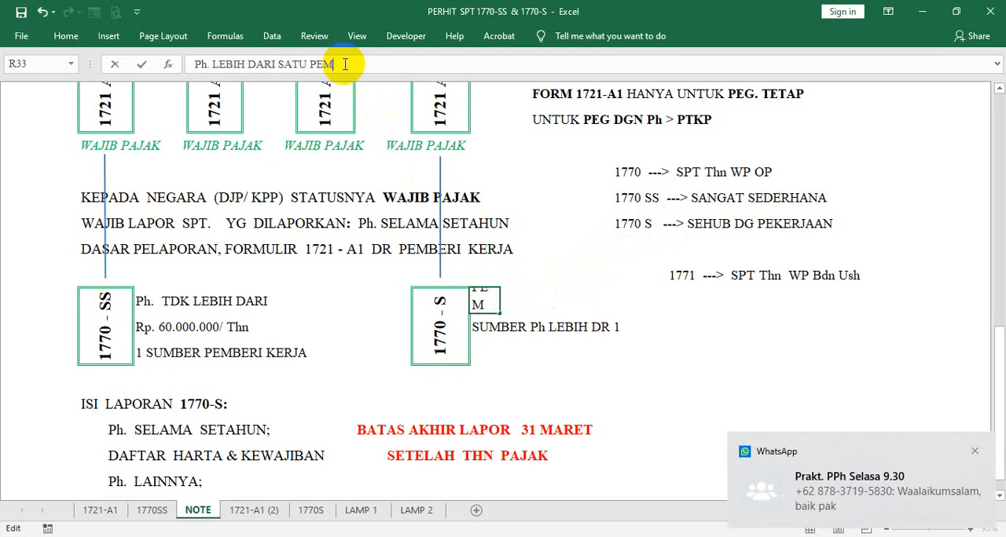
{"action": "type", "text": "BERI KERJA"}
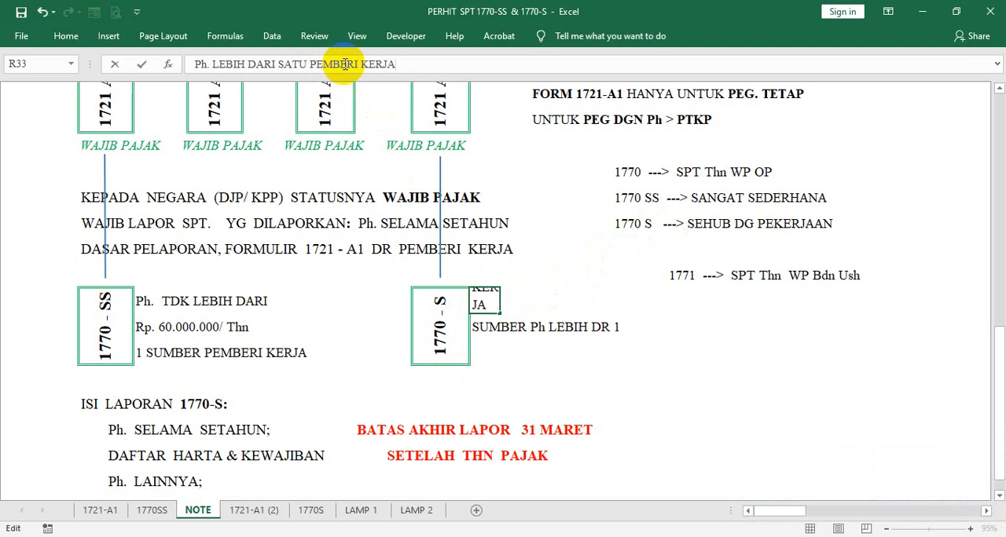
{"action": "key", "text": "Return"}
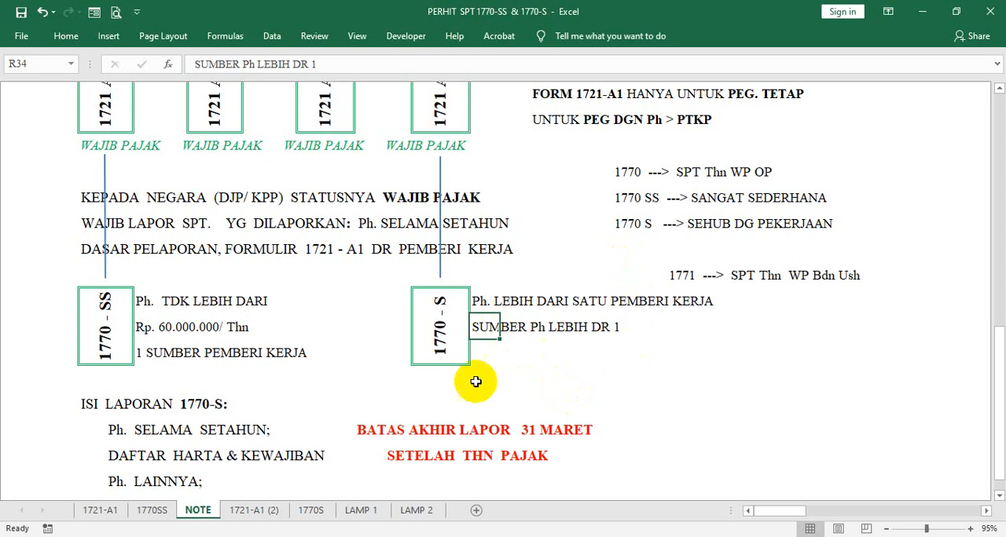
- Move "SUMBER Ph LEBIH DR 1" from R34 down to R35 and enter "atau" in S34 between the two criteria
{"action": "left_click_drag", "start_coordinate": [483, 339], "coordinate": [491, 354]}
{"action": "left_click", "coordinate": [493, 331]}
{"action": "left_click", "coordinate": [512, 326]}
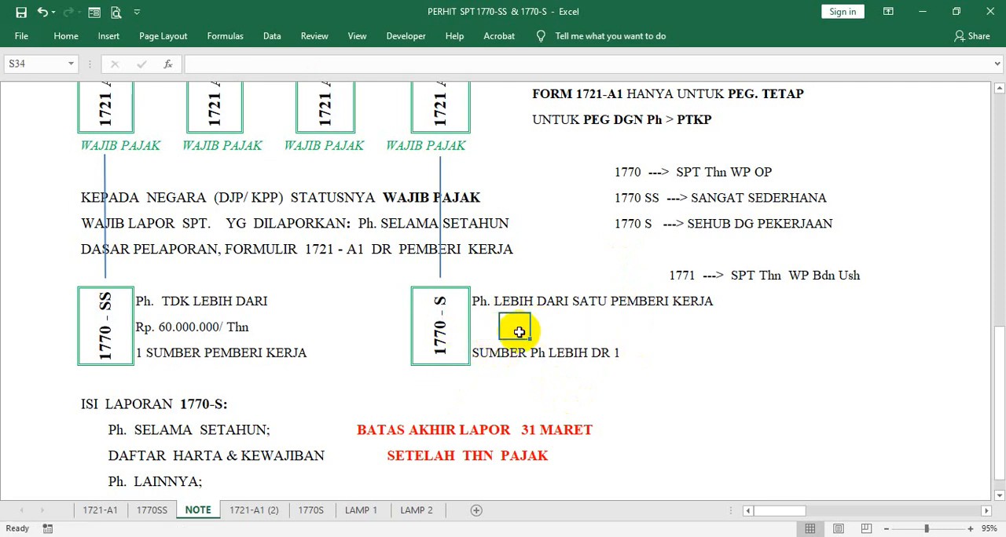
{"action": "type", "text": "atau"}
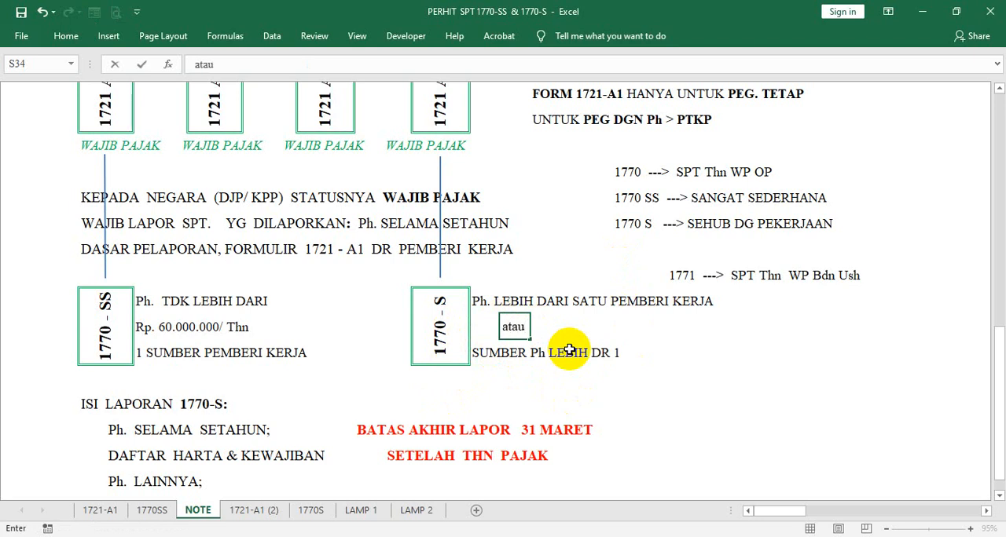
{"action": "key", "text": "Return"}
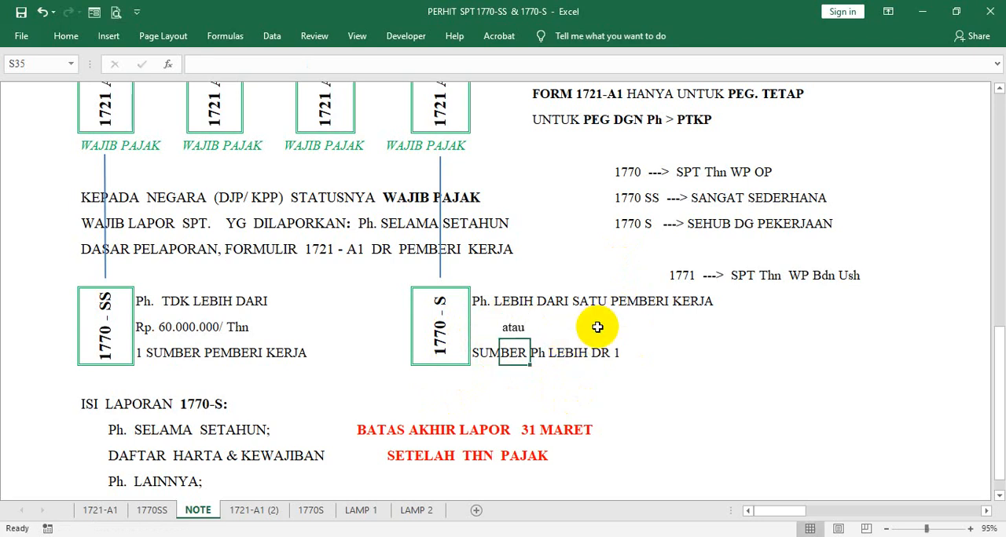
- Rewrite the first 1770-S criterion in R33 as "Ph. DLM SETAHUN SDH LEBIH 60.000.000"
{"action": "left_click", "coordinate": [482, 352]}
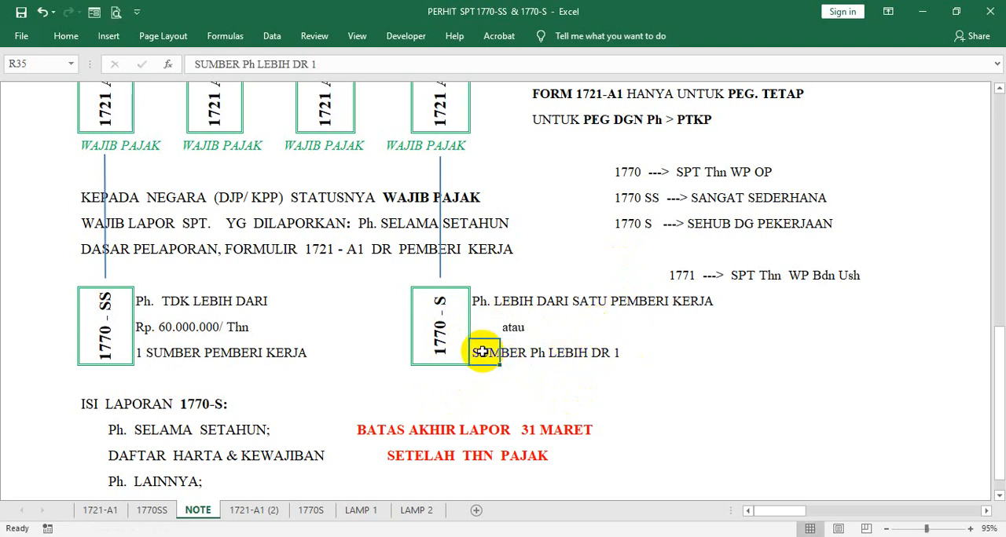
{"action": "left_click", "coordinate": [479, 301]}
{"action": "left_click", "coordinate": [421, 63]}
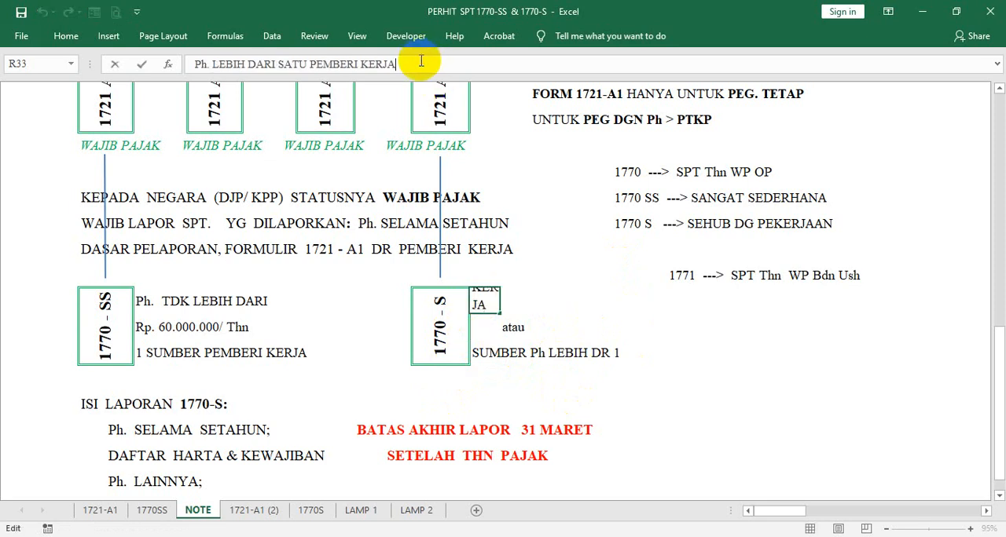
{"action": "key", "text": "BackSpace"}
{"action": "key", "text": "BackSpace"}
{"action": "key", "text": "BackSpace"}
{"action": "key", "text": "BackSpace"}
{"action": "key", "text": "BackSpace"}
{"action": "key", "text": "BackSpace"}
{"action": "key", "text": "BackSpace"}
{"action": "key", "text": "BackSpace"}
{"action": "key", "text": "BackSpace"}
{"action": "key", "text": "BackSpace"}
{"action": "key", "text": "BackSpace"}
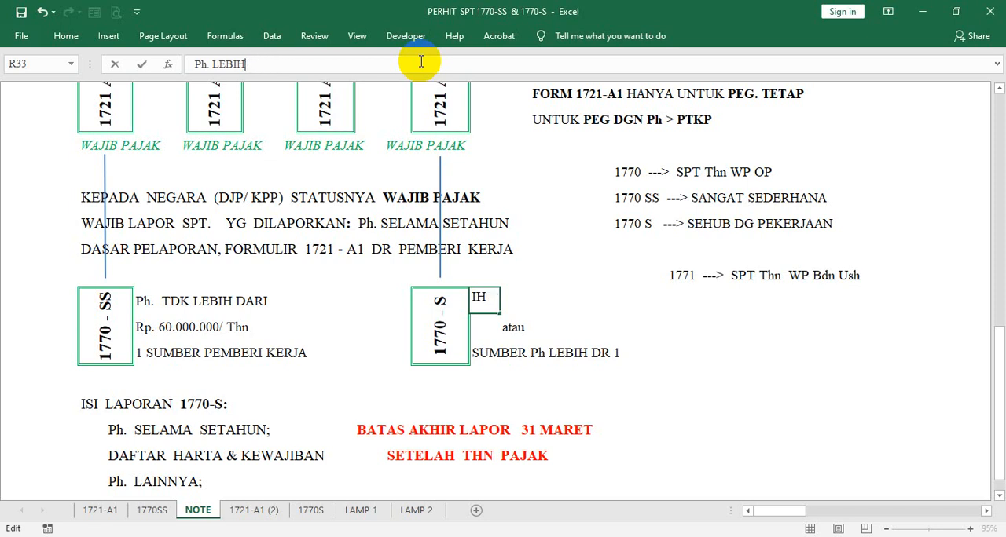
{"action": "type", "text": "D"}
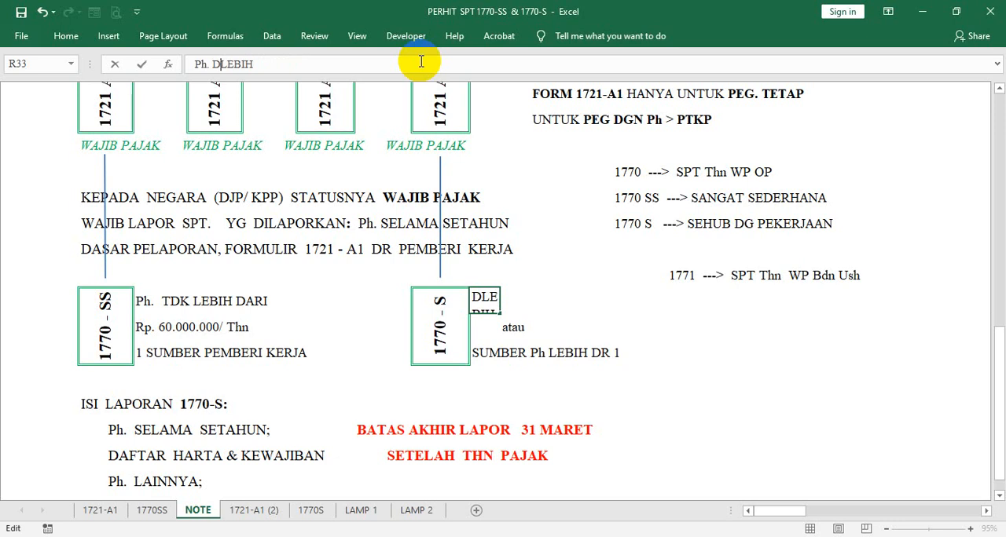
{"action": "type", "text": "LM SE"}
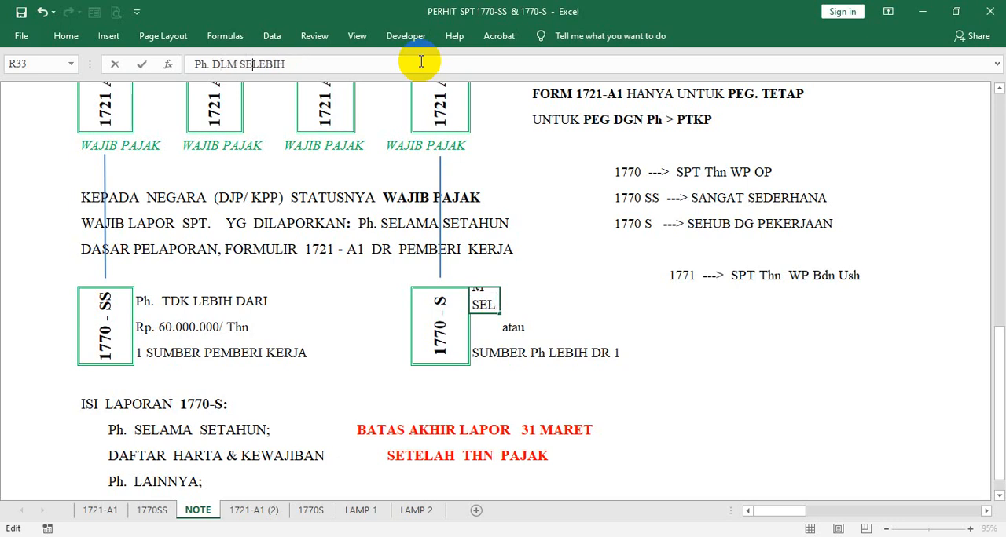
{"action": "type", "text": "TAHUN "}
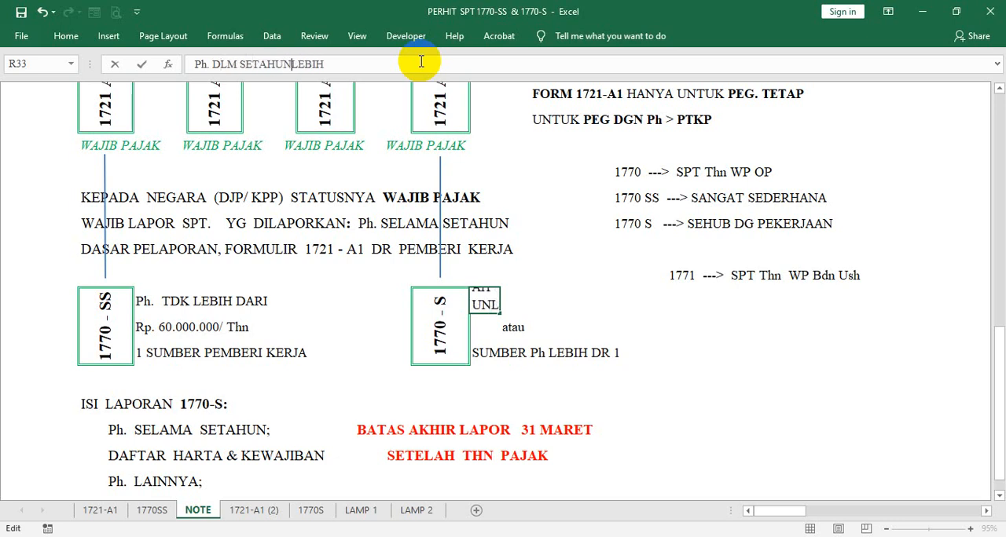
{"action": "type", "text": "SDH"}
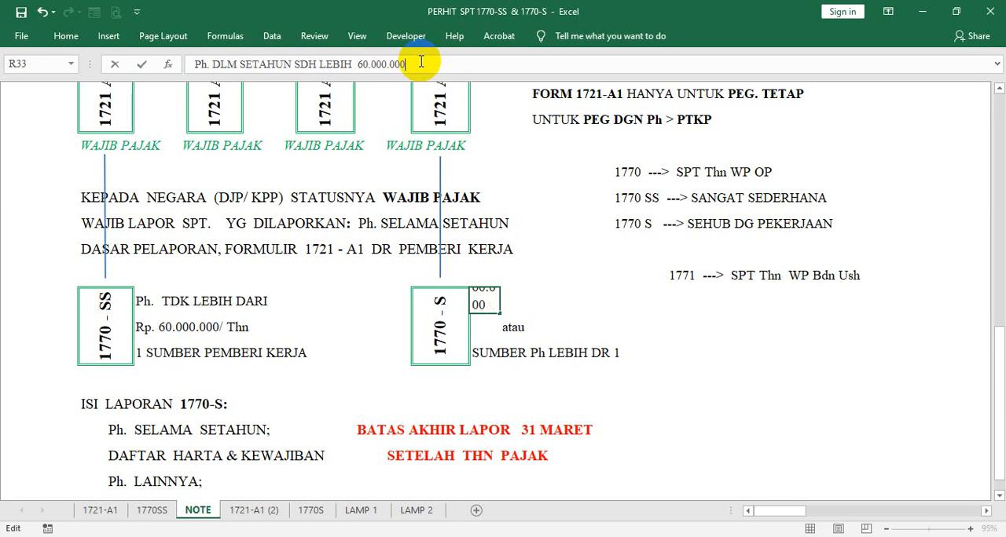
{"action": "key", "text": "Return"}
{"action": "left_click", "coordinate": [750, 377]}
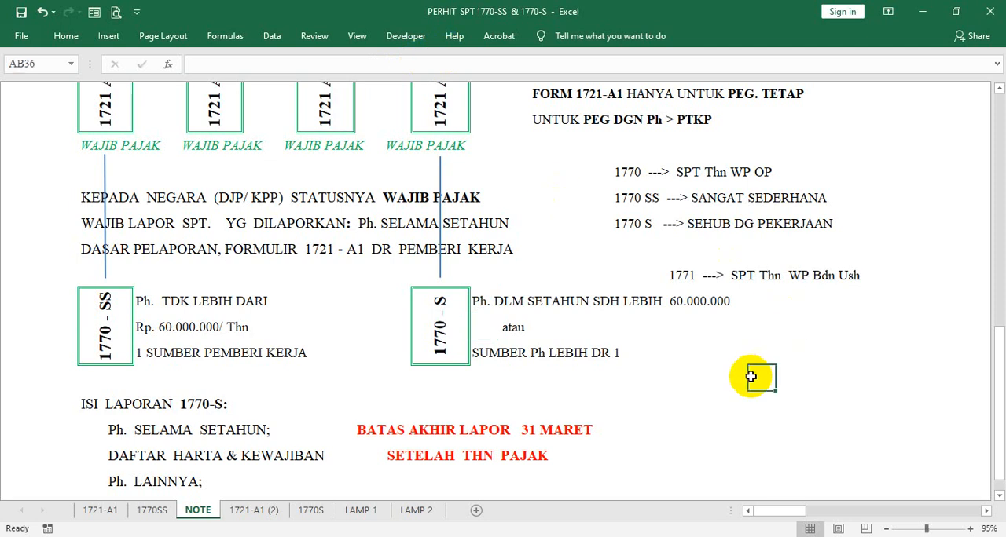
- Compare the income and employer criteria beside the 1770-S box with those beside the 1770-SS box
{"action": "left_click", "coordinate": [438, 336]}
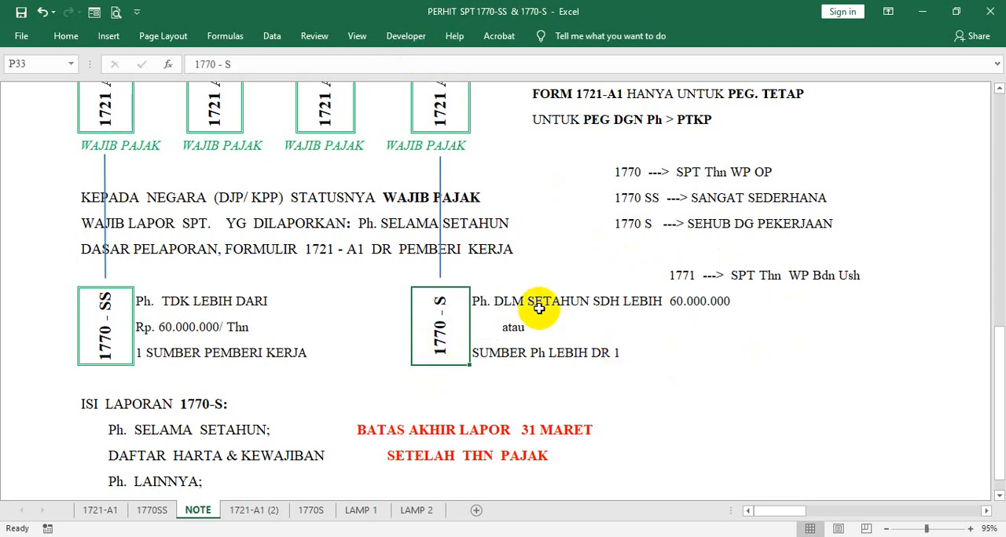
{"action": "left_click", "coordinate": [482, 300]}
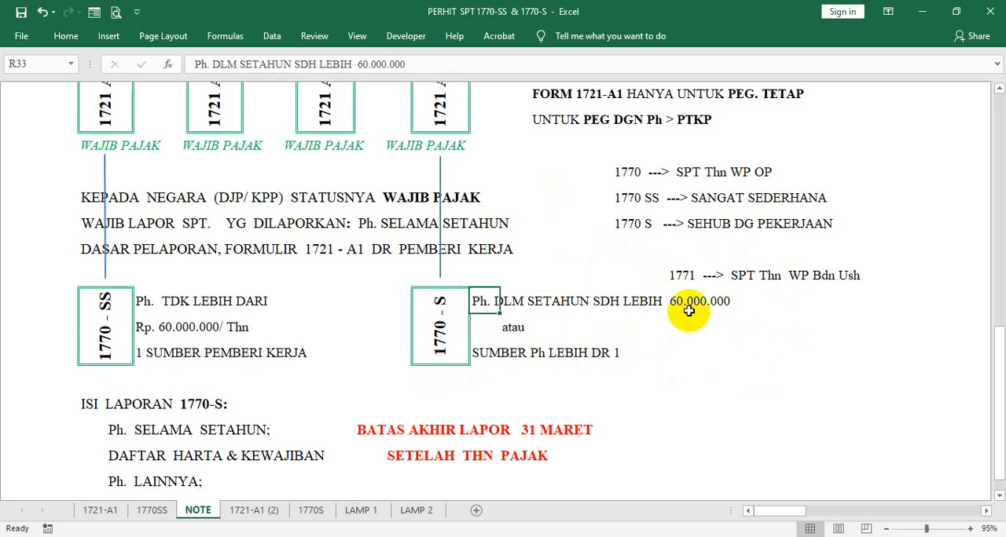
{"action": "left_click", "coordinate": [509, 329]}
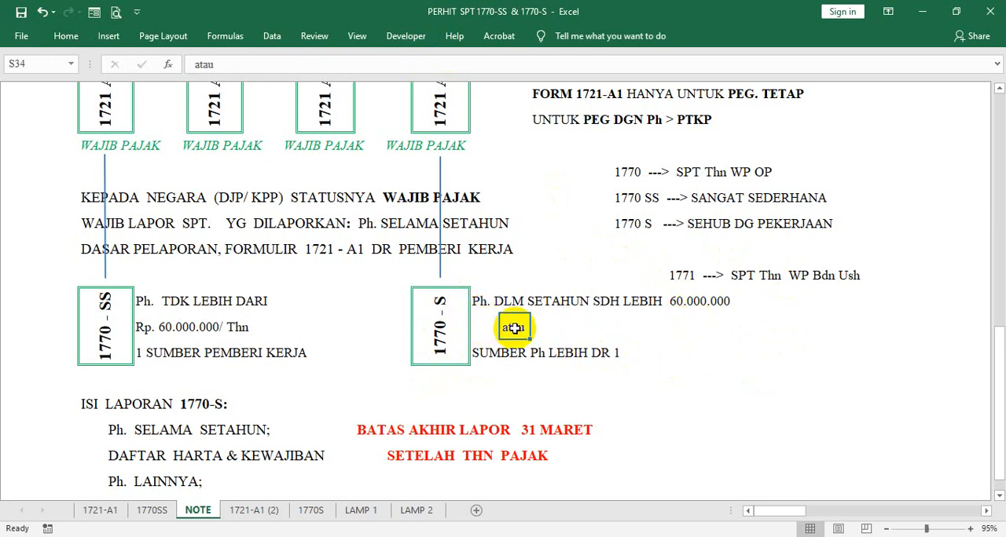
{"action": "left_click", "coordinate": [481, 353]}
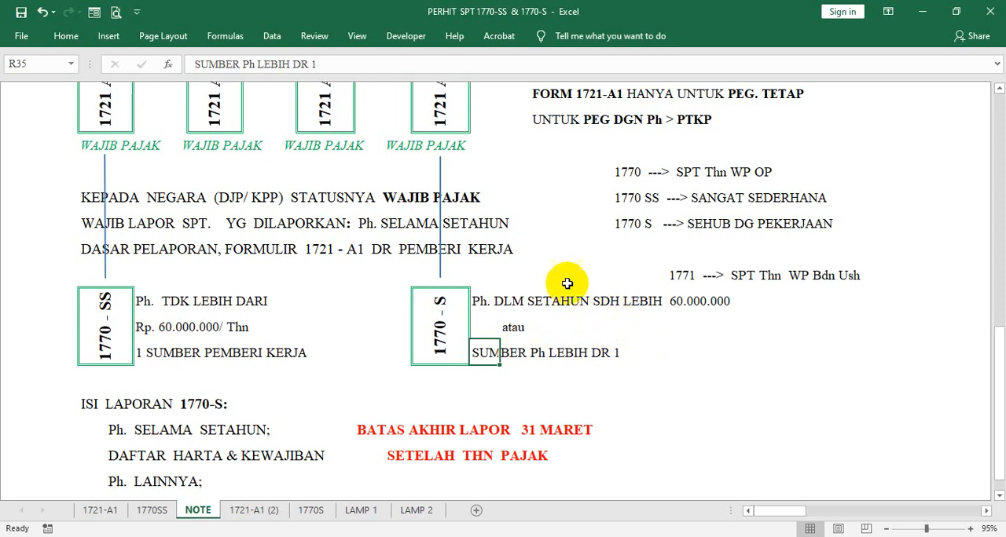
{"action": "left_click", "coordinate": [447, 328]}
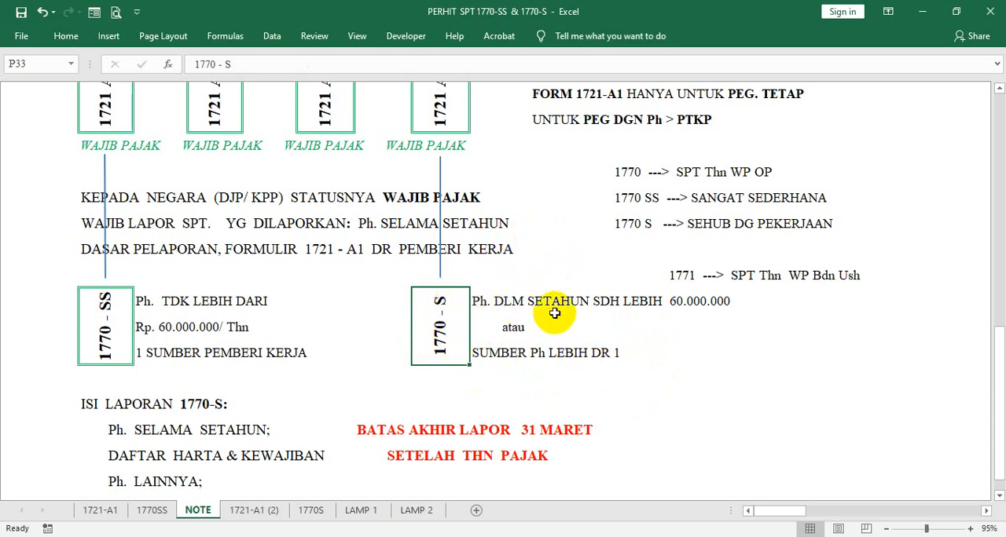
{"action": "left_click", "coordinate": [107, 325]}
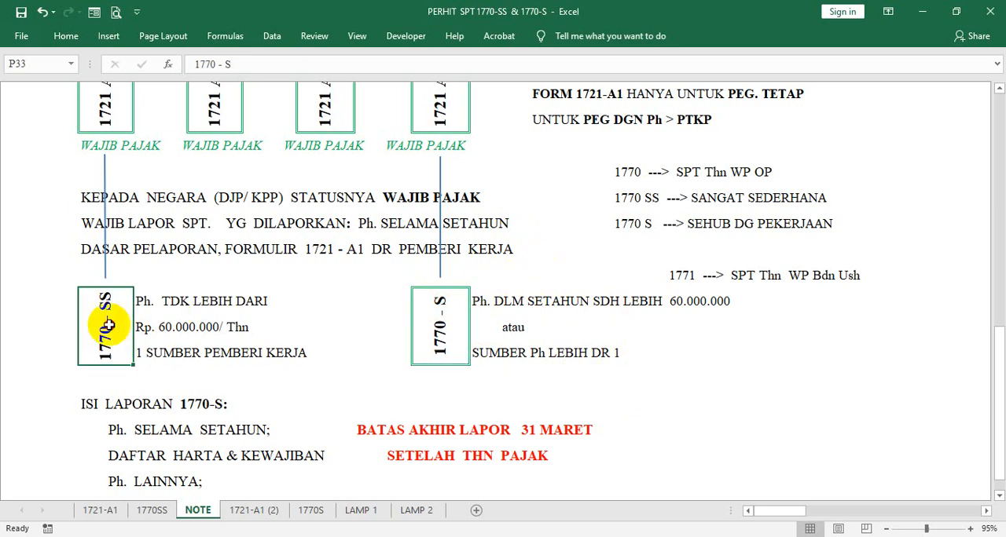
{"action": "left_click", "coordinate": [141, 353]}
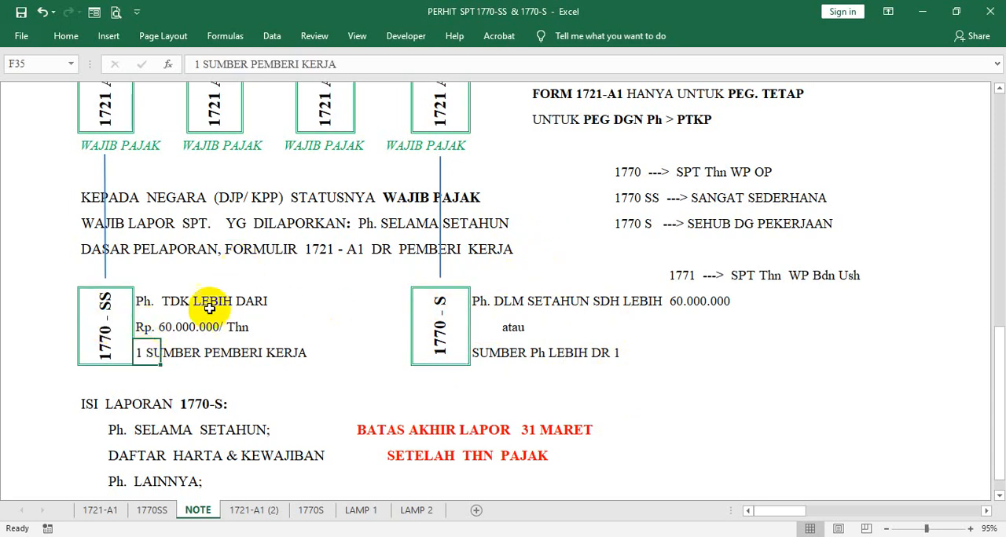
{"action": "left_click", "coordinate": [144, 299]}
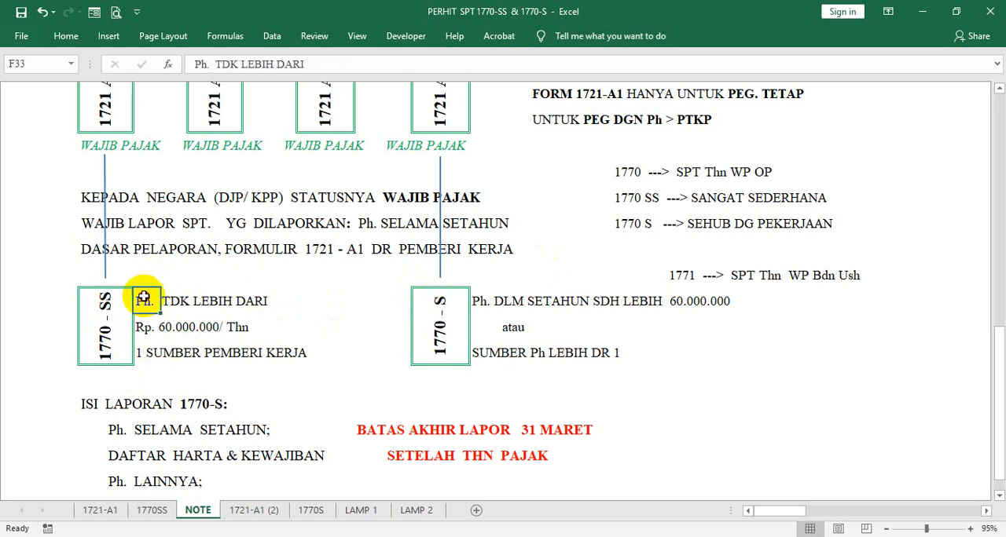
{"action": "left_click", "coordinate": [146, 355]}
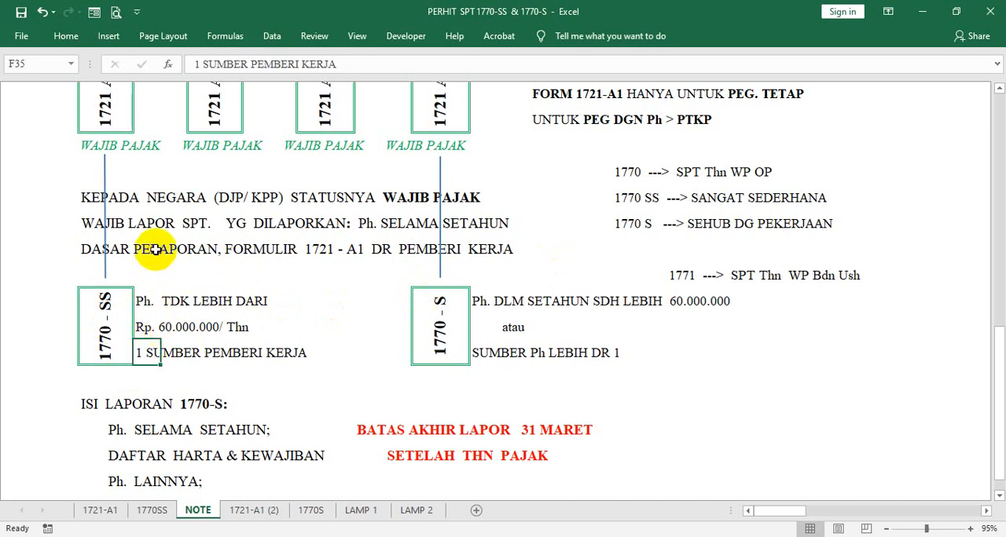
{"action": "left_click", "coordinate": [132, 329]}
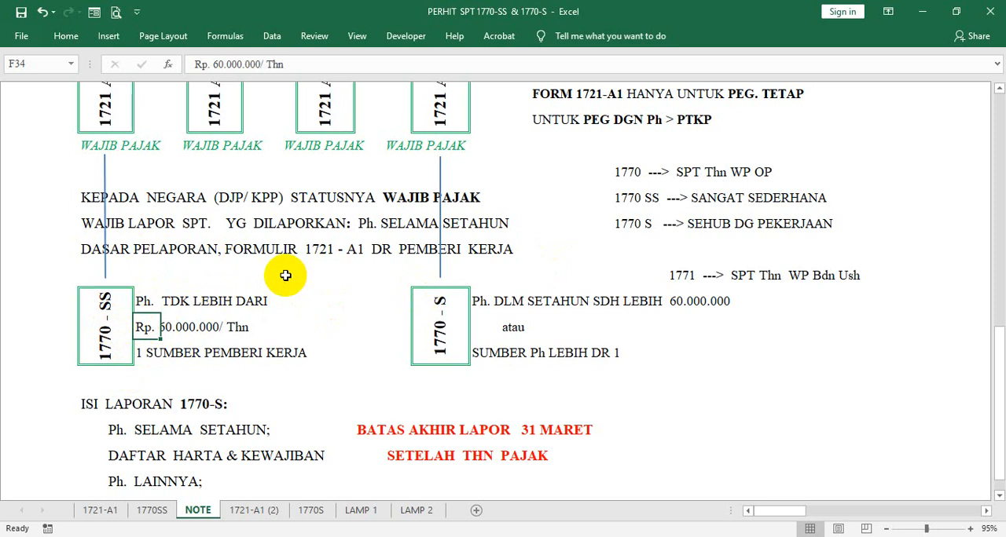
- Look through the blank 1770SS form, from its income limit heading and taxpayer identity to the tax, assets and declaration sections
{"action": "left_click", "coordinate": [149, 511]}
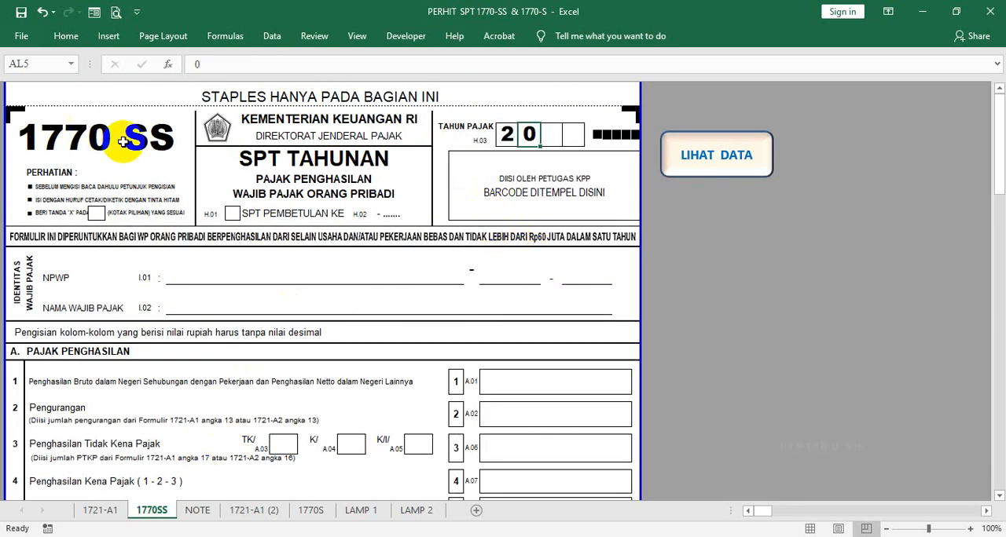
{"action": "scroll", "coordinate": [124, 142], "scroll_direction": "down", "scroll_amount": 1}
{"action": "scroll", "coordinate": [597, 173], "scroll_direction": "down", "scroll_amount": 1}
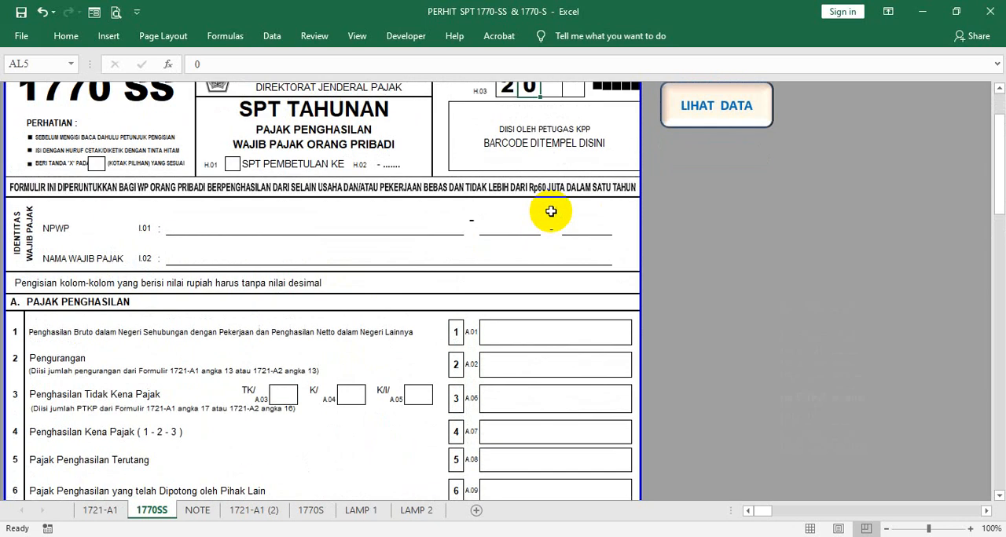
{"action": "scroll", "coordinate": [437, 245], "scroll_direction": "down", "scroll_amount": 2}
{"action": "scroll", "coordinate": [437, 244], "scroll_direction": "down", "scroll_amount": 5}
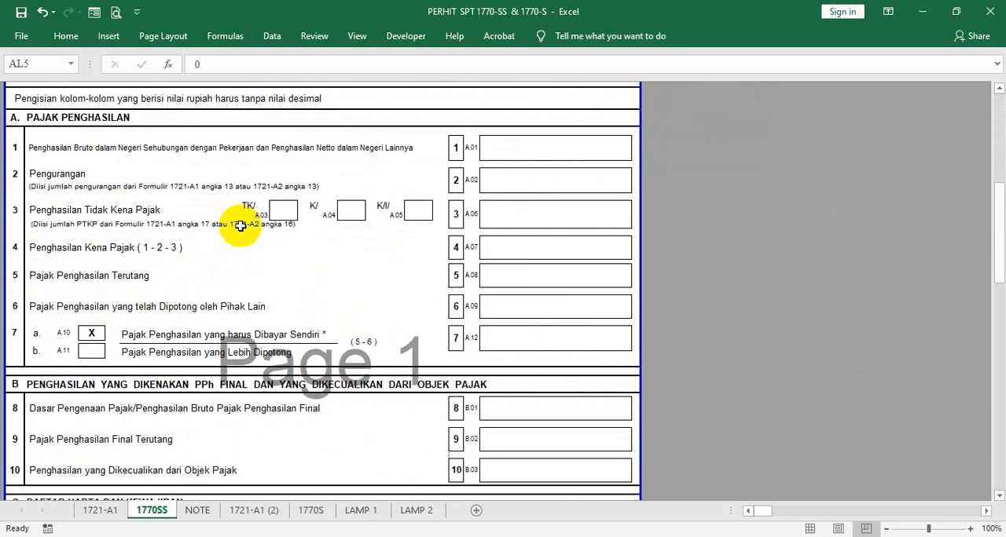
{"action": "scroll", "coordinate": [307, 212], "scroll_direction": "down", "scroll_amount": 5}
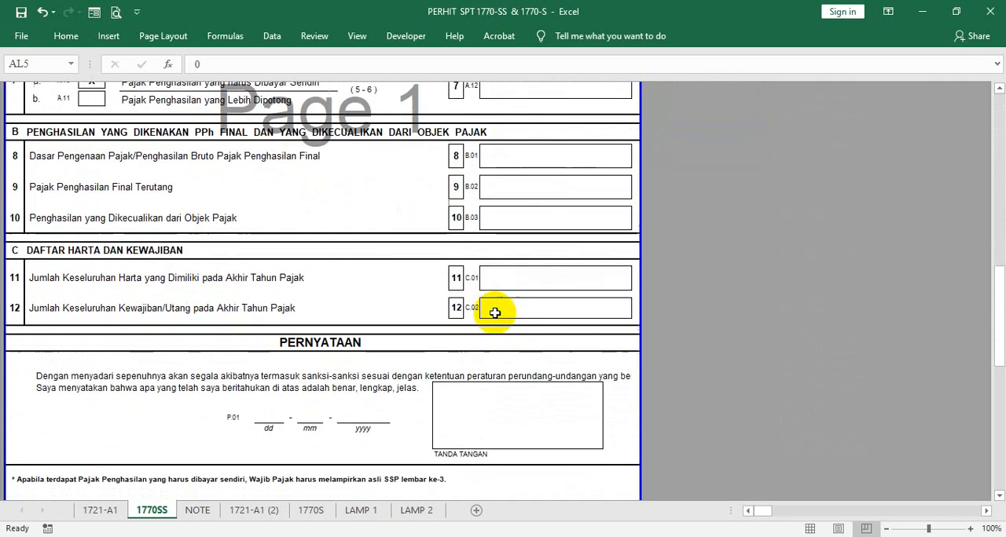
{"action": "scroll", "coordinate": [597, 280], "scroll_direction": "up", "scroll_amount": 7}
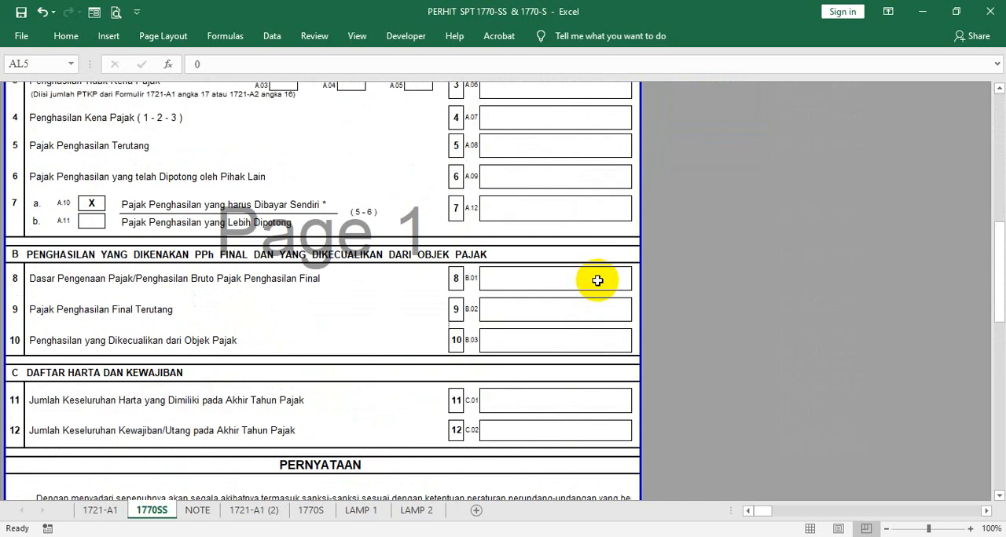
{"action": "scroll", "coordinate": [597, 280], "scroll_direction": "up", "scroll_amount": 6}
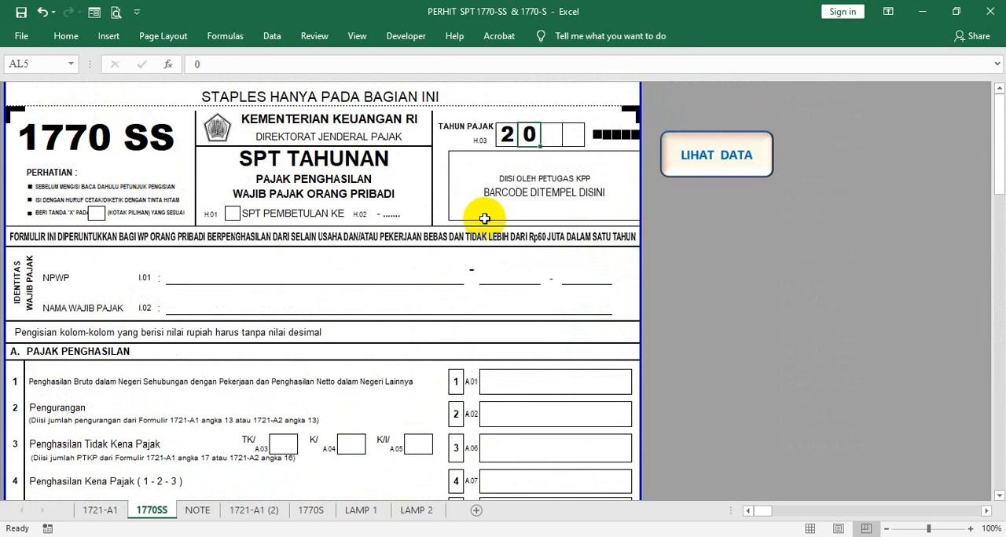
- Check the recipient's name and total gross income on the 1721-A1 sheet, and return to the 1770SS form
{"action": "left_click", "coordinate": [91, 511]}
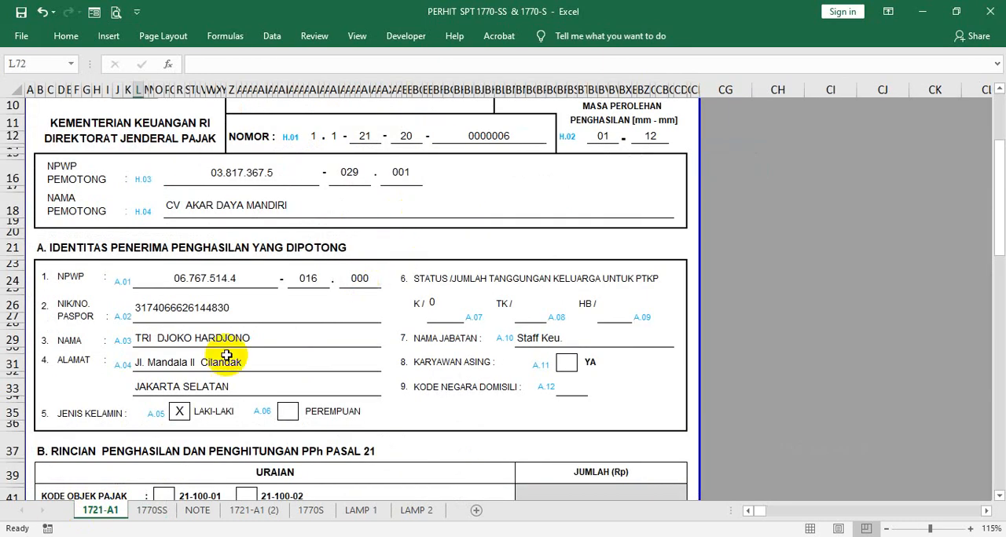
{"action": "left_click", "coordinate": [144, 339]}
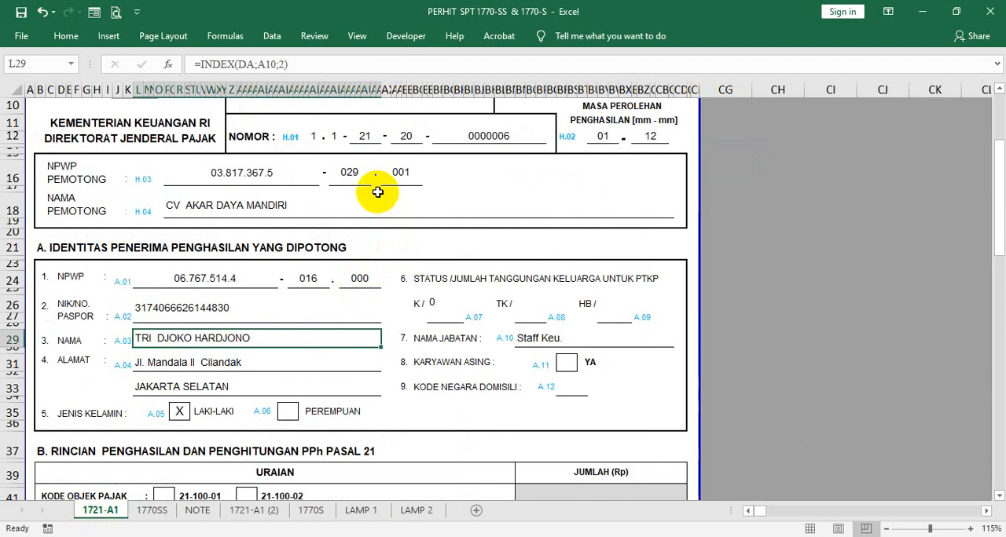
{"action": "scroll", "coordinate": [377, 189], "scroll_direction": "down", "scroll_amount": 6}
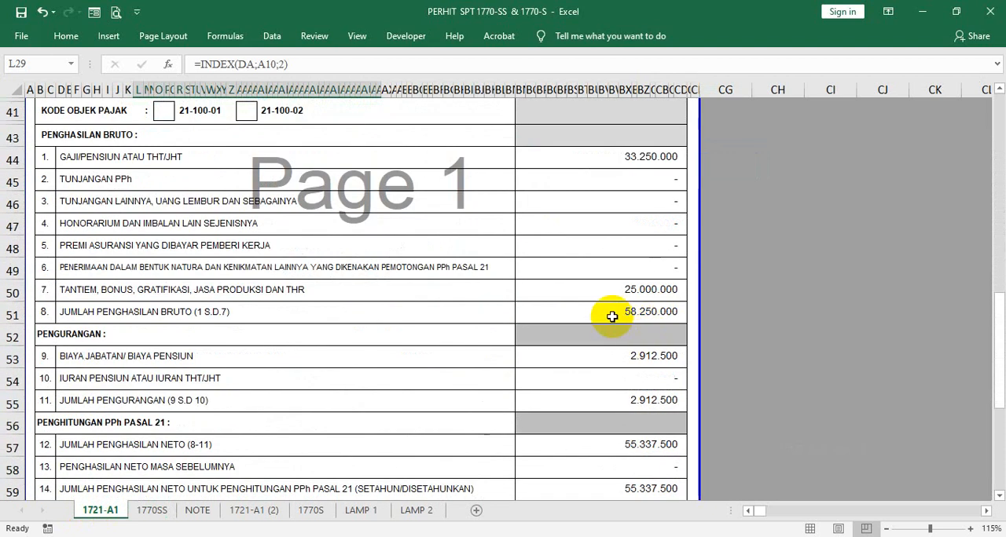
{"action": "left_click", "coordinate": [610, 312]}
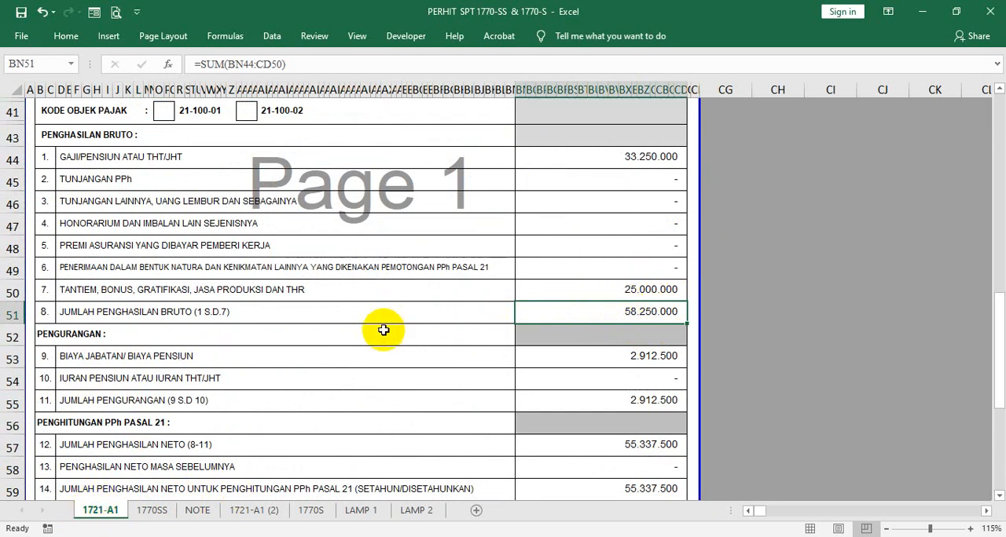
{"action": "left_click", "coordinate": [142, 512]}
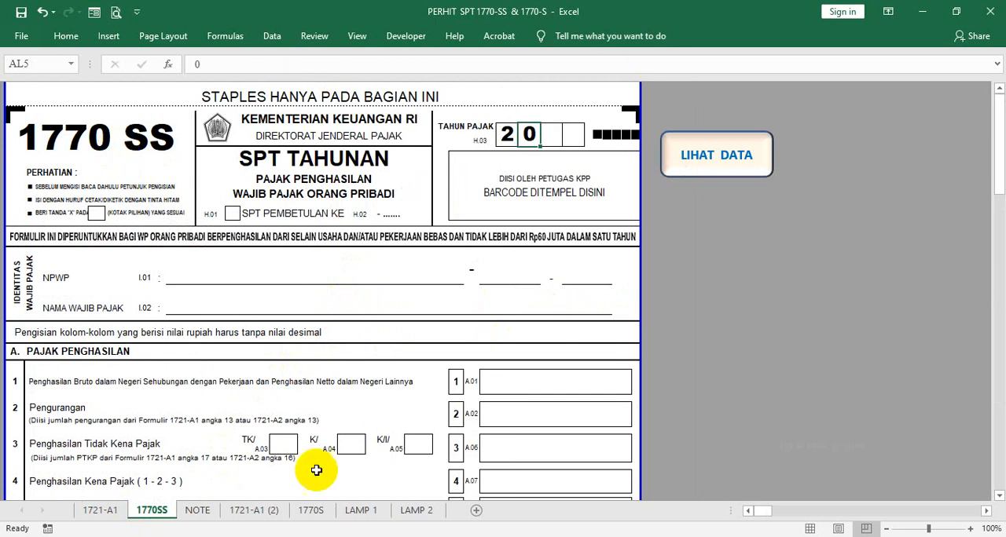
- Color the 1721-A1 (2) sheet tab red
{"action": "right_click", "coordinate": [265, 519]}
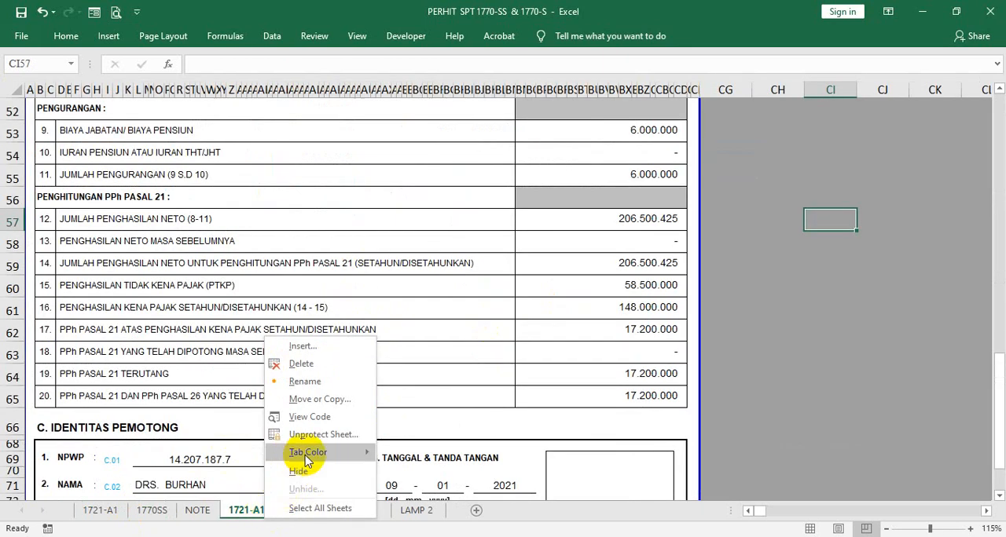
{"action": "mouse_move", "coordinate": [312, 457]}
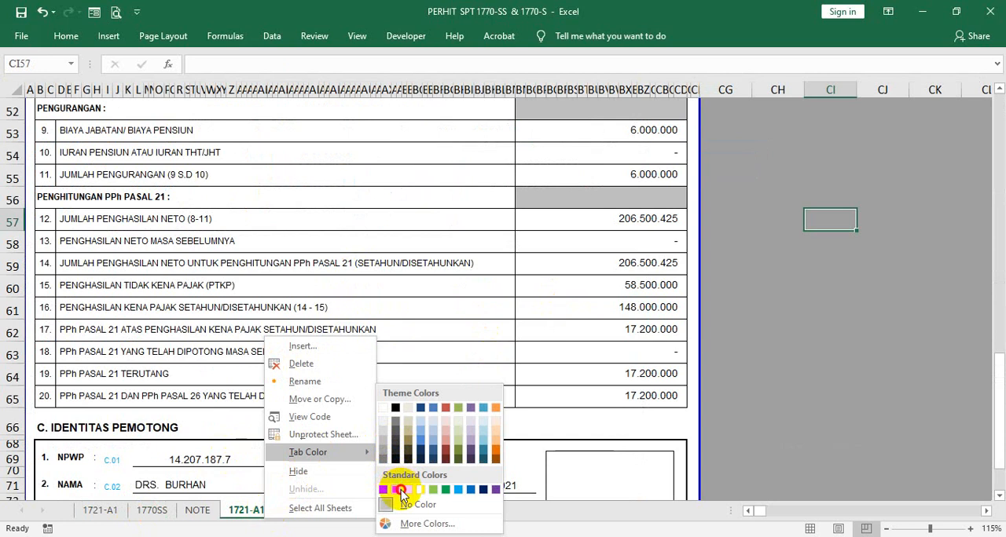
{"action": "left_click", "coordinate": [400, 490]}
{"action": "left_click", "coordinate": [315, 472]}
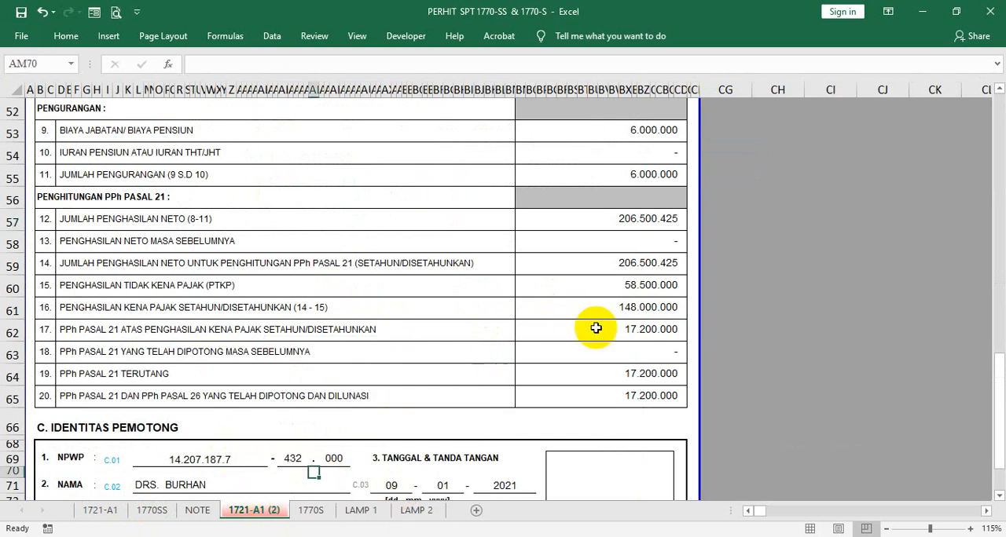
- Examine the total gross income and its components in section B of the 1721-A1 (2) sheet
{"action": "scroll", "coordinate": [790, 234], "scroll_direction": "up", "scroll_amount": 2}
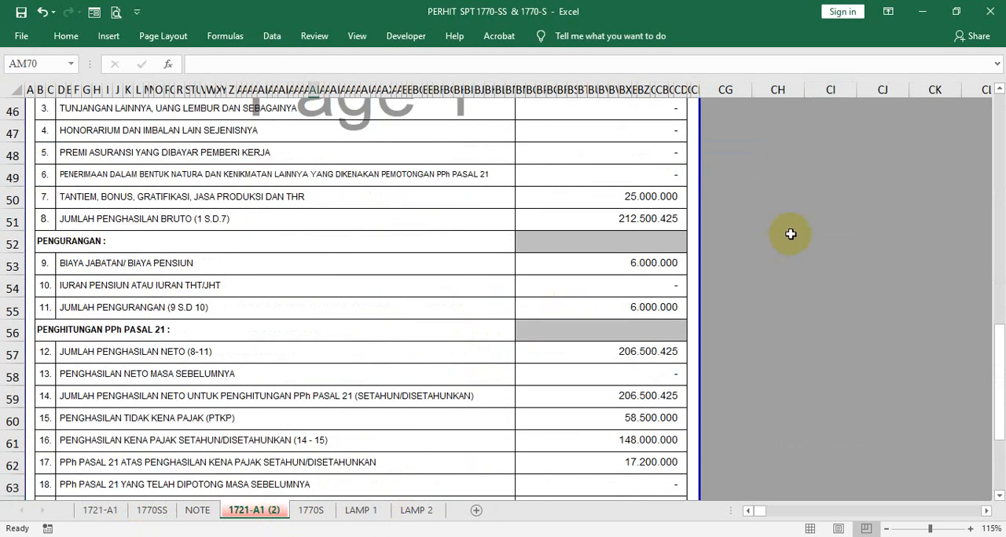
{"action": "left_click", "coordinate": [595, 219]}
{"action": "scroll", "coordinate": [702, 222], "scroll_direction": "up", "scroll_amount": 3}
{"action": "scroll", "coordinate": [705, 227], "scroll_direction": "up", "scroll_amount": 4}
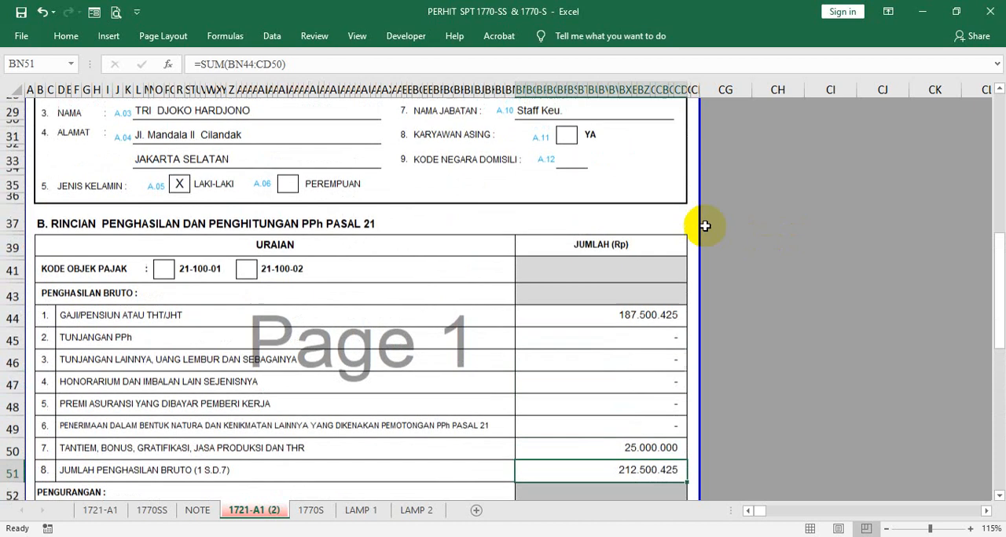
{"action": "scroll", "coordinate": [731, 208], "scroll_direction": "down", "scroll_amount": 2}
{"action": "scroll", "coordinate": [736, 223], "scroll_direction": "down", "scroll_amount": 5}
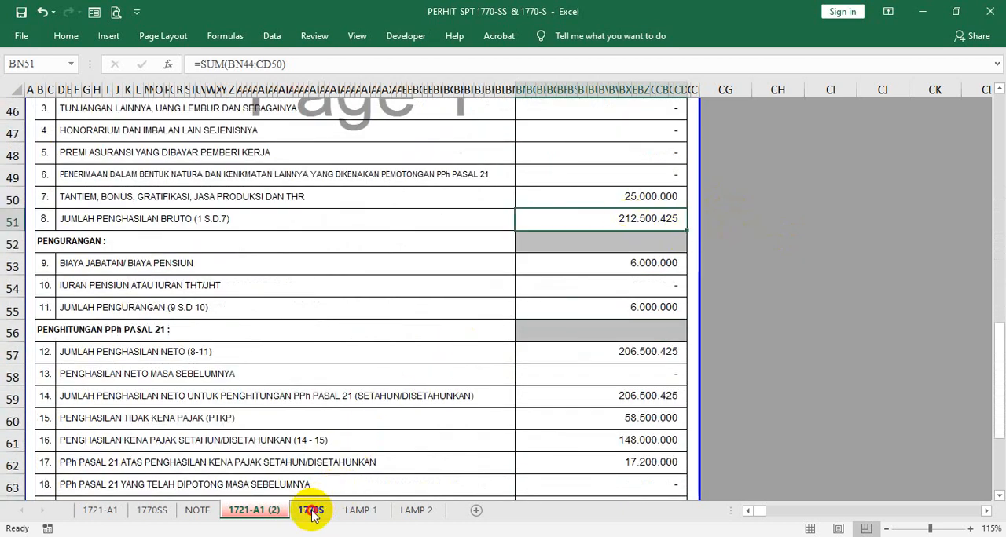
- Look over the 1770S form and its attachment sheets, from the form title and taxpayer identity to the net income section
{"action": "left_click", "coordinate": [311, 511]}
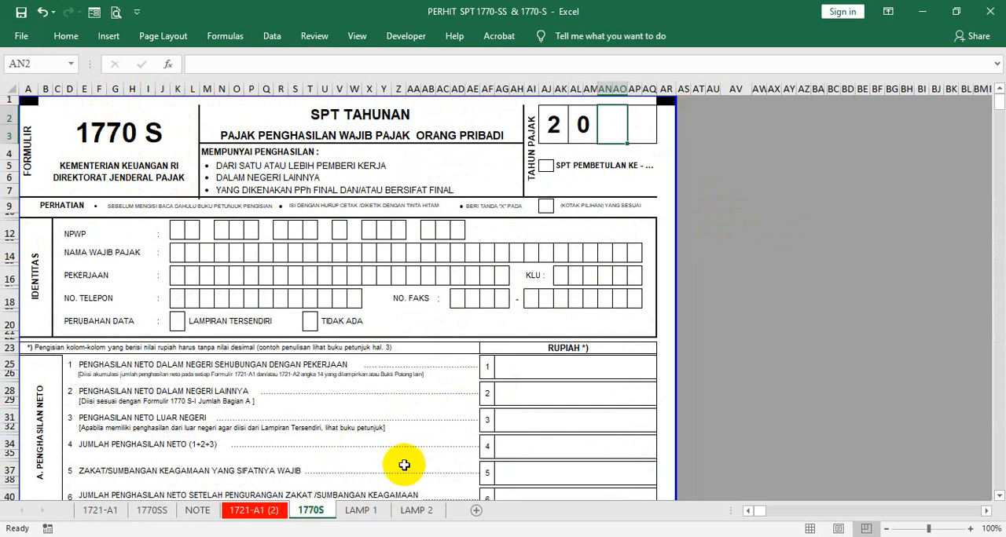
{"action": "left_click", "coordinate": [358, 510]}
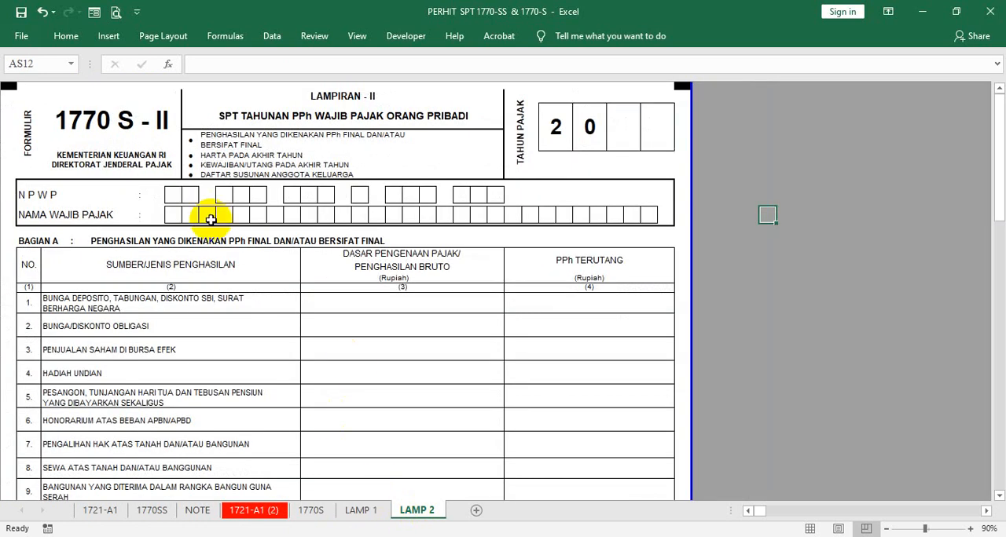
{"action": "left_click", "coordinate": [311, 510]}
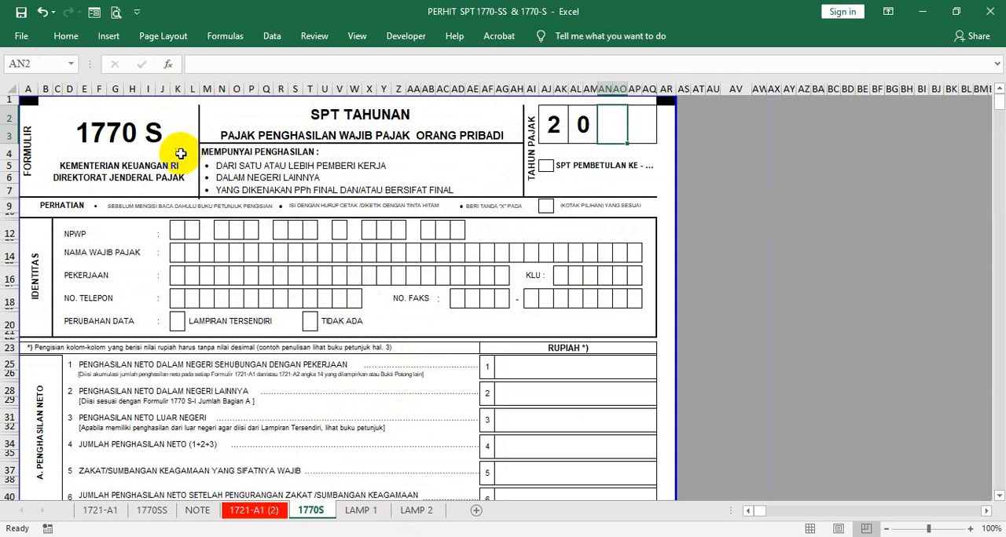
{"action": "left_click", "coordinate": [146, 135]}
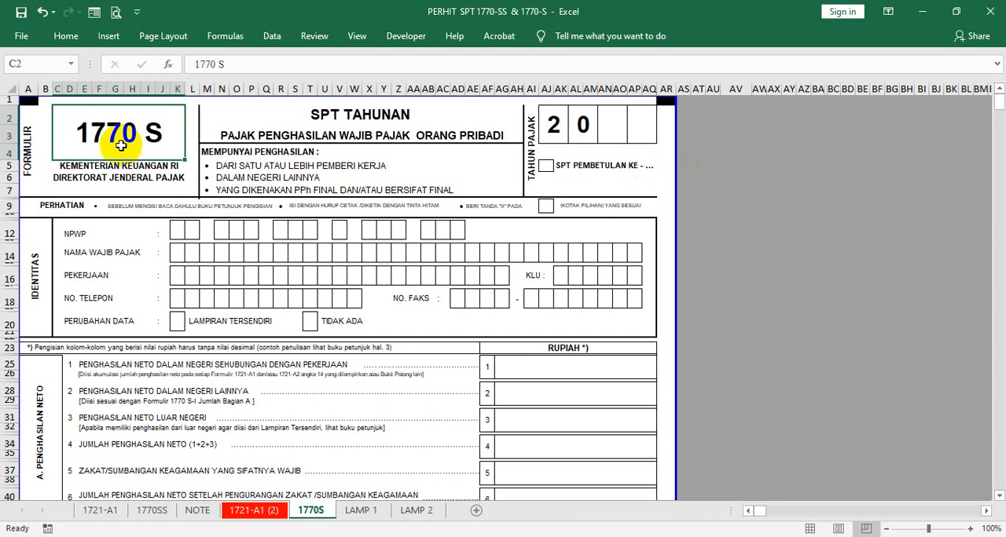
{"action": "scroll", "coordinate": [181, 153], "scroll_direction": "down", "scroll_amount": 2}
{"action": "left_click", "coordinate": [190, 145]}
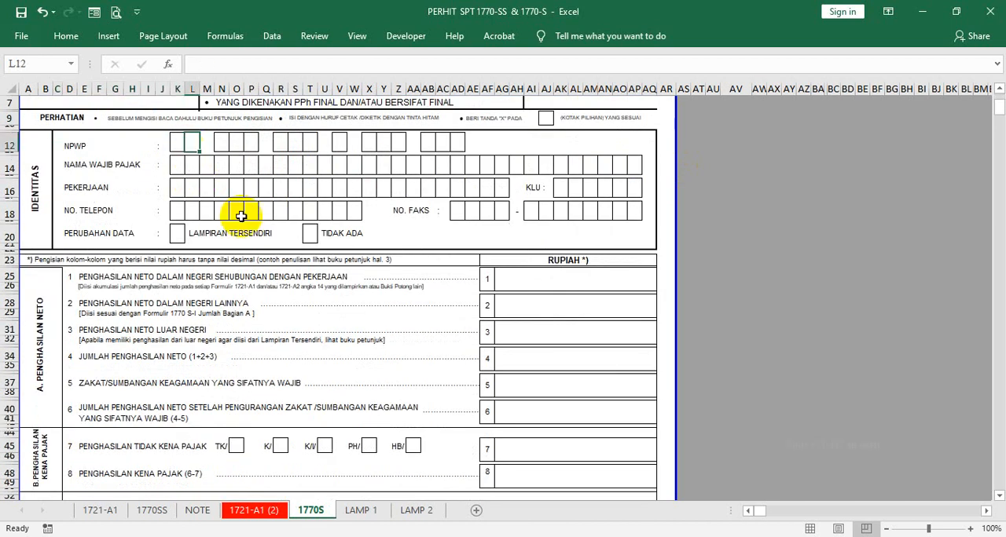
{"action": "left_click", "coordinate": [531, 275]}
{"action": "scroll", "coordinate": [511, 314], "scroll_direction": "down", "scroll_amount": 2}
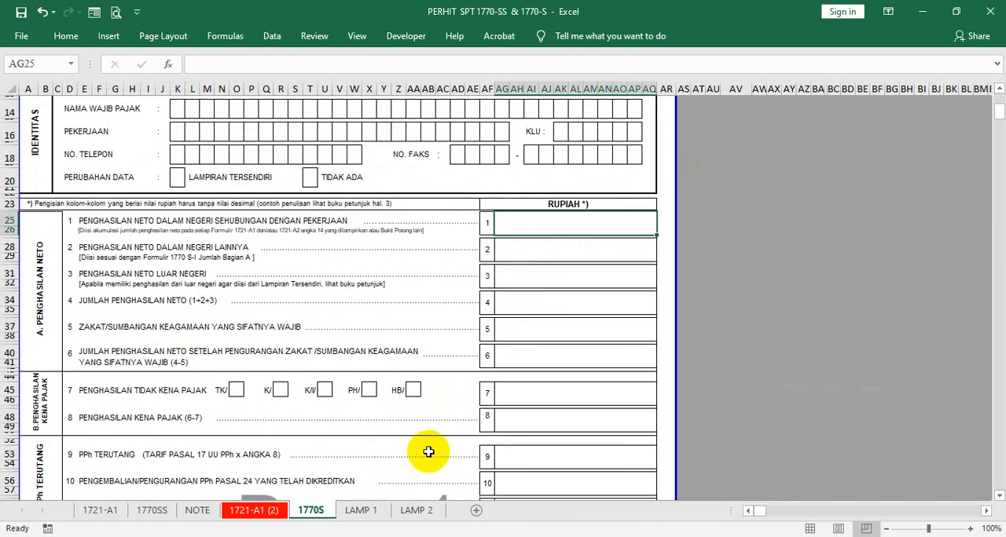
- Examine the final-tax income list in Bagian A of the LAMP 2 sheet, focusing on item 13, the wife's income from one employer
{"action": "left_click", "coordinate": [416, 510]}
{"action": "scroll", "coordinate": [260, 435], "scroll_direction": "down", "scroll_amount": 2}
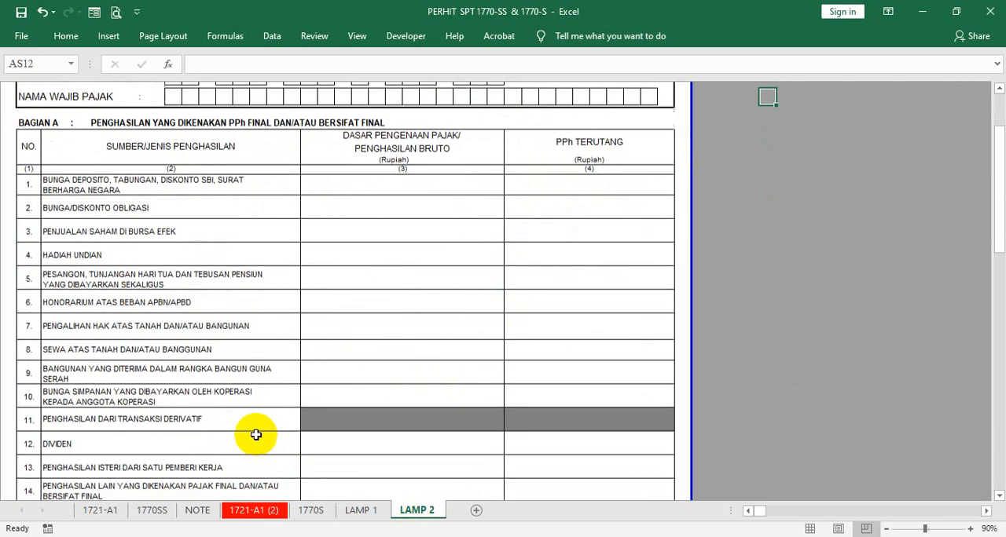
{"action": "scroll", "coordinate": [256, 435], "scroll_direction": "down", "scroll_amount": 2}
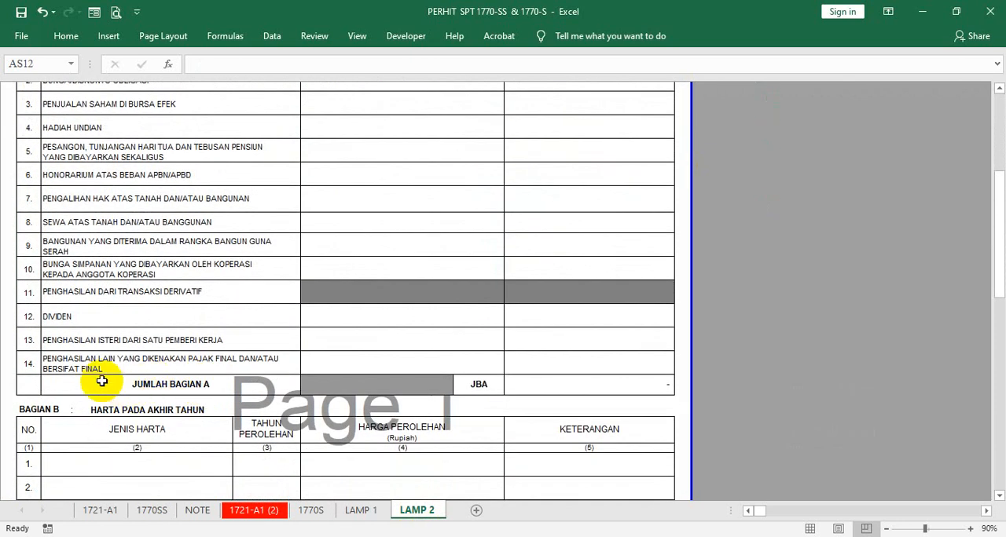
{"action": "left_click", "coordinate": [46, 342]}
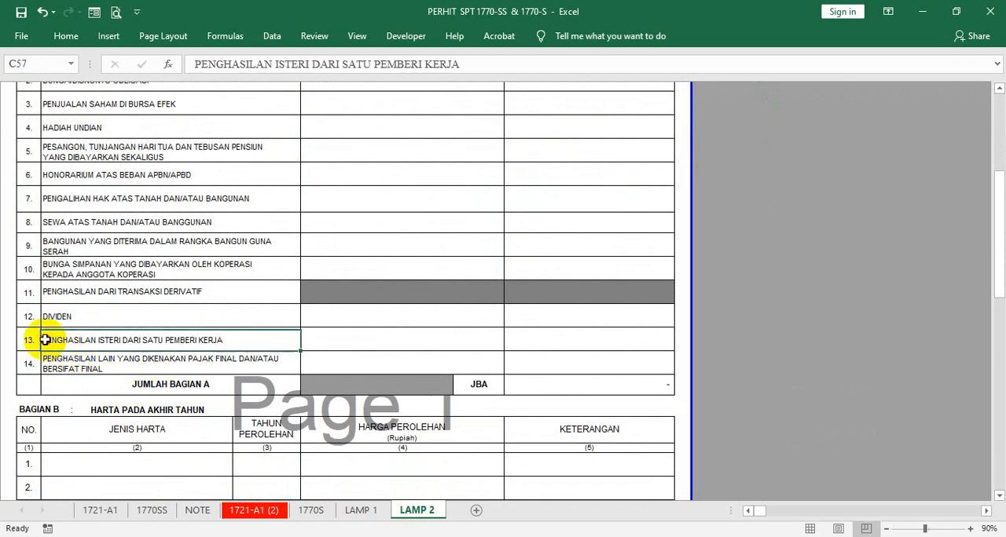
{"action": "left_click", "coordinate": [326, 338]}
{"action": "left_click", "coordinate": [29, 343]}
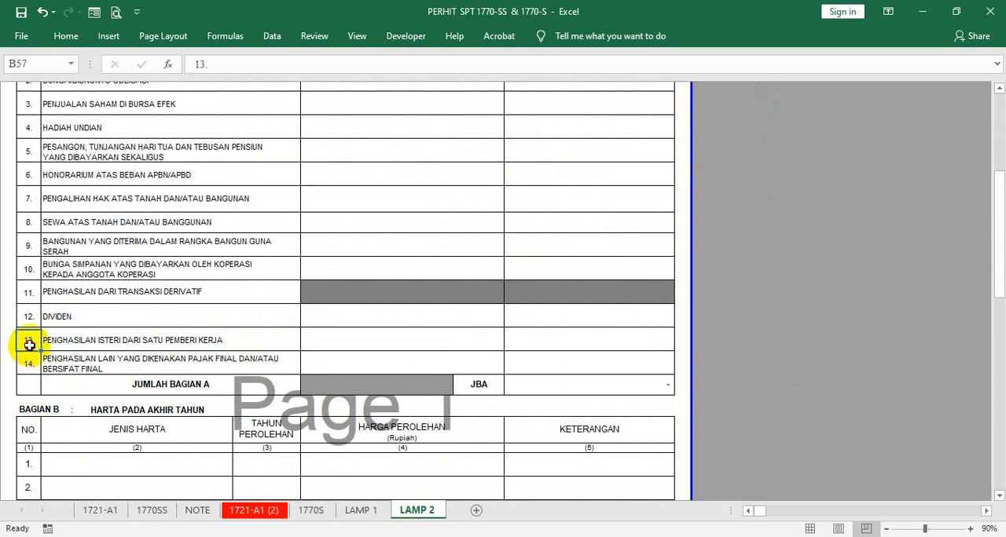
- Review the 1770-S criteria on the NOTE sheet, covering income above 60.000.000 or multiple income sources, and compare them with 1770-SS
{"action": "left_click", "coordinate": [198, 513]}
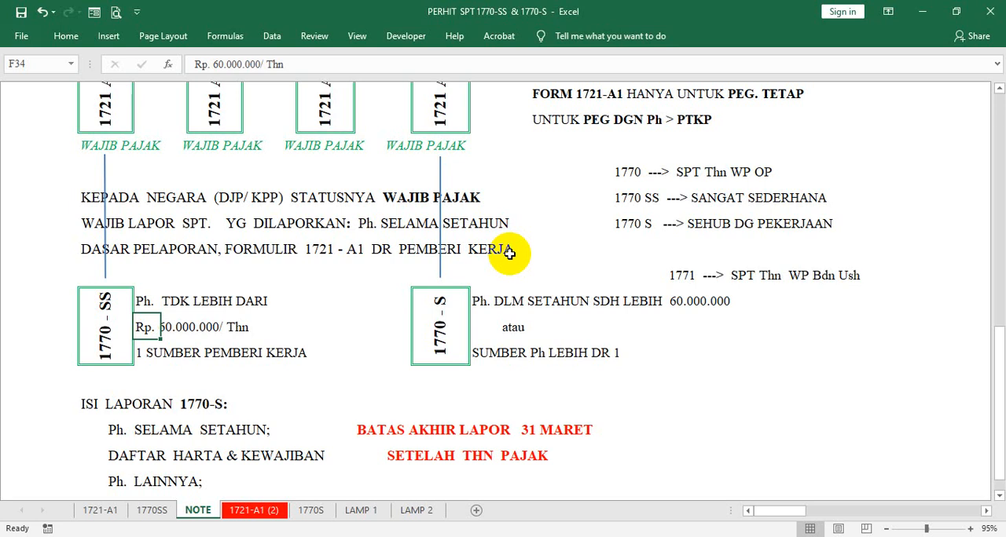
{"action": "left_click", "coordinate": [442, 306]}
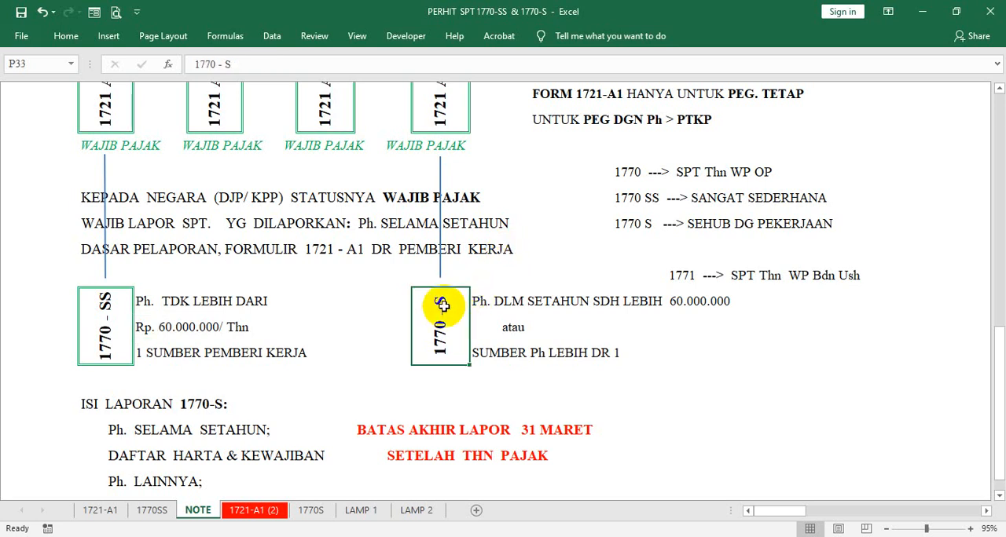
{"action": "left_click", "coordinate": [474, 303]}
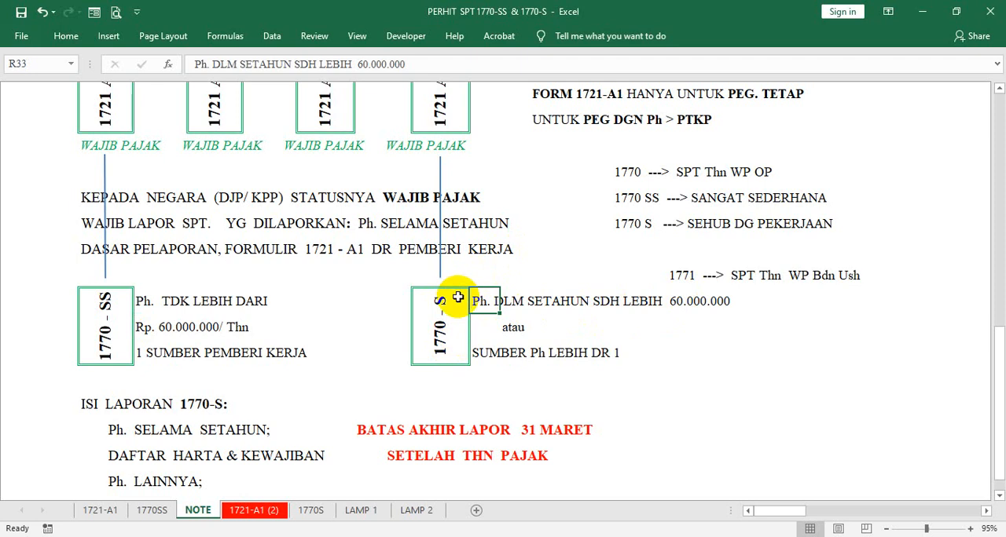
{"action": "left_click", "coordinate": [484, 353]}
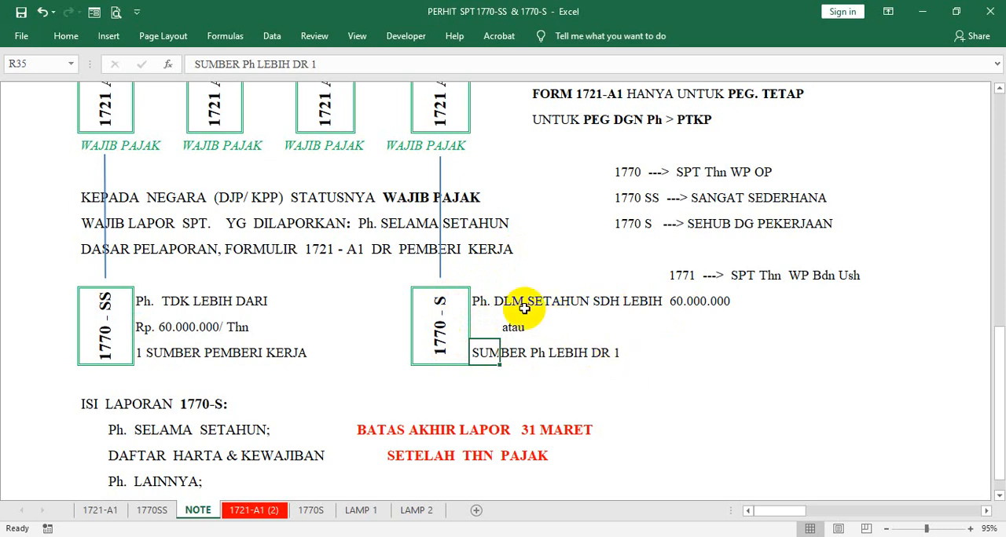
{"action": "left_click", "coordinate": [483, 297]}
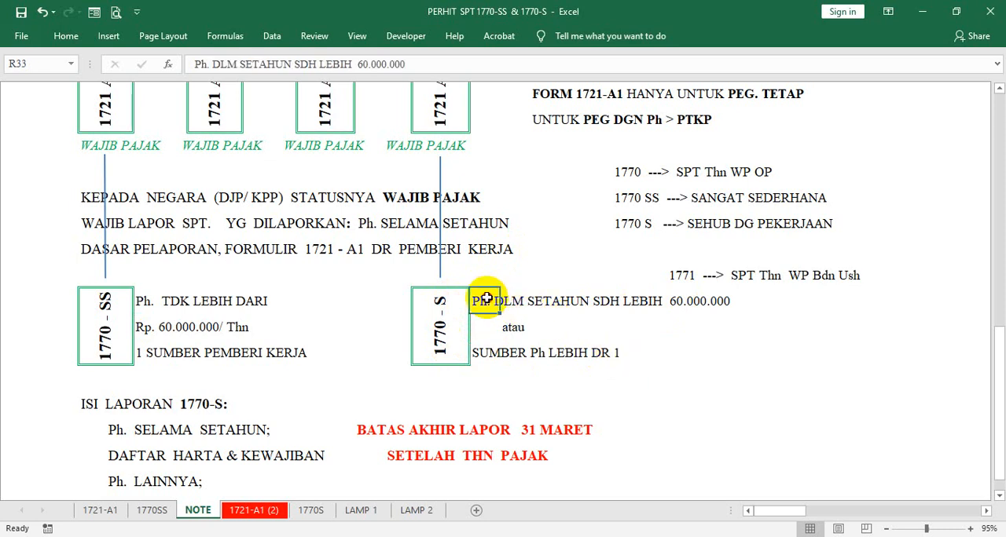
{"action": "left_click", "coordinate": [545, 248]}
{"action": "left_click", "coordinate": [443, 324]}
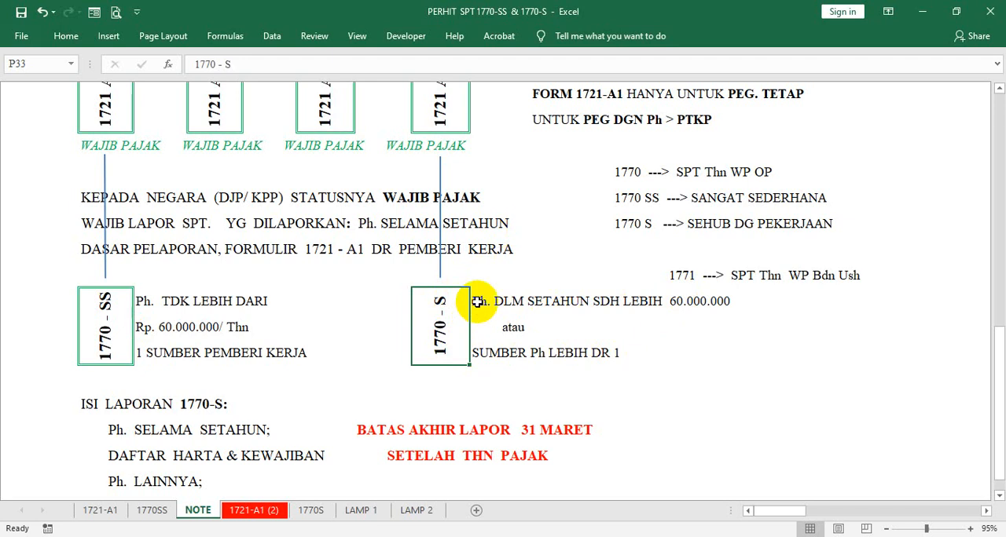
{"action": "left_click", "coordinate": [477, 302]}
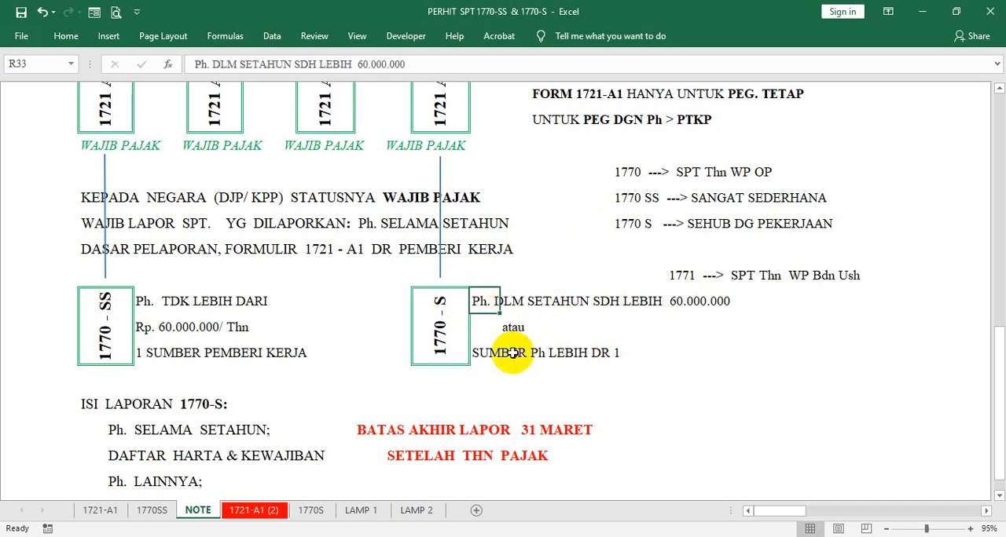
{"action": "left_click", "coordinate": [480, 353]}
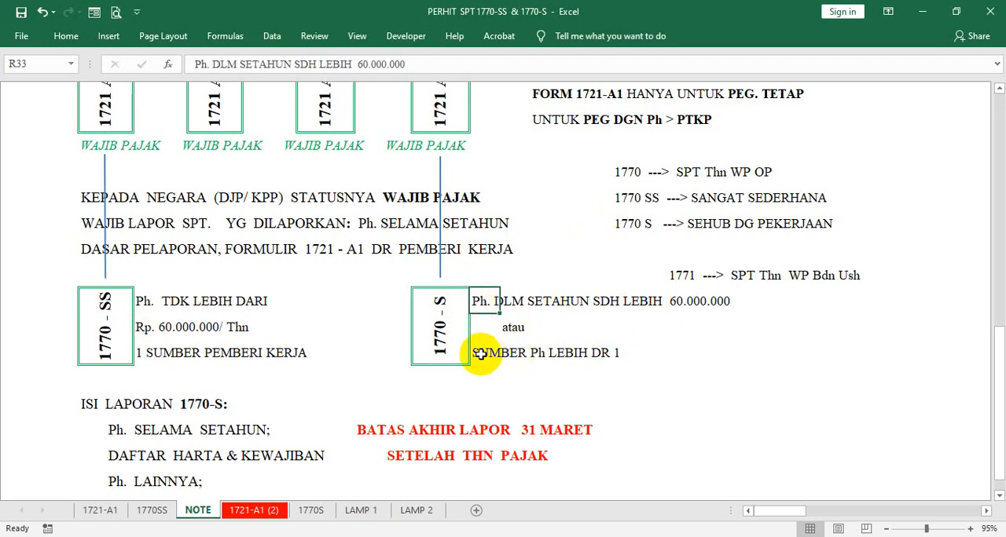
{"action": "left_click", "coordinate": [434, 341]}
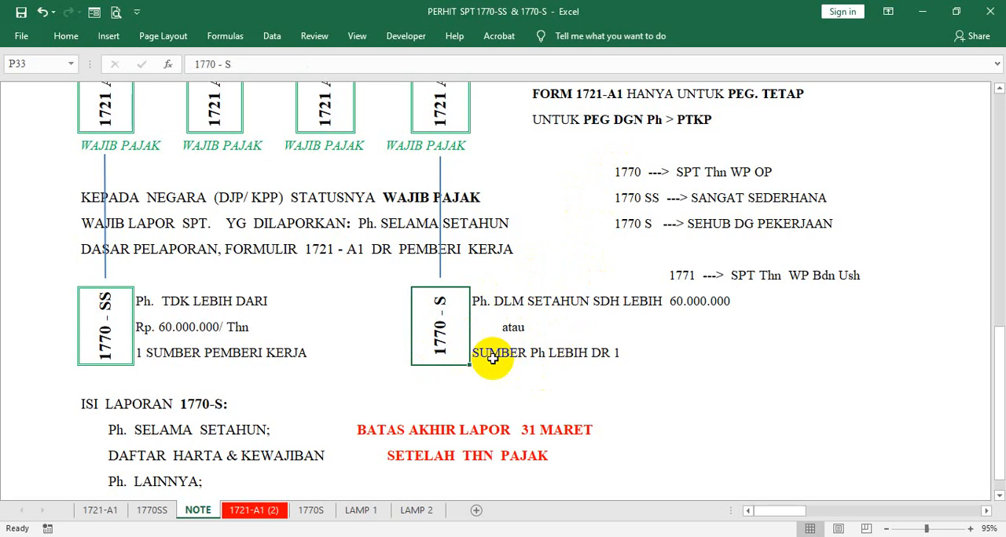
{"action": "left_click", "coordinate": [120, 313]}
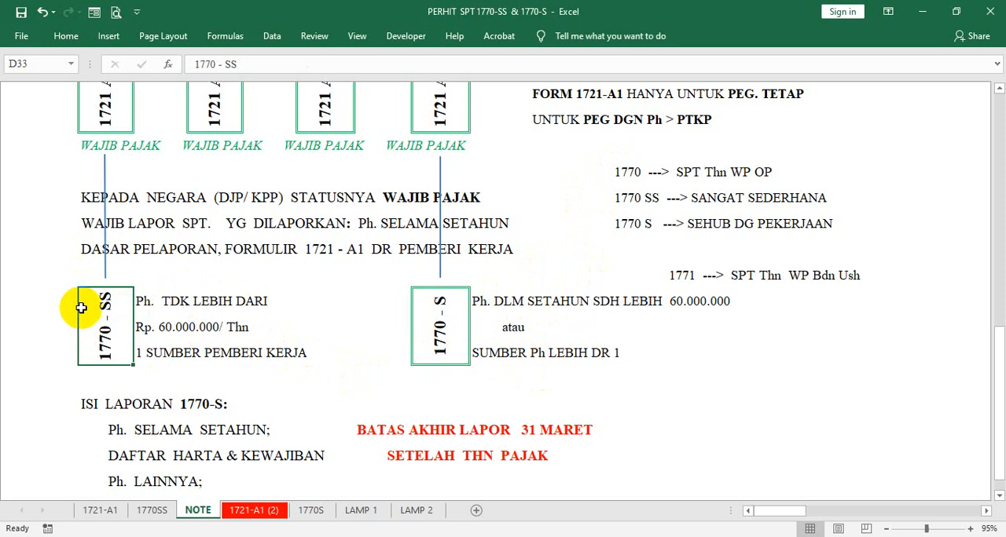
{"action": "left_click", "coordinate": [445, 324]}
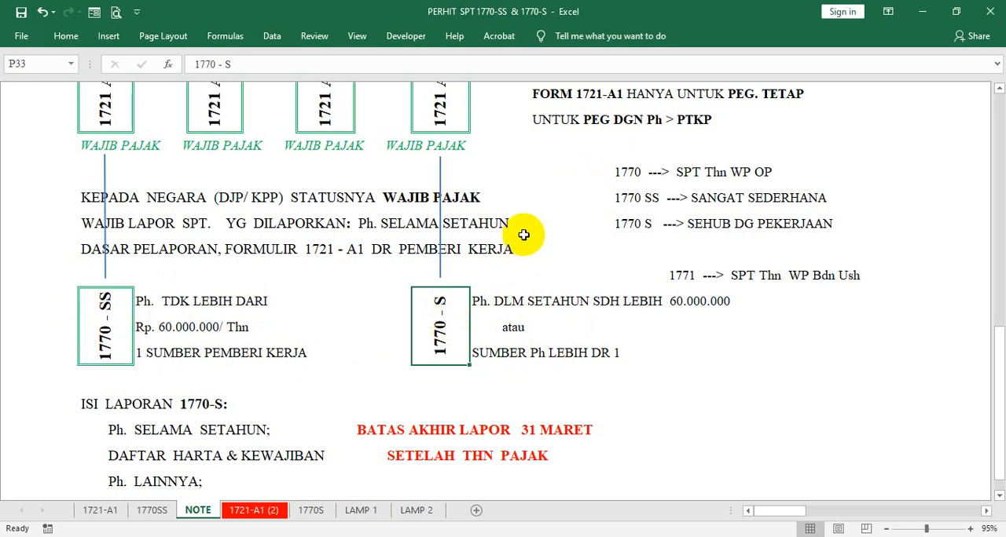
- Review the four employee 1721 A-1 boxes in the NOTE diagram and the definition of form 1721 A2 for government employees
{"action": "scroll", "coordinate": [541, 230], "scroll_direction": "up", "scroll_amount": 1}
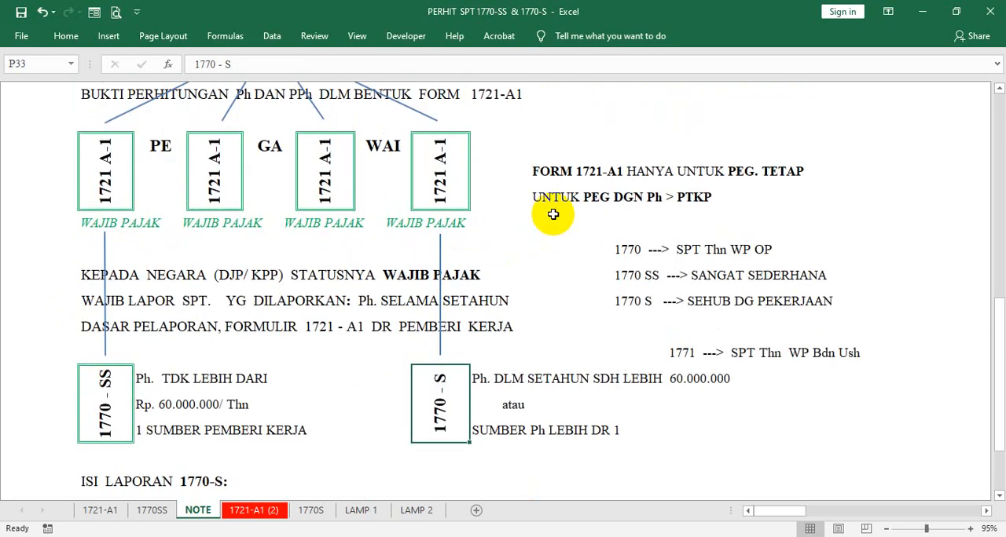
{"action": "scroll", "coordinate": [553, 214], "scroll_direction": "up", "scroll_amount": 1}
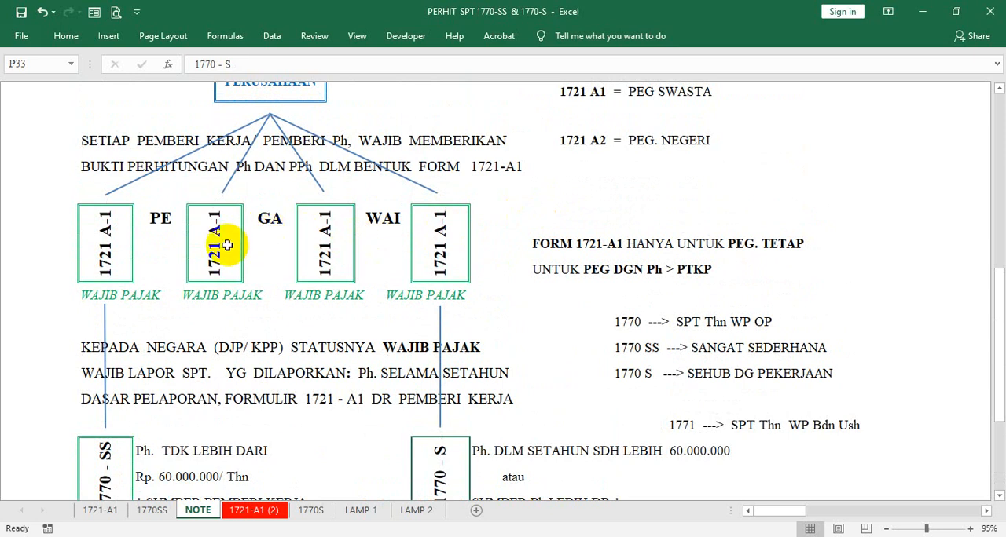
{"action": "left_click", "coordinate": [119, 250]}
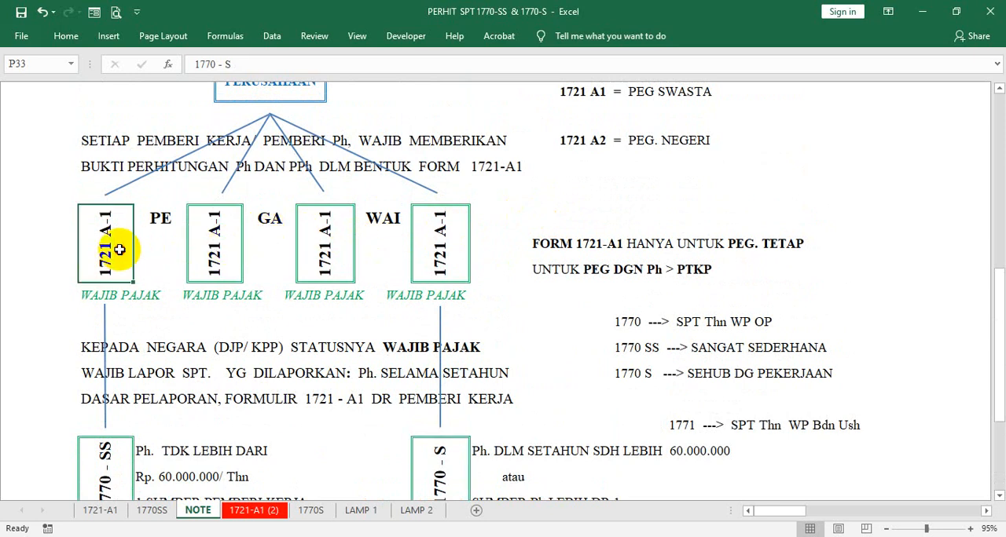
{"action": "left_click", "coordinate": [217, 259]}
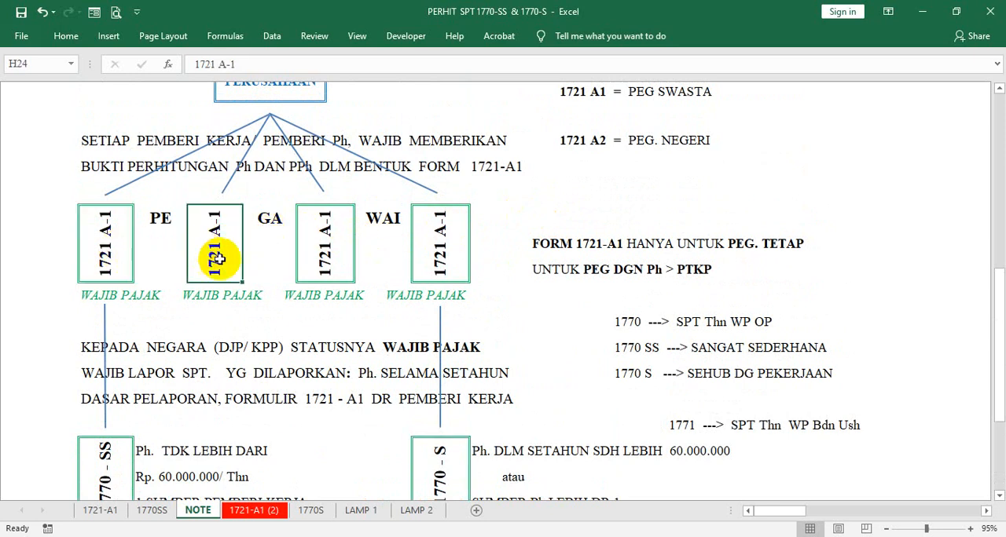
{"action": "left_click", "coordinate": [303, 249]}
{"action": "left_click", "coordinate": [453, 236]}
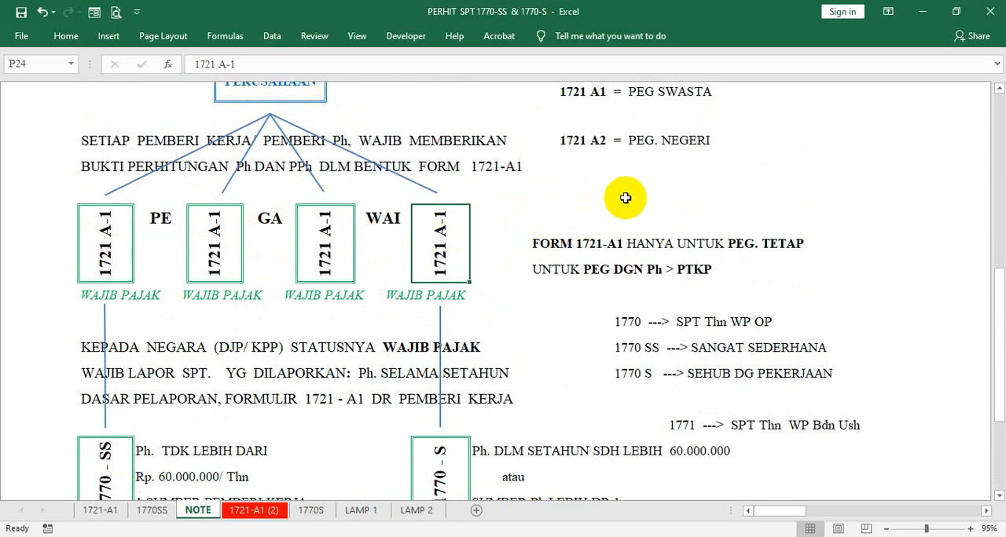
{"action": "left_click", "coordinate": [595, 209]}
{"action": "left_click", "coordinate": [637, 144]}
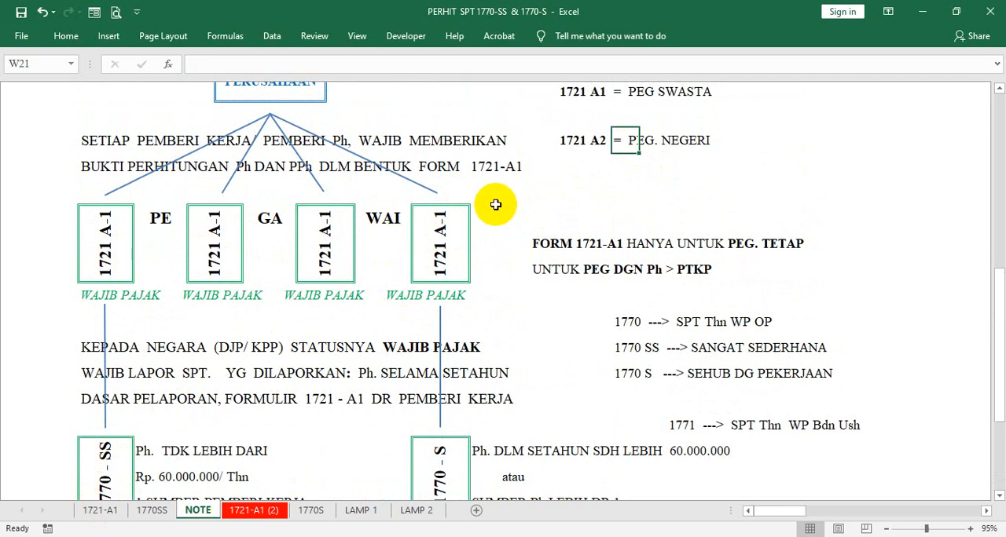
{"action": "left_click", "coordinate": [573, 146]}
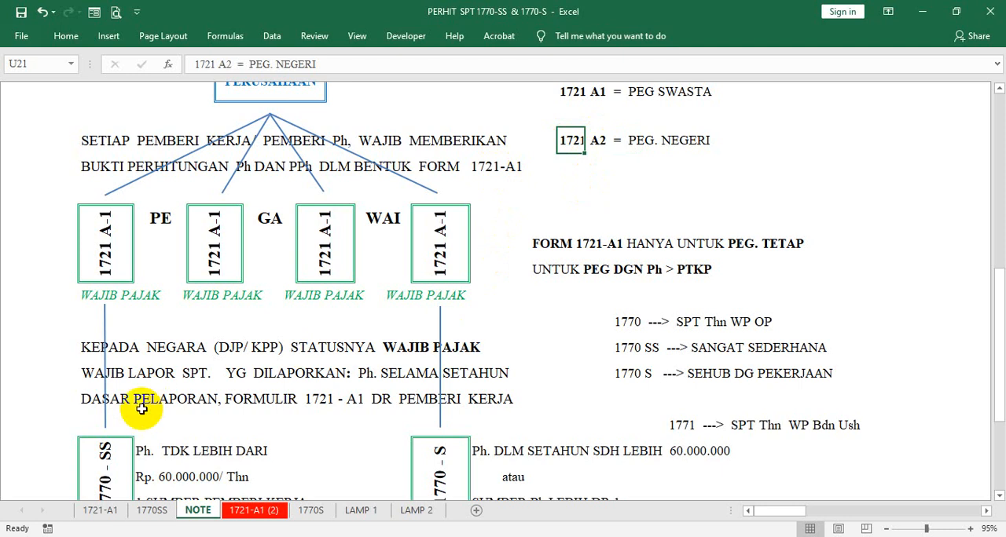
- Check the 1770SS form against the 1721-A1 sheet, and examine each part of the document number in the 1721-A1 header
{"action": "left_click", "coordinate": [101, 511]}
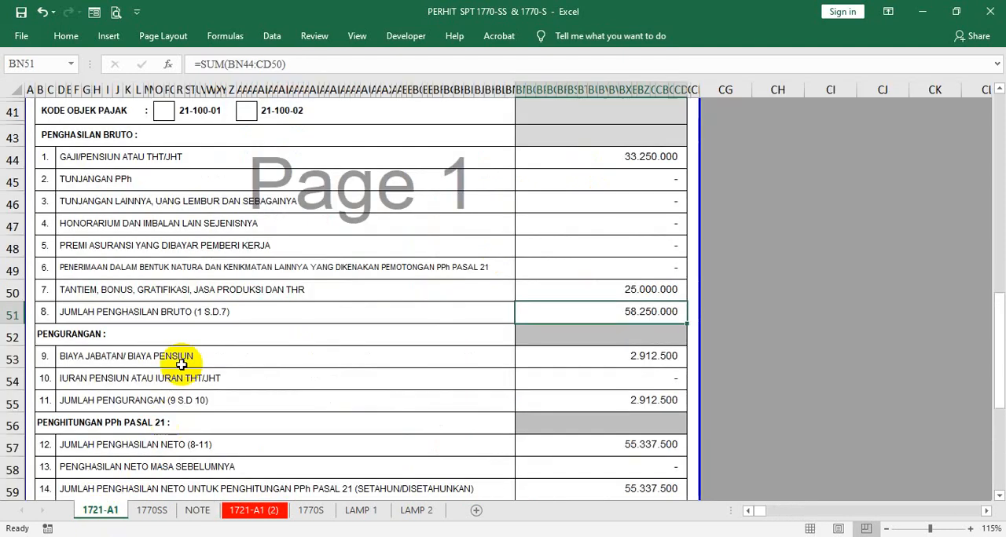
{"action": "left_click", "coordinate": [149, 510]}
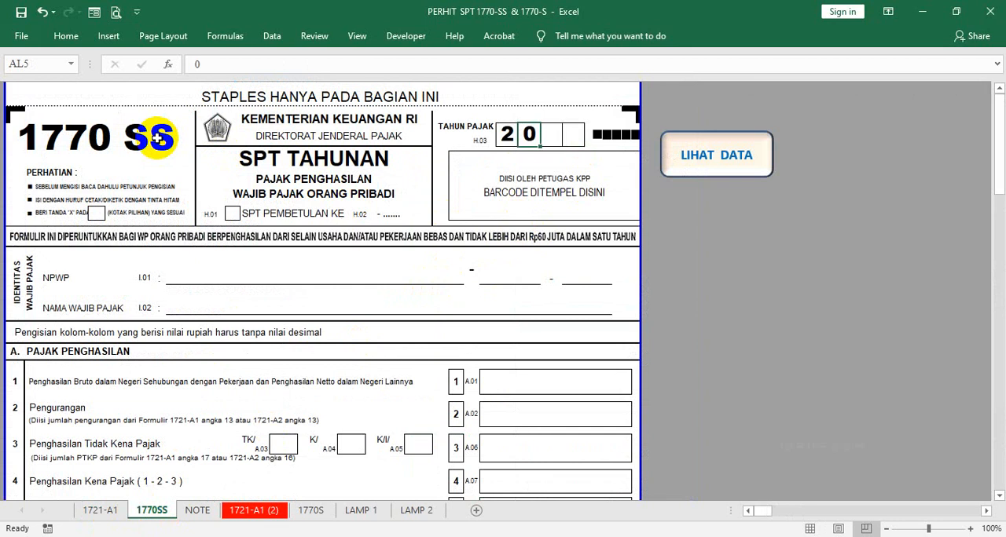
{"action": "left_click", "coordinate": [97, 514]}
{"action": "scroll", "coordinate": [343, 250], "scroll_direction": "up", "scroll_amount": 12}
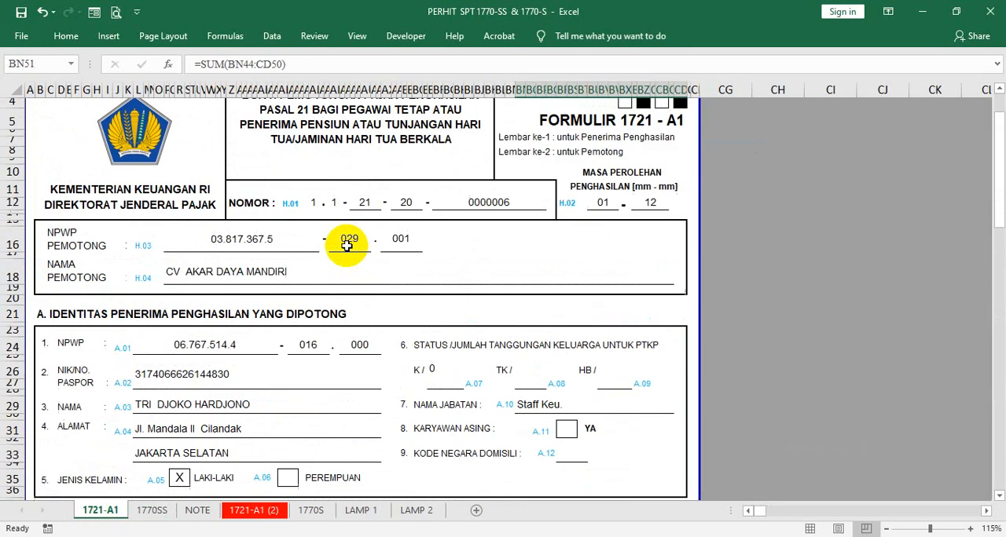
{"action": "left_click", "coordinate": [406, 204]}
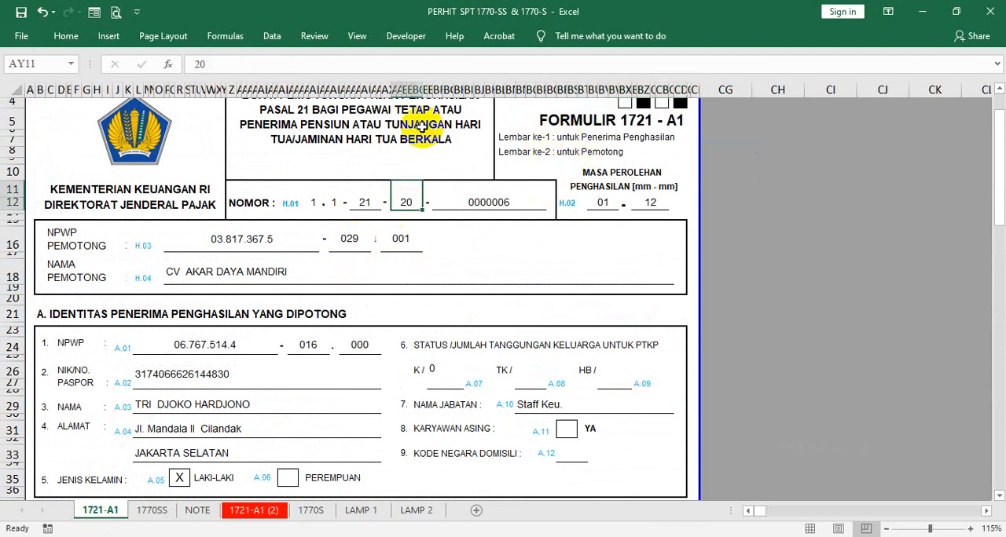
{"action": "left_click", "coordinate": [234, 198]}
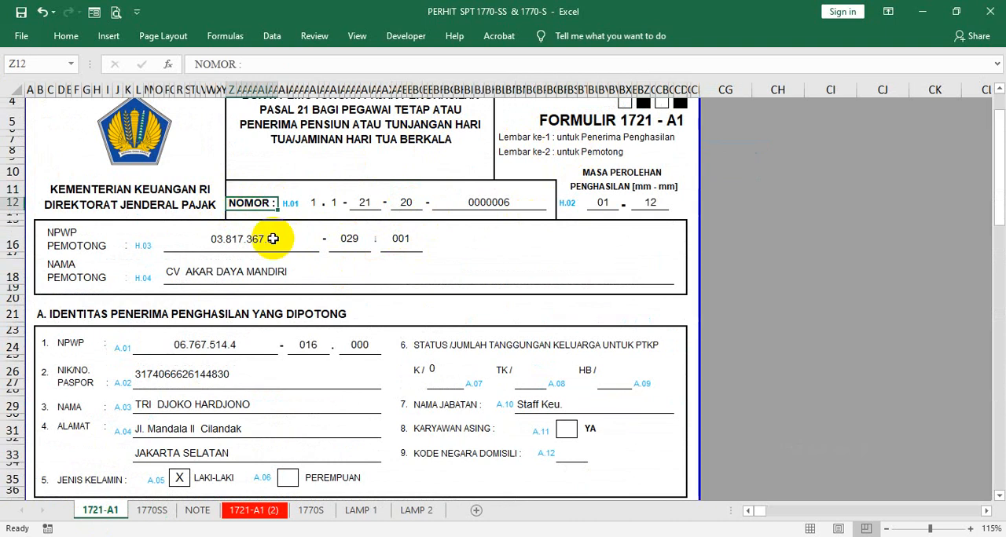
{"action": "left_click", "coordinate": [366, 201]}
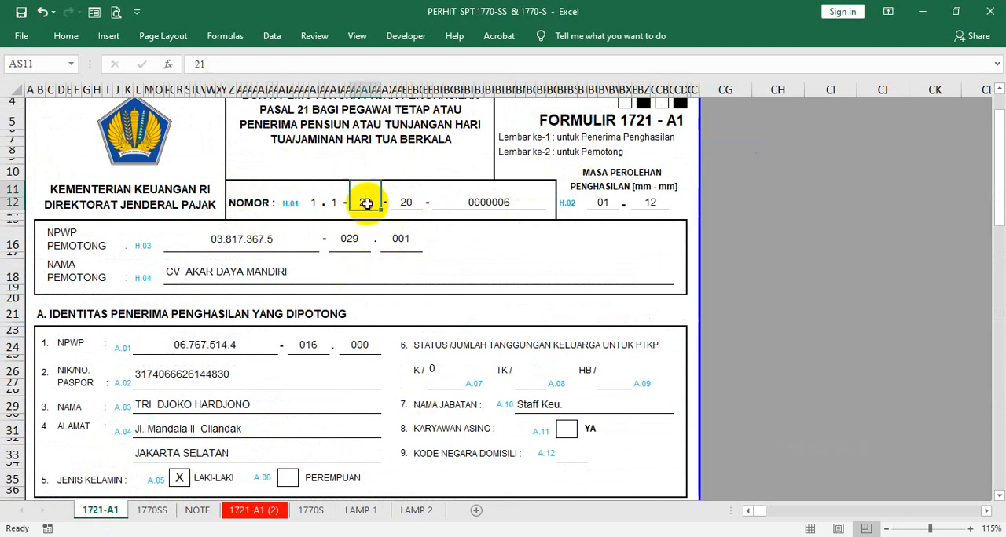
{"action": "left_click", "coordinate": [404, 201]}
{"action": "left_click", "coordinate": [500, 198]}
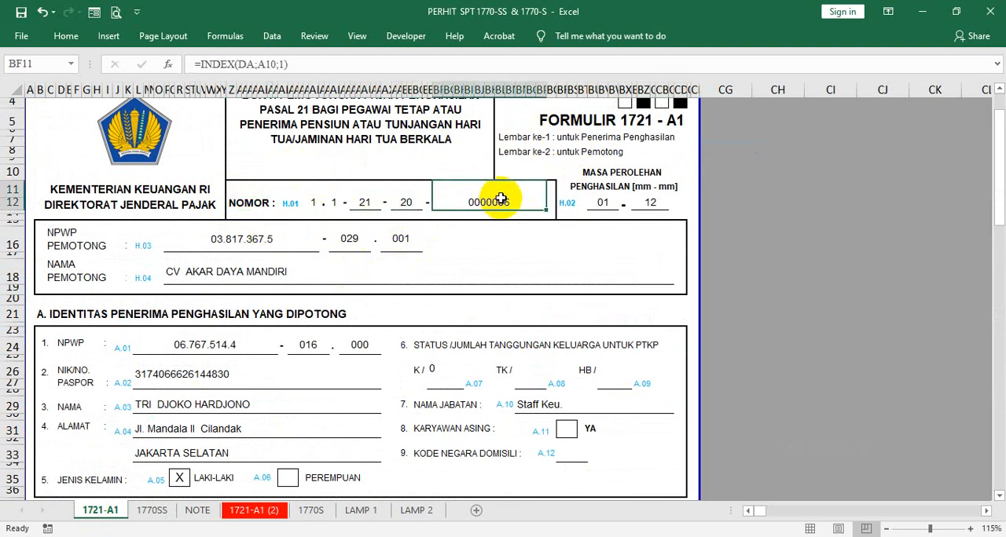
- Check the participants in the Google Meet call, and return to the PERHIT SPT 1770-SS & 1770-S workbook in Excel
{"action": "left_click", "coordinate": [256, 204]}
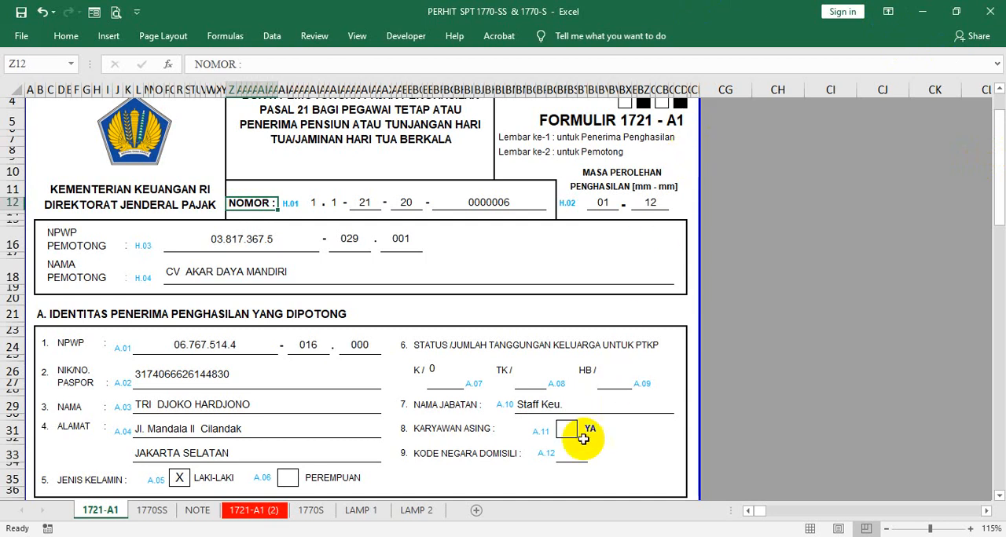
{"action": "left_click", "coordinate": [566, 536]}
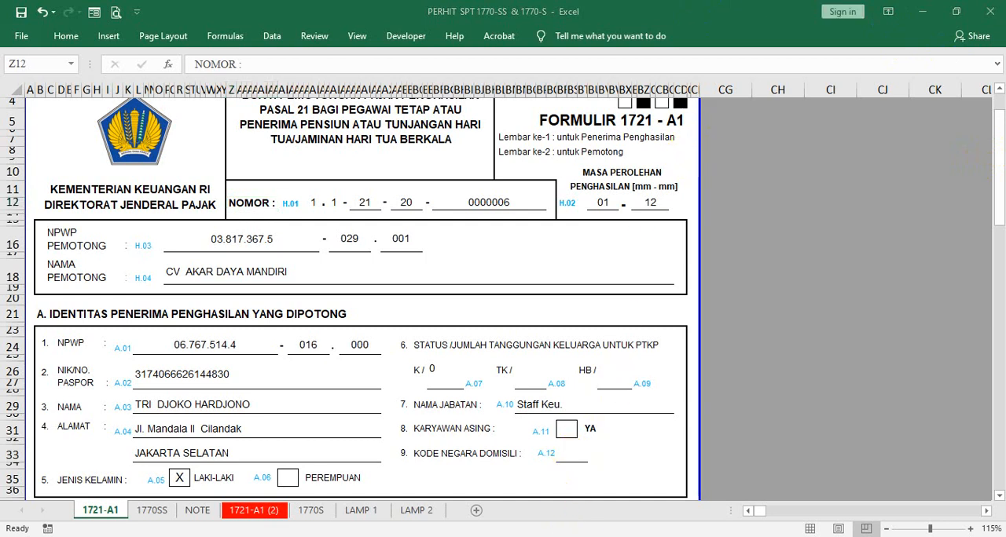
{"action": "mouse_move", "coordinate": [496, 505]}
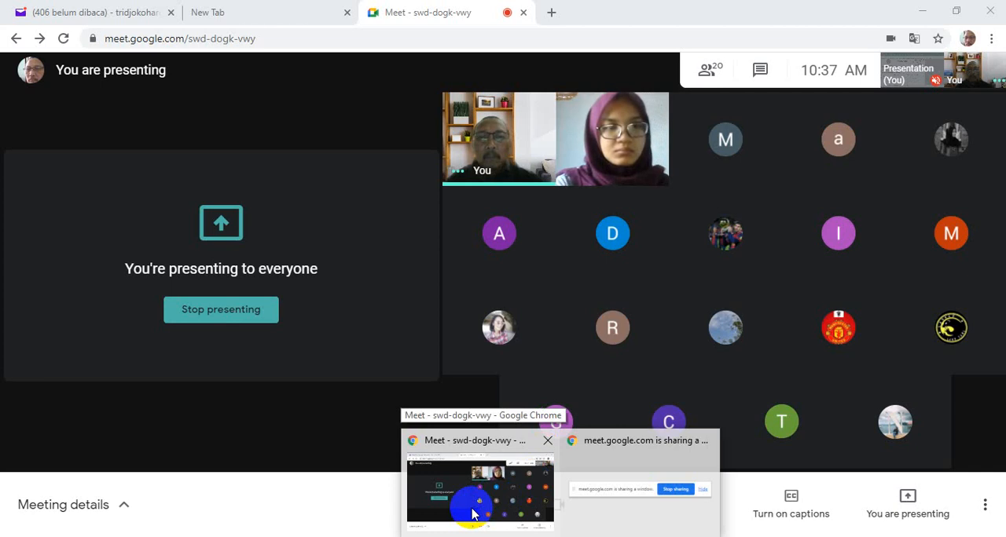
{"action": "left_click", "coordinate": [460, 510]}
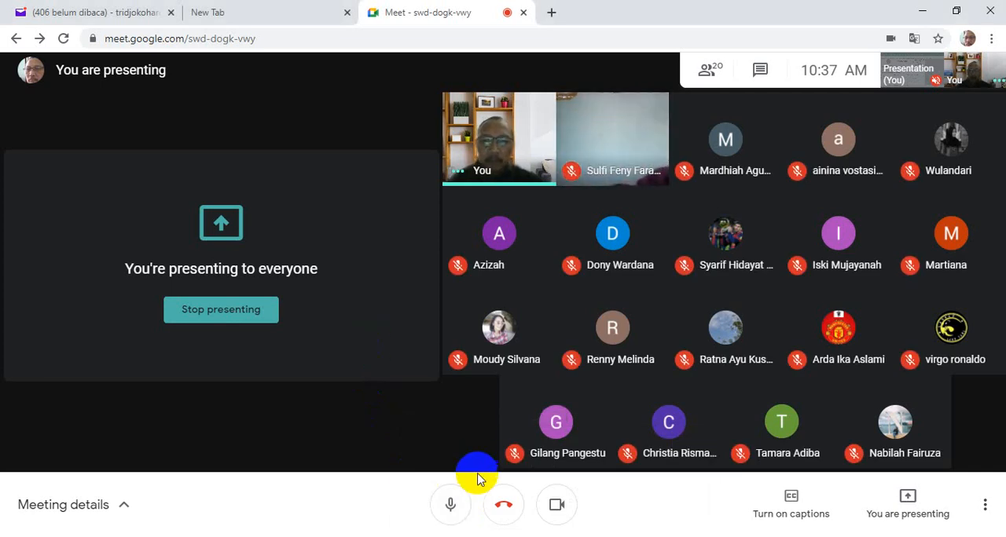
{"action": "left_click", "coordinate": [487, 536]}
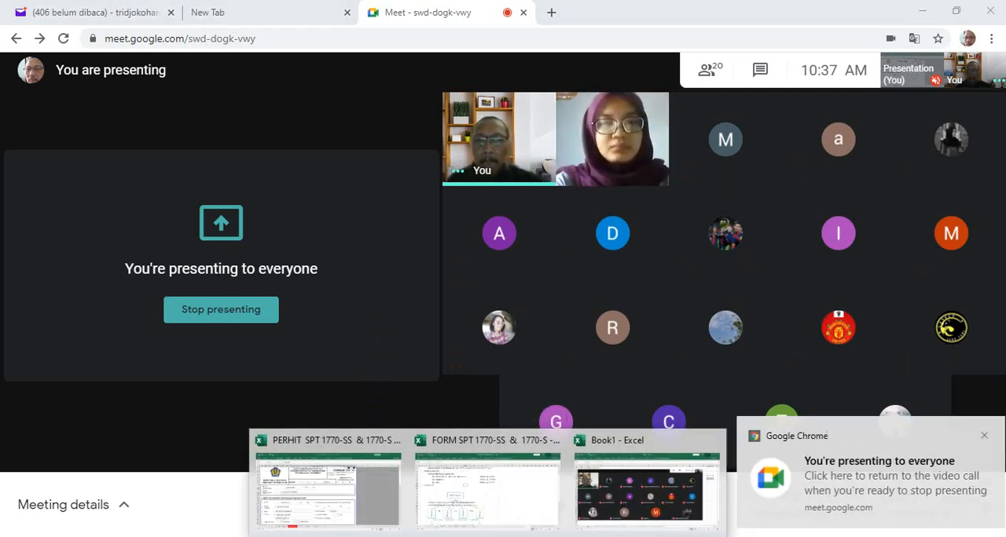
{"action": "left_click", "coordinate": [368, 499]}
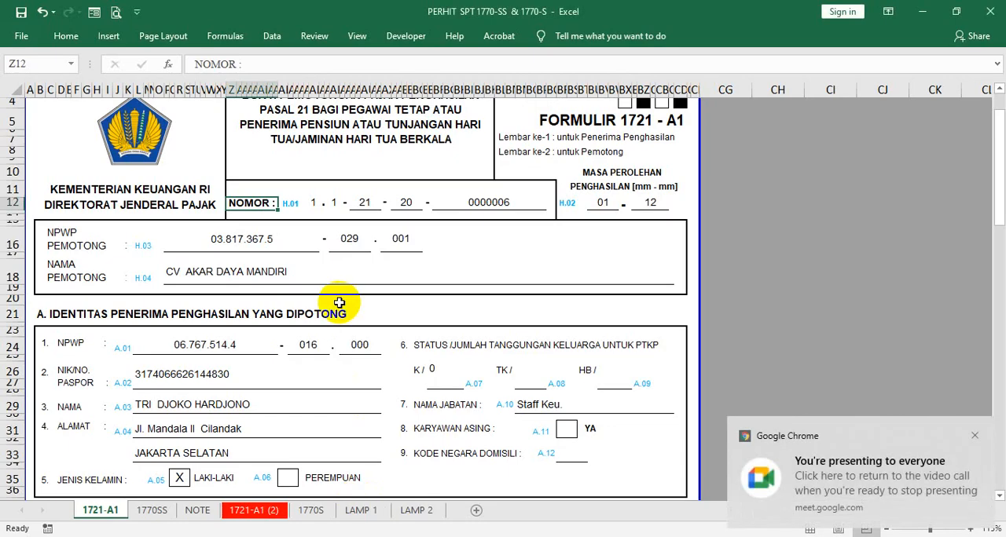
- Complete the Tahun Pajak boxes on the 1770SS sheet so the tax year is 2020
{"action": "left_click", "coordinate": [152, 510]}
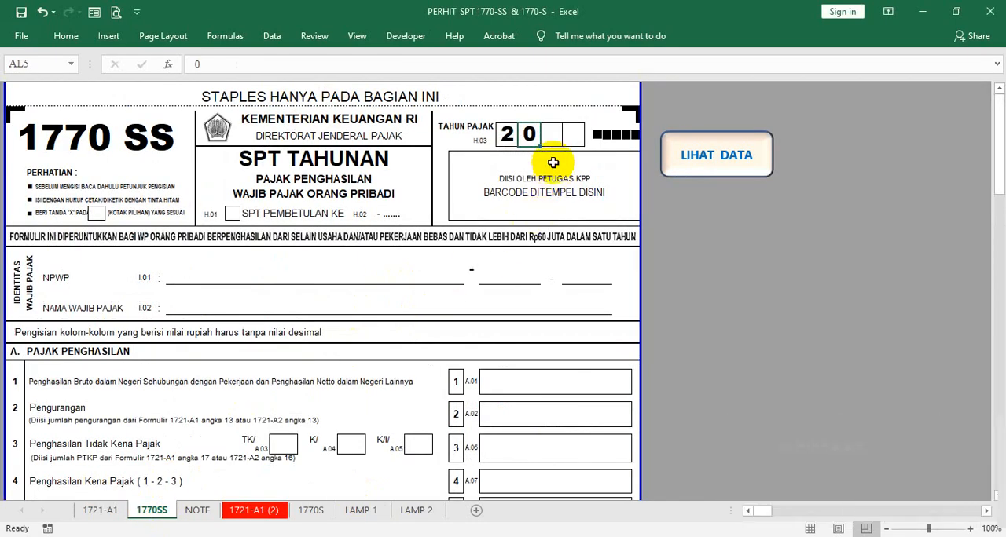
{"action": "left_click", "coordinate": [541, 136]}
{"action": "left_click", "coordinate": [553, 136]}
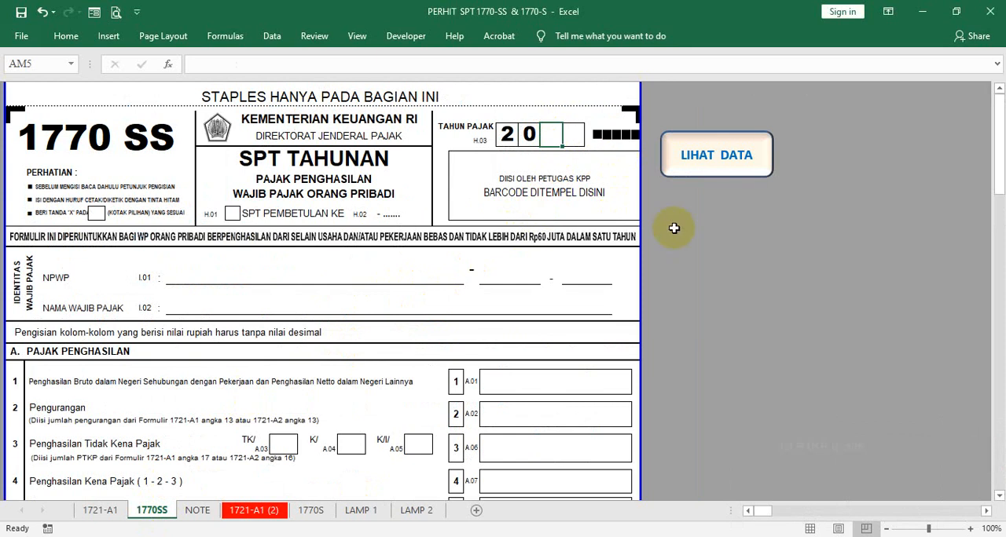
{"action": "type", "text": "2"}
{"action": "key", "text": "Tab"}
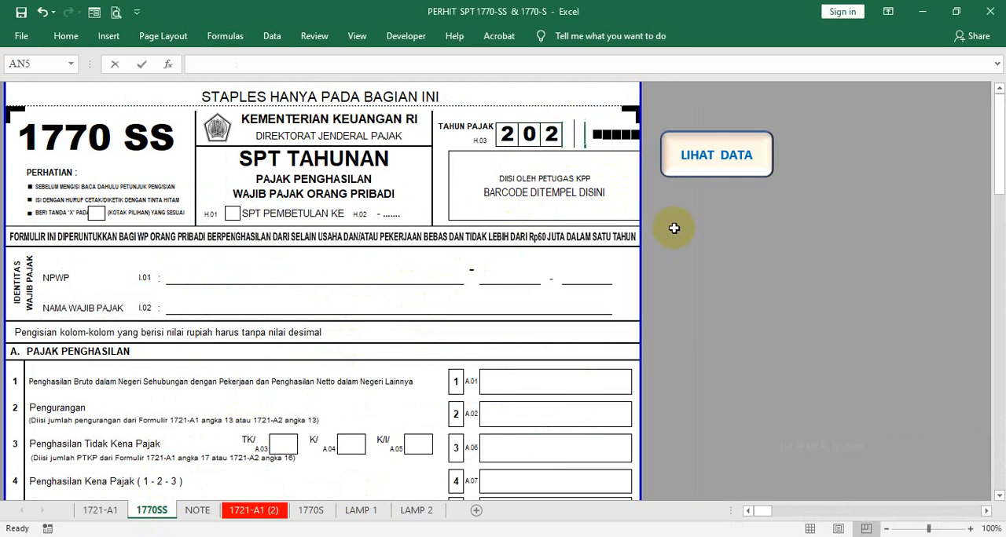
{"action": "type", "text": "0"}
{"action": "left_click", "coordinate": [739, 244]}
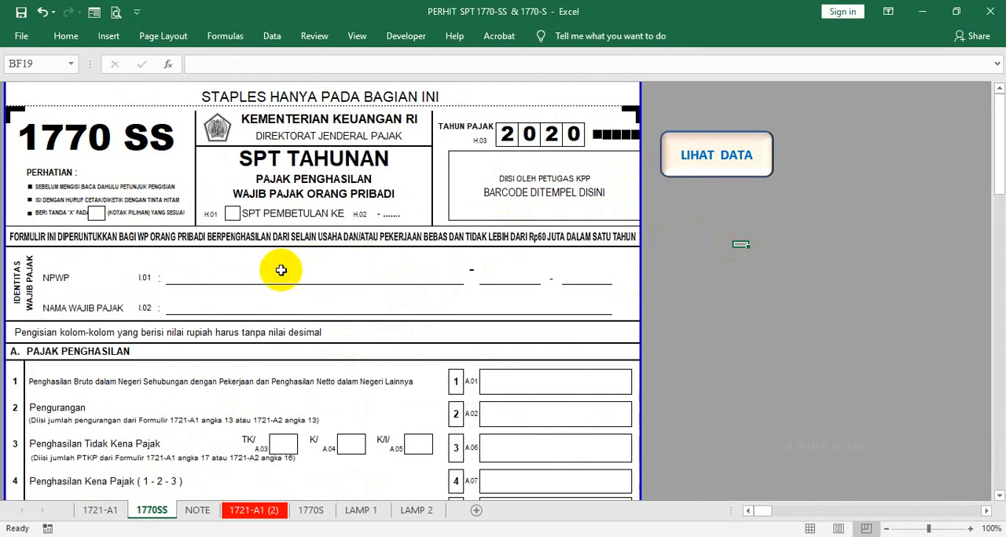
- Link the Nama Wajib Pajak field on the 1770SS form to the recipient's name with ='1721-A1'!L29
{"action": "scroll", "coordinate": [268, 265], "scroll_direction": "down", "scroll_amount": 1}
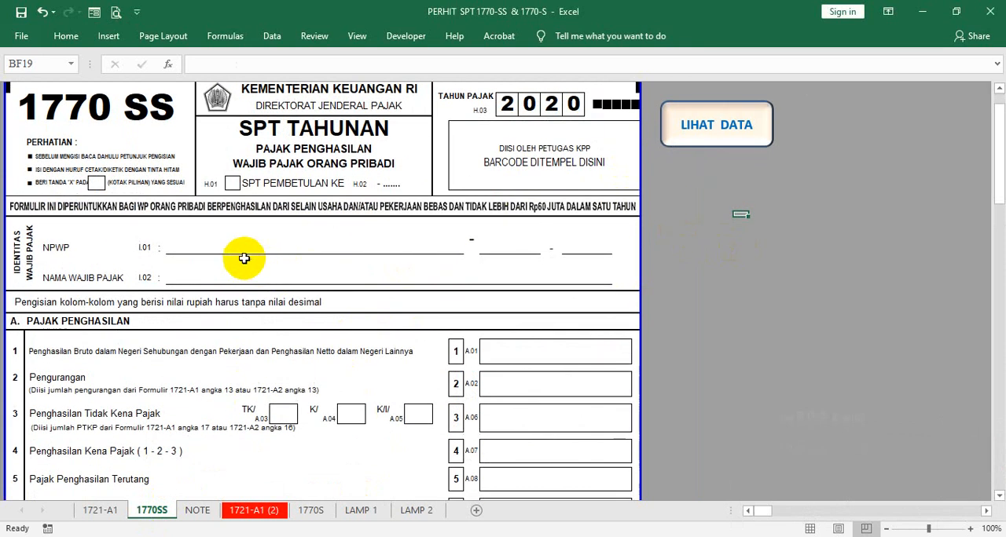
{"action": "left_click", "coordinate": [191, 273]}
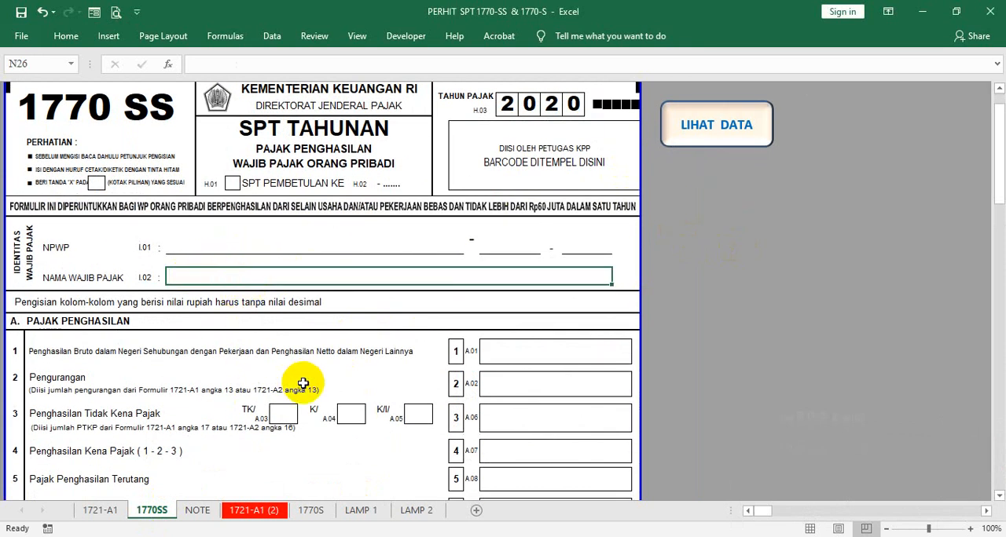
{"action": "type", "text": "="}
{"action": "left_click", "coordinate": [107, 512]}
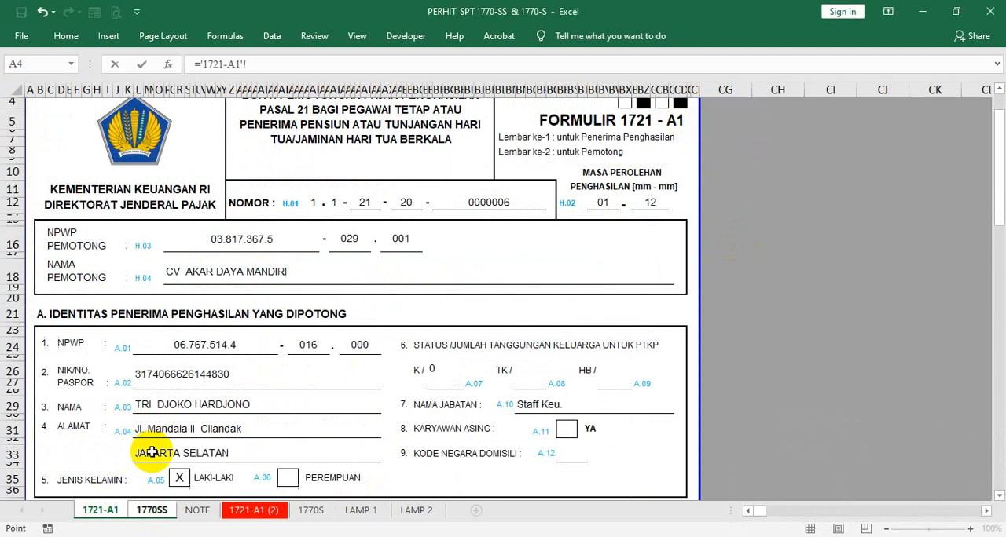
{"action": "left_click", "coordinate": [175, 404]}
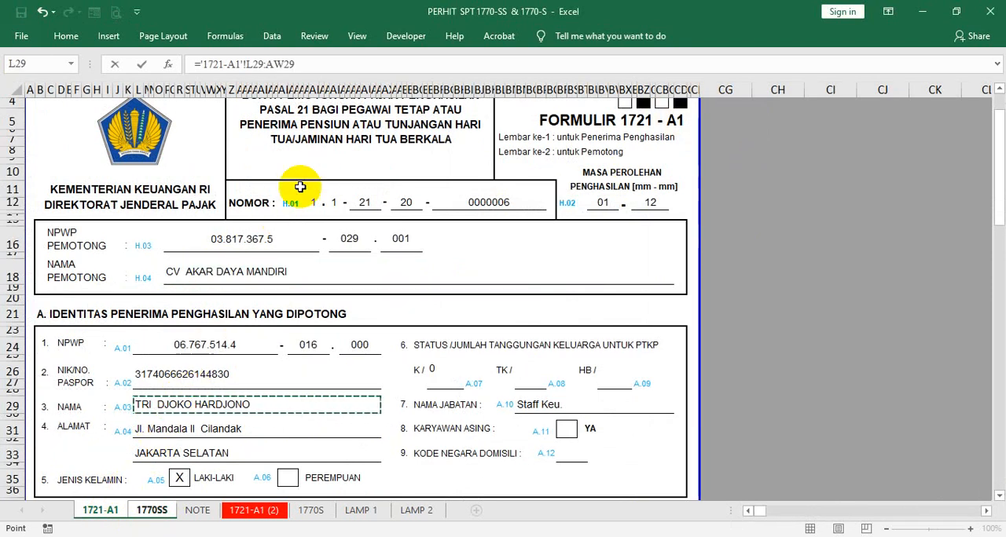
{"action": "left_click", "coordinate": [292, 63]}
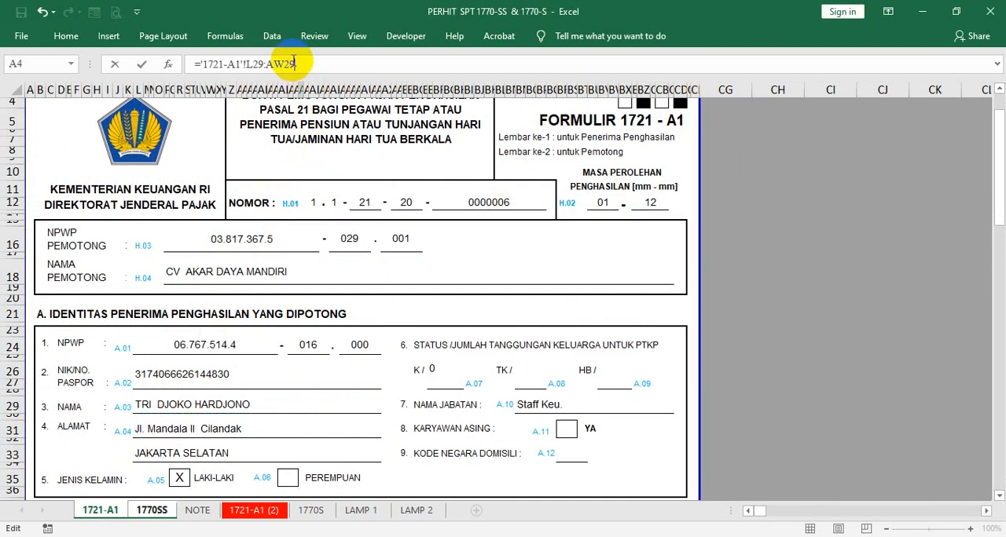
{"action": "key", "text": "Return"}
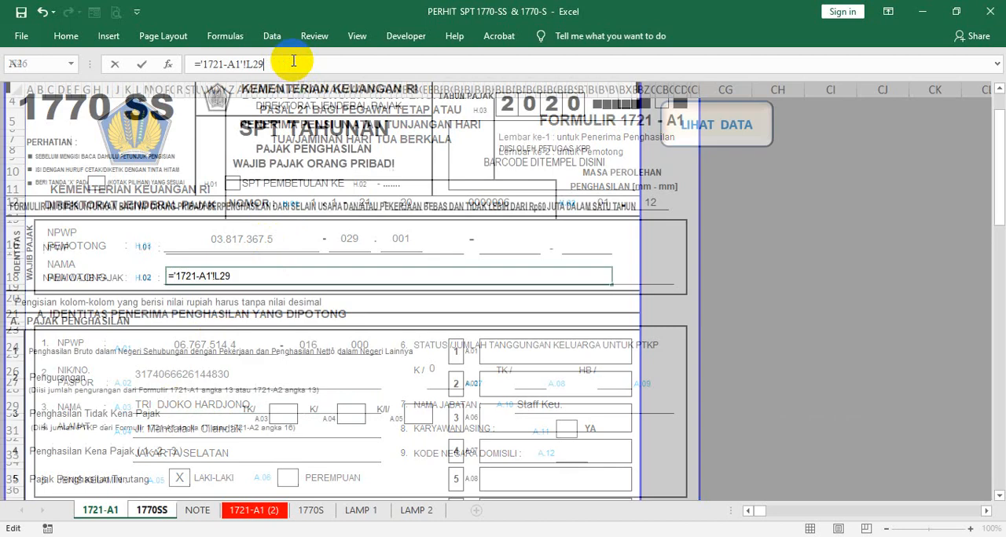
- Link the first segment of the NPWP on the 1770SS form to the recipient's NPWP with ='1721-A1'!L24
{"action": "left_click", "coordinate": [275, 245]}
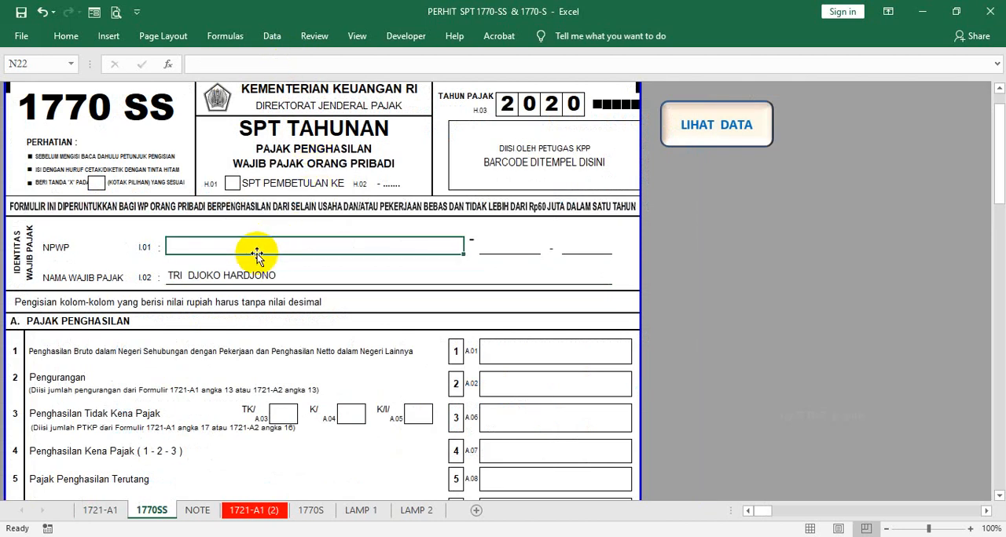
{"action": "double_click", "coordinate": [360, 244]}
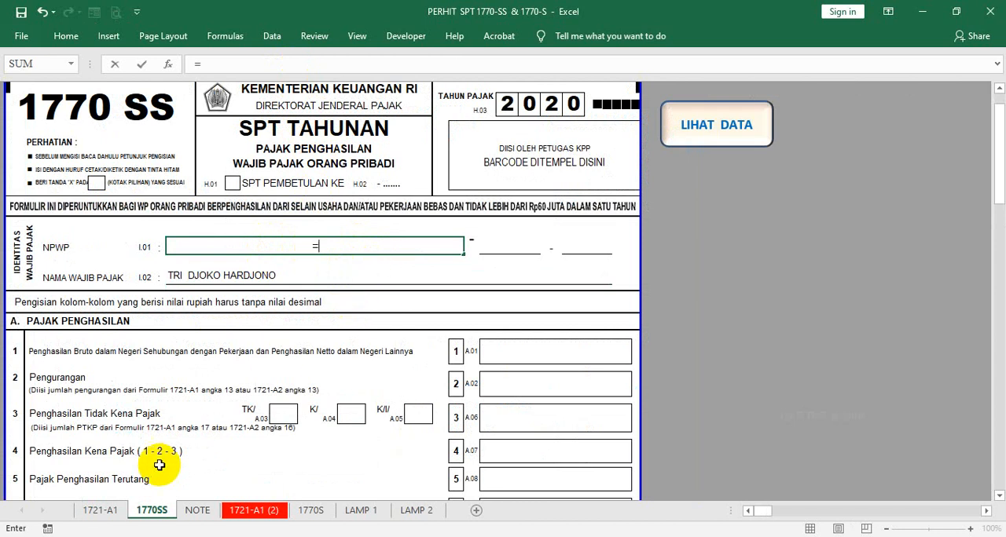
{"action": "left_click", "coordinate": [88, 511]}
{"action": "left_click", "coordinate": [256, 241]}
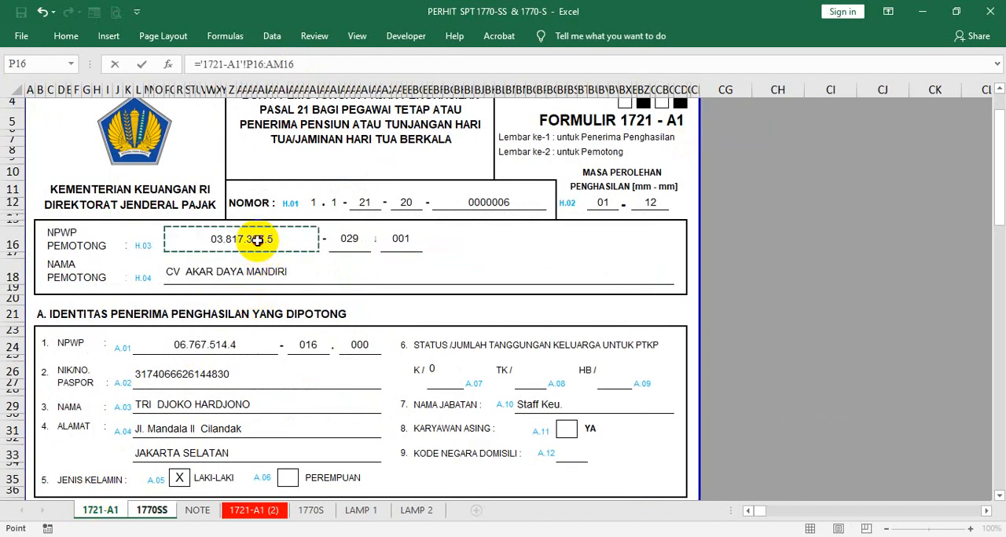
{"action": "left_click", "coordinate": [193, 345]}
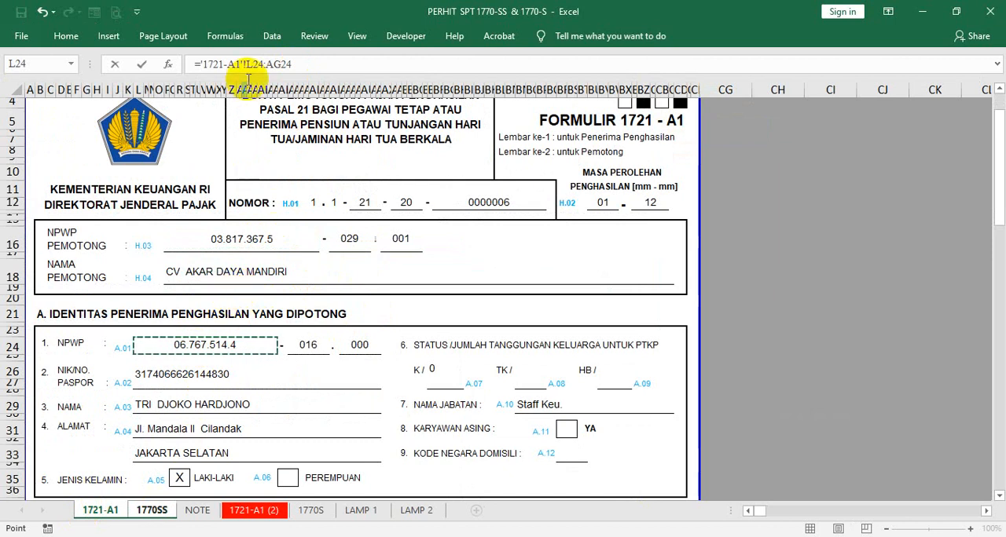
{"action": "left_click", "coordinate": [310, 63]}
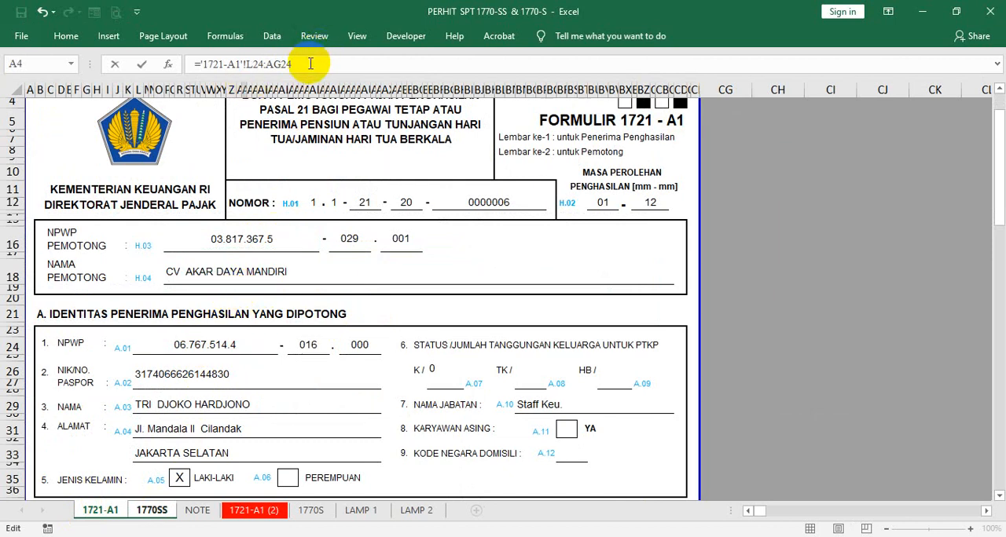
{"action": "key", "text": "BackSpace"}
{"action": "key", "text": "BackSpace"}
{"action": "key", "text": "BackSpace"}
{"action": "key", "text": "BackSpace"}
{"action": "key", "text": "Return"}
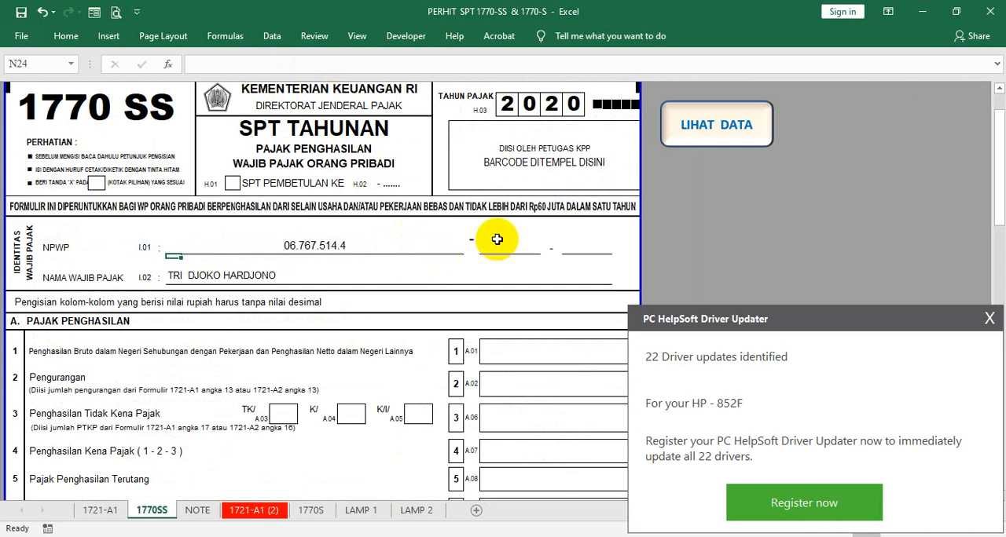
- Apply the first NPWP dash's formatting to the cell between the second and third segments, and enter "-" there
{"action": "left_click", "coordinate": [497, 240]}
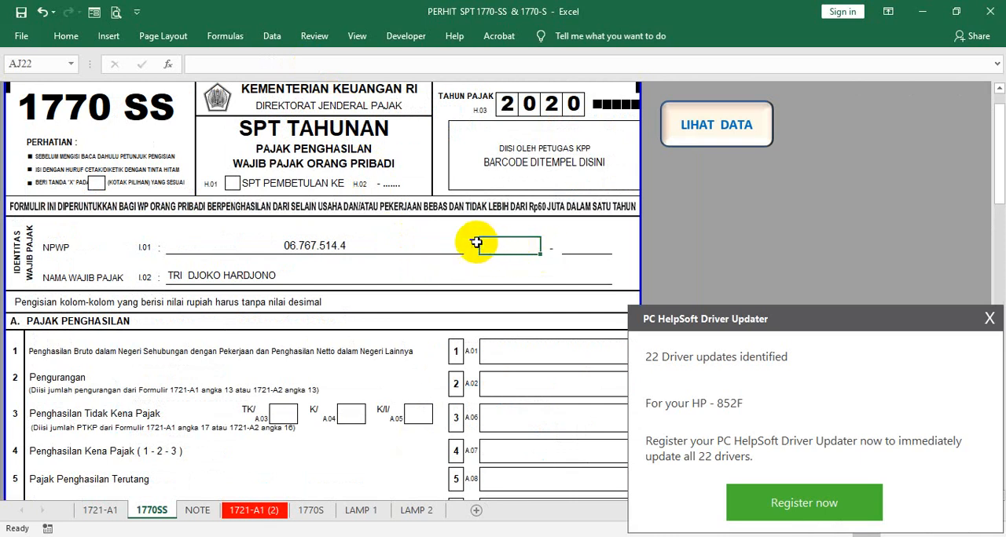
{"action": "right_click", "coordinate": [465, 241]}
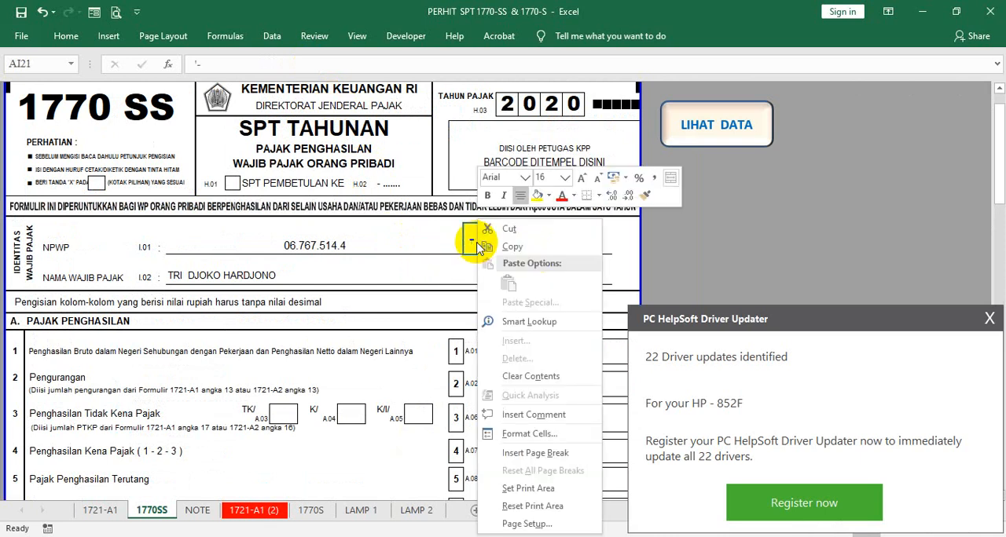
{"action": "left_click", "coordinate": [647, 196]}
{"action": "left_click", "coordinate": [552, 234]}
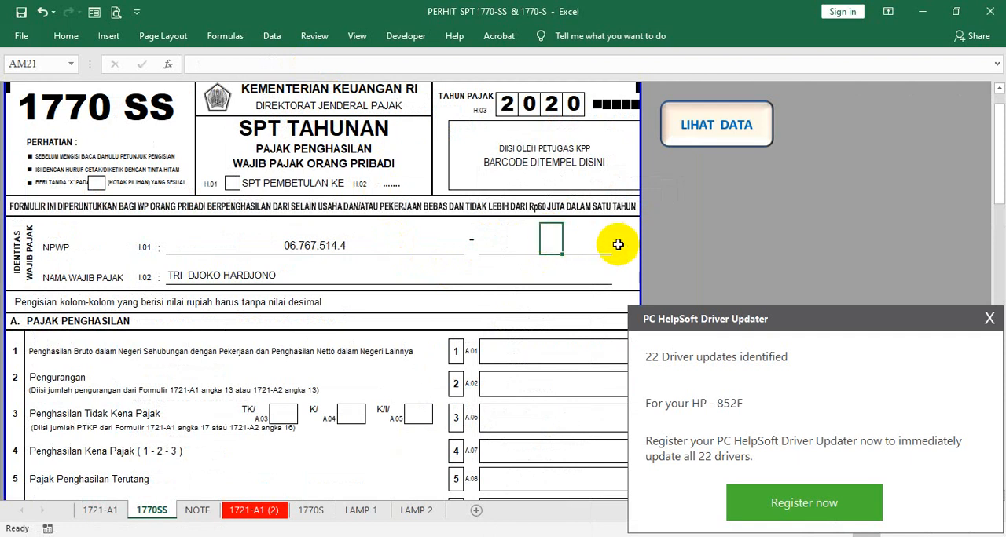
{"action": "type", "text": "-"}
{"action": "key", "text": "Return"}
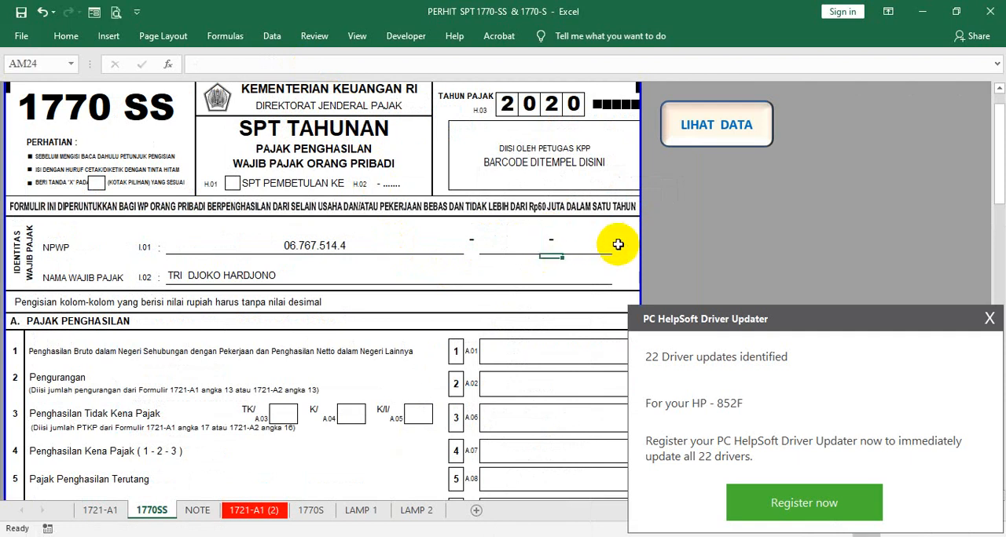
- Enter the last segment of the taxpayer's NPWP on the 1770SS form
{"action": "left_click", "coordinate": [574, 246]}
{"action": "type", "text": "000"}
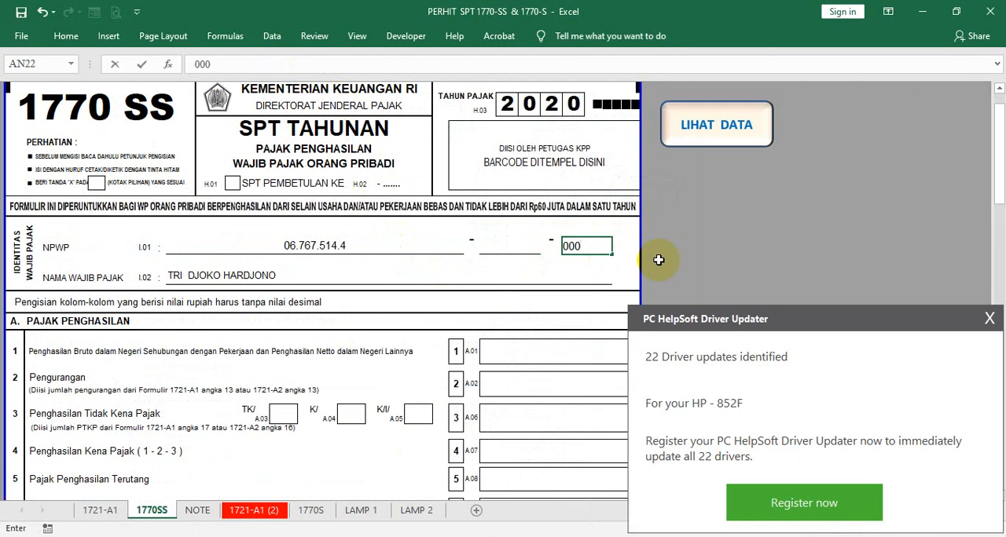
{"action": "key", "text": "Return"}
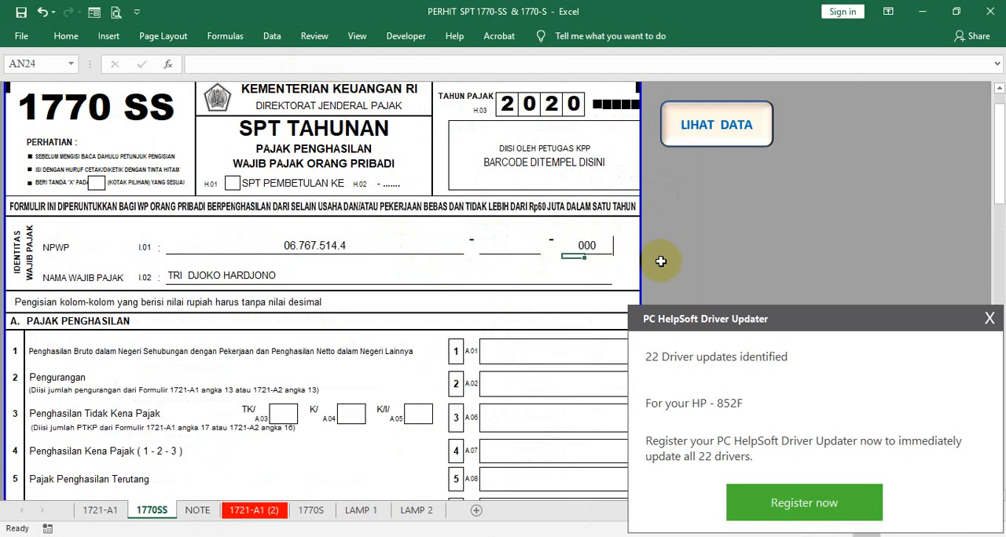
{"action": "left_click", "coordinate": [606, 243]}
{"action": "left_click", "coordinate": [613, 243]}
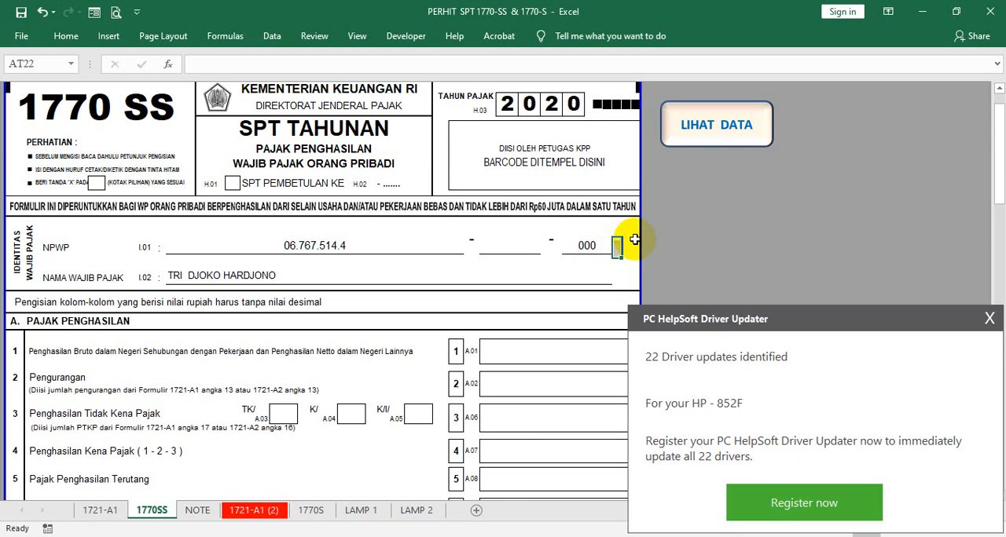
{"action": "left_click_drag", "start_coordinate": [635, 240], "coordinate": [554, 262]}
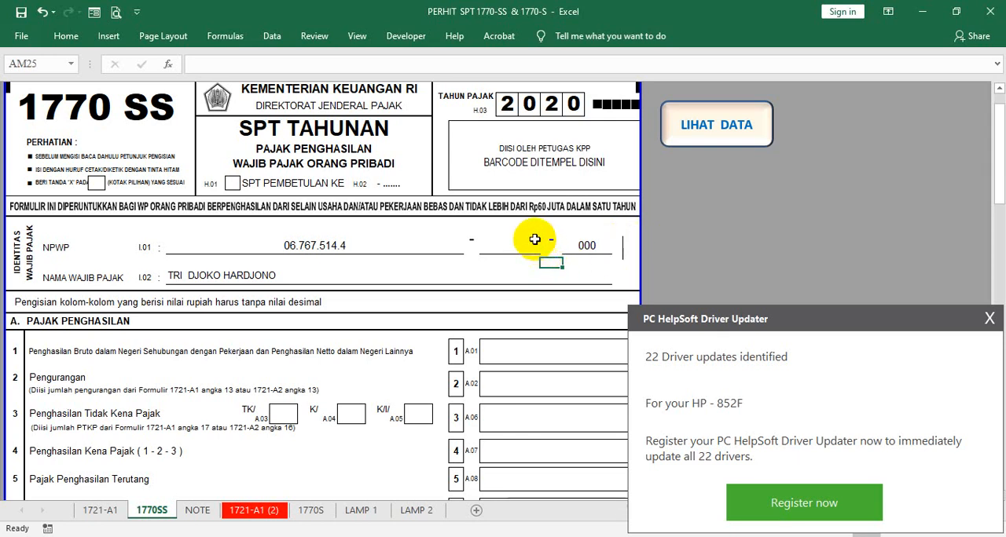
- Enter the middle segment of the taxpayer's NPWP from the 1721-A1 sheet on the 1770SS form, and check its cell formatting
{"action": "left_click", "coordinate": [99, 511]}
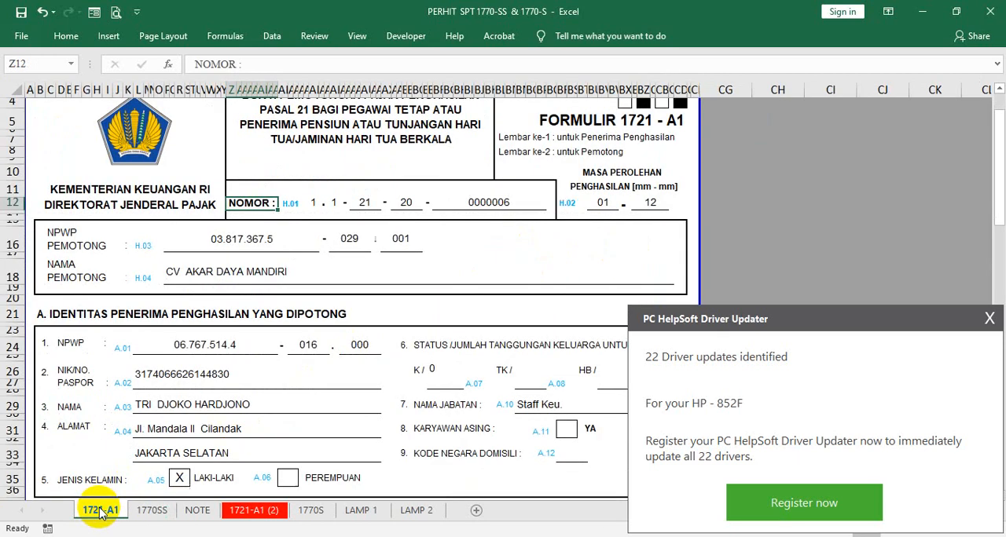
{"action": "left_click", "coordinate": [152, 511]}
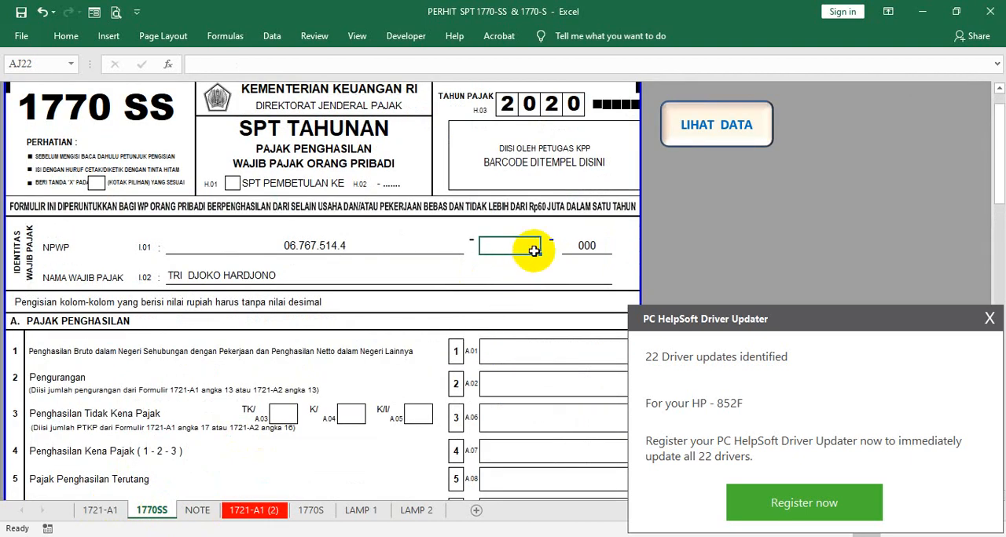
{"action": "type", "text": "016"}
{"action": "key", "text": "Return"}
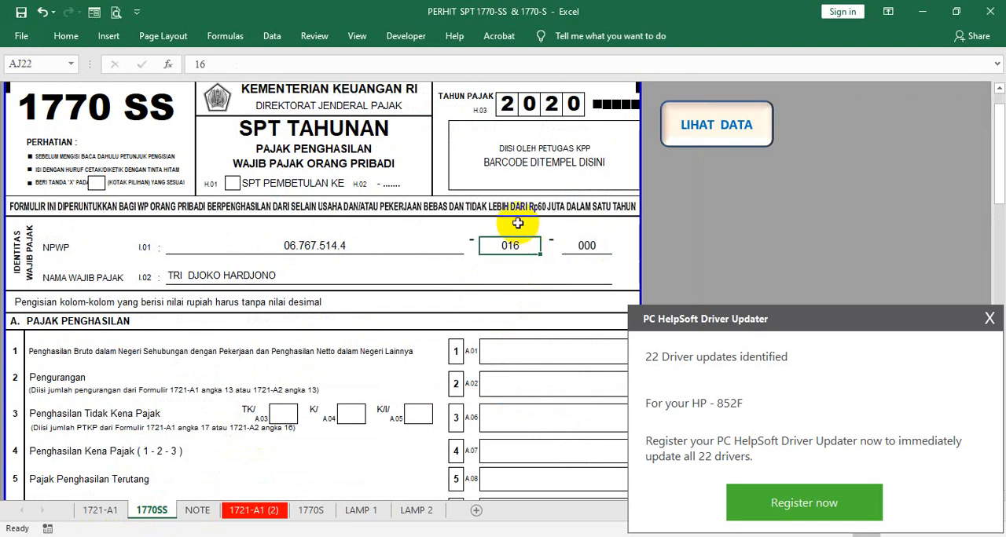
{"action": "left_click", "coordinate": [66, 36]}
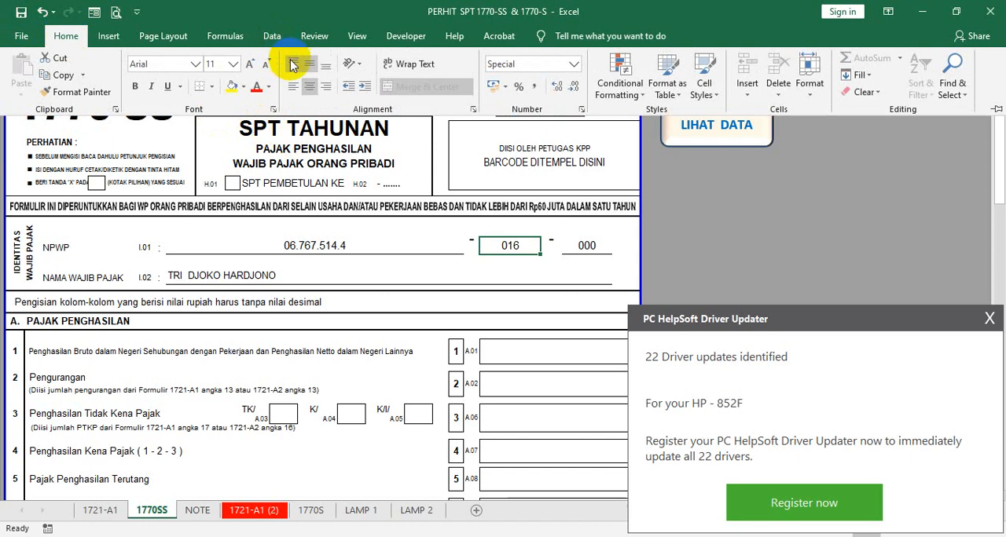
{"action": "left_click", "coordinate": [581, 244]}
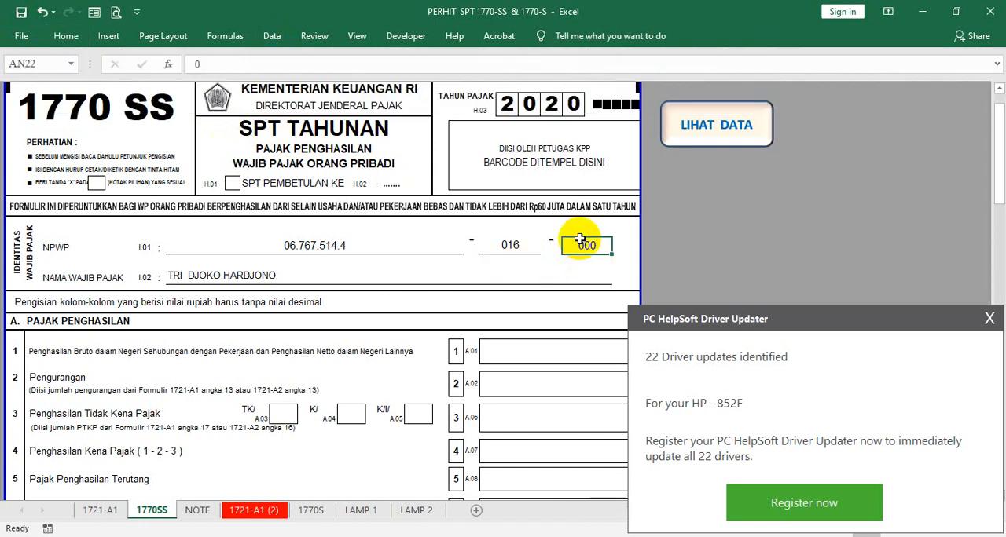
- Compare the font, alignment and number format of the last and first NPWP segments on the 1770SS form
{"action": "left_click", "coordinate": [66, 36]}
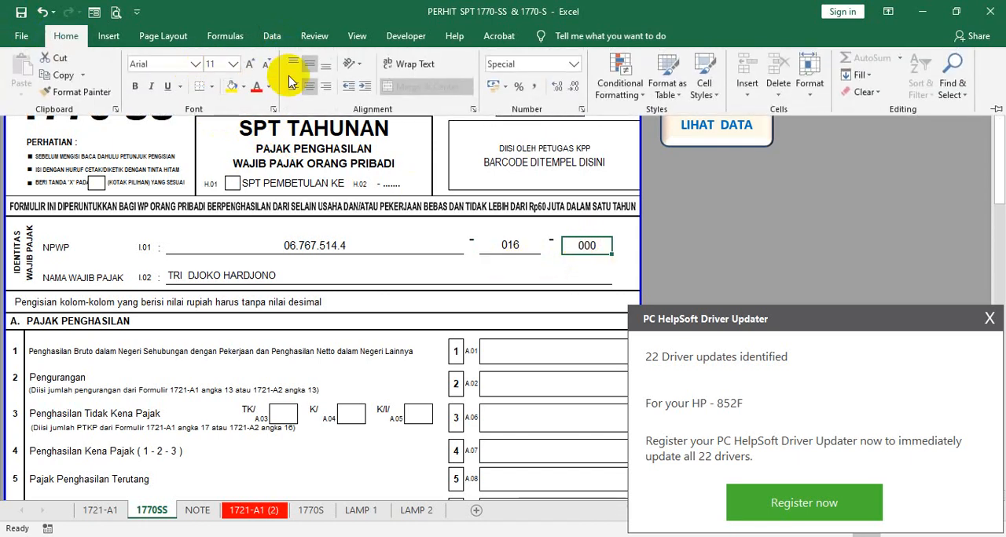
{"action": "left_click", "coordinate": [340, 245]}
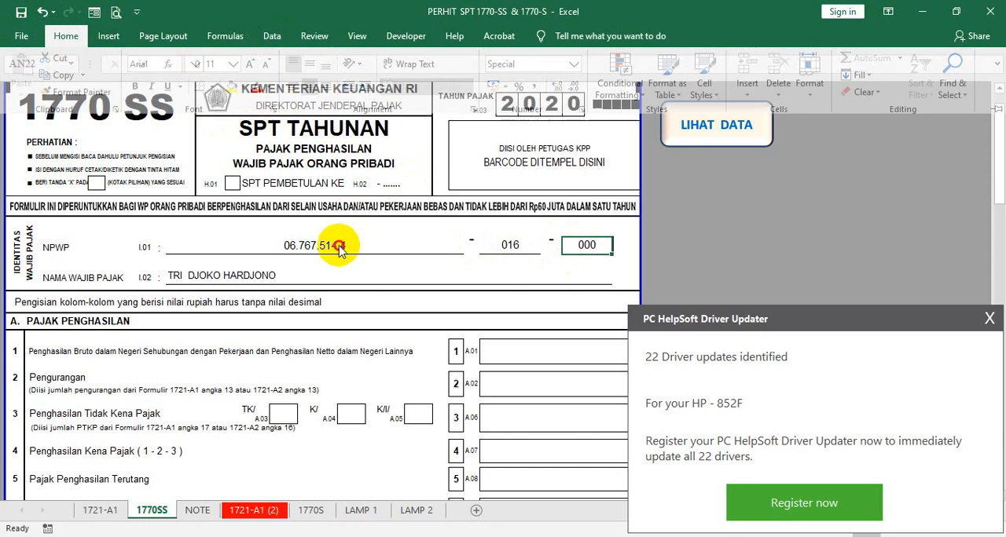
{"action": "left_click", "coordinate": [66, 36]}
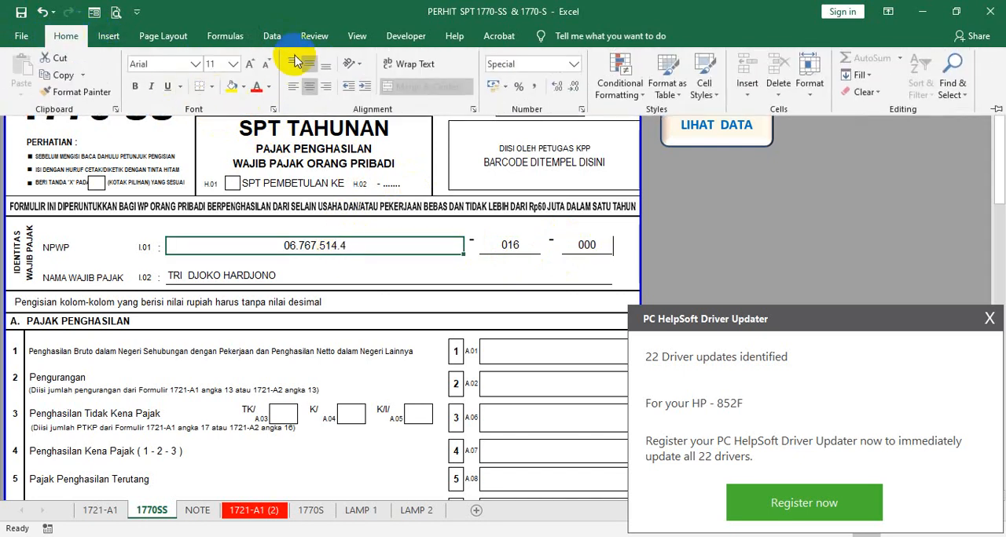
{"action": "left_click", "coordinate": [411, 307]}
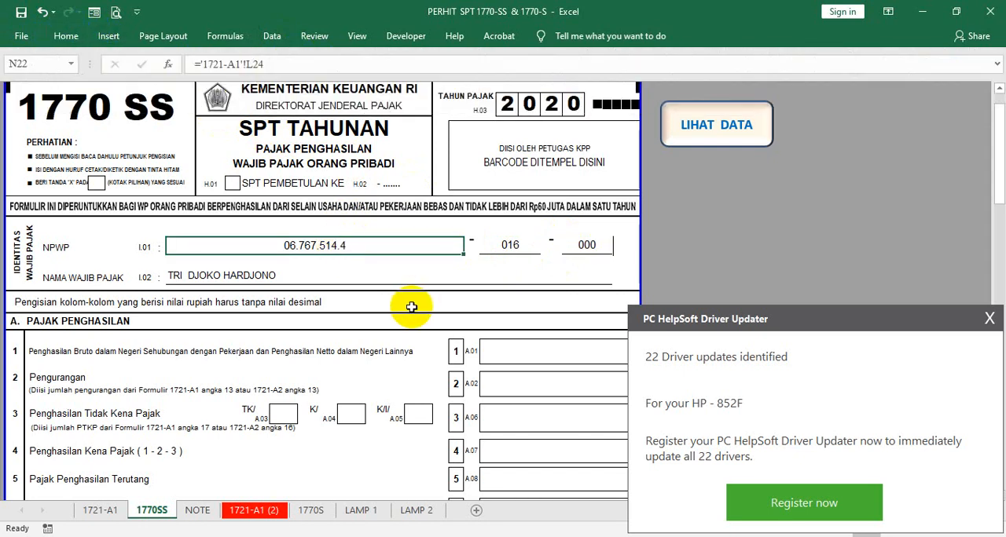
- Go to item 1 of section A, Pajak Penghasilan, and select its gross domestic income description
{"action": "scroll", "coordinate": [411, 311], "scroll_direction": "down", "scroll_amount": 2}
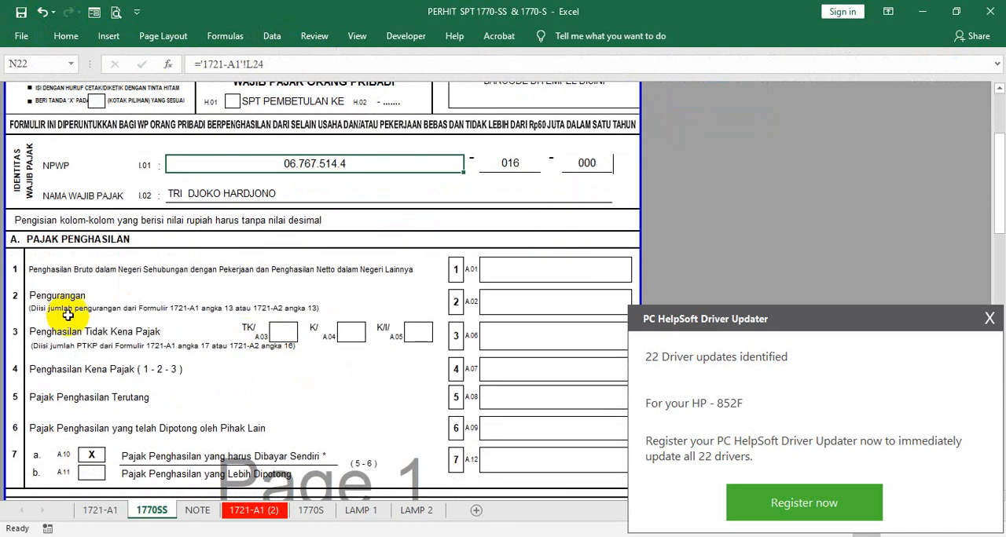
{"action": "left_click", "coordinate": [38, 273]}
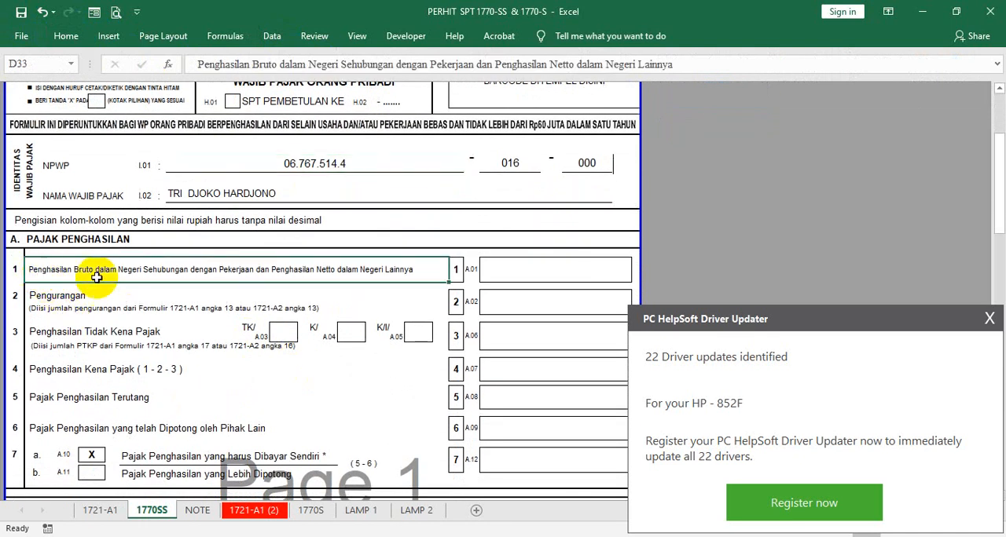
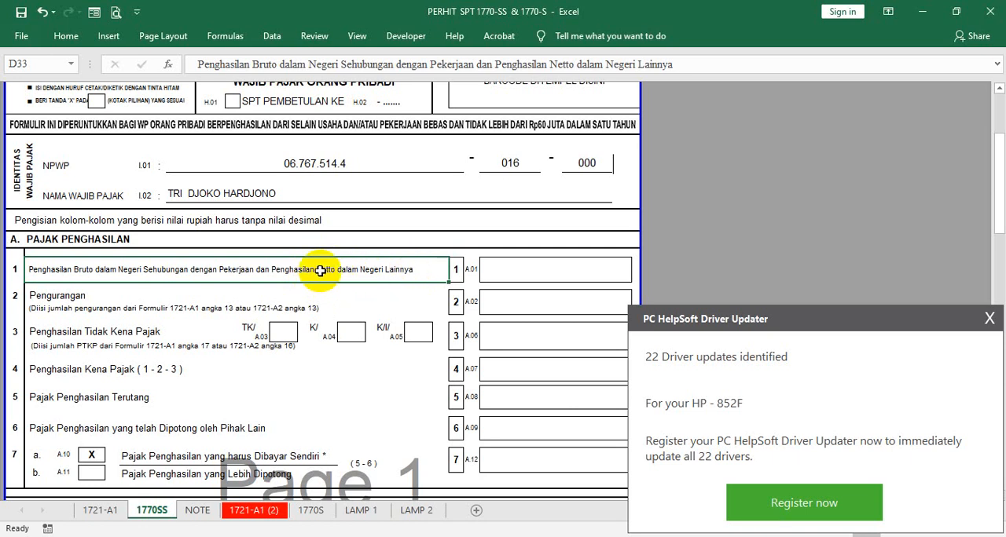
- Review the gross income items 1 to 8 in section B of the 1721-A1 sheet, through to Jumlah Penghasilan Bruto
{"action": "left_click", "coordinate": [93, 509]}
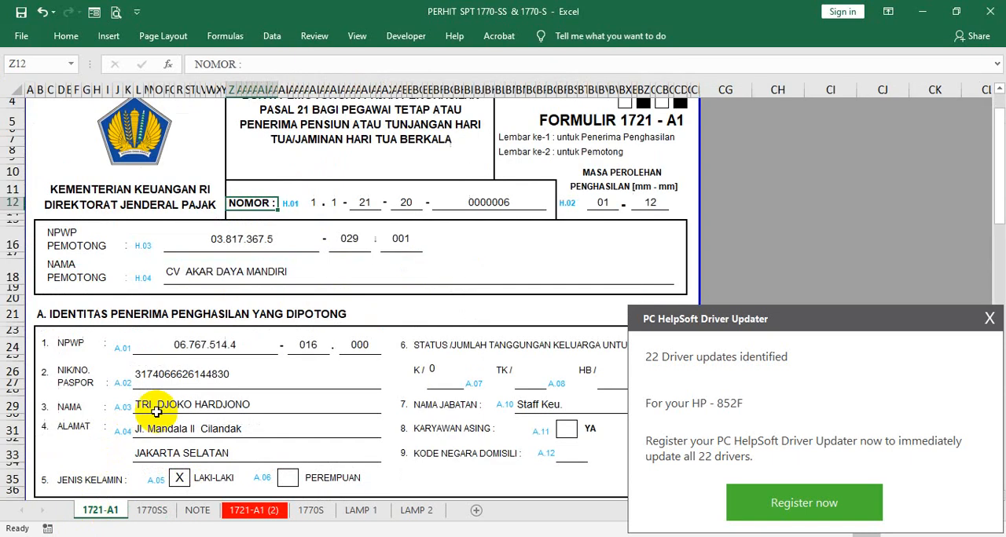
{"action": "scroll", "coordinate": [208, 314], "scroll_direction": "down", "scroll_amount": 7}
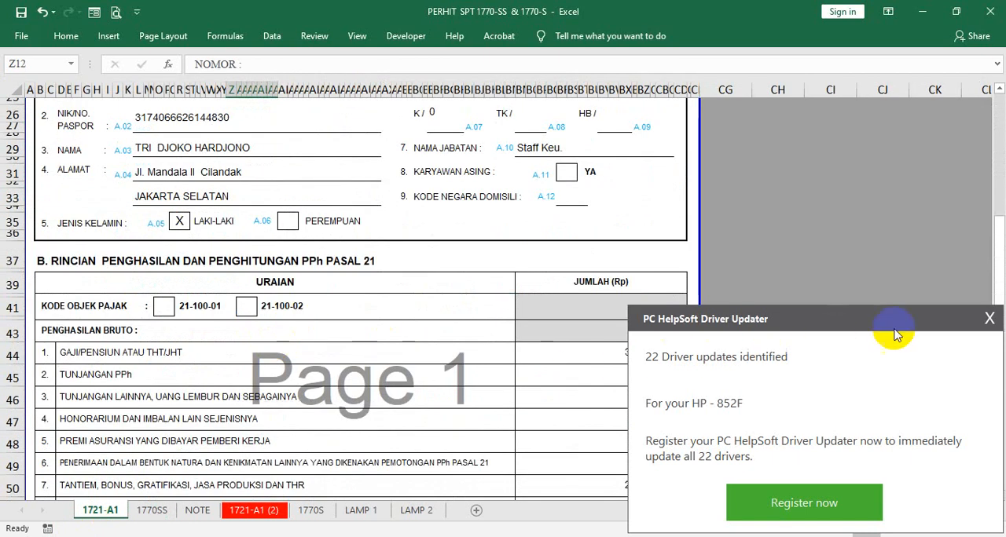
{"action": "left_click", "coordinate": [992, 322]}
{"action": "scroll", "coordinate": [458, 345], "scroll_direction": "down", "scroll_amount": 7}
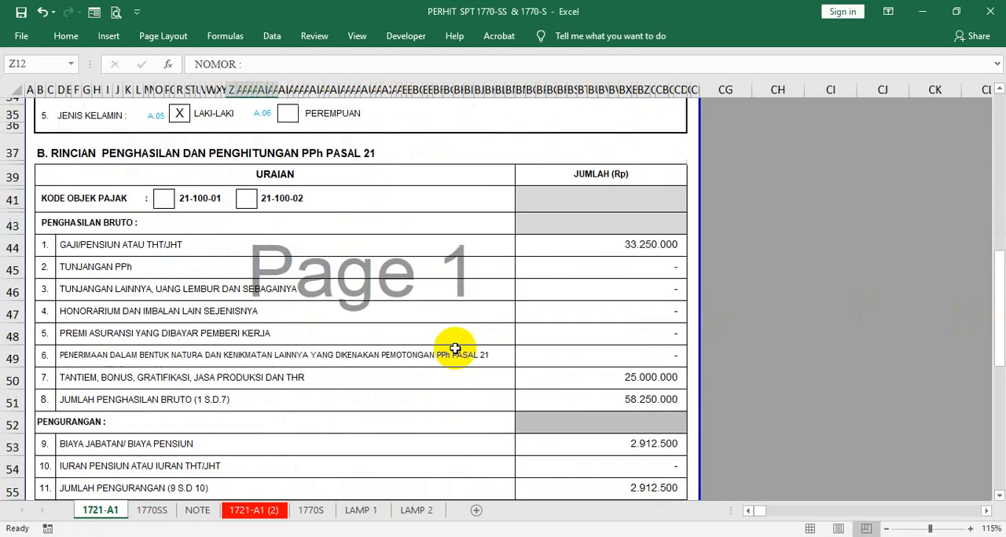
{"action": "scroll", "coordinate": [232, 325], "scroll_direction": "up", "scroll_amount": 3}
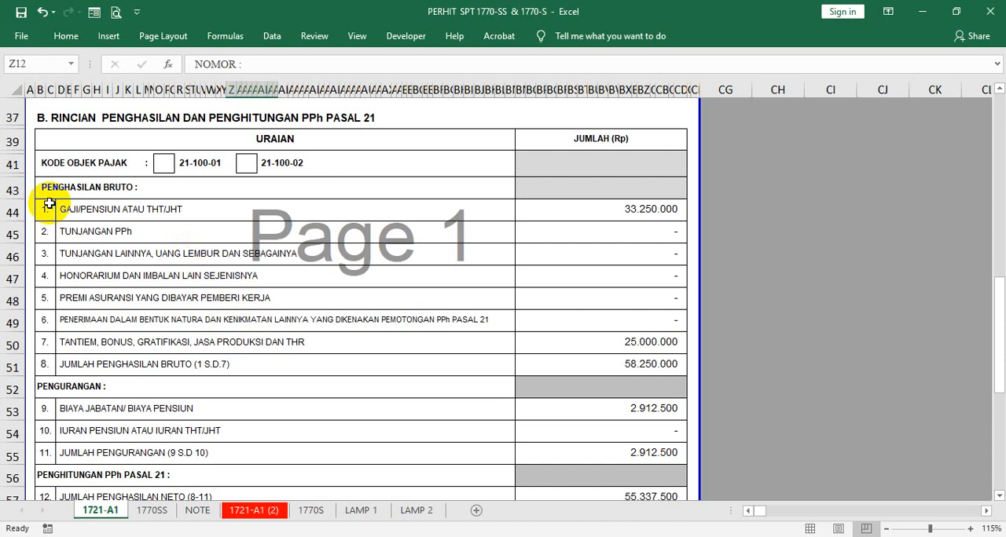
{"action": "scroll", "coordinate": [130, 192], "scroll_direction": "up", "scroll_amount": 1}
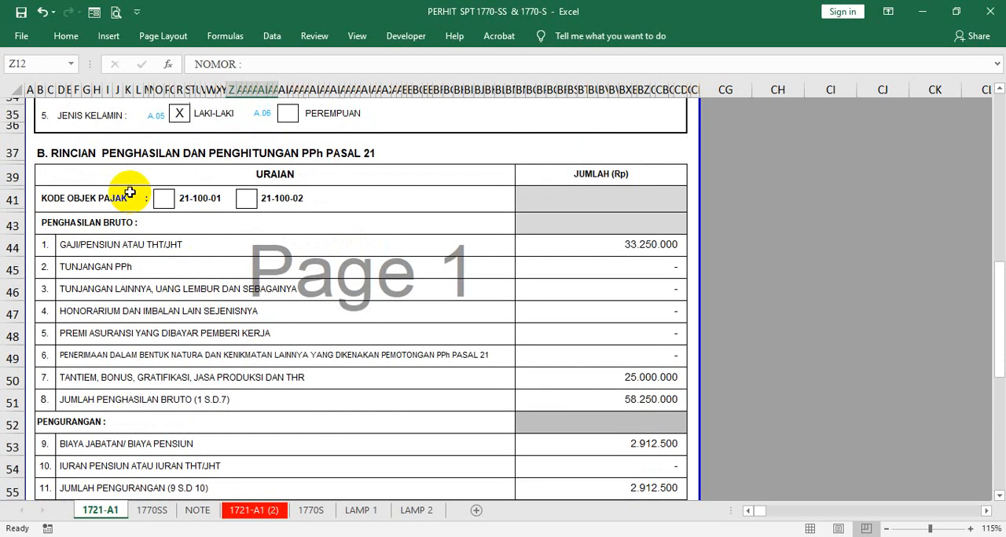
{"action": "left_click", "coordinate": [72, 249]}
{"action": "left_click", "coordinate": [70, 264]}
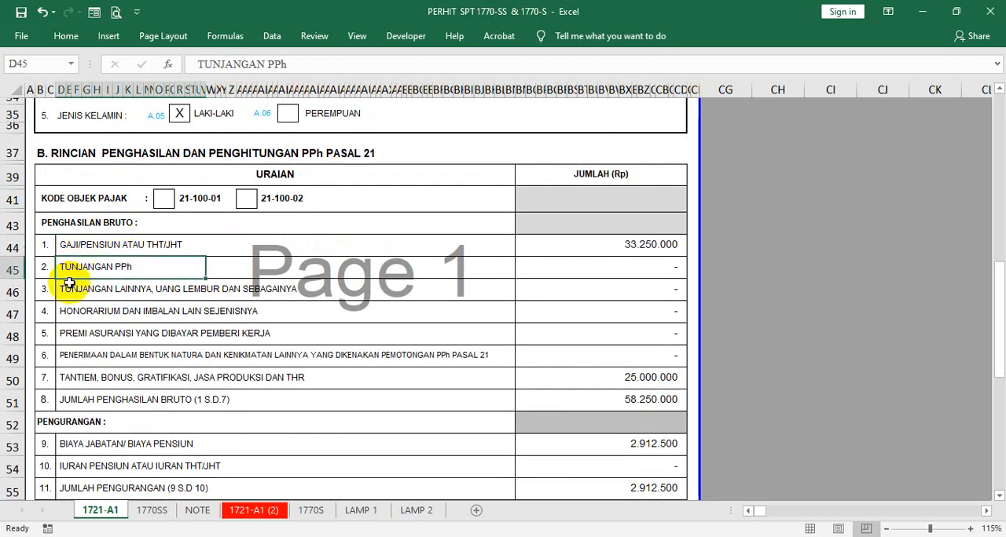
{"action": "left_click", "coordinate": [74, 291]}
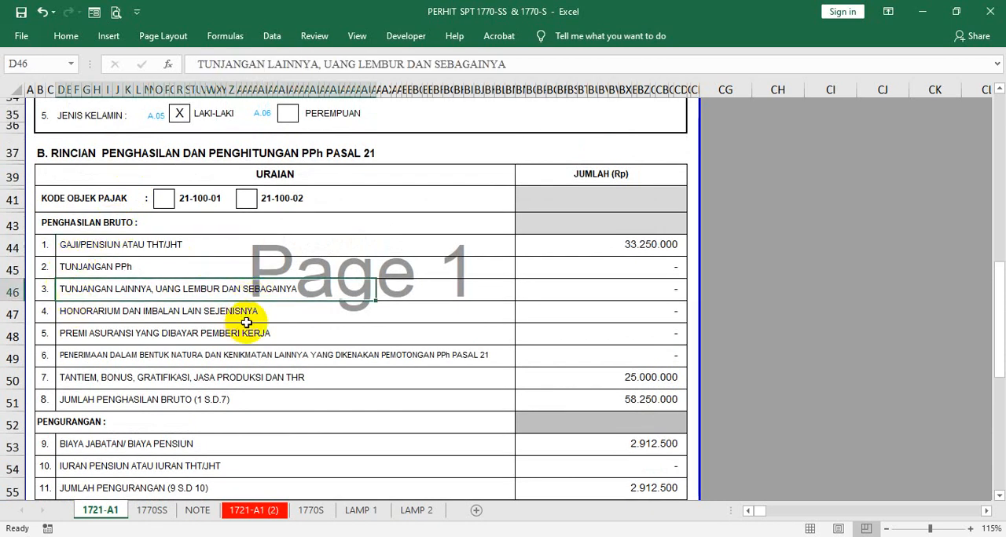
{"action": "scroll", "coordinate": [247, 319], "scroll_direction": "down", "scroll_amount": 2}
{"action": "left_click", "coordinate": [95, 288]}
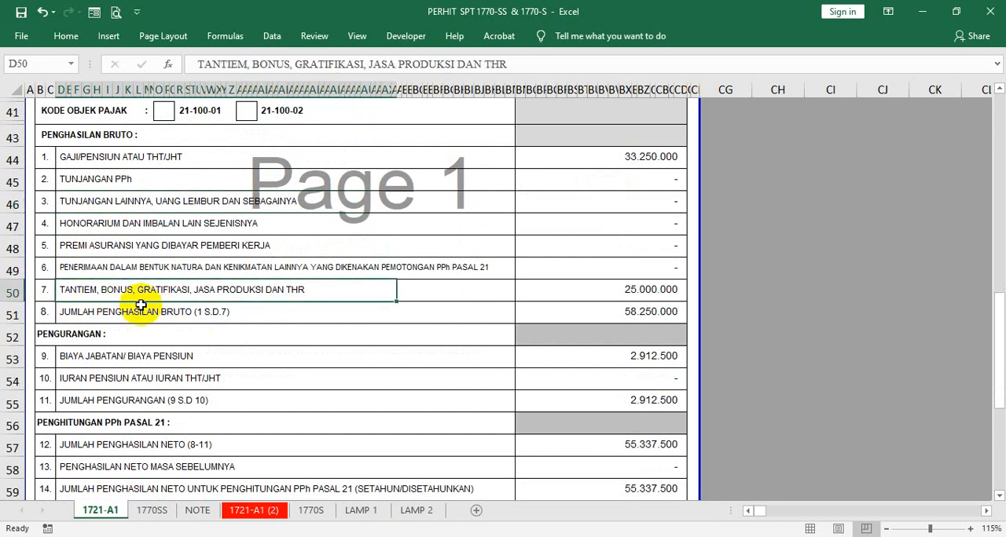
{"action": "left_click", "coordinate": [534, 286]}
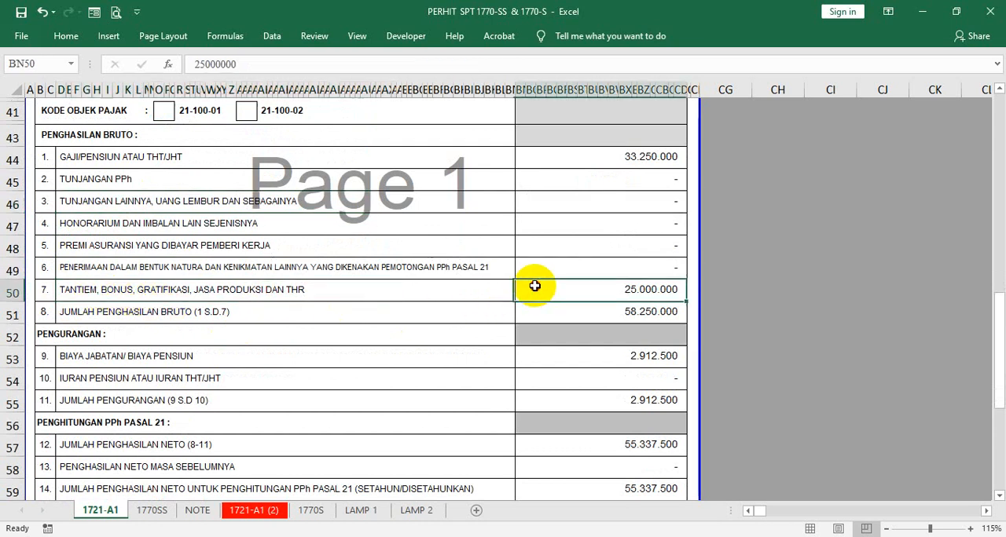
{"action": "left_click", "coordinate": [572, 312]}
- Review the deduction amounts and the formula of Jumlah Penghasilan Neto (8-11) on the 1721-A1 sheet
{"action": "scroll", "coordinate": [557, 257], "scroll_direction": "down", "scroll_amount": 2}
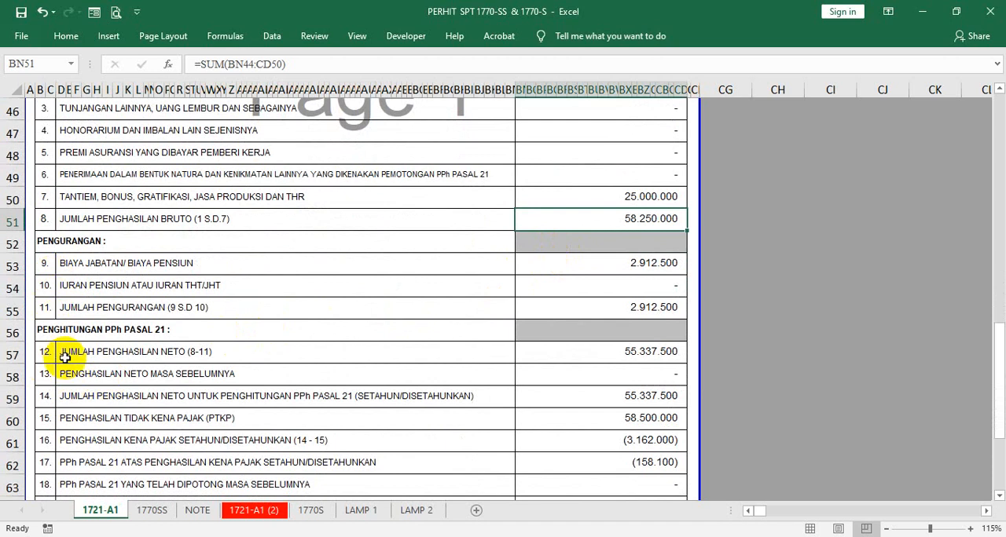
{"action": "left_click", "coordinate": [536, 246]}
{"action": "left_click", "coordinate": [574, 264]}
{"action": "left_click", "coordinate": [574, 286]}
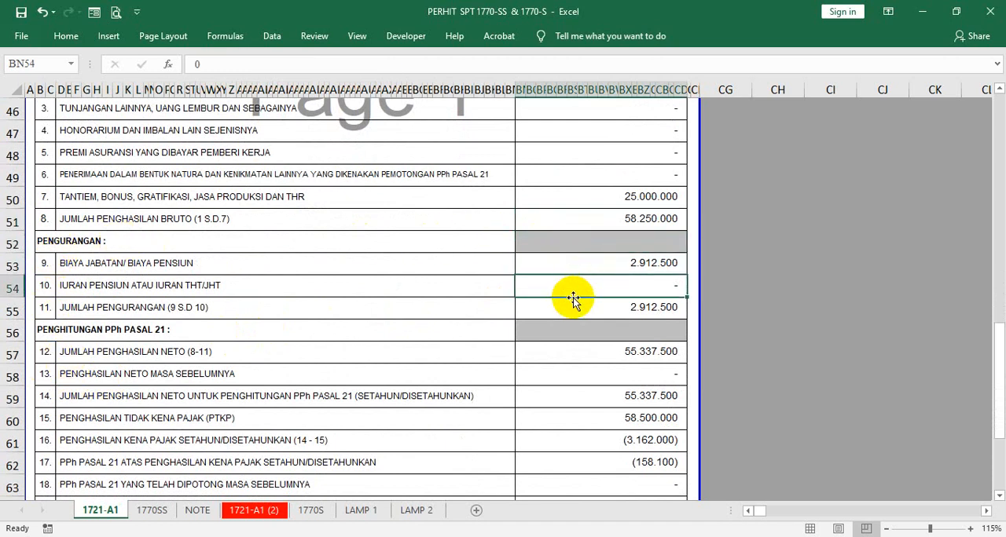
{"action": "left_click", "coordinate": [537, 311]}
{"action": "left_click", "coordinate": [82, 353]}
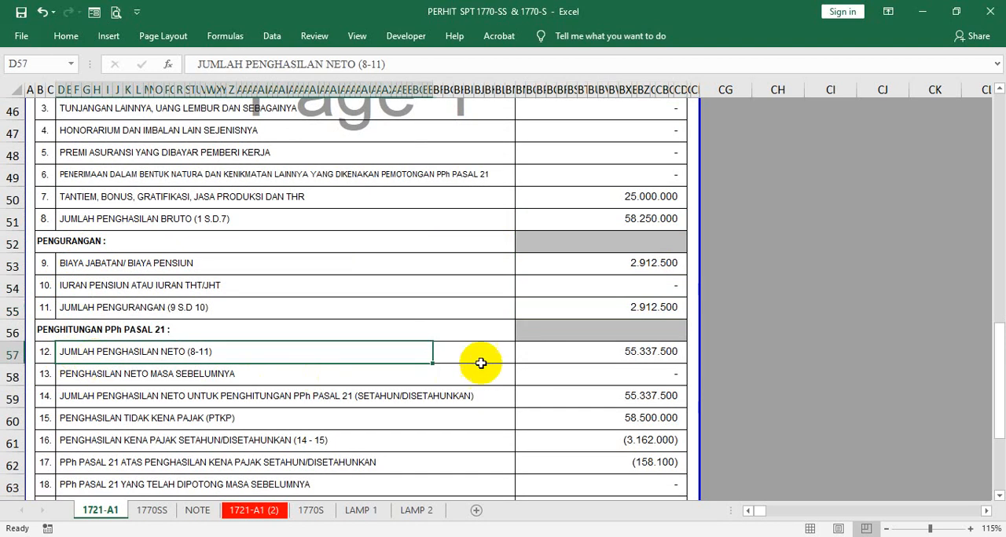
{"action": "left_click", "coordinate": [528, 356]}
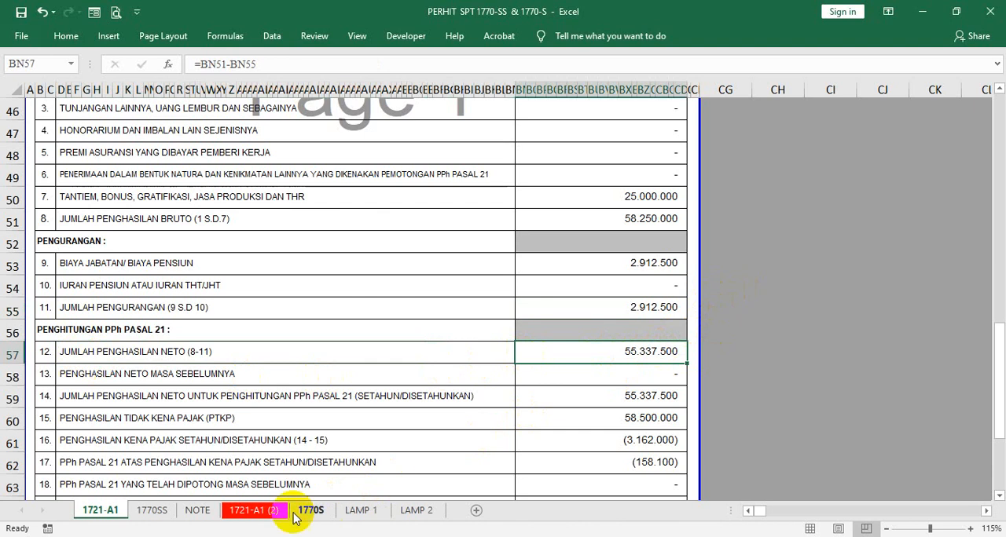
- Link the item 1 amount (A.01) on the 1770SS form to the net income on the 1721-A1 sheet with ='1721-A1'!BN57
{"action": "left_click", "coordinate": [154, 513]}
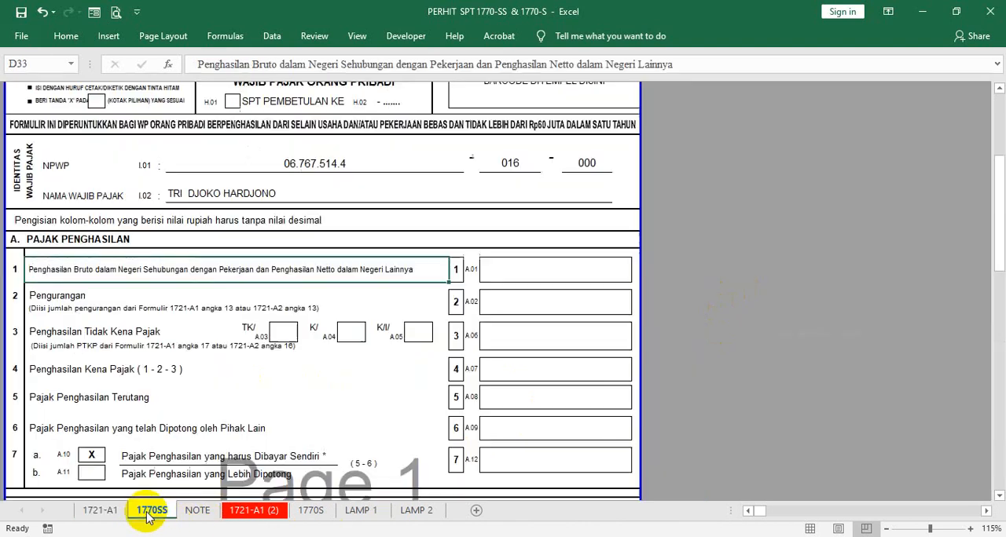
{"action": "left_click", "coordinate": [522, 272]}
{"action": "type", "text": "="}
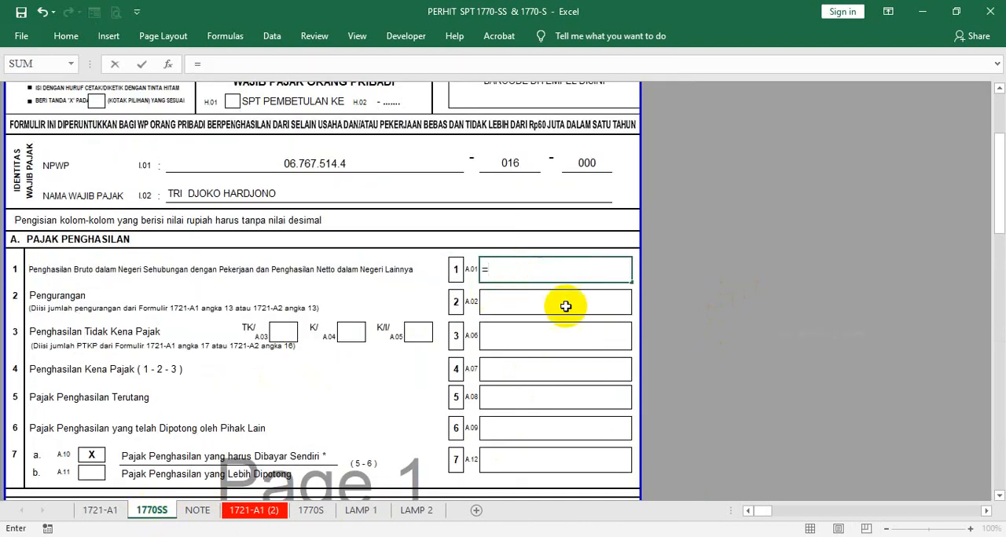
{"action": "left_click", "coordinate": [101, 511]}
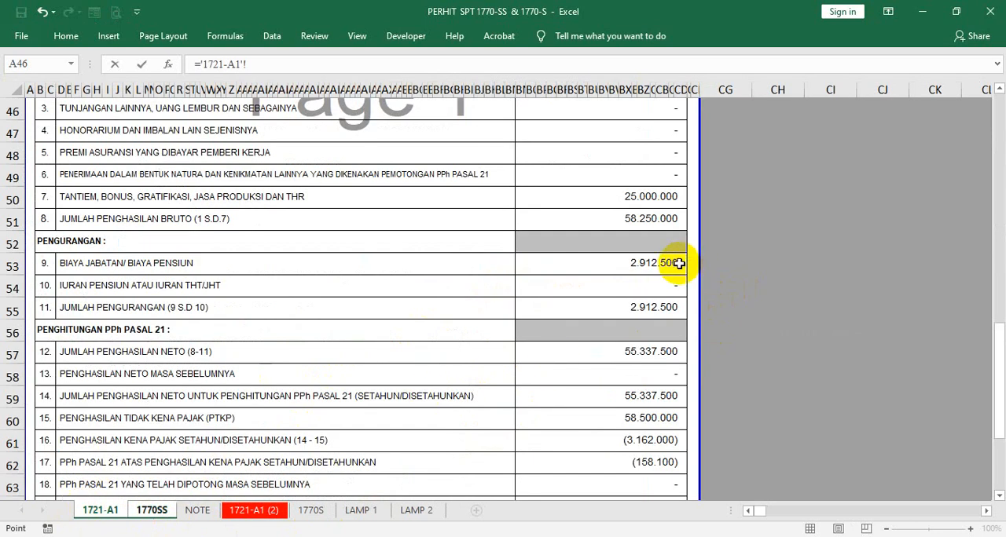
{"action": "left_click", "coordinate": [581, 359]}
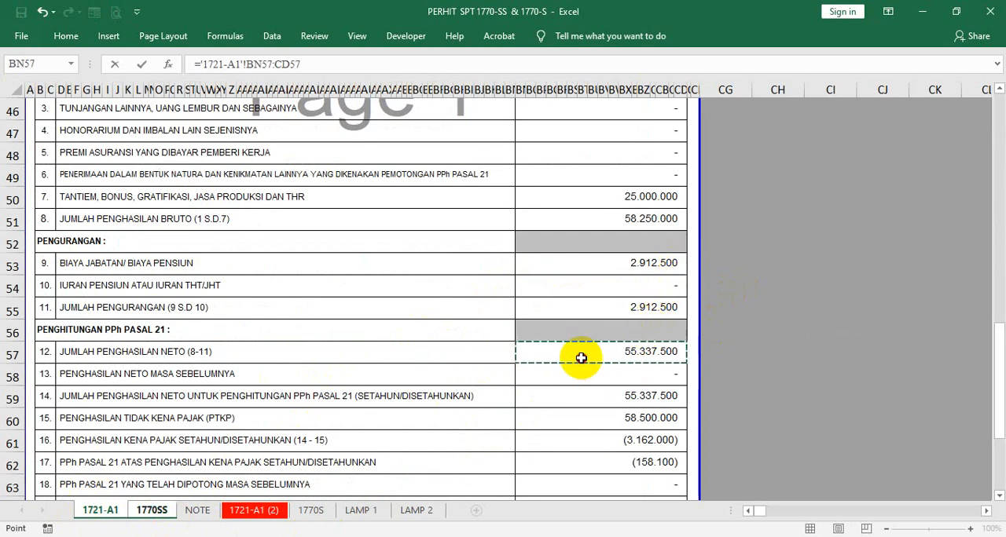
{"action": "left_click", "coordinate": [307, 63]}
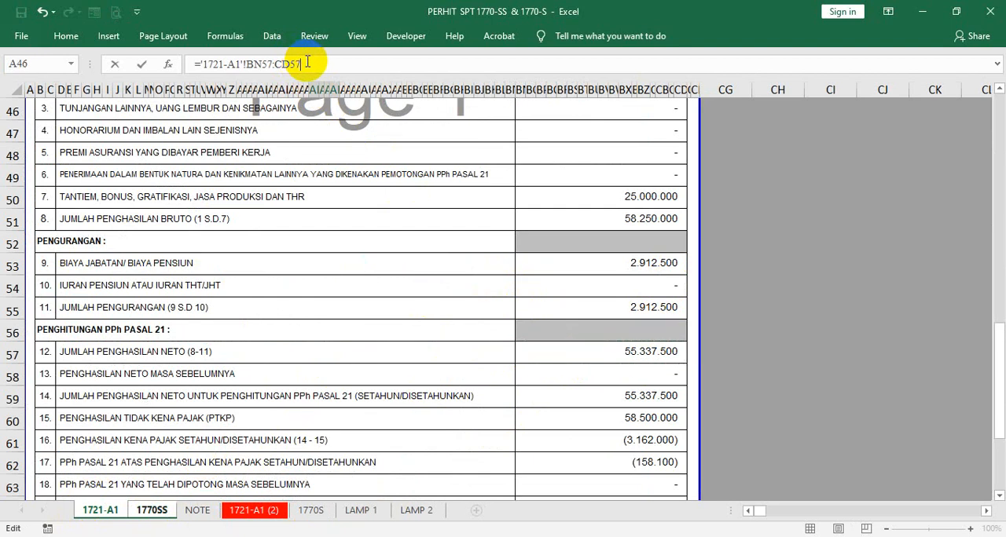
{"action": "key", "text": "BackSpace"}
{"action": "key", "text": "BackSpace"}
{"action": "key", "text": "BackSpace"}
{"action": "key", "text": "BackSpace"}
{"action": "key", "text": "BackSpace"}
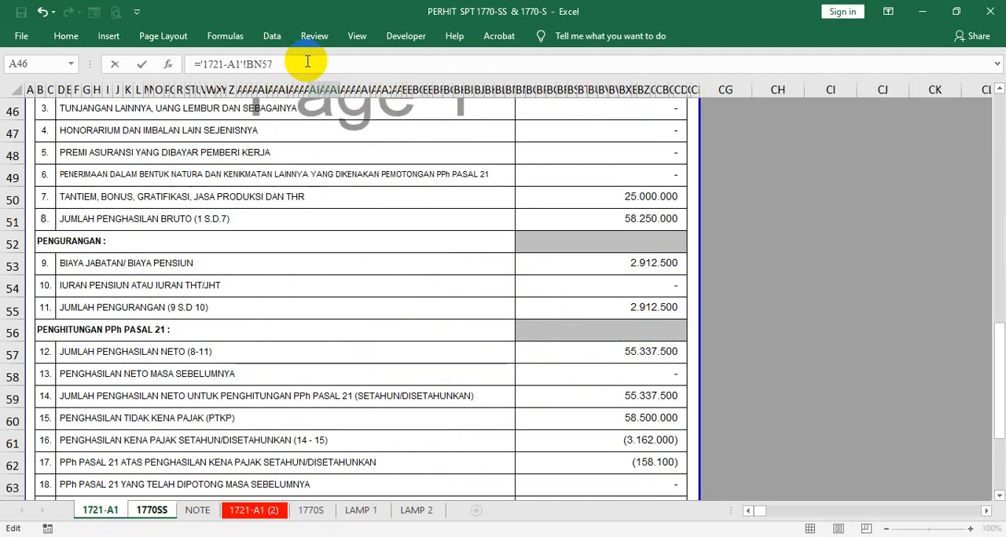
{"action": "key", "text": "Return"}
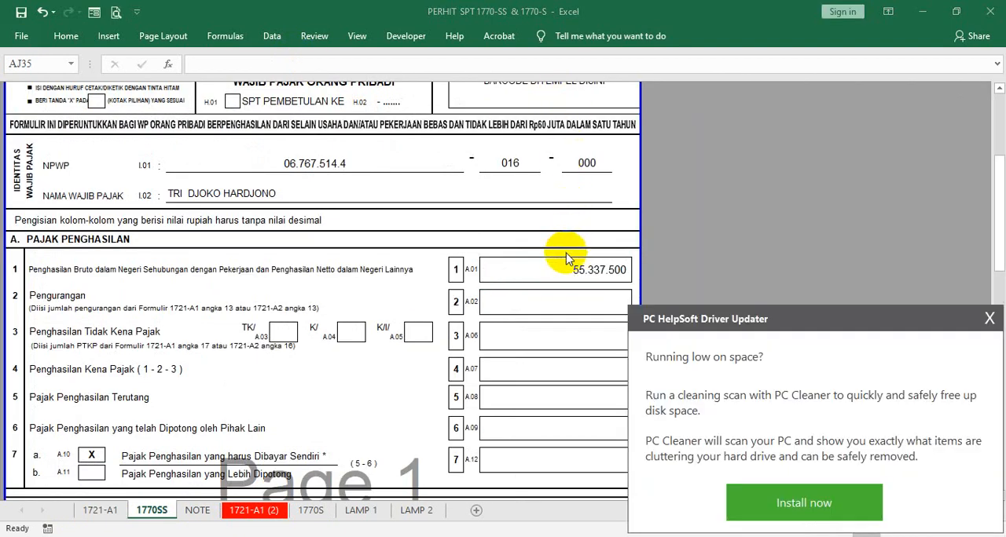
- Insert a comment on the item 1 amount cell and make its box wider and slightly shorter
{"action": "left_click", "coordinate": [547, 273]}
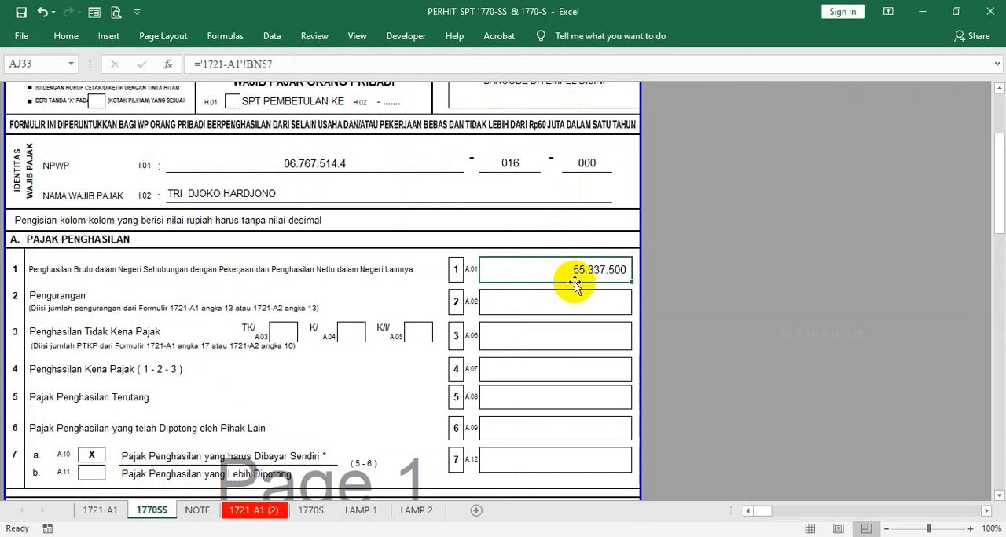
{"action": "right_click", "coordinate": [563, 280]}
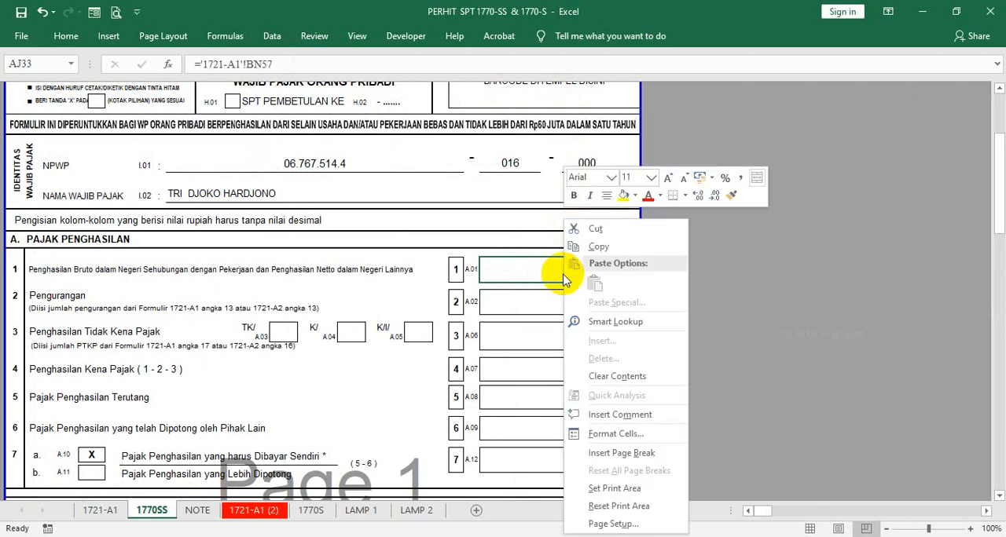
{"action": "left_click", "coordinate": [620, 415]}
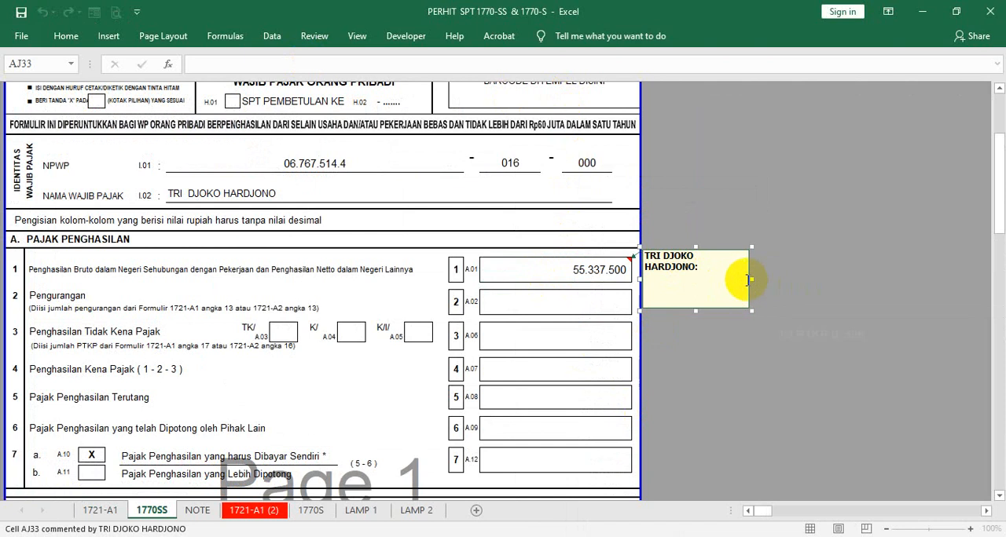
{"action": "mouse_move", "coordinate": [753, 275]}
{"action": "left_mouse_down"}
{"action": "mouse_move", "coordinate": [780, 268]}
{"action": "mouse_move", "coordinate": [755, 272]}
{"action": "left_mouse_up"}
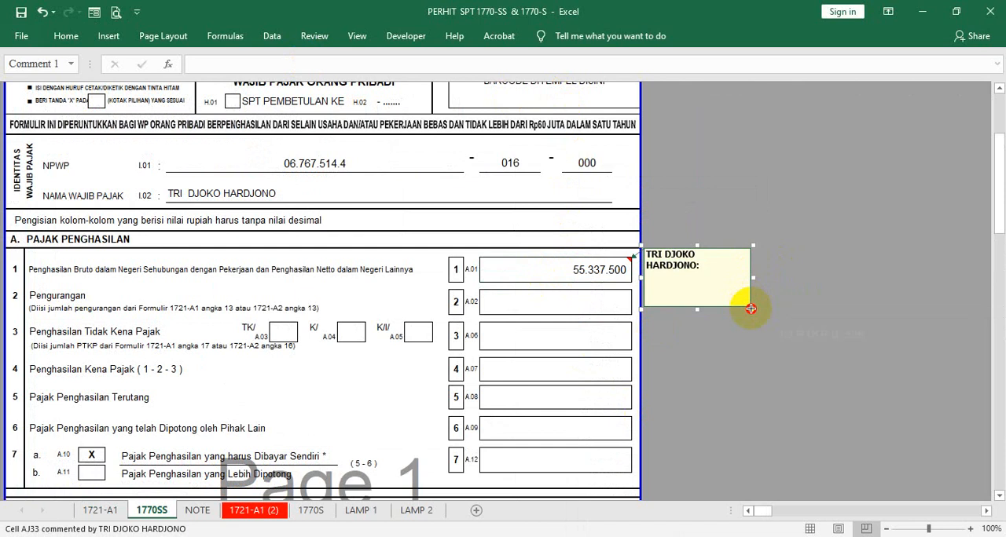
{"action": "left_click_drag", "start_coordinate": [750, 309], "coordinate": [782, 295]}
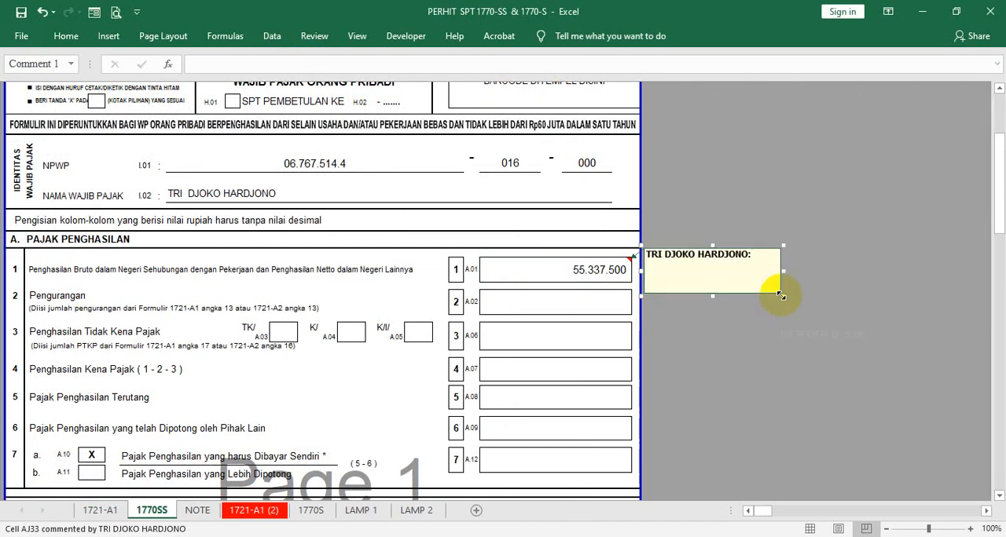
- Write "DIISI DR FORM 1721-A1 KOLOM No 11" in the comment on the item 1 amount
{"action": "left_click", "coordinate": [670, 278]}
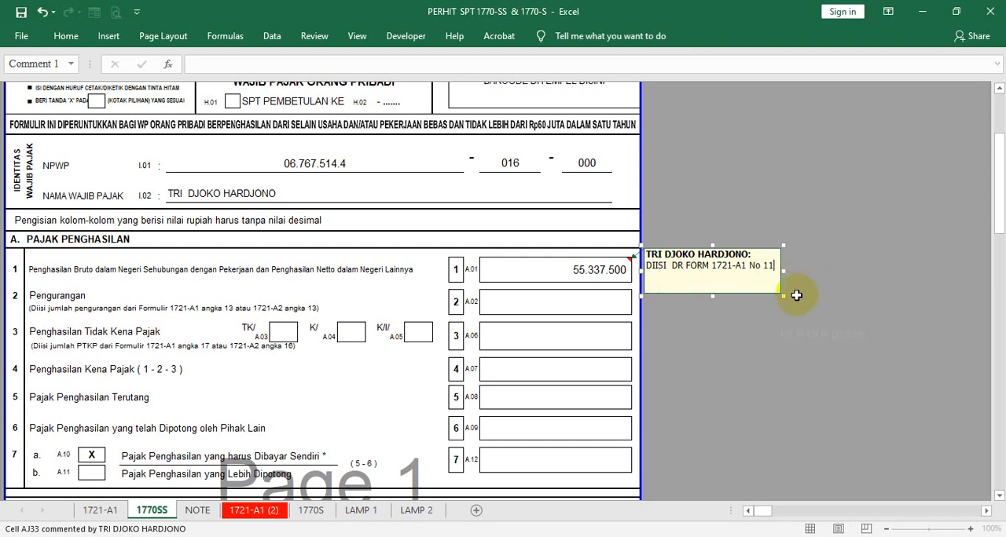
{"action": "left_click", "coordinate": [748, 271]}
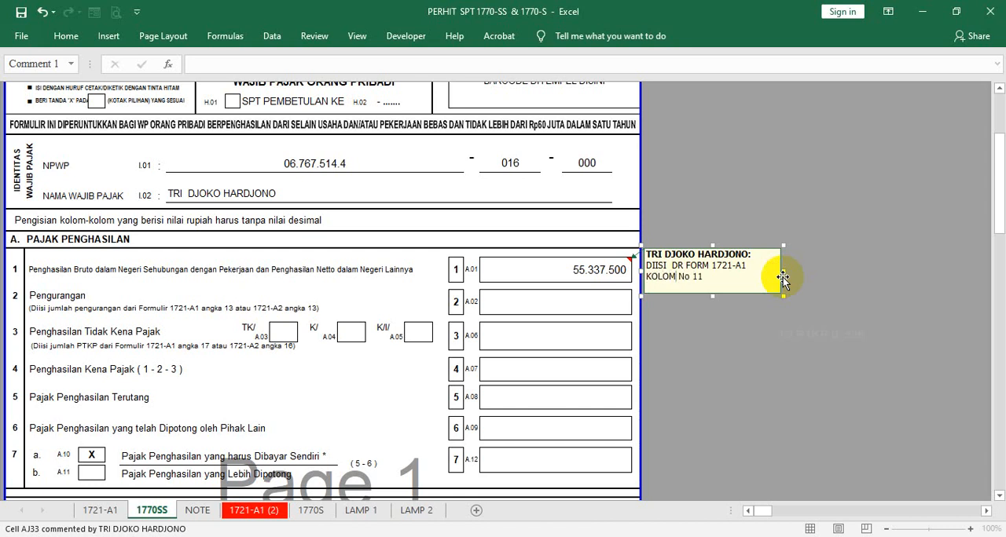
{"action": "left_click", "coordinate": [760, 308]}
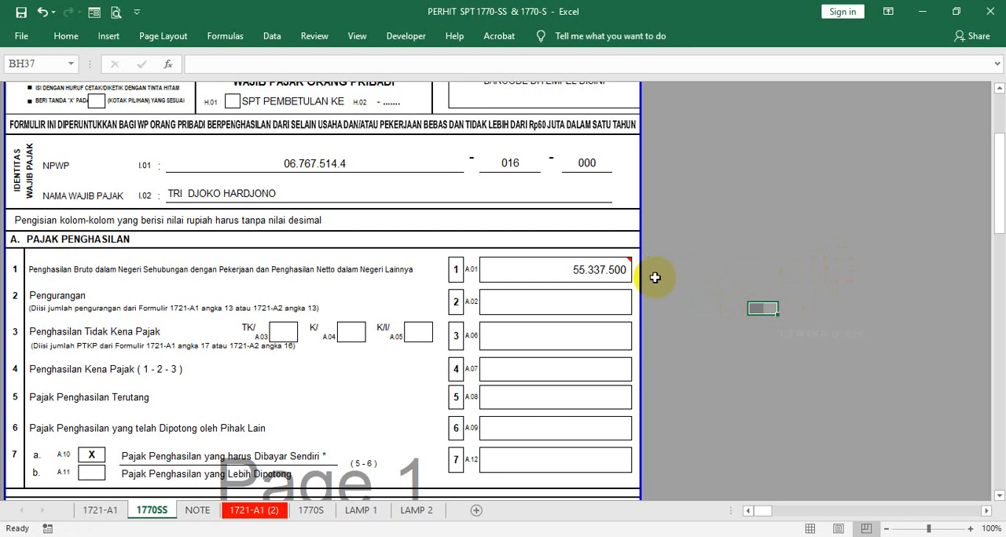
- Edit the comment on the item 1 amount again and shrink its box to fit the text
{"action": "left_click", "coordinate": [612, 270]}
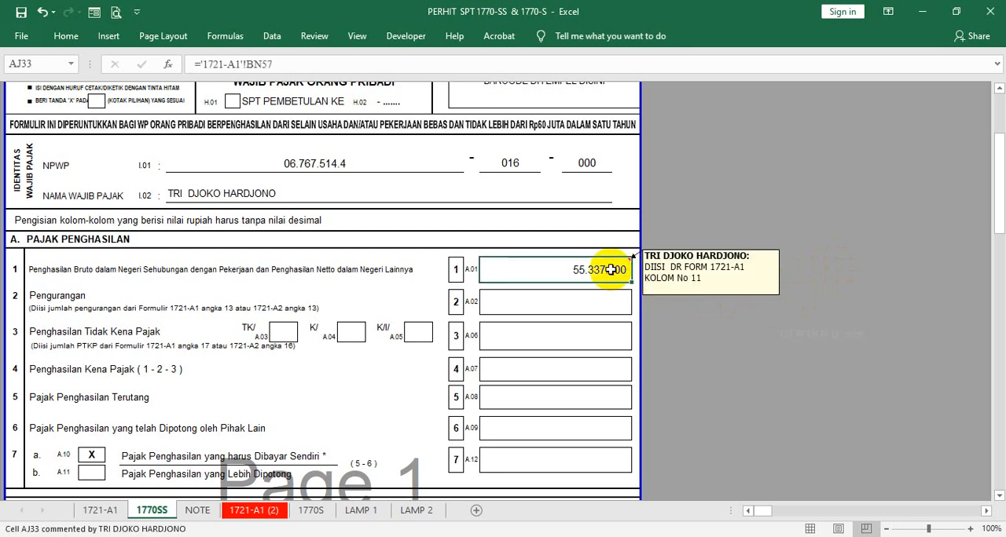
{"action": "right_click", "coordinate": [611, 269]}
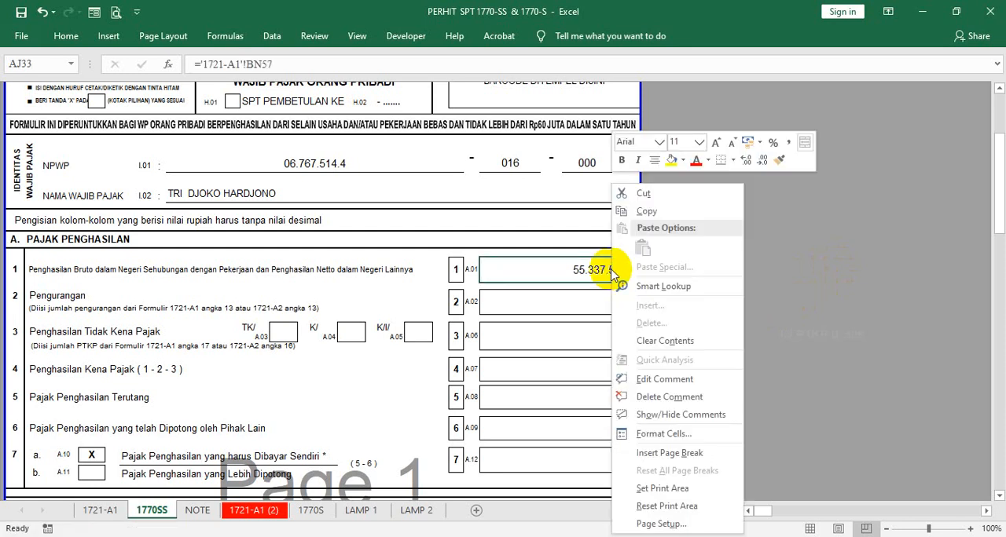
{"action": "key", "text": "Escape"}
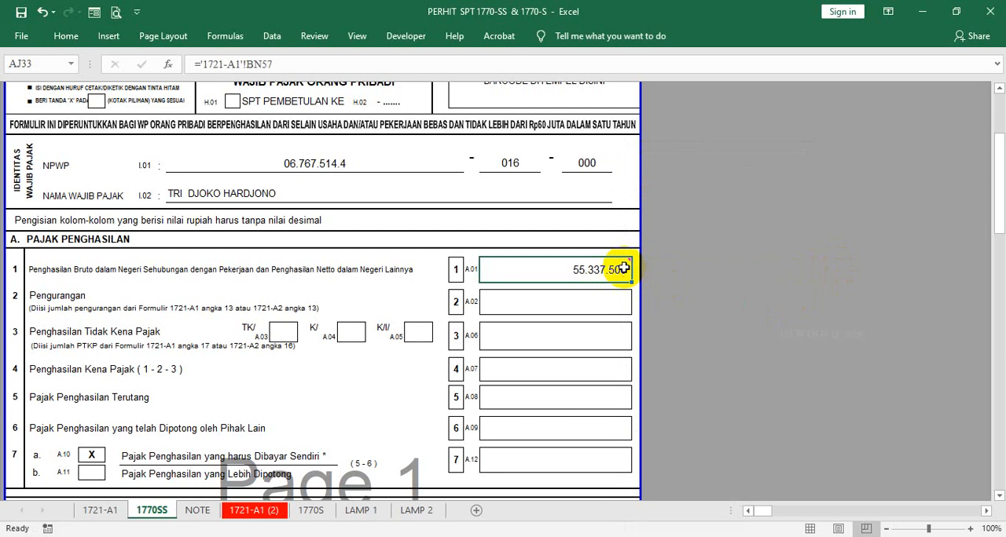
{"action": "right_click", "coordinate": [621, 268]}
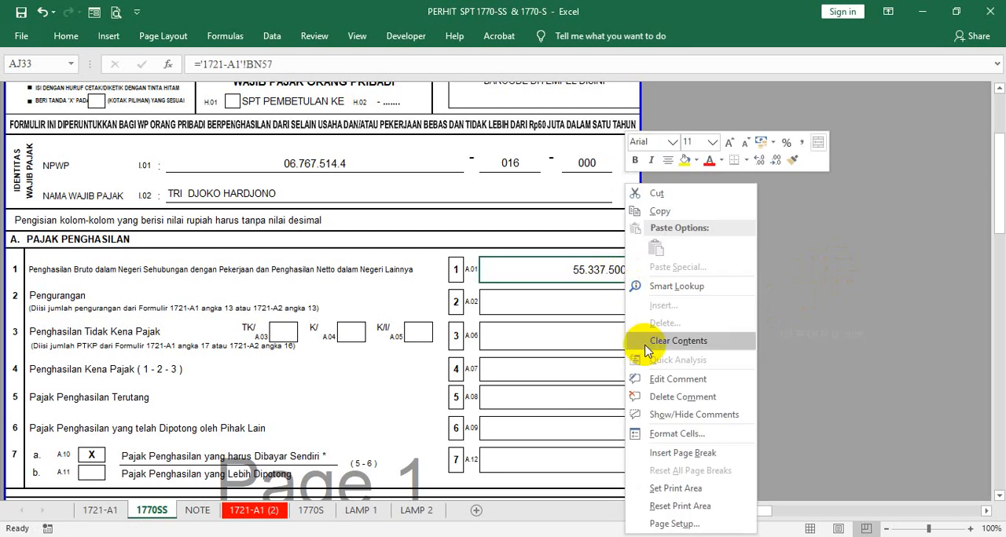
{"action": "left_click", "coordinate": [677, 379]}
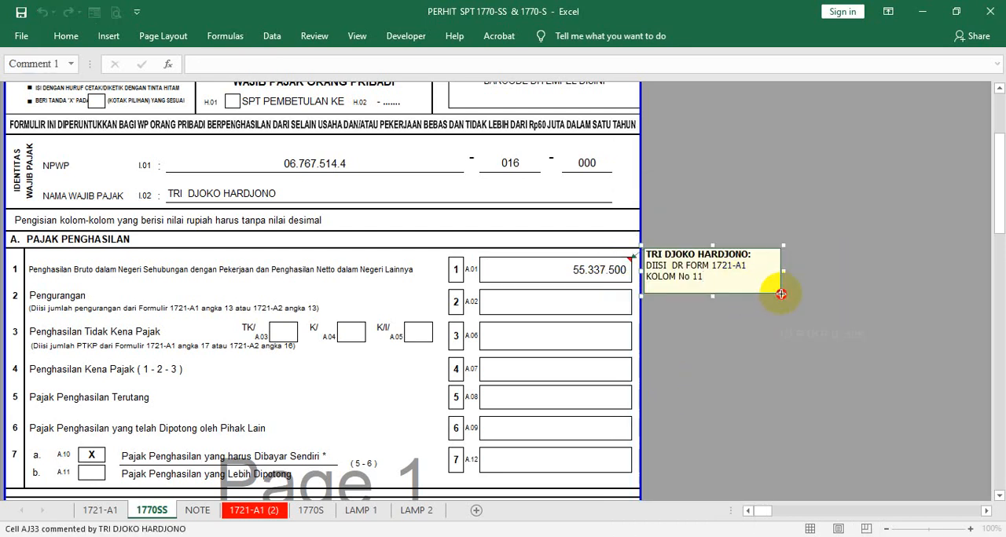
{"action": "left_click_drag", "start_coordinate": [781, 294], "coordinate": [762, 286]}
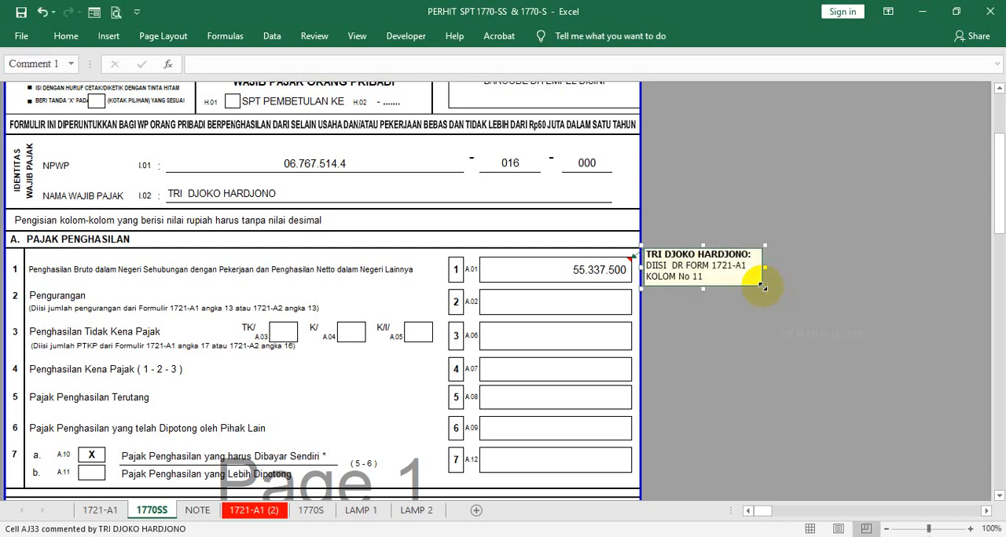
{"action": "left_click", "coordinate": [492, 266]}
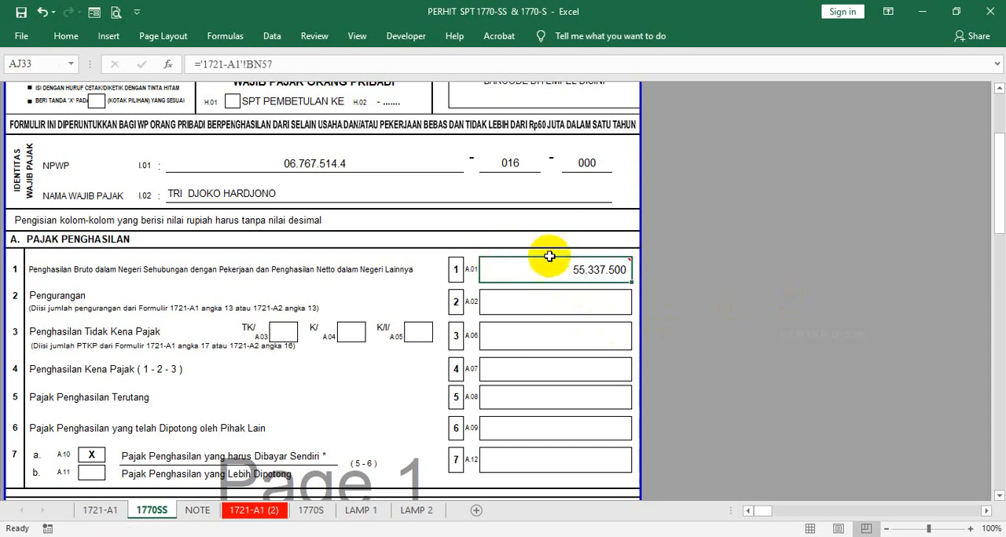
- Correct the Pengurangan note under item 2 on the 1770SS form to refer to angka 11 for both 1721-A1 and 1721-A2
{"action": "left_click", "coordinate": [51, 296]}
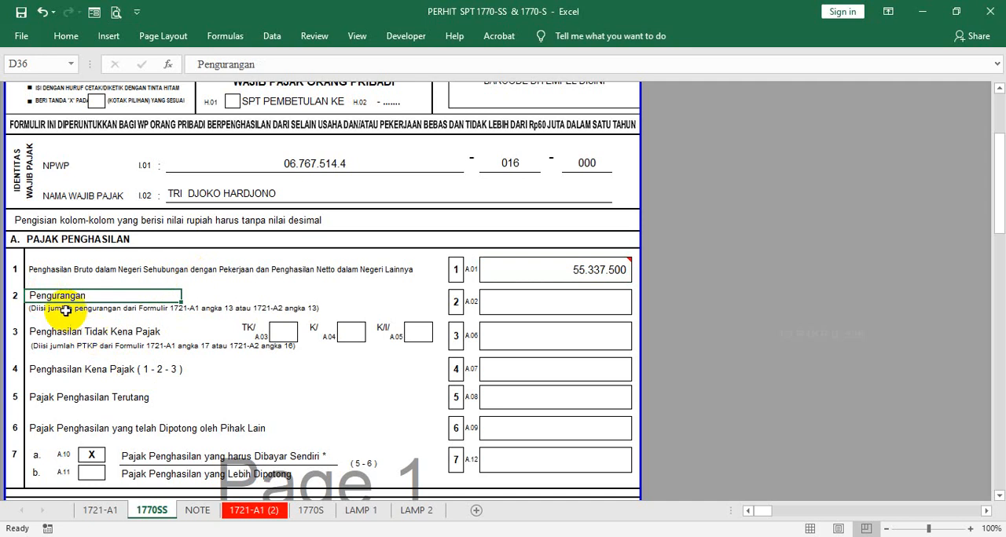
{"action": "left_click", "coordinate": [32, 309]}
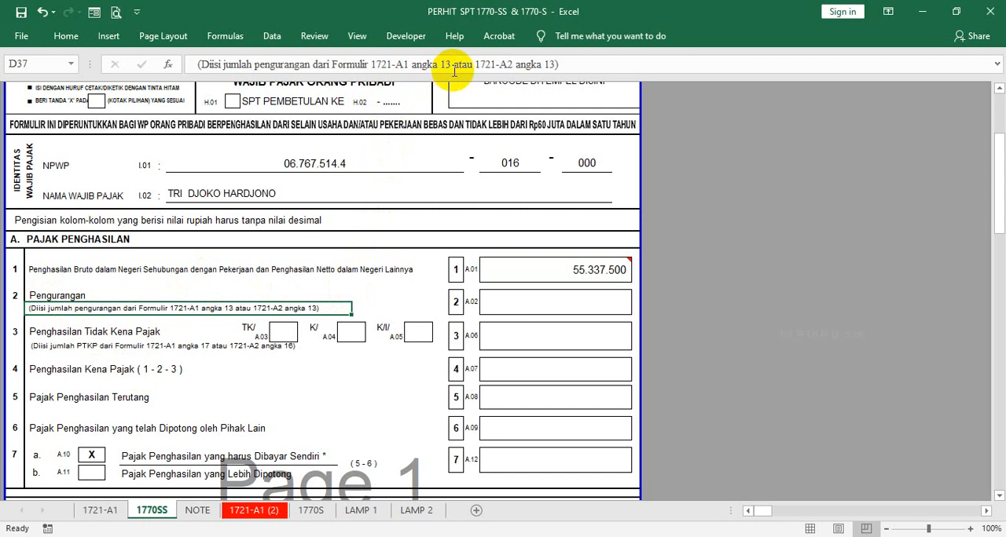
{"action": "left_click", "coordinate": [100, 511]}
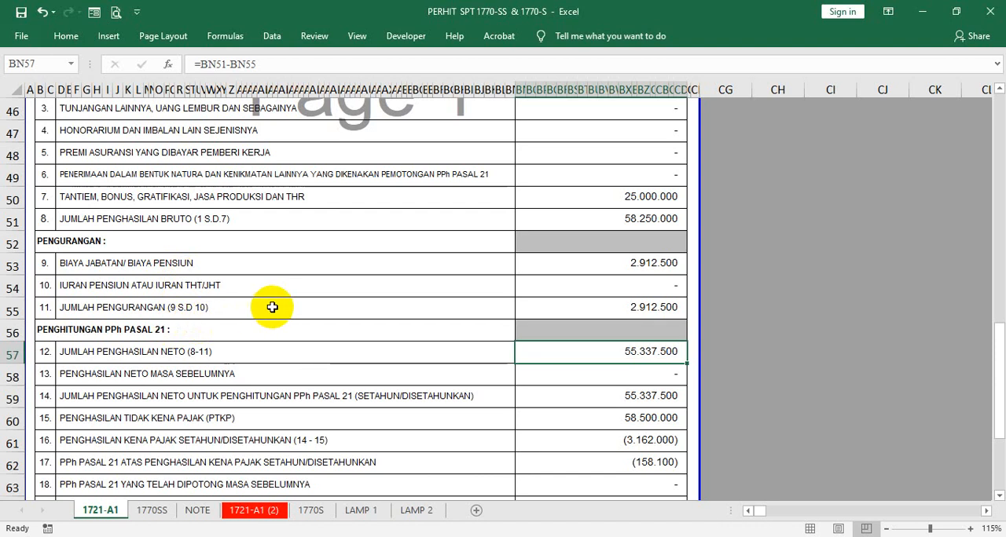
{"action": "left_click", "coordinate": [157, 510]}
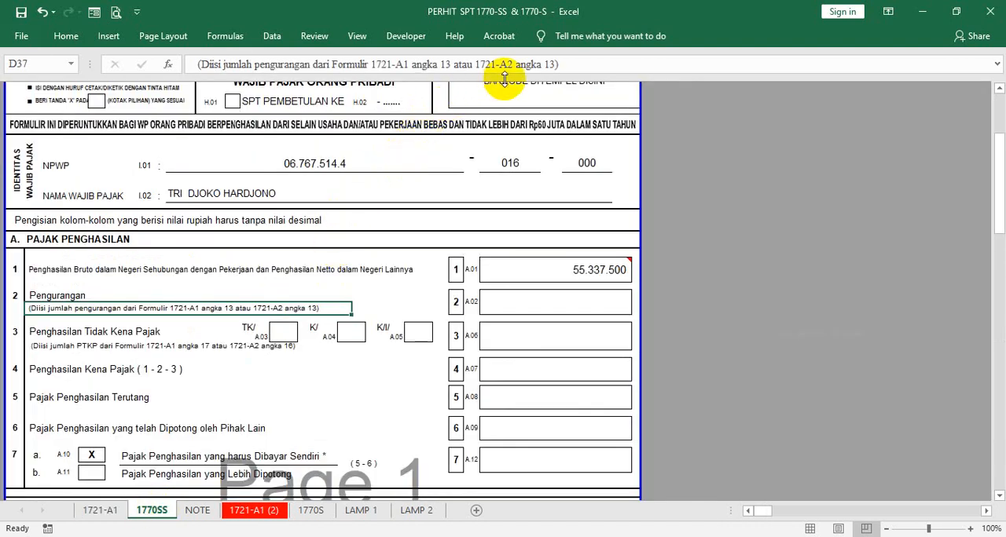
{"action": "left_click", "coordinate": [452, 64]}
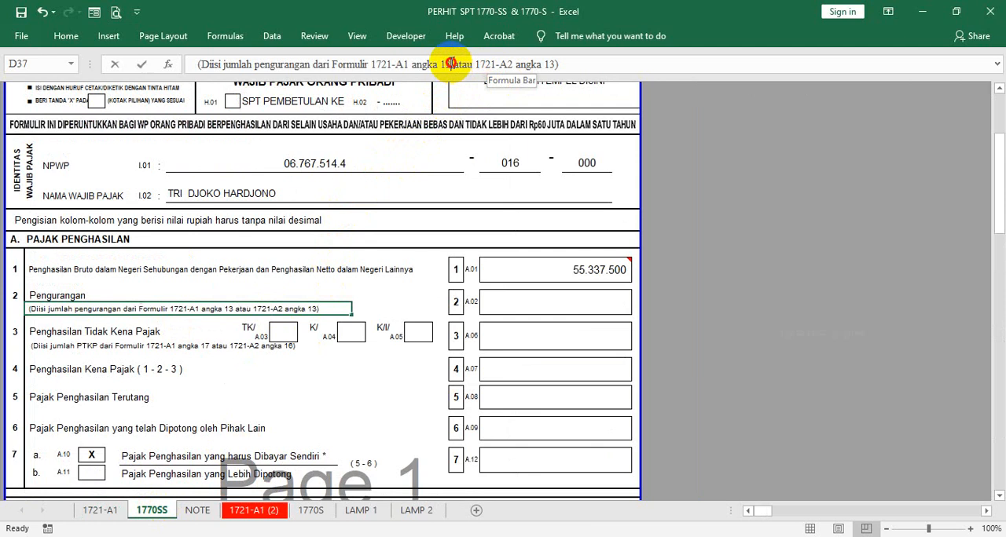
{"action": "key", "text": "BackSpace"}
{"action": "type", "text": "1"}
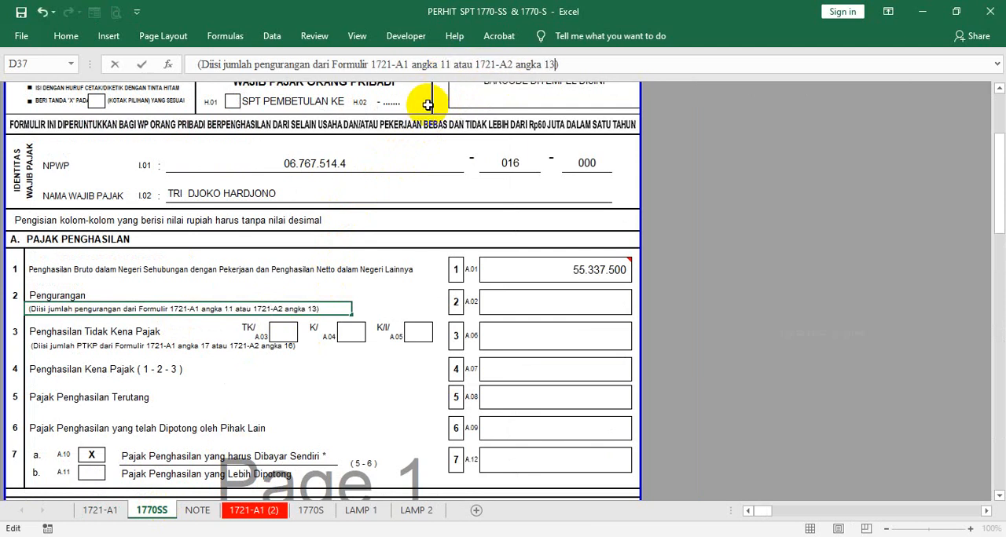
{"action": "key", "text": "Return"}
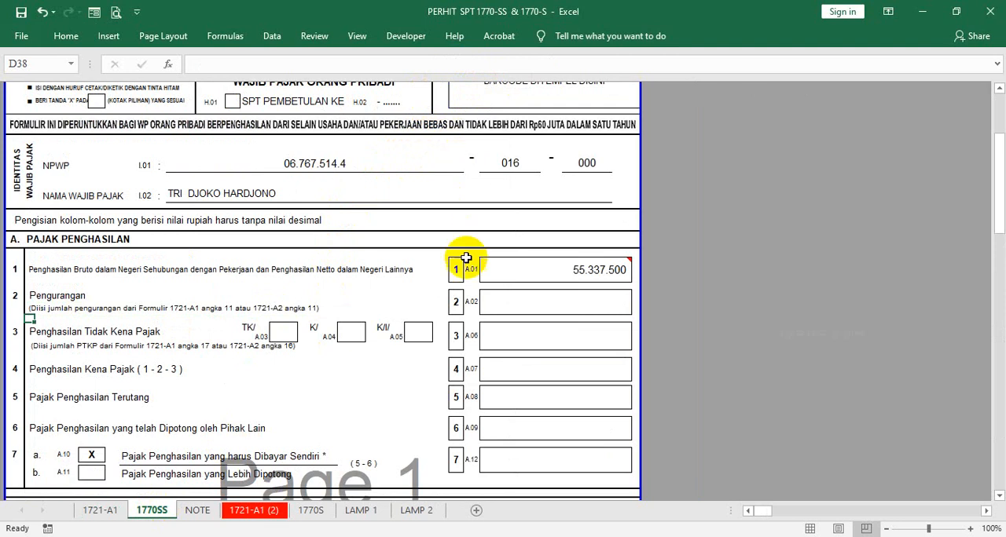
- Relink the item 1 amount (A.01) to the total gross income on the 1721-A1 sheet with ='1721-A1'!BN51
{"action": "left_click", "coordinate": [25, 269]}
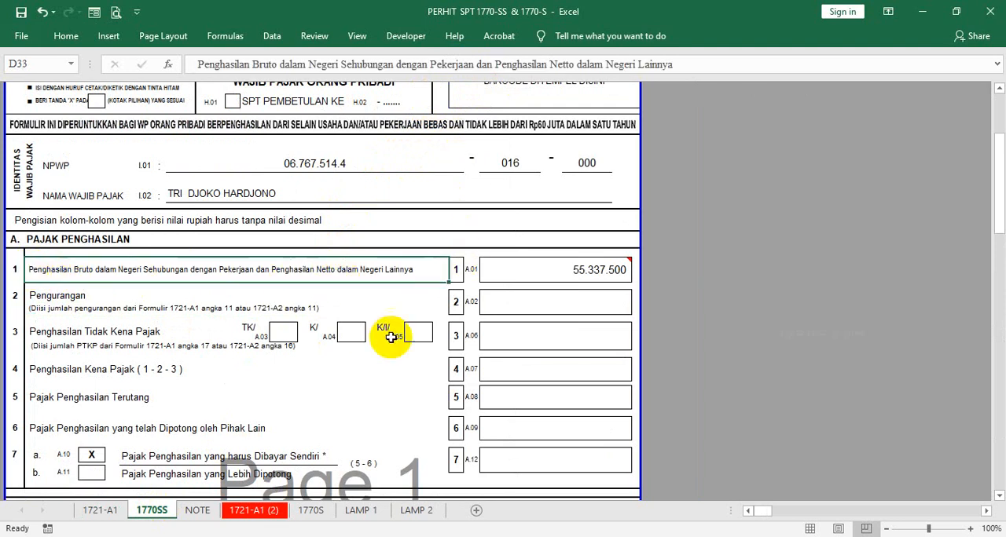
{"action": "left_click", "coordinate": [573, 267]}
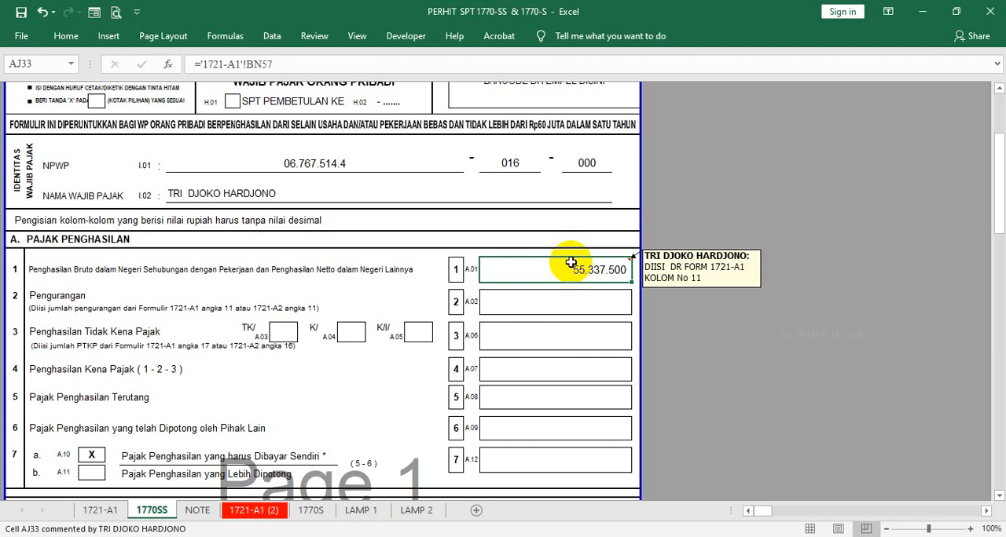
{"action": "type", "text": "="}
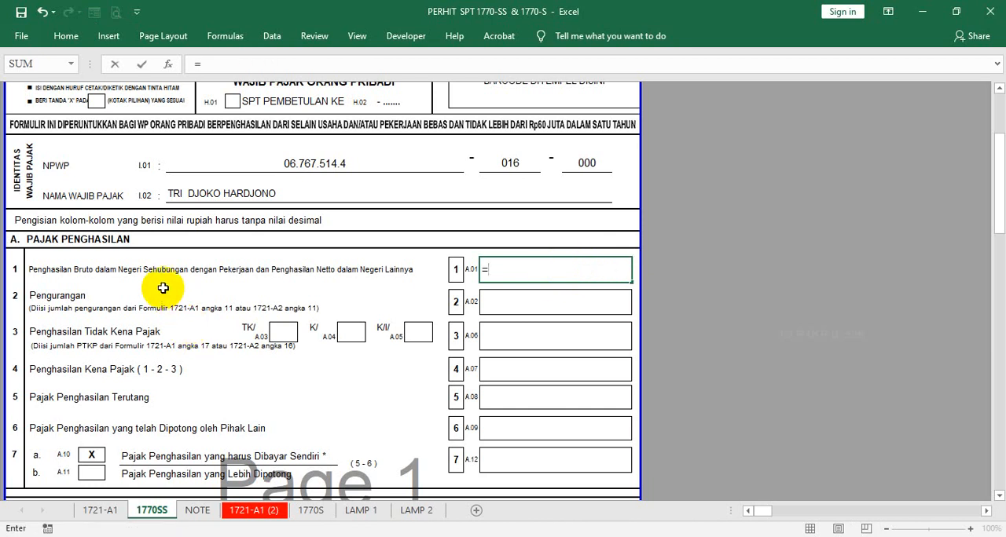
{"action": "left_click", "coordinate": [95, 510]}
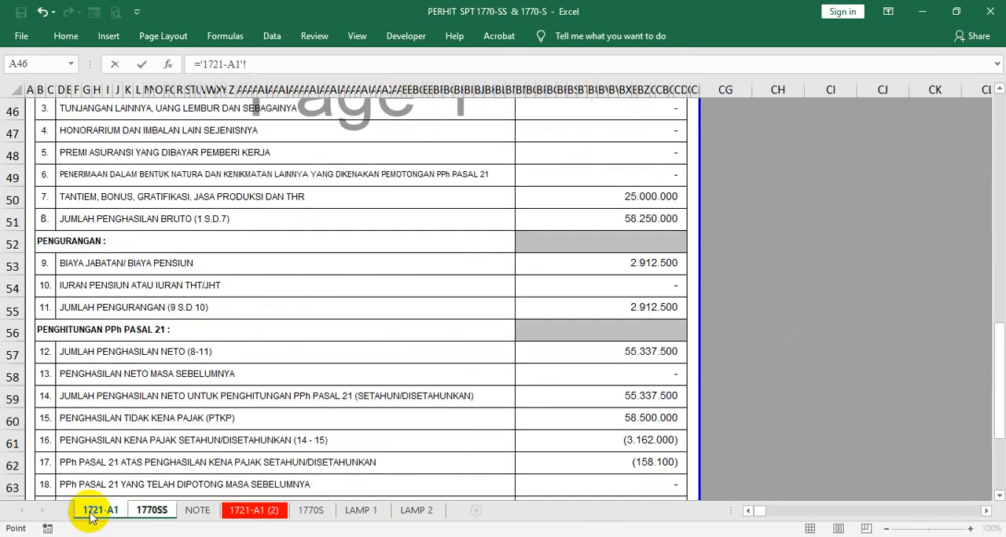
{"action": "scroll", "coordinate": [573, 220], "scroll_direction": "up", "scroll_amount": 5}
{"action": "scroll", "coordinate": [583, 264], "scroll_direction": "down", "scroll_amount": 3}
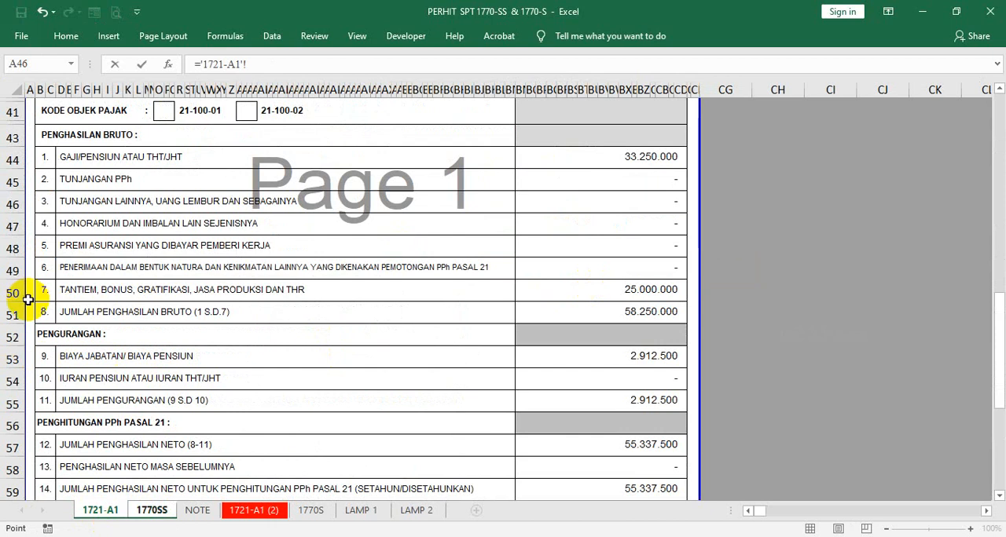
{"action": "left_click", "coordinate": [577, 307]}
{"action": "left_click", "coordinate": [313, 64]}
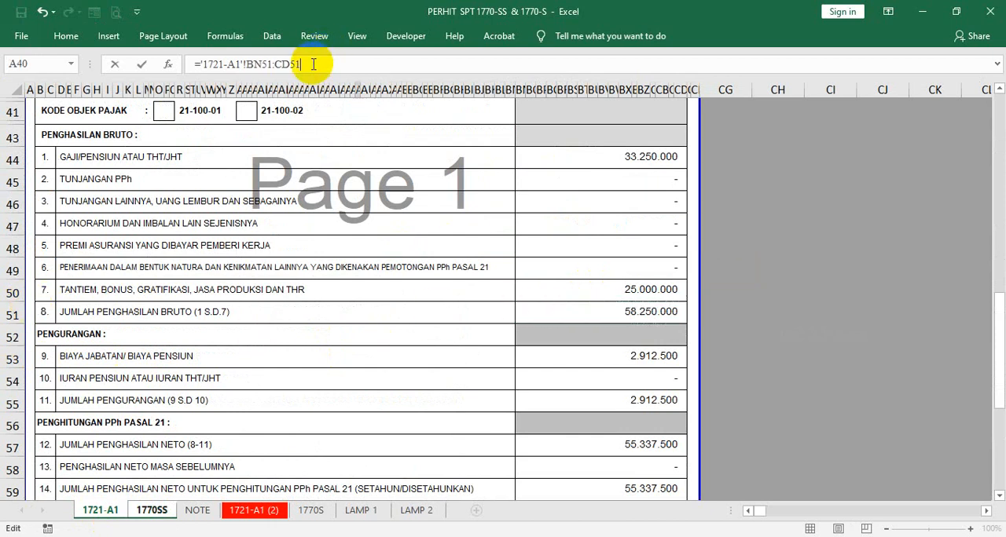
{"action": "key", "text": "BackSpace"}
{"action": "key", "text": "BackSpace"}
{"action": "key", "text": "BackSpace"}
{"action": "key", "text": "BackSpace"}
{"action": "key", "text": "Return"}
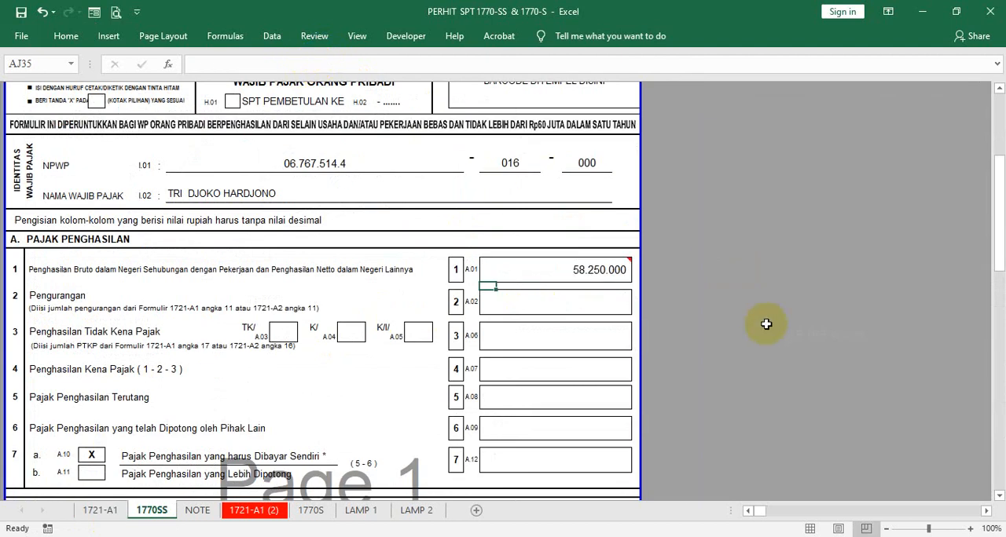
- Edit the comment on the item 1 amount so its source reads "KOLOM No 8"
{"action": "left_click", "coordinate": [602, 268]}
{"action": "right_click", "coordinate": [605, 271]}
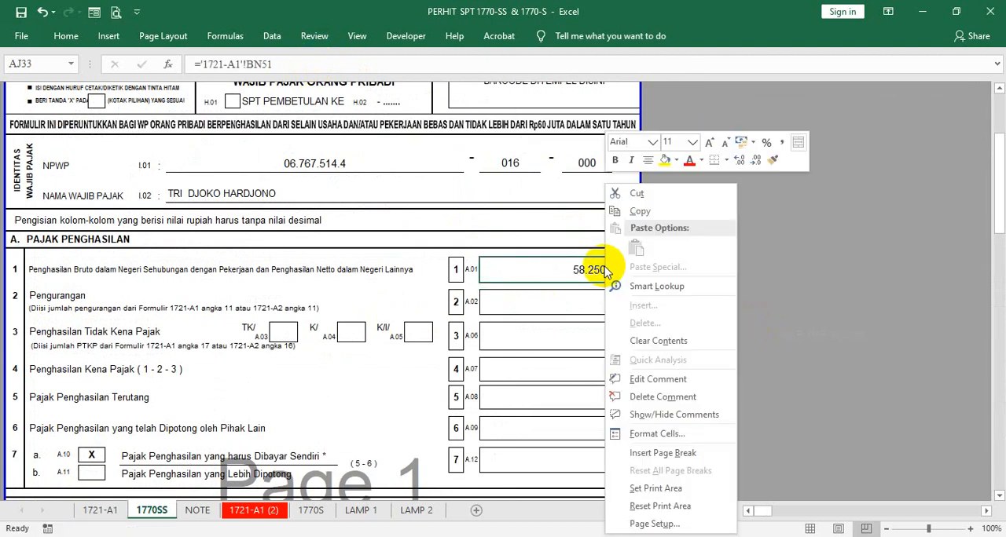
{"action": "left_click", "coordinate": [654, 380]}
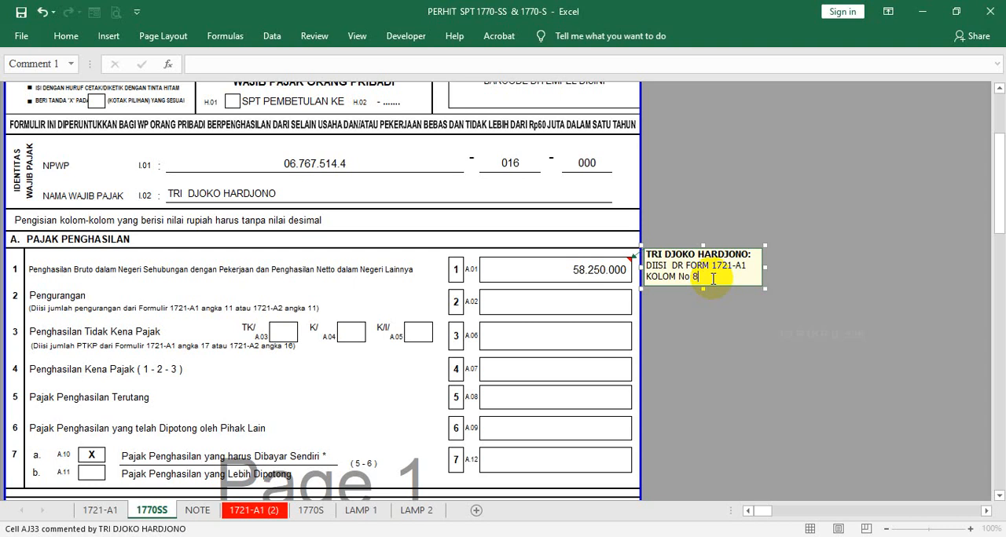
{"action": "key", "text": "Return"}
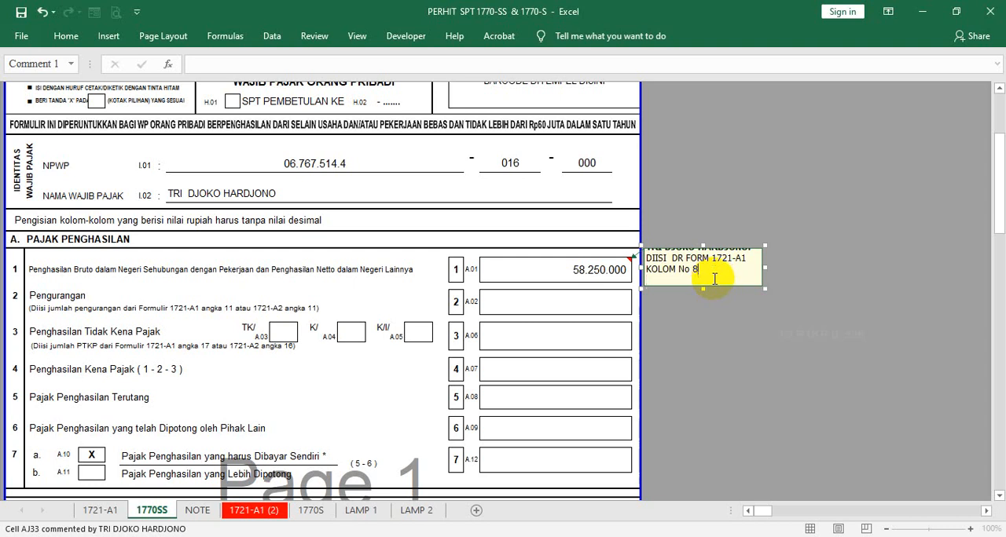
{"action": "scroll", "coordinate": [714, 278], "scroll_direction": "up", "scroll_amount": 3}
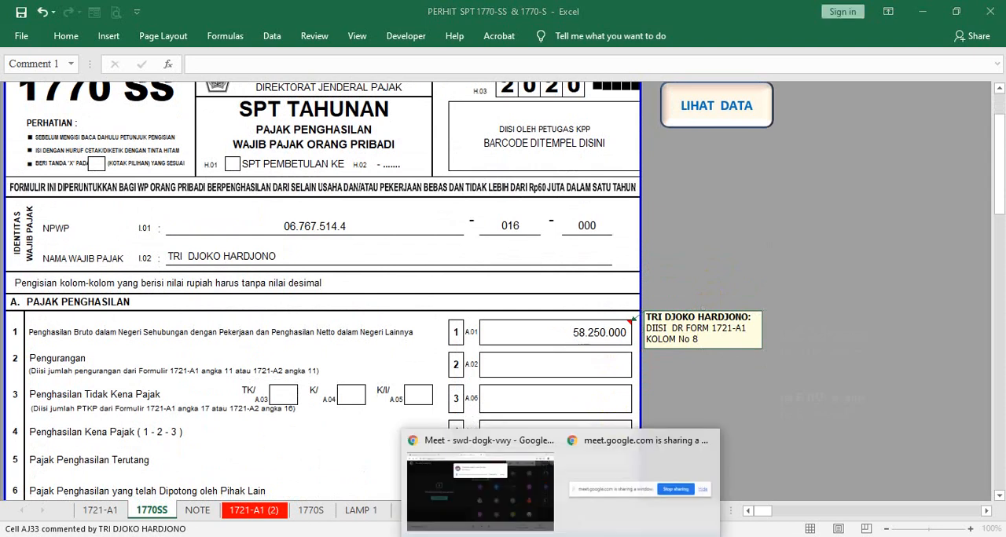
- Switch to the Google Meet call, admit the waiting participant, and return to the Excel workbook
{"action": "left_click", "coordinate": [489, 511]}
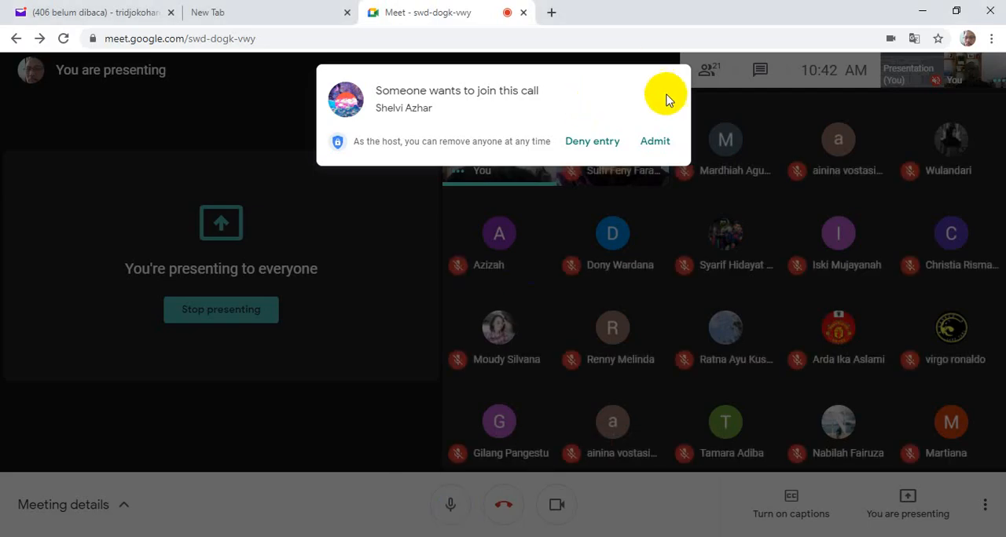
{"action": "left_click", "coordinate": [656, 141]}
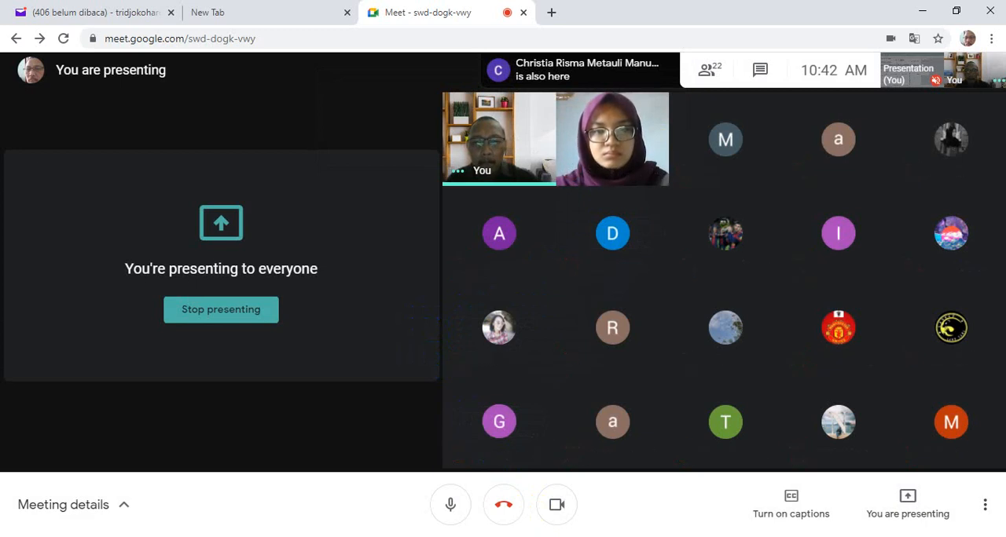
{"action": "left_click", "coordinate": [488, 536]}
{"action": "left_click", "coordinate": [369, 491]}
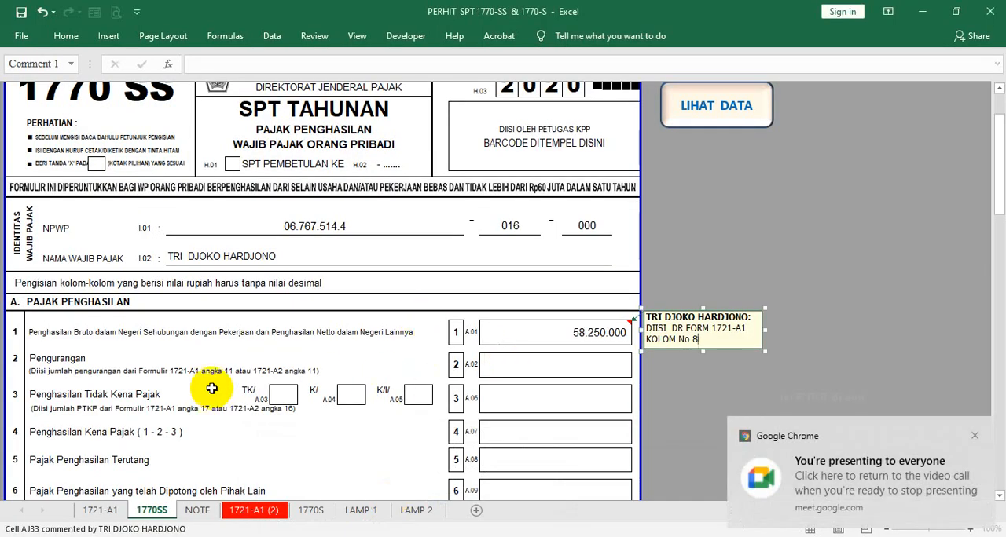
- Link the item 2 Pengurangan amount (A.02) to the total deductions on the 1721-A1 sheet with ='1721-A1'!BN55
{"action": "scroll", "coordinate": [200, 382], "scroll_direction": "down", "scroll_amount": 1}
{"action": "left_click", "coordinate": [30, 296]}
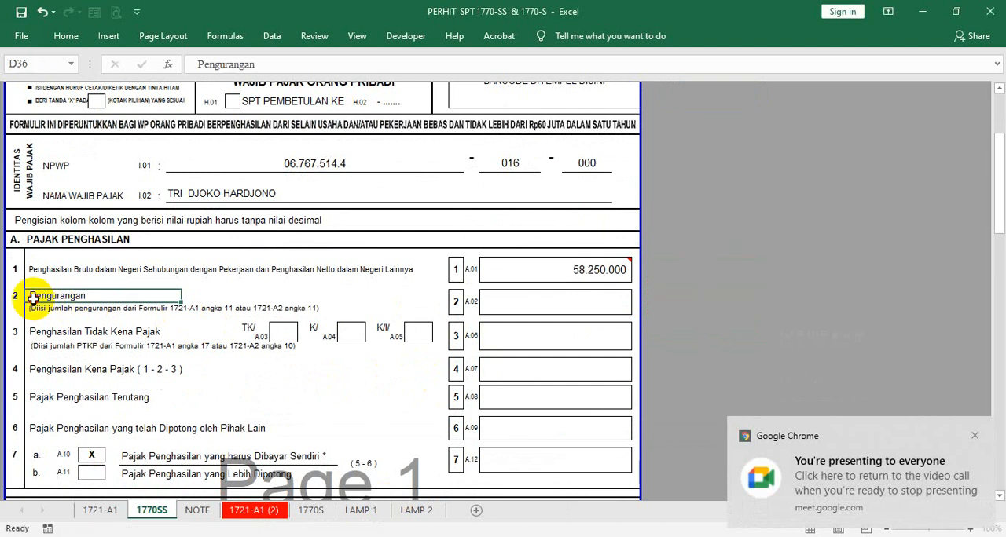
{"action": "left_click", "coordinate": [497, 306]}
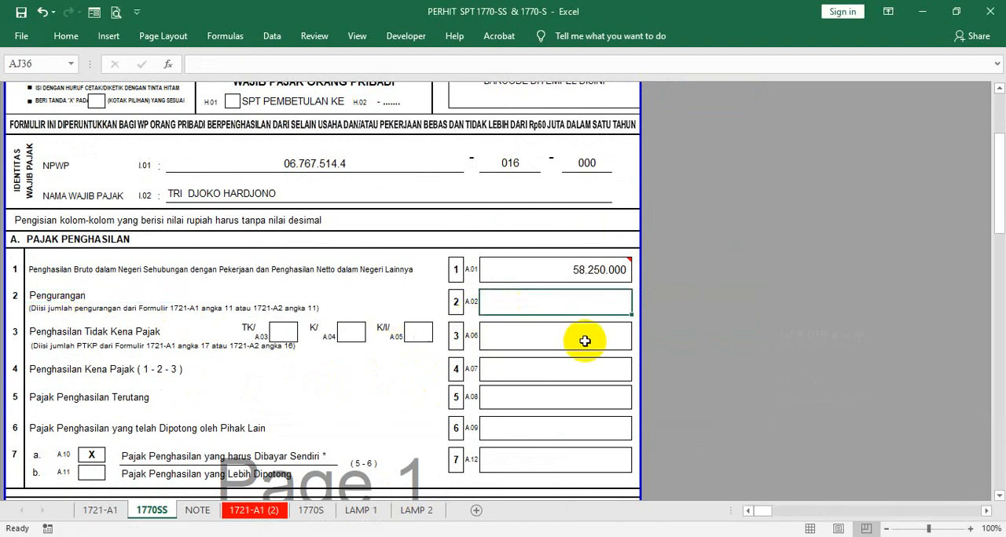
{"action": "type", "text": "="}
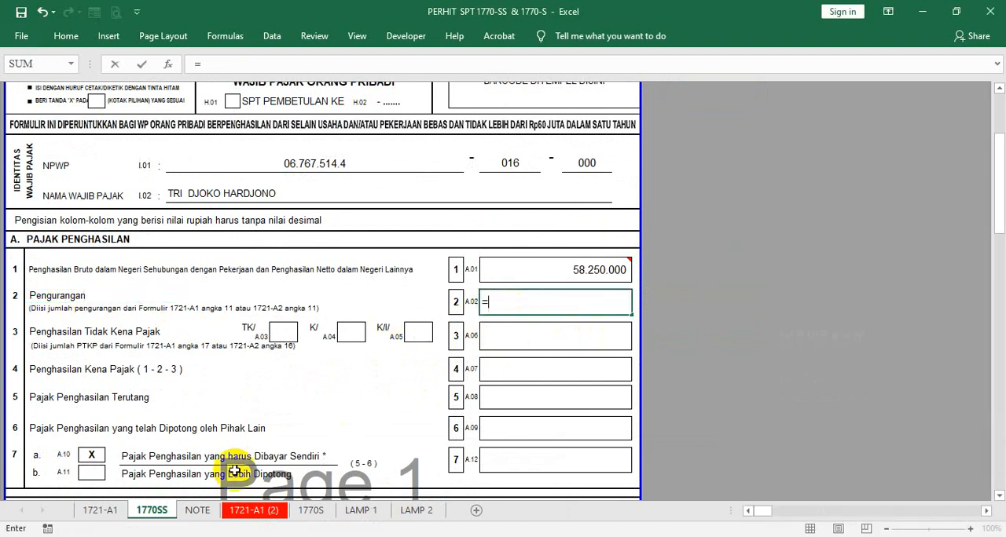
{"action": "left_click", "coordinate": [117, 510]}
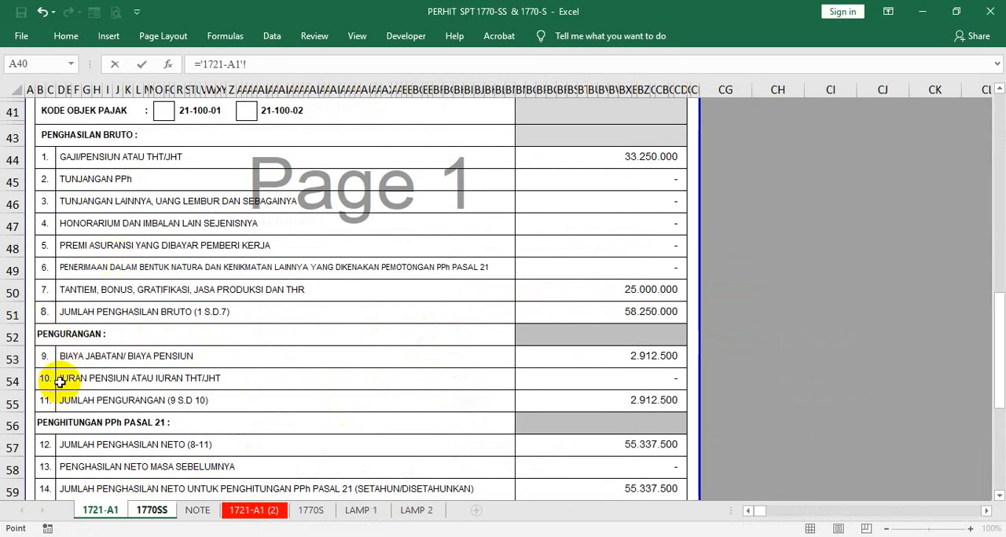
{"action": "scroll", "coordinate": [63, 382], "scroll_direction": "down", "scroll_amount": 1}
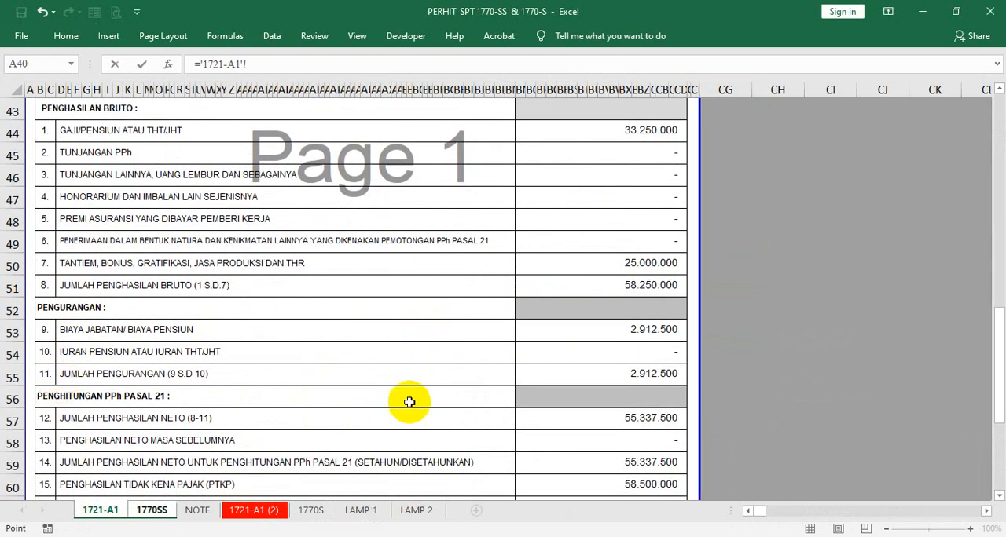
{"action": "left_click", "coordinate": [580, 374]}
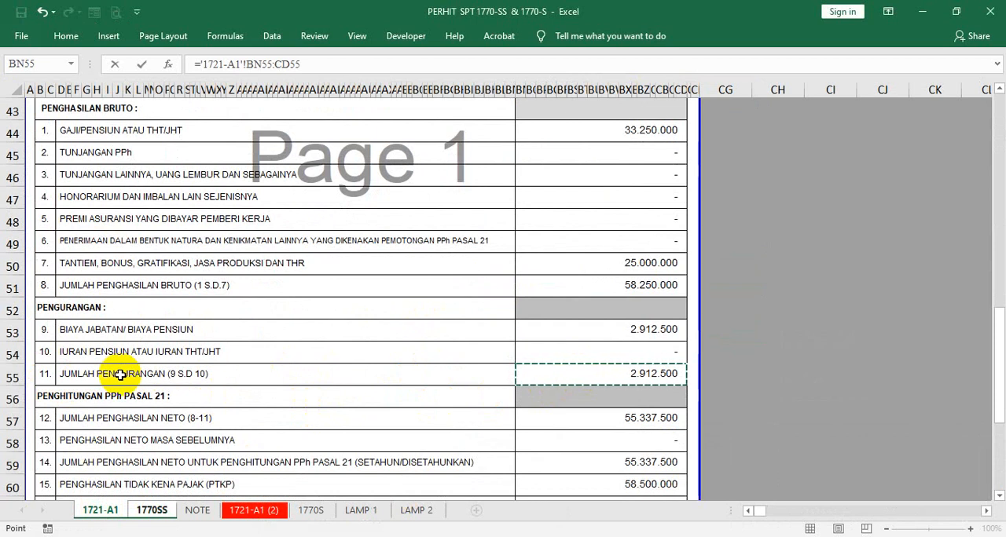
{"action": "left_click", "coordinate": [321, 63]}
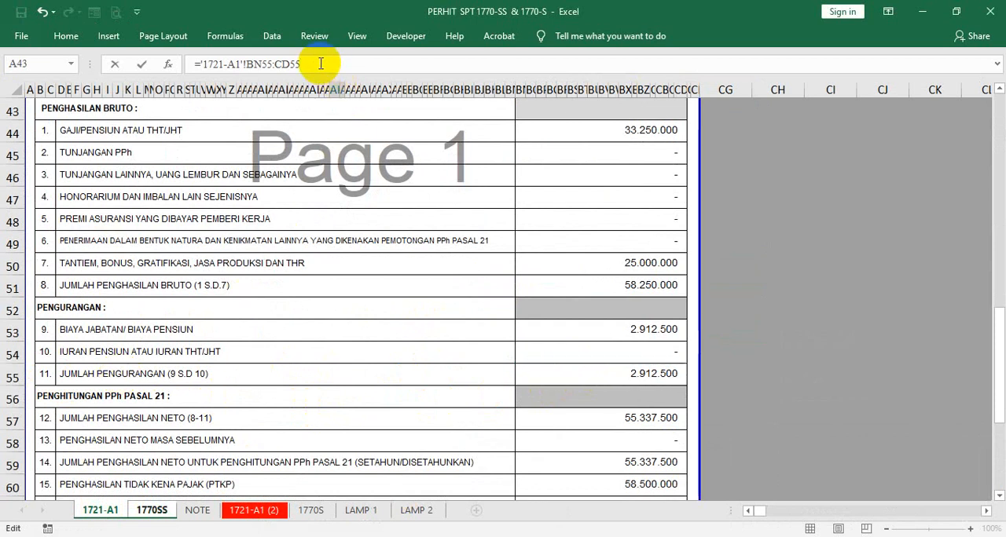
{"action": "key", "text": "BackSpace"}
{"action": "key", "text": "BackSpace"}
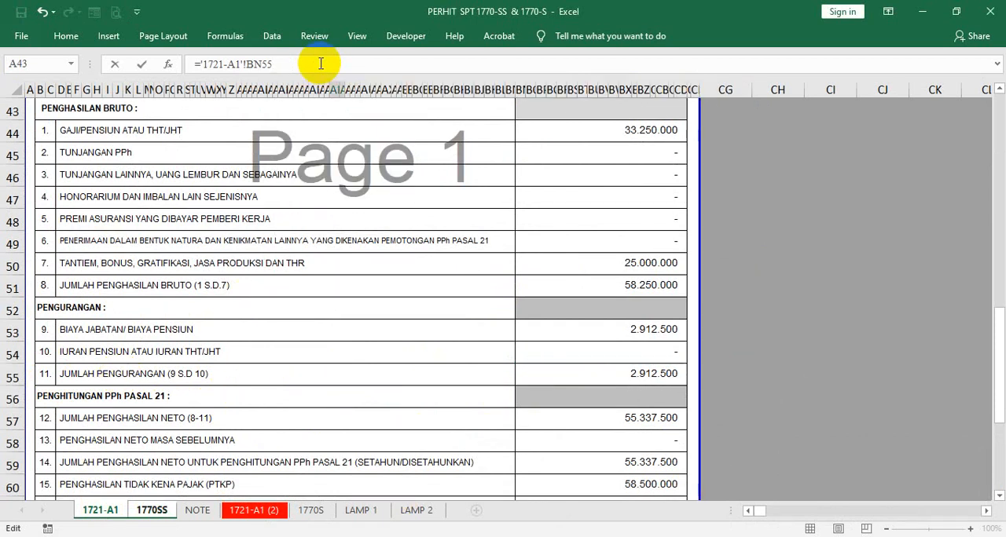
{"action": "key", "text": "Return"}
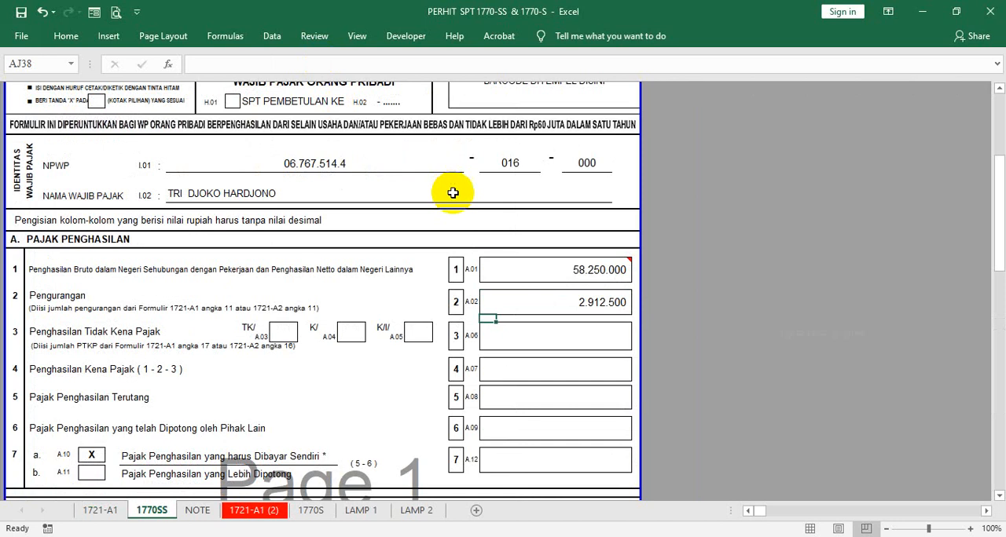
- Add a comment reading "KOLOM 11 FORM 1721-A1" to the item 2 amount, with its box made wider and shorter
{"action": "left_click", "coordinate": [588, 276]}
{"action": "right_click", "coordinate": [586, 276]}
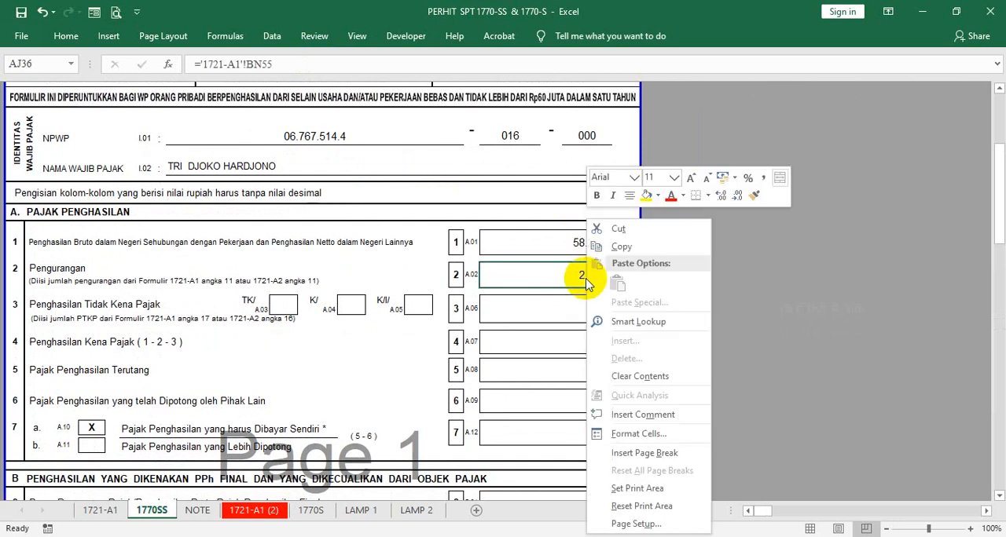
{"action": "left_click", "coordinate": [629, 416]}
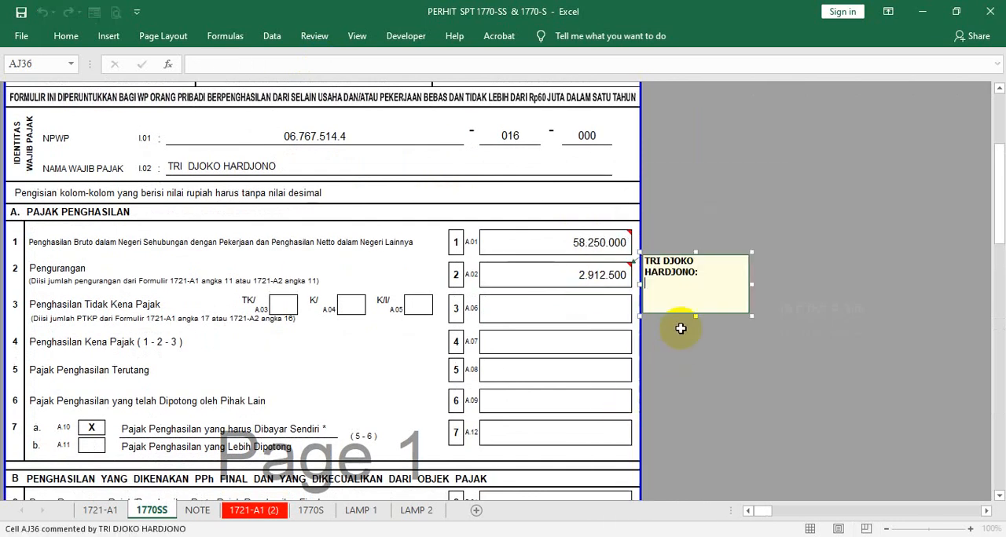
{"action": "left_click", "coordinate": [751, 315]}
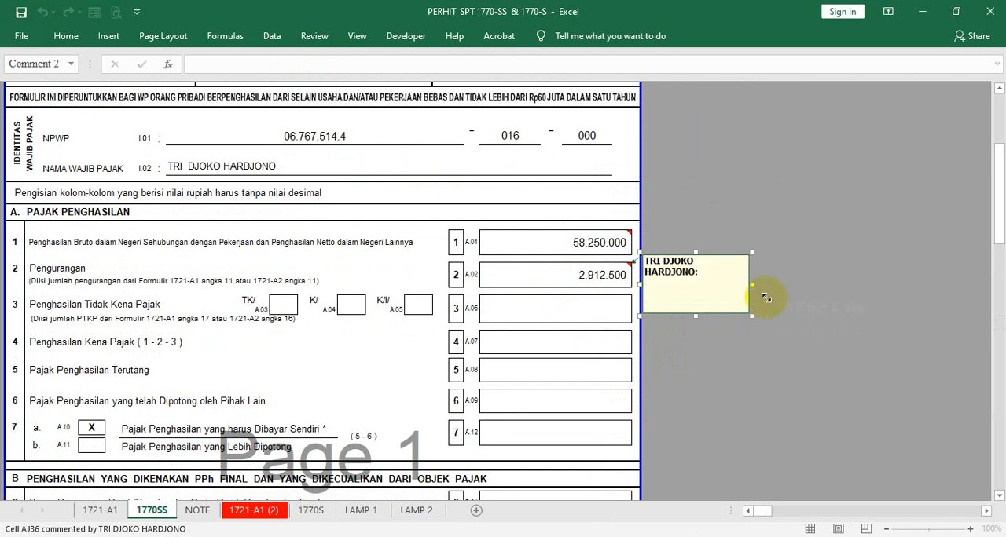
{"action": "left_click_drag", "start_coordinate": [766, 298], "coordinate": [767, 298]}
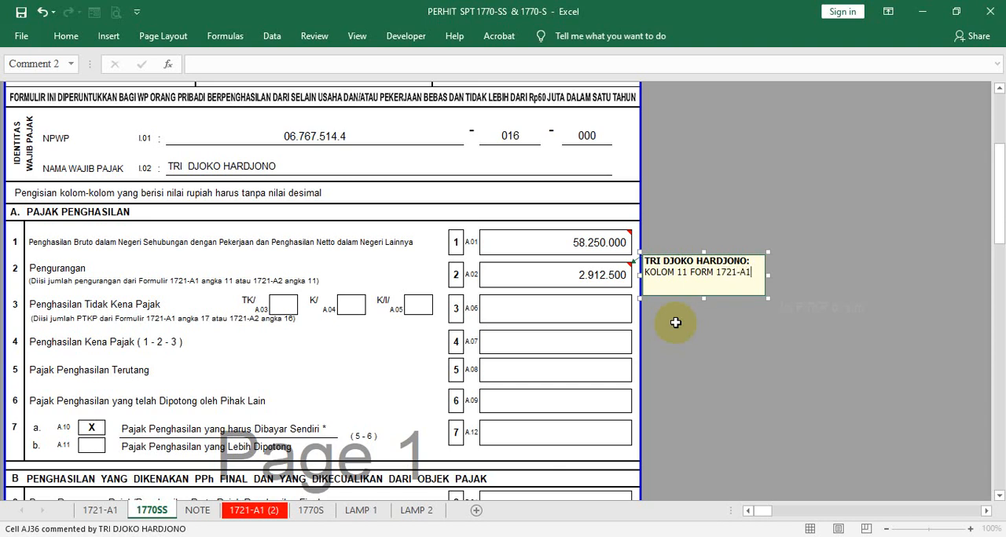
{"action": "left_click", "coordinate": [676, 322]}
{"action": "left_click", "coordinate": [576, 307]}
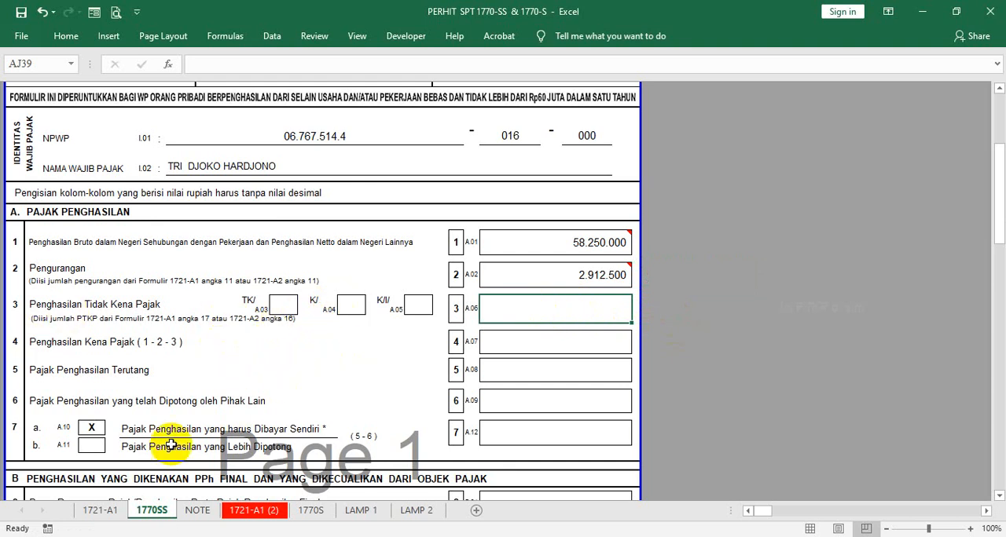
- Review the family status and the PTKP amount (item 15) on the 1721-A1 sheet, ending back on the 1770SS sheet
{"action": "left_click", "coordinate": [85, 509]}
{"action": "scroll", "coordinate": [275, 342], "scroll_direction": "up", "scroll_amount": 5}
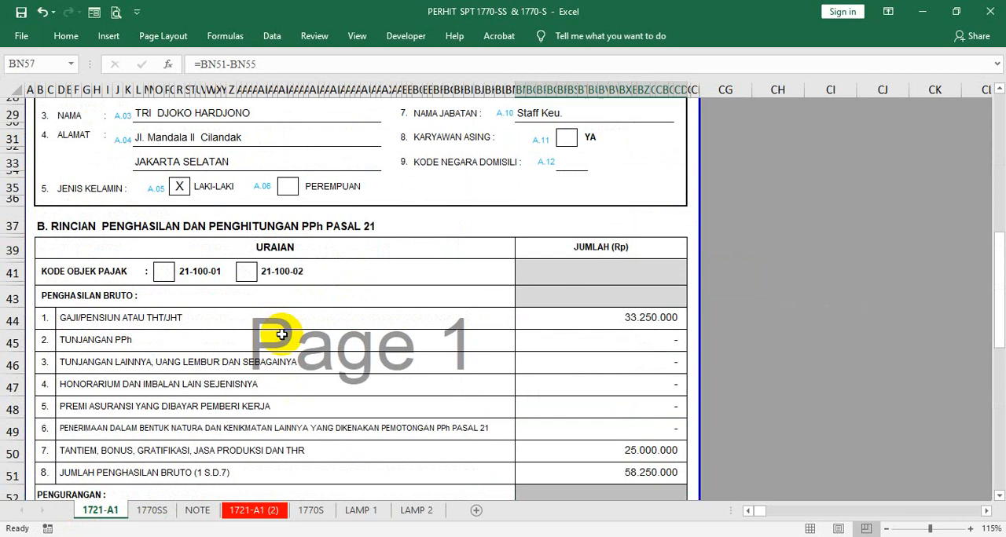
{"action": "scroll", "coordinate": [236, 196], "scroll_direction": "up", "scroll_amount": 1}
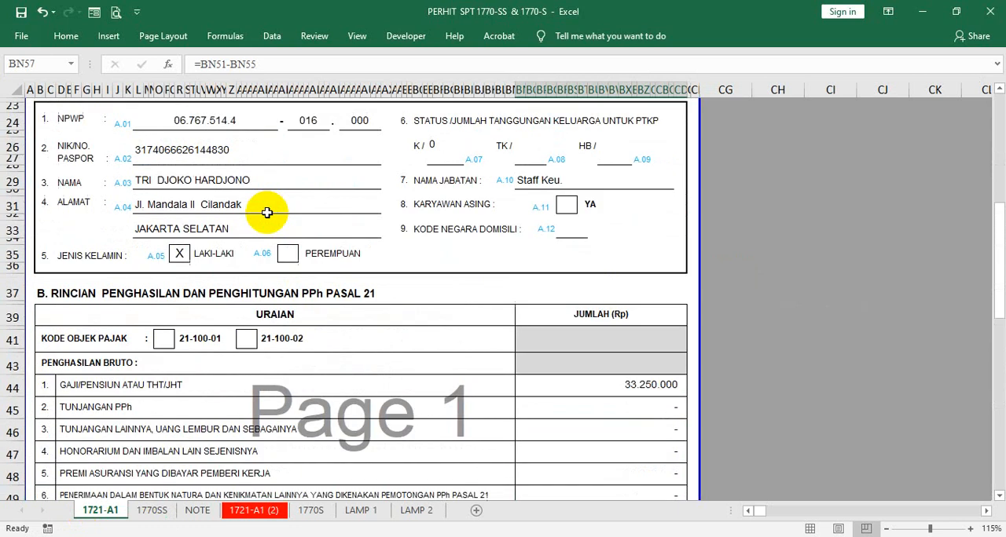
{"action": "scroll", "coordinate": [455, 253], "scroll_direction": "down", "scroll_amount": 9}
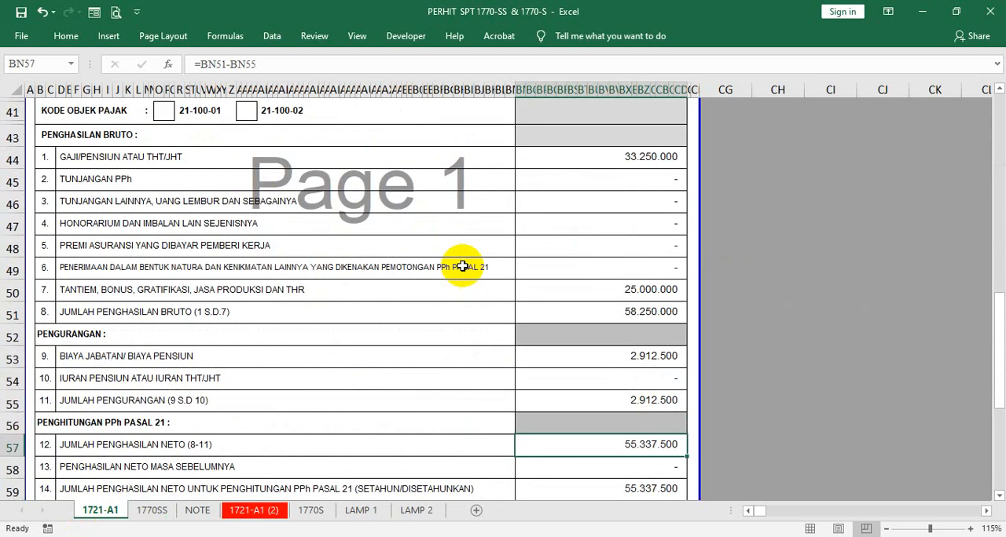
{"action": "left_click", "coordinate": [627, 350]}
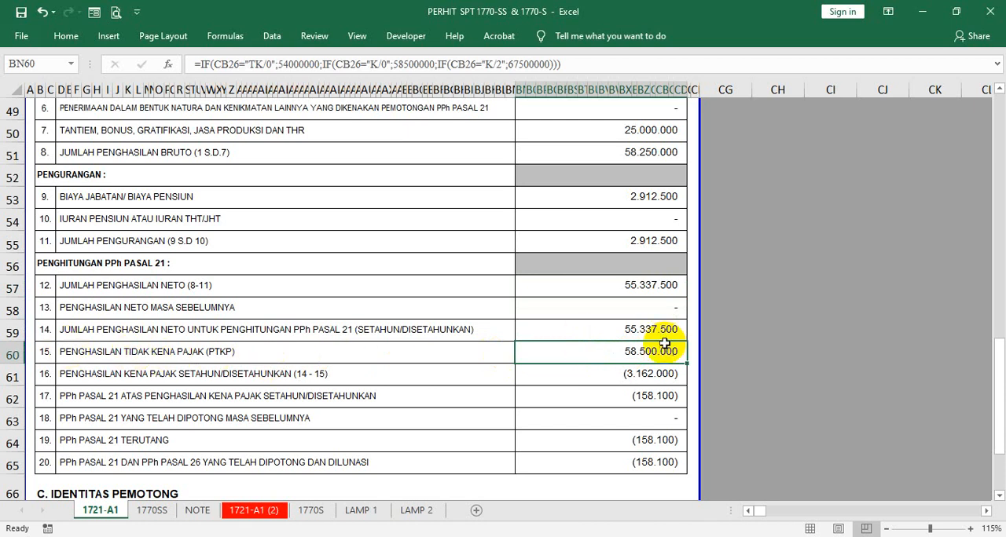
{"action": "left_click", "coordinate": [163, 522]}
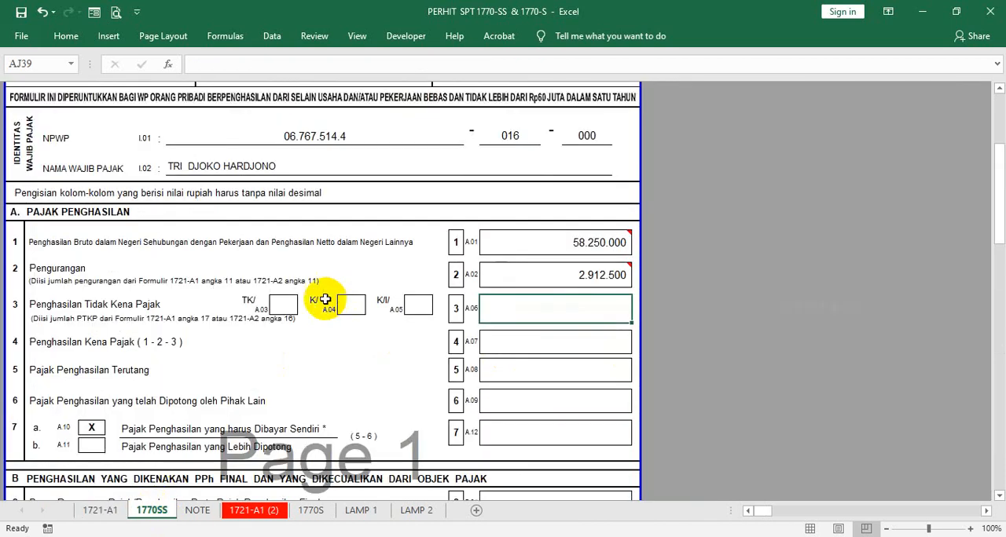
- Try to clear the K/ box (A.04) in item 3 Penghasilan Tidak Kena Pajak and edit its formula
{"action": "left_click", "coordinate": [343, 308]}
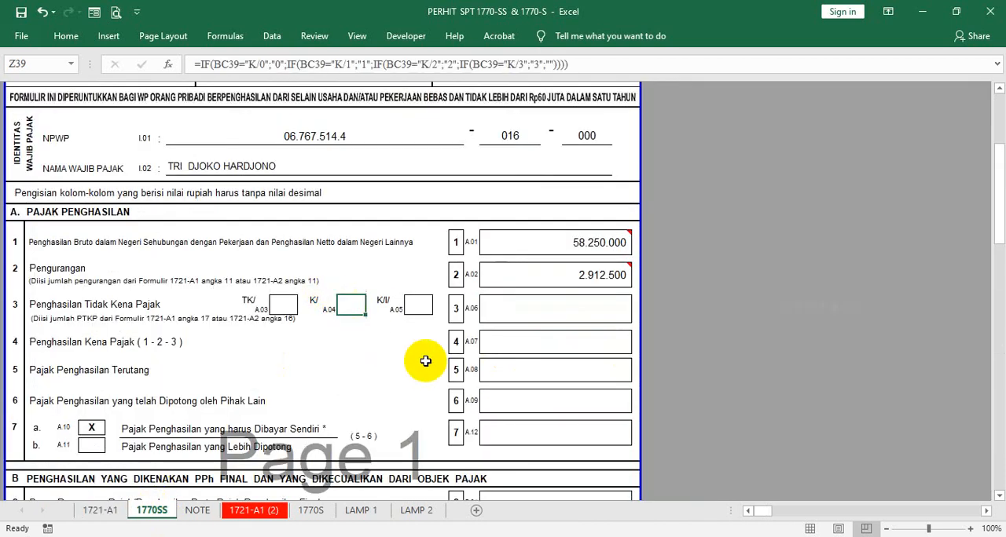
{"action": "key", "text": "Delete"}
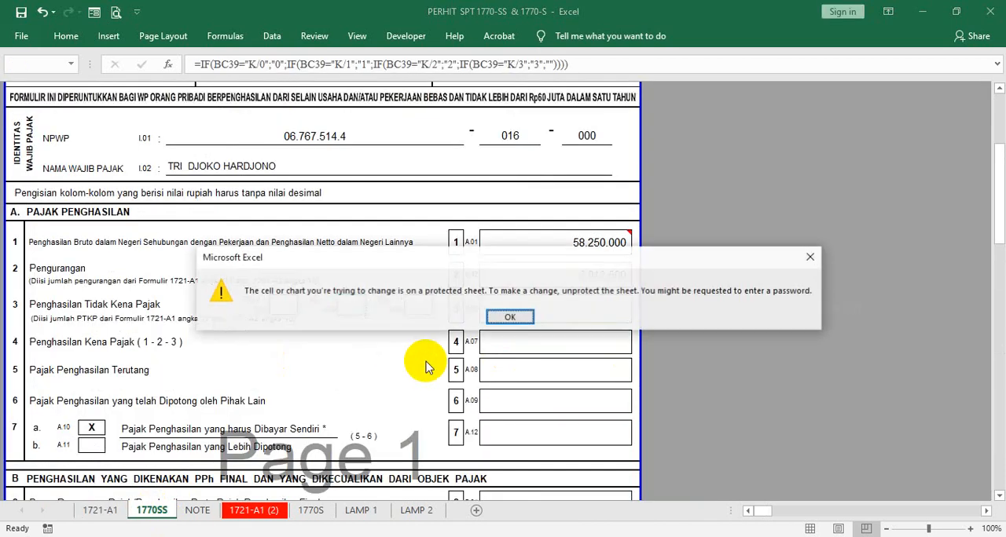
{"action": "left_click", "coordinate": [511, 319]}
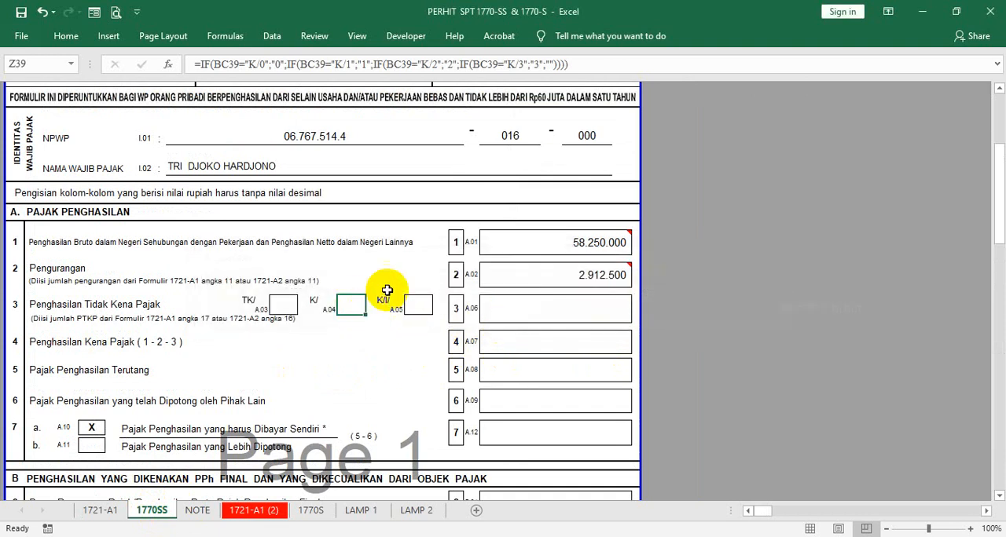
{"action": "left_click", "coordinate": [481, 68]}
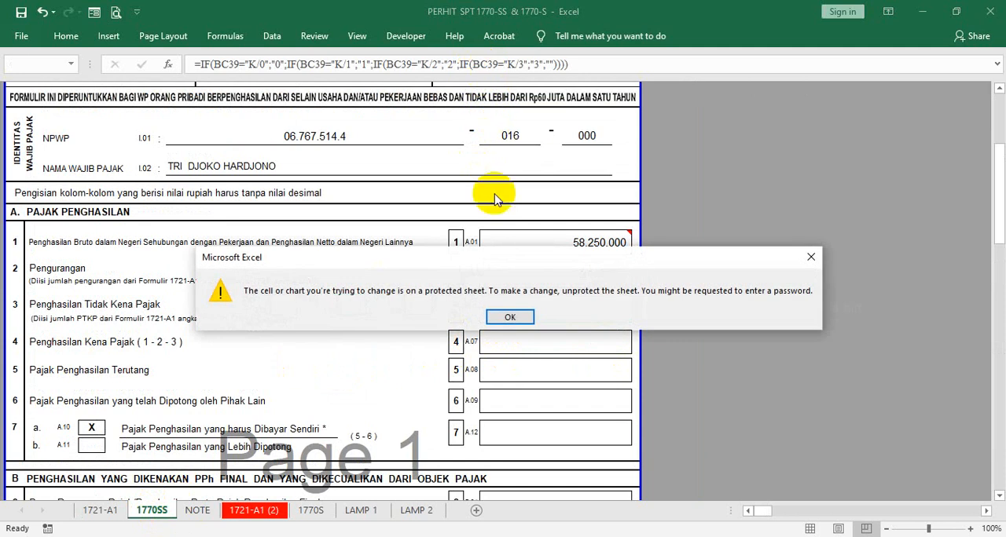
{"action": "left_click", "coordinate": [504, 317]}
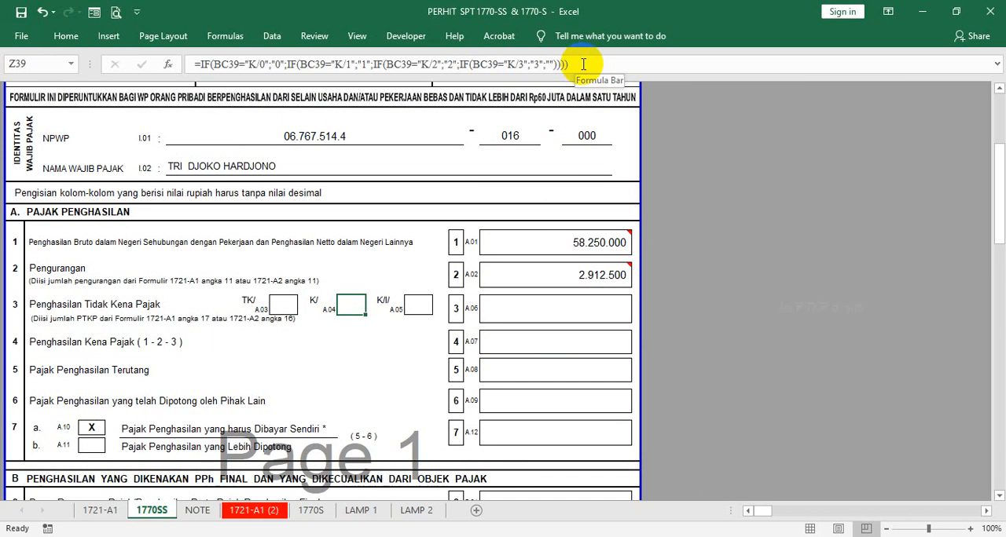
{"action": "left_click", "coordinate": [583, 65]}
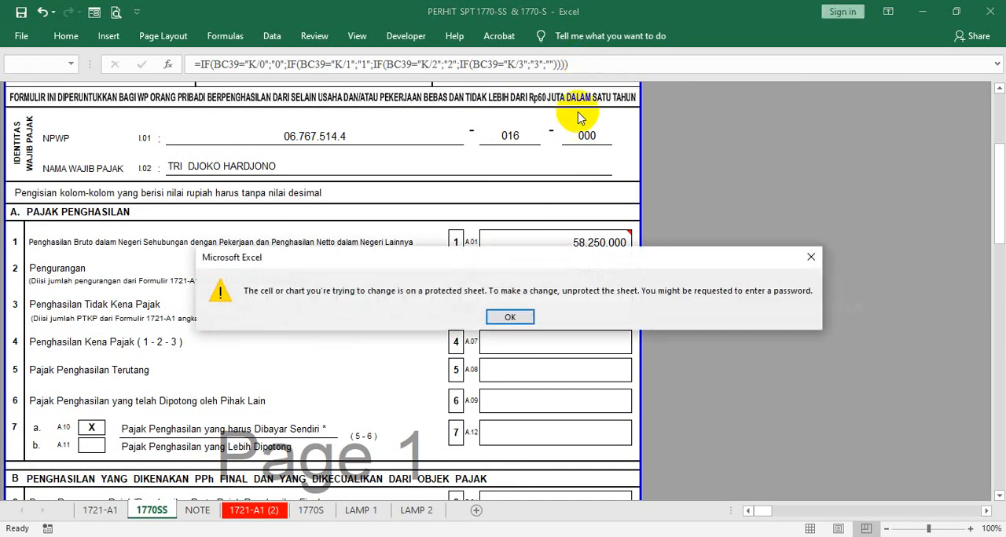
{"action": "left_click", "coordinate": [512, 316]}
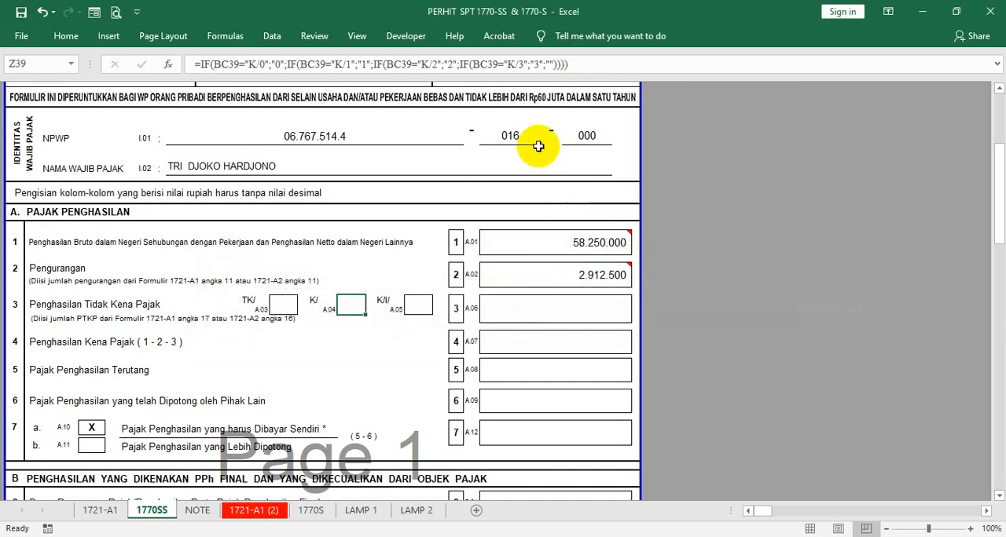
- Display the row and column headings on the 1770SS sheet and select BC39, the cell the K/ box formula refers to
{"action": "left_click", "coordinate": [355, 37]}
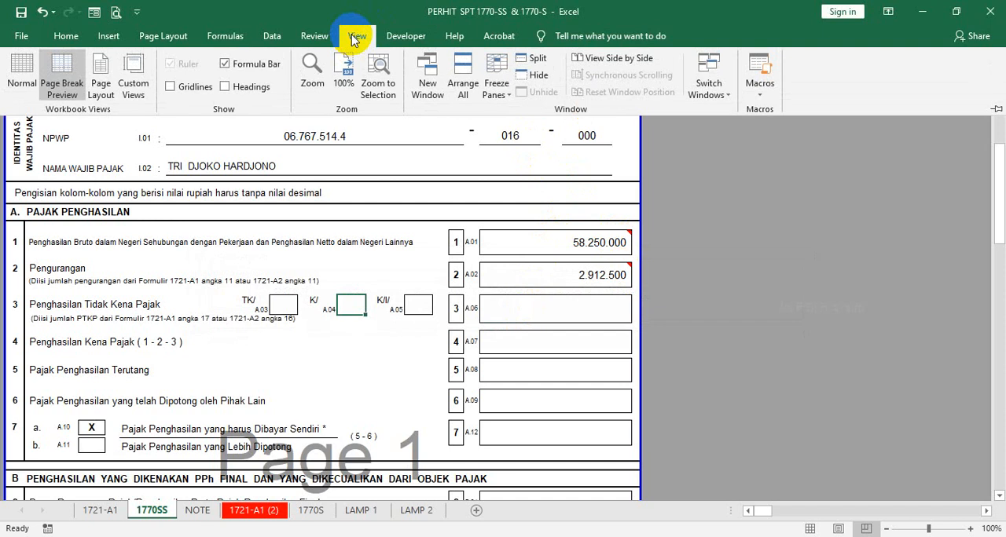
{"action": "left_click", "coordinate": [237, 88]}
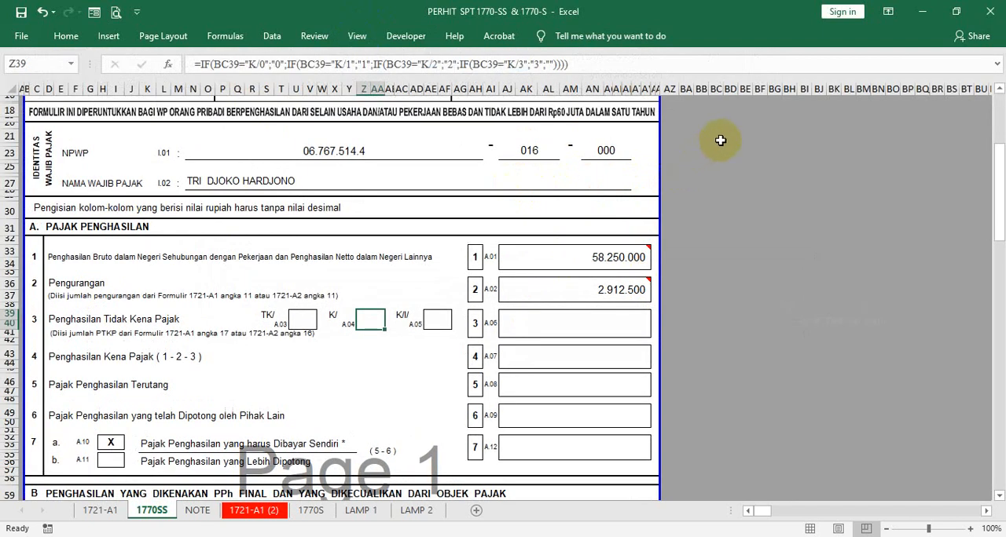
{"action": "left_click", "coordinate": [716, 89]}
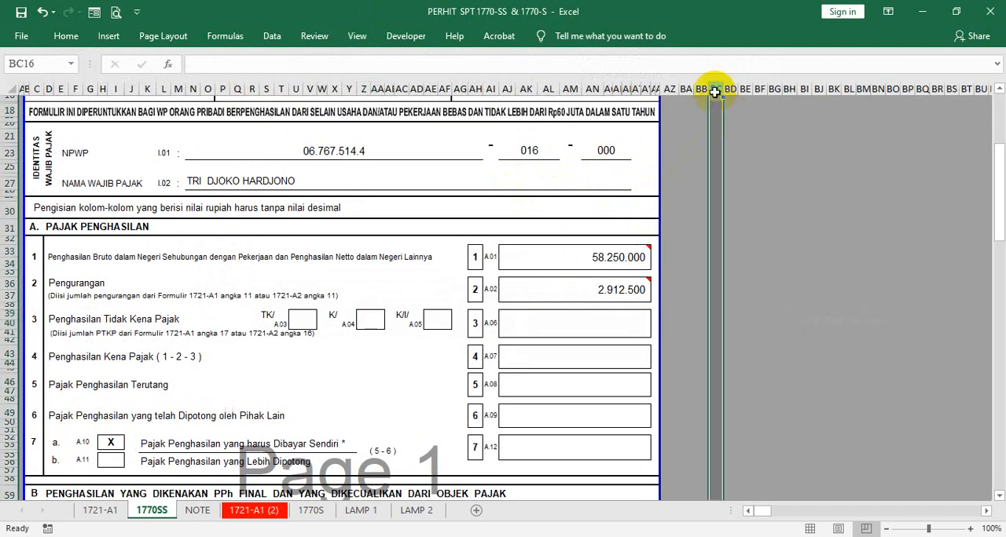
{"action": "left_click", "coordinate": [718, 275]}
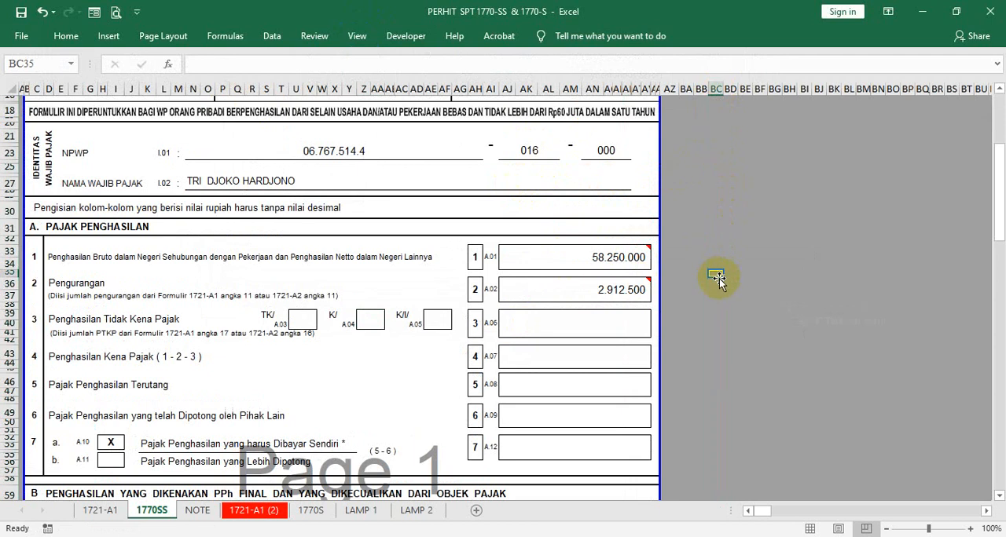
{"action": "key", "text": "Right"}
{"action": "key", "text": "Right"}
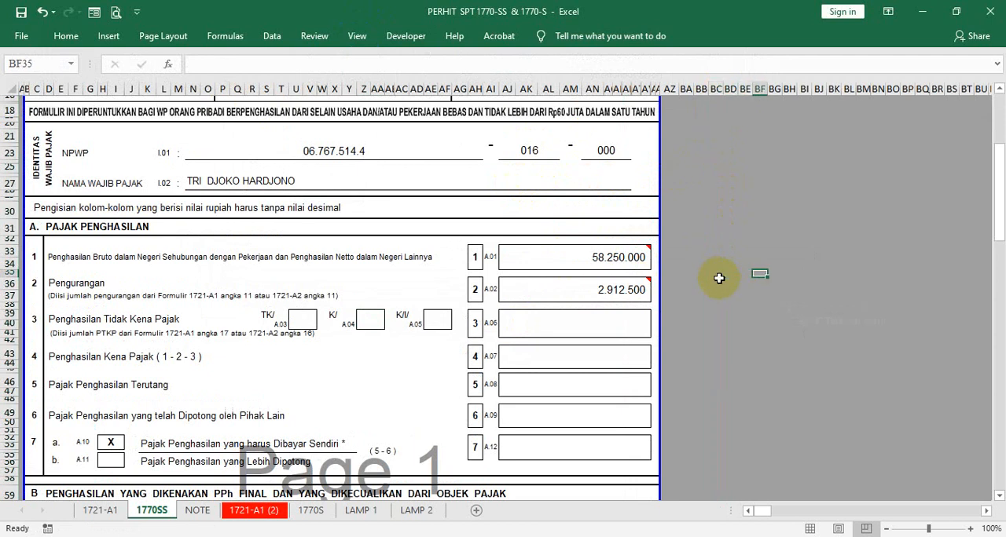
{"action": "key", "text": "Down"}
{"action": "key", "text": "Down"}
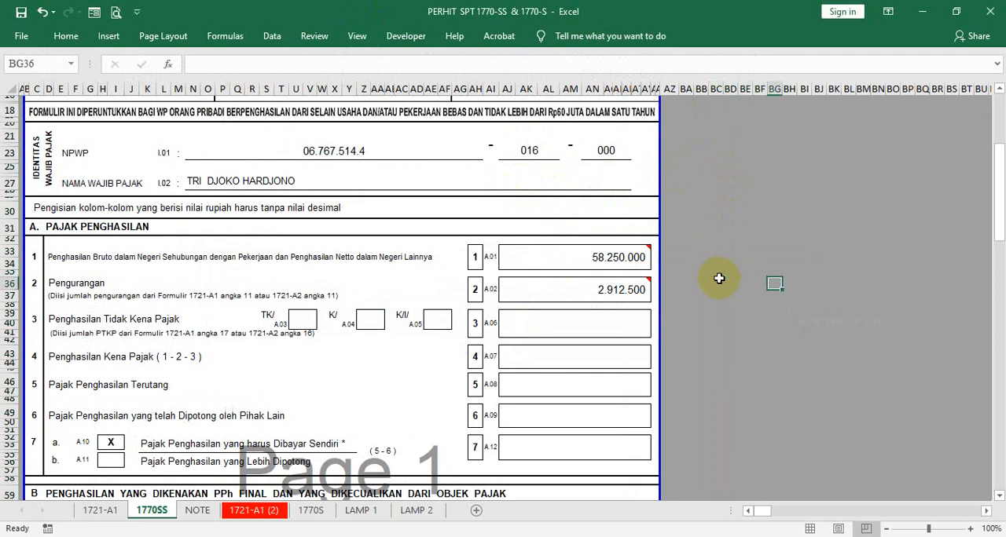
{"action": "key", "text": "Left"}
{"action": "key", "text": "Left"}
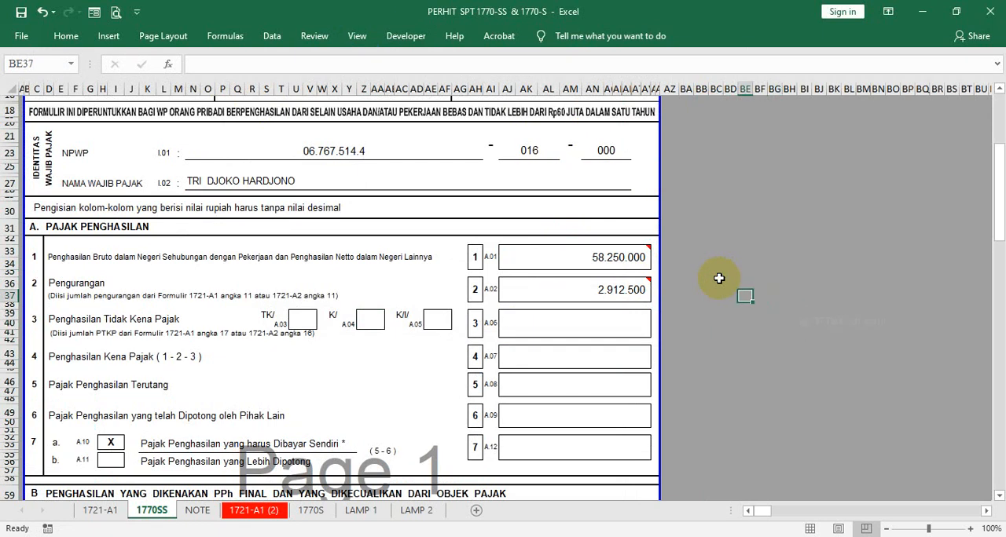
{"action": "key", "text": "Left"}
{"action": "key", "text": "Left"}
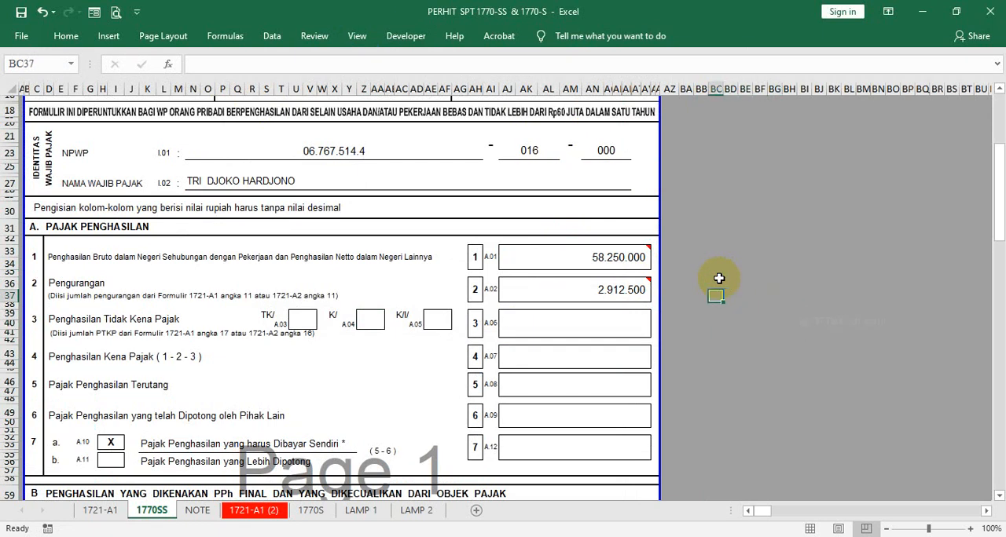
{"action": "key", "text": "Right"}
{"action": "key", "text": "Right"}
{"action": "key", "text": "Right"}
{"action": "key", "text": "Right"}
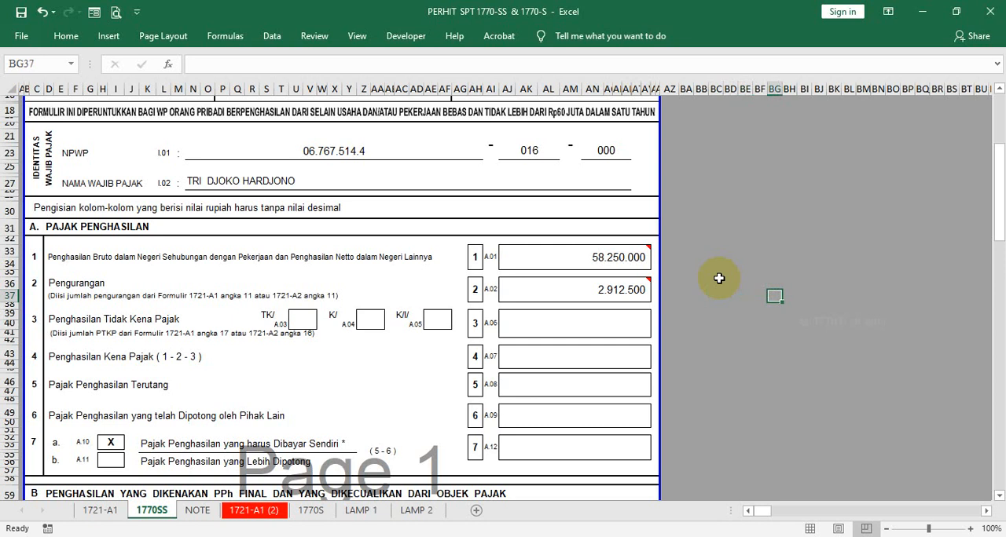
{"action": "key", "text": "Right"}
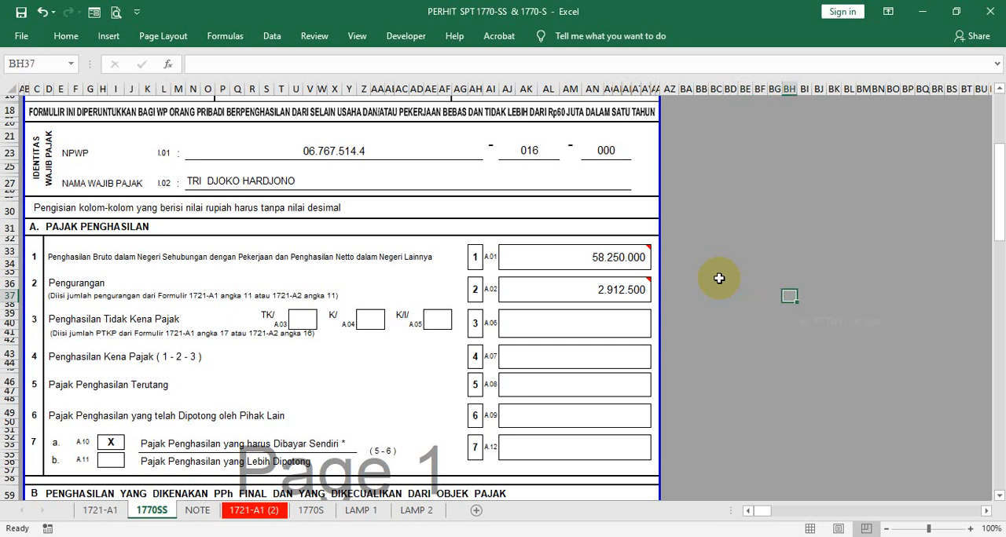
{"action": "key", "text": "Left"}
{"action": "key", "text": "Left"}
{"action": "key", "text": "Left"}
{"action": "key", "text": "Left"}
{"action": "key", "text": "Left"}
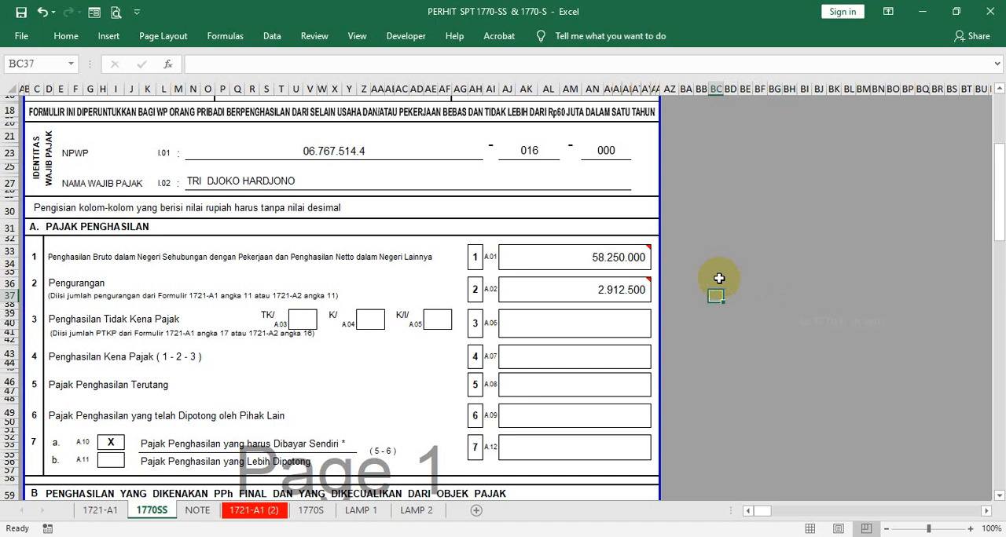
{"action": "key", "text": "Down"}
{"action": "key", "text": "Down"}
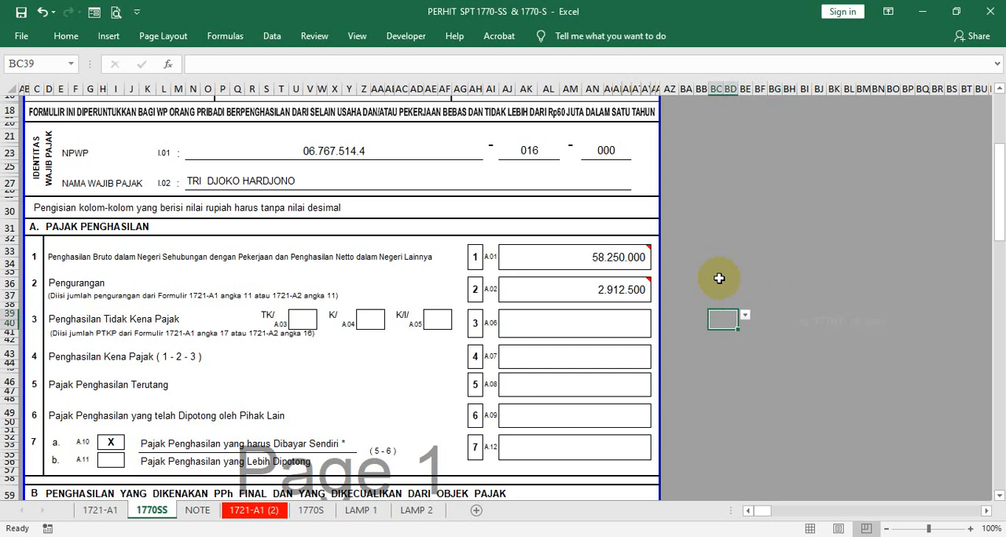
- Make the font of cell BC39 red and choose K/0 from its list as the family status for item 3
{"action": "right_click", "coordinate": [741, 325]}
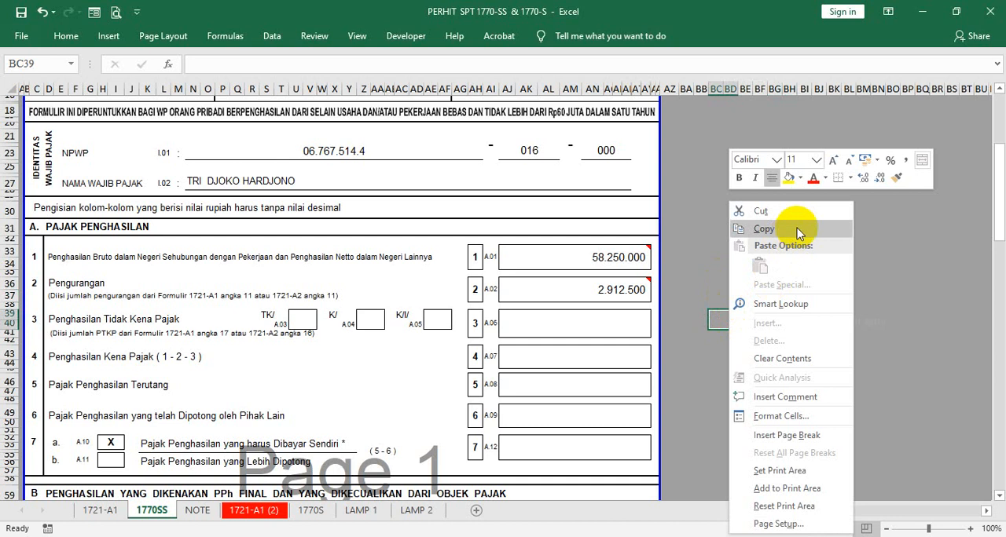
{"action": "left_click", "coordinate": [811, 181]}
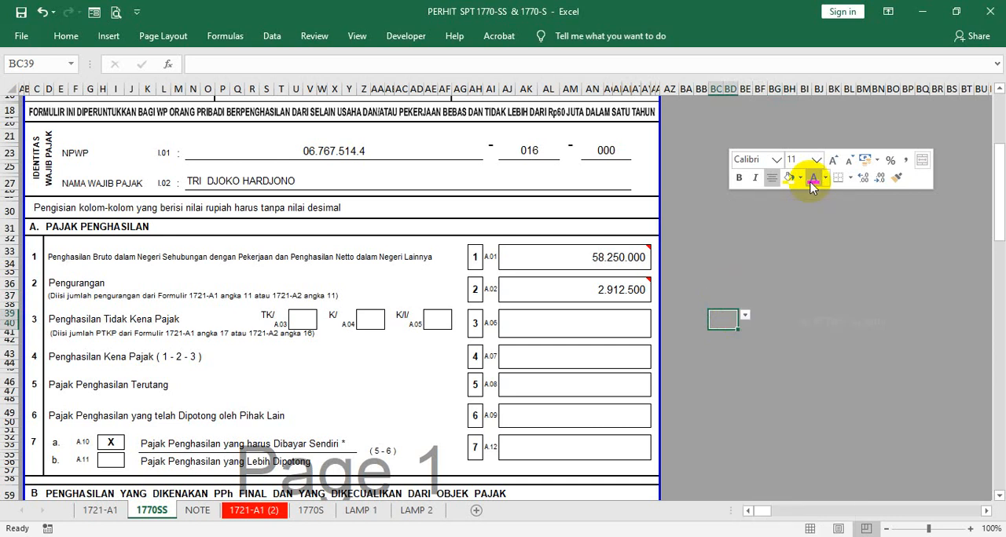
{"action": "left_click", "coordinate": [744, 317]}
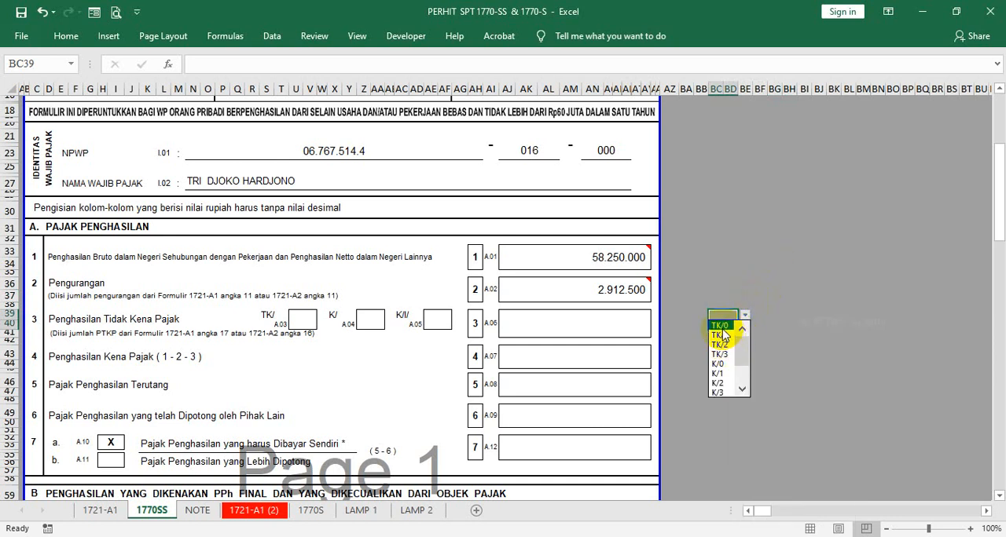
{"action": "left_click", "coordinate": [717, 365]}
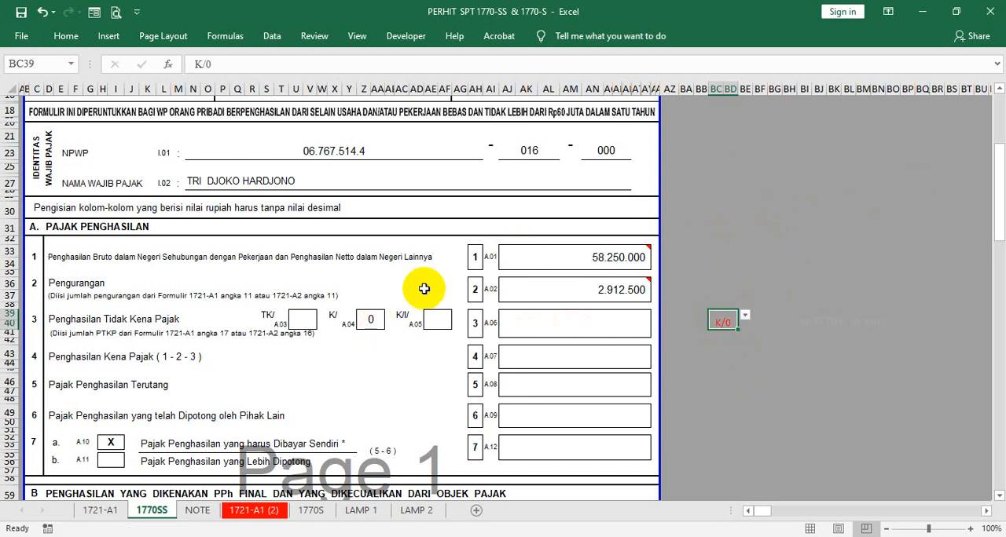
{"action": "left_click", "coordinate": [302, 318]}
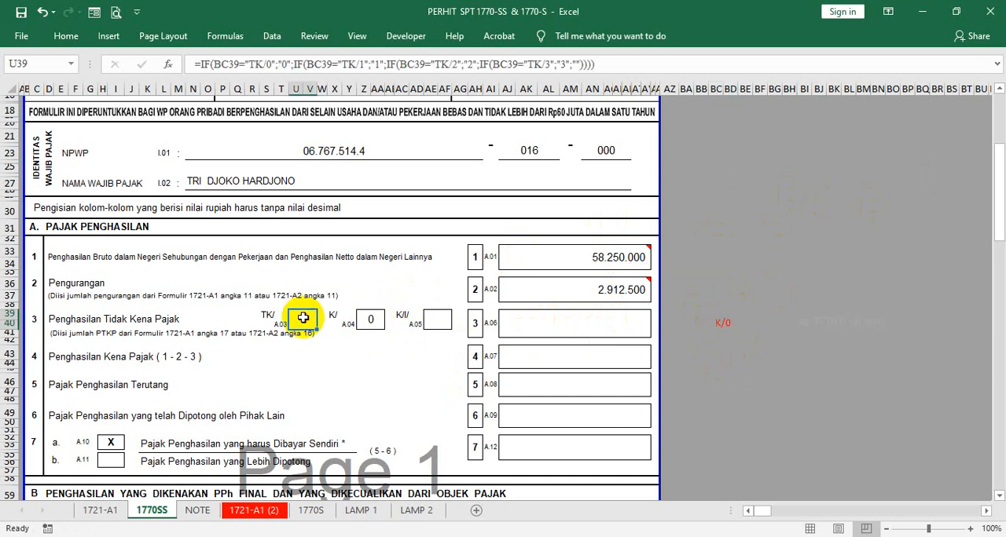
- Set the font size of the K/0 entry in cell BC39 to 14
{"action": "left_click", "coordinate": [706, 324]}
{"action": "left_click", "coordinate": [718, 321]}
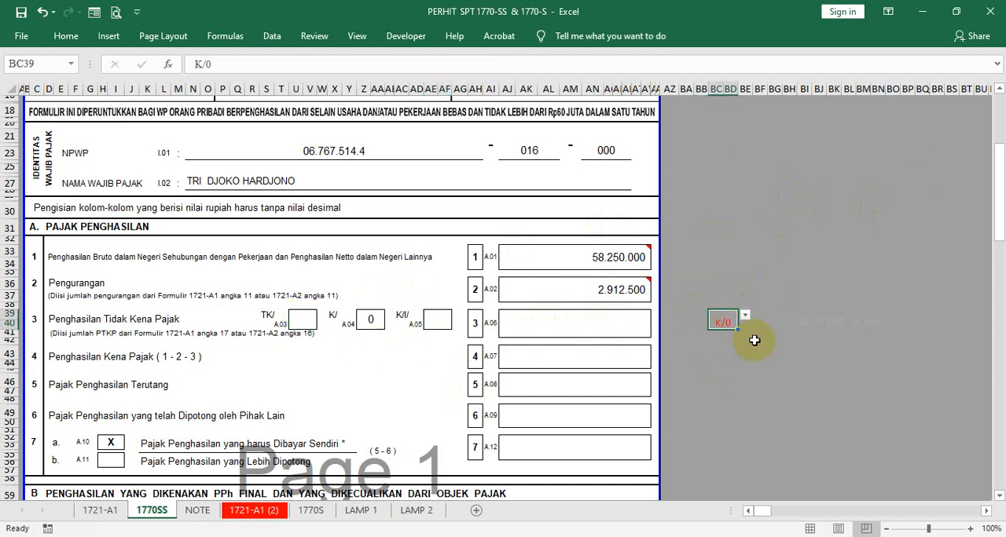
{"action": "right_click", "coordinate": [727, 324]}
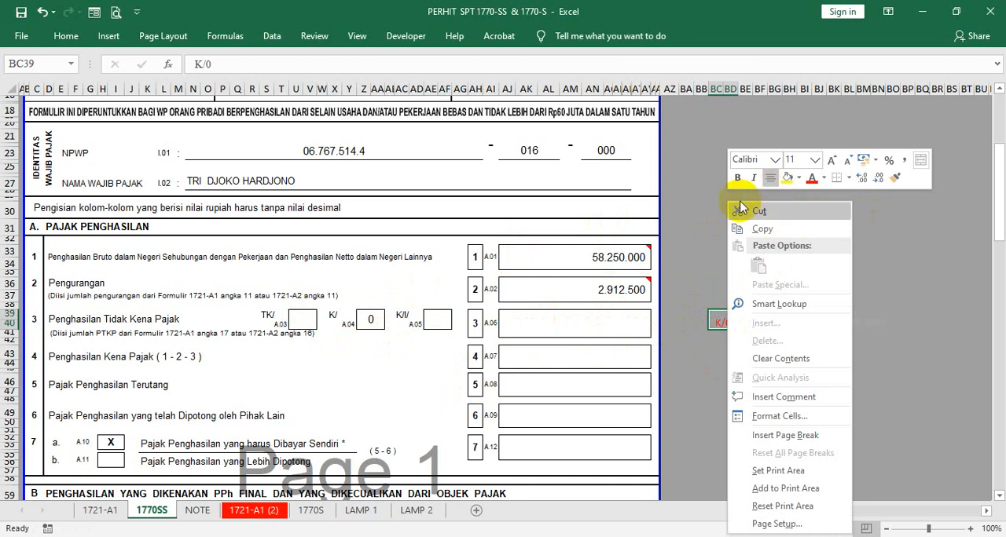
{"action": "left_click", "coordinate": [66, 35]}
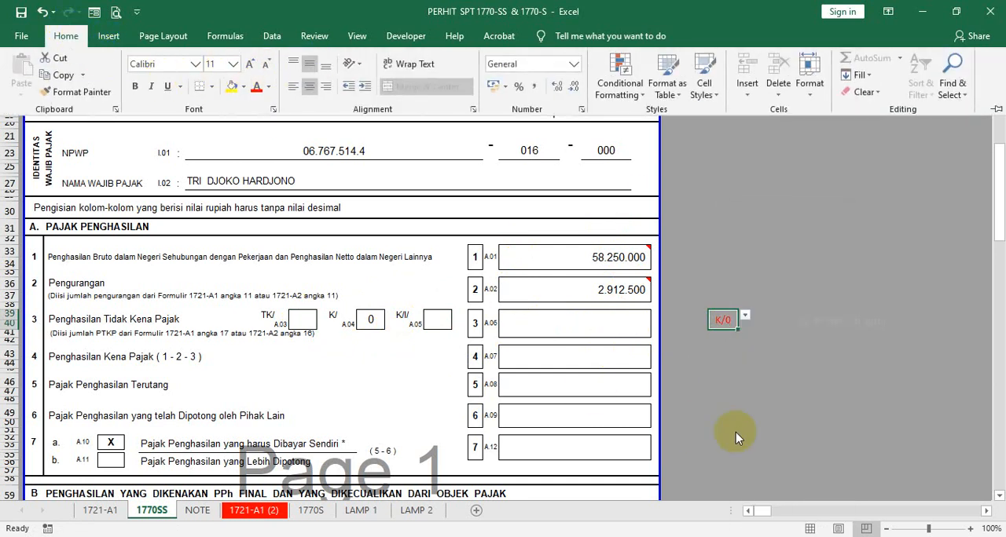
{"action": "left_click", "coordinate": [745, 393]}
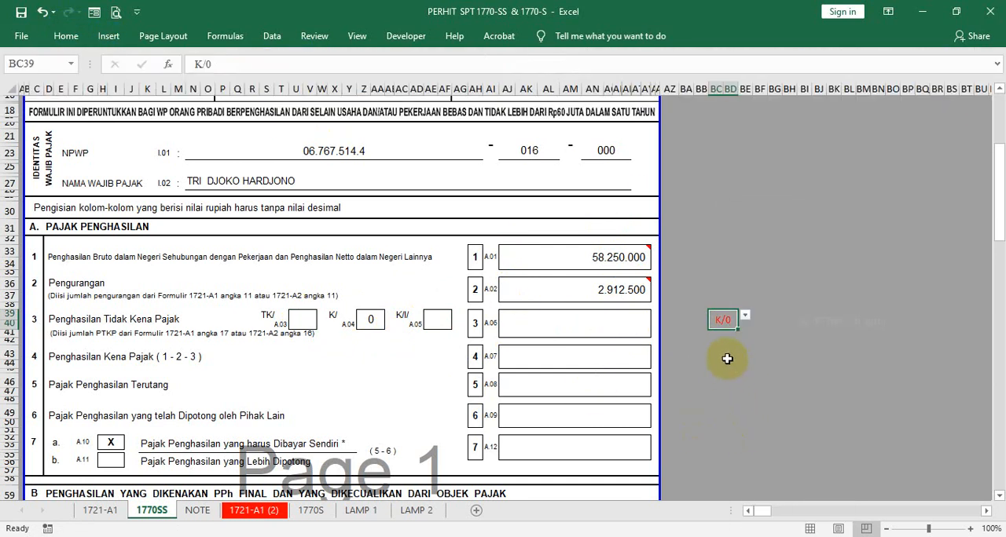
{"action": "right_click", "coordinate": [717, 320]}
{"action": "left_click", "coordinate": [807, 160]}
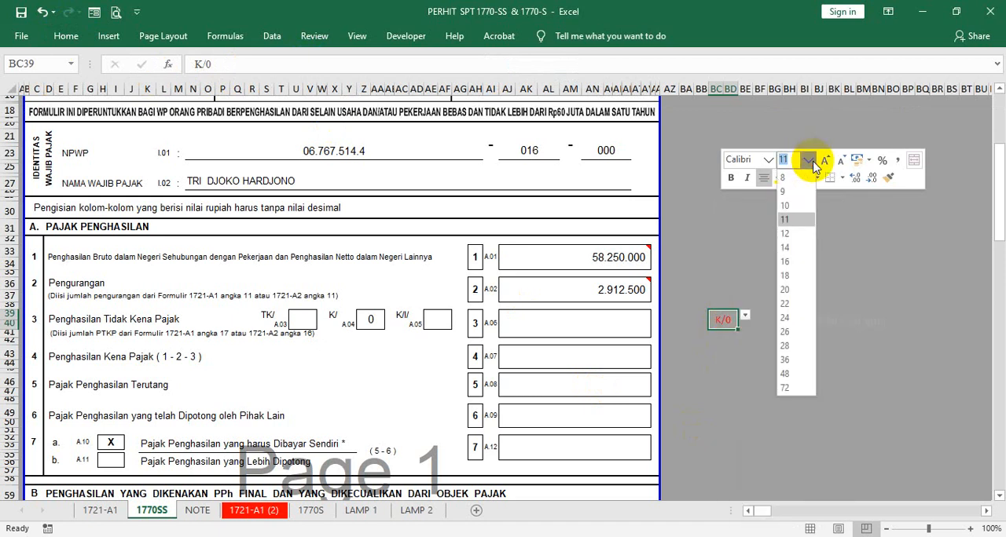
{"action": "left_click", "coordinate": [796, 248]}
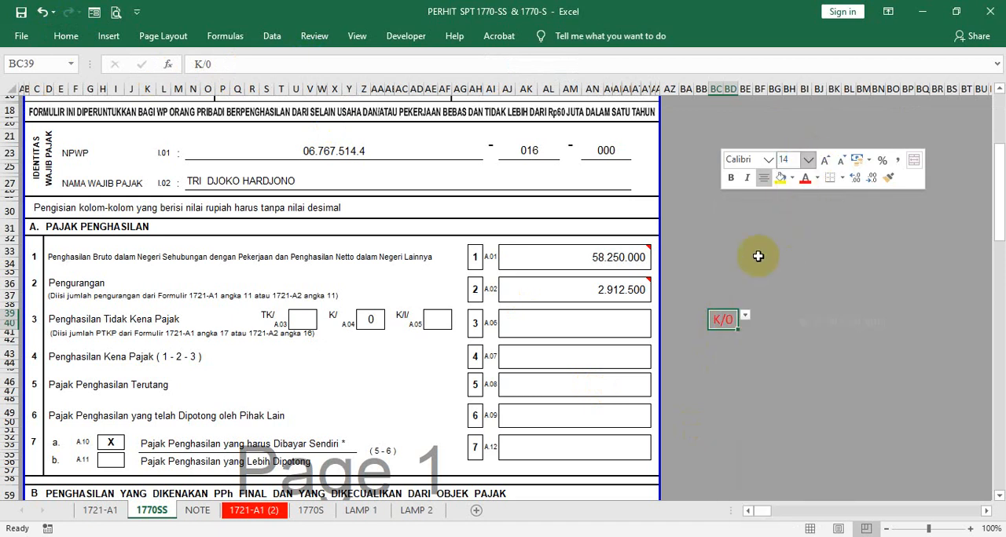
- Change the family status in cell BC39 to K/1 from its list
{"action": "left_click", "coordinate": [758, 252]}
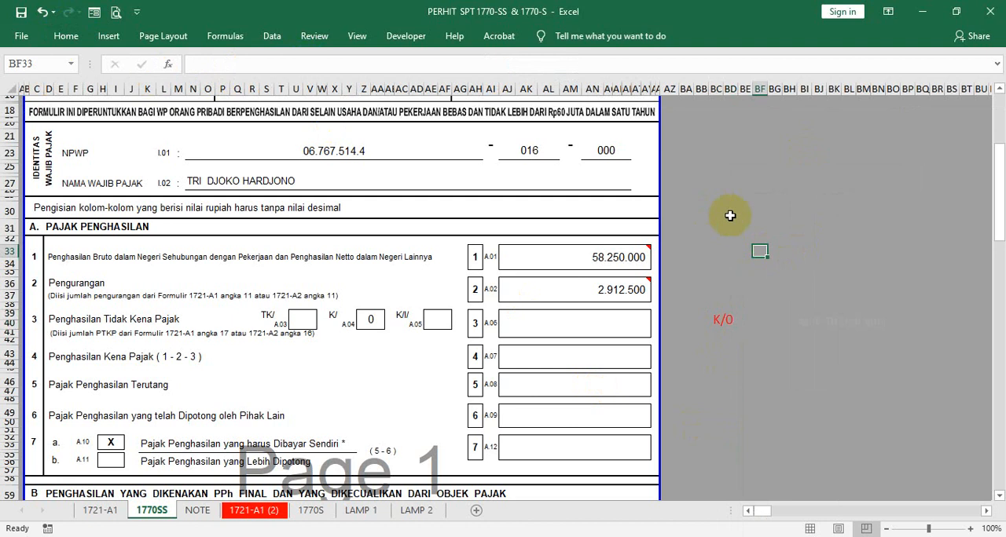
{"action": "left_click", "coordinate": [727, 307]}
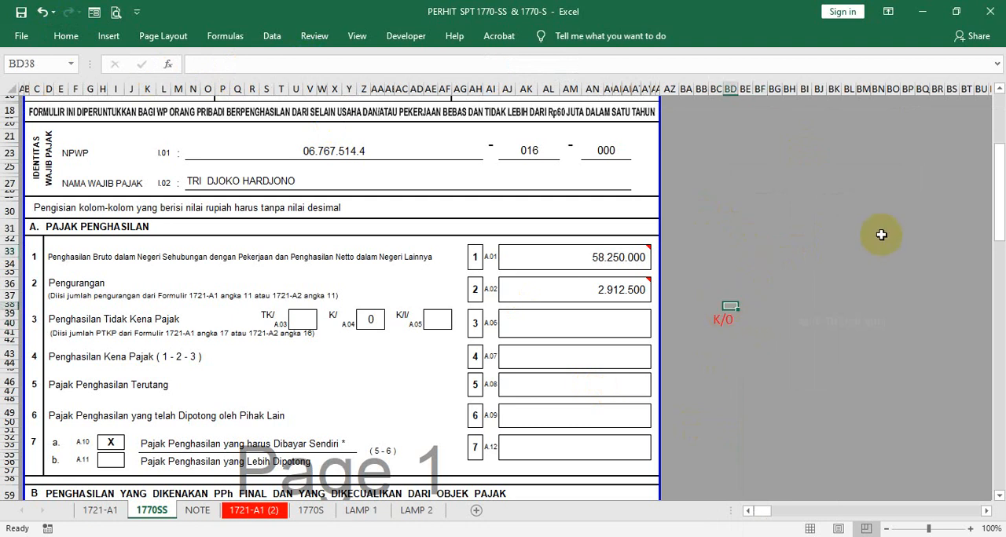
{"action": "key", "text": "Left"}
{"action": "key", "text": "Down"}
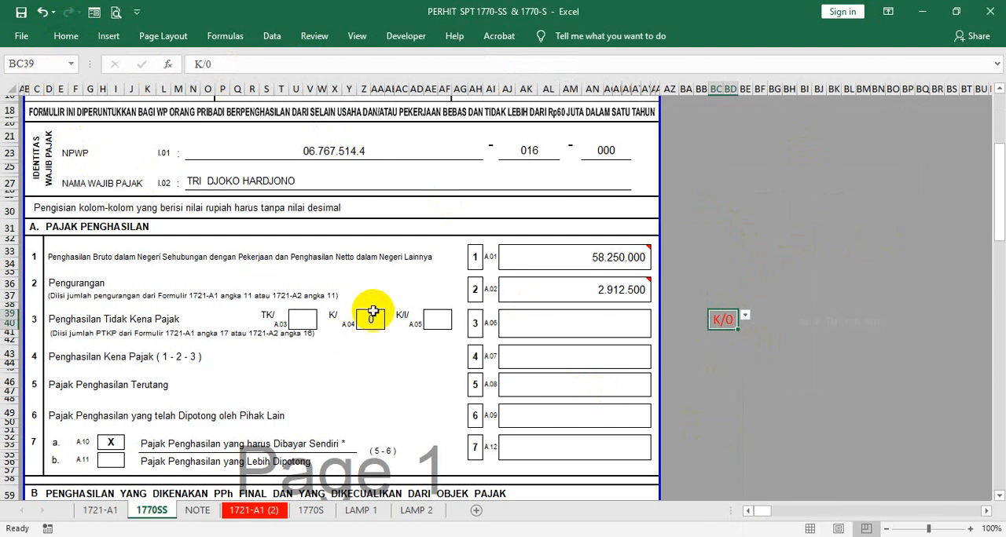
{"action": "left_click", "coordinate": [744, 316]}
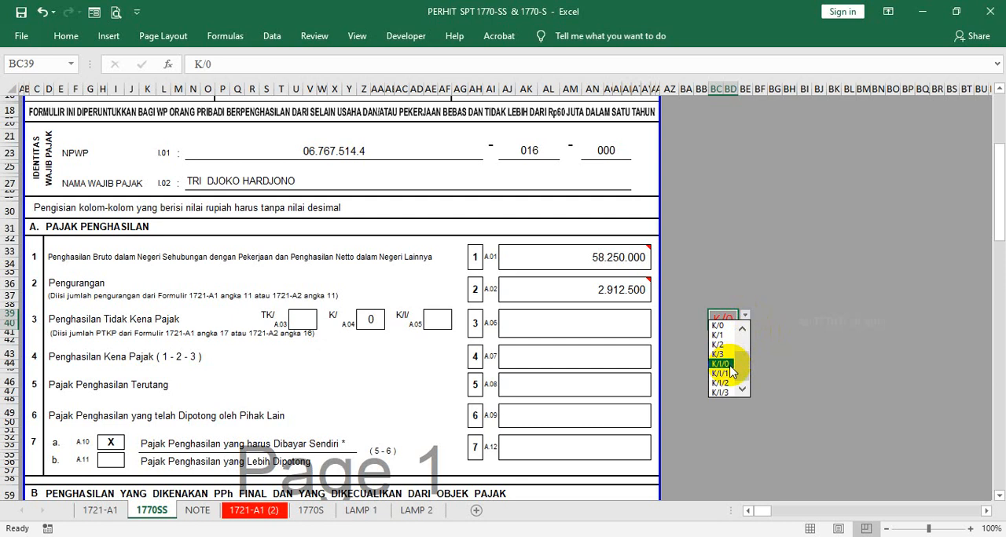
{"action": "left_click", "coordinate": [716, 335]}
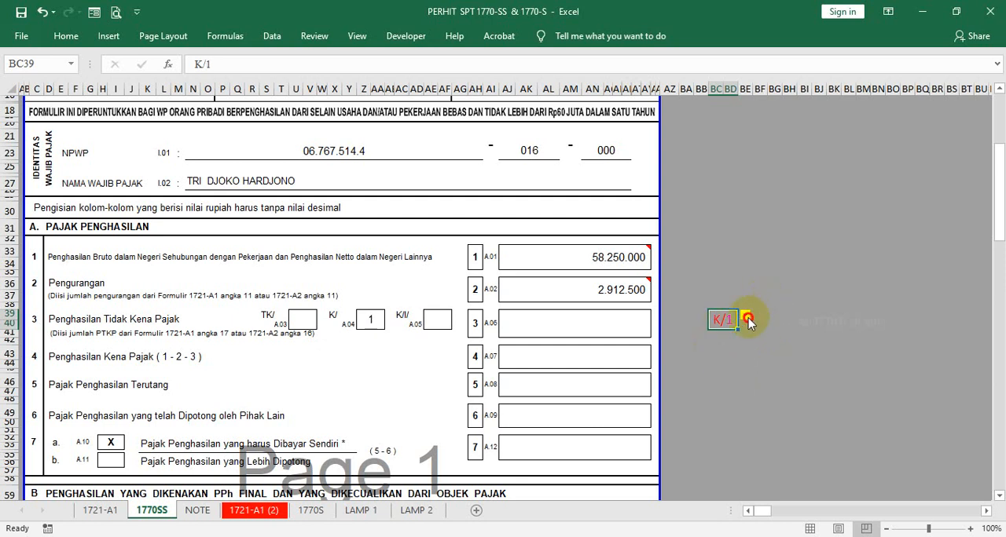
- Switch the family status in cell BC39 to TK/1, and return it to K/0
{"action": "left_click", "coordinate": [744, 315]}
{"action": "left_click_drag", "start_coordinate": [744, 364], "coordinate": [742, 322]}
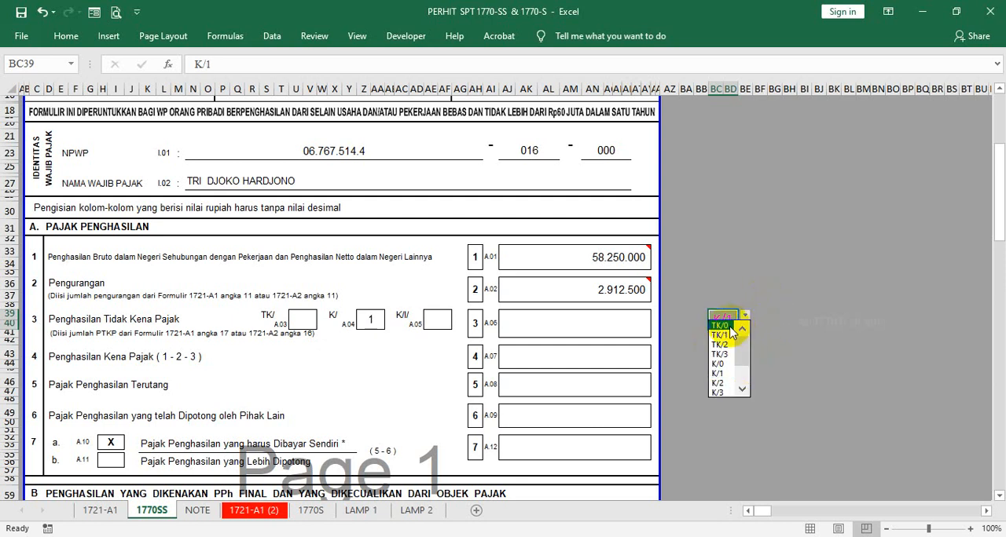
{"action": "left_click", "coordinate": [715, 337]}
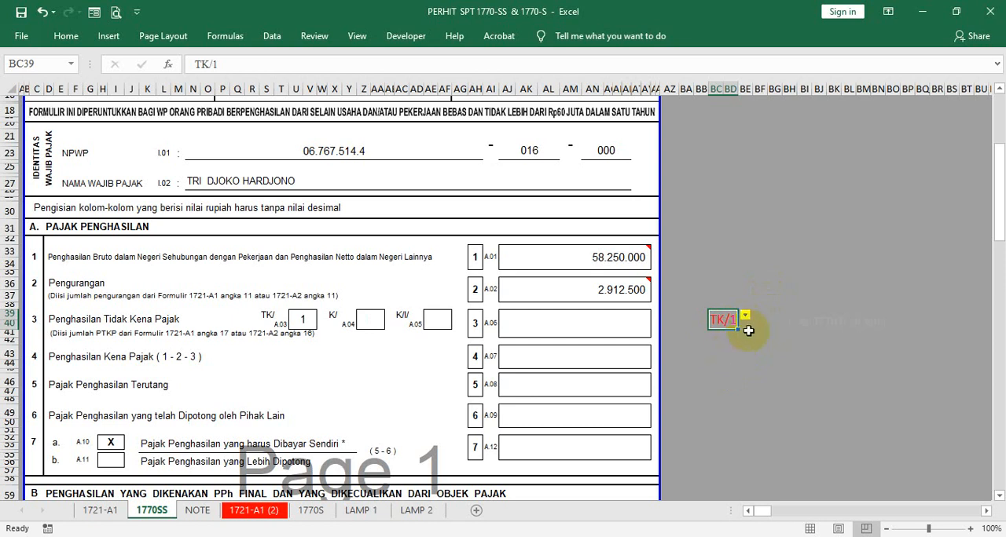
{"action": "left_click", "coordinate": [744, 315]}
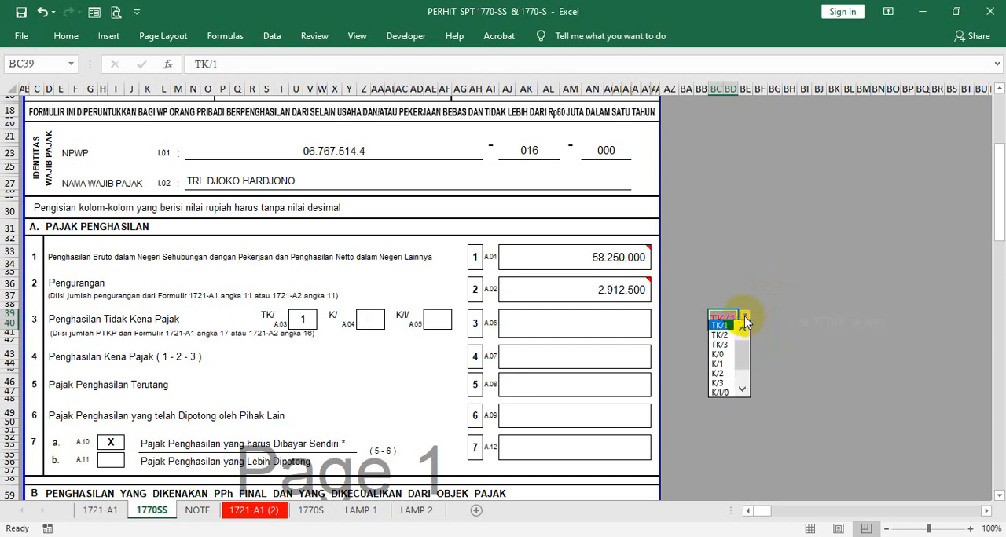
{"action": "left_click", "coordinate": [715, 355]}
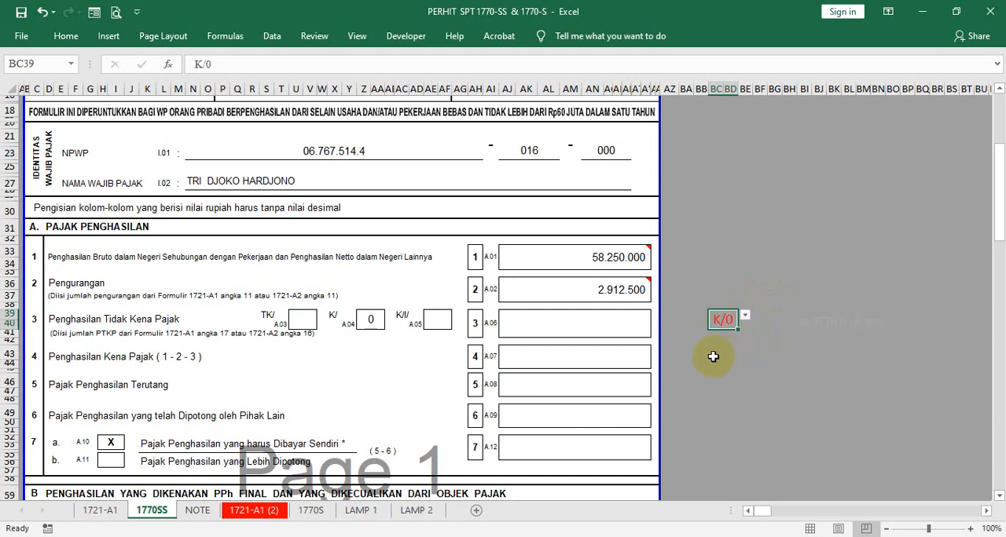
- Enter 58500000 as the Penghasilan Tidak Kena Pajak amount in item 3 (A.06), cell AJ39
{"action": "left_click", "coordinate": [546, 328]}
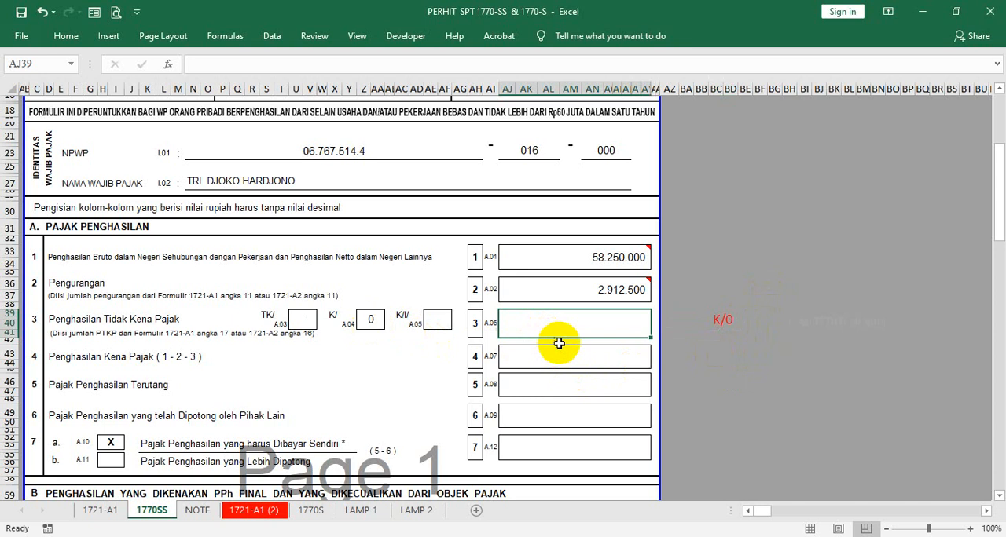
{"action": "type", "text": "5"}
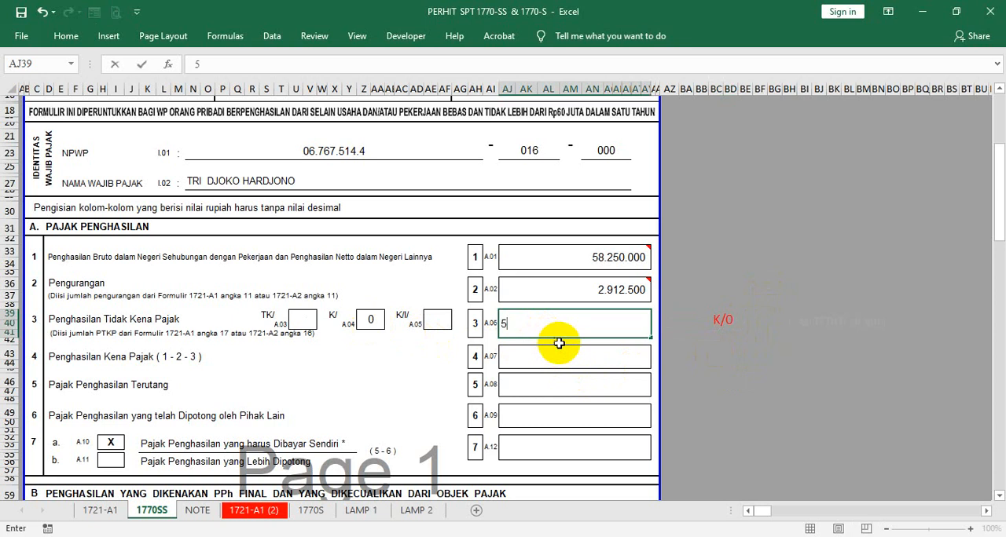
{"action": "type", "text": "8500000"}
{"action": "key", "text": "Return"}
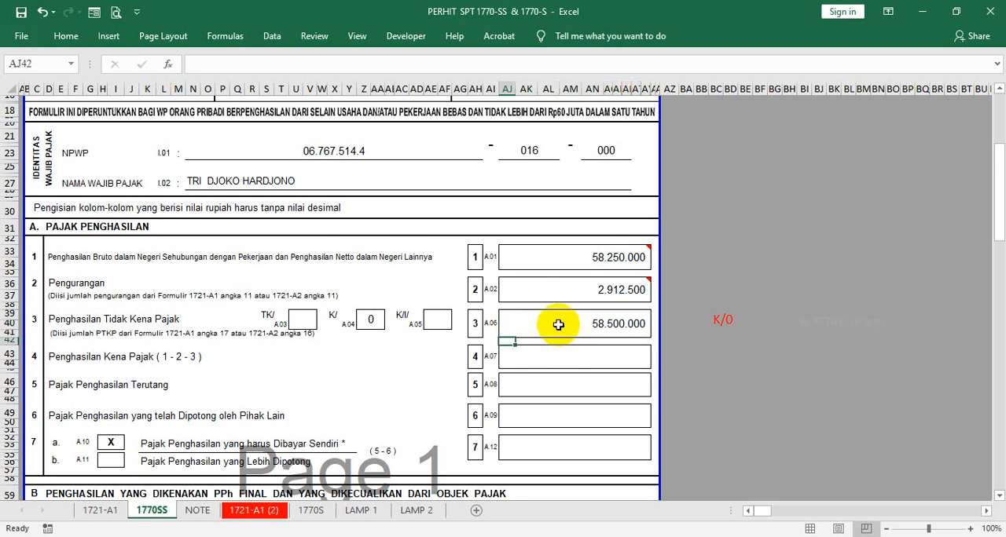
{"action": "left_click", "coordinate": [556, 326]}
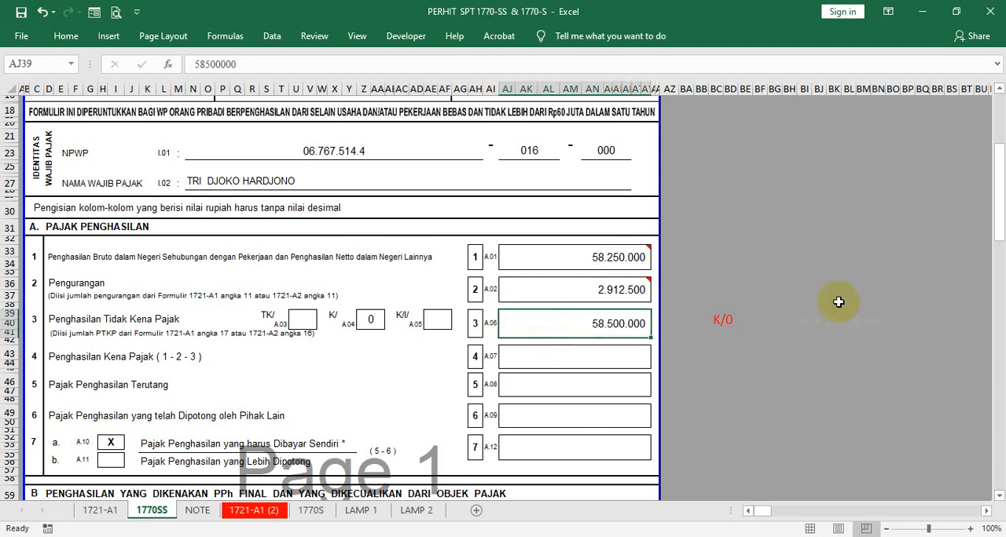
{"action": "left_click", "coordinate": [718, 322]}
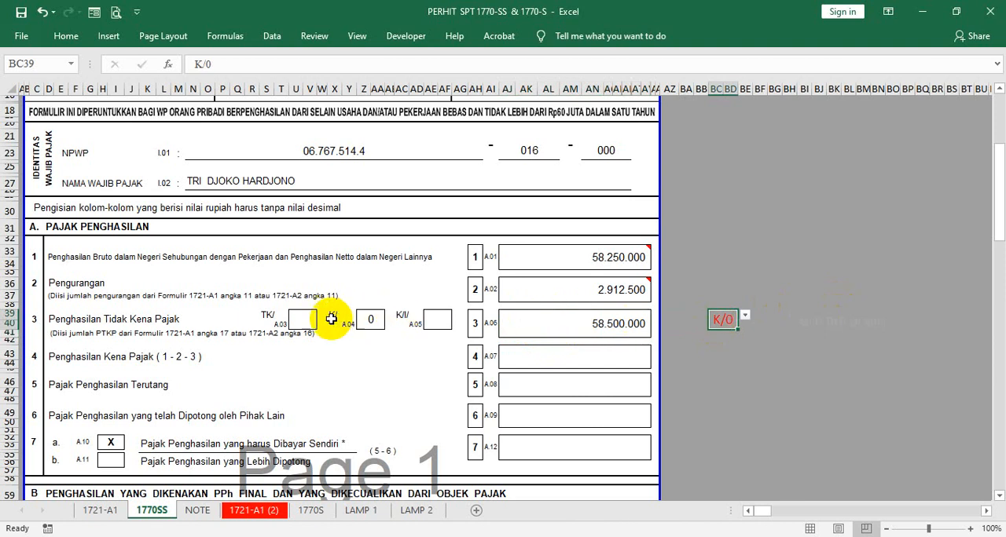
- Start an IF formula in the item 3 amount cell AJ39 that returns 54000000 when BC39 equals "TK/0"
{"action": "left_click", "coordinate": [544, 327]}
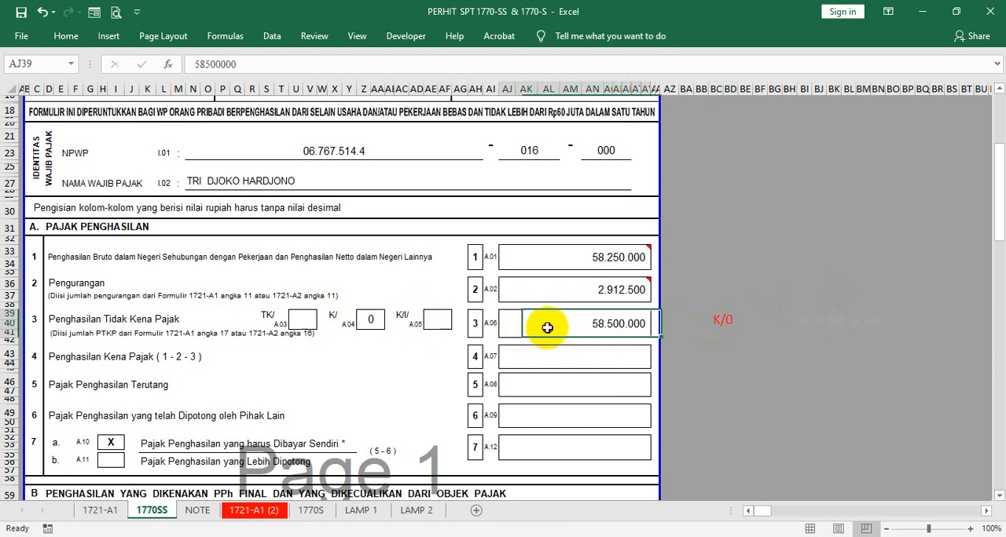
{"action": "type", "text": "="}
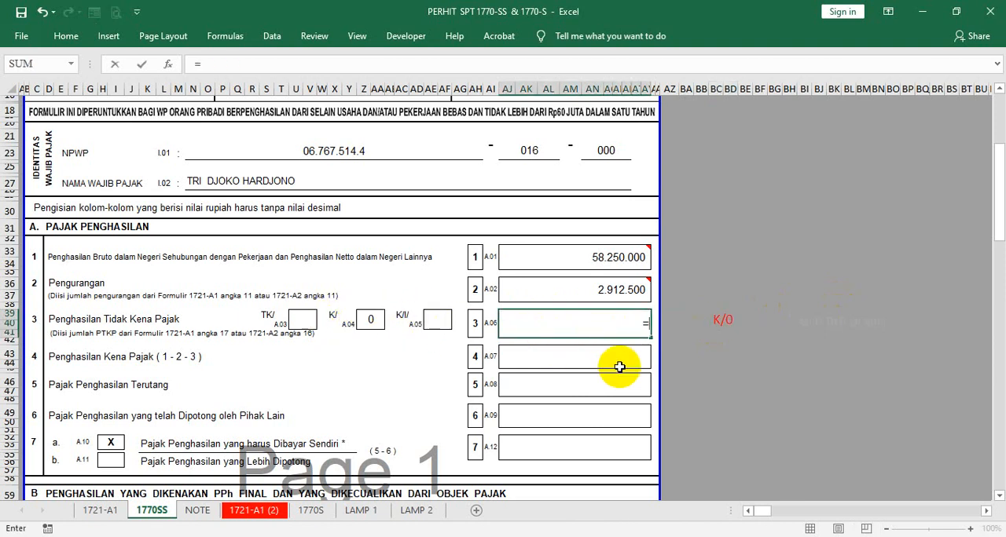
{"action": "type", "text": "IF("}
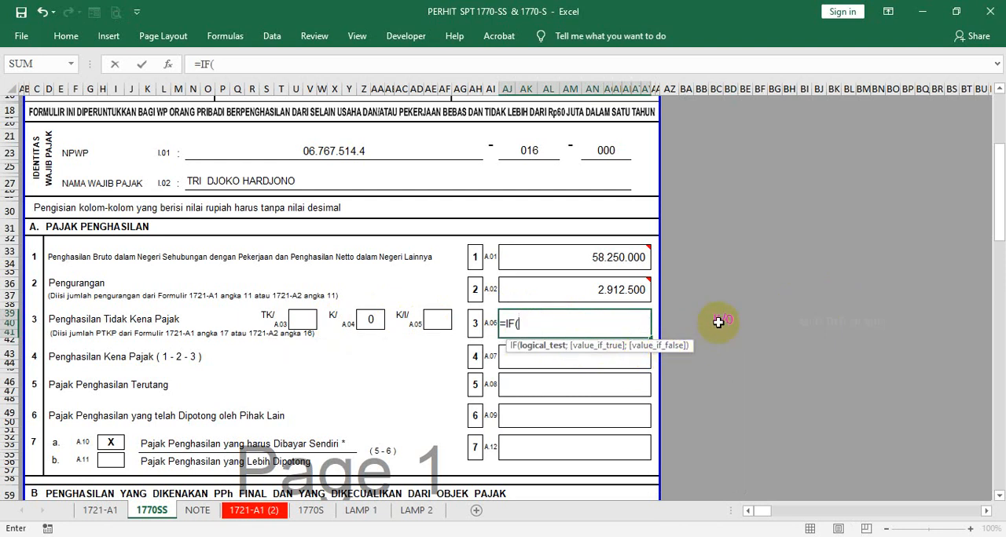
{"action": "type", "text": "BC39"}
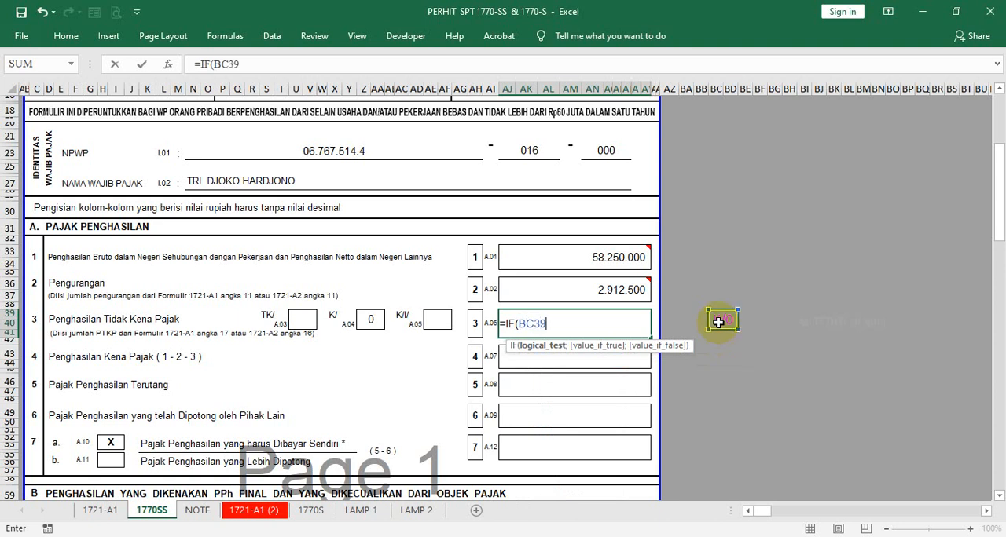
{"action": "type", "text": "=\"TK/0\";5"}
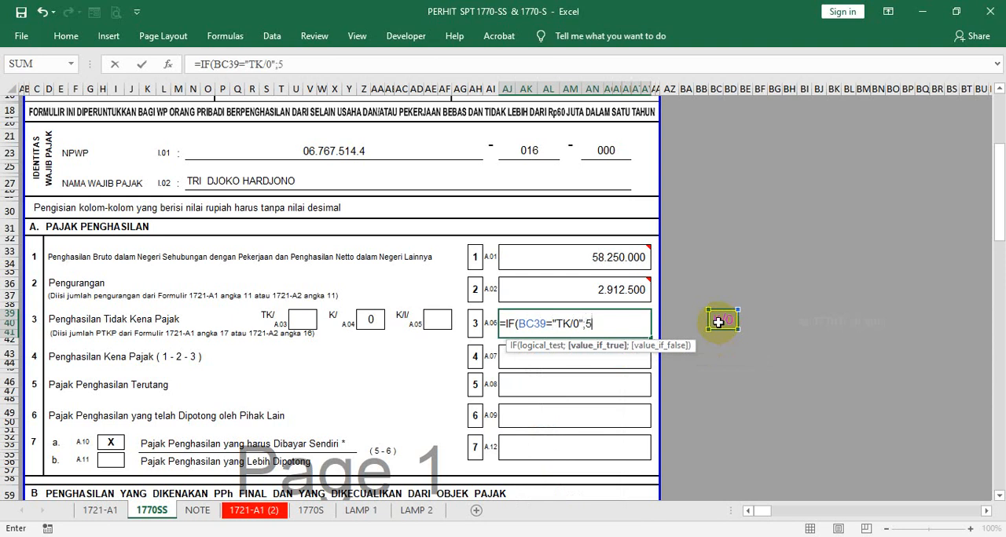
{"action": "type", "text": "4000000"}
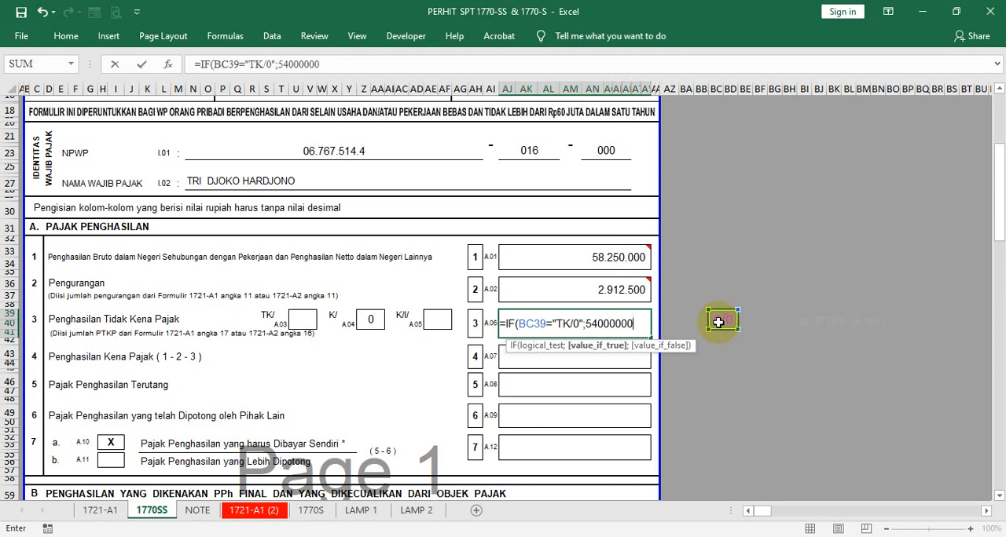
{"action": "type", "text": ";IF("}
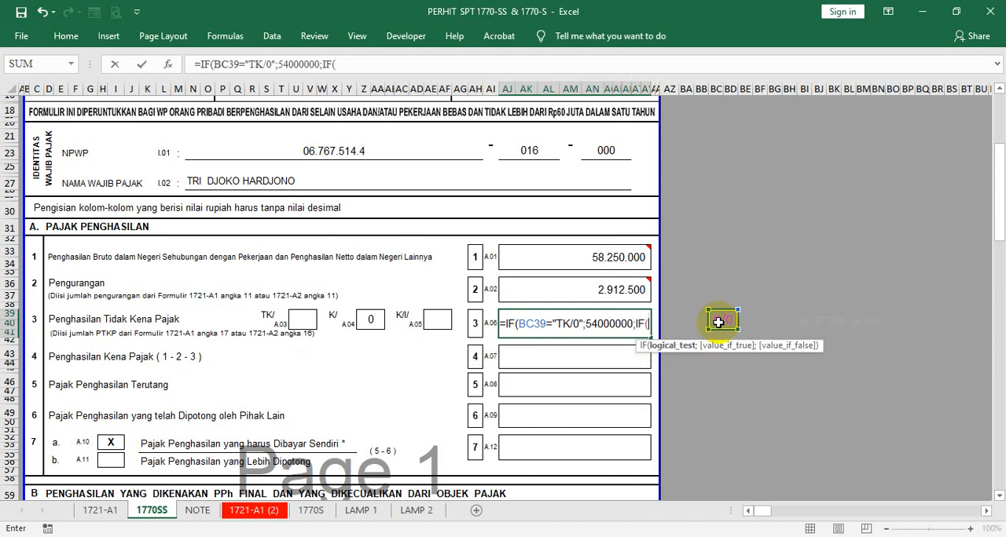
{"action": "type", "text": "BC3"}
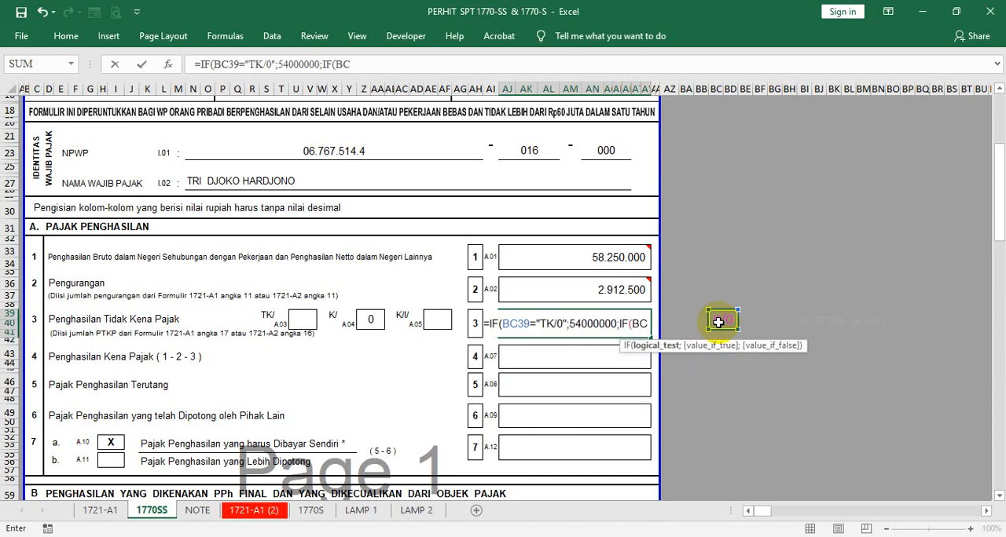
{"action": "type", "text": "9"}
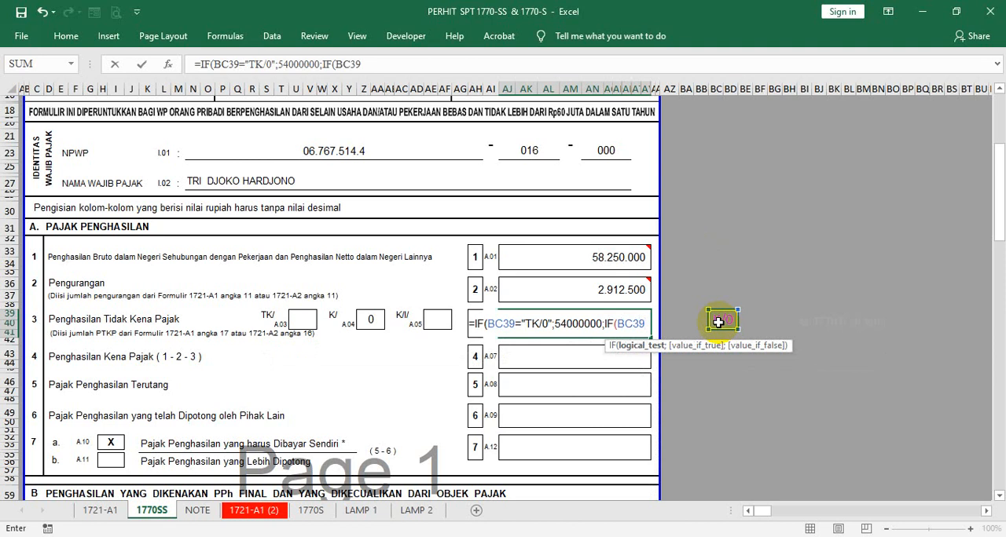
{"action": "type", "text": "="}
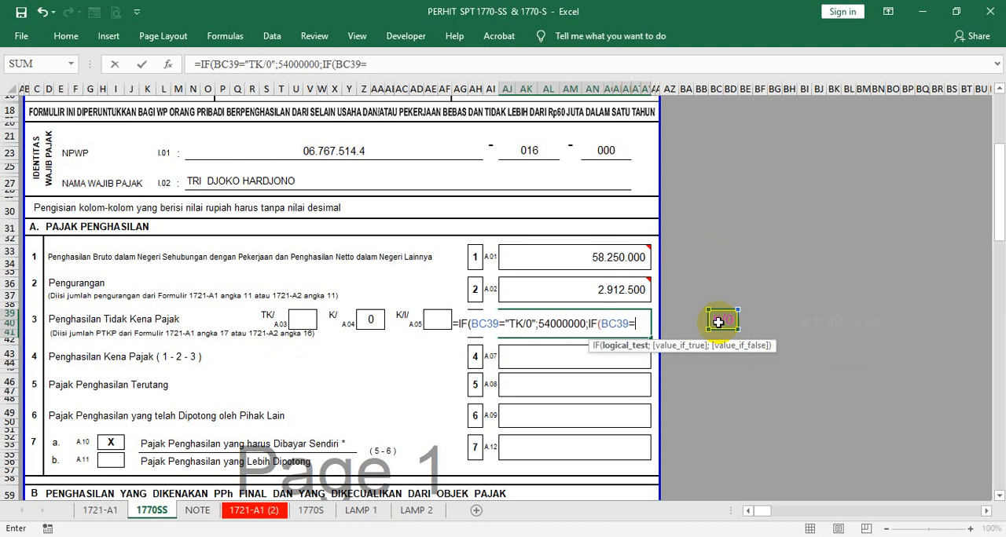
{"action": "type", "text": "\"K/0"}
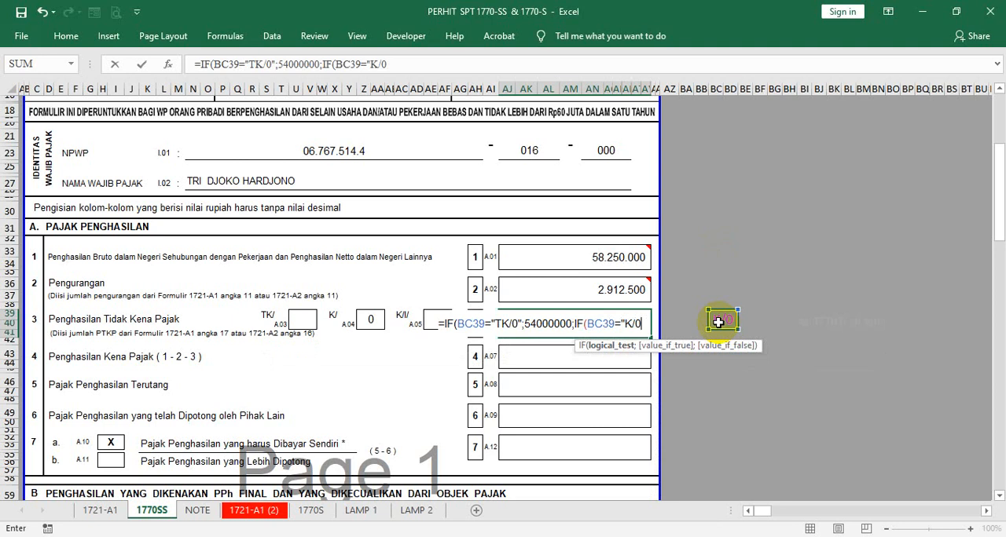
{"action": "type", "text": "\";"}
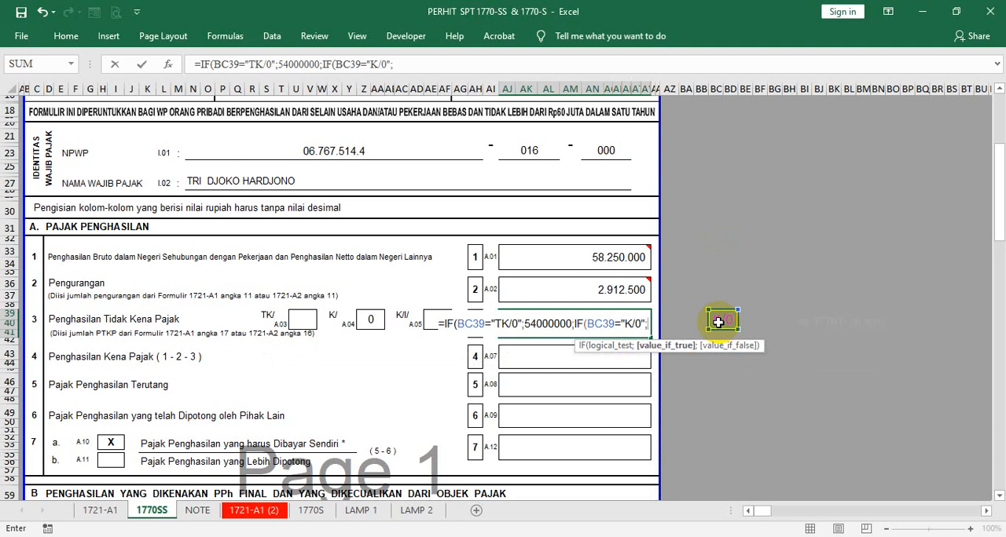
{"action": "type", "text": "585"}
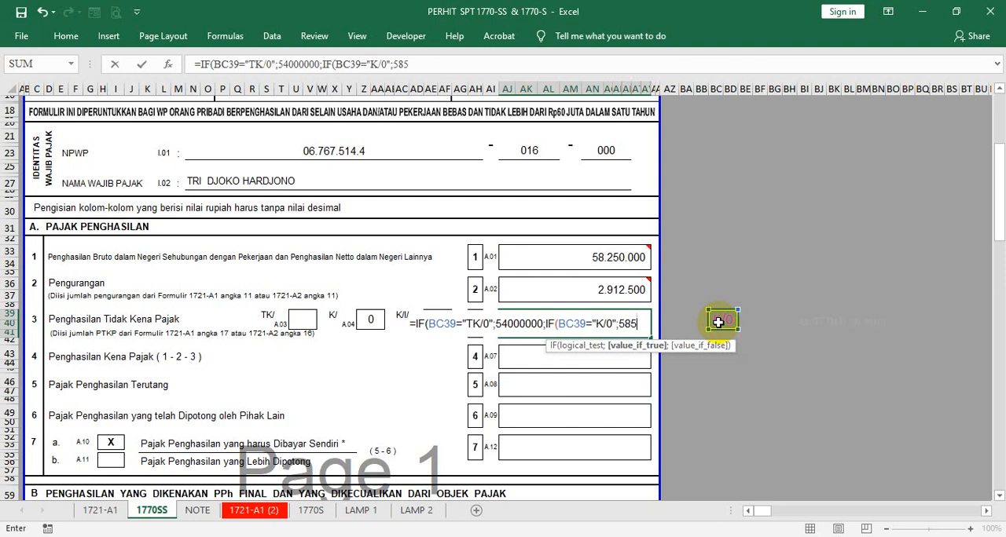
{"action": "type", "text": "00000"}
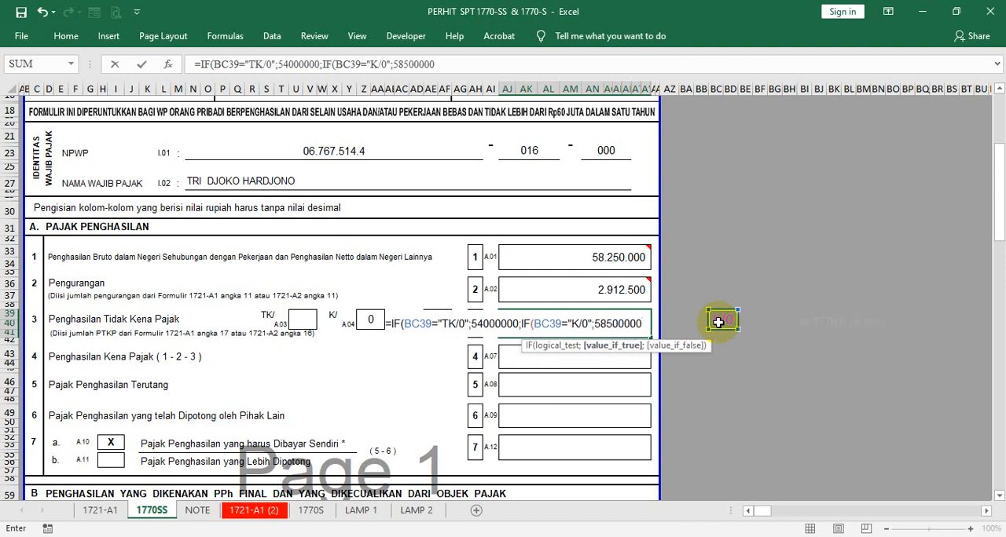
{"action": "type", "text": ";IF("}
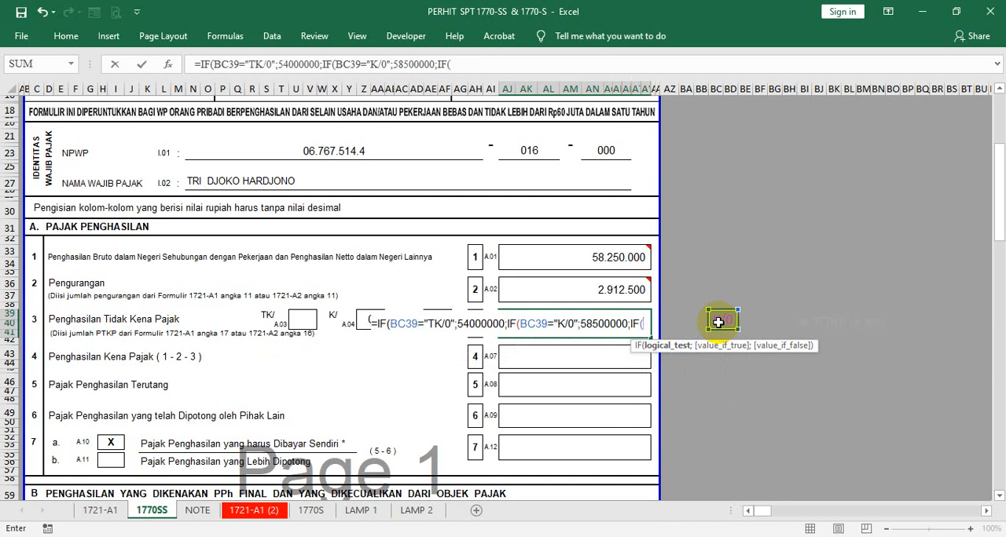
{"action": "type", "text": "BC3"}
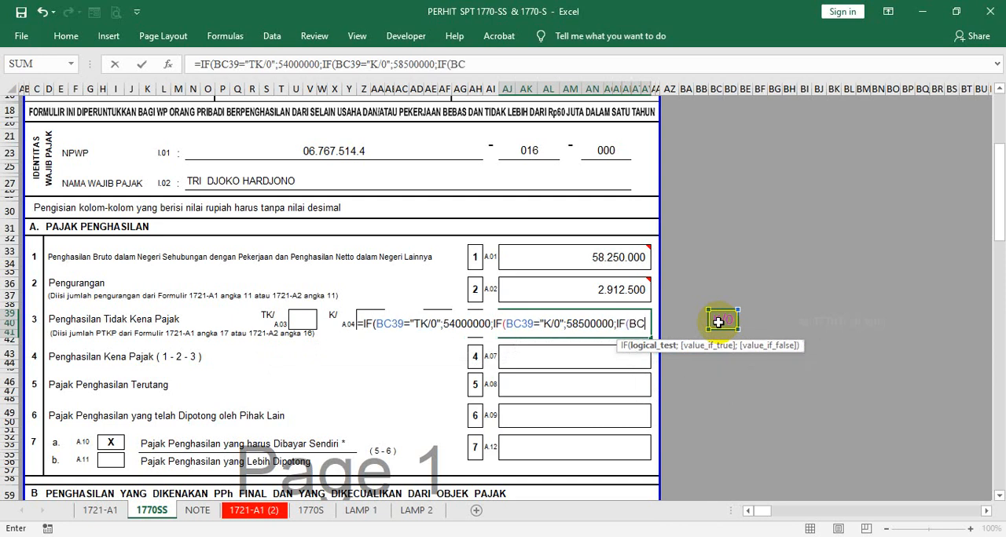
{"action": "type", "text": "9"}
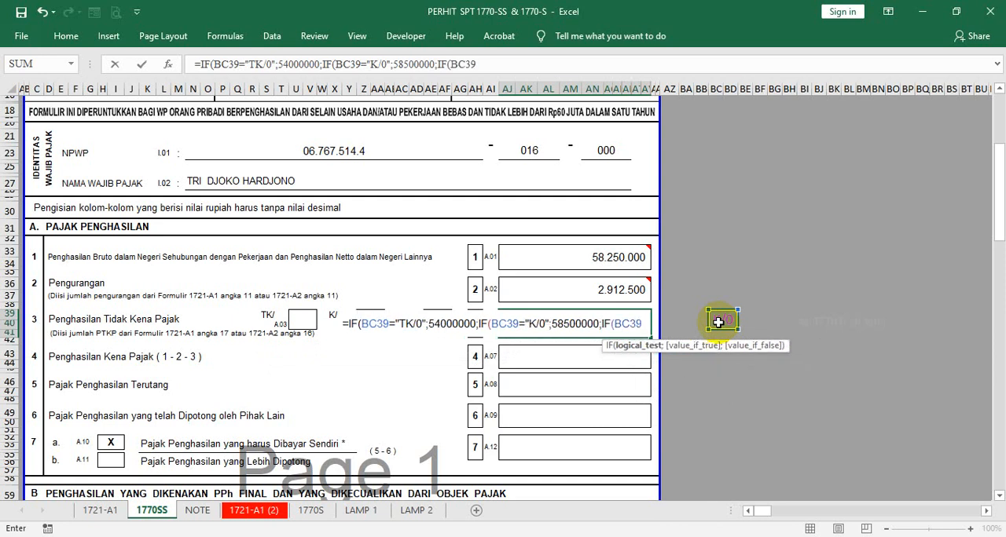
{"action": "type", "text": "=\"K"}
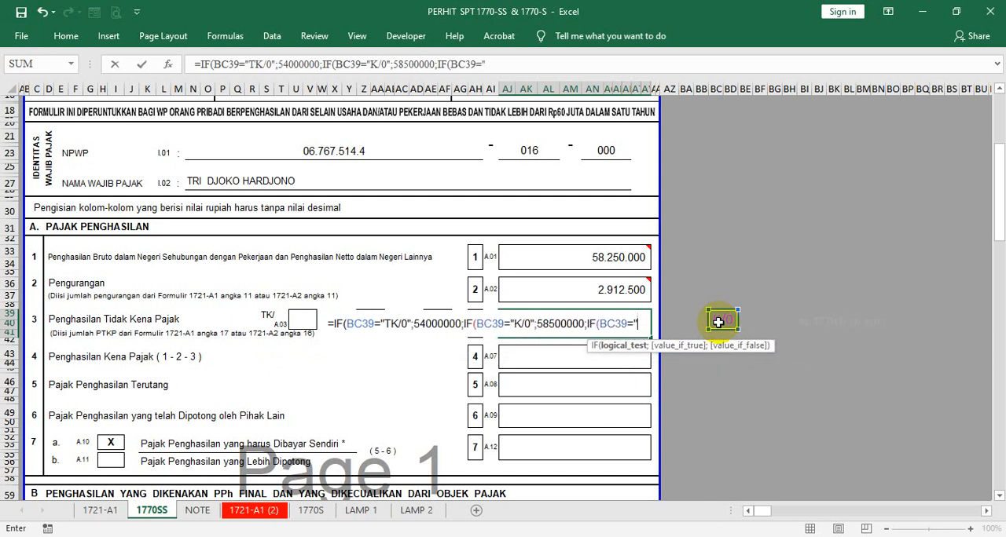
{"action": "type", "text": "/1"}
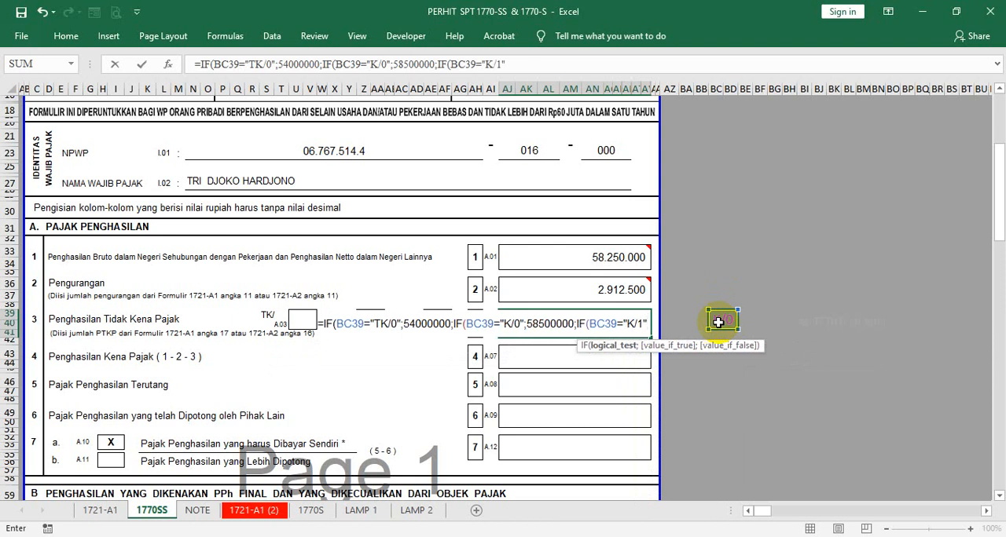
{"action": "type", "text": "\";"}
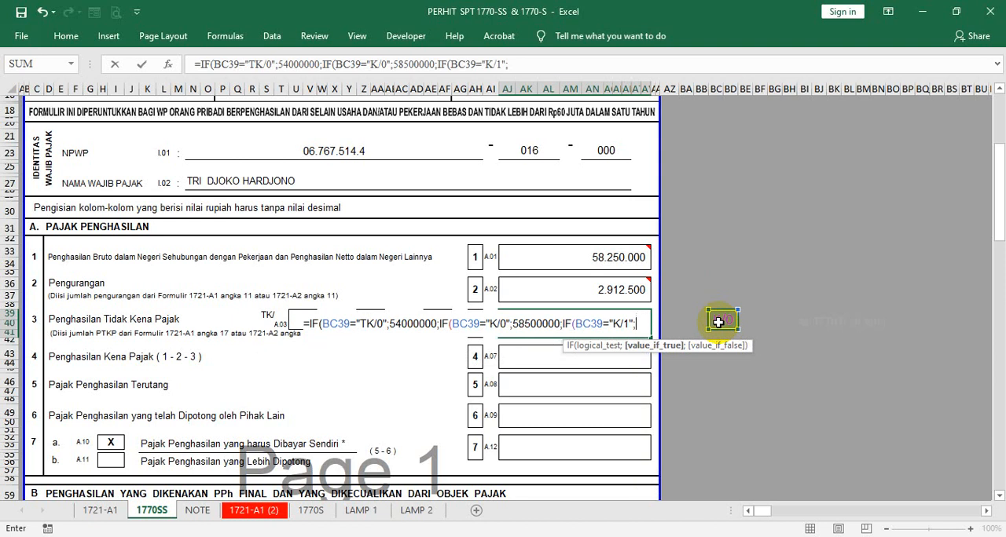
- Add another nested IF to the AJ39 formula that returns 63000000 when BC39 equals "K/1"
{"action": "type", "text": "63000000"}
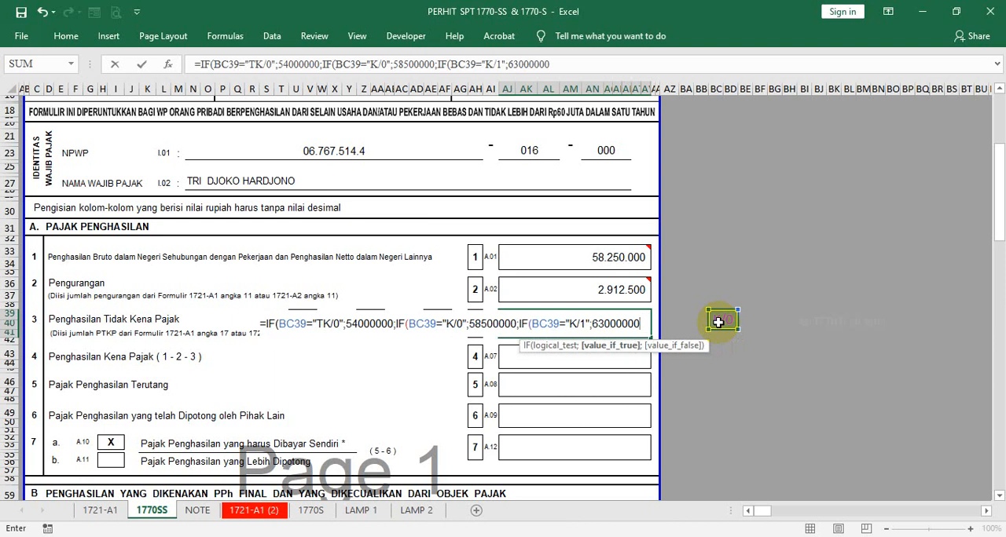
{"action": "type", "text": ";IF("}
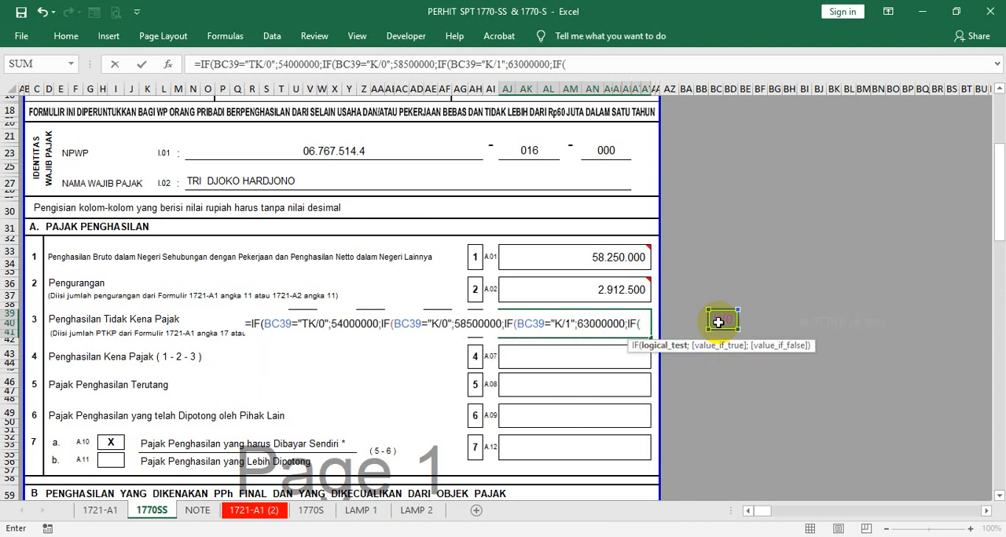
{"action": "type", "text": "BC"}
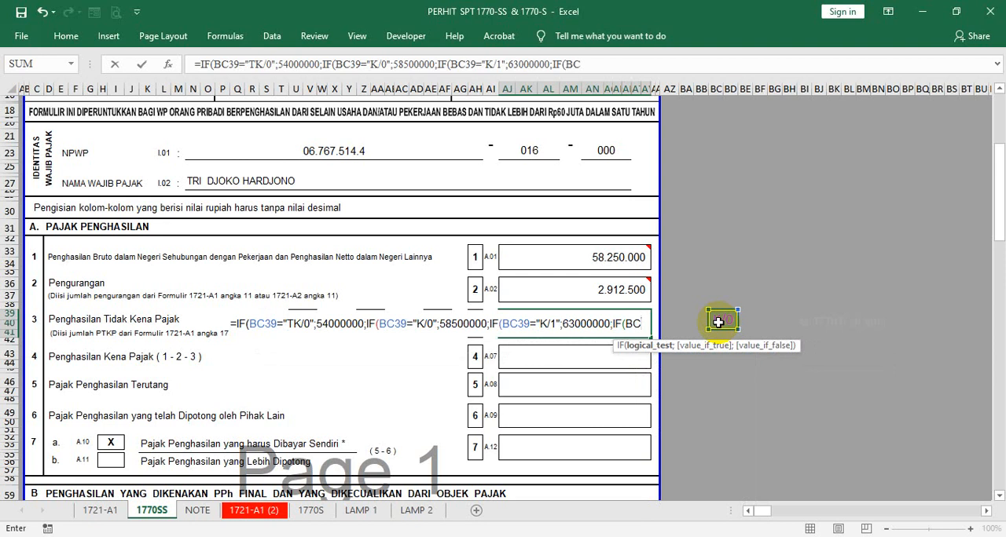
{"action": "type", "text": "39=\""}
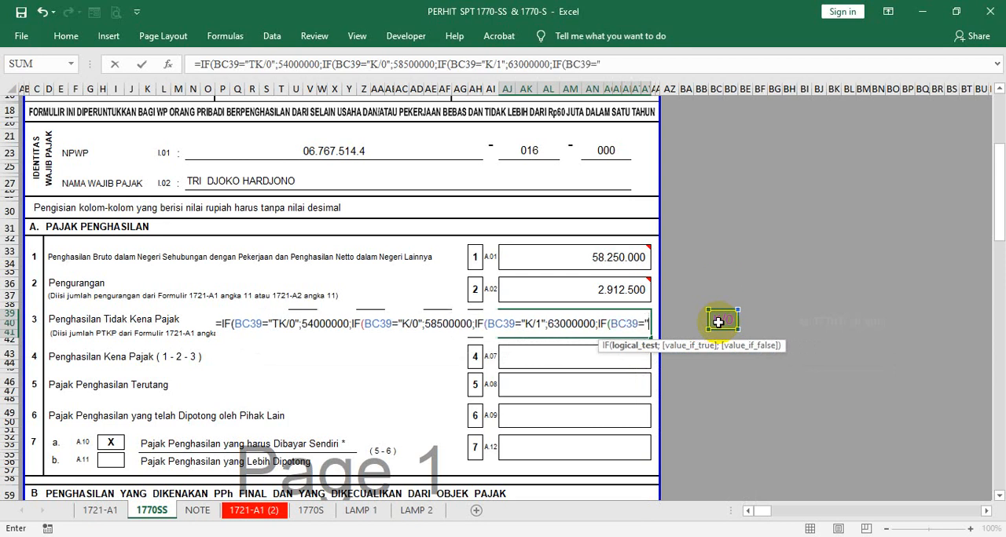
{"action": "type", "text": "k"}
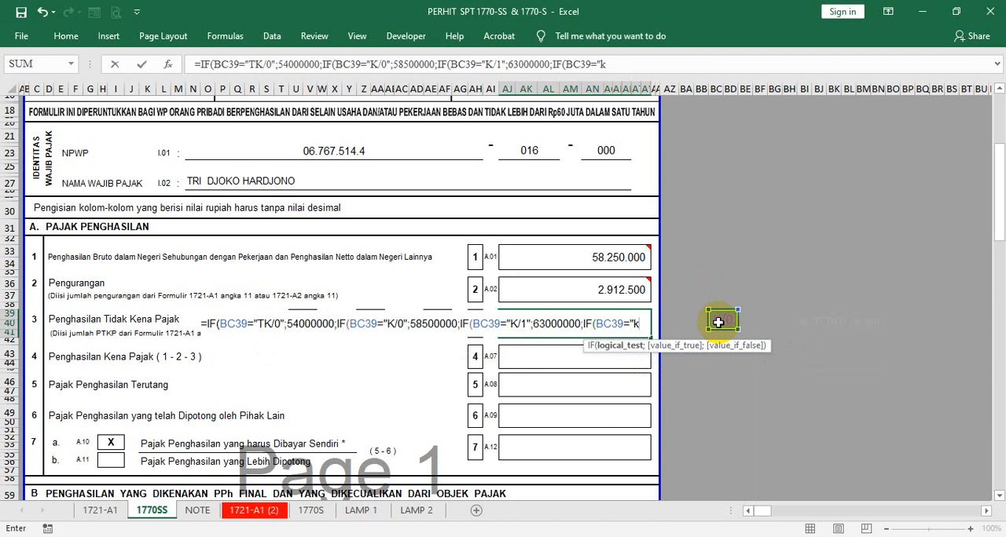
- Extend the AJ39 formula with a further nested IF that returns 67500000 when BC39 equals "K/2"
{"action": "key", "text": "BackSpace"}
{"action": "type", "text": "K/2"}
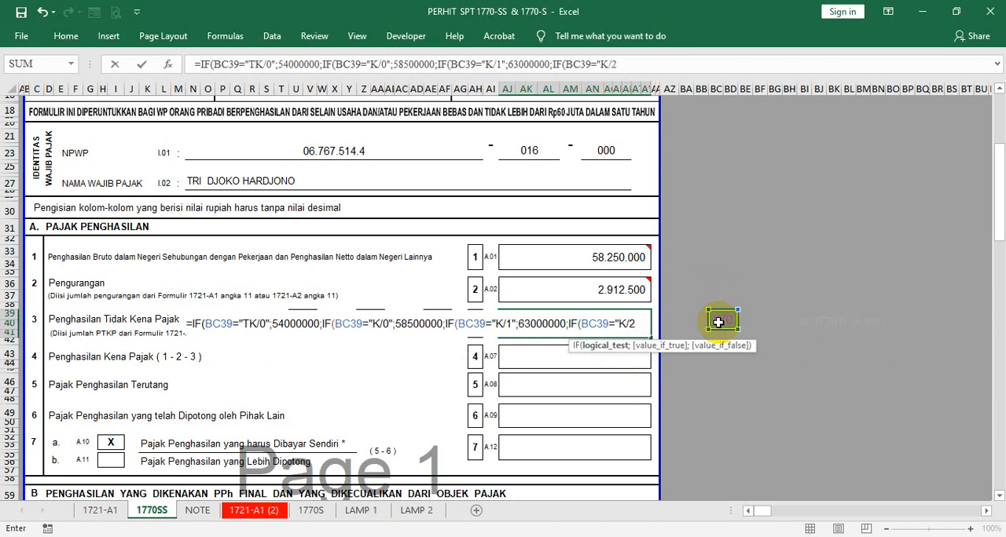
{"action": "type", "text": "\";"}
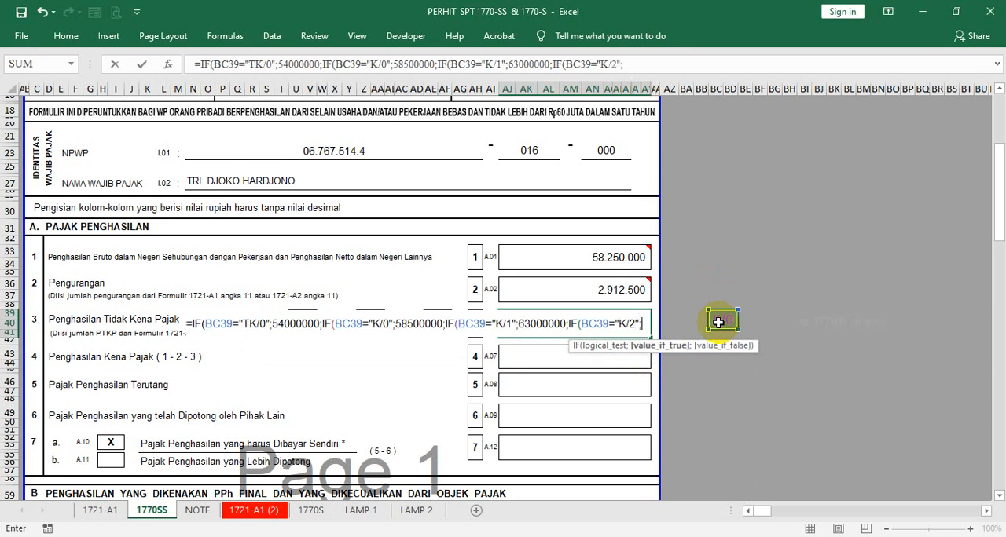
{"action": "type", "text": "67500"}
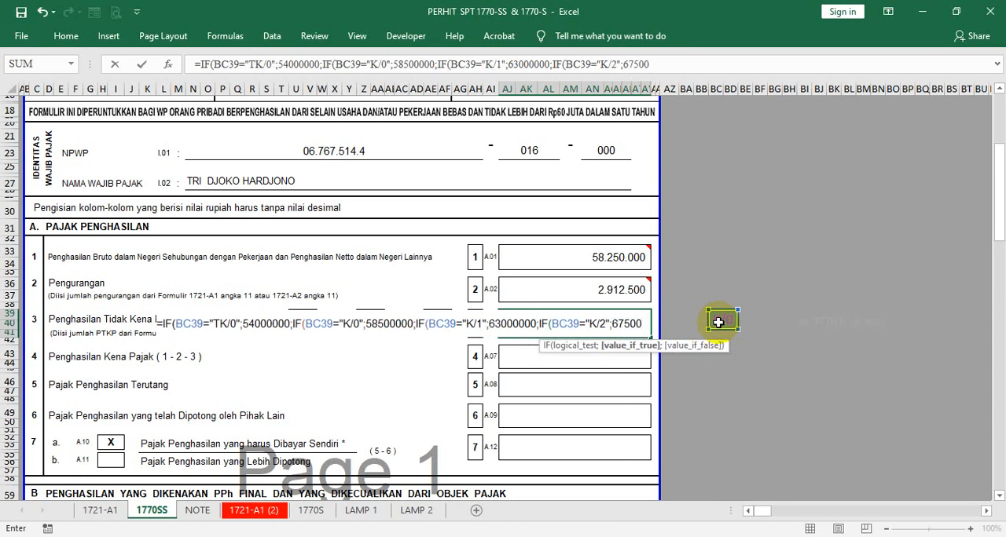
{"action": "type", "text": "000"}
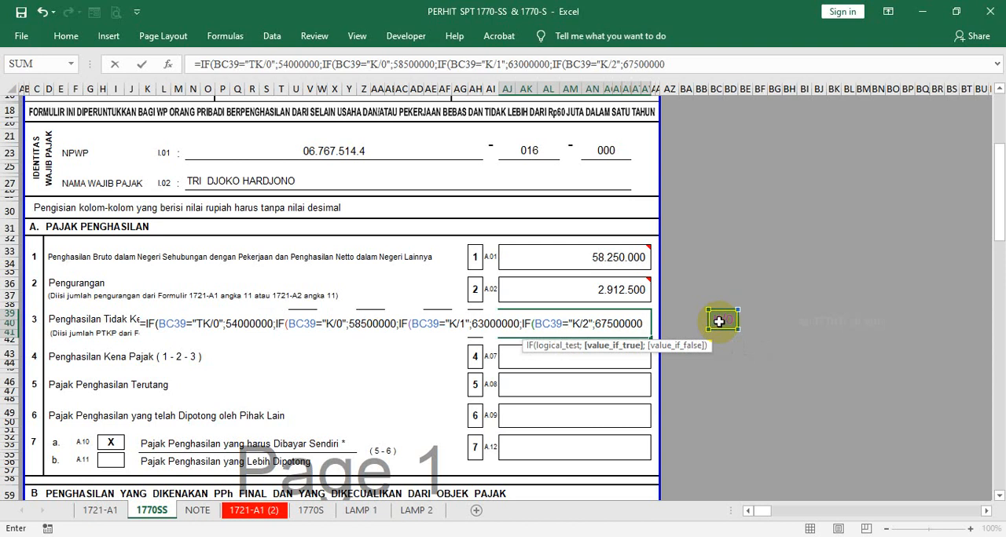
- Finish the AJ39 formula with 72000000 as the value for any other status, accepting the proposed correction of its closing brackets
{"action": "type", "text": ";"}
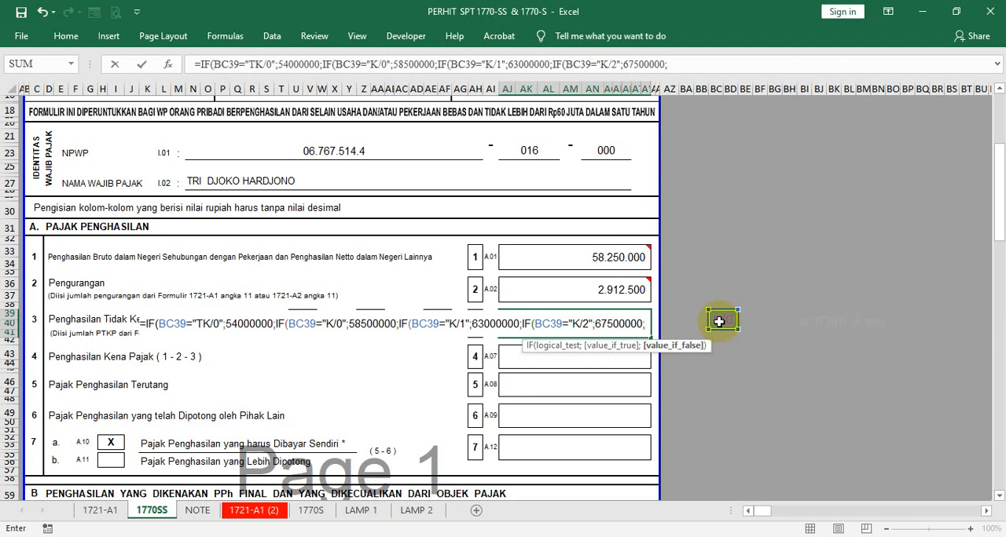
{"action": "type", "text": "7"}
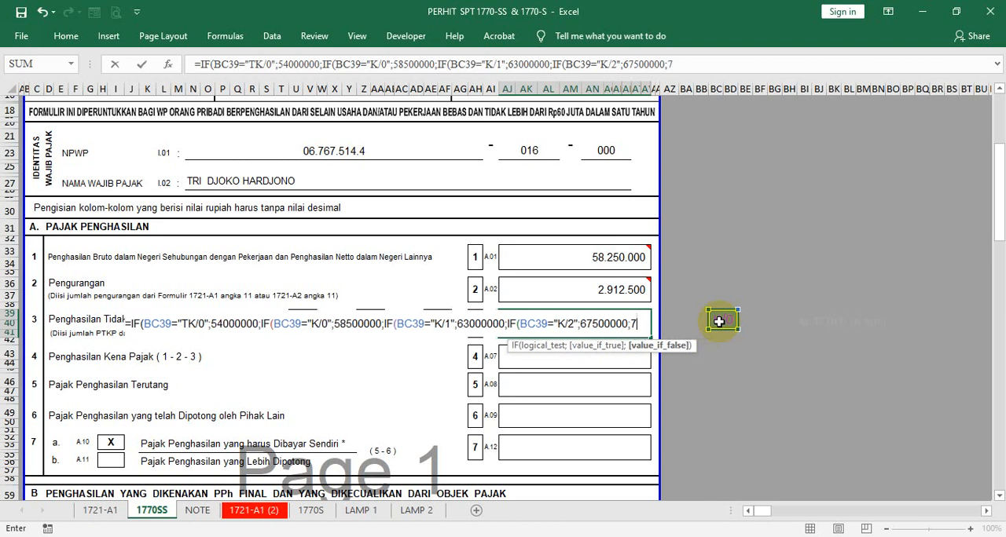
{"action": "type", "text": "200000"}
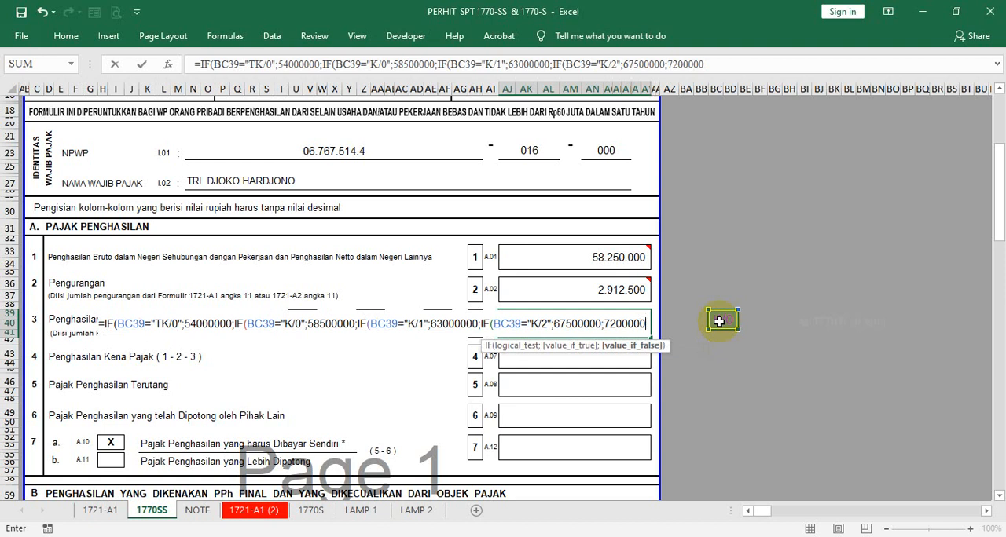
{"action": "type", "text": "0)))"}
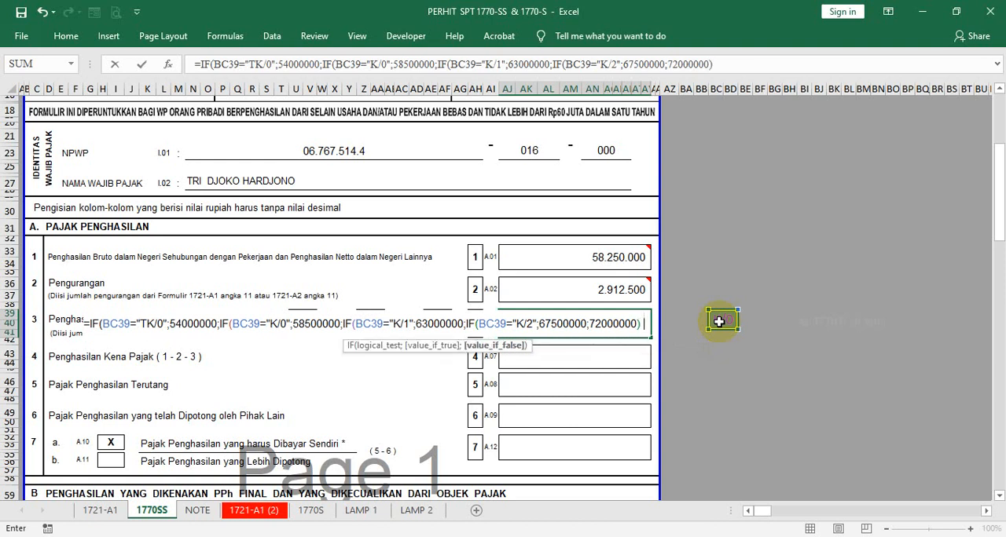
{"action": "key", "text": "Return"}
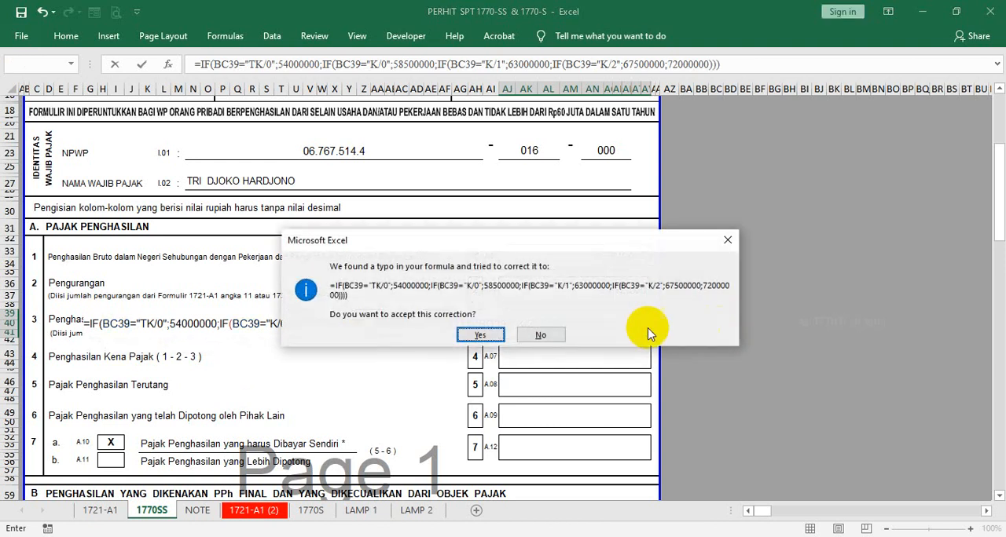
{"action": "left_click", "coordinate": [481, 336]}
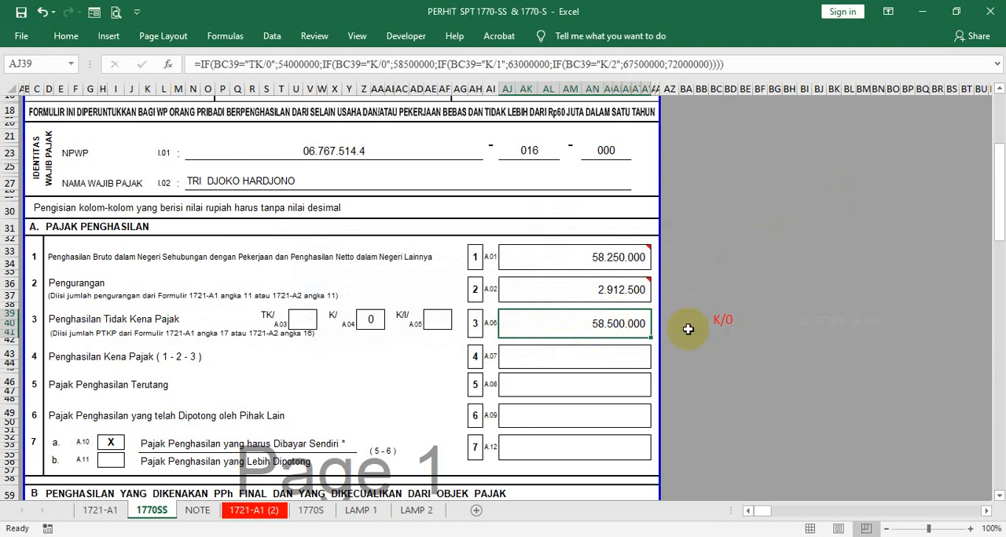
- Test the PTKP formula by switching the family status in BC39 to K/I/0 and after that to K/2
{"action": "left_click", "coordinate": [727, 327]}
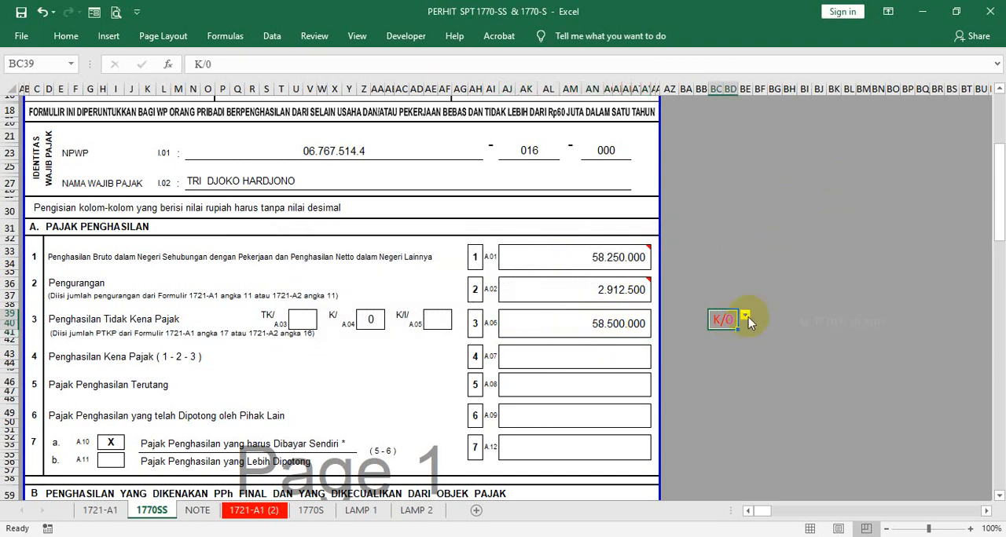
{"action": "left_click", "coordinate": [747, 317]}
{"action": "left_click", "coordinate": [725, 363]}
{"action": "left_click", "coordinate": [745, 314]}
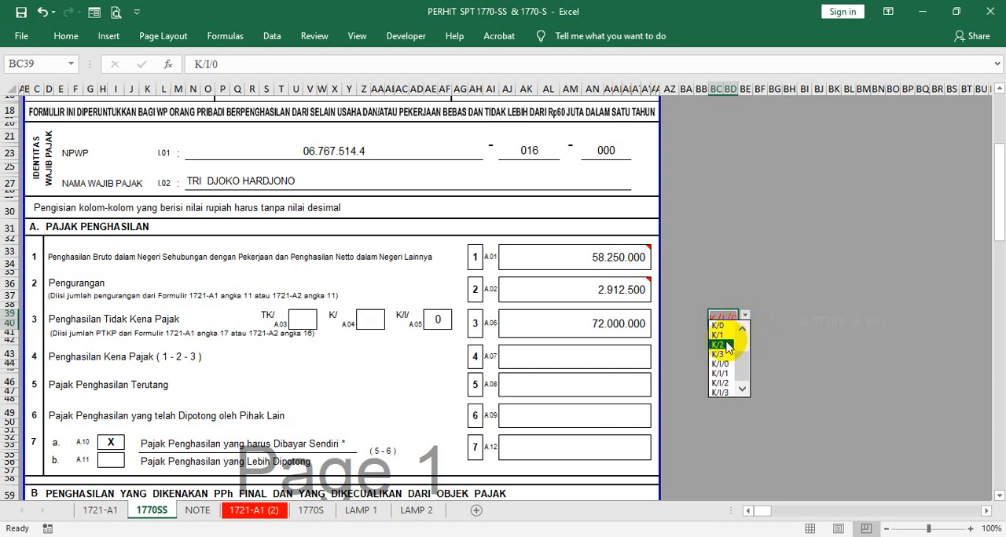
{"action": "left_click", "coordinate": [726, 347]}
- Test the PTKP formula with the family status in BC39 set to TK/0 and after that to K/1
{"action": "left_click", "coordinate": [747, 317]}
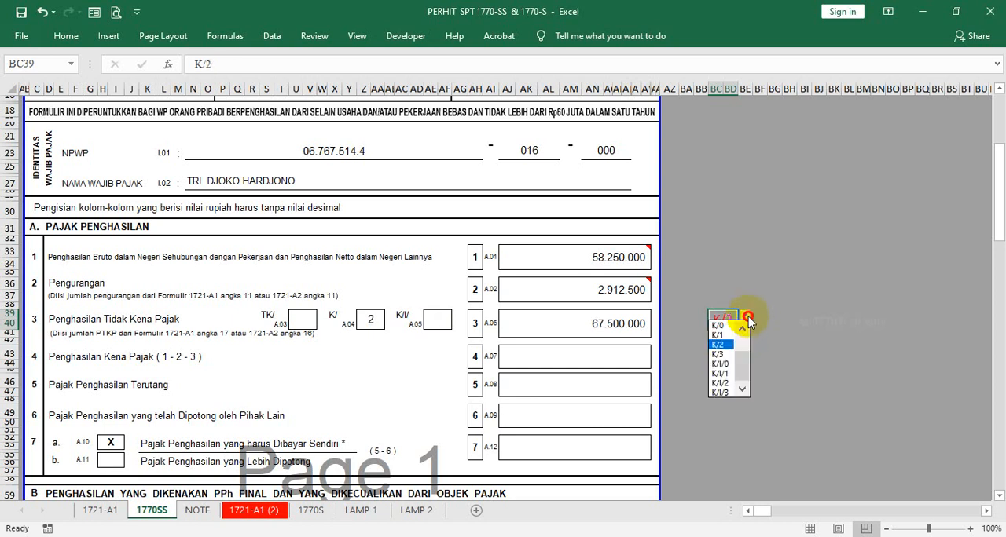
{"action": "left_click", "coordinate": [742, 329]}
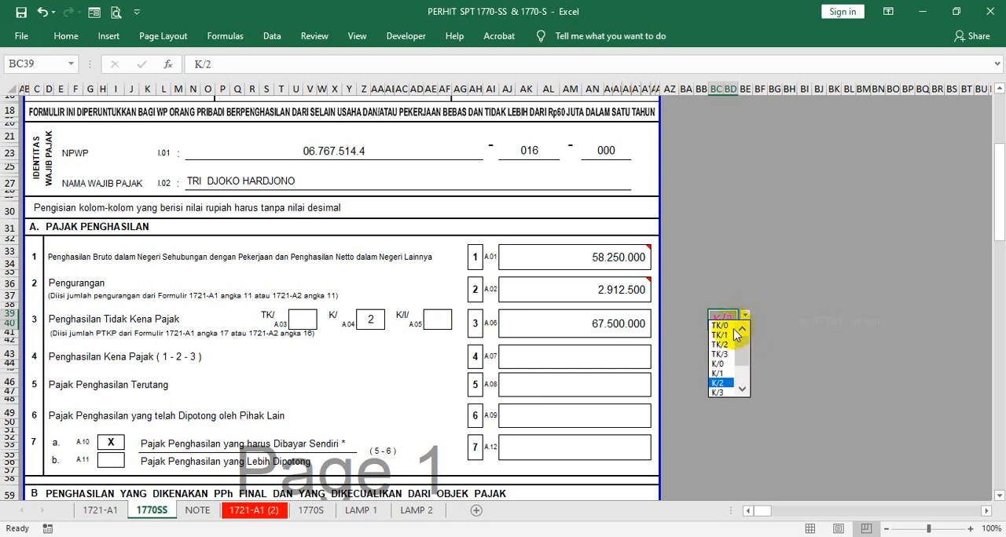
{"action": "left_click", "coordinate": [727, 326]}
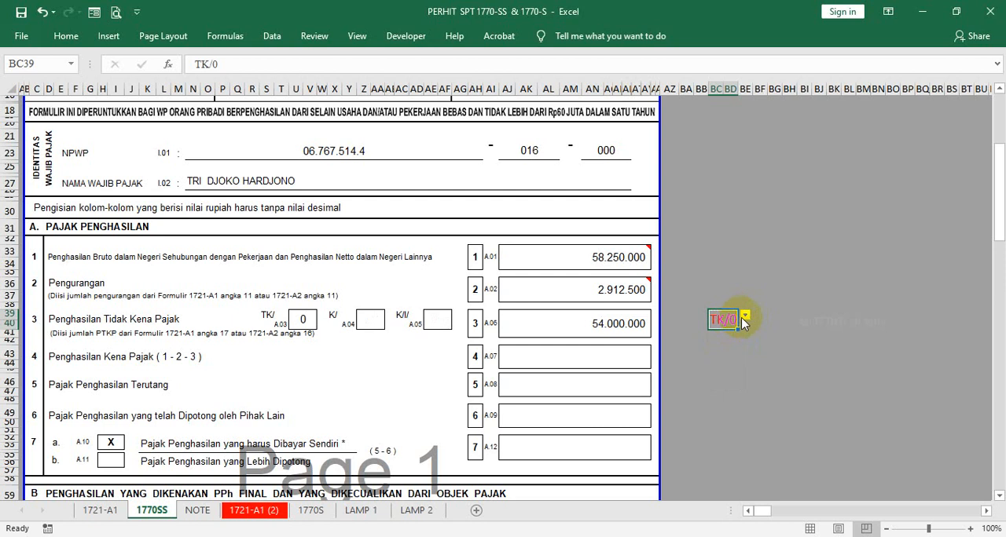
{"action": "left_click", "coordinate": [743, 317]}
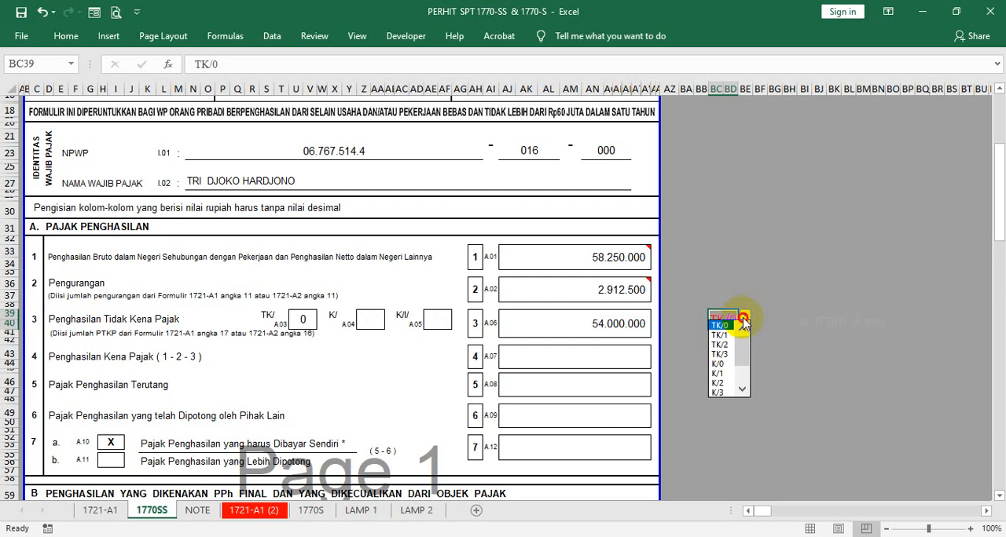
{"action": "left_click", "coordinate": [723, 373]}
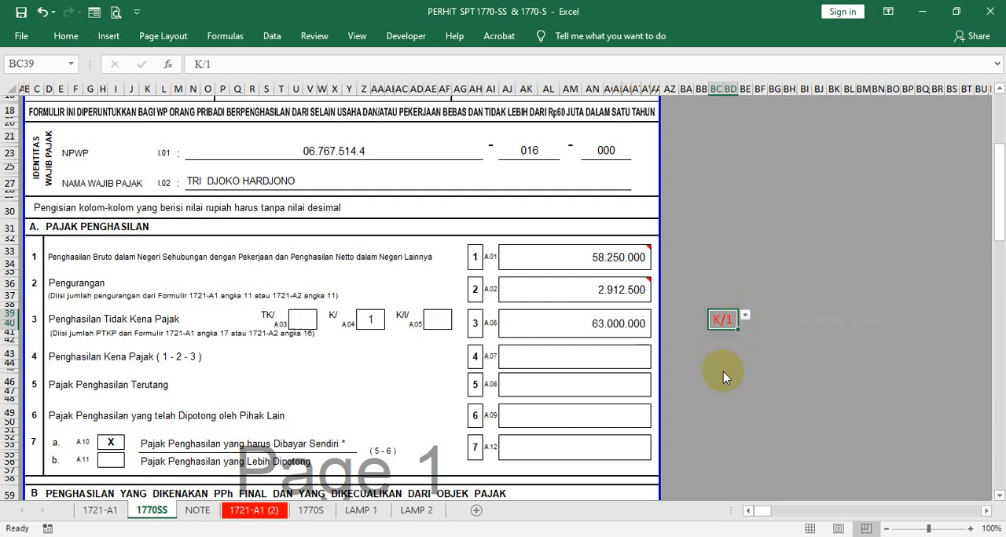
- Set the family status in BC39 back to K/0
{"action": "left_click", "coordinate": [747, 316]}
{"action": "left_click", "coordinate": [736, 318]}
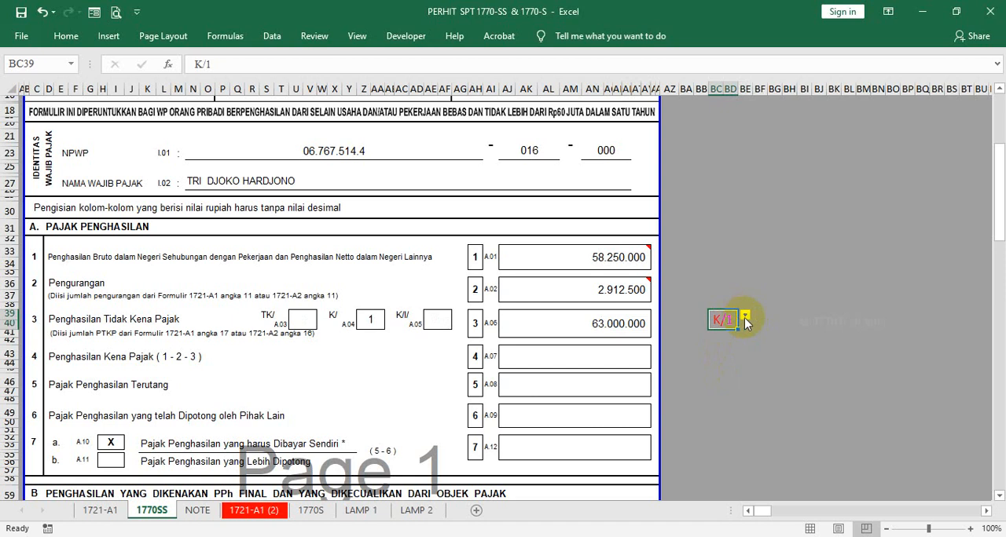
{"action": "left_click", "coordinate": [744, 319]}
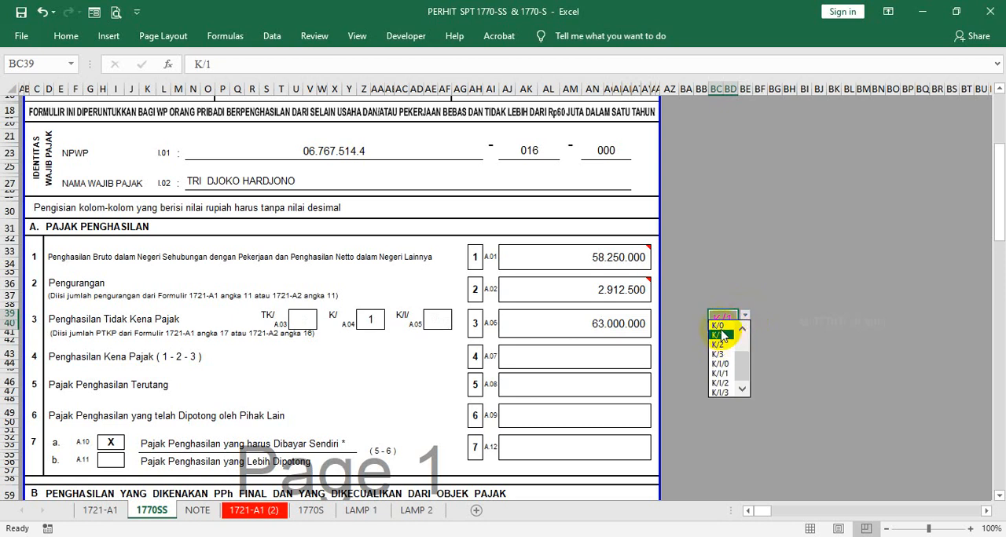
{"action": "left_click", "coordinate": [721, 333]}
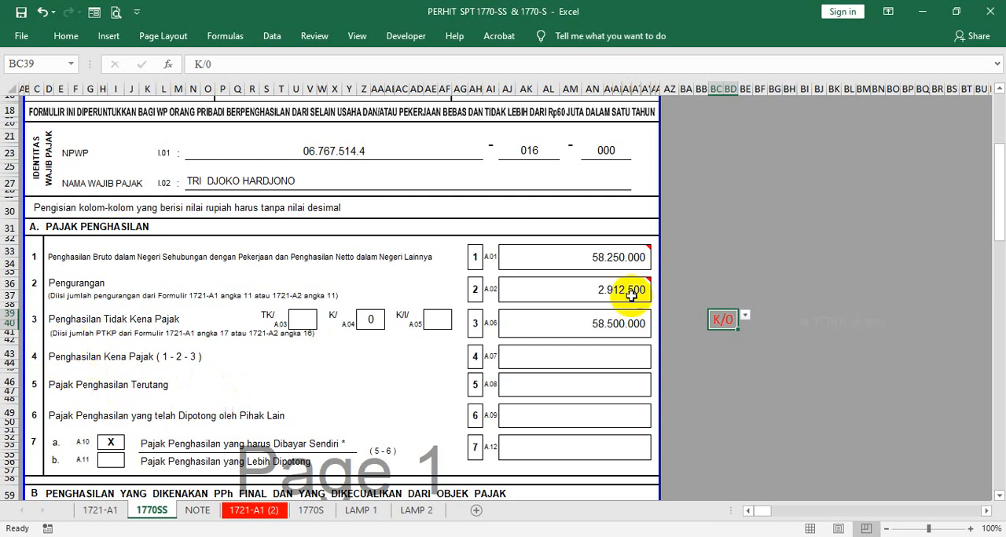
- Start a ROUNDDOWN formula in the Penghasilan Kena Pajak cell AJ43 that subtracts AJ36 and AJ39 from AJ33
{"action": "left_click", "coordinate": [581, 356]}
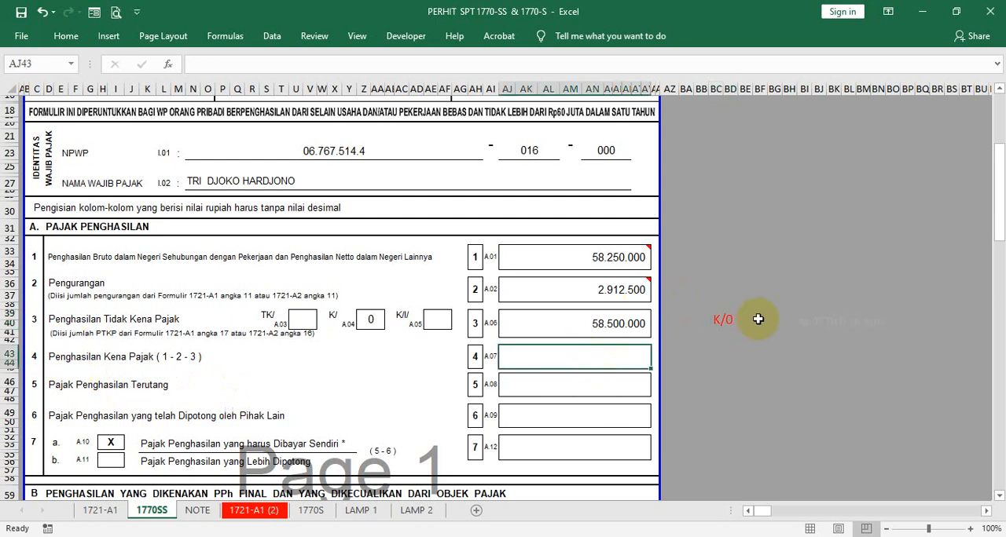
{"action": "type", "text": "="}
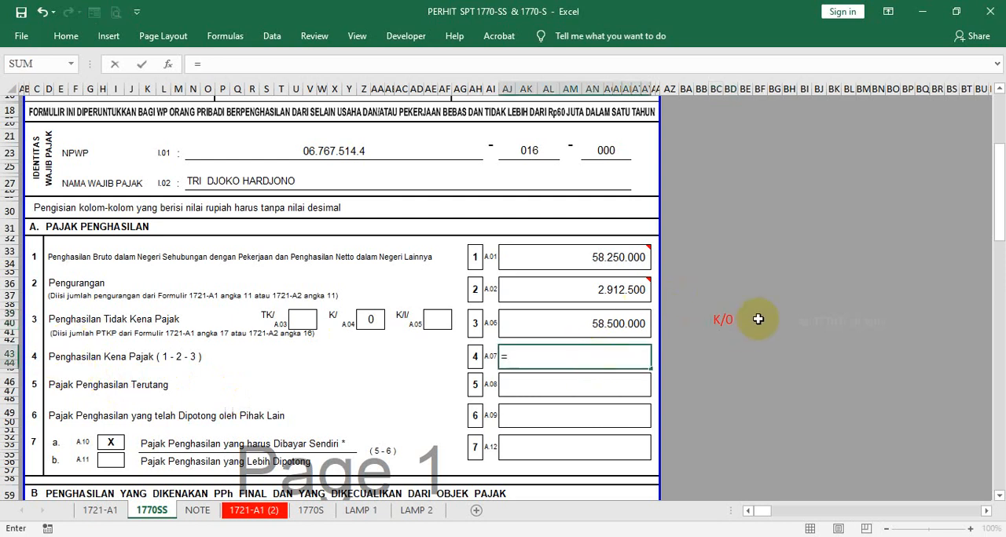
{"action": "type", "text": "ROUN"}
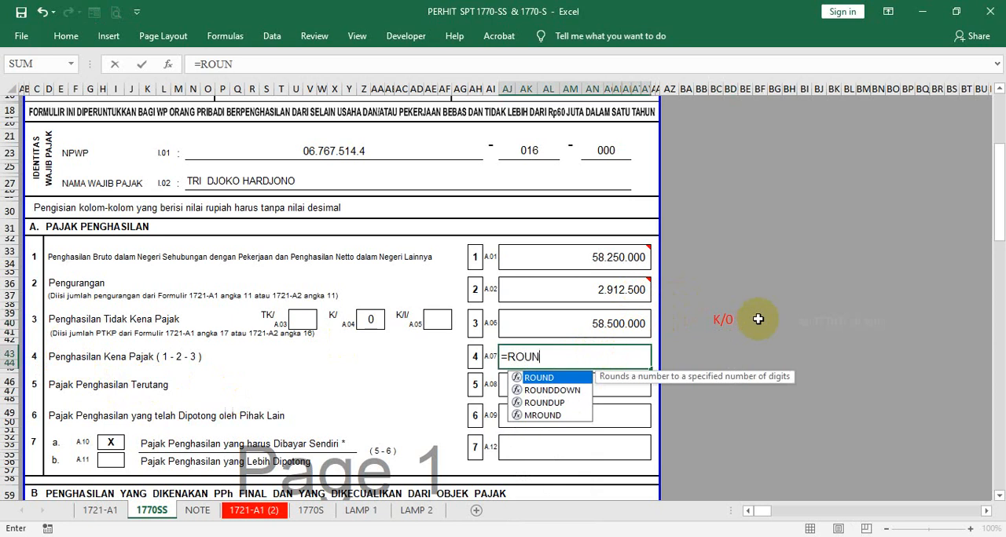
{"action": "key", "text": "Down"}
{"action": "key", "text": "Tab"}
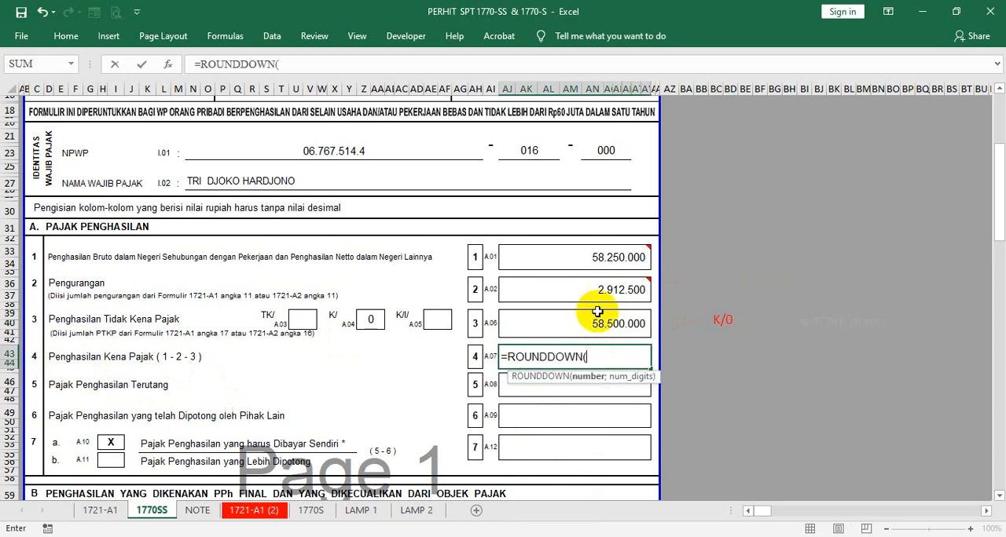
{"action": "left_click", "coordinate": [573, 259]}
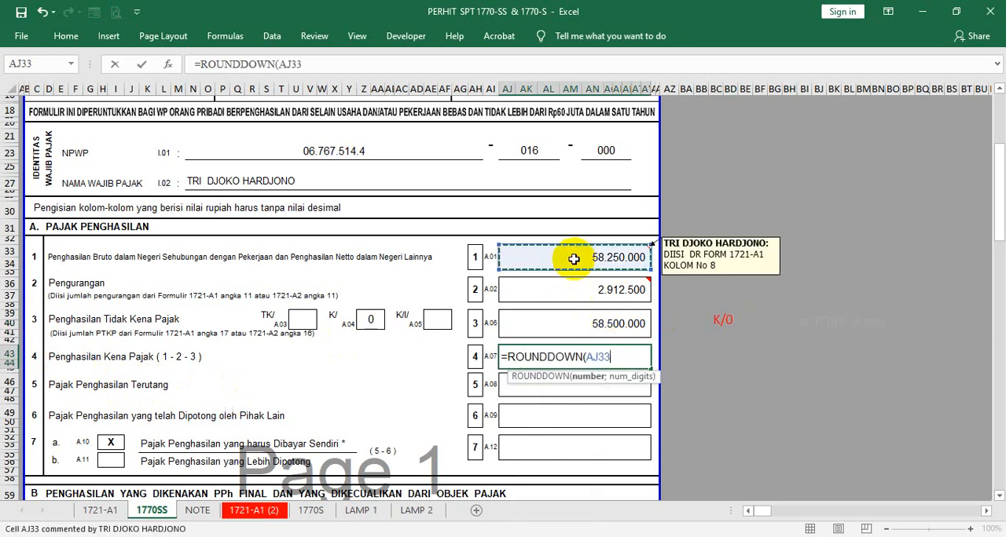
{"action": "type", "text": "-"}
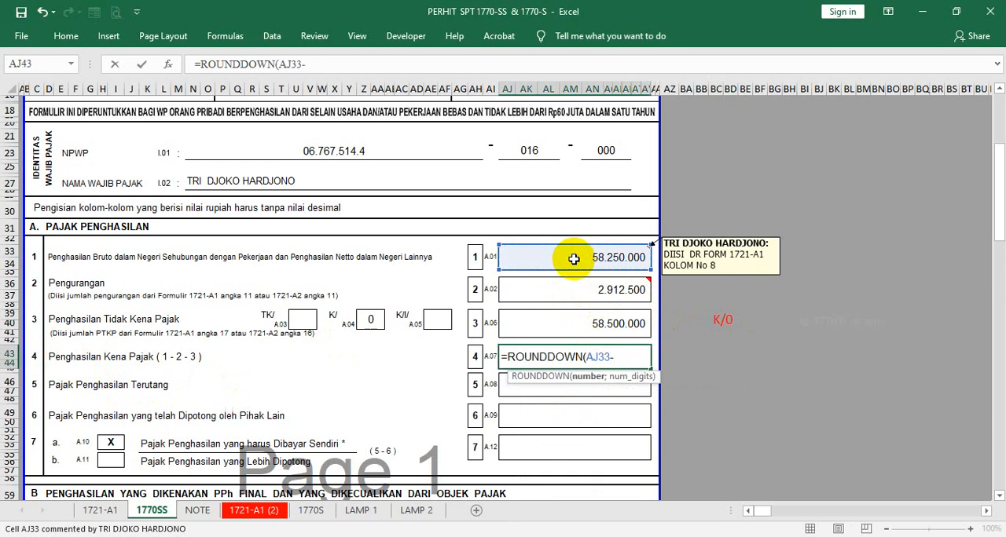
{"action": "left_click", "coordinate": [584, 289]}
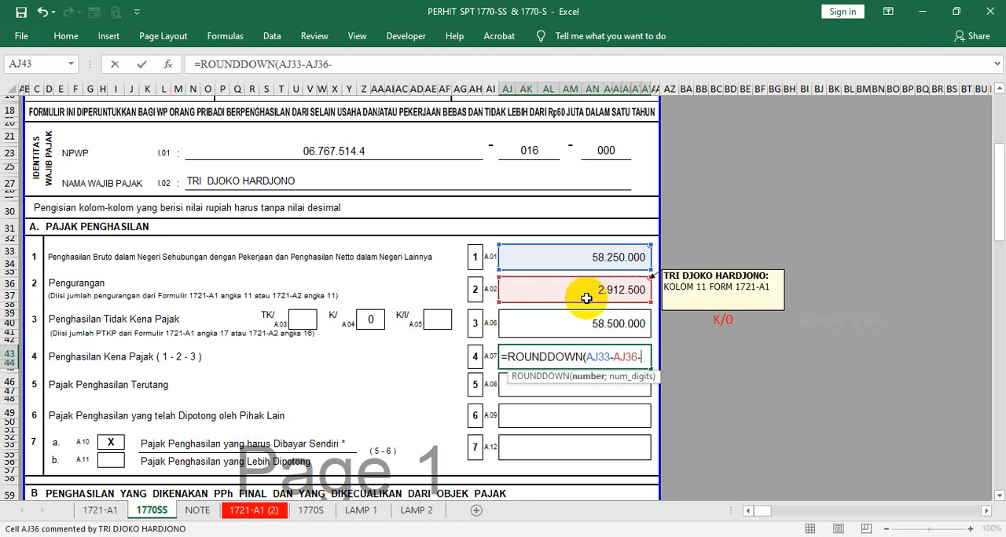
{"action": "left_click", "coordinate": [567, 326]}
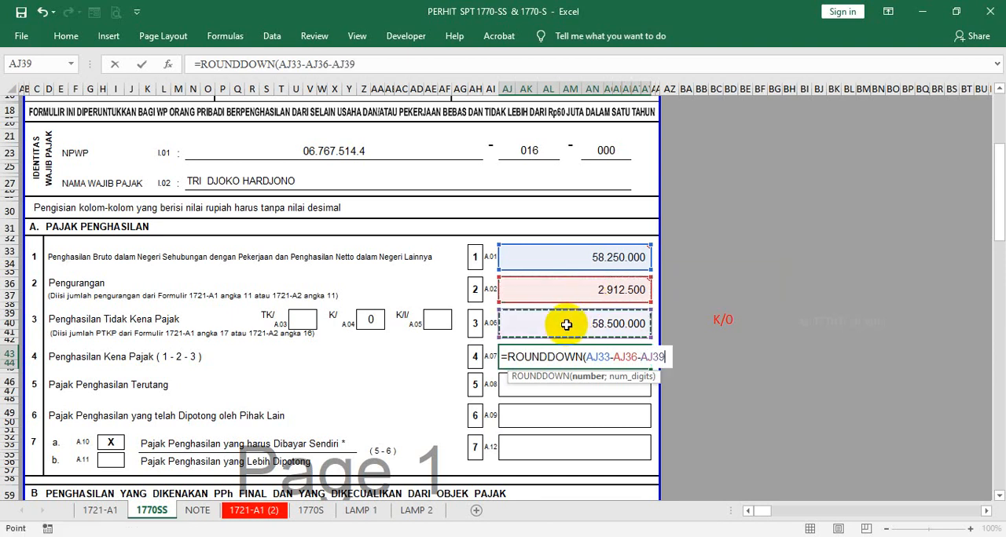
- Complete the Penghasilan Kena Pajak formula in AJ43 as =ROUNDDOWN(AJ33-AJ36-AJ39;-3), correcting the separator before -3
{"action": "type", "text": "'-"}
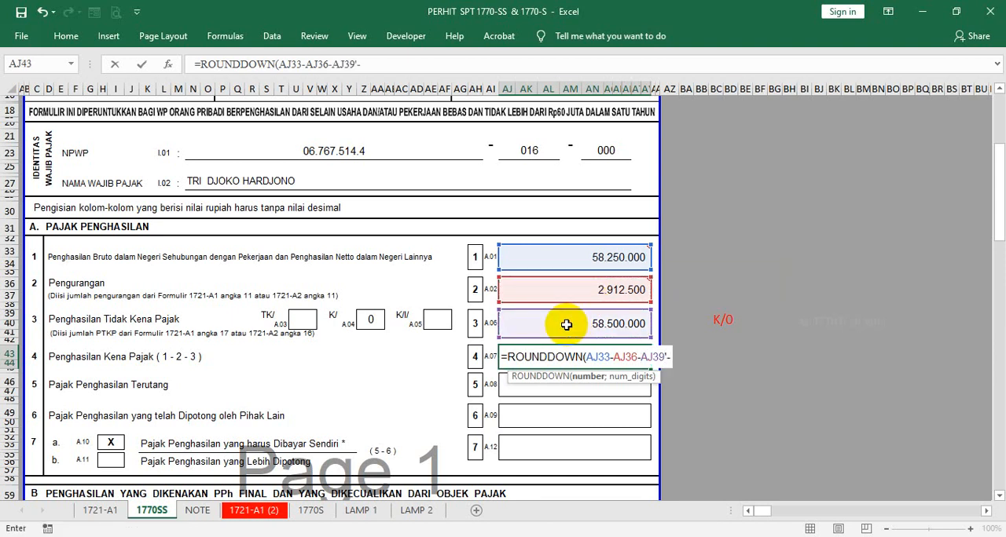
{"action": "type", "text": "3)"}
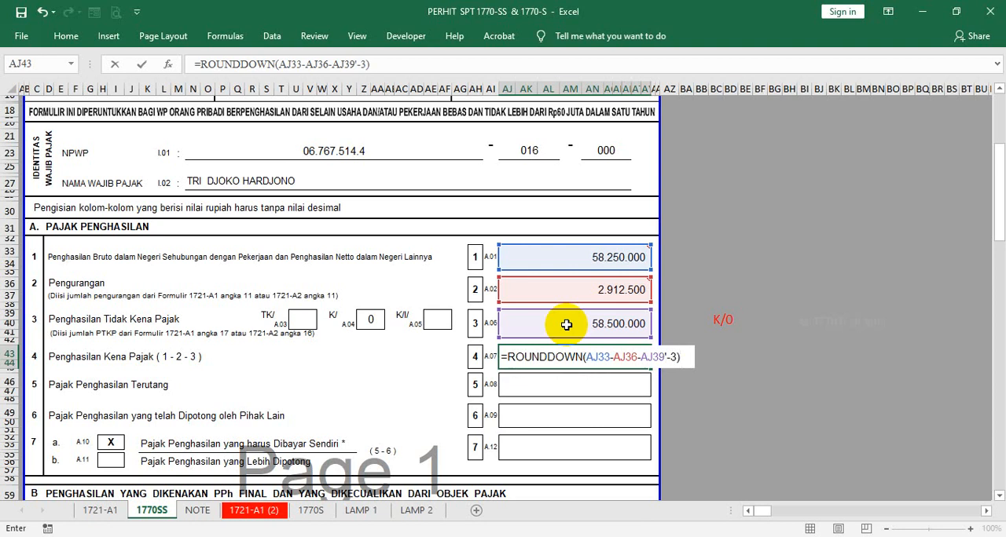
{"action": "key", "text": "Return"}
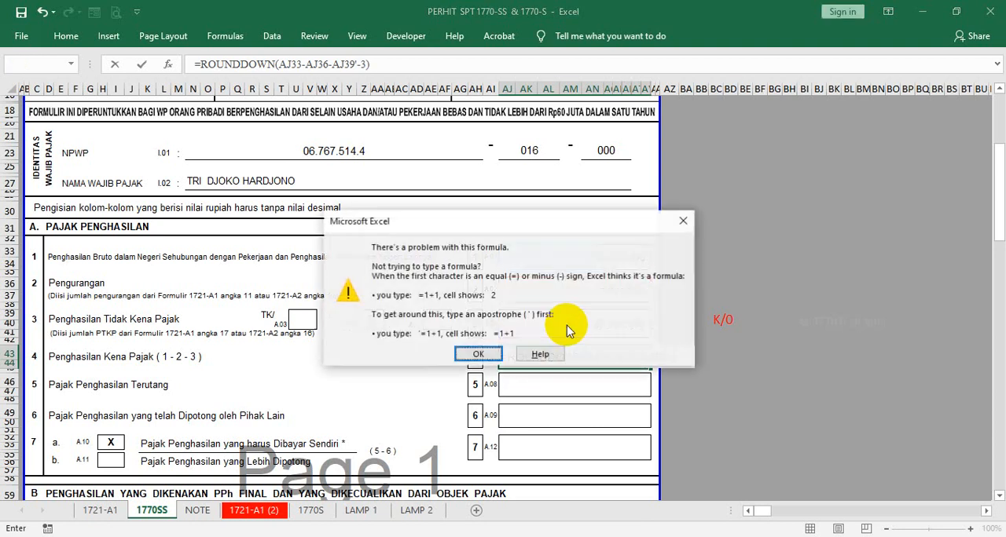
{"action": "left_click", "coordinate": [464, 354]}
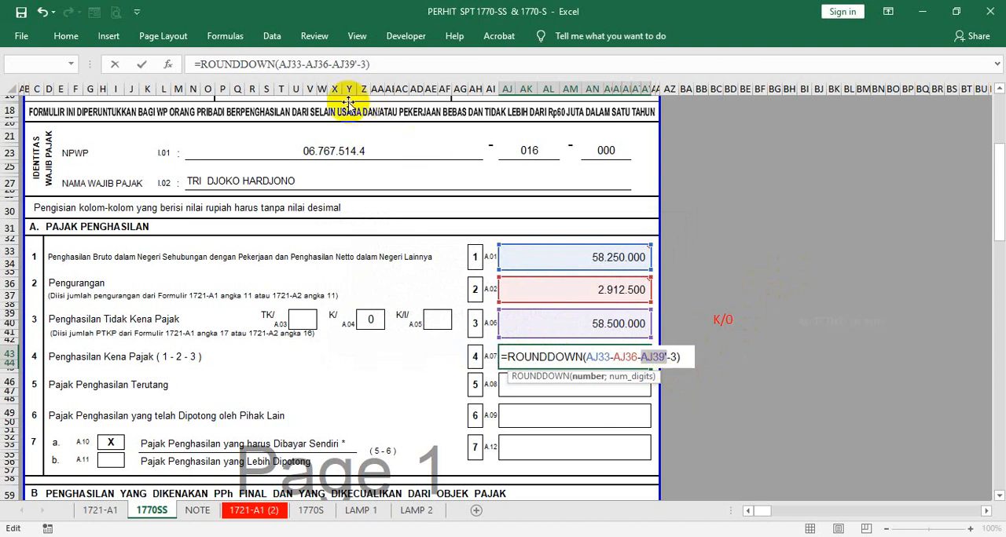
{"action": "left_click", "coordinate": [358, 63]}
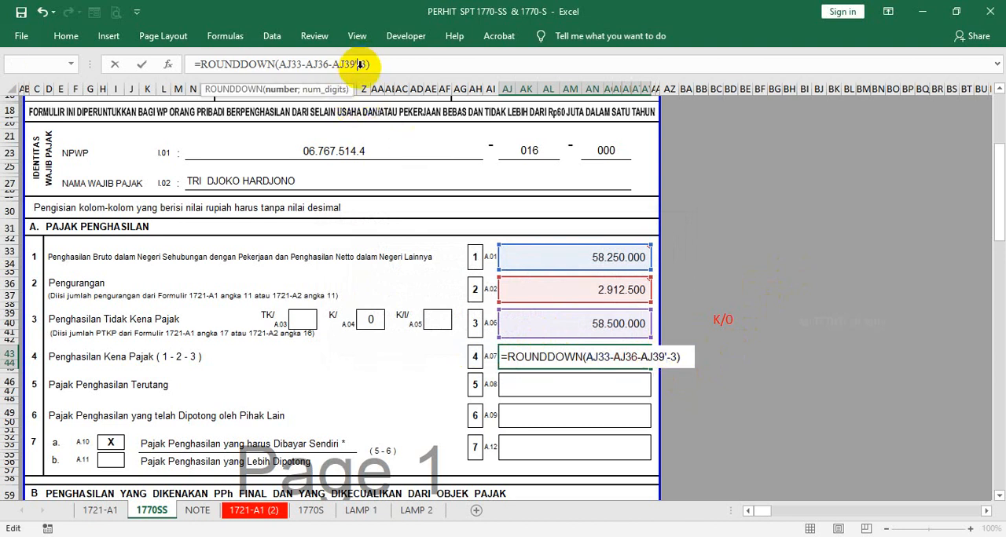
{"action": "key", "text": "BackSpace"}
{"action": "key", "text": "Return"}
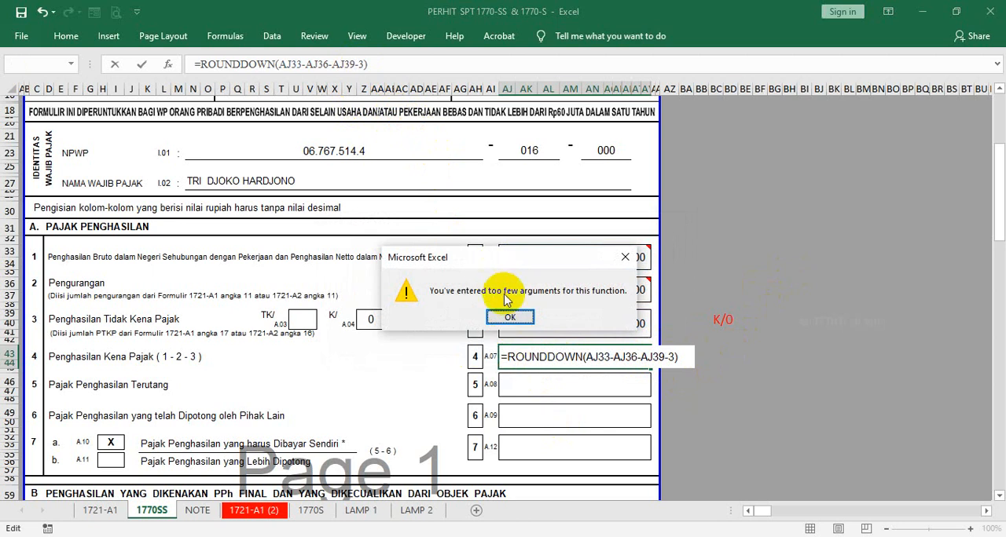
{"action": "left_click", "coordinate": [517, 318]}
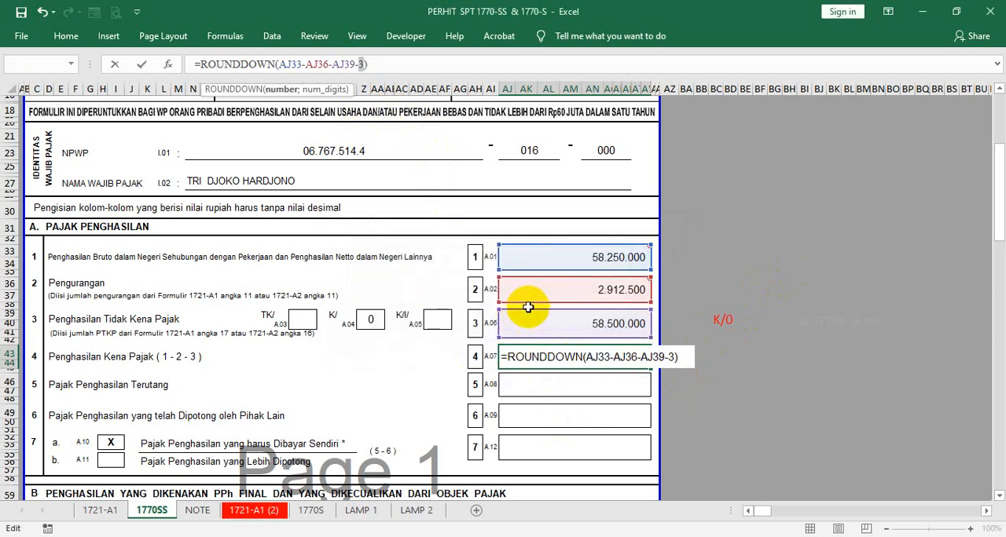
{"action": "left_click", "coordinate": [680, 360]}
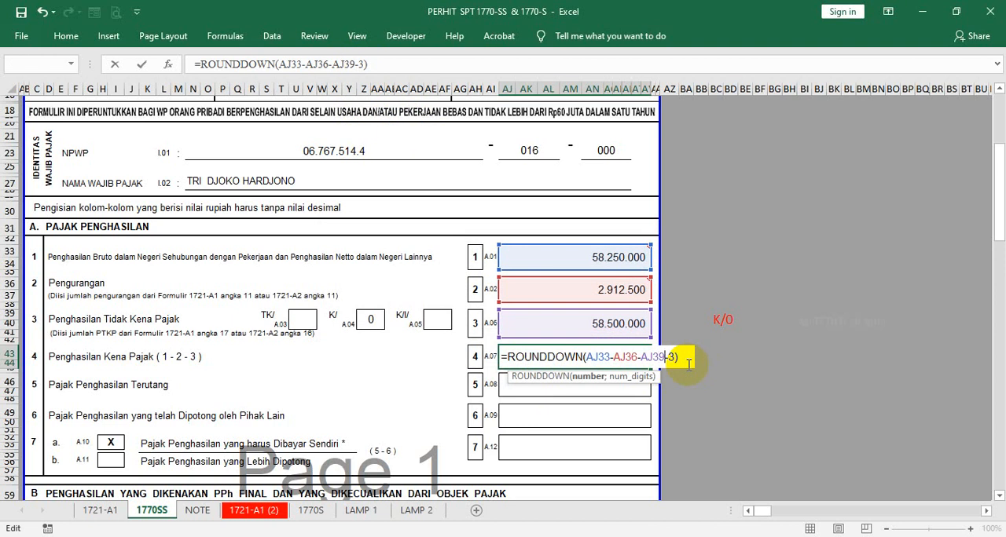
{"action": "type", "text": ";"}
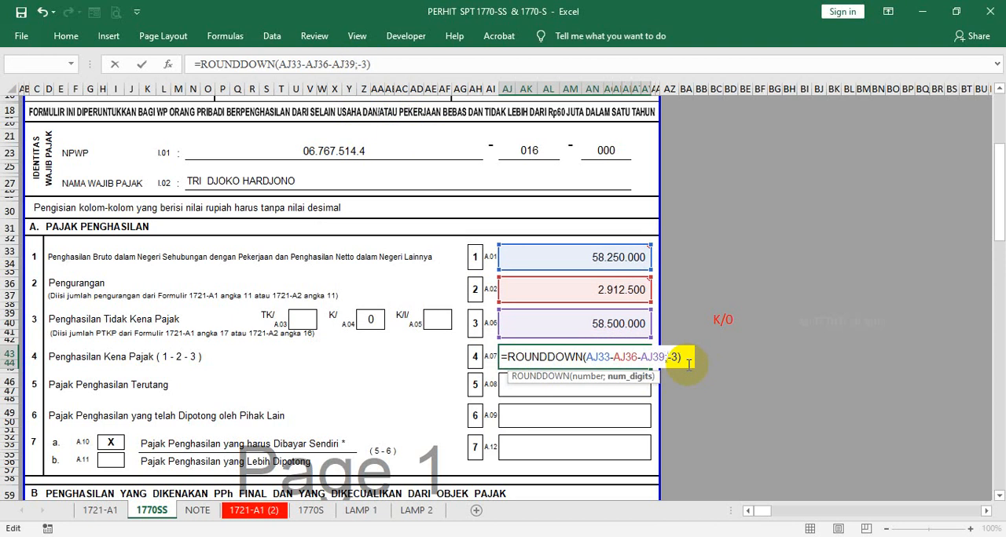
{"action": "key", "text": "Return"}
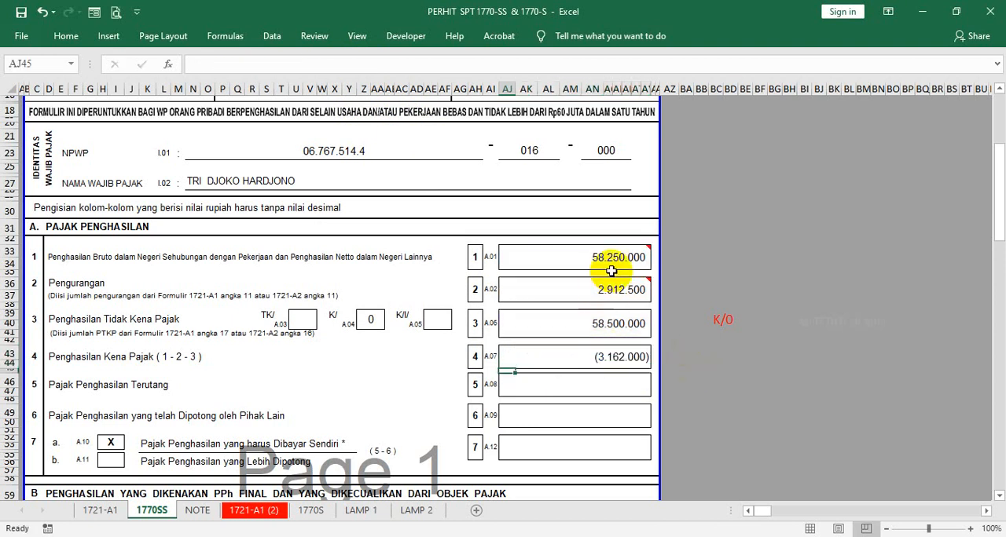
- Start wrapping the AJ43 formula in an IF function whose test subtracts AJ36 and AJ39 from AJ33
{"action": "left_click", "coordinate": [538, 358]}
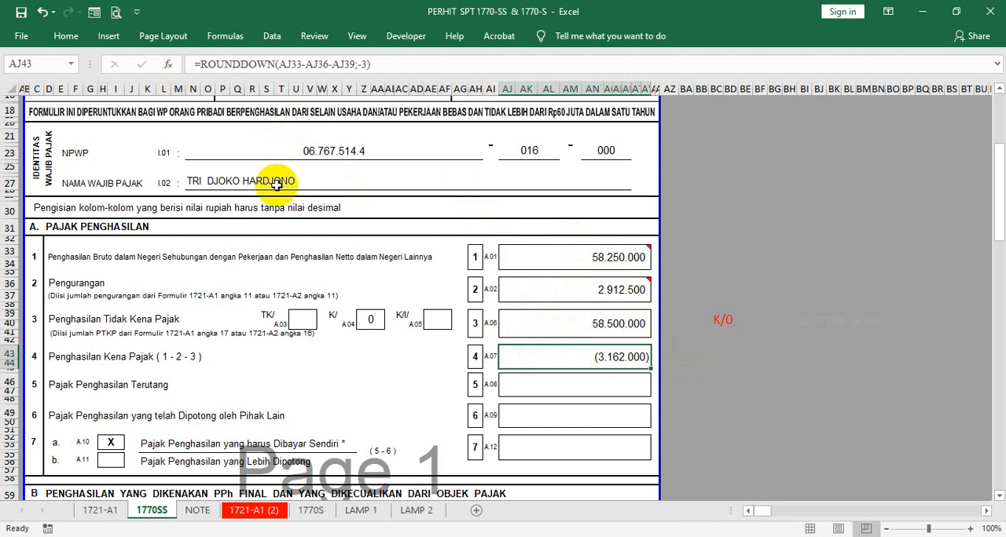
{"action": "left_click", "coordinate": [202, 66]}
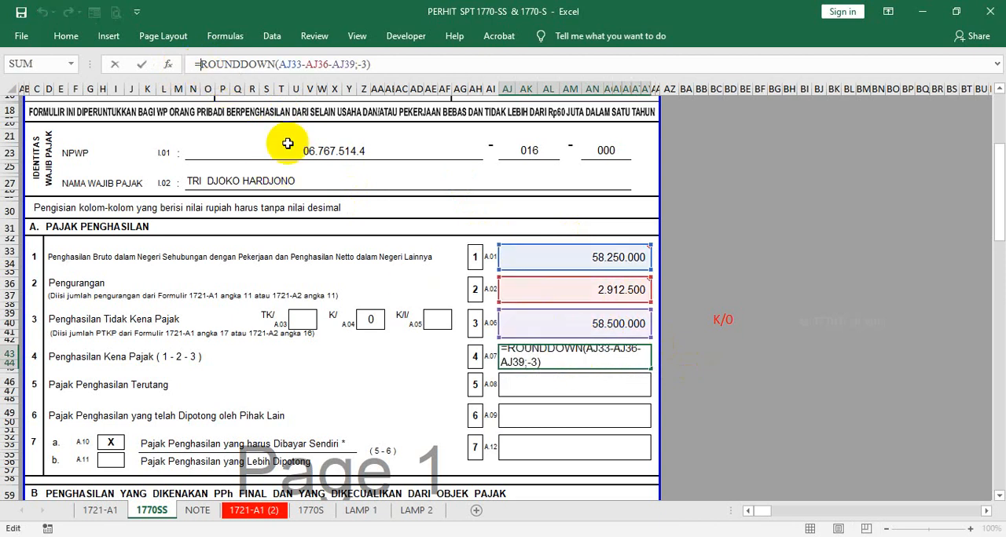
{"action": "type", "text": "IF"}
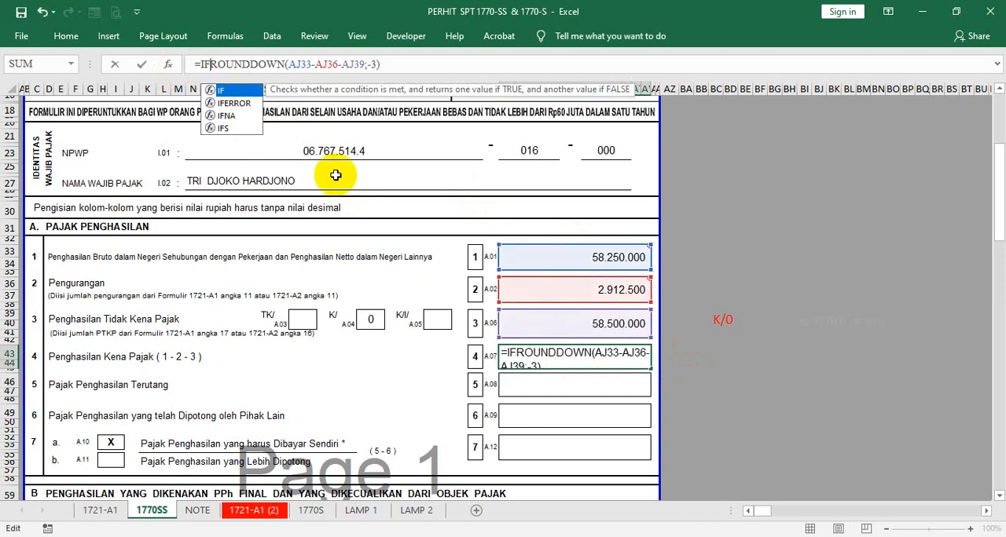
{"action": "type", "text": "("}
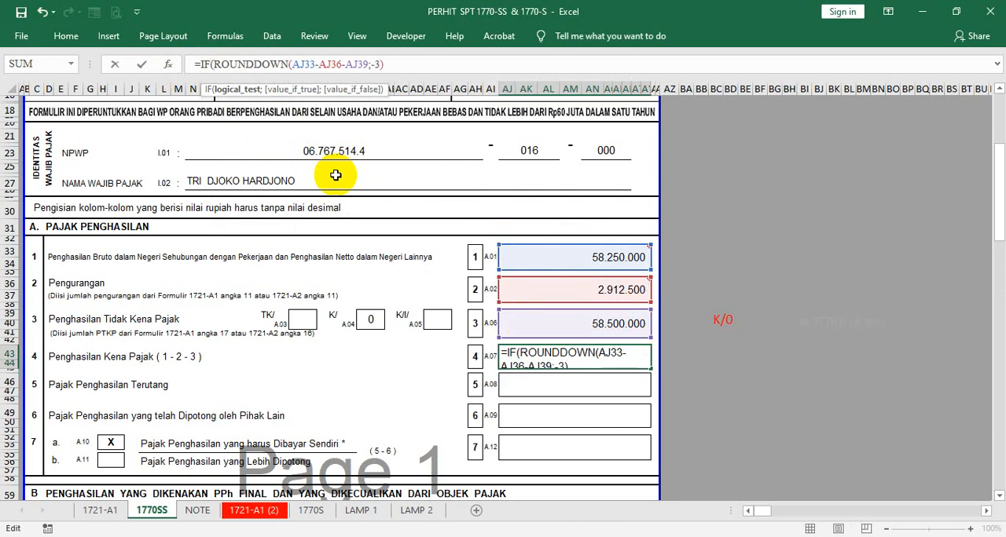
{"action": "mouse_move", "coordinate": [527, 256]}
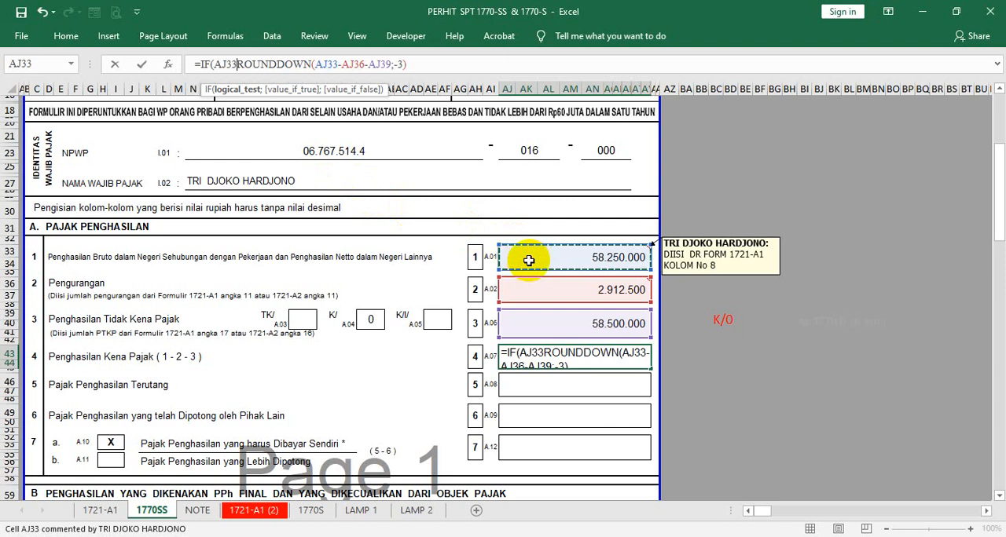
{"action": "left_click", "coordinate": [529, 260]}
{"action": "type", "text": "-"}
{"action": "left_click", "coordinate": [545, 286]}
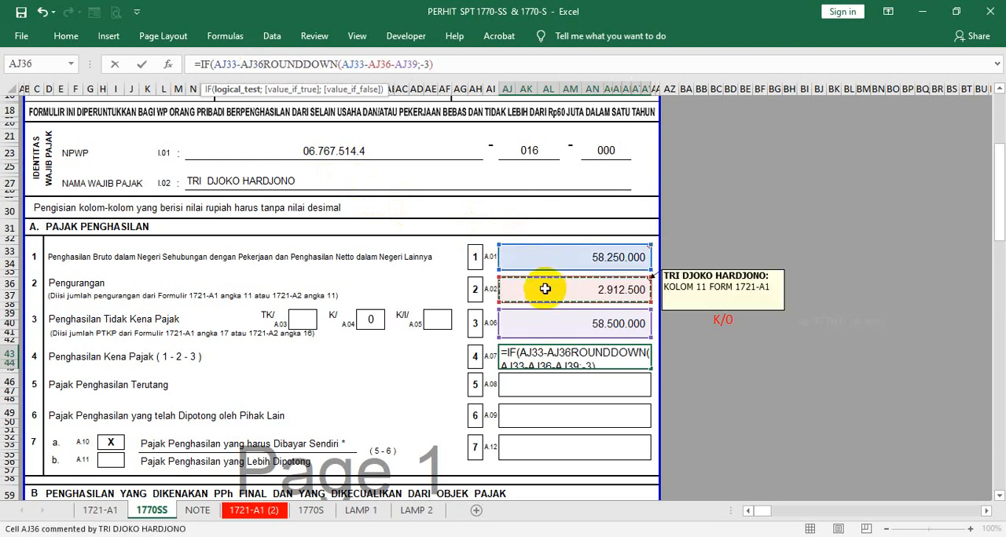
{"action": "type", "text": "-"}
{"action": "left_click", "coordinate": [550, 318]}
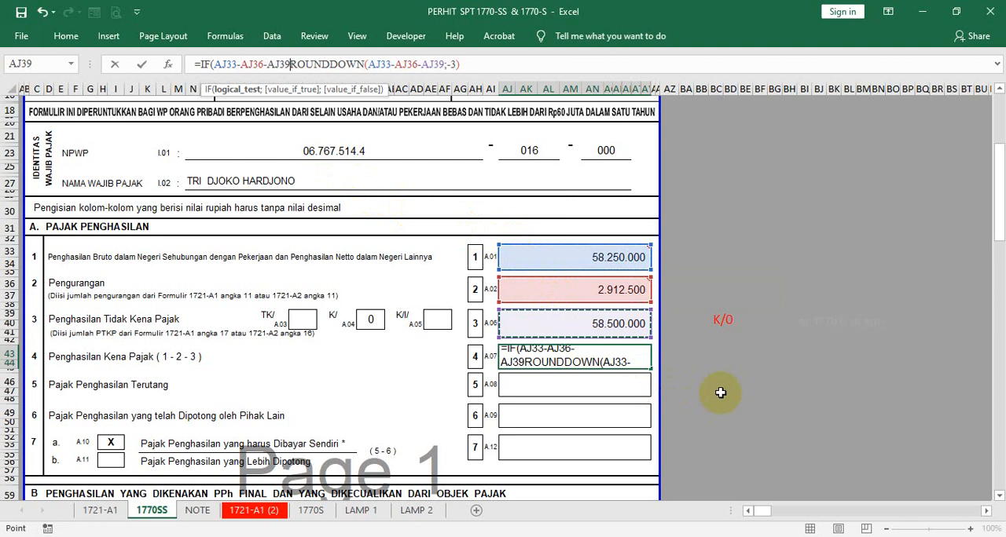
- Complete the IF in AJ43 with the condition <=0 returning 0, otherwise the ROUNDDOWN result, and accept the closing-parenthesis correction
{"action": "type", "text": "<"}
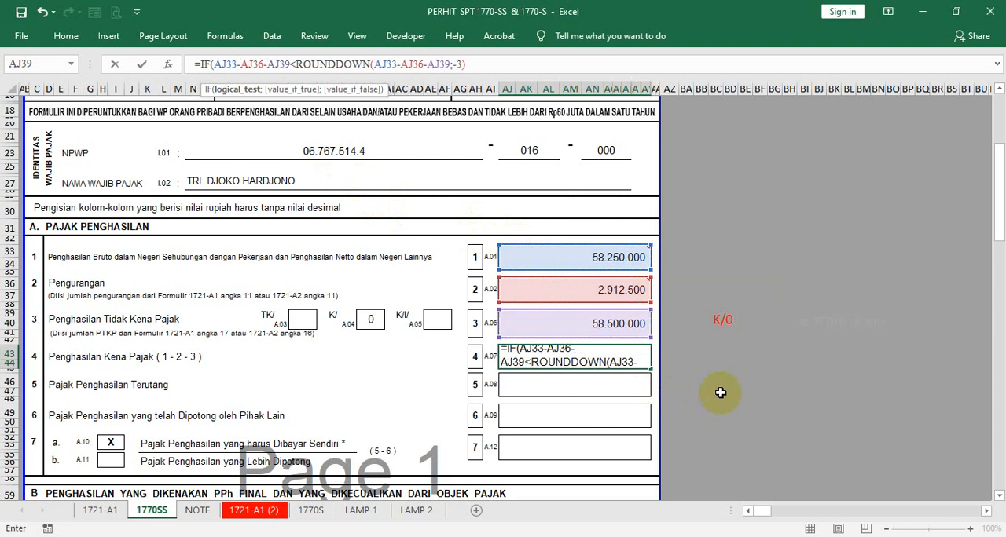
{"action": "type", "text": "=0"}
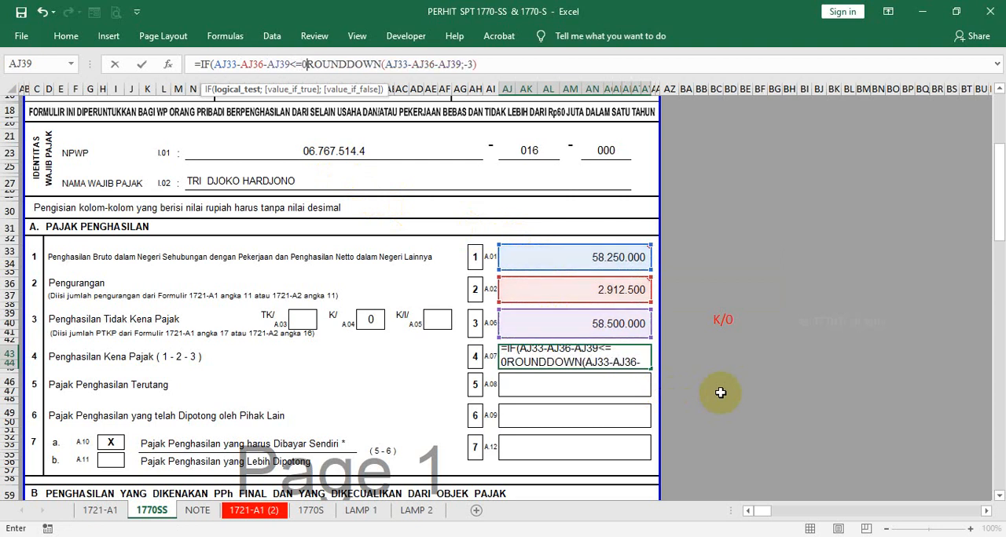
{"action": "type", "text": ";"}
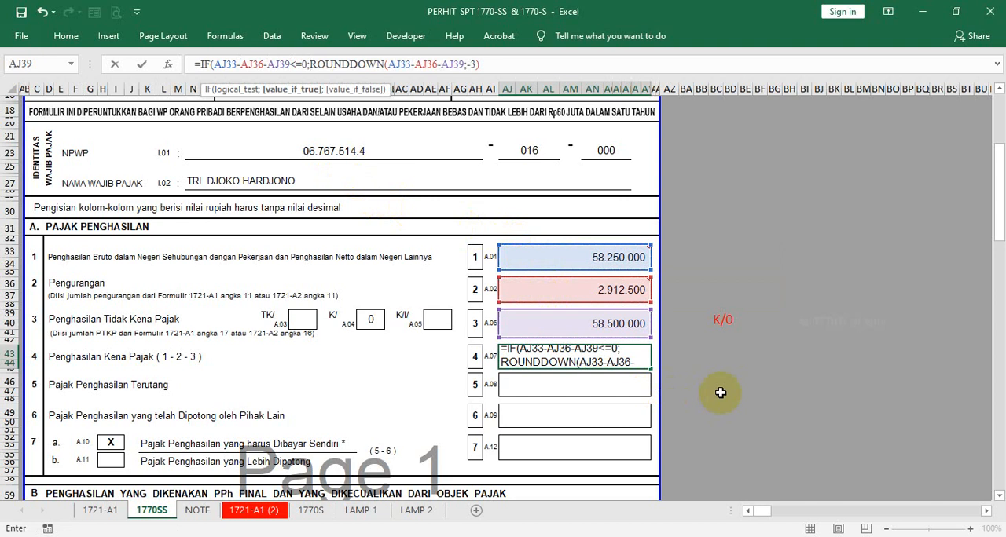
{"action": "type", "text": "0"}
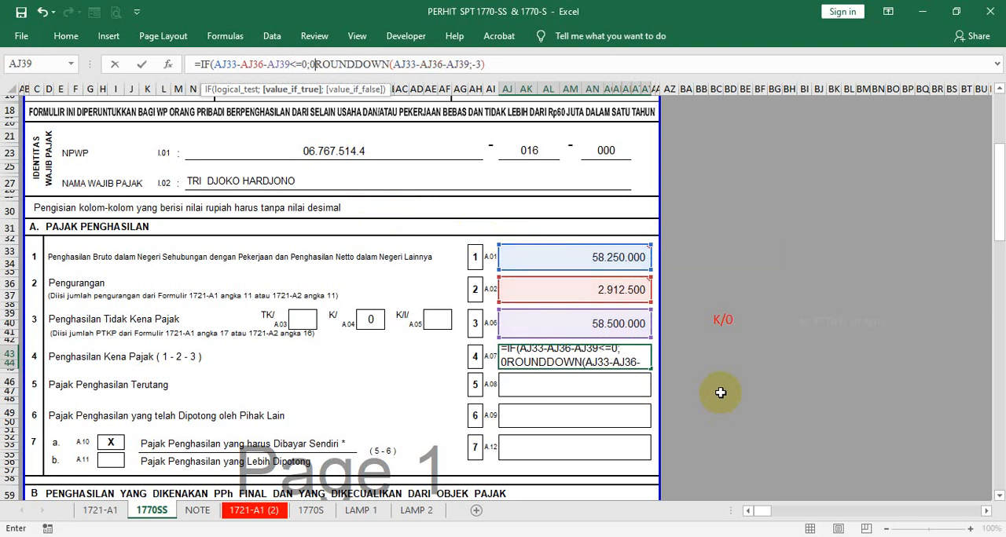
{"action": "type", "text": ";"}
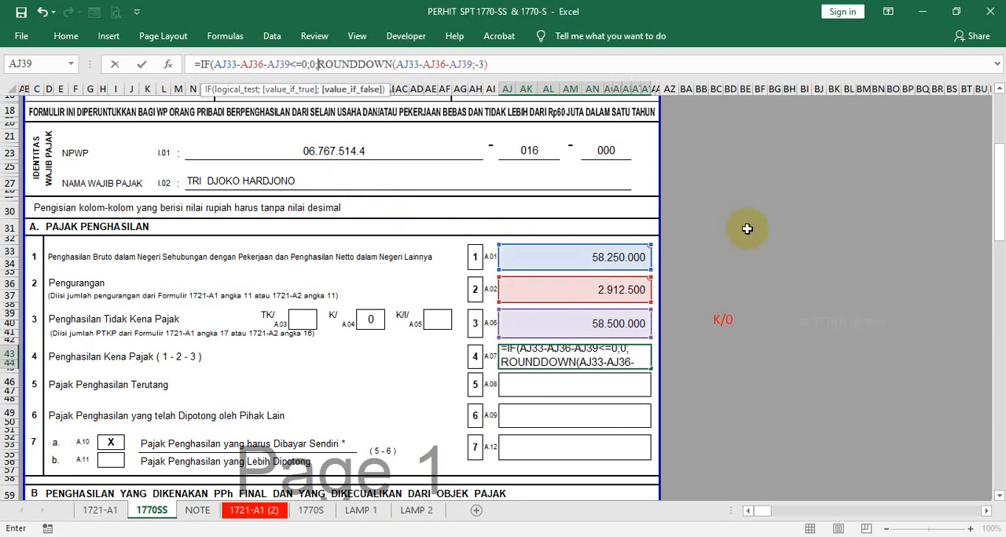
{"action": "left_click", "coordinate": [634, 138]}
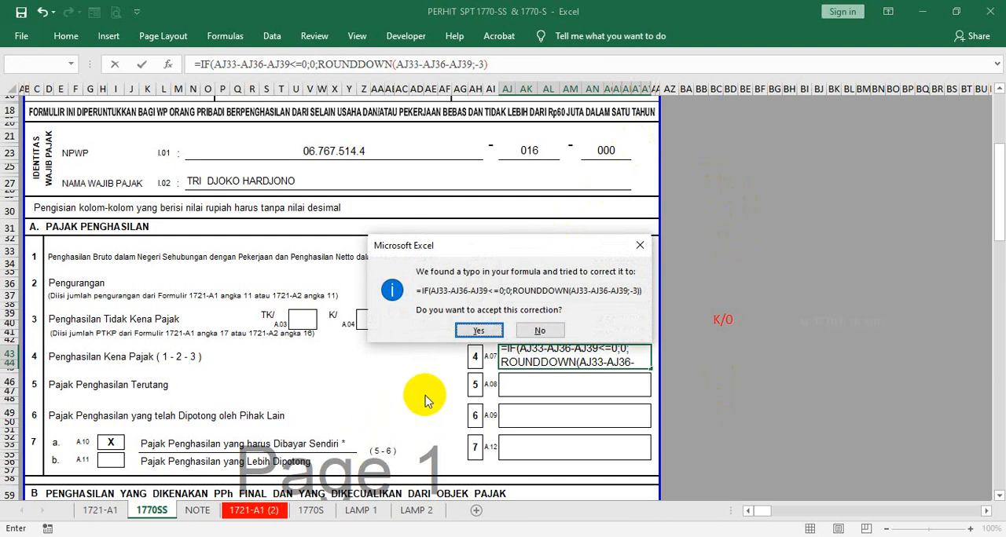
{"action": "left_click", "coordinate": [472, 331]}
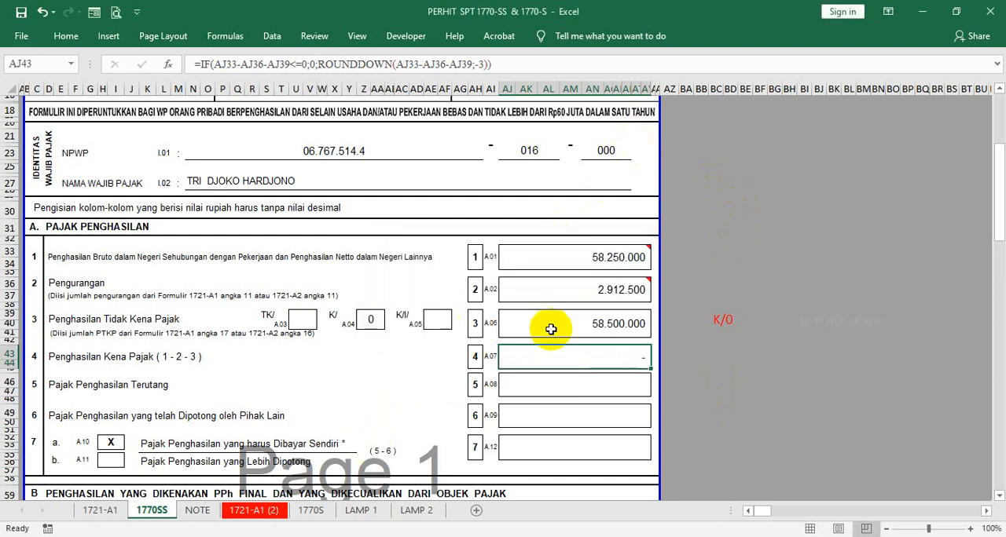
- Enter the formula =AJ43*5% in the Pajak Penghasilan Terutang cell AJ46
{"action": "left_click", "coordinate": [555, 387]}
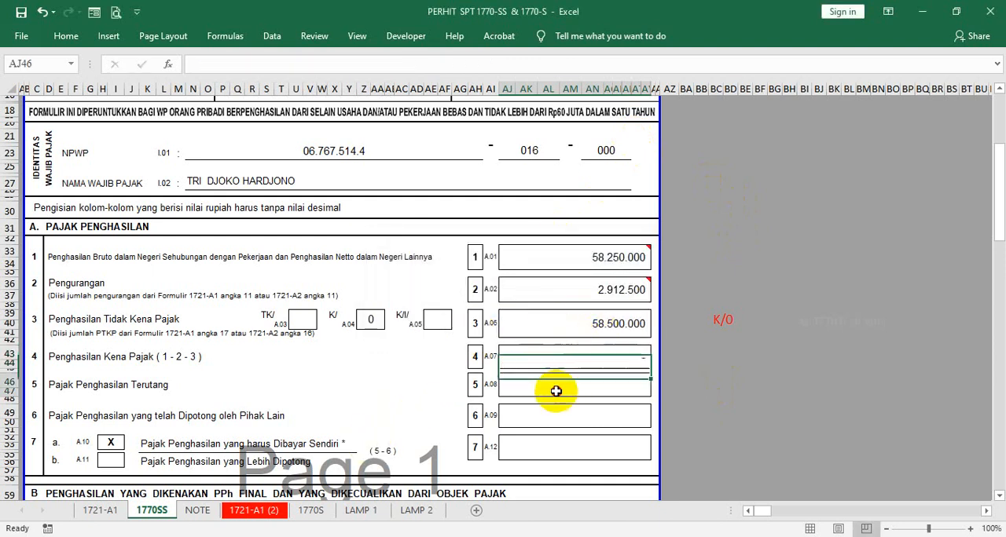
{"action": "left_click", "coordinate": [381, 321]}
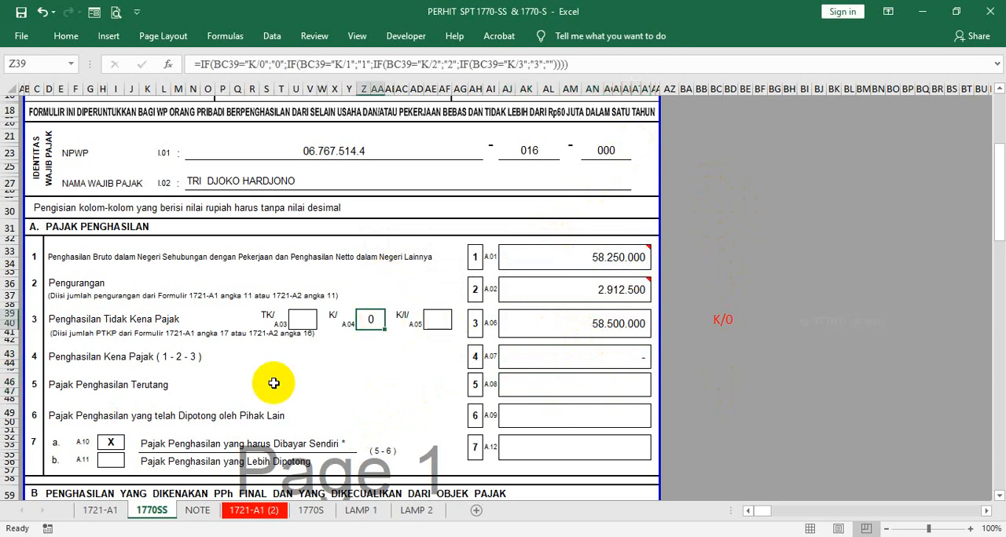
{"action": "left_click", "coordinate": [552, 382]}
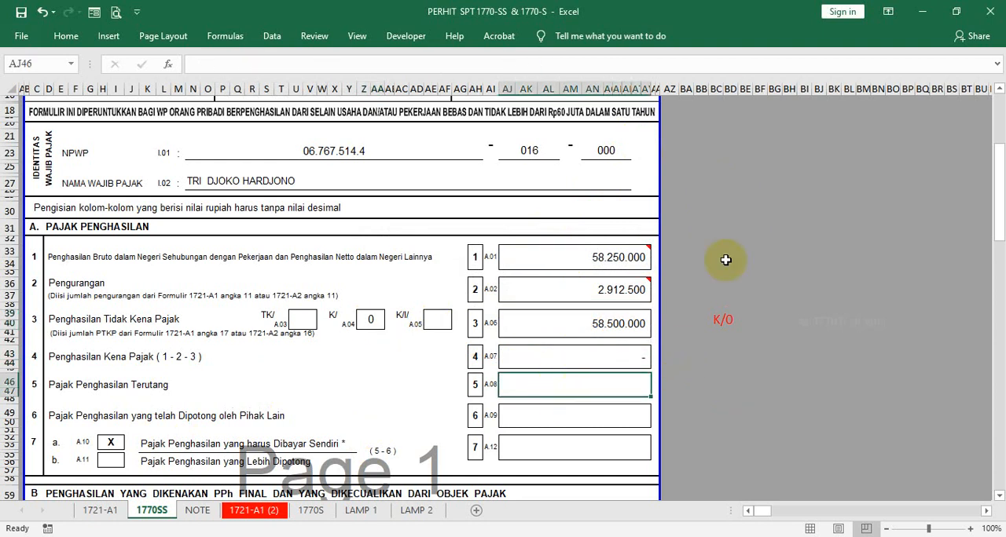
{"action": "type", "text": "="}
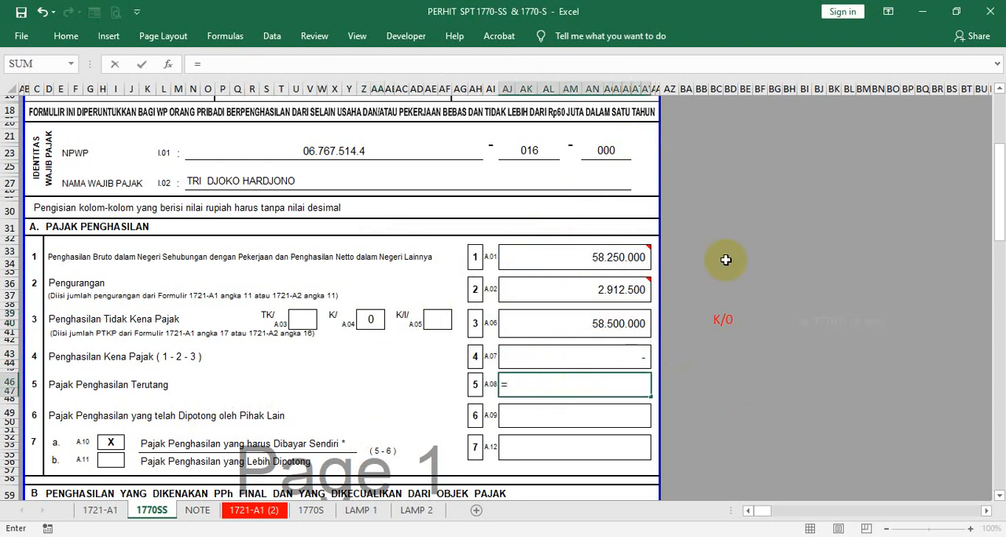
{"action": "left_click", "coordinate": [603, 356]}
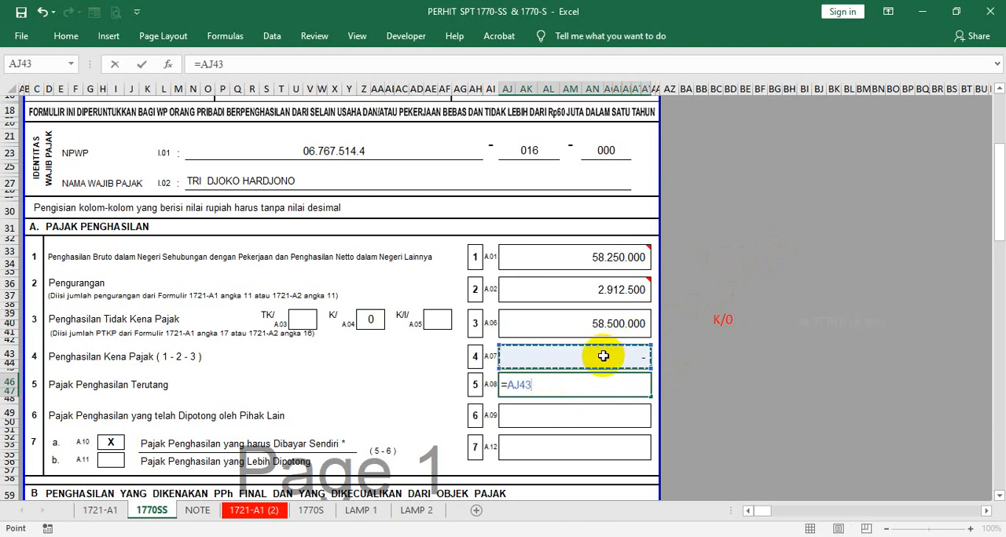
{"action": "type", "text": "*"}
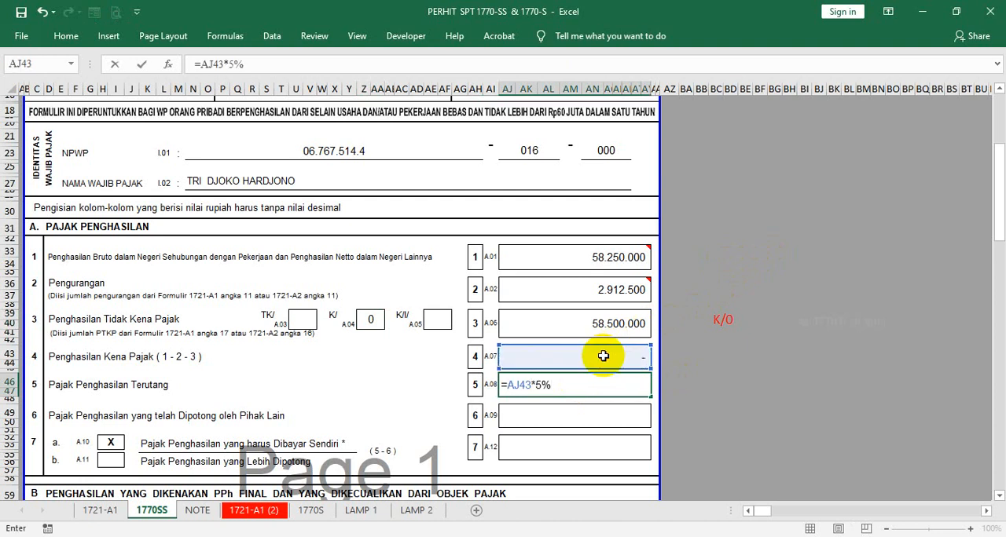
{"action": "type", "text": "5%"}
{"action": "key", "text": "Return"}
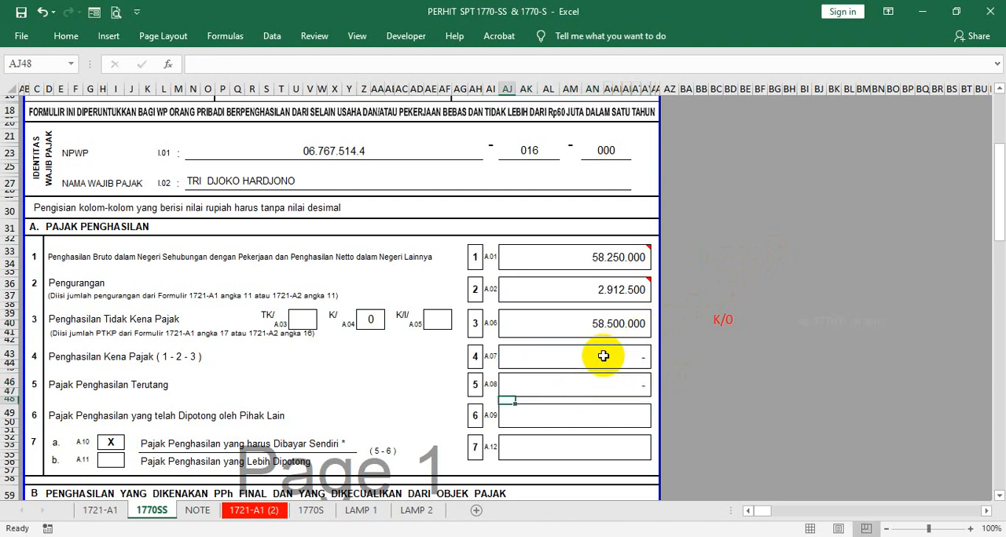
- Link the Pajak Penghasilan yang telah Dipotong oleh Pihak Lain cell AJ49 to BN62 on sheet 1721-A1 with ='1721-A1'!BN62
{"action": "left_click", "coordinate": [571, 417]}
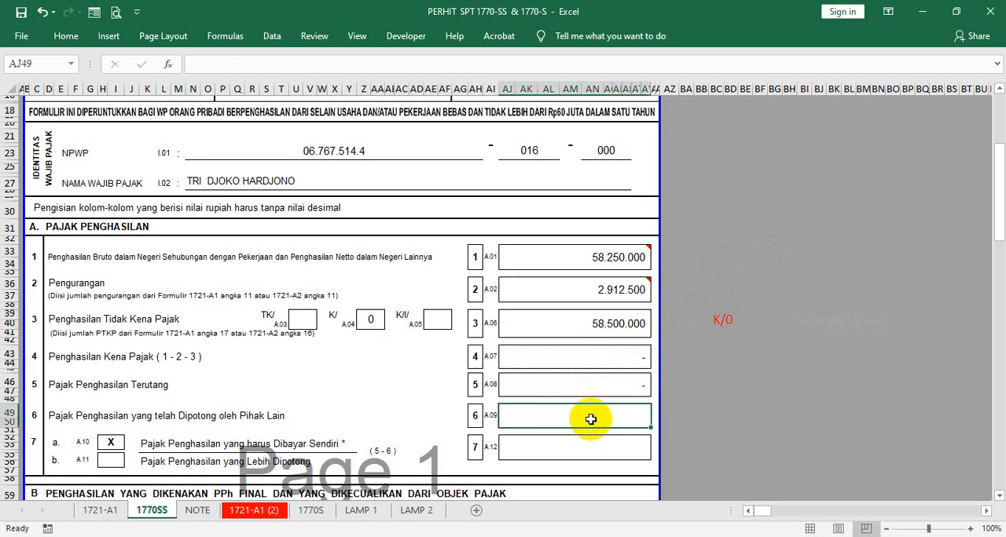
{"action": "left_click", "coordinate": [107, 515]}
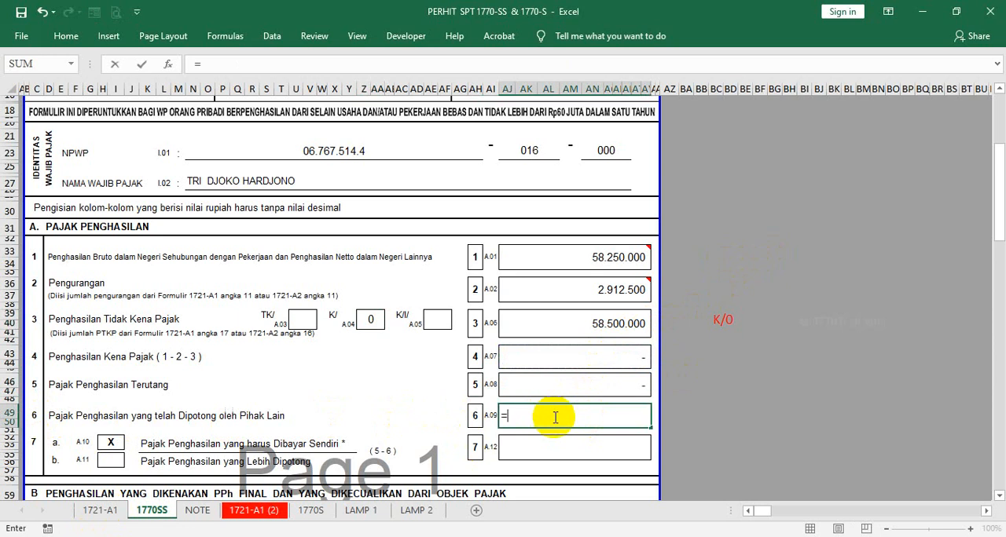
{"action": "type", "text": "="}
{"action": "left_click", "coordinate": [120, 513]}
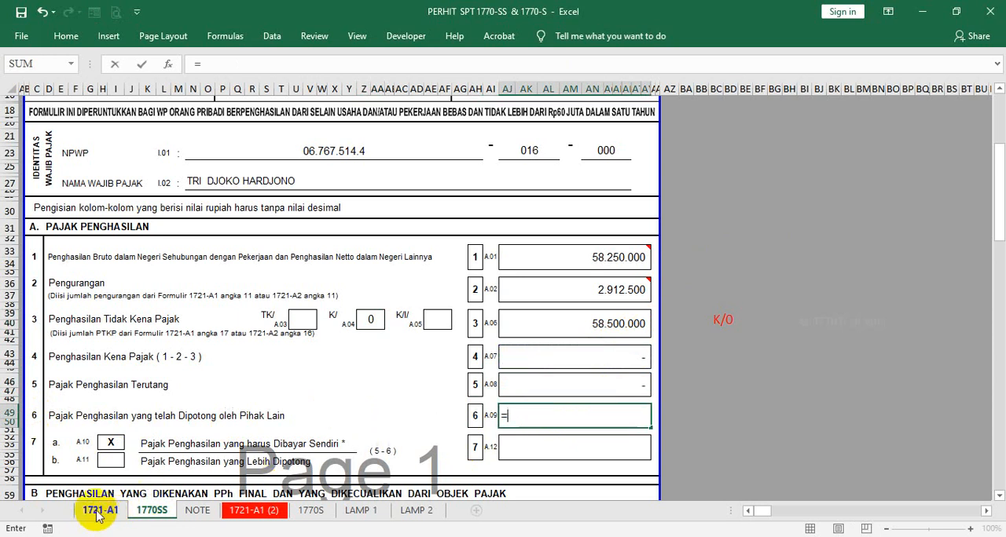
{"action": "scroll", "coordinate": [287, 367], "scroll_direction": "down", "scroll_amount": 1}
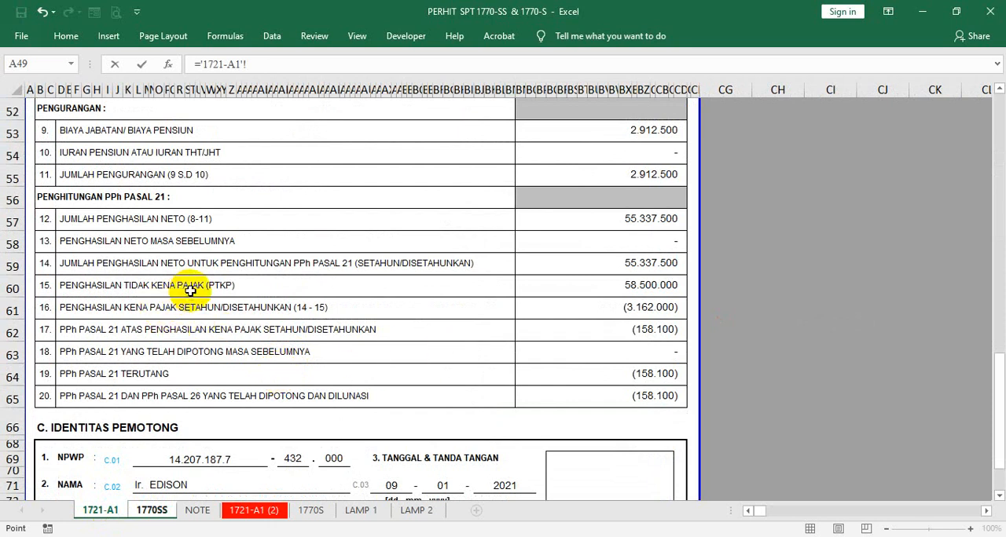
{"action": "left_click", "coordinate": [578, 328]}
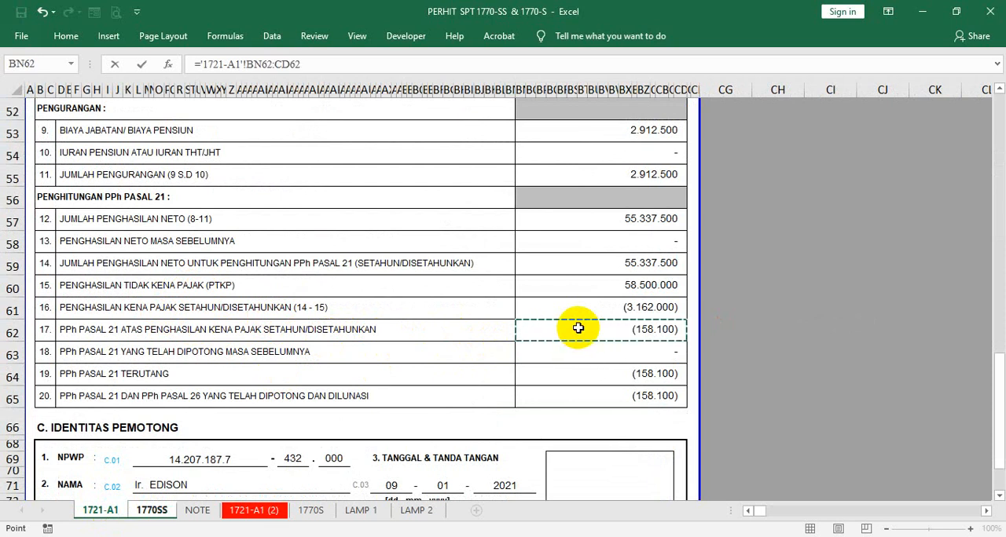
{"action": "left_click", "coordinate": [306, 63]}
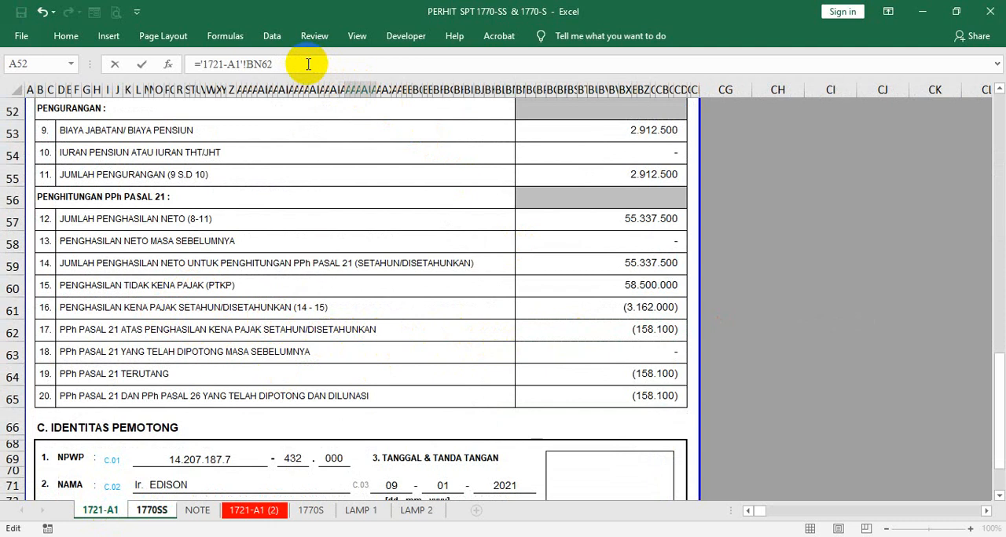
{"action": "key", "text": "Return"}
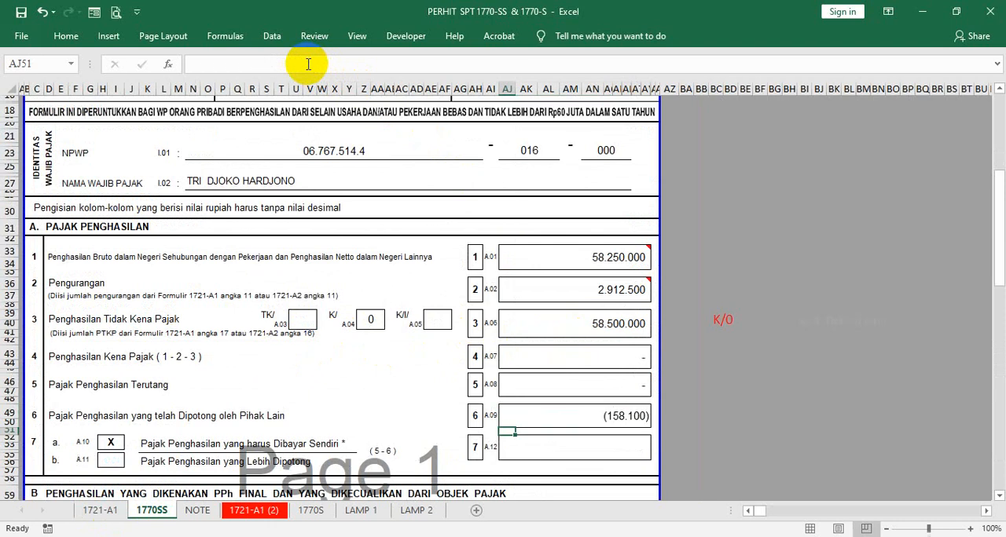
- Add the comment "FORM 1721-A1 no 17" to cell AJ49 and resize its box wider and shorter
{"action": "left_click", "coordinate": [591, 410]}
{"action": "right_click", "coordinate": [589, 415]}
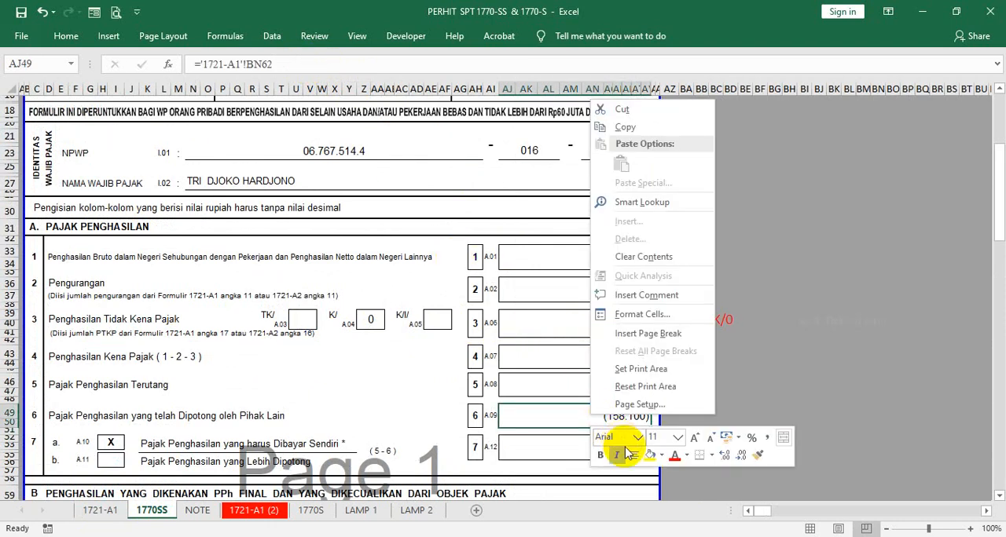
{"action": "left_click", "coordinate": [646, 295]}
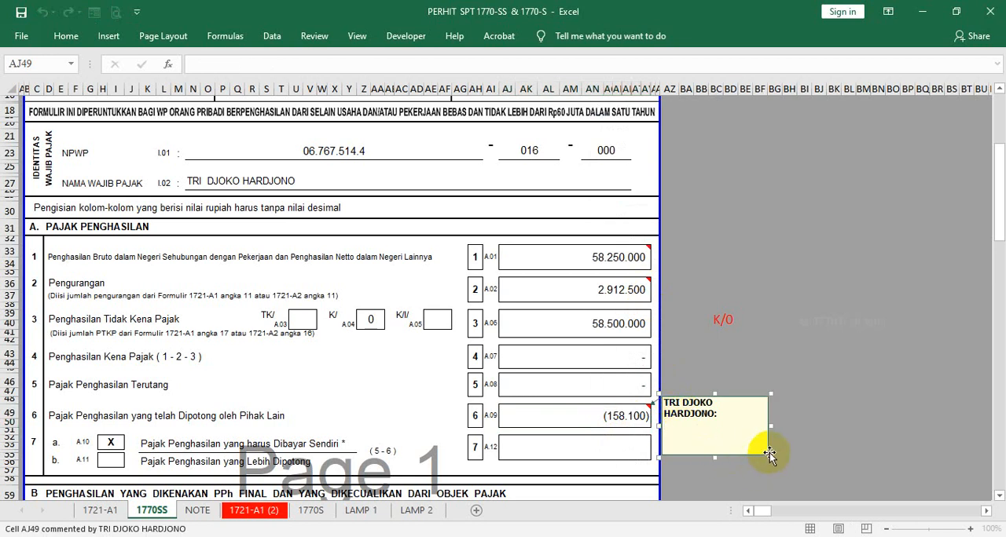
{"action": "left_click_drag", "start_coordinate": [768, 453], "coordinate": [785, 440]}
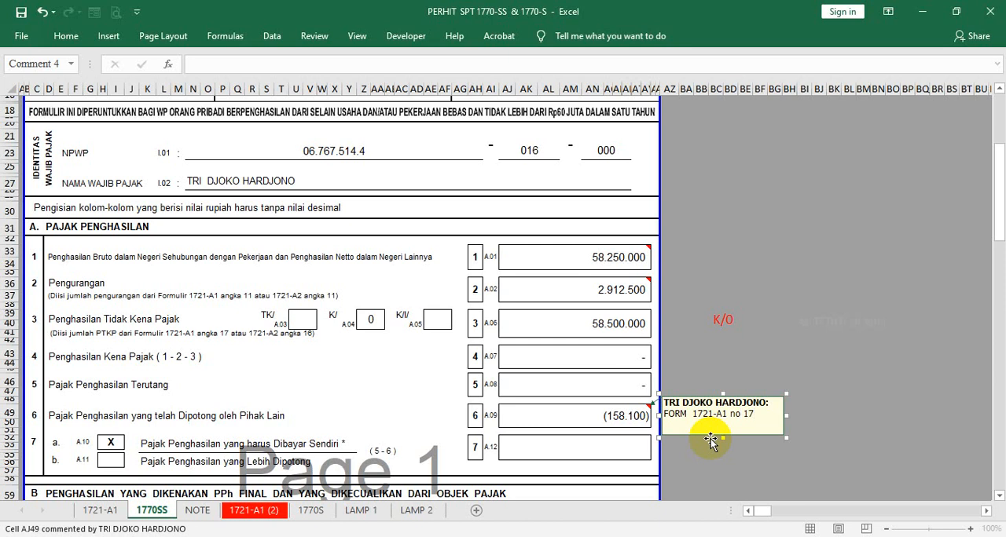
{"action": "left_click", "coordinate": [821, 305]}
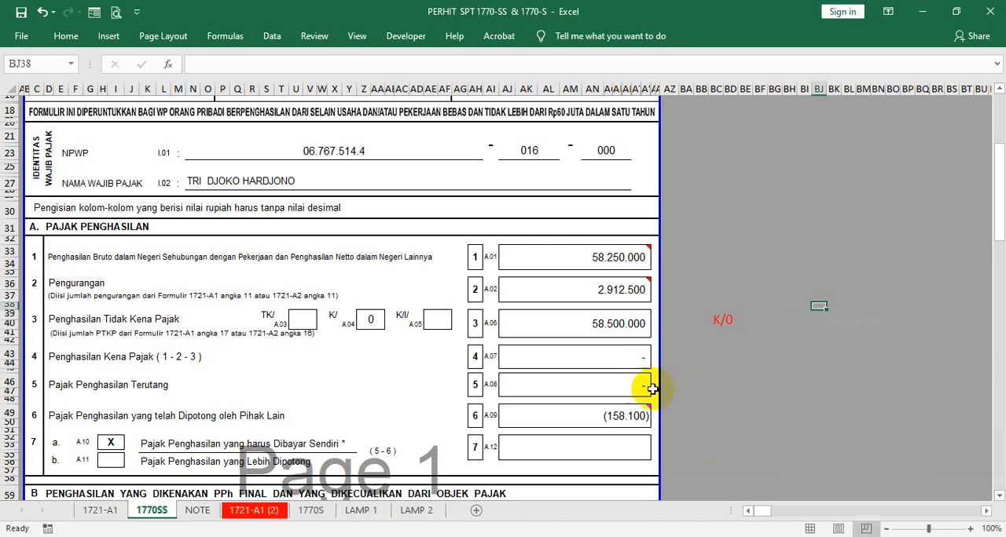
- Review the gross income, deduction and PPh Pasal 21 rows on sheet 1721-A1
{"action": "mouse_move", "coordinate": [561, 415]}
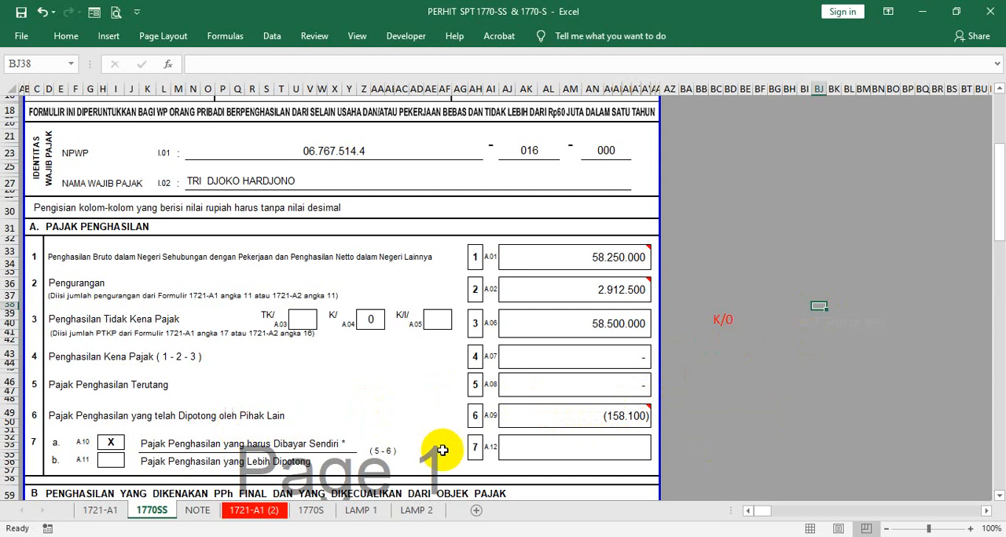
{"action": "left_click", "coordinate": [524, 445]}
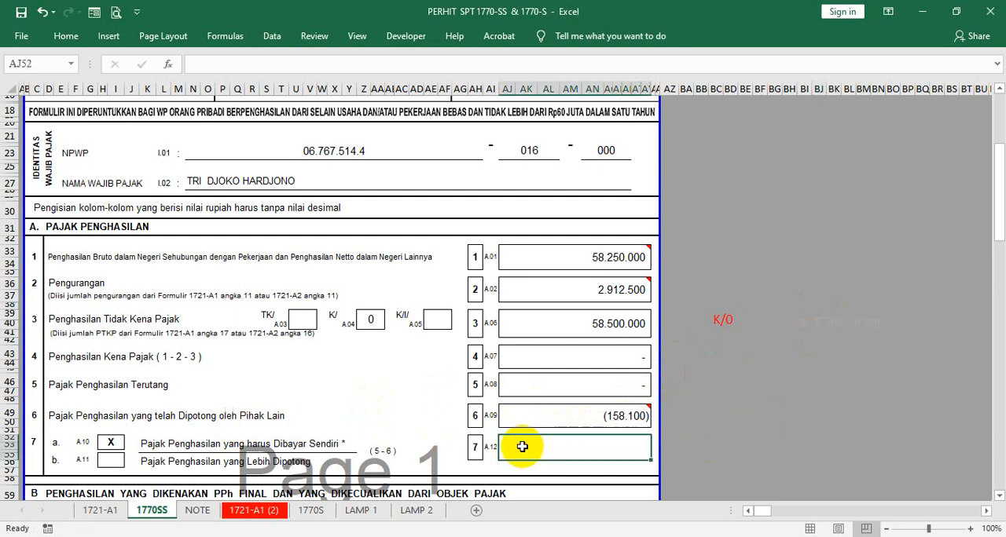
{"action": "left_click", "coordinate": [102, 510]}
{"action": "scroll", "coordinate": [534, 278], "scroll_direction": "up", "scroll_amount": 2}
{"action": "scroll", "coordinate": [534, 279], "scroll_direction": "up", "scroll_amount": 2}
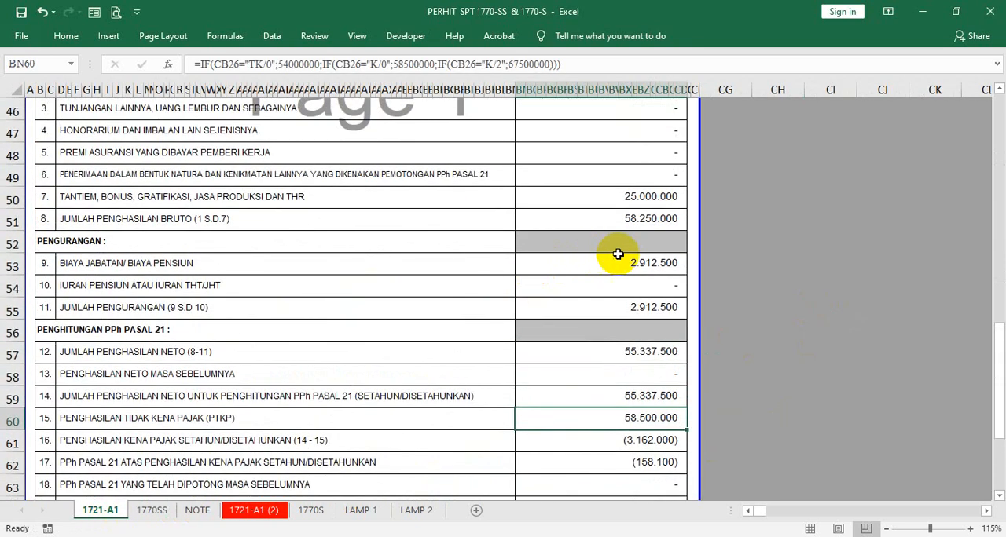
{"action": "left_click", "coordinate": [641, 156]}
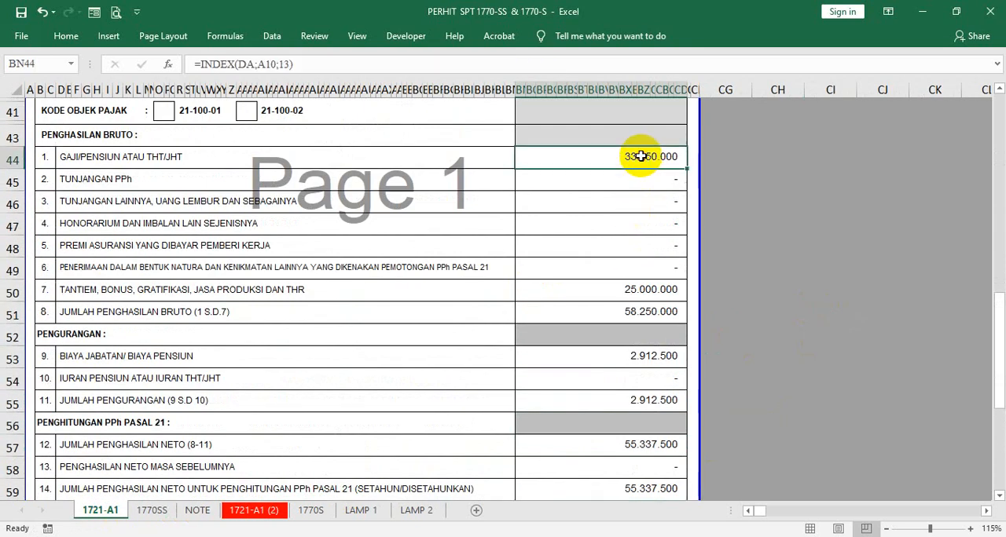
{"action": "left_click", "coordinate": [606, 311]}
{"action": "scroll", "coordinate": [660, 352], "scroll_direction": "down", "scroll_amount": 3}
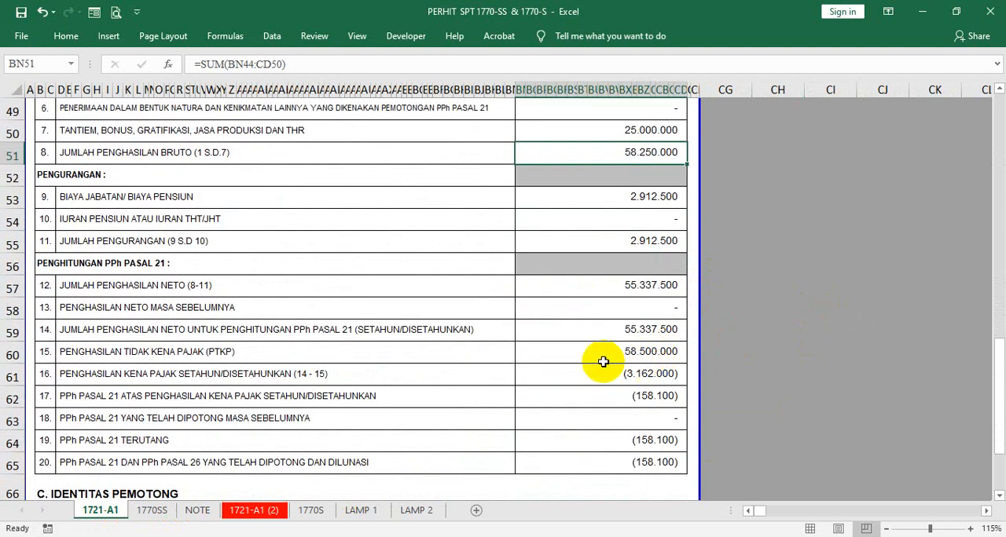
{"action": "scroll", "coordinate": [669, 266], "scroll_direction": "up", "scroll_amount": 2}
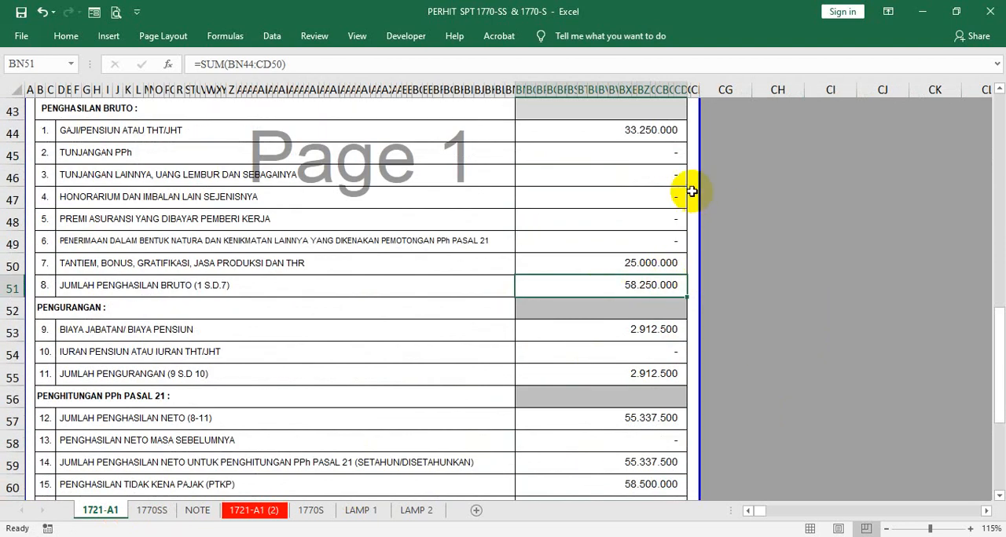
- Change the PTKP family status on 1721-A1 to TK/0 by clearing the K field and entering 0 in the TK field
{"action": "scroll", "coordinate": [690, 190], "scroll_direction": "up", "scroll_amount": 3}
{"action": "scroll", "coordinate": [453, 261], "scroll_direction": "up", "scroll_amount": 4}
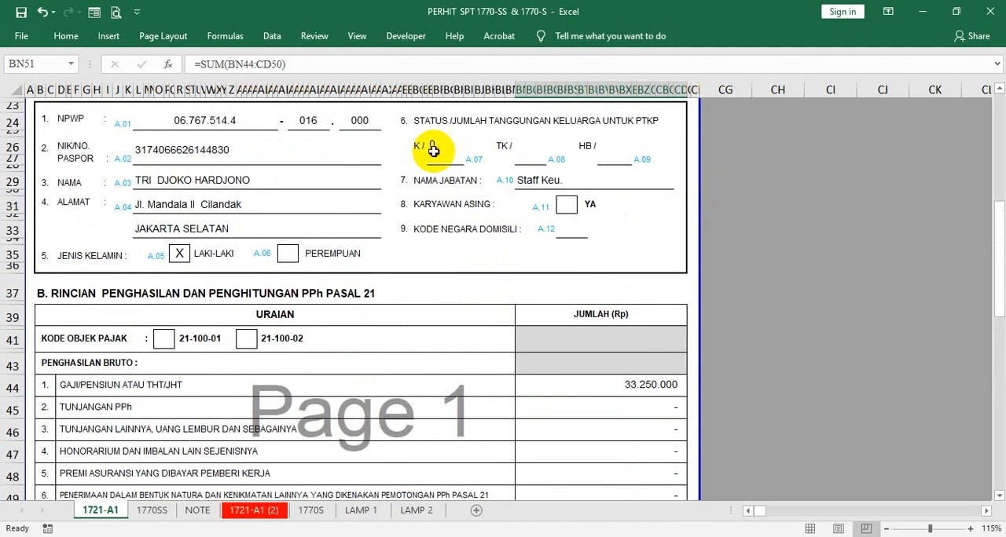
{"action": "left_click", "coordinate": [437, 149]}
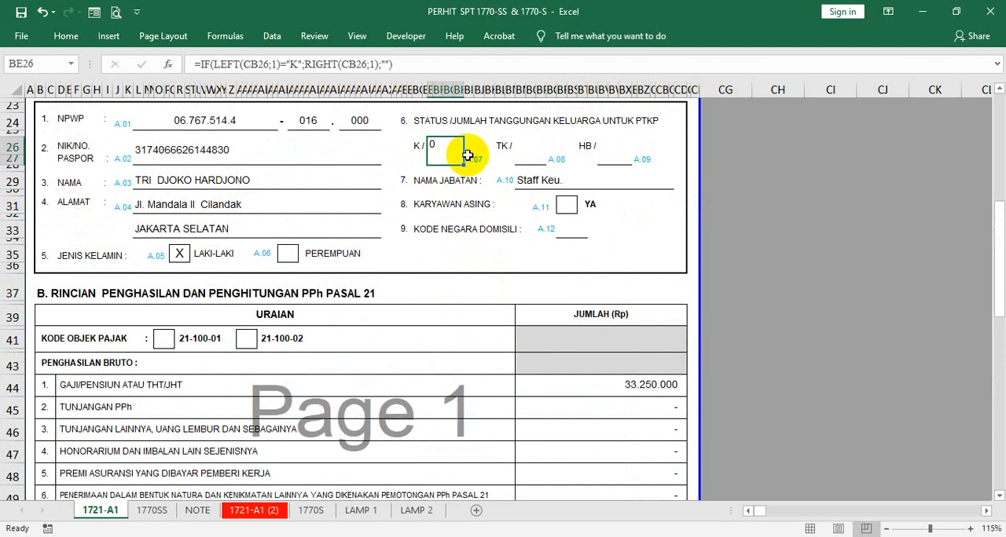
{"action": "key", "text": "Delete"}
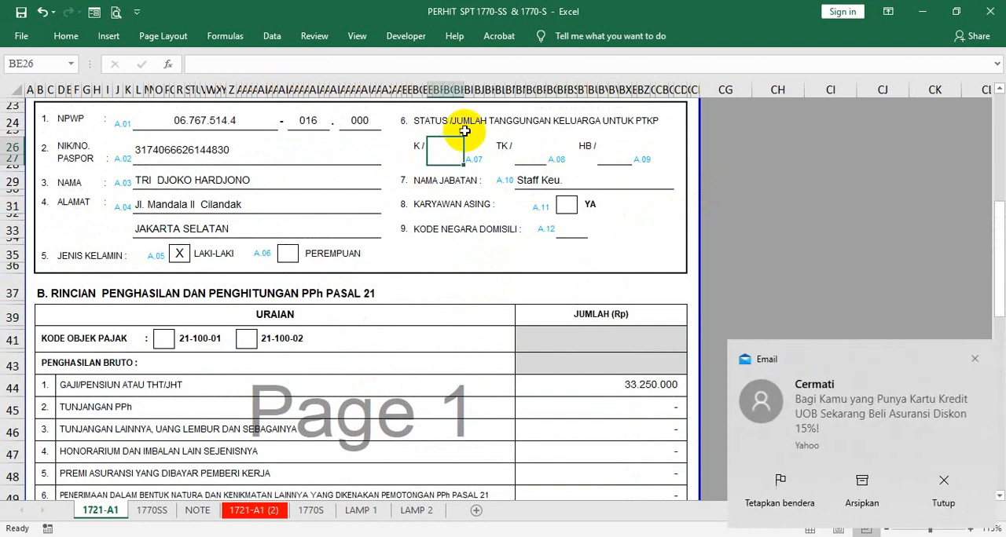
{"action": "left_click", "coordinate": [526, 147]}
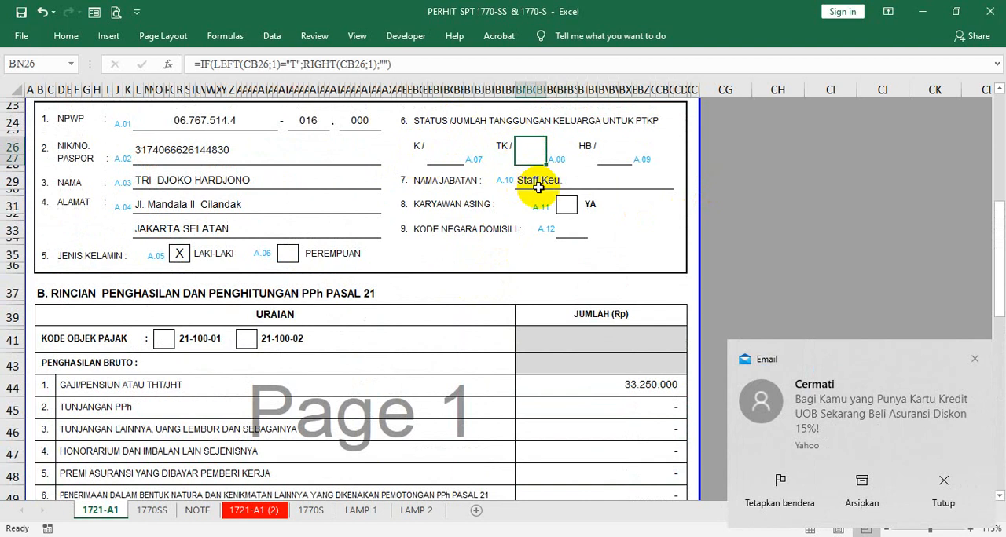
{"action": "type", "text": "0"}
{"action": "key", "text": "Return"}
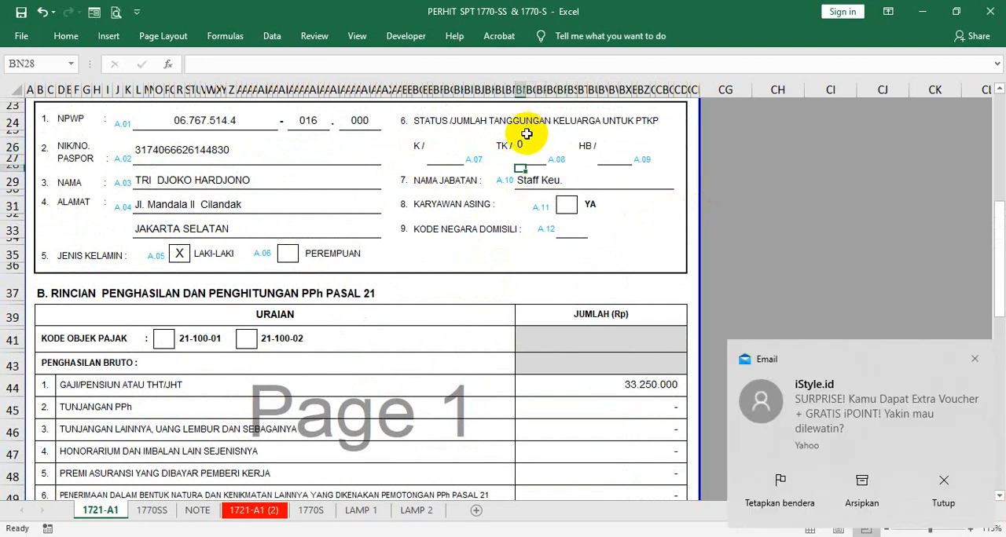
- Overwrite the Penghasilan Tidak Kena Pajak (PTKP) cell BN60 with 54000000
{"action": "scroll", "coordinate": [534, 161], "scroll_direction": "down", "scroll_amount": 8}
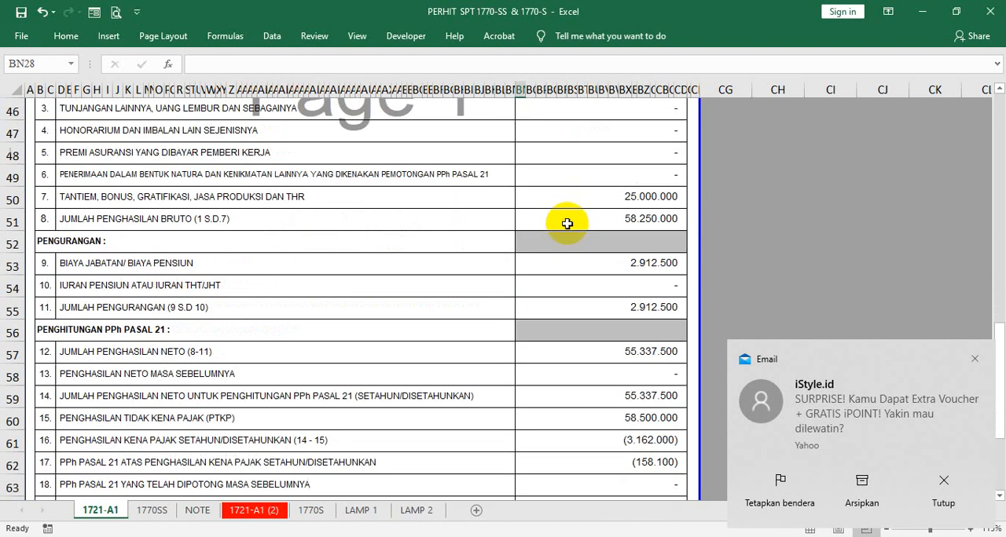
{"action": "scroll", "coordinate": [567, 224], "scroll_direction": "down", "scroll_amount": 4}
{"action": "scroll", "coordinate": [607, 220], "scroll_direction": "up", "scroll_amount": 1}
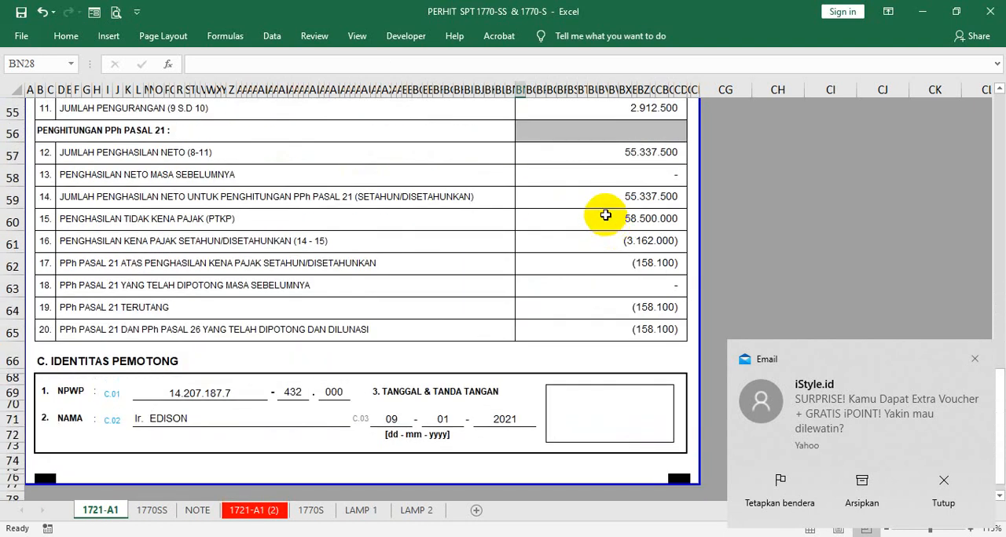
{"action": "left_click", "coordinate": [604, 215]}
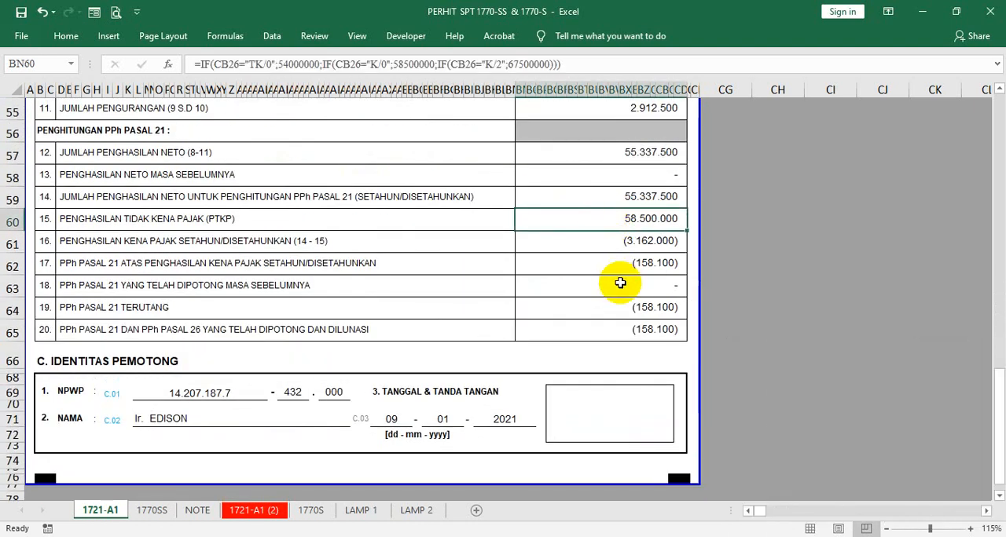
{"action": "type", "text": "5400000"}
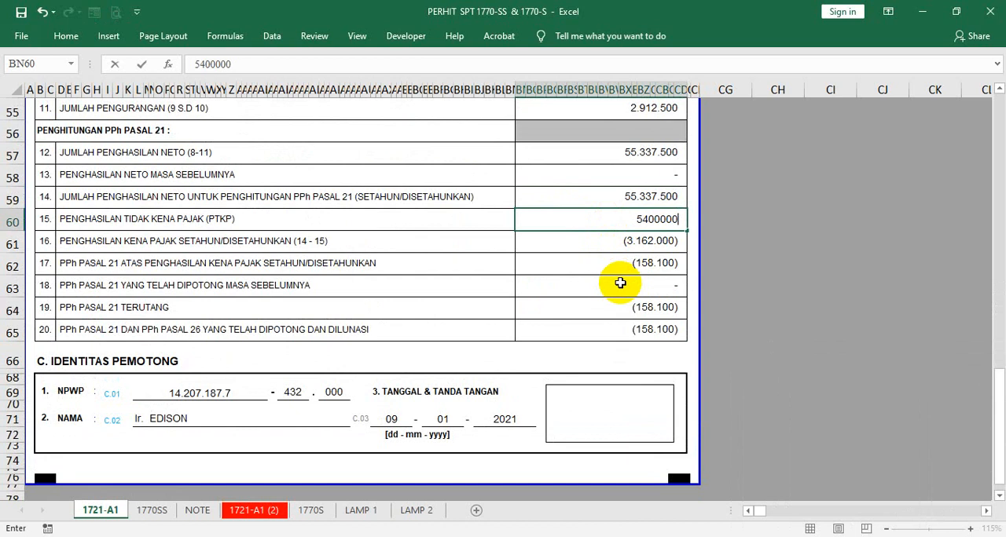
{"action": "type", "text": "0"}
{"action": "key", "text": "Return"}
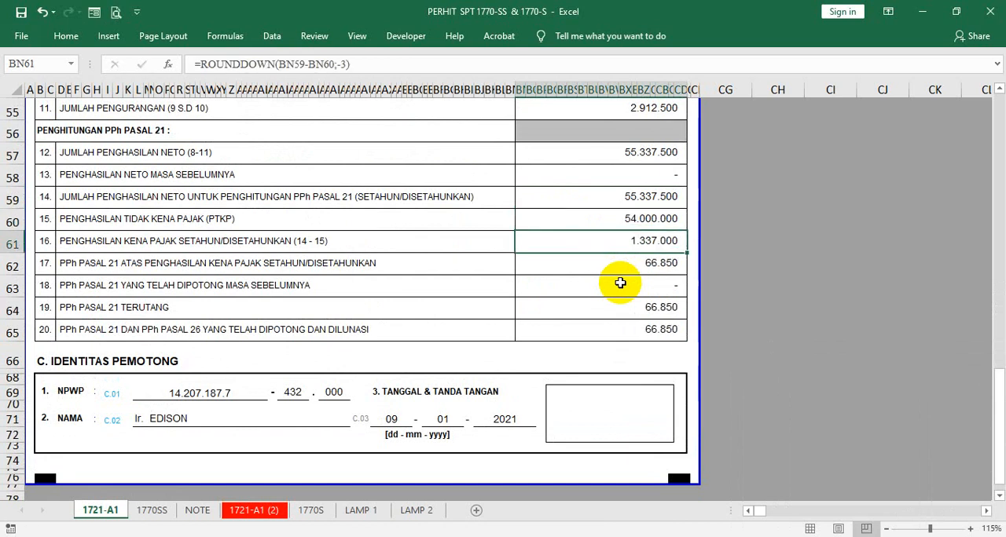
- Examine the PPh Pasal 21 amounts in rows 17, 19 and 20 and recheck the TK status on 1721-A1
{"action": "left_click", "coordinate": [628, 267]}
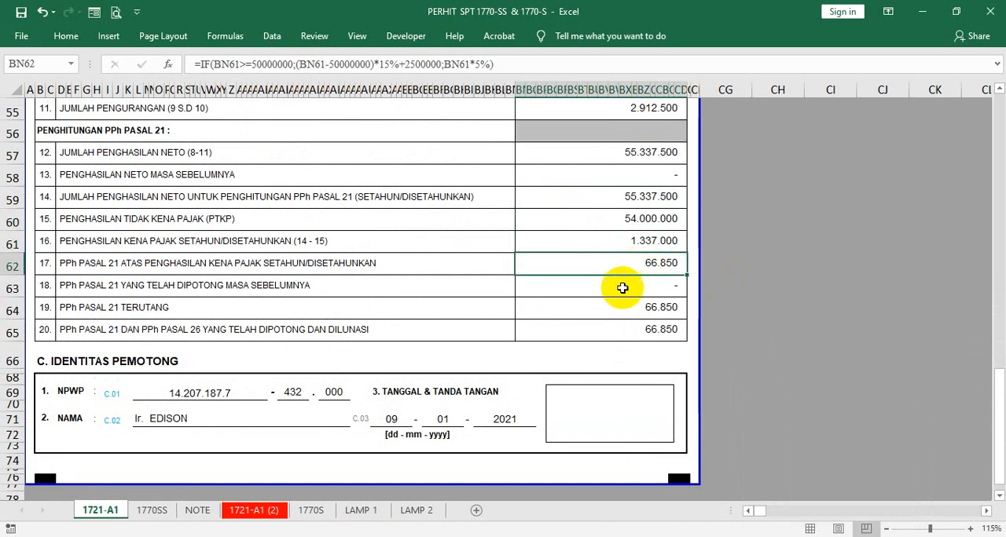
{"action": "left_click", "coordinate": [612, 310]}
{"action": "left_click", "coordinate": [600, 337]}
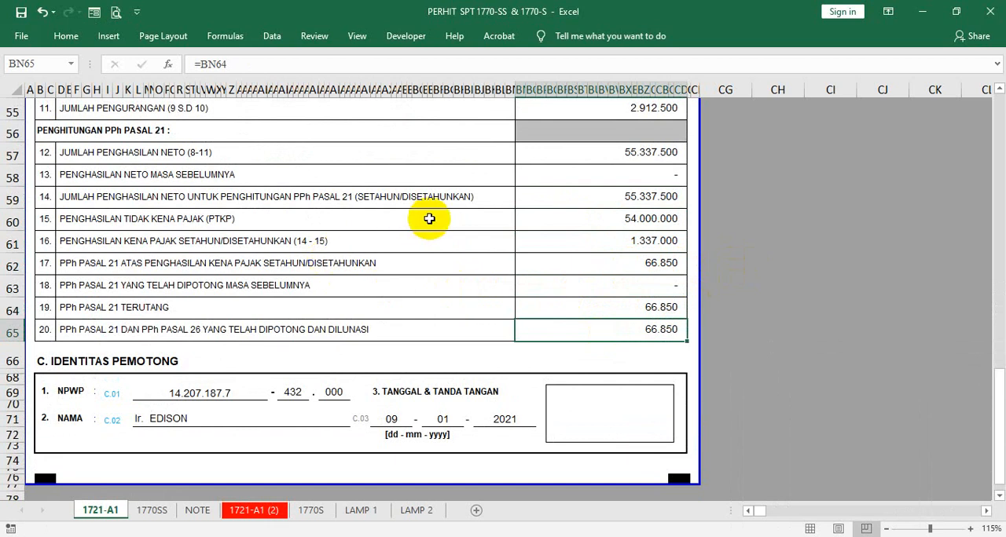
{"action": "scroll", "coordinate": [433, 220], "scroll_direction": "up", "scroll_amount": 8}
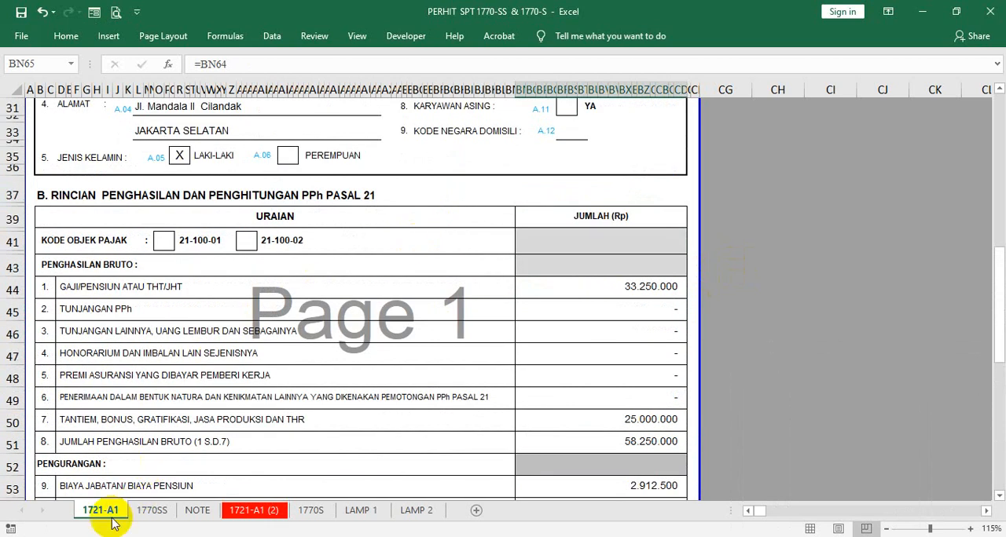
{"action": "scroll", "coordinate": [517, 195], "scroll_direction": "up", "scroll_amount": 3}
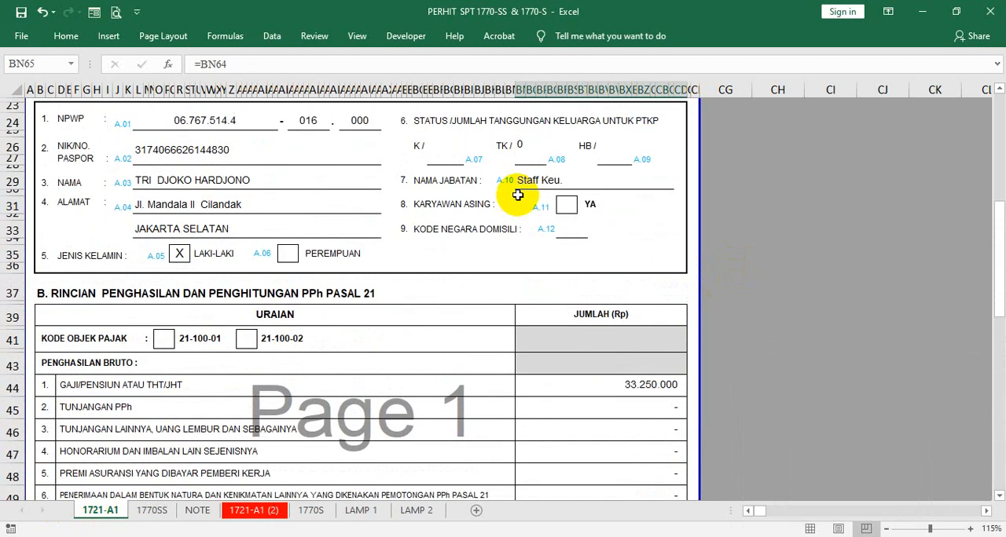
{"action": "left_click", "coordinate": [525, 146]}
{"action": "scroll", "coordinate": [634, 142], "scroll_direction": "down", "scroll_amount": 3}
{"action": "scroll", "coordinate": [633, 142], "scroll_direction": "down", "scroll_amount": 7}
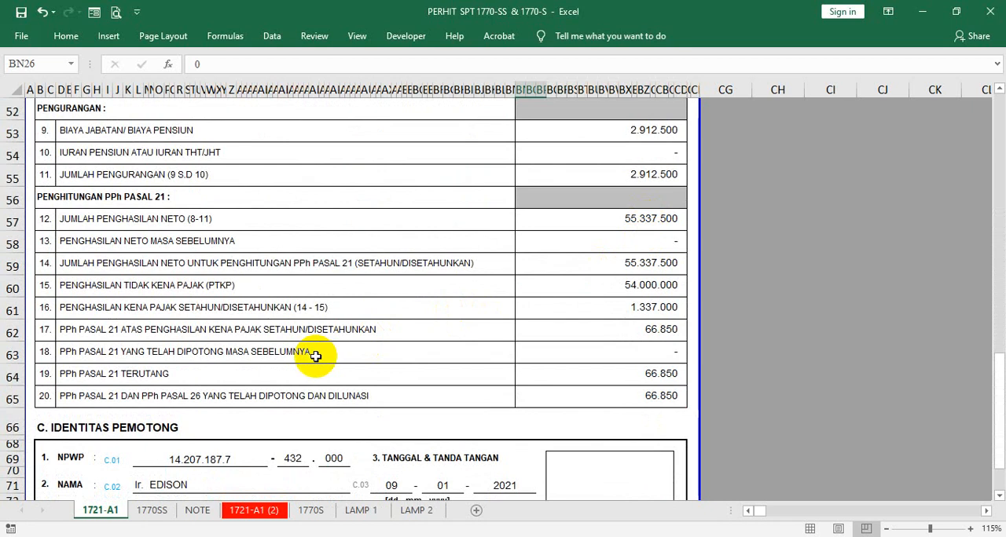
- On sheet 1770SS, set the PTKP status selector in BC39 beside the form to TK/0
{"action": "left_click", "coordinate": [149, 511]}
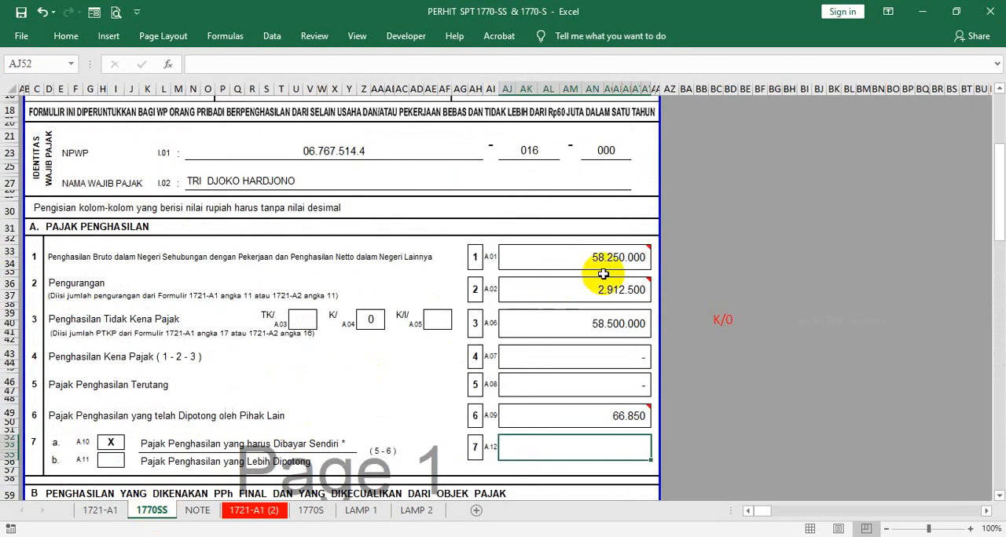
{"action": "scroll", "coordinate": [711, 224], "scroll_direction": "down", "scroll_amount": 1}
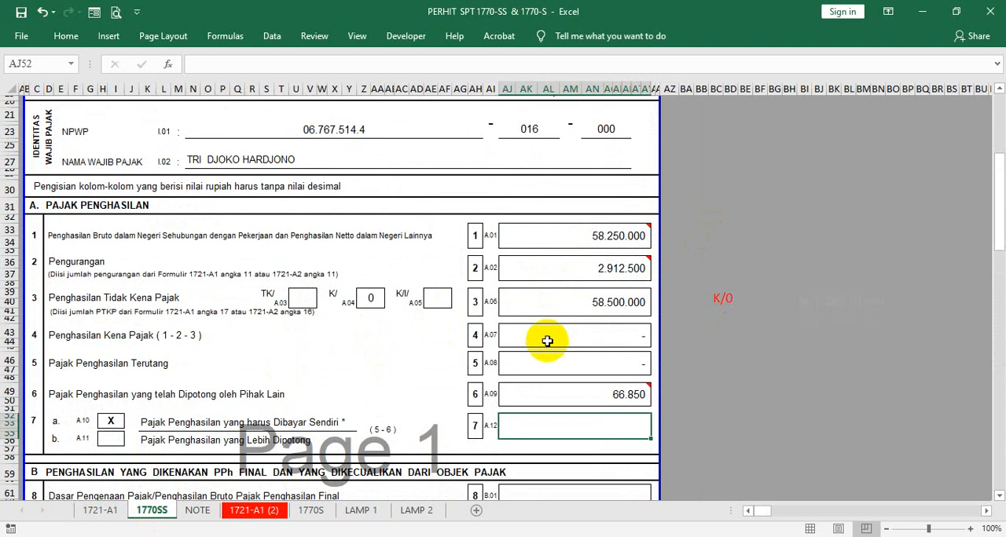
{"action": "left_click", "coordinate": [541, 304]}
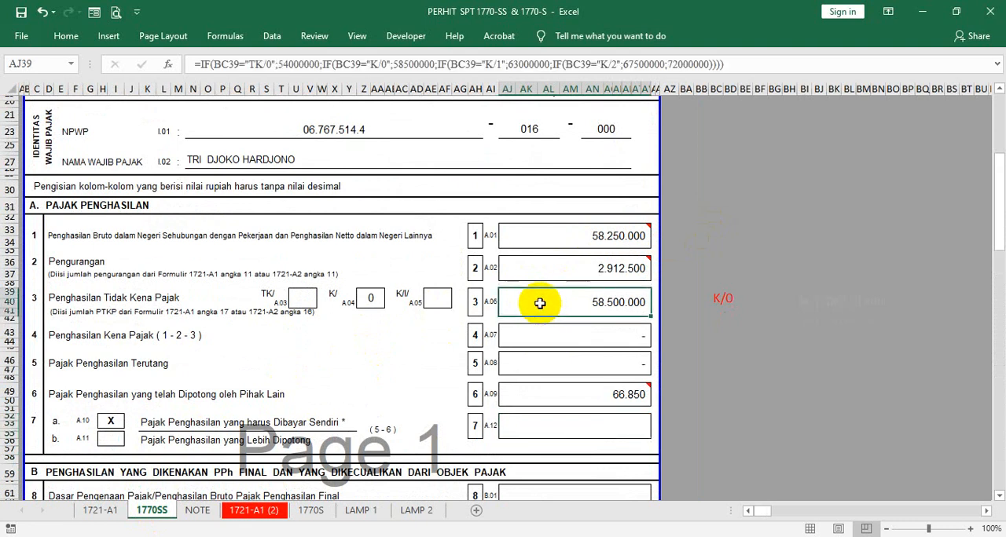
{"action": "left_click", "coordinate": [723, 295]}
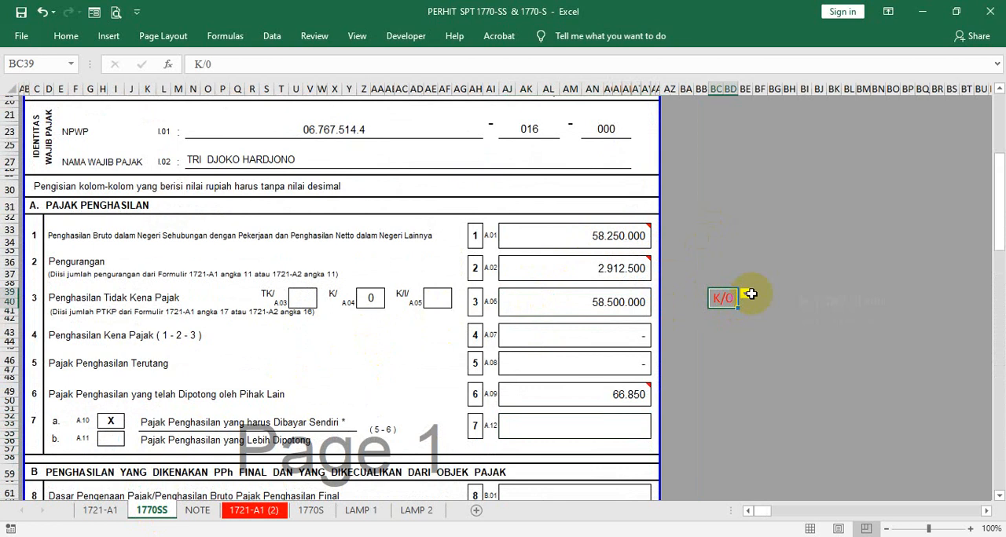
{"action": "left_click", "coordinate": [747, 295]}
{"action": "scroll", "coordinate": [744, 303], "scroll_direction": "up", "scroll_amount": 2}
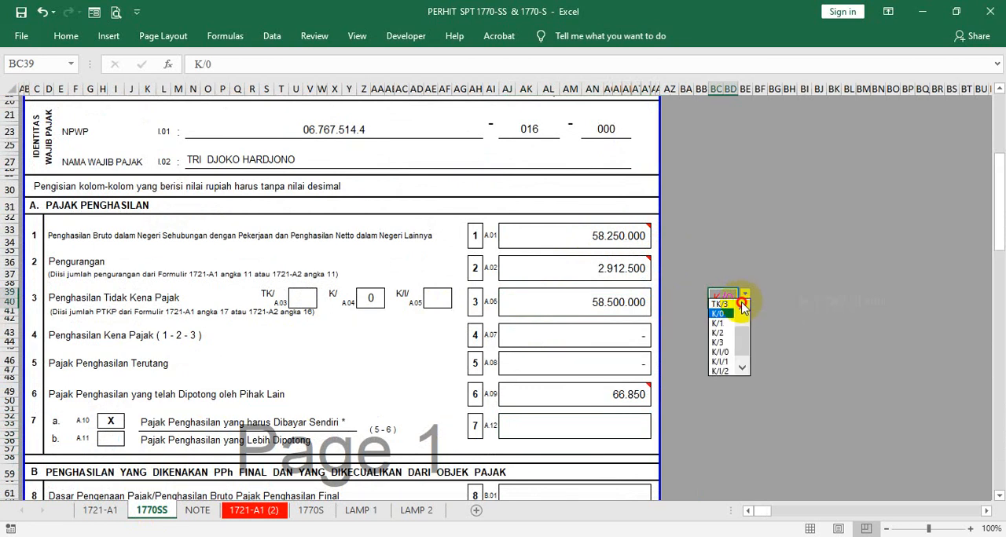
{"action": "left_click", "coordinate": [718, 305]}
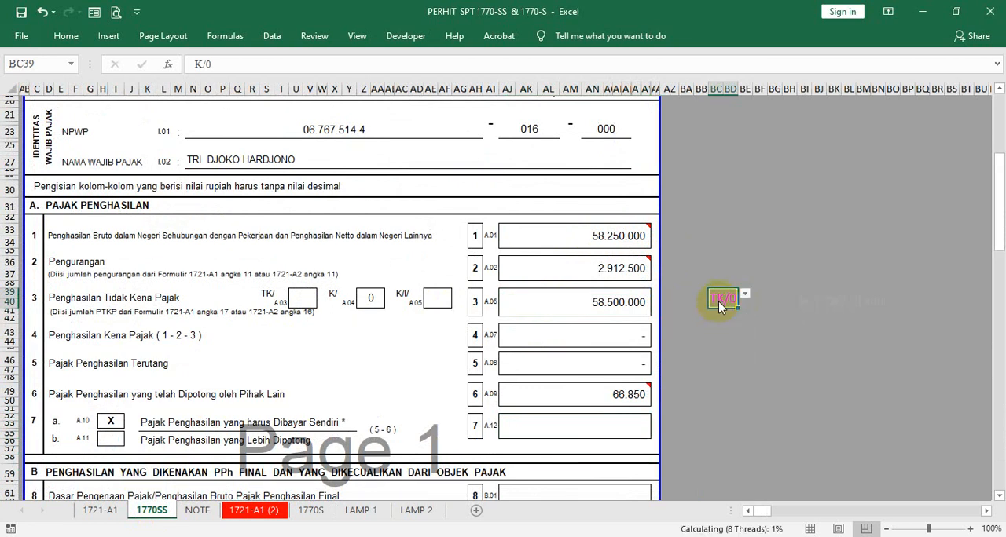
{"action": "left_click", "coordinate": [730, 230]}
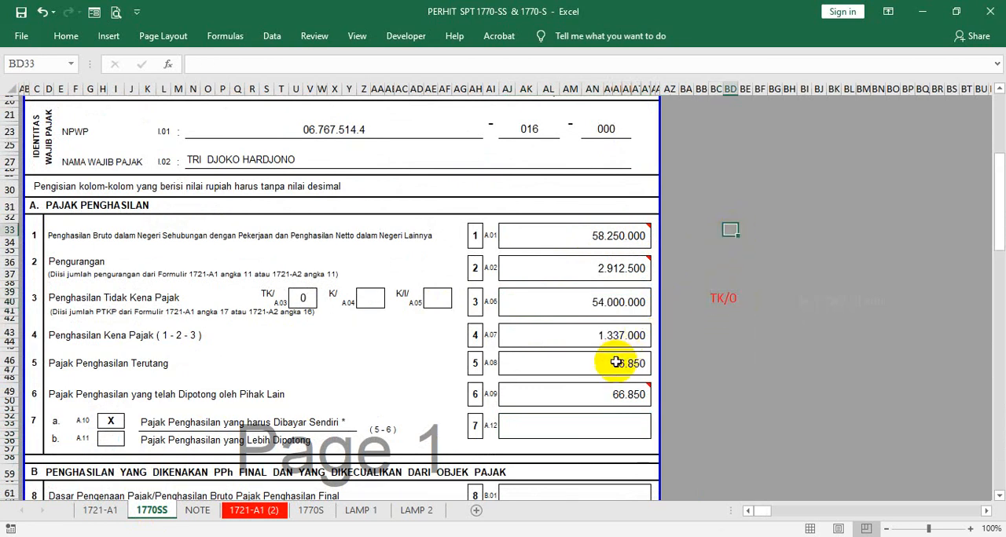
- Examine the formulas and comments for gross income, Pengurangan, PTKP, Penghasilan Kena Pajak and Pajak Terutang in rows 1 to 5
{"action": "left_click", "coordinate": [567, 363]}
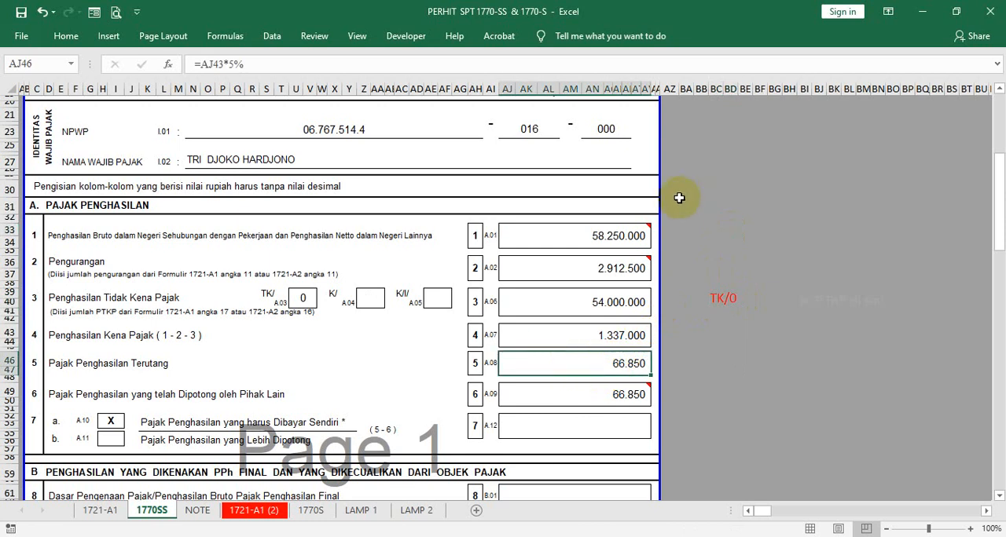
{"action": "mouse_move", "coordinate": [589, 227]}
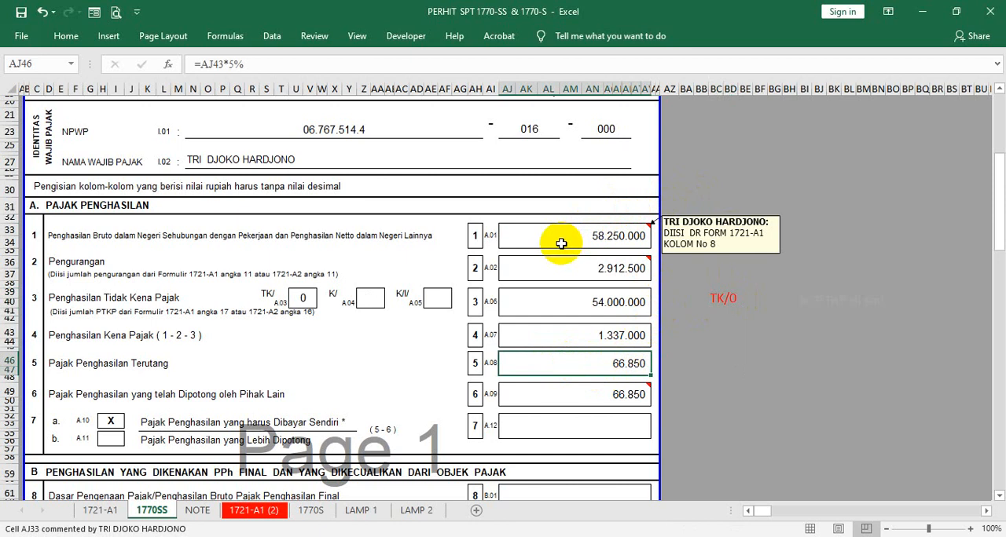
{"action": "left_click", "coordinate": [565, 268]}
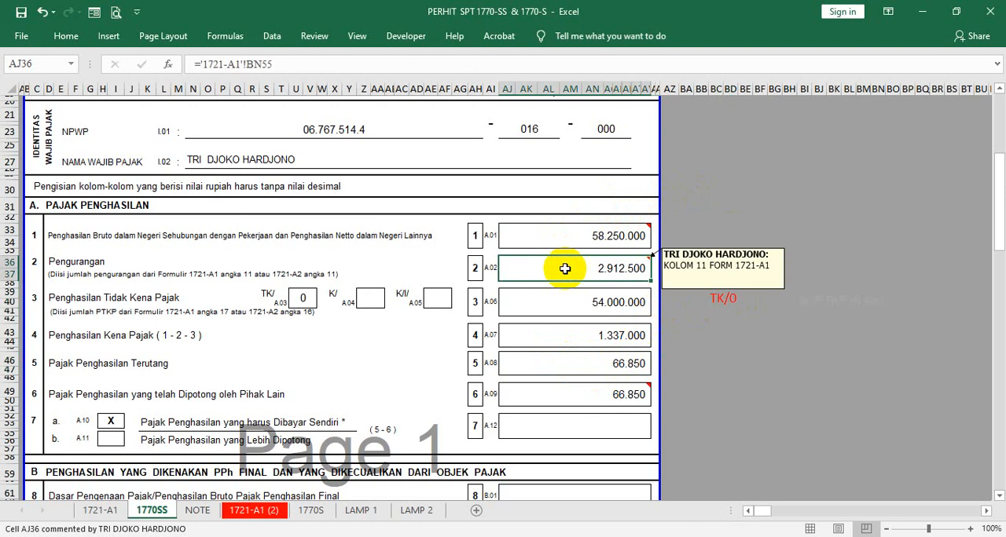
{"action": "left_click", "coordinate": [561, 300]}
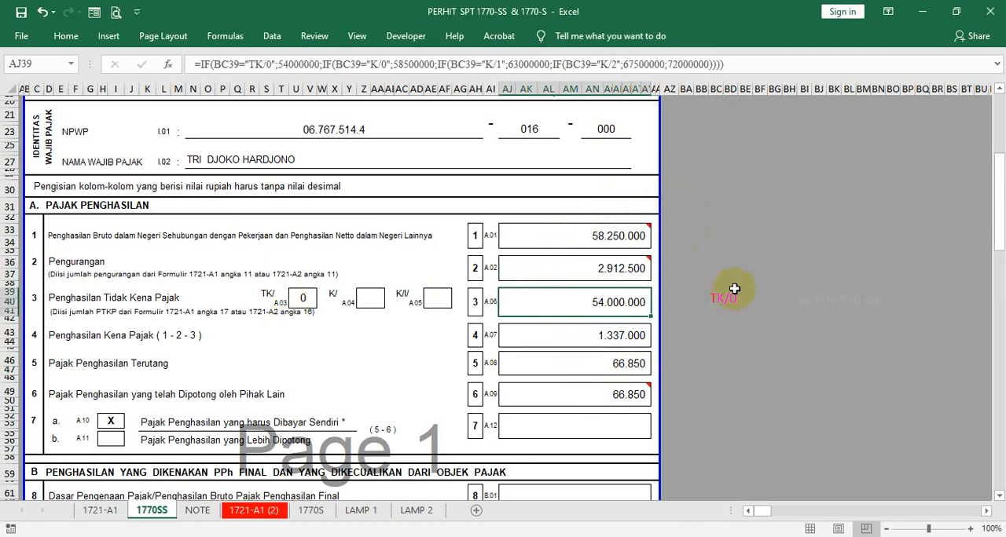
{"action": "left_click", "coordinate": [535, 343]}
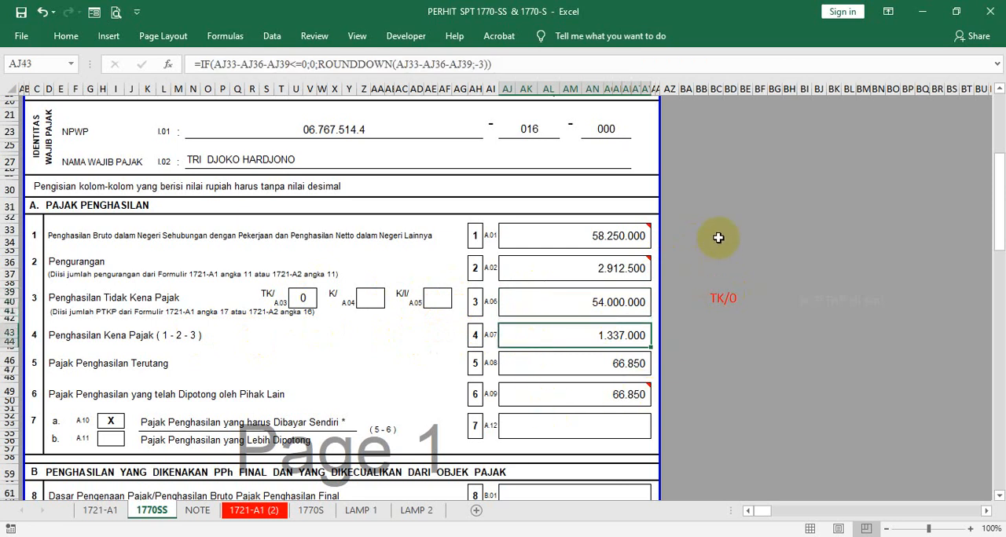
{"action": "left_click", "coordinate": [529, 371]}
{"action": "left_click", "coordinate": [546, 340]}
{"action": "left_click", "coordinate": [548, 369]}
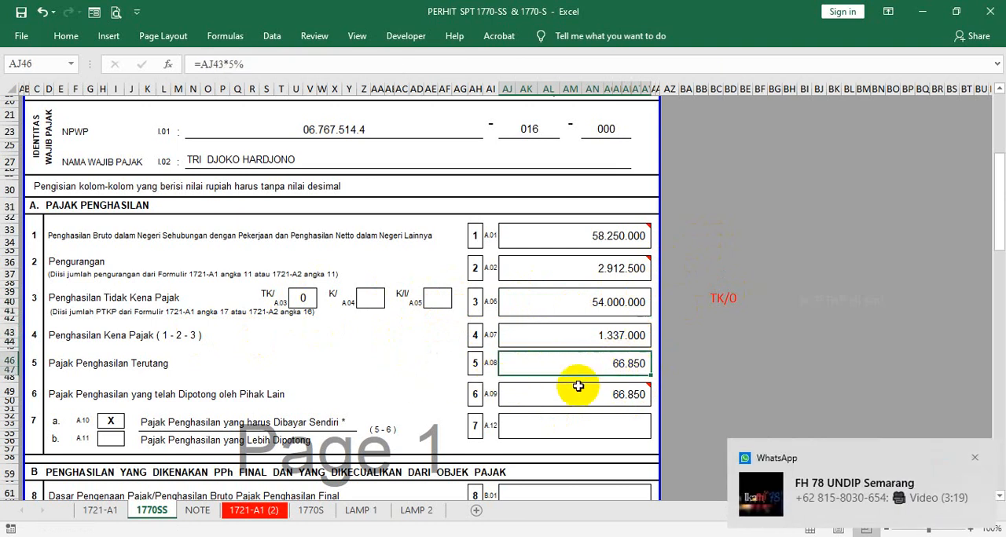
- Trace the withheld-tax amount in row 6 (AJ49) to its source cell BN62 on sheet 1721-A1 and return to 1770SS
{"action": "left_click", "coordinate": [552, 398]}
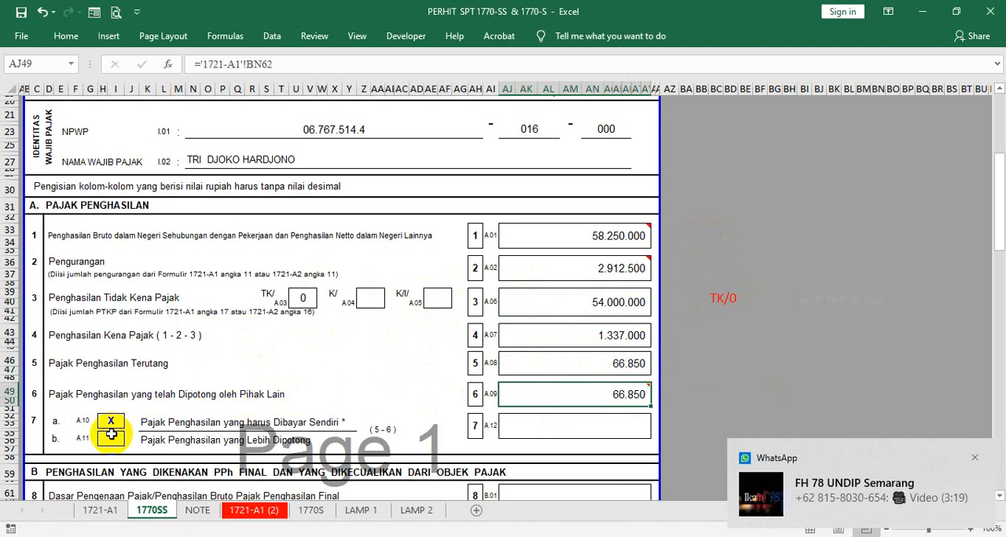
{"action": "left_click", "coordinate": [86, 510]}
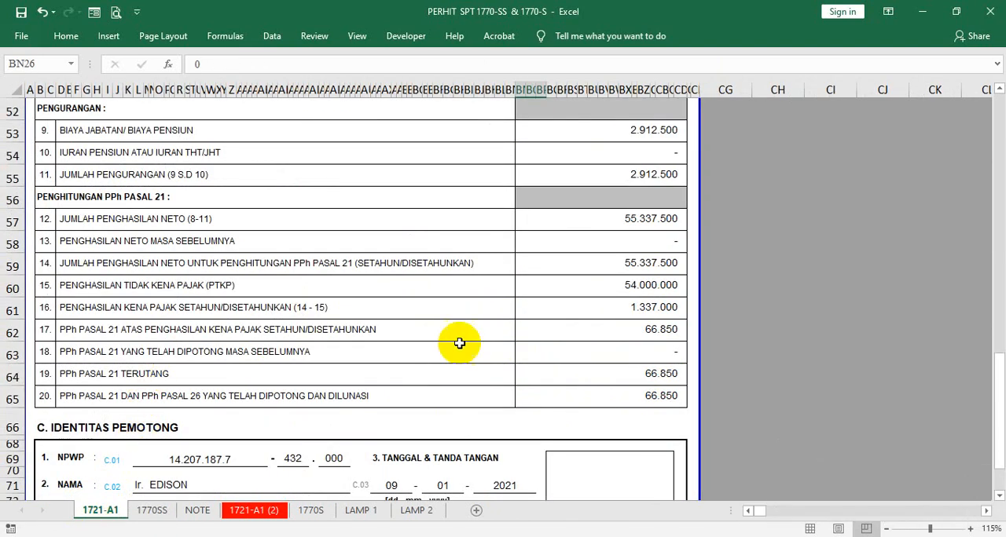
{"action": "left_click", "coordinate": [655, 329]}
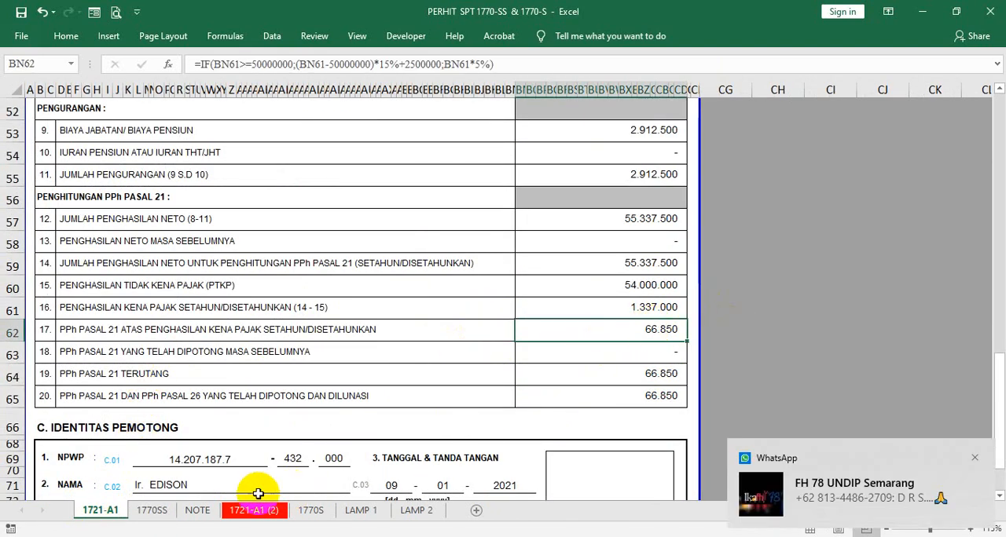
{"action": "left_click", "coordinate": [151, 510]}
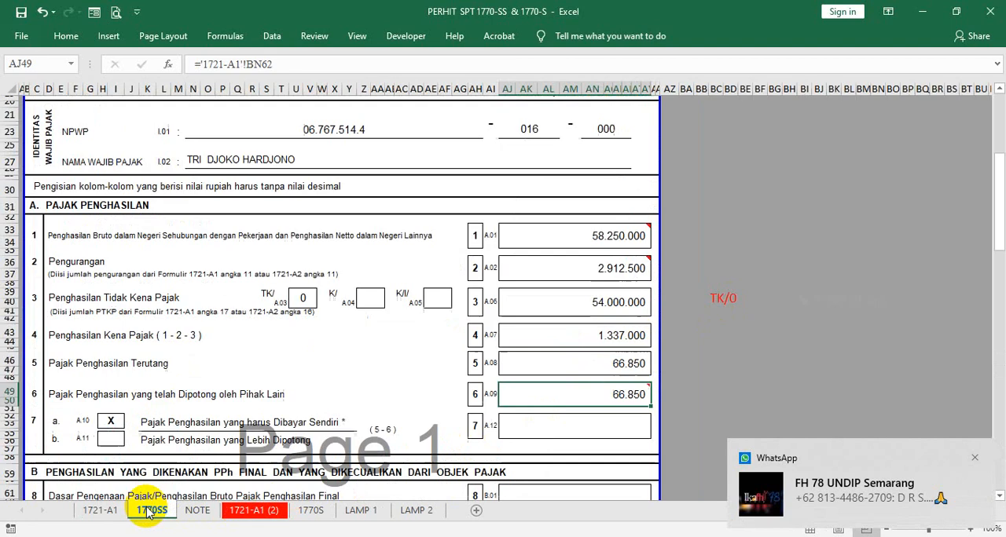
- Enter the evenly spaced word N I H I L in the row 7 amount cell AJ52 on 1770SS and centre it
{"action": "left_click", "coordinate": [534, 423]}
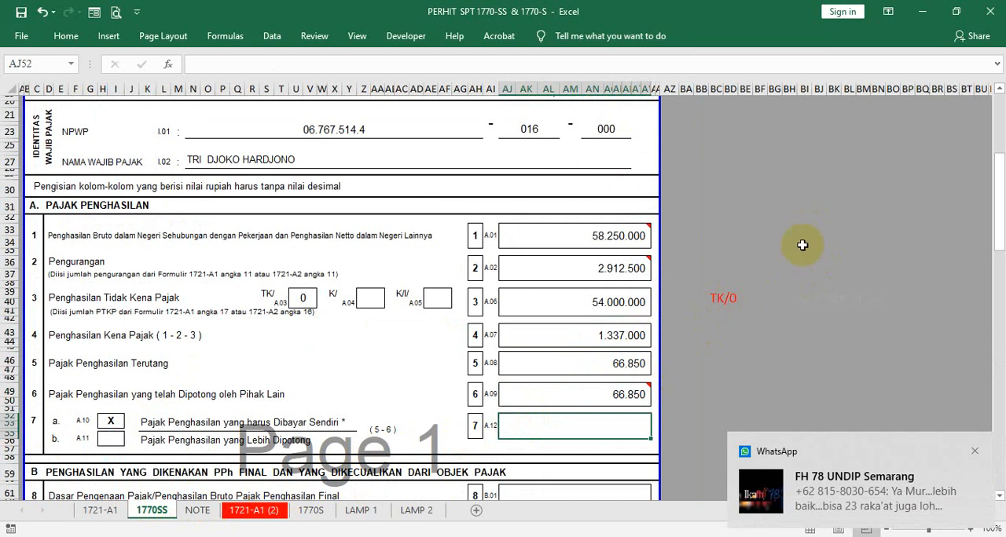
{"action": "type", "text": "N I H IL"}
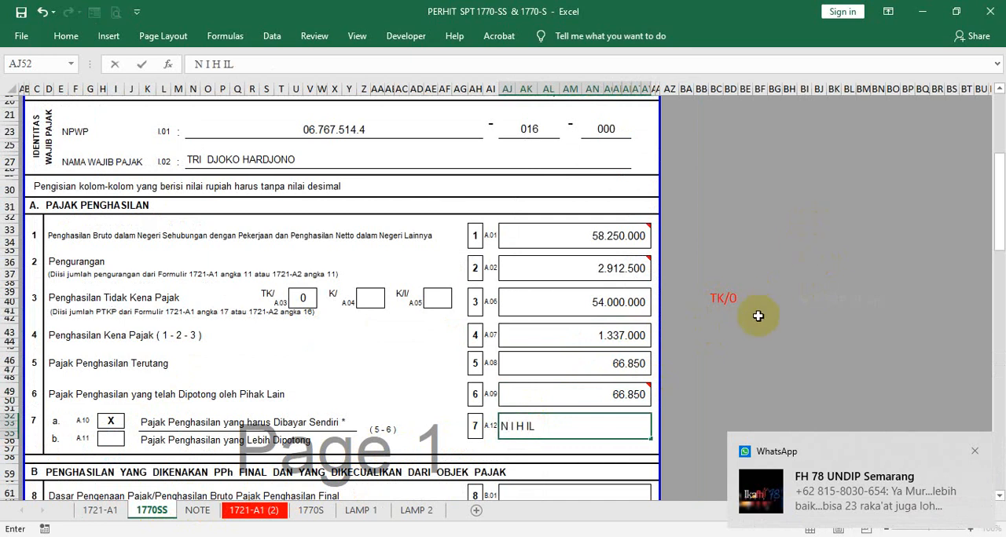
{"action": "key", "text": "Return"}
{"action": "left_click", "coordinate": [561, 423]}
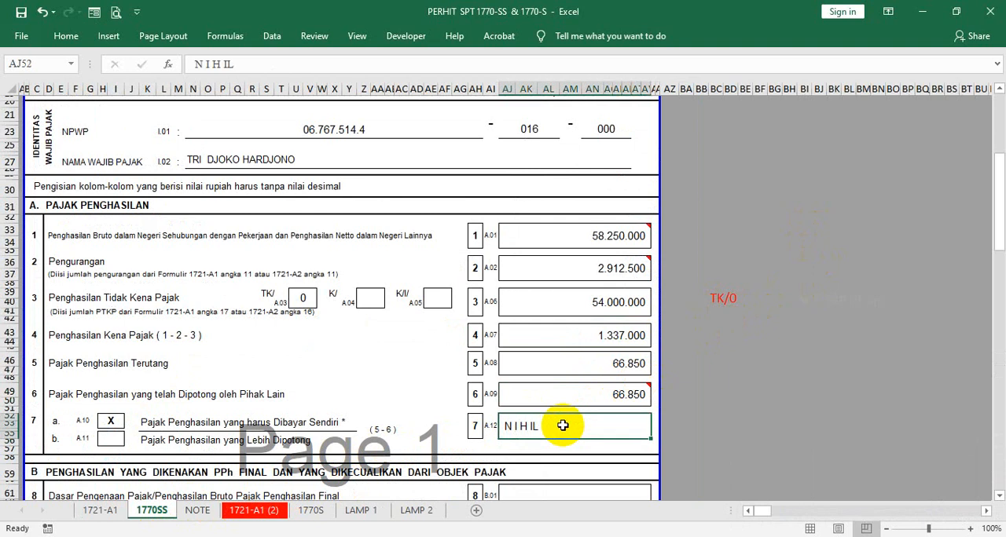
{"action": "right_click", "coordinate": [562, 424]}
{"action": "left_click", "coordinate": [605, 465]}
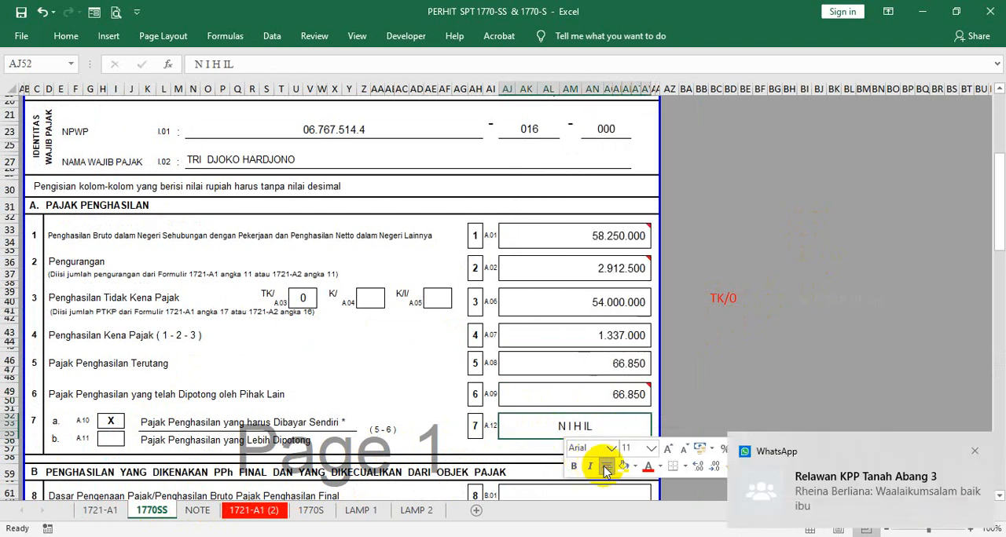
{"action": "double_click", "coordinate": [588, 427]}
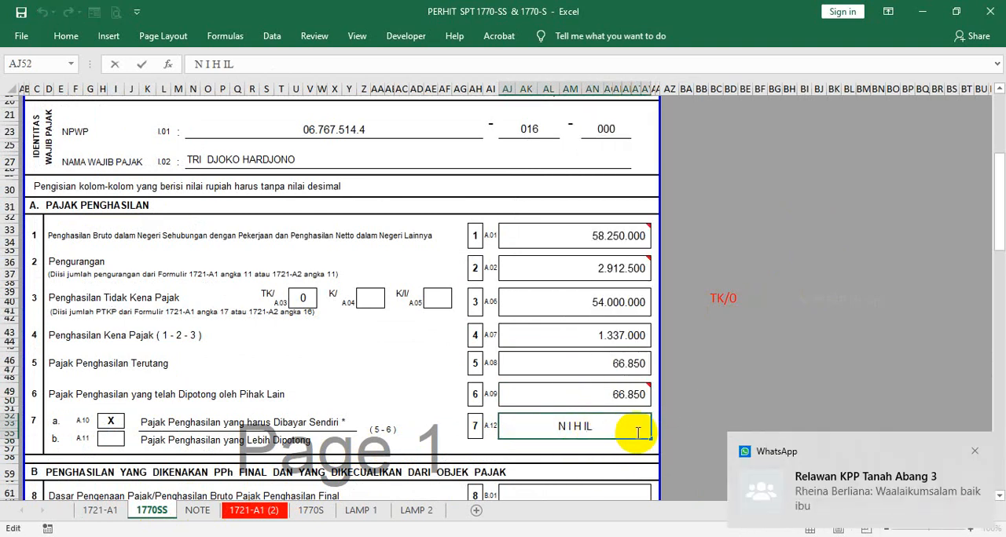
{"action": "key", "text": "BackSpace"}
{"action": "type", "text": "L"}
{"action": "key", "text": "Return"}
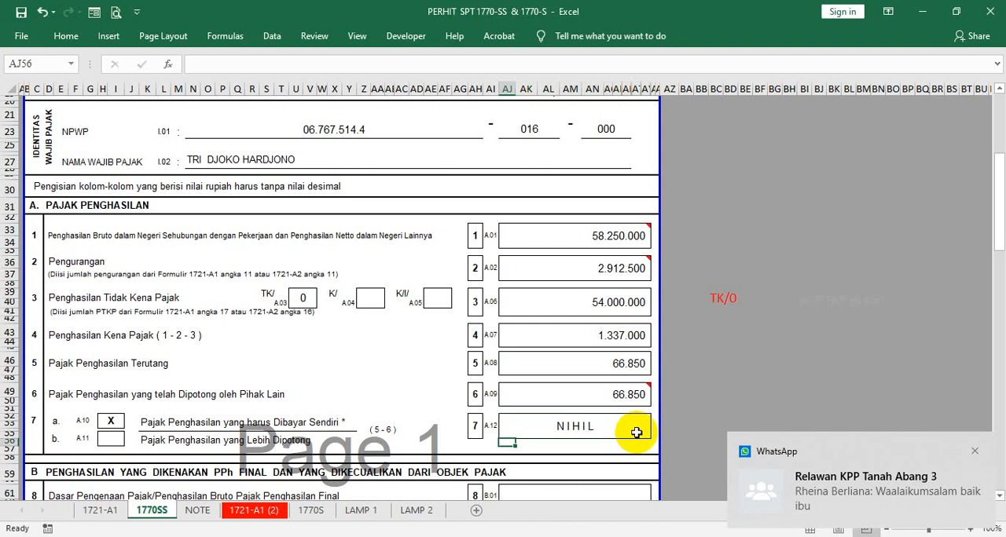
{"action": "left_click", "coordinate": [835, 322]}
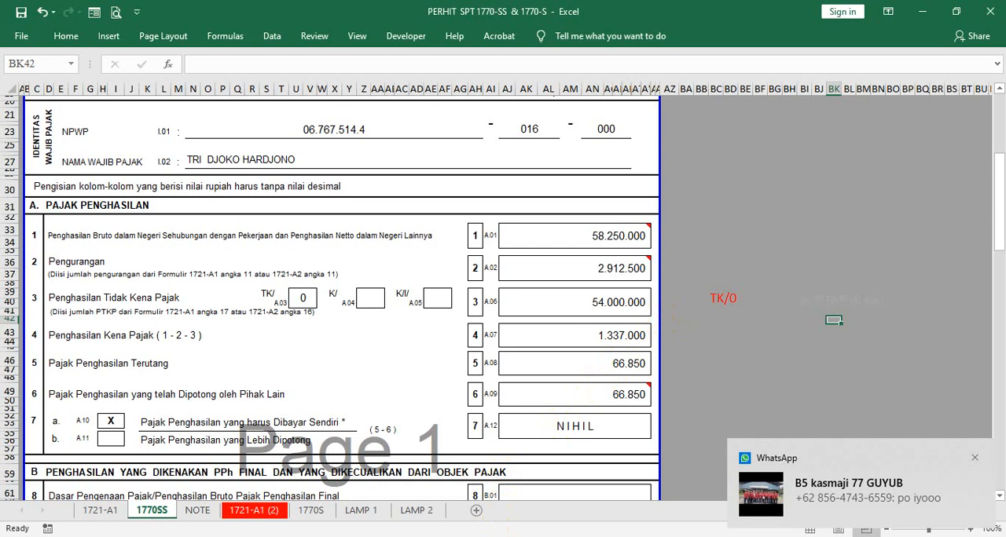
- Switch to the Google Meet call window in Chrome
{"action": "mouse_move", "coordinate": [560, 536]}
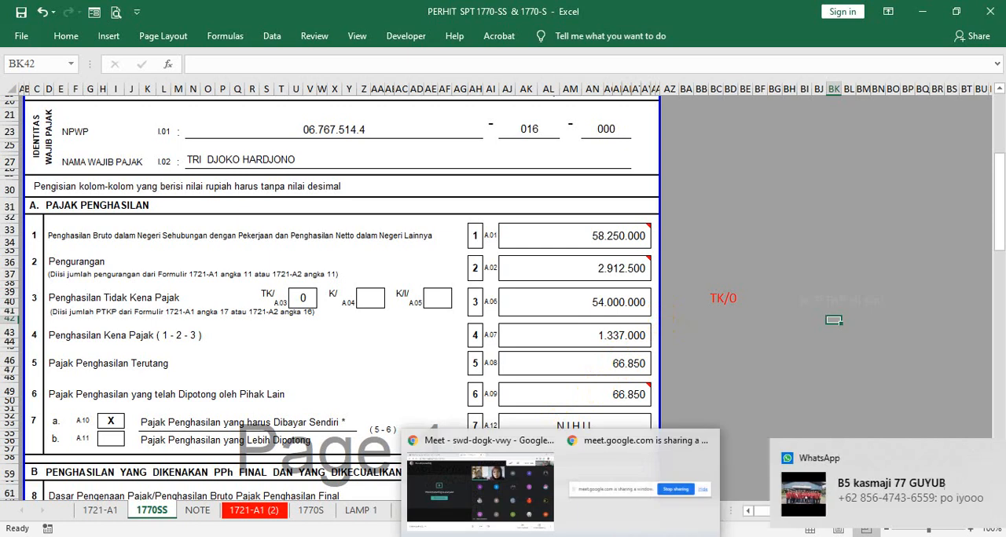
{"action": "left_click", "coordinate": [560, 536]}
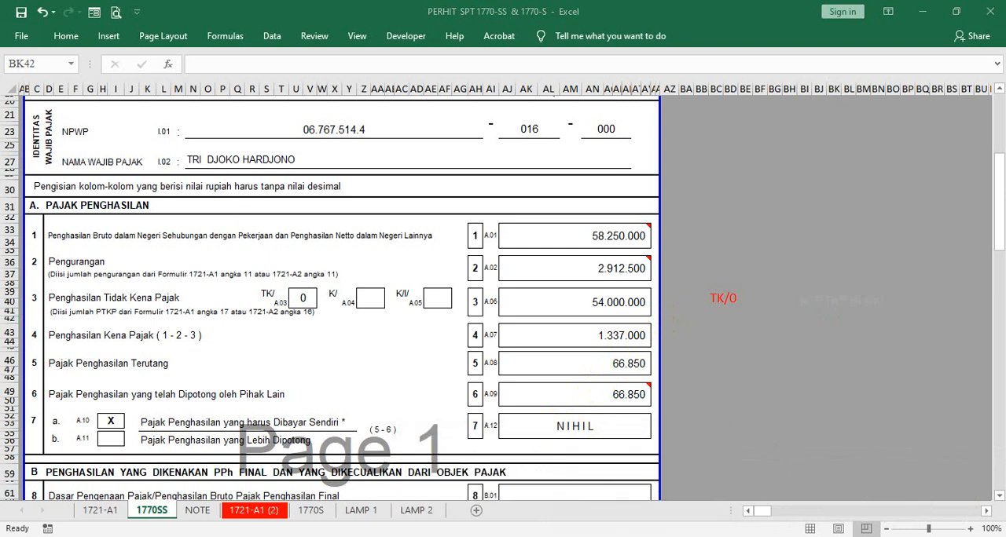
{"action": "mouse_move", "coordinate": [561, 536]}
{"action": "left_click", "coordinate": [462, 511]}
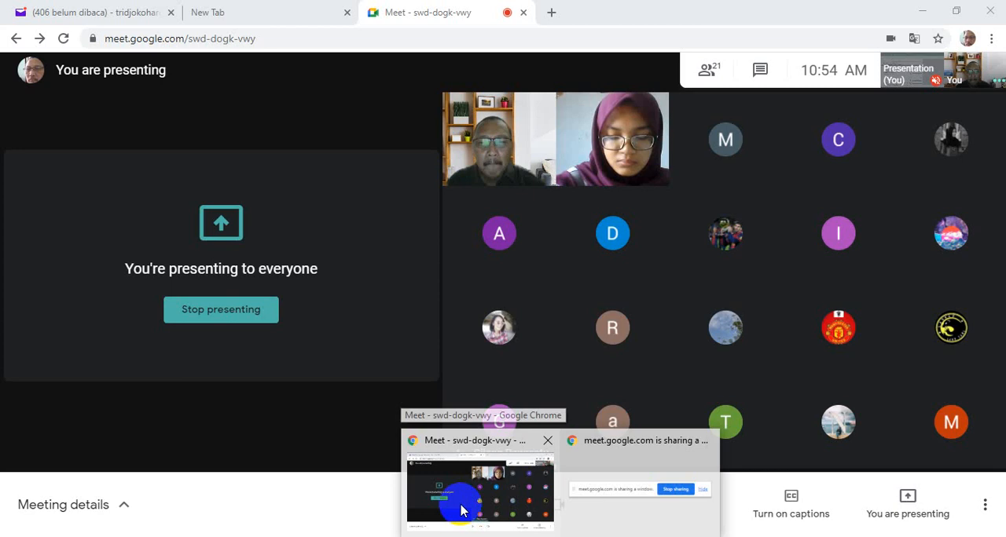
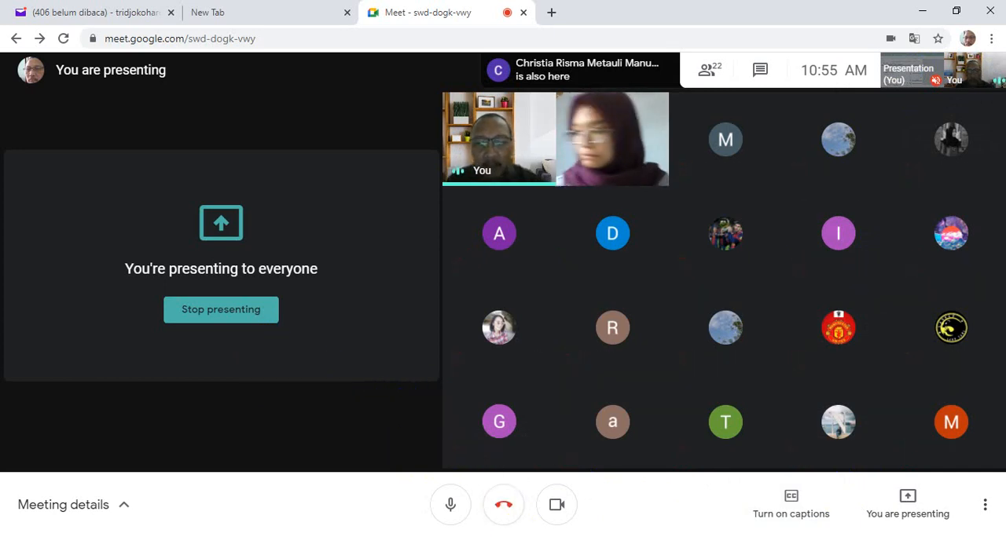
- Switch back to the Excel workbook and review sections A and B of the 1770SS form down to final and excluded income
{"action": "mouse_move", "coordinate": [488, 536]}
{"action": "left_click", "coordinate": [383, 514]}
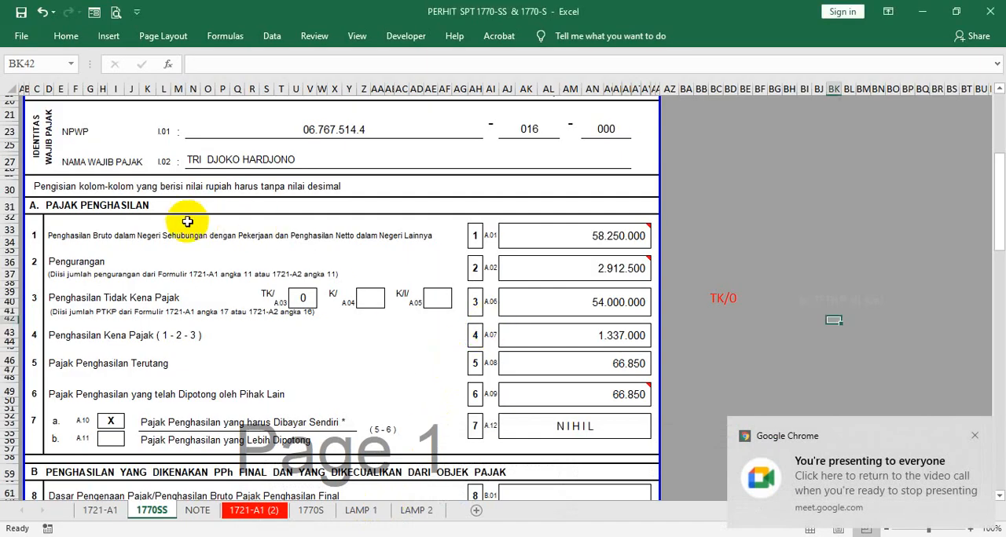
{"action": "left_click", "coordinate": [36, 205]}
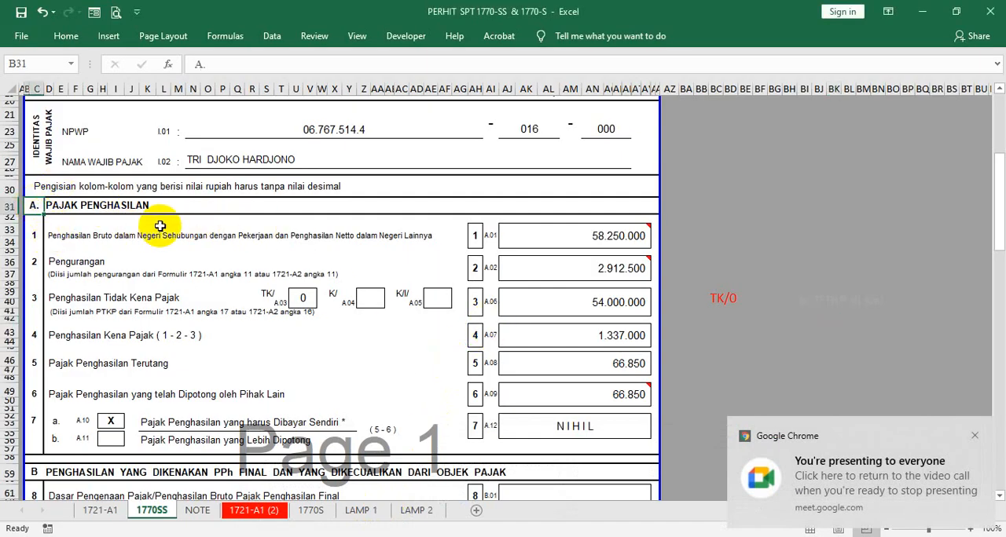
{"action": "scroll", "coordinate": [310, 261], "scroll_direction": "down", "scroll_amount": 7}
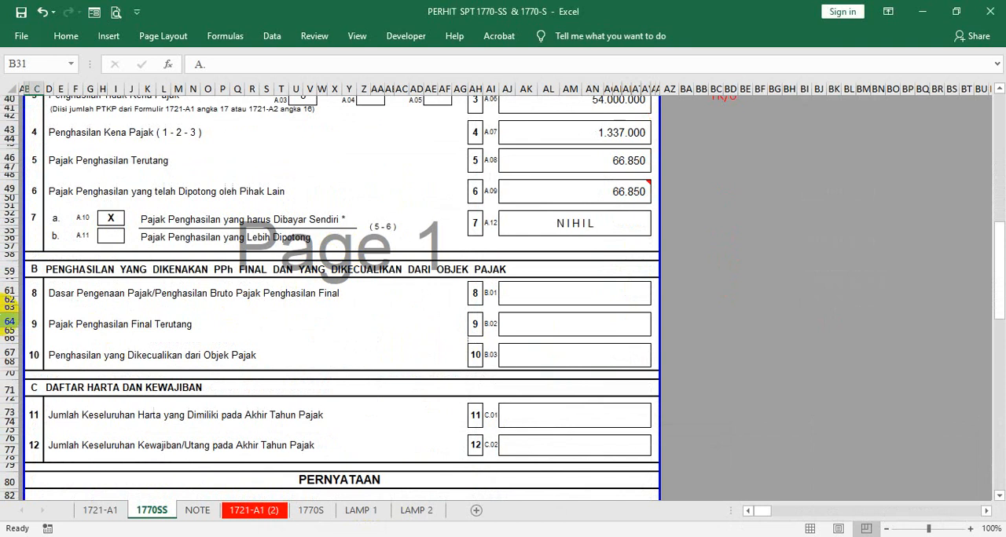
{"action": "left_click", "coordinate": [33, 268]}
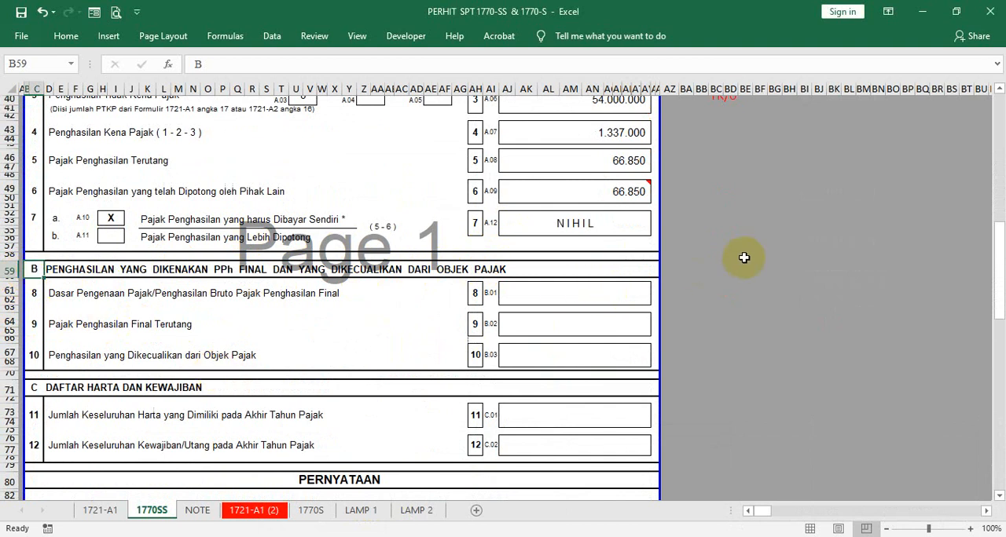
{"action": "left_click", "coordinate": [697, 280]}
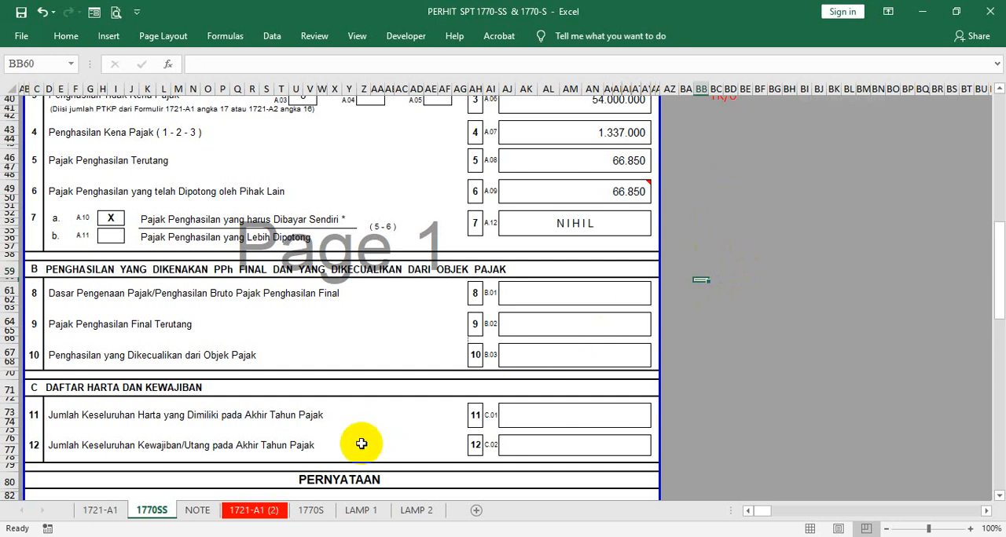
- On the NOTE sheet, enter the heading PENGHASILAN FINAL Psl. 4: 2 in B49 below the existing notes
{"action": "left_click", "coordinate": [196, 513]}
{"action": "scroll", "coordinate": [280, 381], "scroll_direction": "down", "scroll_amount": 10}
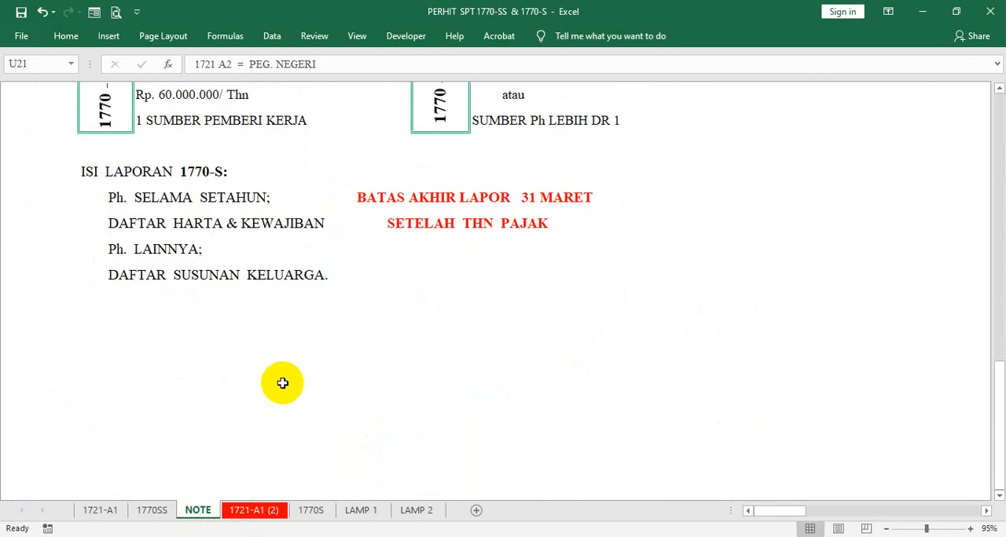
{"action": "left_click", "coordinate": [64, 177]}
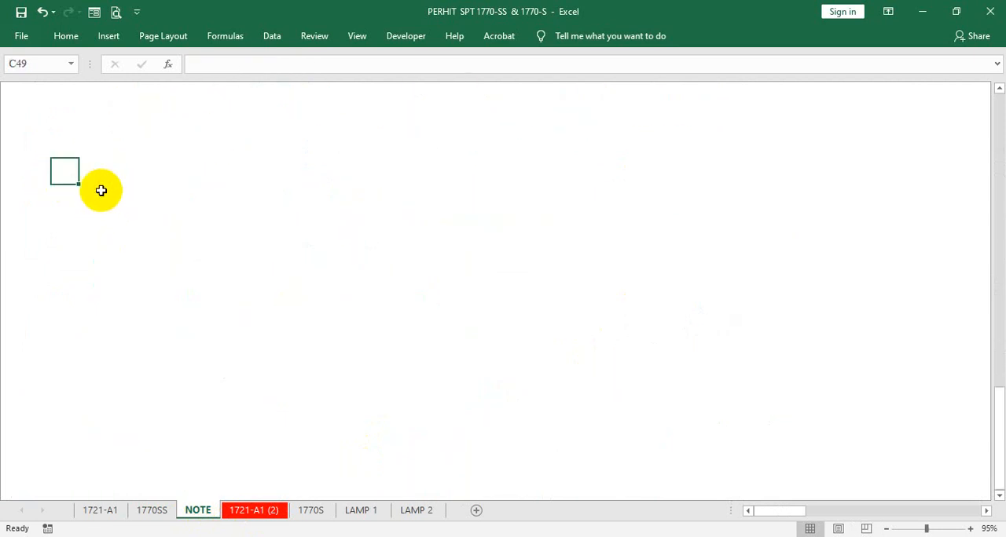
{"action": "left_click", "coordinate": [39, 175]}
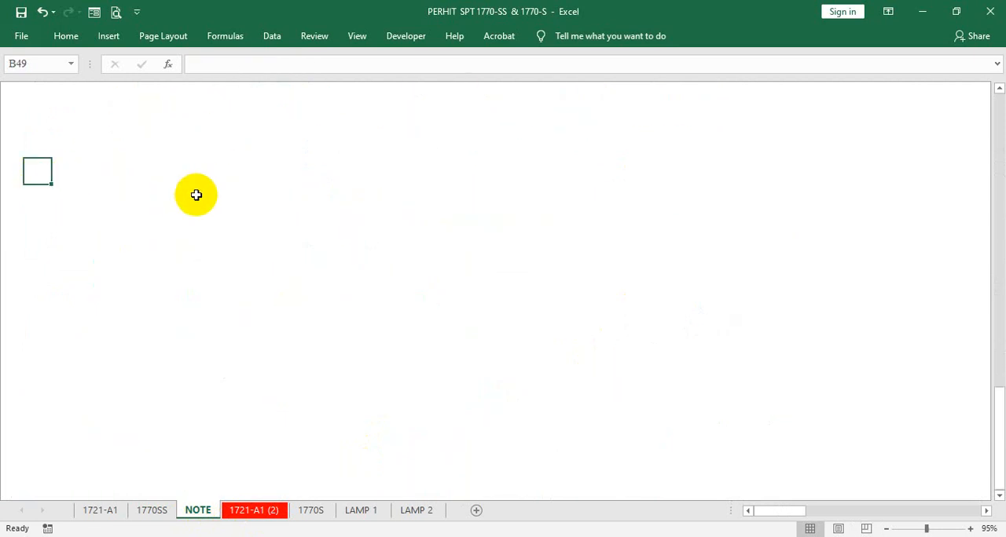
{"action": "type", "text": "P"}
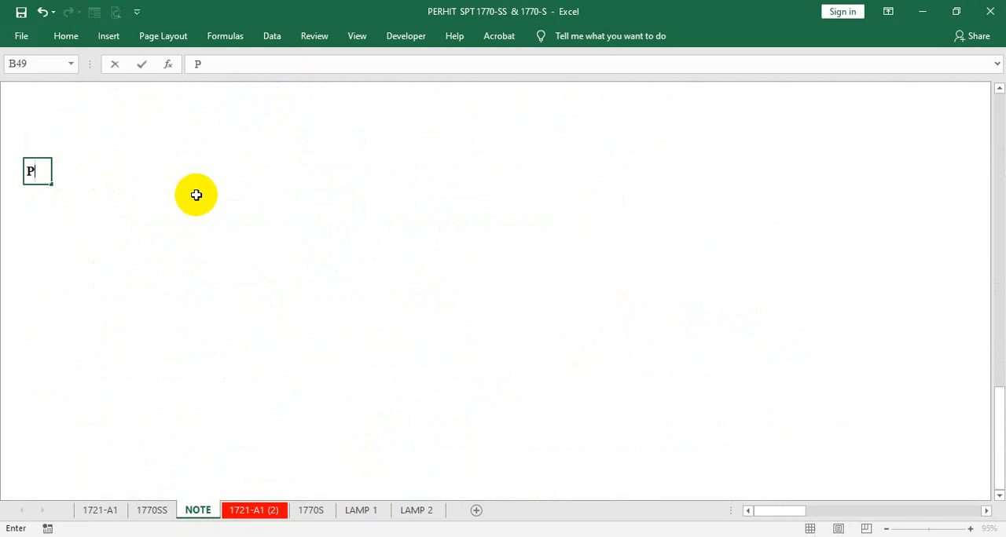
{"action": "type", "text": "ENGHASIL"}
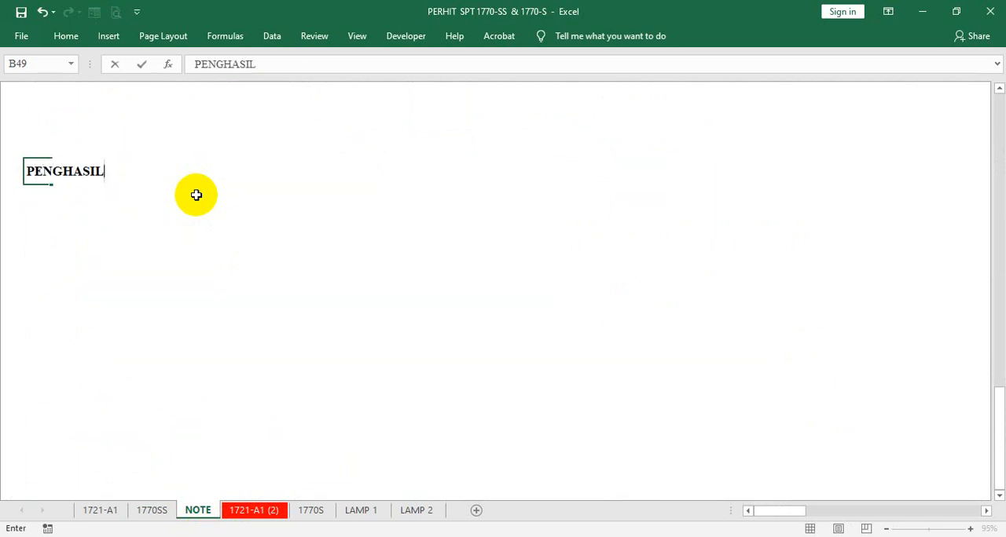
{"action": "type", "text": "AN FINAL   "}
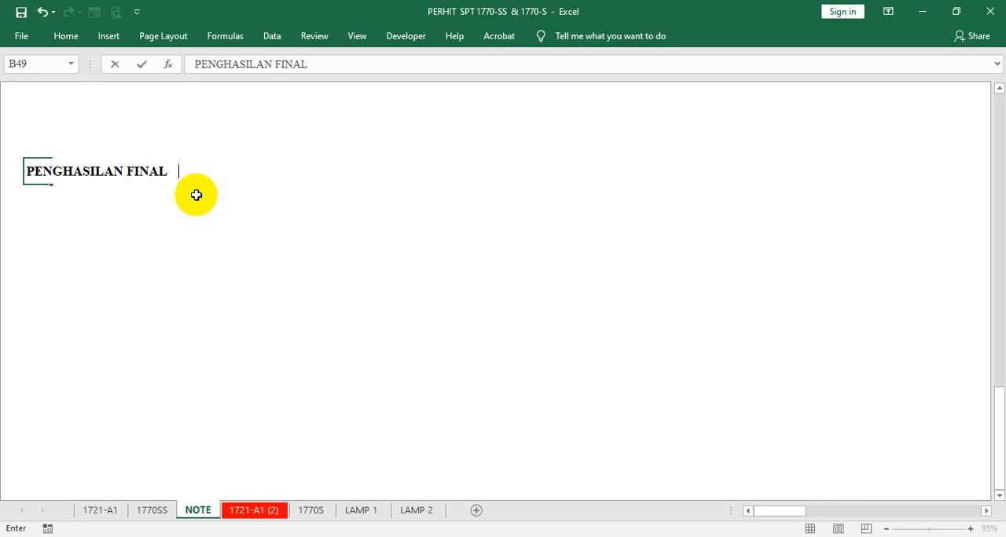
{"action": "type", "text": "Psl. 4: 2"}
{"action": "key", "text": "Return"}
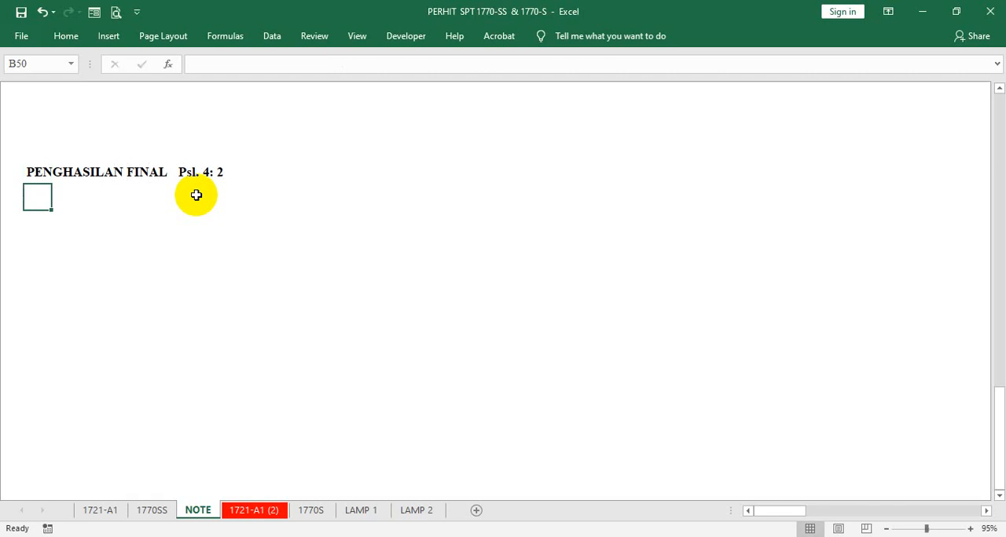
- Insert PPh. before Psl. 4: 2 in the B49 heading, with wider spacing after PENGHASILAN FINAL
{"action": "left_click", "coordinate": [28, 170]}
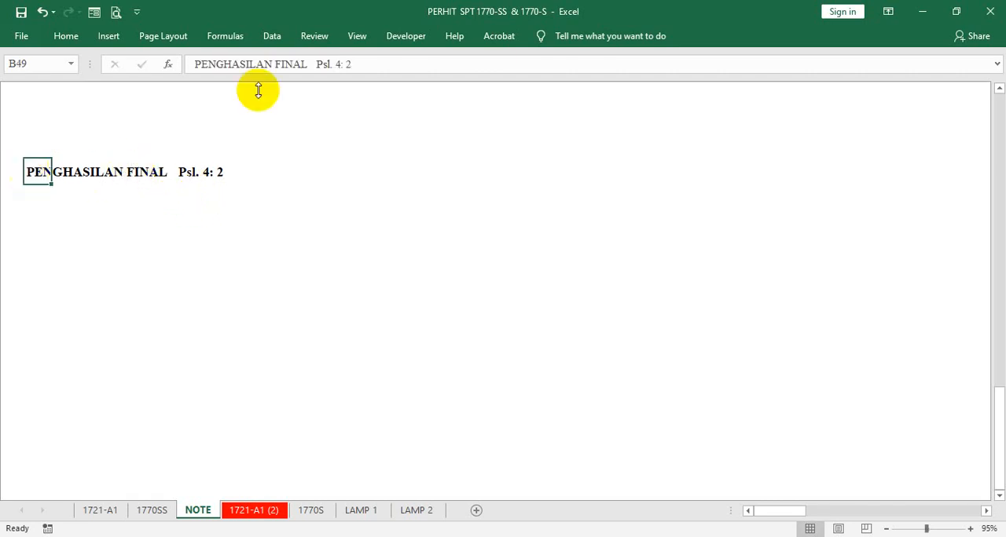
{"action": "left_click", "coordinate": [317, 66]}
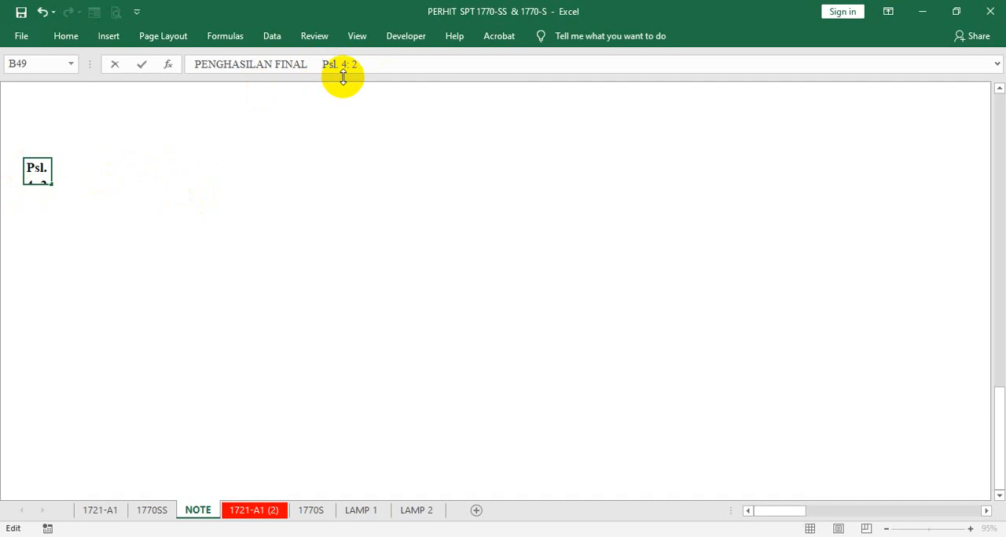
{"action": "type", "text": "PPh"}
{"action": "key", "text": "BackSpace"}
{"action": "type", "text": "H"}
{"action": "key", "text": "BackSpace"}
{"action": "type", "text": "h"}
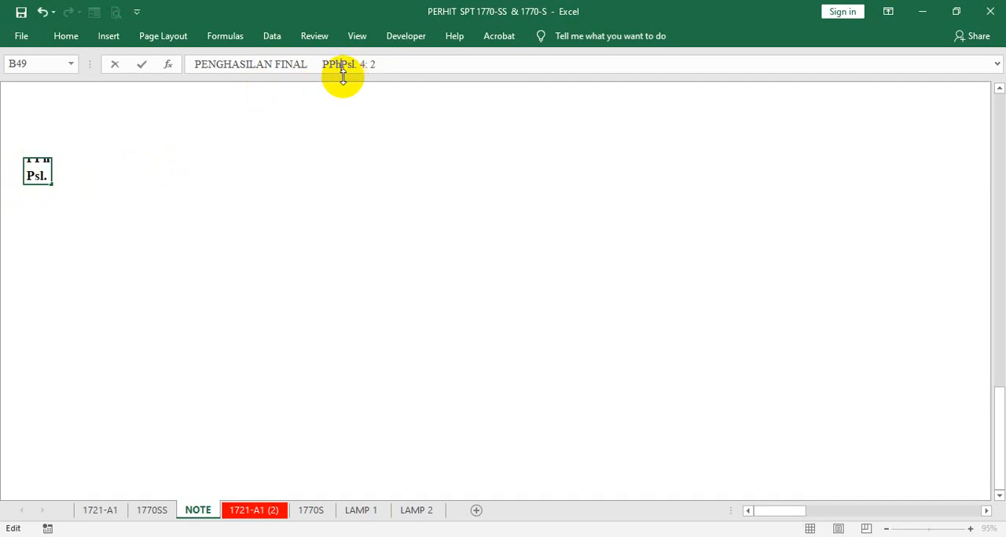
{"action": "type", "text": "."}
{"action": "key", "text": "Return"}
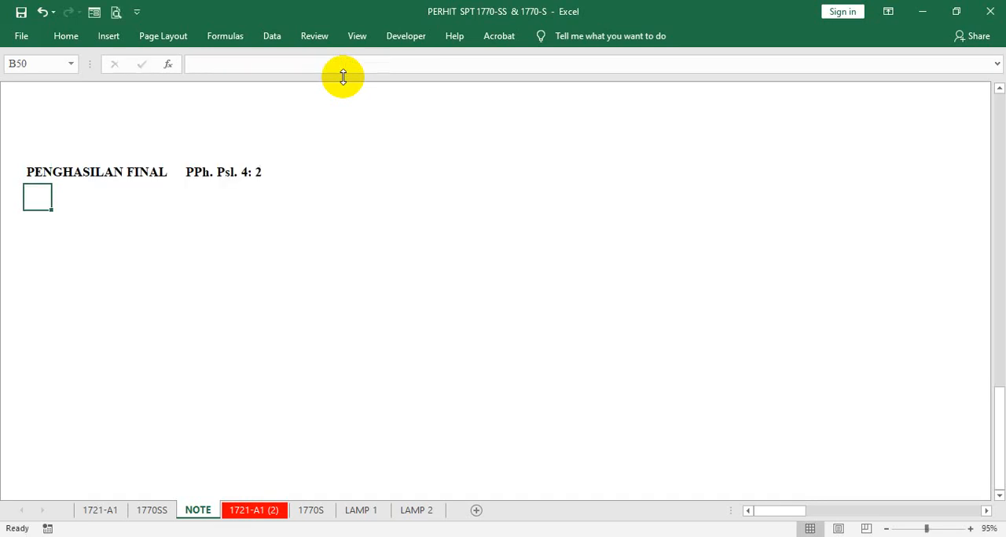
- Enter Sewa Gedung in C50 as the first example under the PENGHASILAN FINAL heading
{"action": "left_click", "coordinate": [76, 196]}
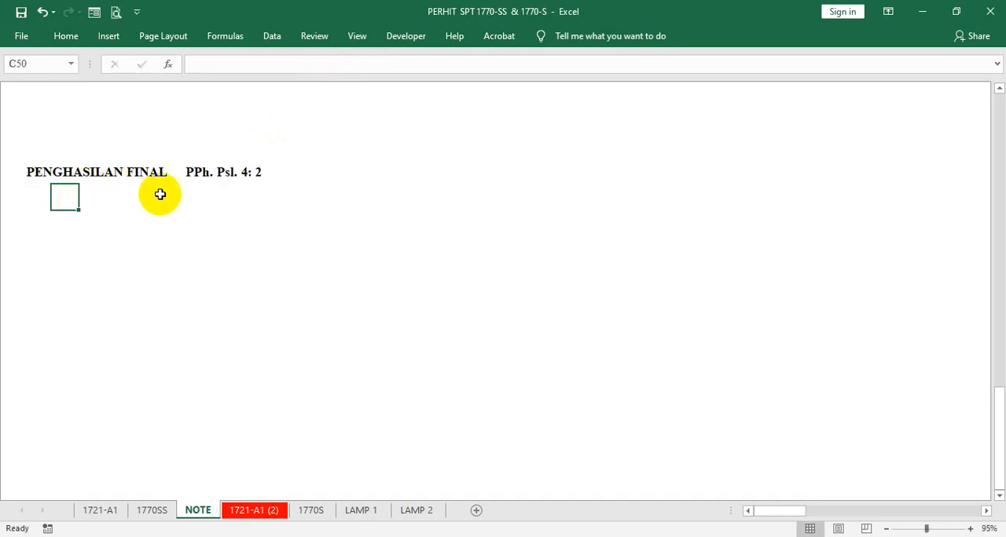
{"action": "type", "text": "S"}
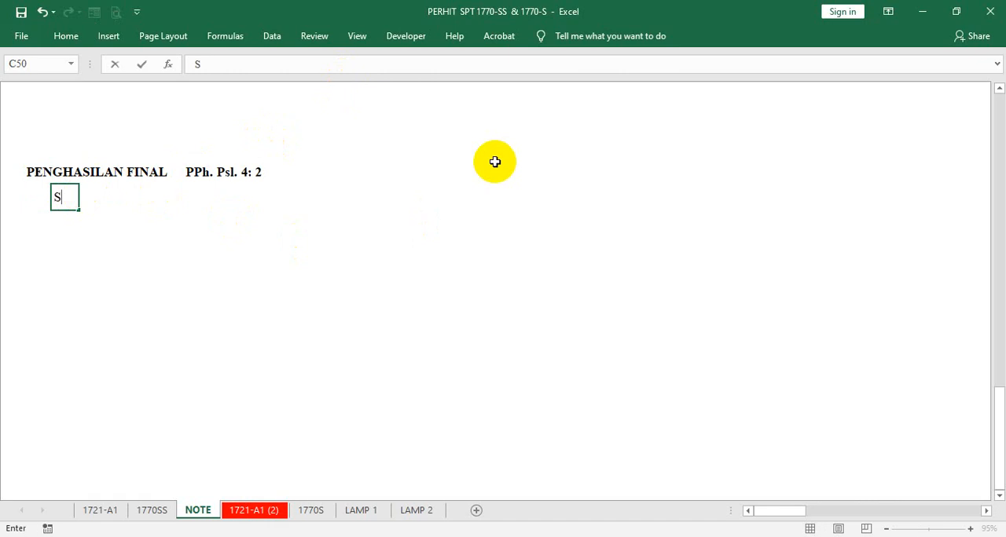
{"action": "type", "text": "ewa Gedung"}
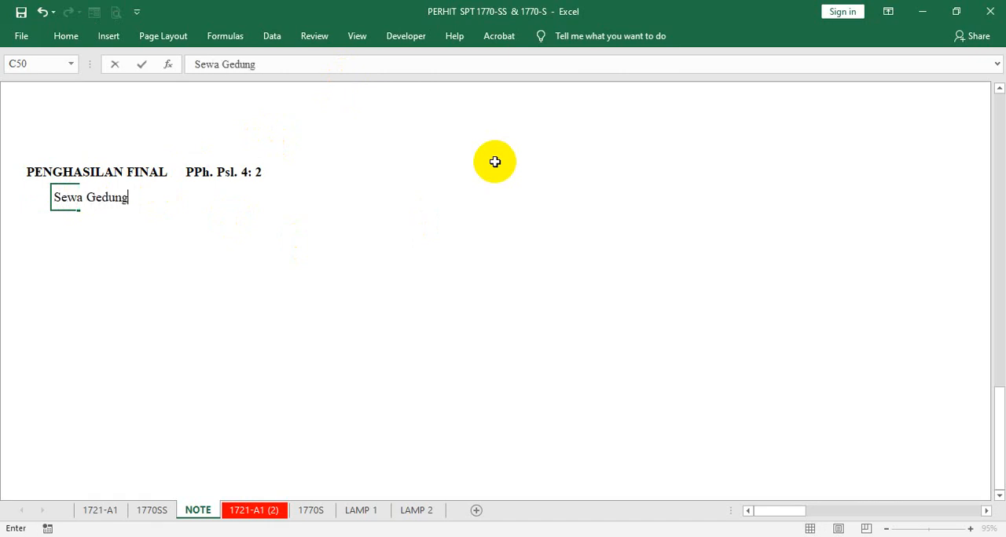
{"action": "key", "text": "Return"}
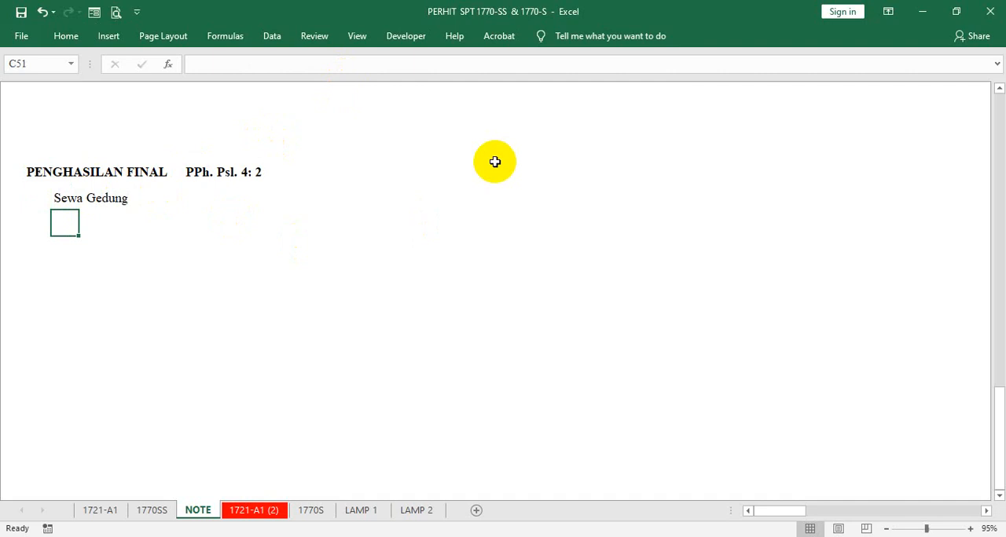
- Enter Jual Tanah &/ atau Bangunan in C51 as the second example of final income
{"action": "type", "text": "Jual "}
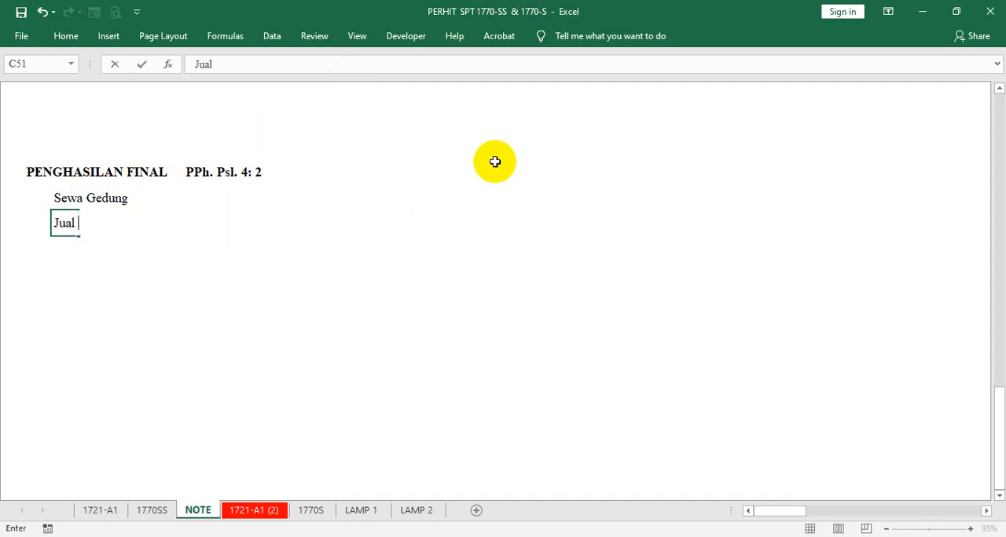
{"action": "type", "text": "Tanah &/ atau B"}
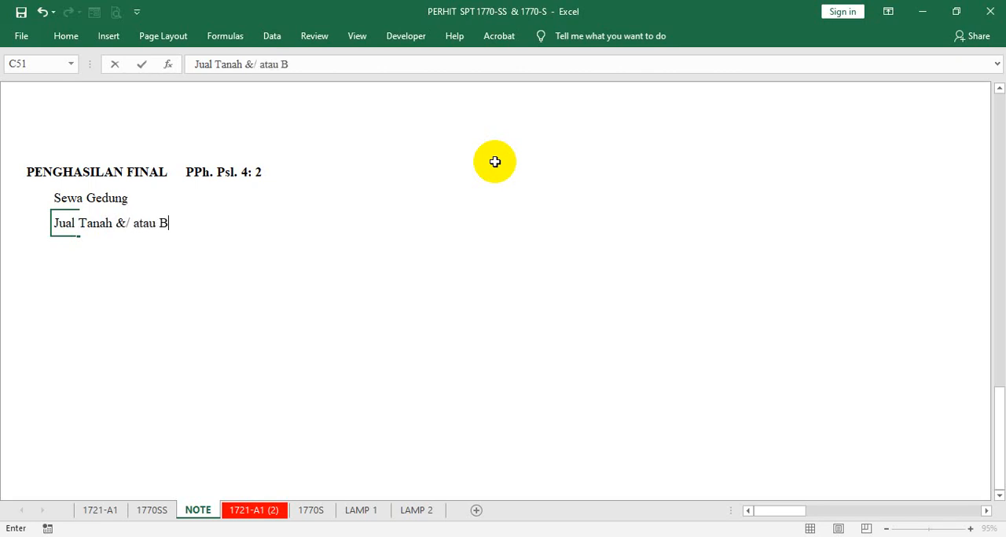
{"action": "type", "text": "angunan"}
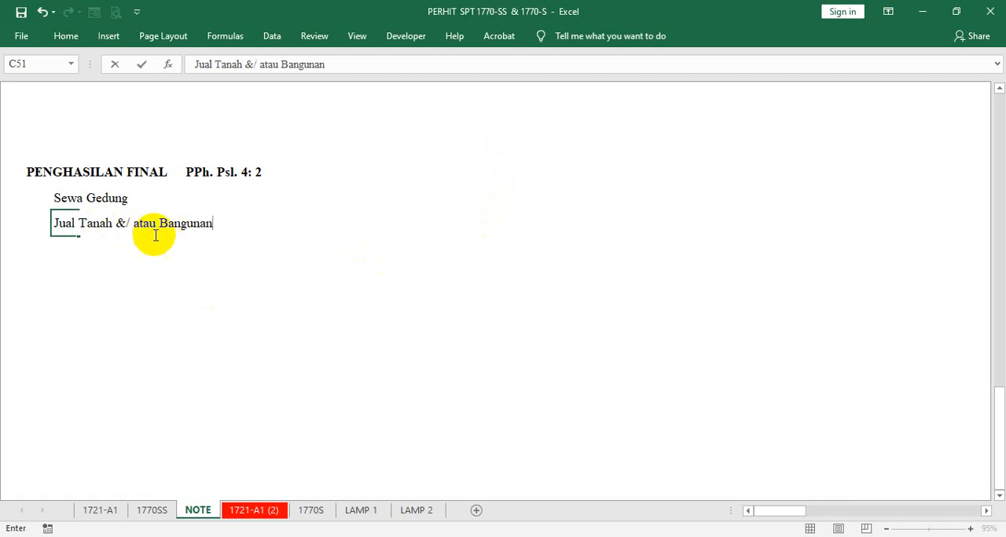
{"action": "key", "text": "Return"}
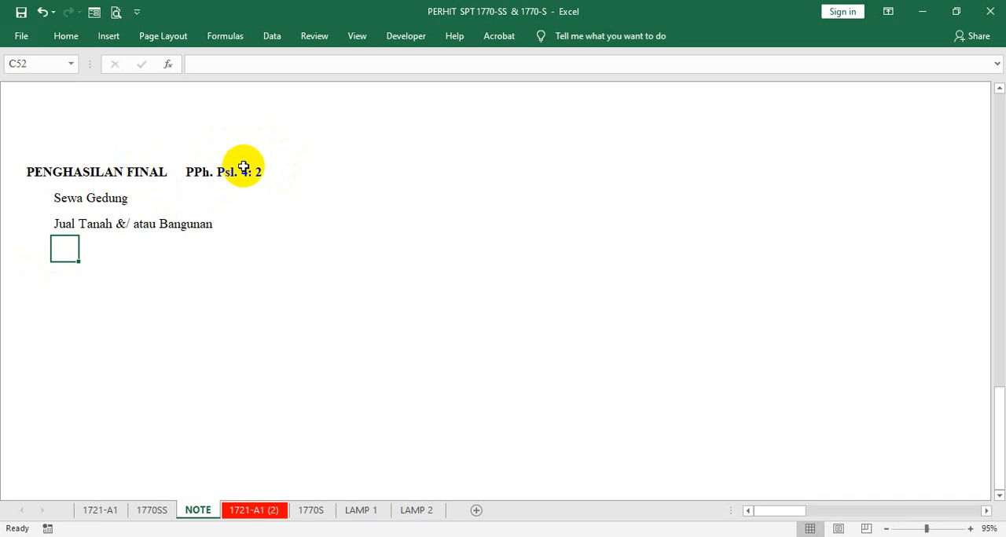
- Enter the heading PENGHASILAN YG BUKAN OBJEK PPh, followed by PPh. Psl. 4: 3, in B53 and make it bold
{"action": "left_click", "coordinate": [36, 273]}
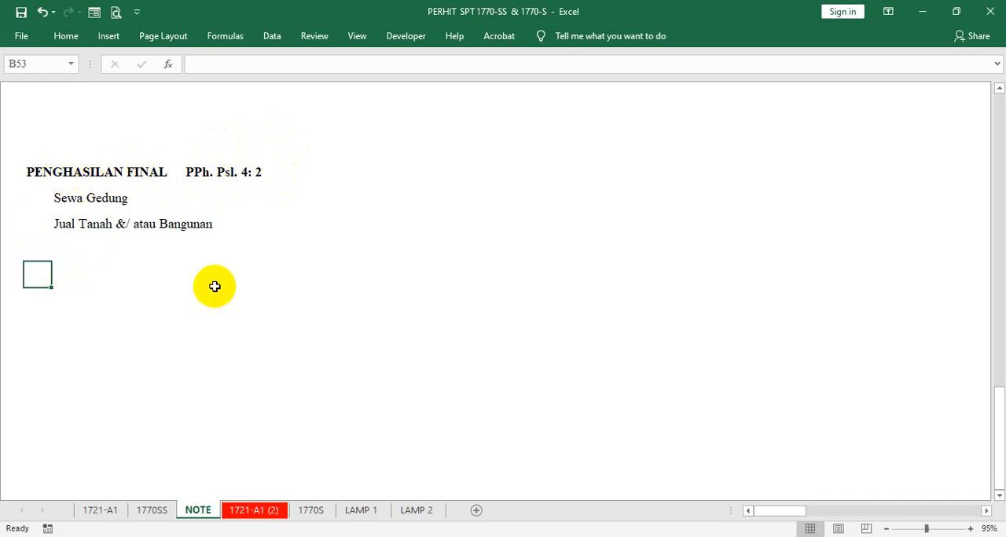
{"action": "type", "text": "PENGHASI"}
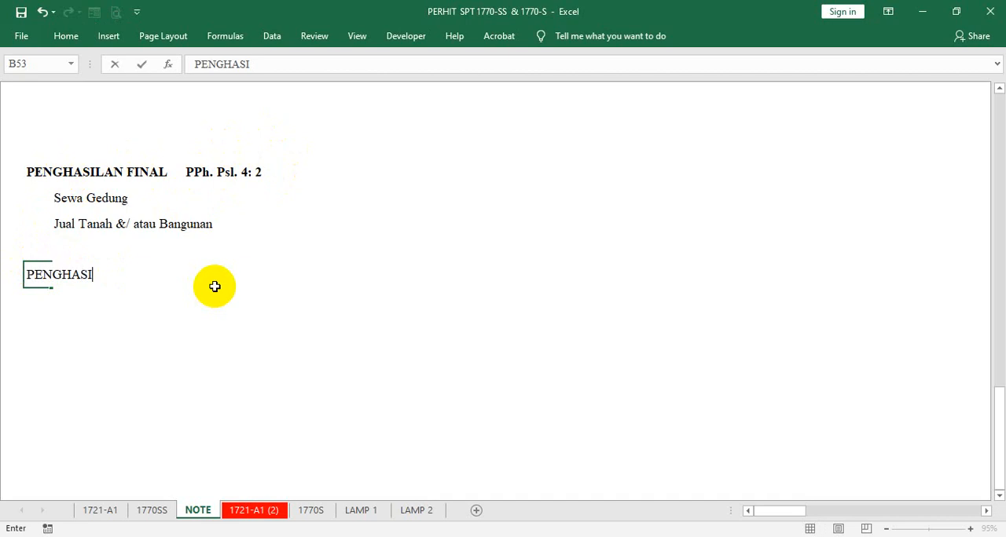
{"action": "type", "text": "LAN YG "}
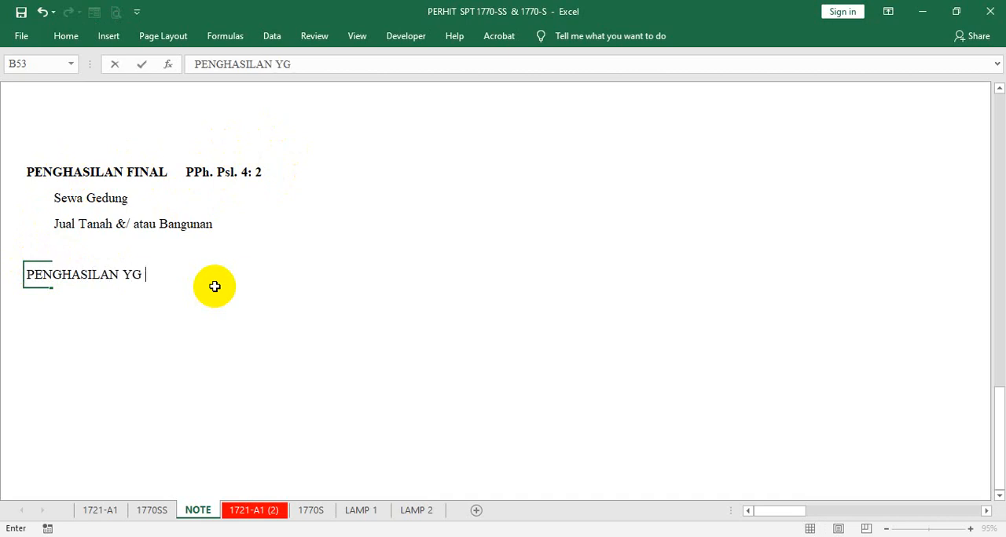
{"action": "type", "text": "BUKAN "}
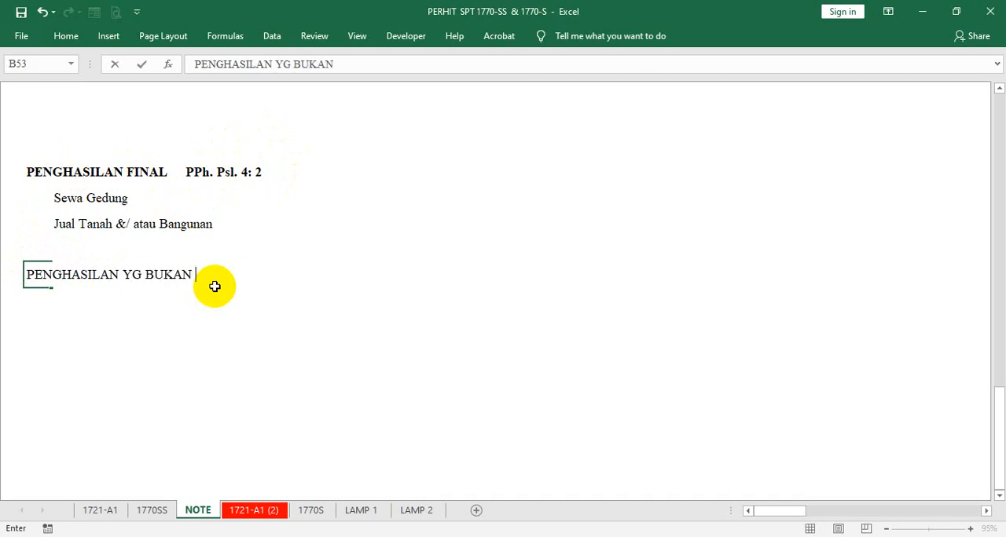
{"action": "type", "text": "OBJEK "}
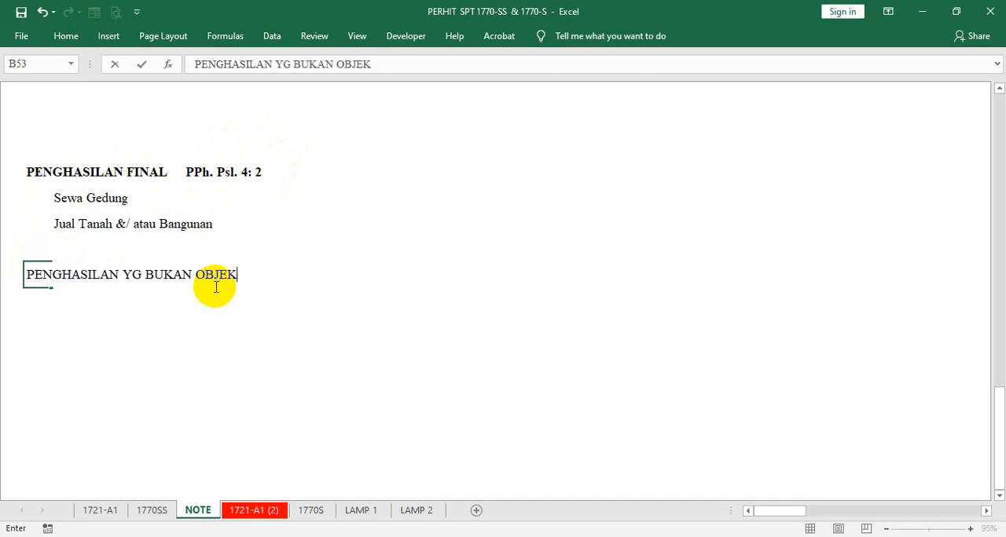
{"action": "type", "text": "PPh"}
{"action": "type", "text": "PPh"}
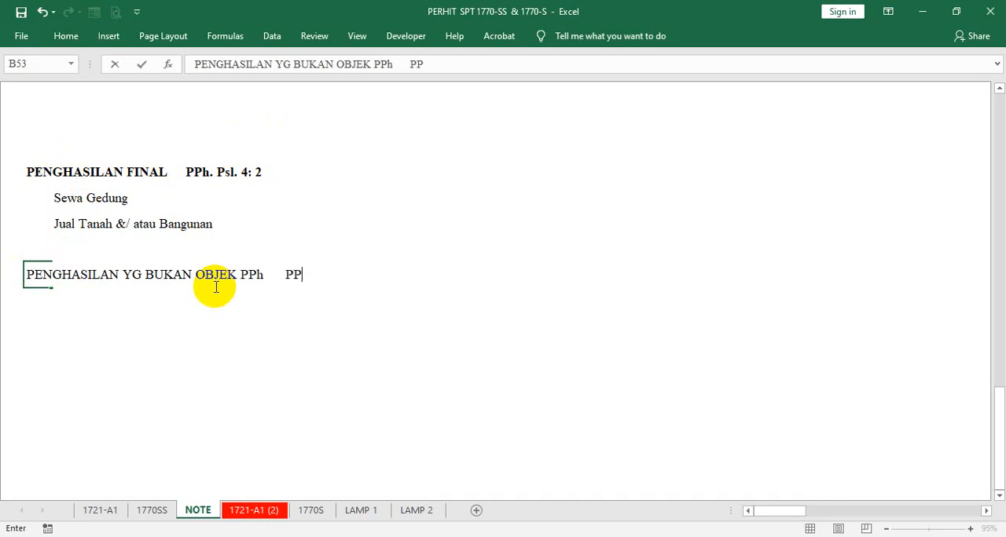
{"action": "type", "text": ". Psl. 4: 3"}
{"action": "key", "text": "ctrl+Return"}
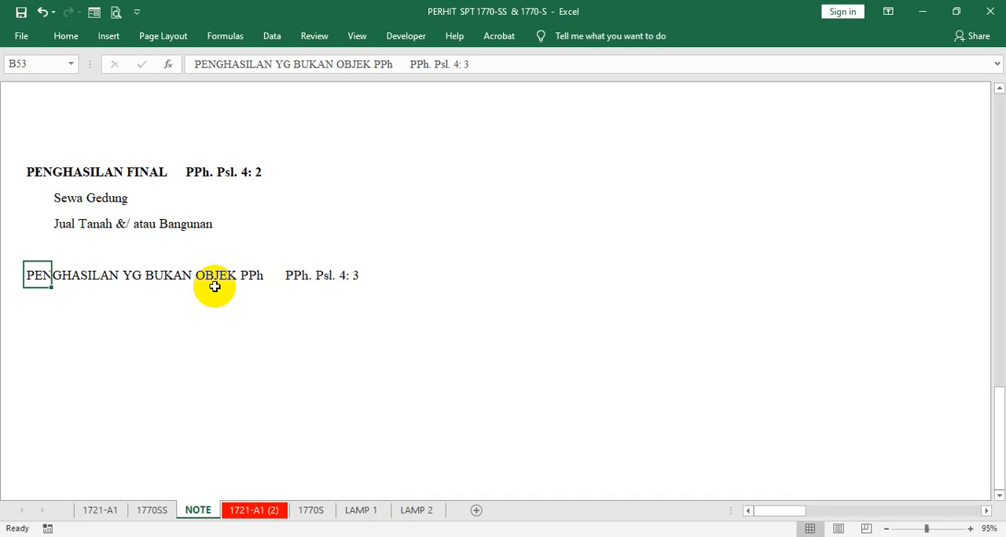
{"action": "key", "text": "ctrl+b"}
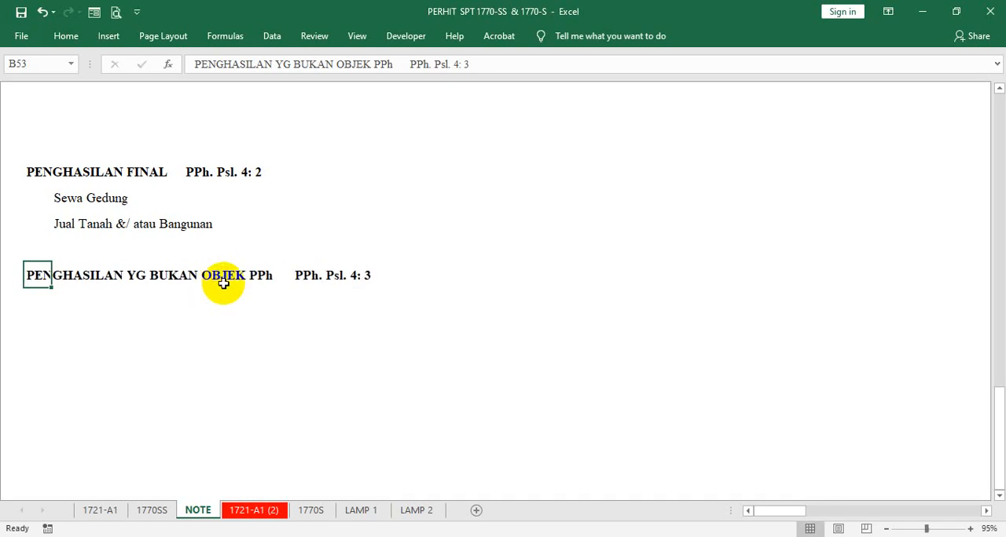
- Enter Warisan in C54 as the first example under the PENGHASILAN YG BUKAN OBJEK PPh heading
{"action": "left_click", "coordinate": [73, 301]}
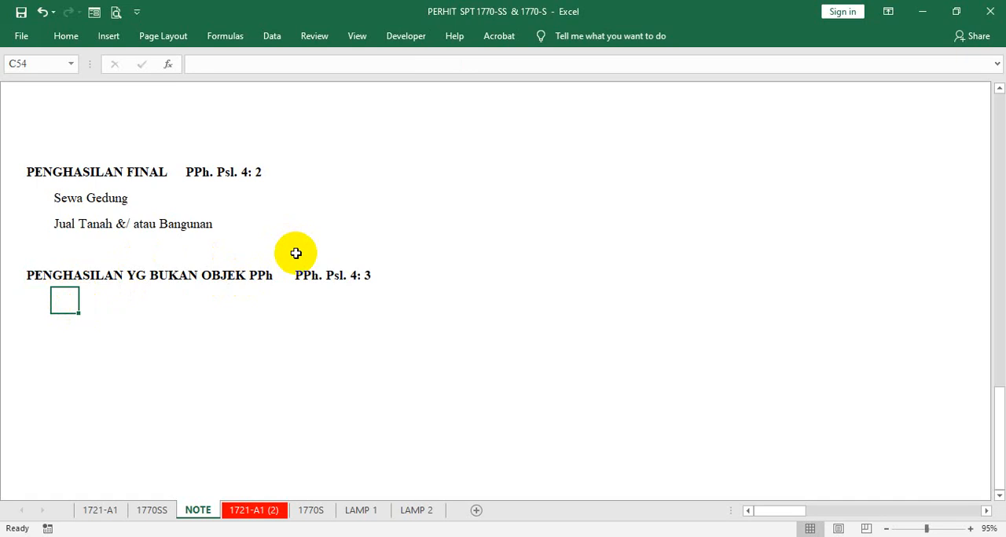
{"action": "type", "text": "War"}
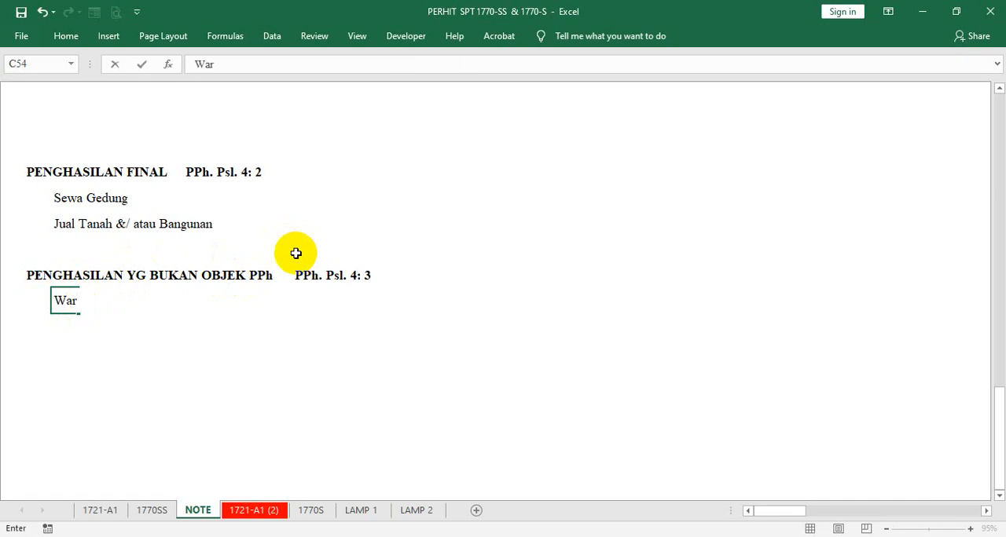
{"action": "type", "text": "isan"}
{"action": "key", "text": "Return"}
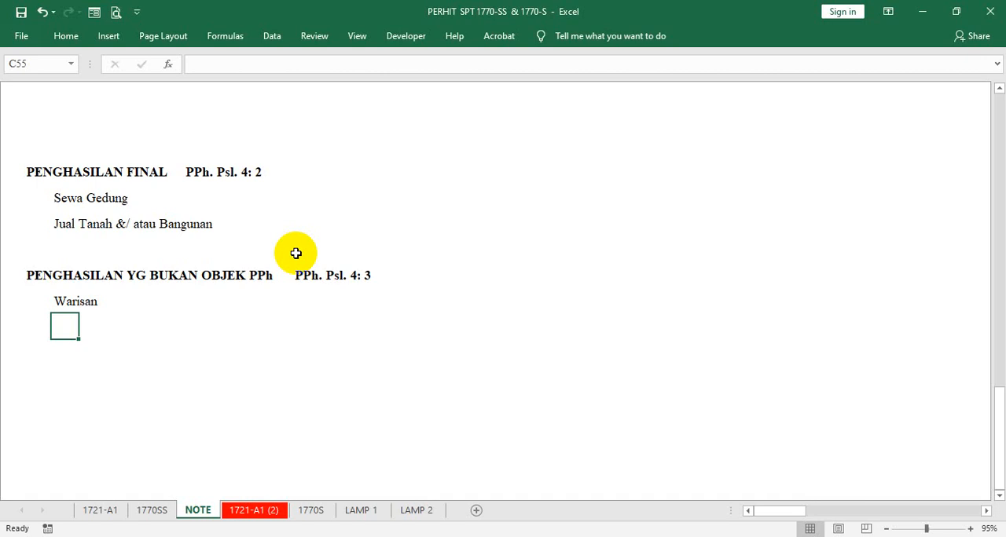
- Enter Ganti Rugi Asuransi: Ass. Kesehatan, Ass. Kematian in C55 as the second example of income excluded from tax
{"action": "type", "text": "Ganti"}
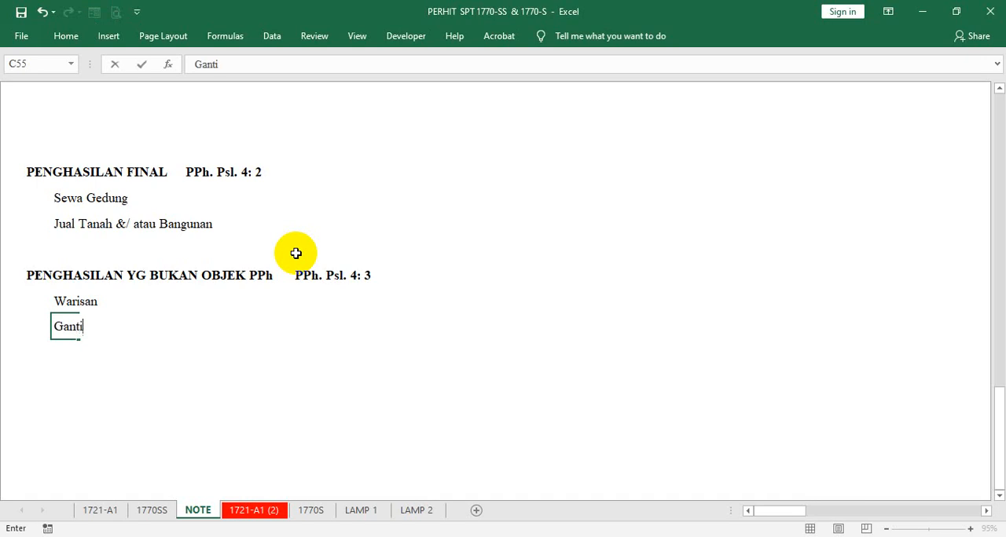
{"action": "type", "text": " T"}
{"action": "key", "text": "BackSpace"}
{"action": "type", "text": "Rugi Asuransi"}
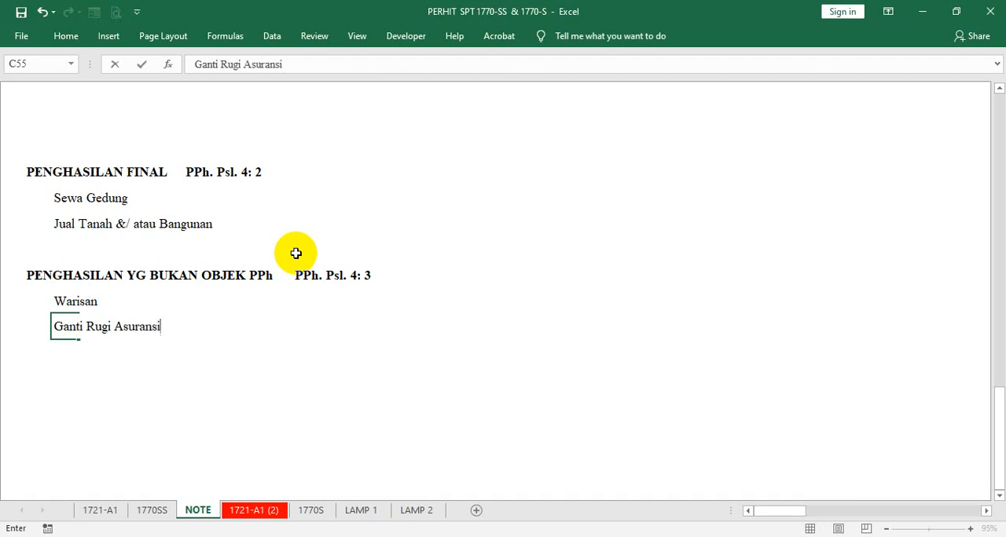
{"action": "type", "text": ": Ass. Kese"}
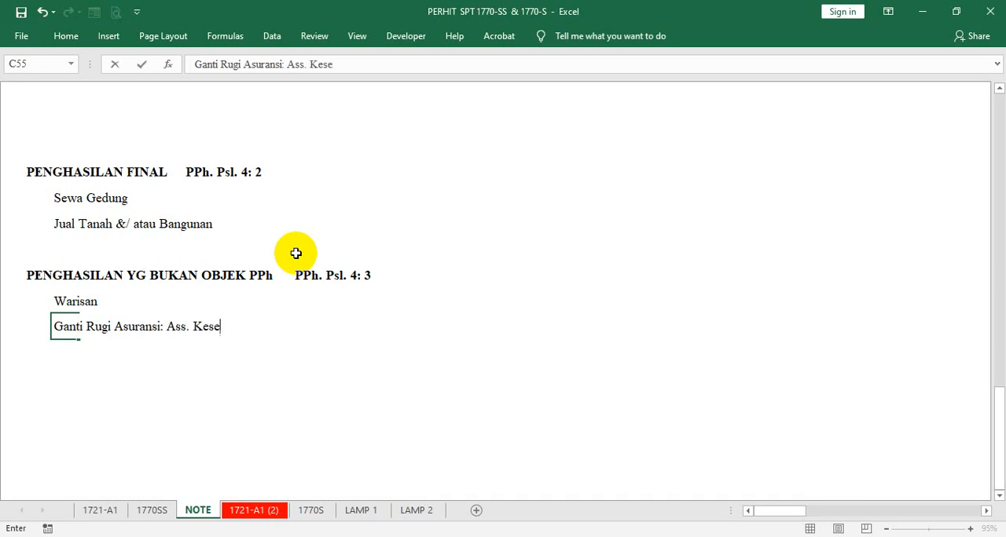
{"action": "type", "text": "hatan, Ass"}
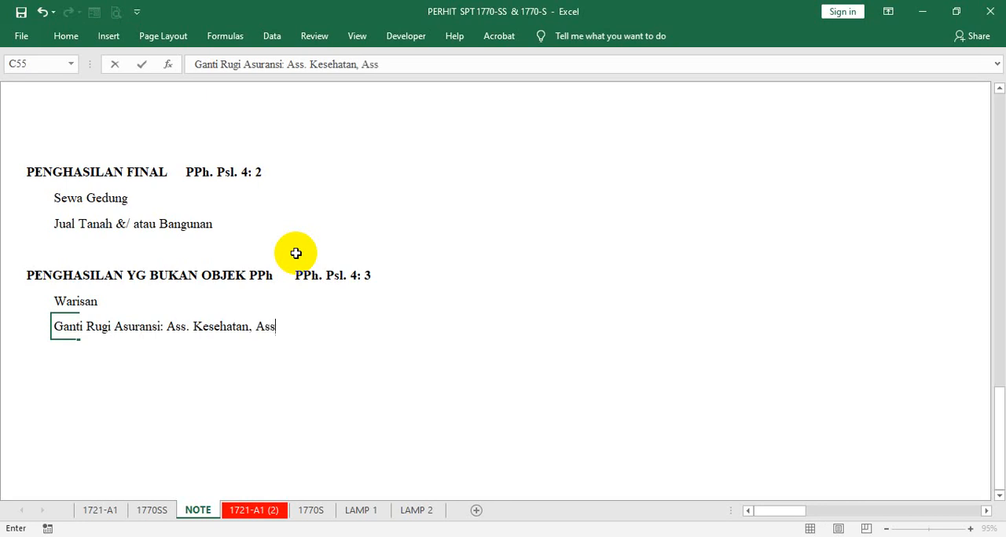
{"action": "type", "text": ". Kemat"}
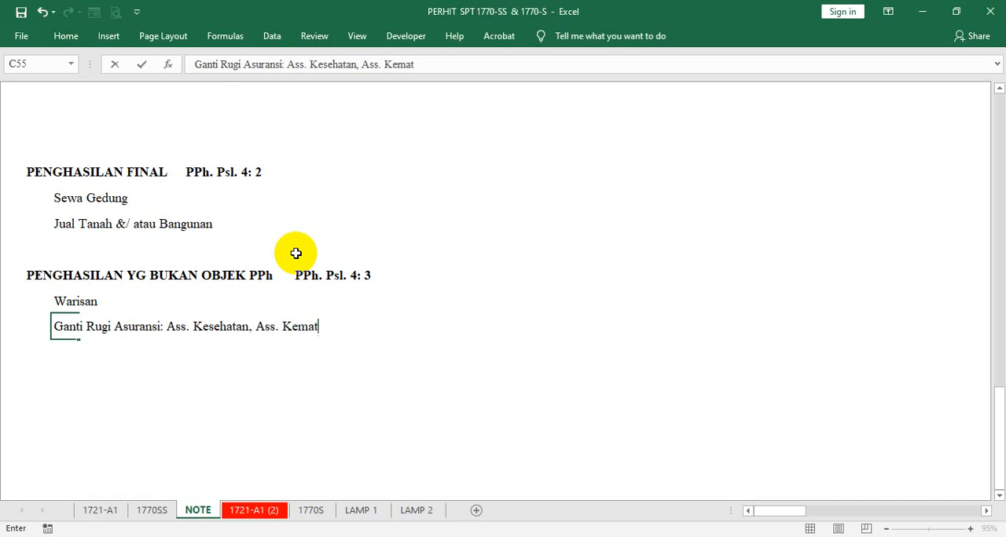
{"action": "type", "text": "ian"}
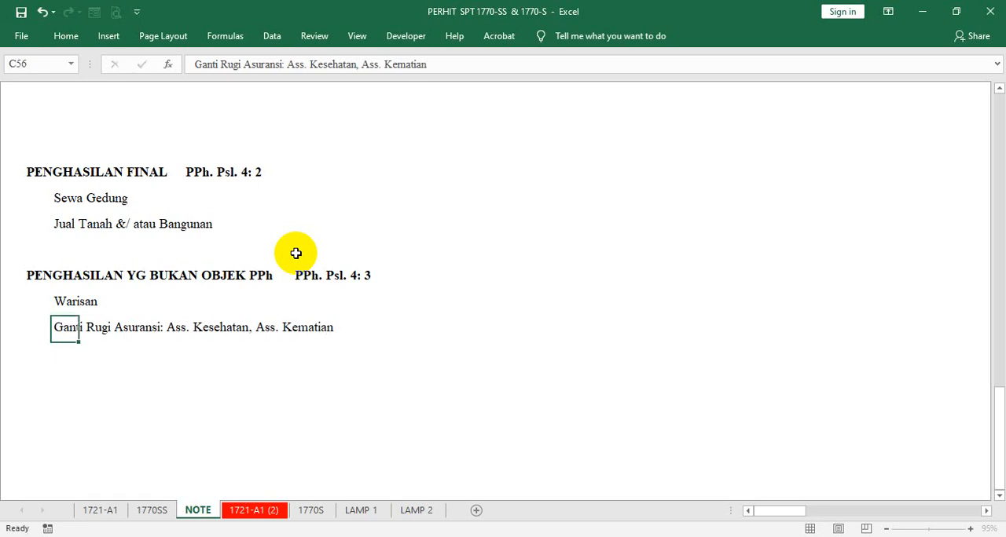
{"action": "key", "text": "Return"}
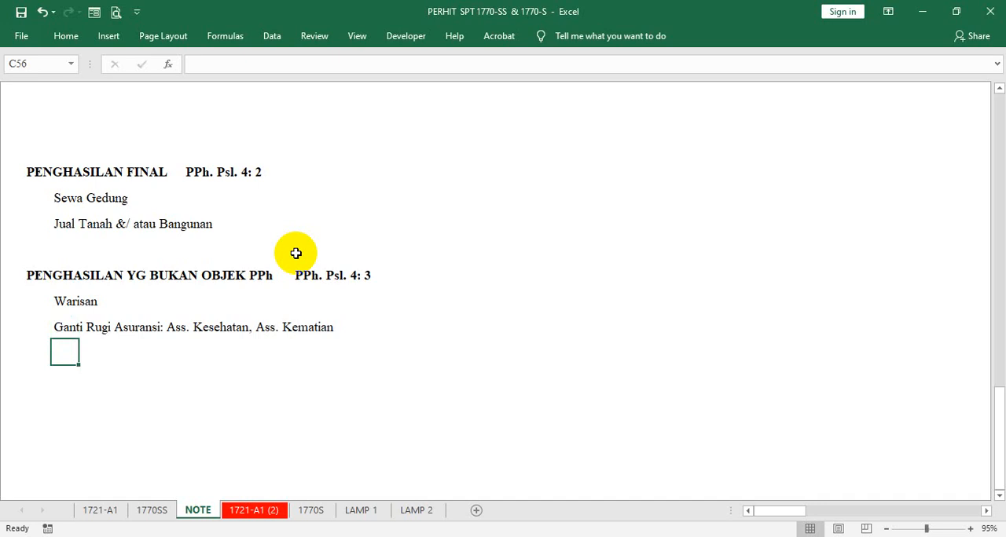
- Enter Bea Siswa in C56 as the third example under the PENGHASILAN YG BUKAN OBJEK PPh heading
{"action": "left_click", "coordinate": [62, 328]}
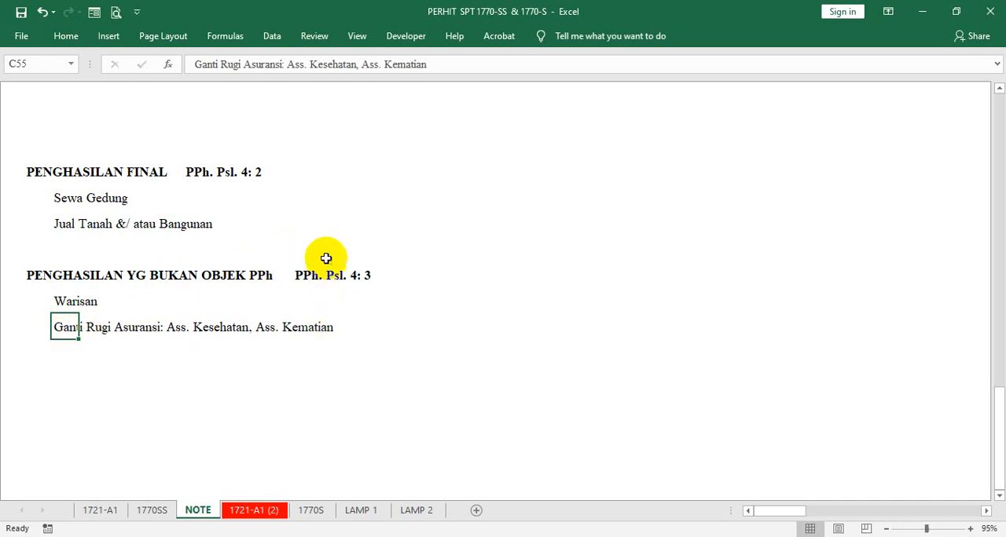
{"action": "left_click", "coordinate": [63, 350]}
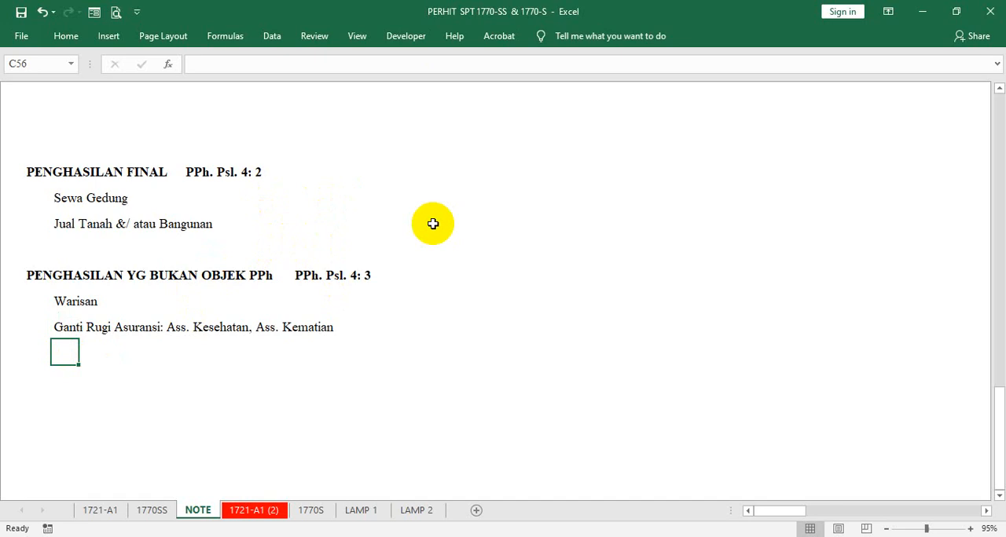
{"action": "type", "text": "Bea "}
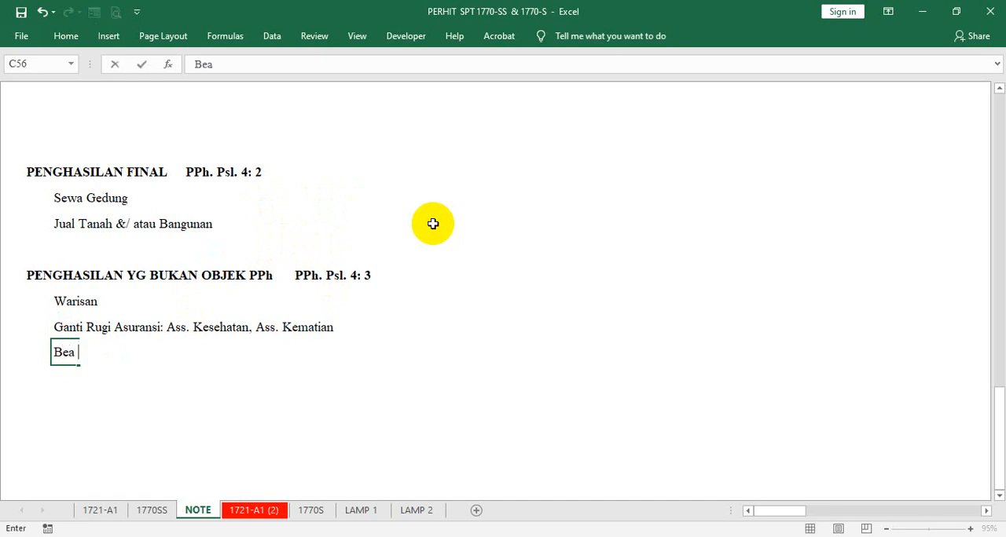
{"action": "type", "text": "Siswa"}
{"action": "key", "text": "Return"}
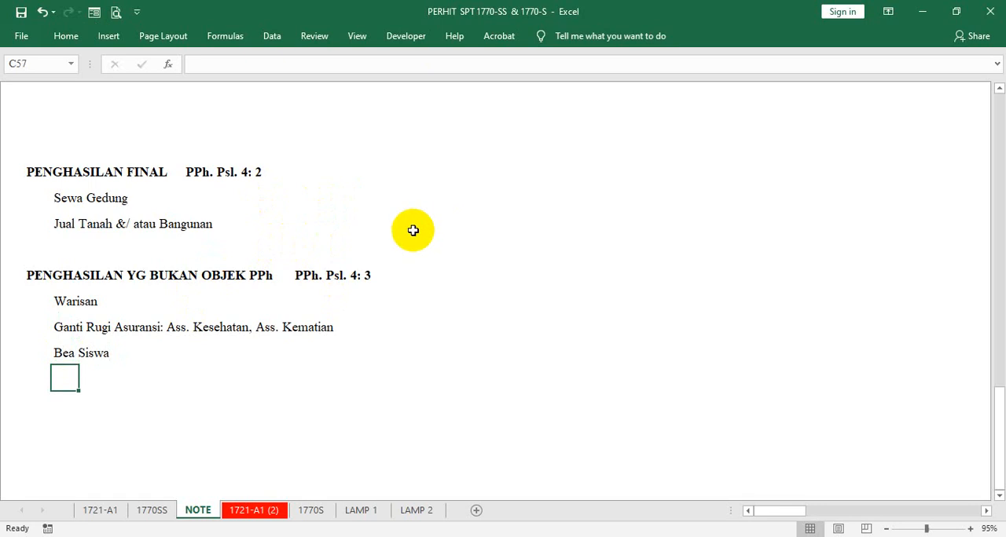
{"action": "left_click", "coordinate": [61, 352]}
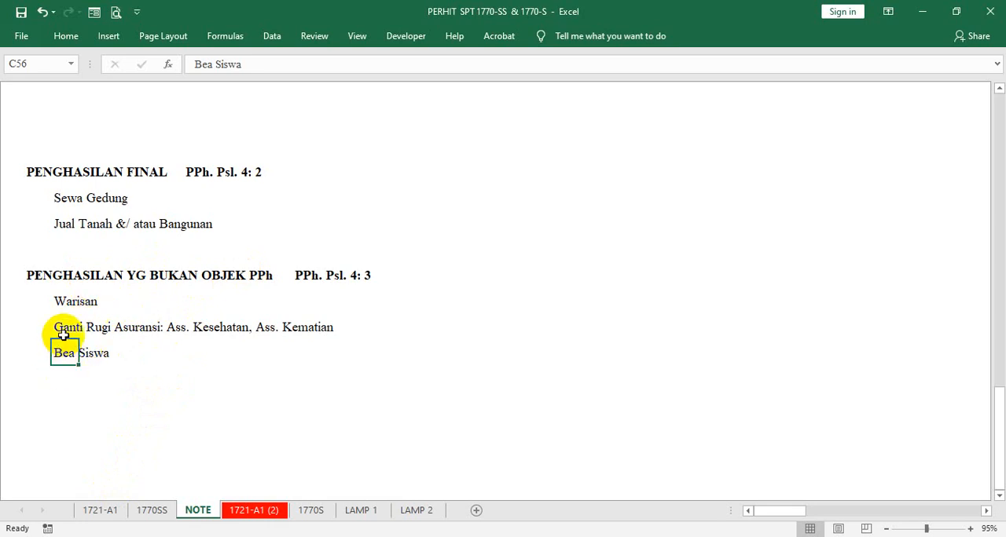
{"action": "left_click", "coordinate": [59, 300]}
{"action": "left_click", "coordinate": [62, 326]}
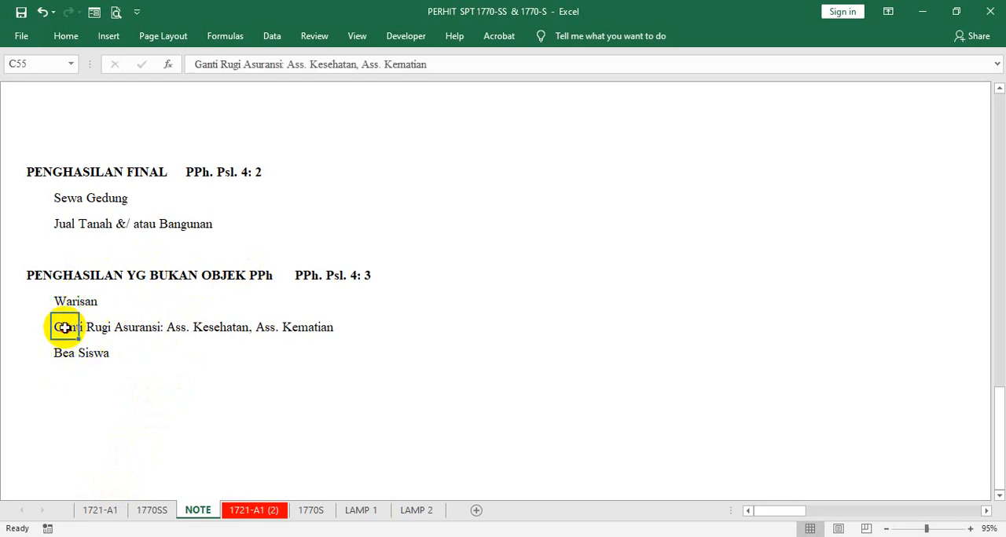
{"action": "left_click", "coordinate": [55, 353]}
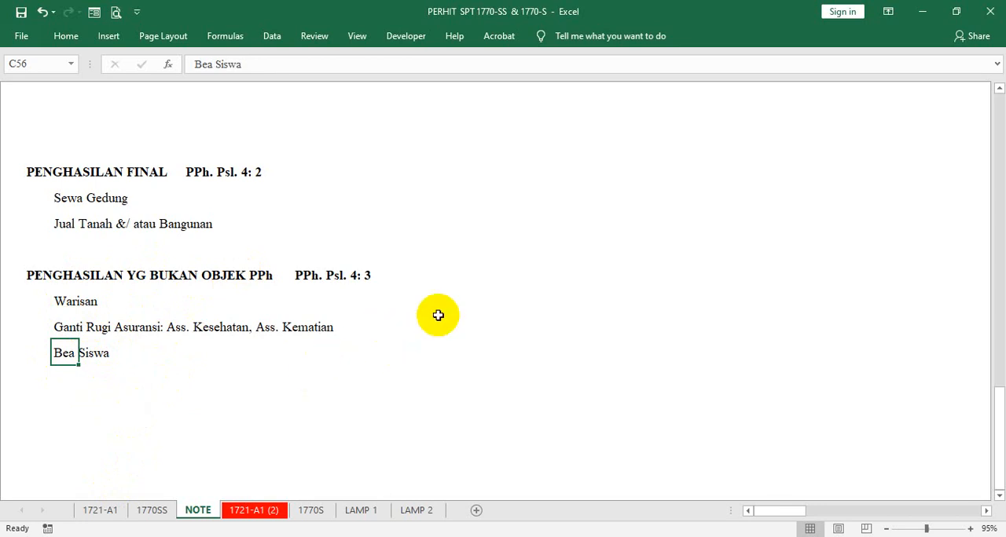
{"action": "left_click", "coordinate": [74, 201]}
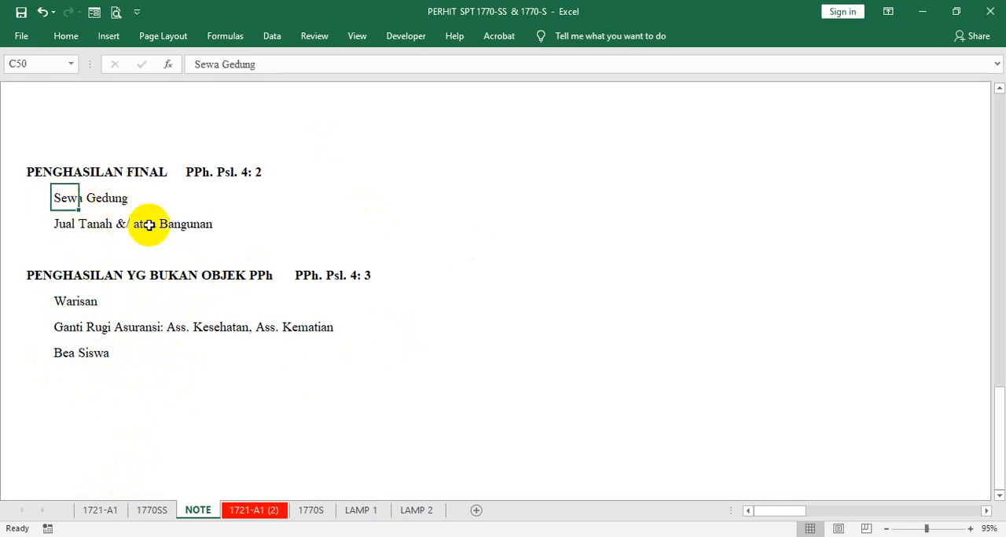
{"action": "left_click", "coordinate": [62, 224]}
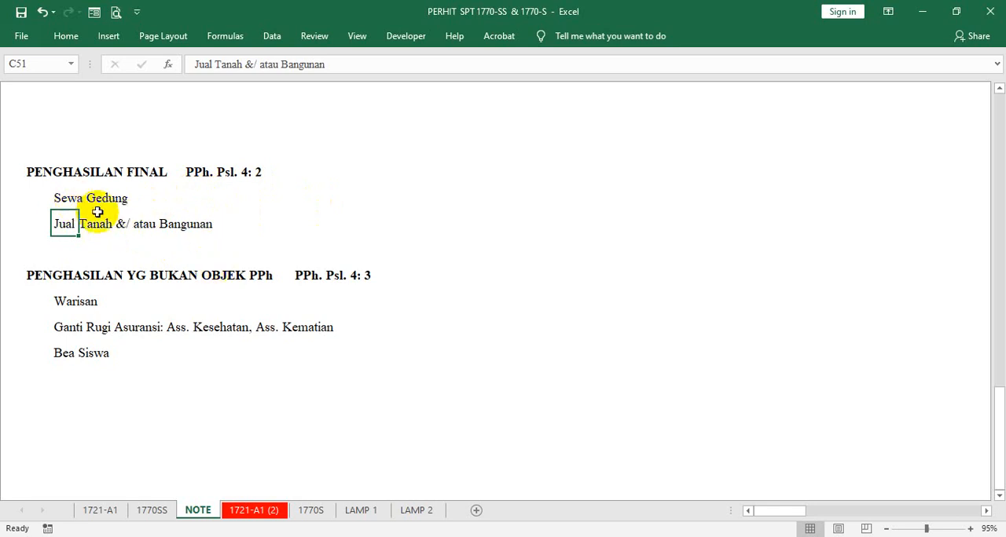
- On the 1770SS sheet, insert a comment on the B.01 amount cell AJ61 and enlarge its box for several lines
{"action": "left_click", "coordinate": [151, 512]}
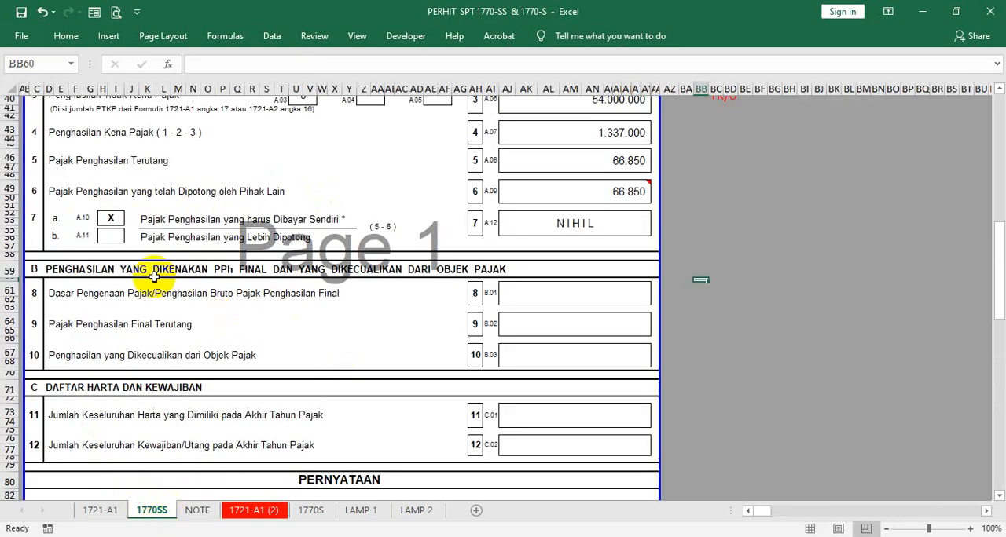
{"action": "right_click", "coordinate": [552, 293]}
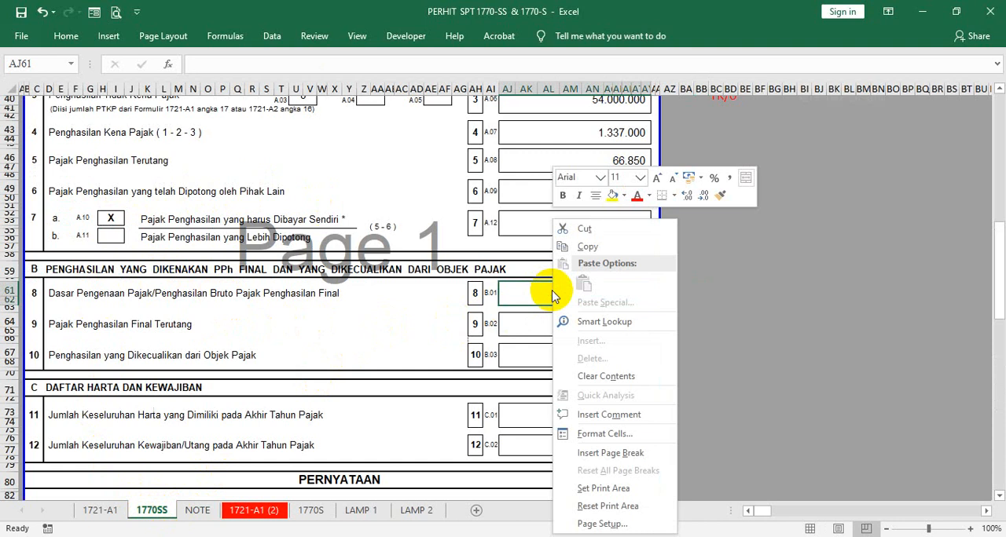
{"action": "left_click", "coordinate": [604, 413]}
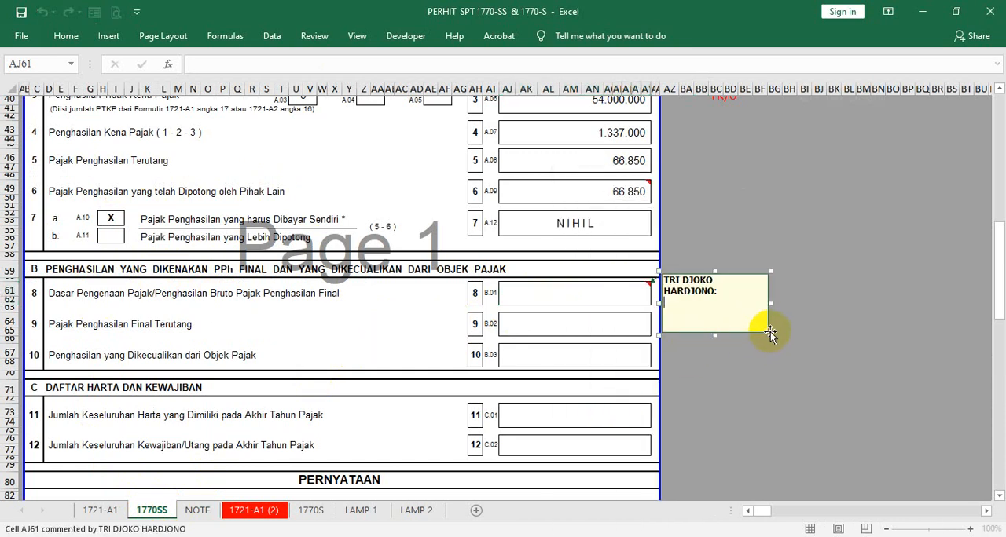
{"action": "left_click_drag", "start_coordinate": [770, 334], "coordinate": [823, 361]}
{"action": "left_click", "coordinate": [691, 310]}
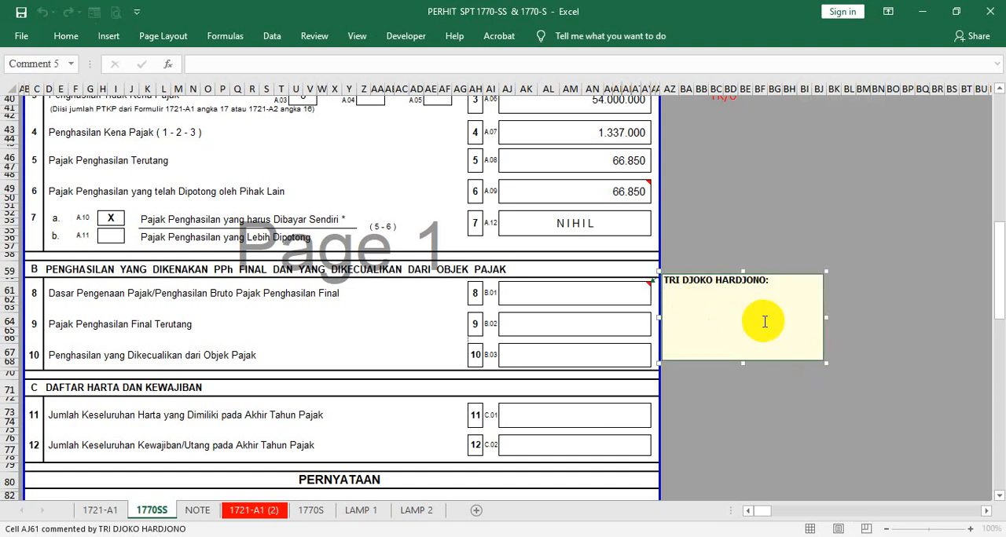
- Write "1. Jual Rumah/ Tanah;" and "2. Sewa Gedung;" as the first two lines of the AJ61 comment
{"action": "type", "text": "1. Jual Rumah/ Tanah;"}
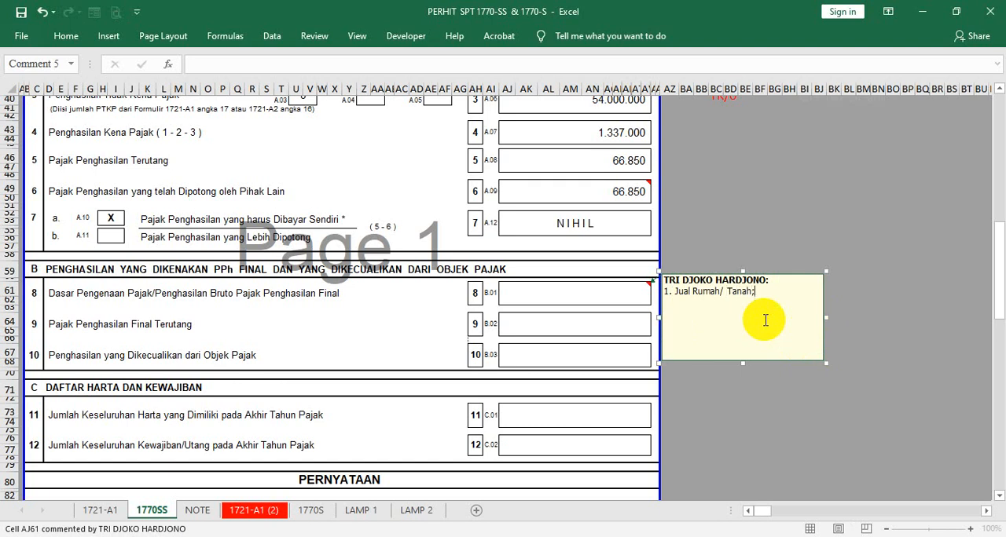
{"action": "key", "text": "Return"}
{"action": "type", "text": "2"}
{"action": "type", "text": ". Sewa"}
{"action": "type", "text": " Gedung; "}
{"action": "type", "text": "3"}
{"action": "type", "text": ". Ga"}
- Add "3. Dapat Warisan;" as the third line of the AJ61 comment
{"action": "key", "text": "BackSpace"}
{"action": "type", "text": "Dapat"}
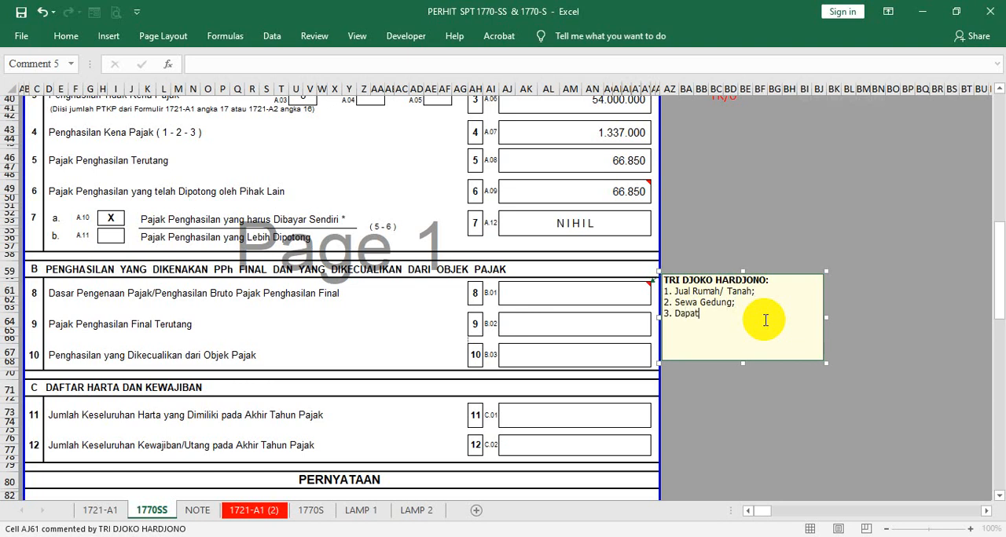
{"action": "type", "text": " Warisan;"}
- Add "4. Ganti Asuransi (Kesehatan & Kematian)" to the AJ61 comment, widen the box to fit it on one line and reposition it
{"action": "key", "text": "Return"}
{"action": "type", "text": "4. Ganti Asurans"}
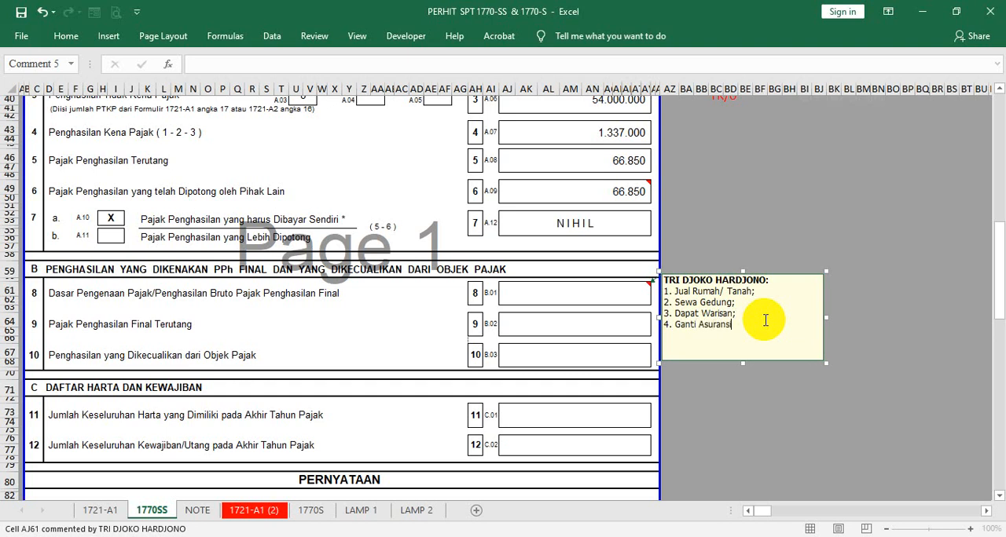
{"action": "type", "text": "i (Kesehatan & Kematian)"}
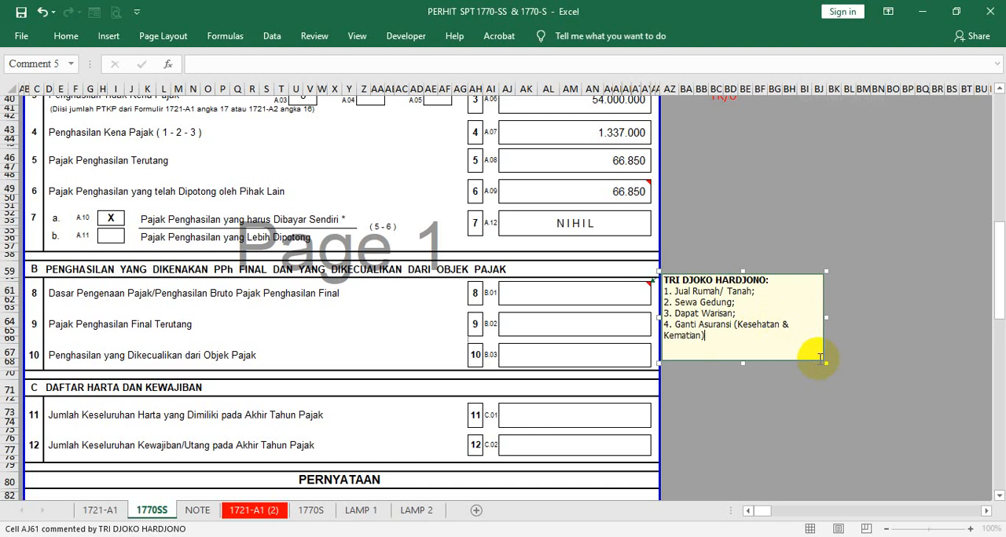
{"action": "left_click_drag", "start_coordinate": [824, 360], "coordinate": [853, 355]}
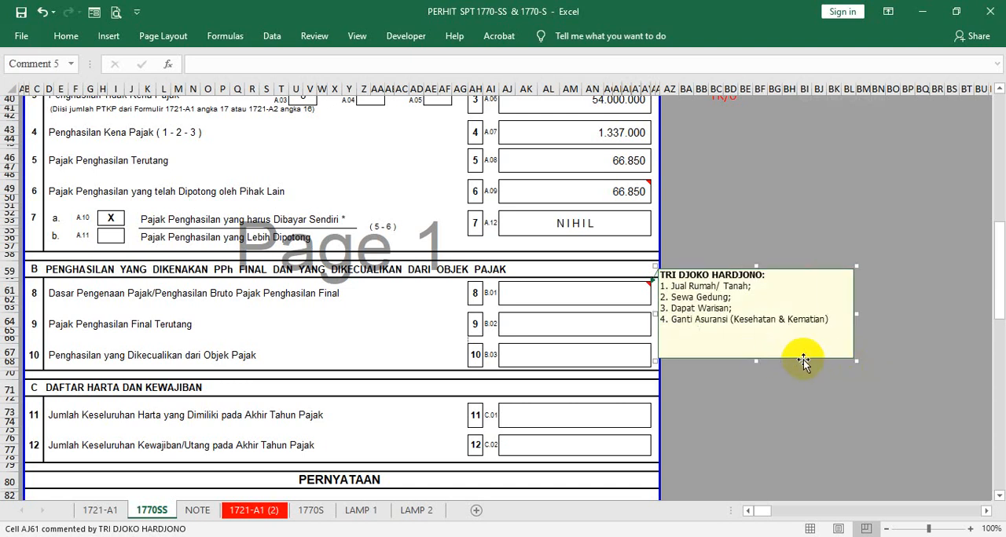
{"action": "left_click_drag", "start_coordinate": [802, 355], "coordinate": [809, 367]}
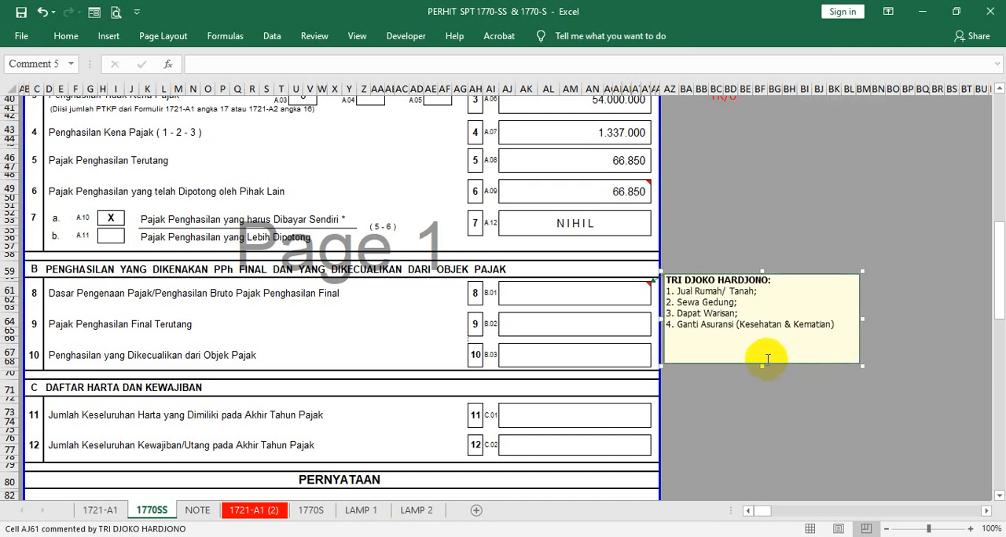
- Add "5. Bea Siswa." as the last line of the AJ61 comment and shrink its box to fit the text
{"action": "left_click", "coordinate": [839, 329]}
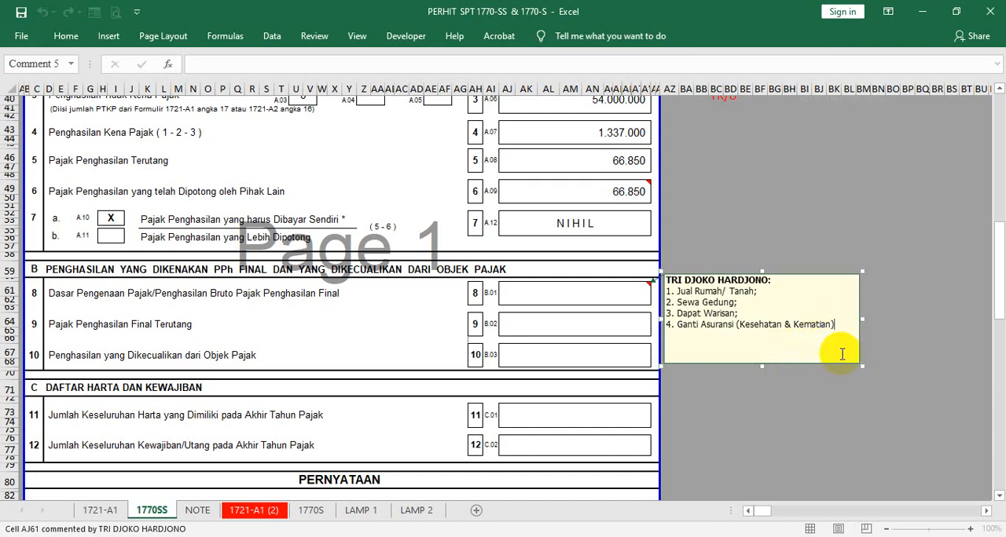
{"action": "key", "text": "Return"}
{"action": "type", "text": "5. Bea Siswa."}
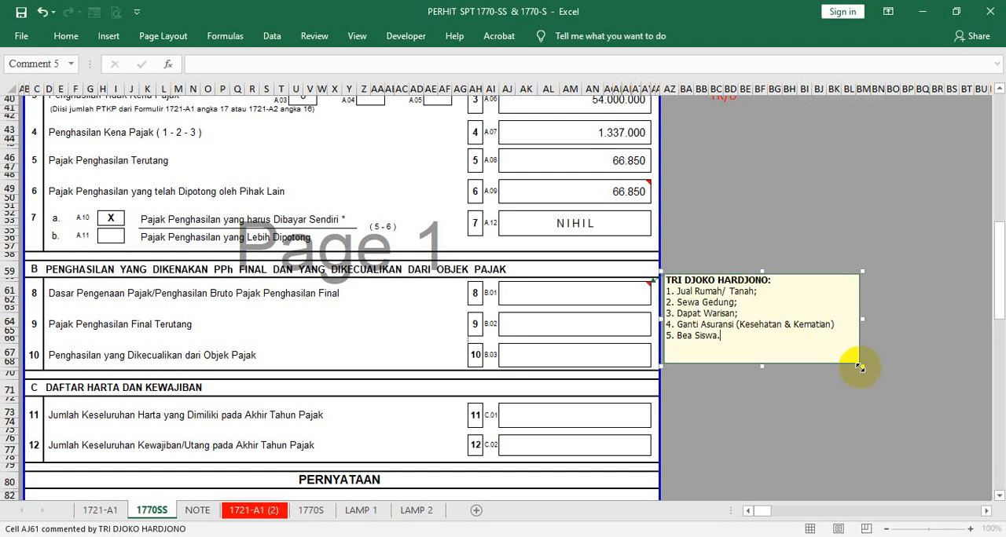
{"action": "left_click_drag", "start_coordinate": [860, 363], "coordinate": [842, 352]}
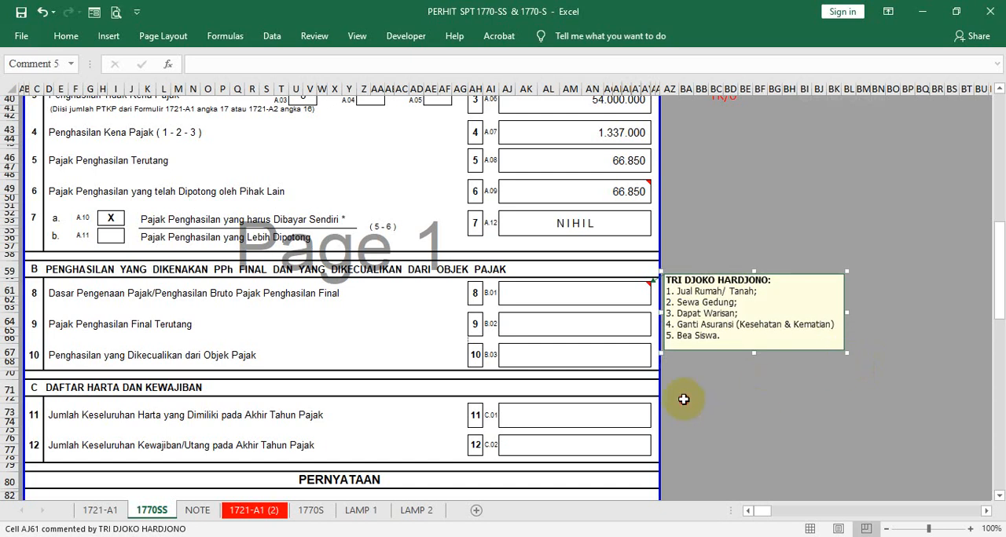
{"action": "left_click", "coordinate": [682, 400]}
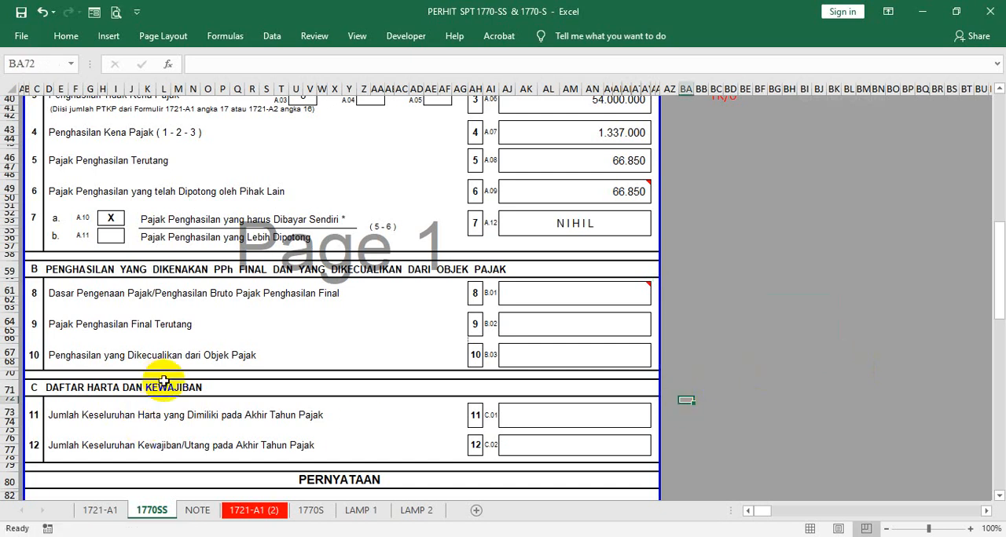
- Remove lines 3 to 5 from the AJ61 comment and shrink its box to fit the two remaining lines
{"action": "left_click", "coordinate": [511, 296]}
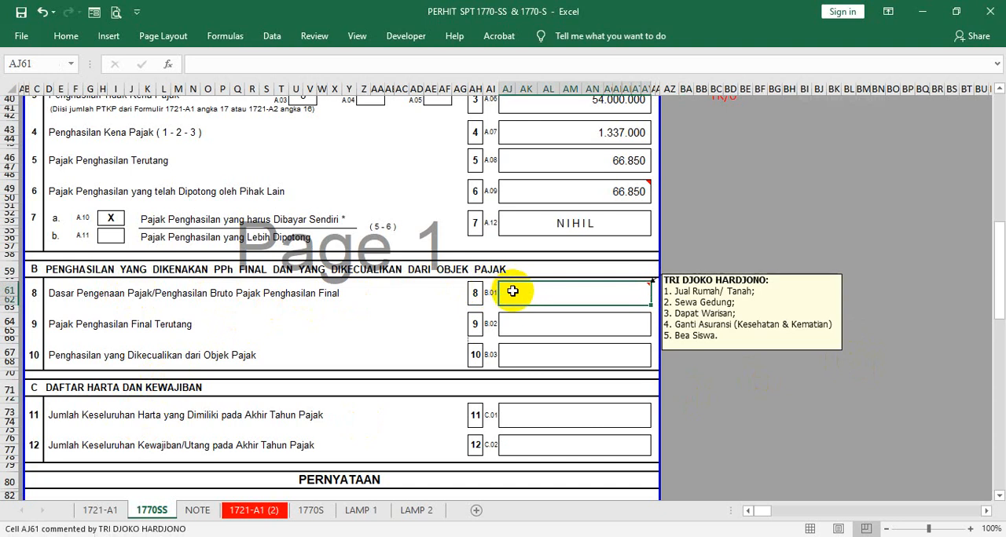
{"action": "right_click", "coordinate": [612, 296]}
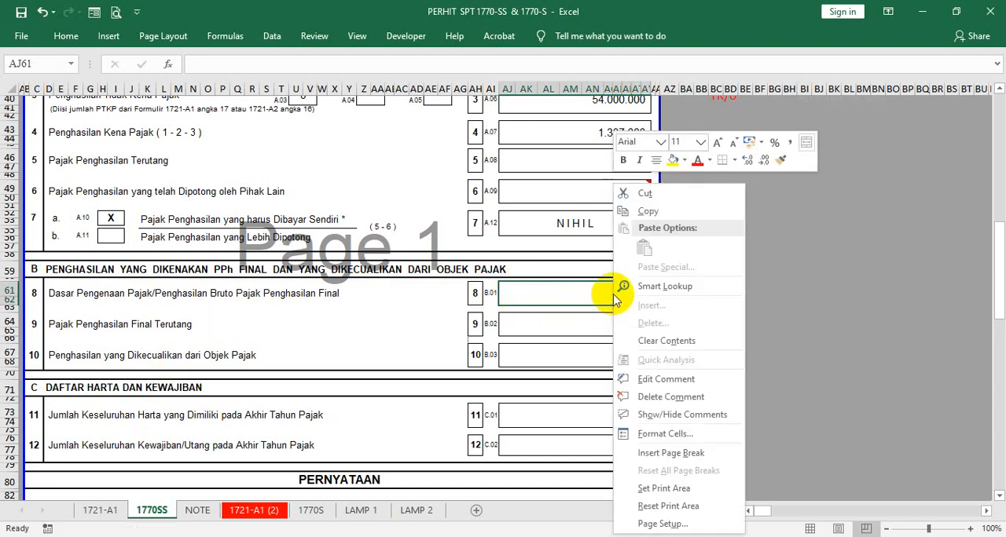
{"action": "left_click", "coordinate": [579, 291]}
{"action": "right_click", "coordinate": [581, 294]}
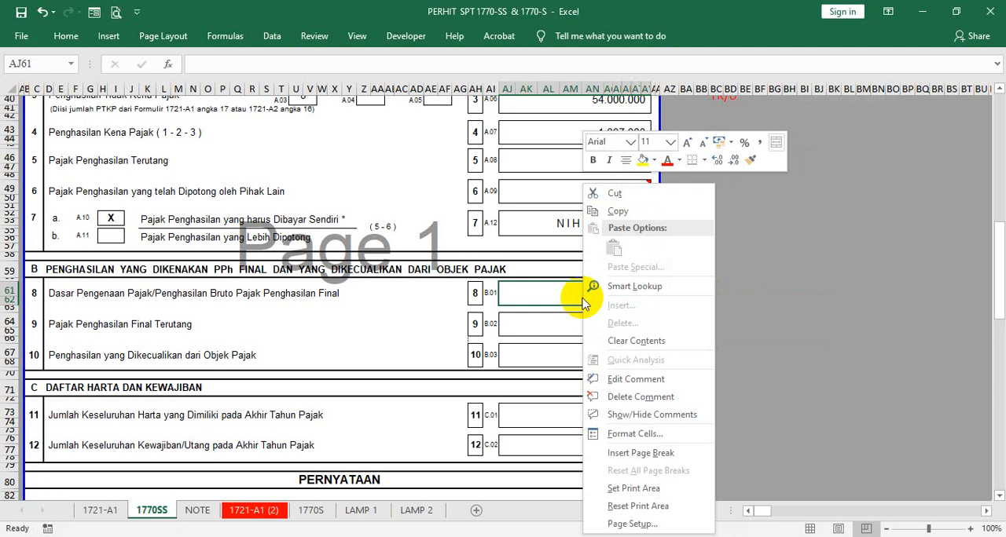
{"action": "left_click", "coordinate": [638, 379]}
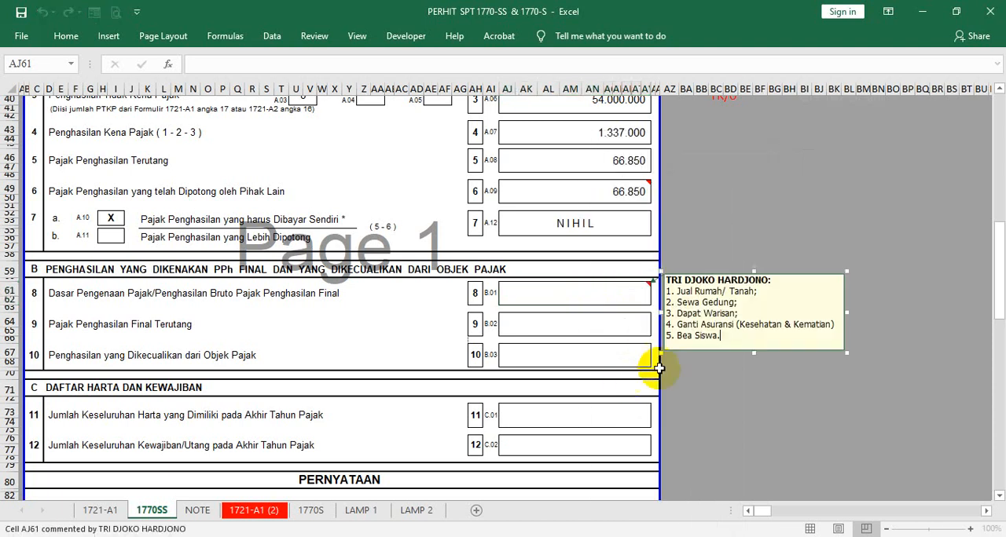
{"action": "left_click", "coordinate": [736, 335]}
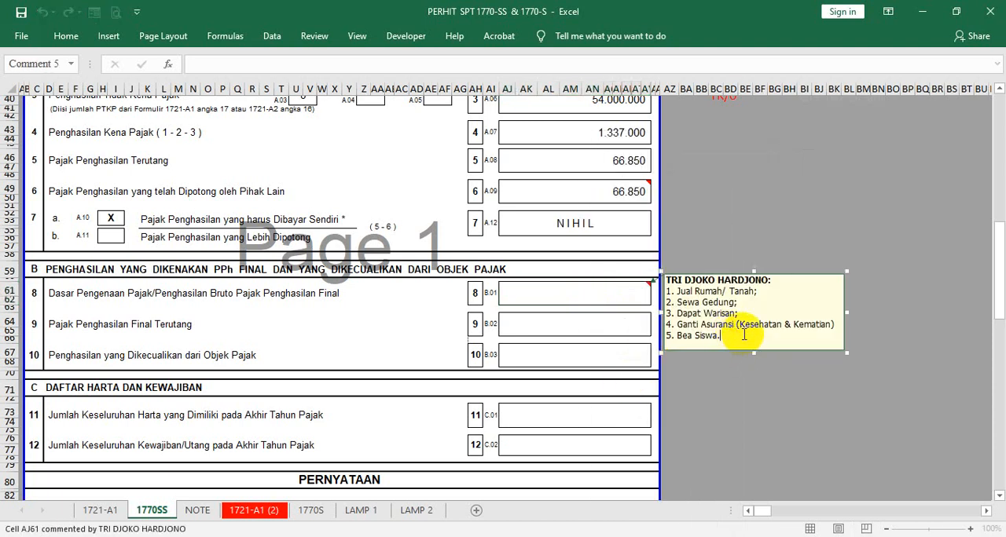
{"action": "key", "text": "BackSpace"}
{"action": "key", "text": "BackSpace"}
{"action": "key", "text": "BackSpace"}
{"action": "key", "text": "BackSpace"}
{"action": "key", "text": "BackSpace"}
{"action": "key", "text": "BackSpace"}
{"action": "key", "text": "BackSpace"}
{"action": "key", "text": "BackSpace"}
{"action": "key", "text": "BackSpace"}
{"action": "key", "text": "BackSpace"}
{"action": "key", "text": "BackSpace"}
{"action": "key", "text": "BackSpace"}
{"action": "key", "text": "BackSpace"}
{"action": "key", "text": "BackSpace"}
{"action": "key", "text": "BackSpace"}
{"action": "key", "text": "BackSpace"}
{"action": "key", "text": "BackSpace"}
{"action": "key", "text": "BackSpace"}
{"action": "key", "text": "BackSpace"}
{"action": "key", "text": "BackSpace"}
{"action": "key", "text": "BackSpace"}
{"action": "key", "text": "BackSpace"}
{"action": "key", "text": "BackSpace"}
{"action": "key", "text": "BackSpace"}
{"action": "key", "text": "BackSpace"}
{"action": "key", "text": "BackSpace"}
{"action": "key", "text": "BackSpace"}
{"action": "key", "text": "BackSpace"}
{"action": "key", "text": "BackSpace"}
{"action": "key", "text": "BackSpace"}
{"action": "key", "text": "BackSpace"}
{"action": "key", "text": "BackSpace"}
{"action": "key", "text": "BackSpace"}
{"action": "key", "text": "BackSpace"}
{"action": "key", "text": "BackSpace"}
{"action": "key", "text": "BackSpace"}
{"action": "key", "text": "BackSpace"}
{"action": "key", "text": "BackSpace"}
{"action": "key", "text": "BackSpace"}
{"action": "key", "text": "BackSpace"}
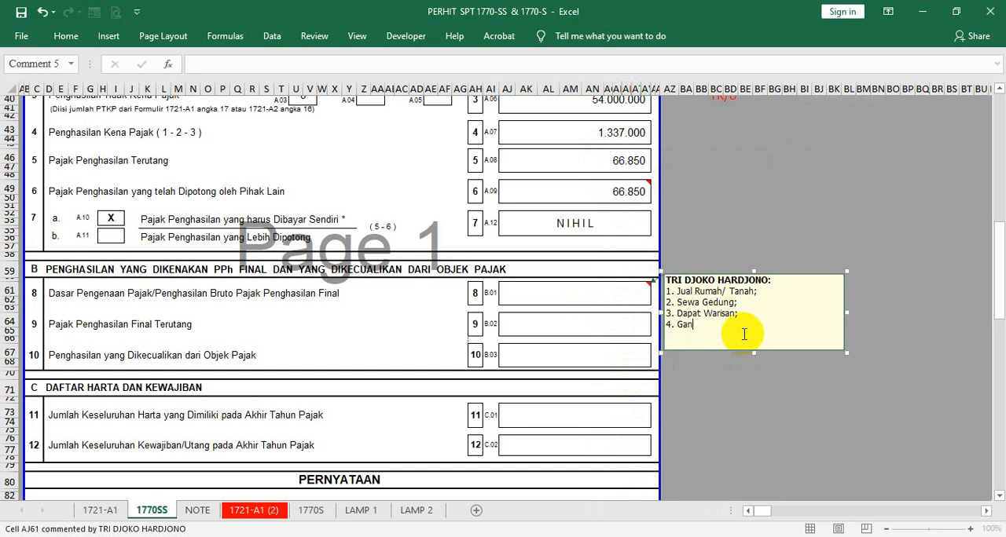
{"action": "key", "text": "BackSpace"}
{"action": "key", "text": "BackSpace"}
{"action": "key", "text": "BackSpace"}
{"action": "key", "text": "BackSpace"}
{"action": "key", "text": "BackSpace"}
{"action": "key", "text": "BackSpace"}
{"action": "key", "text": "BackSpace"}
{"action": "key", "text": "BackSpace"}
{"action": "key", "text": "BackSpace"}
{"action": "key", "text": "BackSpace"}
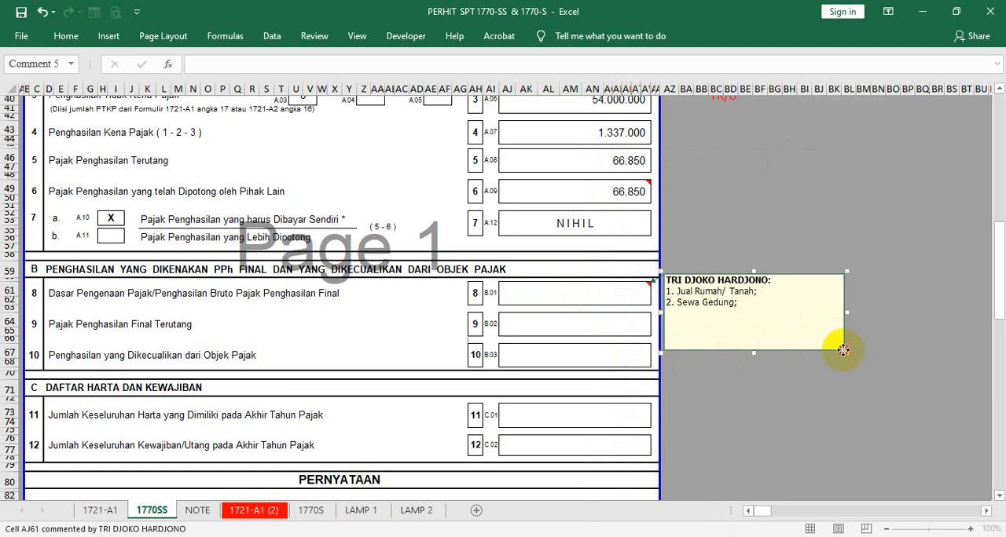
{"action": "left_click_drag", "start_coordinate": [842, 350], "coordinate": [792, 322]}
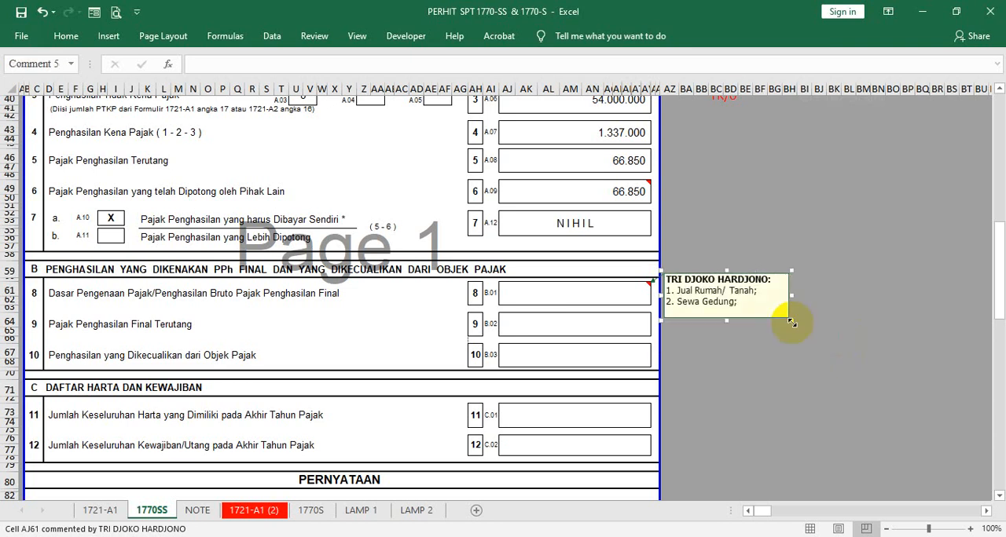
{"action": "left_click", "coordinate": [773, 382]}
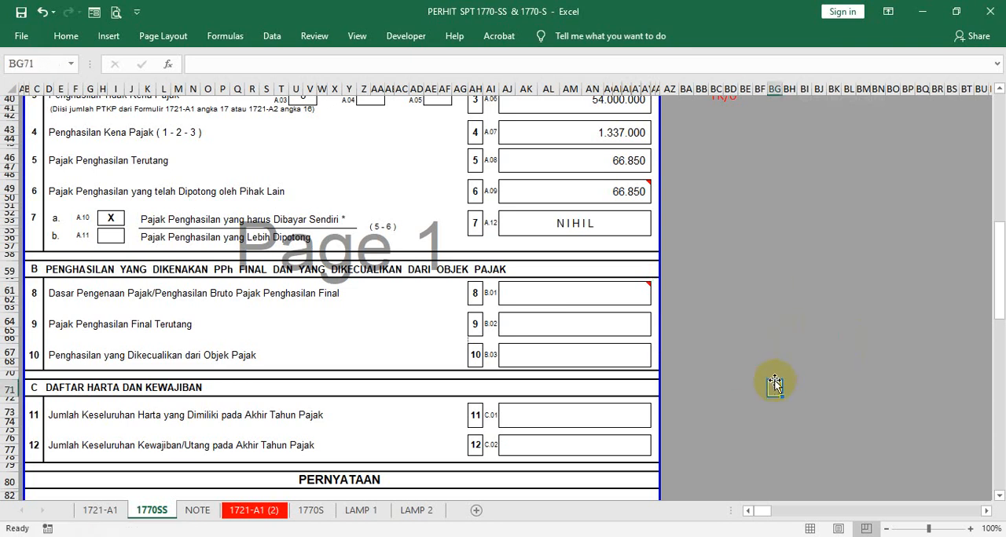
- Insert a comment on cell AJ67 for the tax-excluded income and widen its box to fit the author heading on one line
{"action": "left_click", "coordinate": [591, 352]}
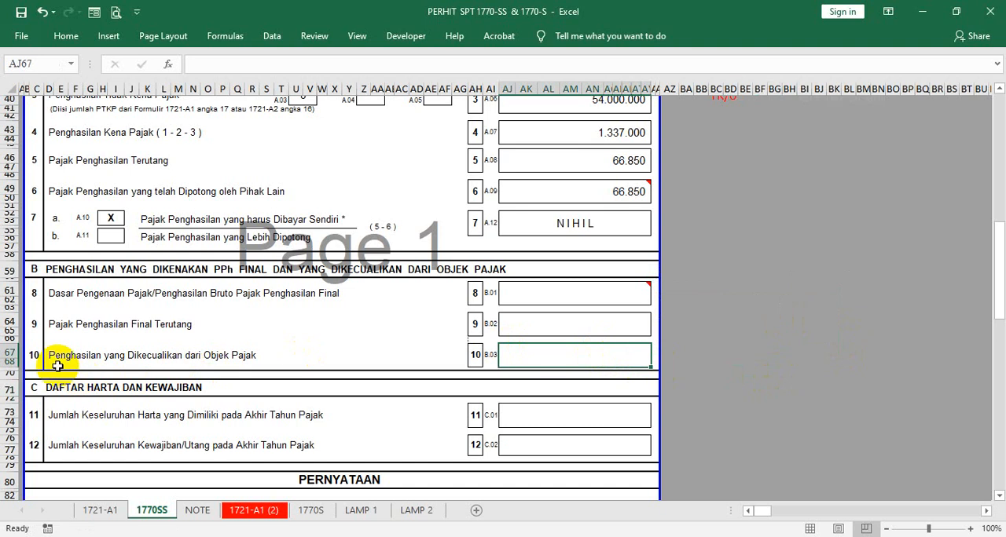
{"action": "right_click", "coordinate": [550, 353]}
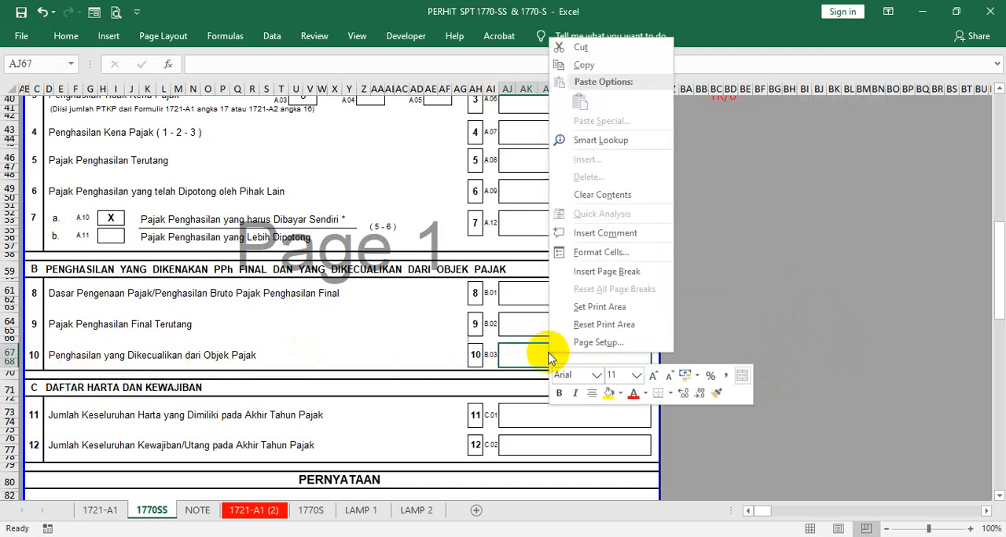
{"action": "left_click", "coordinate": [613, 232]}
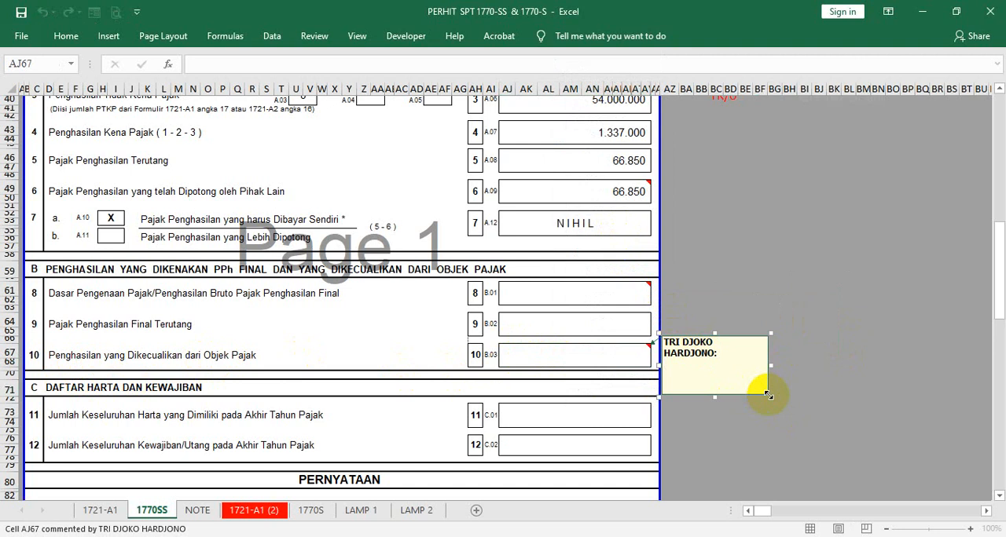
{"action": "left_click_drag", "start_coordinate": [770, 396], "coordinate": [798, 390]}
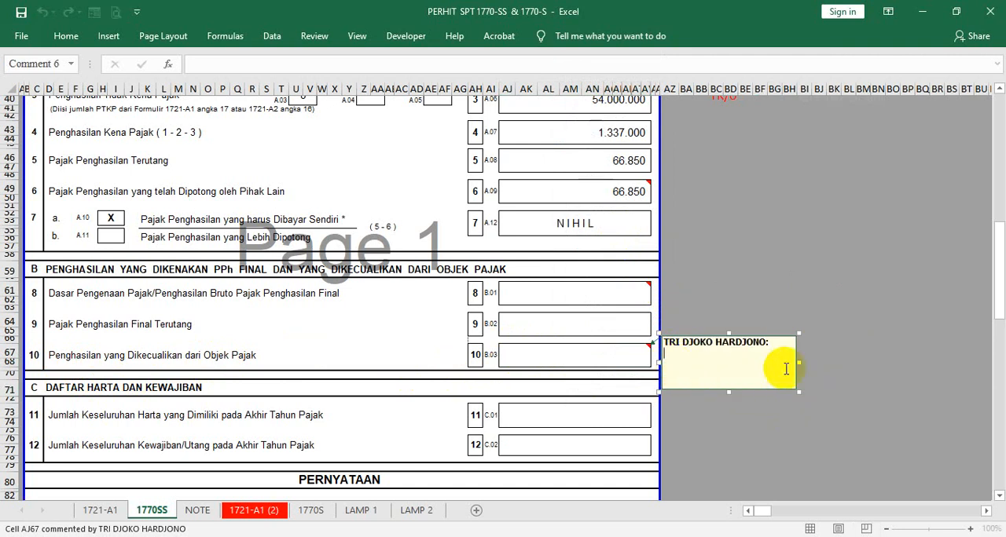
- Write "1. Warisan;" and "2. Ganti Rugi Asuransi;" as the first two lines of the AJ67 comment
{"action": "type", "text": "1."}
{"action": "type", "text": " W"}
{"action": "type", "text": "a"}
{"action": "type", "text": "risan"}
{"action": "type", "text": "; "}
{"action": "type", "text": "2. "}
{"action": "type", "text": "Ganti"}
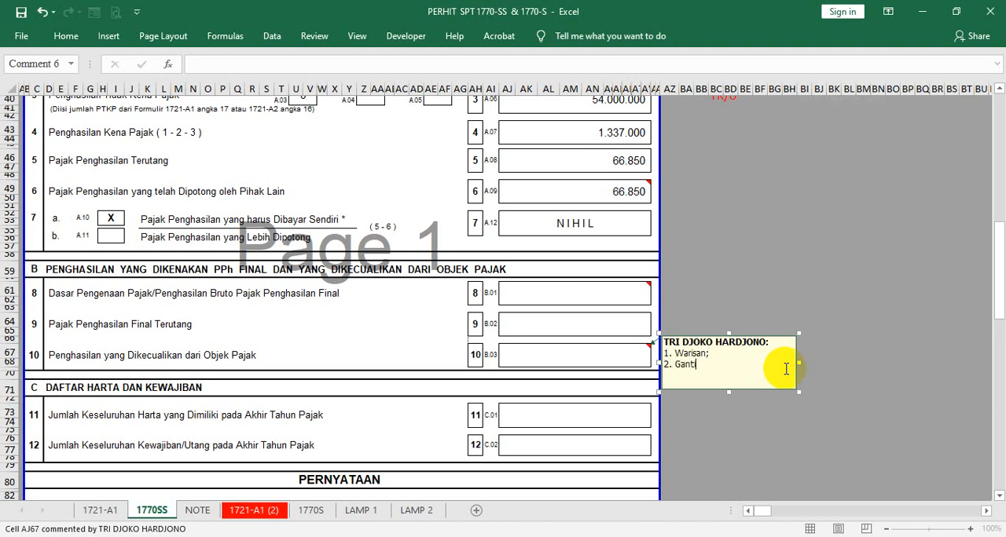
{"action": "type", "text": " G"}
{"action": "key", "text": "BackSpace"}
{"action": "type", "text": "Rusgi Asuransi; Bea Siswa."}
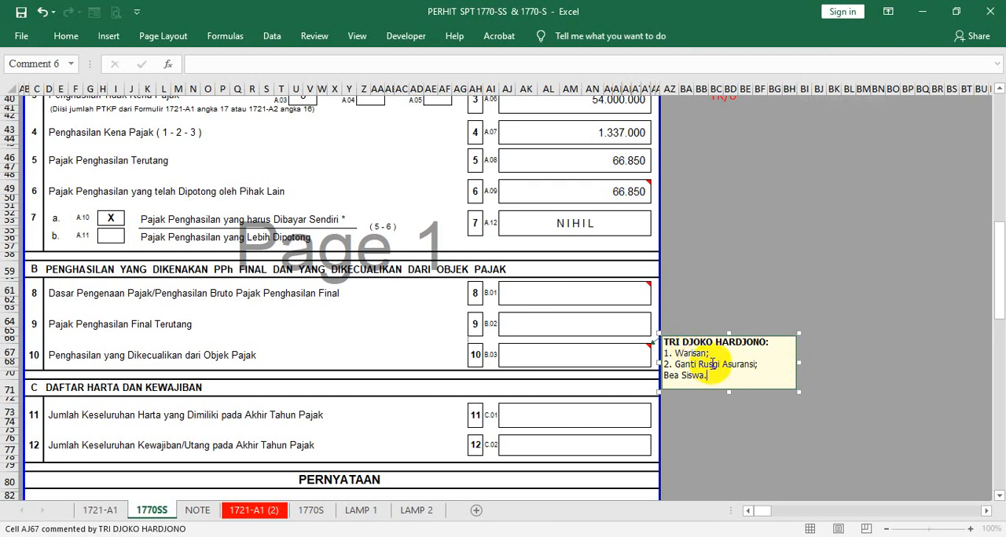
- Add "3. Bea Siswa." as the last line of the AJ67 comment and correct the misspelling "Rusgi" to "Rugi" in line 2
{"action": "key", "text": "BackSpace"}
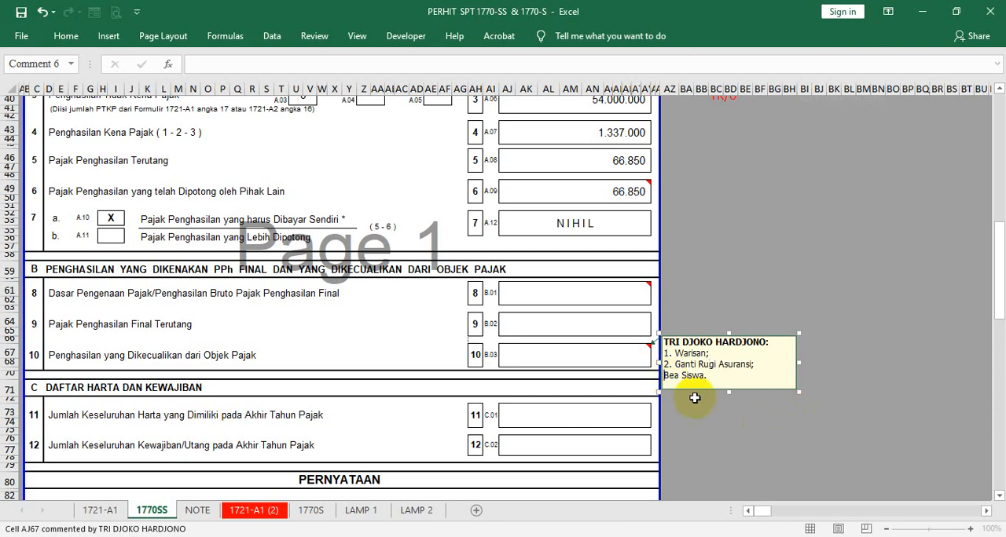
{"action": "type", "text": "3."}
{"action": "left_click", "coordinate": [593, 413]}
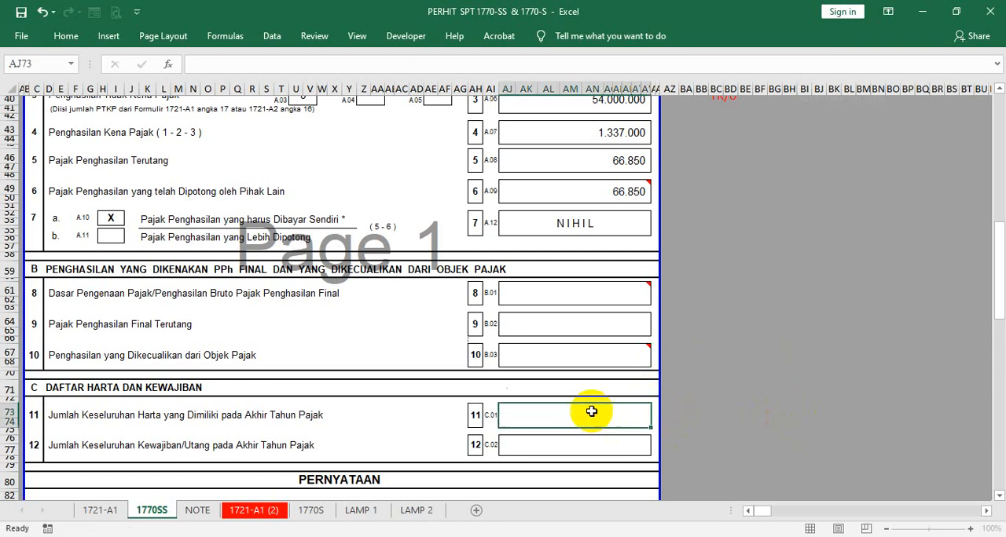
- Examine the comment on row 10 together with the asset and liability cells of section C
{"action": "mouse_move", "coordinate": [583, 355]}
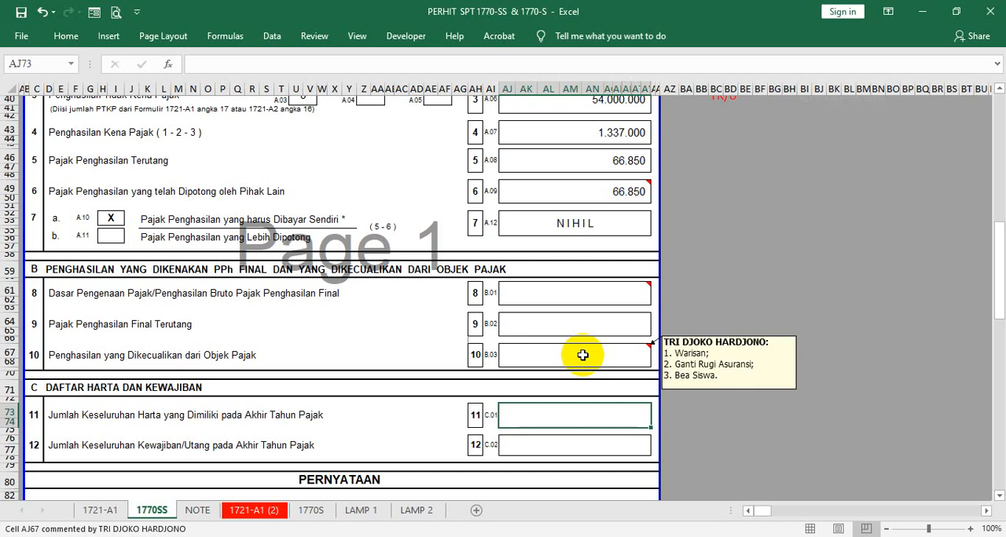
{"action": "scroll", "coordinate": [580, 353], "scroll_direction": "down", "scroll_amount": 1}
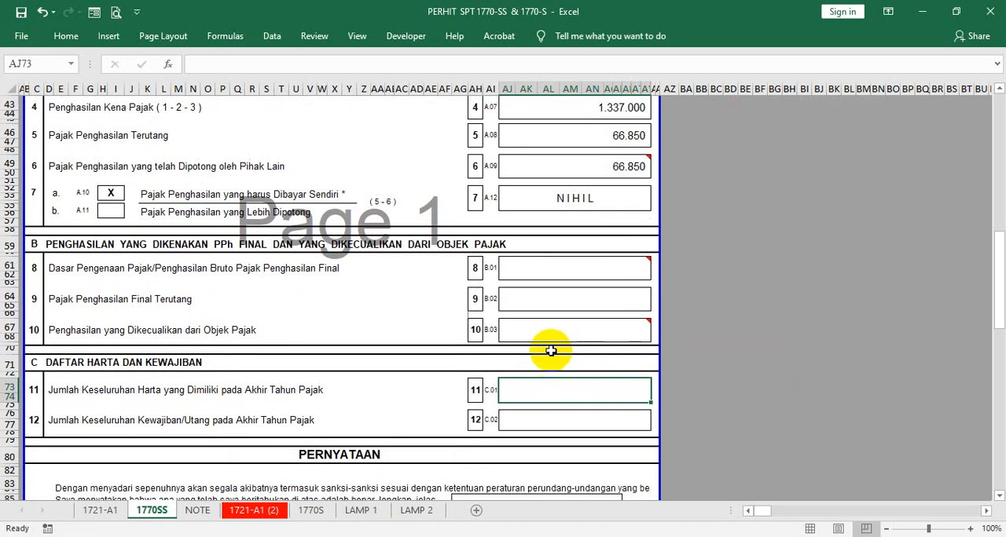
{"action": "mouse_move", "coordinate": [518, 329]}
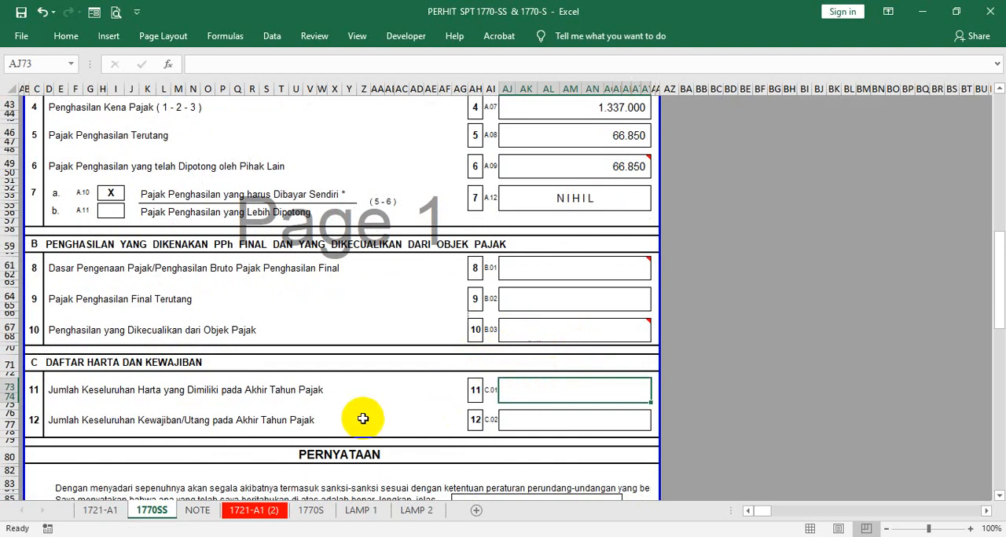
{"action": "left_click", "coordinate": [532, 416]}
{"action": "left_click", "coordinate": [534, 333]}
{"action": "mouse_move", "coordinate": [535, 337]}
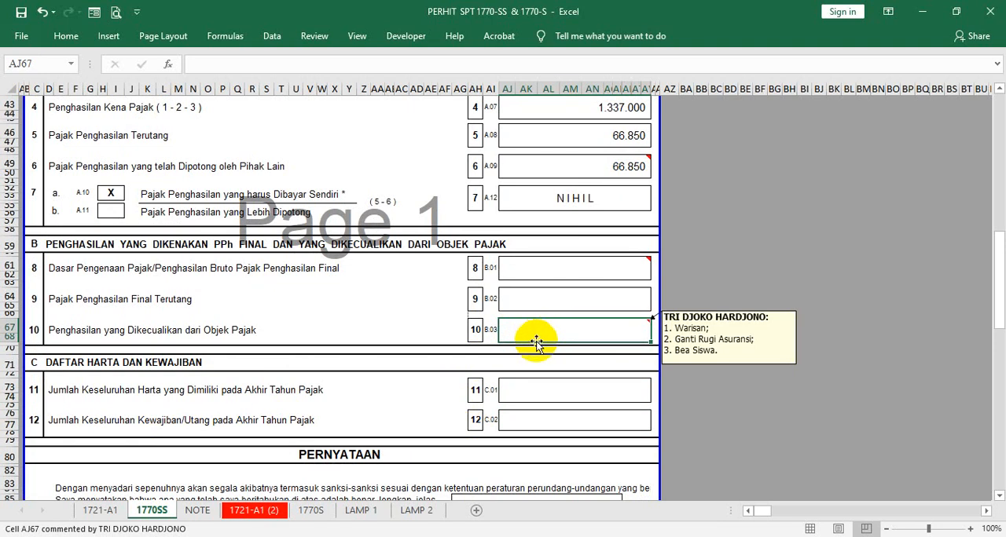
{"action": "left_click", "coordinate": [514, 386]}
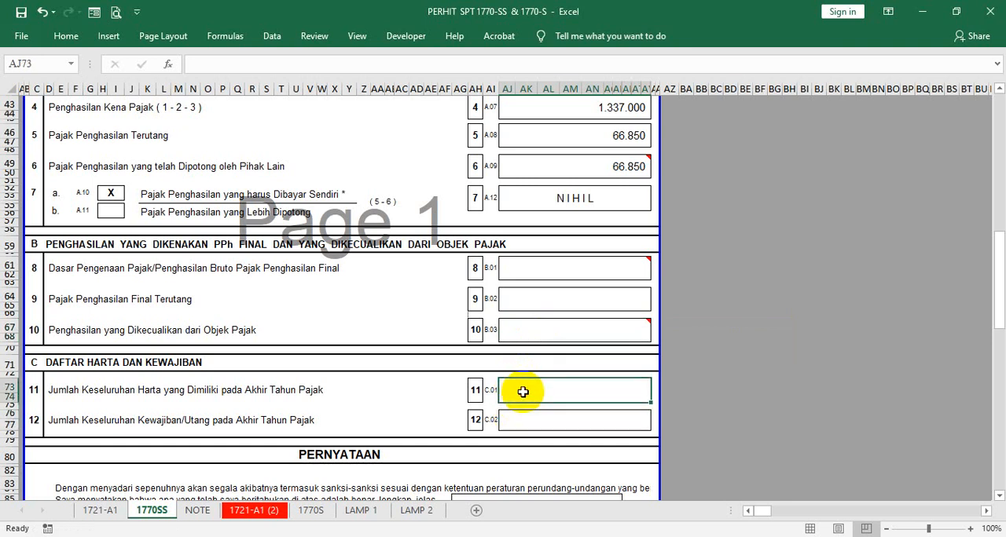
{"action": "mouse_move", "coordinate": [585, 332]}
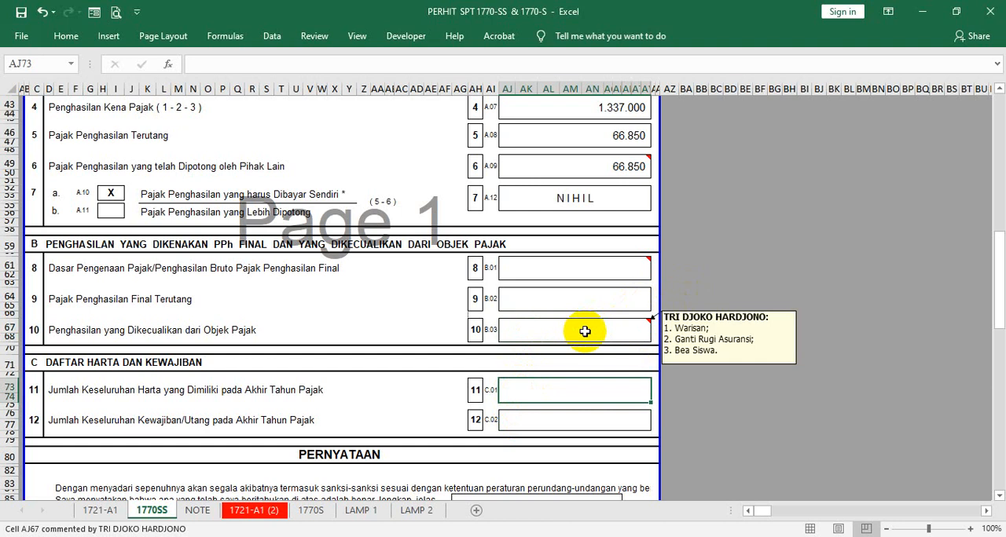
- Review the form from the taxpayer identity block down to rows 11 and 12 on year-end assets and debts
{"action": "scroll", "coordinate": [584, 332], "scroll_direction": "up", "scroll_amount": 12}
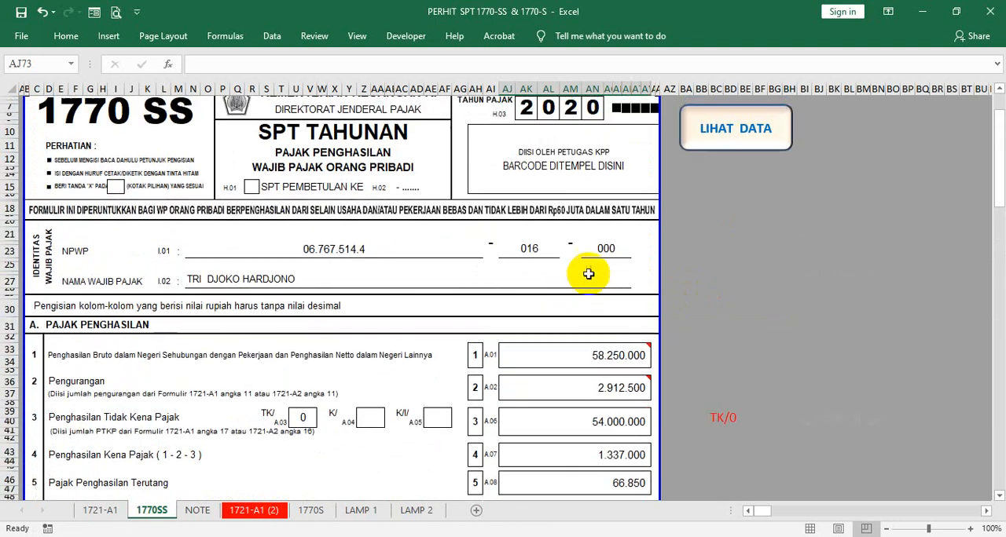
{"action": "scroll", "coordinate": [589, 236], "scroll_direction": "up", "scroll_amount": 2}
{"action": "scroll", "coordinate": [584, 252], "scroll_direction": "down", "scroll_amount": 12}
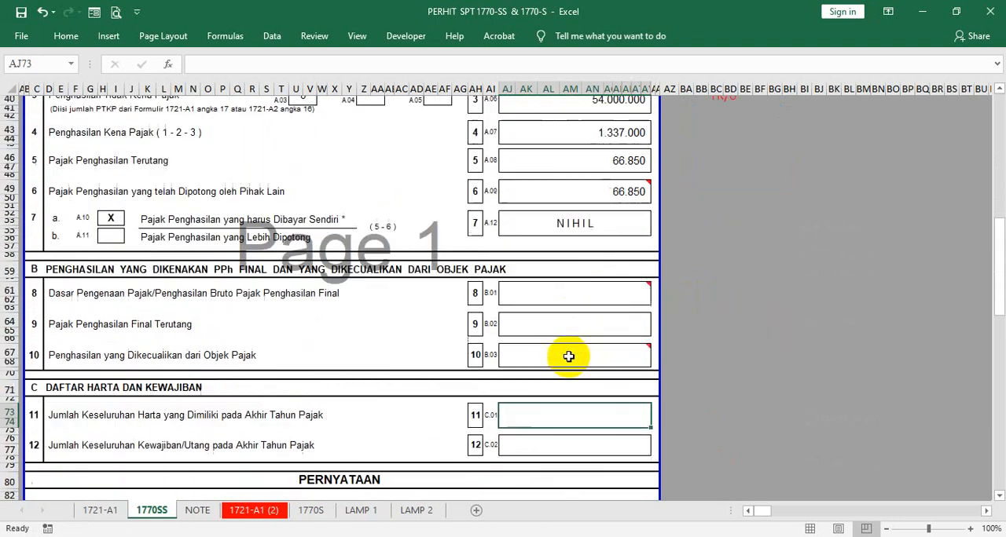
{"action": "scroll", "coordinate": [570, 365], "scroll_direction": "down", "scroll_amount": 2}
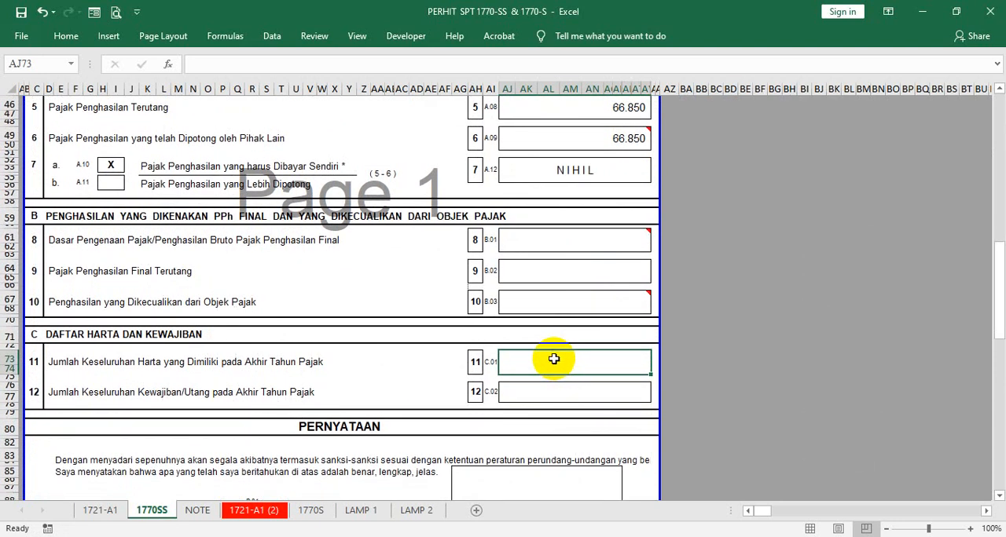
{"action": "left_click", "coordinate": [547, 390]}
{"action": "left_click", "coordinate": [532, 364]}
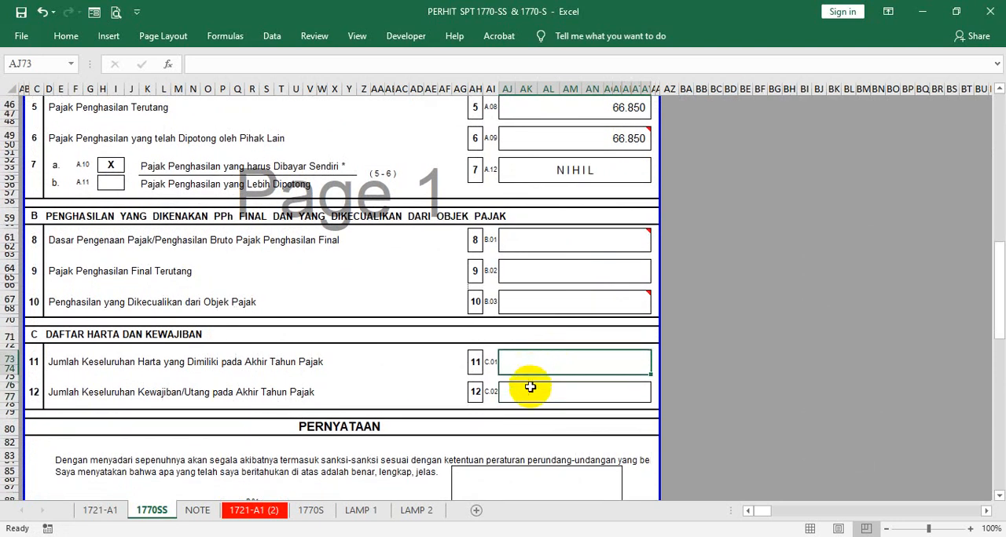
{"action": "left_click", "coordinate": [523, 393]}
{"action": "left_click", "coordinate": [515, 366]}
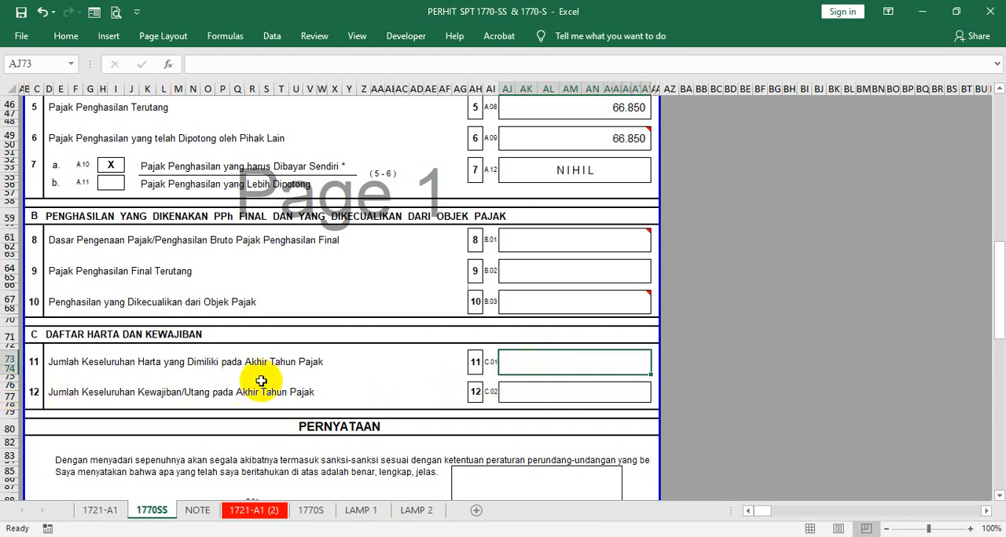
{"action": "left_click", "coordinate": [534, 388]}
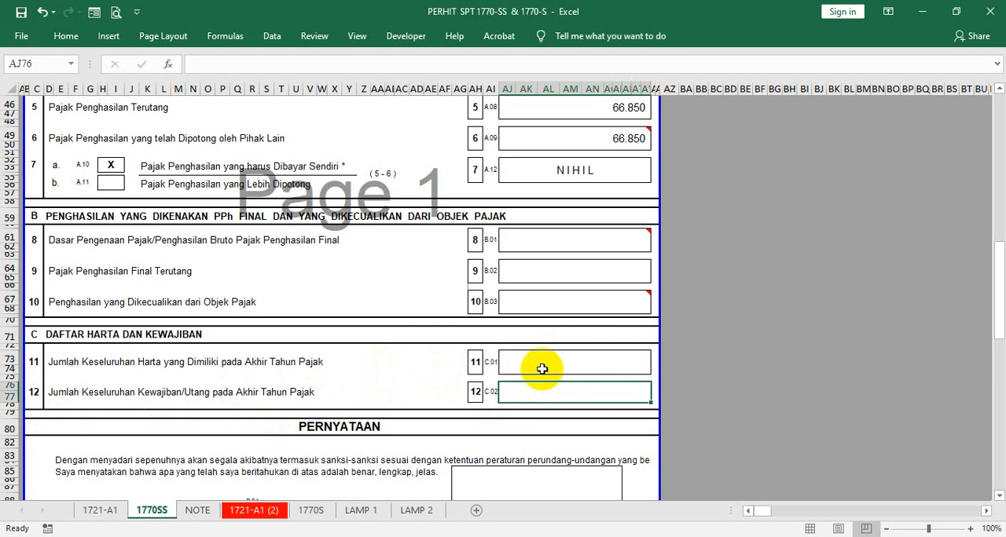
{"action": "left_click", "coordinate": [541, 367]}
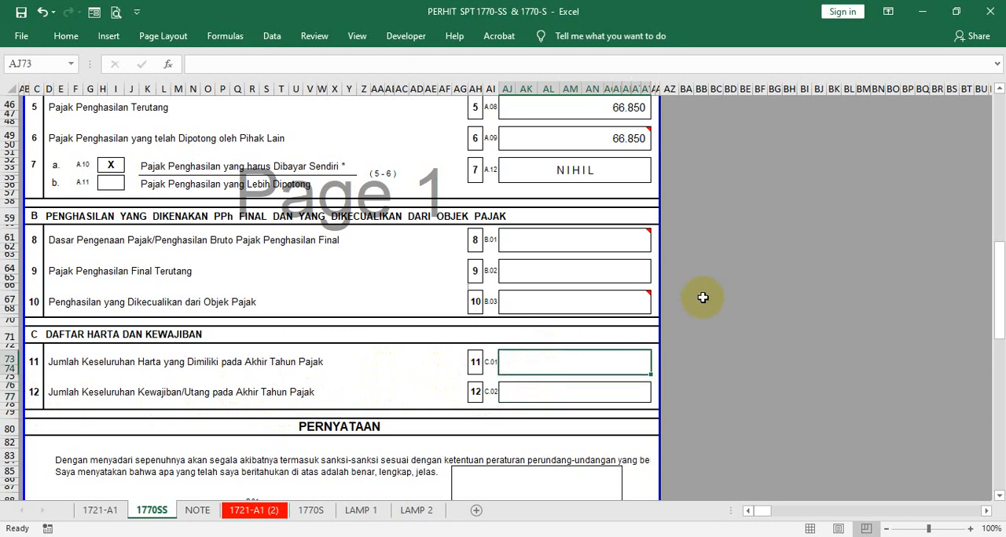
- Check the tax year in the form header, then the row 8 label and its AJ61 comment in section B
{"action": "scroll", "coordinate": [705, 282], "scroll_direction": "up", "scroll_amount": 15}
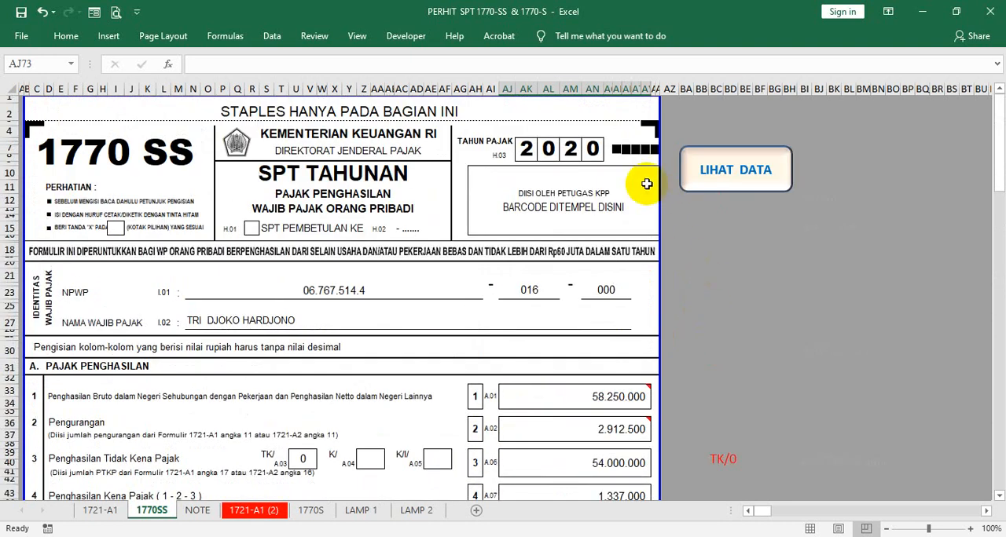
{"action": "left_click", "coordinate": [591, 149]}
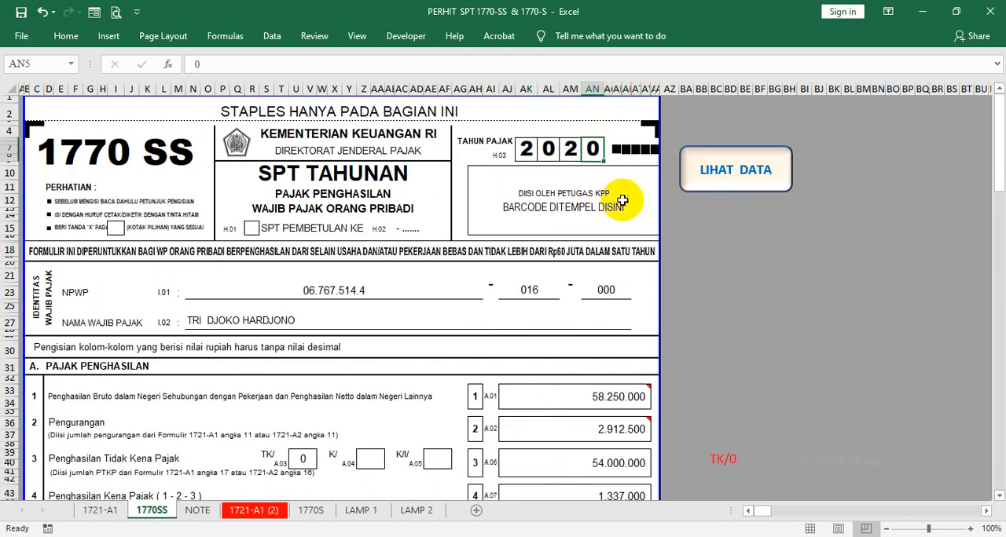
{"action": "scroll", "coordinate": [617, 198], "scroll_direction": "down", "scroll_amount": 10}
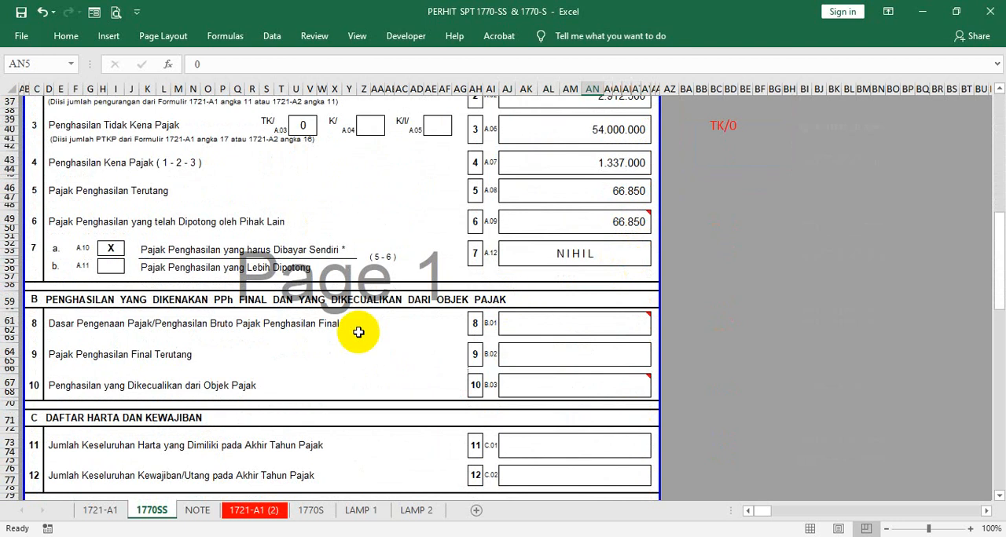
{"action": "left_click", "coordinate": [52, 325]}
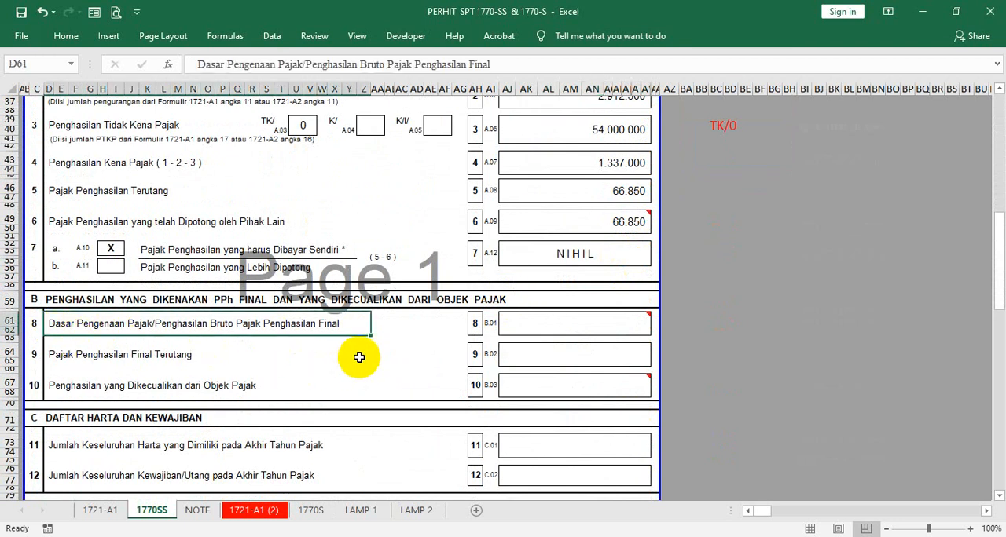
{"action": "left_click", "coordinate": [518, 325]}
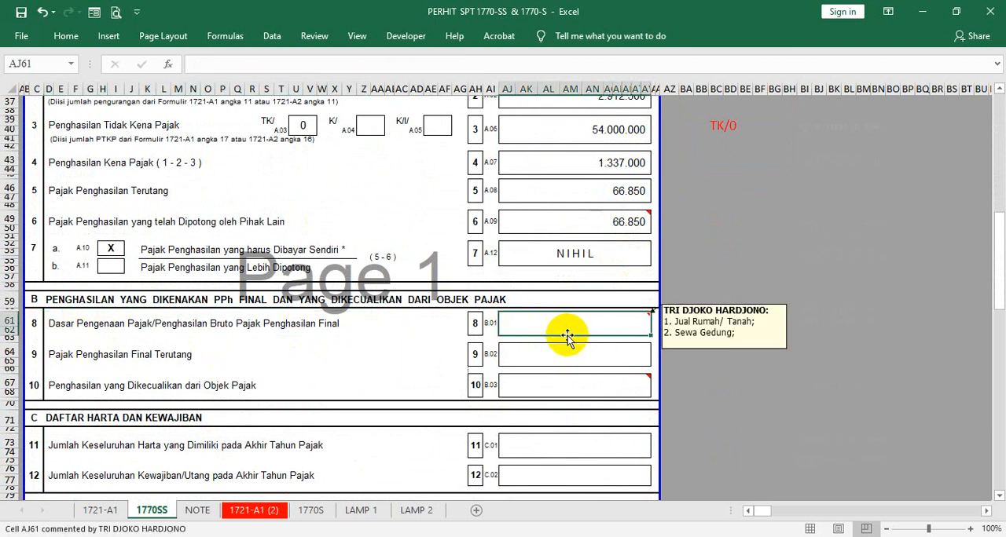
- Compare the row 8 final-income cell and its AJ61 comment with the row 11 total assets cell in section C
{"action": "left_click", "coordinate": [523, 353]}
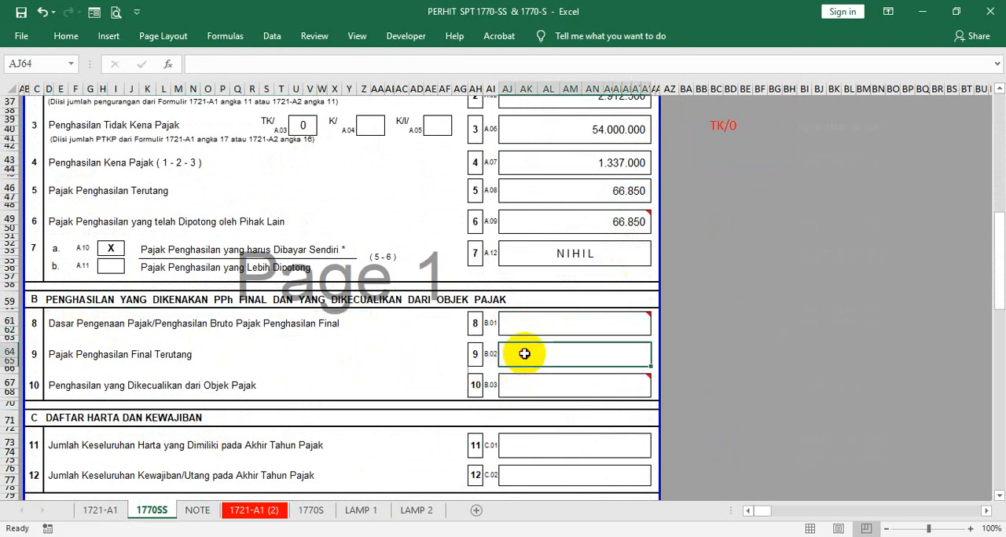
{"action": "left_click", "coordinate": [564, 324]}
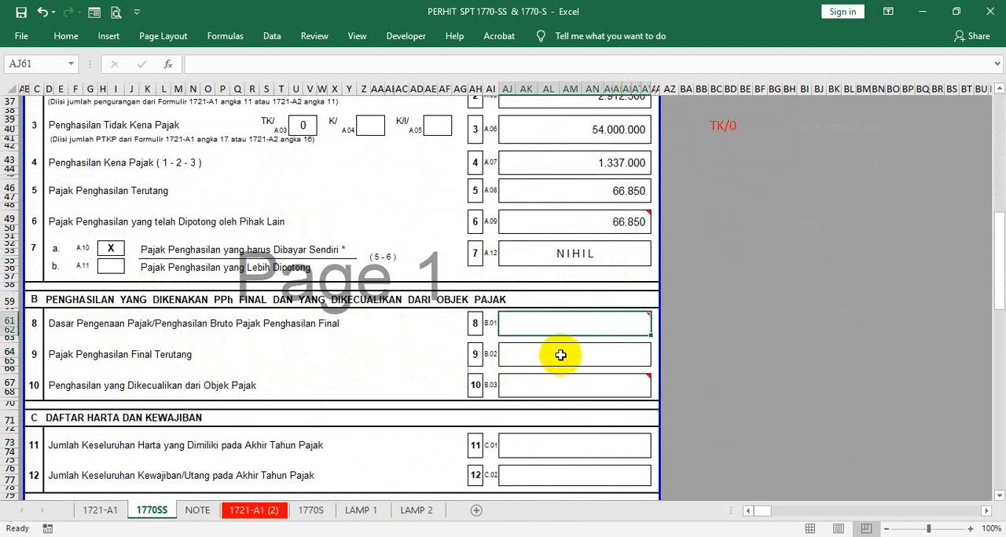
{"action": "scroll", "coordinate": [558, 352], "scroll_direction": "down", "scroll_amount": 3}
{"action": "left_click", "coordinate": [553, 360]}
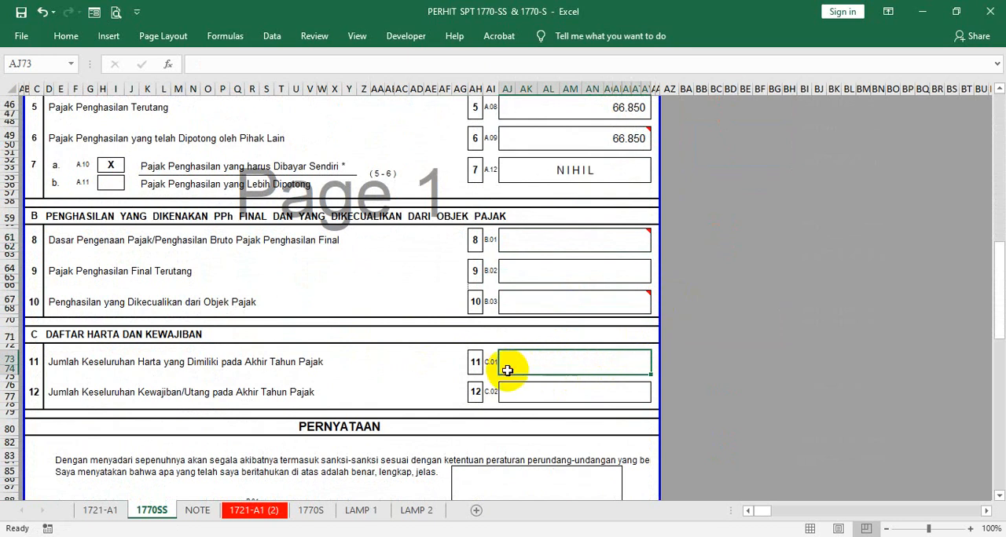
{"action": "left_click", "coordinate": [553, 245]}
{"action": "mouse_move", "coordinate": [536, 242]}
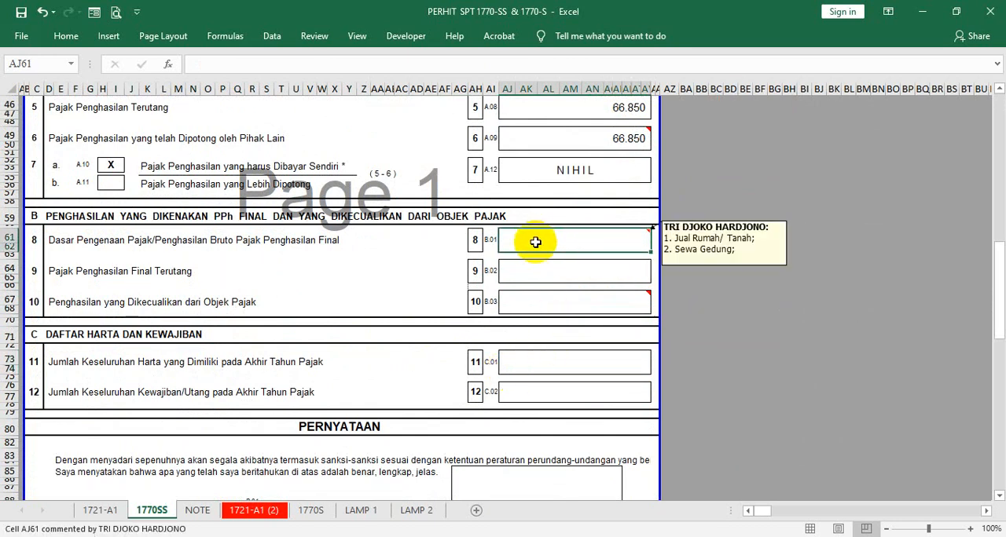
{"action": "left_click", "coordinate": [532, 361]}
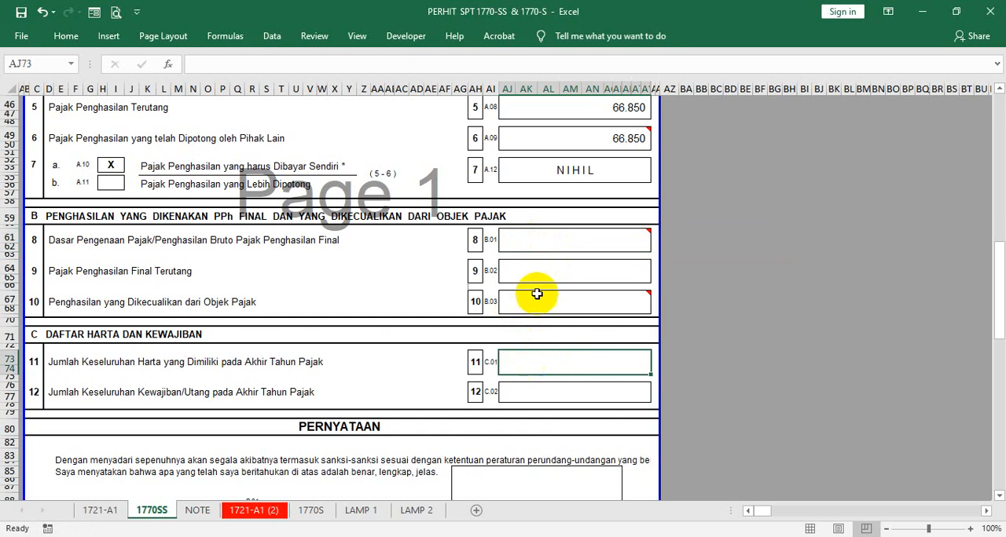
{"action": "left_click", "coordinate": [521, 246]}
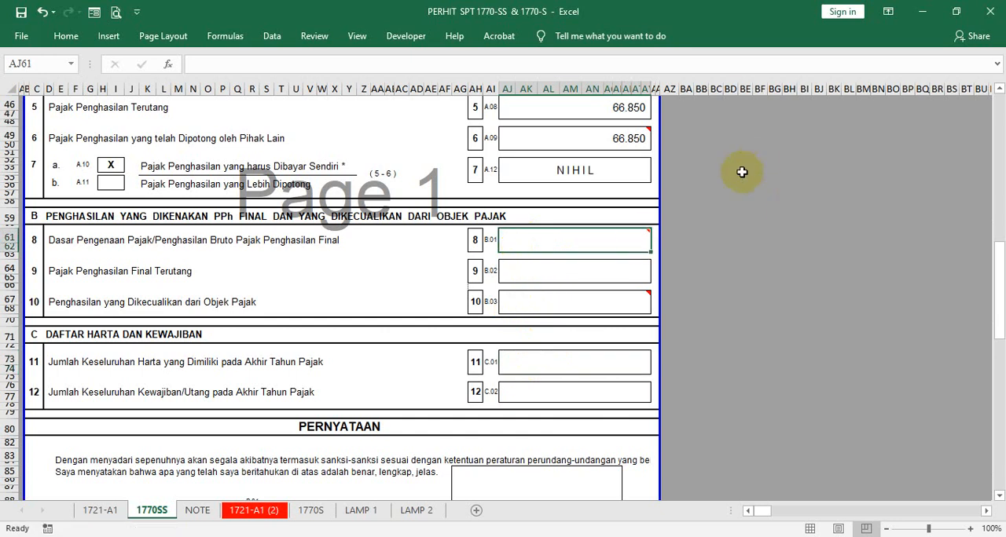
{"action": "left_click", "coordinate": [539, 362]}
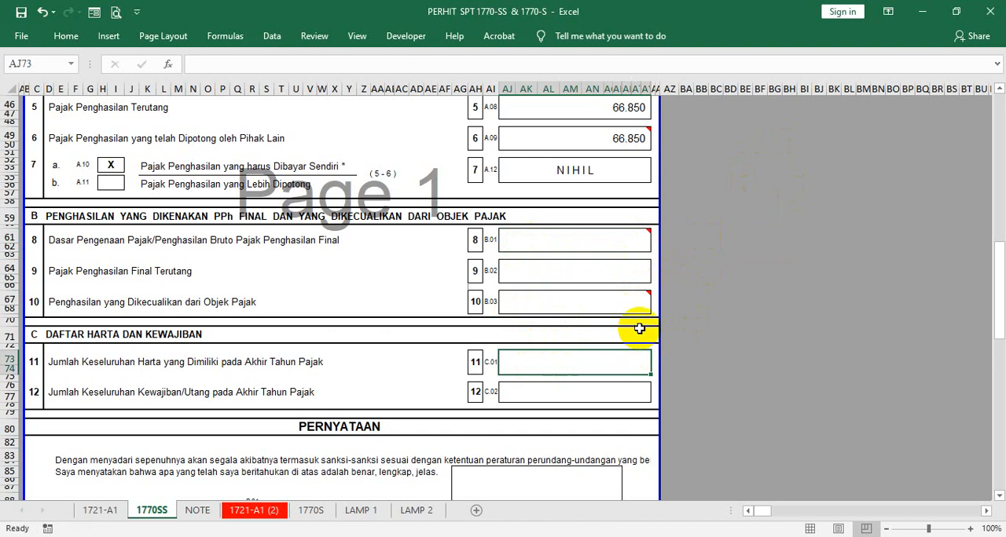
- Review the section A income and tax rows against row 8 on final income and row 11 on assets
{"action": "scroll", "coordinate": [639, 329], "scroll_direction": "up", "scroll_amount": 9}
{"action": "scroll", "coordinate": [639, 329], "scroll_direction": "down", "scroll_amount": 6}
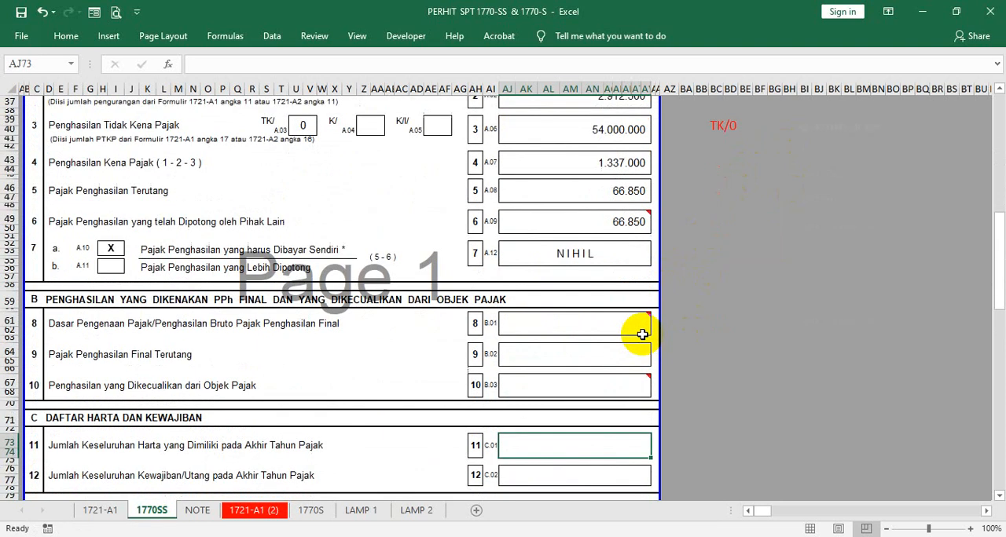
{"action": "left_click", "coordinate": [579, 327]}
{"action": "scroll", "coordinate": [734, 234], "scroll_direction": "up", "scroll_amount": 11}
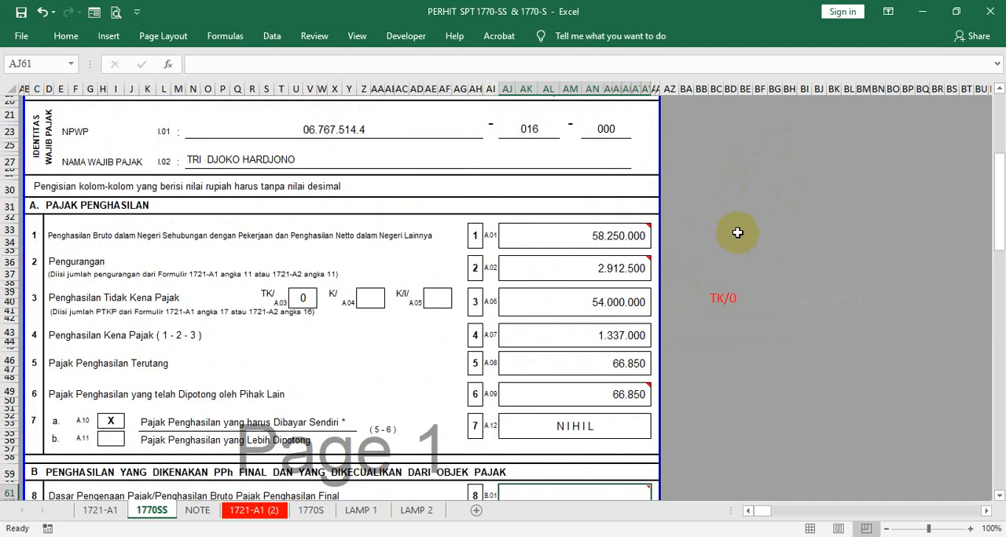
{"action": "scroll", "coordinate": [596, 380], "scroll_direction": "down", "scroll_amount": 12}
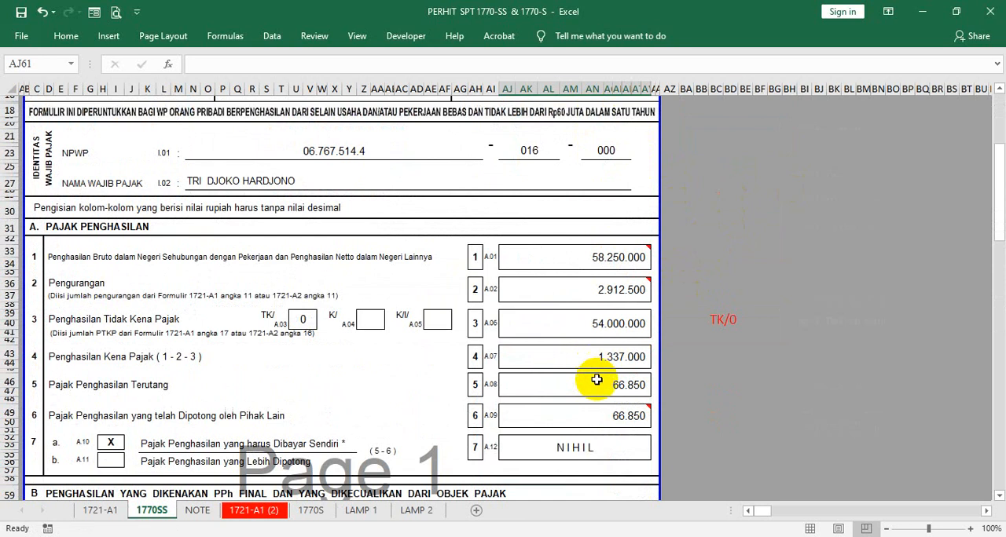
{"action": "left_click", "coordinate": [538, 393]}
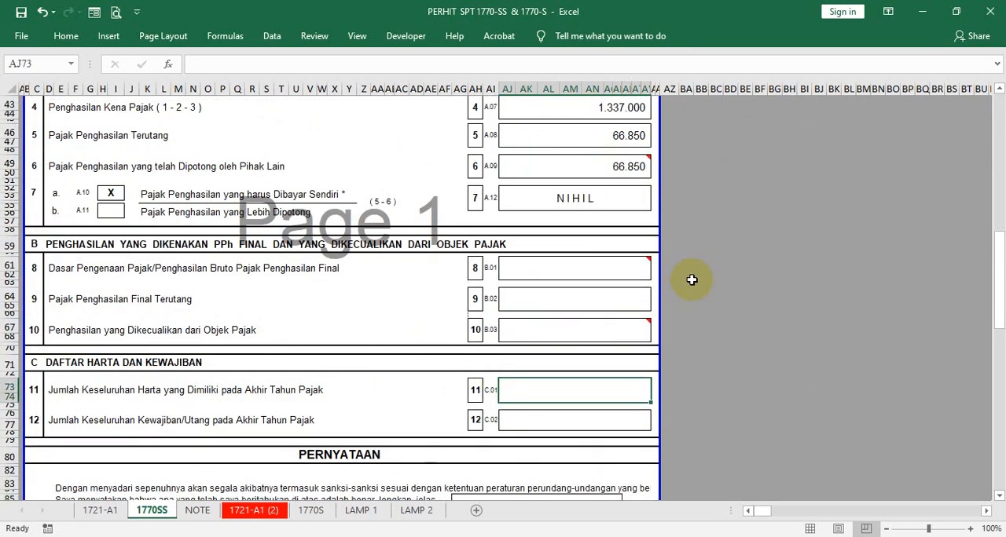
{"action": "left_click", "coordinate": [598, 273]}
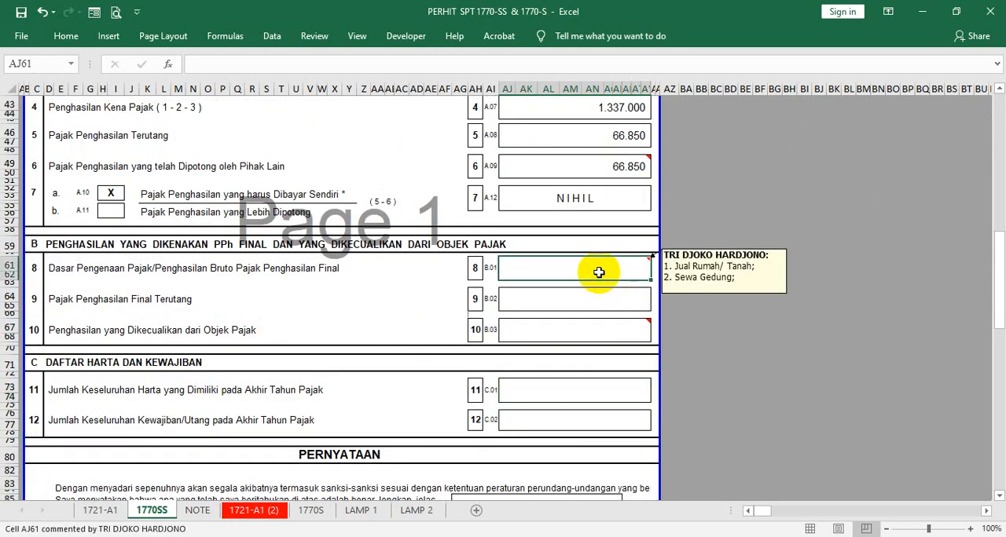
{"action": "scroll", "coordinate": [580, 175], "scroll_direction": "up", "scroll_amount": 2}
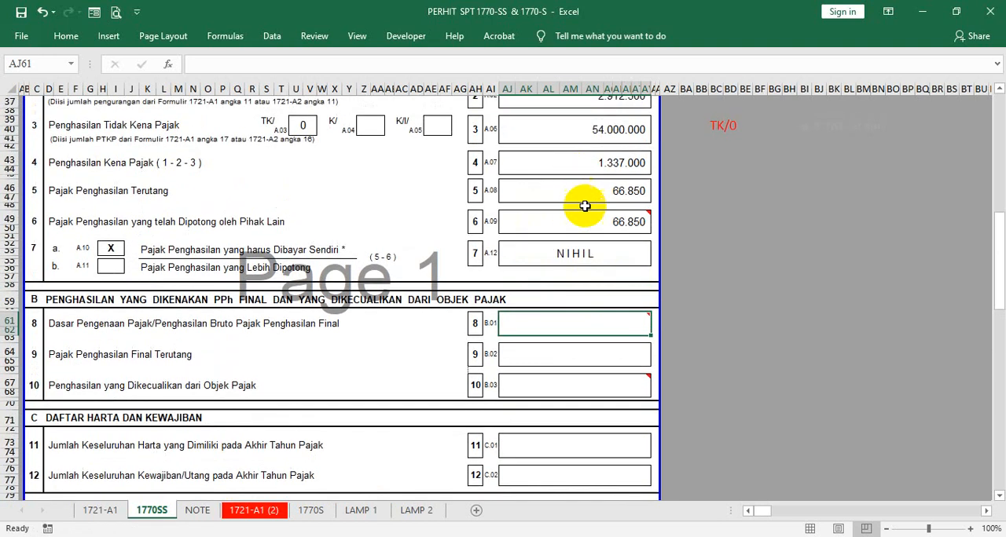
{"action": "scroll", "coordinate": [585, 208], "scroll_direction": "down", "scroll_amount": 2}
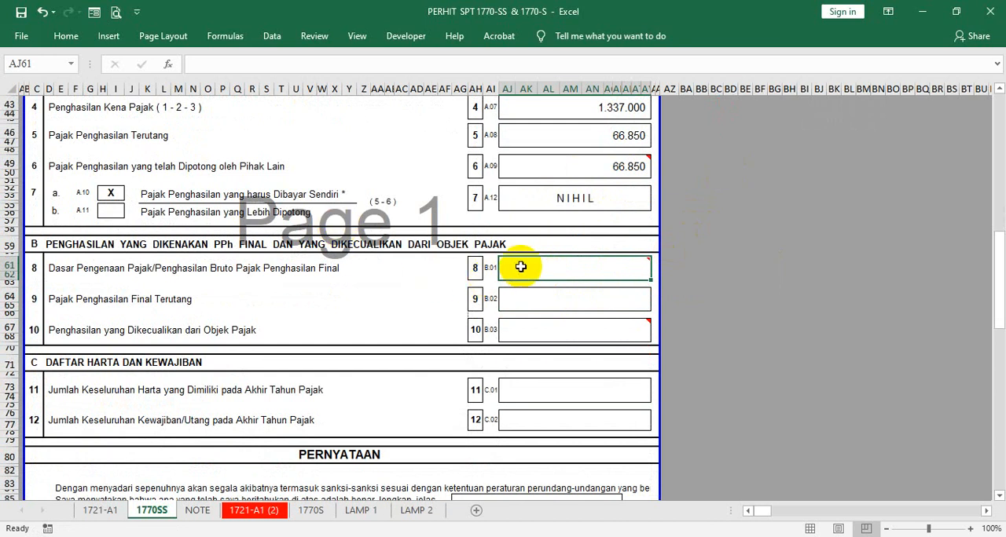
{"action": "mouse_move", "coordinate": [520, 266]}
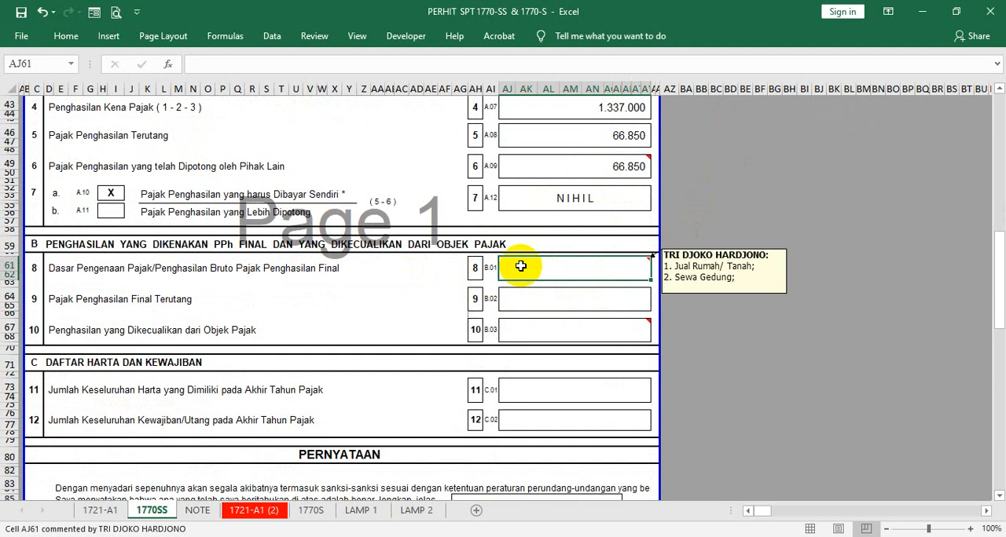
- Read the PERNYATAAN declaration text in rows 83 to 85 and relate it to the row 11 assets cell
{"action": "scroll", "coordinate": [520, 267], "scroll_direction": "down", "scroll_amount": 3}
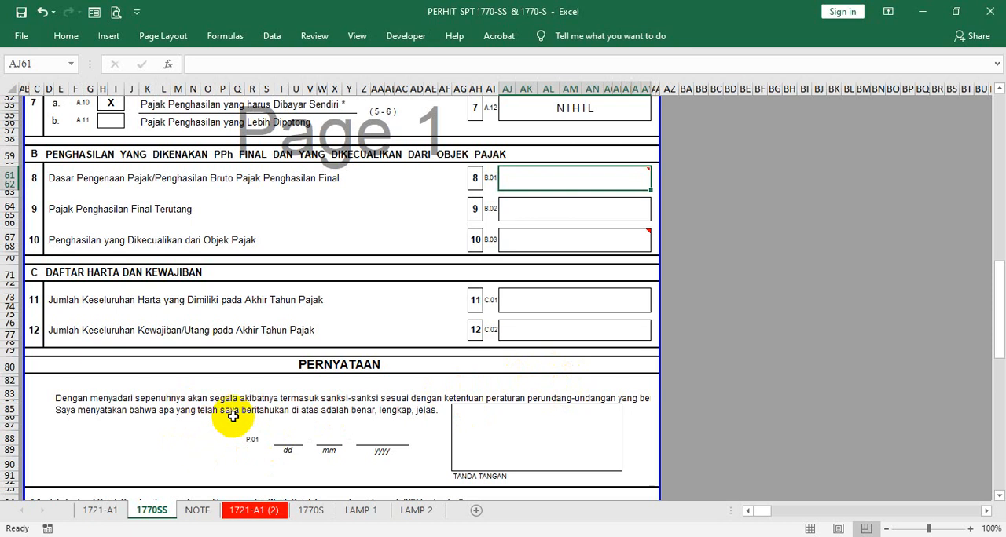
{"action": "scroll", "coordinate": [233, 417], "scroll_direction": "down", "scroll_amount": 1}
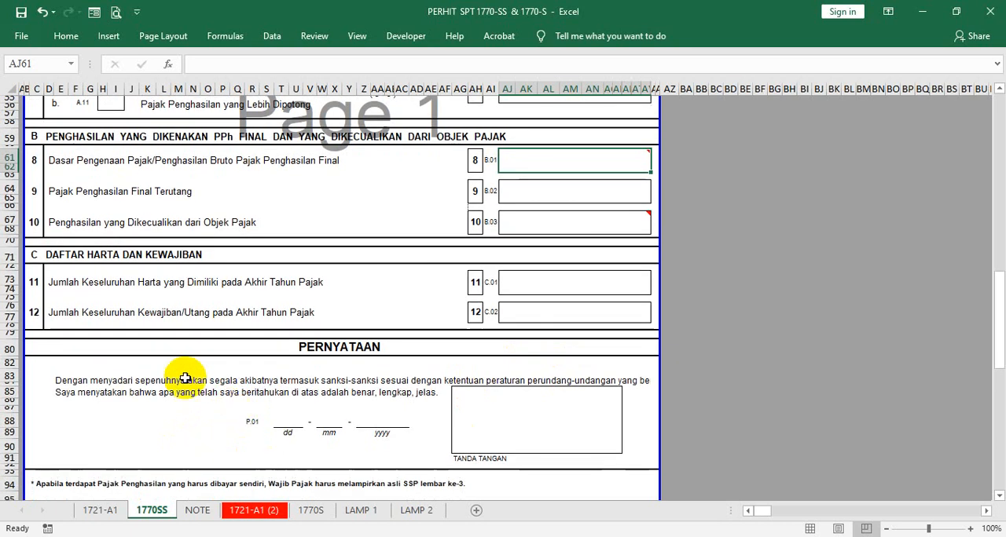
{"action": "left_click", "coordinate": [60, 384]}
{"action": "left_click", "coordinate": [59, 393]}
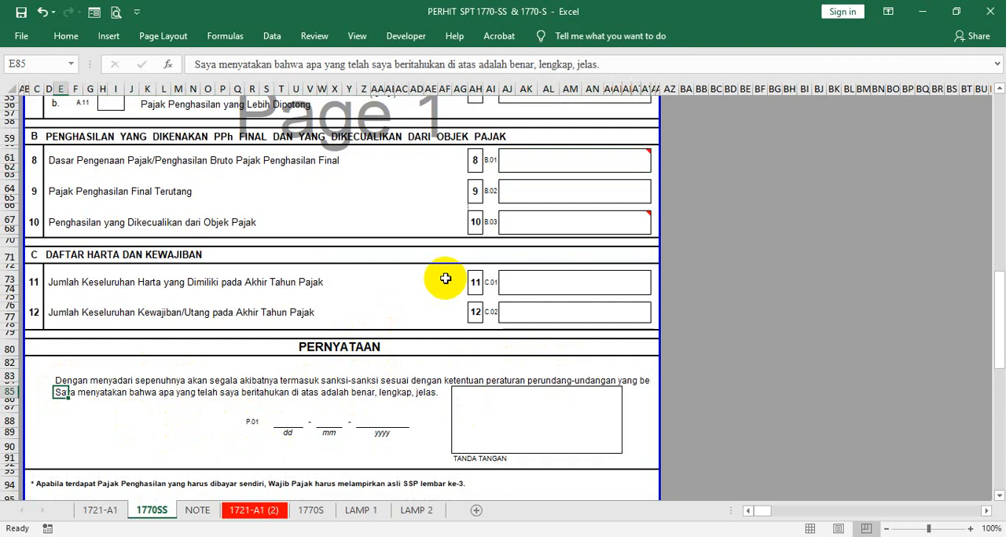
{"action": "left_click", "coordinate": [520, 281]}
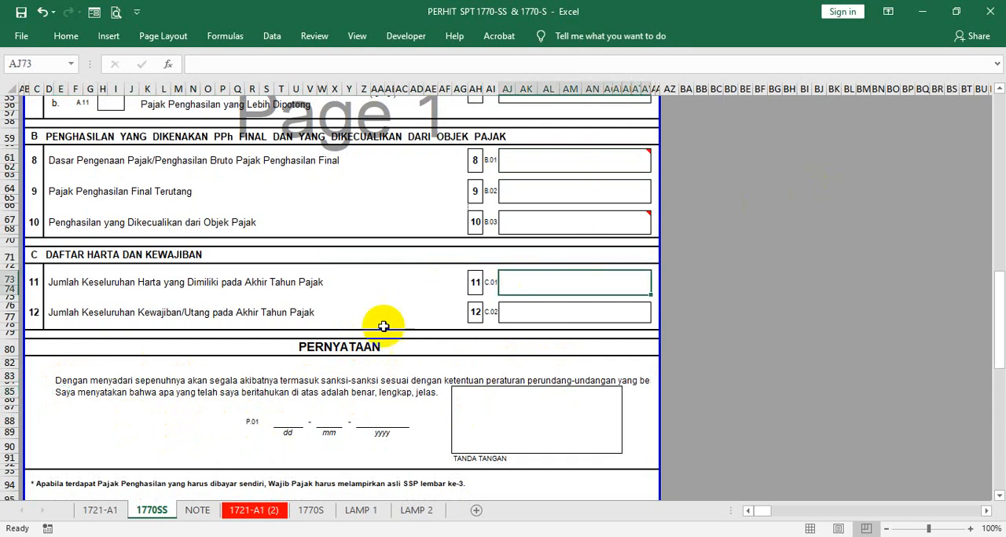
{"action": "left_click", "coordinate": [60, 386]}
{"action": "left_click", "coordinate": [60, 392]}
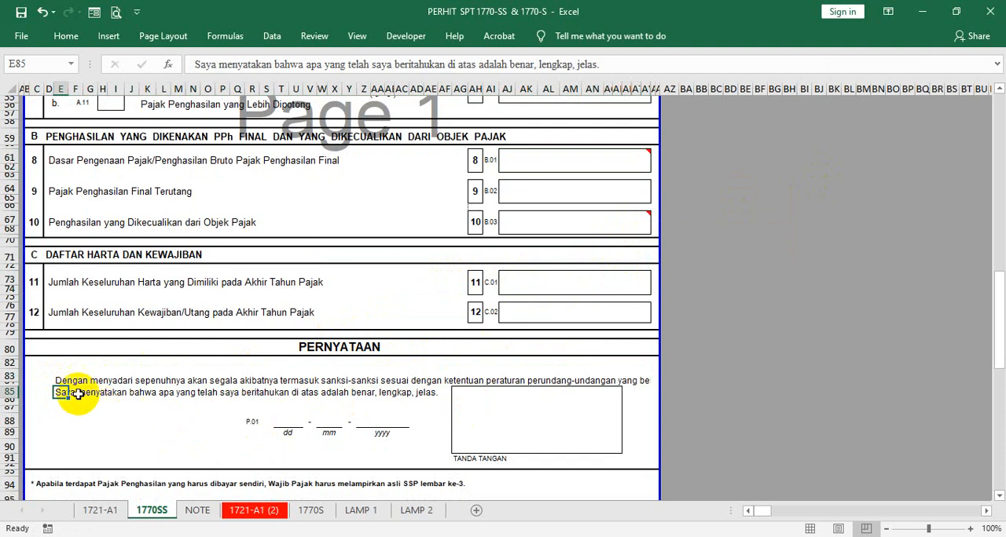
{"action": "left_click", "coordinate": [534, 284]}
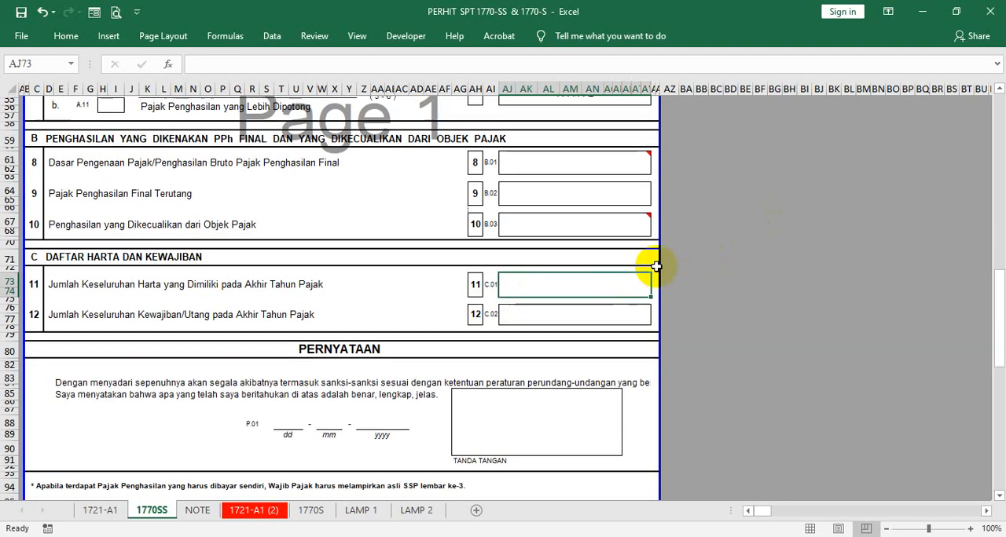
- Examine the row 11 and 12 labels and cells on year-end assets and debts alongside the income figures in sections A and B
{"action": "scroll", "coordinate": [621, 265], "scroll_direction": "up", "scroll_amount": 2}
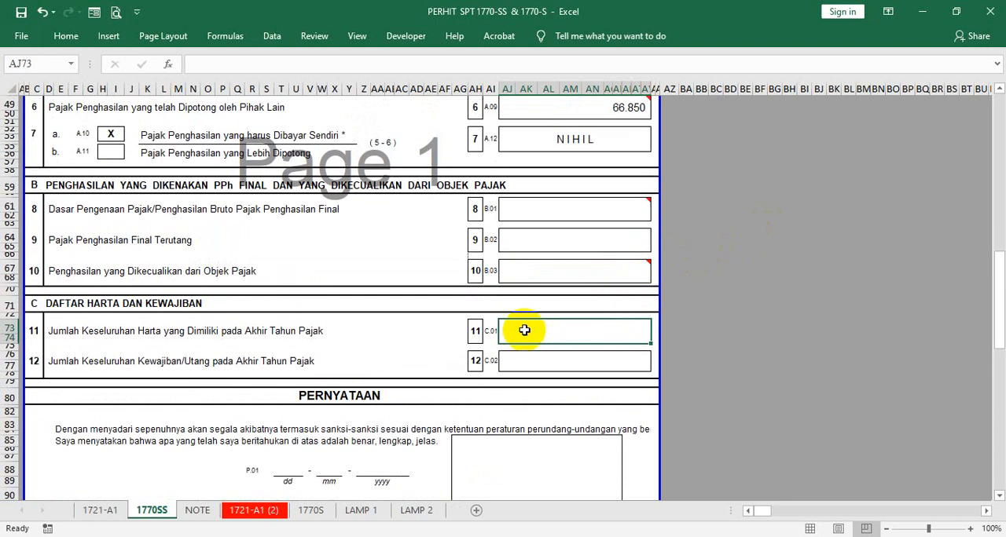
{"action": "left_click", "coordinate": [515, 216]}
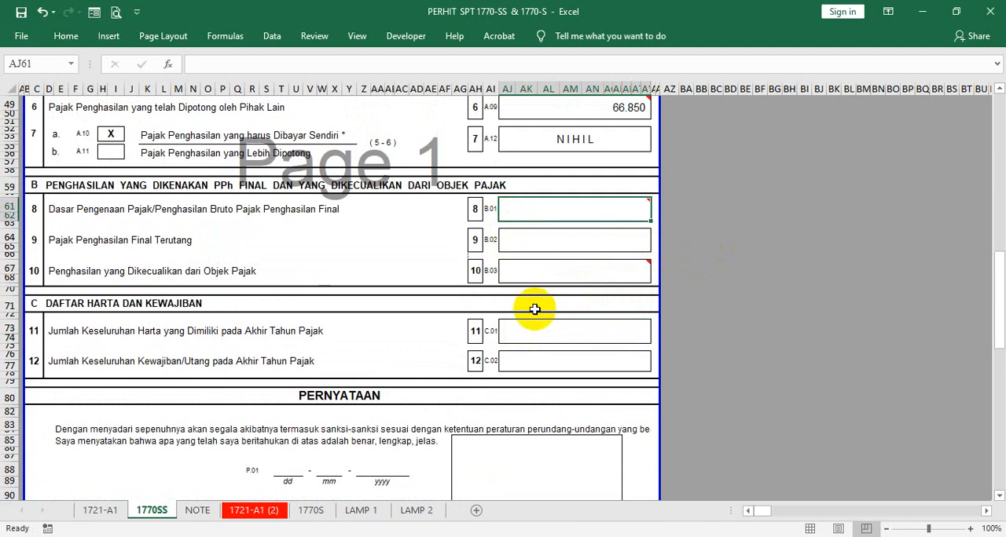
{"action": "left_click", "coordinate": [521, 329]}
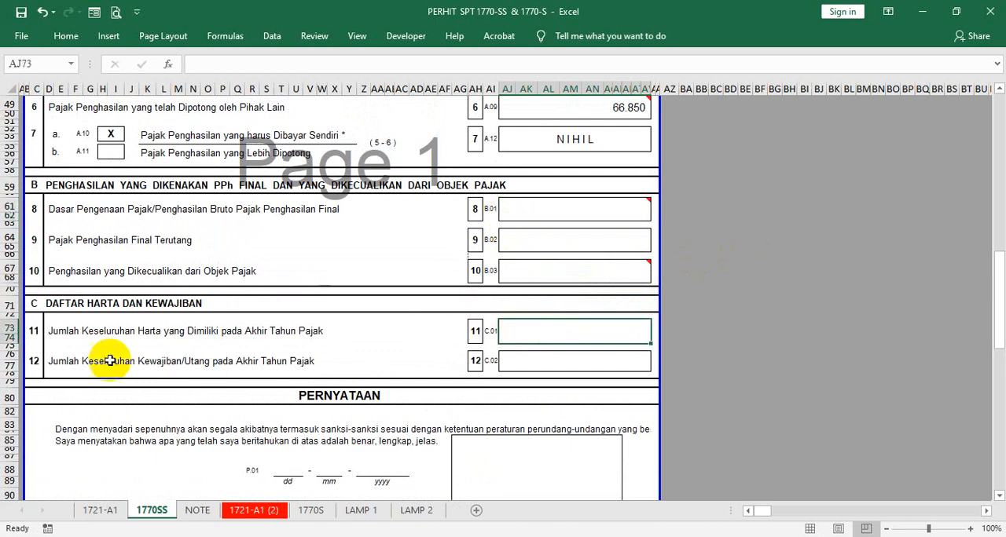
{"action": "left_click", "coordinate": [144, 319]}
{"action": "scroll", "coordinate": [676, 203], "scroll_direction": "up", "scroll_amount": 6}
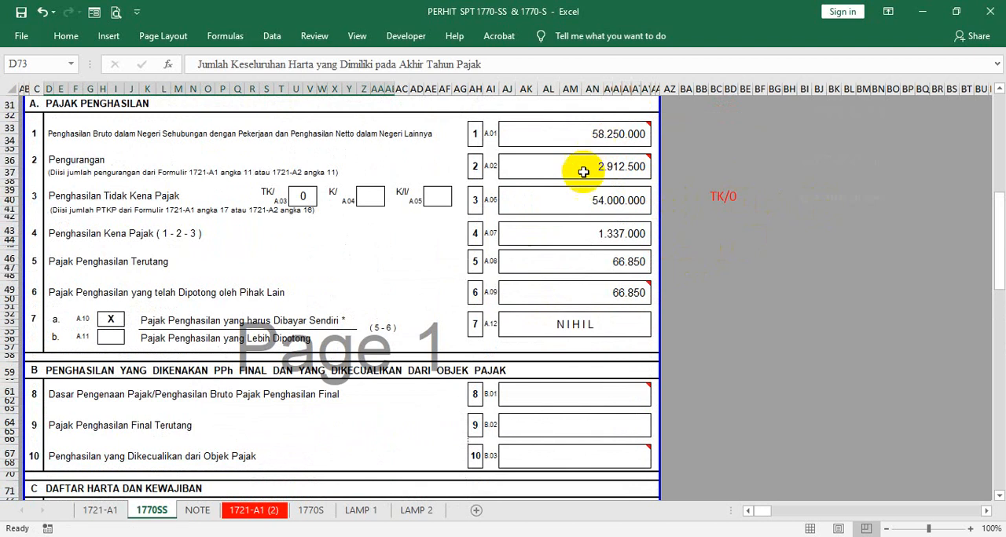
{"action": "scroll", "coordinate": [640, 293], "scroll_direction": "down", "scroll_amount": 4}
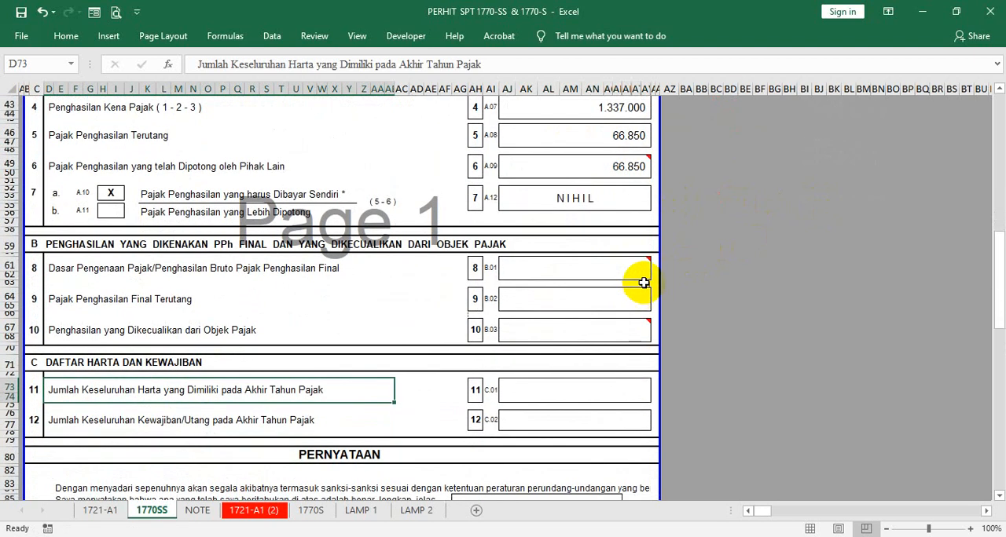
{"action": "left_click", "coordinate": [531, 391]}
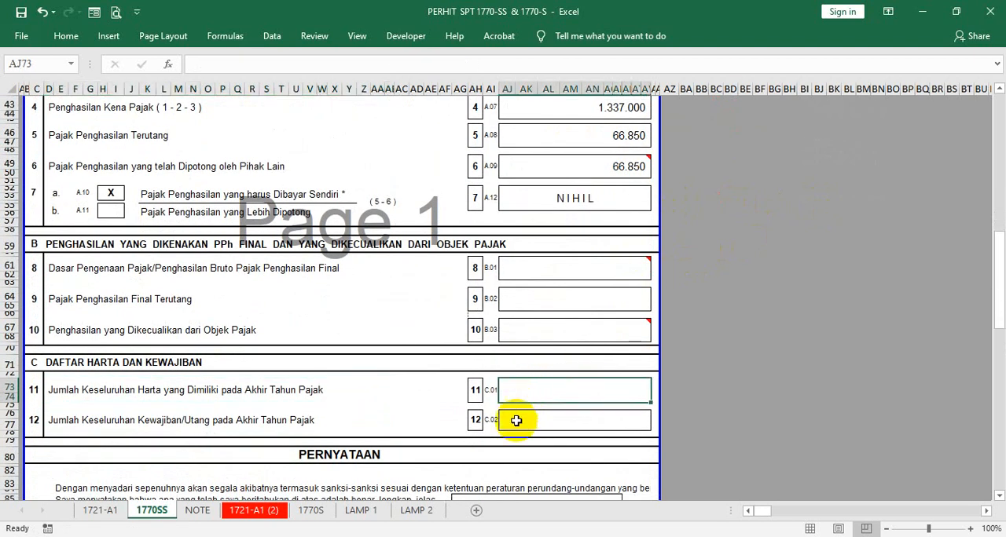
{"action": "left_click", "coordinate": [516, 421]}
{"action": "left_click", "coordinate": [524, 393]}
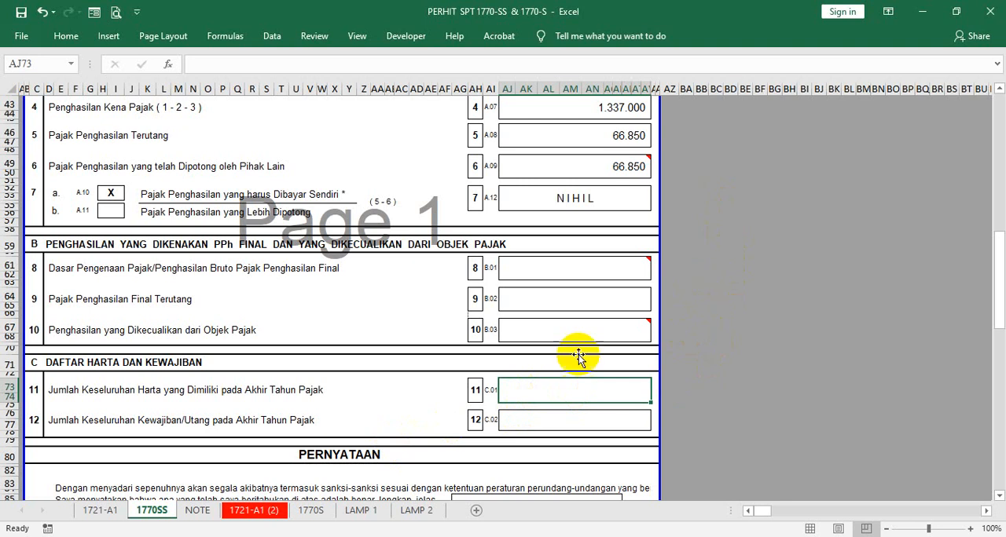
{"action": "left_click", "coordinate": [53, 392]}
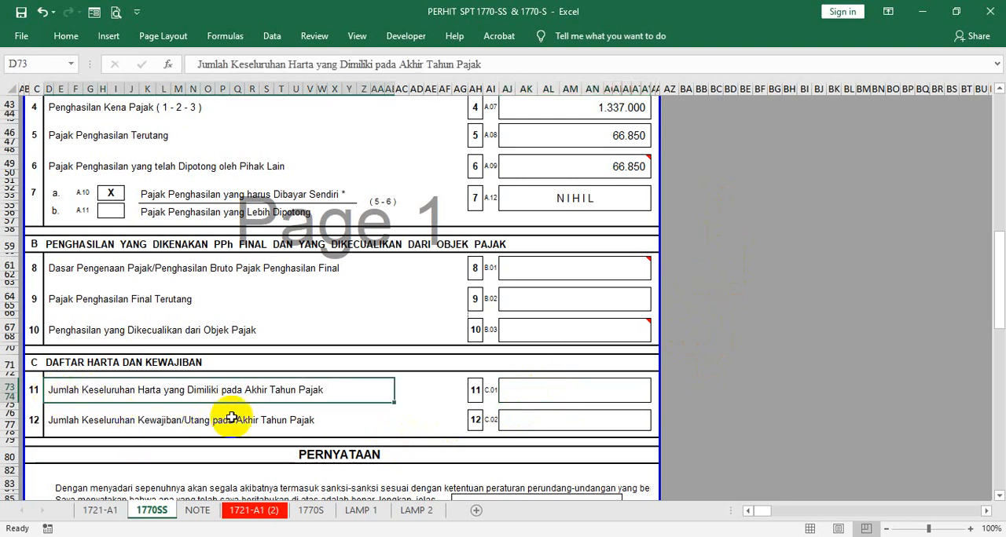
- Enter 2.000.000.000 as total year-end assets in row 11 and 0 as total year-end debts in row 12
{"action": "left_click", "coordinate": [514, 390]}
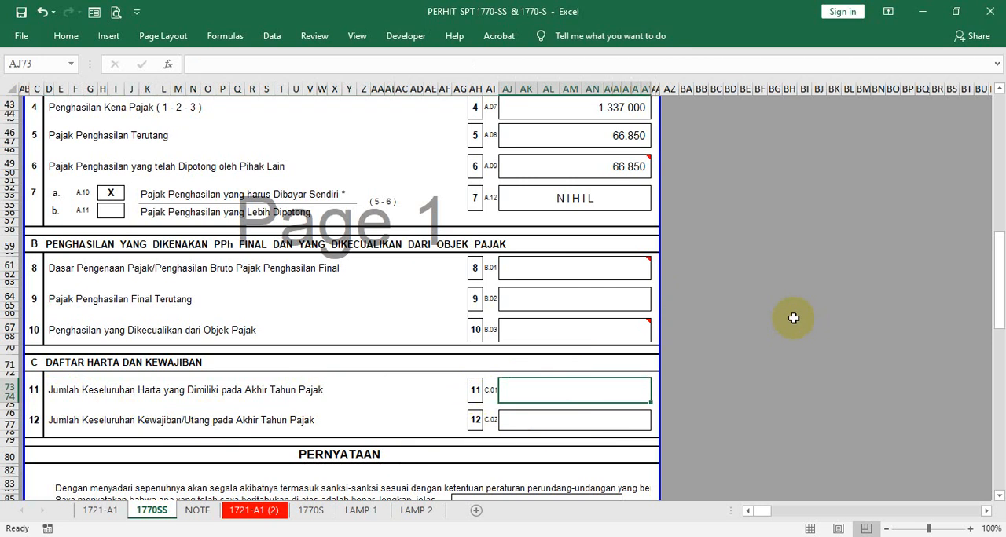
{"action": "type", "text": "2000000000"}
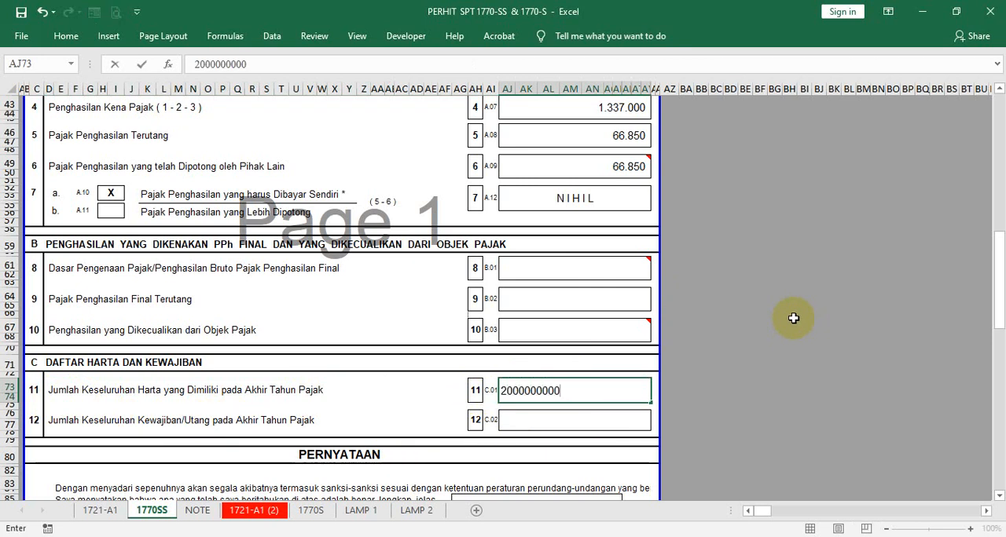
{"action": "key", "text": "Return"}
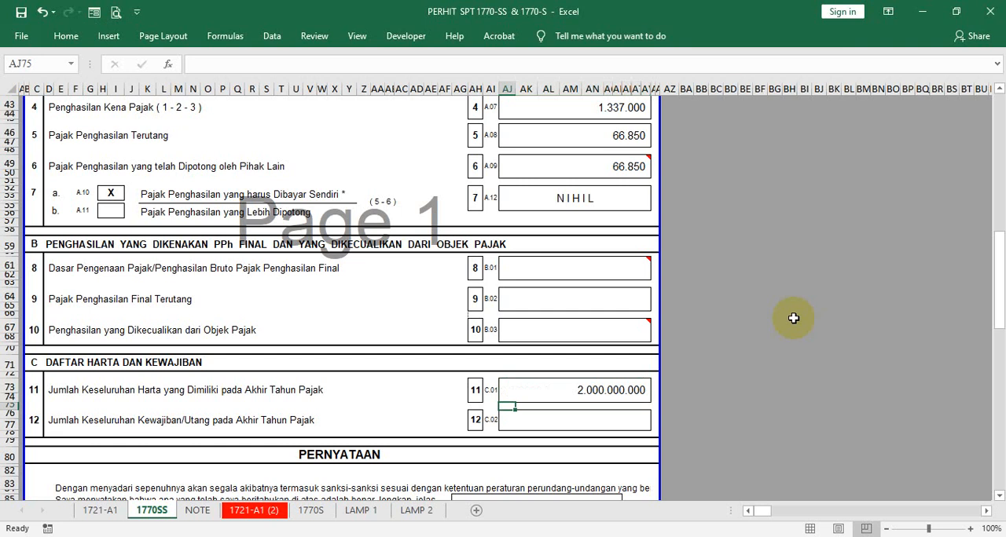
{"action": "left_click", "coordinate": [580, 425]}
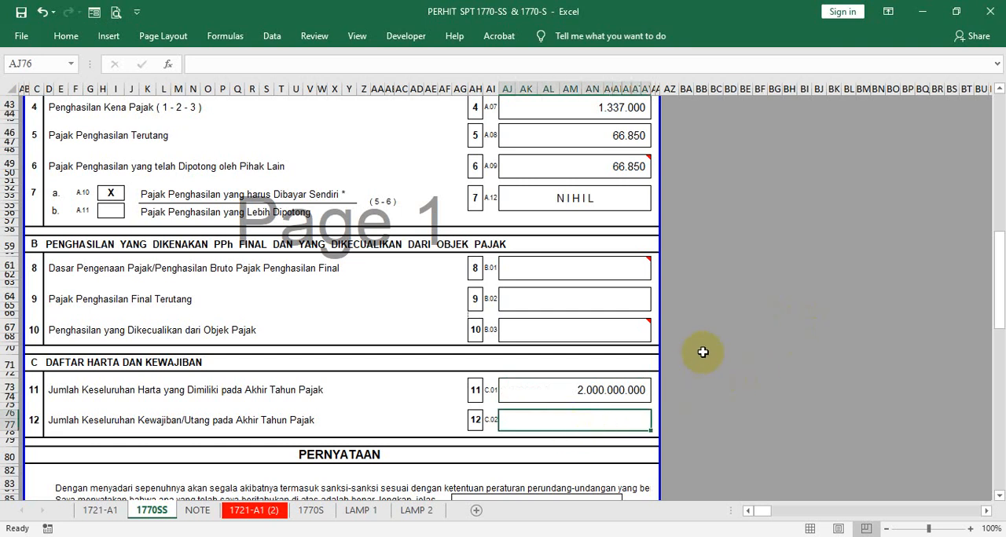
{"action": "type", "text": "0"}
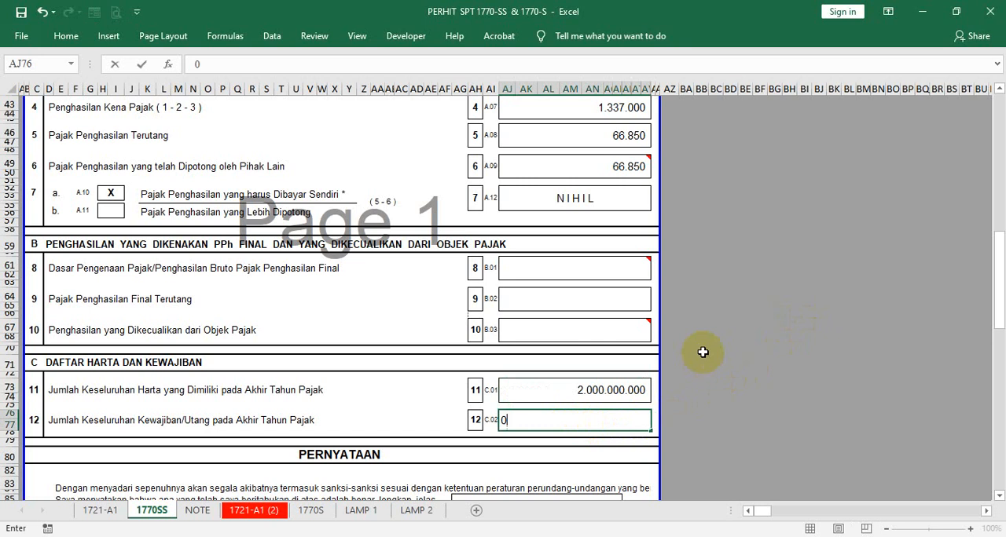
{"action": "key", "text": "Return"}
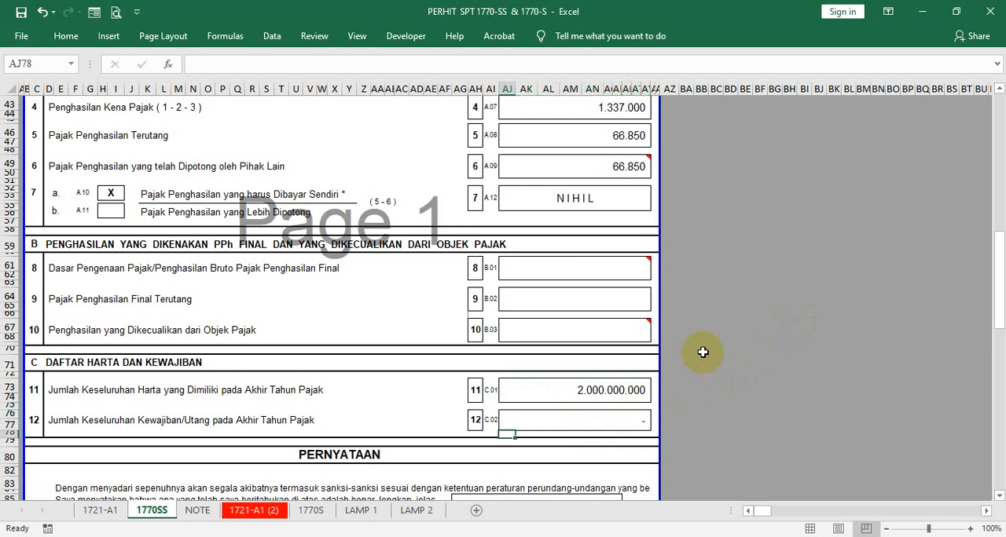
- Compare the year-end assets and debts in rows 11 and 12 with the gross income in row 1 of section A
{"action": "left_click", "coordinate": [644, 417]}
{"action": "scroll", "coordinate": [724, 243], "scroll_direction": "up", "scroll_amount": 2}
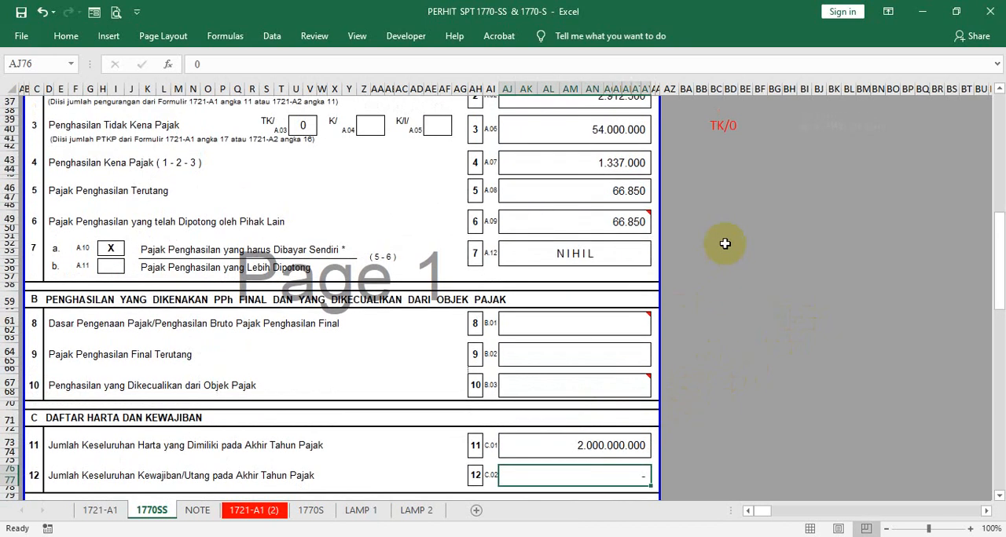
{"action": "scroll", "coordinate": [724, 243], "scroll_direction": "up", "scroll_amount": 2}
{"action": "scroll", "coordinate": [721, 242], "scroll_direction": "down", "scroll_amount": 8}
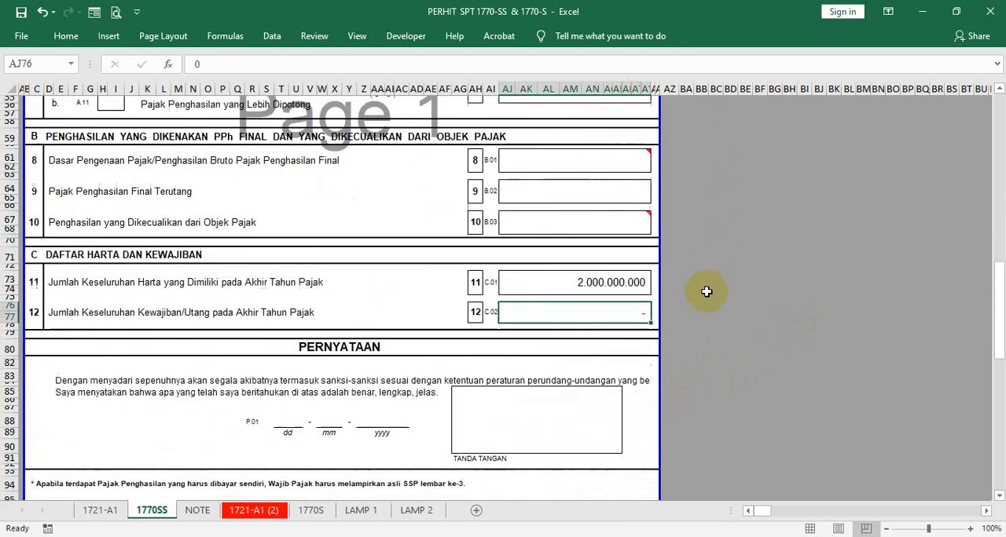
{"action": "left_click", "coordinate": [611, 285]}
{"action": "scroll", "coordinate": [724, 204], "scroll_direction": "up", "scroll_amount": 12}
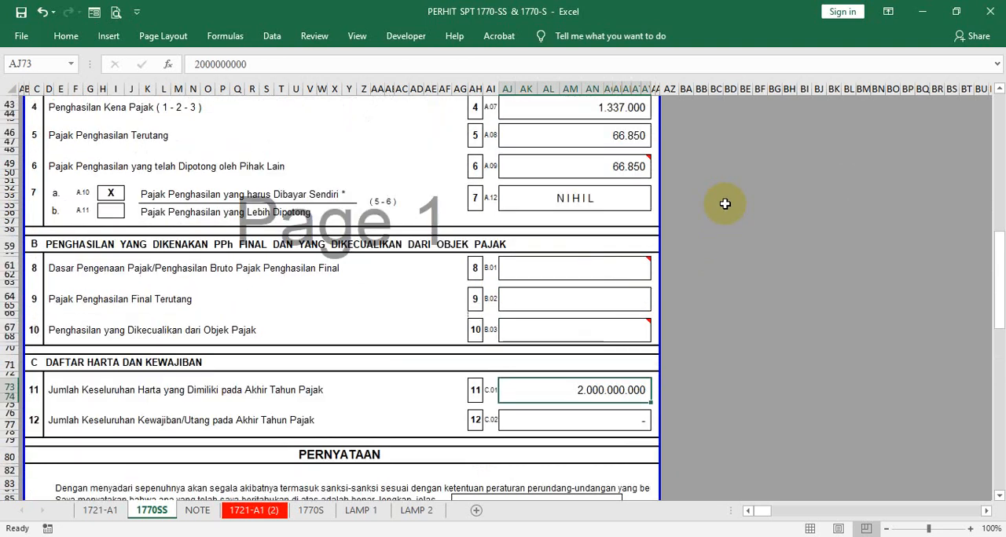
{"action": "scroll", "coordinate": [720, 124], "scroll_direction": "up", "scroll_amount": 5}
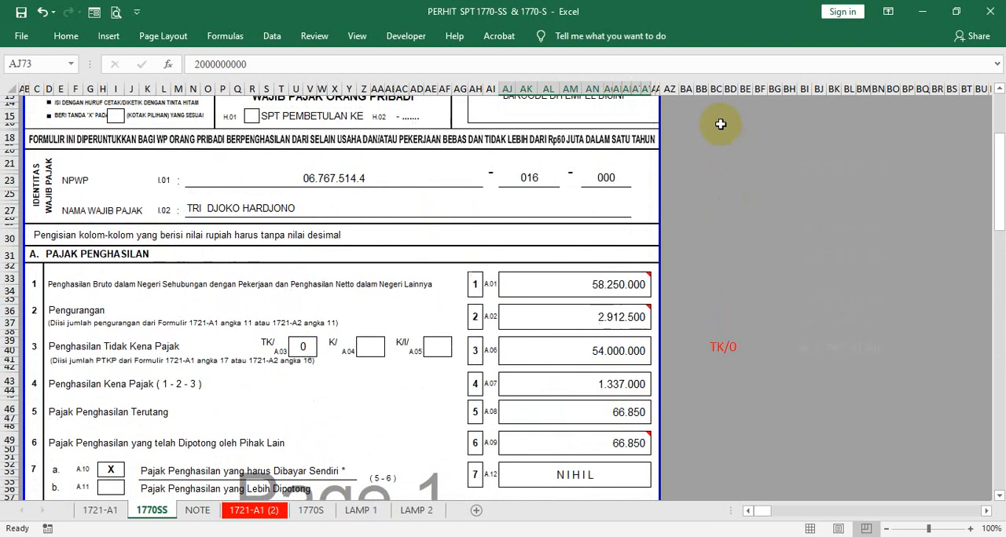
{"action": "left_click", "coordinate": [593, 119]}
{"action": "scroll", "coordinate": [651, 214], "scroll_direction": "down", "scroll_amount": 7}
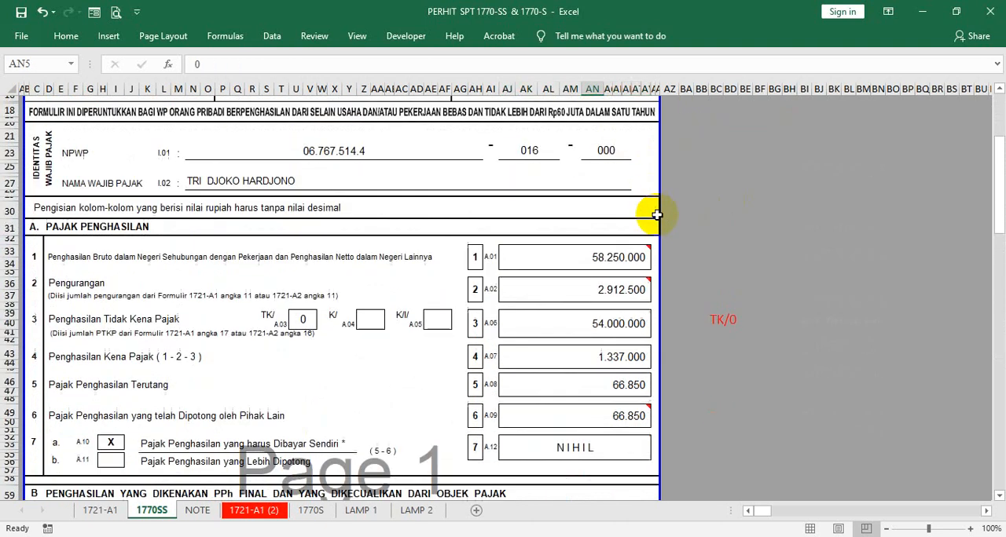
{"action": "left_click", "coordinate": [597, 188]}
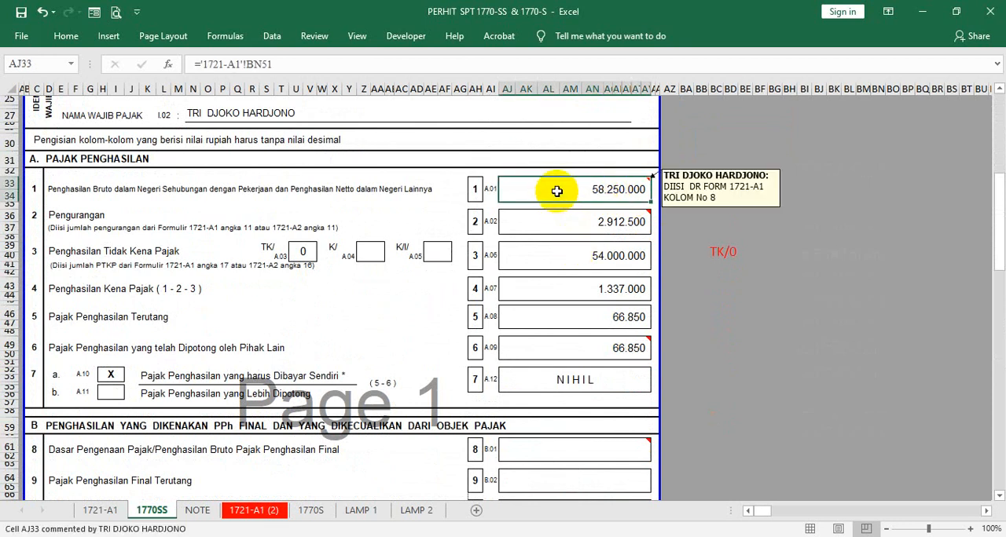
{"action": "scroll", "coordinate": [556, 191], "scroll_direction": "down", "scroll_amount": 10}
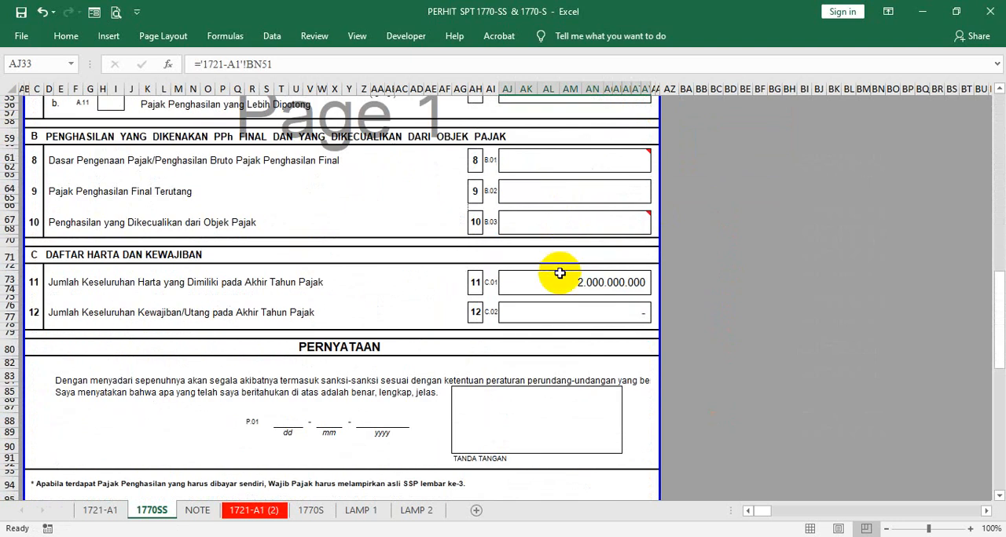
- Set the total year-end assets in row 11 to 3.500.000.000
{"action": "left_click", "coordinate": [541, 285]}
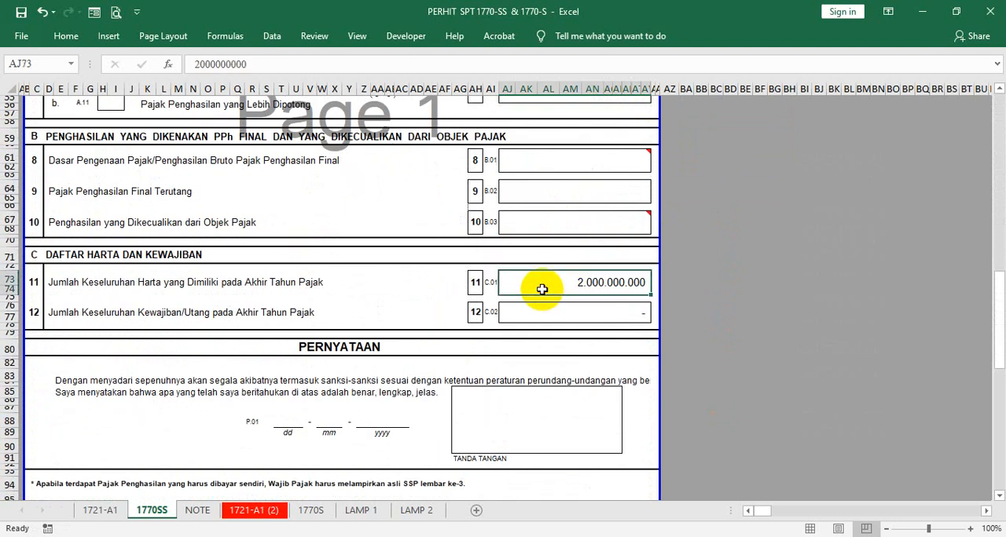
{"action": "left_click", "coordinate": [207, 63]}
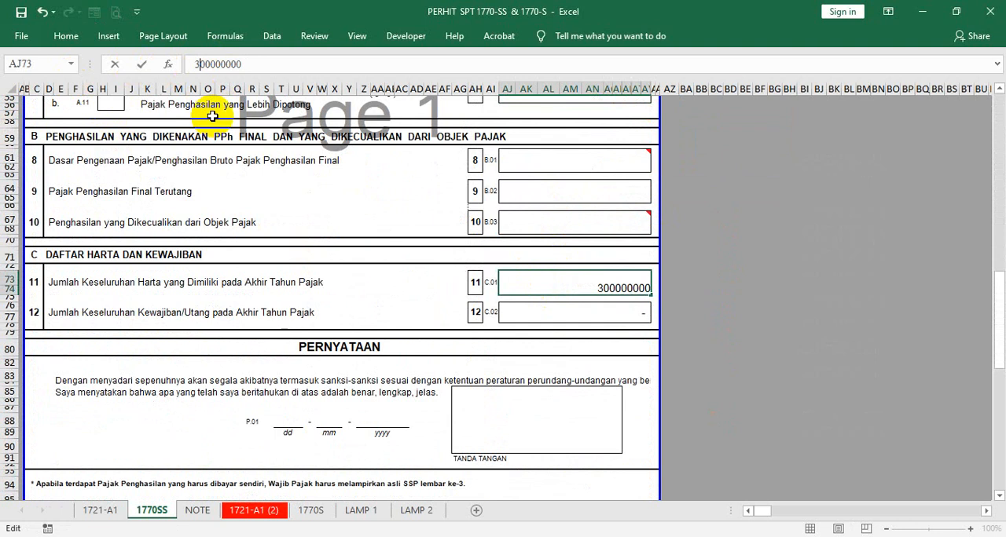
{"action": "key", "text": "Return"}
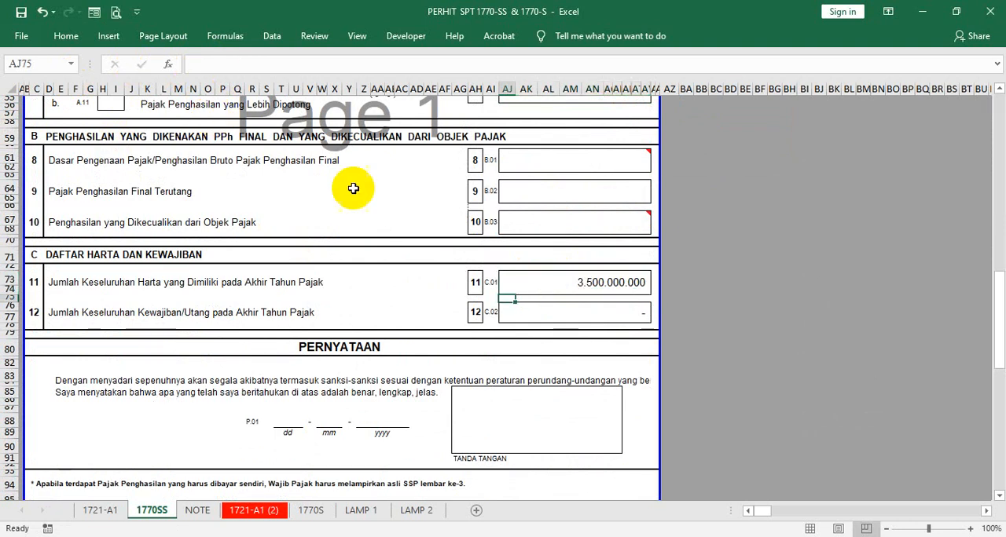
- Check the revised row 11 assets and row 12 debts against the row 1 gross income and the other section A figures
{"action": "left_click", "coordinate": [602, 312]}
{"action": "scroll", "coordinate": [724, 214], "scroll_direction": "up", "scroll_amount": 6}
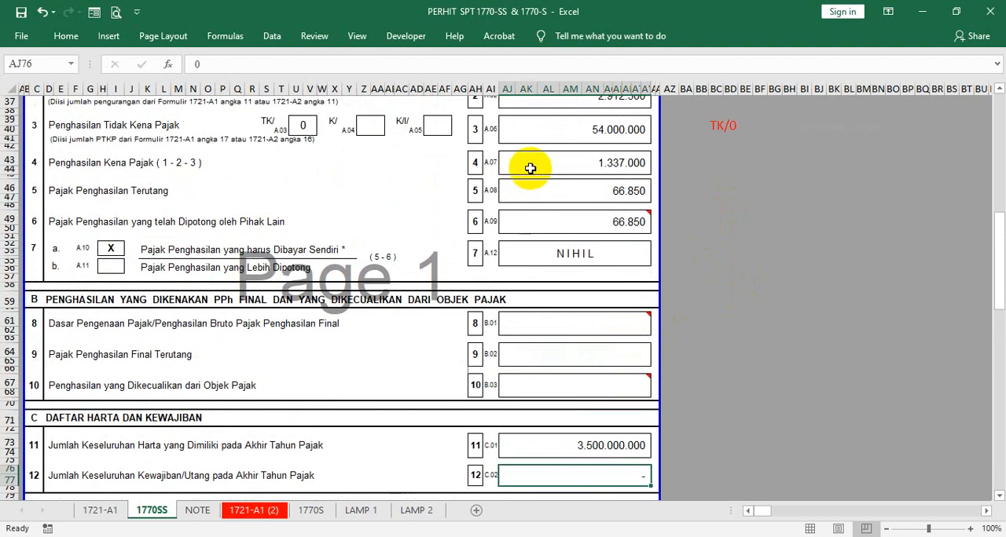
{"action": "scroll", "coordinate": [531, 168], "scroll_direction": "up", "scroll_amount": 2}
{"action": "left_click", "coordinate": [540, 136]}
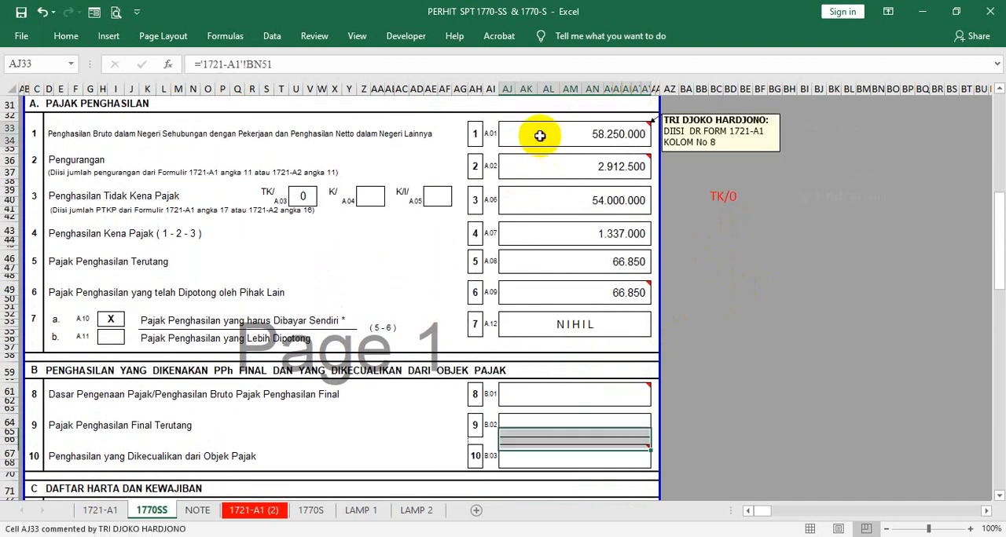
{"action": "scroll", "coordinate": [579, 240], "scroll_direction": "down", "scroll_amount": 8}
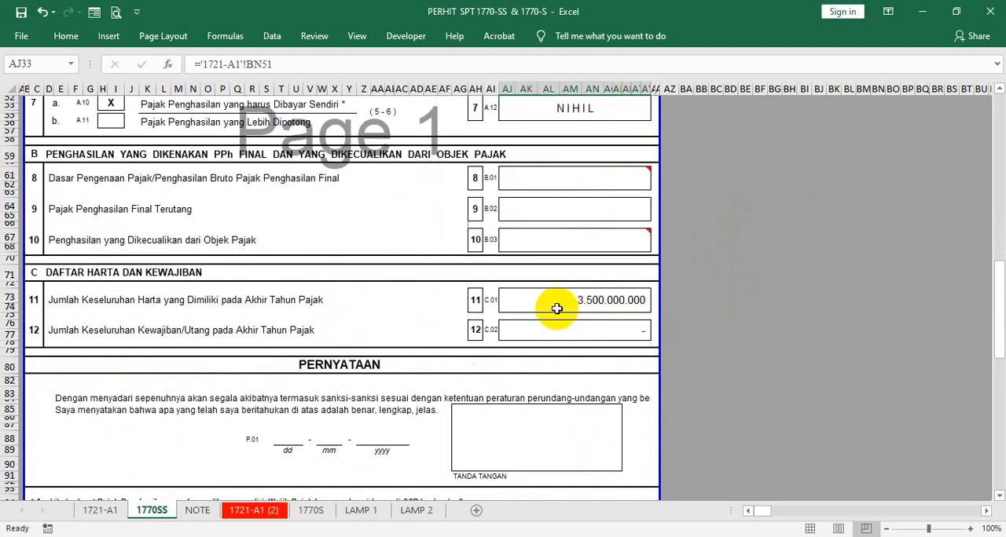
{"action": "left_click", "coordinate": [556, 308]}
{"action": "scroll", "coordinate": [702, 230], "scroll_direction": "up", "scroll_amount": 2}
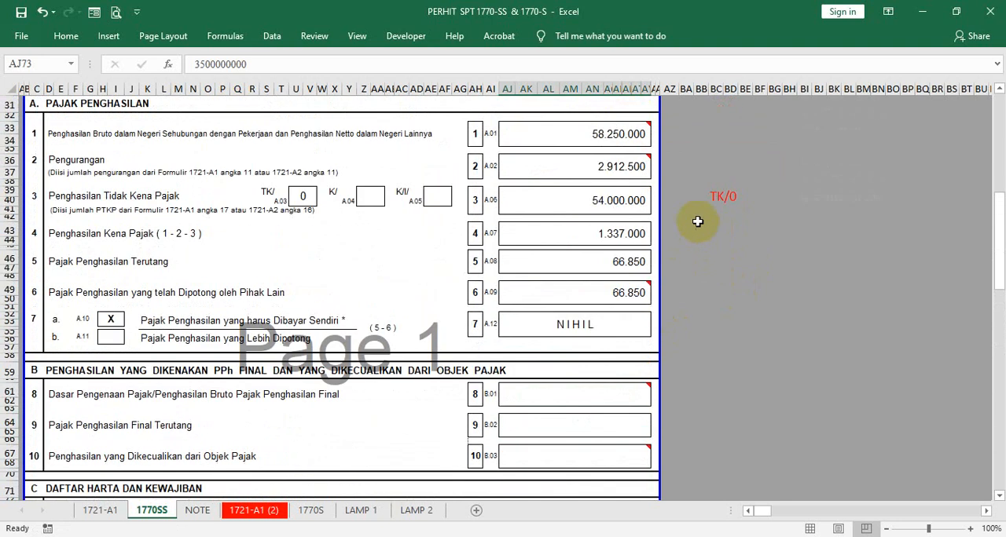
{"action": "left_click", "coordinate": [603, 132]}
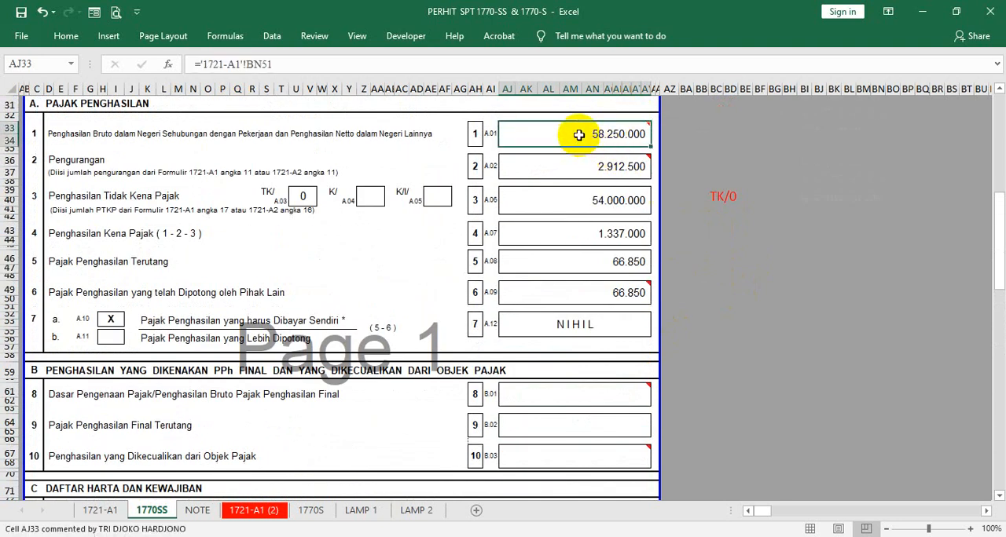
{"action": "scroll", "coordinate": [577, 267], "scroll_direction": "down", "scroll_amount": 4}
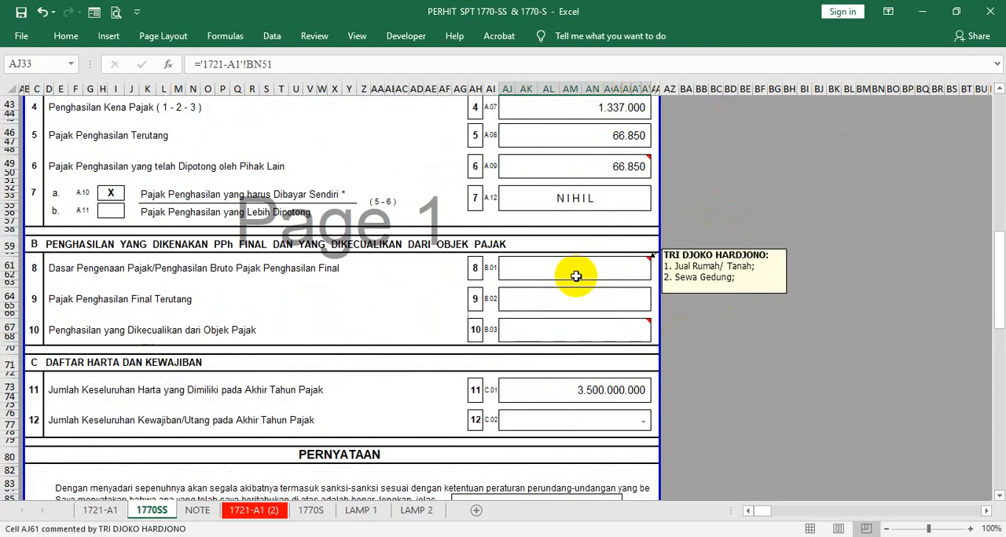
{"action": "left_click", "coordinate": [542, 388]}
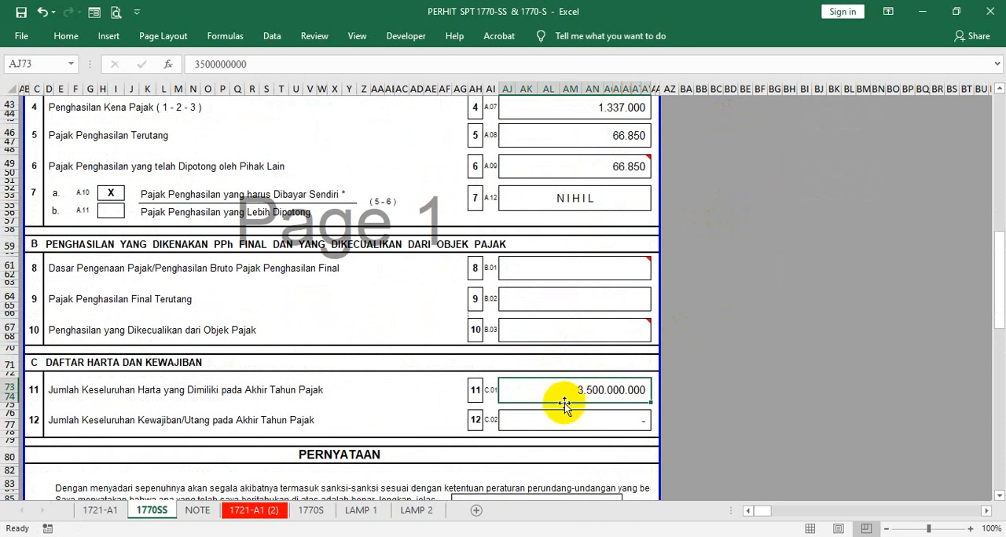
{"action": "scroll", "coordinate": [726, 233], "scroll_direction": "up", "scroll_amount": 1}
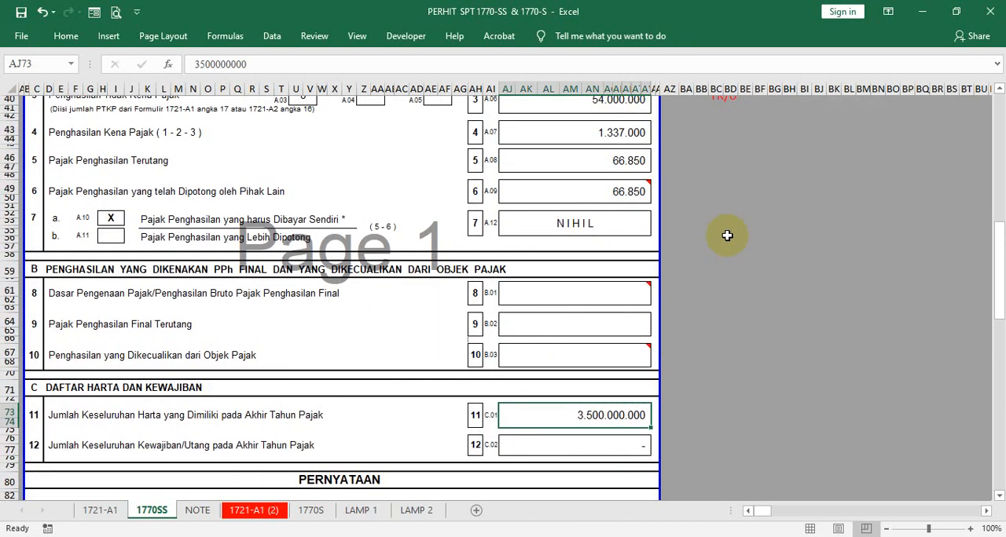
{"action": "scroll", "coordinate": [723, 231], "scroll_direction": "up", "scroll_amount": 2}
{"action": "scroll", "coordinate": [597, 236], "scroll_direction": "down", "scroll_amount": 3}
{"action": "mouse_move", "coordinate": [585, 335]}
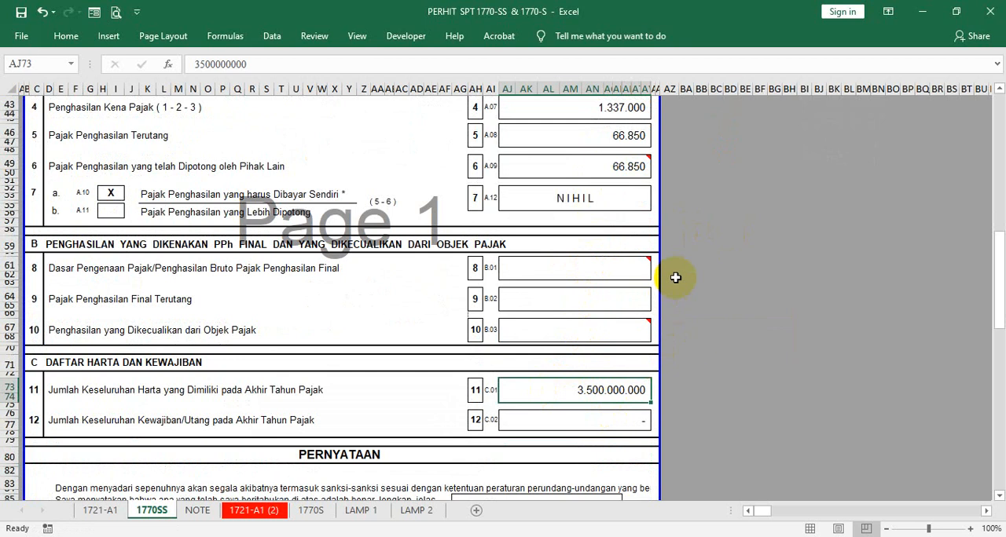
{"action": "scroll", "coordinate": [675, 277], "scroll_direction": "up", "scroll_amount": 4}
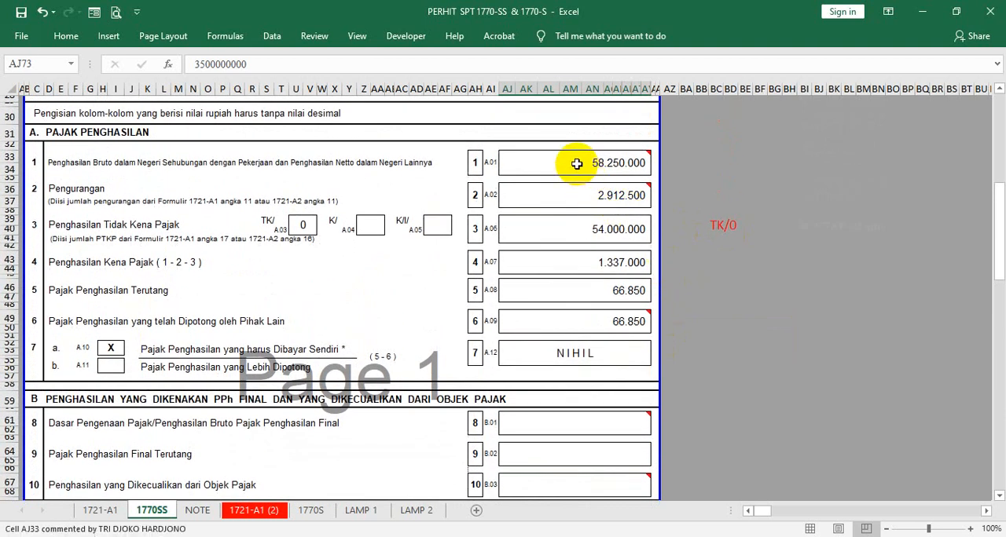
{"action": "scroll", "coordinate": [592, 315], "scroll_direction": "down", "scroll_amount": 6}
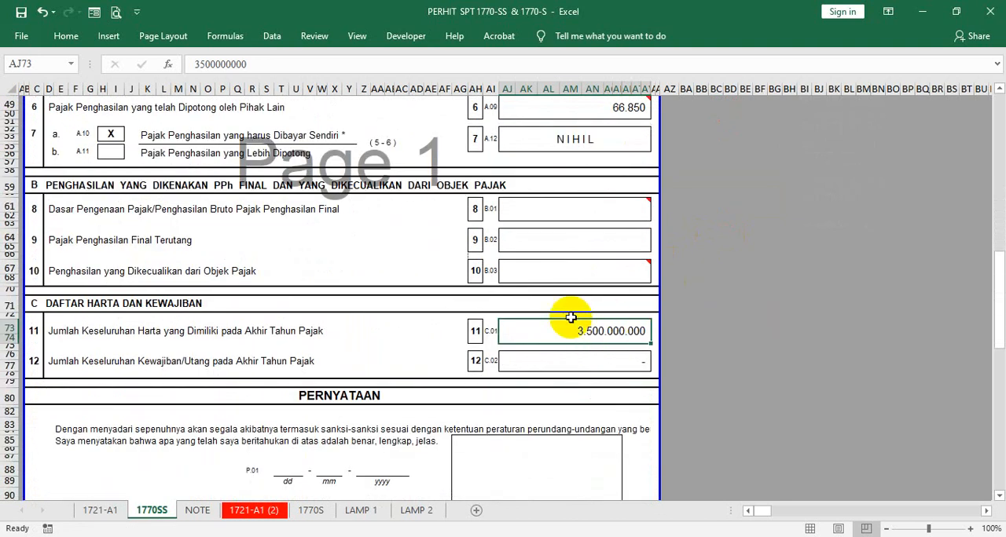
- Undo the last change to the total year-end assets in row 11
{"action": "left_click", "coordinate": [545, 358]}
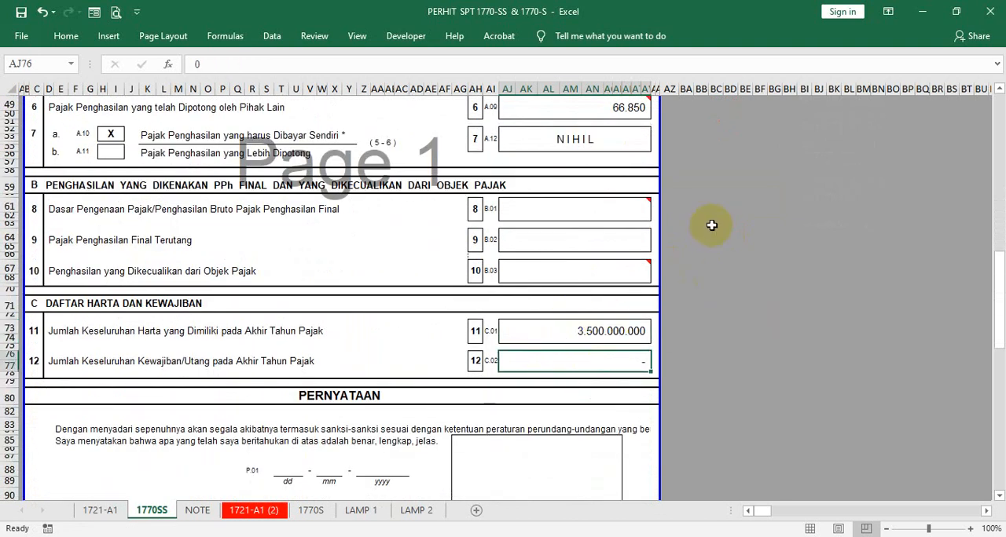
{"action": "scroll", "coordinate": [711, 225], "scroll_direction": "up", "scroll_amount": 3}
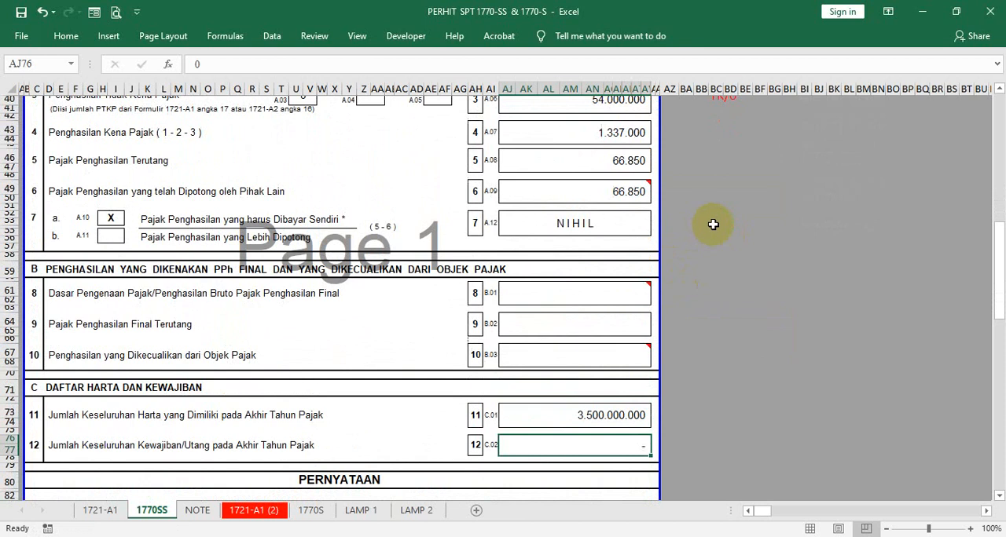
{"action": "key", "text": "ctrl+z"}
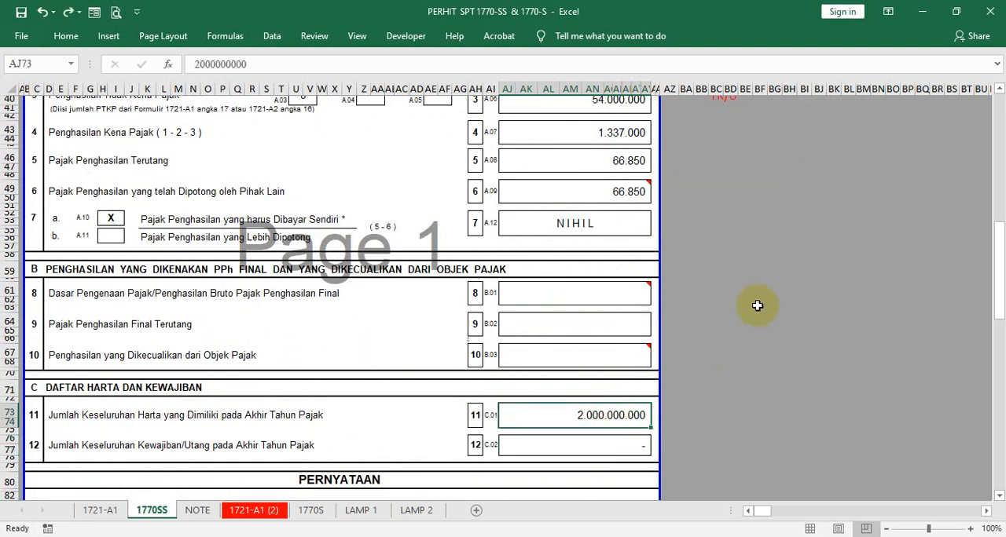
- Review the row 1 gross income and set the total year-end assets in row 11 to 3.000.000.000
{"action": "scroll", "coordinate": [747, 266], "scroll_direction": "up", "scroll_amount": 4}
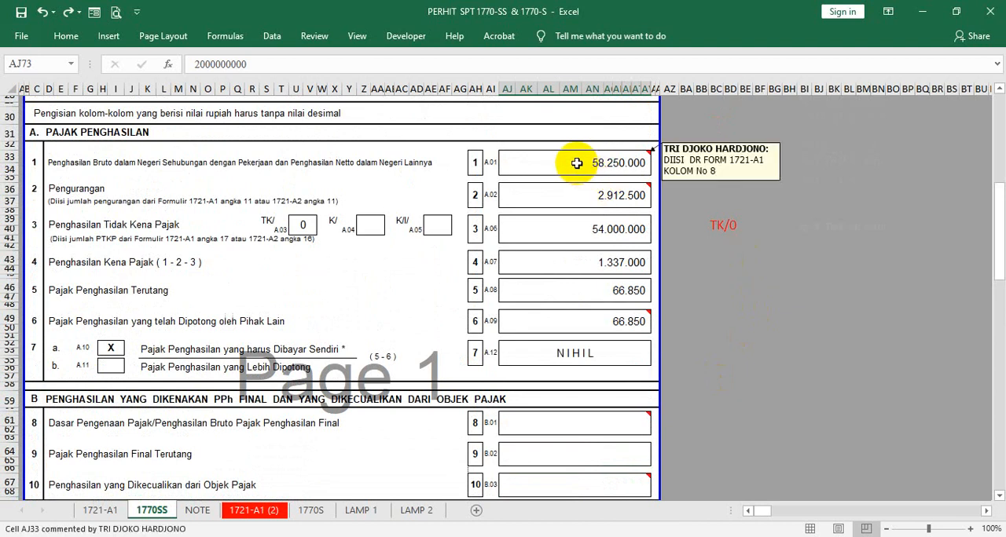
{"action": "scroll", "coordinate": [617, 177], "scroll_direction": "up", "scroll_amount": 4}
{"action": "scroll", "coordinate": [615, 176], "scroll_direction": "up", "scroll_amount": 4}
{"action": "scroll", "coordinate": [601, 179], "scroll_direction": "down", "scroll_amount": 4}
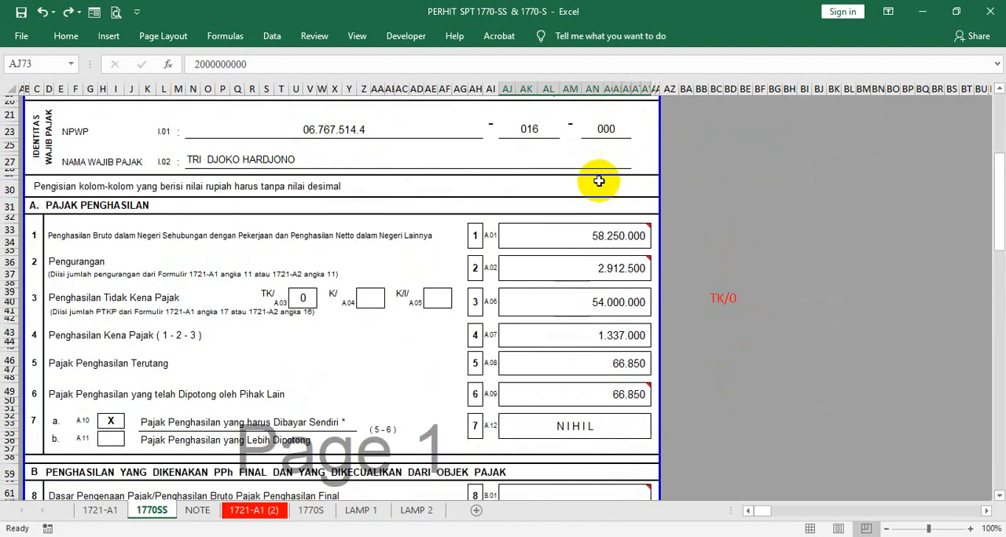
{"action": "left_click", "coordinate": [574, 191]}
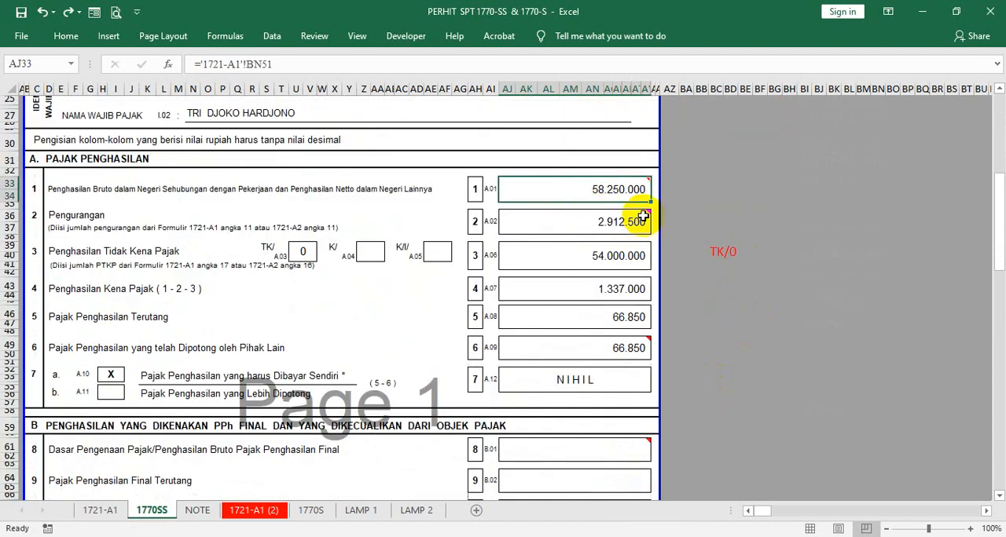
{"action": "scroll", "coordinate": [633, 193], "scroll_direction": "down", "scroll_amount": 7}
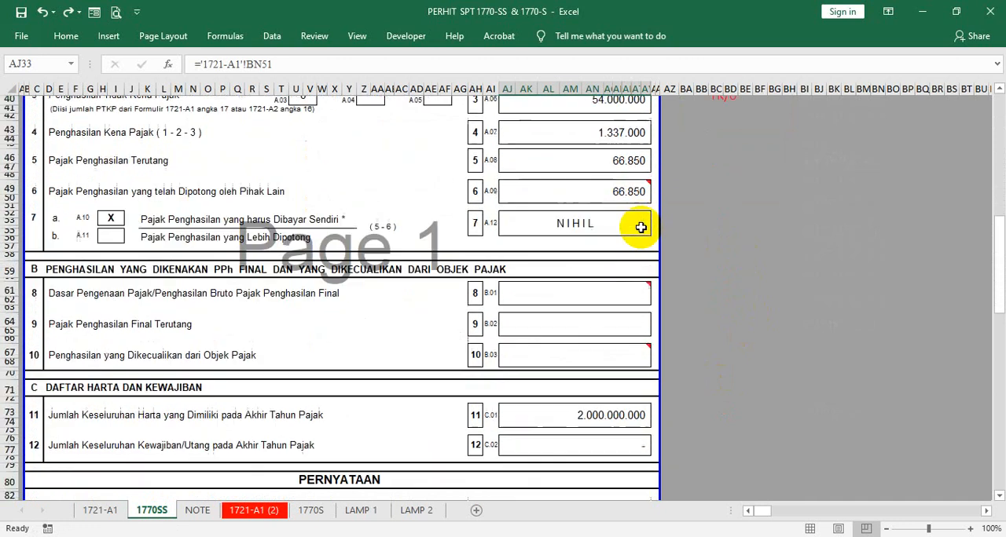
{"action": "left_click", "coordinate": [541, 360]}
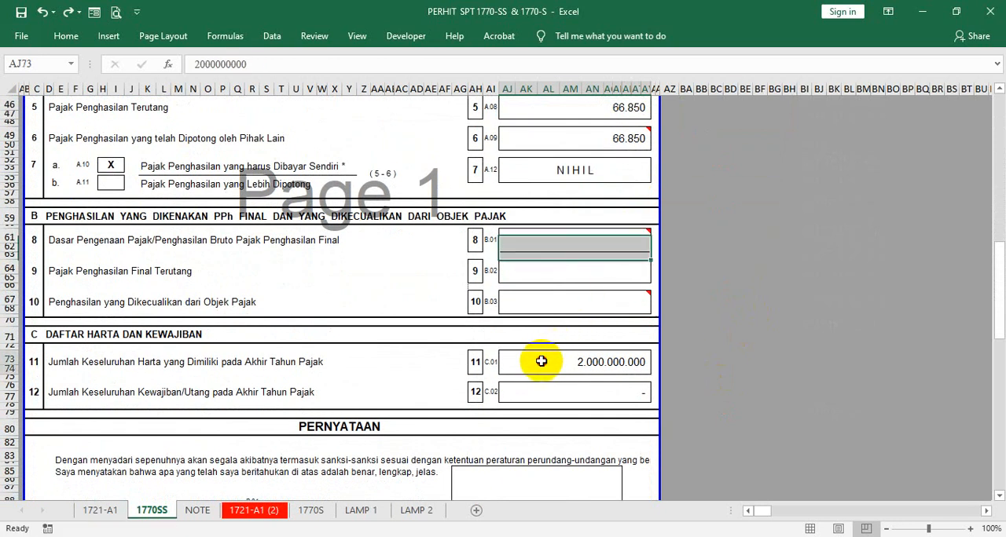
{"action": "left_click", "coordinate": [199, 63]}
{"action": "key", "text": "BackSpace"}
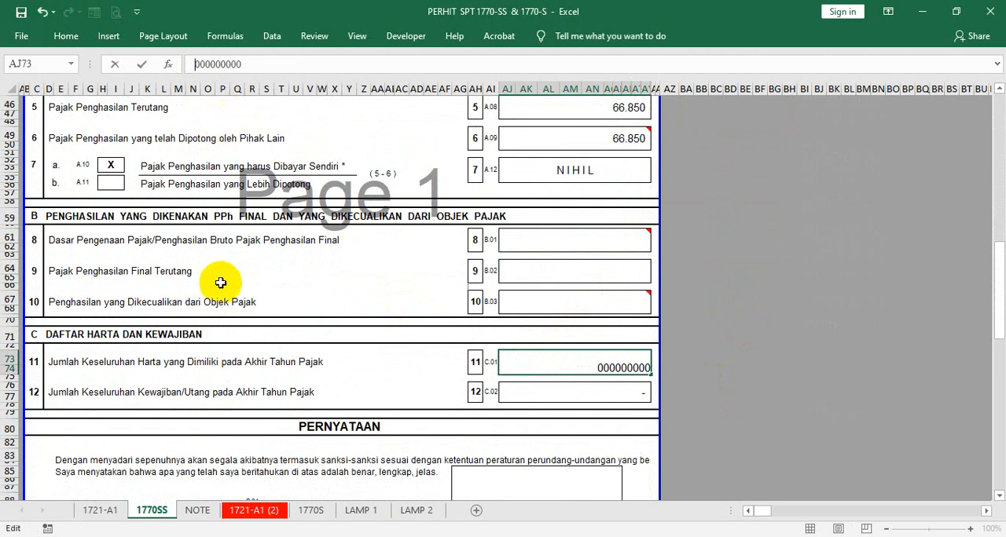
{"action": "type", "text": "3"}
{"action": "key", "text": "Return"}
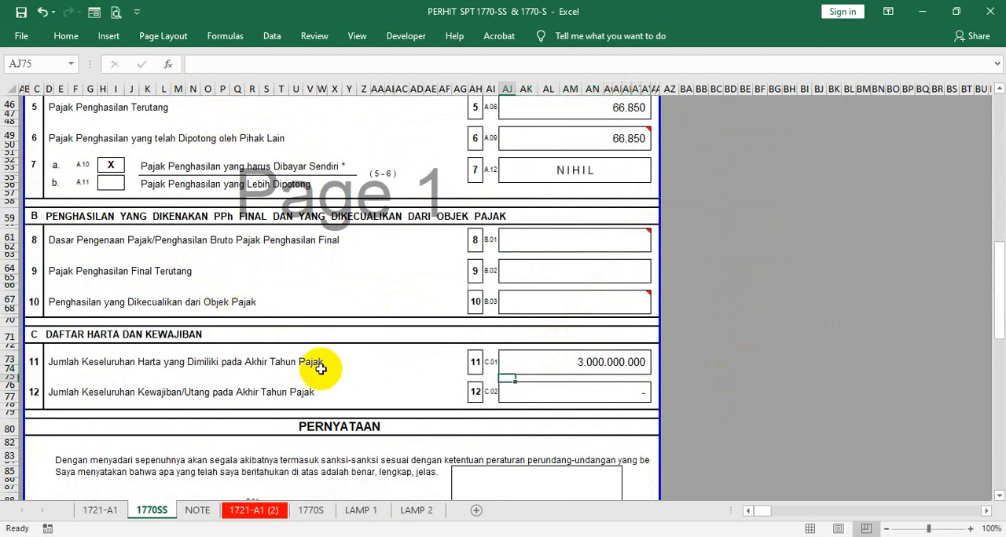
- Enter 1.000.000.000 as the total year-end liabilities/debts in row 12
{"action": "left_click", "coordinate": [547, 393]}
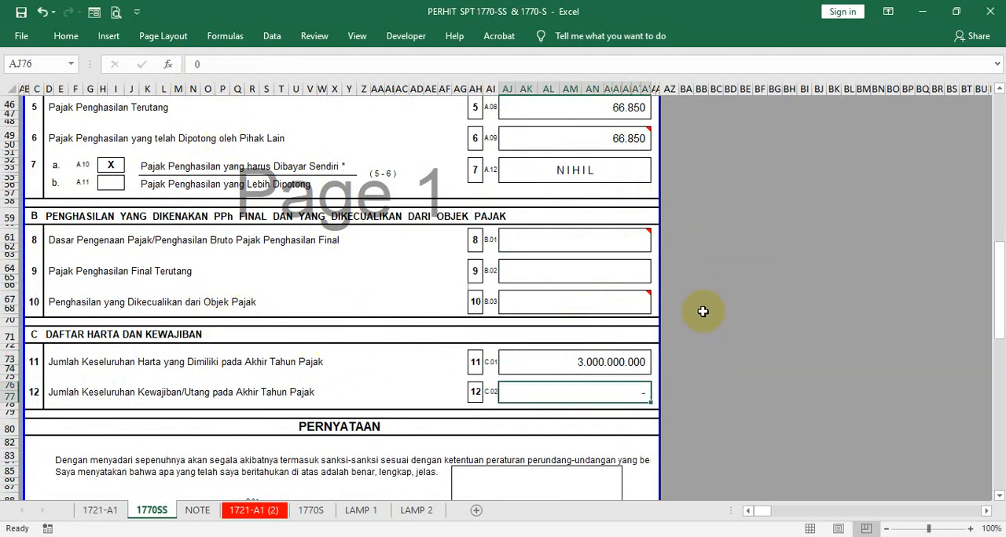
{"action": "type", "text": "1.0"}
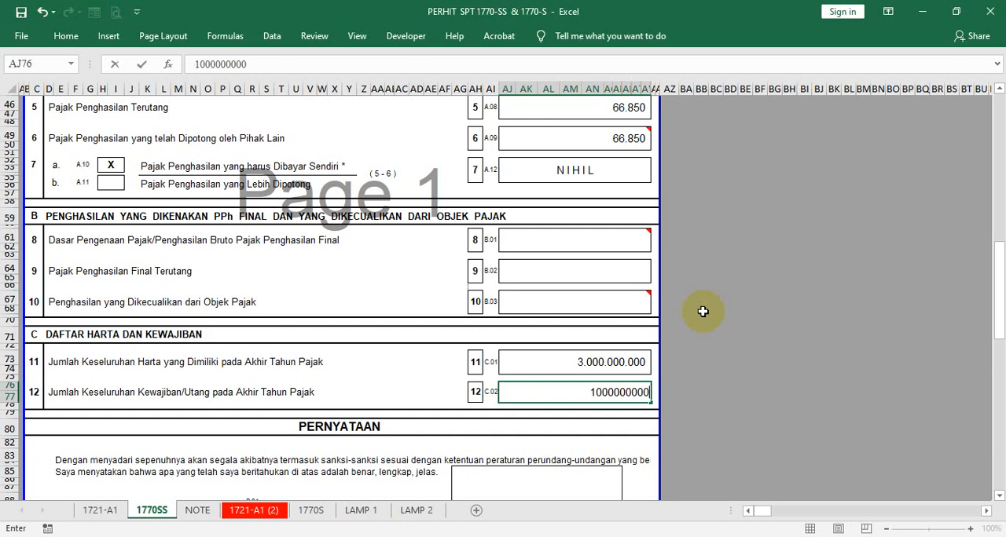
{"action": "type", "text": "00.000.000"}
{"action": "key", "text": "Return"}
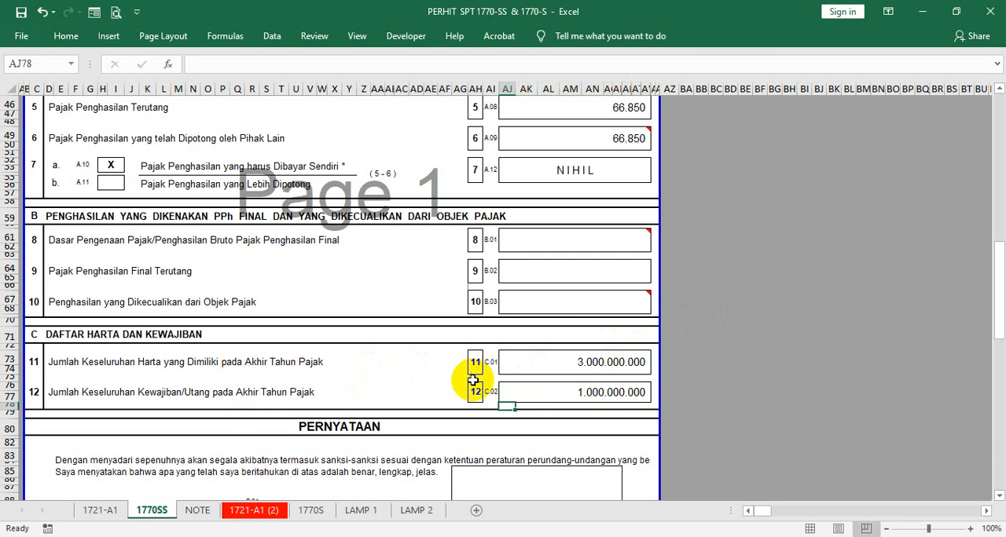
{"action": "left_click", "coordinate": [512, 392]}
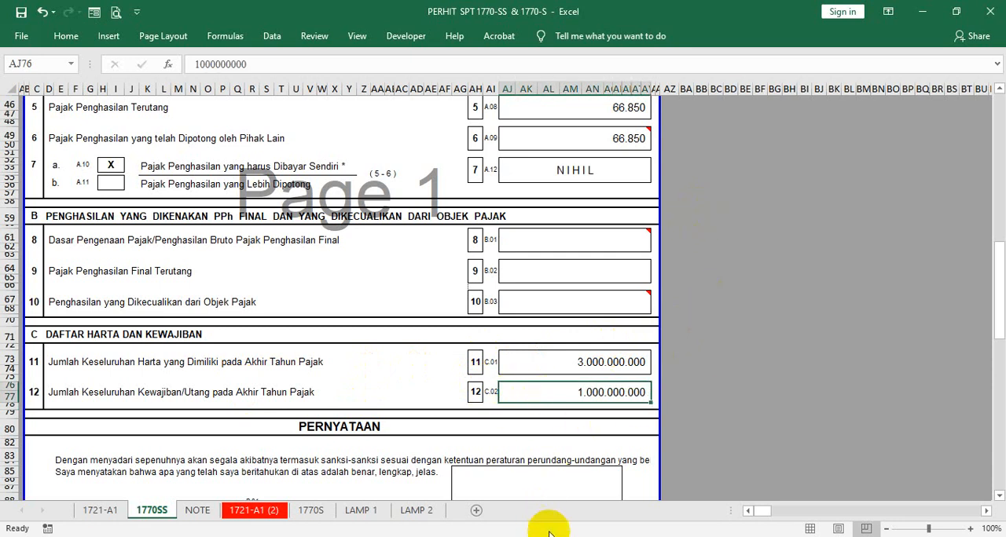
- Switch to the Google Meet call, admit the waiting participant, and return to the PERHIT SPT 1770-SS & 1770-S workbook
{"action": "mouse_move", "coordinate": [581, 536]}
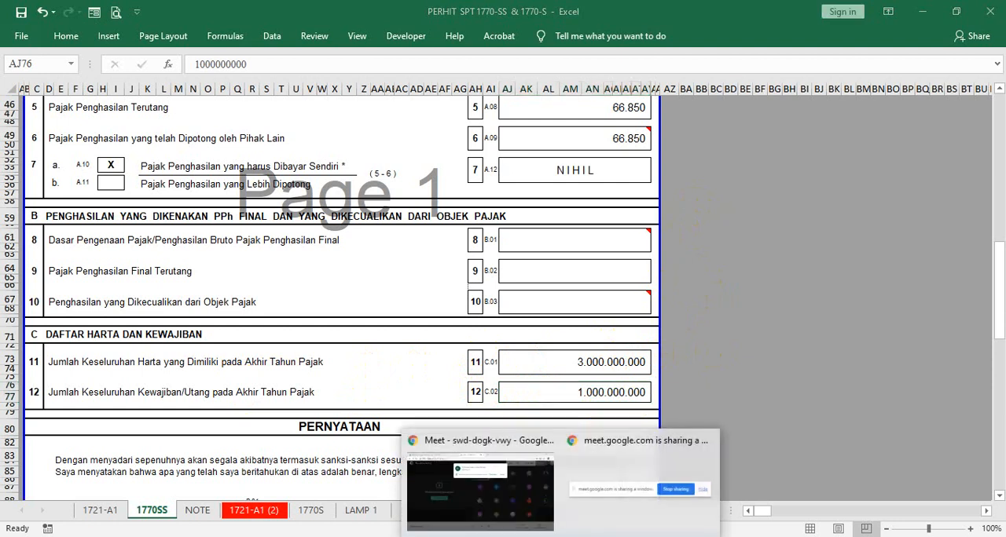
{"action": "left_click", "coordinate": [458, 514]}
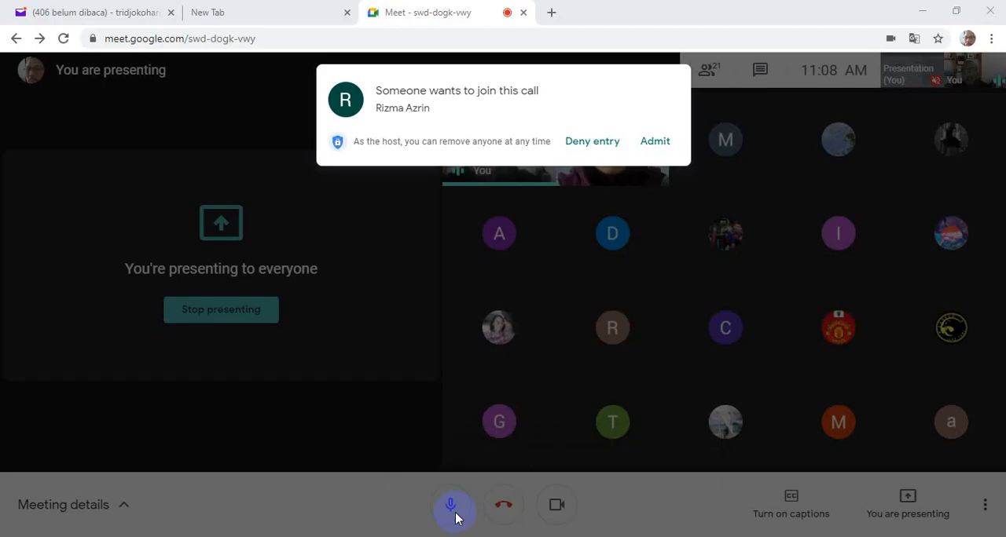
{"action": "left_click", "coordinate": [654, 140]}
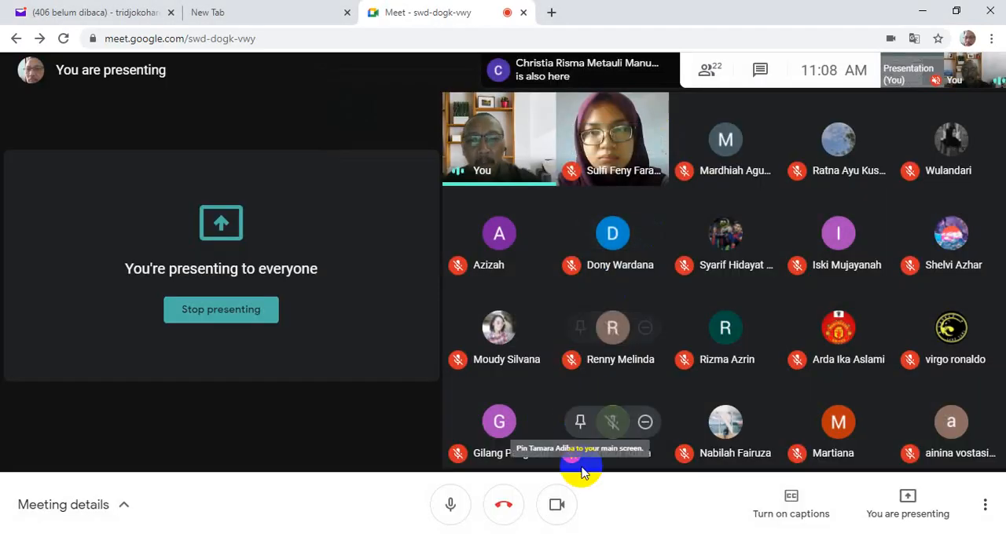
{"action": "left_click", "coordinate": [487, 536]}
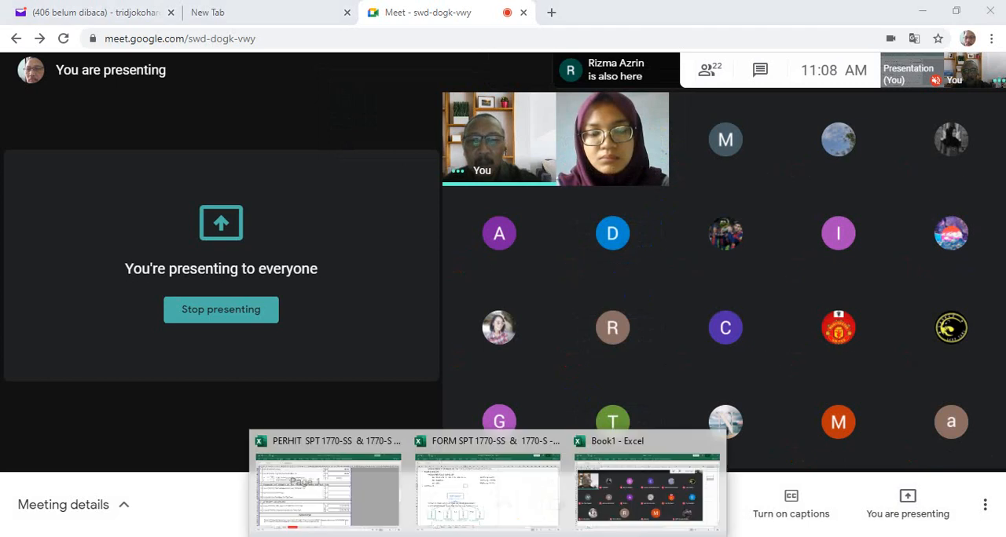
{"action": "left_click", "coordinate": [386, 511]}
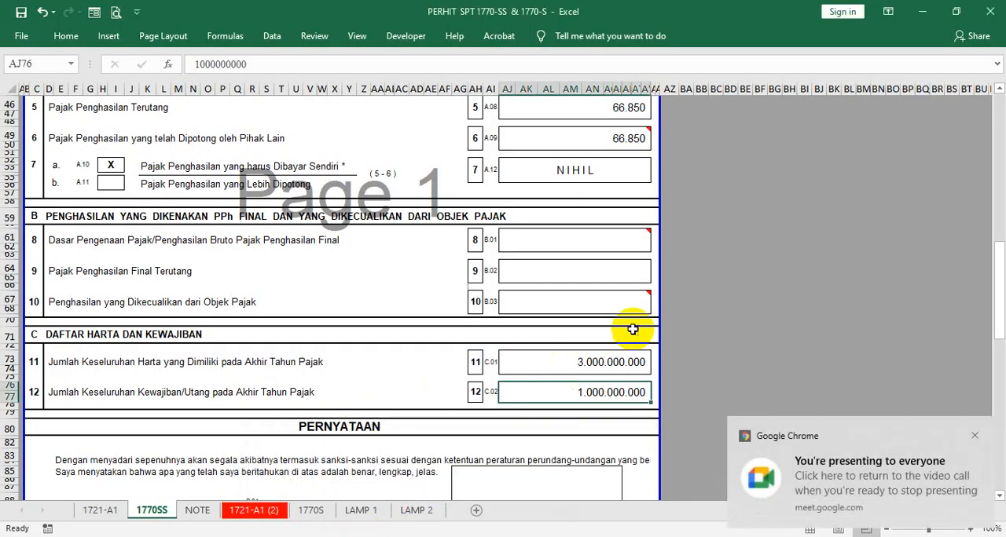
- Undo the last entries for the year-end assets in row 11 and the year-end debts in row 12
{"action": "left_click", "coordinate": [715, 292]}
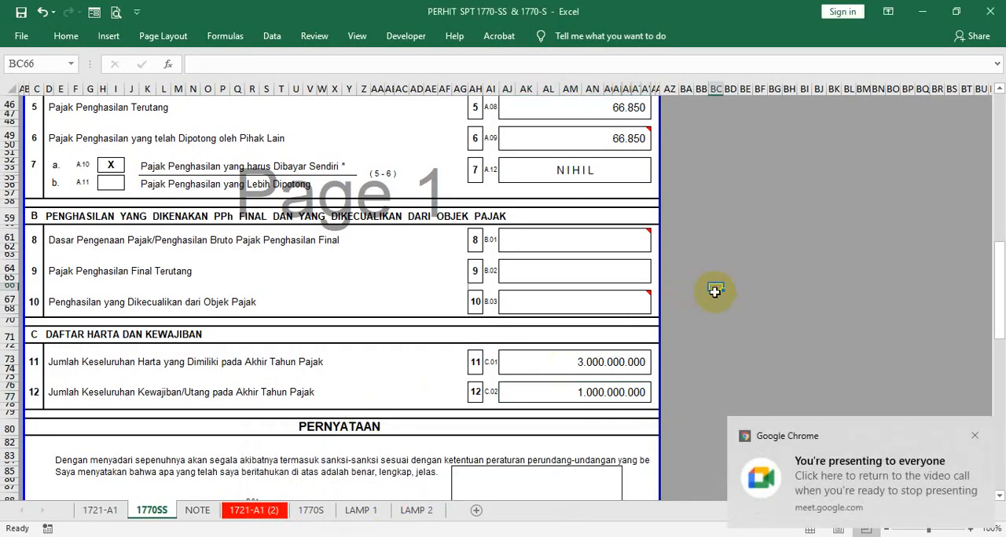
{"action": "left_click", "coordinate": [555, 363]}
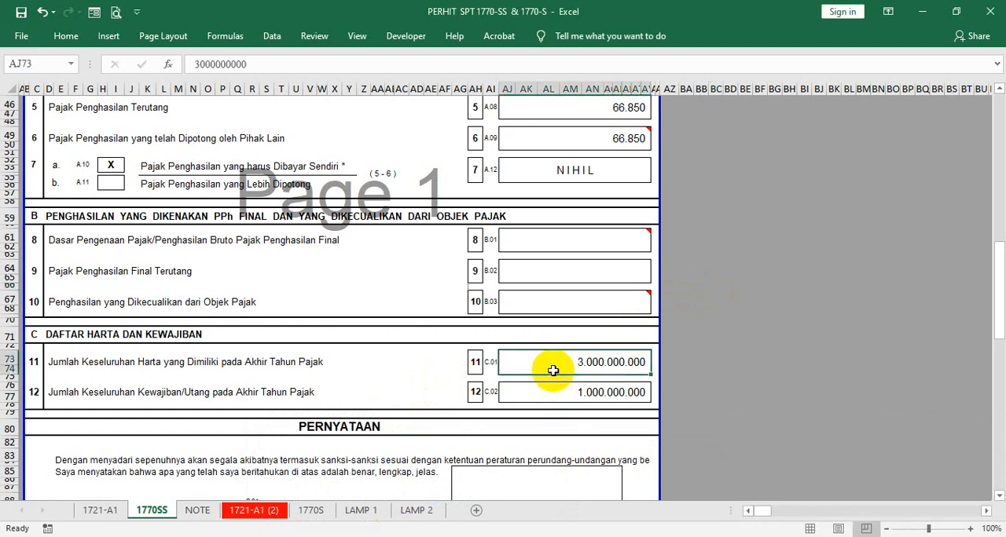
{"action": "key", "text": "ctrl+z"}
{"action": "key", "text": "ctrl+z"}
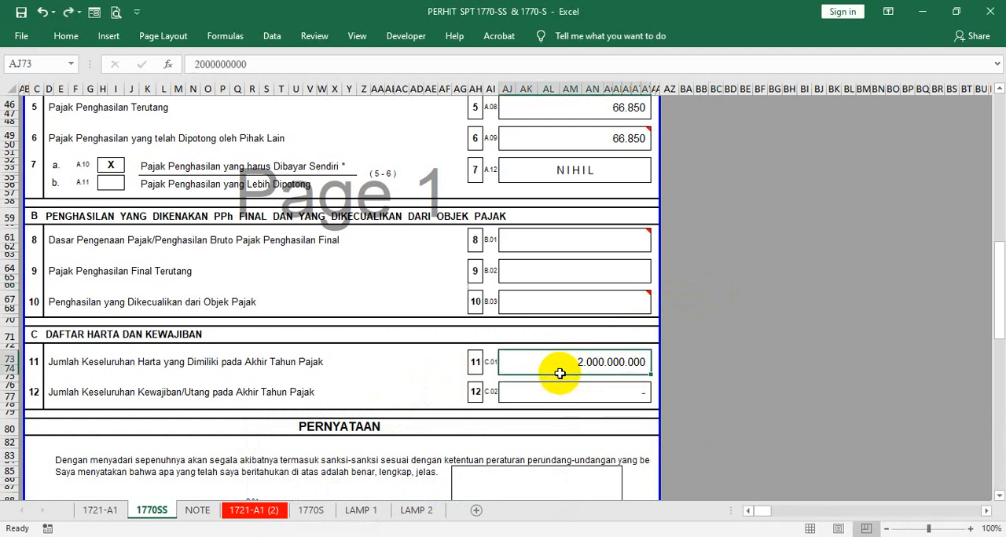
{"action": "left_click", "coordinate": [739, 275]}
{"action": "left_click", "coordinate": [572, 366]}
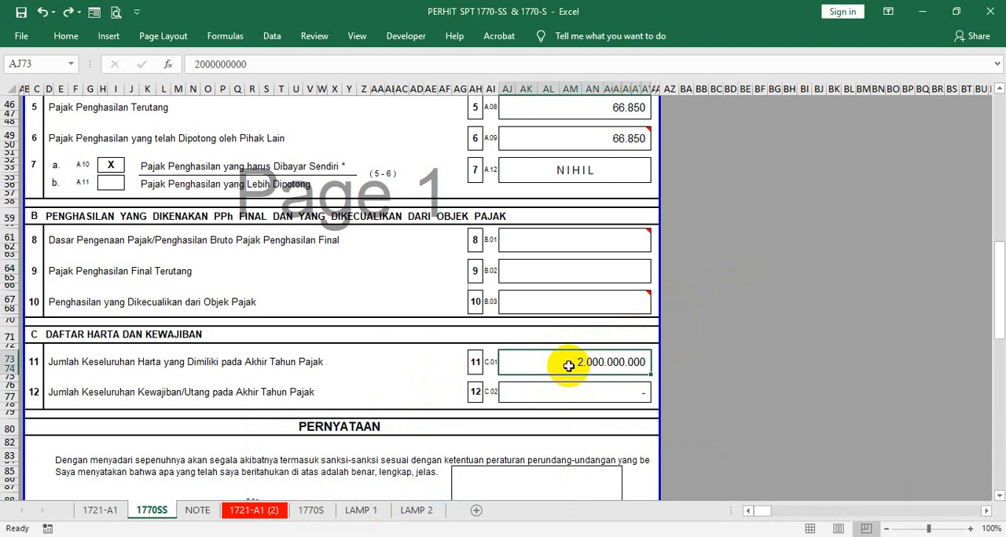
- Set the total year-end assets in row 11 to 3.000.000.000 and the total year-end debts in row 12 to 1.000.000.000
{"action": "scroll", "coordinate": [674, 261], "scroll_direction": "up", "scroll_amount": 1}
{"action": "scroll", "coordinate": [652, 306], "scroll_direction": "down", "scroll_amount": 3}
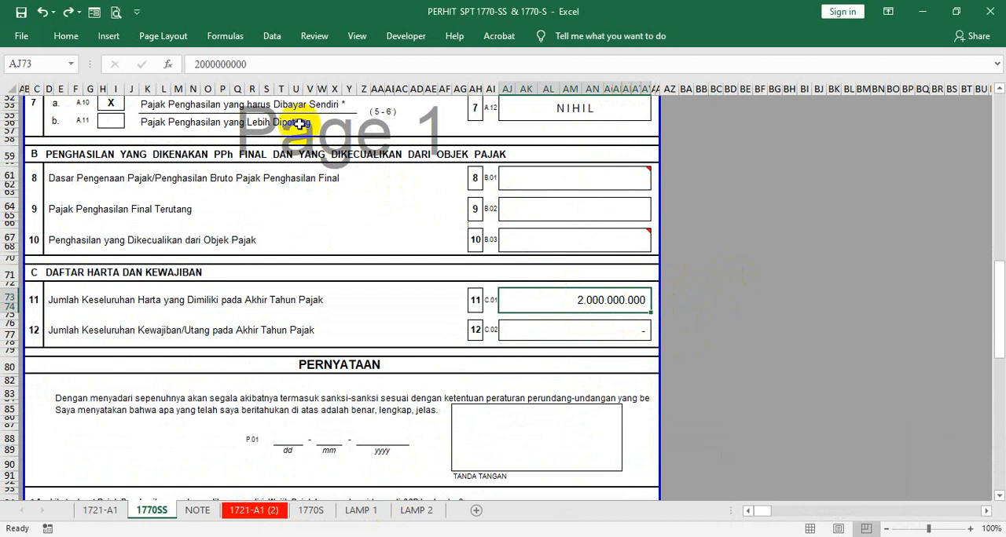
{"action": "left_click", "coordinate": [196, 64]}
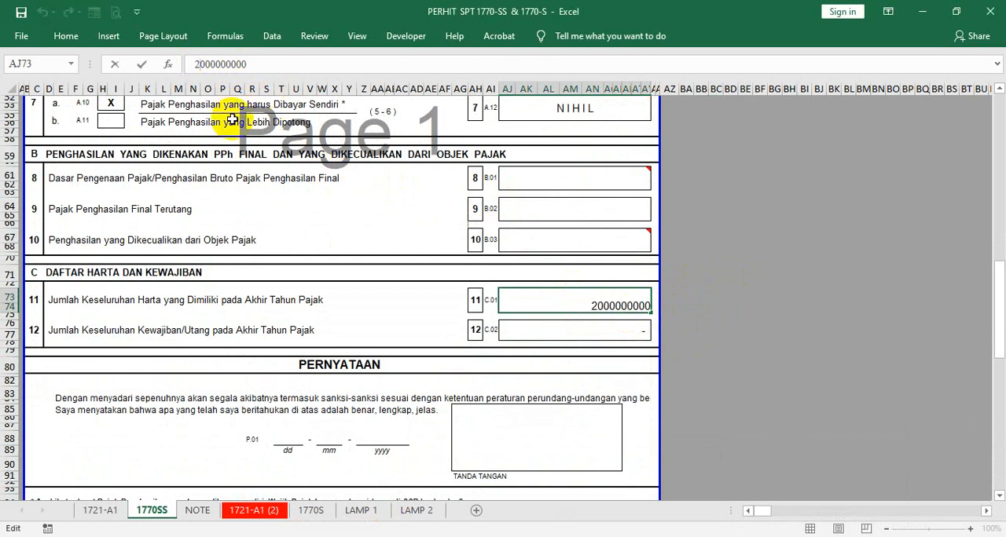
{"action": "key", "text": "BackSpace"}
{"action": "key", "text": "Return"}
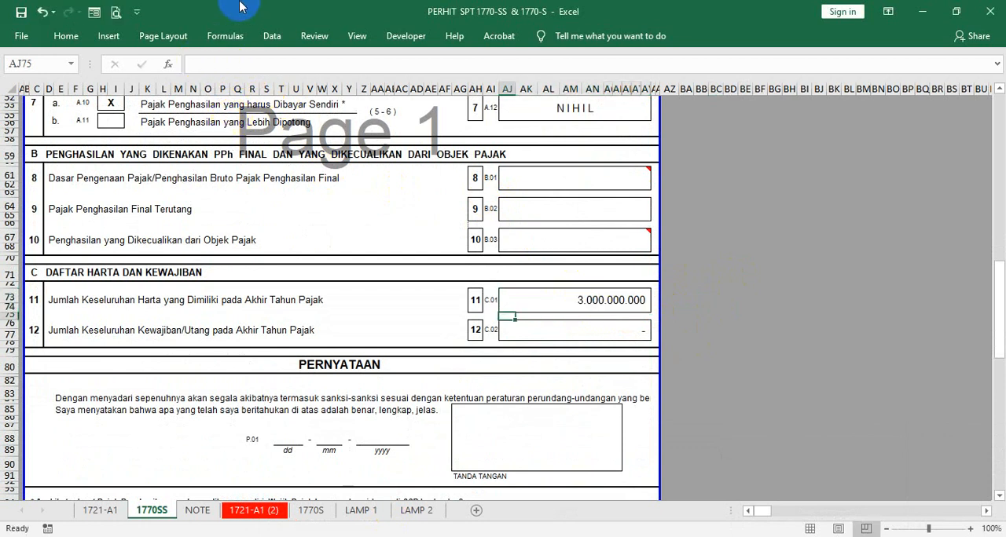
{"action": "left_click", "coordinate": [526, 324]}
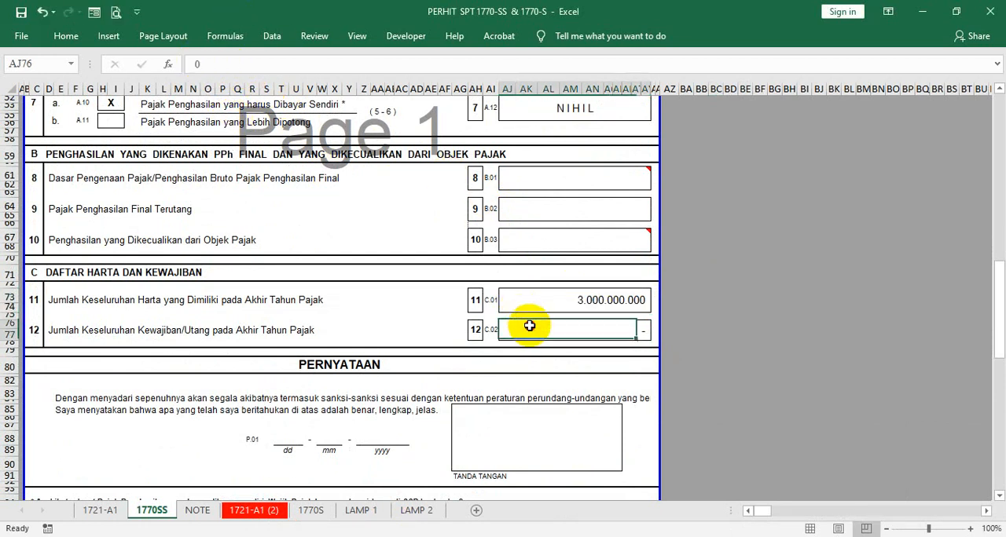
{"action": "type", "text": "1000000000"}
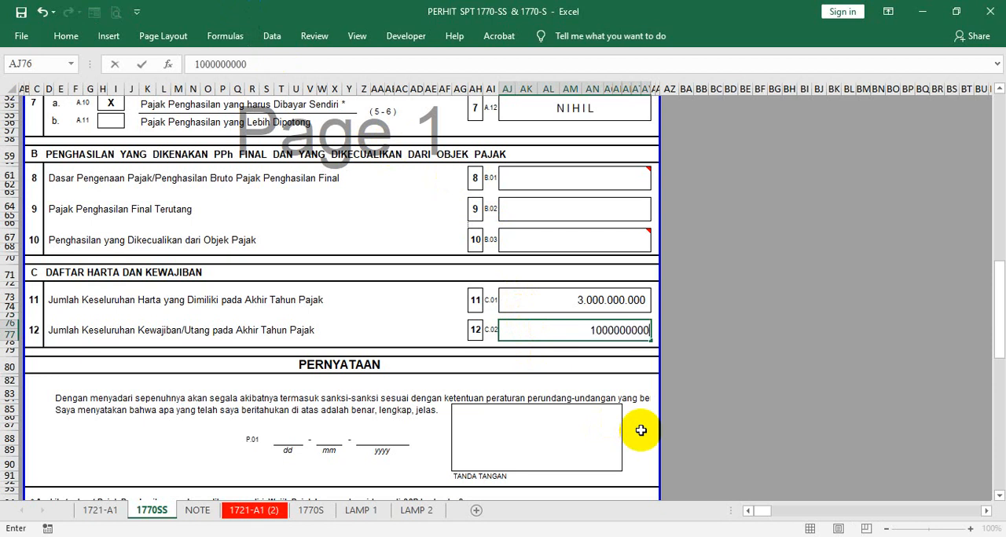
{"action": "key", "text": "ctrl+Return"}
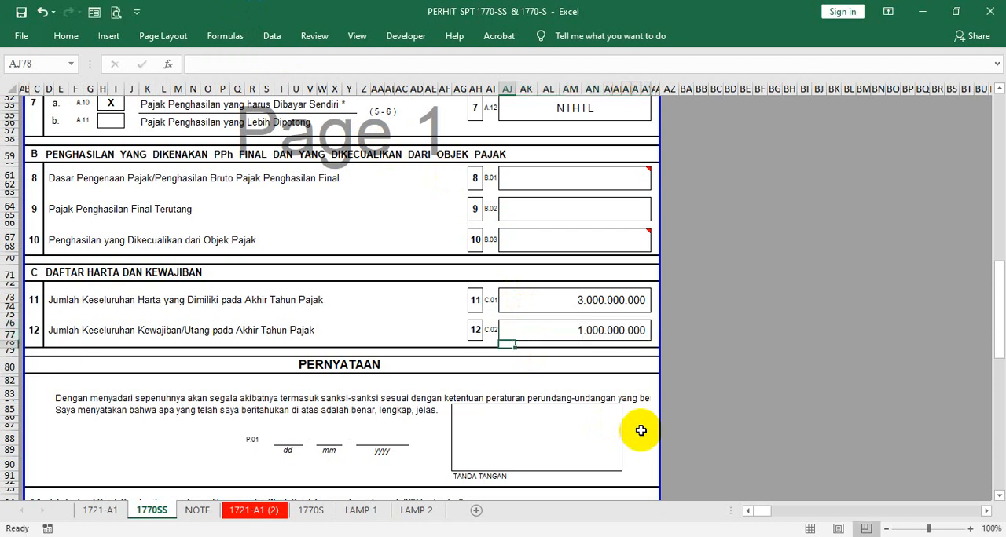
- Compare the row 1 gross income with the year-end assets in row 11 and the debts in row 12
{"action": "scroll", "coordinate": [702, 251], "scroll_direction": "up", "scroll_amount": 9}
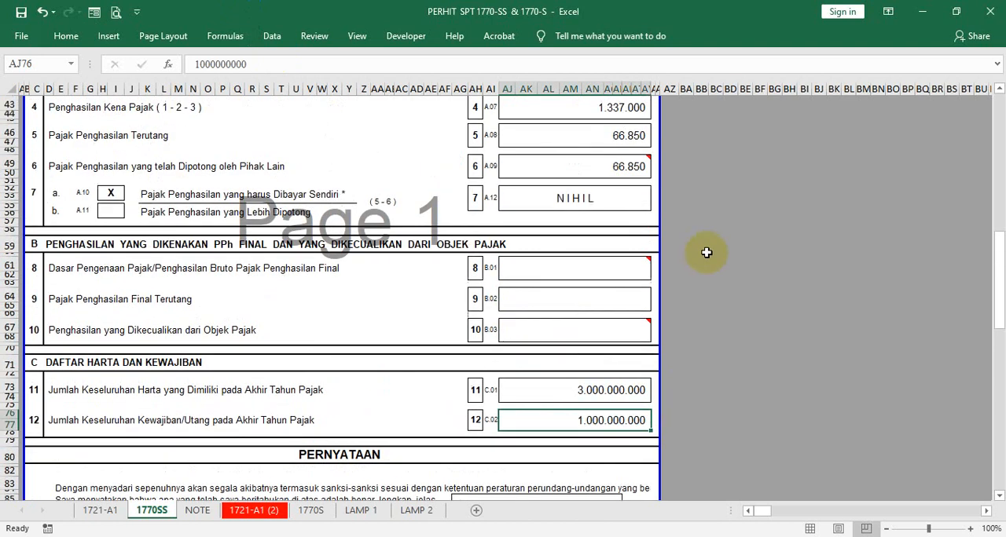
{"action": "left_click", "coordinate": [577, 154]}
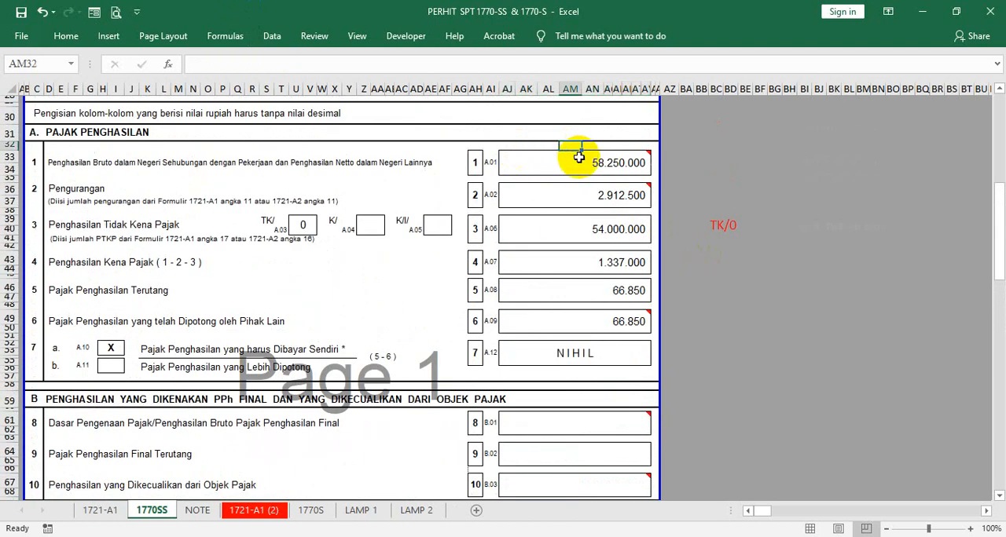
{"action": "scroll", "coordinate": [562, 330], "scroll_direction": "down", "scroll_amount": 6}
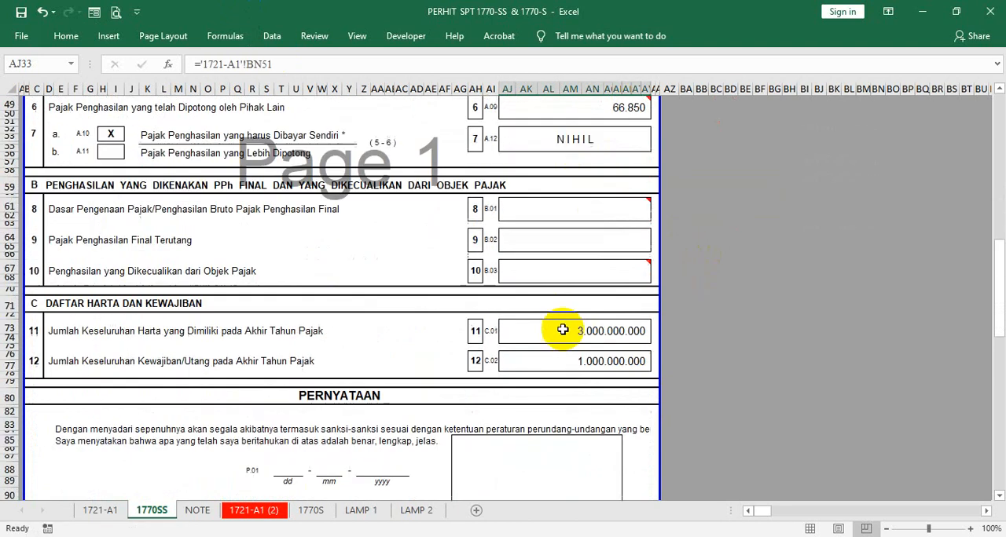
{"action": "left_click", "coordinate": [555, 359]}
{"action": "scroll", "coordinate": [698, 285], "scroll_direction": "up", "scroll_amount": 7}
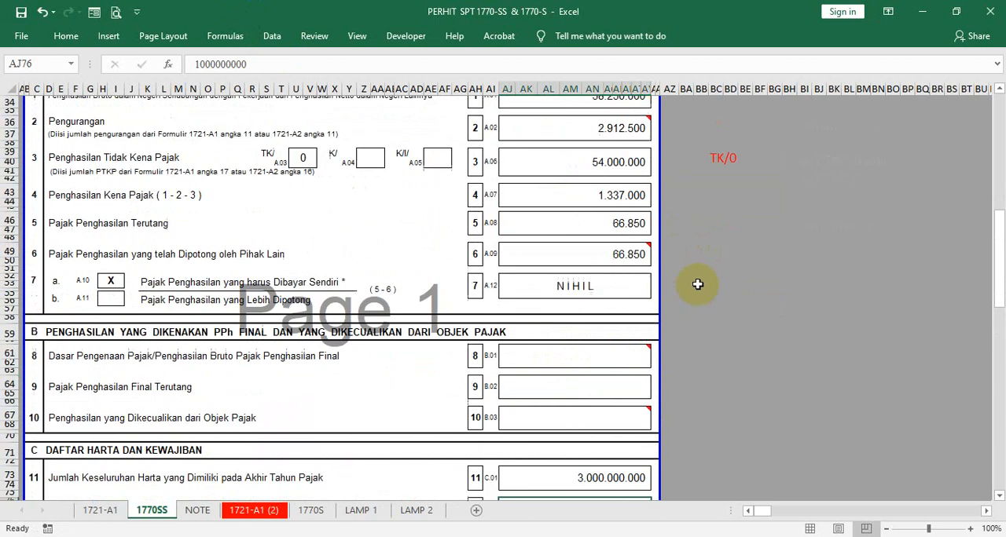
{"action": "left_click", "coordinate": [570, 186]}
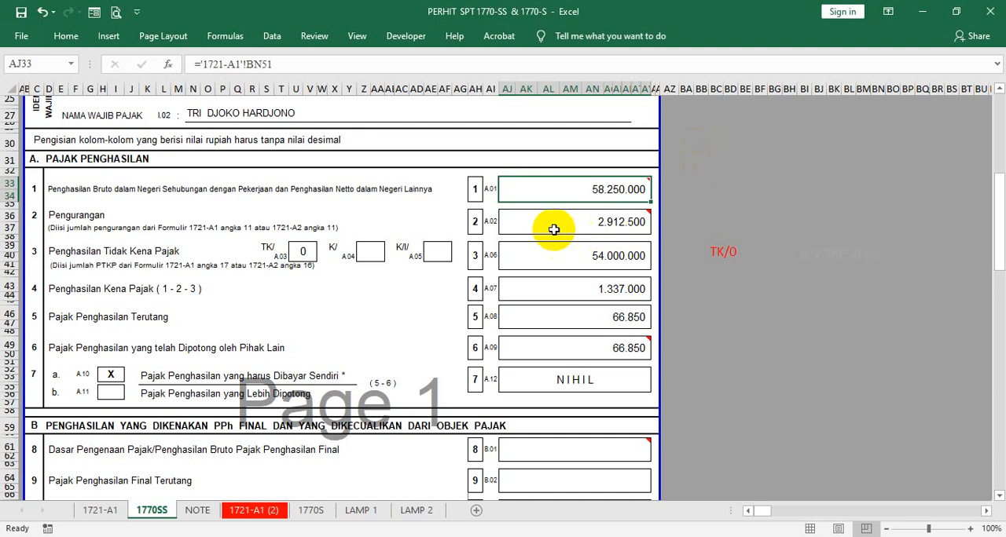
{"action": "scroll", "coordinate": [527, 217], "scroll_direction": "down", "scroll_amount": 5}
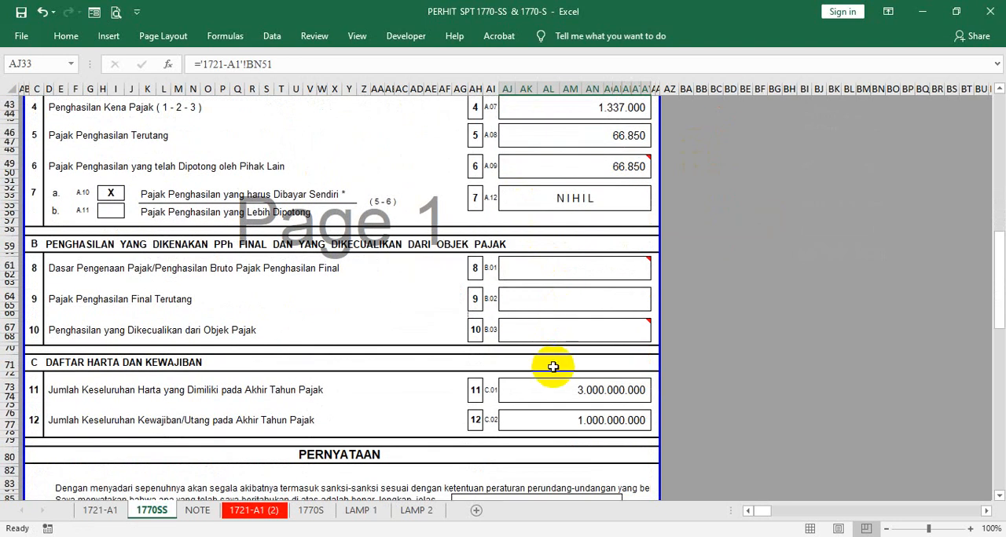
{"action": "scroll", "coordinate": [556, 349], "scroll_direction": "up", "scroll_amount": 5}
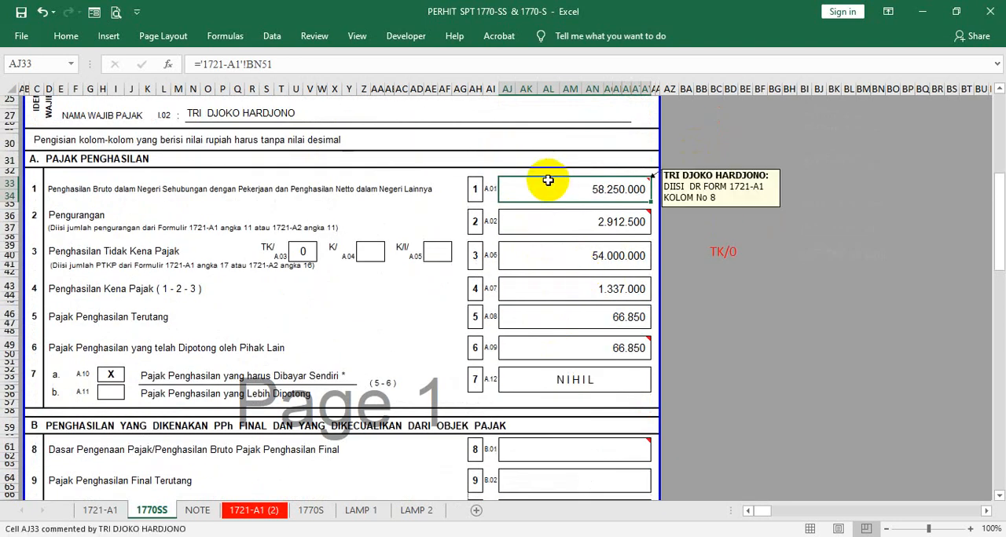
{"action": "scroll", "coordinate": [568, 359], "scroll_direction": "down", "scroll_amount": 5}
{"action": "left_click", "coordinate": [569, 394]}
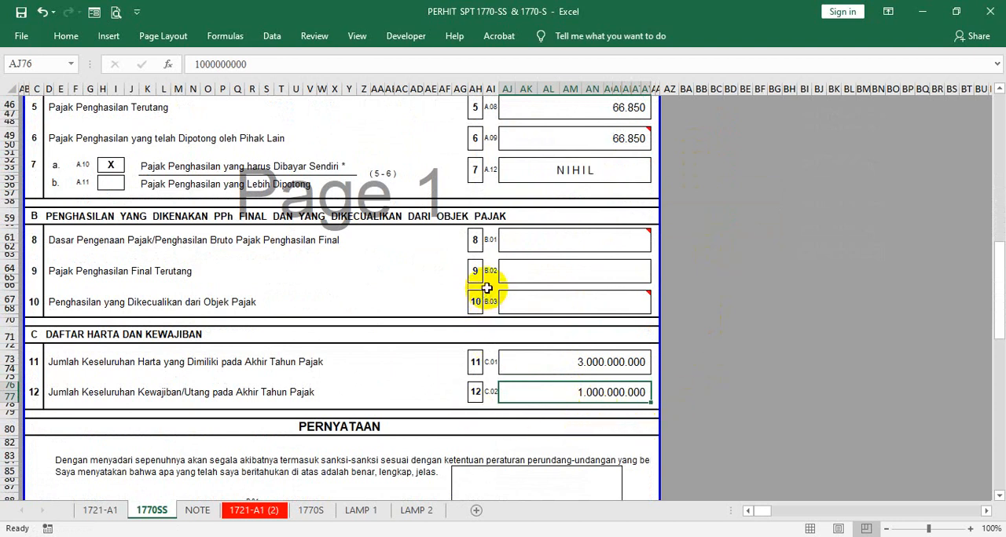
- Check the row 8 final-tax income field alongside the row 1 gross income and the row 12 debts
{"action": "scroll", "coordinate": [639, 279], "scroll_direction": "up", "scroll_amount": 2}
{"action": "scroll", "coordinate": [640, 292], "scroll_direction": "down", "scroll_amount": 3}
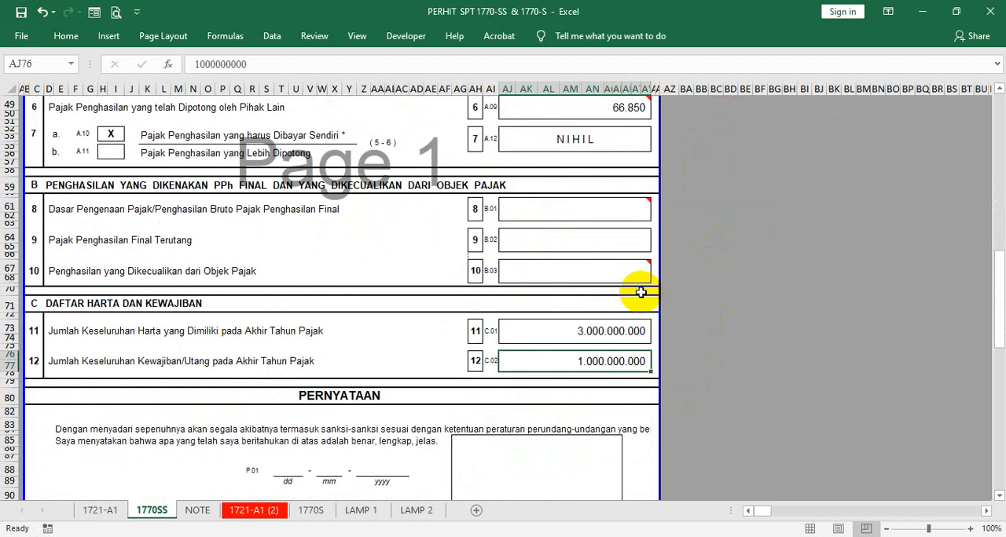
{"action": "left_click", "coordinate": [595, 213]}
{"action": "scroll", "coordinate": [707, 188], "scroll_direction": "up", "scroll_amount": 8}
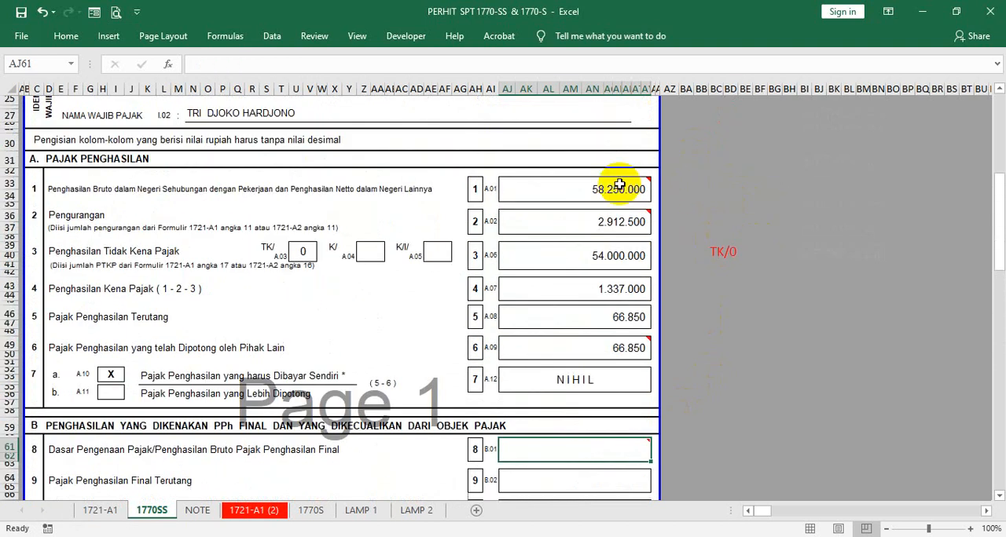
{"action": "left_click", "coordinate": [566, 191]}
{"action": "scroll", "coordinate": [572, 382], "scroll_direction": "down", "scroll_amount": 7}
{"action": "scroll", "coordinate": [570, 392], "scroll_direction": "down", "scroll_amount": 2}
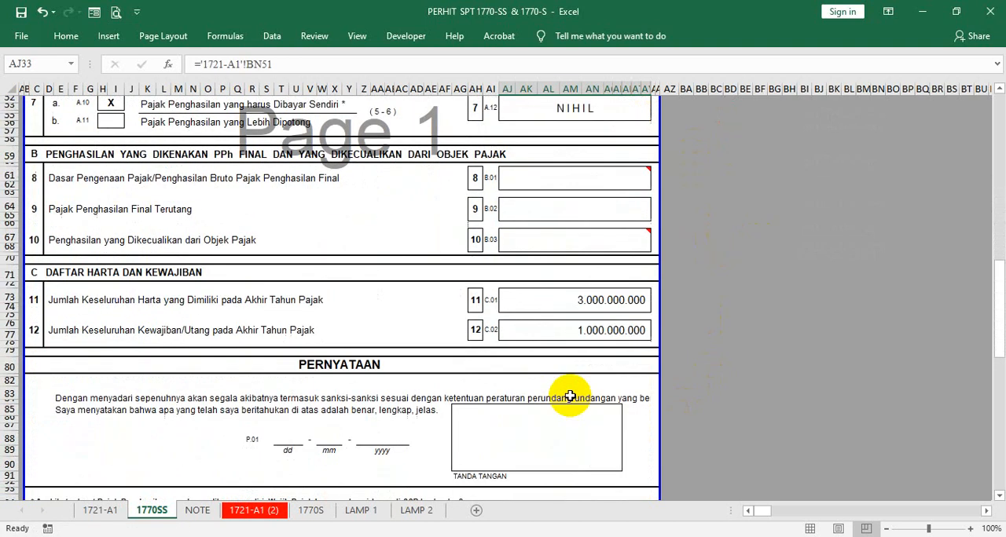
{"action": "left_click", "coordinate": [557, 323]}
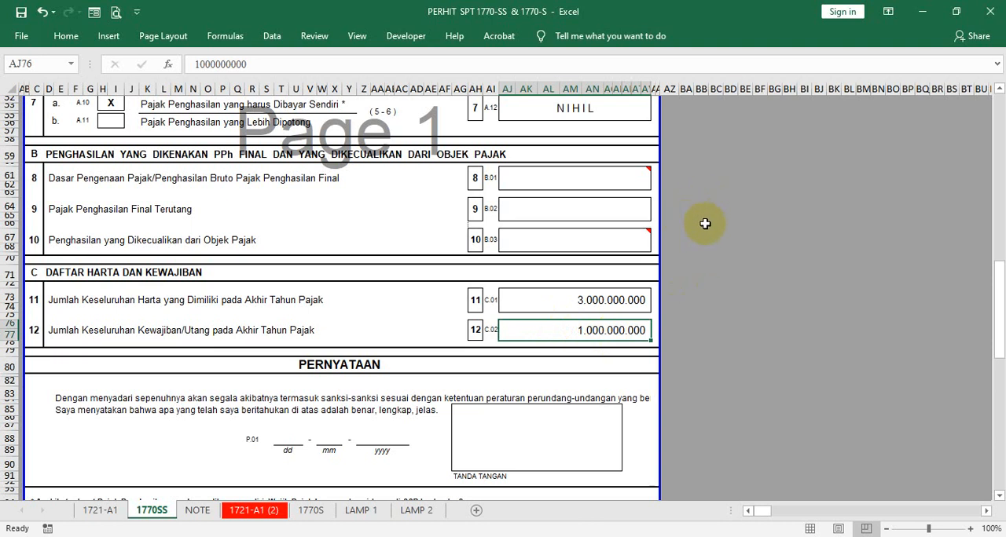
- Review the section A figures from the row 1 gross income through the deduction and non-taxable income to the row 4 taxable income
{"action": "scroll", "coordinate": [653, 258], "scroll_direction": "up", "scroll_amount": 8}
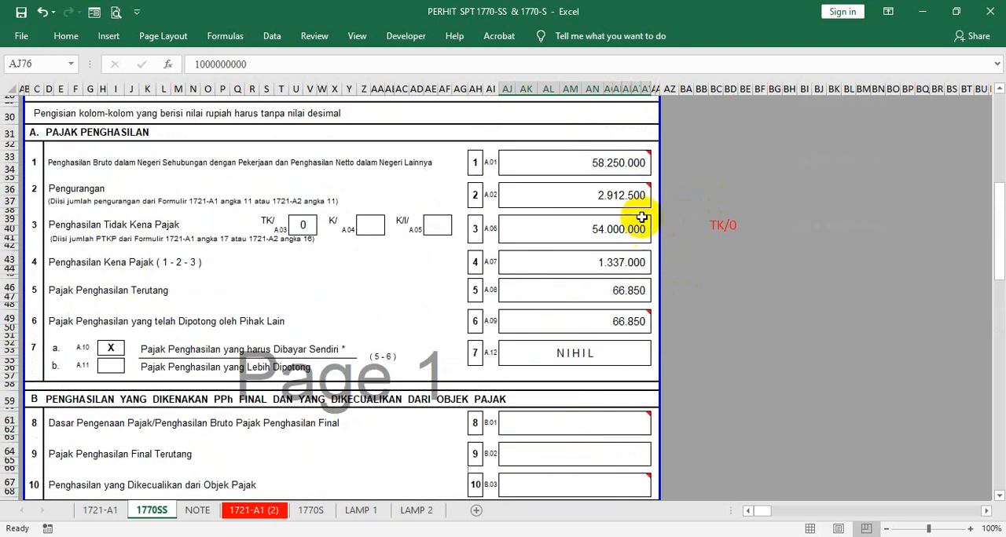
{"action": "left_click", "coordinate": [572, 151]}
{"action": "left_click", "coordinate": [561, 196]}
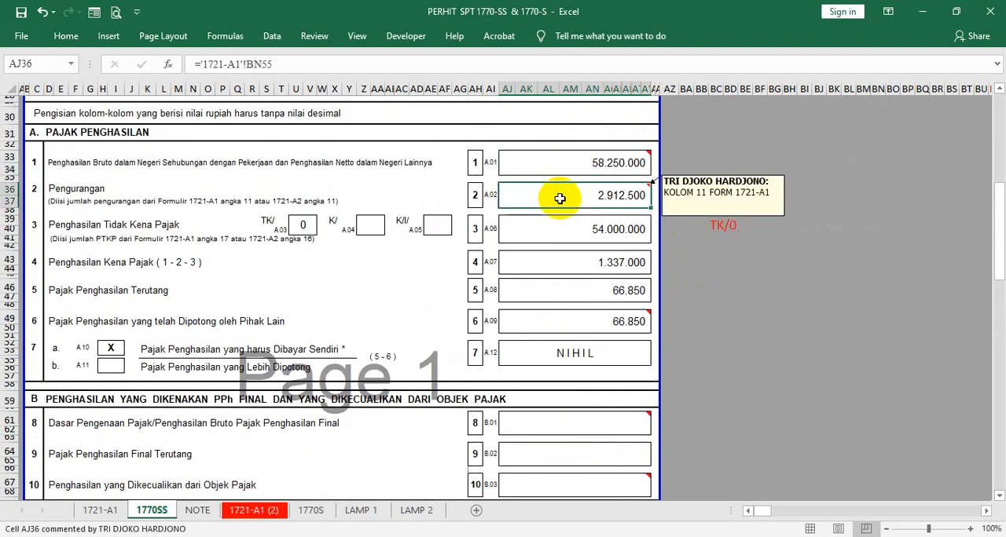
{"action": "left_click", "coordinate": [566, 239]}
{"action": "left_click", "coordinate": [560, 260]}
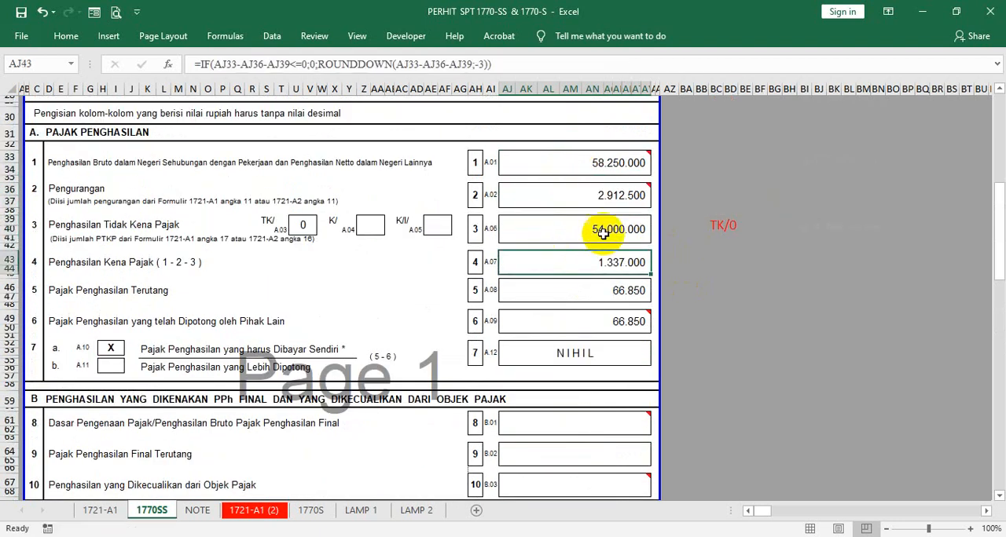
- Examine the section C assets and debts together with the section B income and final-tax fields in rows 8 to 10
{"action": "scroll", "coordinate": [619, 337], "scroll_direction": "down", "scroll_amount": 6}
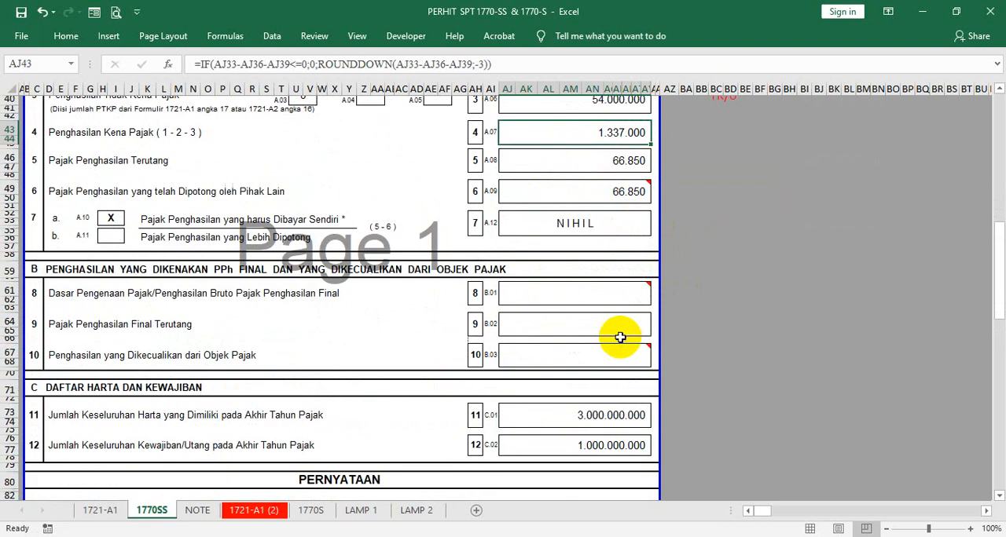
{"action": "left_click", "coordinate": [605, 330]}
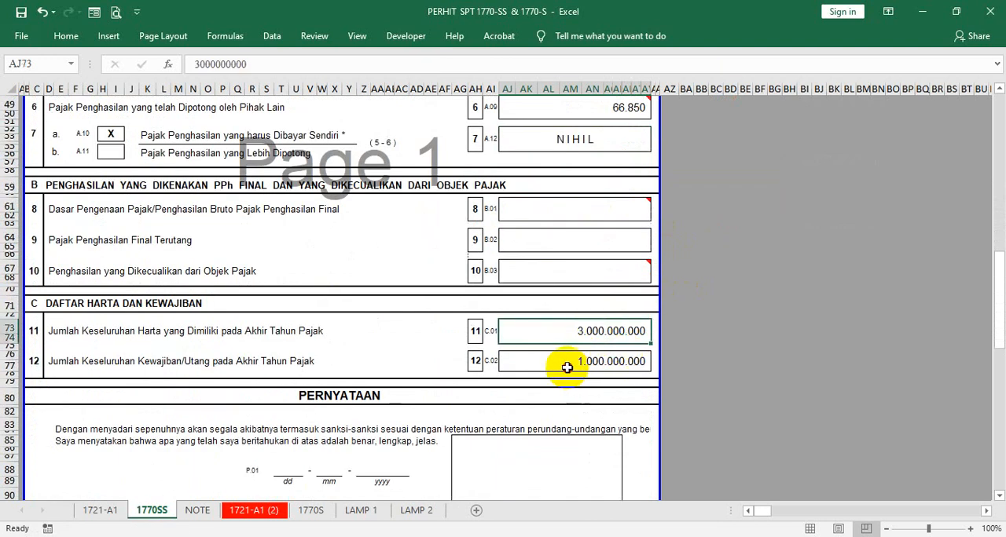
{"action": "left_click", "coordinate": [569, 363]}
{"action": "left_click", "coordinate": [539, 203]}
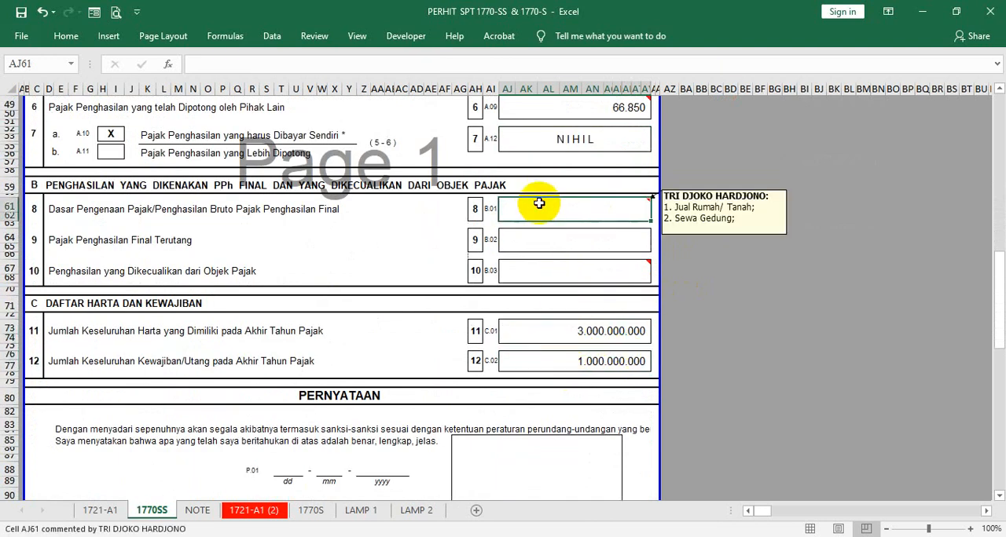
{"action": "left_click", "coordinate": [513, 243]}
{"action": "left_click", "coordinate": [525, 268]}
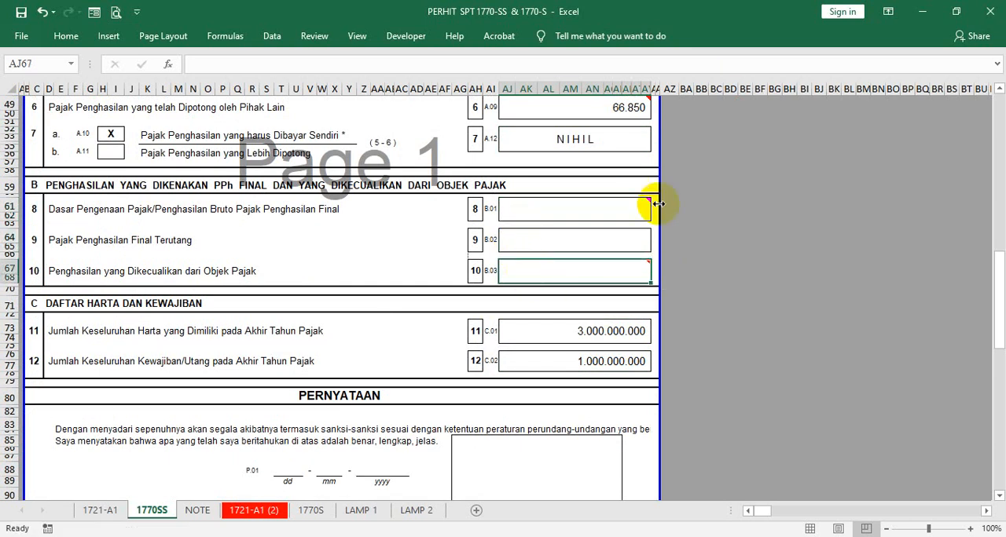
{"action": "left_click", "coordinate": [531, 328]}
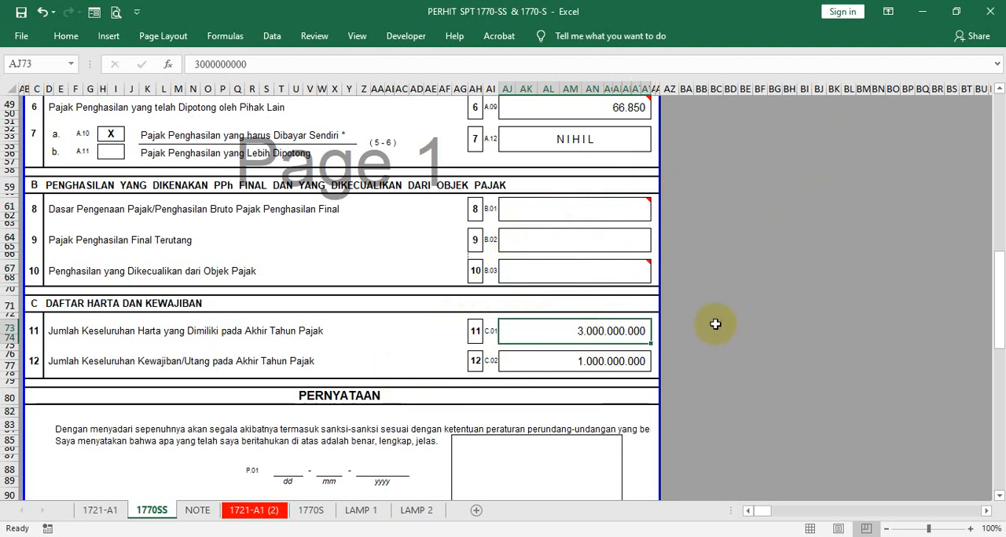
- Go back from the section C figures to the 1770 SS title and header at the start of the form
{"action": "scroll", "coordinate": [668, 331], "scroll_direction": "up", "scroll_amount": 13}
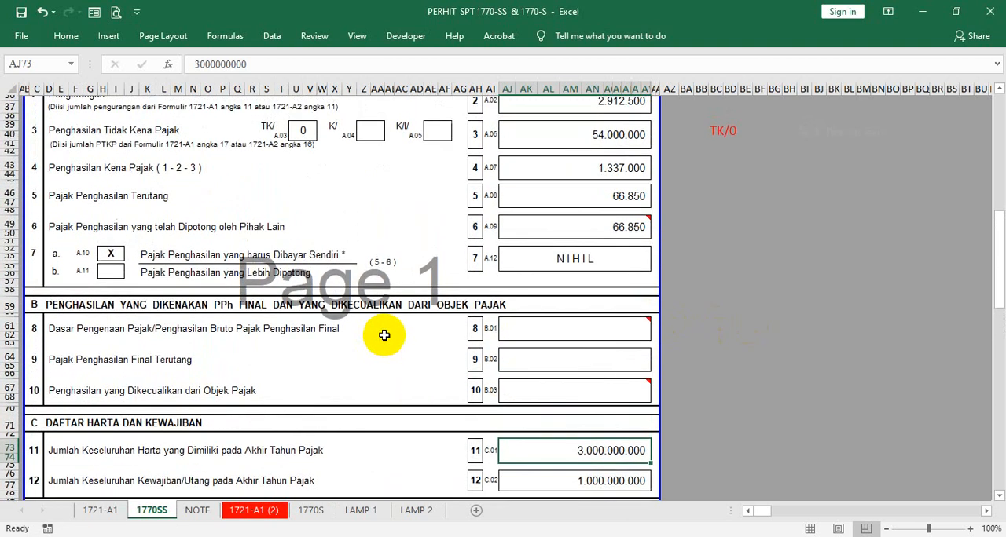
{"action": "scroll", "coordinate": [472, 282], "scroll_direction": "up", "scroll_amount": 1}
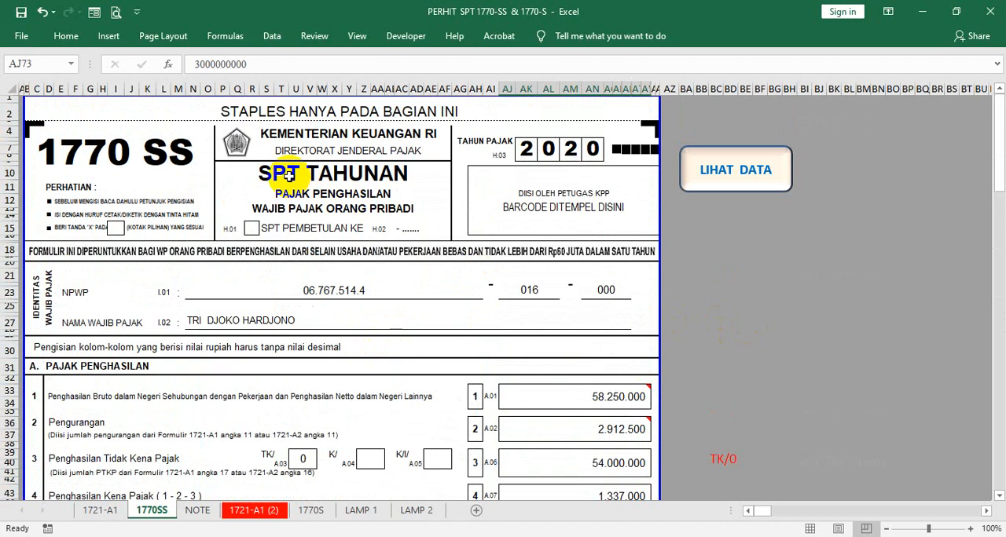
{"action": "left_click", "coordinate": [170, 157]}
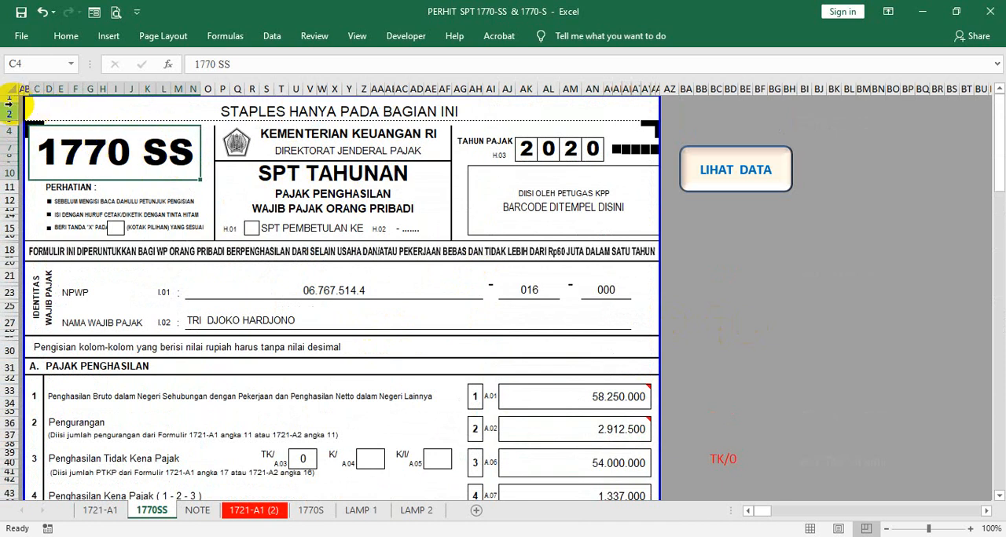
{"action": "left_click_drag", "start_coordinate": [9, 102], "coordinate": [9, 106]}
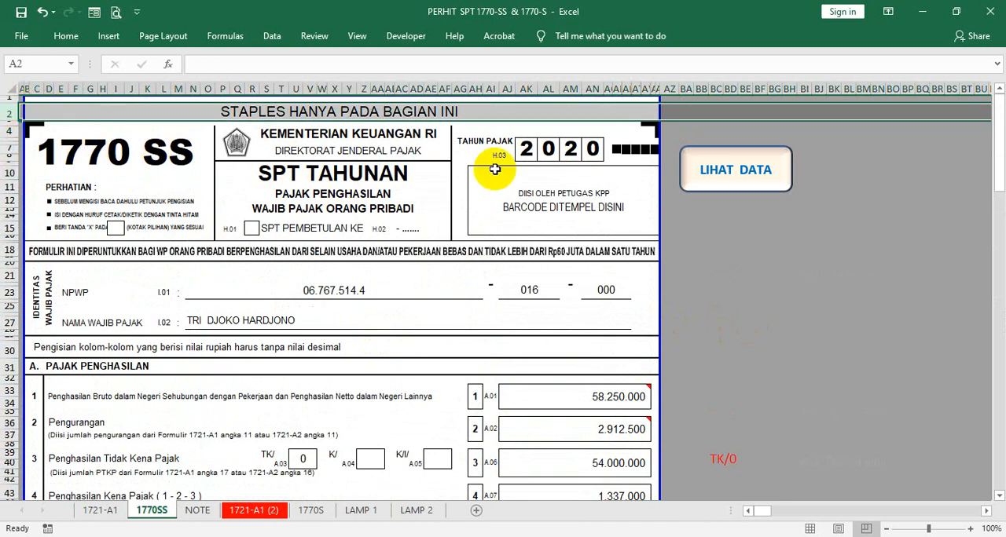
- Try to run the LIHAT DATA macro beside the 1770 SS form header
{"action": "left_click", "coordinate": [775, 284]}
{"action": "left_click", "coordinate": [721, 171]}
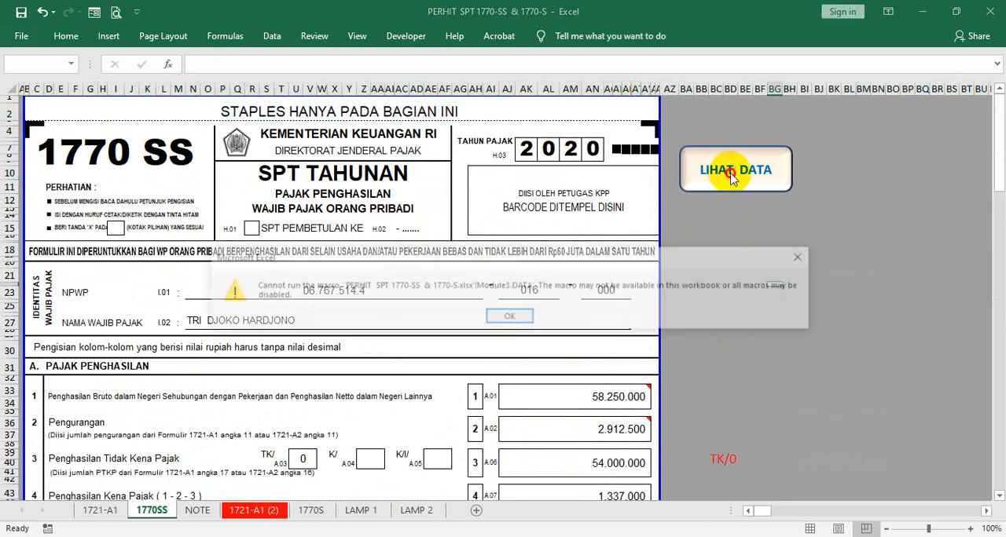
{"action": "left_click", "coordinate": [529, 313]}
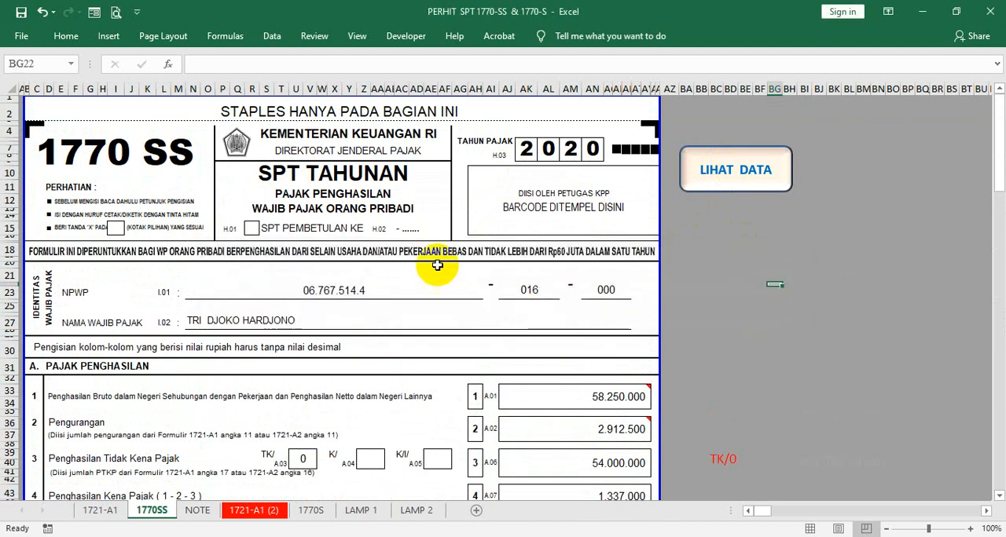
- Open the 1770S sheet and check the tax year boxes in the form header
{"action": "scroll", "coordinate": [262, 316], "scroll_direction": "down", "scroll_amount": 3}
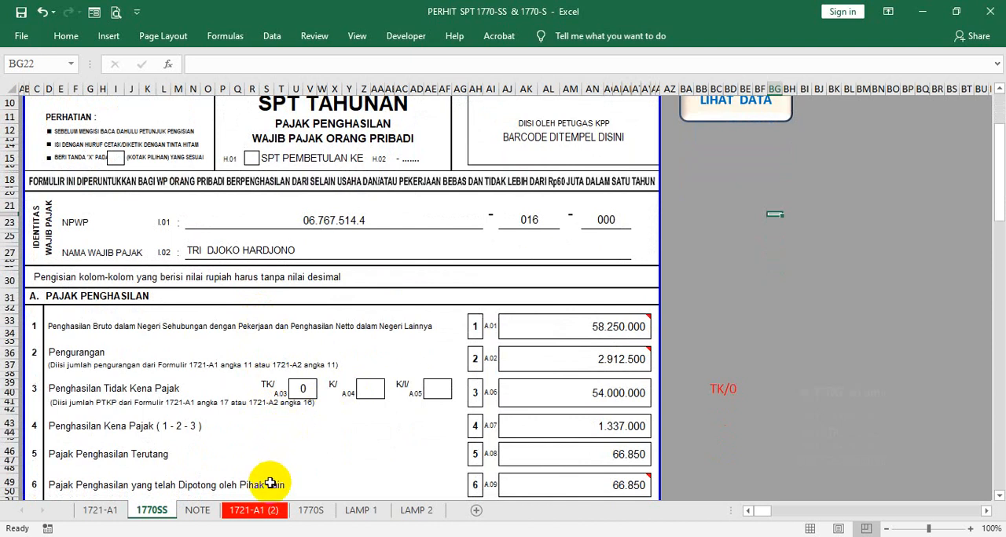
{"action": "left_click", "coordinate": [311, 510]}
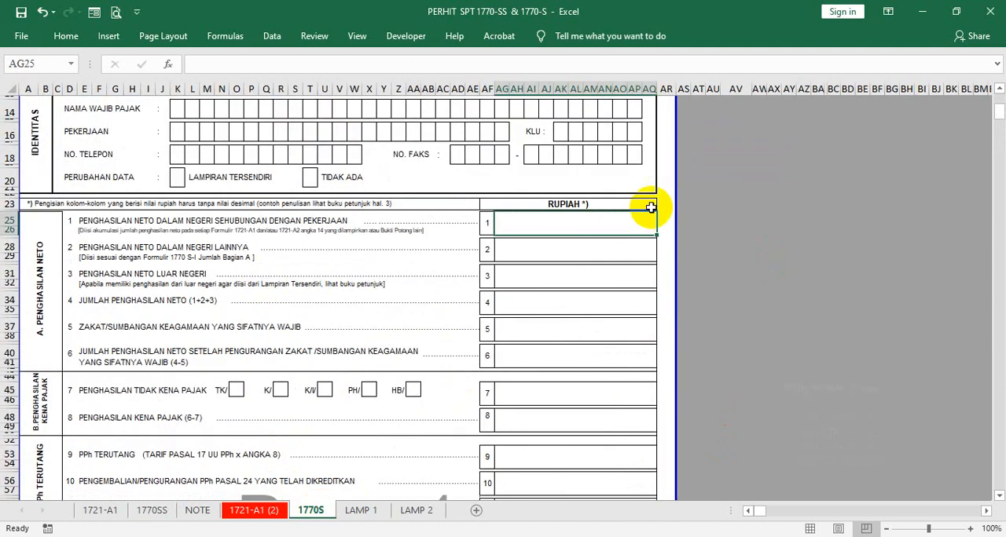
{"action": "scroll", "coordinate": [651, 201], "scroll_direction": "up", "scroll_amount": 5}
{"action": "left_click", "coordinate": [586, 126]}
{"action": "left_click", "coordinate": [554, 127]}
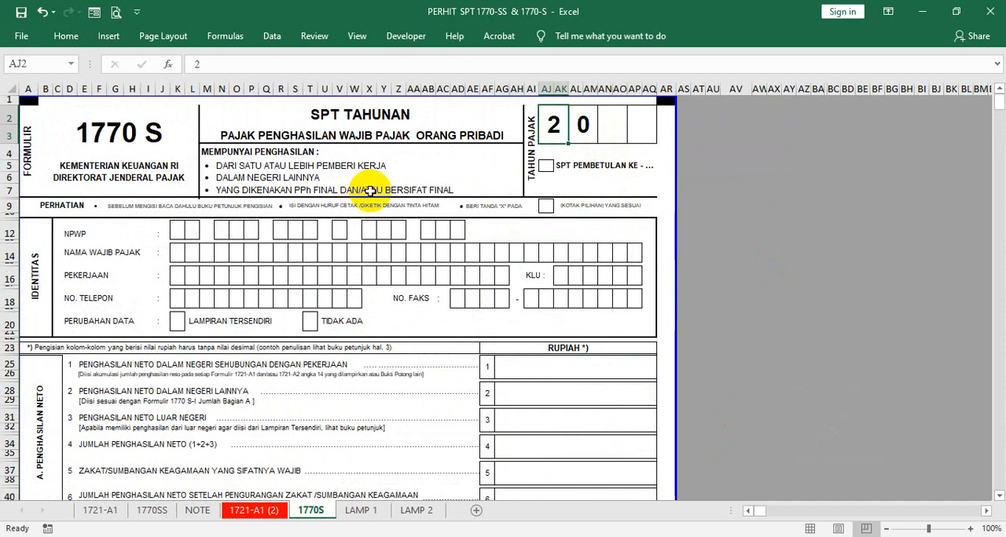
{"action": "left_click", "coordinate": [585, 126]}
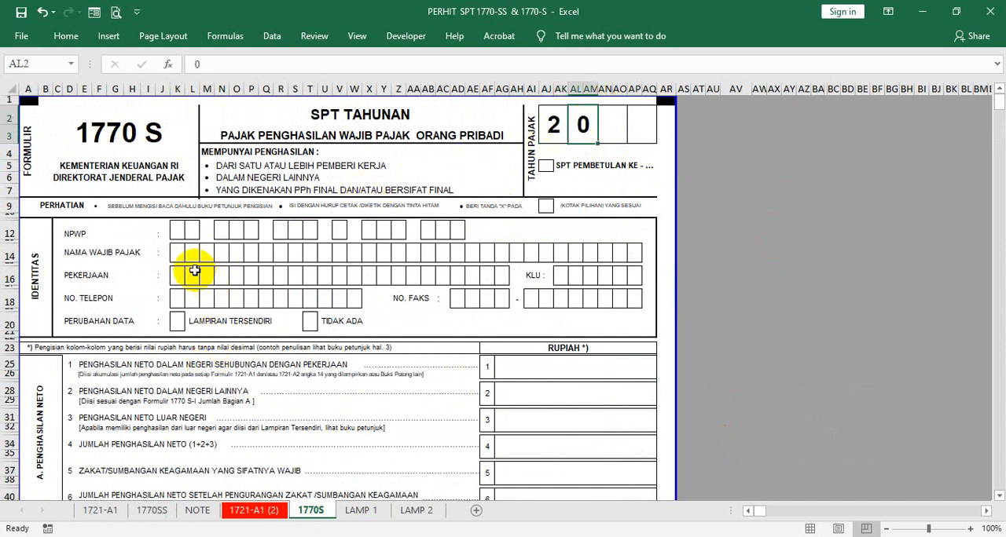
- Go through the groups of NPWP digit boxes in the identity section of the 1770 S form
{"action": "left_click", "coordinate": [176, 232]}
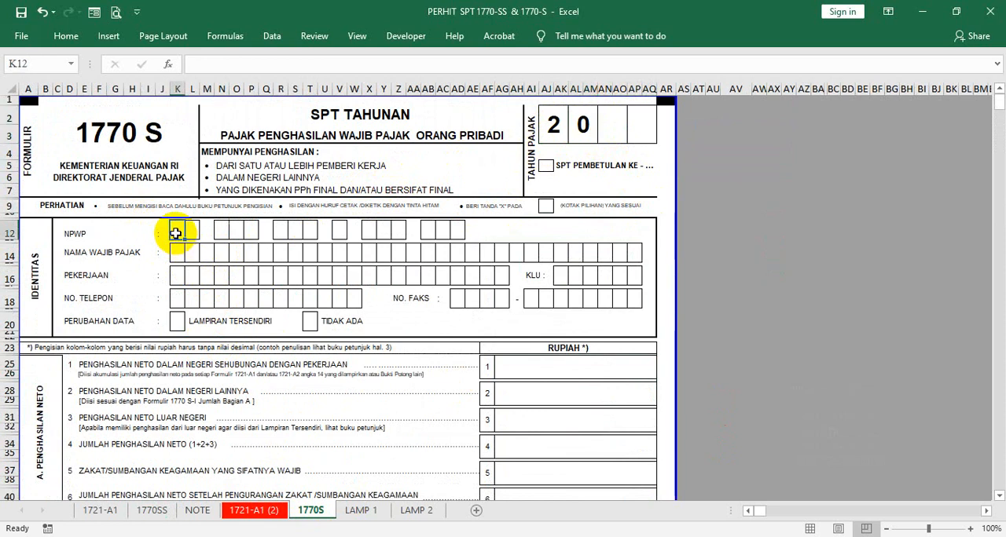
{"action": "left_click", "coordinate": [220, 232]}
{"action": "left_click", "coordinate": [250, 231]}
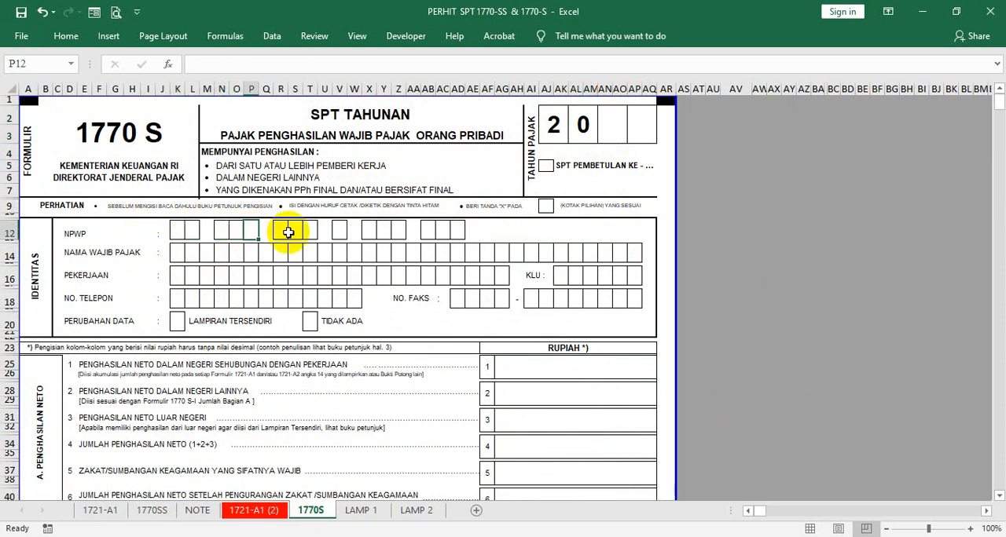
{"action": "left_click", "coordinate": [293, 231]}
{"action": "left_click", "coordinate": [312, 231]}
{"action": "left_click", "coordinate": [383, 235]}
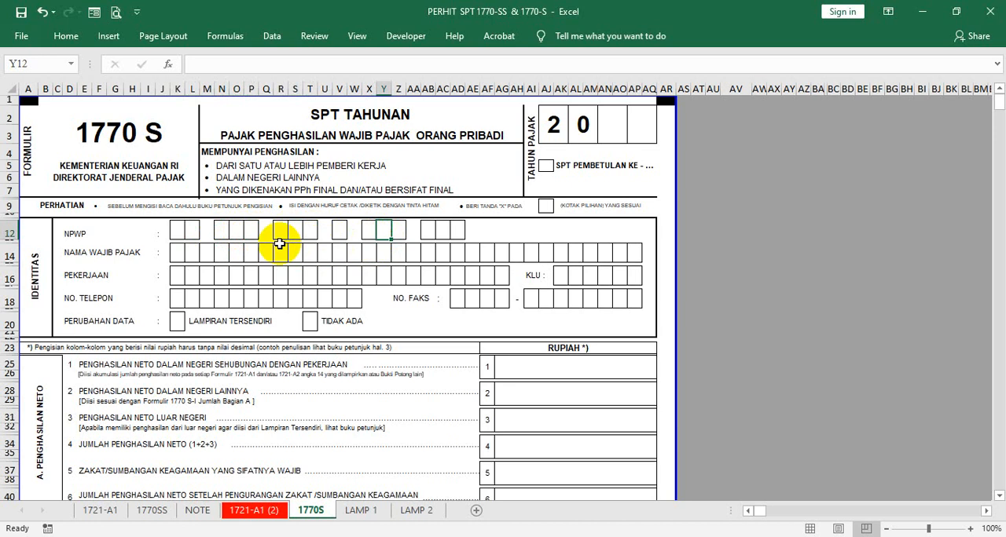
- Go through the taxpayer name, occupation and phone number boxes, then the empty third tax year box in the header
{"action": "left_click", "coordinate": [179, 256]}
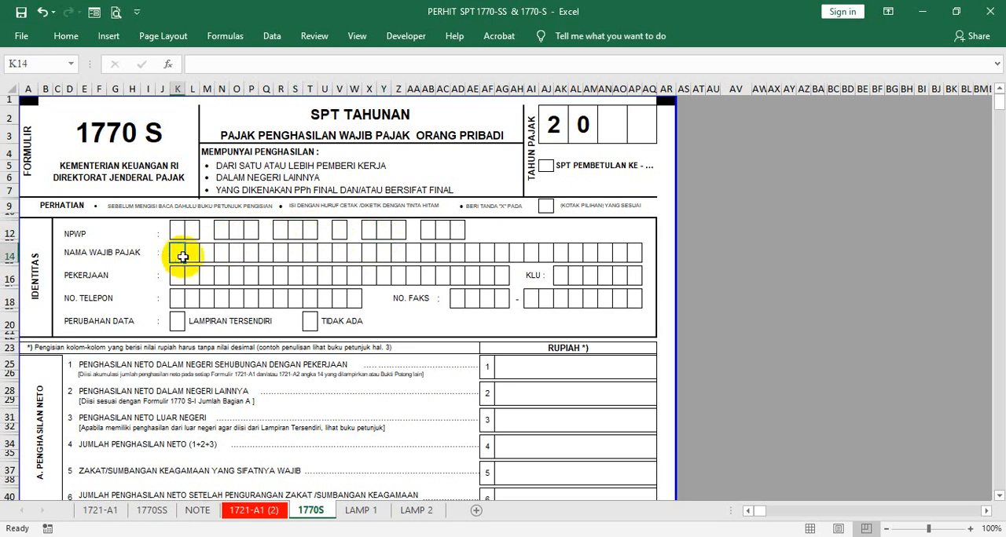
{"action": "left_click", "coordinate": [191, 256]}
{"action": "left_click", "coordinate": [236, 258]}
{"action": "left_click", "coordinate": [291, 254]}
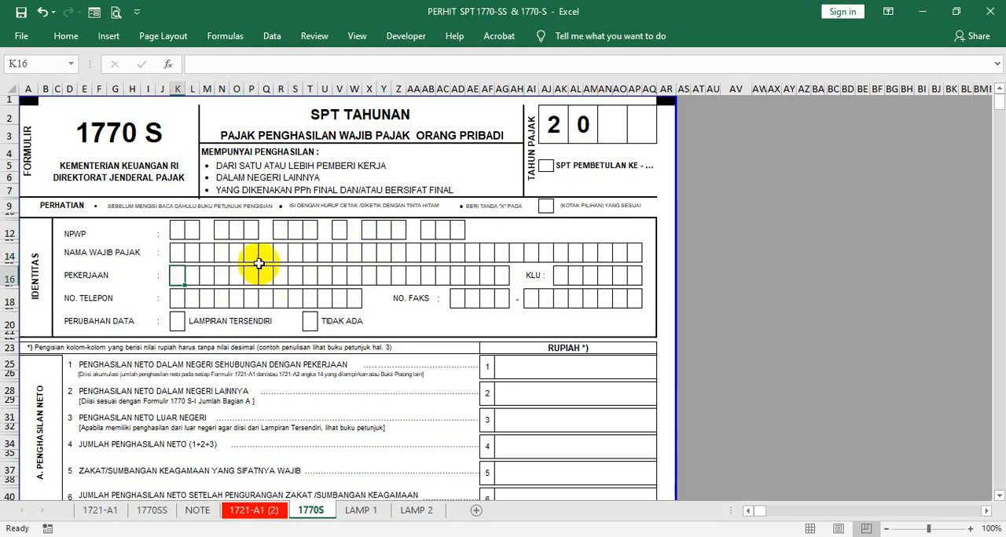
{"action": "left_click", "coordinate": [274, 272]}
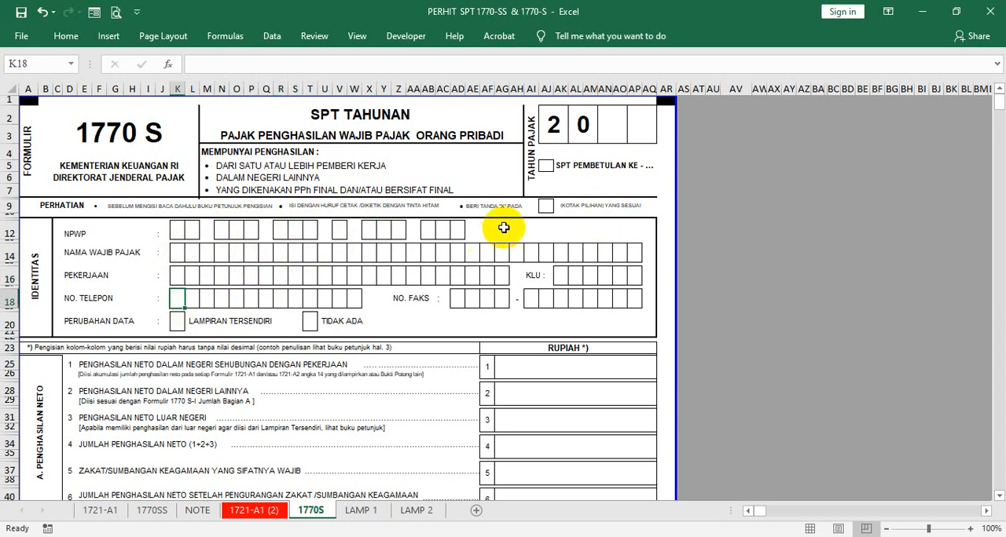
{"action": "left_click", "coordinate": [624, 142]}
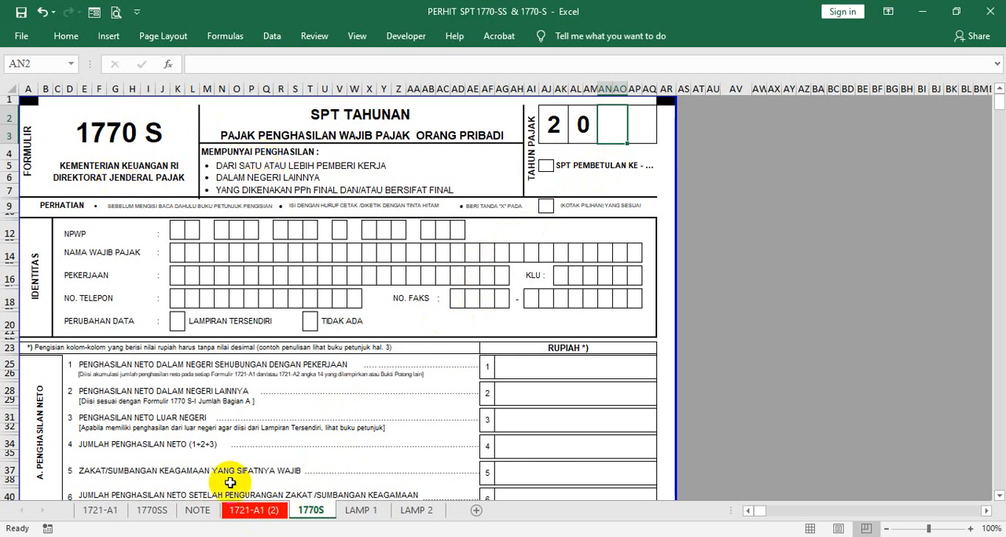
- Review the recipient identity, family status and section B income details on the 1721-A1 (2) sheet
{"action": "left_click", "coordinate": [238, 513]}
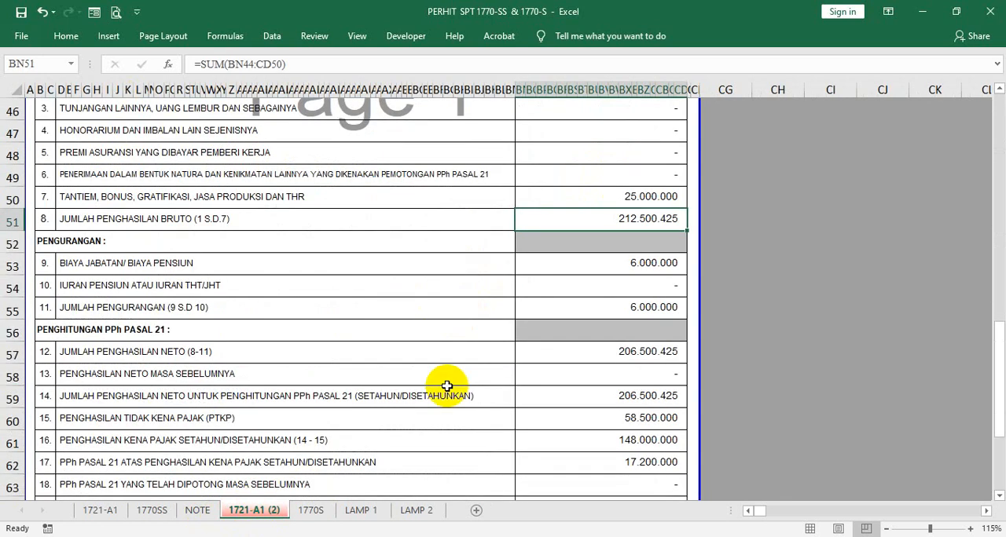
{"action": "scroll", "coordinate": [656, 254], "scroll_direction": "up", "scroll_amount": 10}
{"action": "scroll", "coordinate": [715, 251], "scroll_direction": "up", "scroll_amount": 2}
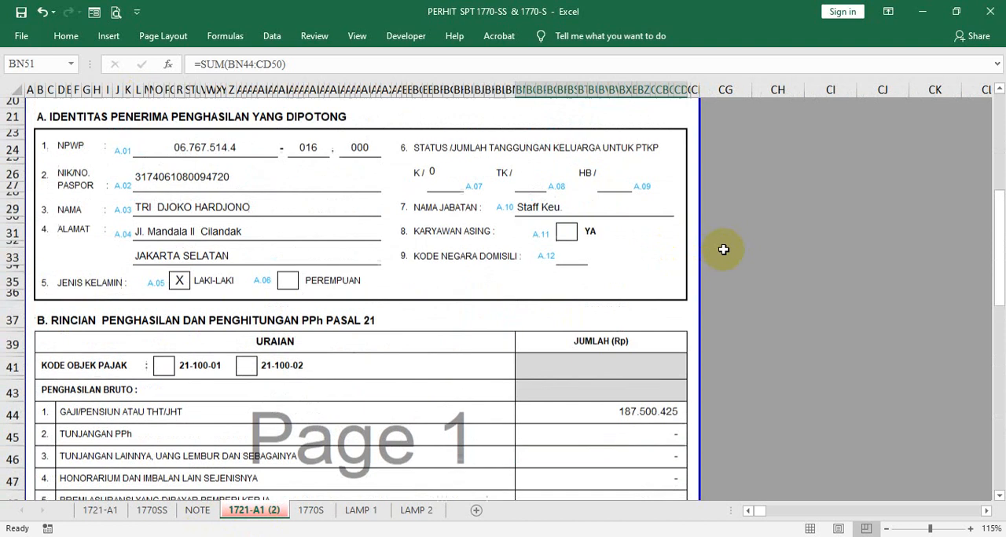
{"action": "scroll", "coordinate": [727, 259], "scroll_direction": "down", "scroll_amount": 6}
{"action": "scroll", "coordinate": [735, 281], "scroll_direction": "down", "scroll_amount": 1}
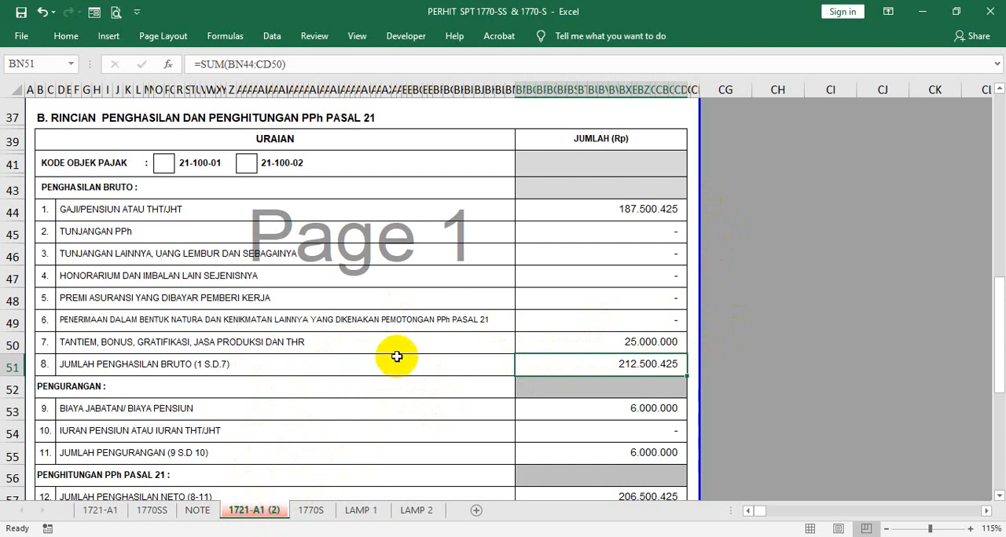
{"action": "left_click", "coordinate": [778, 318]}
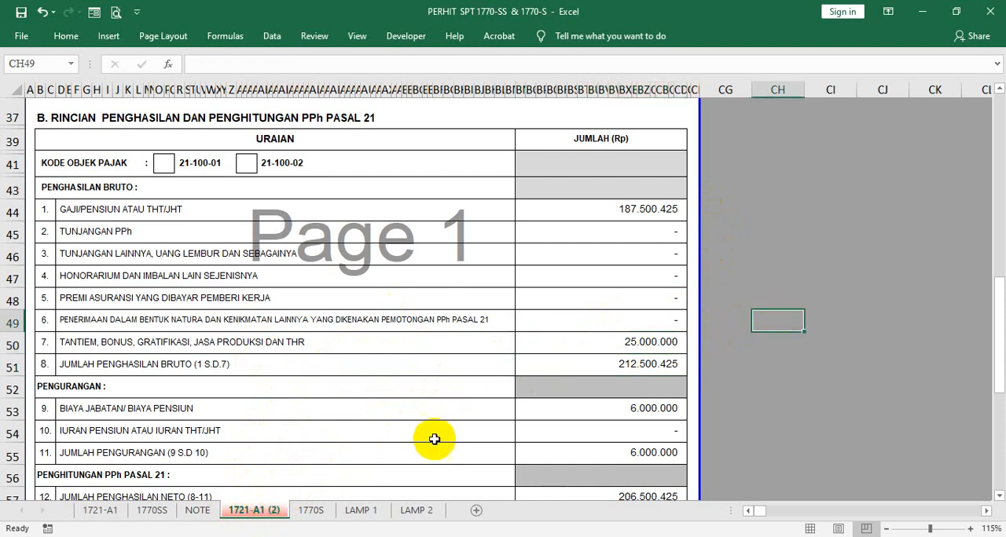
{"action": "scroll", "coordinate": [399, 305], "scroll_direction": "up", "scroll_amount": 10}
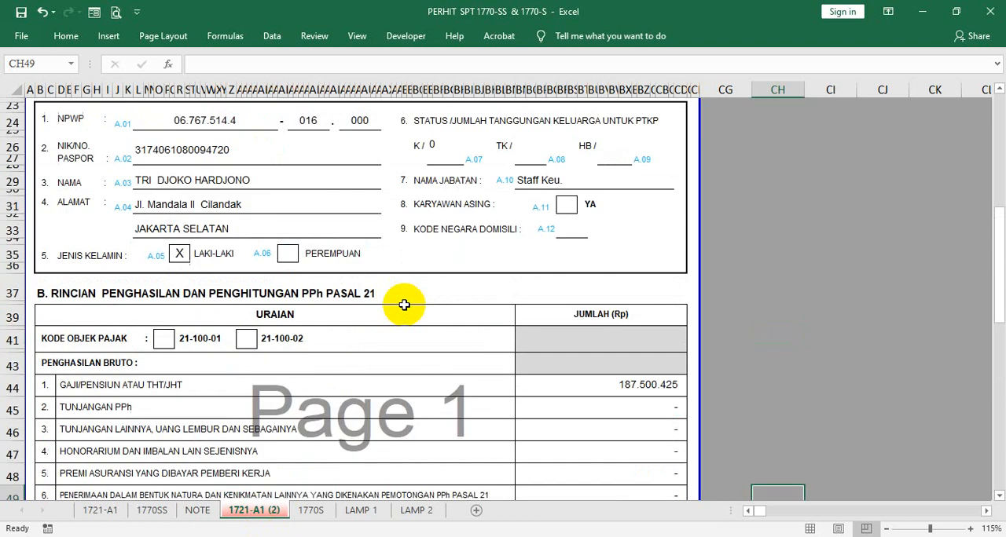
{"action": "scroll", "coordinate": [404, 305], "scroll_direction": "down", "scroll_amount": 1}
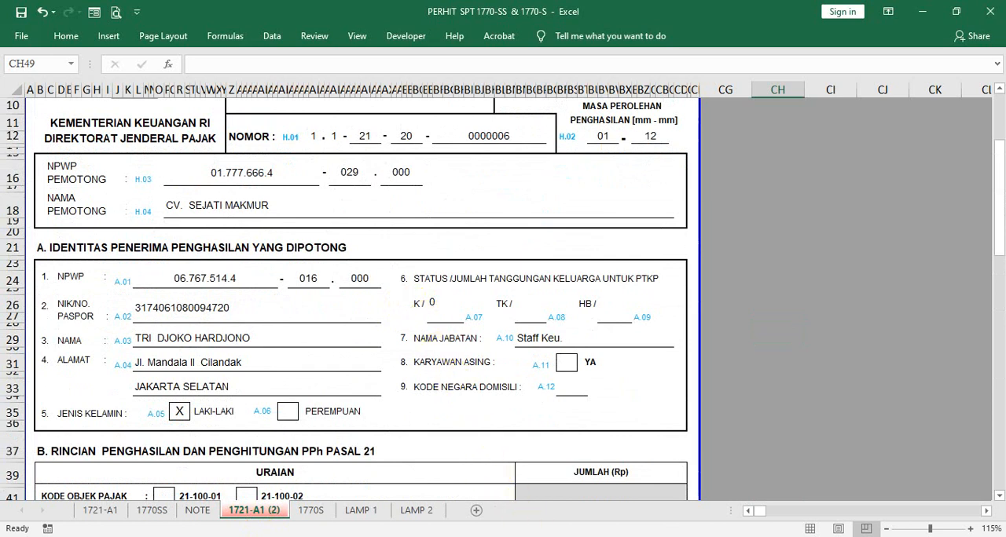
- Switch to the Google Meet call in Chrome to view the meeting participants
{"action": "mouse_move", "coordinate": [534, 533]}
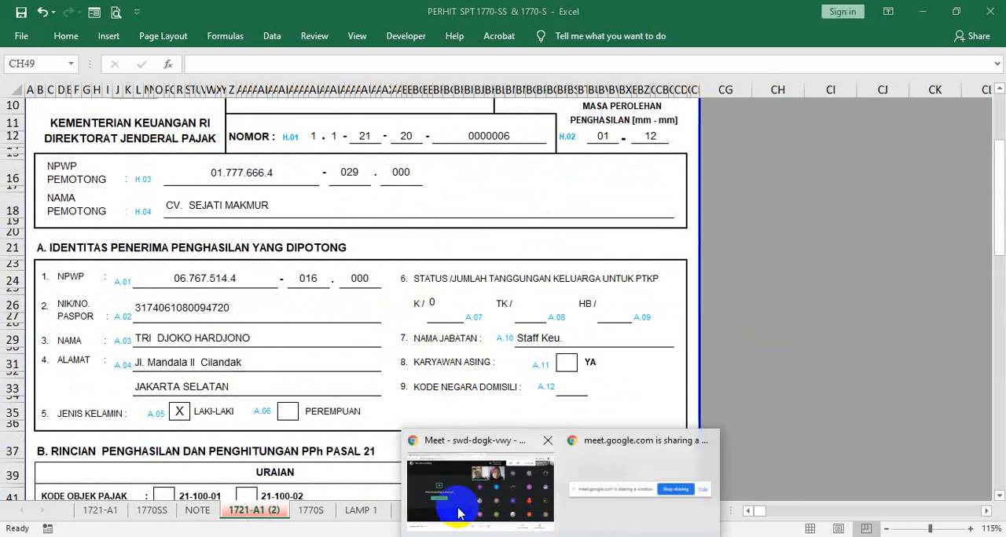
{"action": "left_click", "coordinate": [438, 524]}
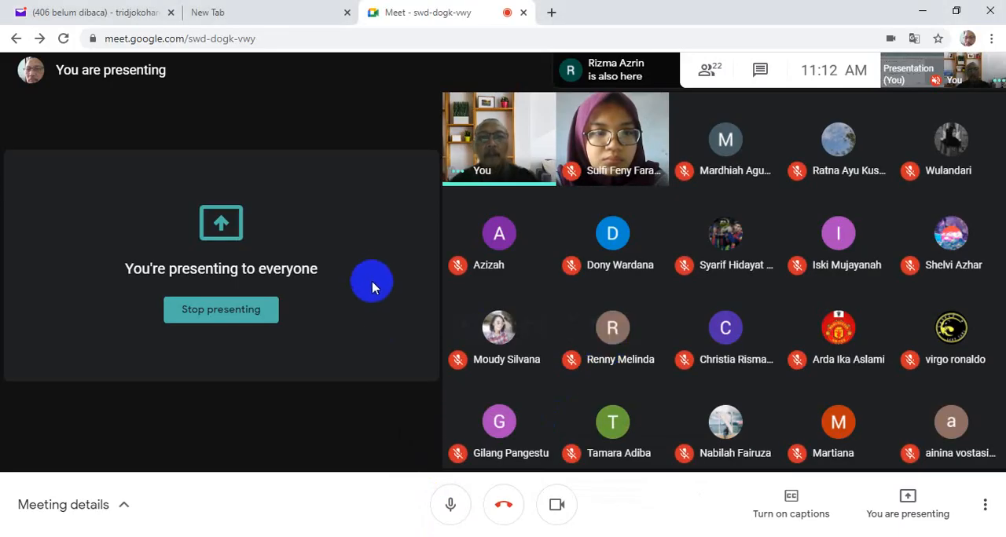
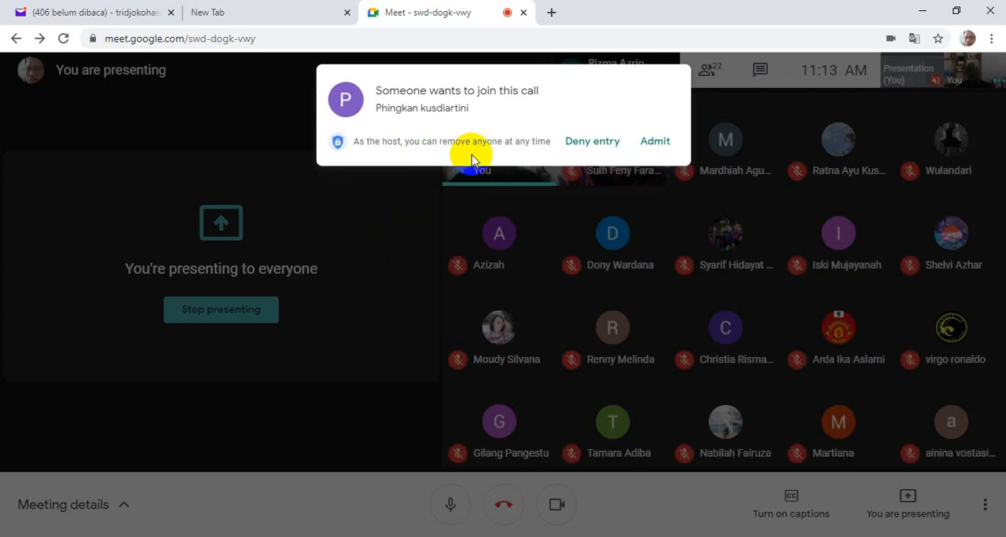
- Admit the waiting participant to the Meet call and switch to the PERHIT SPT 1770-SS & 1770-S workbook in Excel
{"action": "left_click", "coordinate": [657, 141]}
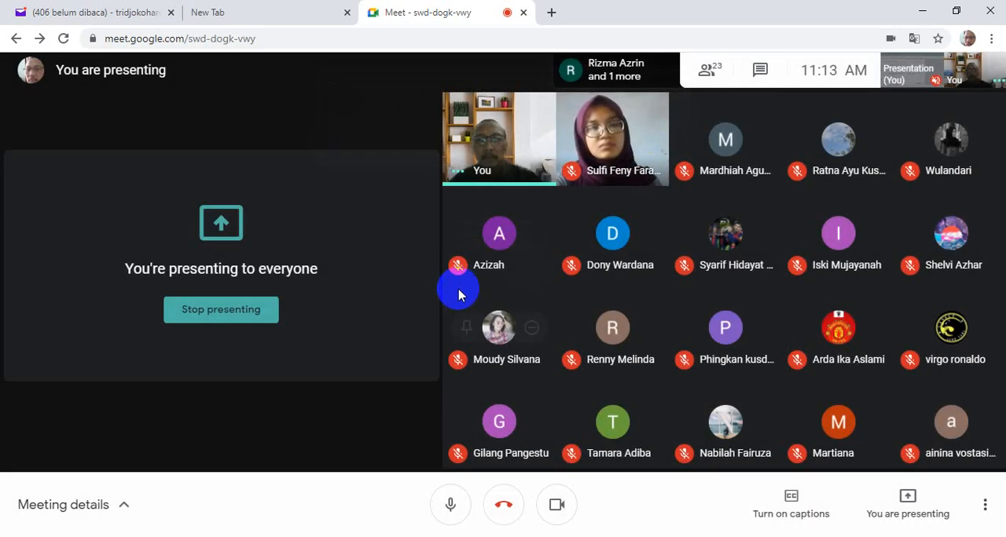
{"action": "left_click", "coordinate": [488, 536]}
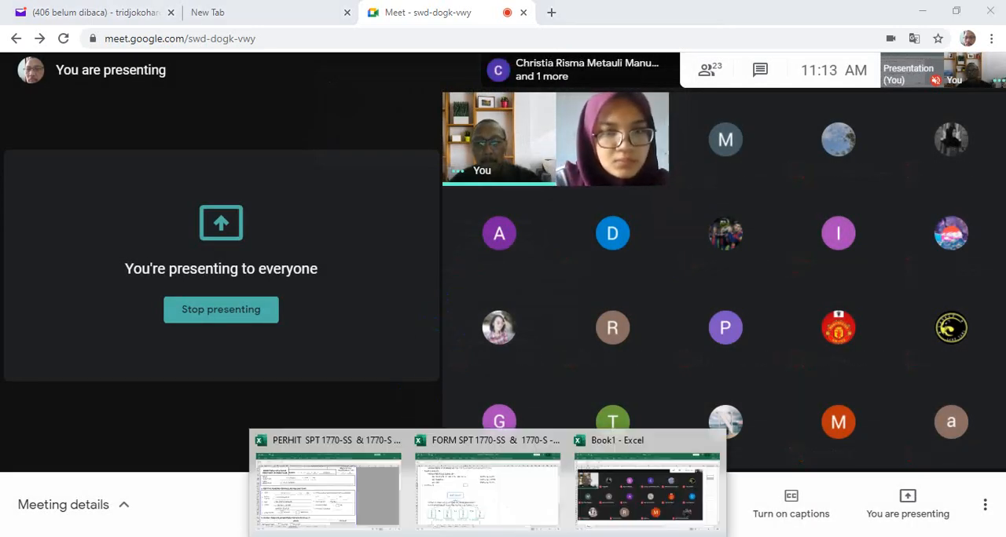
{"action": "left_click", "coordinate": [346, 509]}
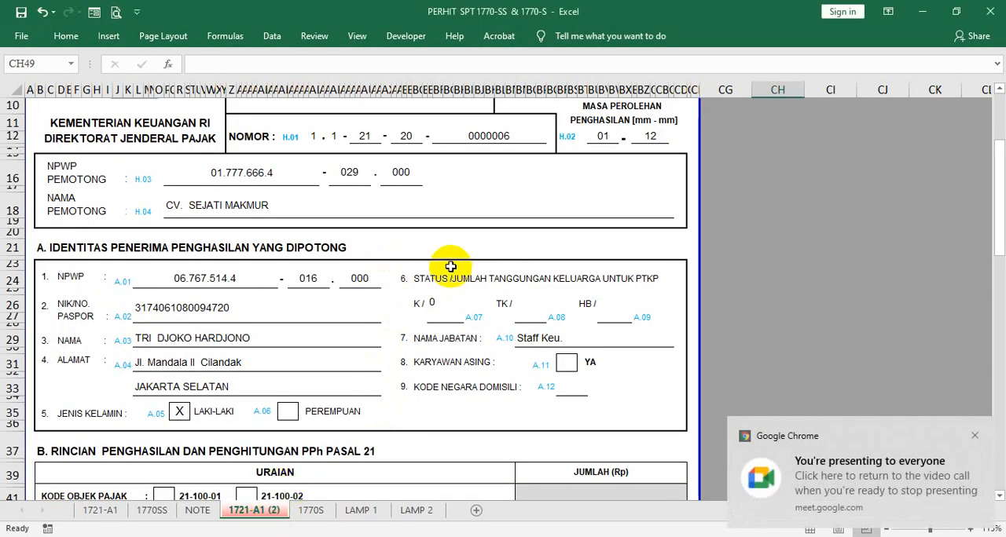
- Review the header and recipient identity on the 1721-A1 (2) sheet, then go through the NPWP boxes on the 1770S sheet
{"action": "scroll", "coordinate": [476, 231], "scroll_direction": "up", "scroll_amount": 3}
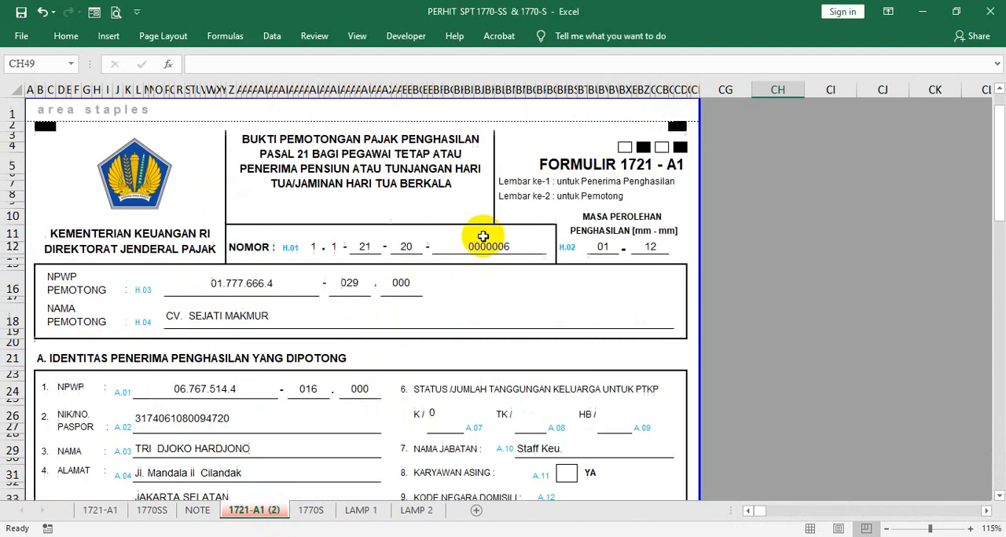
{"action": "scroll", "coordinate": [390, 259], "scroll_direction": "down", "scroll_amount": 3}
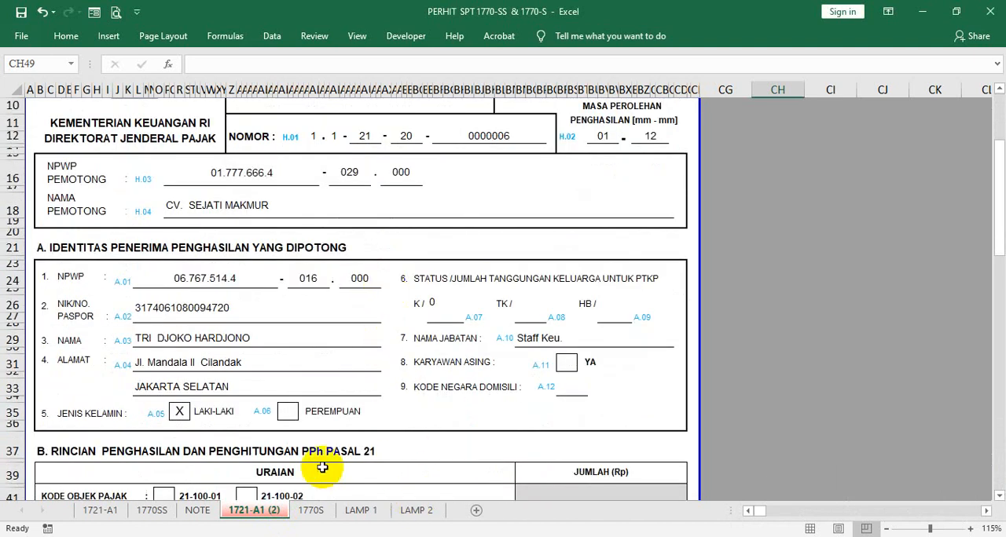
{"action": "left_click", "coordinate": [308, 511]}
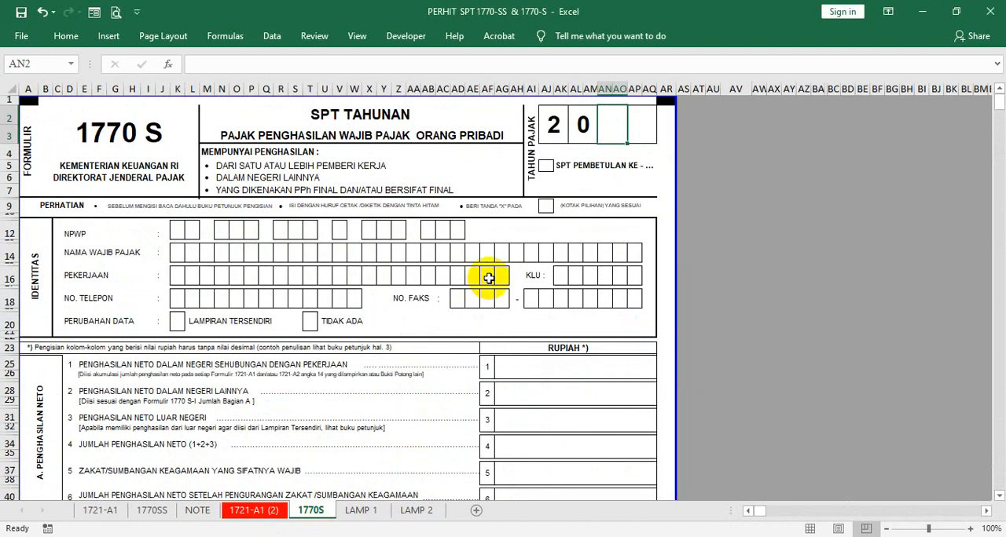
{"action": "left_click", "coordinate": [191, 230]}
{"action": "left_click", "coordinate": [220, 234]}
{"action": "left_click", "coordinate": [238, 231]}
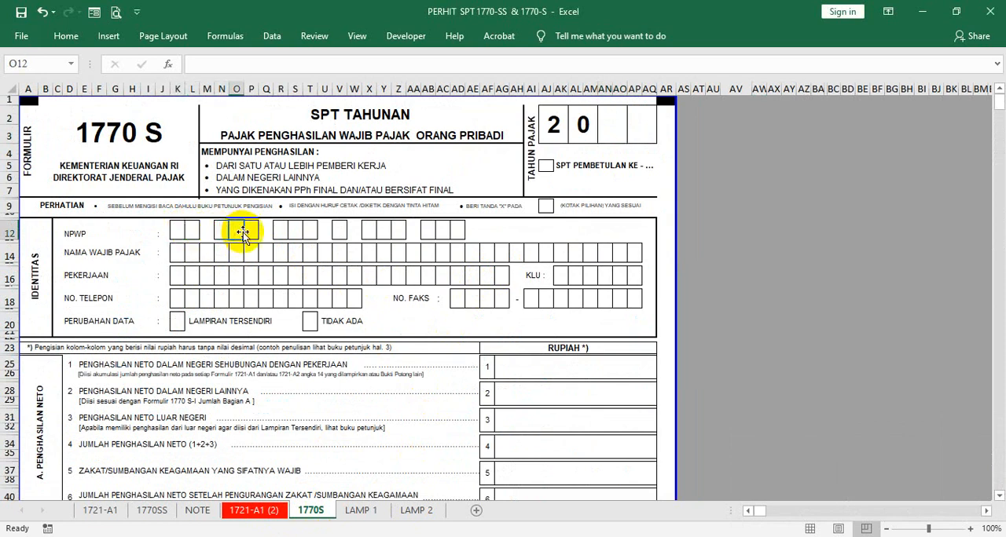
{"action": "left_click", "coordinate": [253, 232]}
{"action": "left_click", "coordinate": [280, 231]}
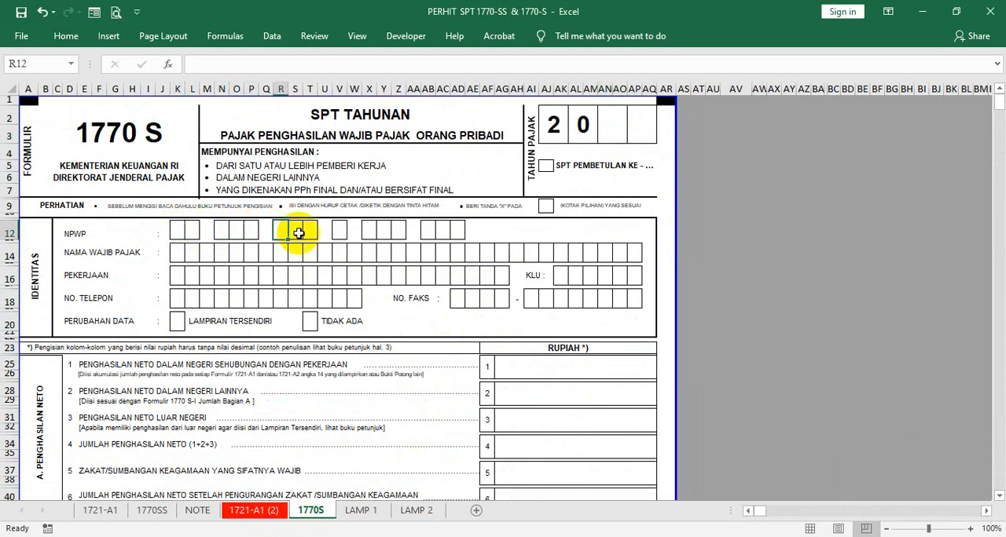
- Go through the row of taxpayer name boxes in the identity section of the 1770S sheet
{"action": "left_click", "coordinate": [173, 249]}
{"action": "left_click", "coordinate": [196, 251]}
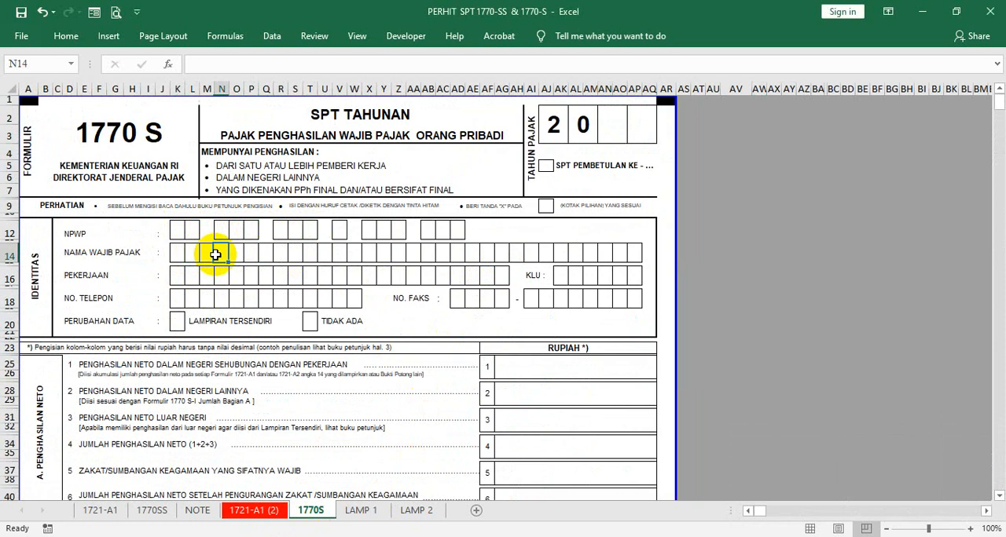
{"action": "left_click", "coordinate": [323, 253]}
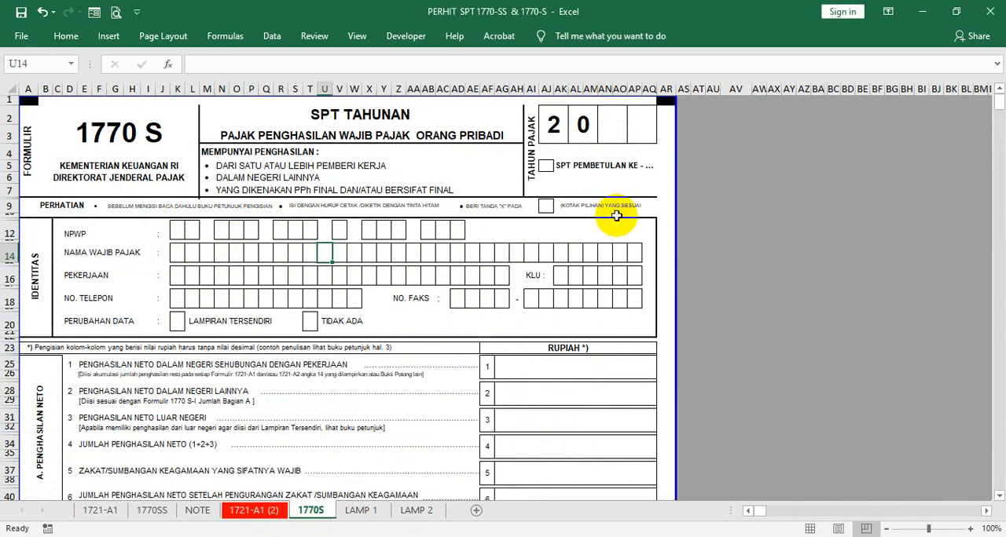
{"action": "left_click", "coordinate": [416, 253]}
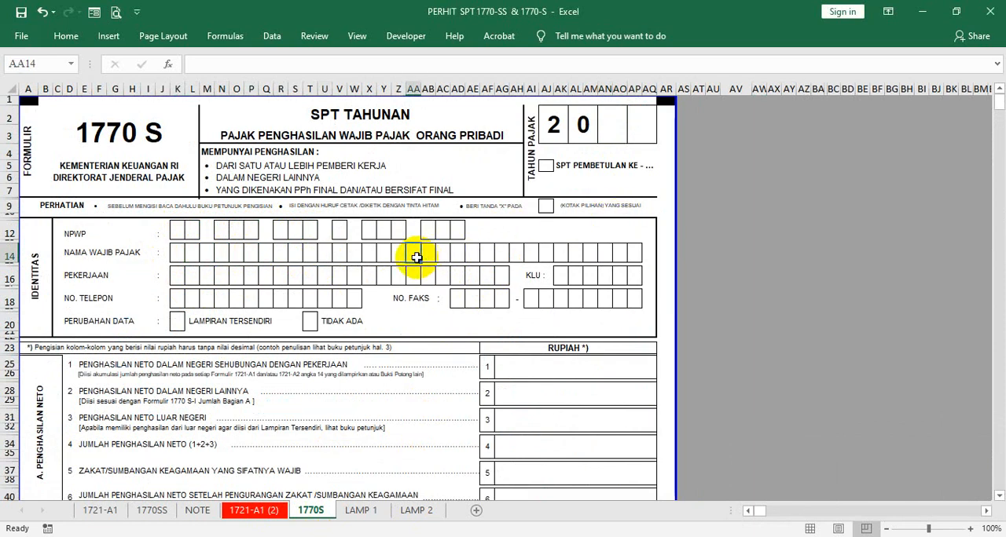
{"action": "left_click", "coordinate": [427, 252]}
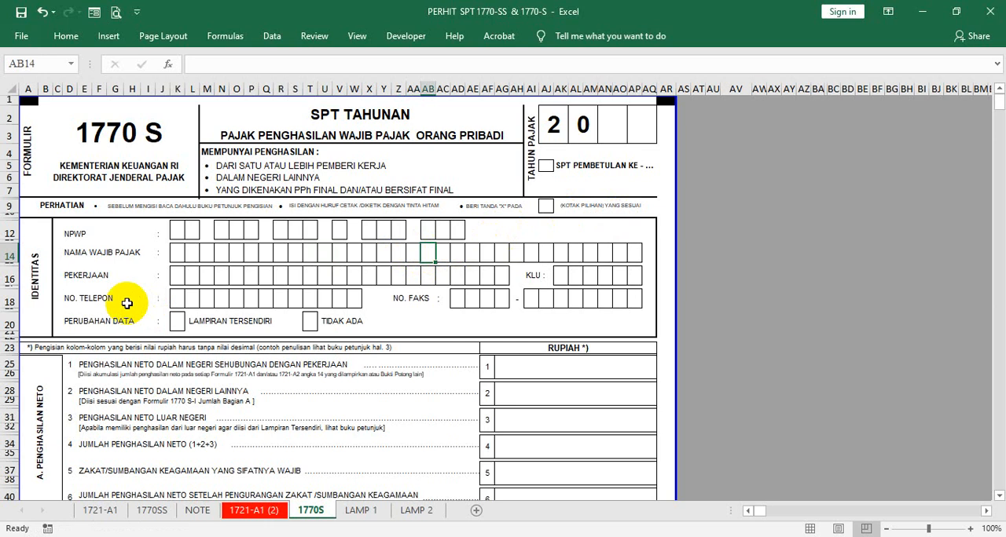
{"action": "left_click", "coordinate": [174, 256]}
- Go over the first NPWP digit boxes again, along with one of the taxpayer name boxes below them
{"action": "left_click", "coordinate": [177, 230]}
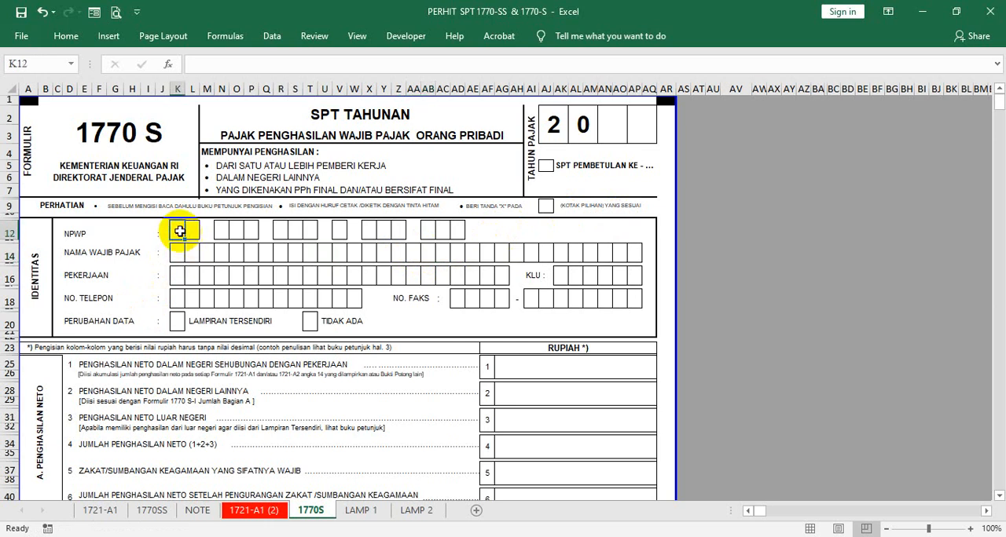
{"action": "left_click", "coordinate": [191, 231]}
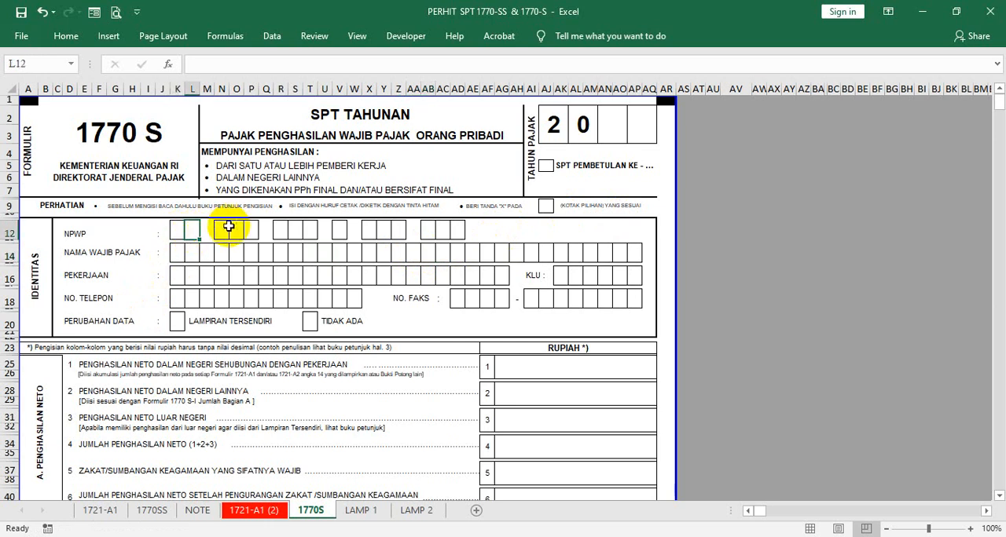
{"action": "left_click", "coordinate": [226, 230]}
{"action": "left_click", "coordinate": [237, 252]}
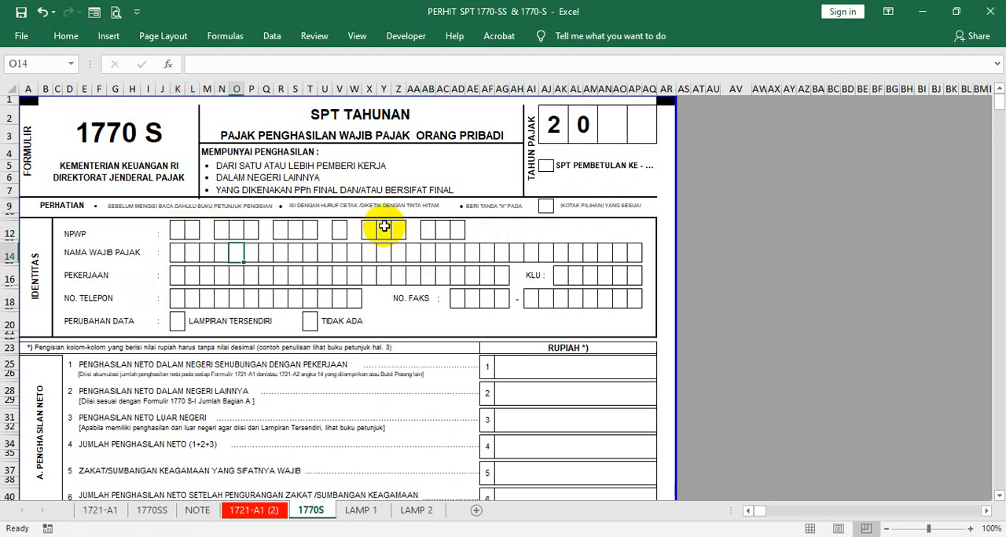
{"action": "left_click", "coordinate": [176, 230]}
{"action": "left_click", "coordinate": [190, 232]}
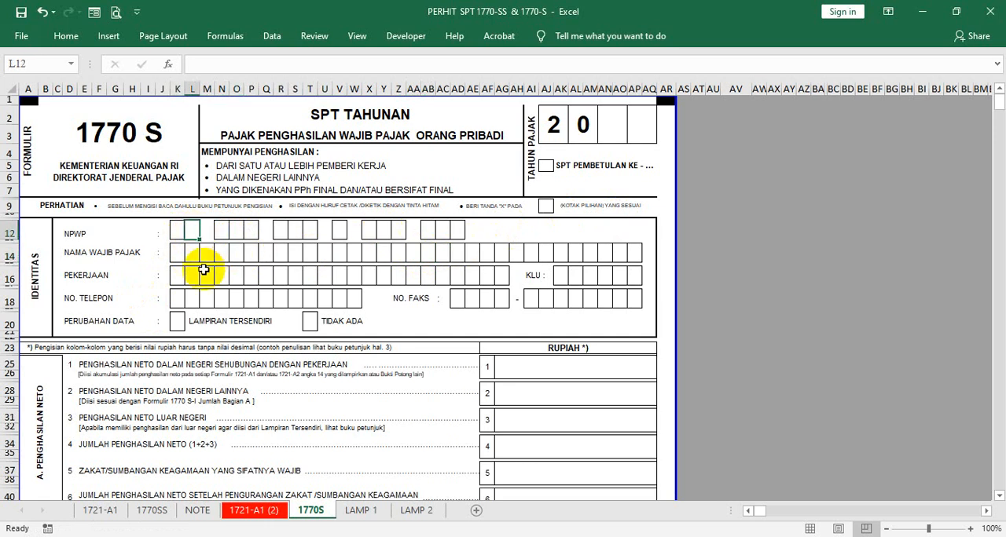
- Examine the identity and tax year boxes in the headers of the LAMP 1 and LAMP 2 sheets
{"action": "left_click", "coordinate": [362, 510]}
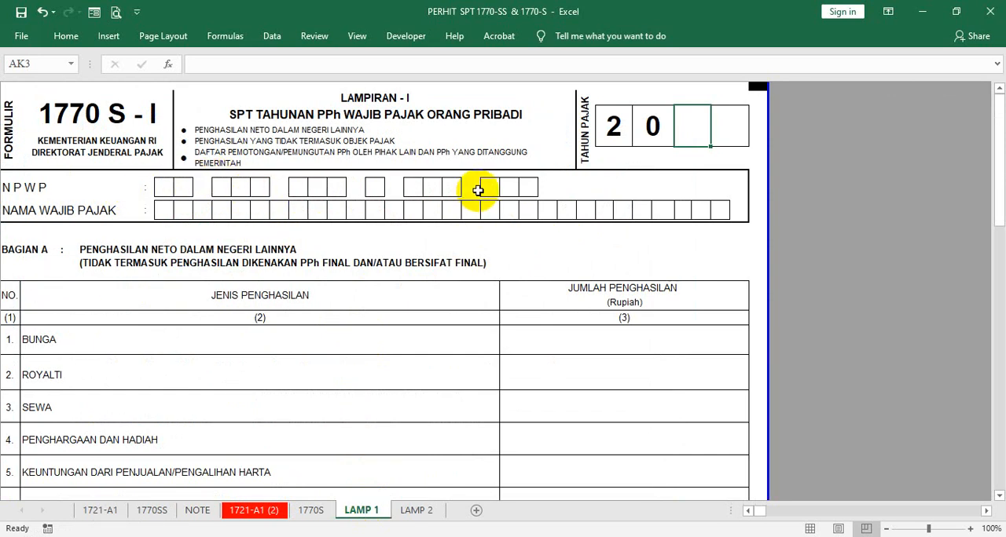
{"action": "left_click", "coordinate": [416, 510]}
{"action": "scroll", "coordinate": [299, 230], "scroll_direction": "up", "scroll_amount": 10}
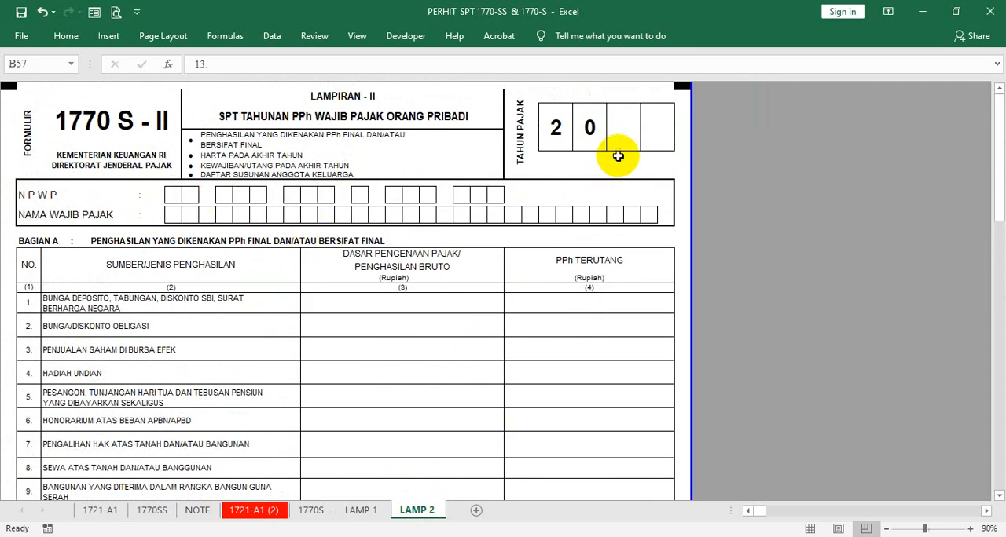
{"action": "left_click", "coordinate": [644, 130]}
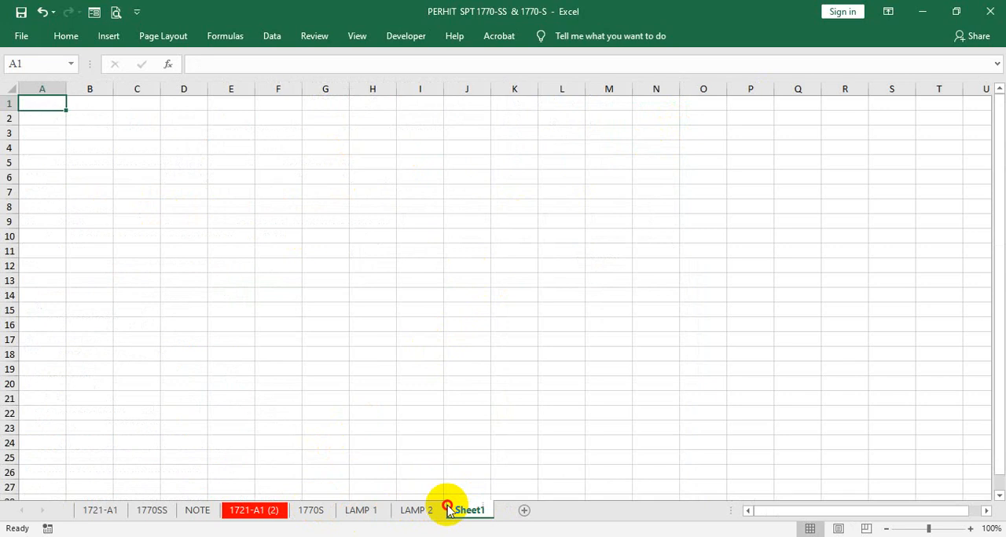
- Add a new sheet, place it directly before the 1770S sheet and name it DATA
{"action": "mouse_move", "coordinate": [448, 507]}
{"action": "left_mouse_down"}
{"action": "mouse_move", "coordinate": [328, 498]}
{"action": "mouse_move", "coordinate": [305, 506]}
{"action": "left_mouse_up"}
{"action": "right_click", "coordinate": [305, 507]}
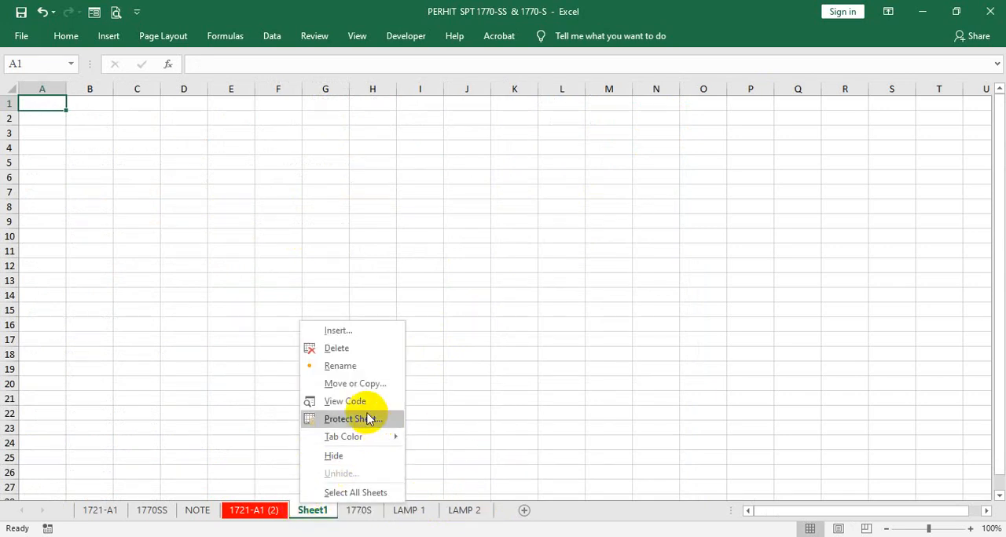
{"action": "left_click", "coordinate": [347, 374]}
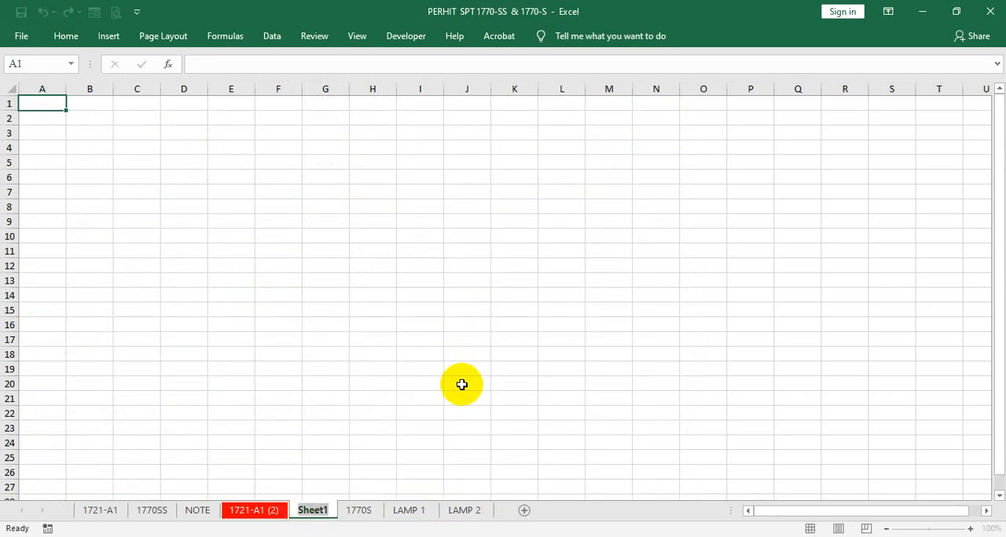
{"action": "type", "text": "D"}
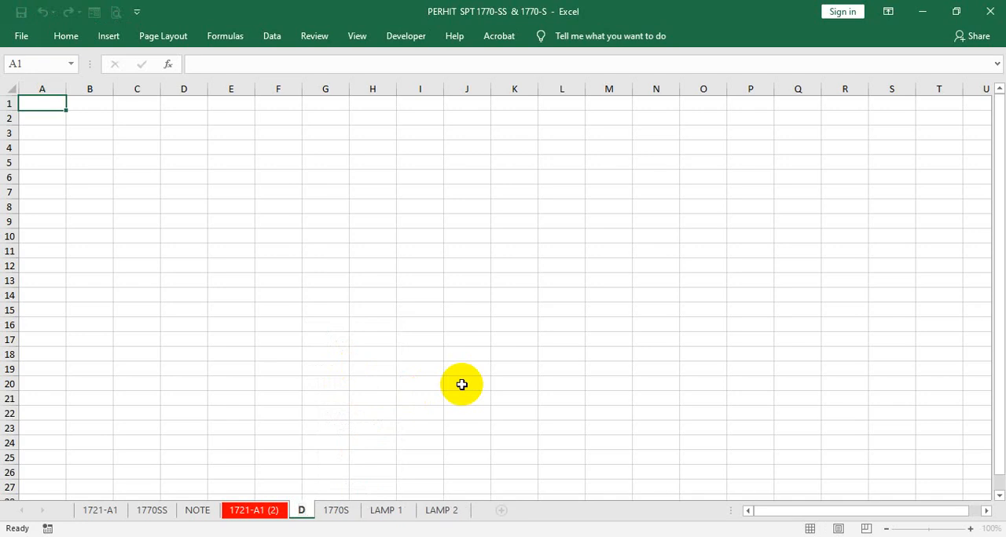
{"action": "type", "text": "ATA"}
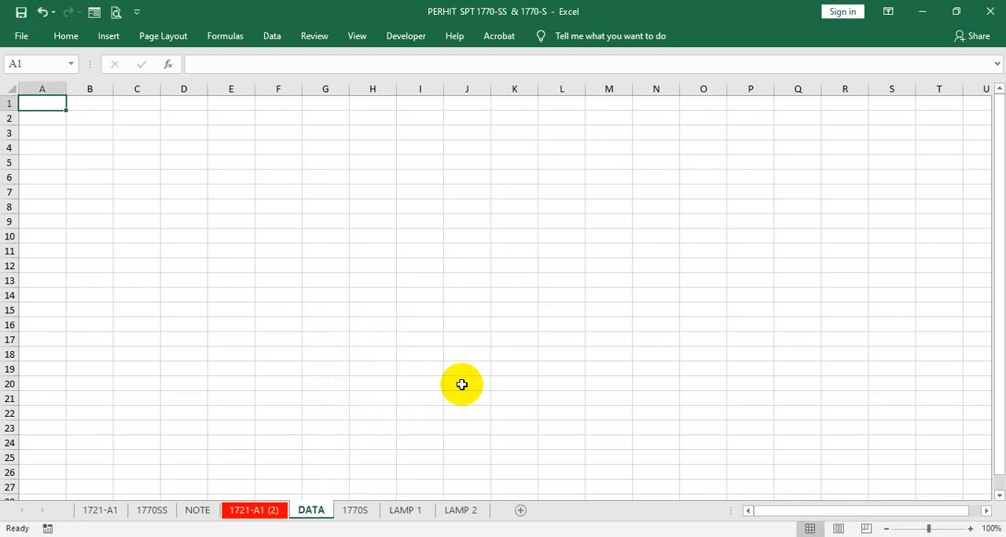
- Format all cells of the DATA sheet with middle vertical alignment and font size 12
{"action": "left_click", "coordinate": [242, 265]}
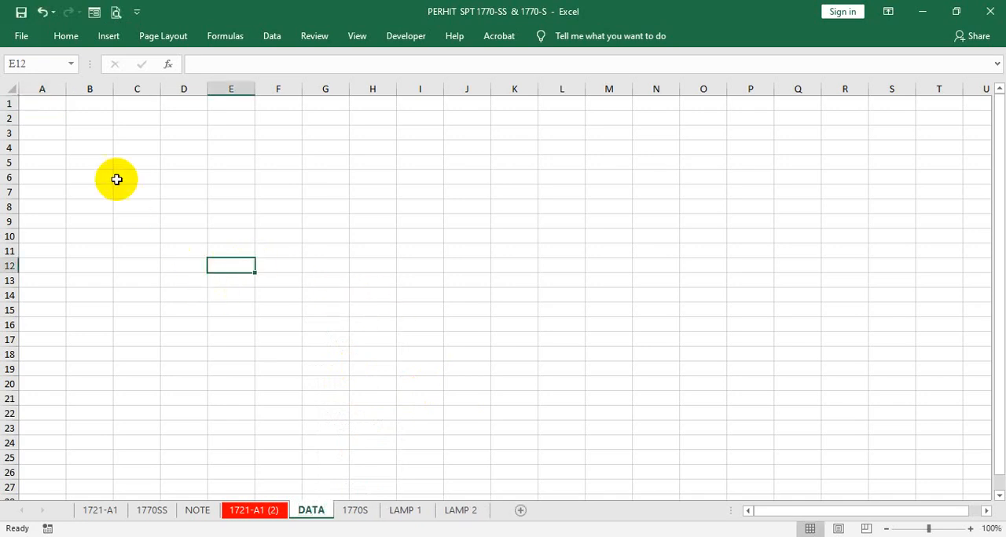
{"action": "left_click", "coordinate": [4, 88]}
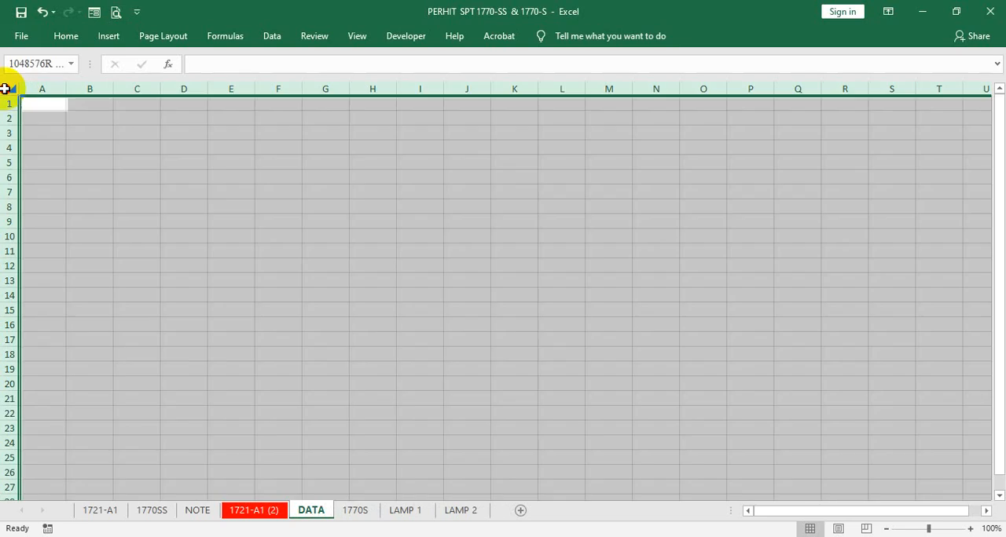
{"action": "right_click", "coordinate": [6, 90]}
{"action": "key", "text": "Escape"}
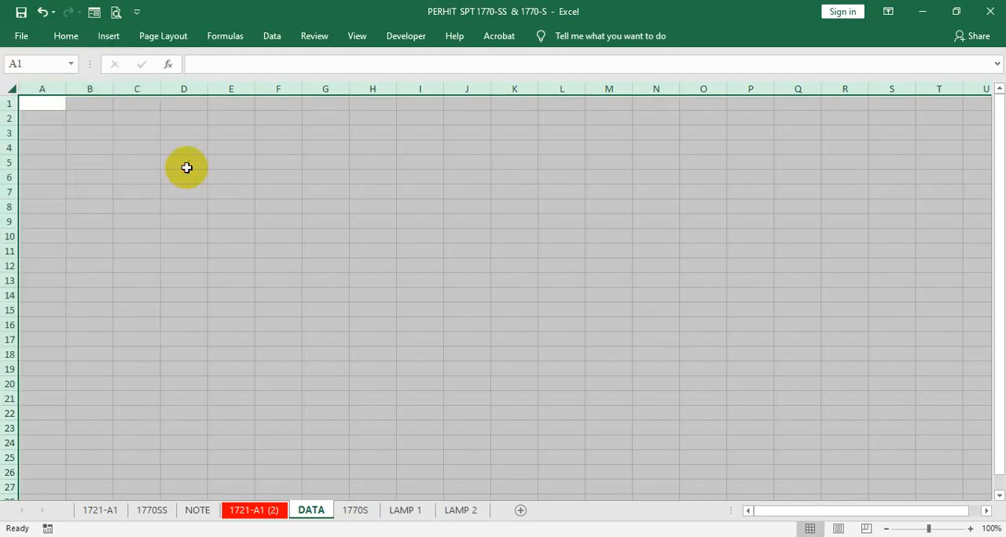
{"action": "left_click", "coordinate": [74, 37]}
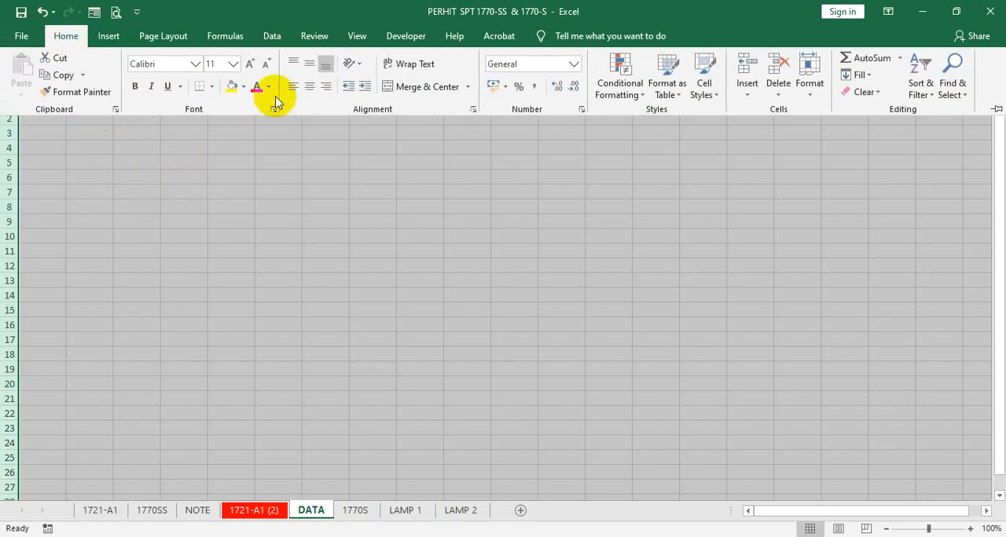
{"action": "left_click", "coordinate": [313, 66]}
{"action": "left_click", "coordinate": [234, 66]}
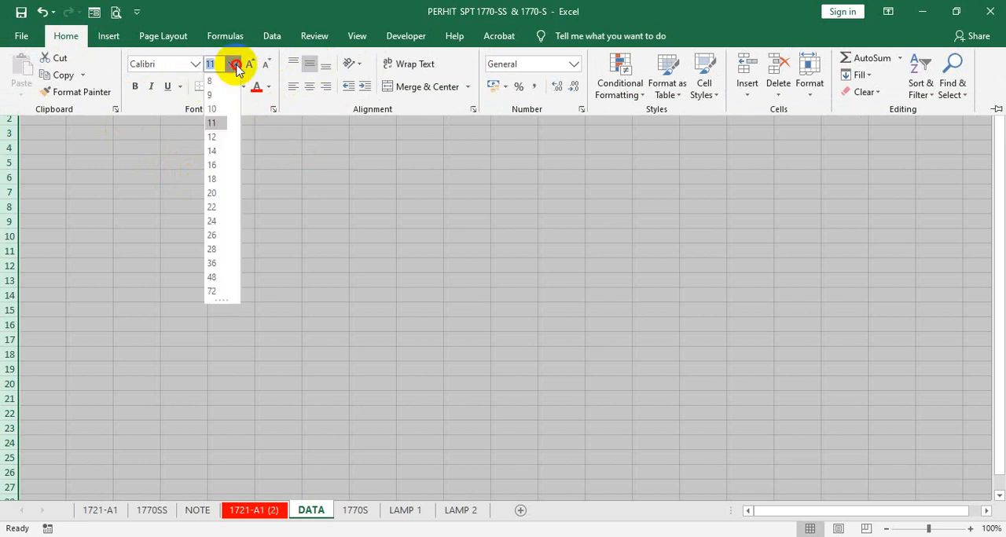
{"action": "left_click", "coordinate": [213, 136]}
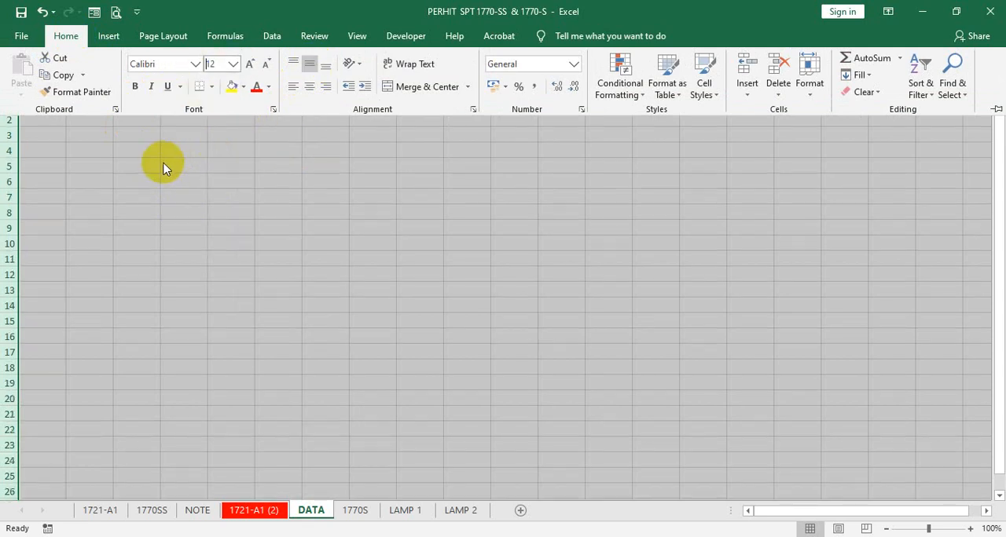
{"action": "left_click", "coordinate": [90, 157]}
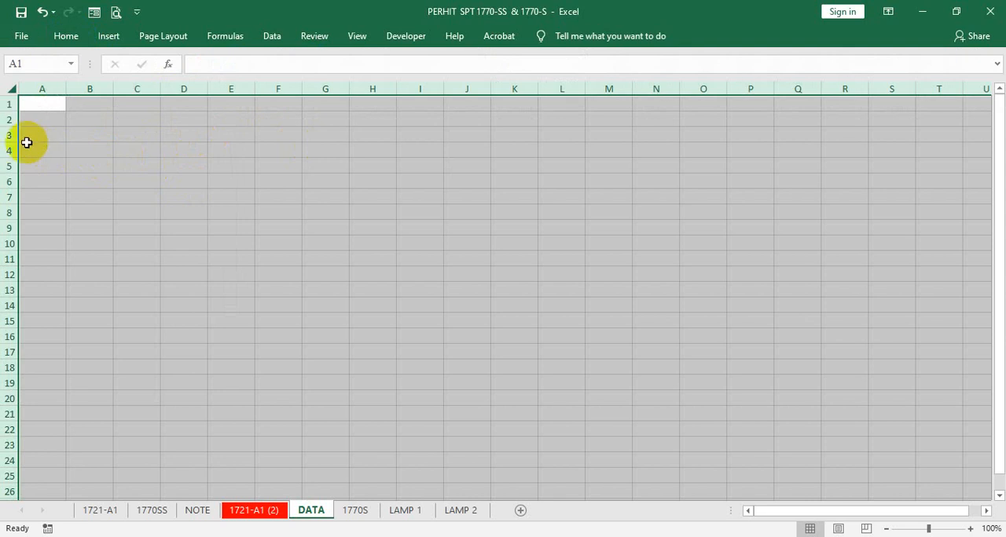
- Increase the height of all rows on the DATA sheet, narrow column A, widen column B and make column C very narrow
{"action": "left_click_drag", "start_coordinate": [10, 142], "coordinate": [3, 147]}
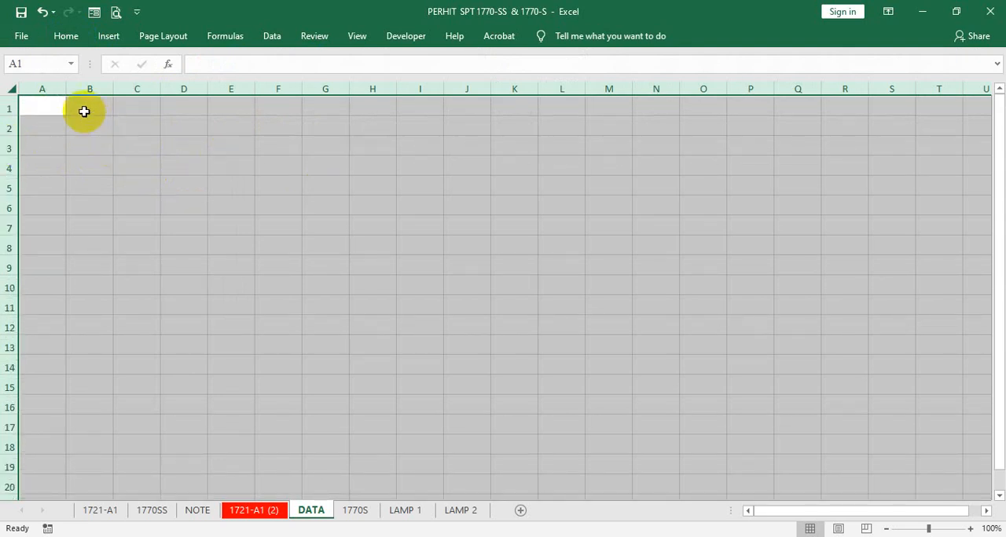
{"action": "left_click", "coordinate": [128, 147]}
{"action": "left_click_drag", "start_coordinate": [66, 88], "coordinate": [145, 85]}
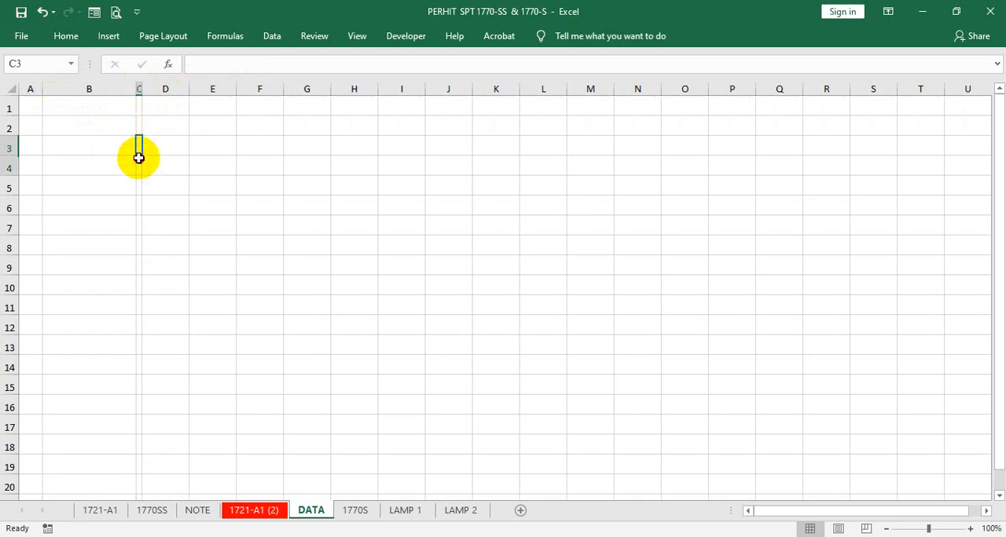
- Format cells C3:C6 as centered and bold, and fill all of them with a colon
{"action": "left_click_drag", "start_coordinate": [139, 152], "coordinate": [139, 344]}
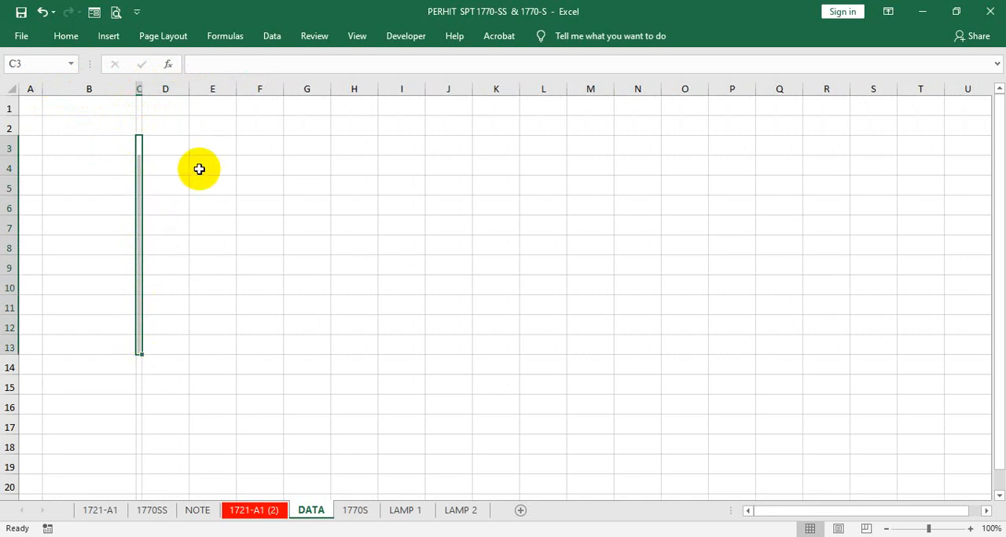
{"action": "key", "text": "shift+Up"}
{"action": "key", "text": "shift+Up"}
{"action": "key", "text": "shift+Up"}
{"action": "key", "text": "shift+Up"}
{"action": "key", "text": "shift+Up"}
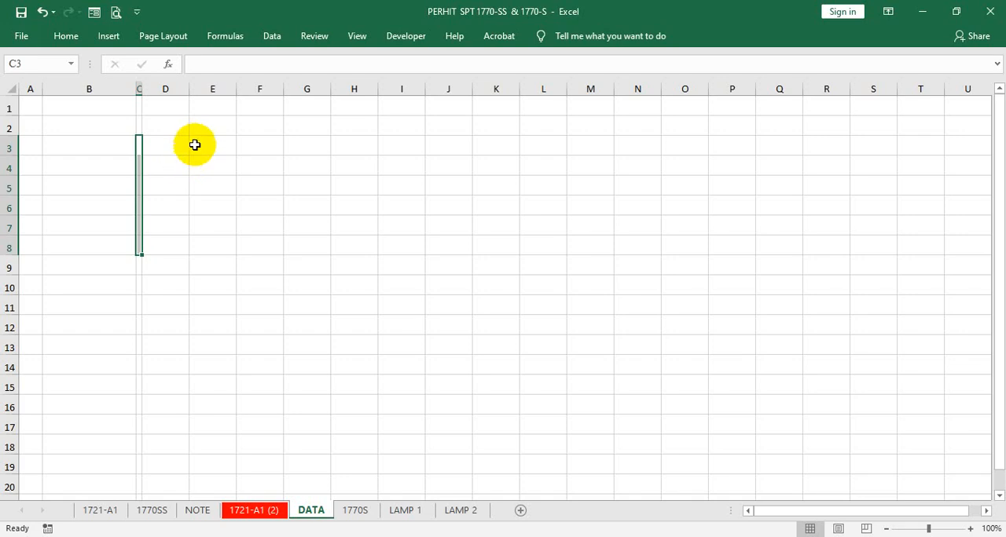
{"action": "key", "text": "shift+Up"}
{"action": "key", "text": "shift+Up"}
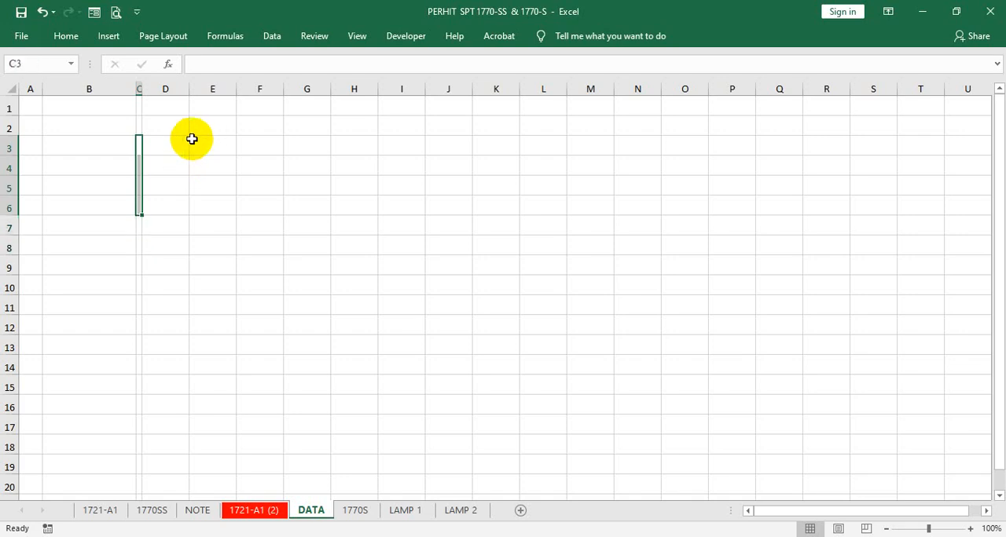
{"action": "right_click", "coordinate": [137, 158]}
{"action": "left_click", "coordinate": [180, 143]}
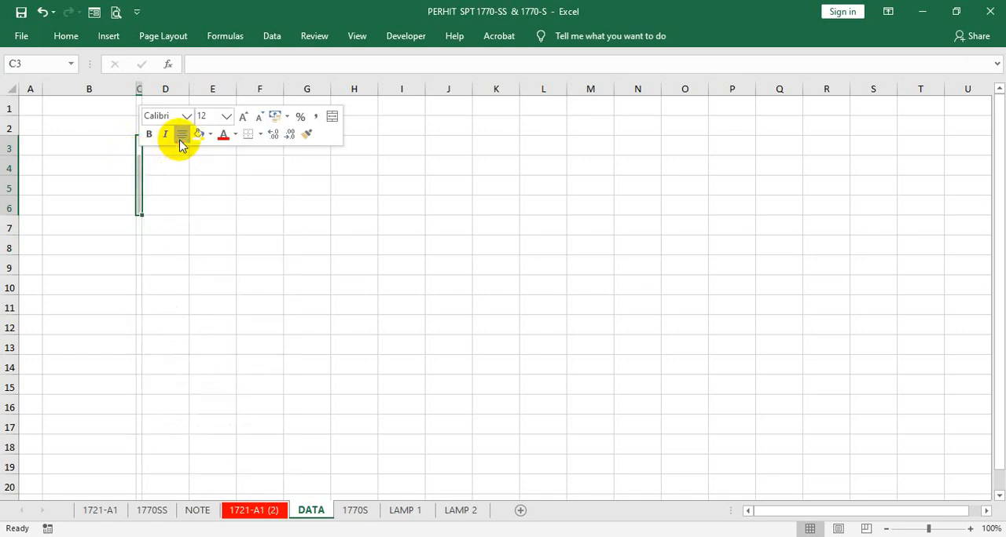
{"action": "left_click", "coordinate": [149, 134]}
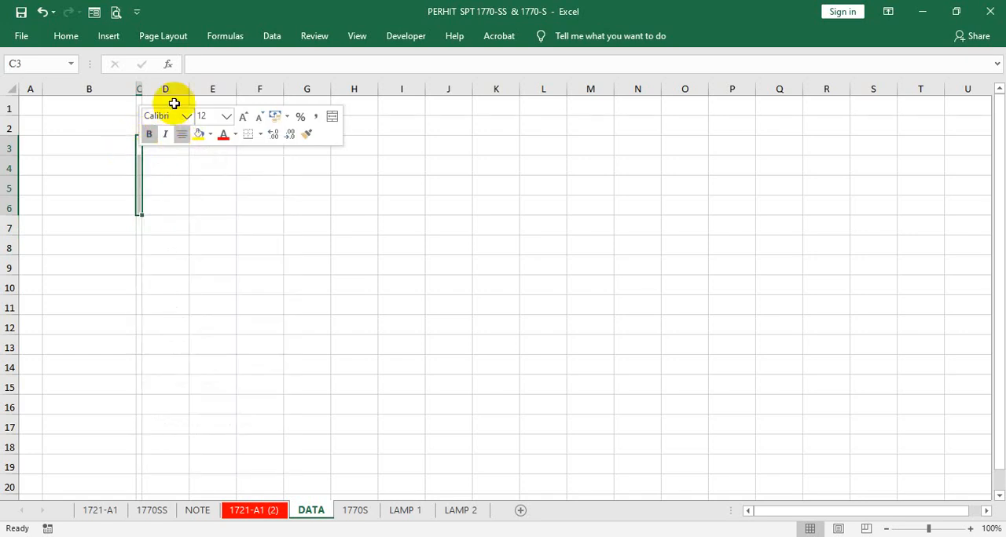
{"action": "left_click", "coordinate": [196, 63]}
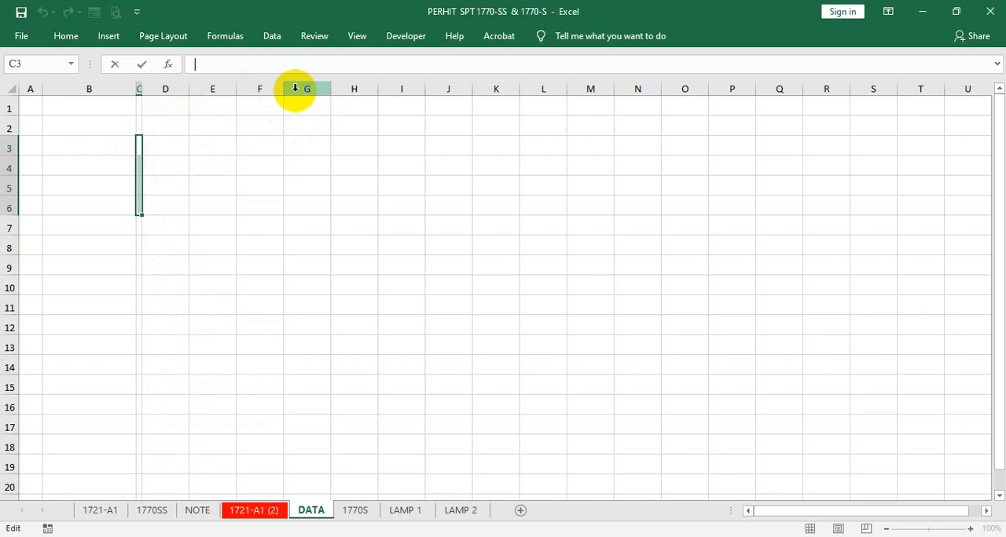
{"action": "key", "text": "ctrl+Return"}
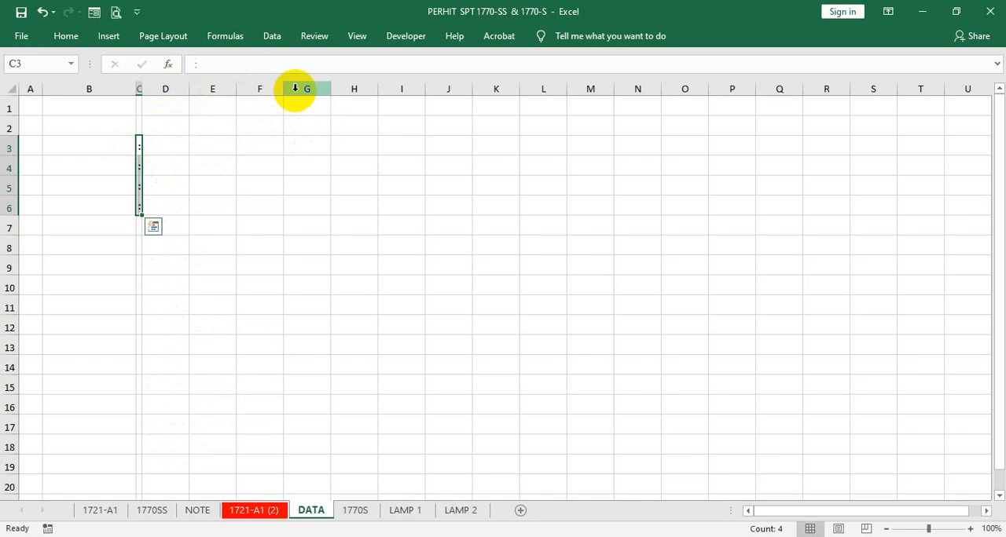
- Increase the indent of label cells B3:B6 by one level
{"action": "left_click", "coordinate": [250, 202]}
{"action": "left_click_drag", "start_coordinate": [99, 142], "coordinate": [99, 207]}
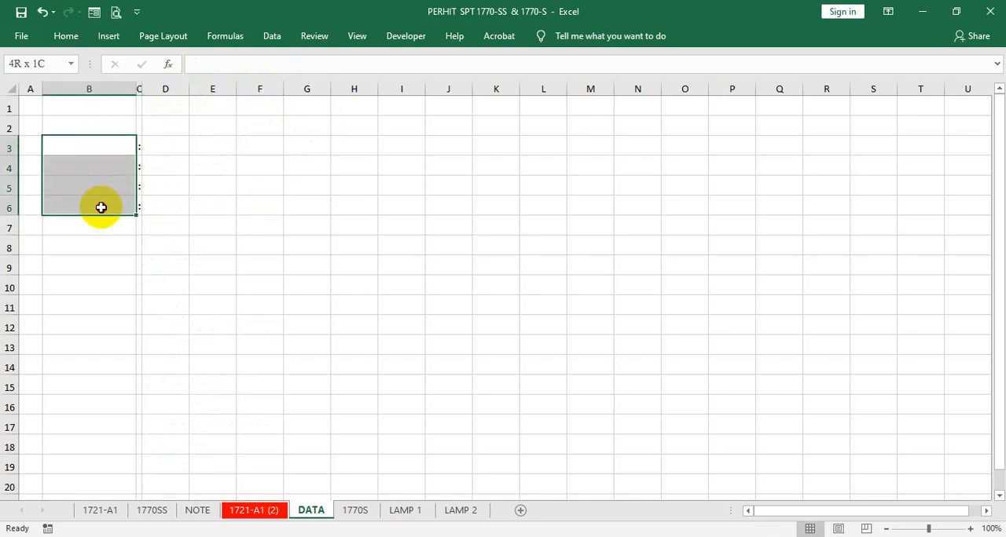
{"action": "left_click", "coordinate": [68, 36]}
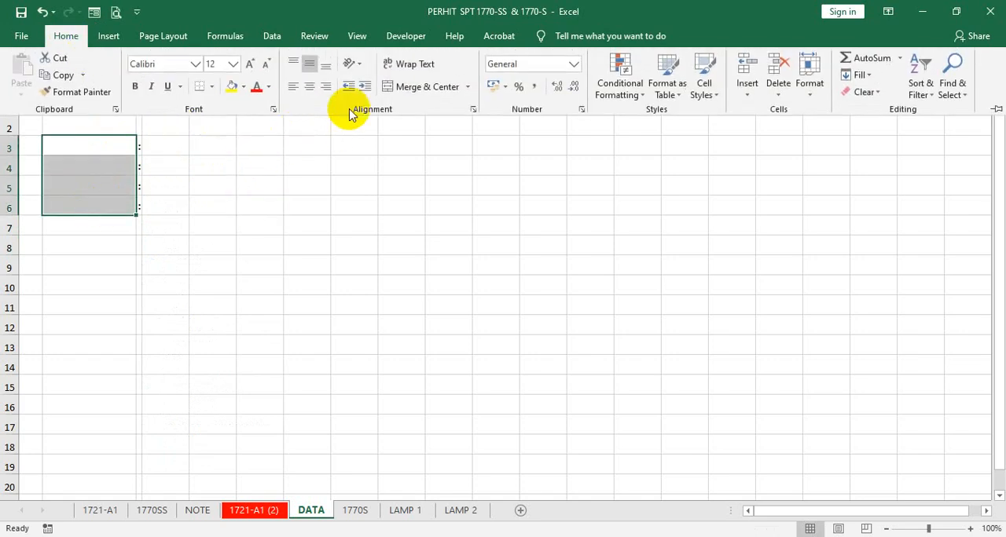
- Enter the text "Tahun Oa" as a label in cell B3
{"action": "left_click", "coordinate": [87, 151]}
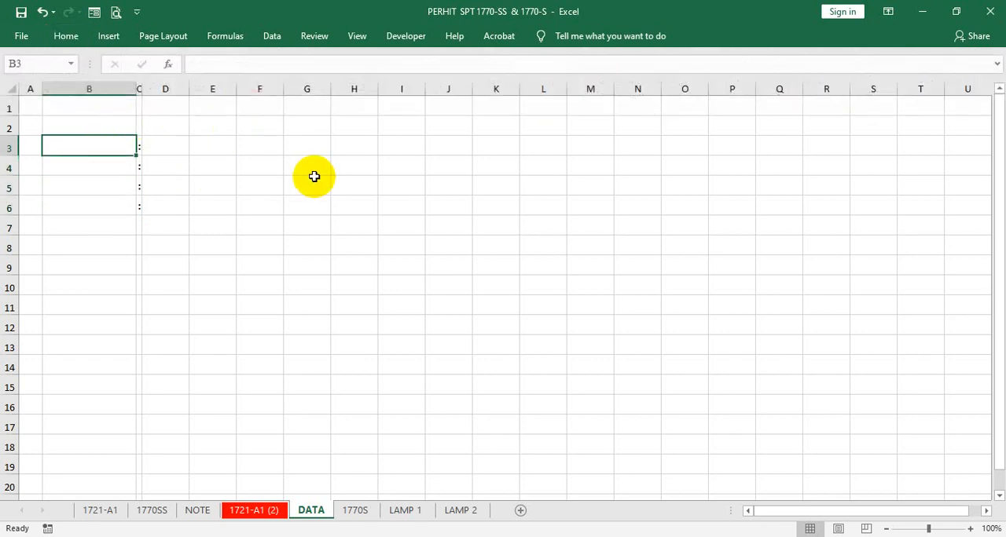
{"action": "type", "text": "Tahun Oa"}
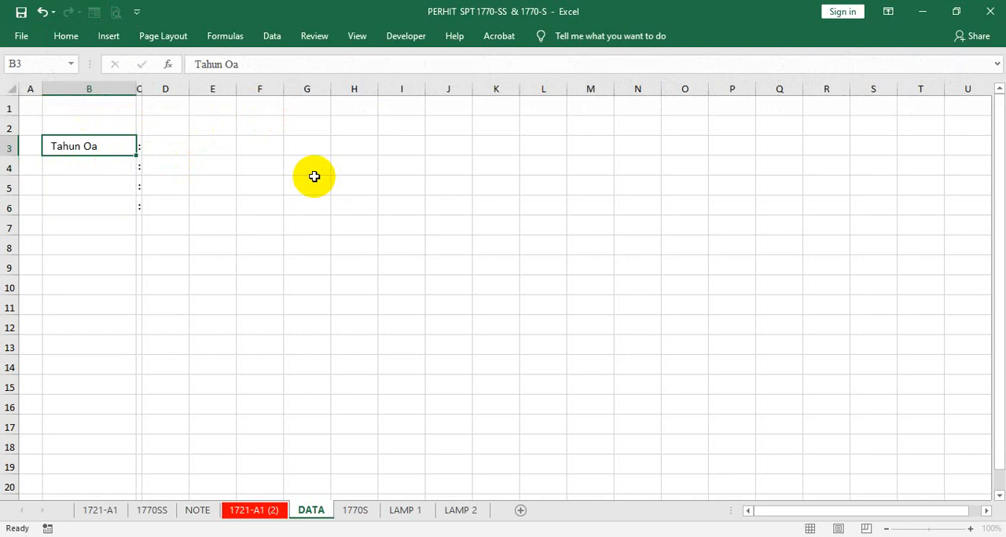
{"action": "key", "text": "Left"}
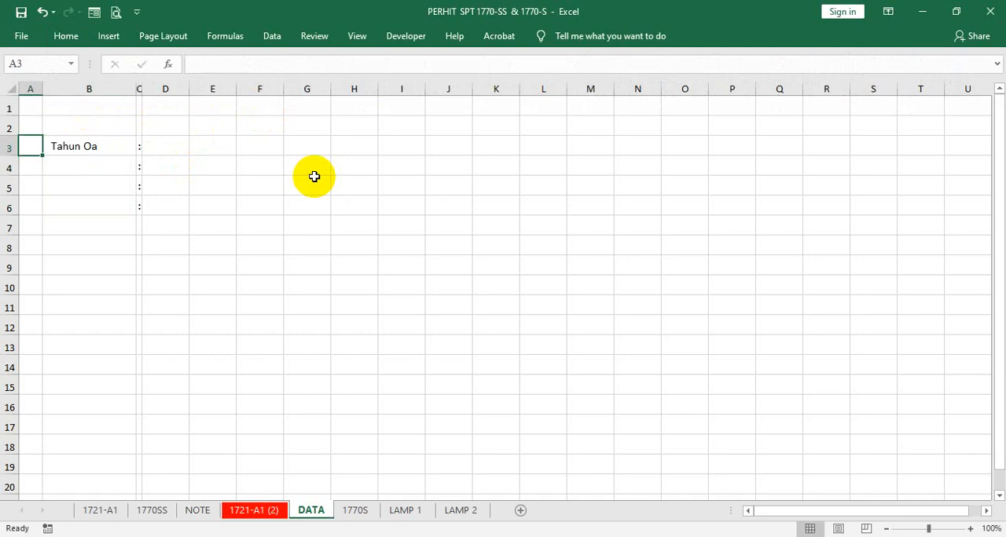
{"action": "key", "text": "Right"}
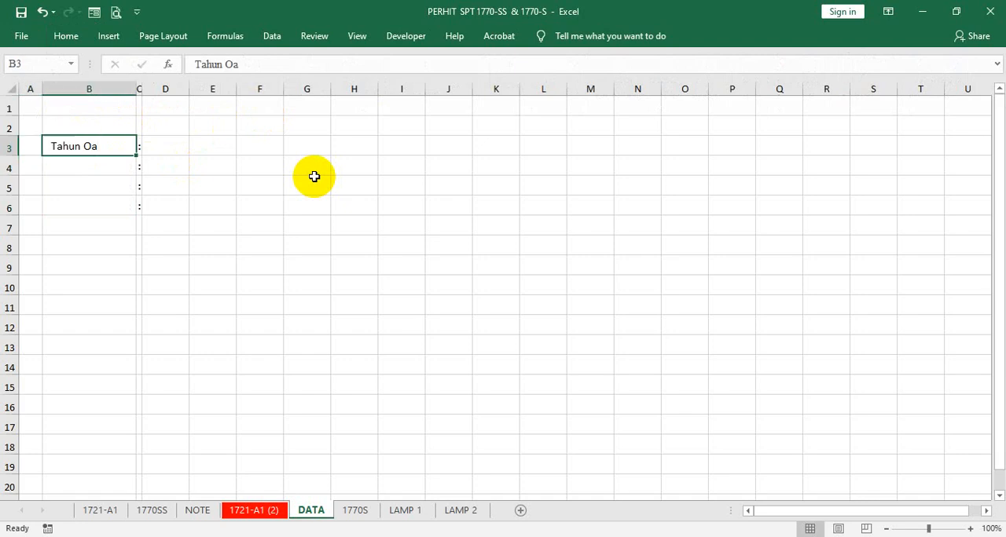
- Change the font of all cells on the DATA sheet to Times New Roman
{"action": "left_click", "coordinate": [6, 88]}
{"action": "left_click", "coordinate": [68, 37]}
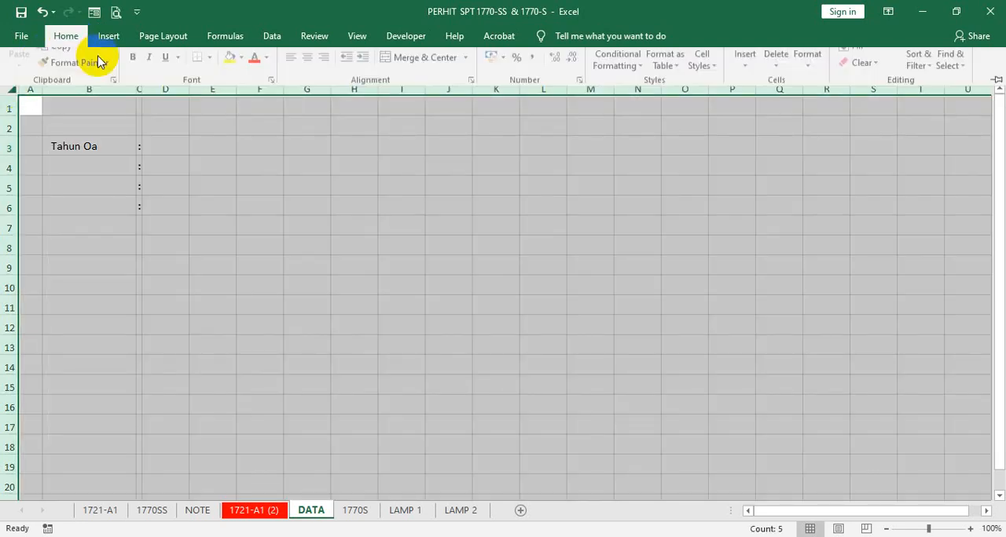
{"action": "left_click", "coordinate": [161, 63]}
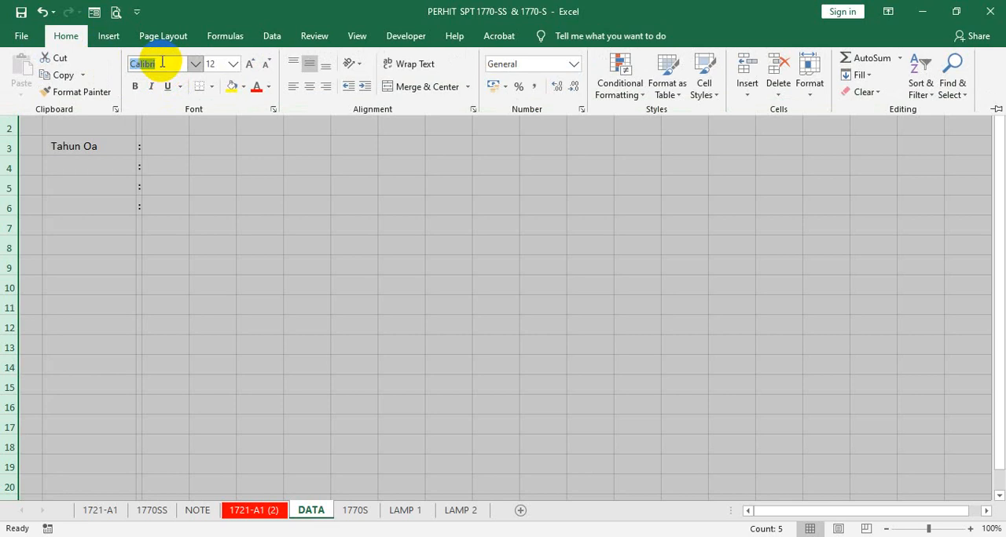
{"action": "type", "text": "Times New Ro"}
{"action": "key", "text": "Return"}
{"action": "left_click", "coordinate": [87, 146]}
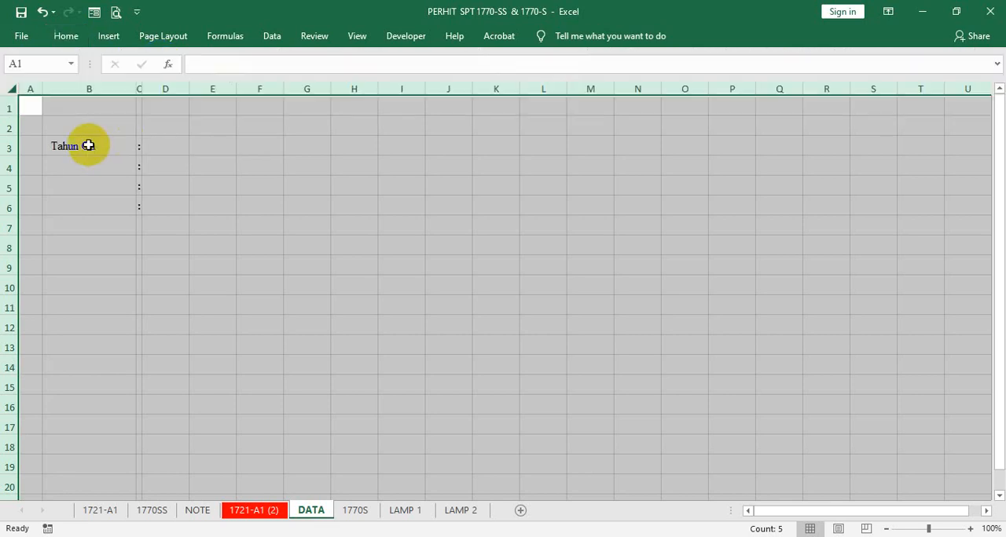
- Correct the label in B3 to "Tahun Pajak" and enter the label "Nama WP" in B4
{"action": "left_click", "coordinate": [88, 145]}
{"action": "double_click", "coordinate": [110, 142]}
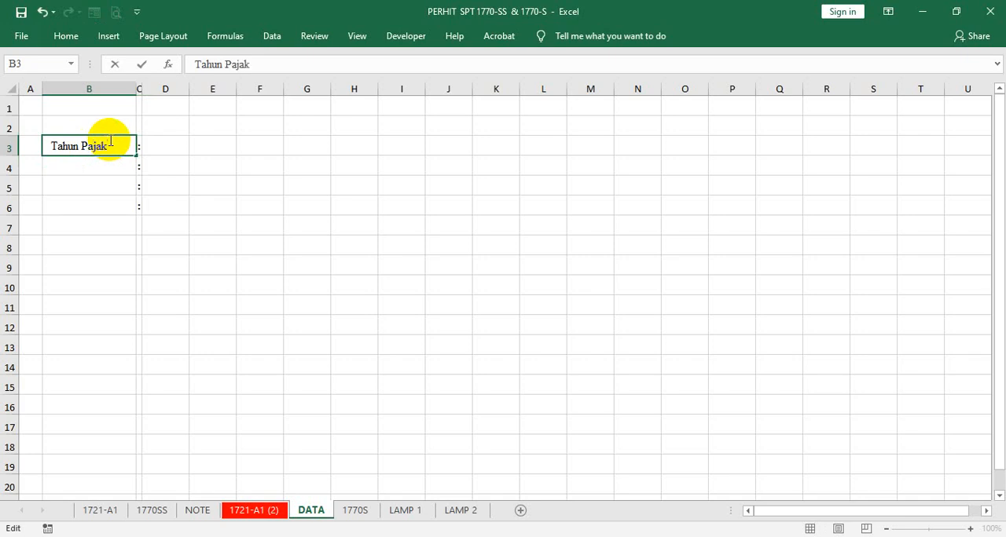
{"action": "key", "text": "Return"}
{"action": "type", "text": "Nama  WP"}
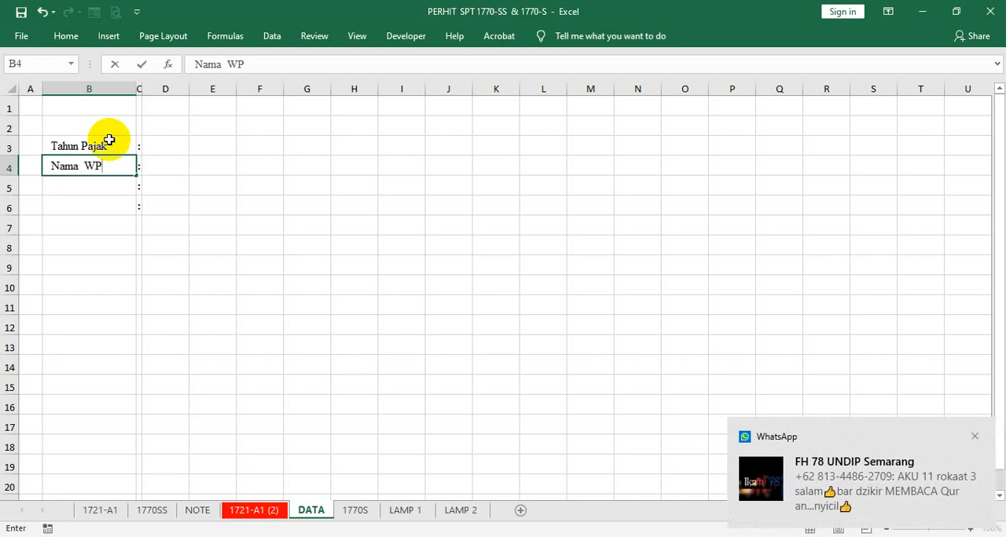
{"action": "key", "text": "Return"}
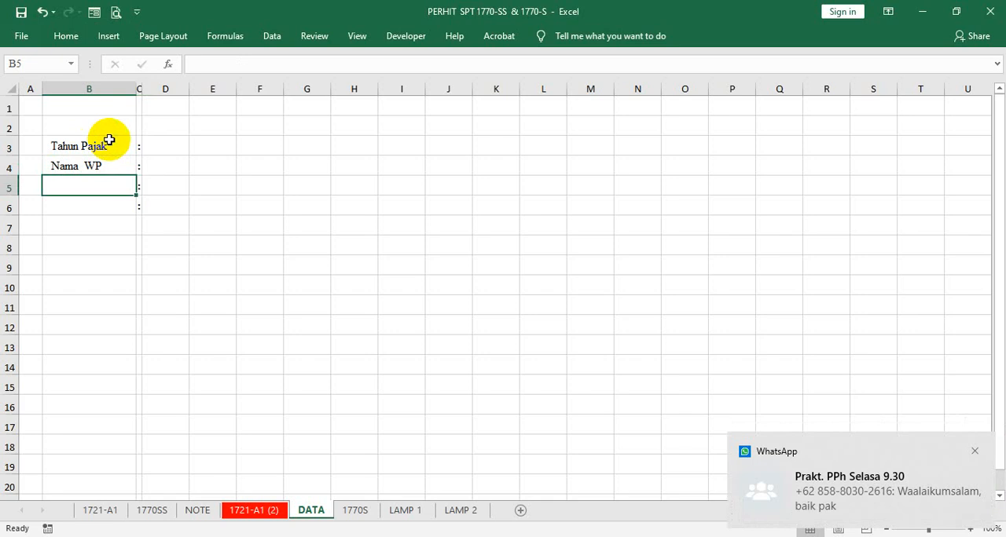
- Move the "Nama WP" label from B4 to B5 and copy its formatting back to the emptied cell B4
{"action": "left_click", "coordinate": [97, 167]}
{"action": "left_click_drag", "start_coordinate": [97, 175], "coordinate": [89, 194]}
{"action": "right_click", "coordinate": [71, 186]}
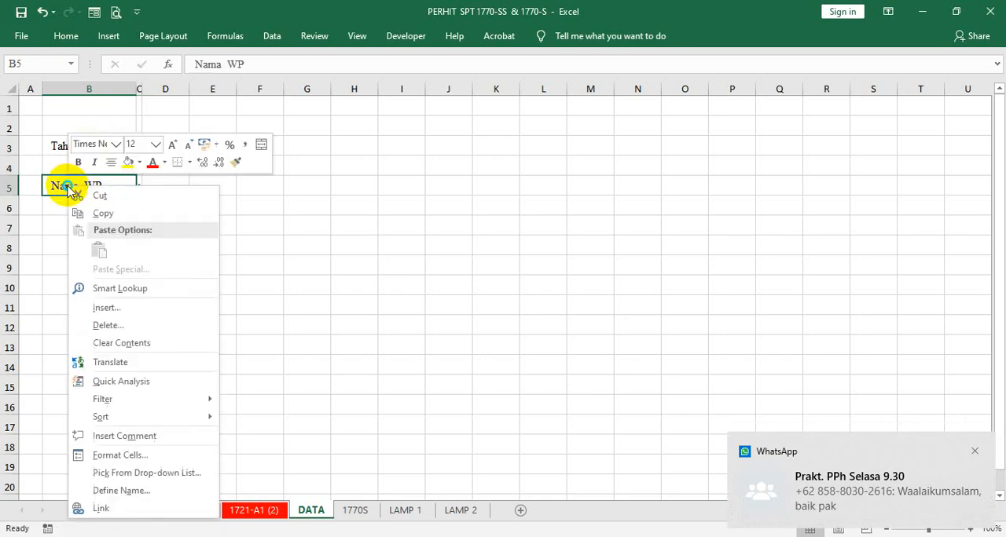
{"action": "left_click", "coordinate": [235, 162]}
{"action": "left_click", "coordinate": [61, 158]}
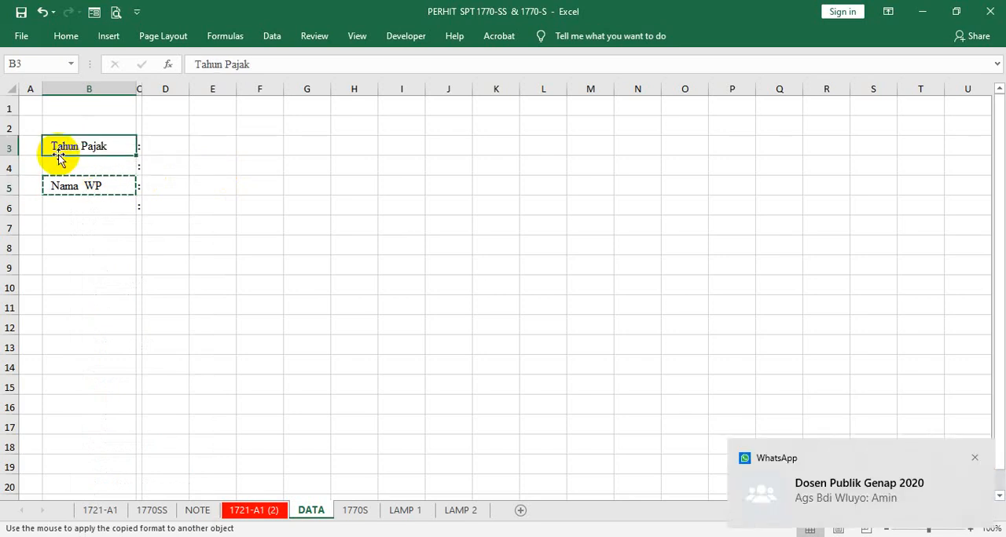
{"action": "left_click", "coordinate": [78, 184]}
{"action": "right_click", "coordinate": [76, 186]}
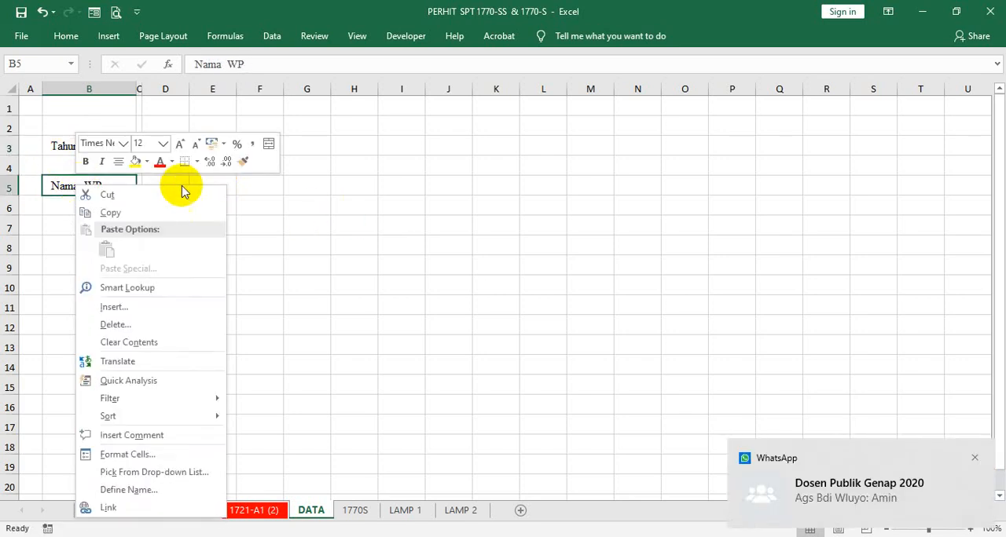
{"action": "left_click", "coordinate": [242, 161]}
{"action": "left_click", "coordinate": [68, 159]}
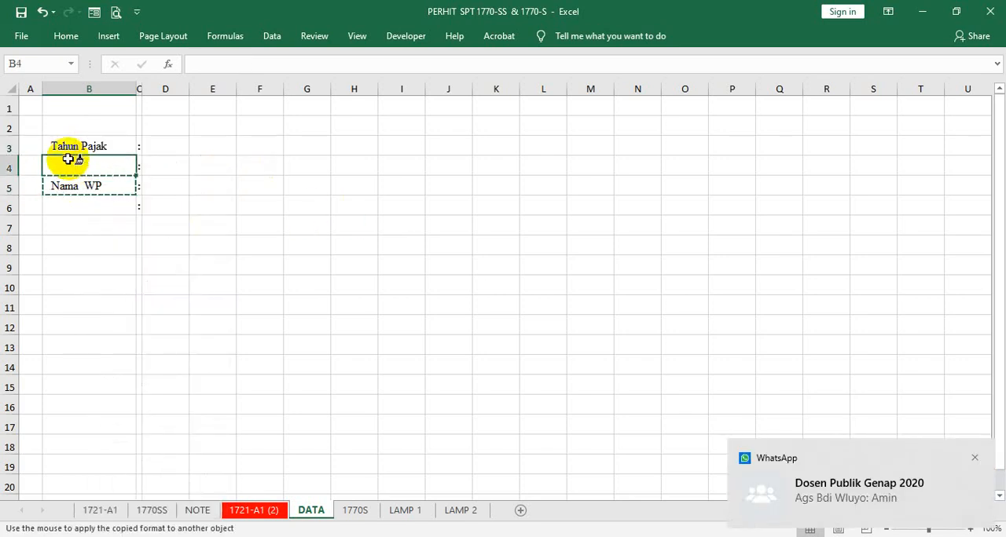
- Enter the label "N P W P" in B4 and widen column D to about four times its width
{"action": "type", "text": "N P W P"}
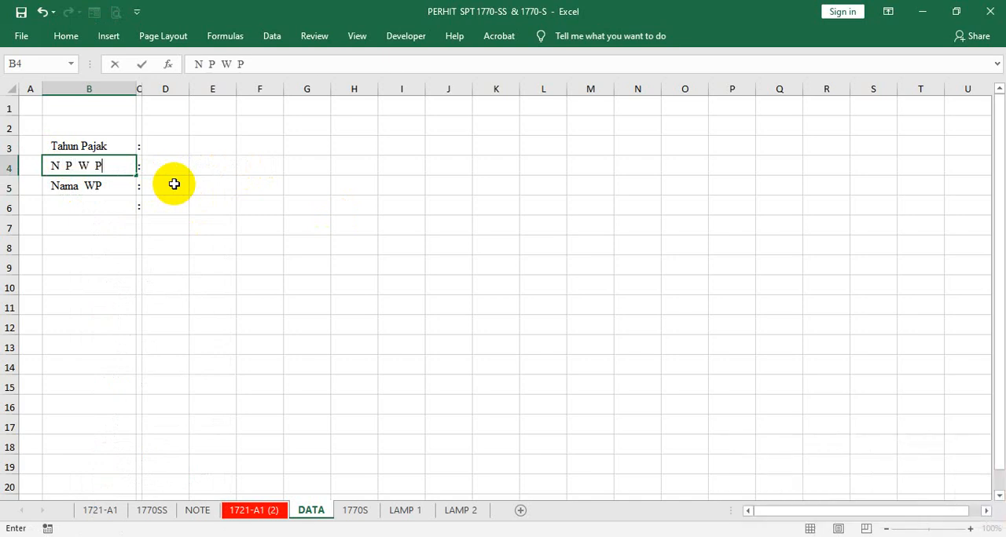
{"action": "key", "text": "Right"}
{"action": "left_click", "coordinate": [271, 186]}
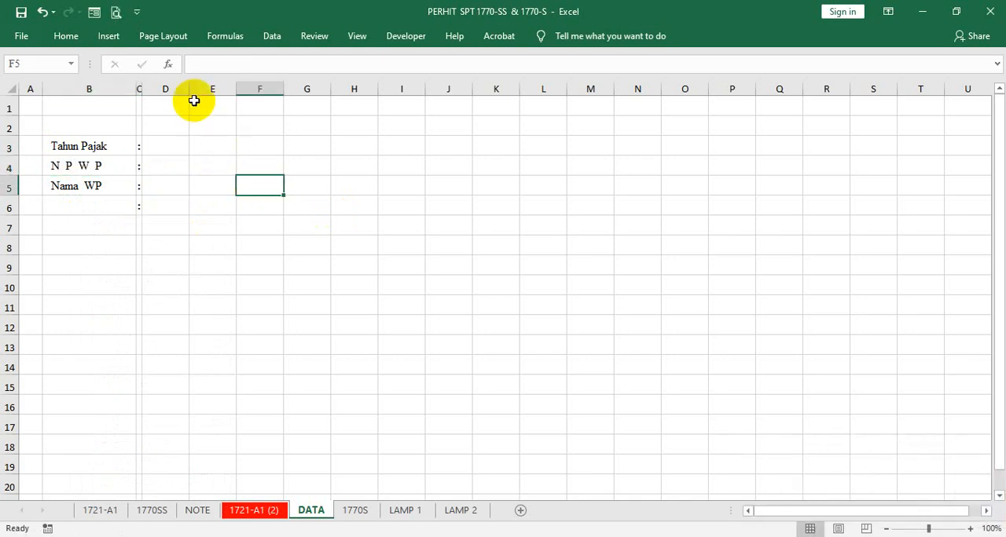
{"action": "left_click_drag", "start_coordinate": [192, 93], "coordinate": [332, 134]}
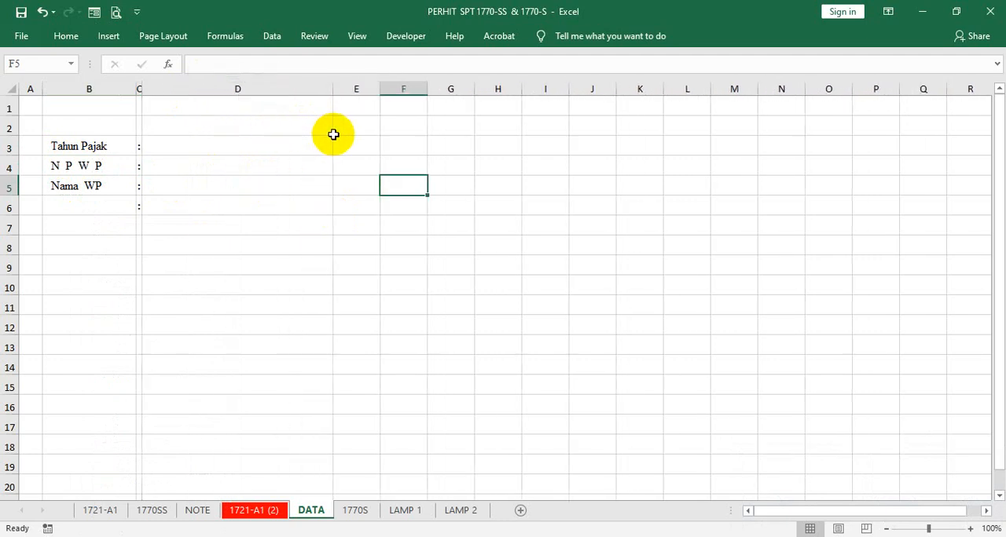
- Enter 2020 as the tax year in D3 and give the cell a left indent
{"action": "left_click", "coordinate": [216, 152]}
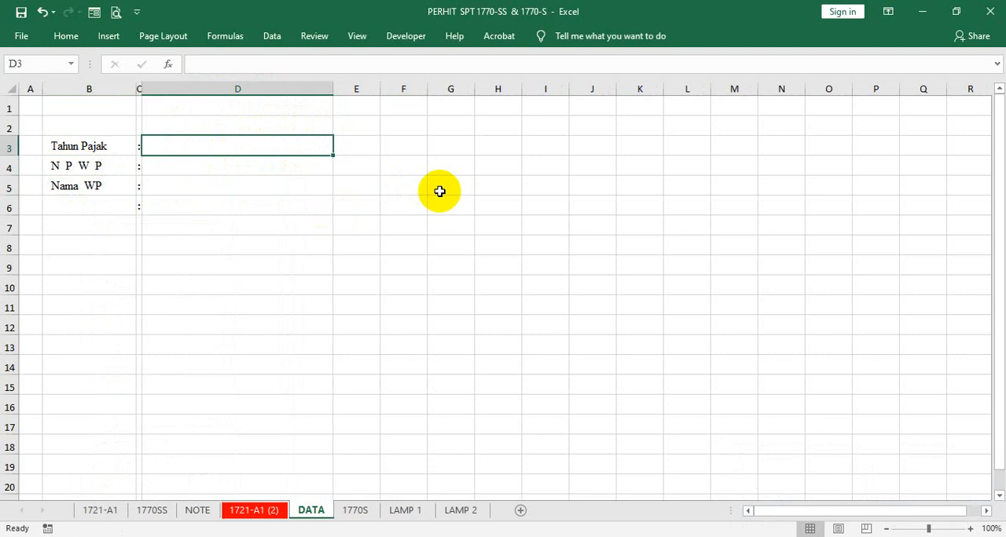
{"action": "type", "text": "2-"}
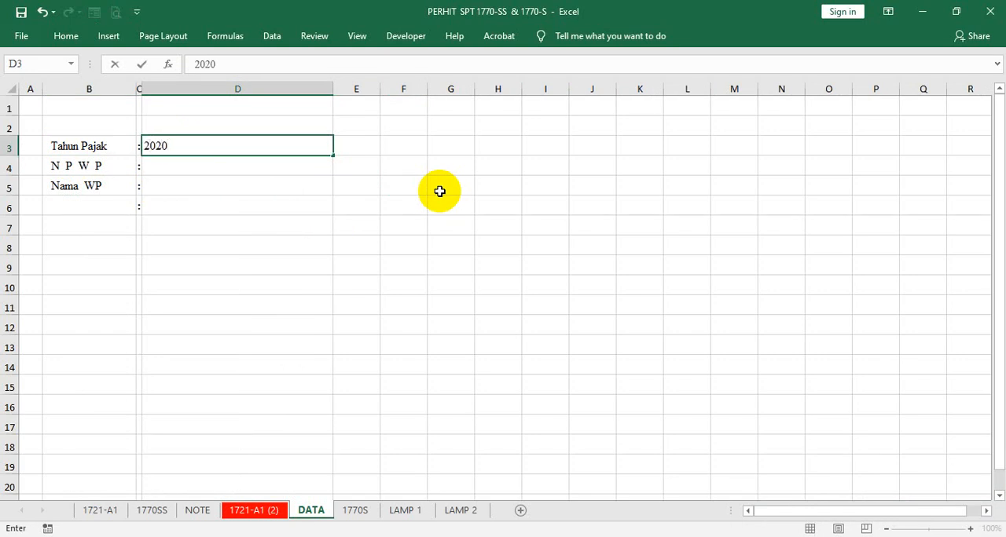
{"action": "type", "text": "20"}
{"action": "key", "text": "ctrl+Return"}
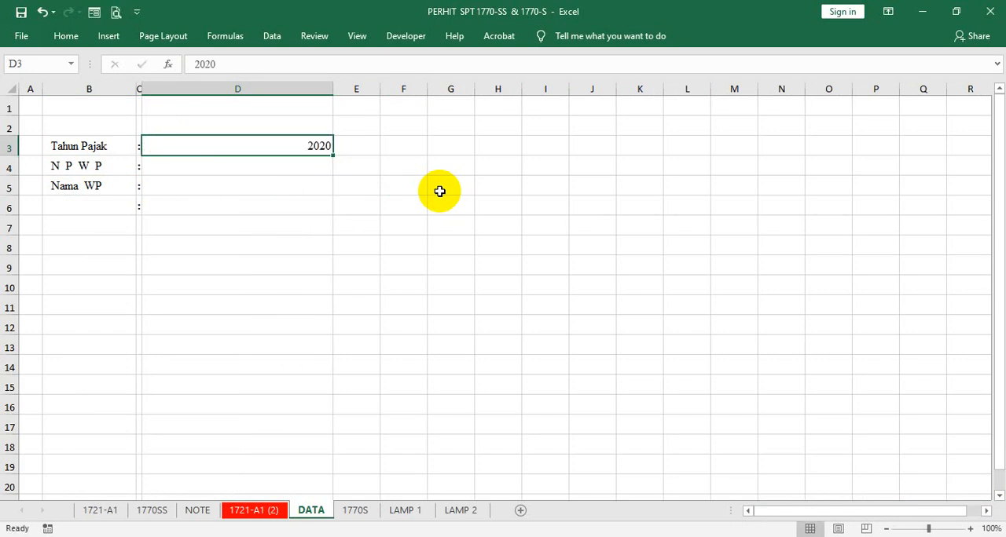
{"action": "left_click", "coordinate": [57, 35]}
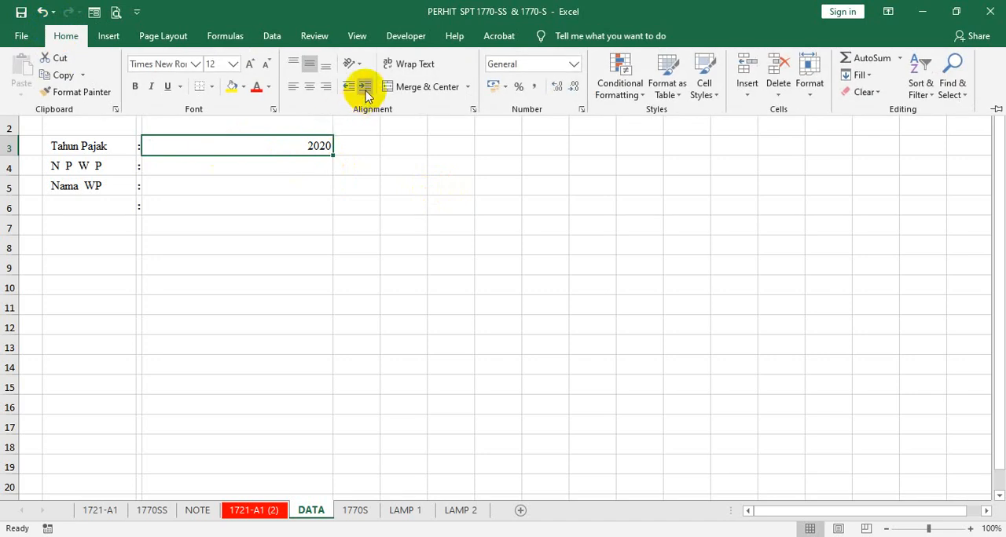
{"action": "left_click", "coordinate": [366, 89]}
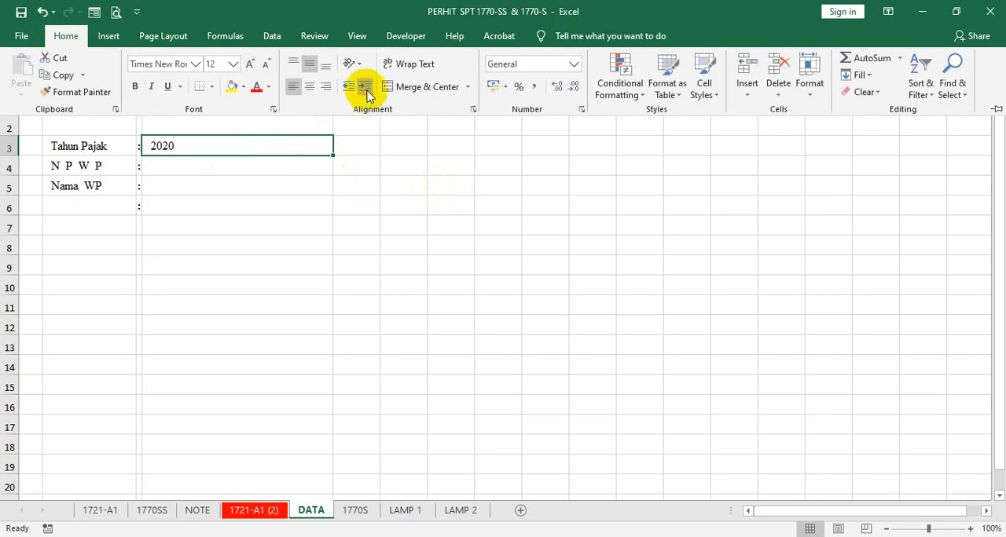
- Apply the same left indent to the empty cells D4:D7
{"action": "left_click", "coordinate": [276, 162]}
{"action": "left_click_drag", "start_coordinate": [277, 167], "coordinate": [279, 228]}
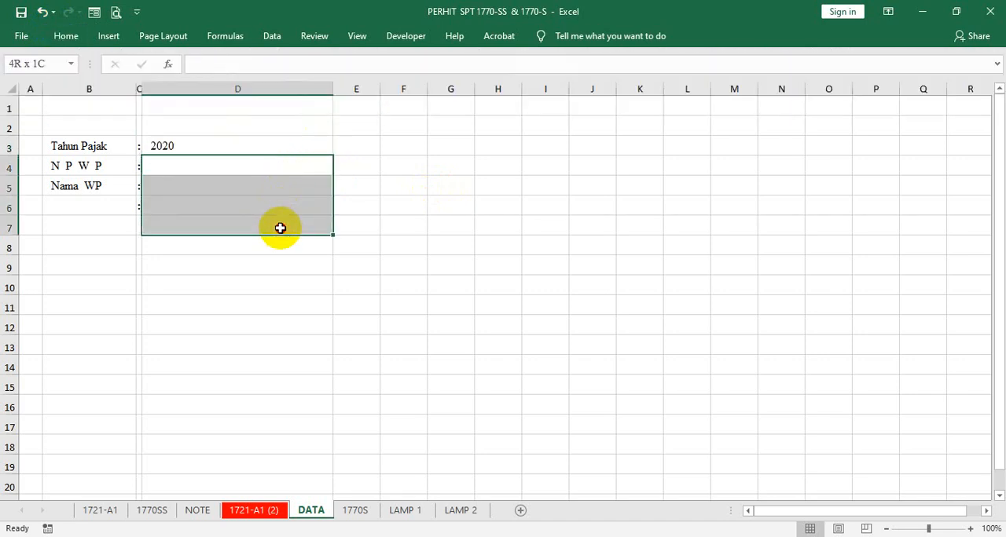
{"action": "left_click", "coordinate": [69, 37]}
{"action": "left_click", "coordinate": [363, 87]}
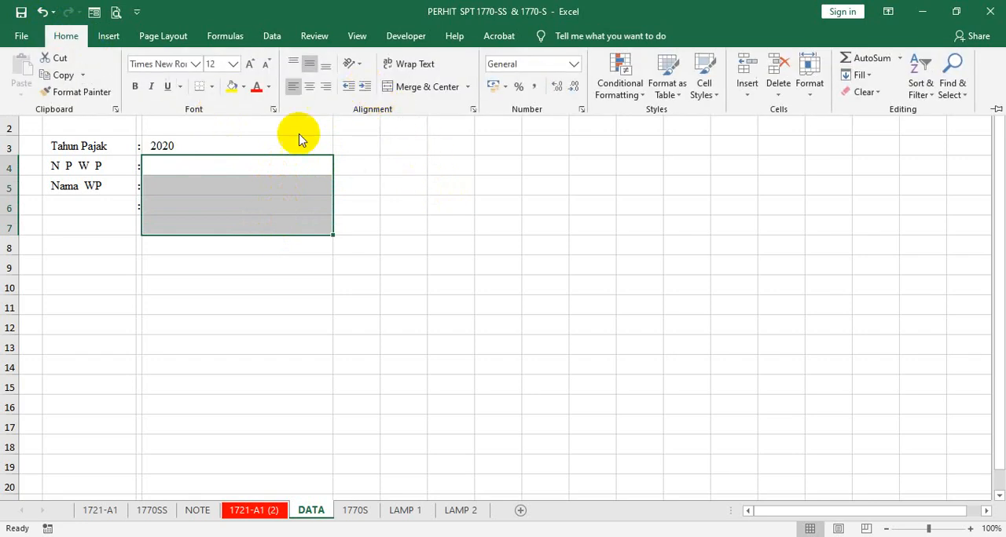
- Enter the taxpayer's NPWP number in D4 and the taxpayer's full name in D5
{"action": "left_click", "coordinate": [238, 170]}
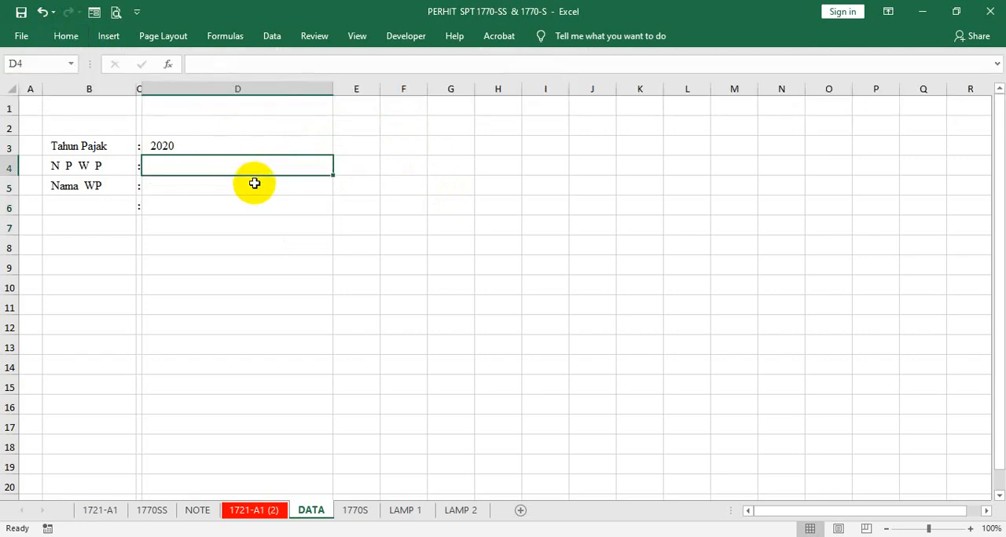
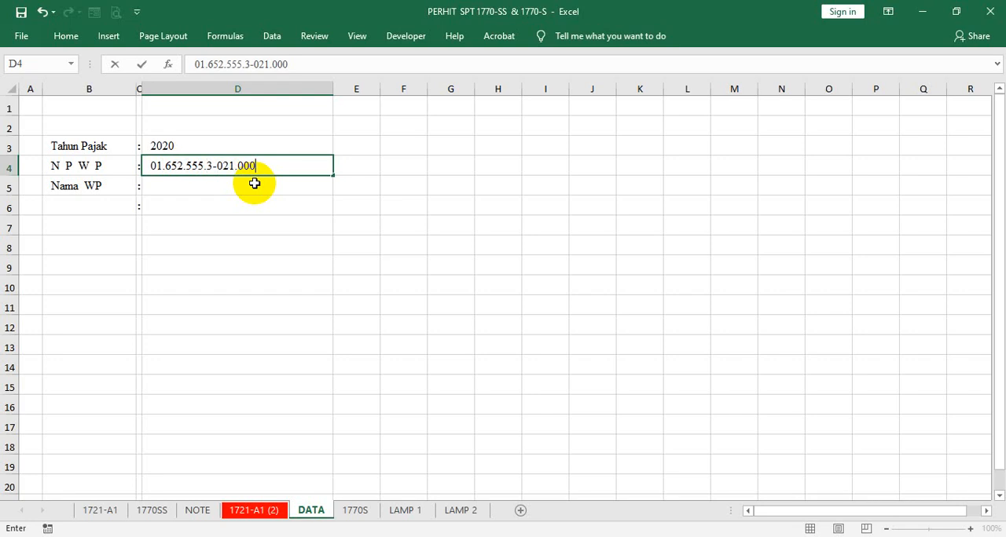
{"action": "key", "text": "Return"}
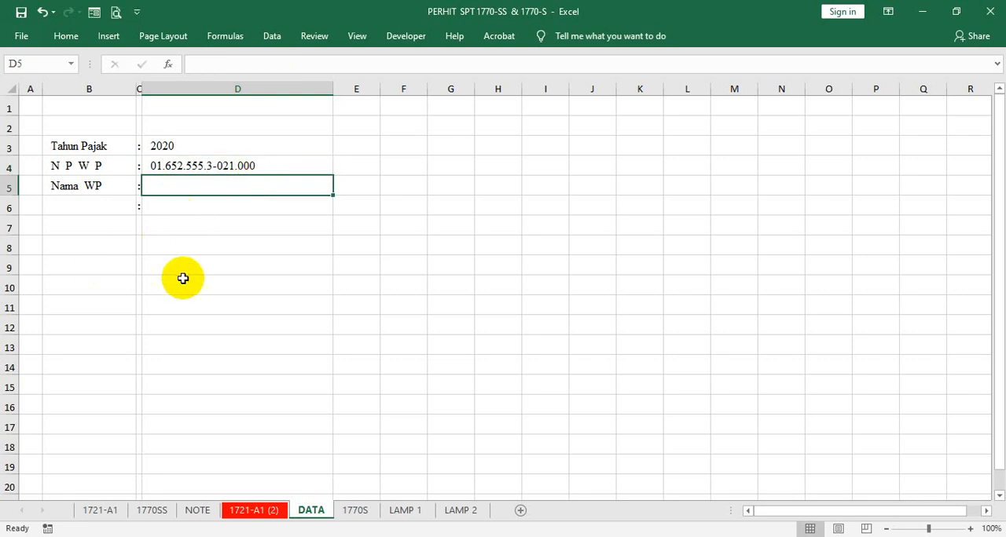
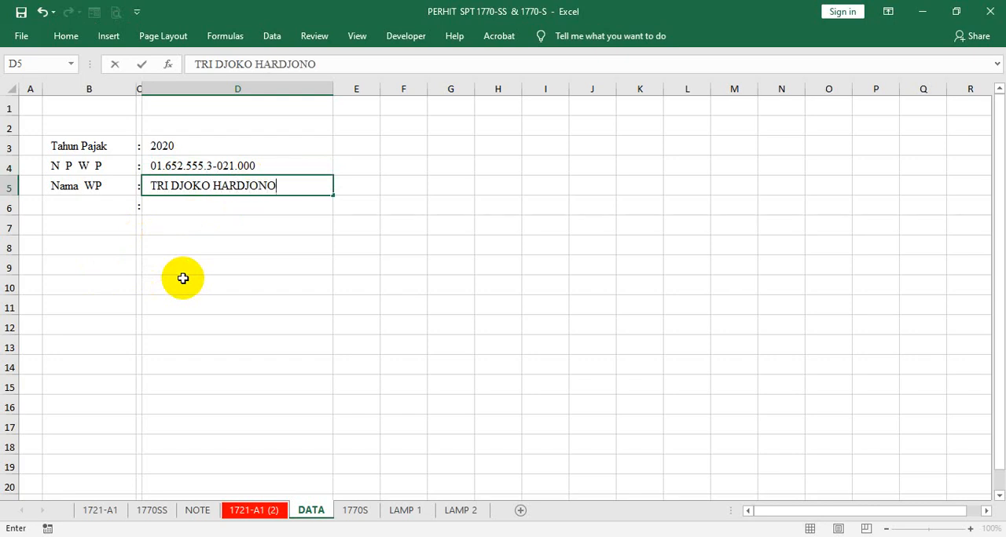
{"action": "key", "text": "Return"}
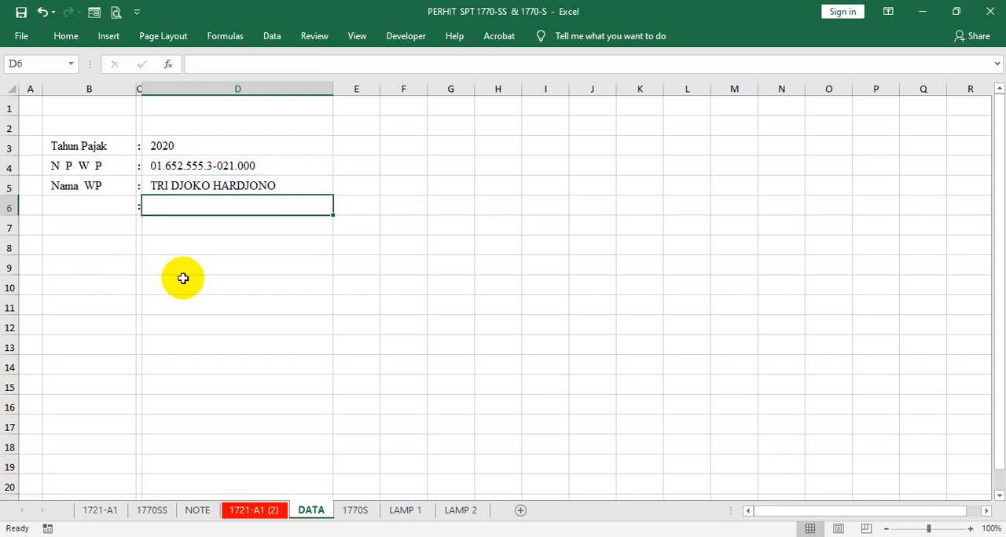
- Add the labels "Pekerjaan" in B6 and "No. Telp." in B7
{"action": "key", "text": "Left"}
{"action": "key", "text": "Left"}
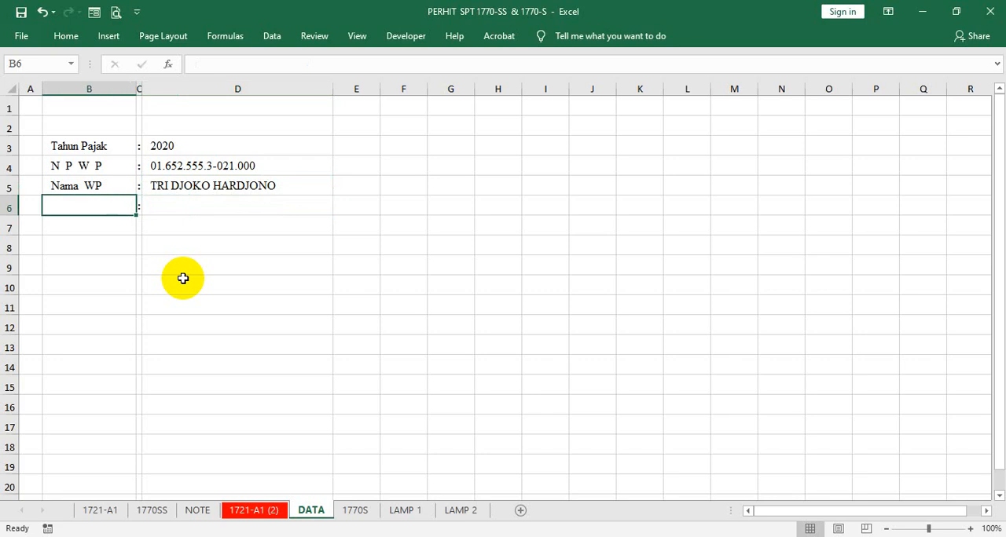
{"action": "type", "text": "Pekerjaan"}
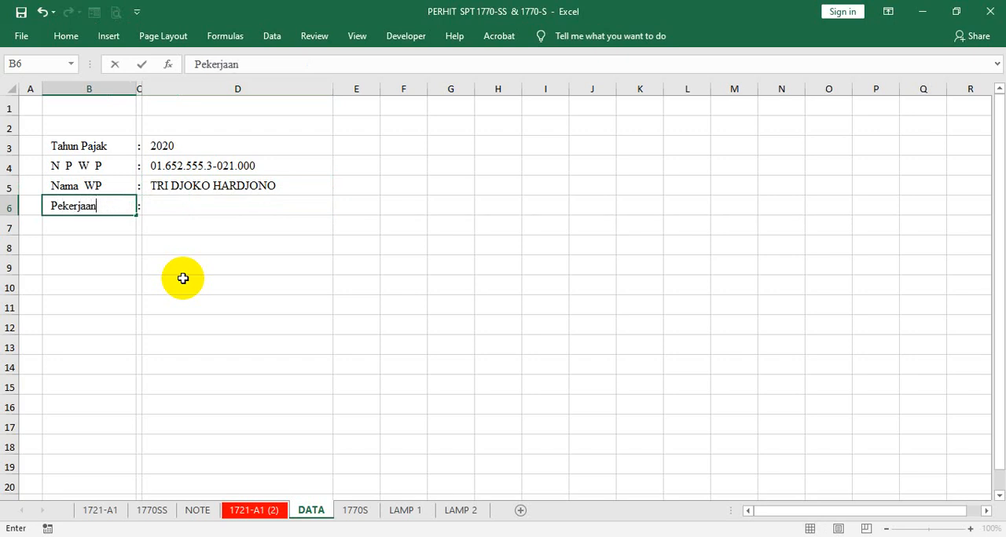
{"action": "key", "text": "Return"}
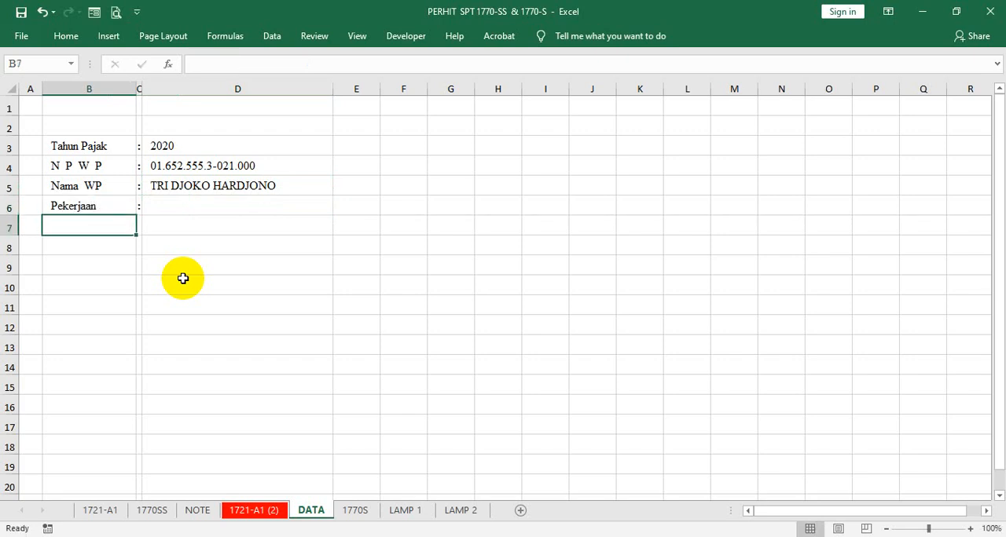
{"action": "type", "text": "No. Telp."}
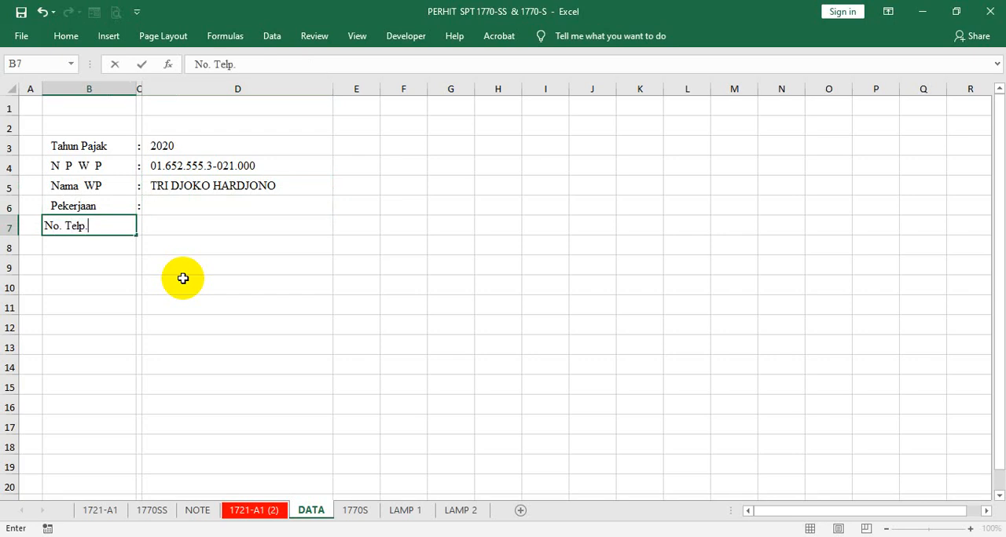
{"action": "key", "text": "Return"}
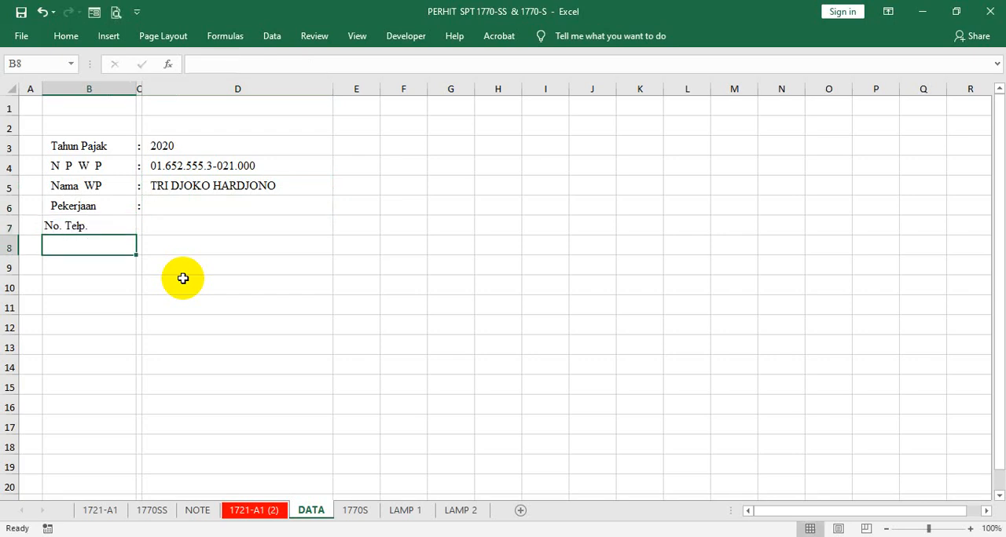
- Check the identity fields on the 1770S sheet and slightly narrow columns B and D on the DATA sheet
{"action": "left_click", "coordinate": [354, 510]}
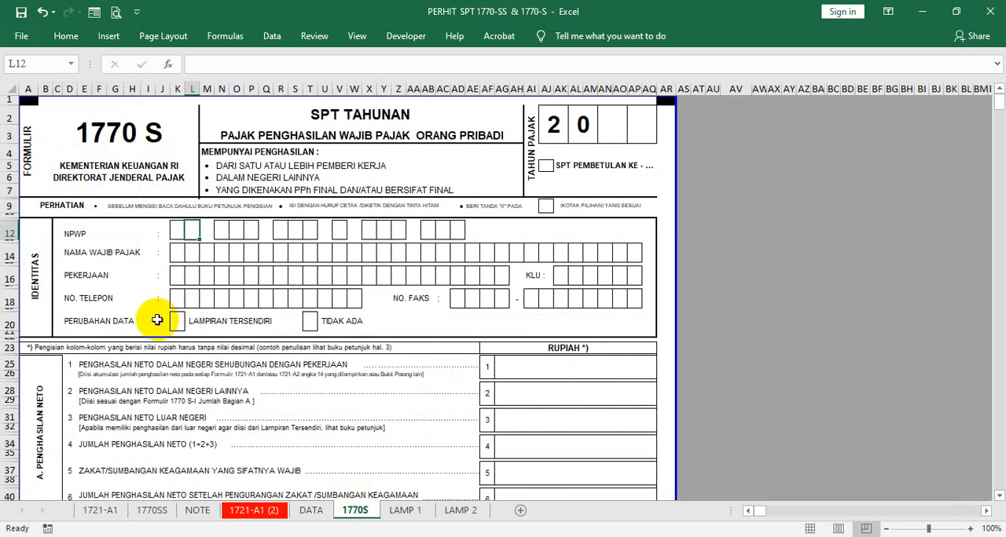
{"action": "left_click", "coordinate": [308, 511]}
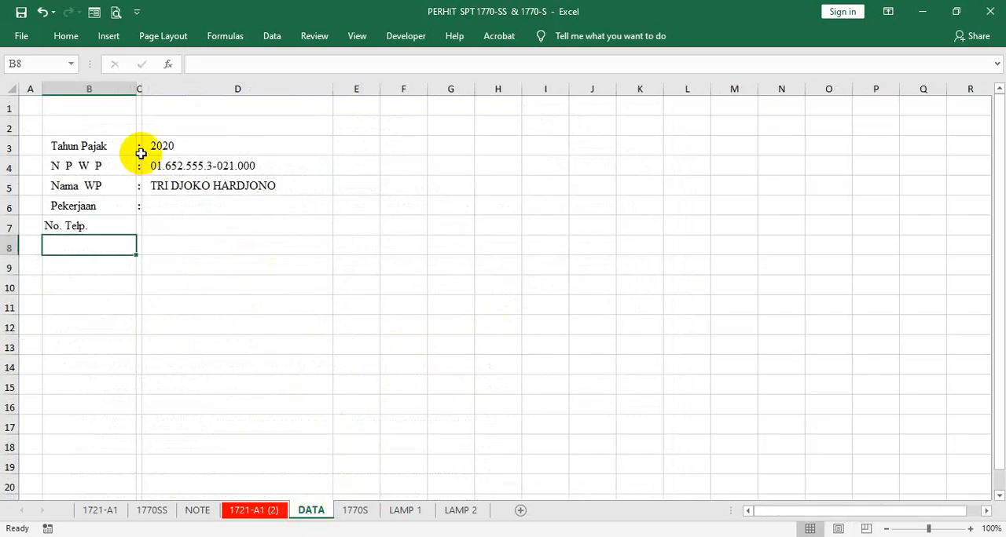
{"action": "left_click_drag", "start_coordinate": [136, 88], "coordinate": [119, 88]}
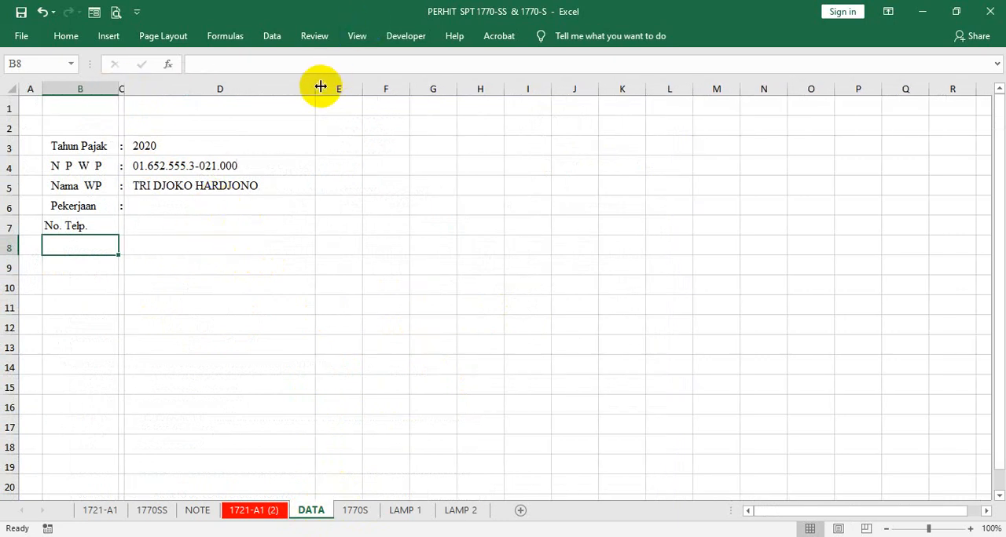
{"action": "left_click_drag", "start_coordinate": [315, 87], "coordinate": [289, 89]}
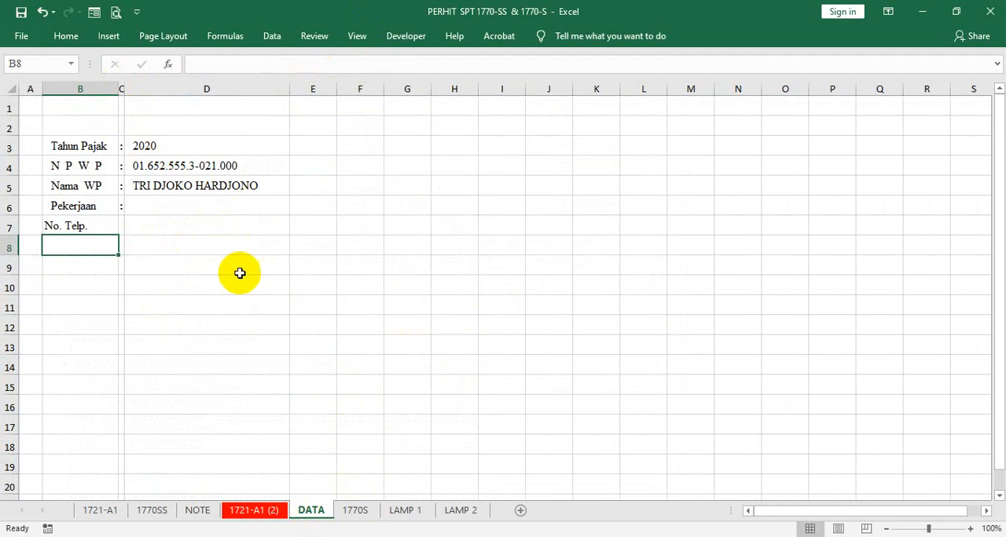
- Narrow columns K through AK to about half their width and centre their contents
{"action": "left_click_drag", "start_coordinate": [597, 85], "coordinate": [841, 87]}
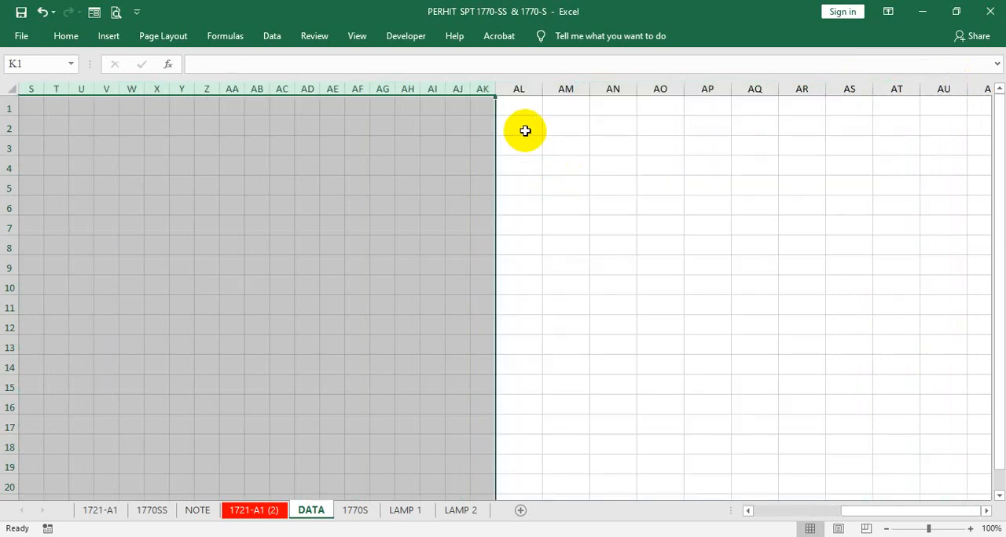
{"action": "left_click_drag", "start_coordinate": [842, 512], "coordinate": [764, 512]}
{"action": "right_click", "coordinate": [617, 281]}
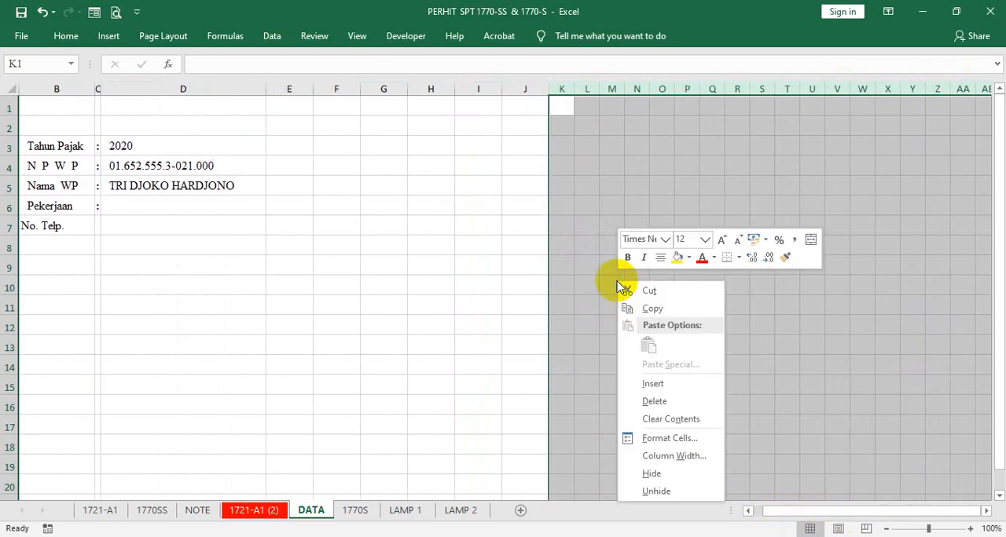
{"action": "left_click", "coordinate": [660, 260]}
{"action": "left_click_drag", "start_coordinate": [377, 275], "coordinate": [379, 282]}
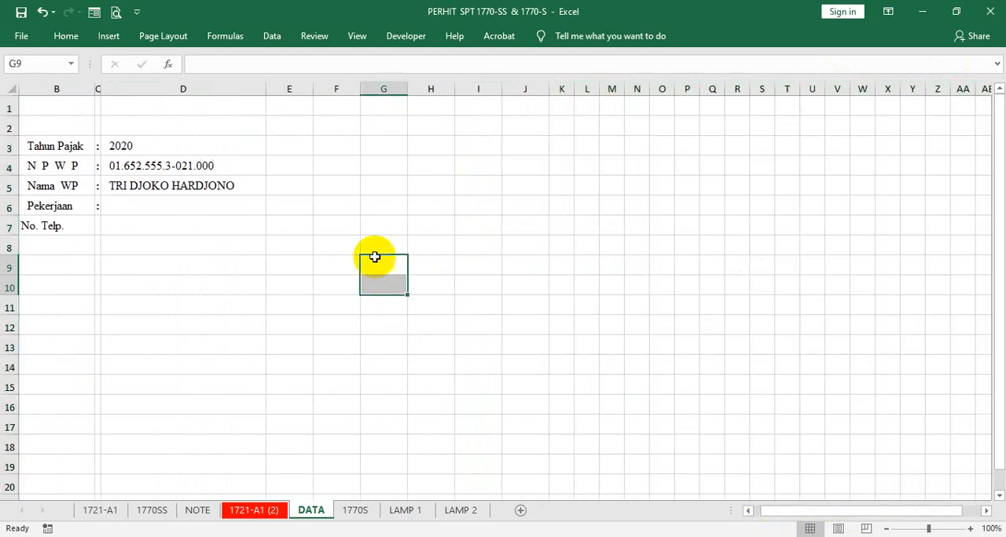
{"action": "left_click", "coordinate": [559, 168]}
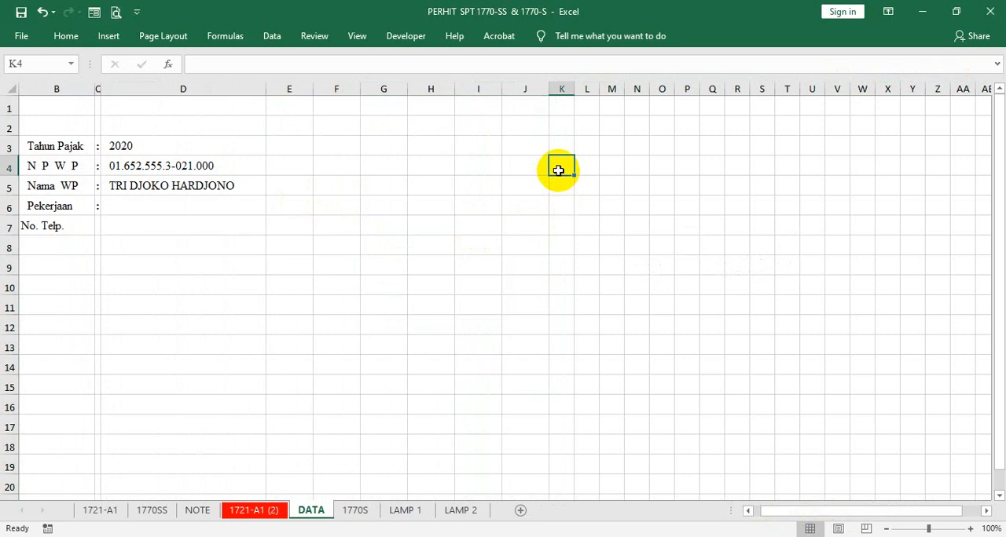
{"action": "left_click", "coordinate": [559, 146]}
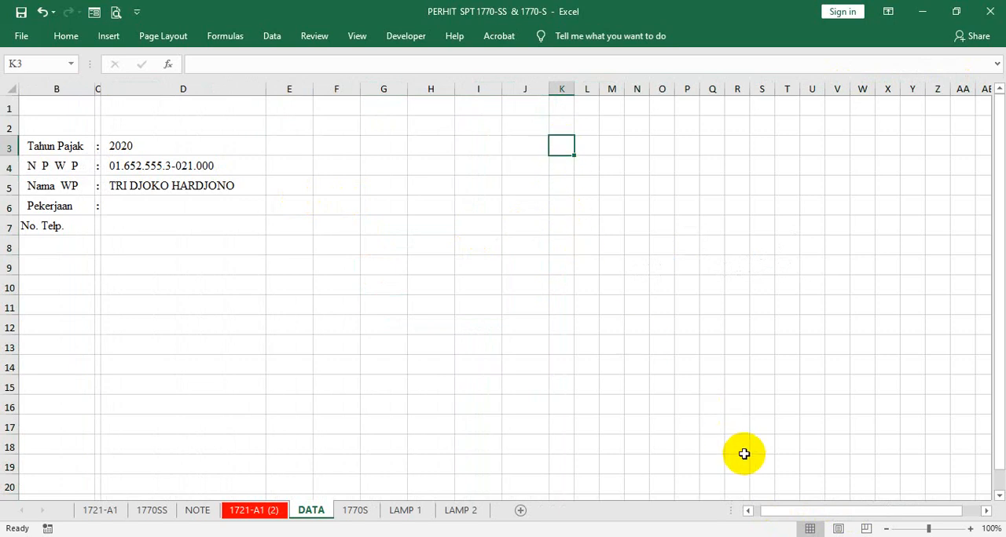
{"action": "left_click_drag", "start_coordinate": [770, 514], "coordinate": [757, 515]}
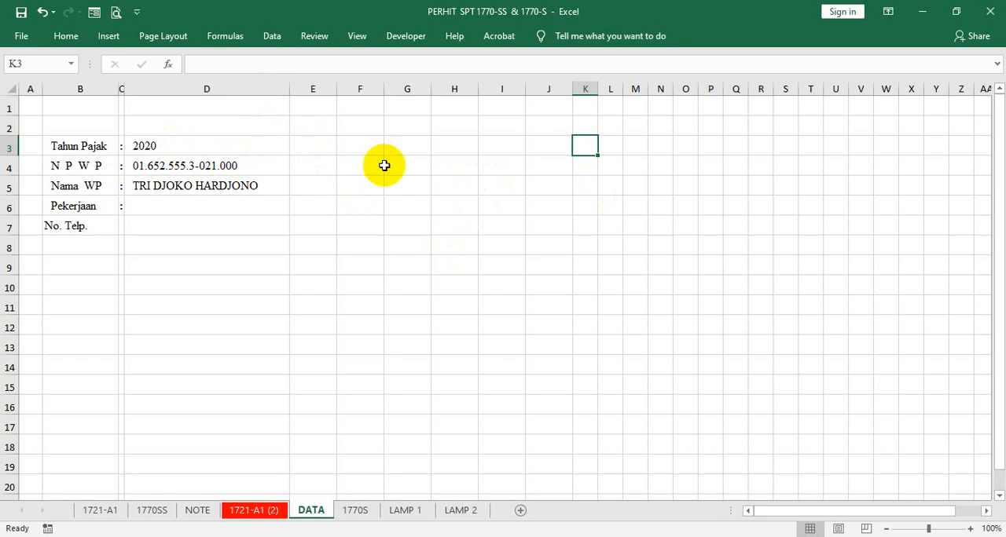
- Enter "Fungsi" in E2 and "CONSATENATE" in bold in F2
{"action": "left_click", "coordinate": [313, 110]}
{"action": "left_click", "coordinate": [325, 124]}
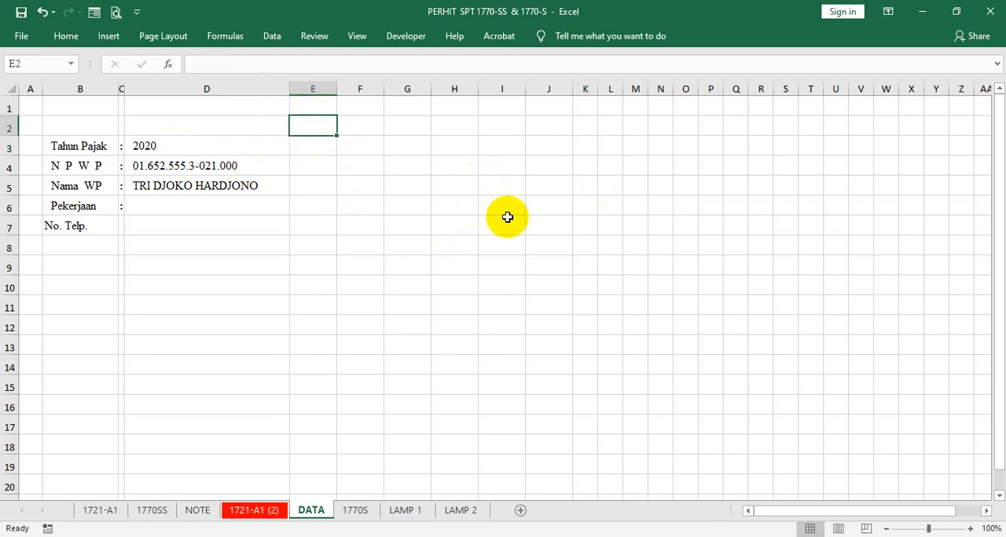
{"action": "type", "text": "Fungsi"}
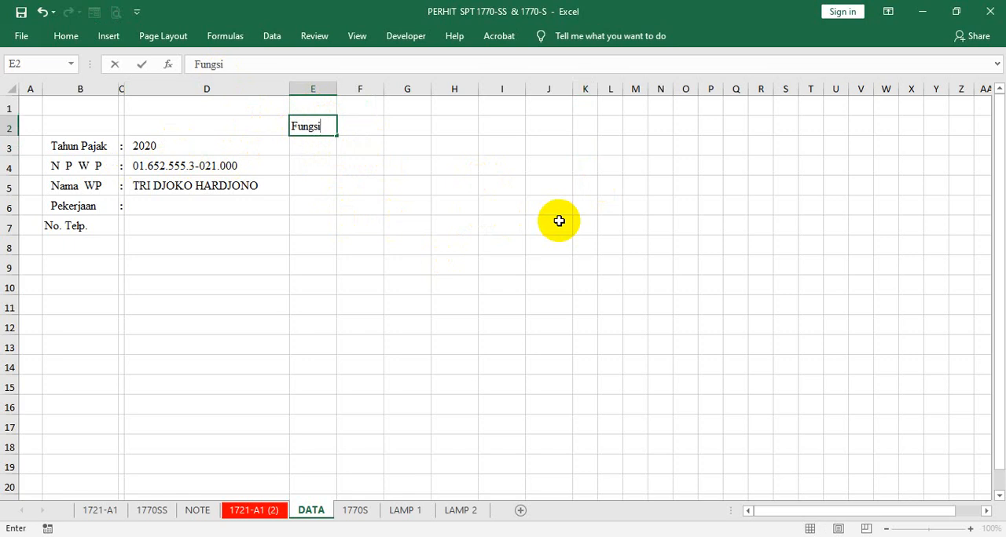
{"action": "key", "text": "Tab"}
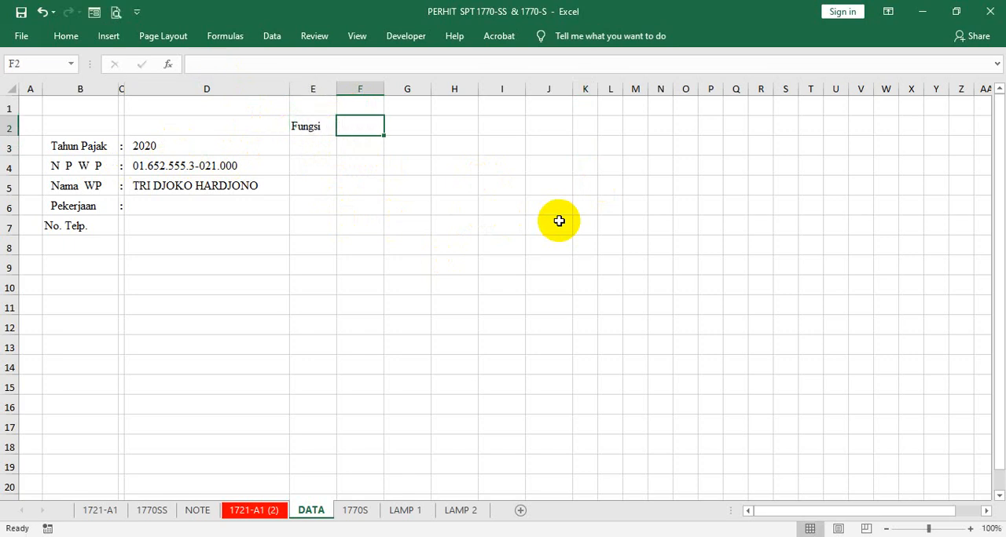
{"action": "type", "text": "B"}
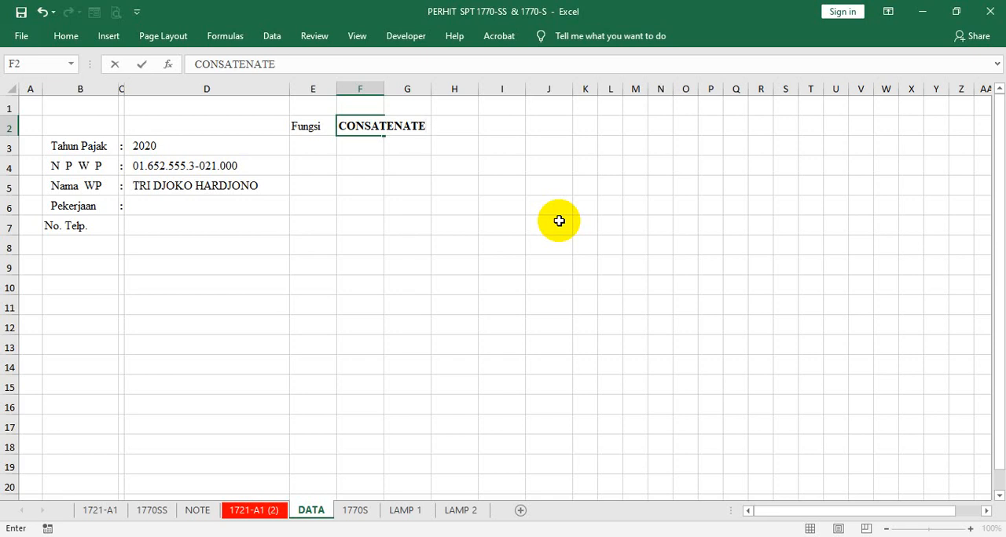
{"action": "key", "text": "Return"}
- Copy the colon from C6 down to C7, beside the phone number label
{"action": "key", "text": "Left"}
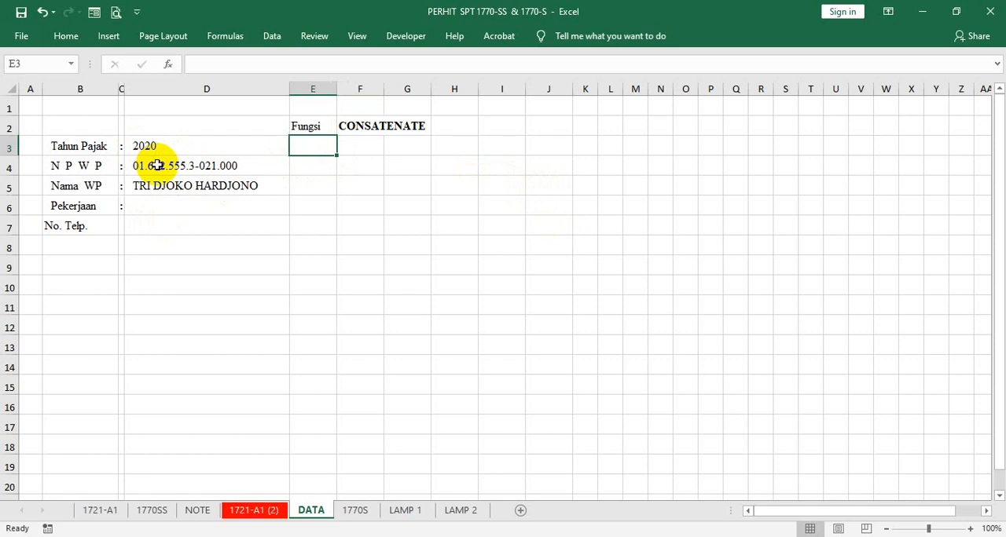
{"action": "left_click", "coordinate": [120, 208]}
{"action": "left_click_drag", "start_coordinate": [125, 216], "coordinate": [124, 229]}
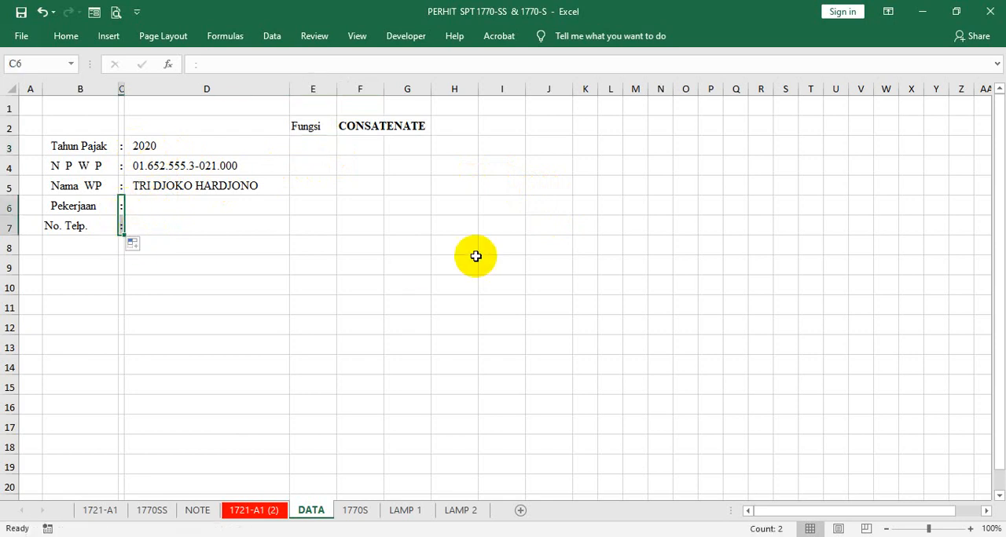
- Enter the formula =LEFT(D3;1) in K3 to extract from the tax year, and change its character count to 2
{"action": "left_click", "coordinate": [586, 146]}
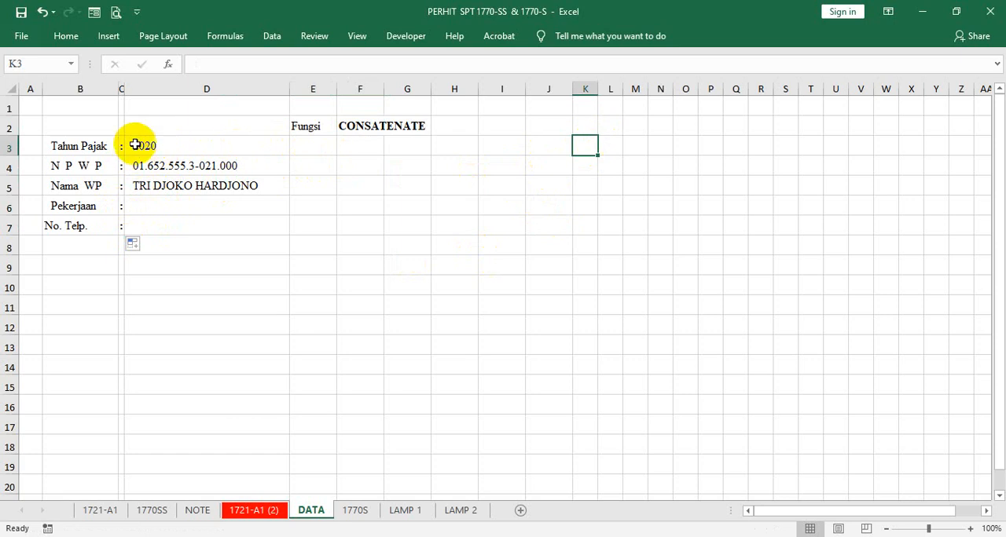
{"action": "type", "text": "="}
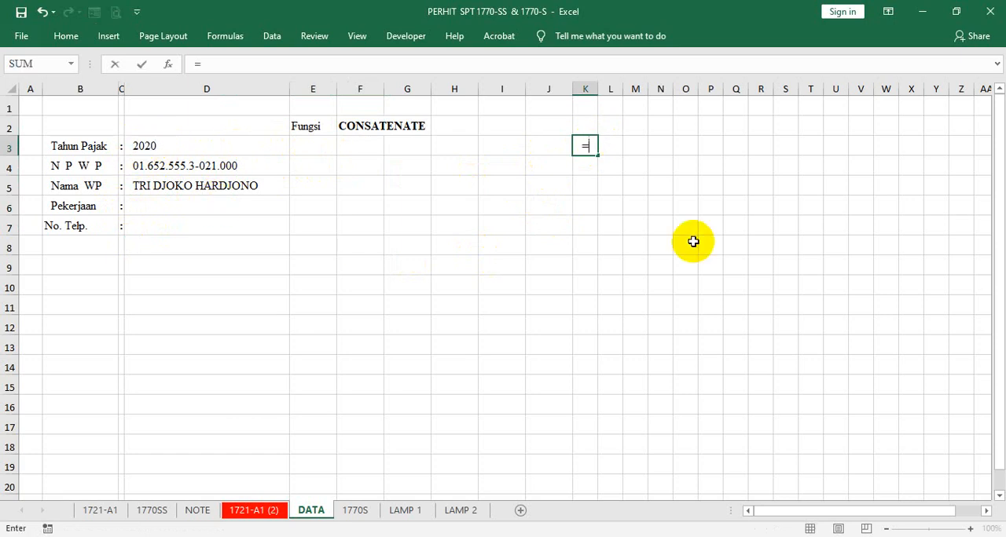
{"action": "type", "text": "LE"}
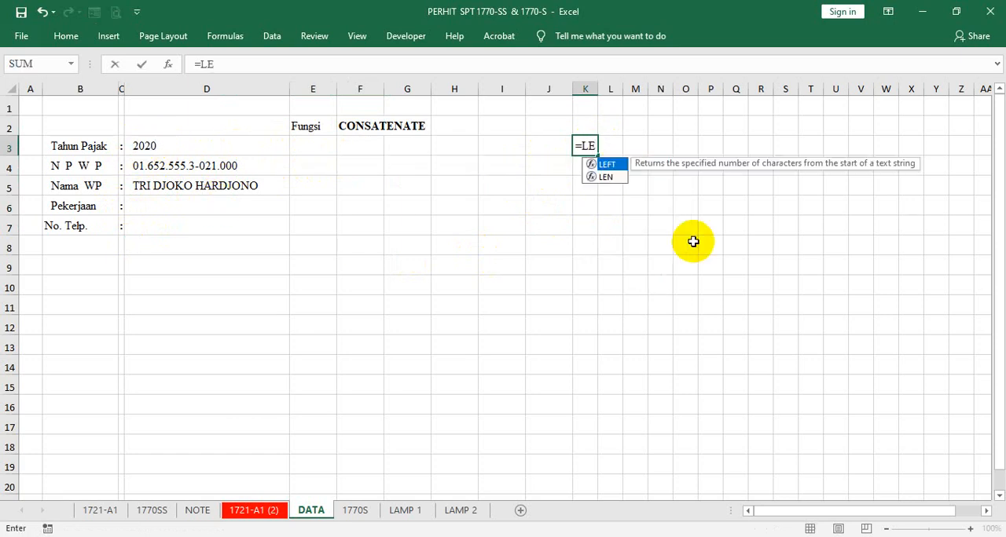
{"action": "key", "text": "Tab"}
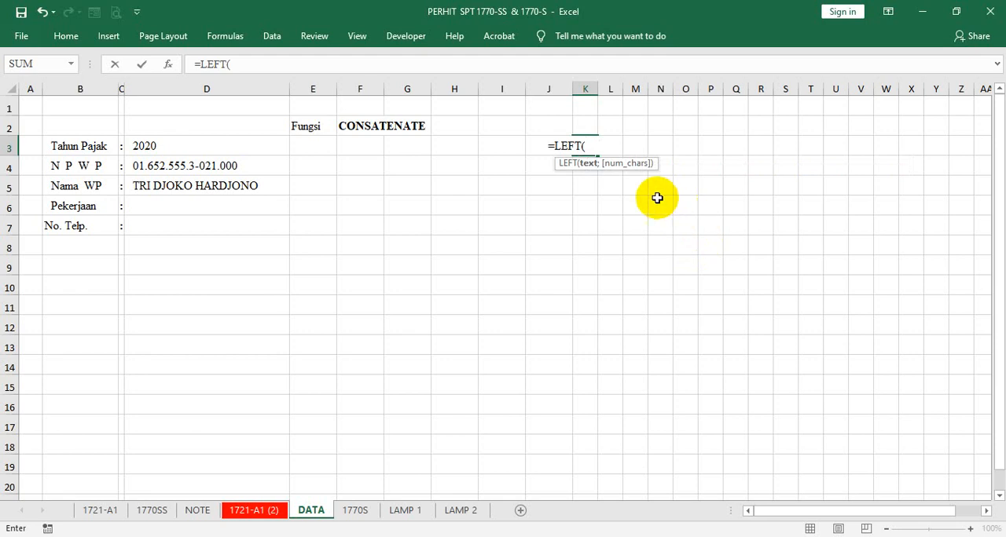
{"action": "left_click", "coordinate": [244, 145]}
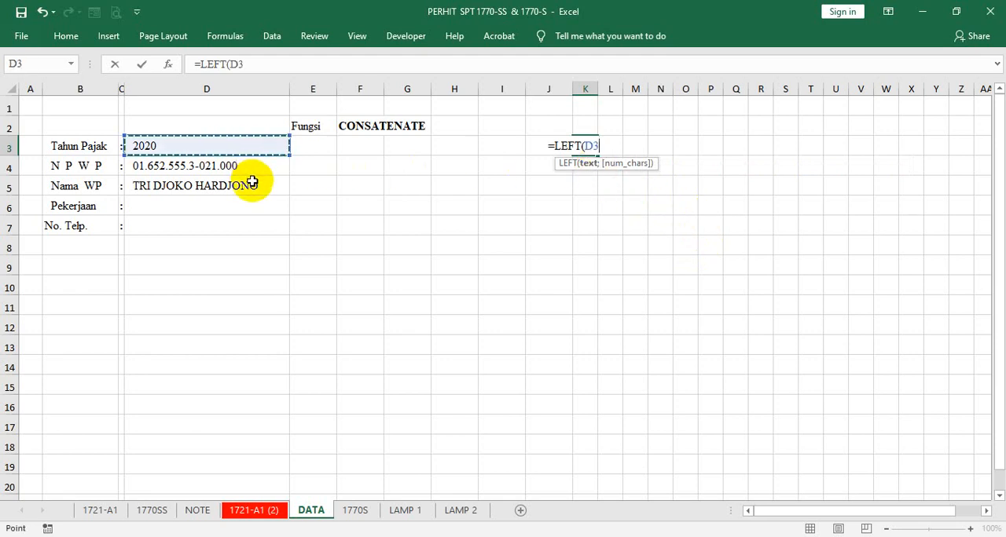
{"action": "type", "text": ";"}
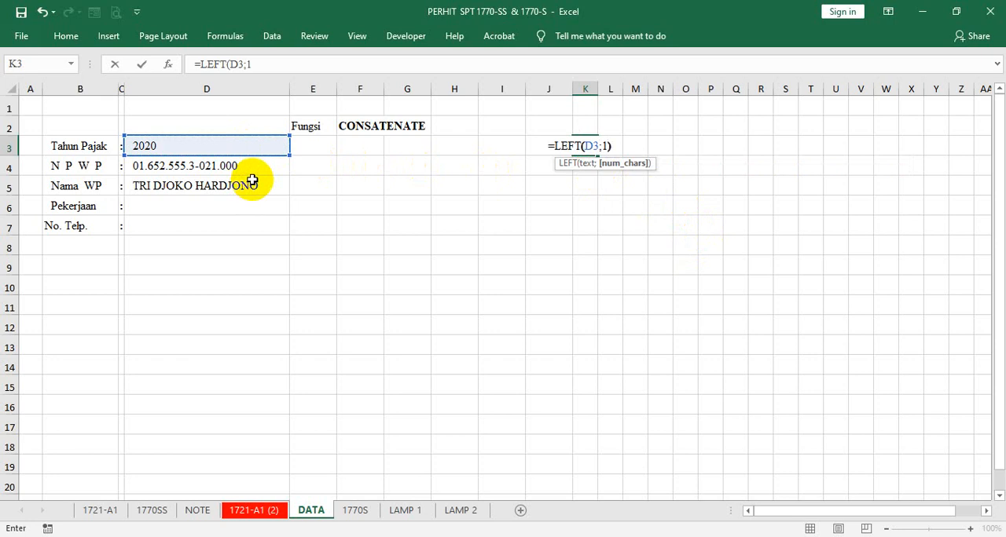
{"action": "type", "text": "1"}
{"action": "key", "text": "ctrl+Return"}
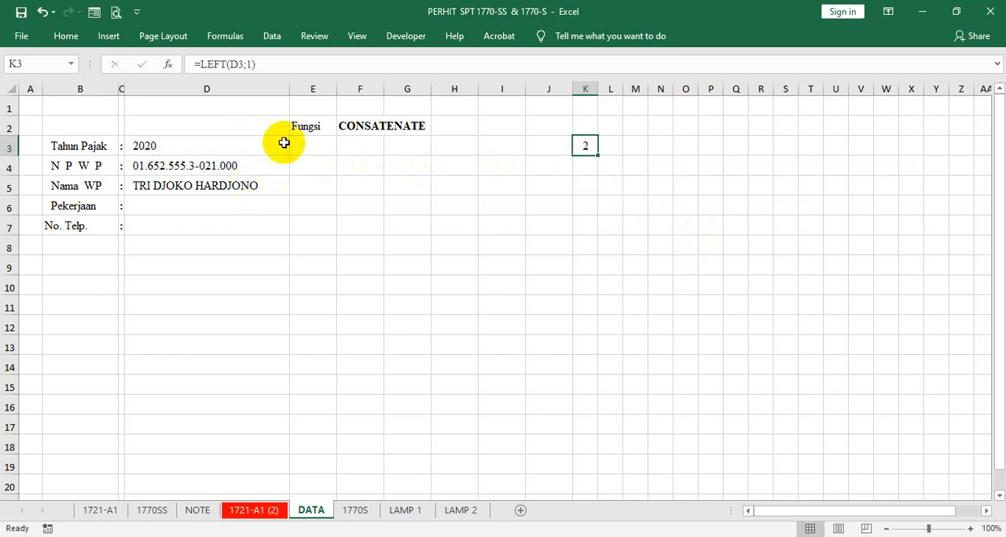
{"action": "left_click", "coordinate": [248, 66]}
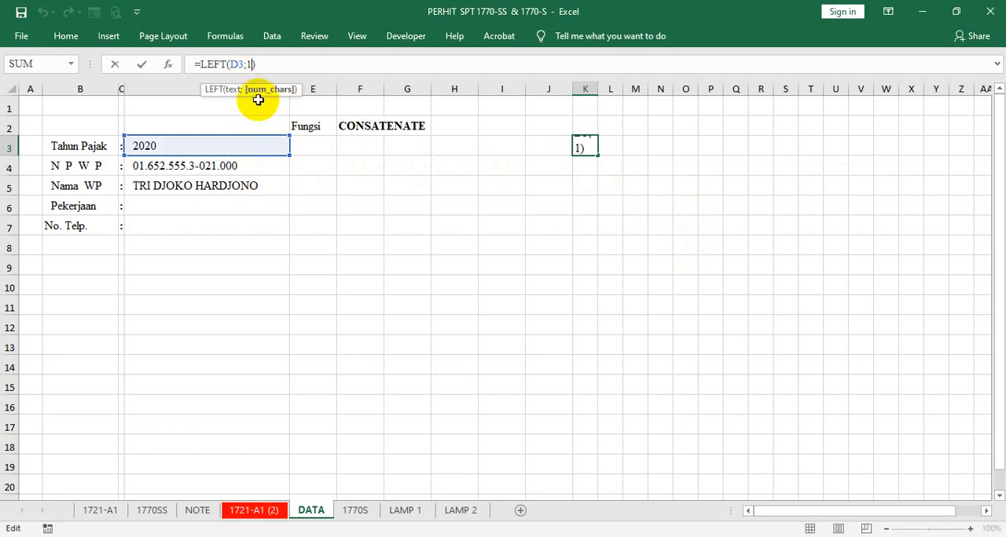
{"action": "key", "text": "ctrl+Return"}
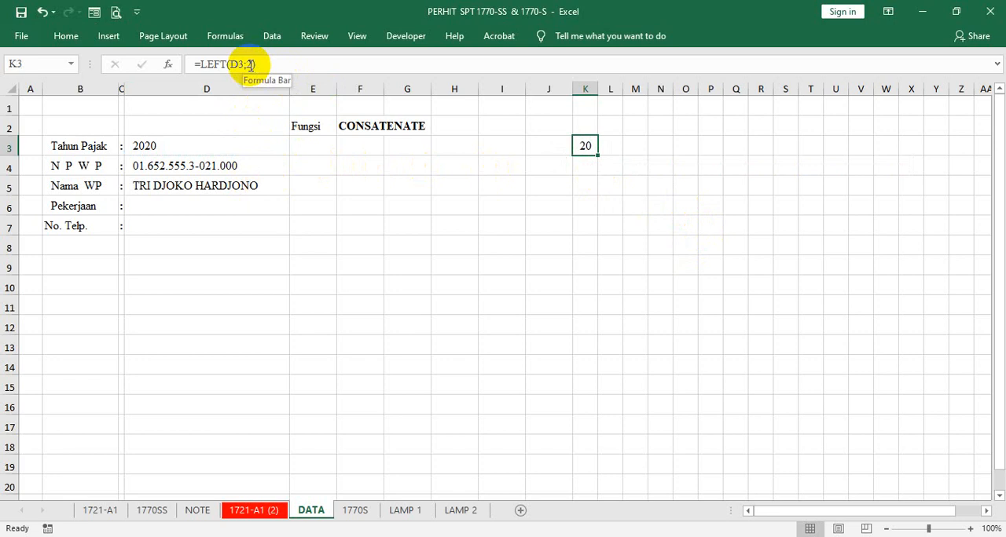
- Set the character count of the LEFT formula in K3 back to 1
{"action": "left_click", "coordinate": [253, 66]}
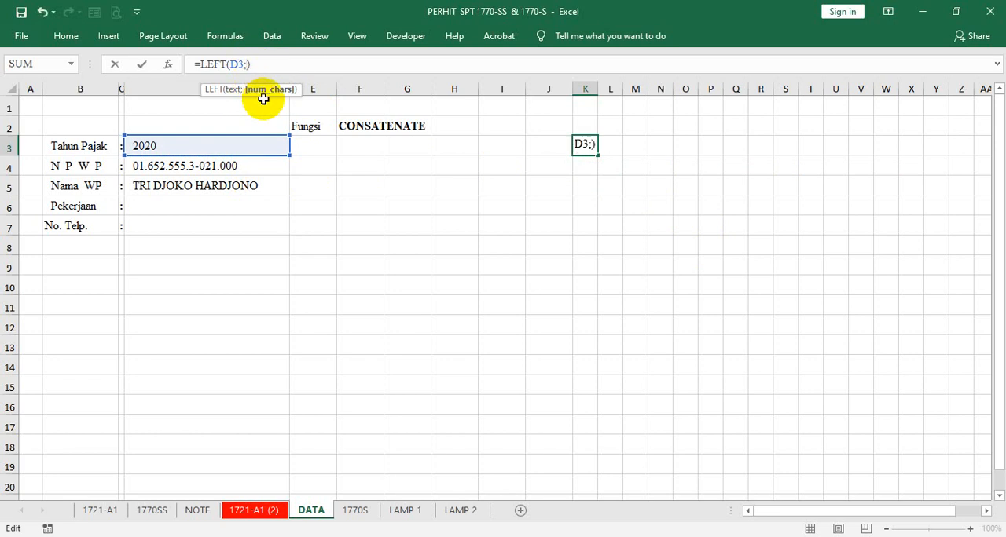
{"action": "type", "text": "1"}
{"action": "key", "text": "ctrl+Return"}
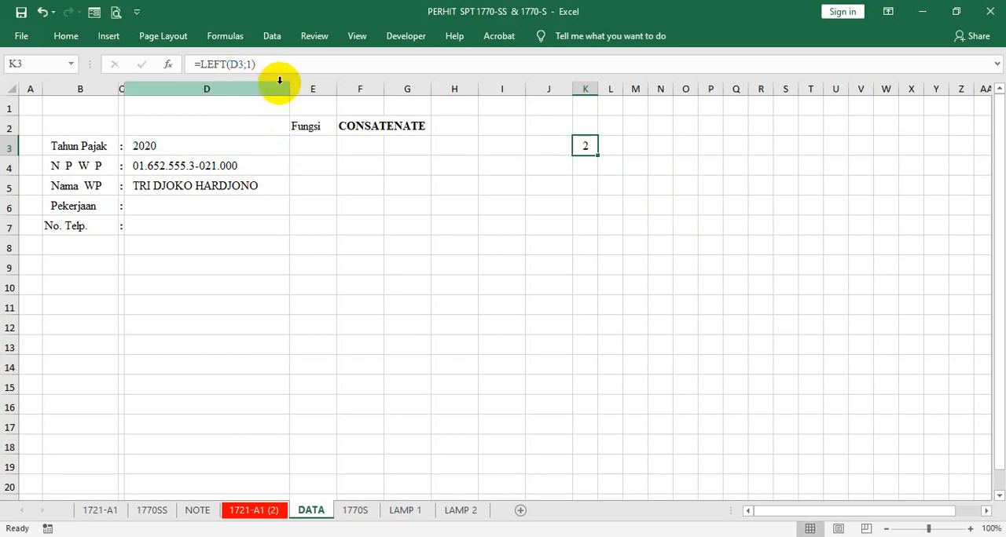
- Enter the formula =MID(D3;2;1) in L3 to extract the second digit of the tax year
{"action": "left_click", "coordinate": [605, 150]}
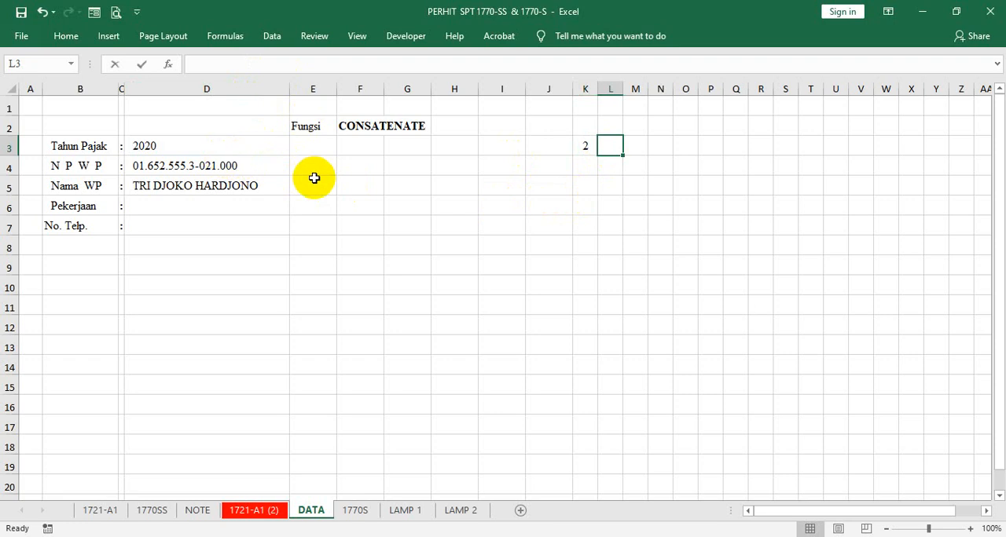
{"action": "type", "text": "=MID"}
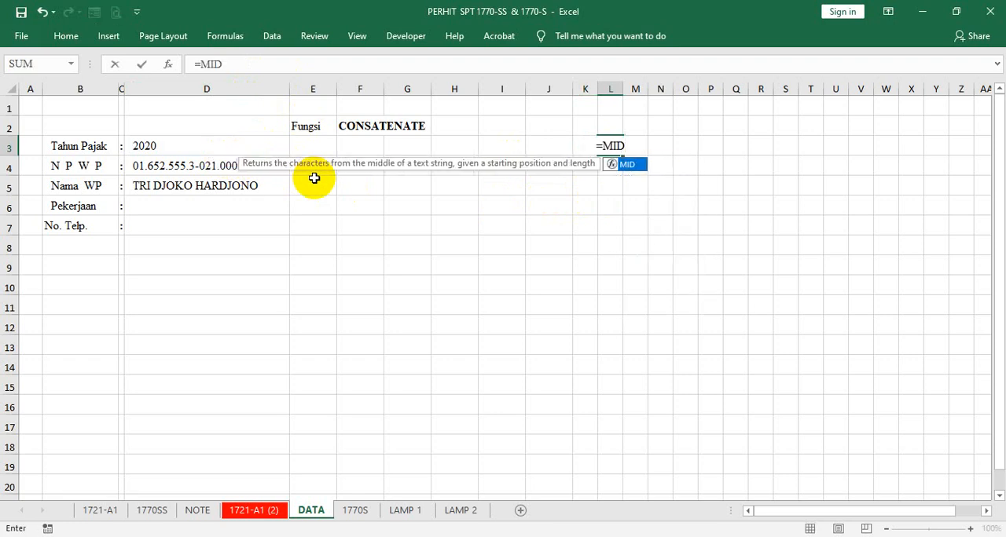
{"action": "type", "text": "("}
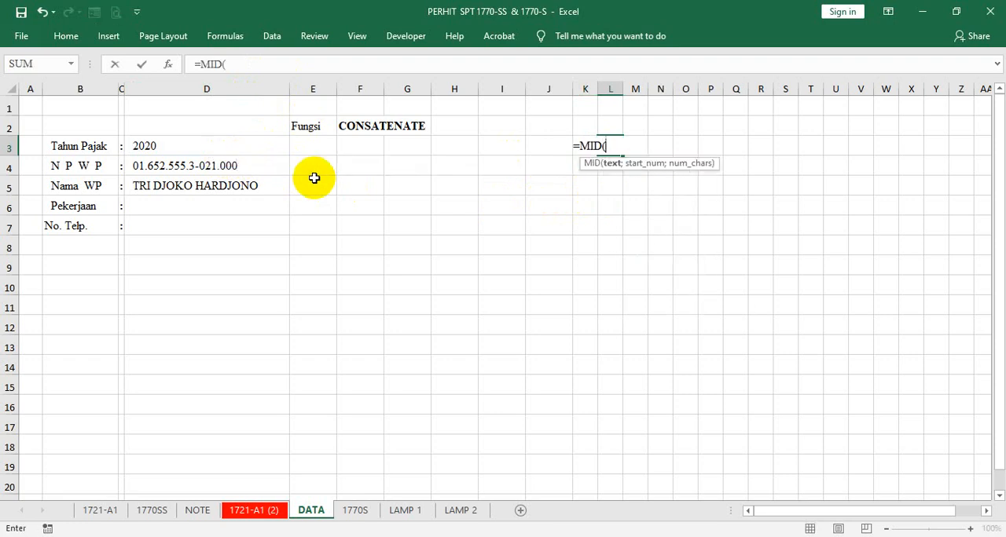
{"action": "left_click", "coordinate": [228, 148]}
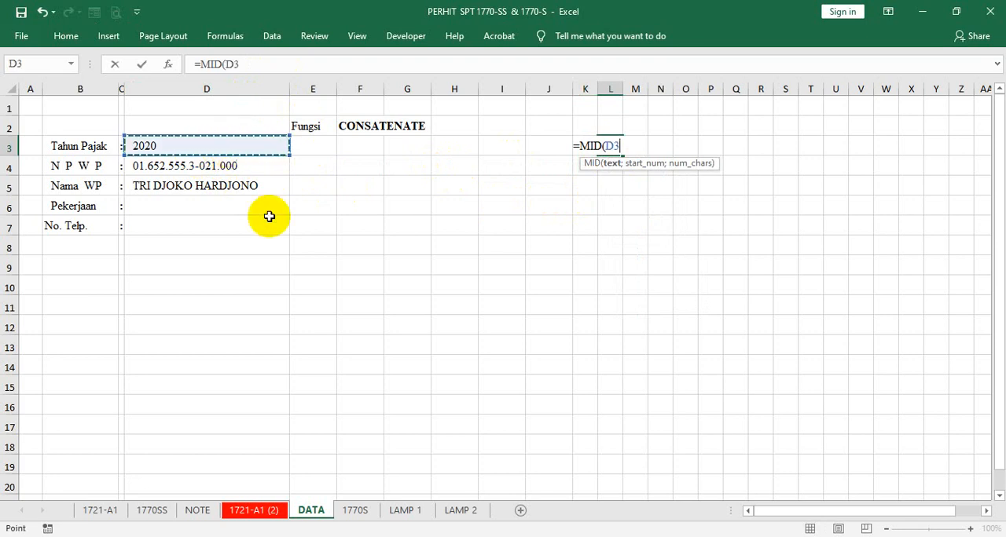
{"action": "type", "text": ";"}
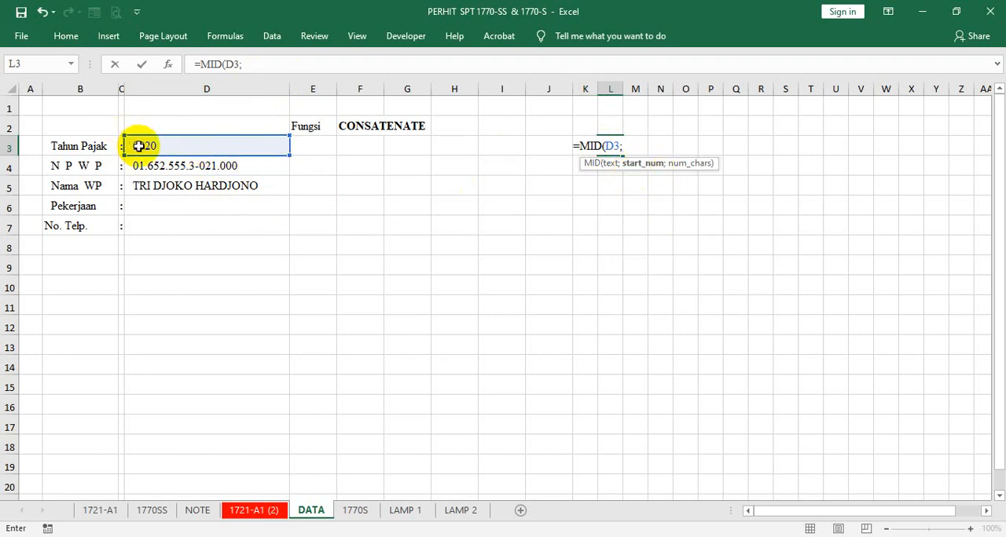
{"action": "left_click", "coordinate": [245, 65]}
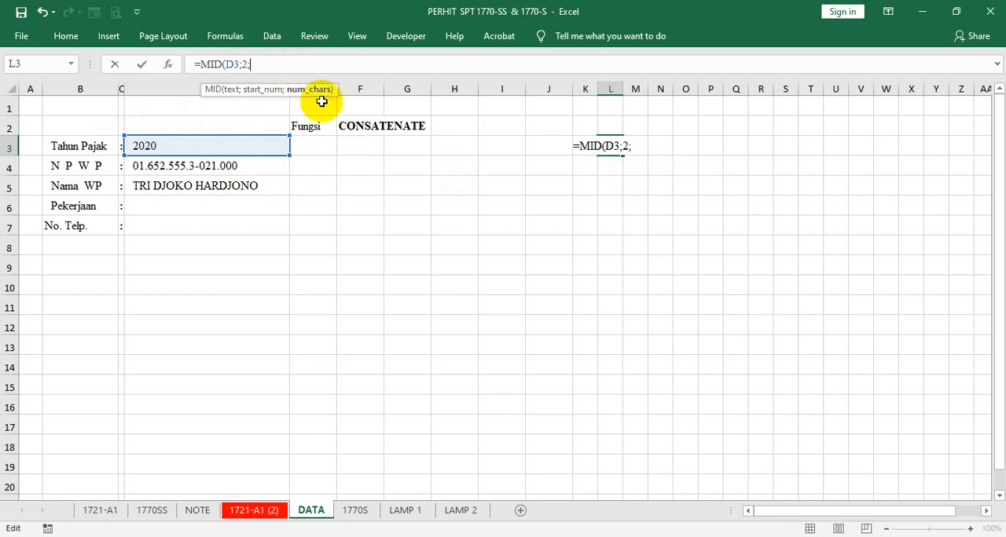
{"action": "type", "text": "1)"}
{"action": "key", "text": "Return"}
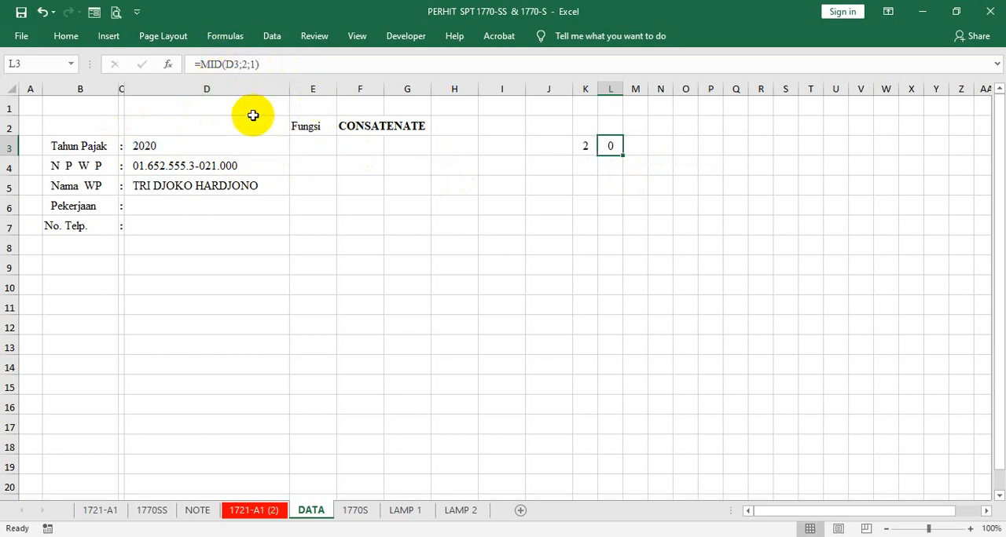
- Enter the formula =MID(D3;3;1) in M3 to extract the third digit of the tax year
{"action": "left_click", "coordinate": [636, 153]}
{"action": "type", "text": "="}
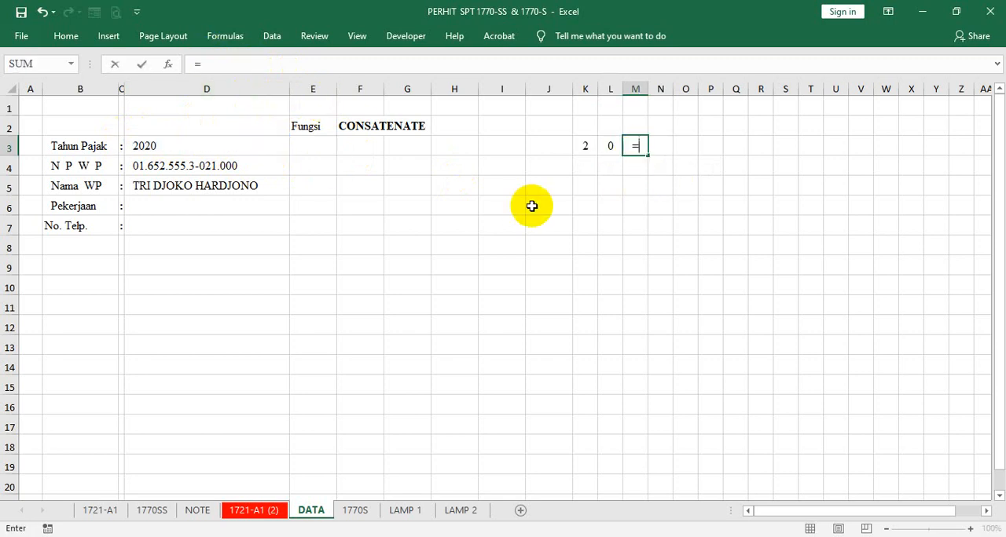
{"action": "type", "text": "MID("}
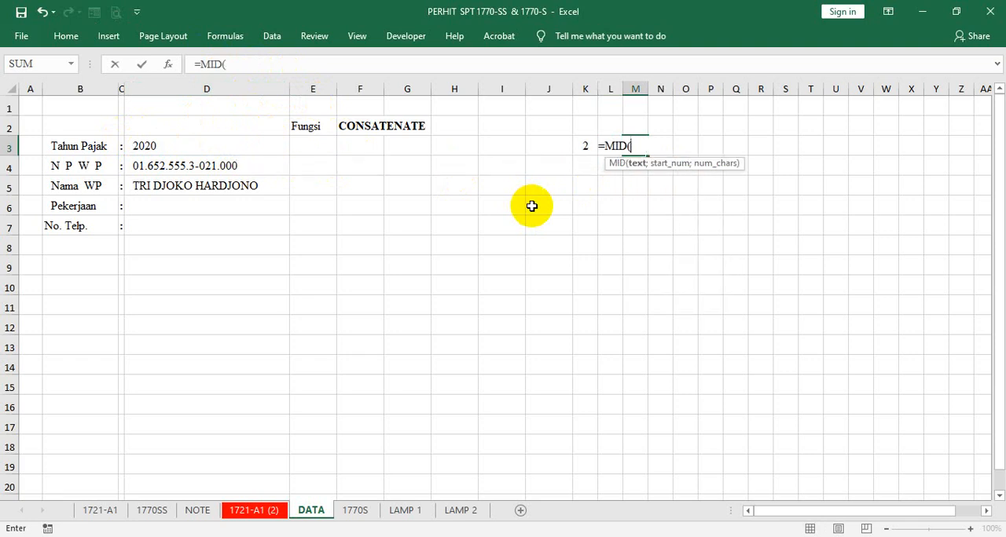
{"action": "left_click", "coordinate": [222, 148]}
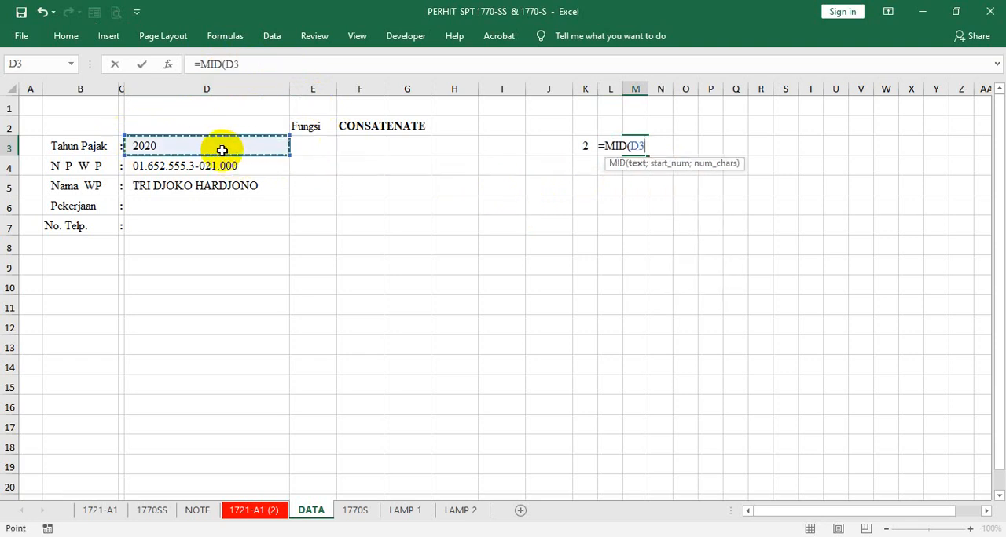
{"action": "left_click", "coordinate": [267, 67]}
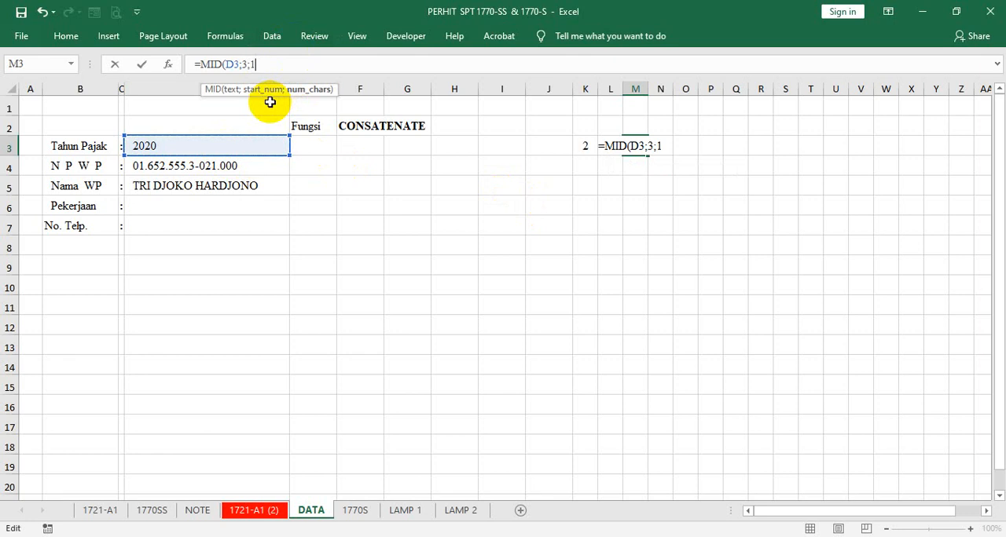
{"action": "type", "text": "3;1)"}
{"action": "key", "text": "Return"}
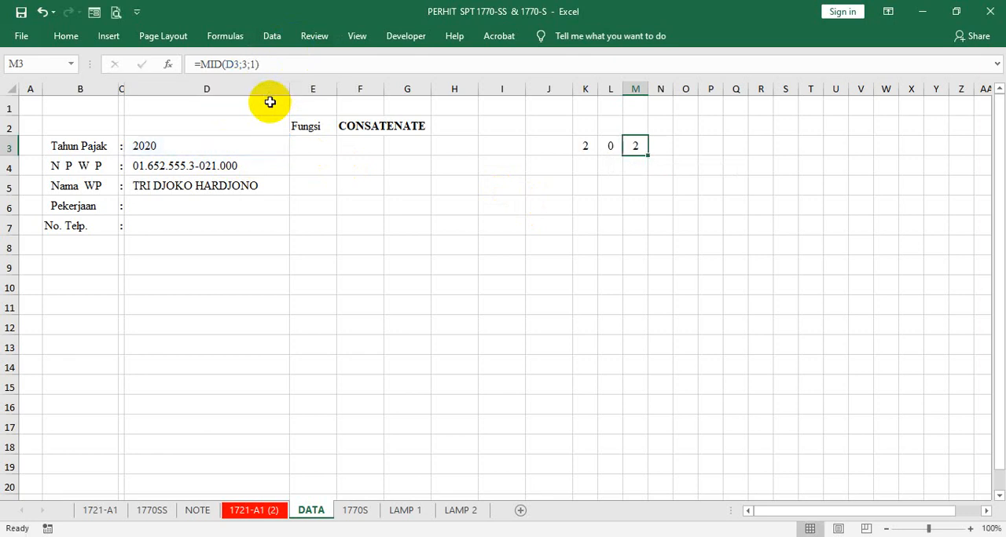
- Enter the formula =RIGHT(D3;1) in N3 to extract the last digit of the tax year
{"action": "left_click", "coordinate": [656, 146]}
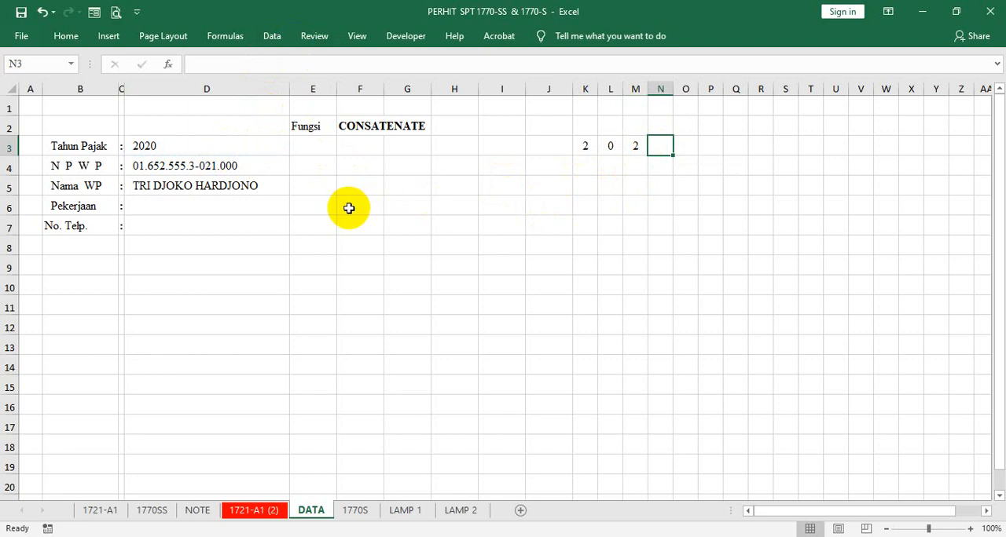
{"action": "type", "text": "="}
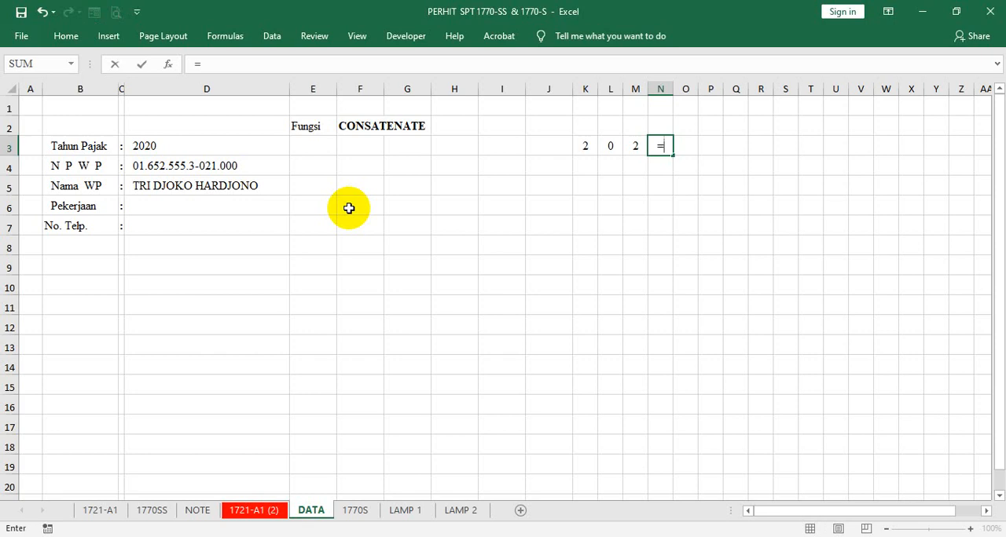
{"action": "type", "text": "RI"}
{"action": "key", "text": "Tab"}
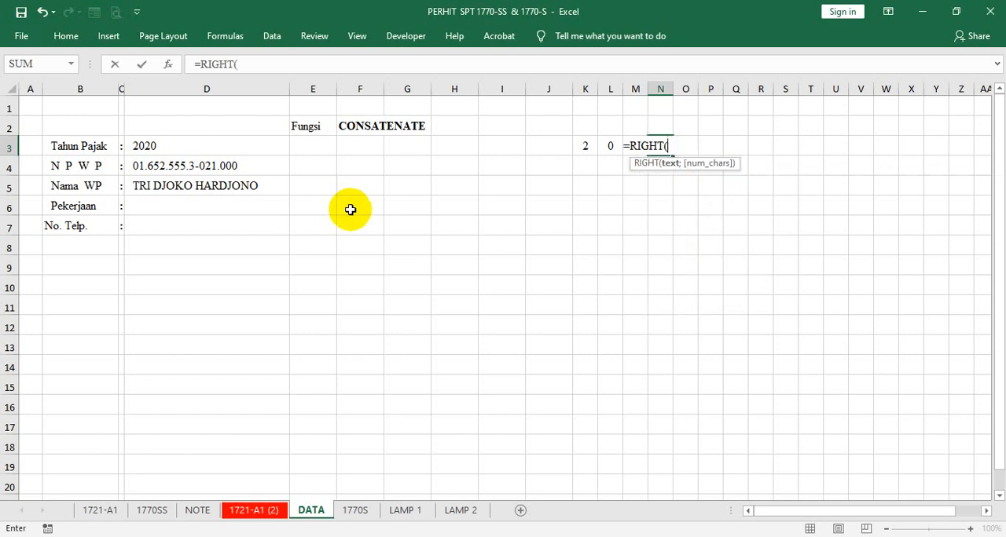
{"action": "left_click", "coordinate": [175, 143]}
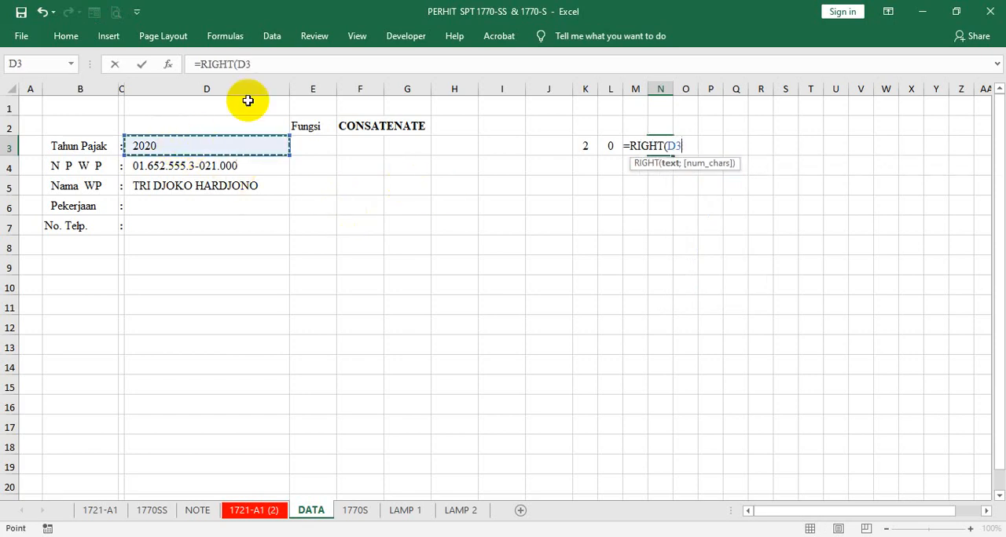
{"action": "left_click", "coordinate": [267, 63]}
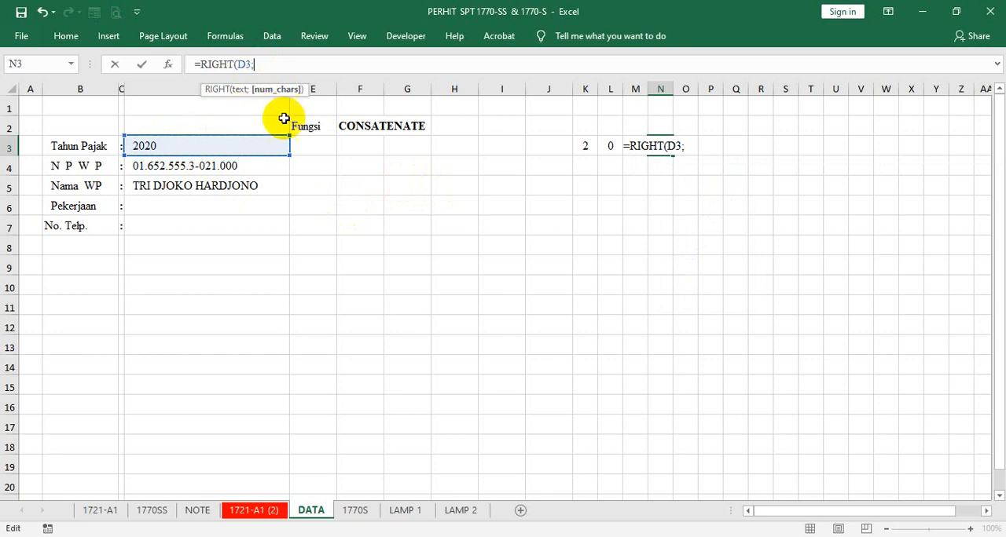
{"action": "type", "text": "1)"}
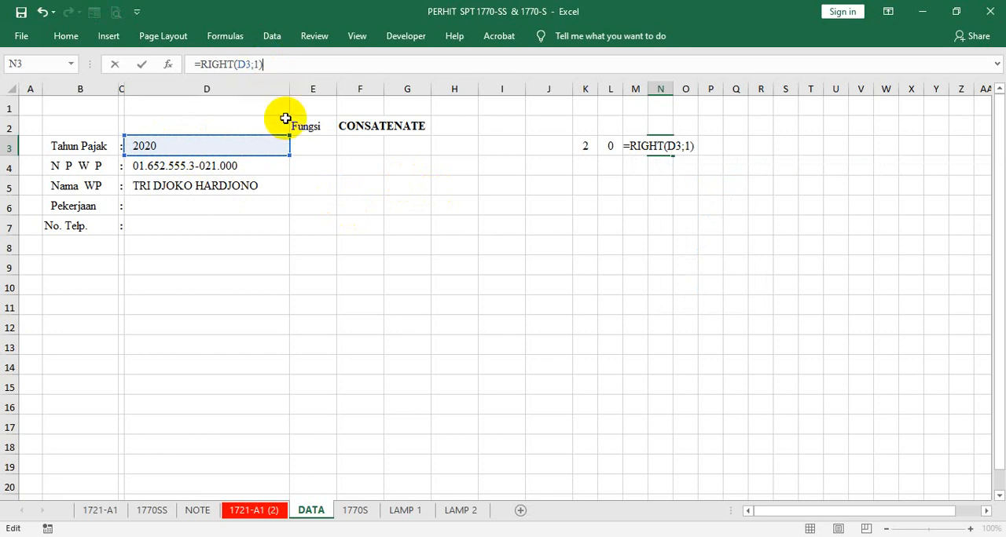
{"action": "key", "text": "ctrl+Return"}
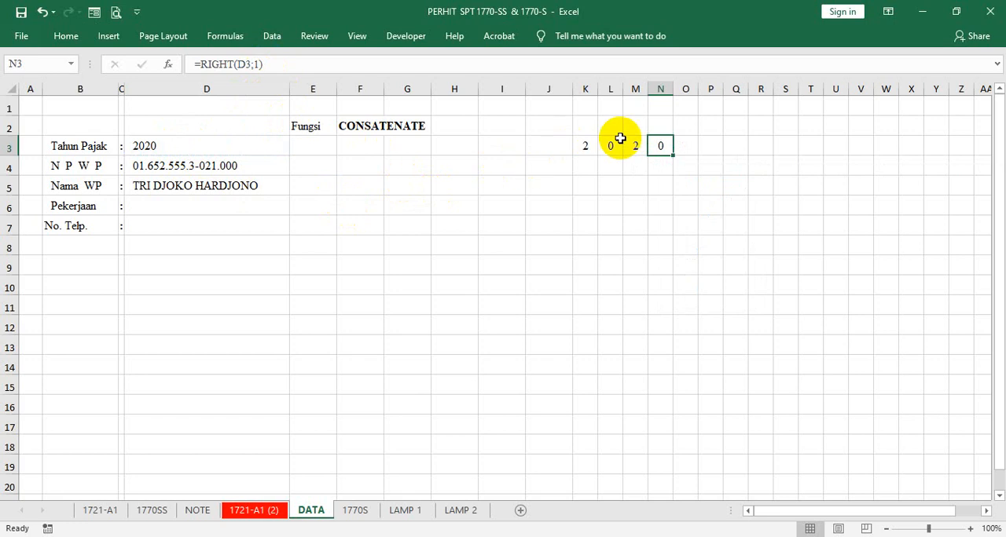
- Copy the extraction formulas in K3:M3 down through row 7
{"action": "left_click", "coordinate": [577, 150]}
{"action": "left_click_drag", "start_coordinate": [577, 149], "coordinate": [641, 236]}
{"action": "left_click", "coordinate": [590, 150]}
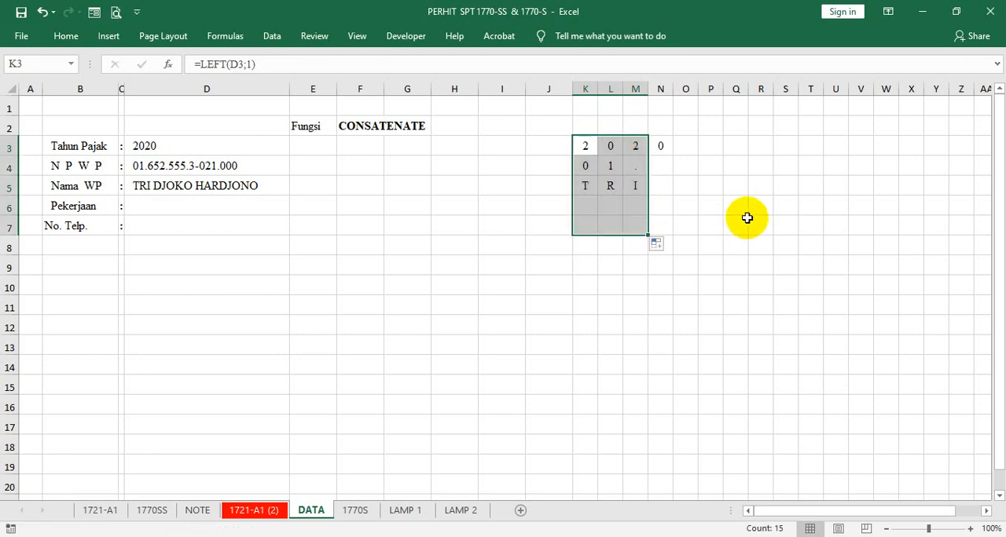
{"action": "left_click", "coordinate": [741, 220]}
- Enter the formula =MID(D4;4;1) in N4 to extract the fourth character of the NPWP
{"action": "left_click", "coordinate": [637, 166]}
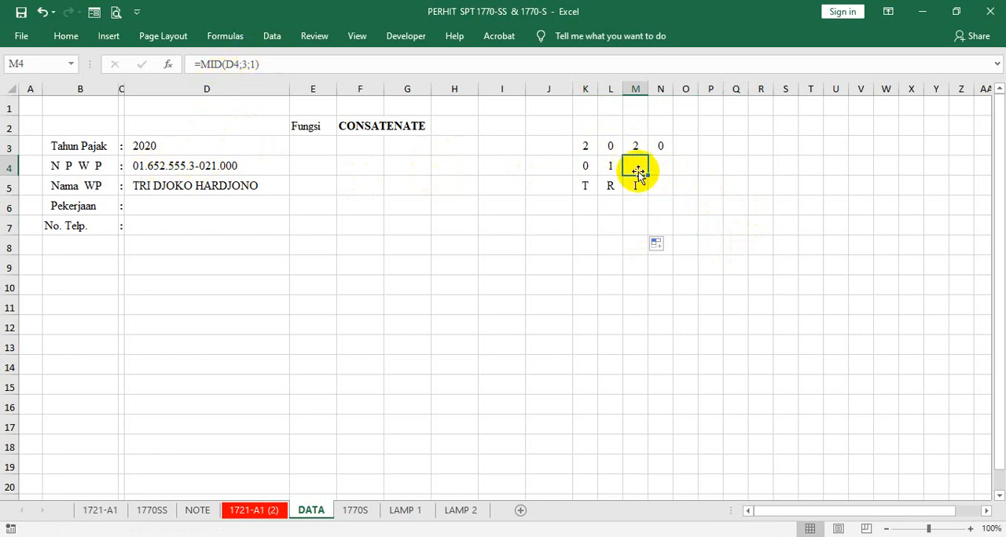
{"action": "left_click", "coordinate": [662, 167]}
{"action": "type", "text": "="}
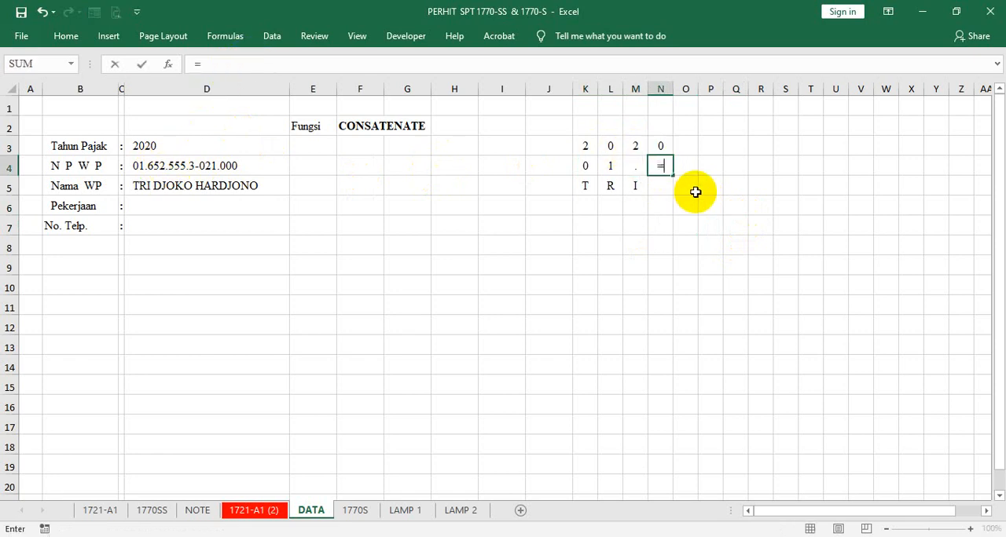
{"action": "type", "text": "MID("}
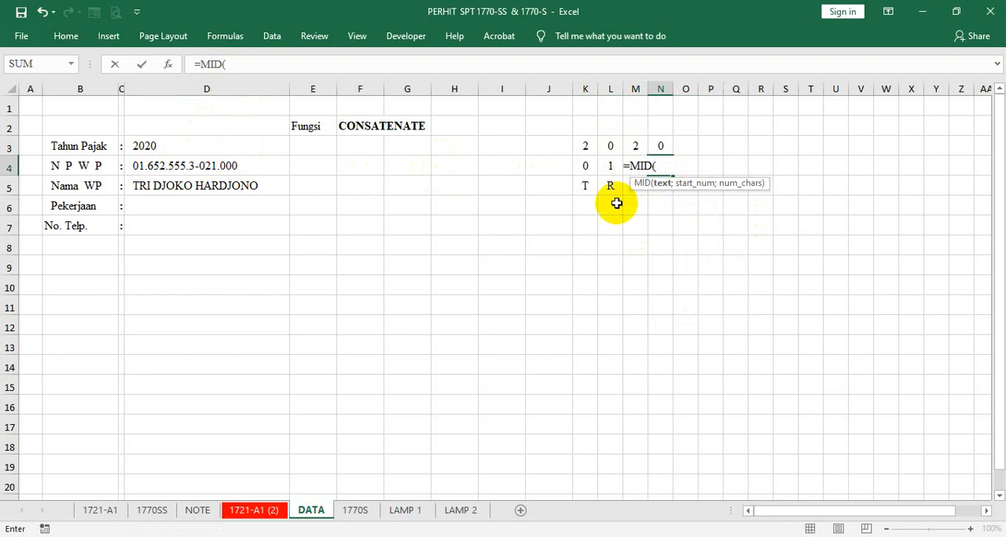
{"action": "left_click", "coordinate": [186, 167]}
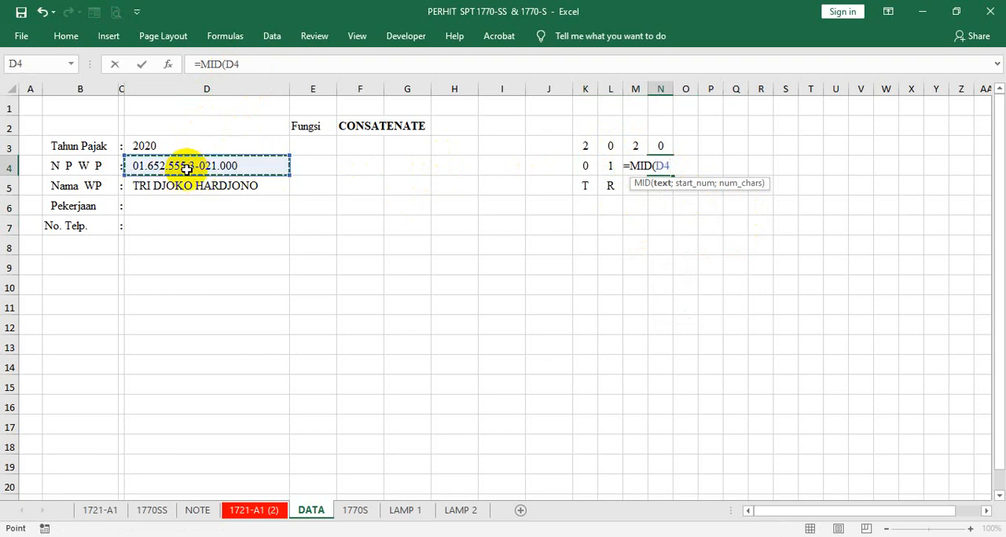
{"action": "type", "text": ";4;1"}
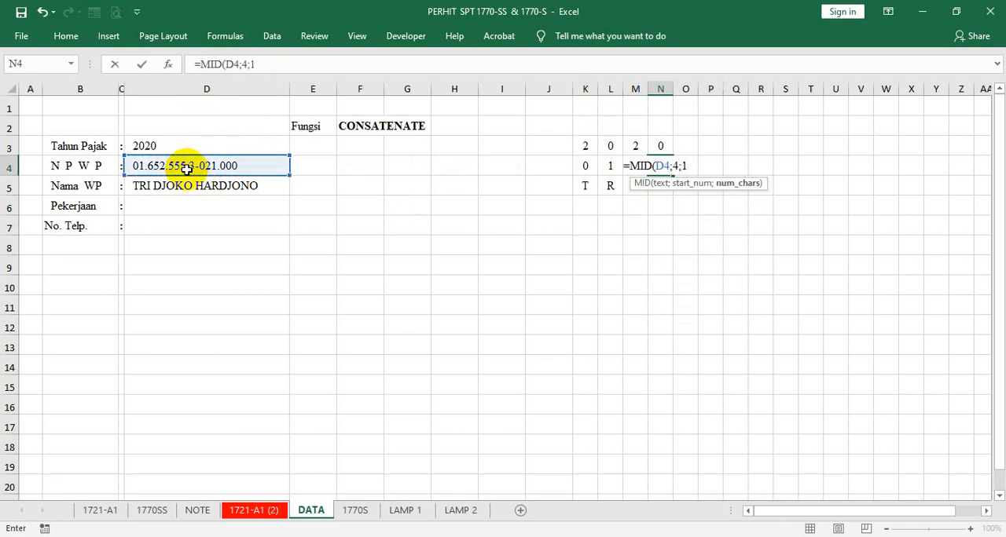
{"action": "key", "text": "Tab"}
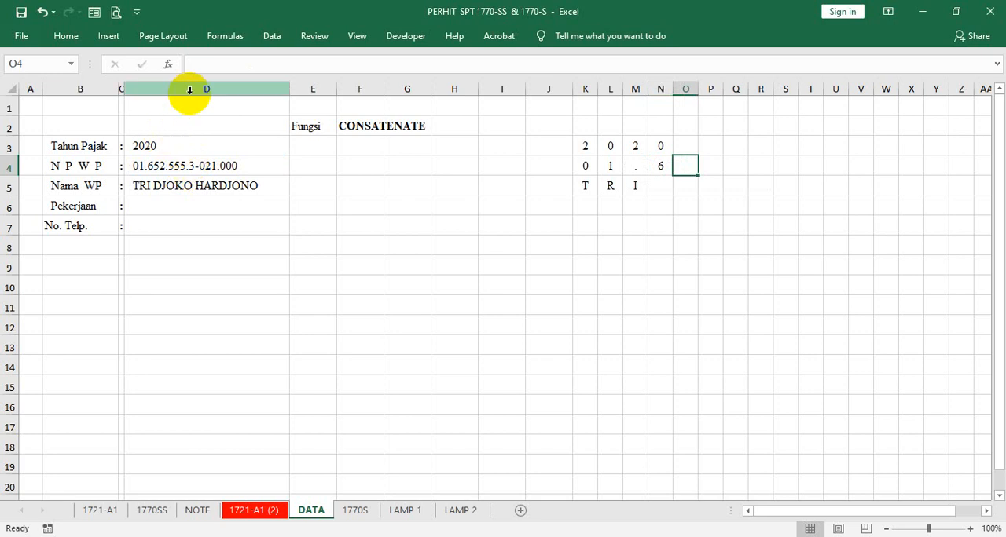
- Enter the formula =MID(D4;5;1) in O4 to extract the fifth character of the NPWP
{"action": "type", "text": "=M"}
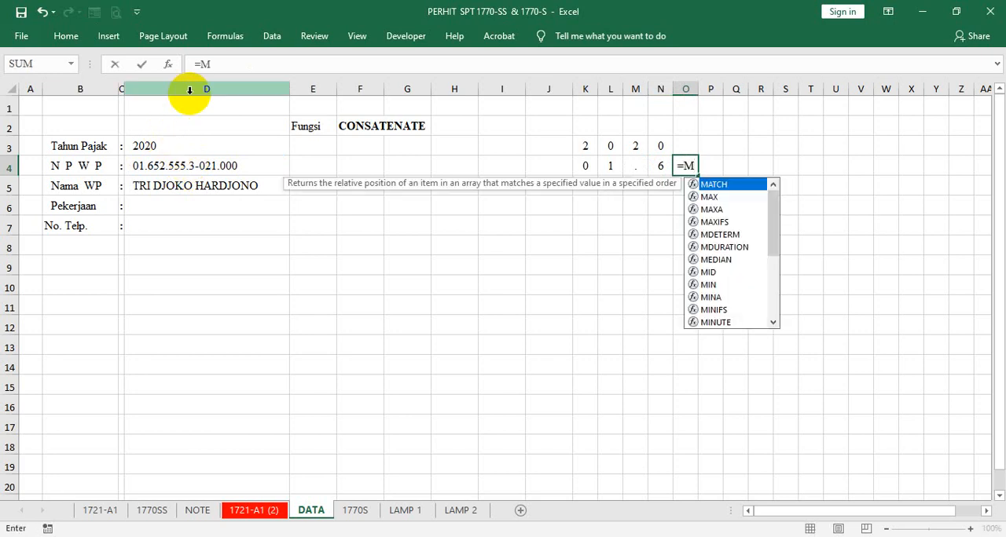
{"action": "type", "text": "ID("}
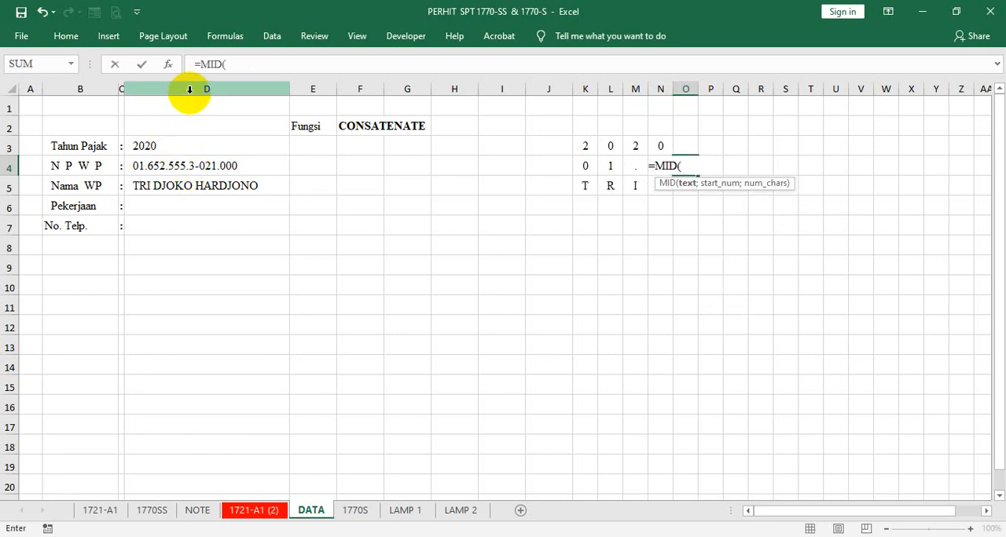
{"action": "left_click", "coordinate": [147, 168]}
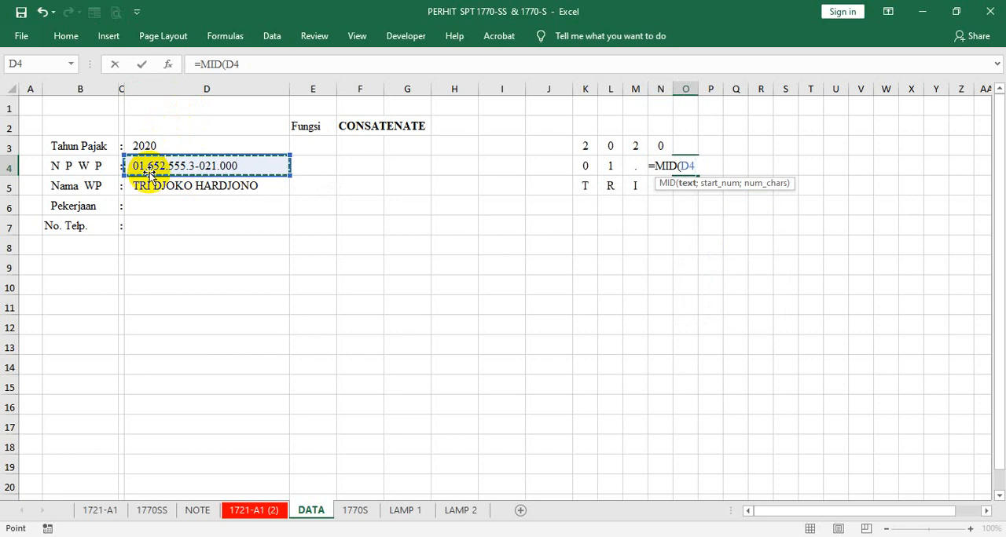
{"action": "type", "text": ";5"}
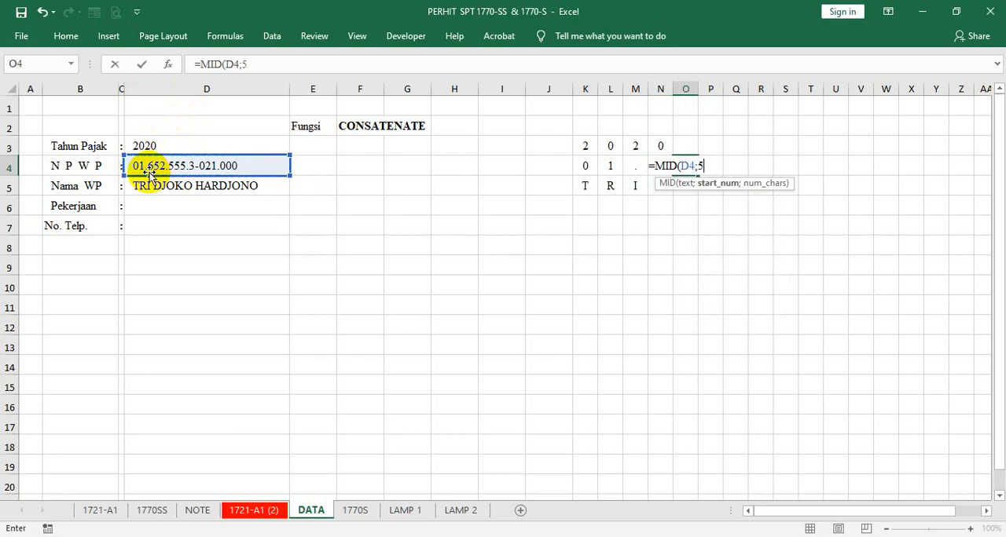
{"action": "type", "text": ";1"}
{"action": "key", "text": "Tab"}
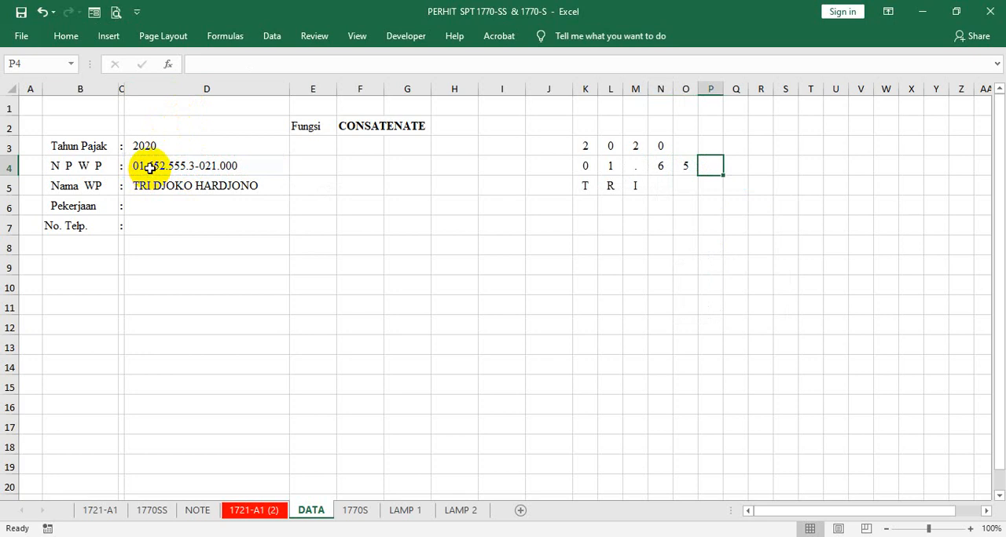
- Enter the formula =MID(D4;6;1) in P4 to extract the sixth character of the NPWP
{"action": "type", "text": "="}
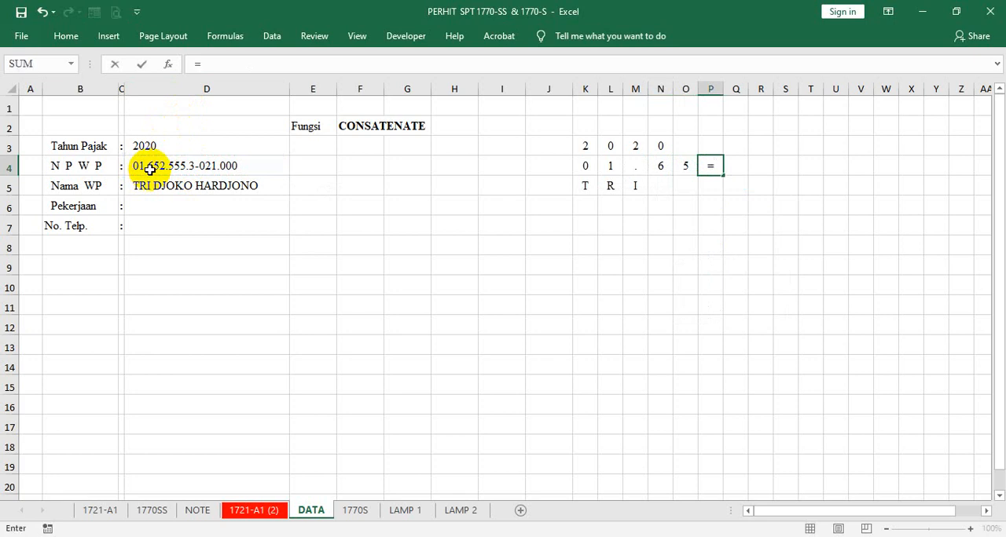
{"action": "type", "text": "MID("}
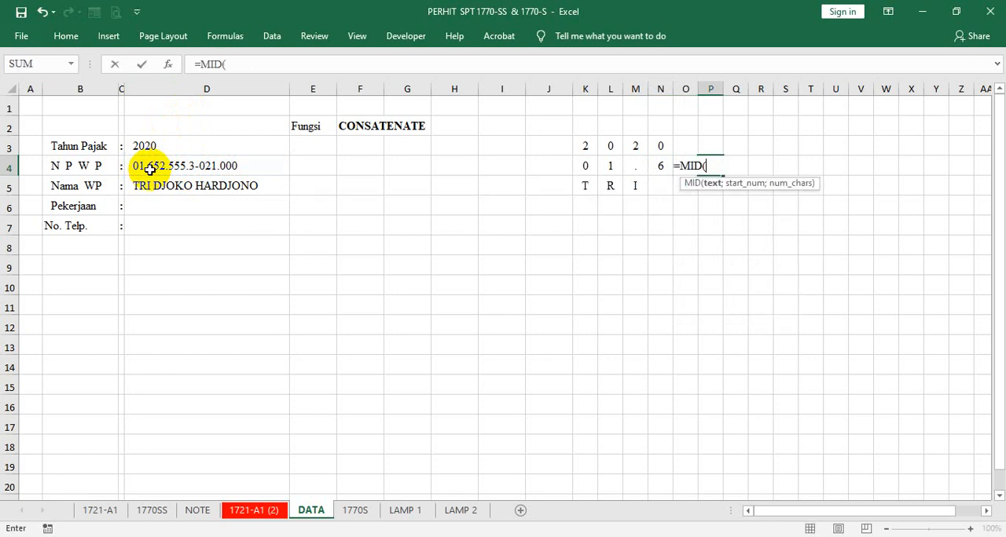
{"action": "left_click", "coordinate": [150, 169]}
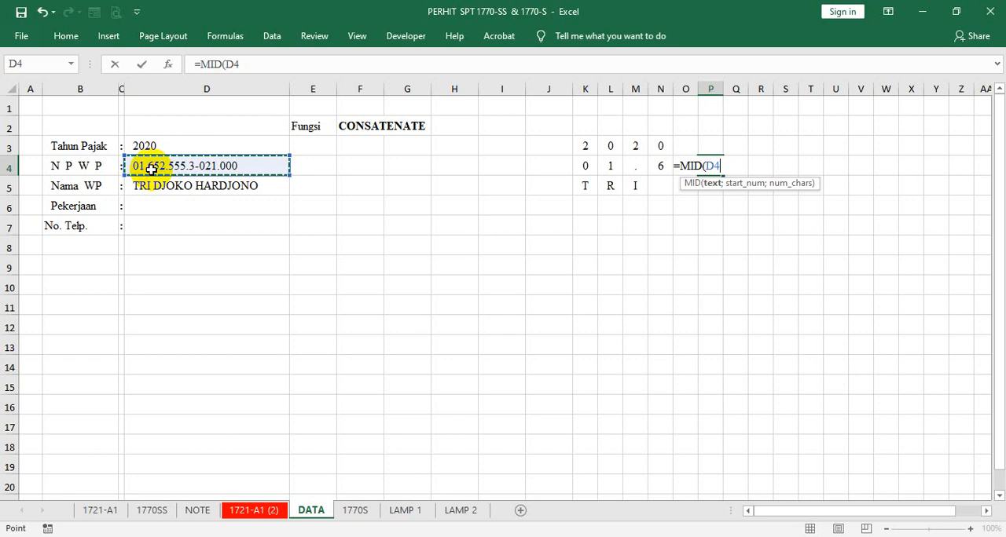
{"action": "type", "text": ";"}
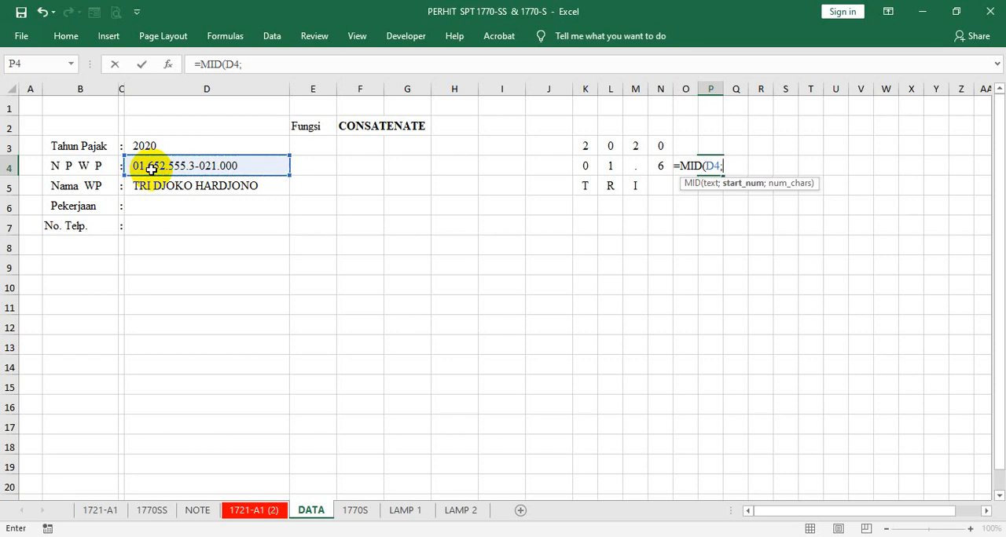
{"action": "type", "text": "6;1"}
{"action": "key", "text": "Tab"}
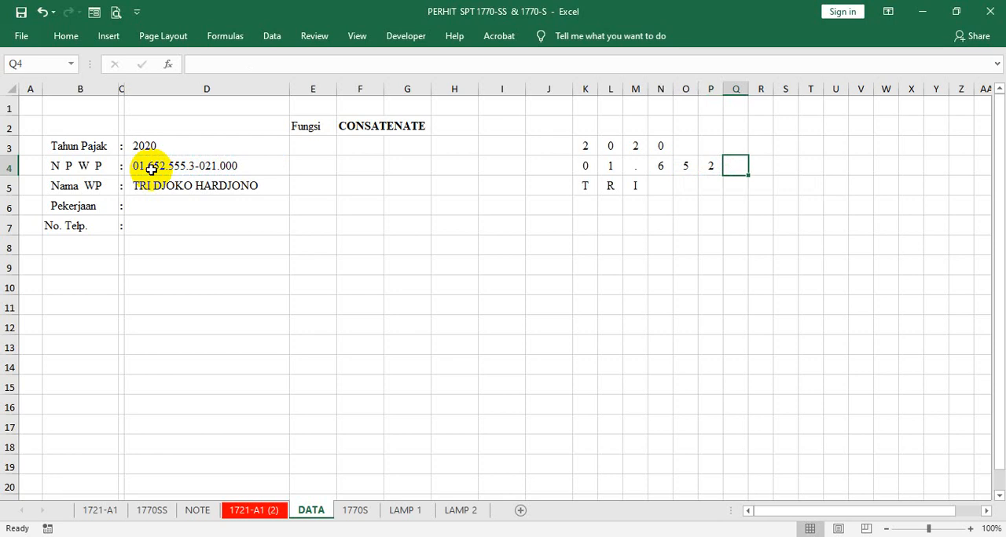
- Enter the formula =MID(D4;7;1) in Q4 to extract the seventh character of the NPWP
{"action": "type", "text": "=MID("}
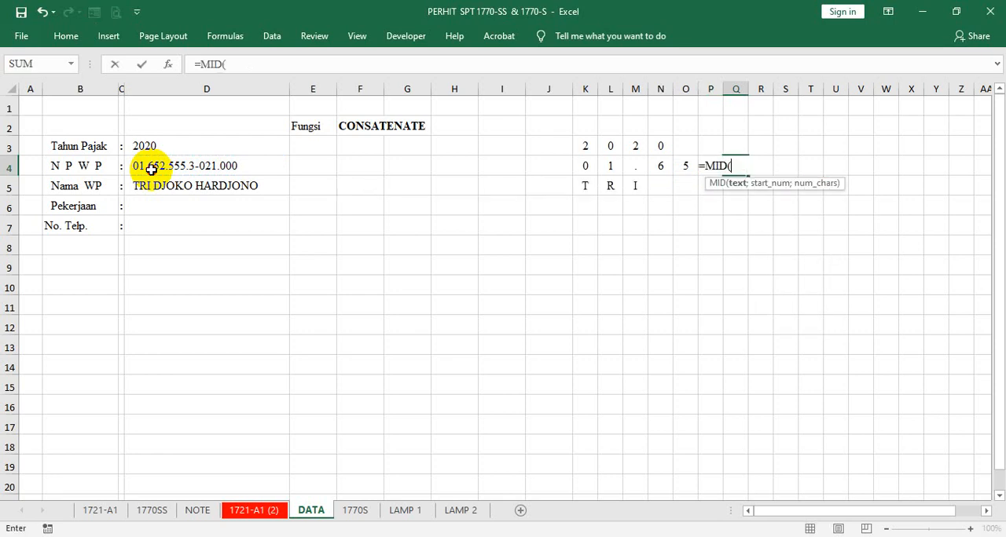
{"action": "left_click", "coordinate": [151, 169]}
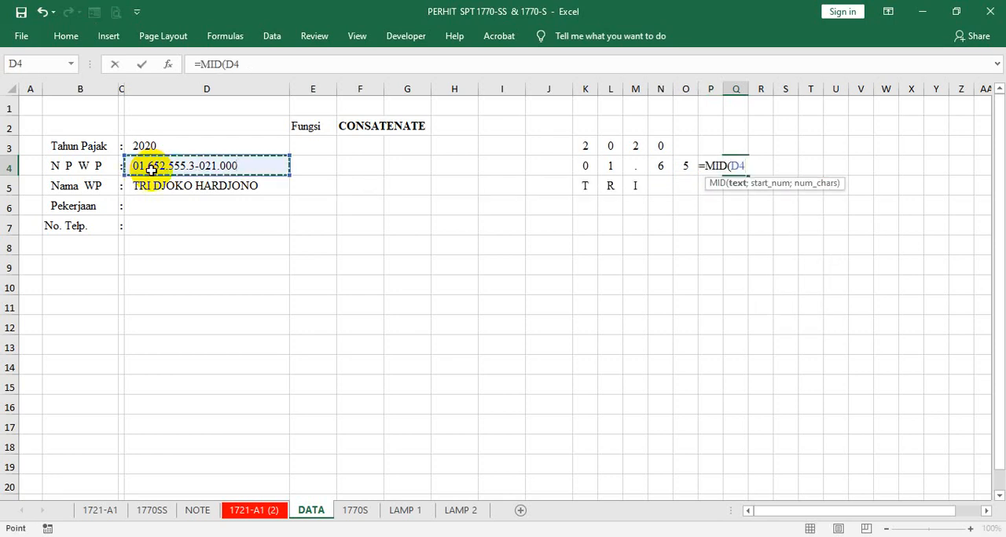
{"action": "type", "text": ";7"}
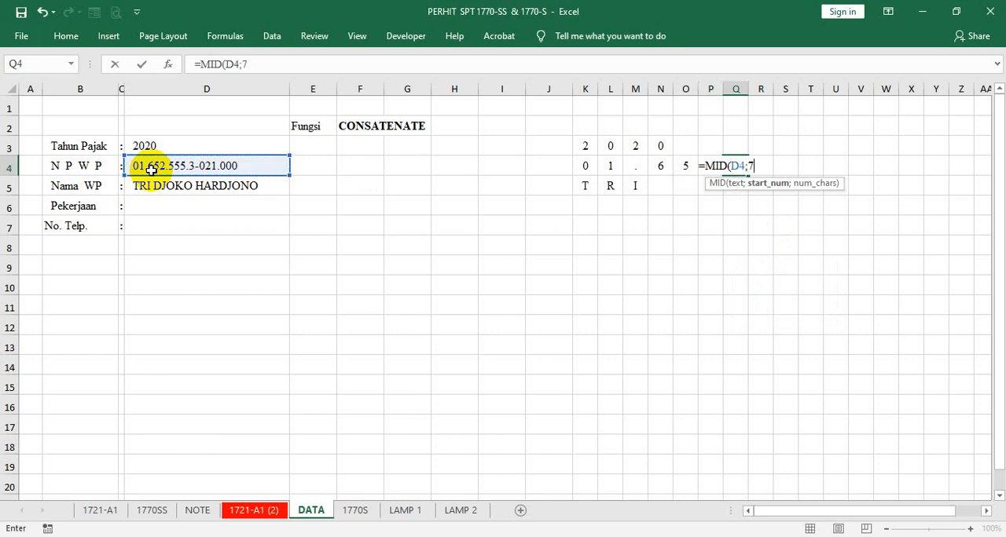
{"action": "type", "text": ";1"}
{"action": "key", "text": "Tab"}
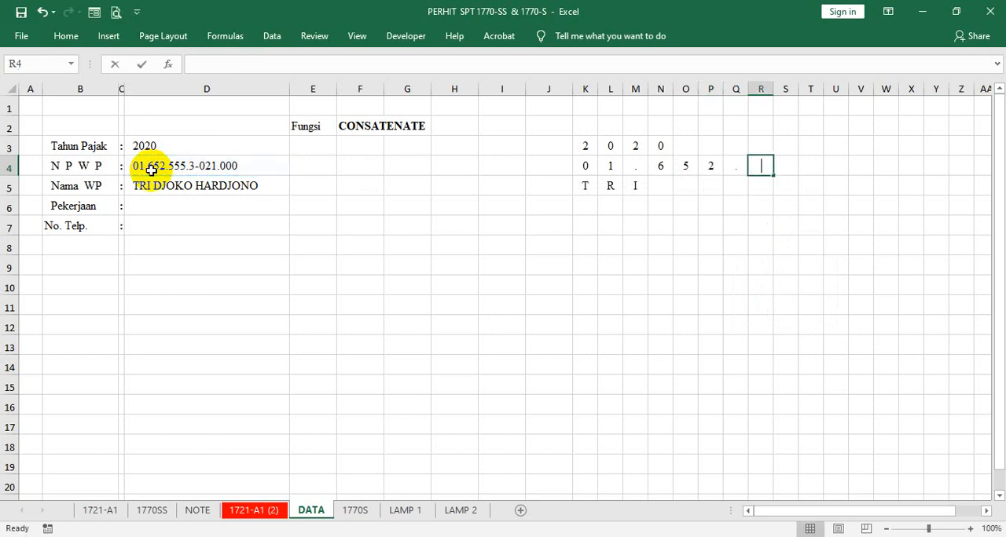
- Enter the formula =MID(D4;8;1) in R4 to extract the eighth character of the NPWP
{"action": "type", "text": "=MID("}
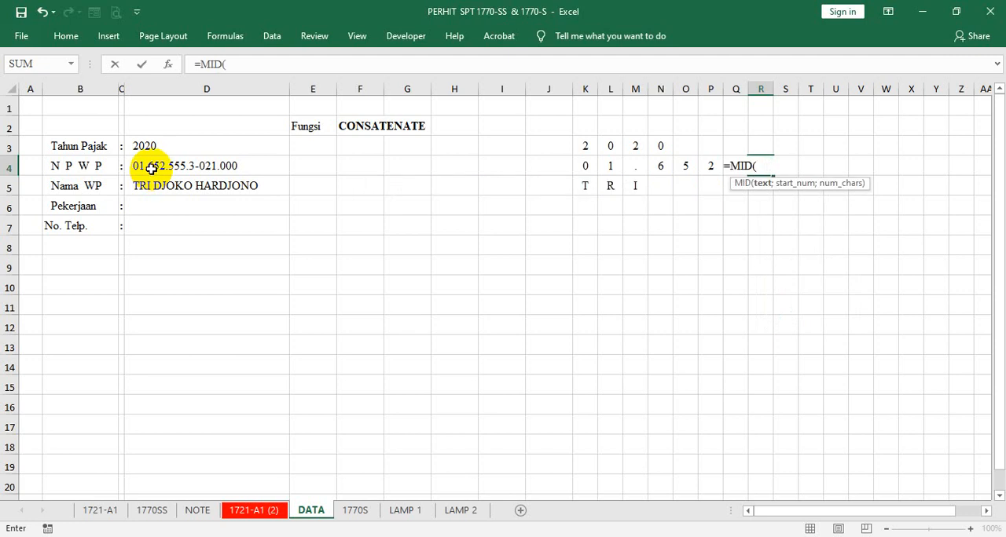
{"action": "left_click", "coordinate": [150, 170]}
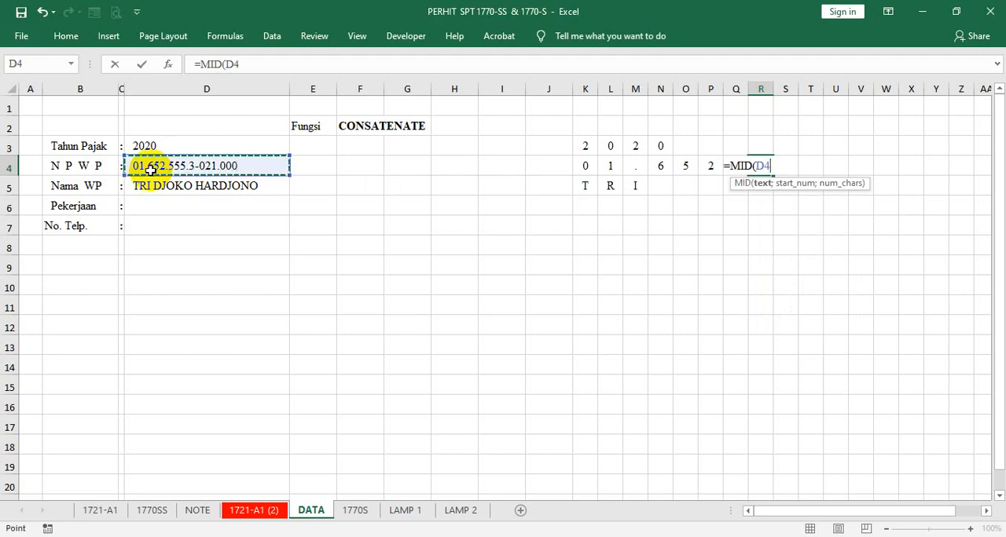
{"action": "type", "text": ";"}
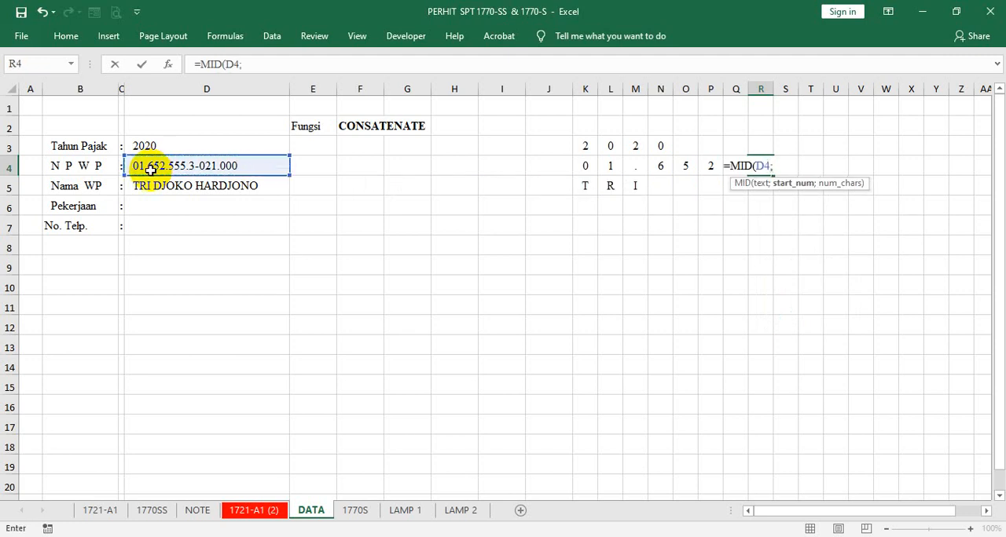
{"action": "type", "text": "8;1"}
{"action": "key", "text": "Tab"}
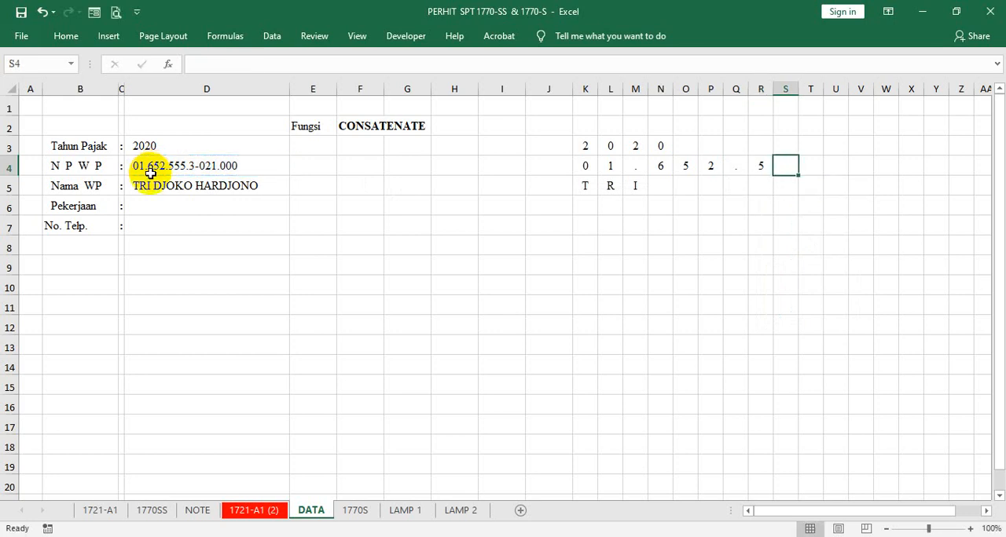
- Enter the formula =MID(D4;9;1) in S4 to extract the ninth character of the NPWP
{"action": "type", "text": "="}
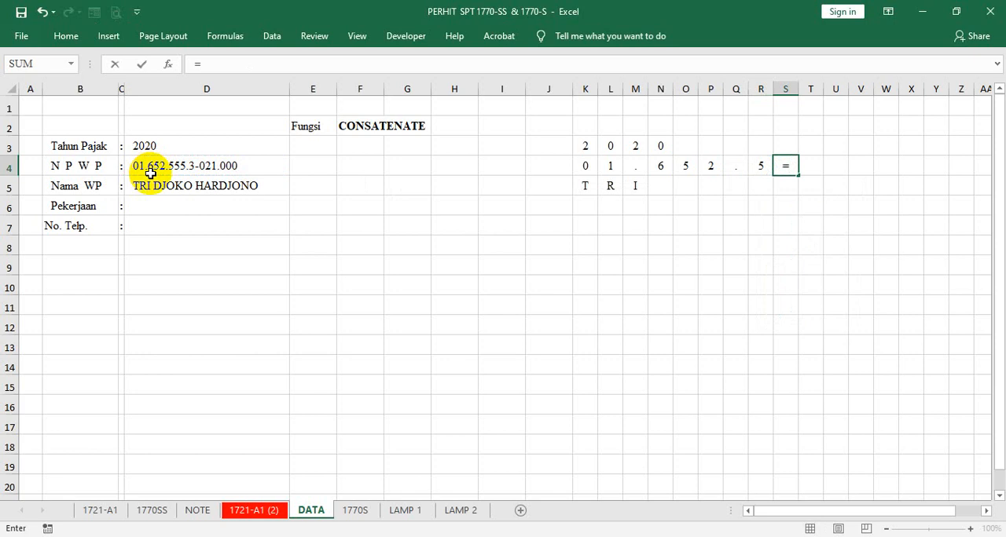
{"action": "type", "text": "MID("}
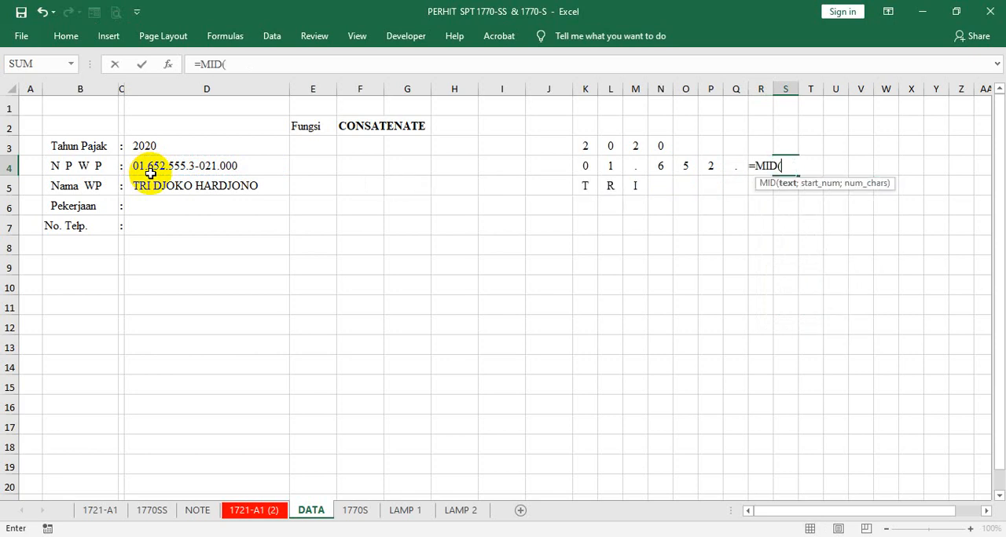
{"action": "left_click", "coordinate": [150, 173]}
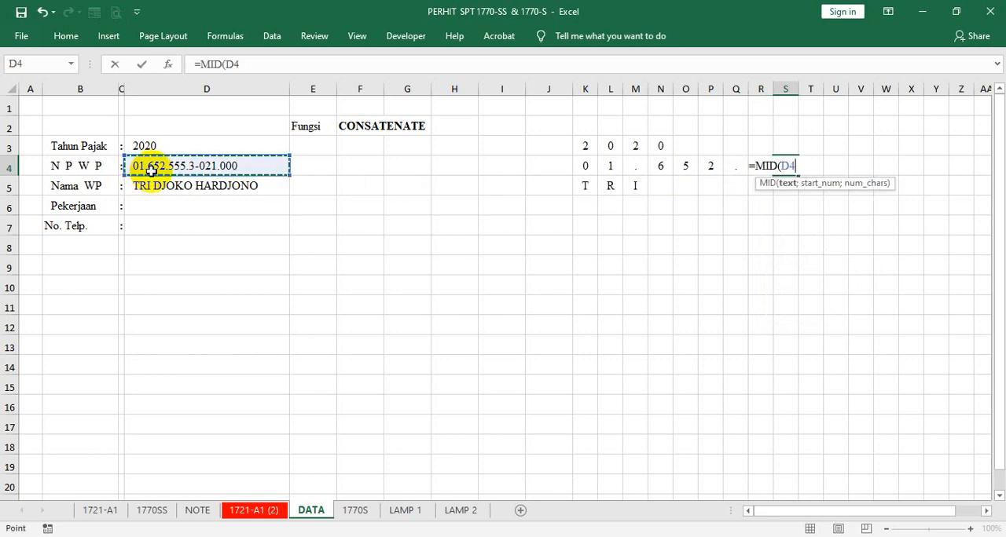
{"action": "type", "text": ";9"}
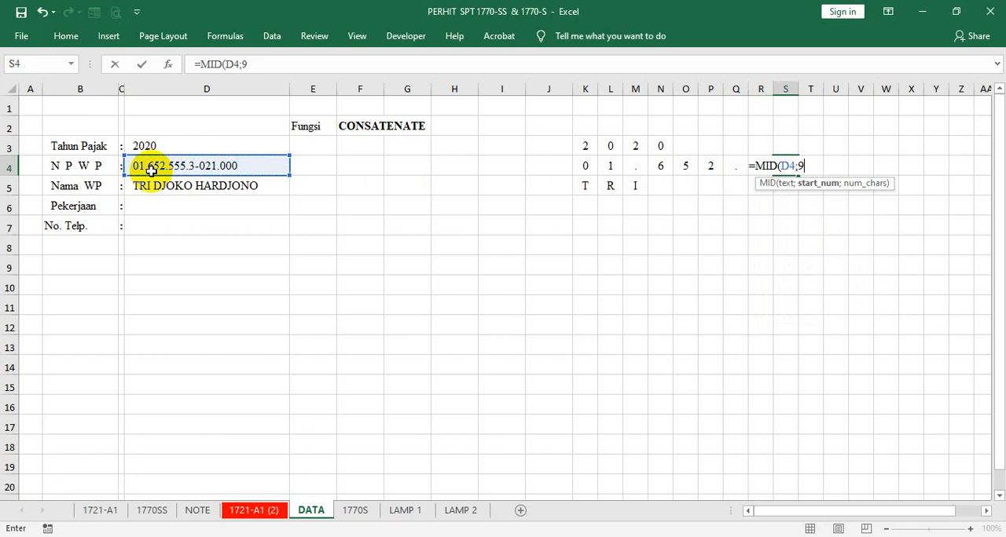
{"action": "type", "text": ";1)"}
{"action": "key", "text": "Tab"}
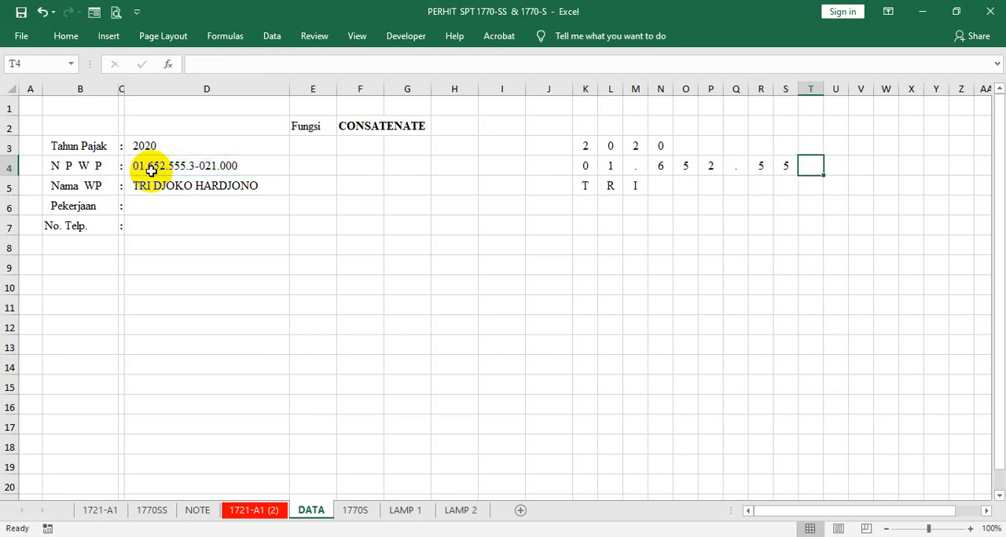
- Enter the formula =MID(D4;10;1) in T4 to extract the tenth character of the NPWP
{"action": "type", "text": "=MID("}
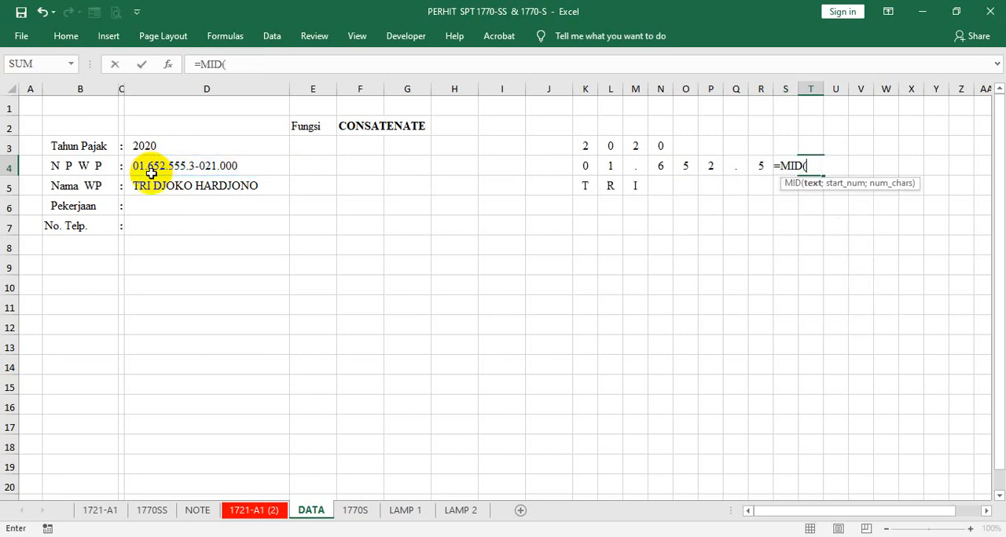
{"action": "left_click", "coordinate": [151, 171]}
{"action": "type", "text": ";10"}
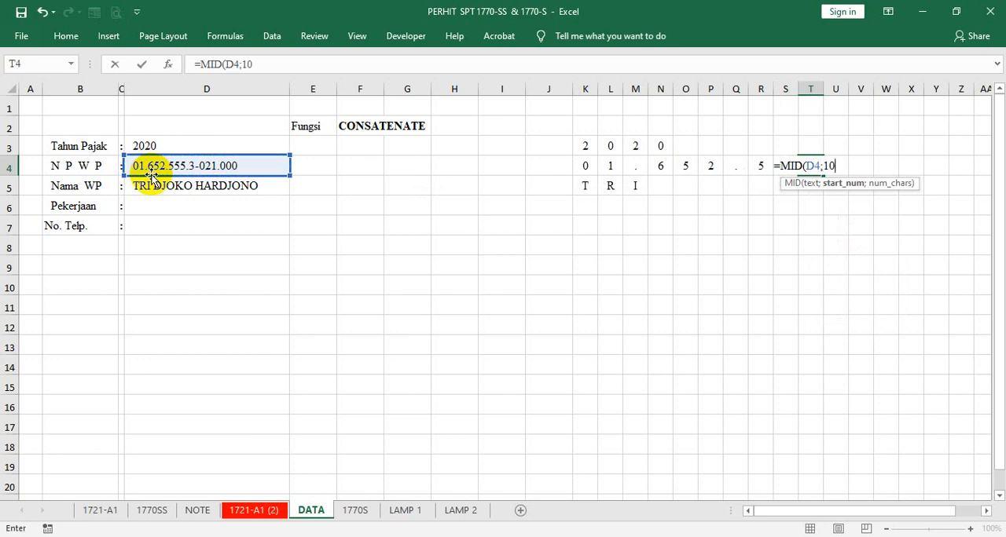
{"action": "type", "text": ";1"}
{"action": "key", "text": "Return"}
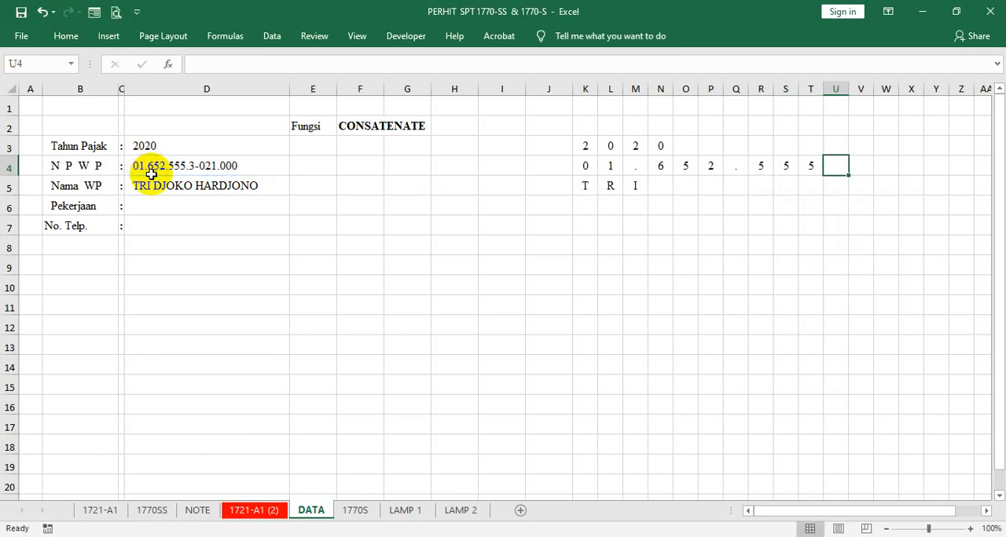
- Enter the formula =MID(D4;11;1) in U4 to extract the eleventh character of the NPWP
{"action": "type", "text": "=MID("}
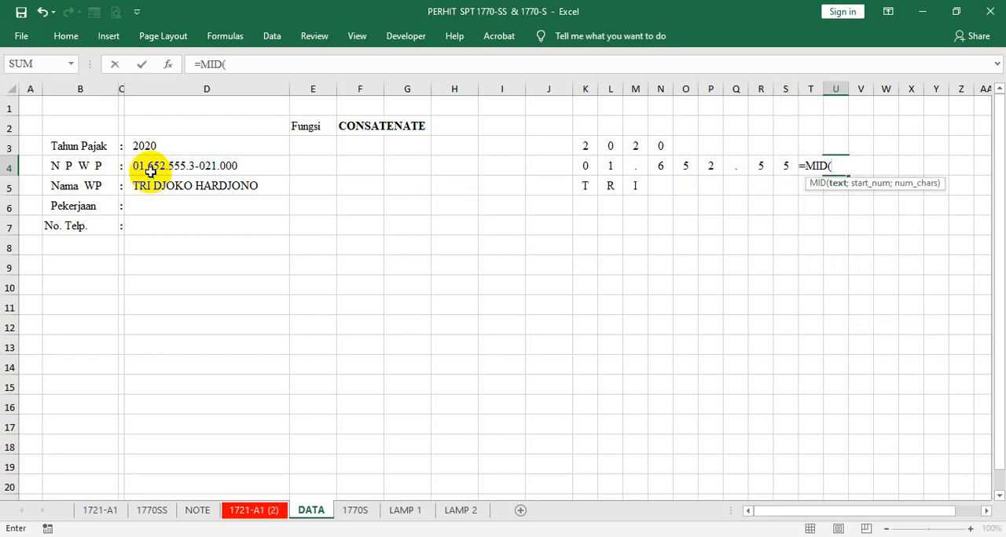
{"action": "left_click", "coordinate": [150, 172]}
{"action": "type", "text": ";"}
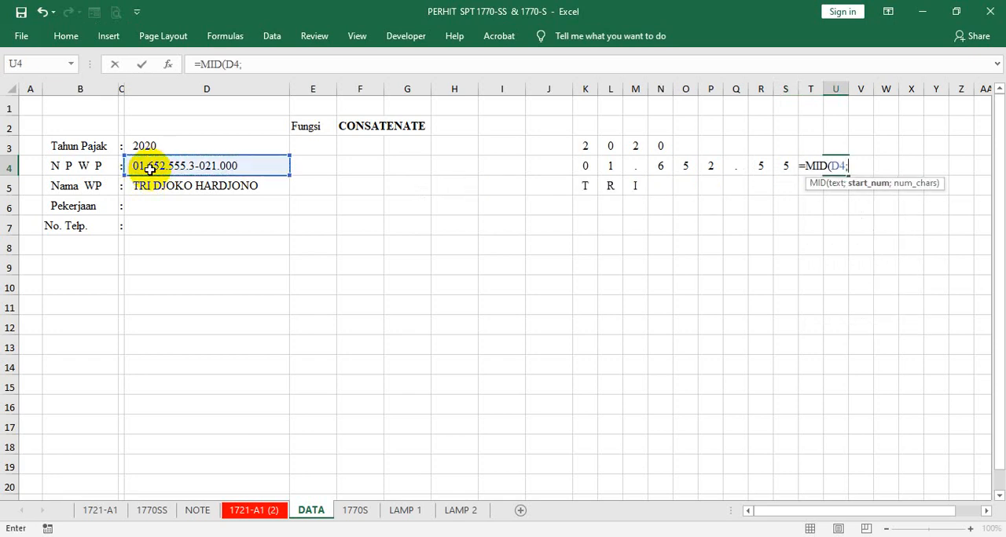
{"action": "type", "text": "11;1"}
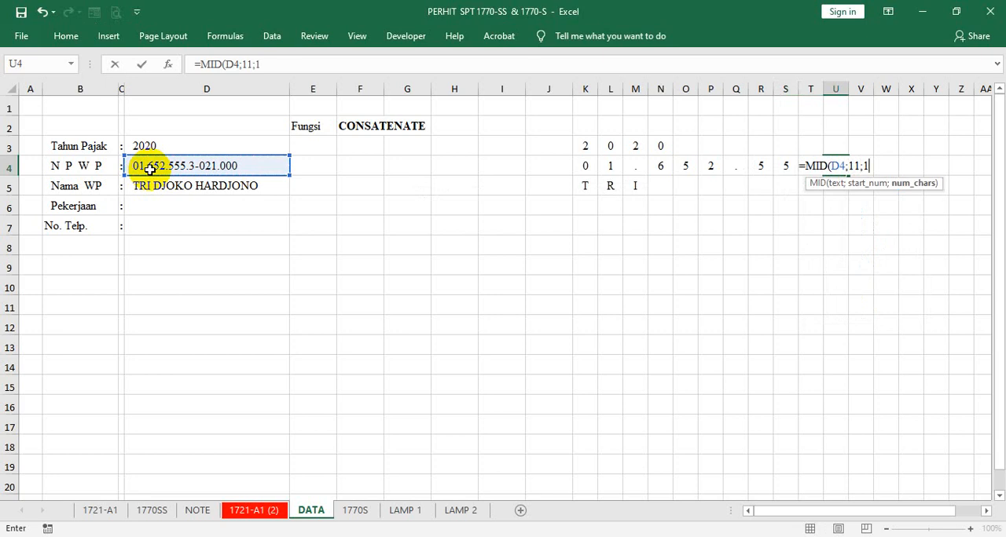
{"action": "key", "text": "Tab"}
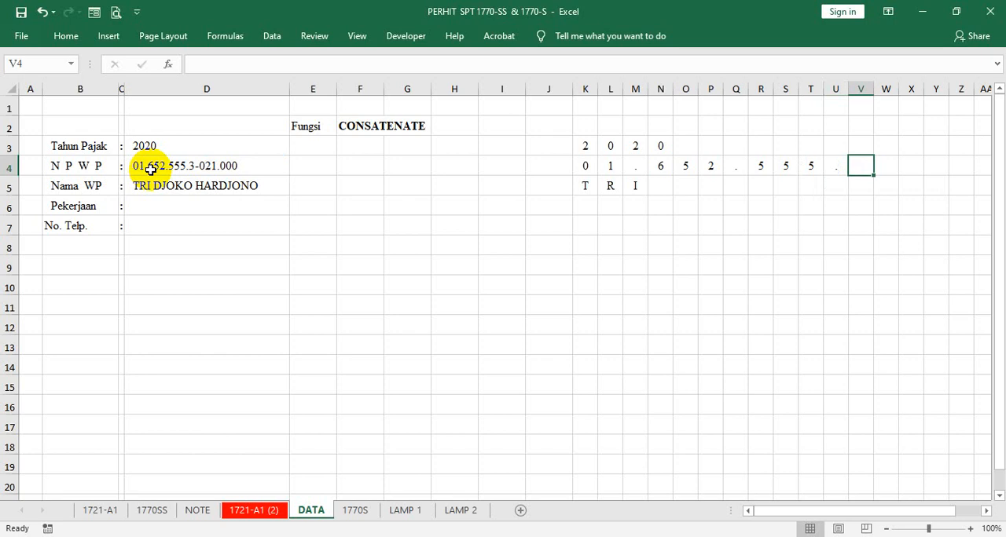
- Enter the formula =MID(D4;13;2) in V4 to extract two characters of the NPWP from position 13
{"action": "type", "text": "=MI"}
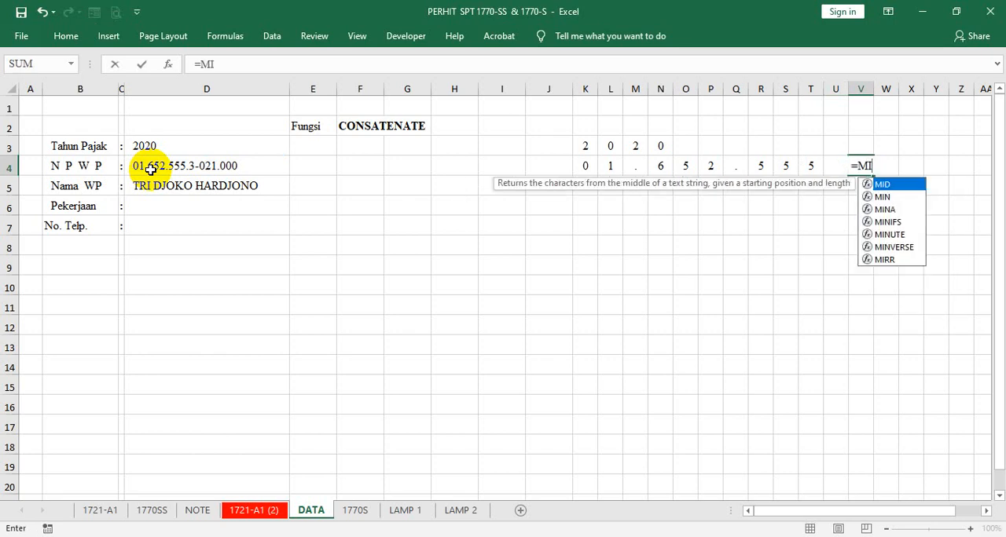
{"action": "key", "text": "Tab"}
{"action": "left_click", "coordinate": [150, 170]}
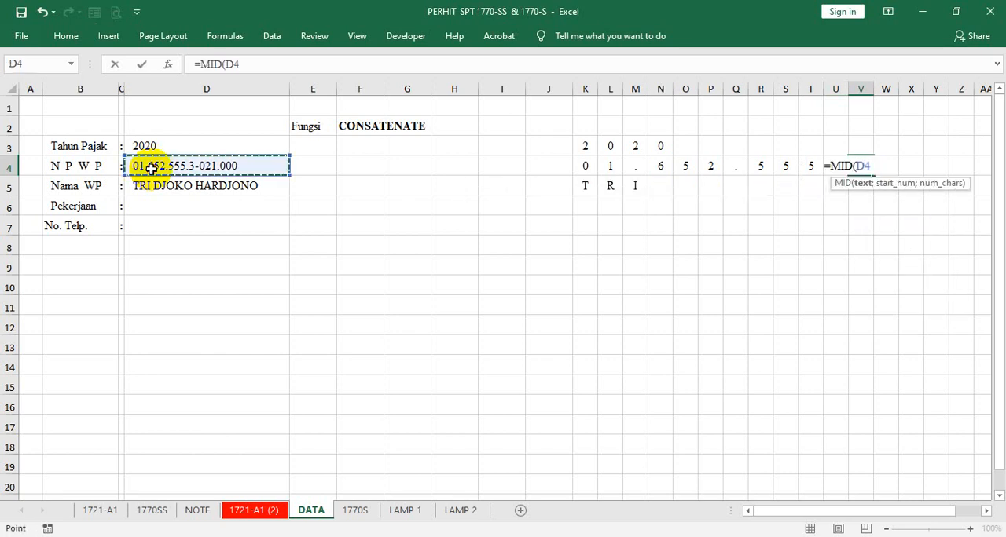
{"action": "type", "text": ";1"}
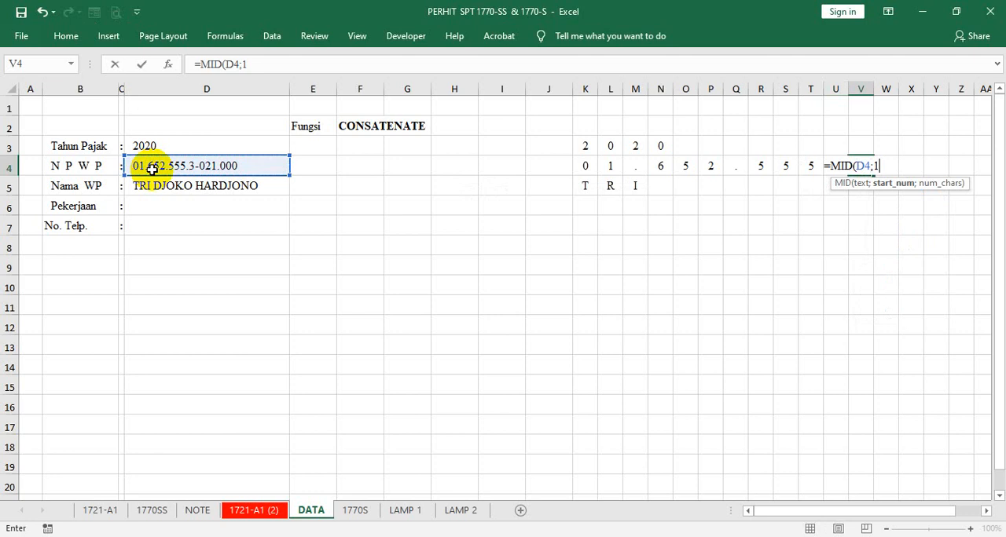
{"action": "type", "text": "3;'"}
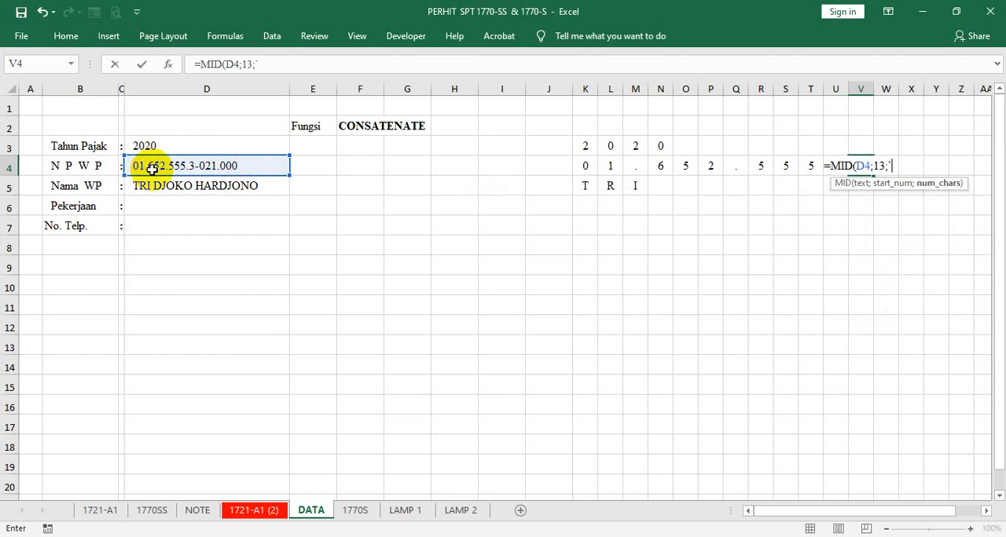
{"action": "key", "text": "BackSpace"}
{"action": "type", "text": "2"}
{"action": "key", "text": "Return"}
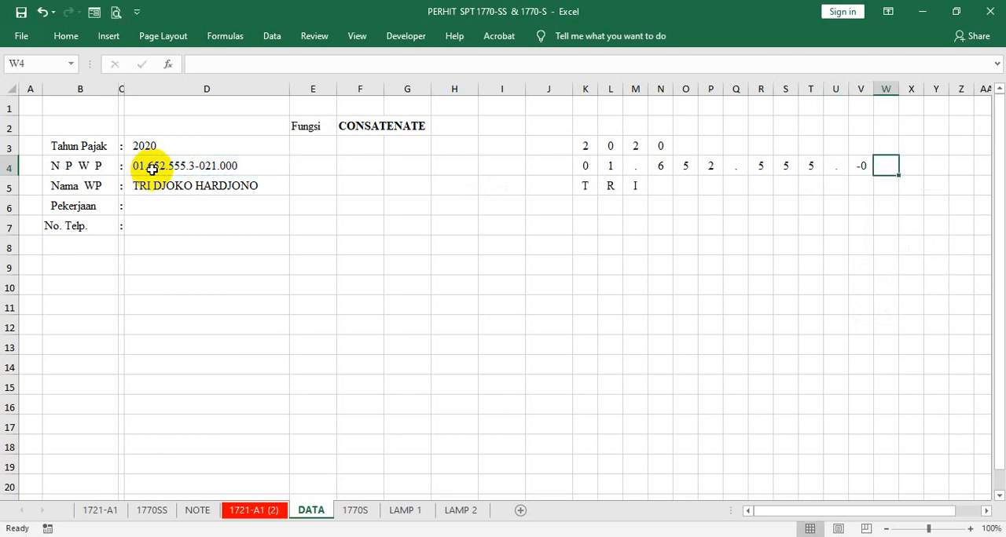
- Correct the formula in V4 to =MID(D4;12;1) so it extracts the twelfth character of the NPWP
{"action": "left_click", "coordinate": [146, 165]}
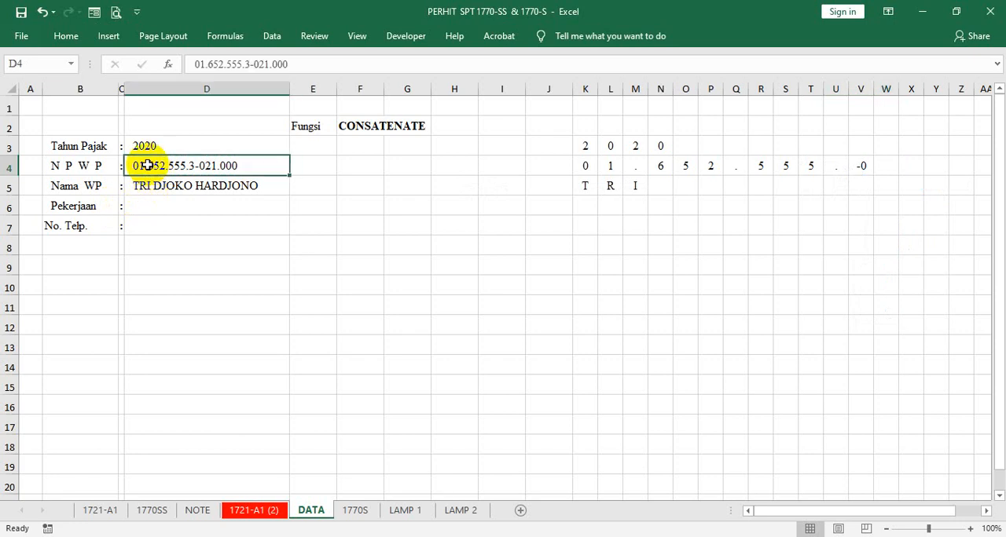
{"action": "left_click", "coordinate": [843, 168]}
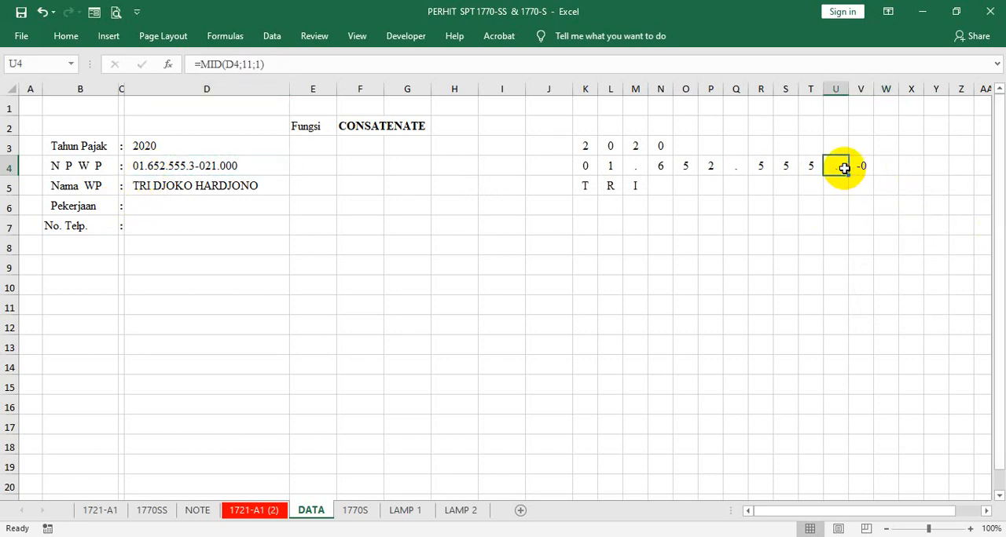
{"action": "left_click", "coordinate": [859, 166]}
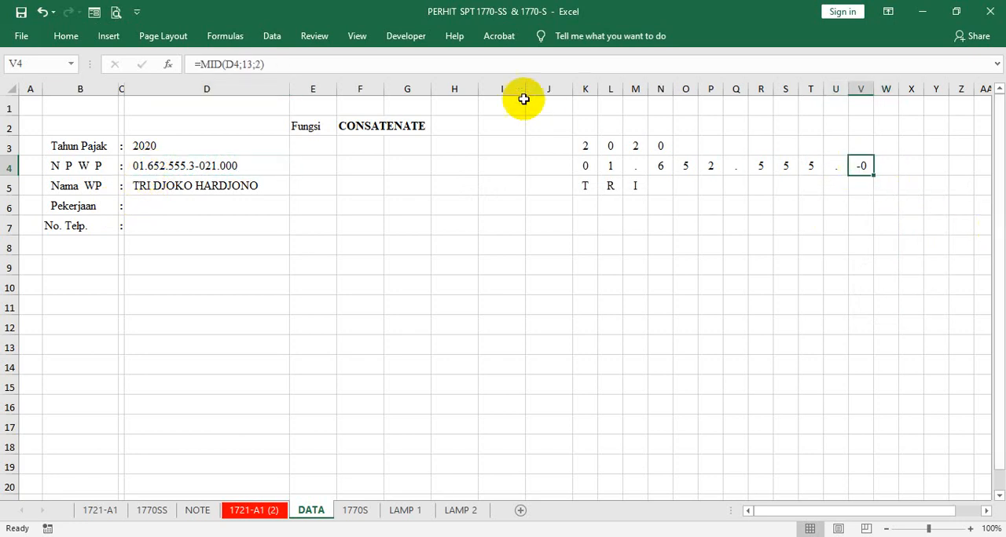
{"action": "left_click", "coordinate": [260, 64]}
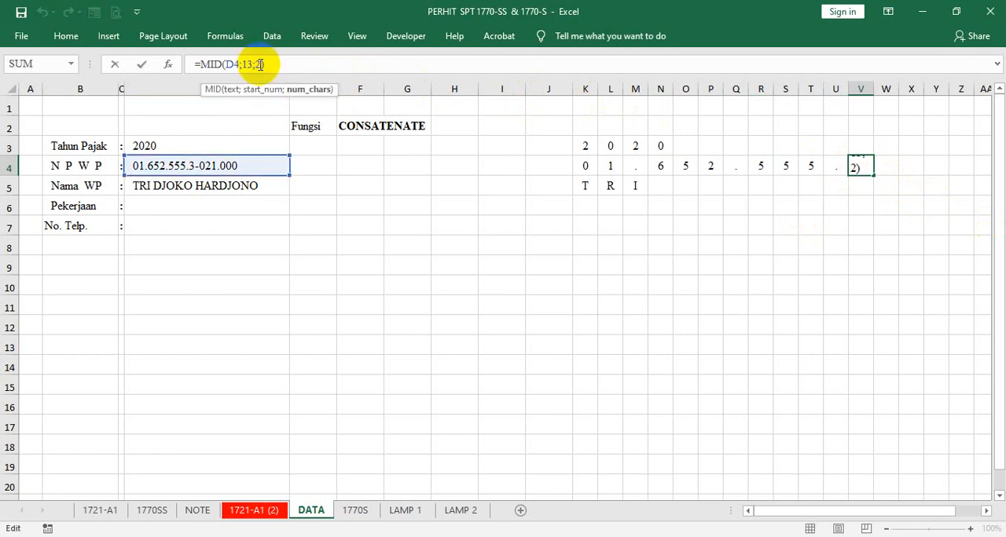
{"action": "key", "text": "BackSpace"}
{"action": "key", "text": "BackSpace"}
{"action": "key", "text": "BackSpace"}
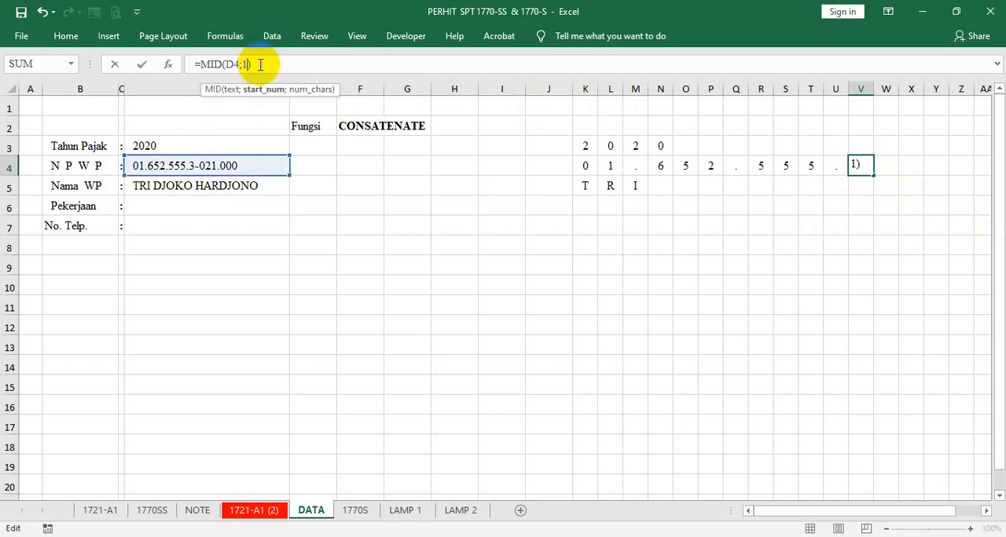
{"action": "type", "text": "2;1"}
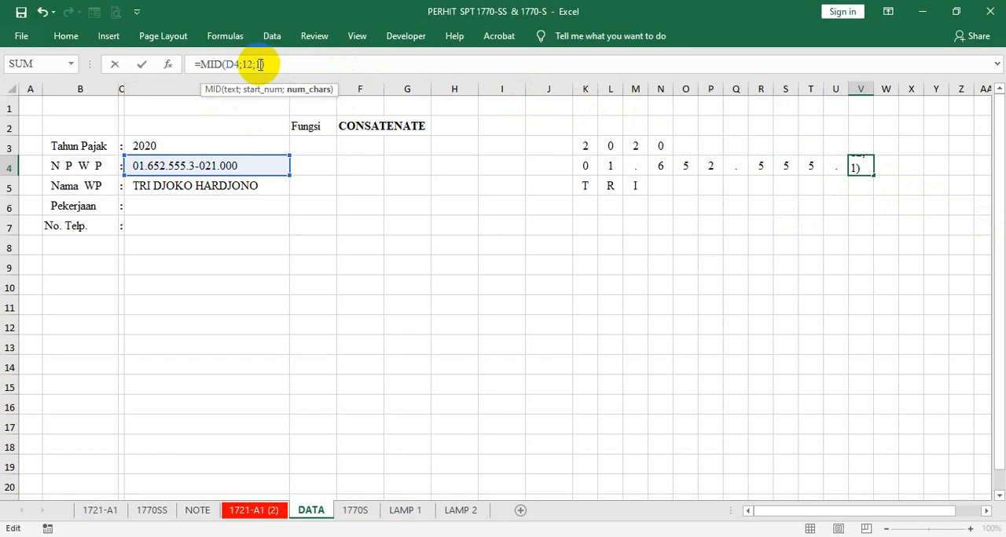
{"action": "key", "text": "Tab"}
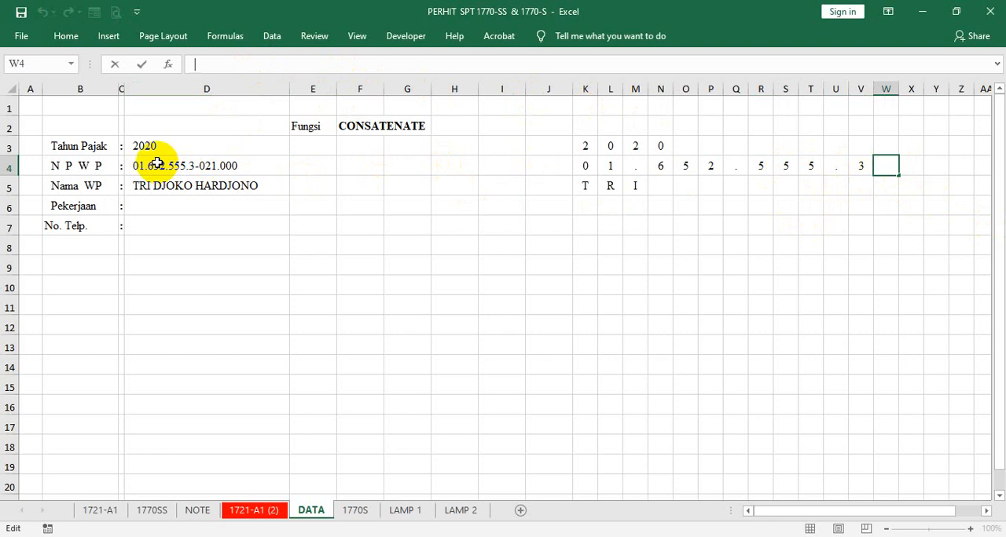
- Enter the formula =MID(D4;13;1) in W4 to extract the thirteenth character of the NPWP
{"action": "type", "text": "=MI"}
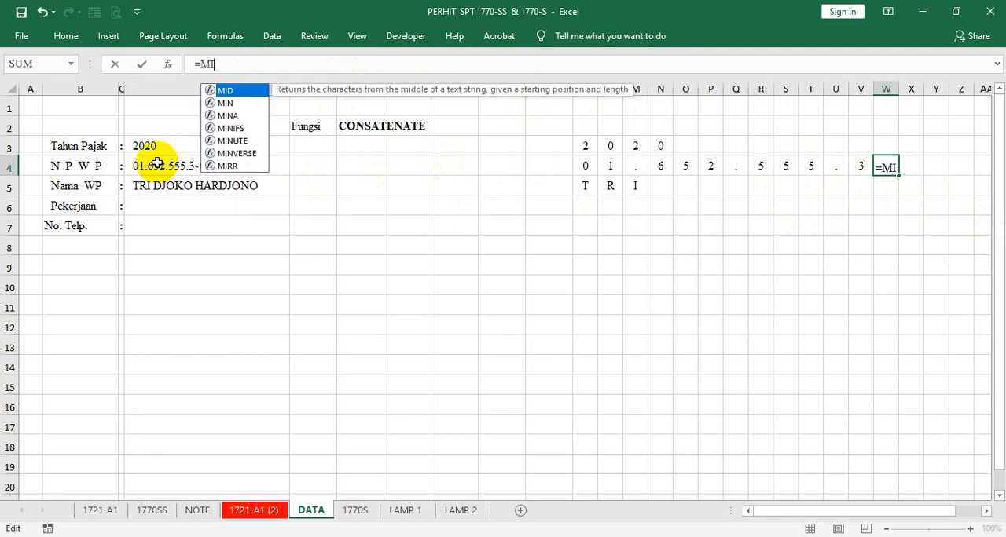
{"action": "key", "text": "Tab"}
{"action": "left_click", "coordinate": [157, 165]}
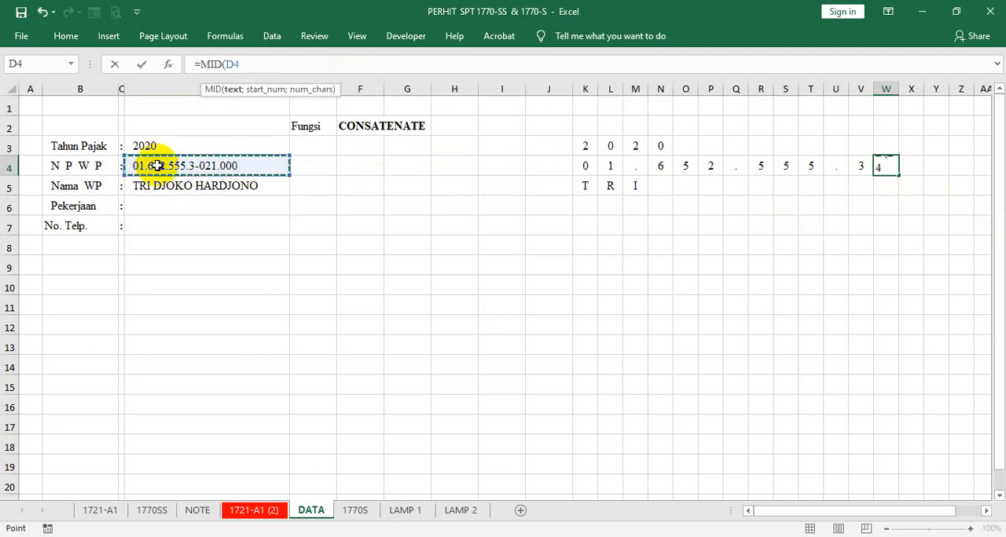
{"action": "type", "text": ";13"}
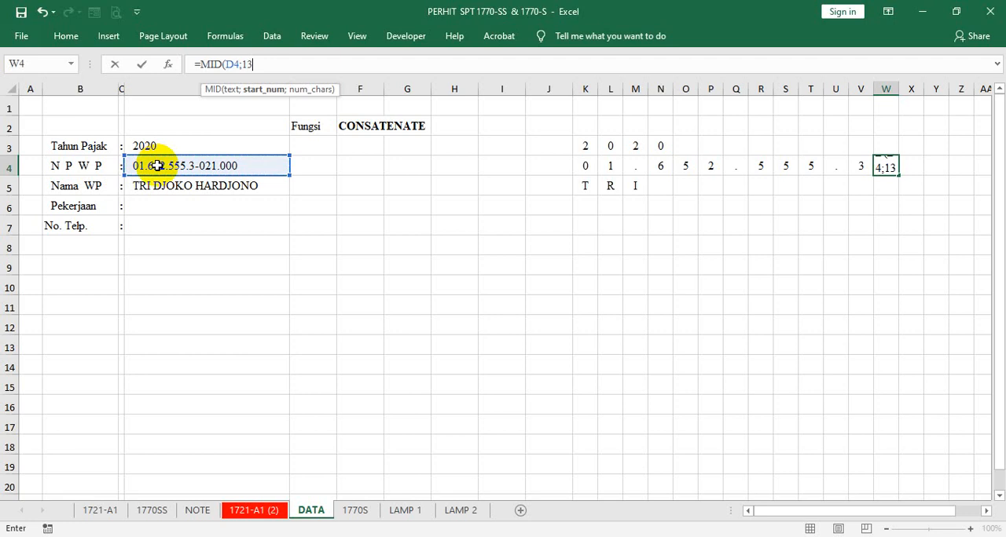
{"action": "type", "text": ";1"}
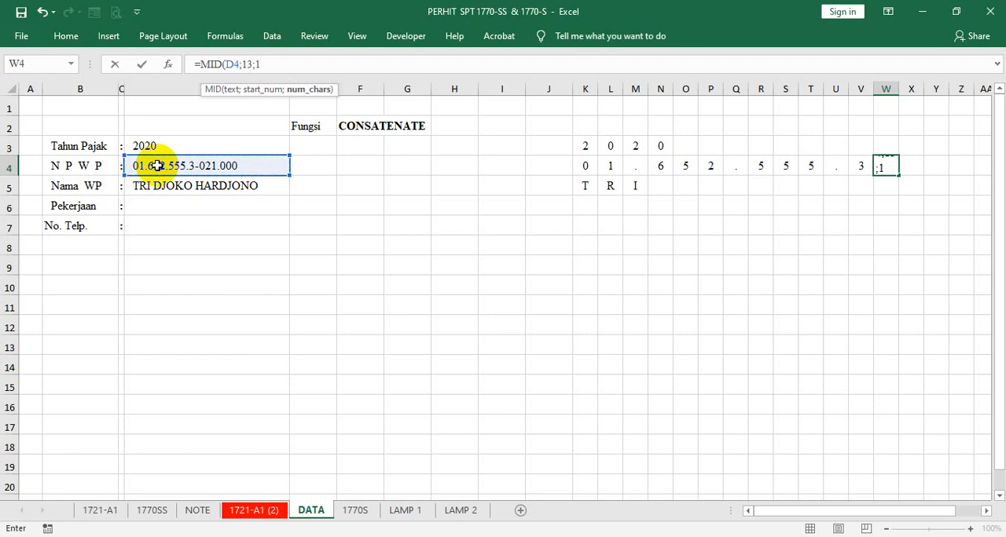
{"action": "key", "text": "Tab"}
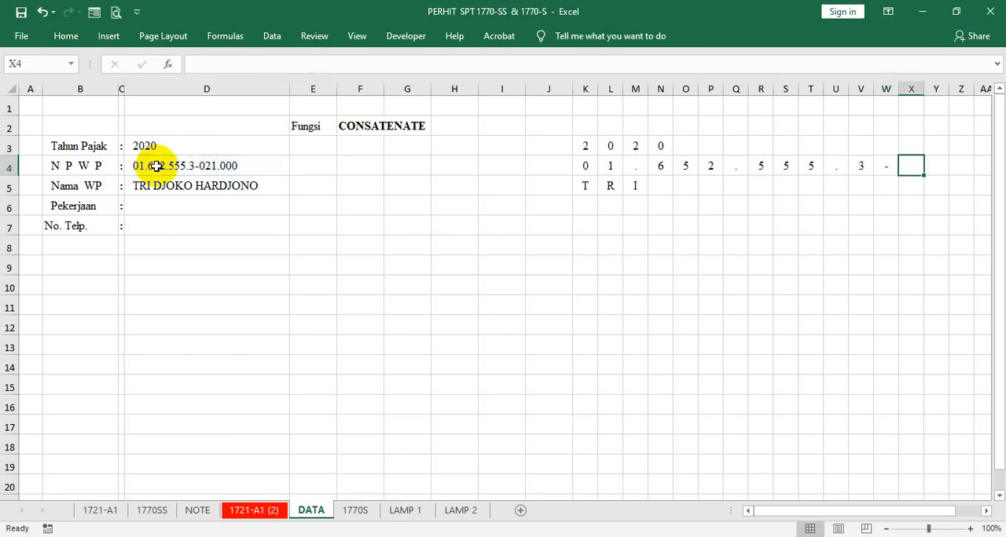
- Enter the formula =MID(D4;14;1) in X4 to extract the fourteenth character of the NPWP
{"action": "type", "text": "=MI"}
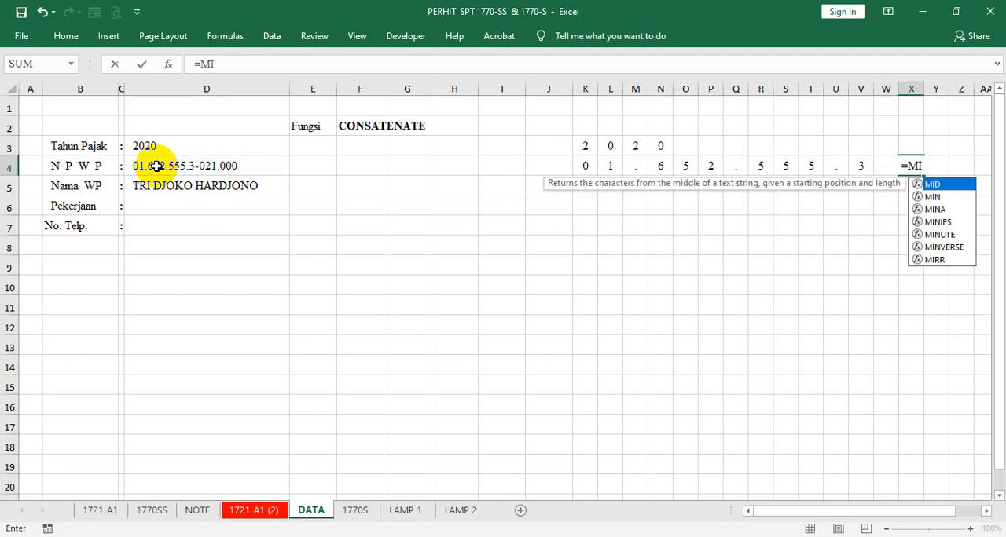
{"action": "type", "text": "D("}
{"action": "left_click", "coordinate": [157, 167]}
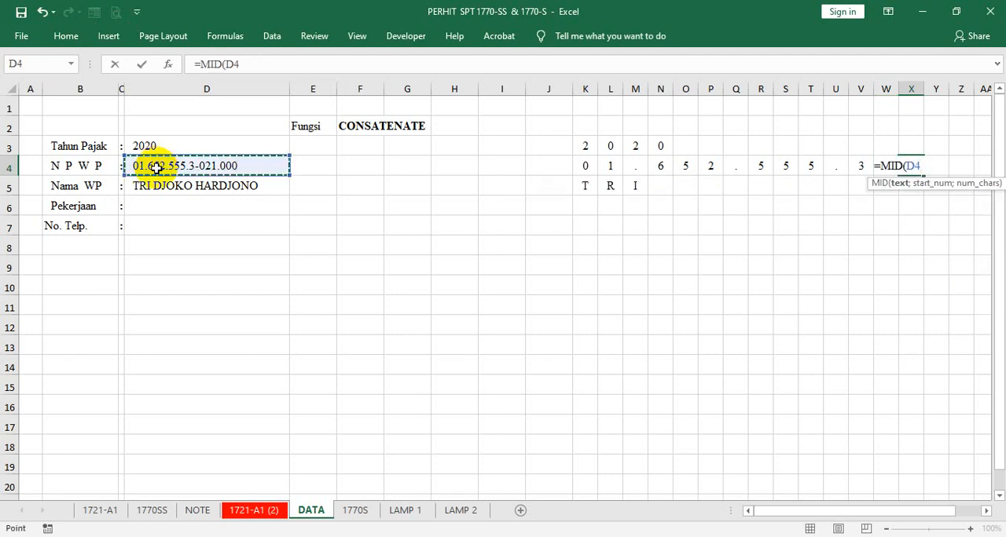
{"action": "type", "text": ";14"}
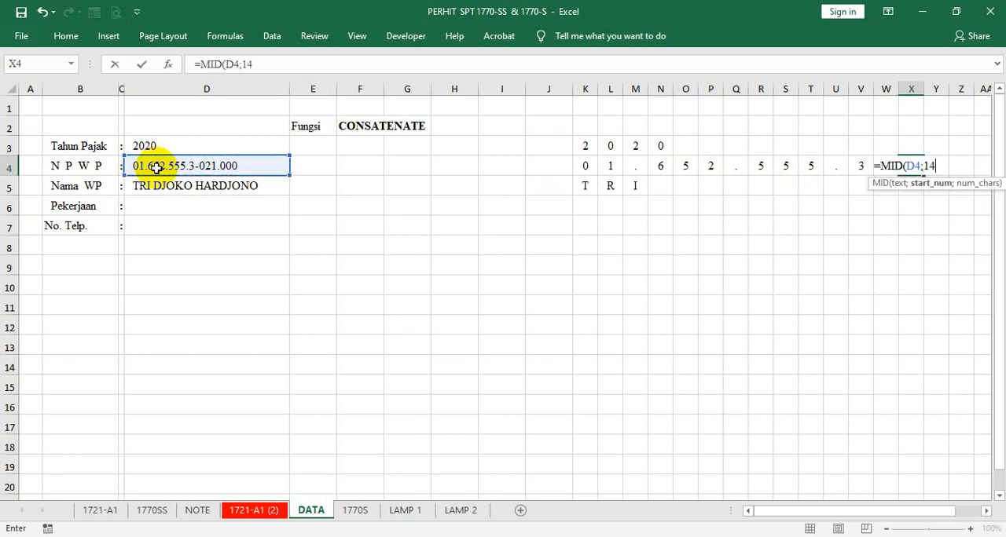
{"action": "type", "text": ";1"}
{"action": "key", "text": "Tab"}
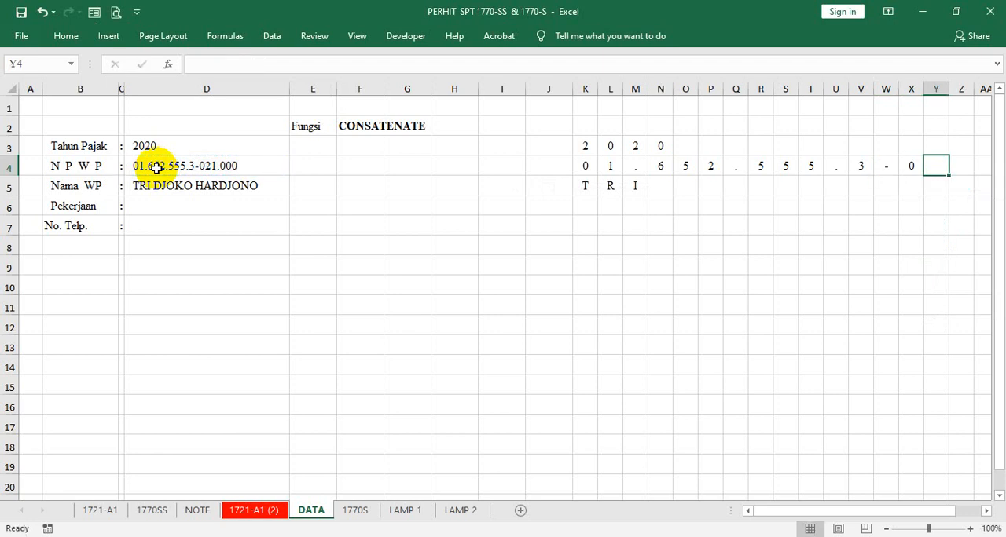
- Enter the formula =MID(D4;15;1) in Y4 to extract the fifteenth character of the NPWP
{"action": "type", "text": "=MI"}
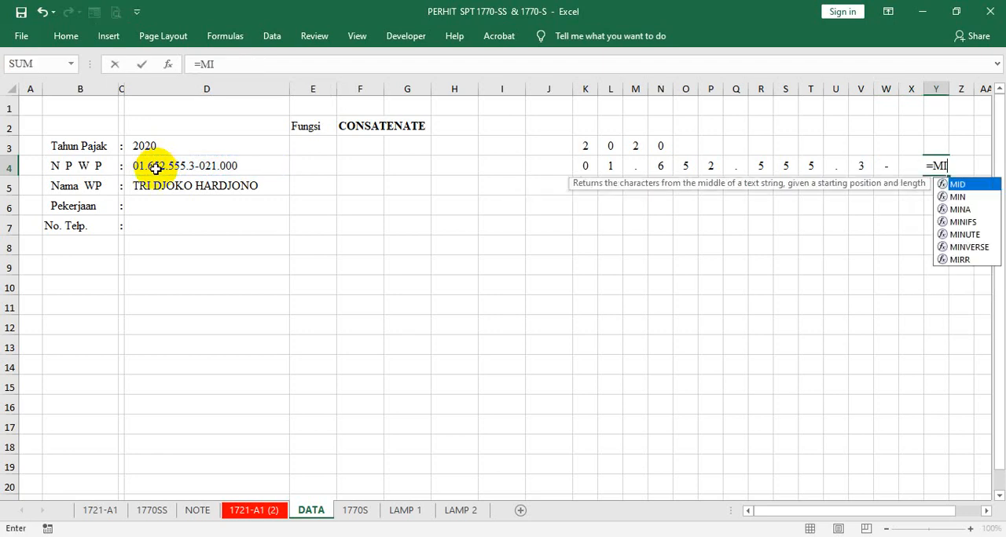
{"action": "type", "text": "D("}
{"action": "left_click", "coordinate": [156, 166]}
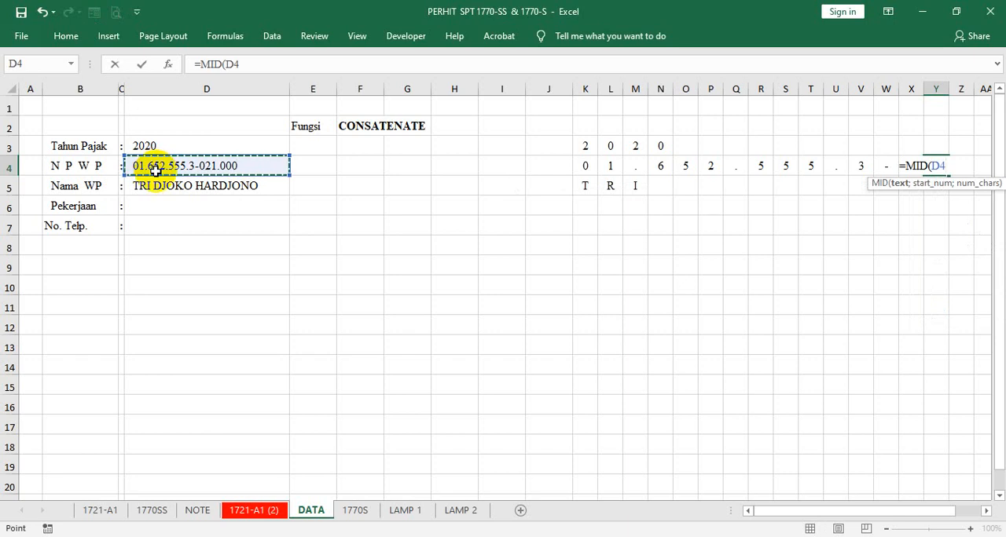
{"action": "type", "text": ";1"}
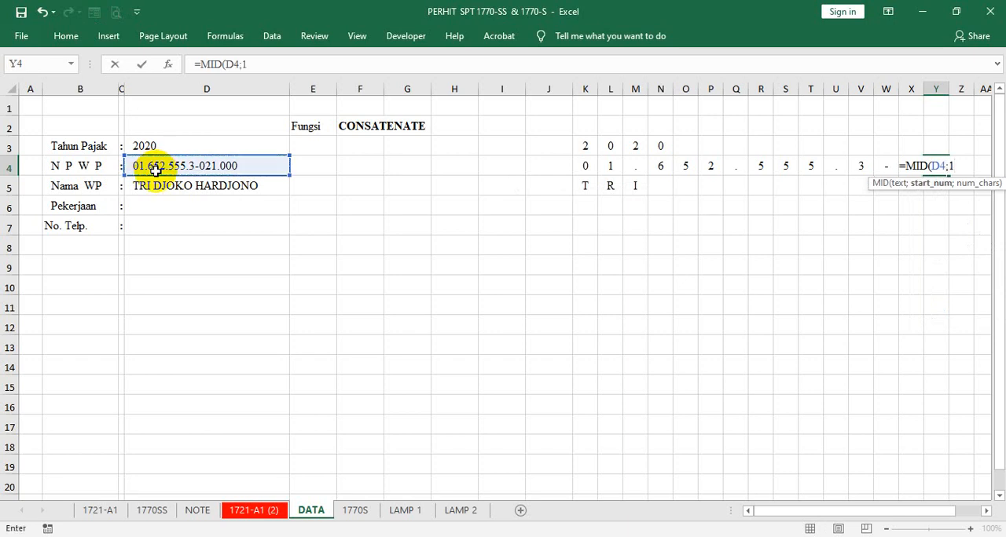
{"action": "type", "text": "5;1"}
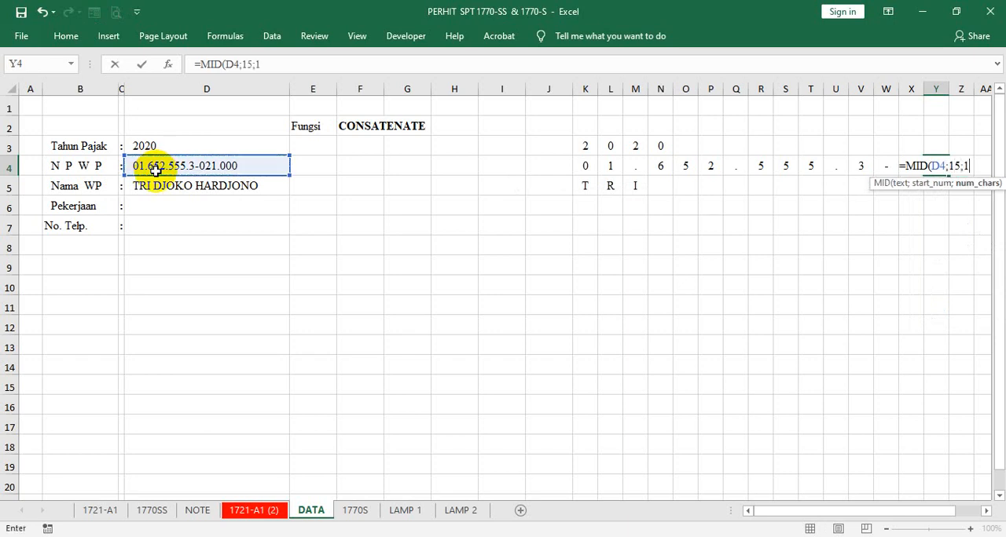
{"action": "key", "text": "Tab"}
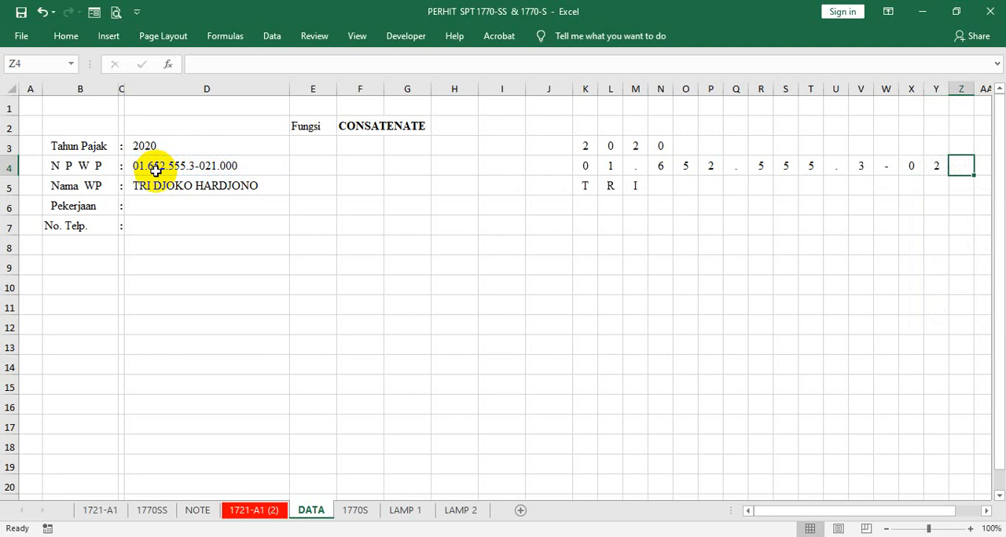
- Enter the formula =MID(D4;16;1) in Z4 to extract the sixteenth character of the NPWP
{"action": "type", "text": "="}
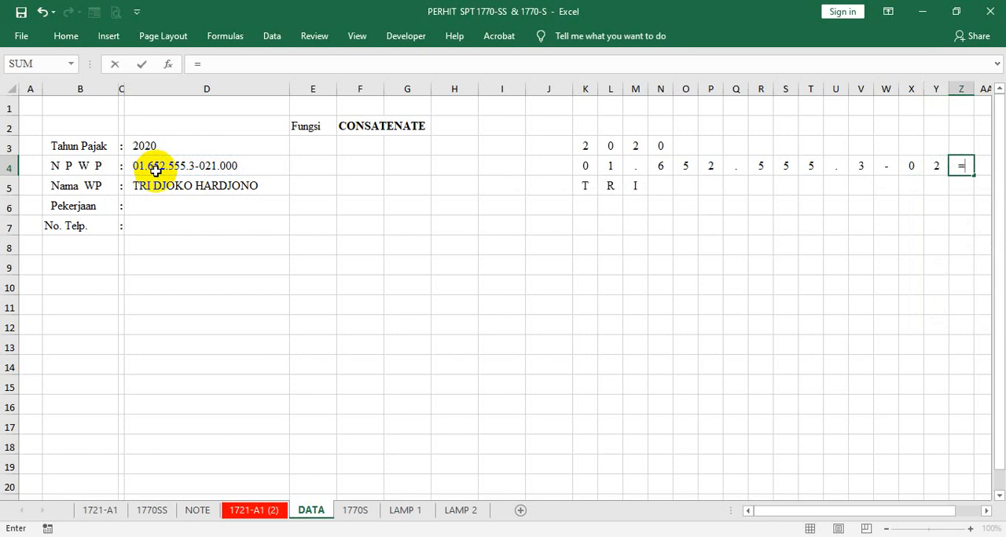
{"action": "type", "text": "MI"}
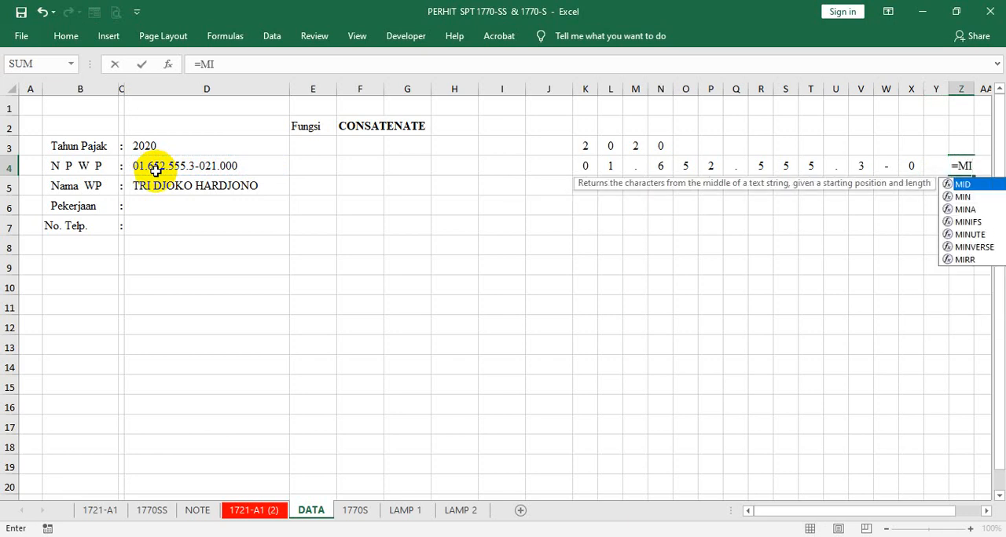
{"action": "key", "text": "Tab"}
{"action": "left_click", "coordinate": [156, 171]}
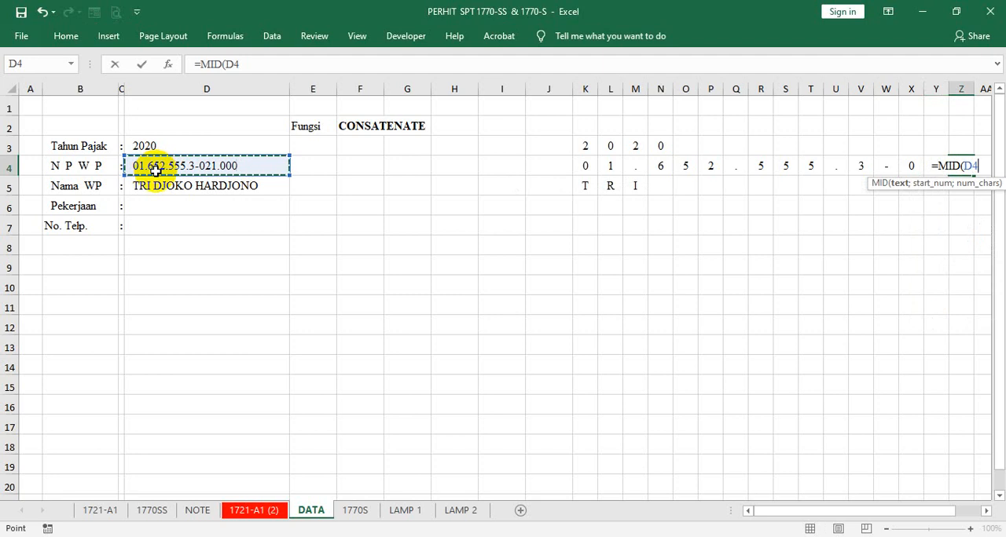
{"action": "type", "text": ";1"}
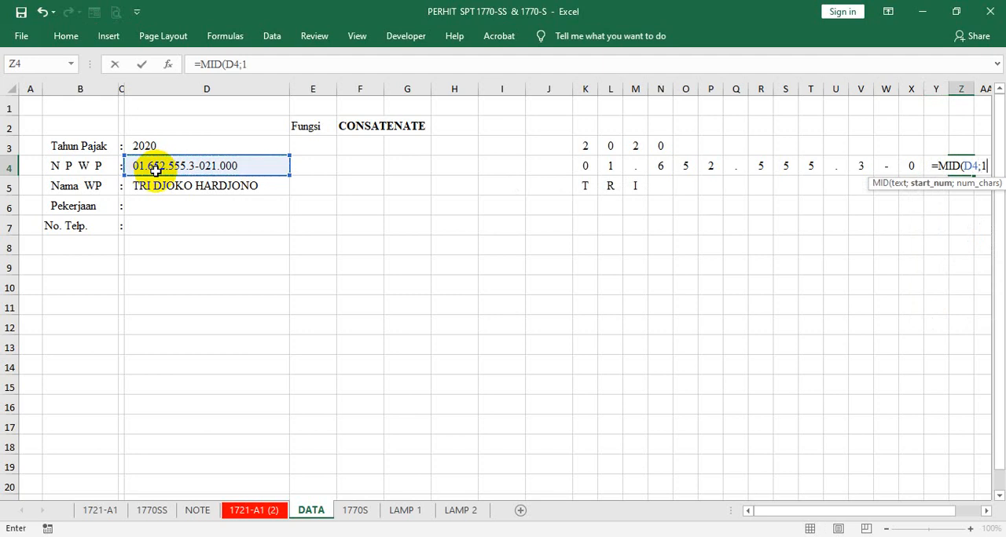
{"action": "type", "text": "6;1"}
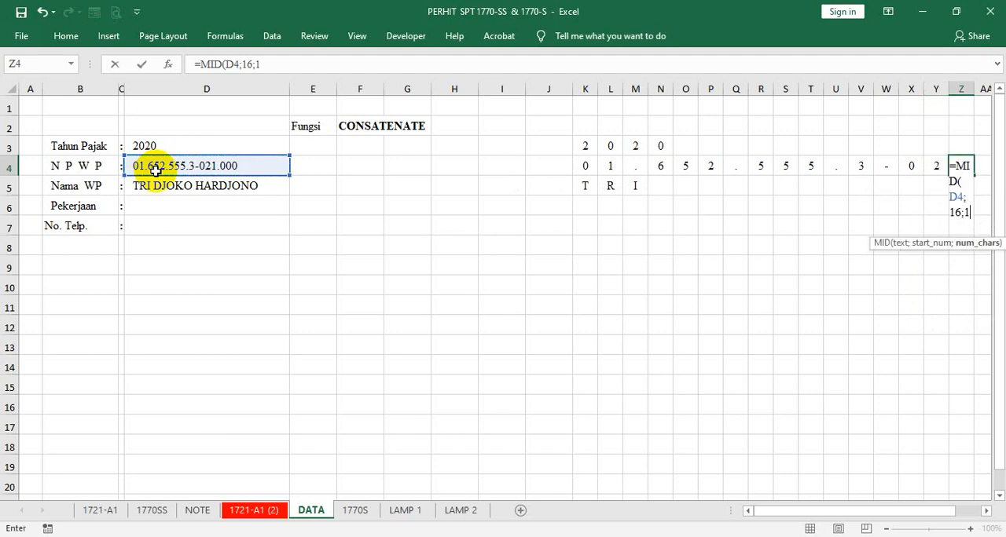
{"action": "key", "text": "Tab"}
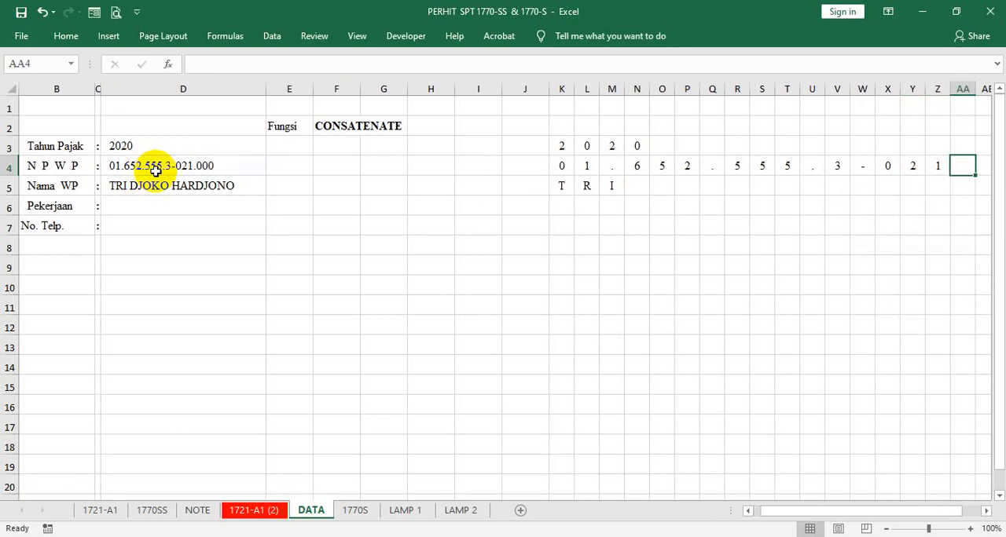
- Enter the formula =MID(D4;17;1) in AA4 to extract the seventeenth character of the NPWP
{"action": "type", "text": "="}
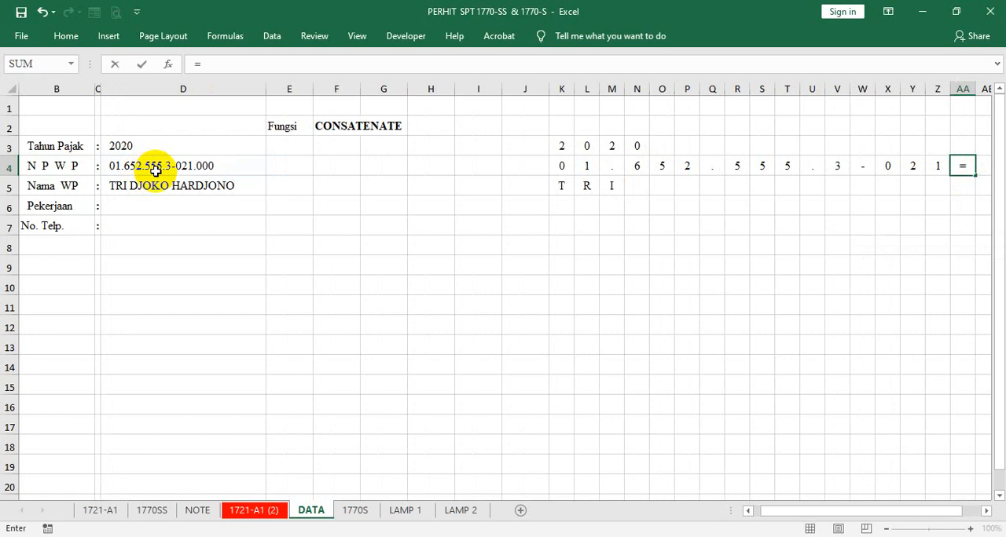
{"action": "type", "text": "MID("}
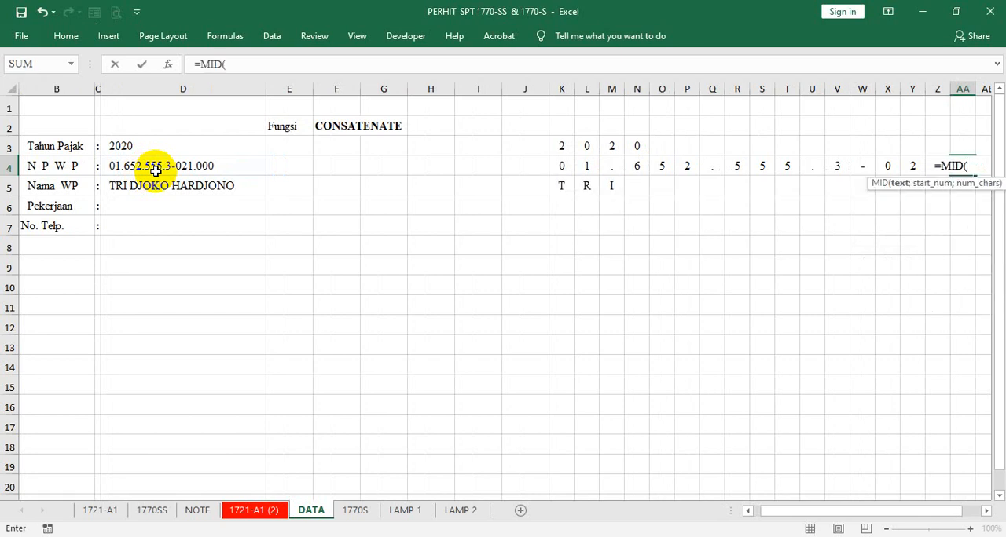
{"action": "left_click", "coordinate": [156, 171]}
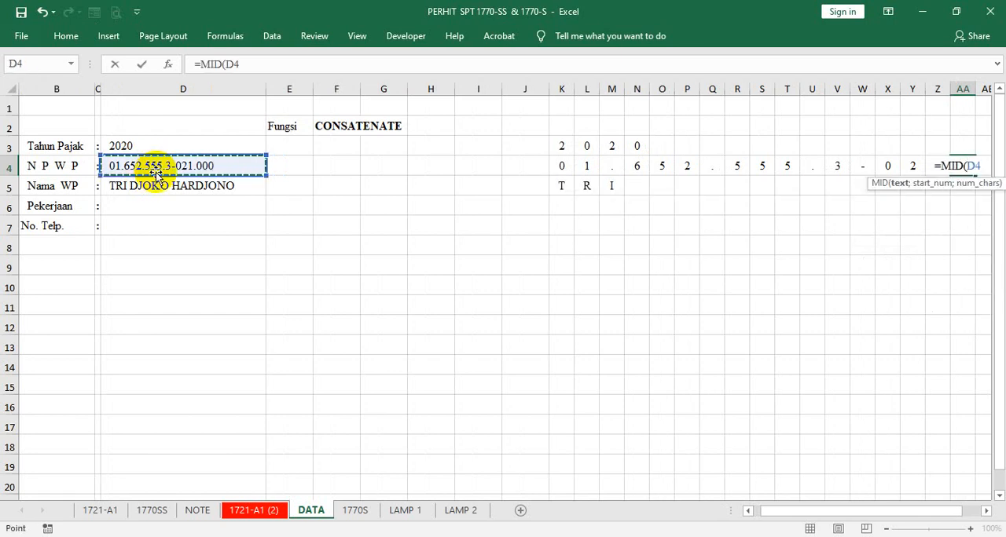
{"action": "type", "text": ";17"}
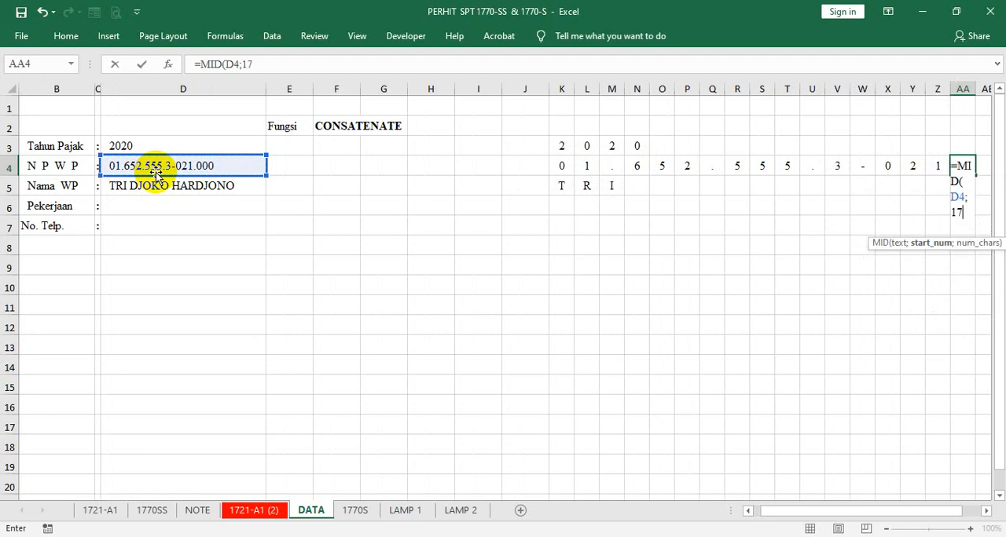
{"action": "type", "text": ";1"}
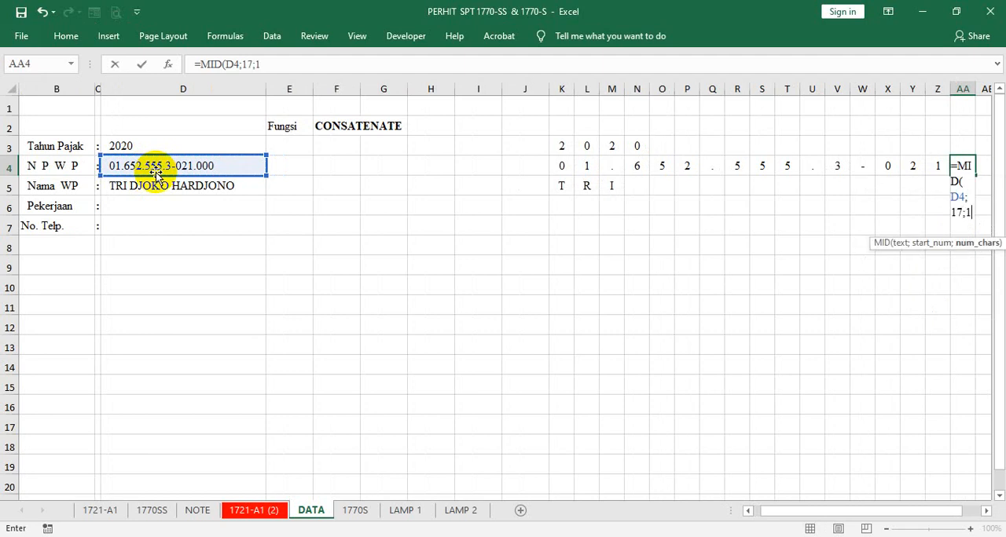
{"action": "key", "text": "Tab"}
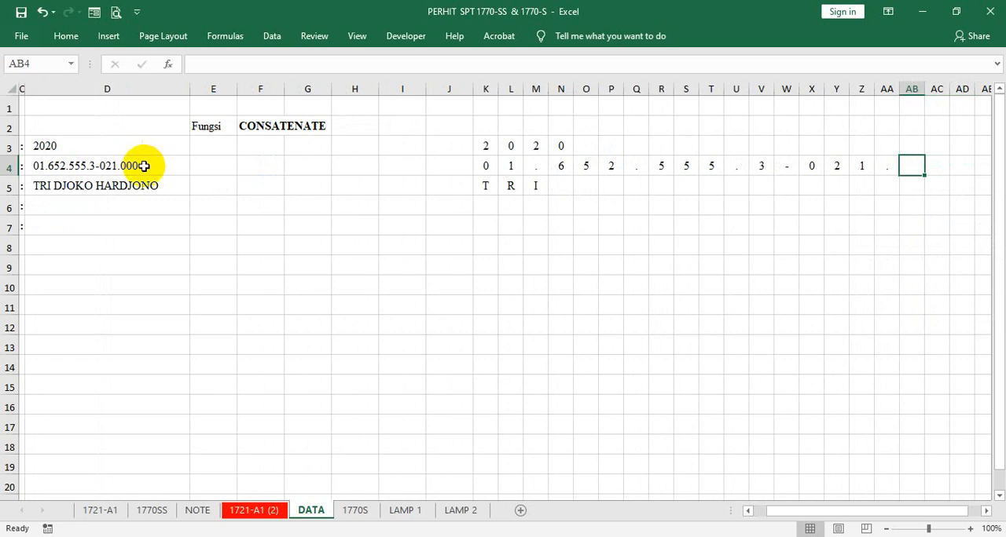
- Enter the formula =MID(D4;18;1) in AB4 to extract the eighteenth character of the NPWP
{"action": "type", "text": "=MID("}
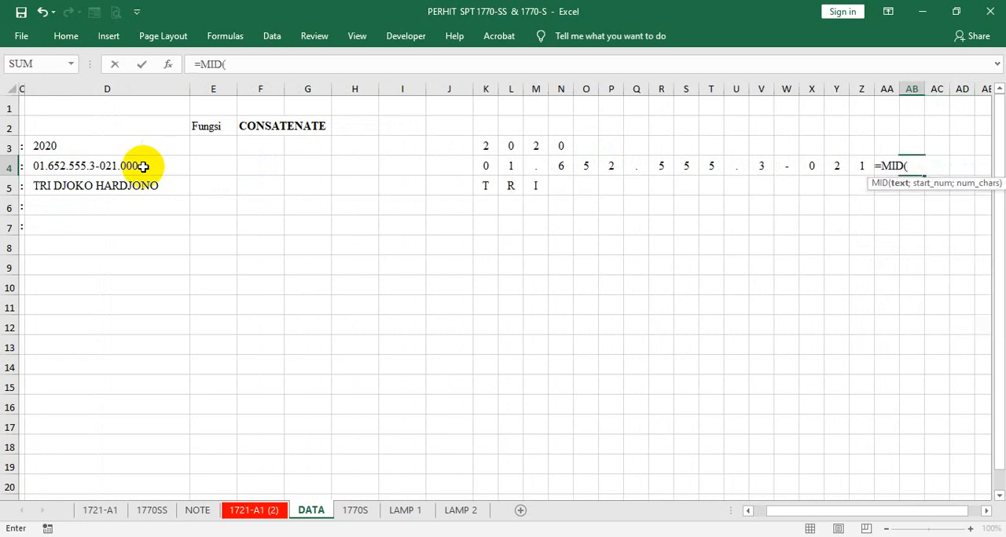
{"action": "left_click", "coordinate": [143, 167]}
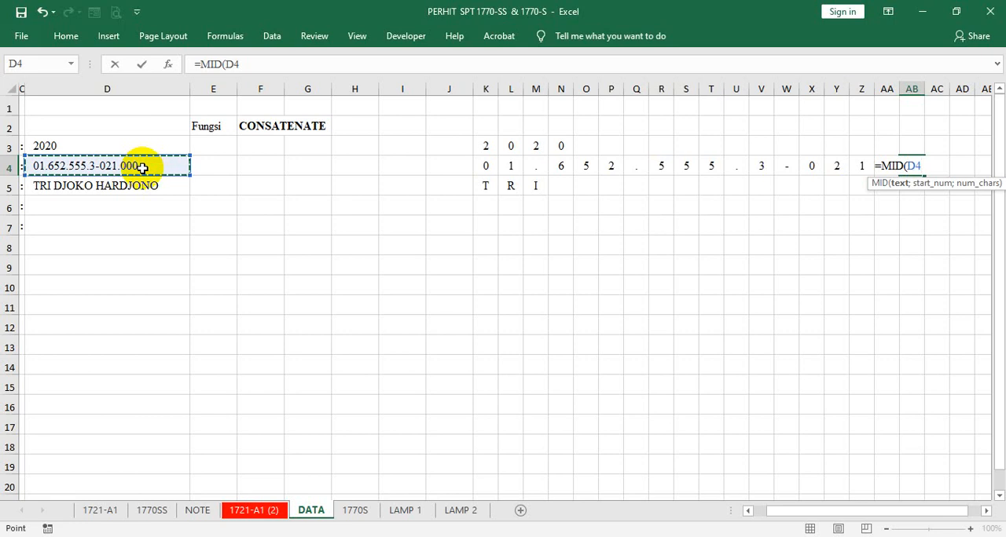
{"action": "type", "text": ";18"}
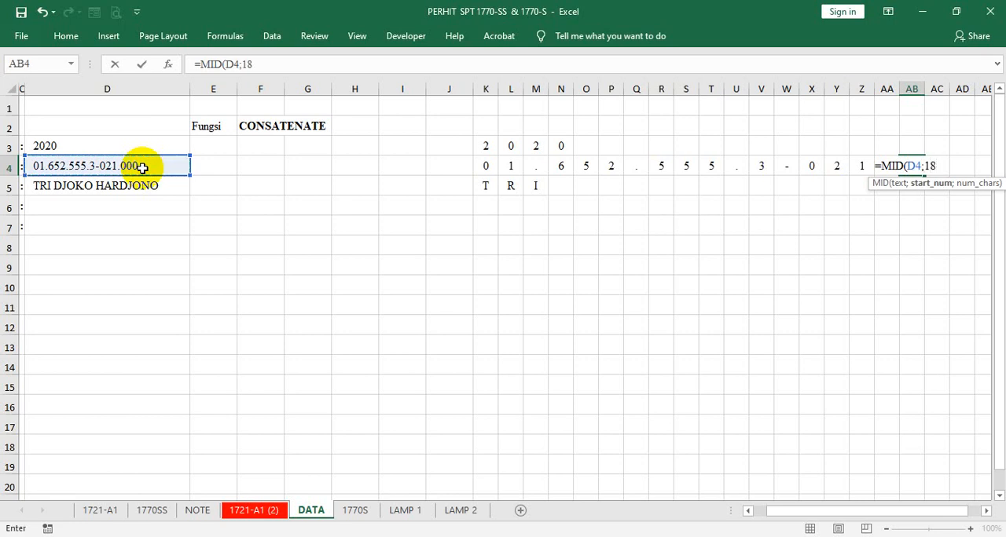
{"action": "type", "text": ";1"}
{"action": "key", "text": "Tab"}
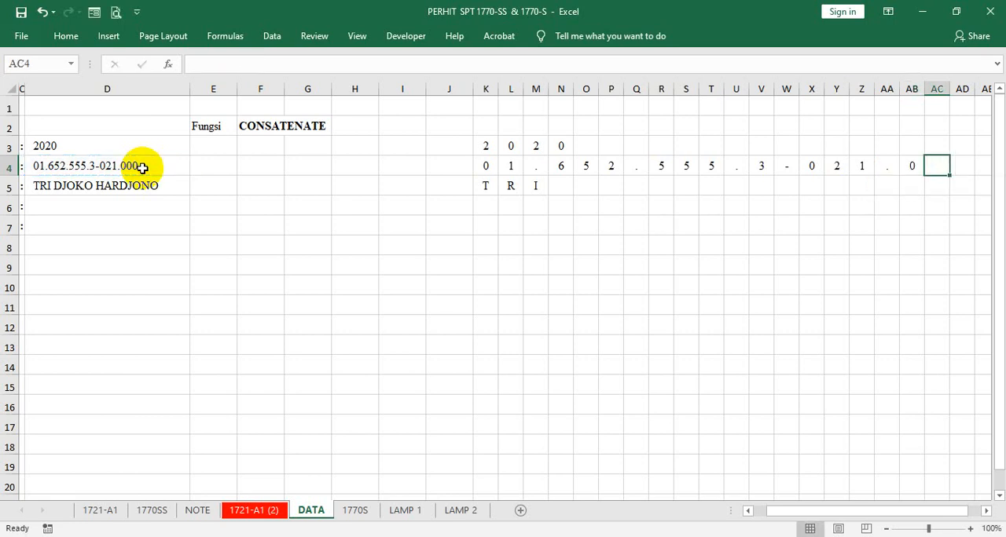
- Enter the formula =MID(D4;19;1) in AC4 to extract the nineteenth character of the NPWP
{"action": "type", "text": "="}
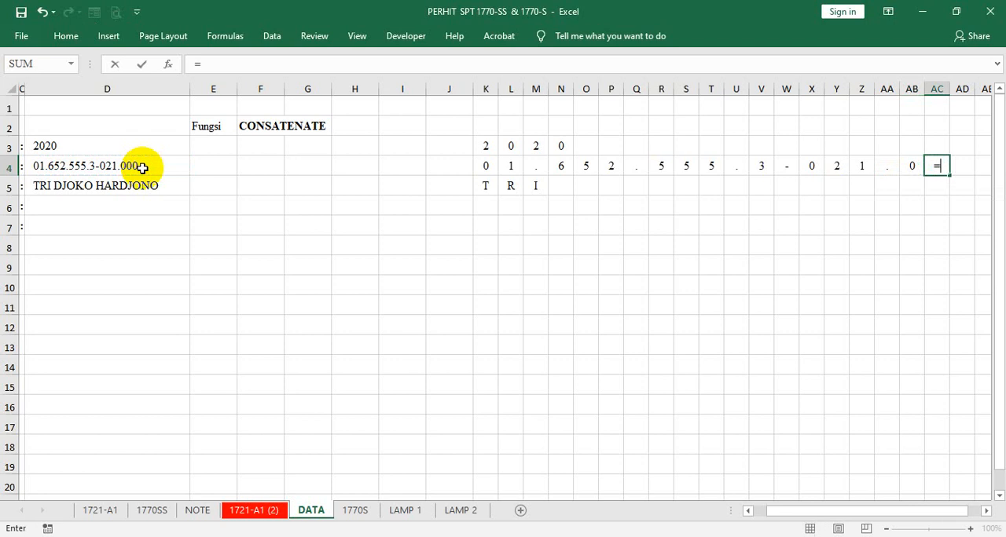
{"action": "type", "text": "MID("}
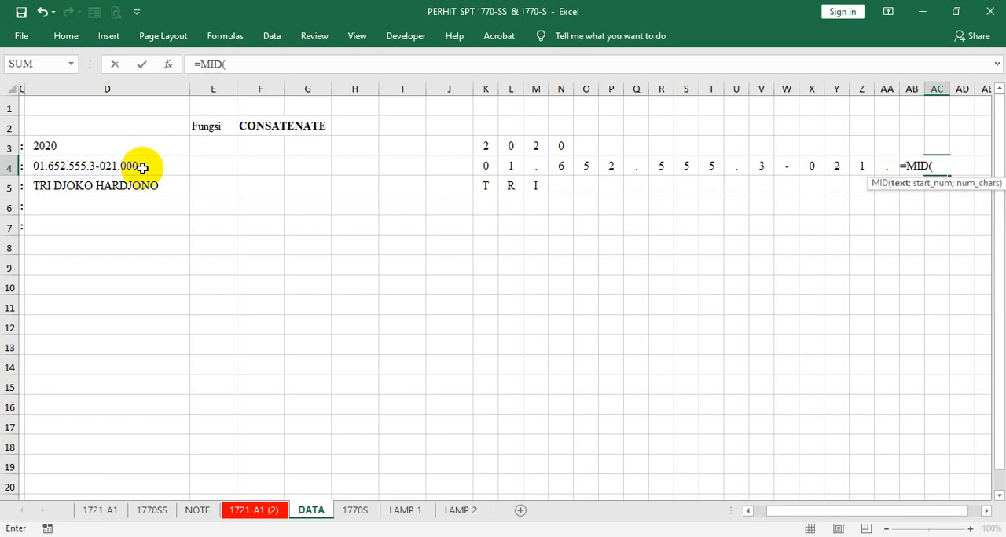
{"action": "left_click", "coordinate": [141, 167]}
{"action": "type", "text": ";"}
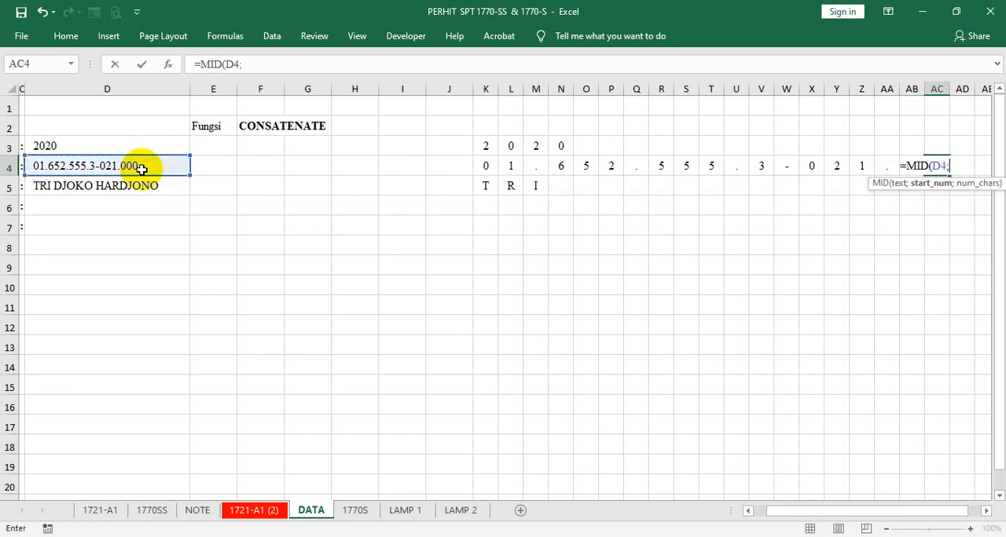
{"action": "type", "text": "19;1)"}
{"action": "key", "text": "Tab"}
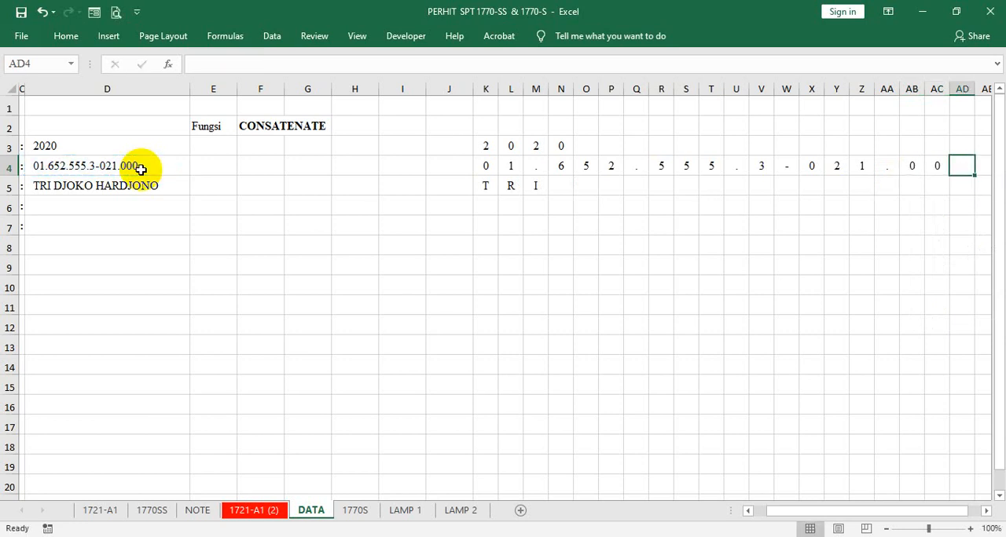
- Enter the formula =MID(D4;20;1) in AD4 to extract the twentieth character of the NPWP
{"action": "type", "text": "MID("}
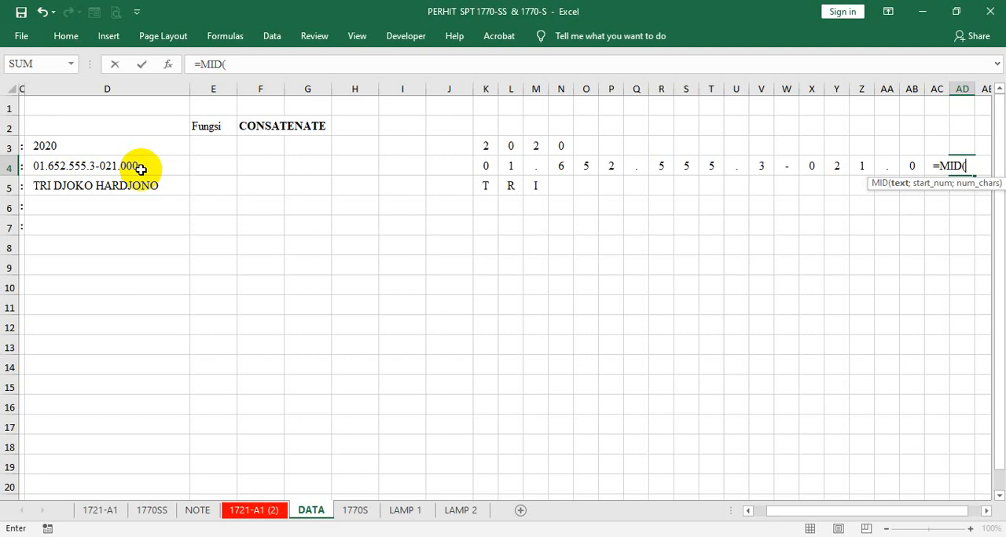
{"action": "left_click", "coordinate": [141, 169]}
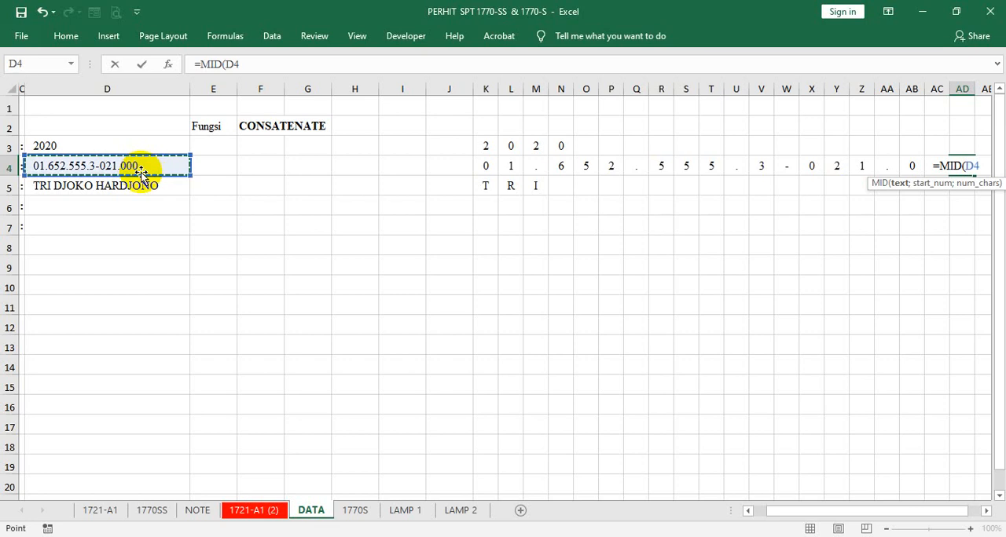
{"action": "type", "text": ";"}
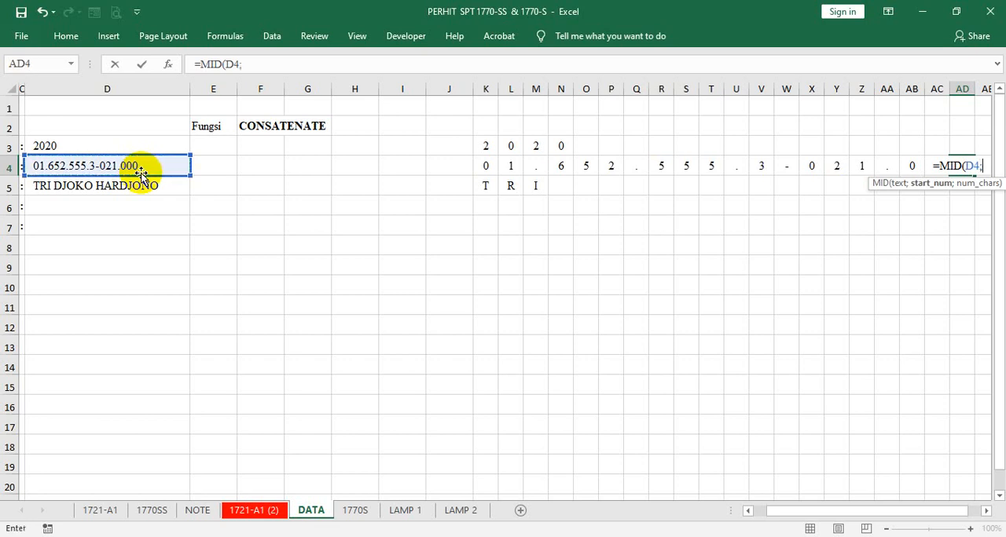
{"action": "type", "text": "20;1"}
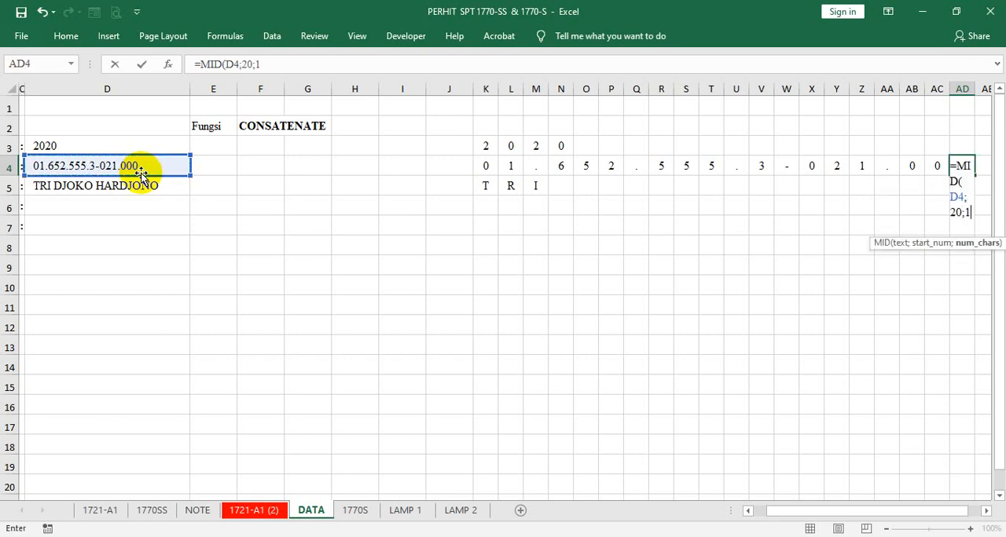
{"action": "type", "text": ")"}
{"action": "key", "text": "Return"}
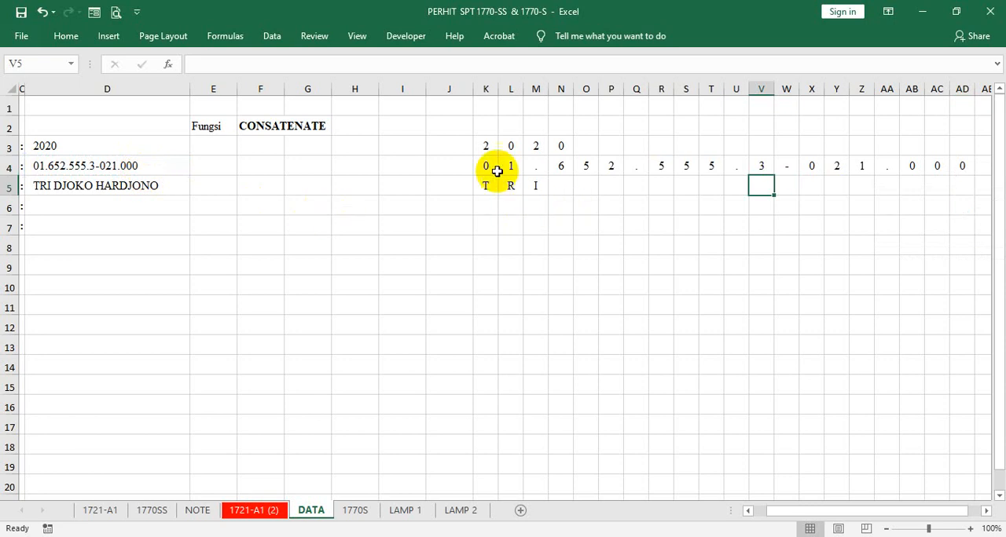
- Fill the character-splitting formulas of K4:AD4 down through row 8 to cover the name, occupation and phone rows
{"action": "left_click_drag", "start_coordinate": [487, 166], "coordinate": [960, 261]}
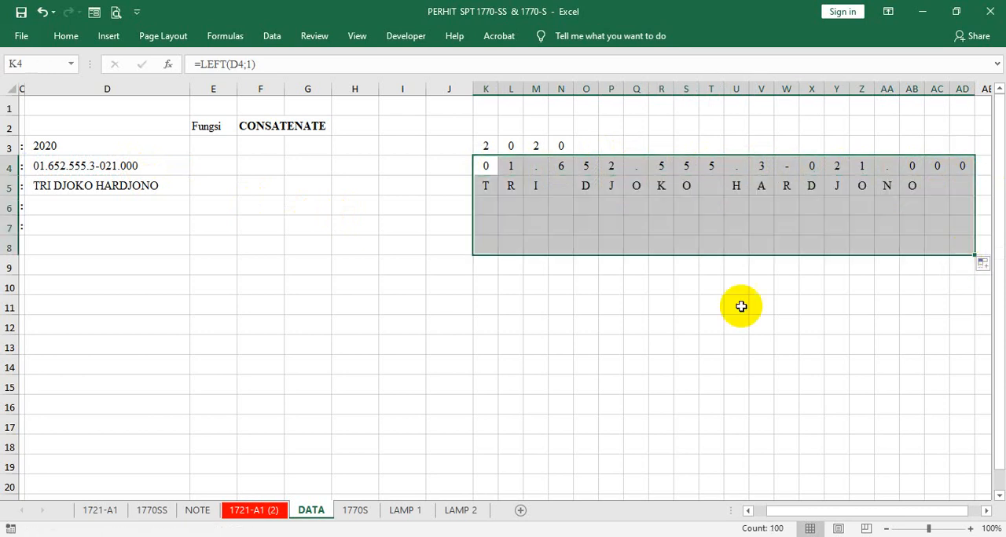
{"action": "left_click", "coordinate": [444, 272]}
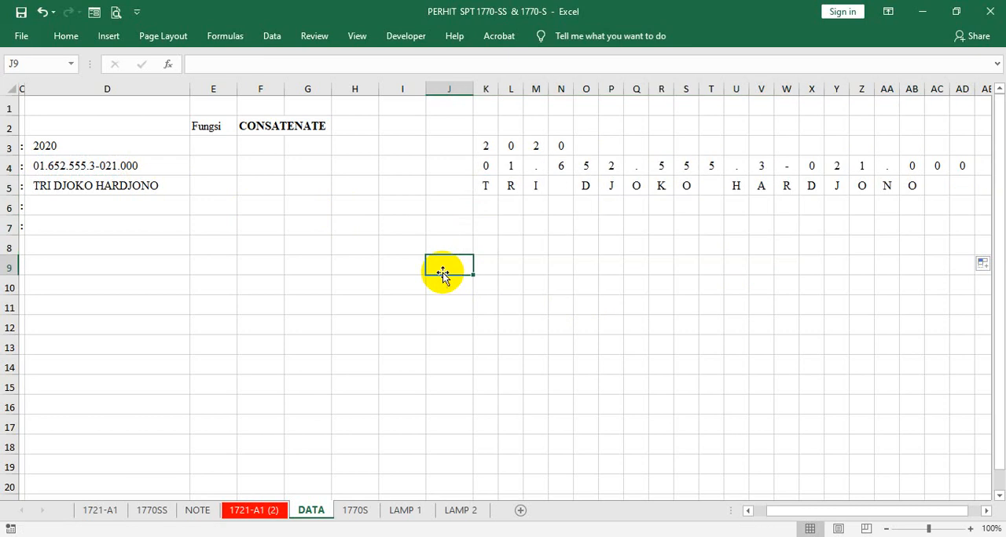
{"action": "left_click", "coordinate": [292, 211]}
{"action": "left_click", "coordinate": [224, 199]}
{"action": "left_click", "coordinate": [175, 198]}
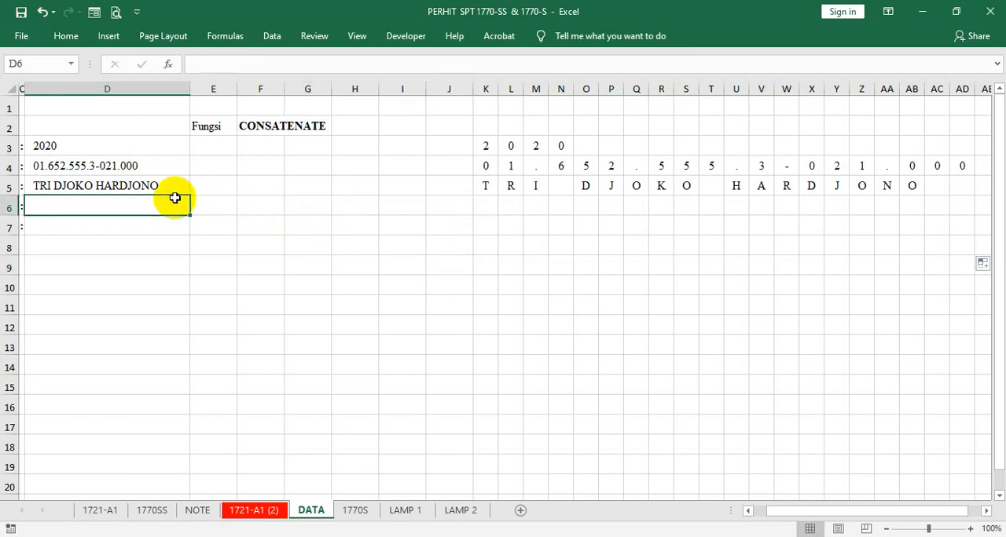
{"action": "key", "text": "Left"}
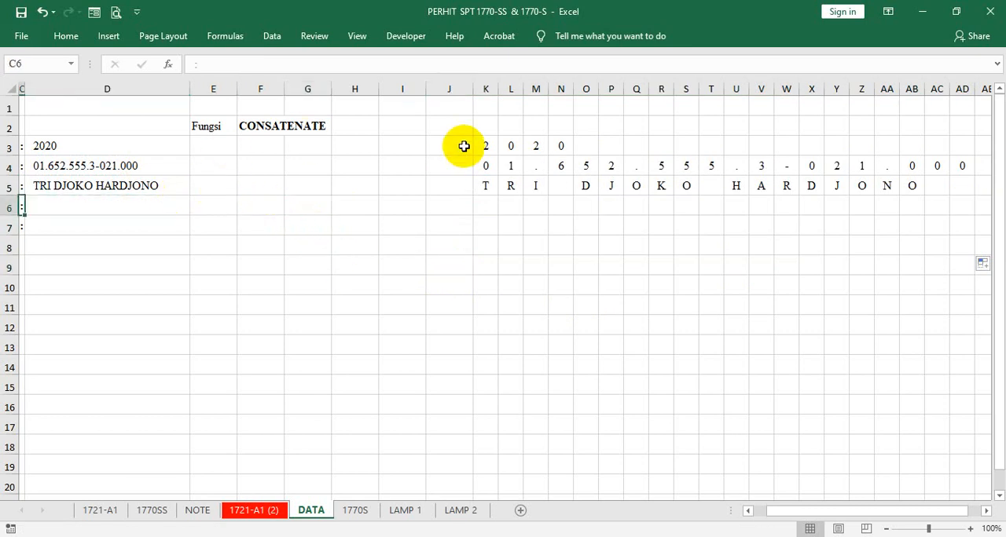
- Narrow columns K through AI uniformly so the split characters sit closer together
{"action": "left_click_drag", "start_coordinate": [491, 88], "coordinate": [919, 118]}
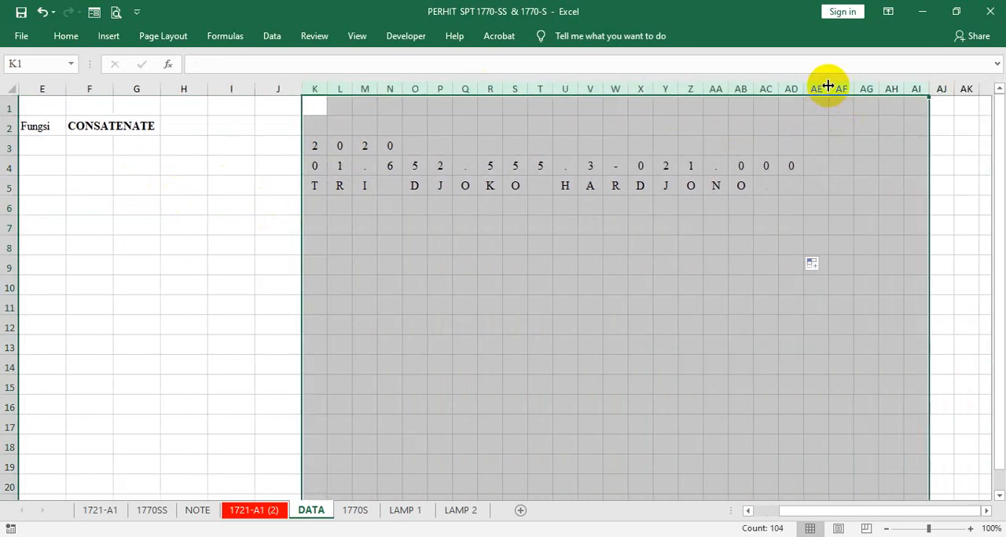
{"action": "left_click_drag", "start_coordinate": [828, 85], "coordinate": [824, 82]}
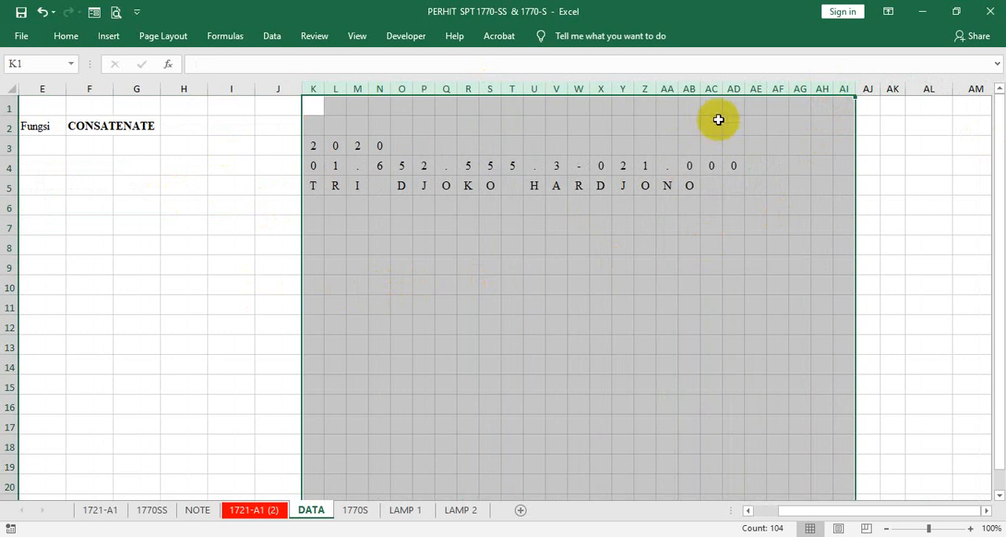
{"action": "left_click_drag", "start_coordinate": [723, 93], "coordinate": [718, 83]}
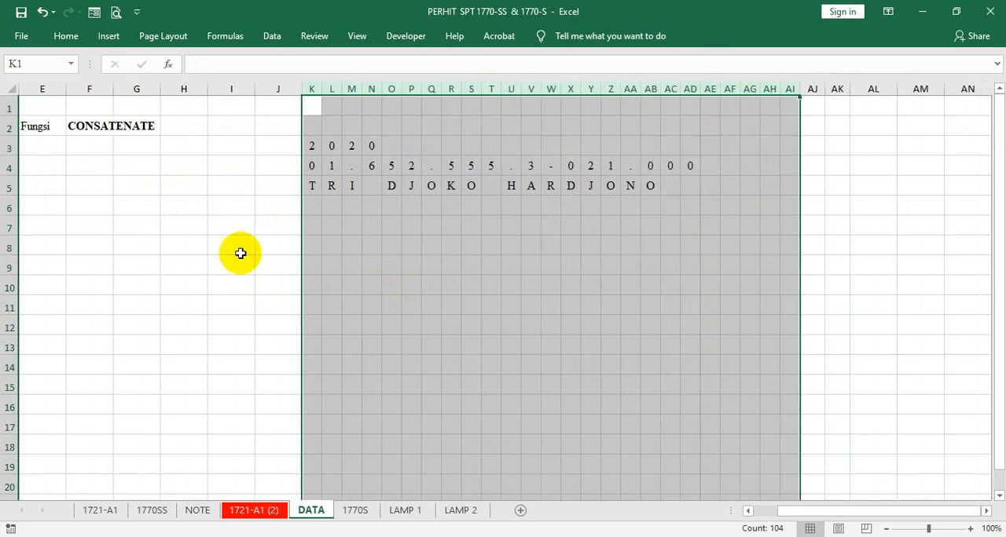
{"action": "left_click", "coordinate": [208, 242]}
{"action": "key", "text": "Left"}
{"action": "key", "text": "Left"}
{"action": "key", "text": "Left"}
{"action": "key", "text": "Left"}
{"action": "key", "text": "Left"}
{"action": "key", "text": "Left"}
{"action": "key", "text": "Left"}
{"action": "key", "text": "Left"}
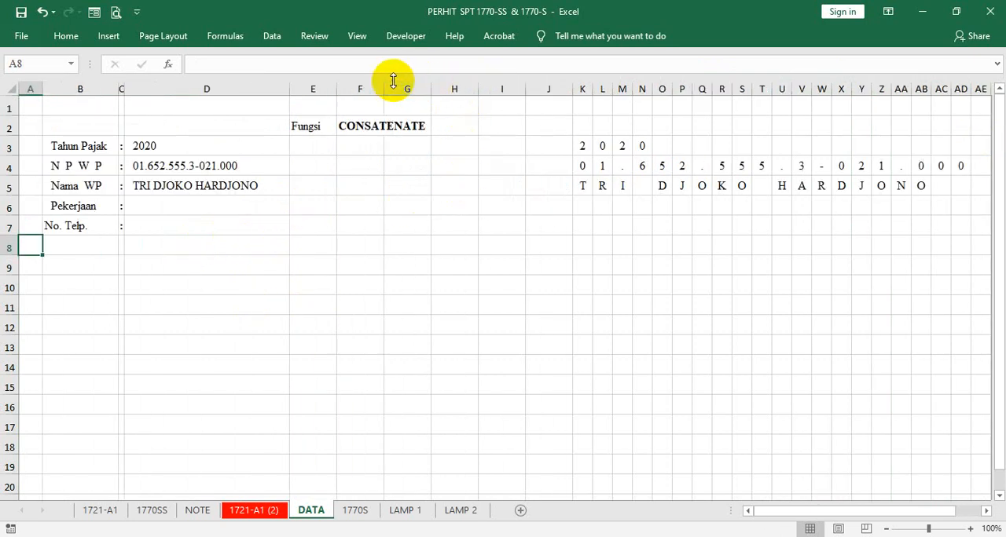
- Narrow columns G through J slightly to bring the split characters nearer to the source data
{"action": "left_click_drag", "start_coordinate": [402, 81], "coordinate": [517, 88]}
{"action": "left_click", "coordinate": [587, 225]}
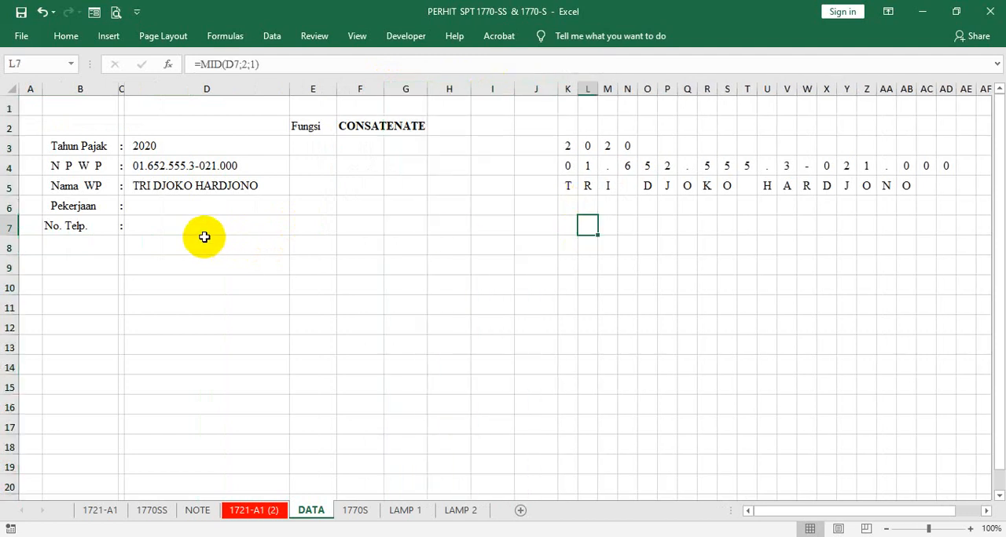
{"action": "left_click", "coordinate": [218, 146]}
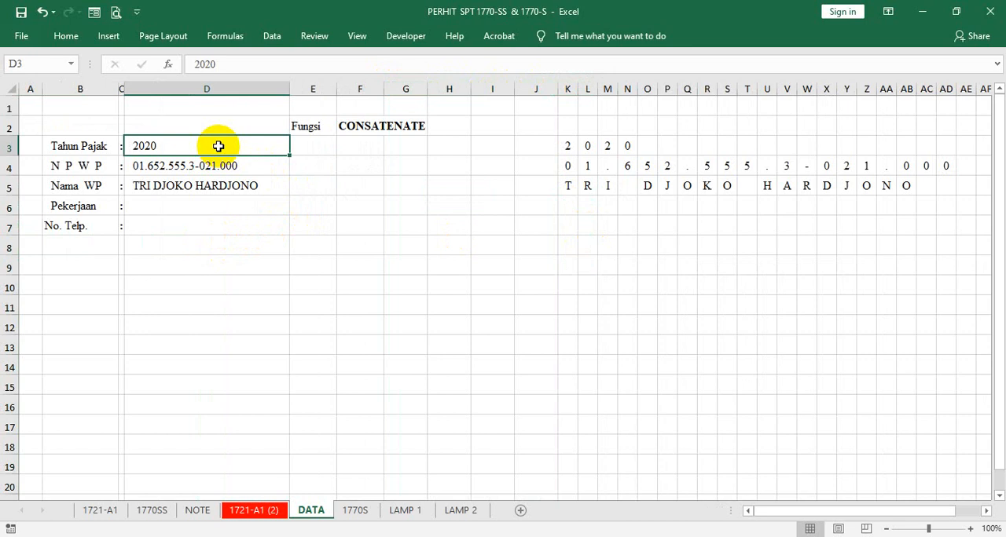
{"action": "left_click", "coordinate": [287, 94]}
- Center the "Fungsi" label in cell E2
{"action": "left_click", "coordinate": [307, 125]}
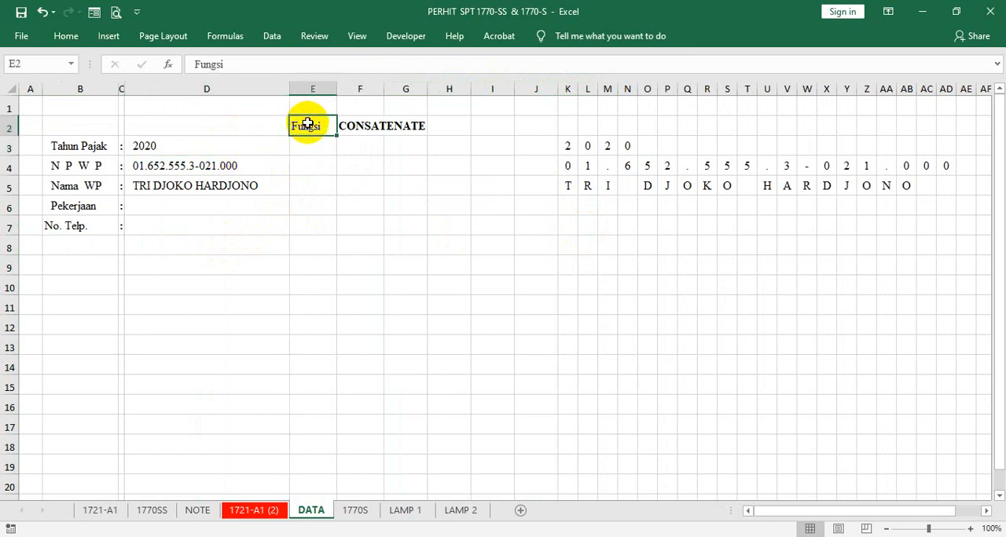
{"action": "right_click", "coordinate": [307, 125]}
{"action": "left_click", "coordinate": [353, 99]}
{"action": "left_click", "coordinate": [339, 209]}
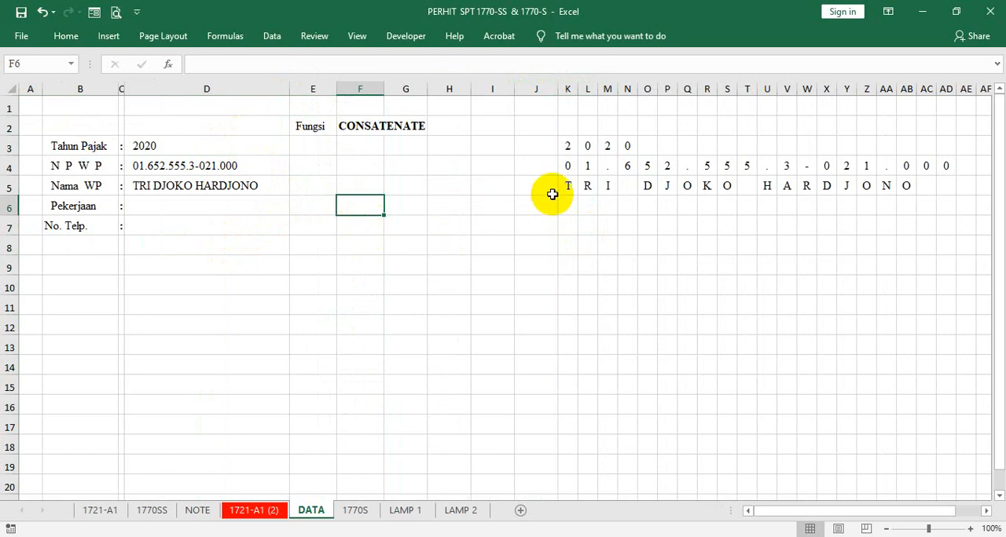
- Link the third Tahun Pajak box, AN2 on the 1770S sheet, to the third year digit with =DATA!M3
{"action": "left_click", "coordinate": [356, 512]}
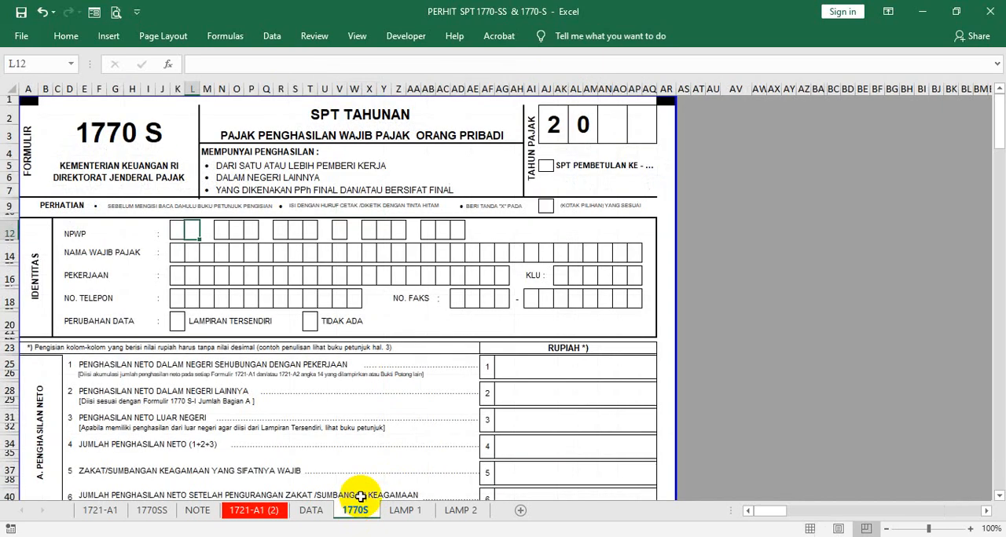
{"action": "left_click", "coordinate": [614, 129]}
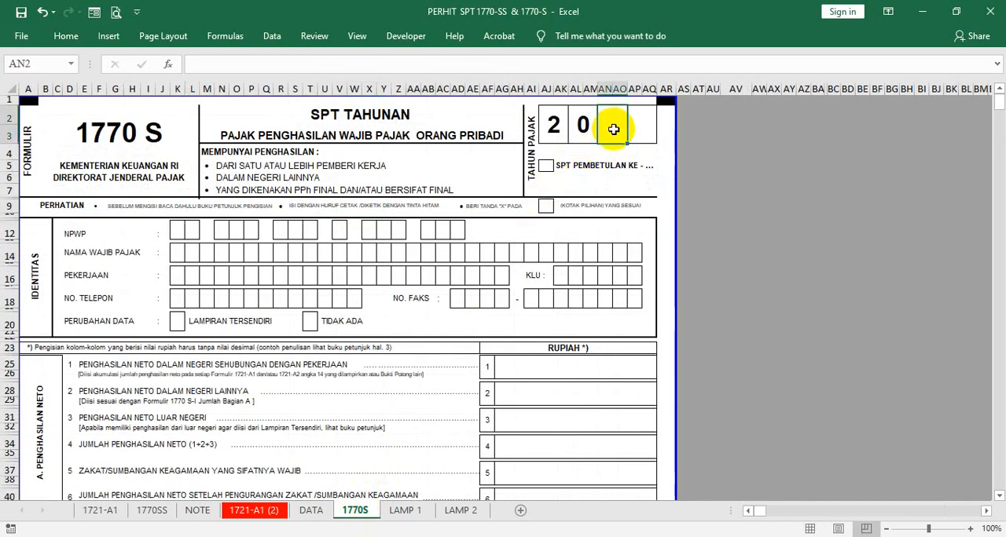
{"action": "type", "text": "="}
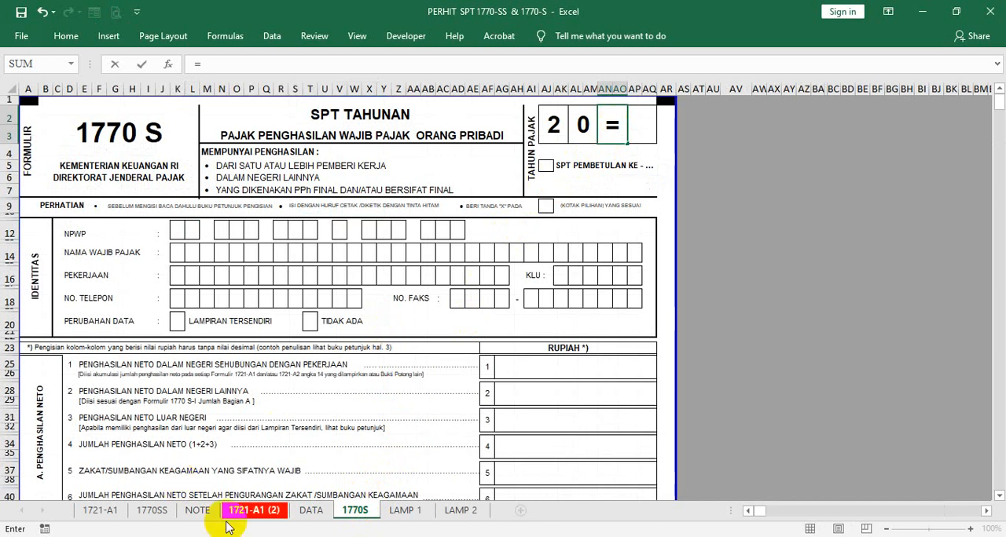
{"action": "left_click", "coordinate": [311, 510]}
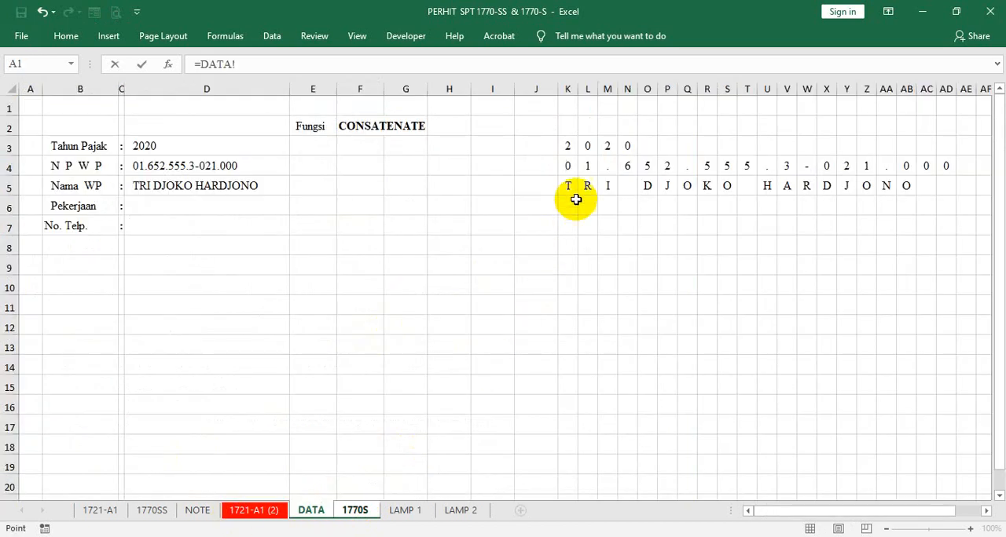
{"action": "left_click", "coordinate": [606, 146]}
{"action": "key", "text": "Return"}
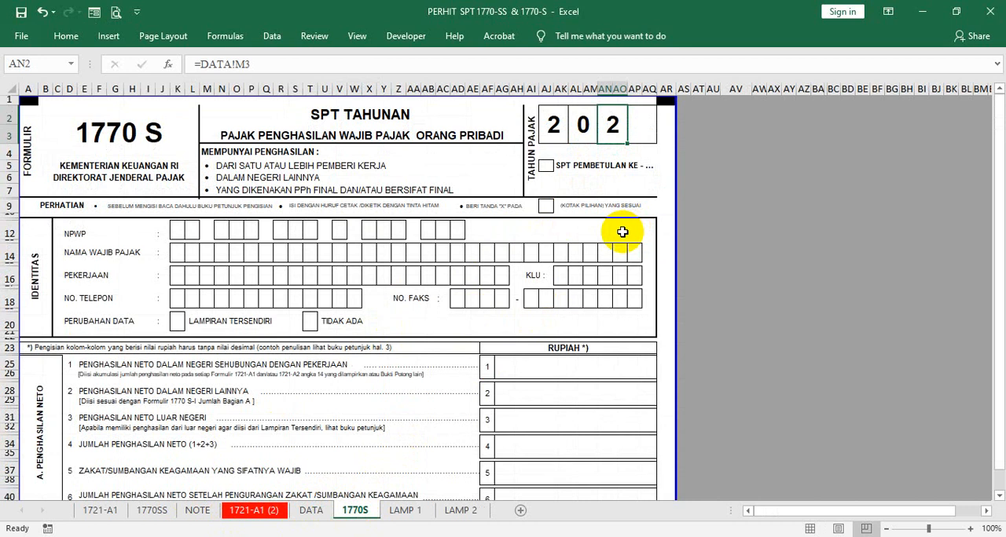
- Link the fourth Tahun Pajak box, AP2 on the 1770S sheet, to the last year digit in DATA cell N3
{"action": "key", "text": "Right"}
{"action": "type", "text": "="}
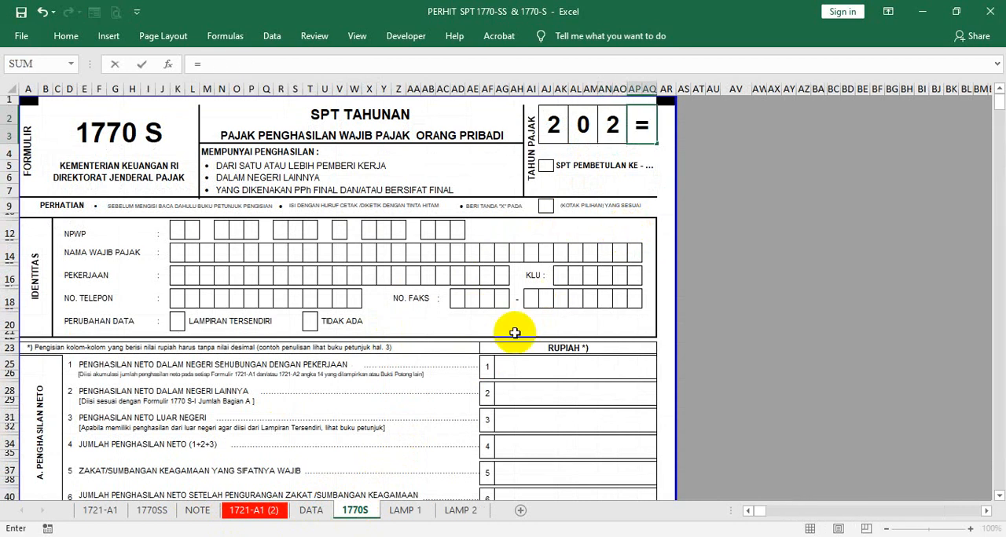
{"action": "left_click", "coordinate": [312, 512]}
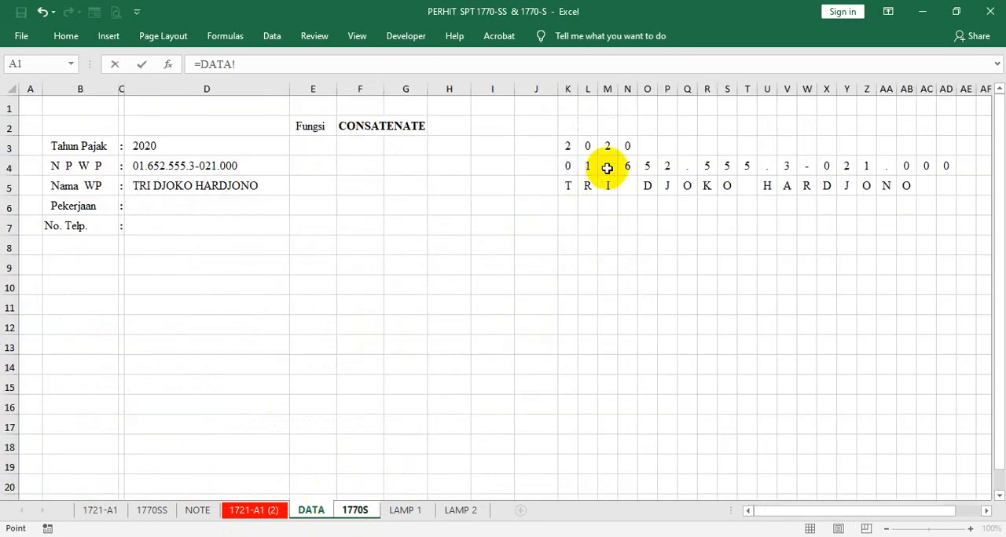
{"action": "left_click", "coordinate": [628, 146]}
{"action": "key", "text": "Return"}
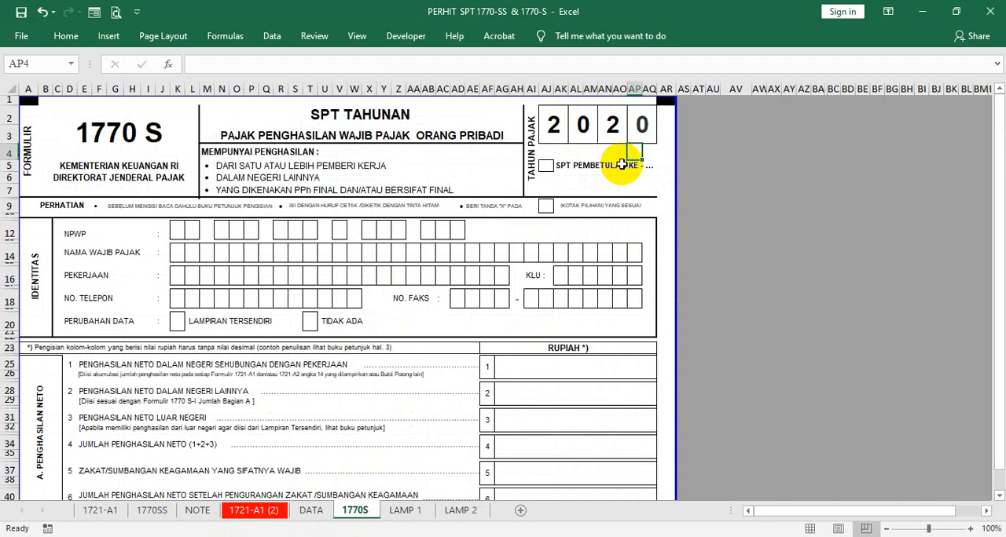
- Set the Tahun Pajak in D3 of the DATA sheet to 2024
{"action": "left_click", "coordinate": [311, 511]}
{"action": "left_click", "coordinate": [168, 146]}
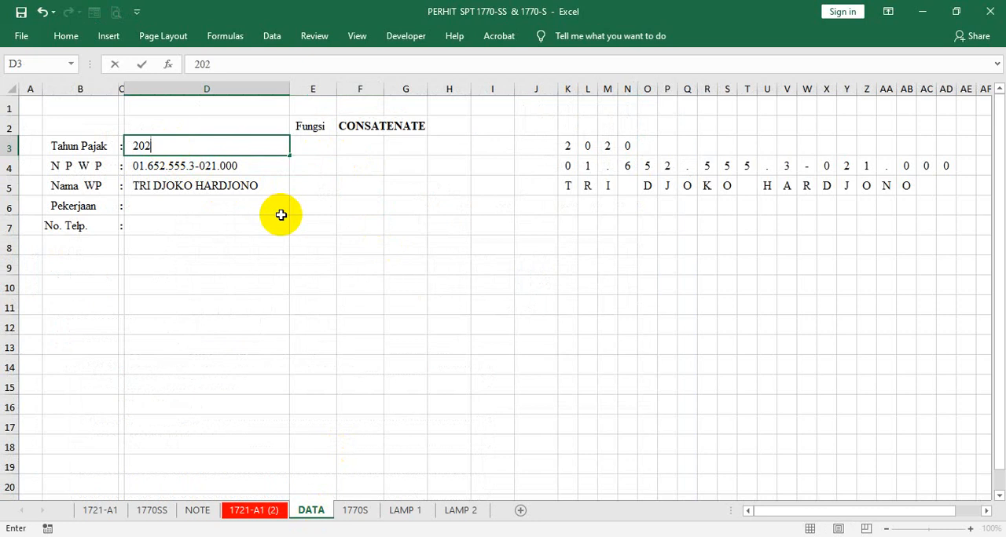
{"action": "key", "text": "Return"}
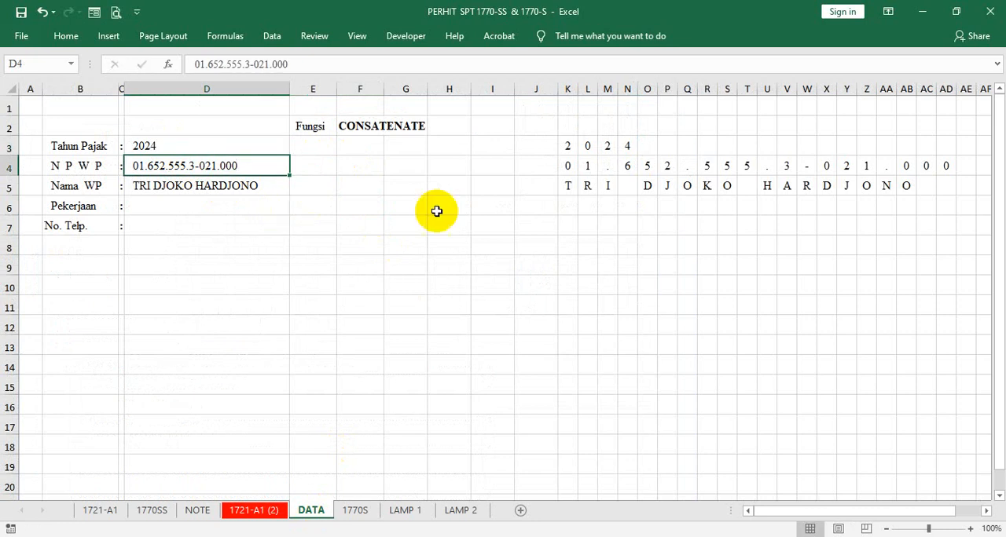
- Link the third Tahun Pajak box, AK3 on the LAMP 1 sheet, to the third year digit with =DATA!M3
{"action": "left_click", "coordinate": [355, 510]}
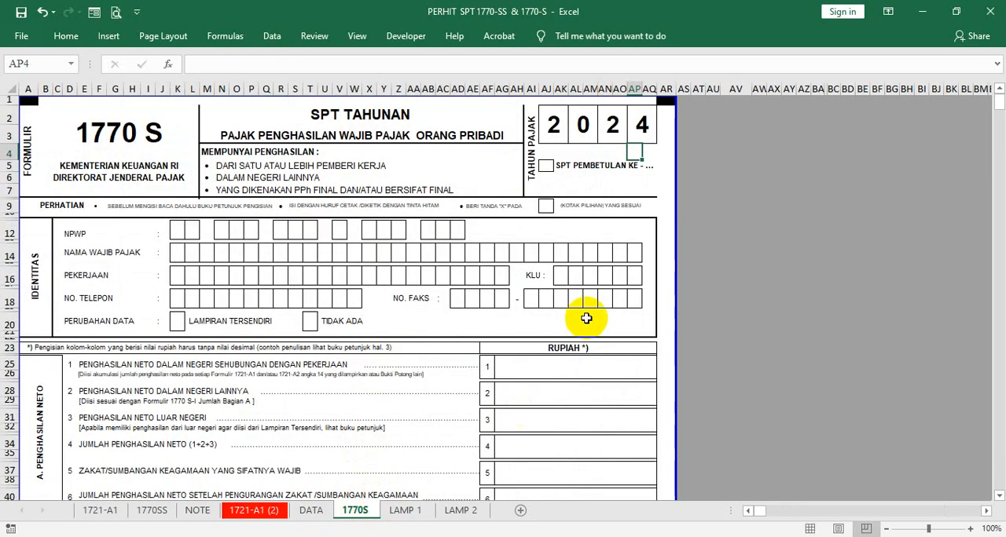
{"action": "left_click", "coordinate": [405, 511]}
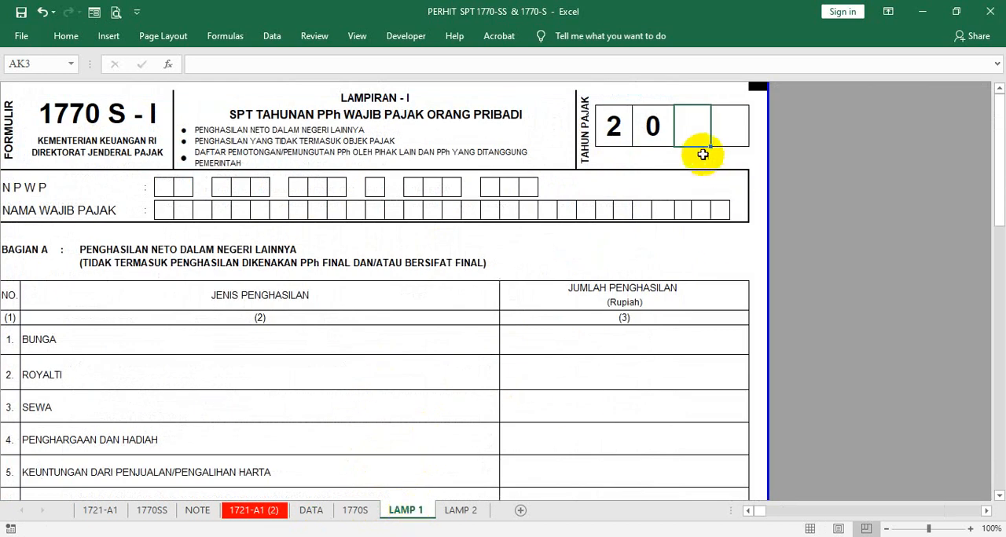
{"action": "type", "text": "="}
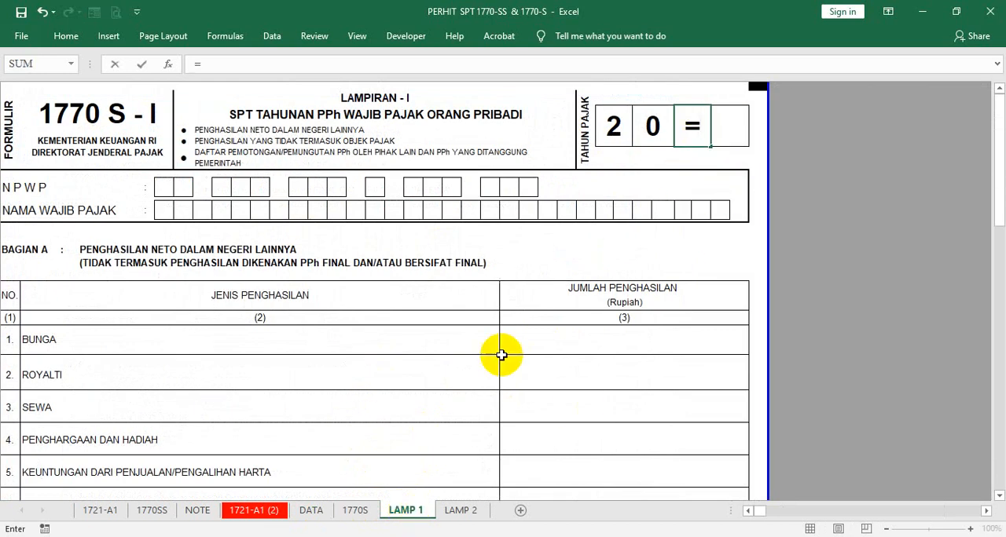
{"action": "left_click", "coordinate": [309, 510]}
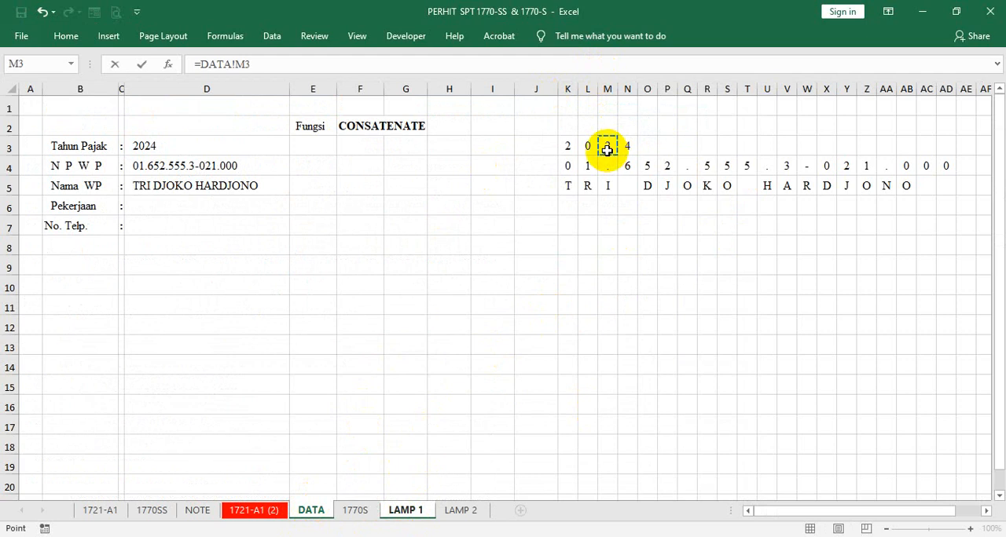
{"action": "key", "text": "Return"}
- Link the fourth Tahun Pajak box, AM3 on the LAMP 1 sheet, to the last year digit with =DATA!N3
{"action": "left_click", "coordinate": [723, 130]}
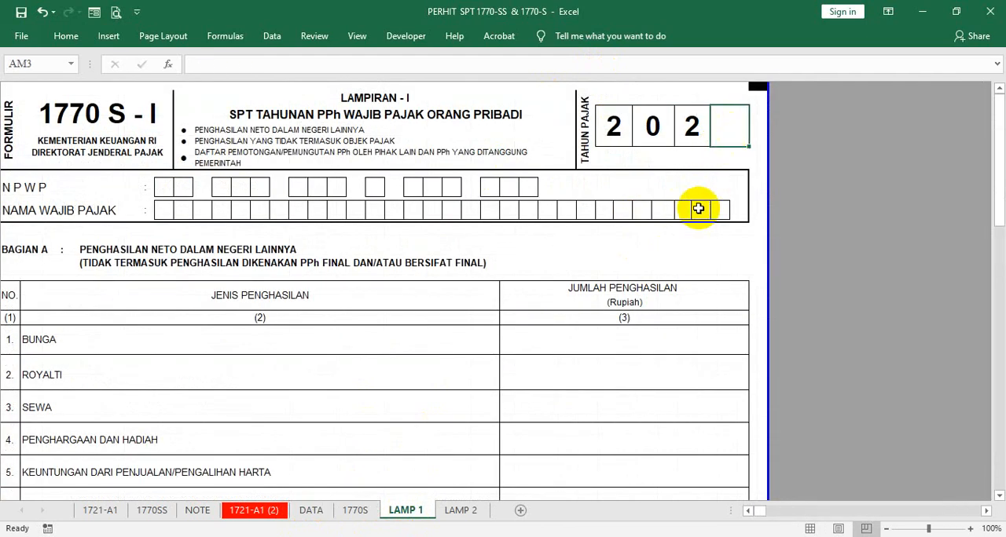
{"action": "type", "text": "="}
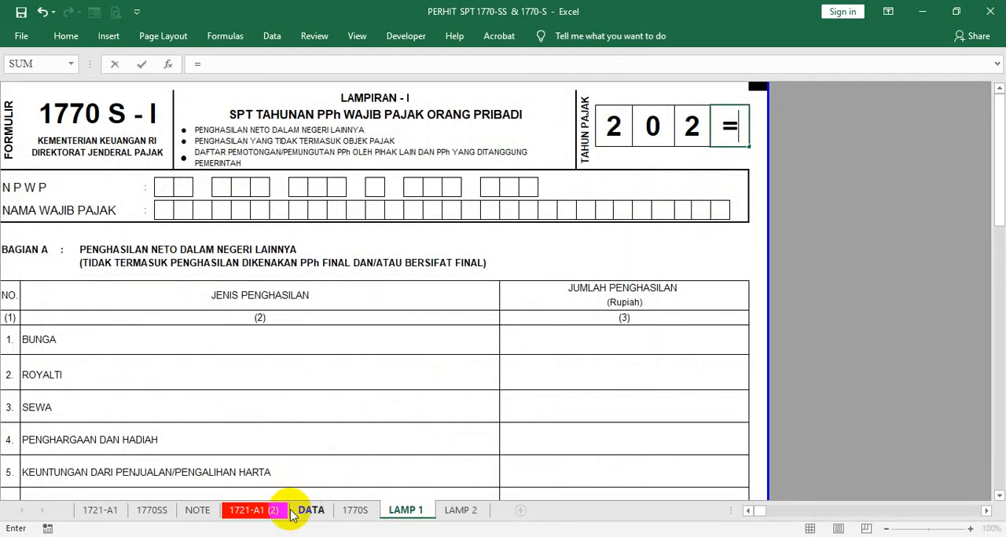
{"action": "left_click", "coordinate": [318, 508]}
{"action": "left_click", "coordinate": [627, 146]}
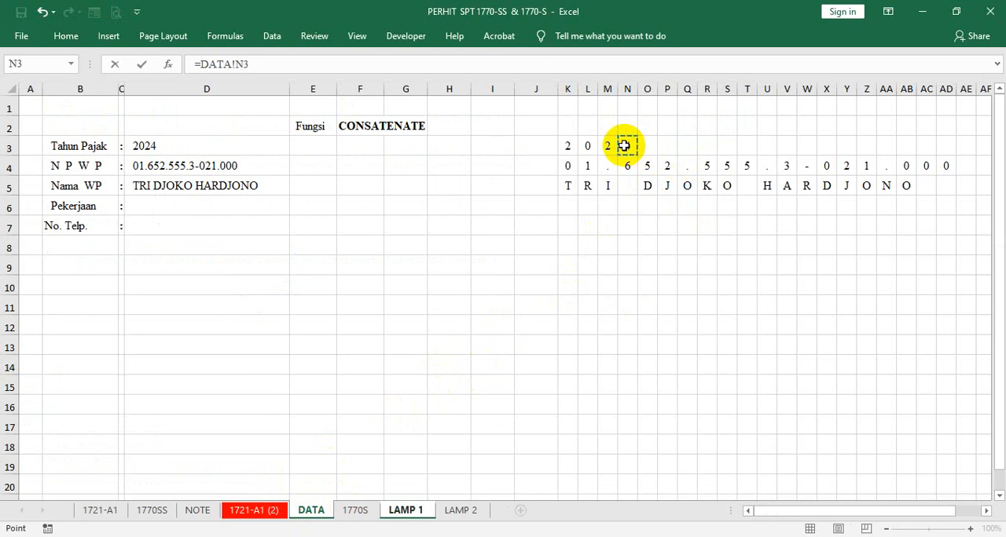
{"action": "key", "text": "Return"}
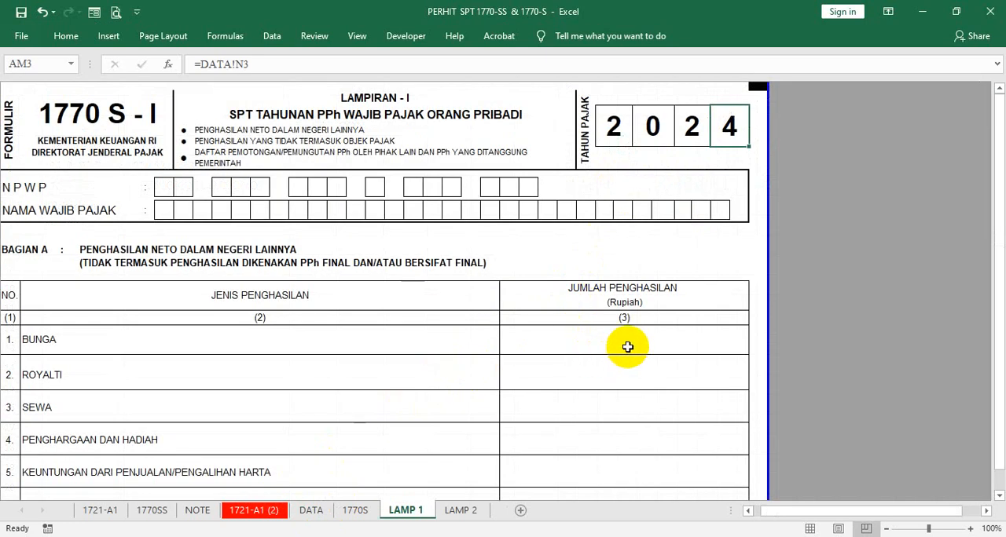
- Link the third Tahun Pajak box on the LAMP 2 sheet to the third year digit with =DATA!M3
{"action": "left_click", "coordinate": [468, 510]}
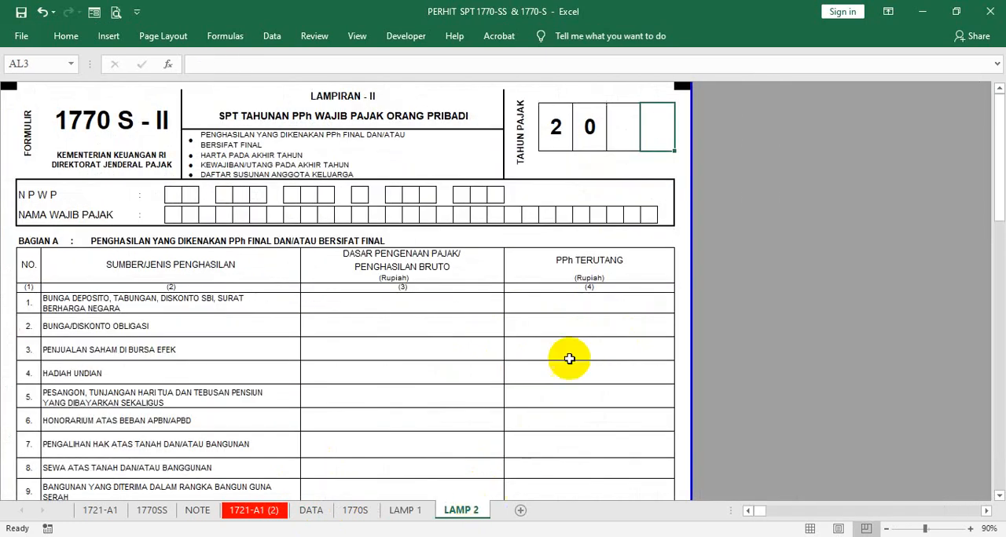
{"action": "left_click", "coordinate": [617, 126]}
{"action": "type", "text": "="}
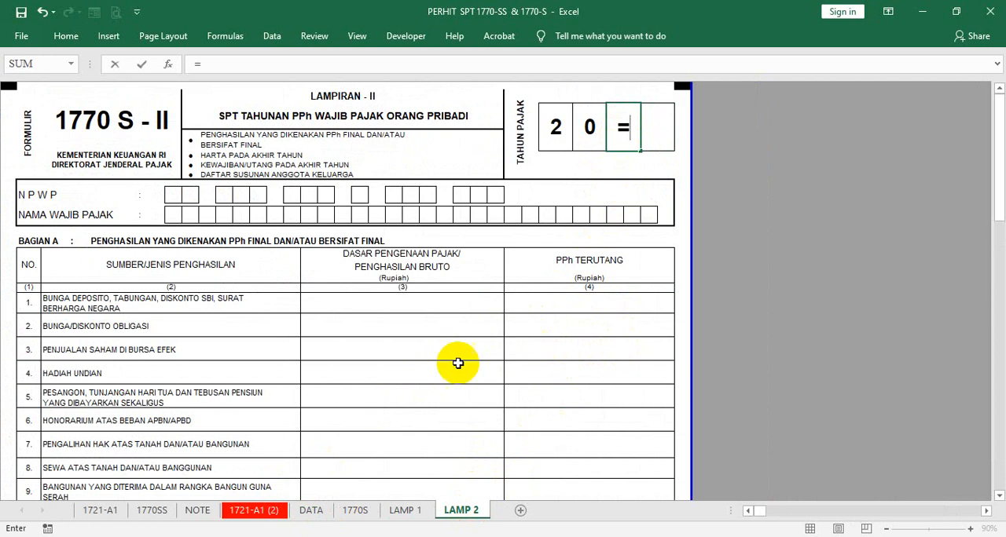
{"action": "left_click", "coordinate": [311, 510]}
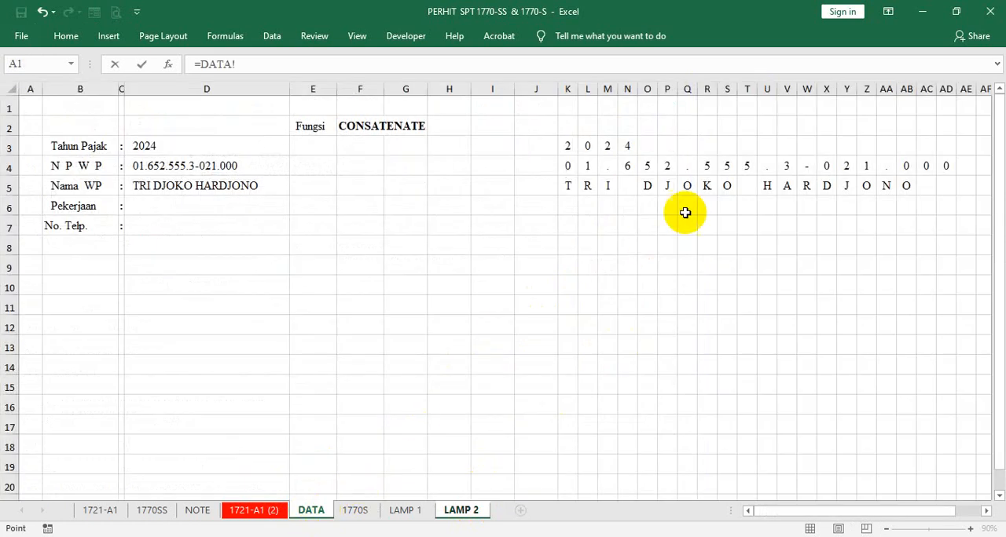
{"action": "left_click", "coordinate": [607, 145]}
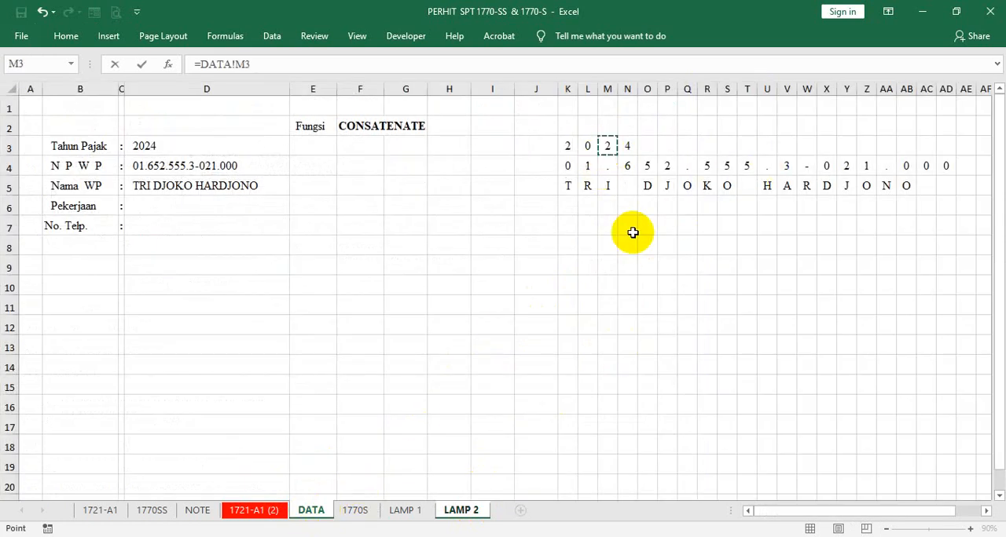
{"action": "key", "text": "Tab"}
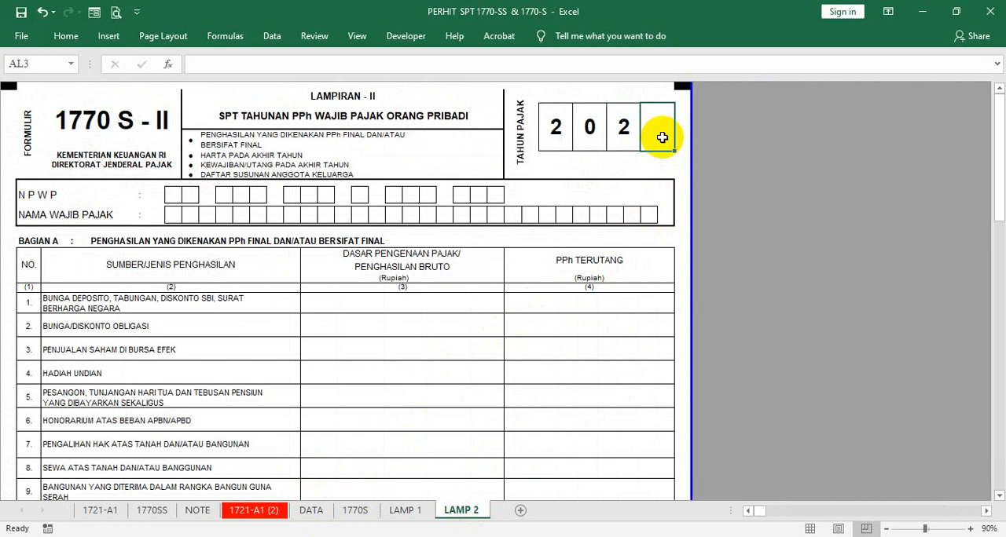
- Link the fourth Tahun Pajak box, AL3 on the LAMP 2 sheet, to the last year digit in DATA cell N3
{"action": "type", "text": "="}
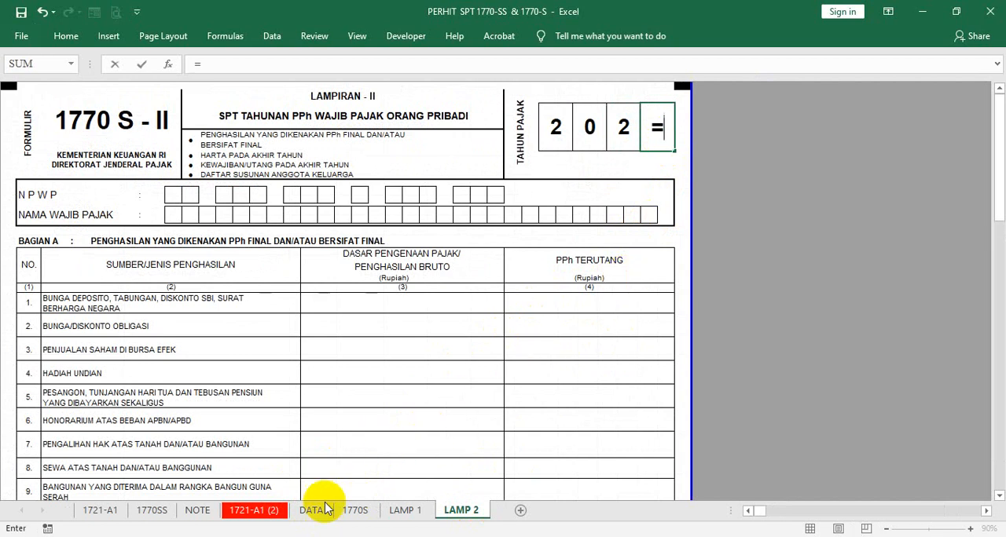
{"action": "left_click", "coordinate": [311, 510]}
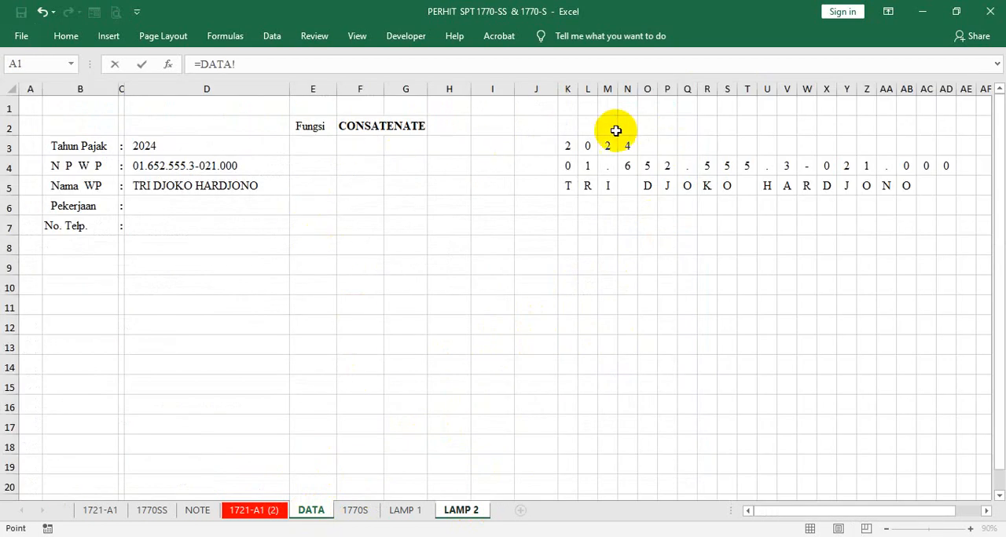
{"action": "key", "text": "Return"}
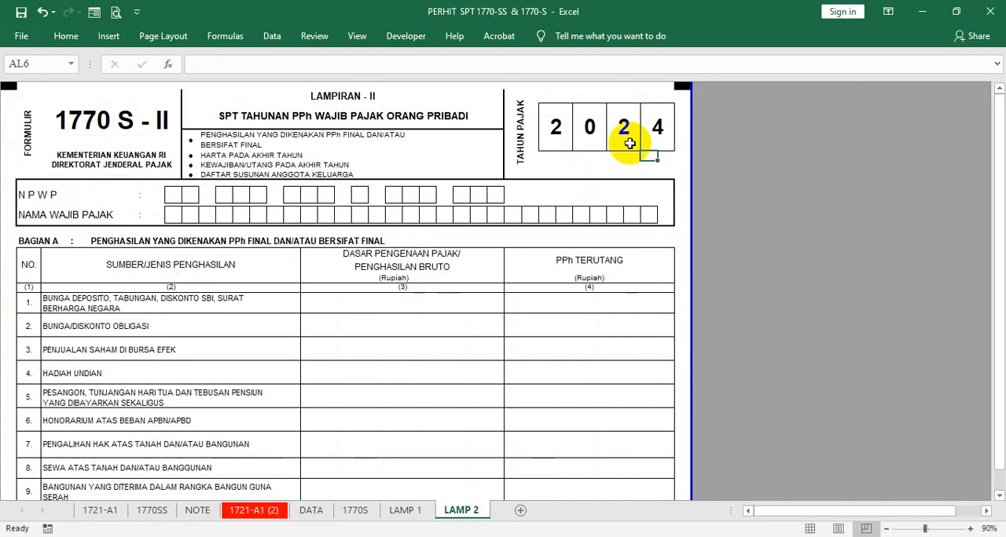
- Set the Tahun Pajak in D3 of the DATA sheet to 2020 and check the year boxes on LAMP 2, LAMP 1 and 1770S
{"action": "left_click", "coordinate": [311, 510]}
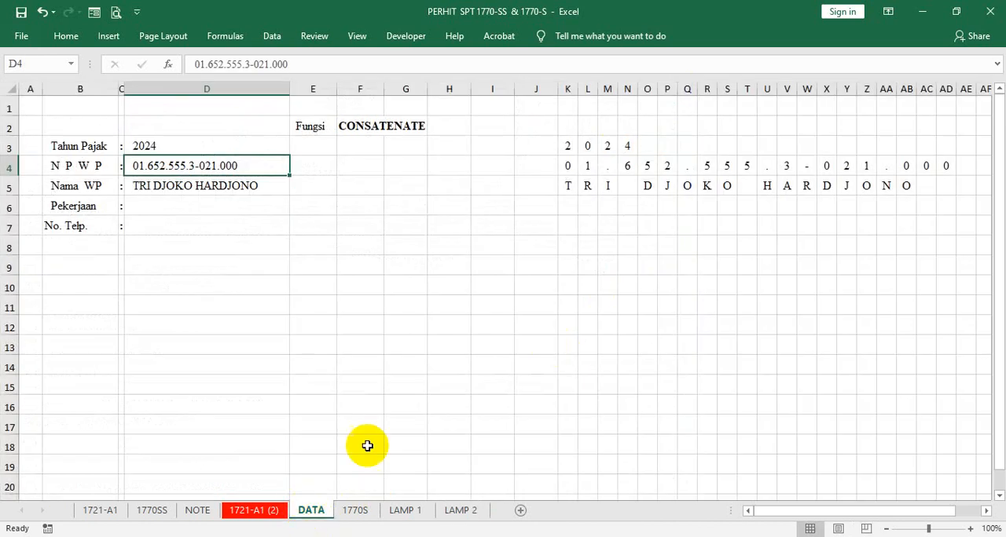
{"action": "left_click", "coordinate": [216, 146]}
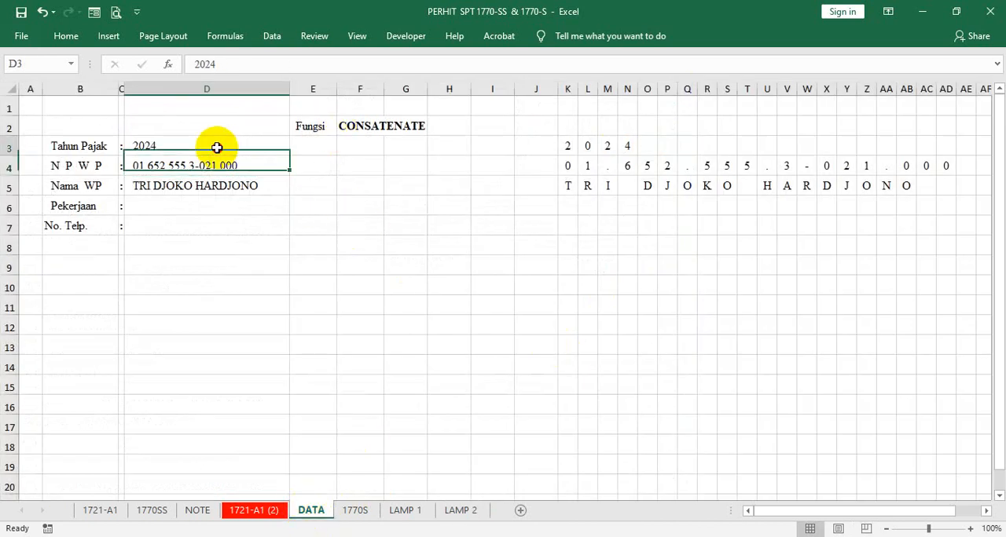
{"action": "left_click", "coordinate": [242, 69]}
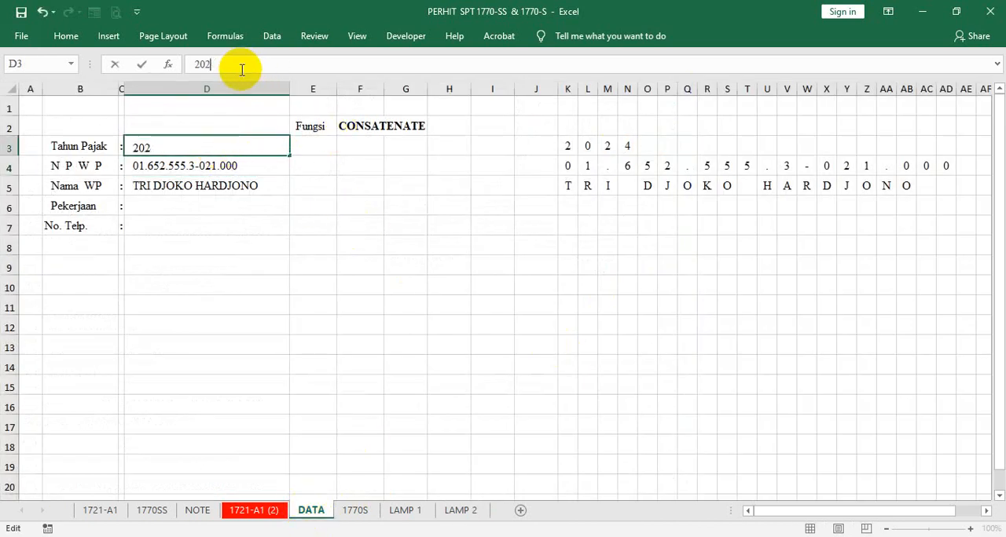
{"action": "key", "text": "ctrl+Return"}
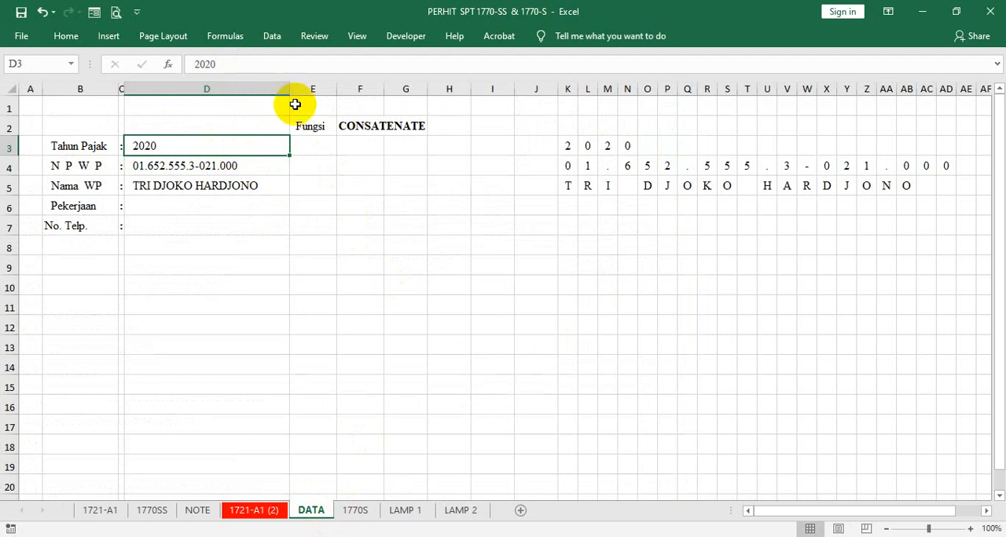
{"action": "left_click", "coordinate": [451, 510]}
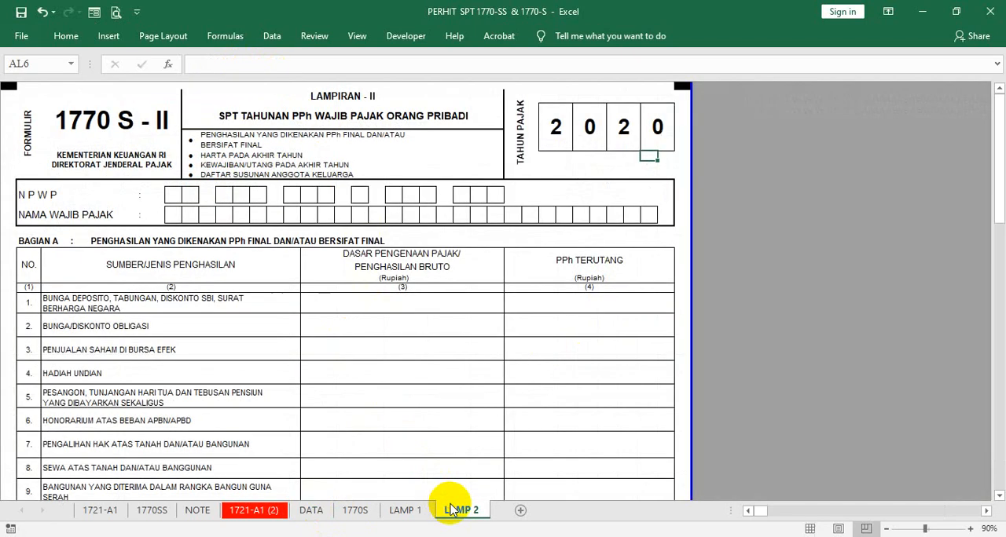
{"action": "left_click", "coordinate": [400, 510]}
{"action": "left_click", "coordinate": [363, 511]}
{"action": "left_click", "coordinate": [310, 511]}
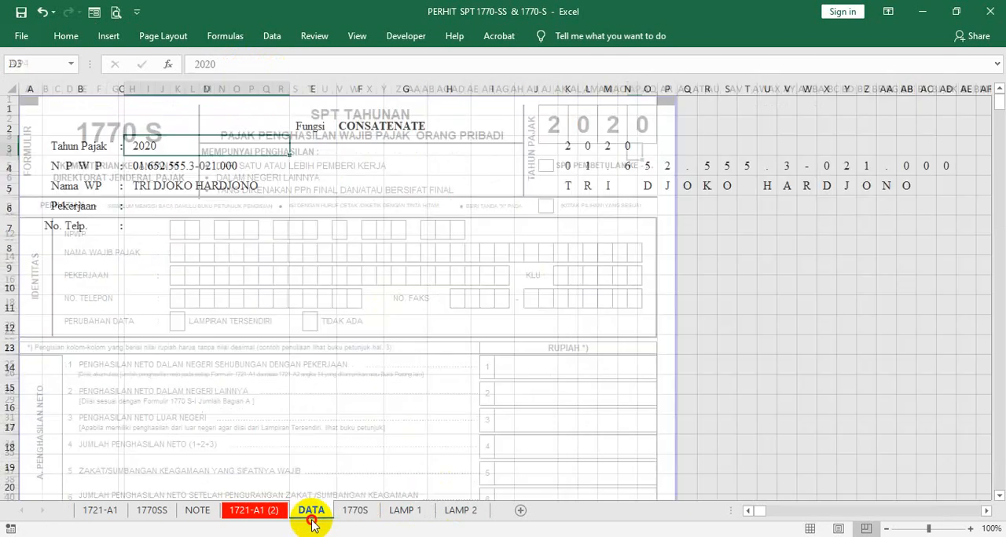
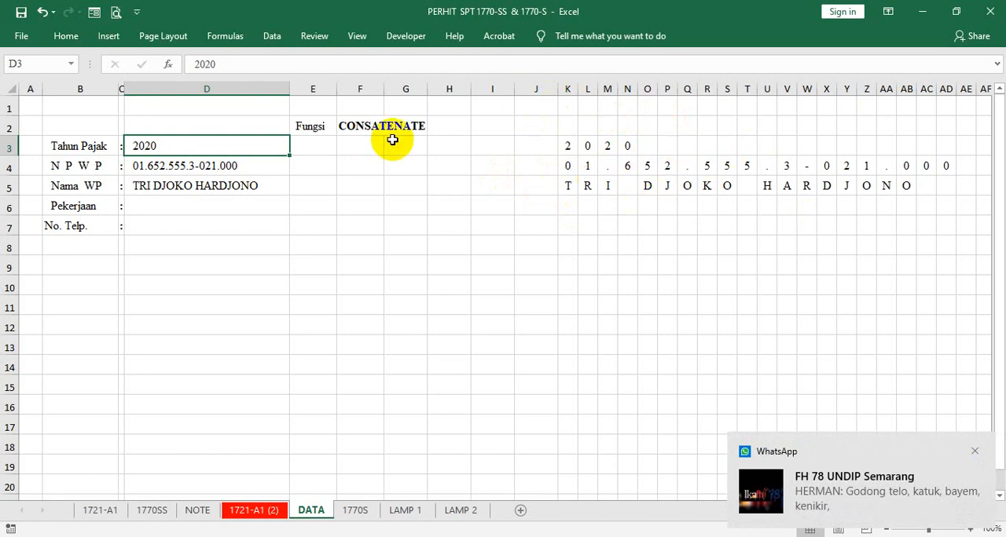
- Copy the formatting of the Pekerjaan label in B6 to the No. Telp. label in B7
{"action": "left_click", "coordinate": [93, 207]}
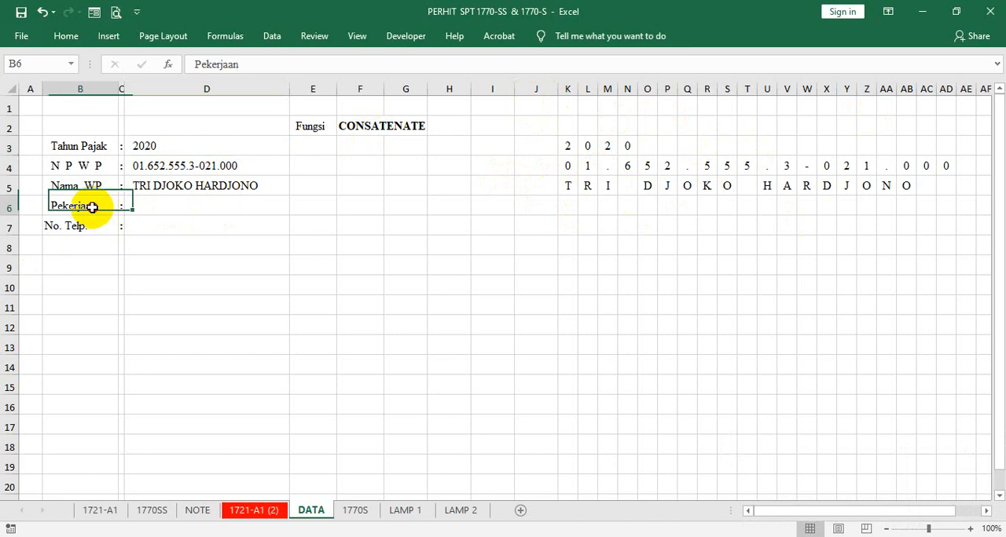
{"action": "right_click", "coordinate": [92, 207]}
{"action": "left_click", "coordinate": [262, 179]}
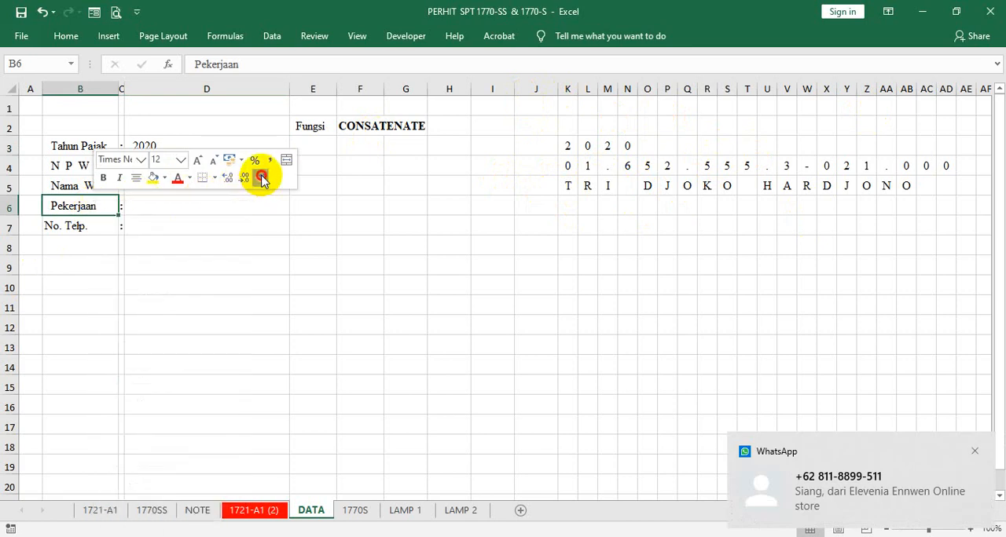
{"action": "left_click", "coordinate": [112, 220]}
- Enter PEGAWAI as the Pekerjaan value in D6 of the DATA sheet
{"action": "left_click", "coordinate": [149, 207]}
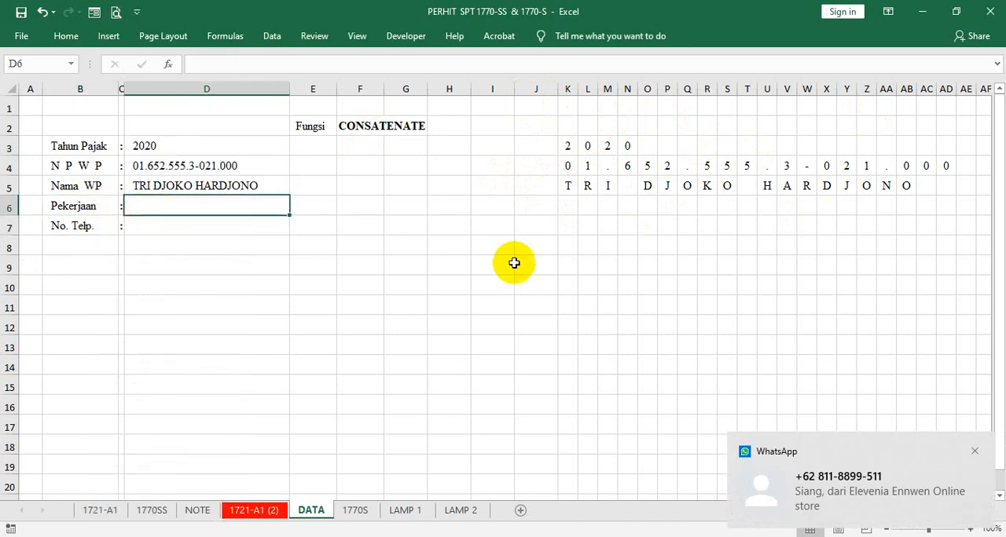
{"action": "type", "text": "PE"}
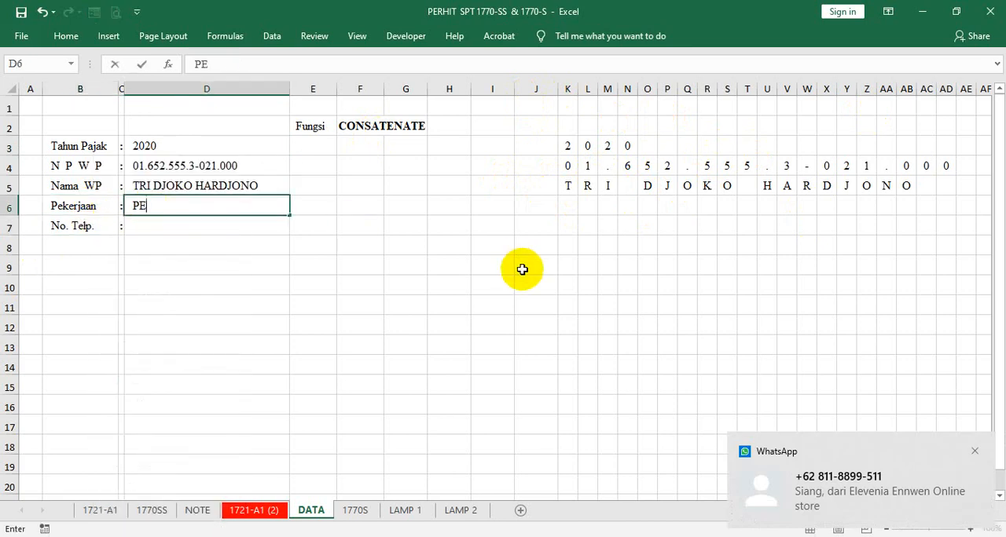
{"action": "type", "text": "GAWA"}
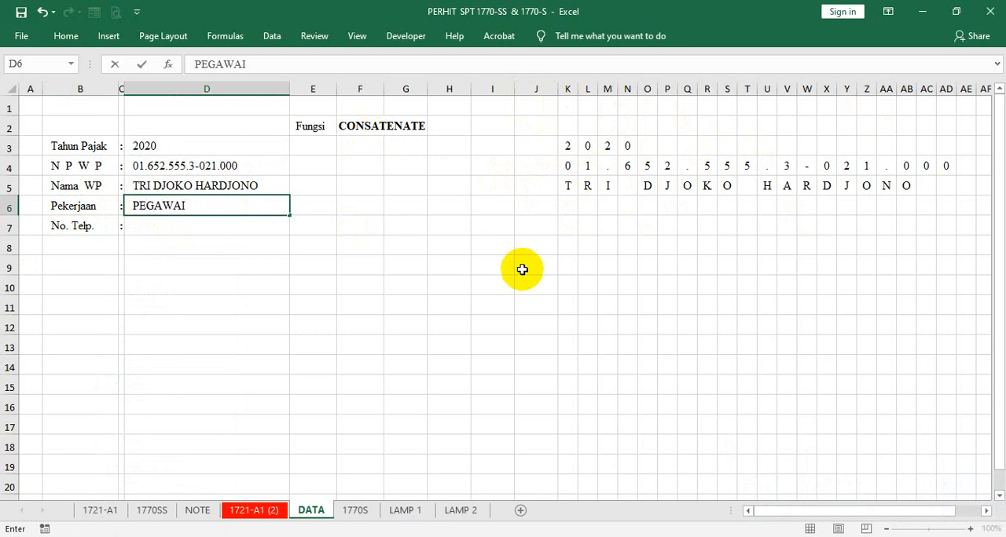
{"action": "type", "text": "I"}
{"action": "key", "text": "ctrl+Return"}
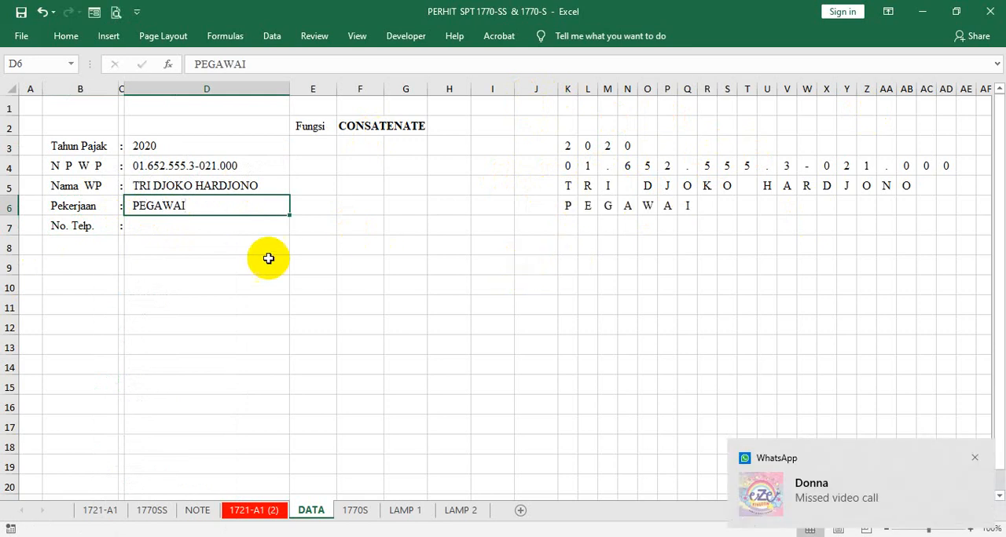
- Clear the Nama WP value in D5 and enter the taxpayer's full name again
{"action": "left_click", "coordinate": [211, 185]}
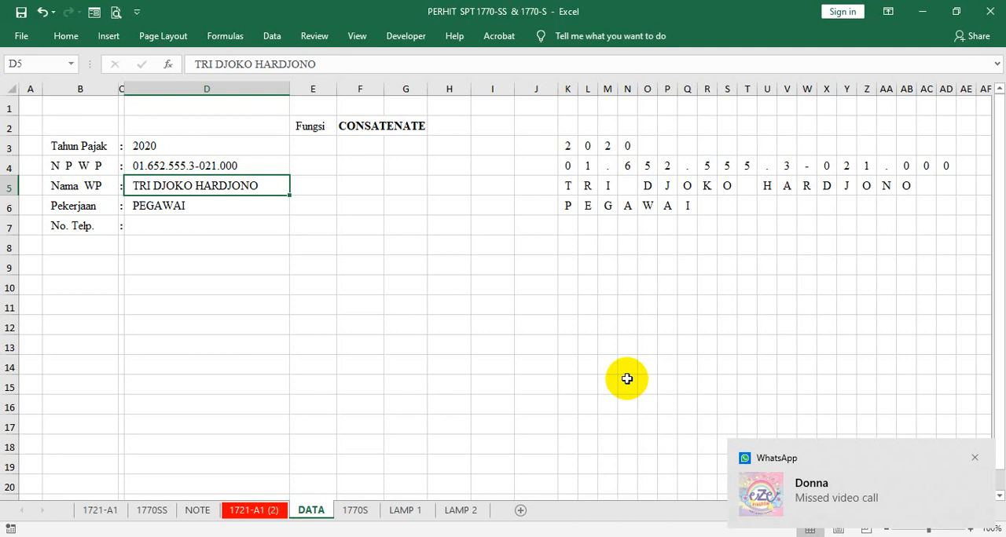
{"action": "key", "text": "Delete"}
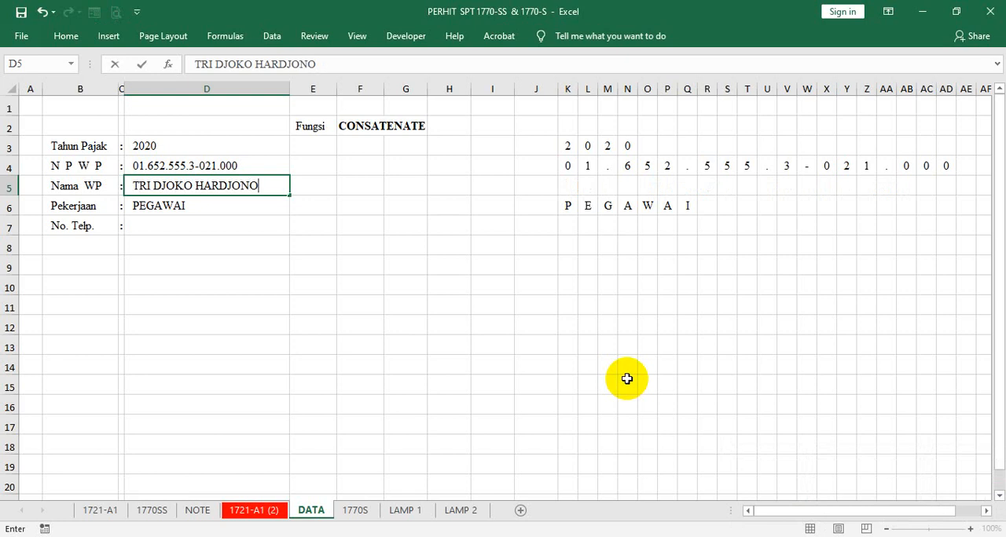
{"action": "key", "text": "Return"}
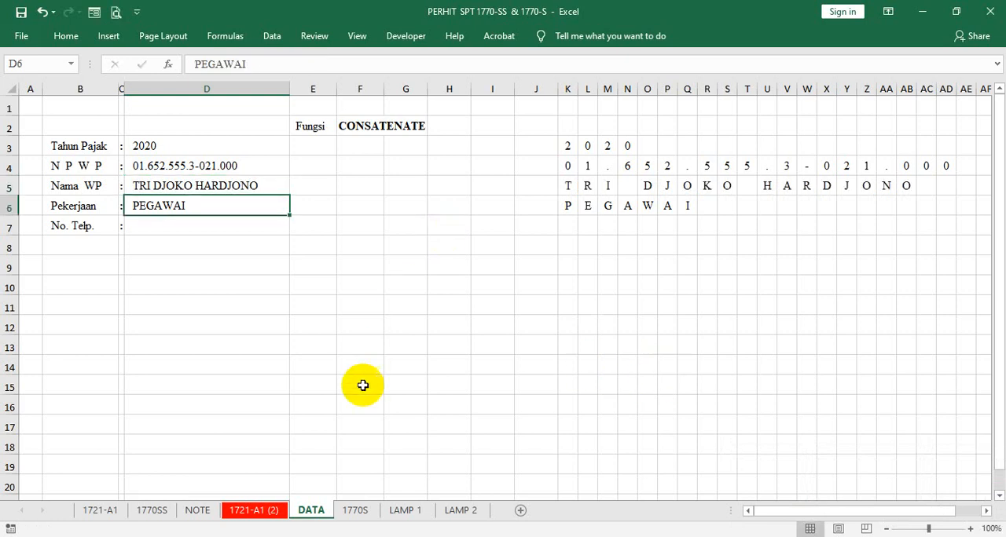
- On the 1770S sheet, link the first NPWP box K12 to DATA!K4 and fill the formula across to Z12
{"action": "left_click", "coordinate": [354, 511]}
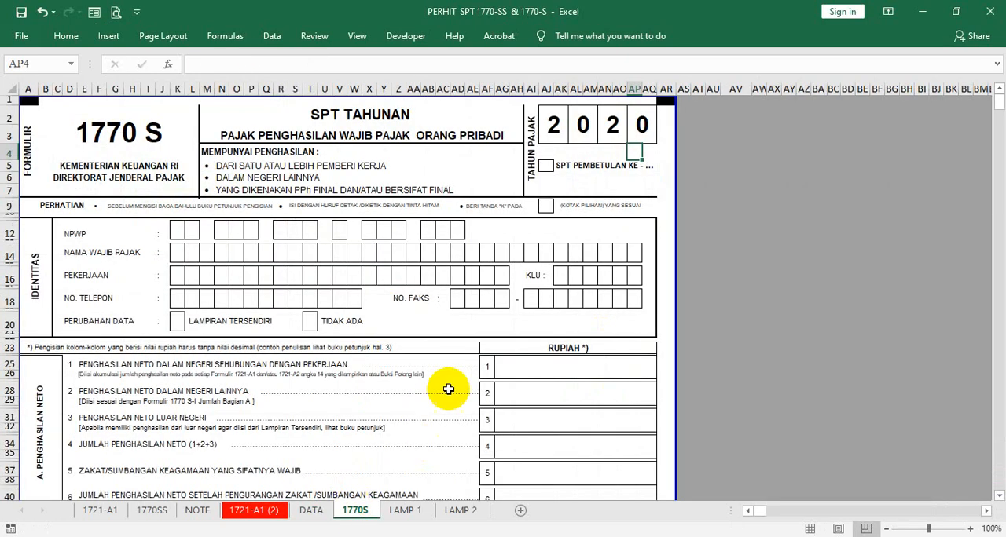
{"action": "left_click", "coordinate": [175, 233]}
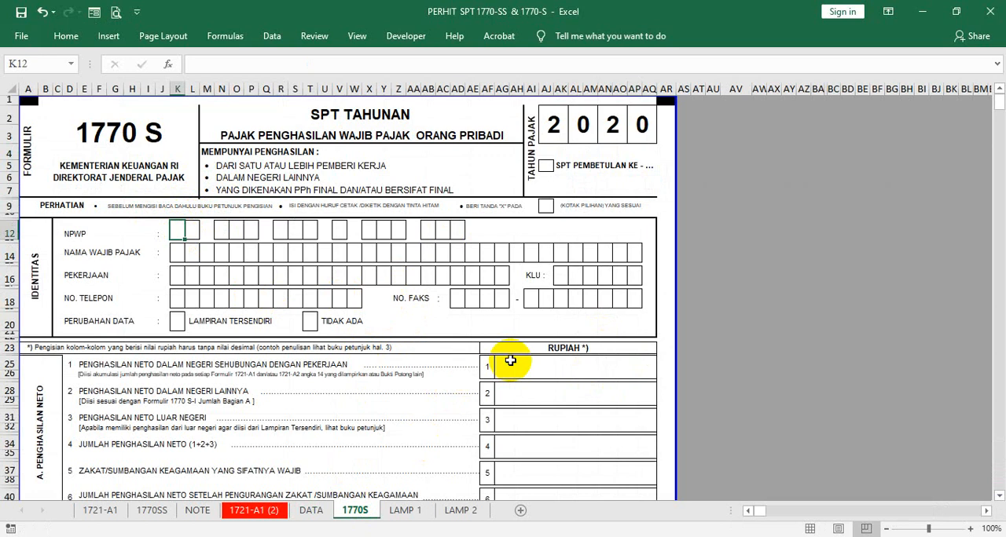
{"action": "type", "text": "="}
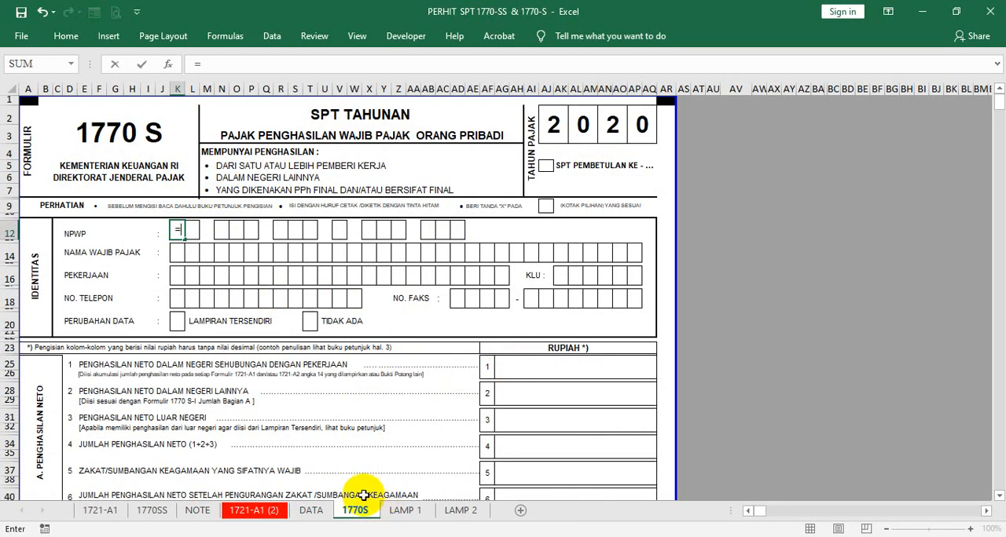
{"action": "left_click", "coordinate": [311, 510]}
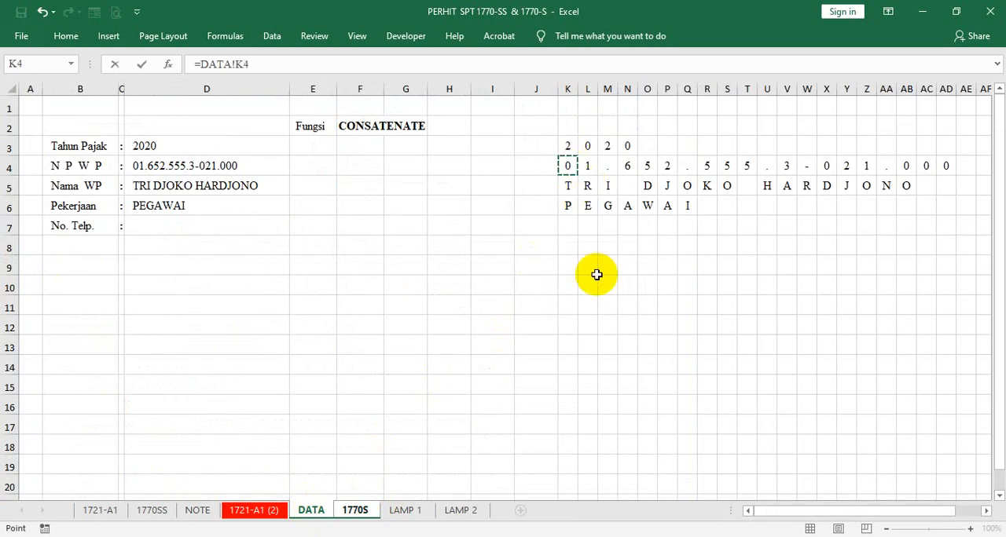
{"action": "key", "text": "Return"}
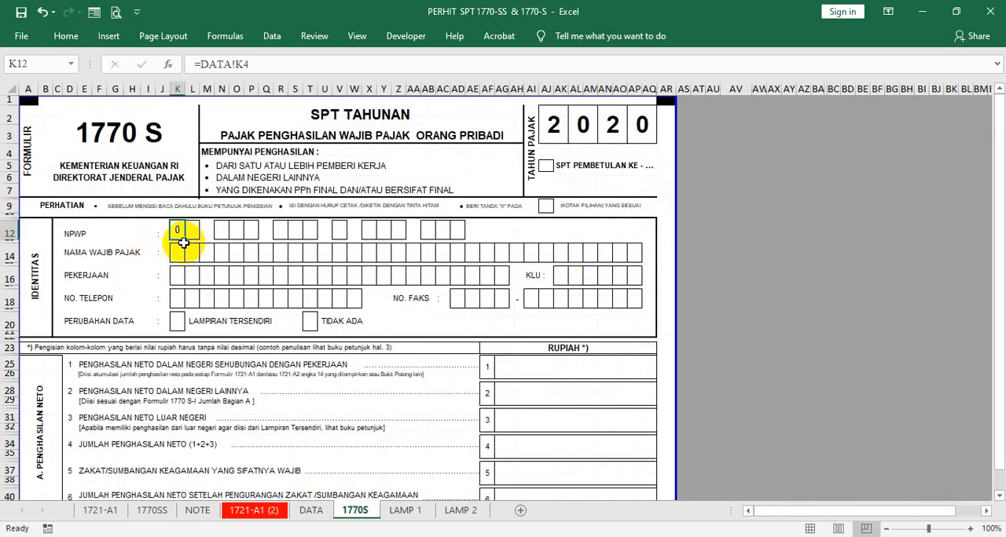
{"action": "left_click_drag", "start_coordinate": [184, 239], "coordinate": [404, 233]}
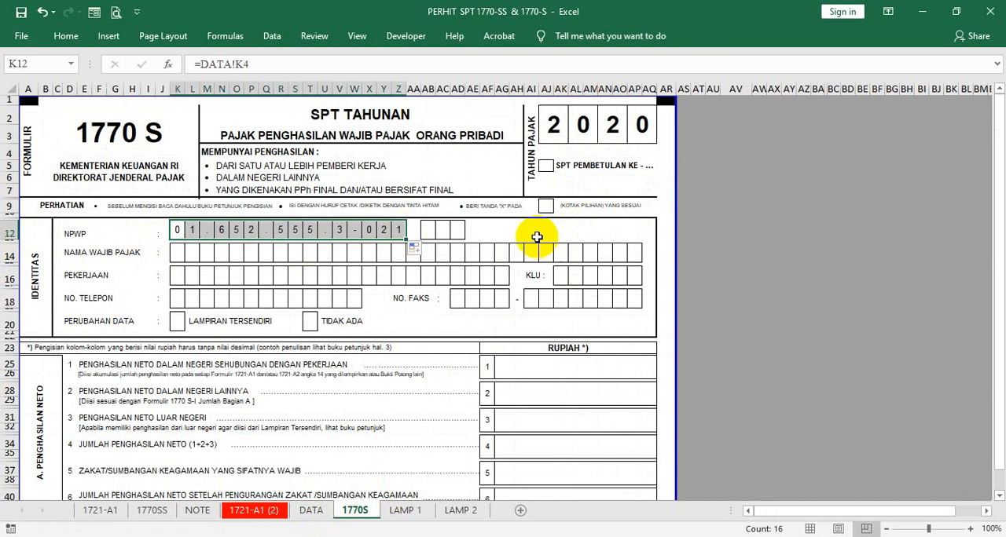
{"action": "left_click", "coordinate": [495, 231]}
- Apply the formatting of the blank cell AA12 to the NPWP separator cells M12, Q12, U12 and W12
{"action": "left_click", "coordinate": [412, 229]}
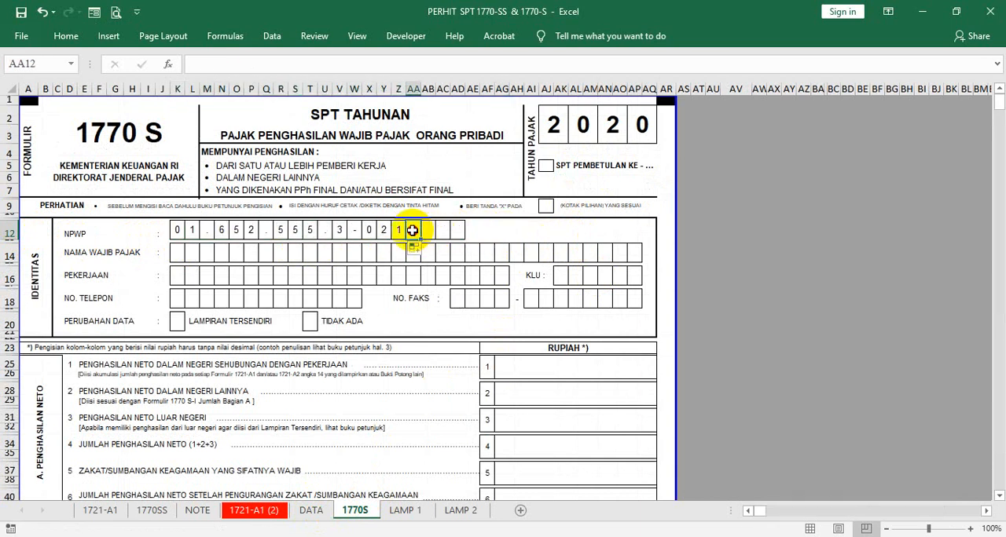
{"action": "right_click", "coordinate": [411, 229]}
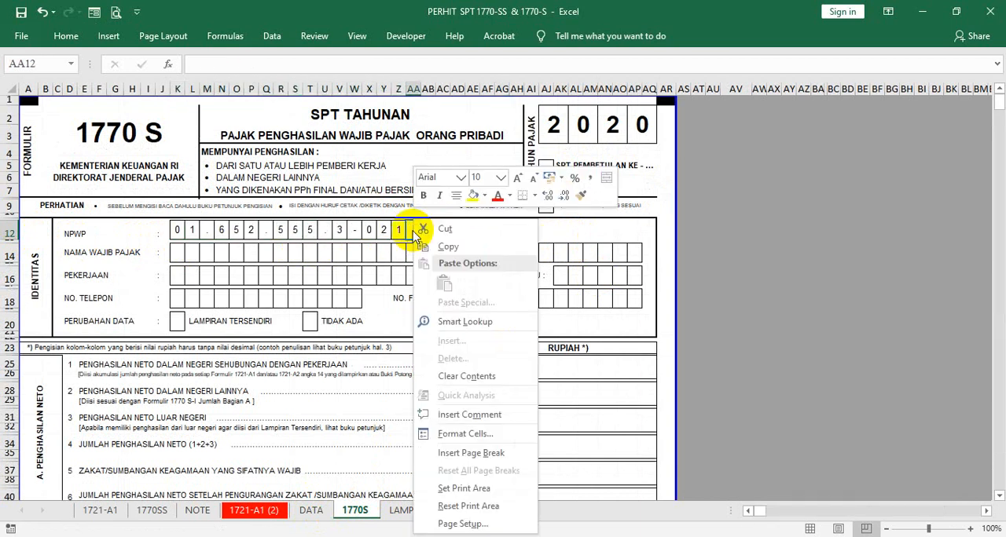
{"action": "left_click", "coordinate": [582, 201]}
{"action": "left_click", "coordinate": [208, 229]}
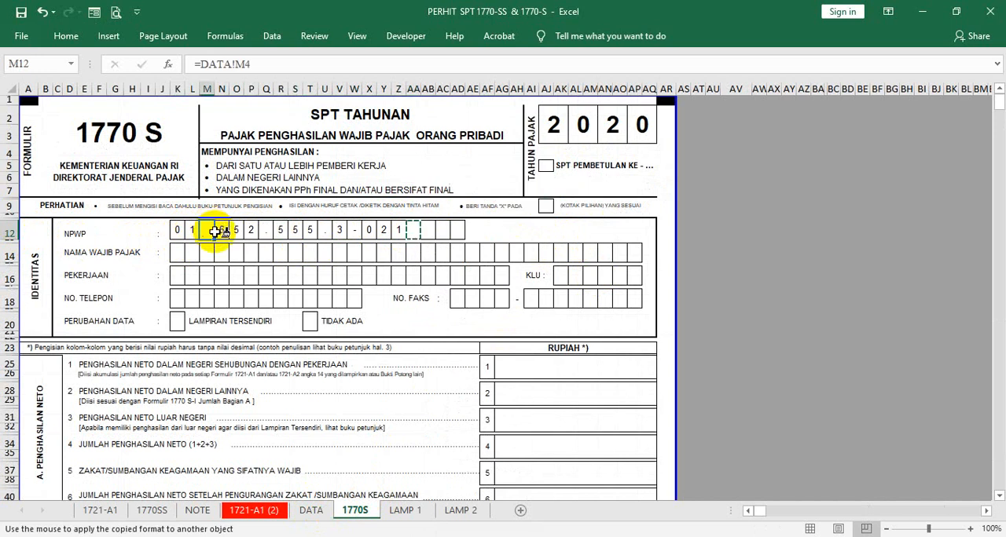
{"action": "left_click", "coordinate": [265, 231]}
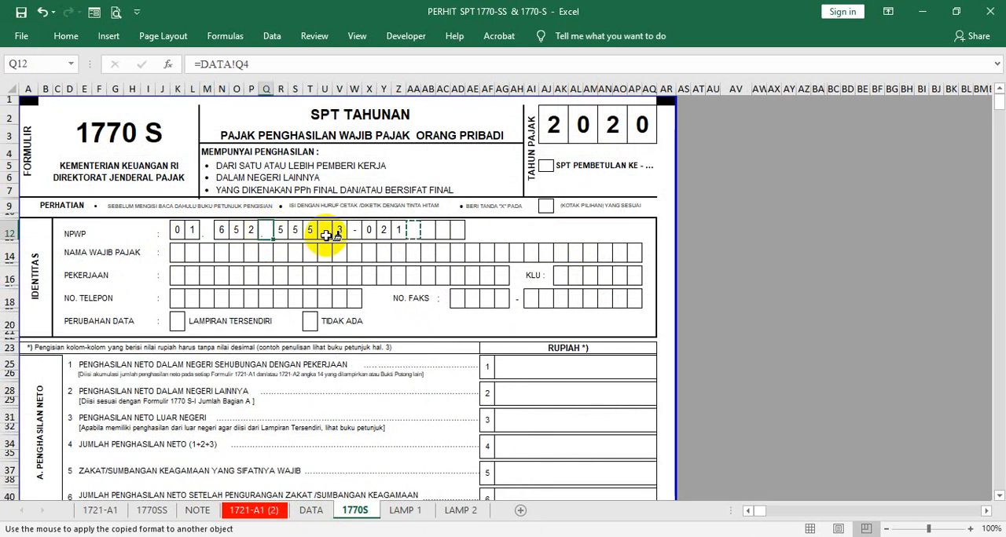
{"action": "left_click", "coordinate": [325, 230]}
{"action": "left_click", "coordinate": [355, 231]}
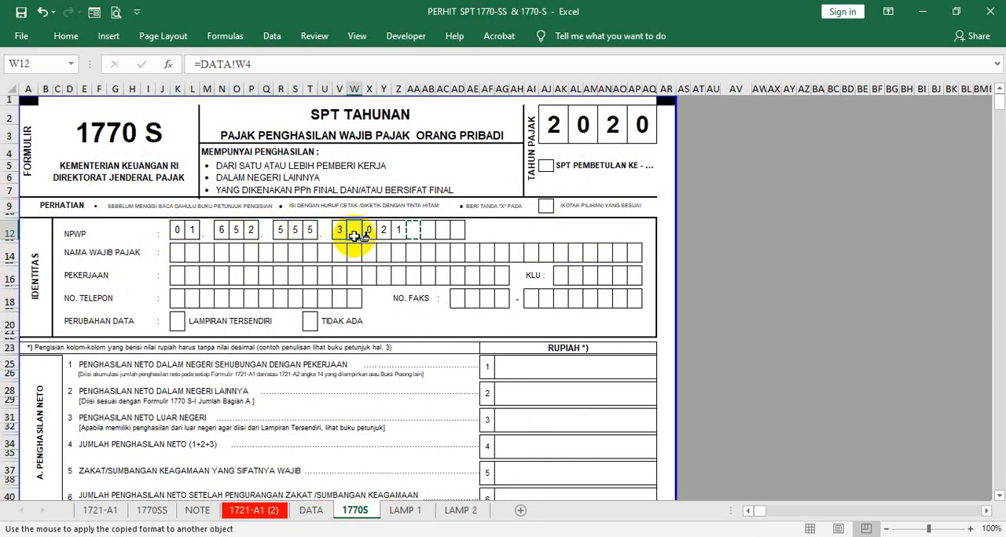
- Clear the contents of the NPWP separator cells W12, U12, Q12 and M12
{"action": "key", "text": "Delete"}
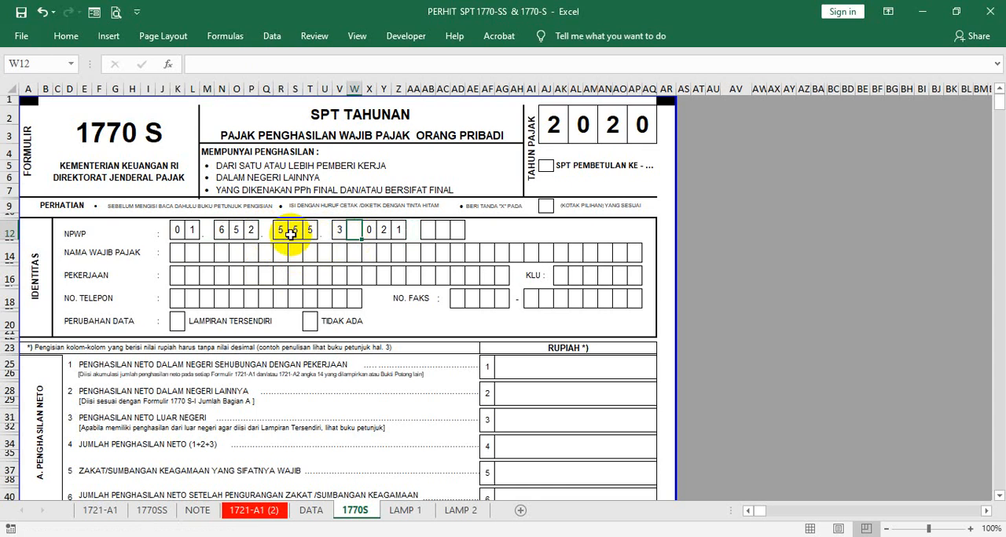
{"action": "left_click", "coordinate": [323, 228]}
{"action": "key", "text": "Delete"}
{"action": "left_click", "coordinate": [264, 230]}
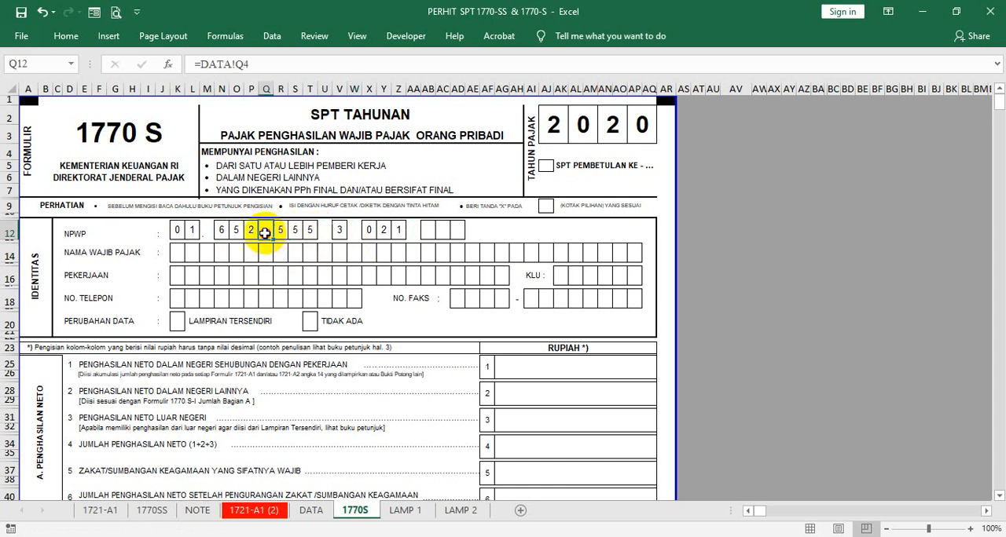
{"action": "key", "text": "Delete"}
{"action": "left_click", "coordinate": [205, 229]}
{"action": "key", "text": "Delete"}
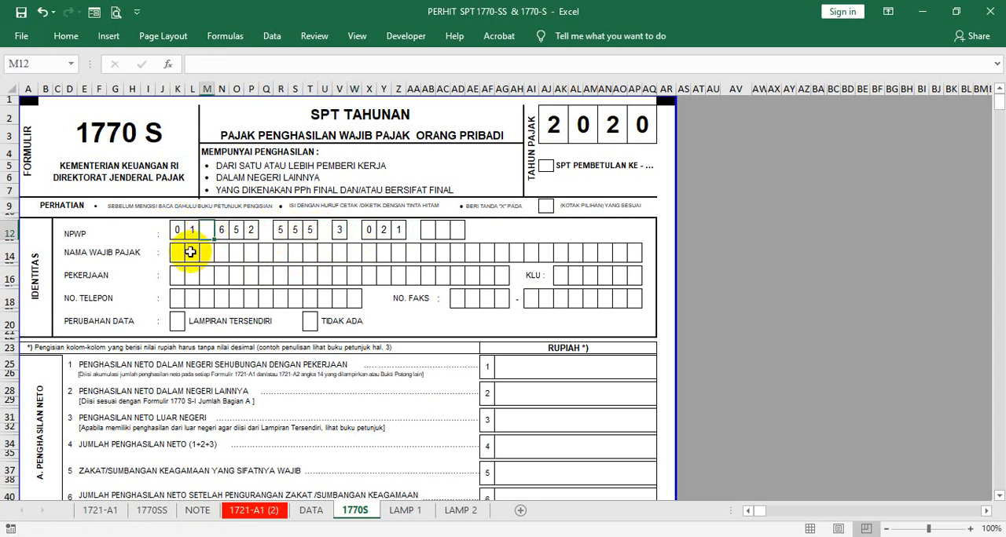
- Link the first Nama Wajib Pajak box K14 to DATA!K5 and fill the formula across to AL14
{"action": "left_click", "coordinate": [179, 251]}
{"action": "type", "text": "="}
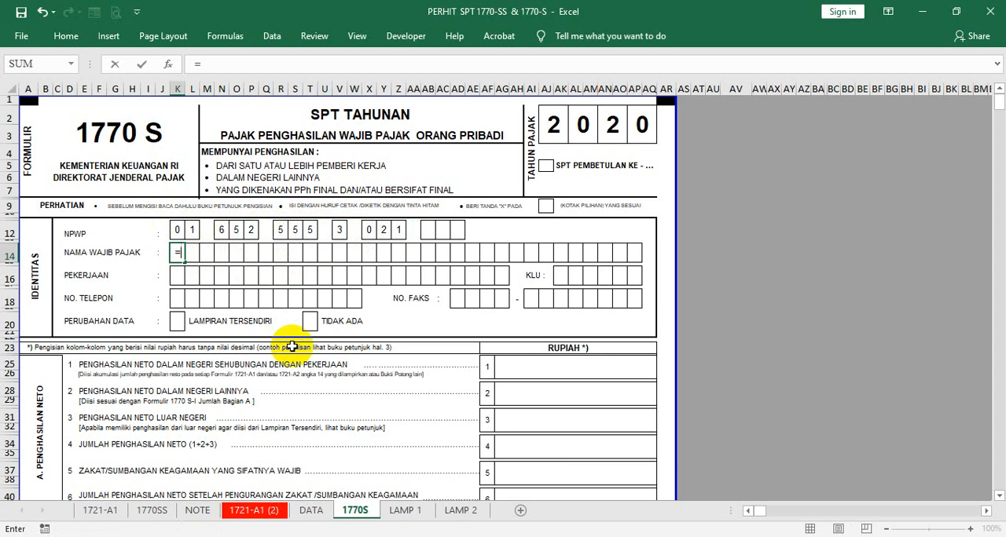
{"action": "left_click", "coordinate": [311, 509]}
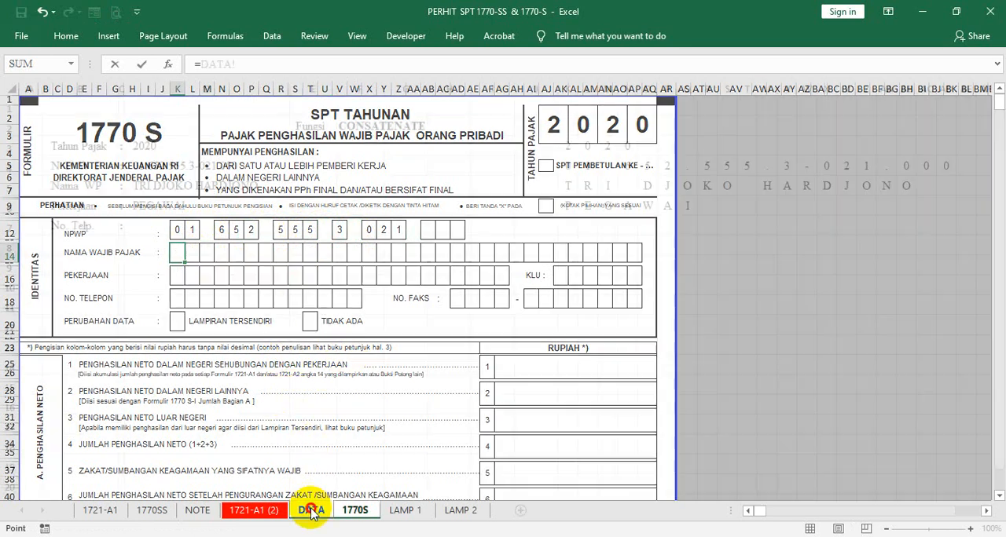
{"action": "left_click", "coordinate": [574, 183]}
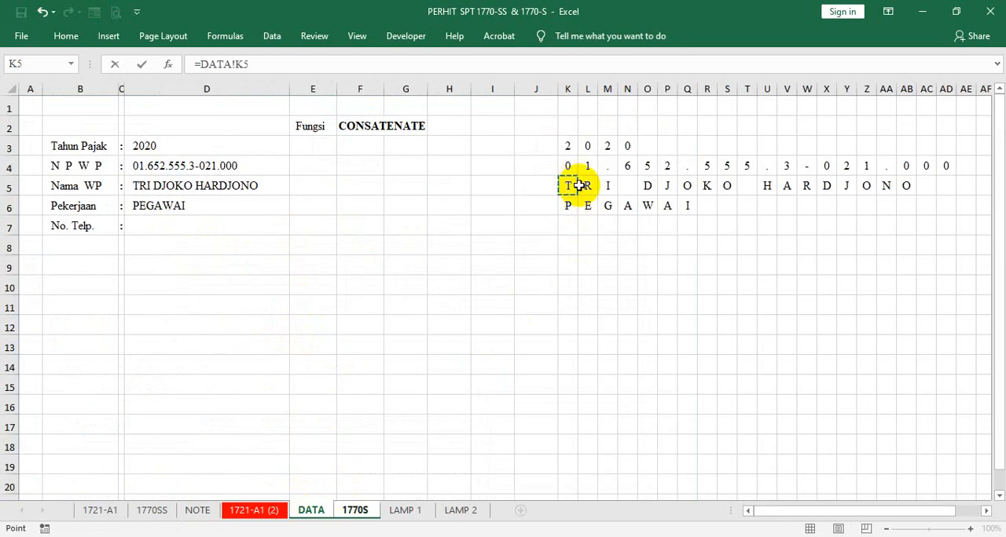
{"action": "key", "text": "Return"}
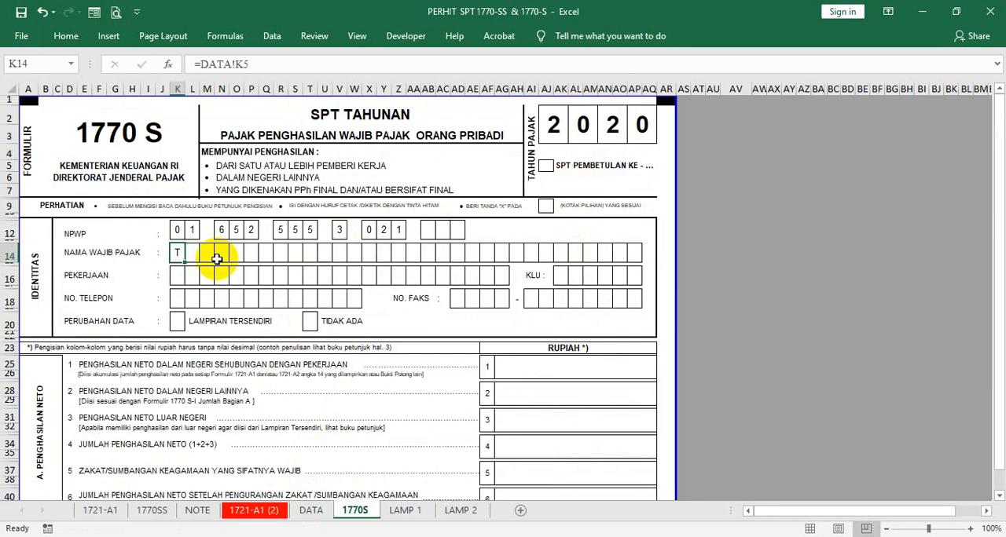
{"action": "left_click_drag", "start_coordinate": [186, 262], "coordinate": [589, 252]}
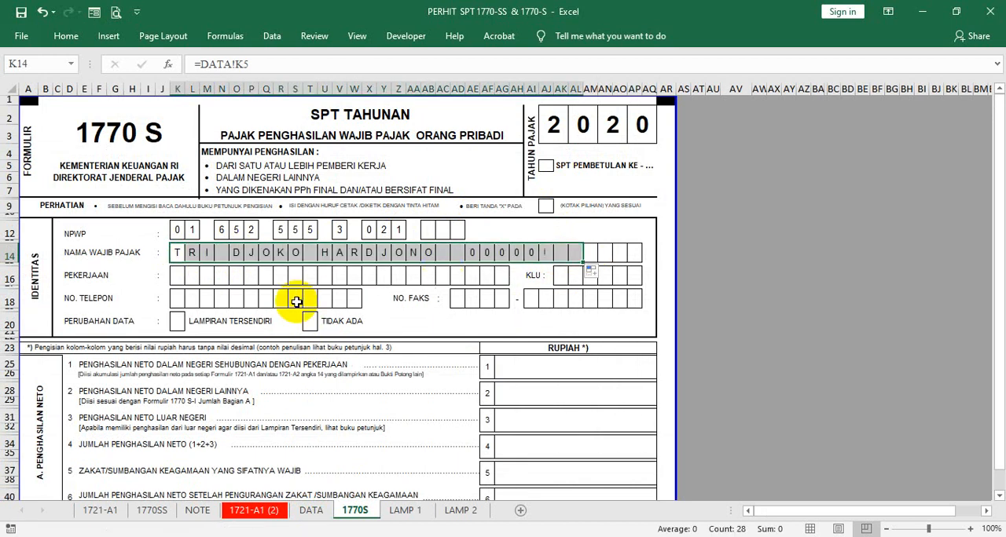
- Examine the formulas in AC14 to AG14 on the 1770S sheet and their source cells AC5 to AE5 on the DATA sheet
{"action": "left_click", "coordinate": [471, 253]}
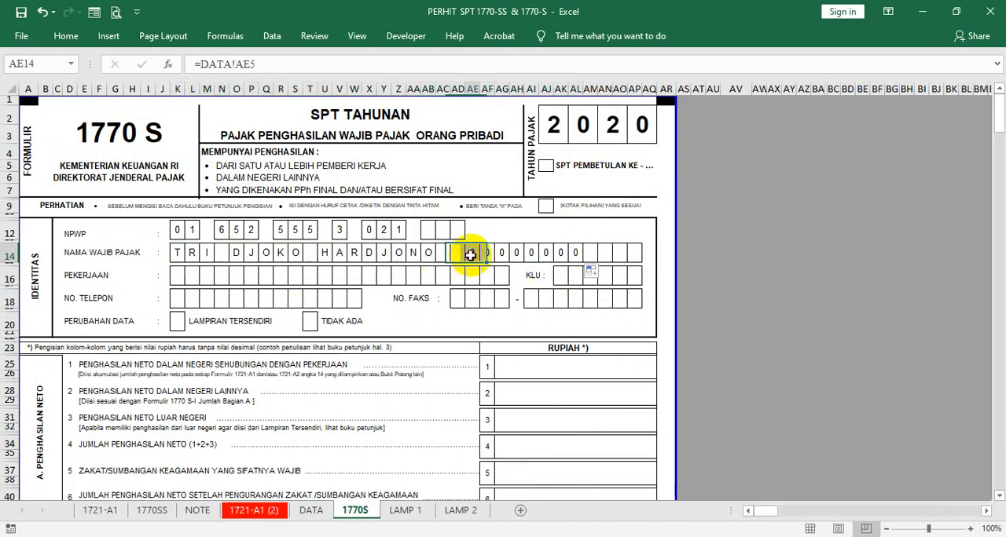
{"action": "left_click", "coordinate": [490, 253]}
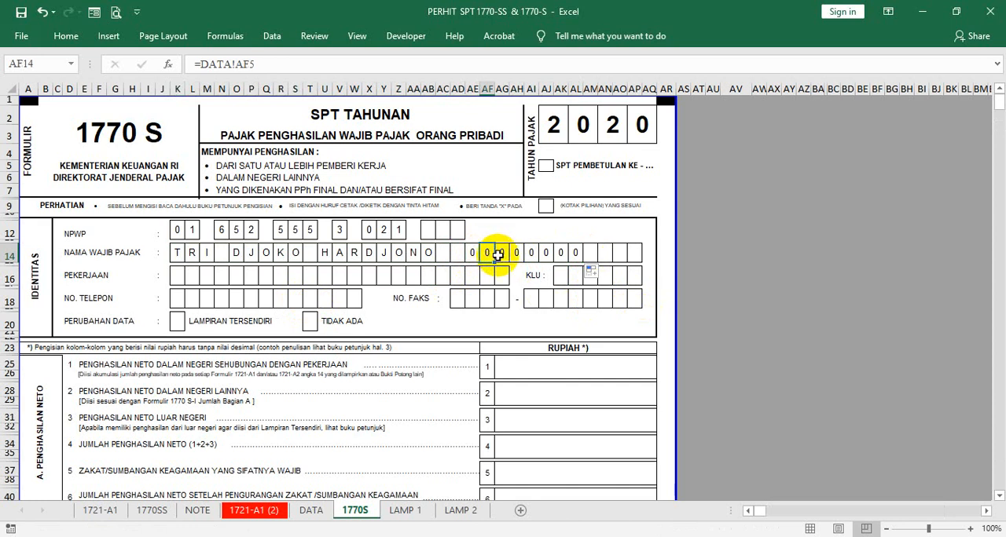
{"action": "left_click", "coordinate": [501, 253]}
{"action": "left_click", "coordinate": [442, 253]}
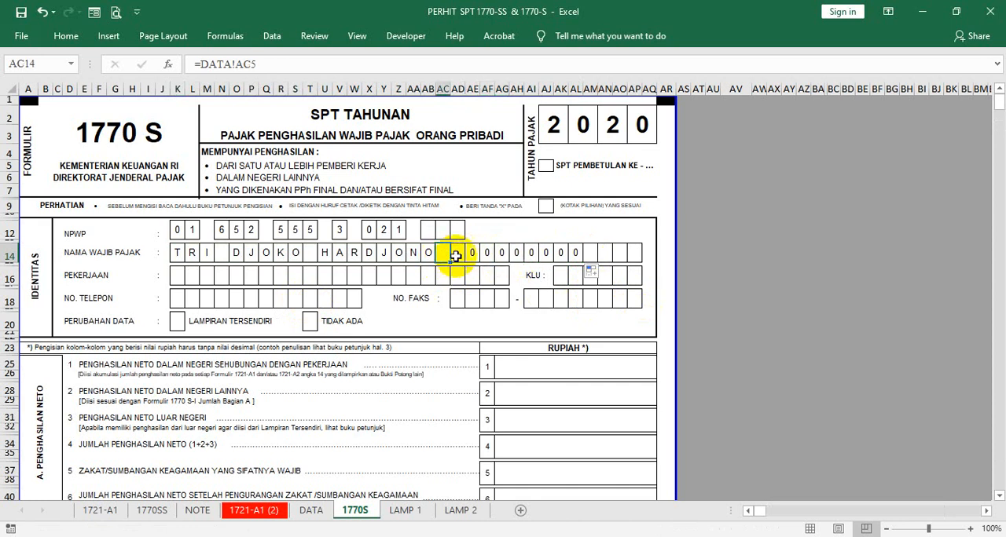
{"action": "left_click", "coordinate": [457, 252]}
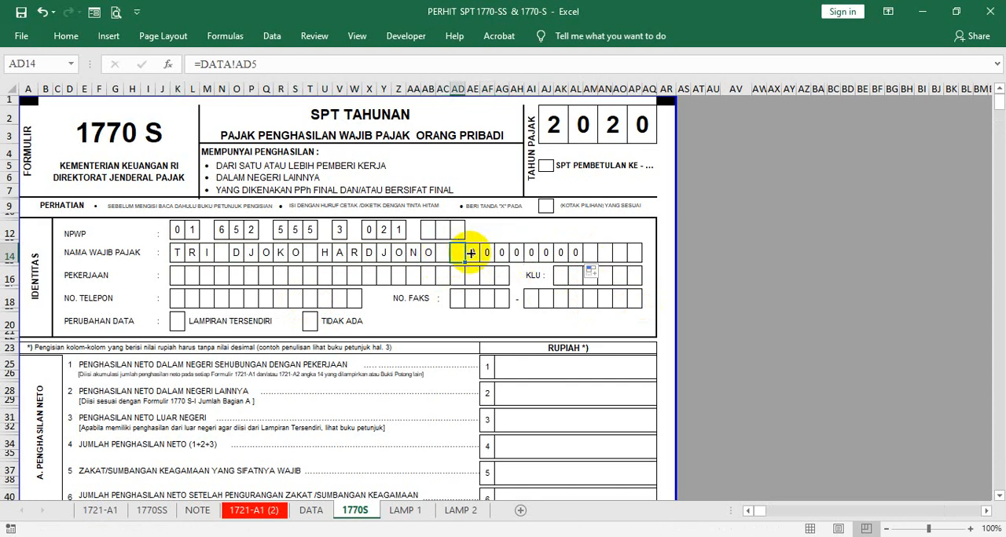
{"action": "left_click", "coordinate": [319, 509]}
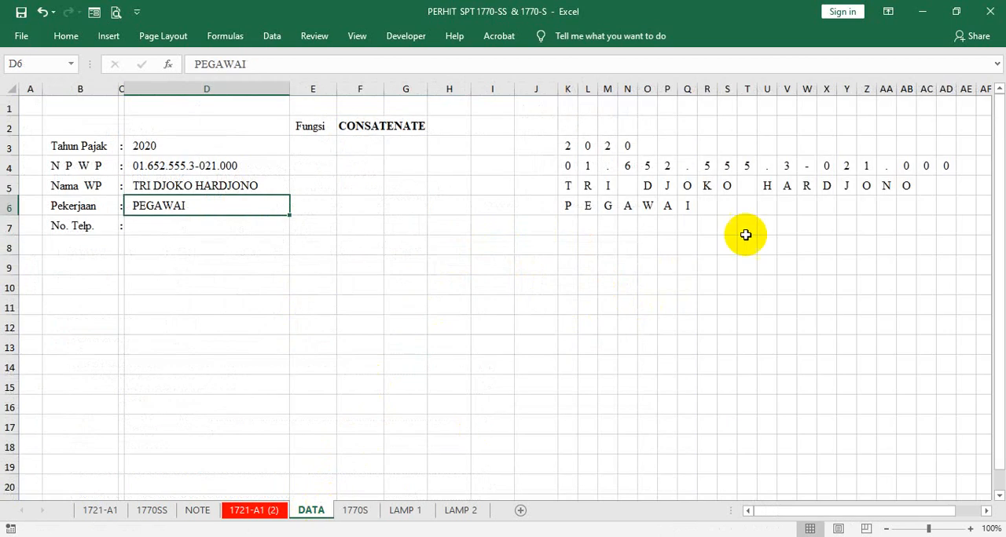
{"action": "left_click", "coordinate": [925, 187]}
{"action": "left_click", "coordinate": [945, 188]}
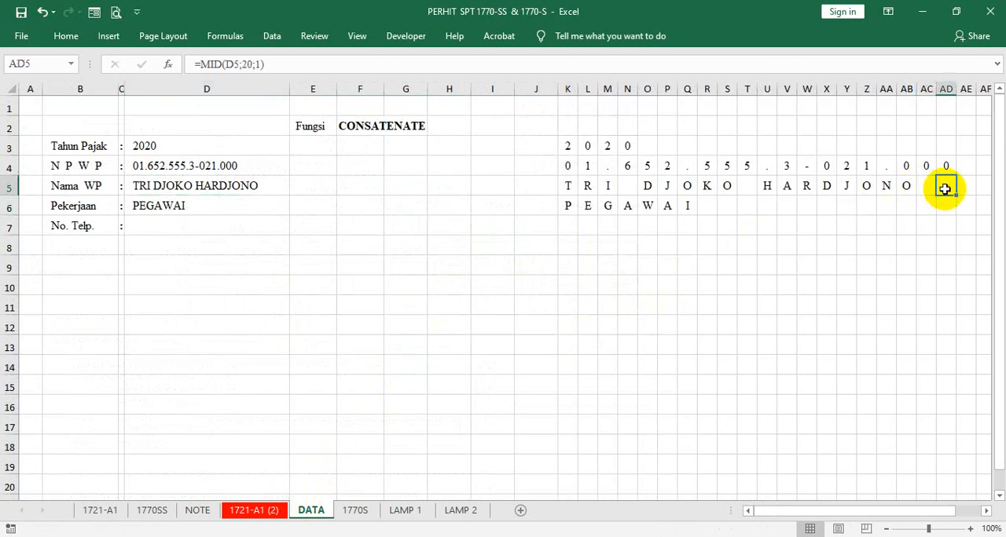
{"action": "left_click", "coordinate": [965, 189]}
{"action": "left_click", "coordinate": [948, 185]}
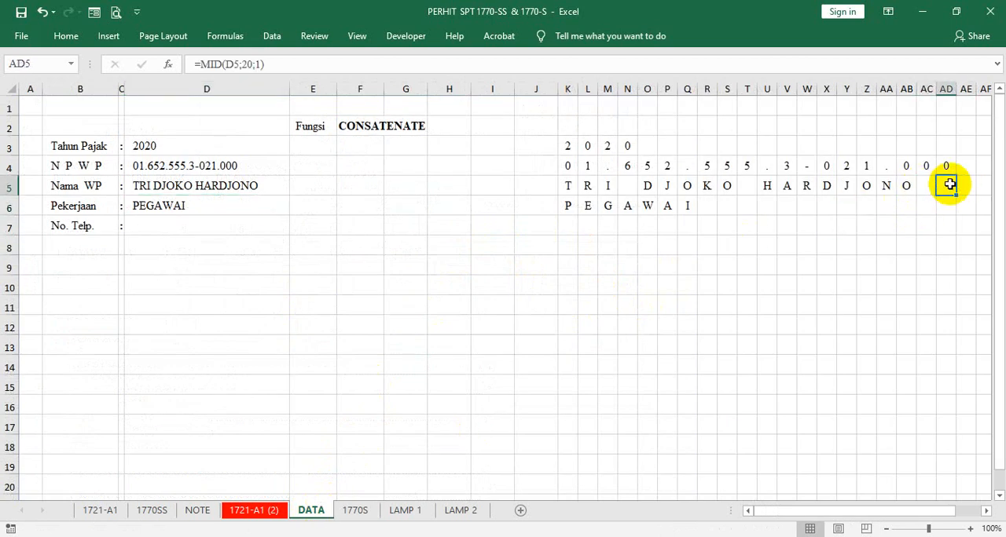
- Enter =MID(D5;21;1) in cell AE5 of the DATA sheet to extract the 21st character of the taxpayer's name
{"action": "key", "text": "Right"}
{"action": "key", "text": "Right"}
{"action": "key", "text": "Right"}
{"action": "key", "text": "Right"}
{"action": "key", "text": "Right"}
{"action": "key", "text": "Right"}
{"action": "key", "text": "Right"}
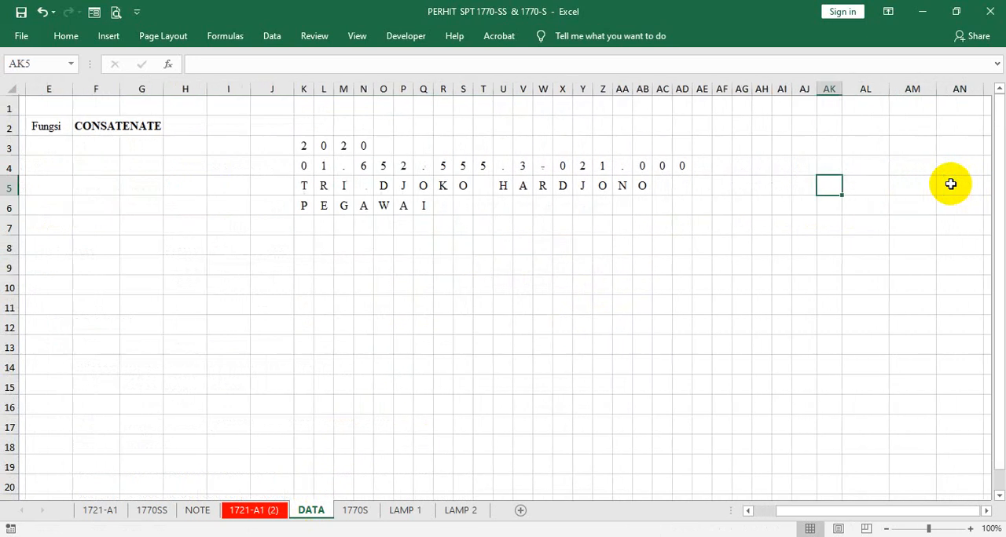
{"action": "key", "text": "Left"}
{"action": "key", "text": "Left"}
{"action": "key", "text": "Left"}
{"action": "key", "text": "Left"}
{"action": "key", "text": "Left"}
{"action": "key", "text": "Left"}
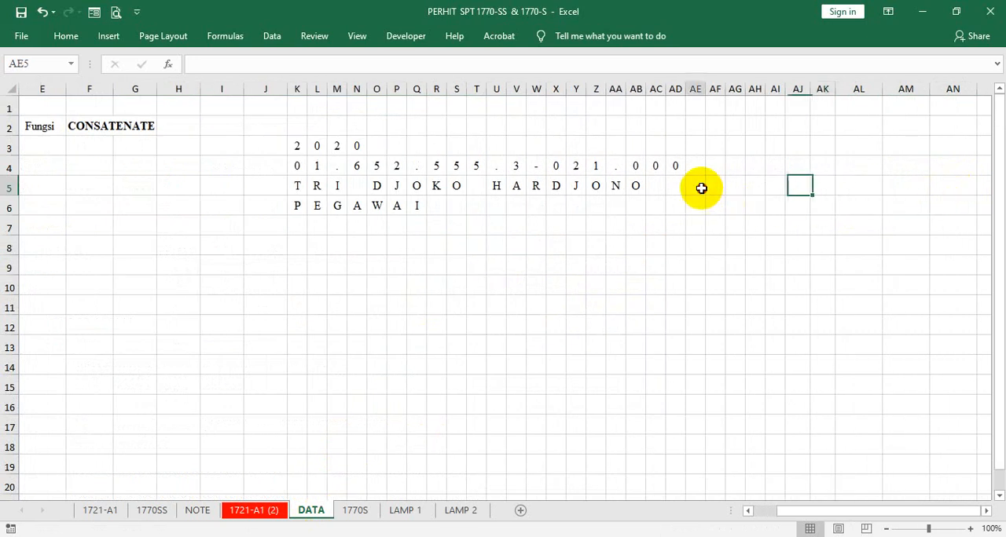
{"action": "type", "text": "="}
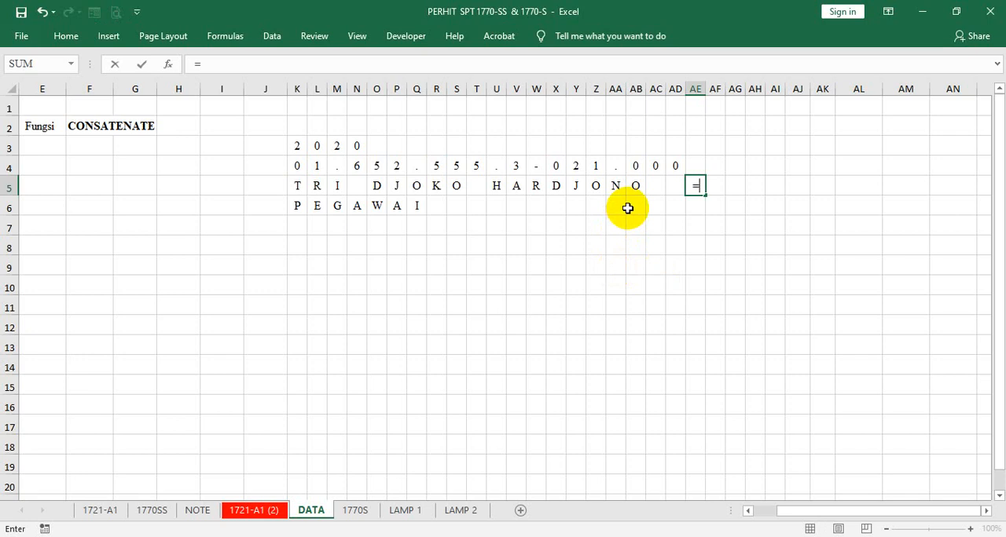
{"action": "type", "text": "MID("}
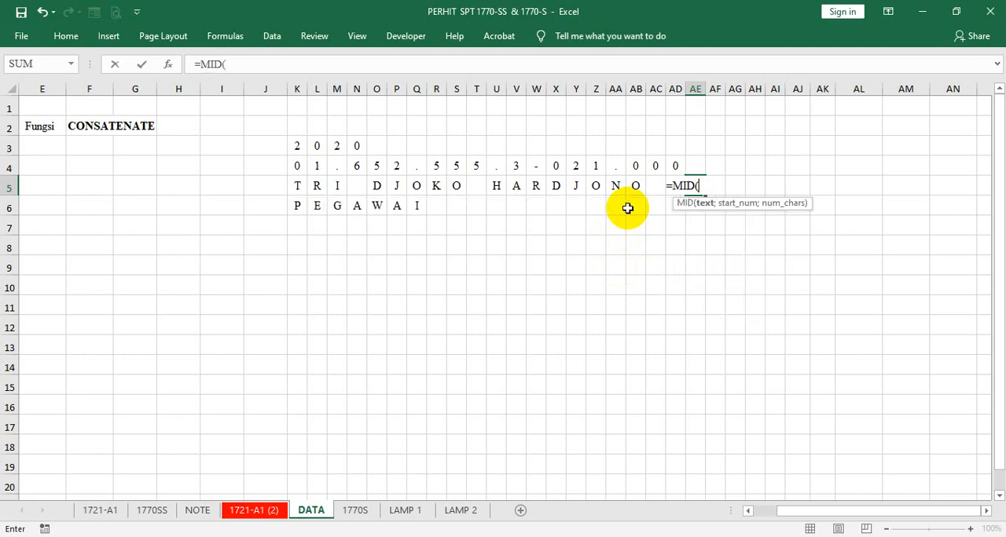
{"action": "left_click", "coordinate": [748, 510]}
{"action": "left_click", "coordinate": [748, 511]}
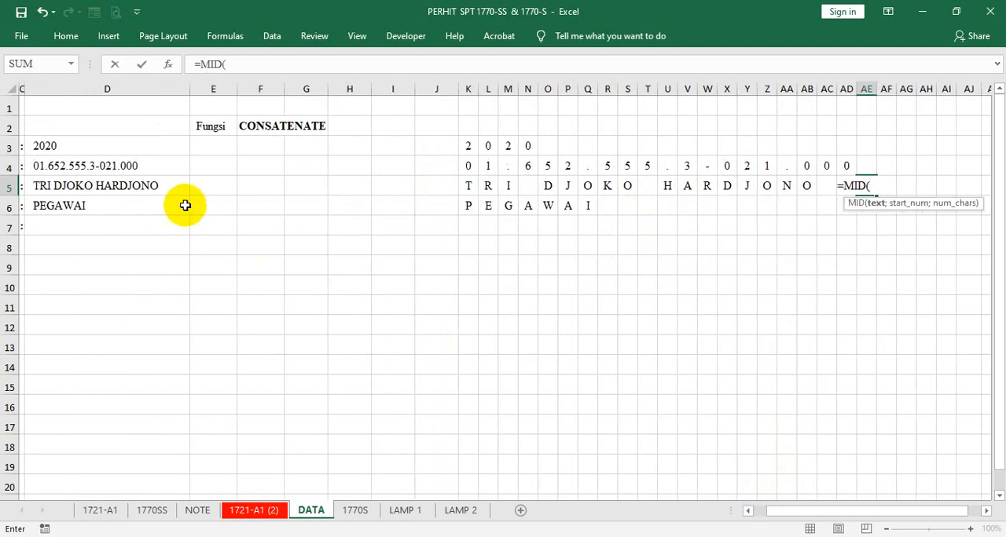
{"action": "left_click", "coordinate": [159, 185]}
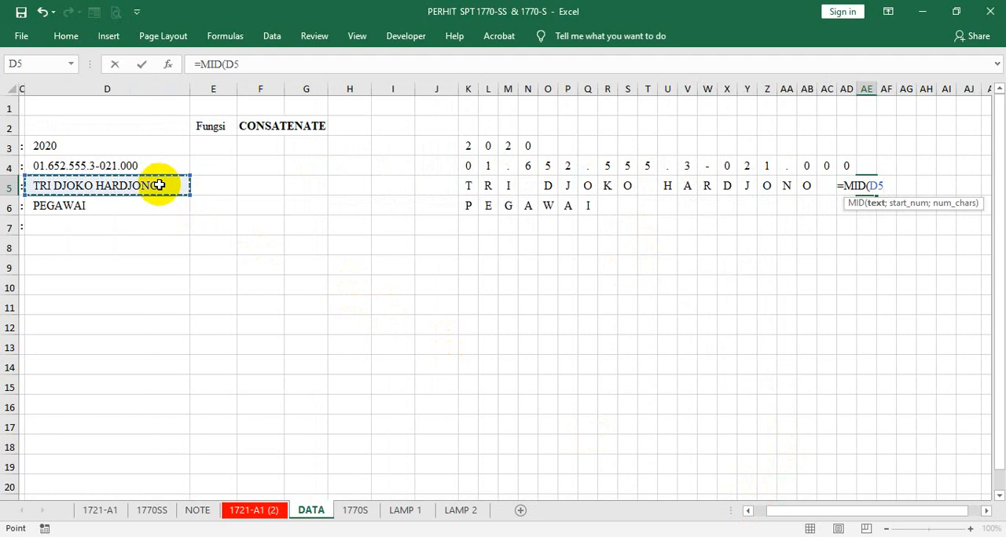
{"action": "type", "text": ";21;"}
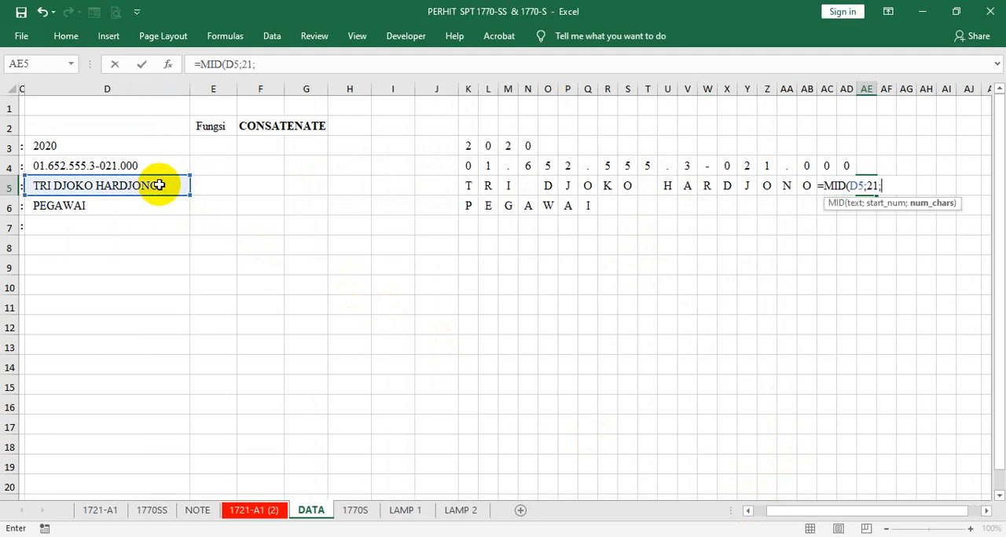
{"action": "type", "text": "1)"}
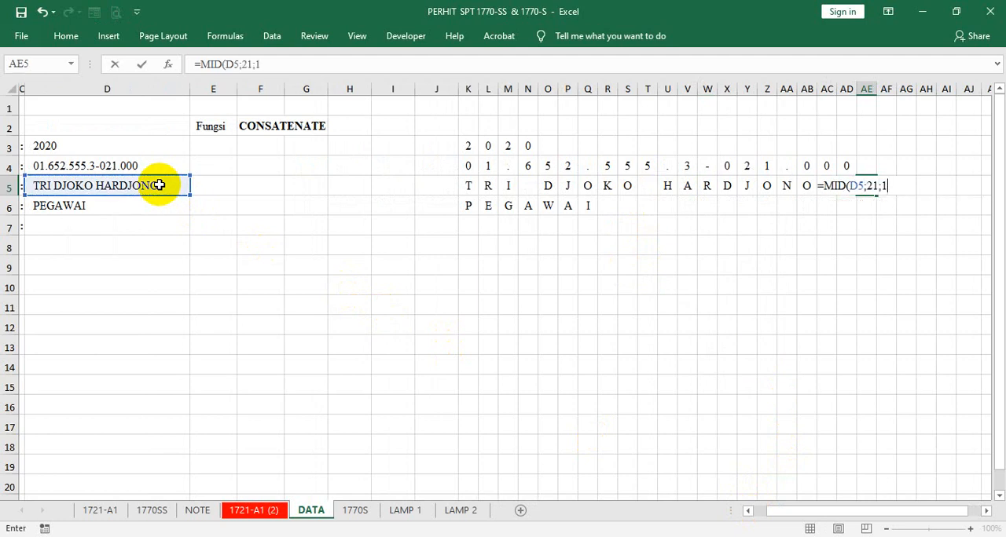
{"action": "key", "text": "Tab"}
- Enter =MID(D5;22;1) in cell AF5 to extract the 22nd character of the taxpayer's name
{"action": "type", "text": "="}
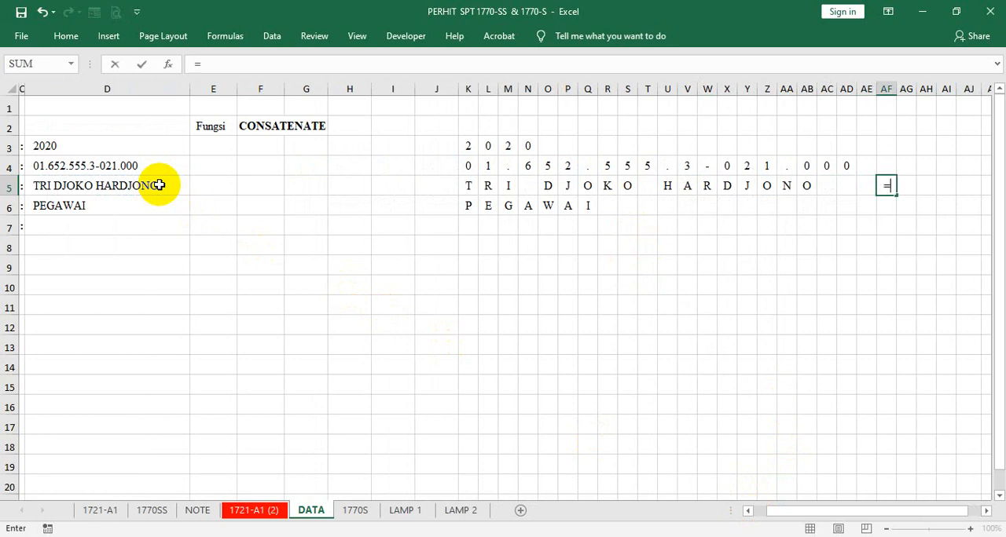
{"action": "type", "text": "MID("}
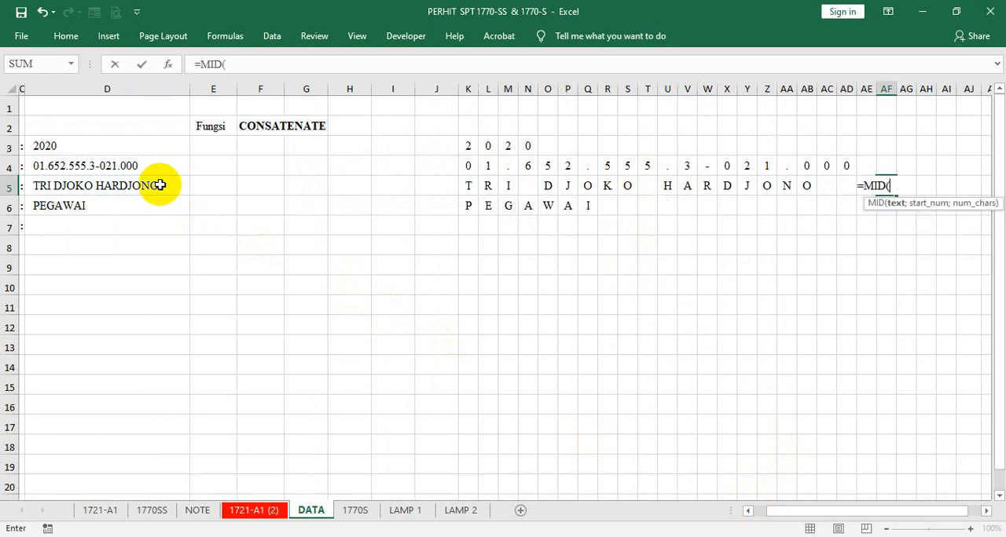
{"action": "left_click", "coordinate": [152, 186]}
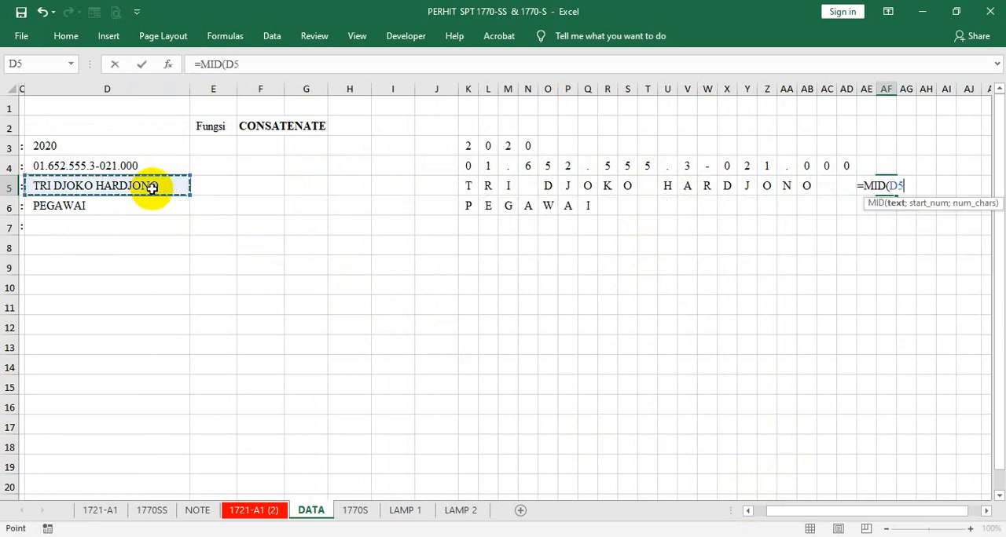
{"action": "type", "text": ";22"}
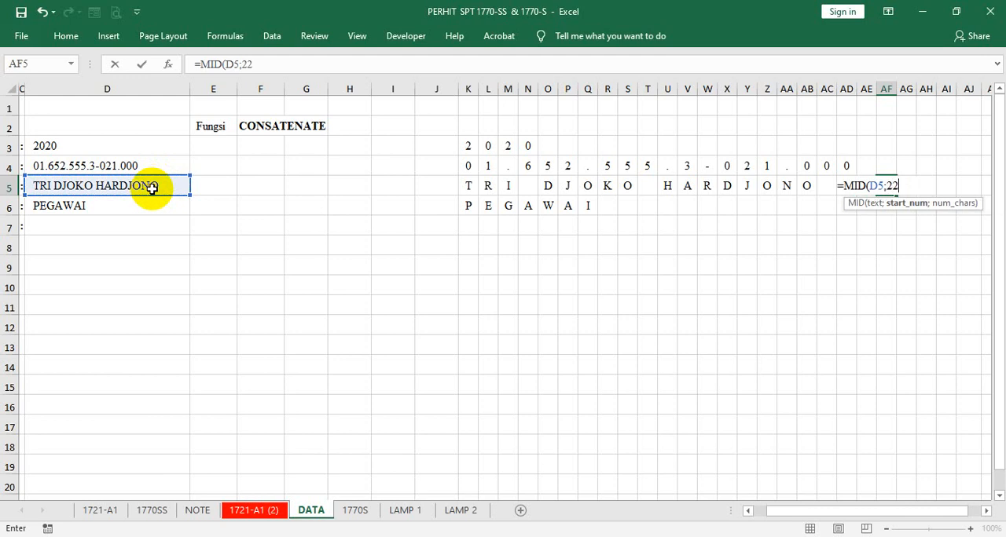
{"action": "type", "text": ";1"}
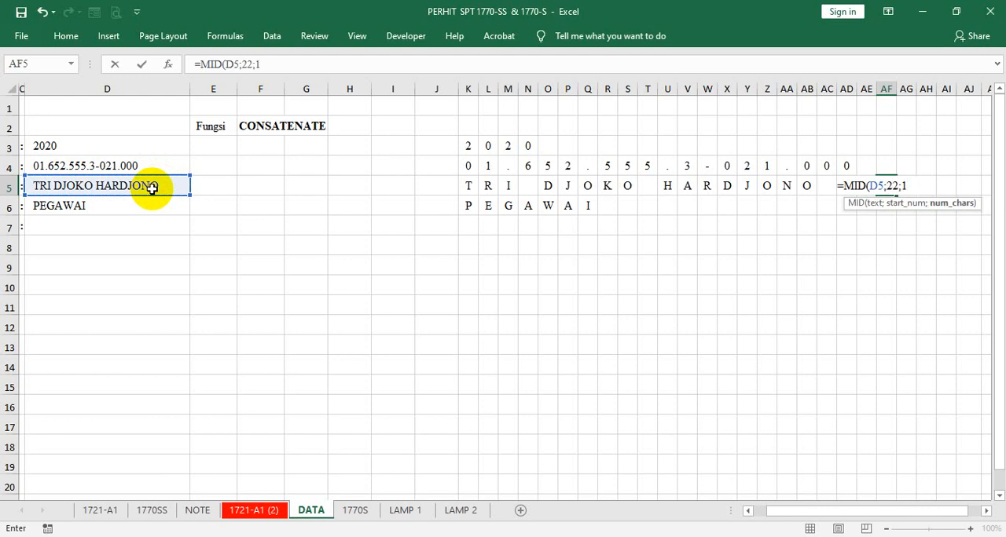
{"action": "key", "text": "Tab"}
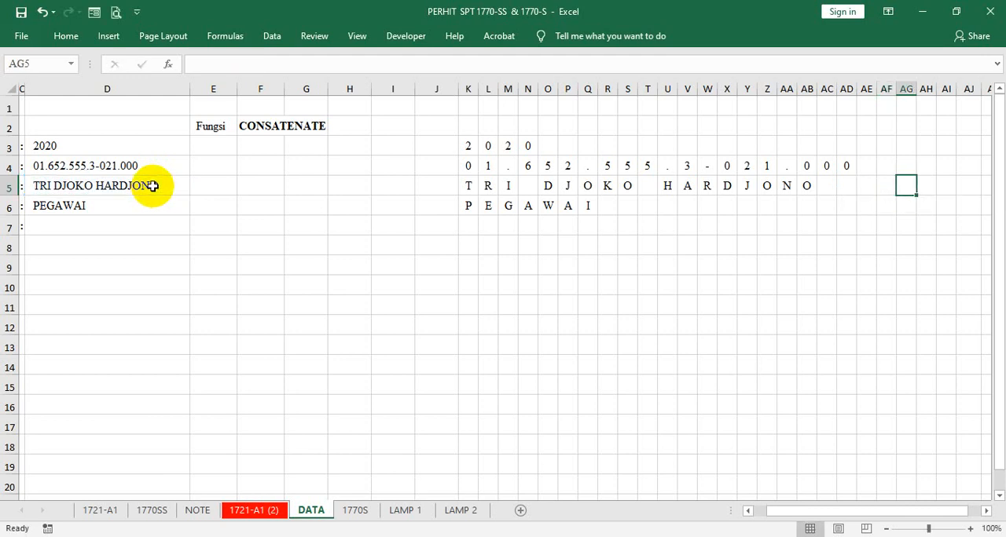
- Enter =MID(D5;24;1) in cell AG5 to extract the 24th character of the taxpayer's name
{"action": "type", "text": "="}
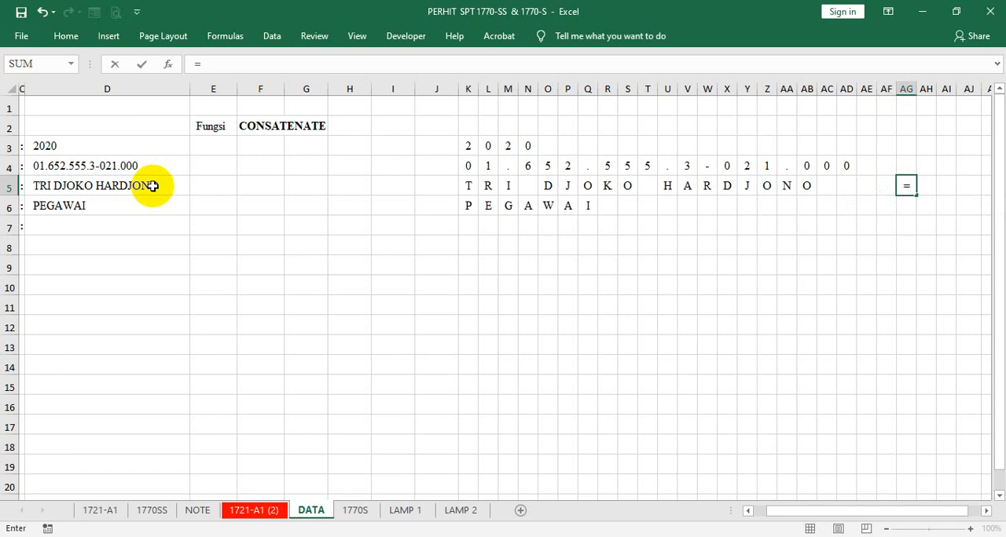
{"action": "type", "text": "MID("}
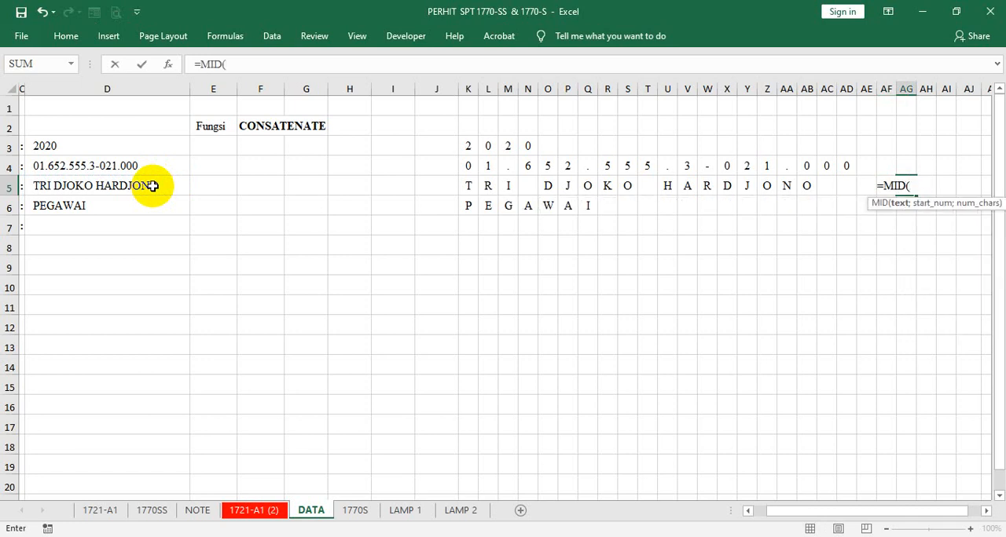
{"action": "left_click", "coordinate": [153, 186]}
{"action": "type", "text": ";"}
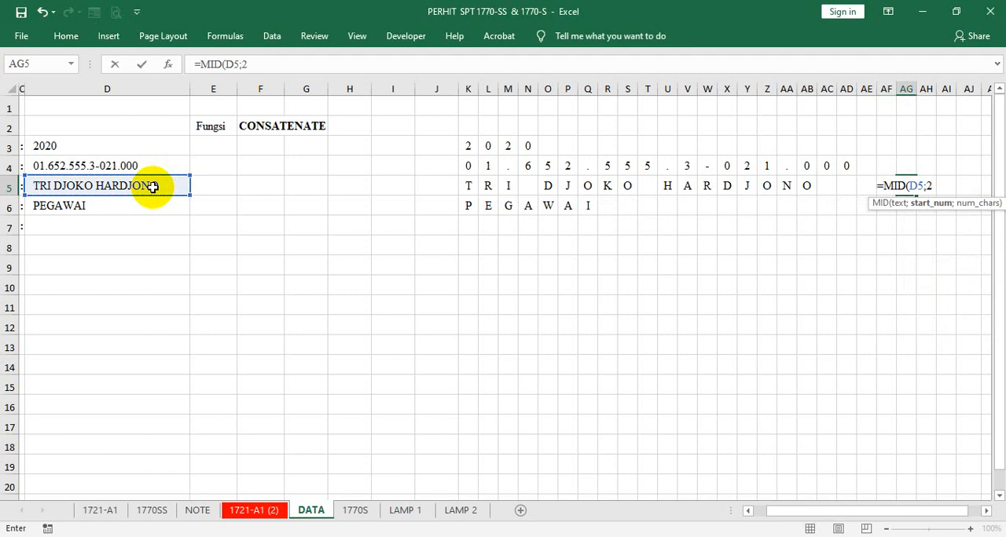
{"action": "type", "text": "24;"}
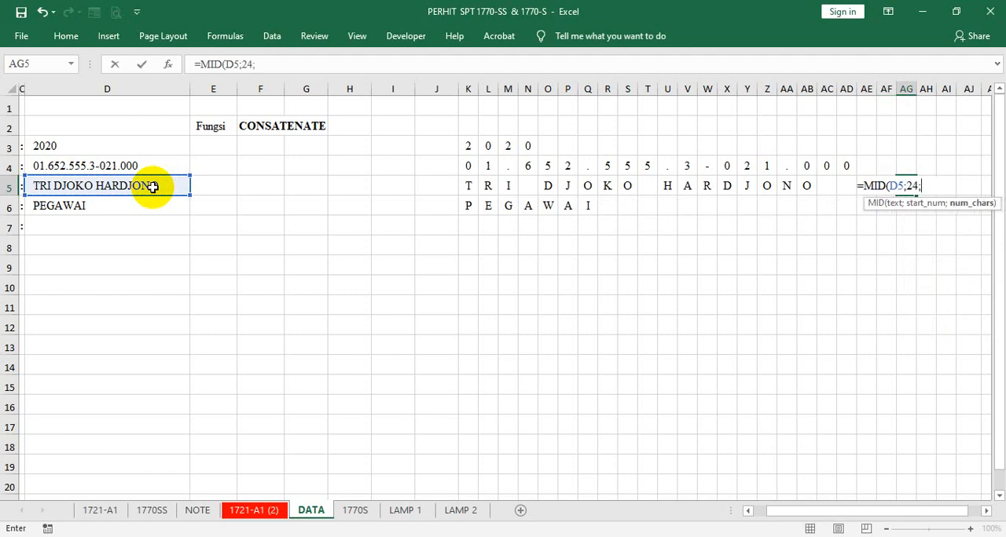
{"action": "type", "text": "1"}
{"action": "key", "text": "Tab"}
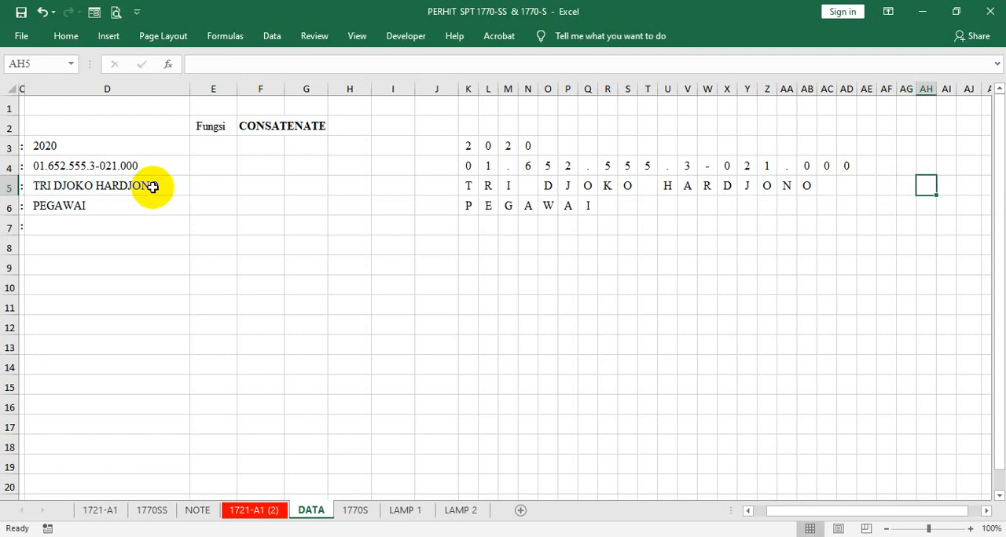
- Enter =MID(D5;25;1) in cell AH5 to extract the 25th character of the taxpayer's name
{"action": "type", "text": "=MI"}
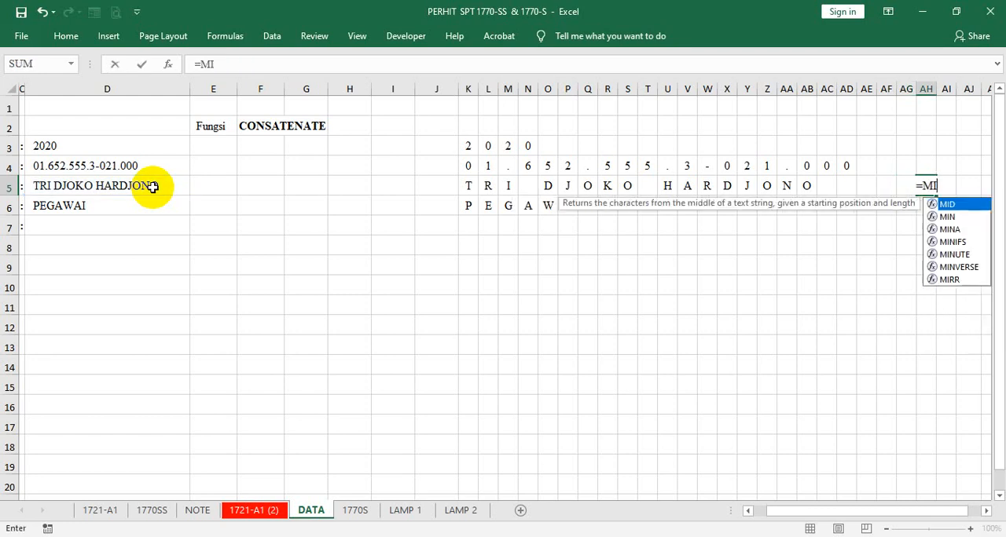
{"action": "type", "text": "D("}
{"action": "left_click", "coordinate": [152, 186]}
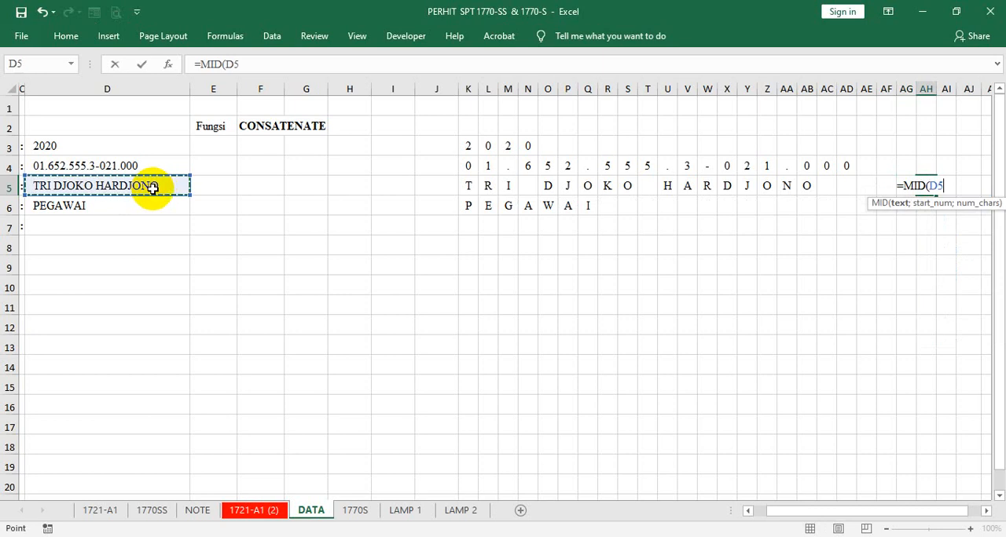
{"action": "type", "text": ";2"}
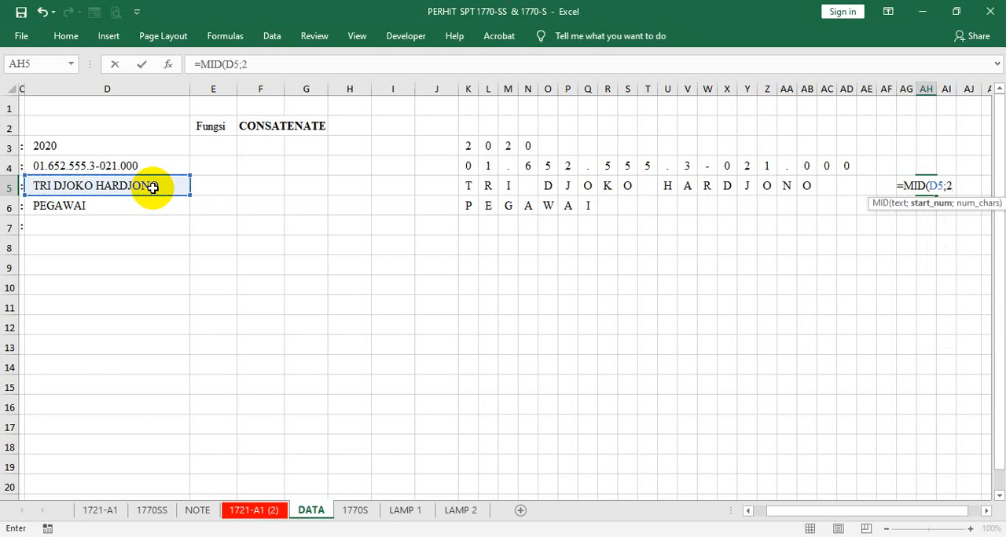
{"action": "type", "text": "5;1"}
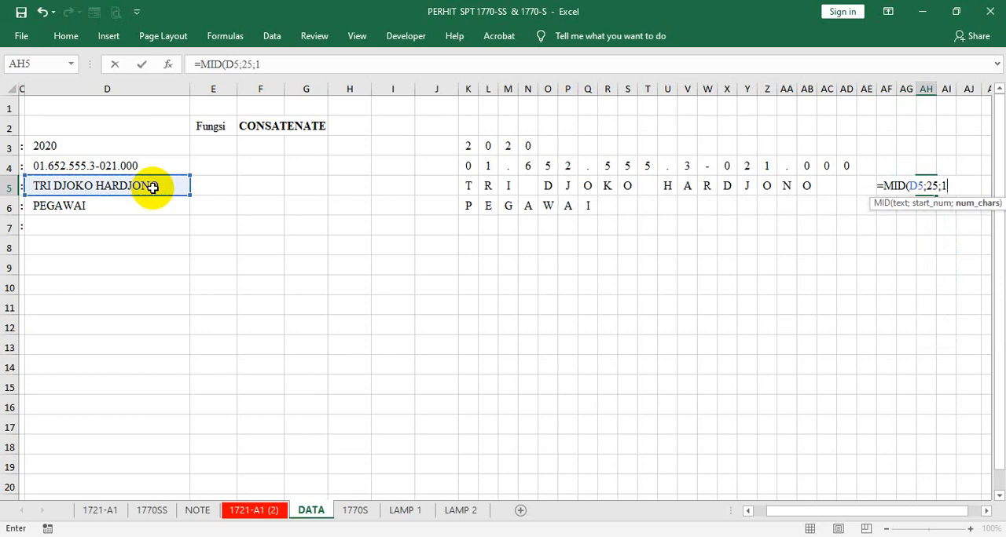
{"action": "key", "text": "Return"}
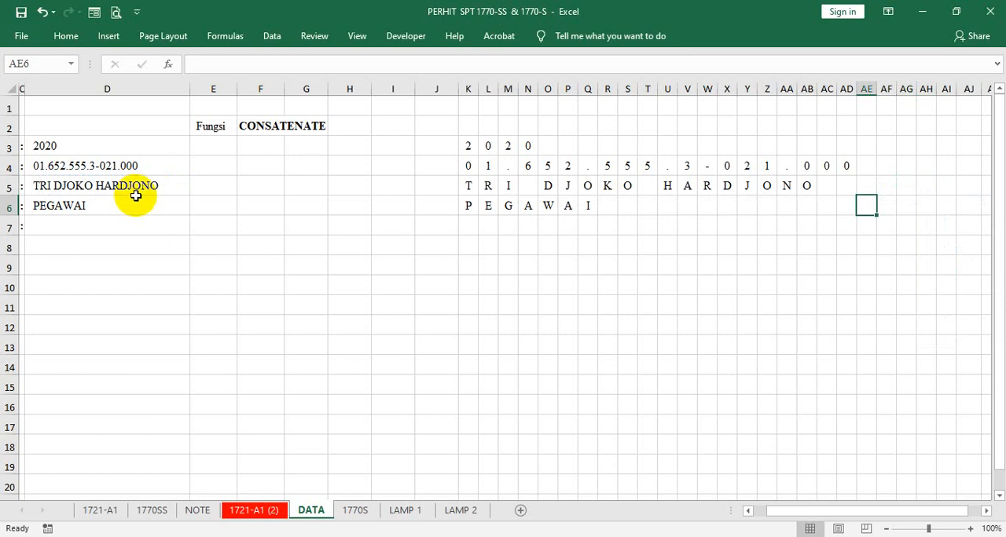
- Append the titles ", SH, MBA" to the taxpayer's name in D5 and widen column D to fit the text
{"action": "left_click", "coordinate": [110, 184]}
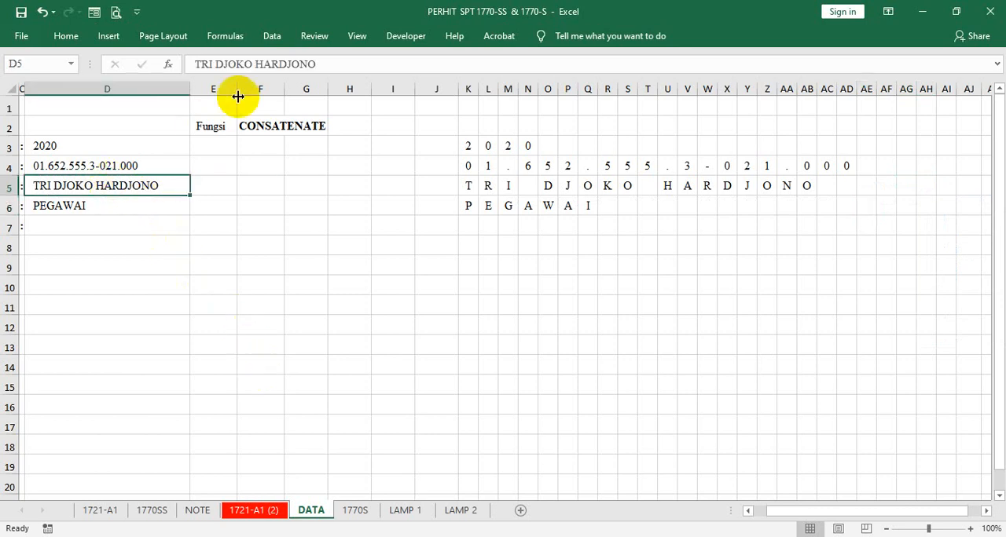
{"action": "left_click", "coordinate": [345, 63]}
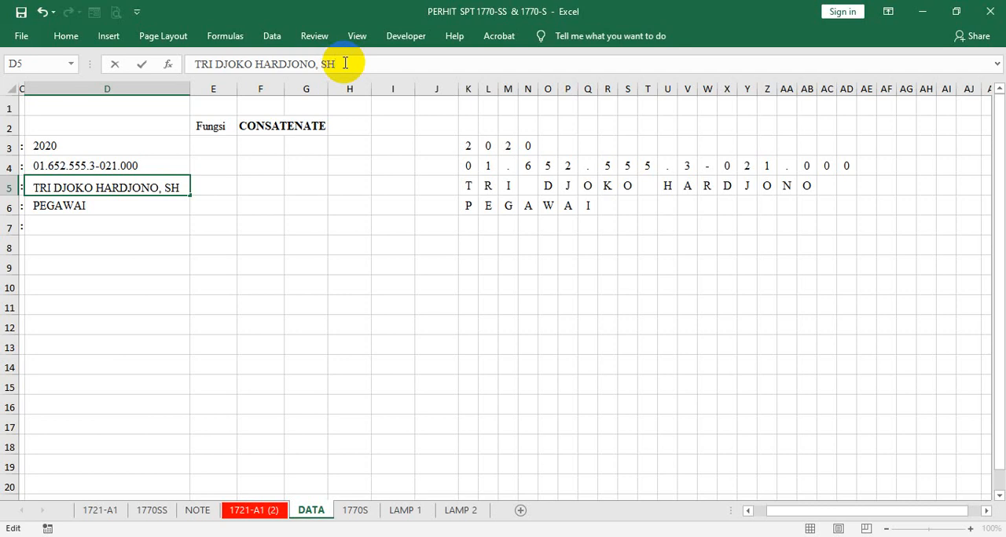
{"action": "type", "text": ", SH, MBA"}
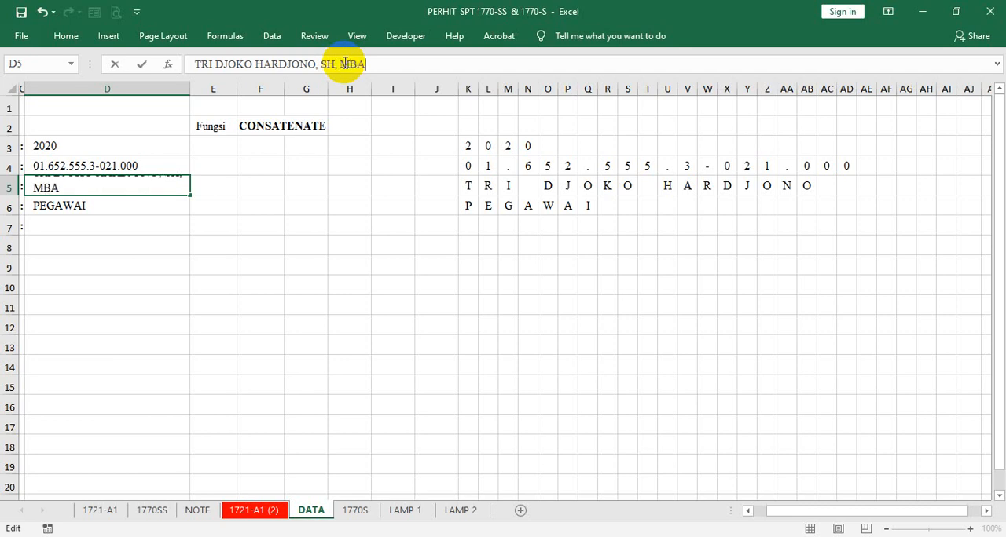
{"action": "key", "text": "Tab"}
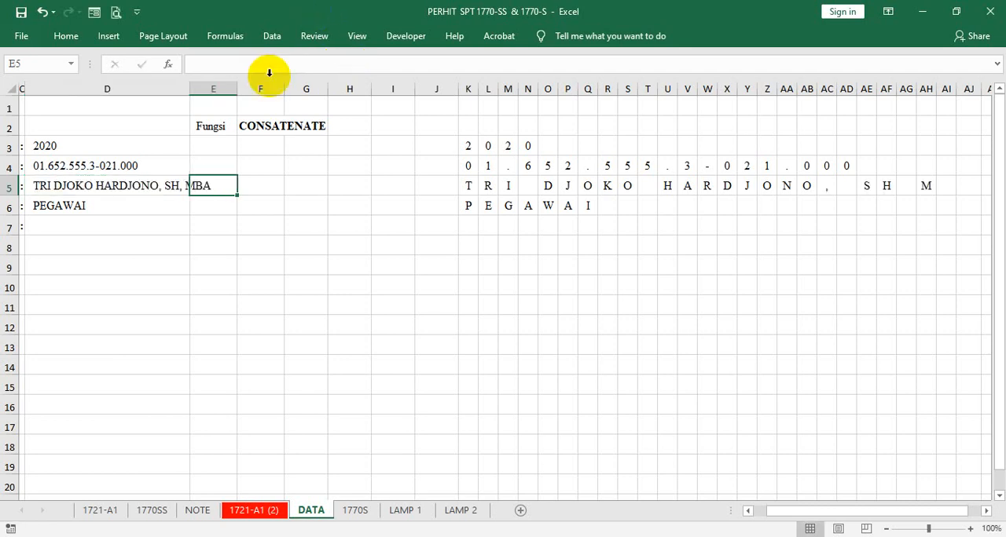
{"action": "left_click_drag", "start_coordinate": [191, 90], "coordinate": [219, 104]}
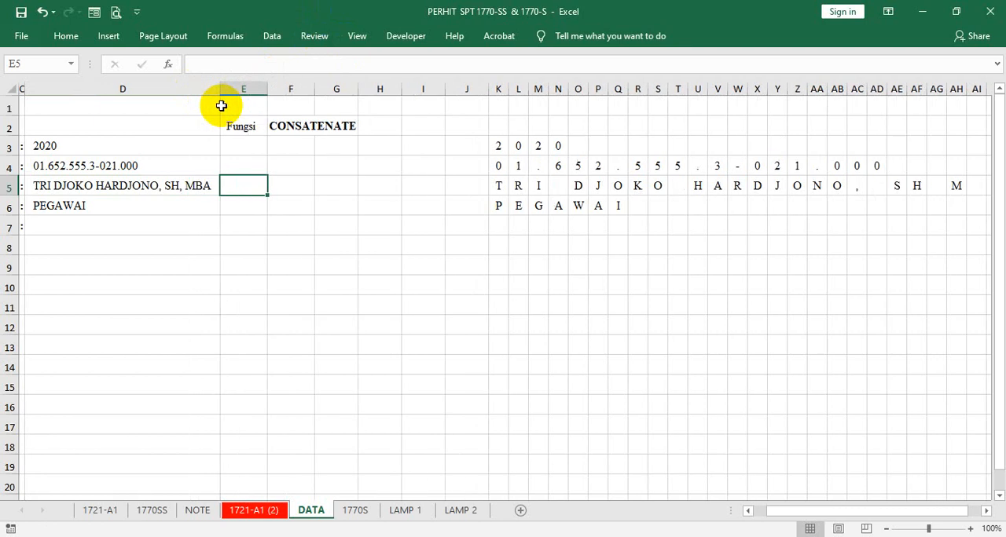
- Try to start a MID formula in cell AI5 that references the taxpayer's name in D5
{"action": "left_click", "coordinate": [954, 185]}
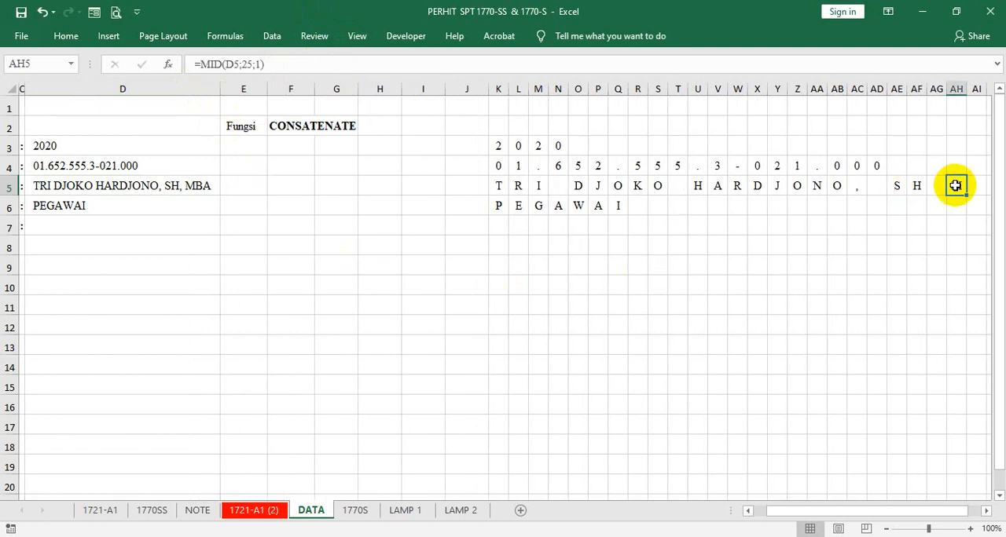
{"action": "key", "text": "Right"}
{"action": "key", "text": "Right"}
{"action": "key", "text": "Right"}
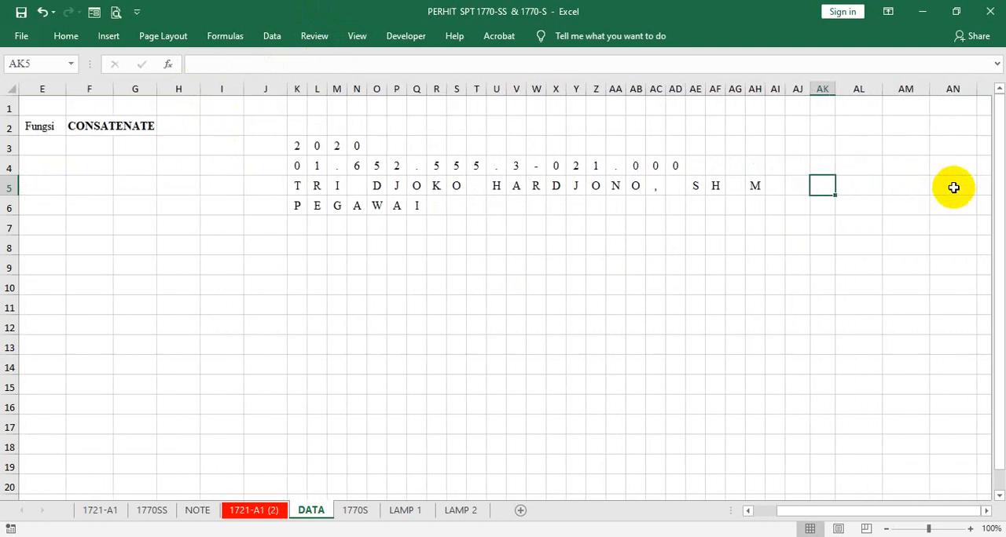
{"action": "left_click", "coordinate": [773, 189]}
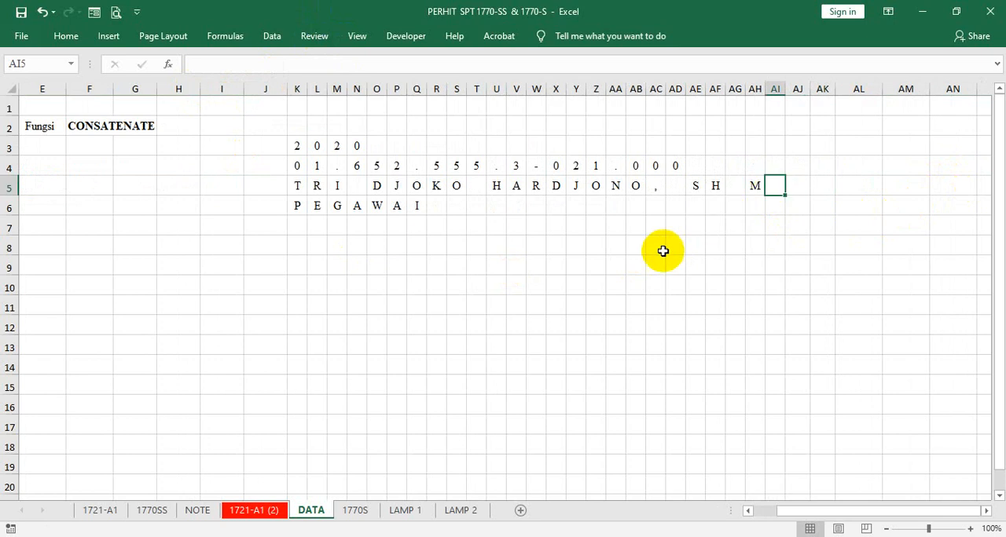
{"action": "type", "text": "=MI"}
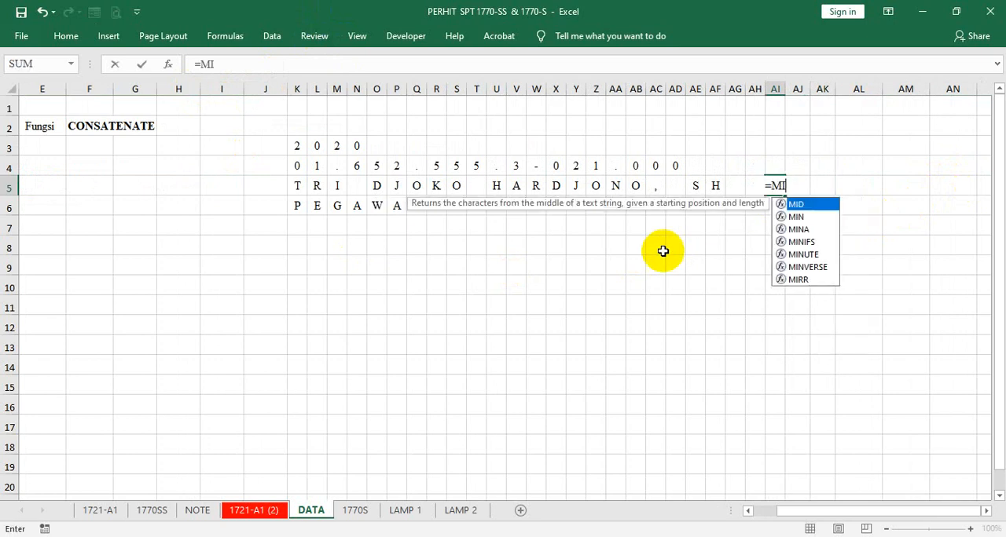
{"action": "type", "text": "D"}
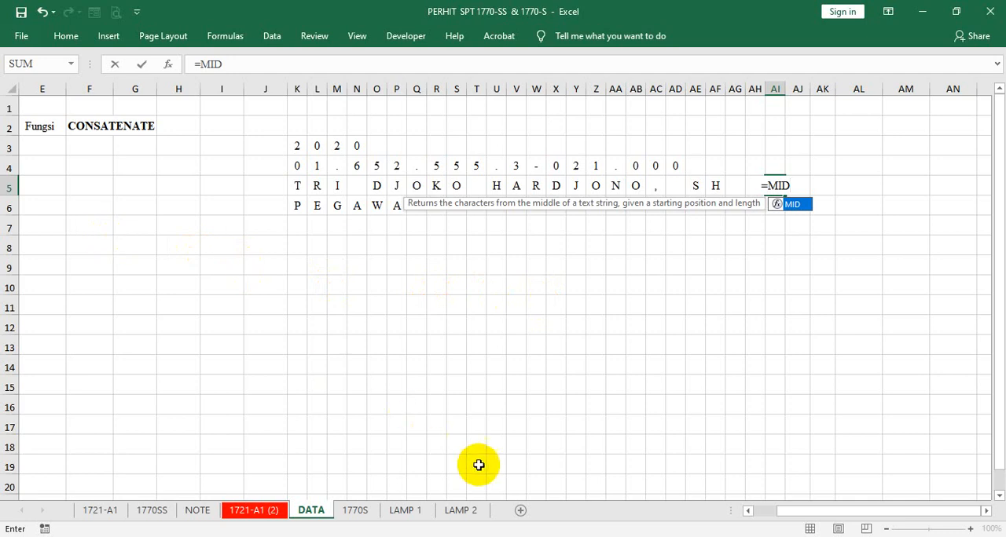
{"action": "left_click", "coordinate": [742, 512]}
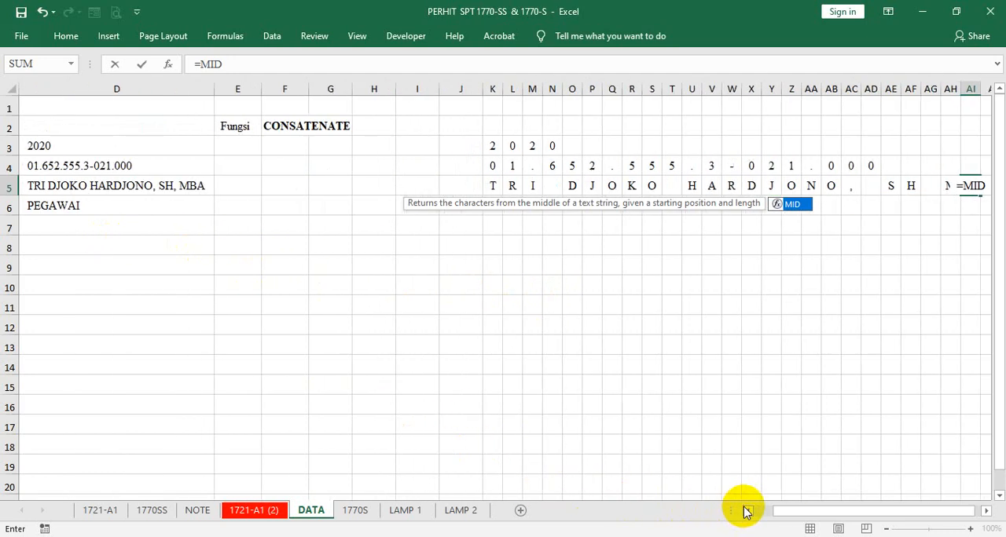
{"action": "left_click", "coordinate": [187, 187]}
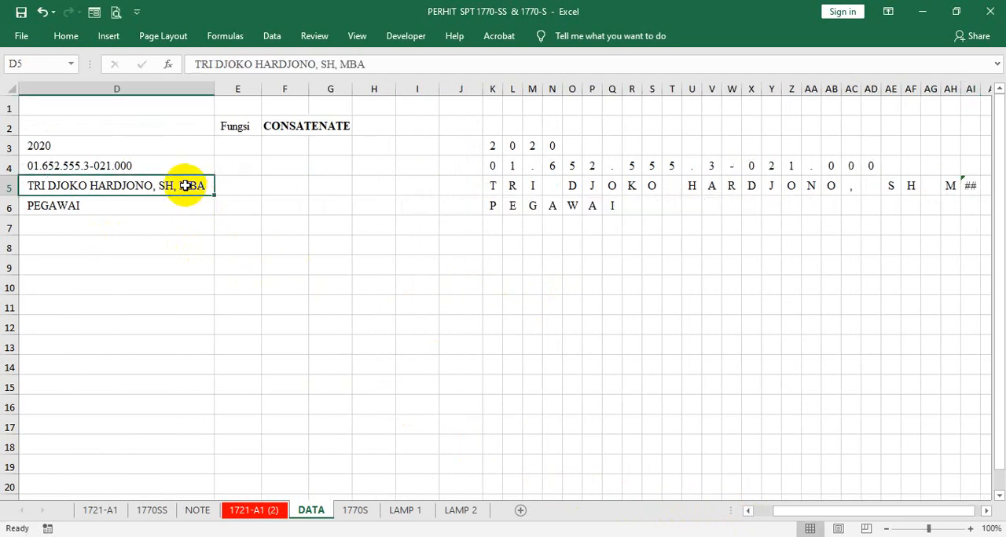
- Complete the formula in AI5 as =MID(D5;26;1) to extract the 26th character of the taxpayer's name
{"action": "left_click", "coordinate": [968, 186]}
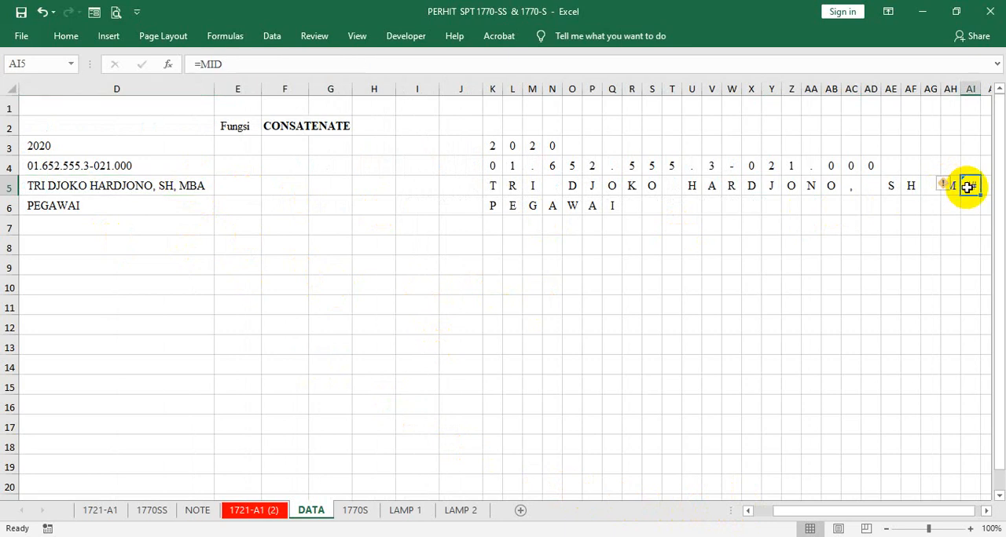
{"action": "left_click", "coordinate": [224, 64]}
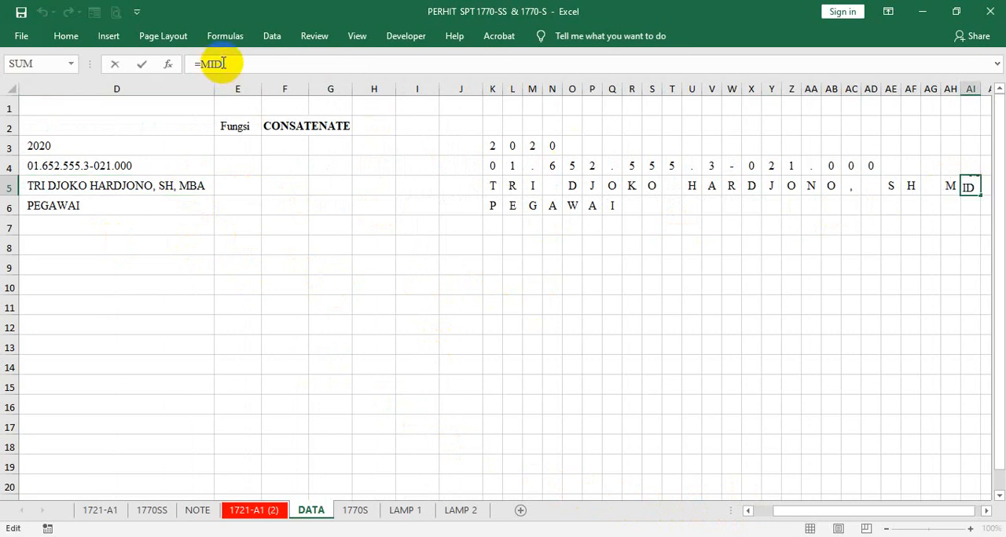
{"action": "left_click", "coordinate": [108, 189]}
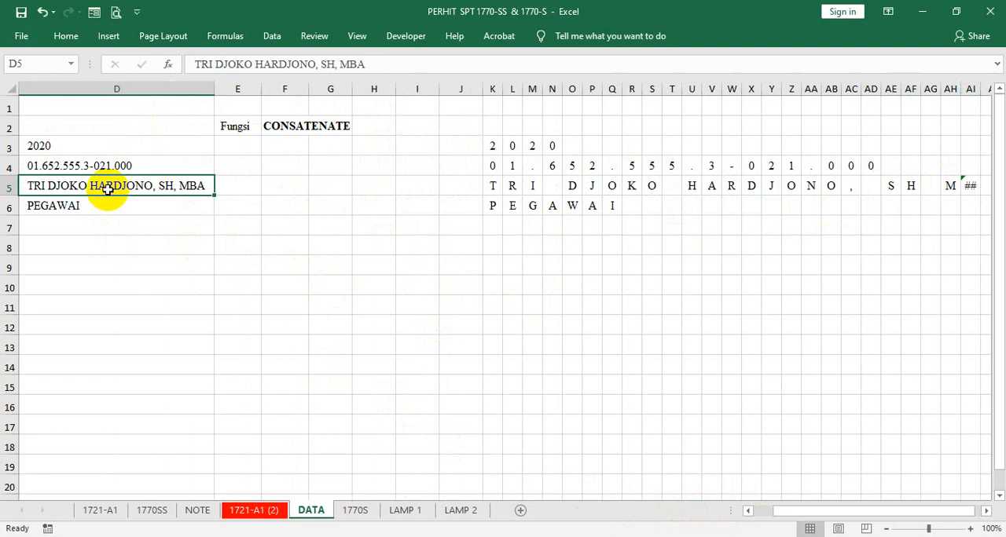
{"action": "left_click", "coordinate": [966, 183]}
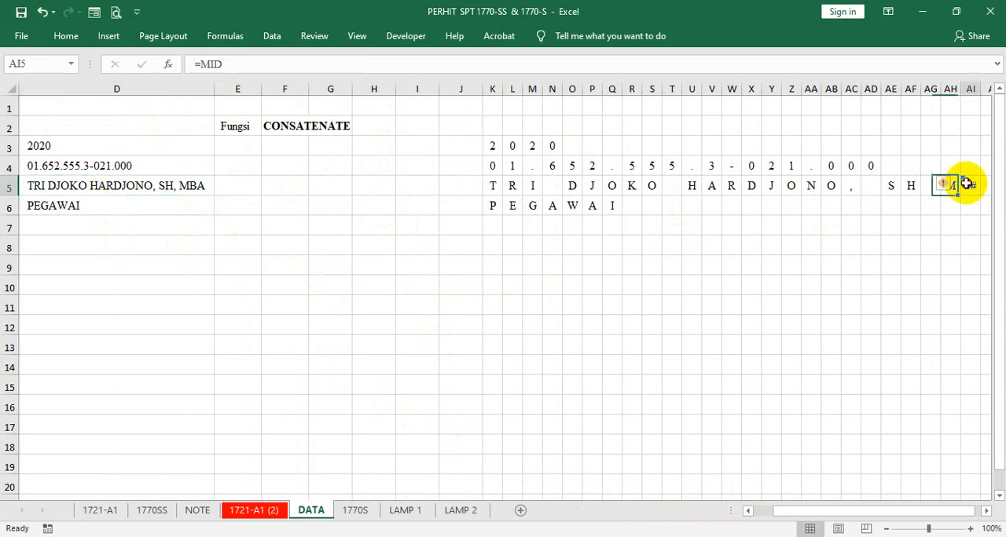
{"action": "left_click", "coordinate": [230, 63]}
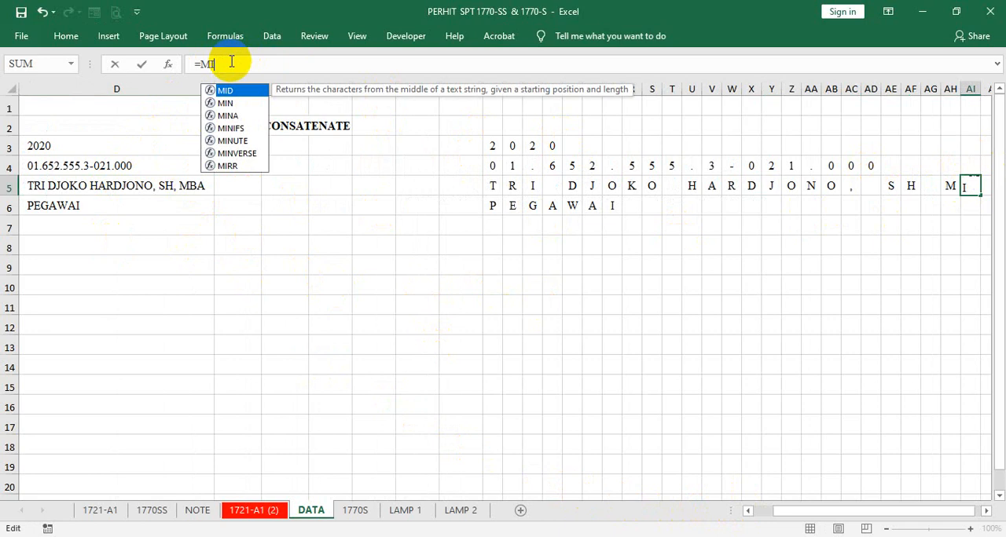
{"action": "type", "text": "("}
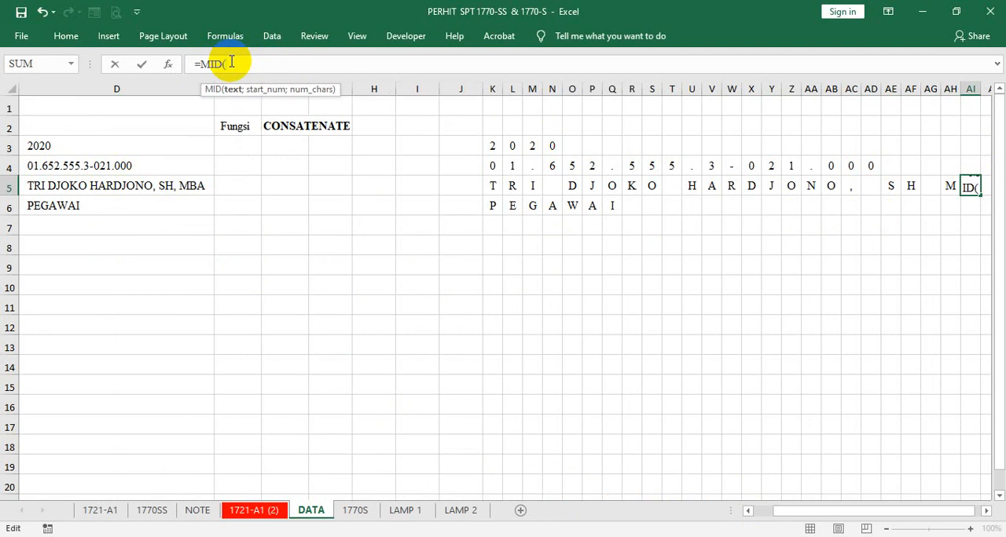
{"action": "left_click", "coordinate": [166, 186]}
{"action": "type", "text": ";"}
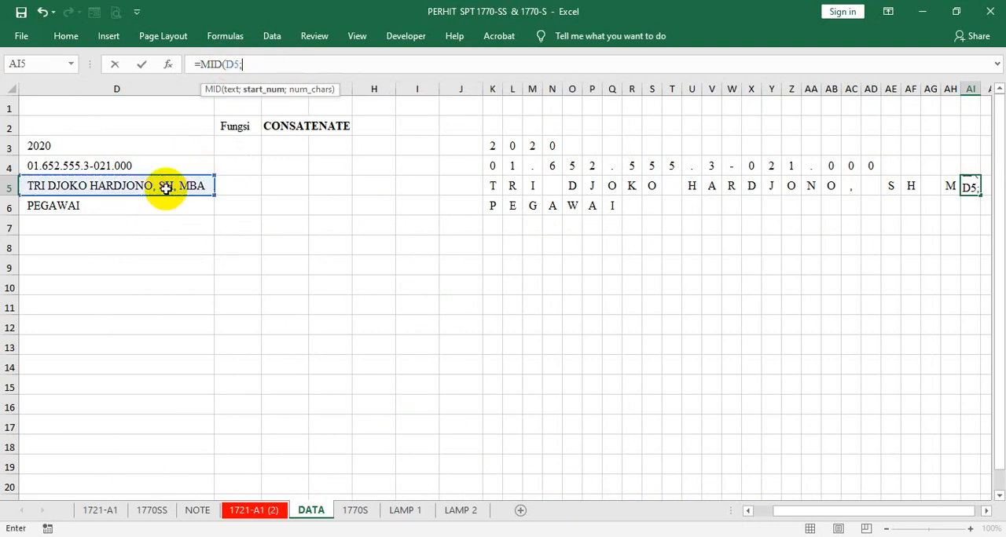
{"action": "type", "text": "26;1"}
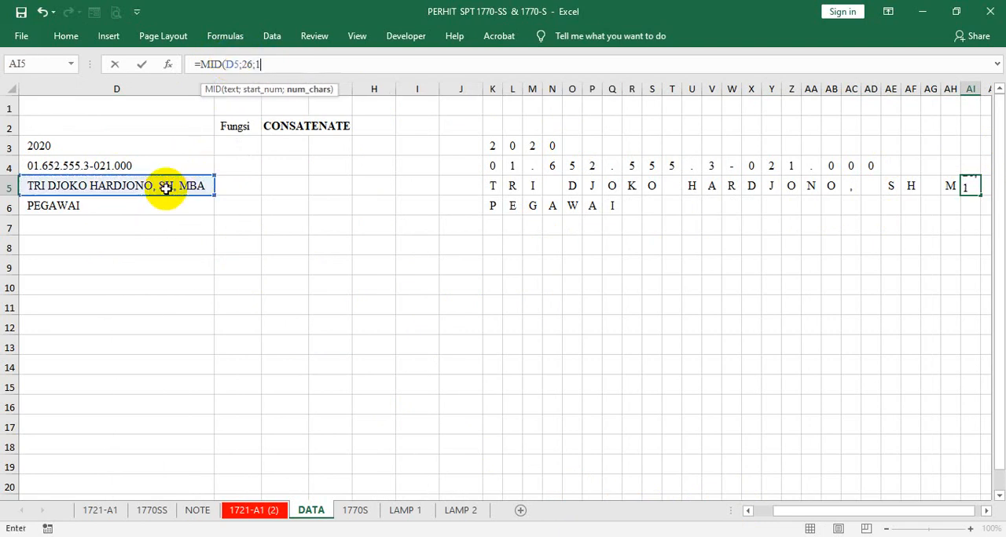
{"action": "key", "text": "Tab"}
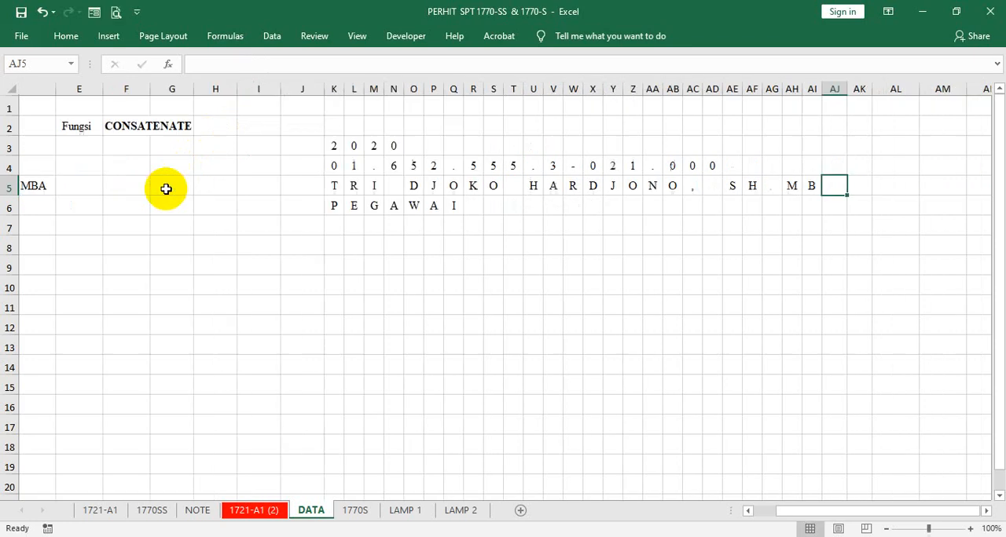
- Enter =MID(D5;27;1) in cell AJ5 to extract the 27th character of the taxpayer's name
{"action": "type", "text": "="}
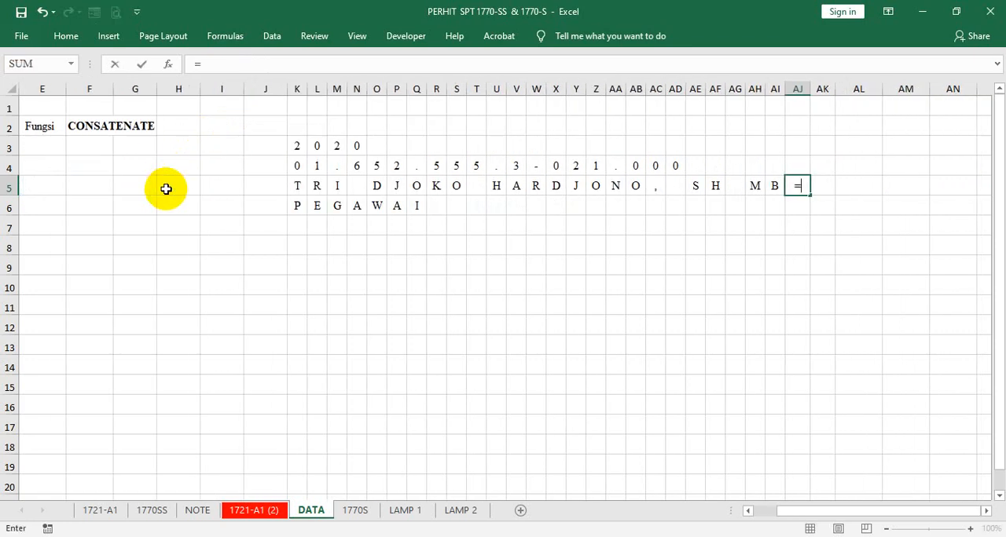
{"action": "type", "text": "MID("}
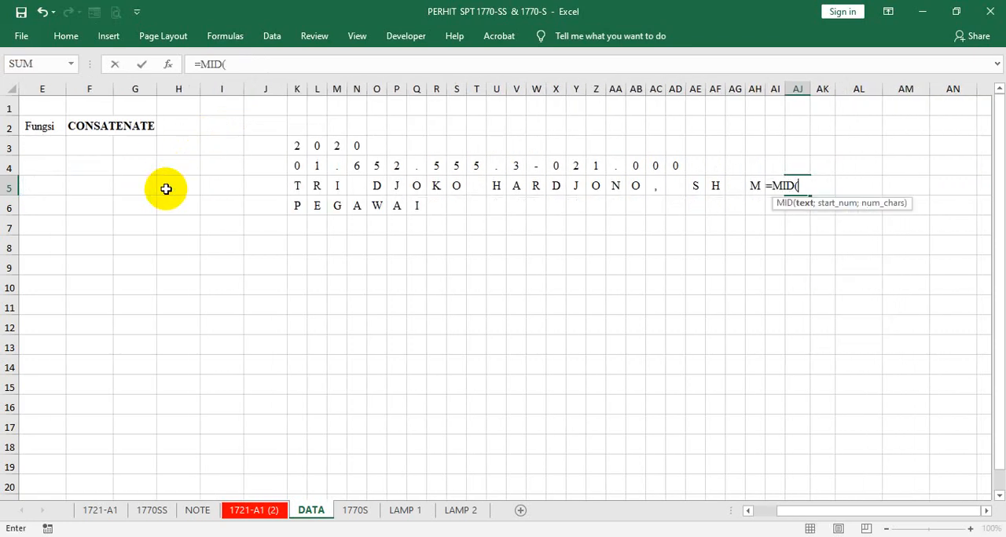
{"action": "type", "text": "D"}
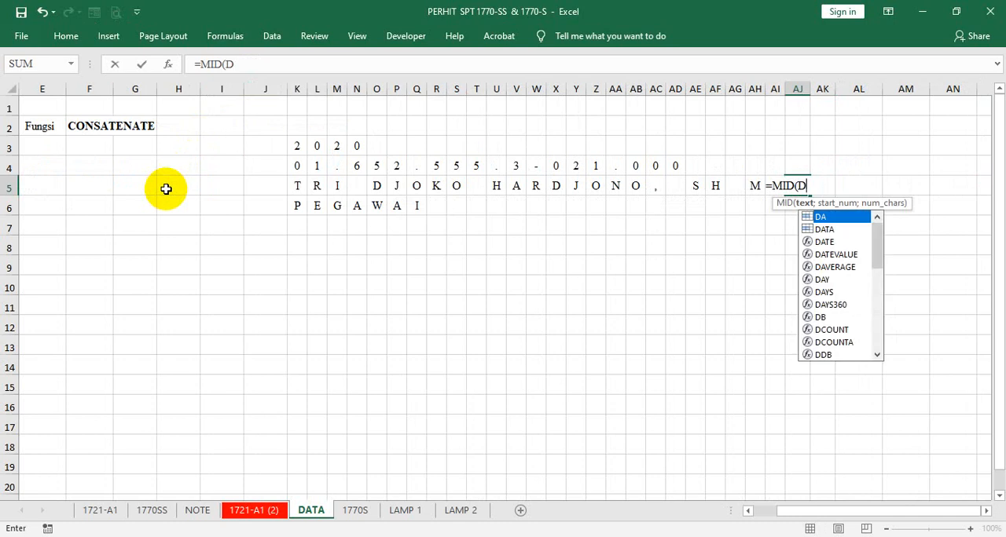
{"action": "type", "text": "5"}
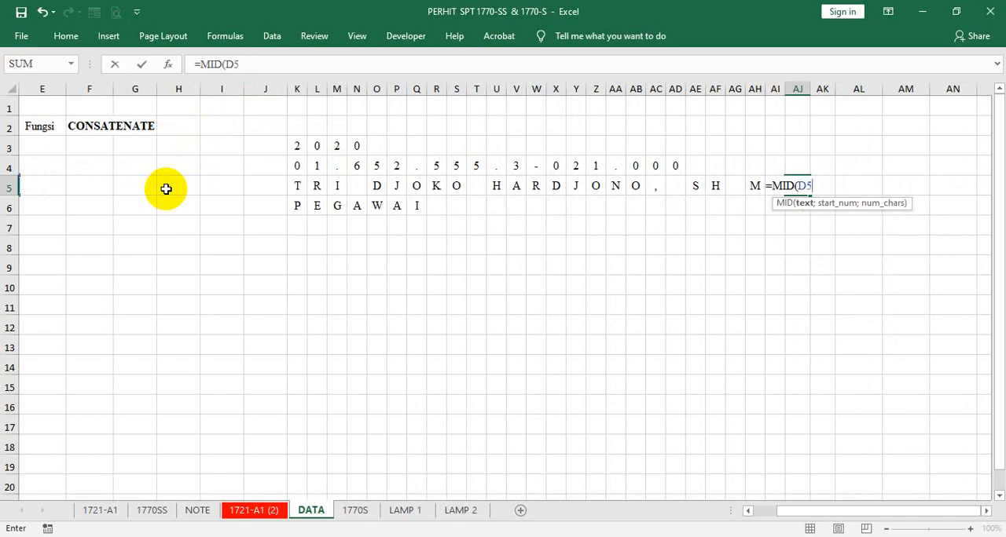
{"action": "type", "text": ";27"}
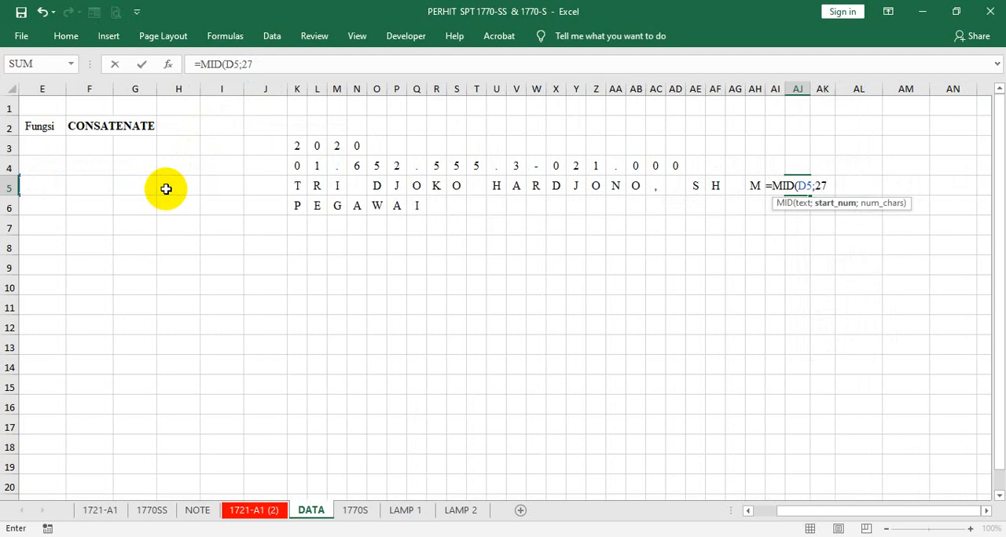
{"action": "type", "text": ";1"}
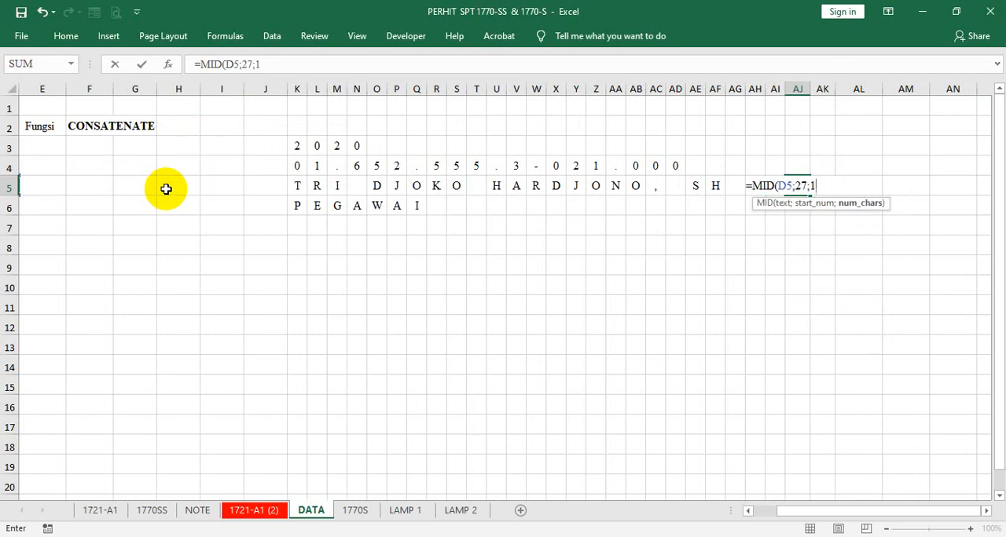
{"action": "key", "text": "Tab"}
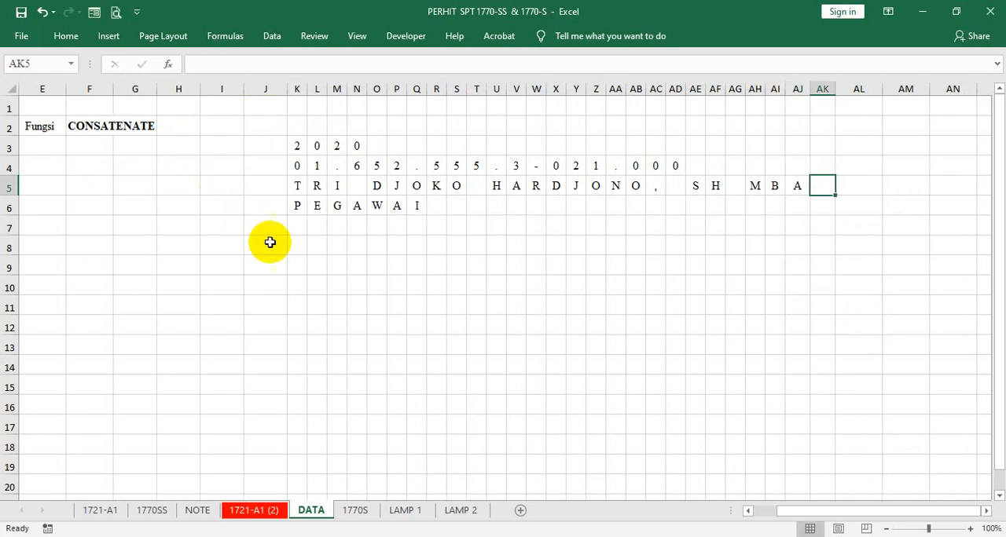
- Check the cell references of the last taxpayer name boxes, from AJ14 onward, on the 1770S sheet
{"action": "left_click", "coordinate": [357, 510]}
{"action": "left_click", "coordinate": [546, 254]}
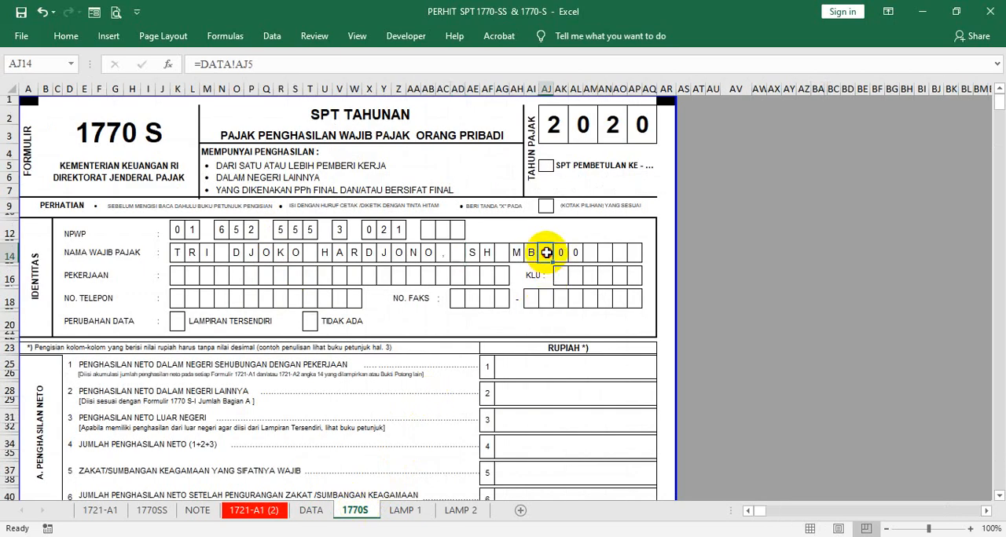
{"action": "left_click", "coordinate": [561, 254]}
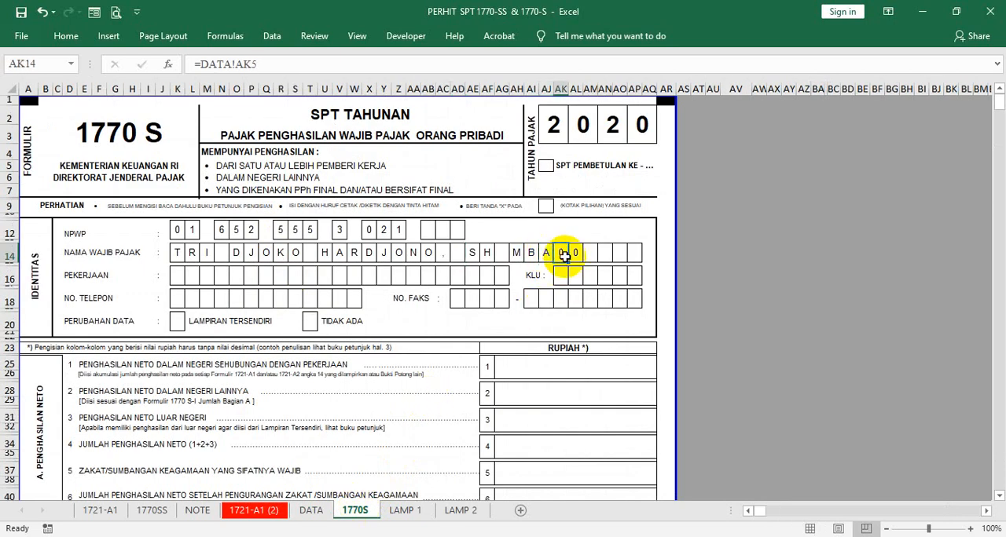
{"action": "left_click", "coordinate": [574, 254]}
{"action": "left_click", "coordinate": [589, 255]}
{"action": "left_click", "coordinate": [561, 254]}
- Narrow columns K through AM on the DATA sheet to one uniform width
{"action": "left_click", "coordinate": [306, 514]}
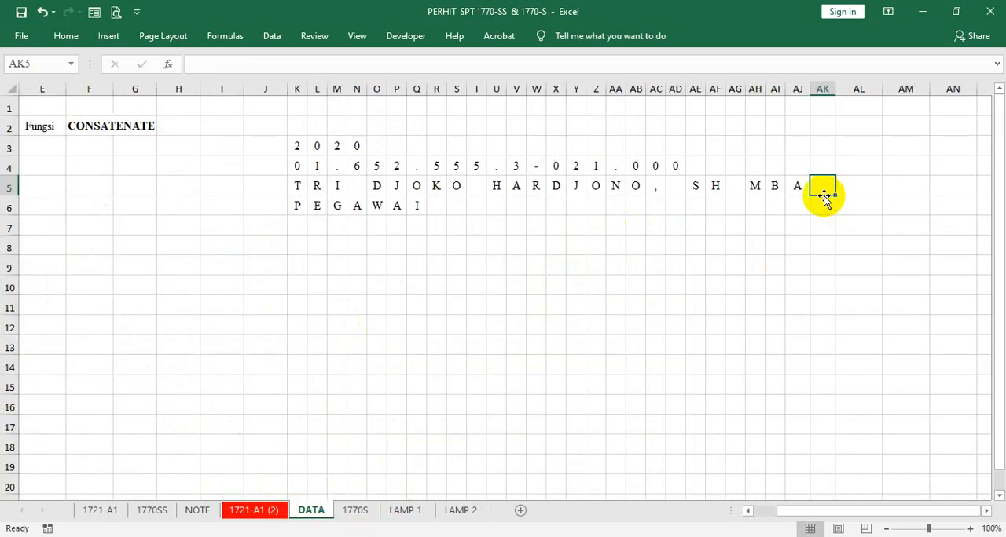
{"action": "left_click_drag", "start_coordinate": [884, 90], "coordinate": [864, 85]}
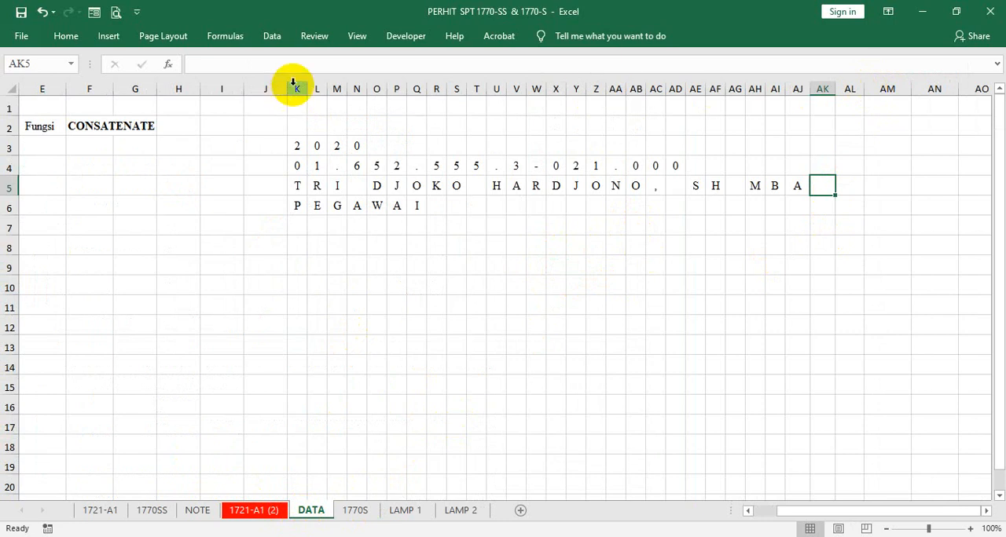
{"action": "left_click_drag", "start_coordinate": [292, 87], "coordinate": [886, 97]}
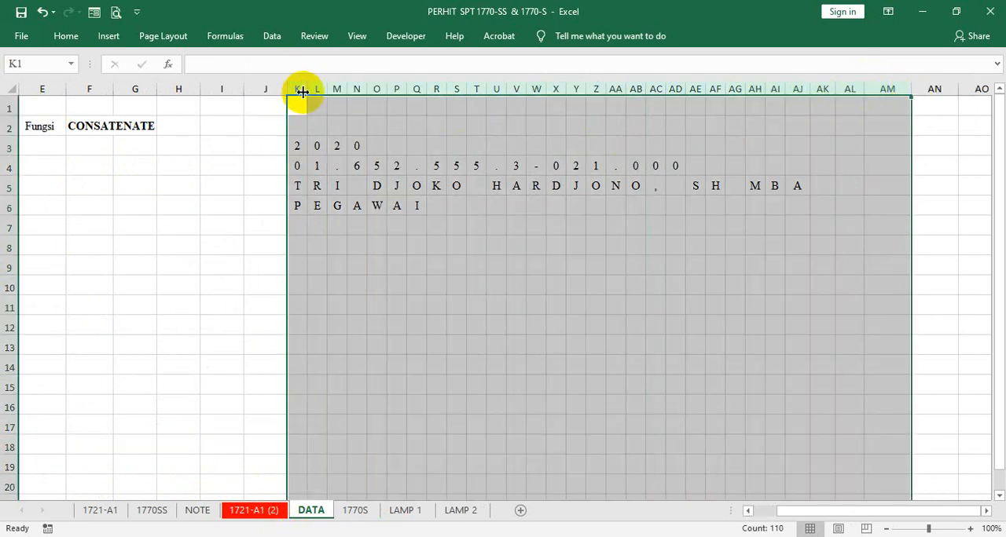
{"action": "left_click_drag", "start_coordinate": [304, 90], "coordinate": [305, 89]}
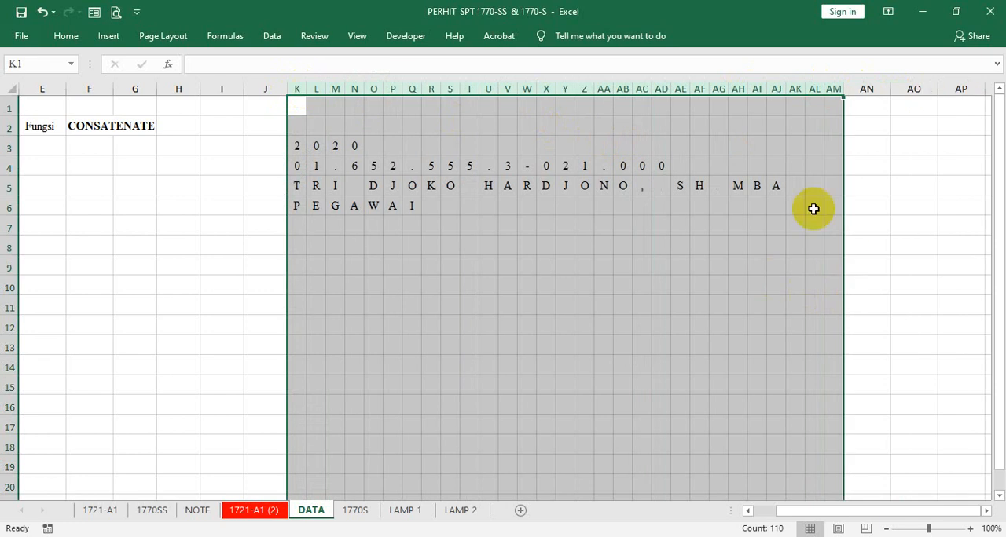
- Enter a MID formula in cell AK5 that extracts the 28th character of the taxpayer's name in D5
{"action": "left_click", "coordinate": [781, 185]}
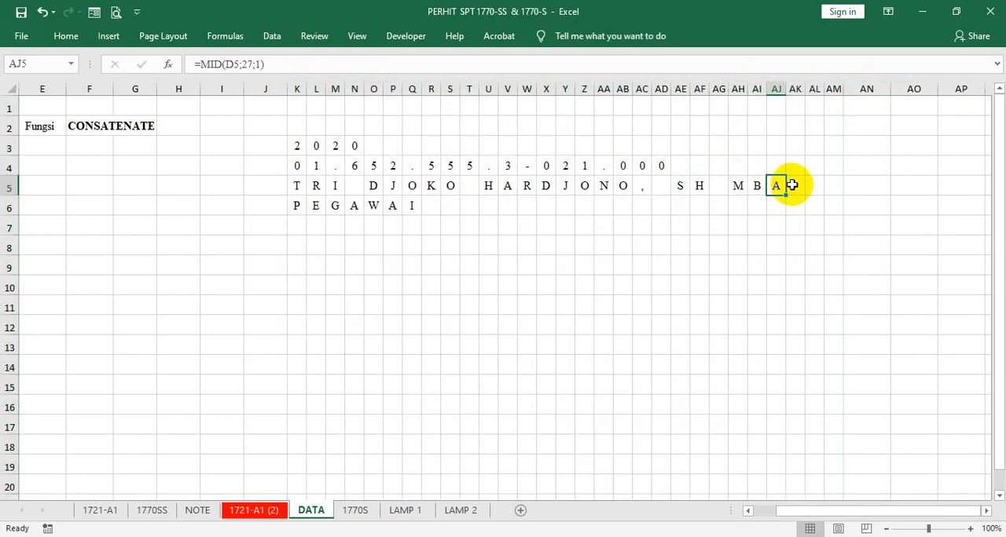
{"action": "left_click", "coordinate": [792, 186]}
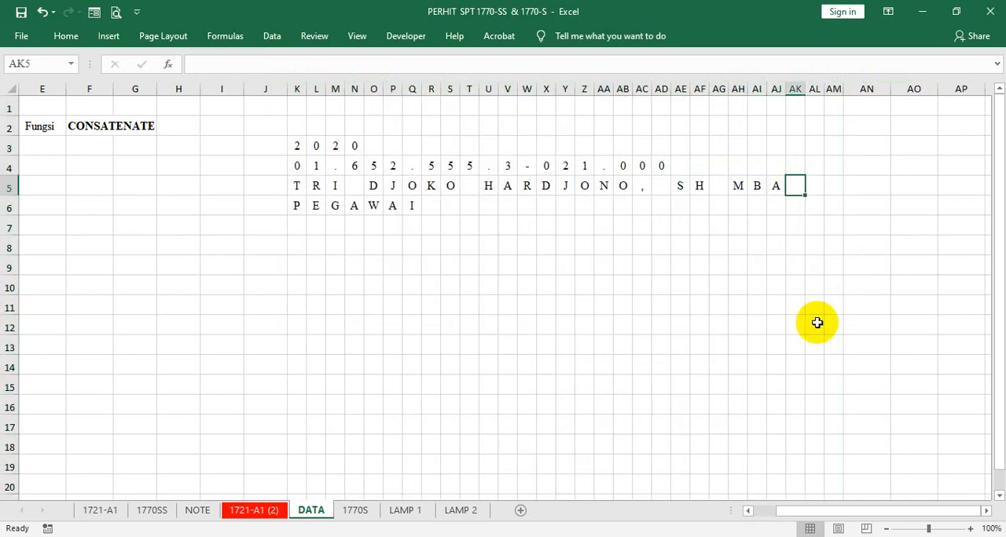
{"action": "type", "text": "=M"}
{"action": "type", "text": "I"}
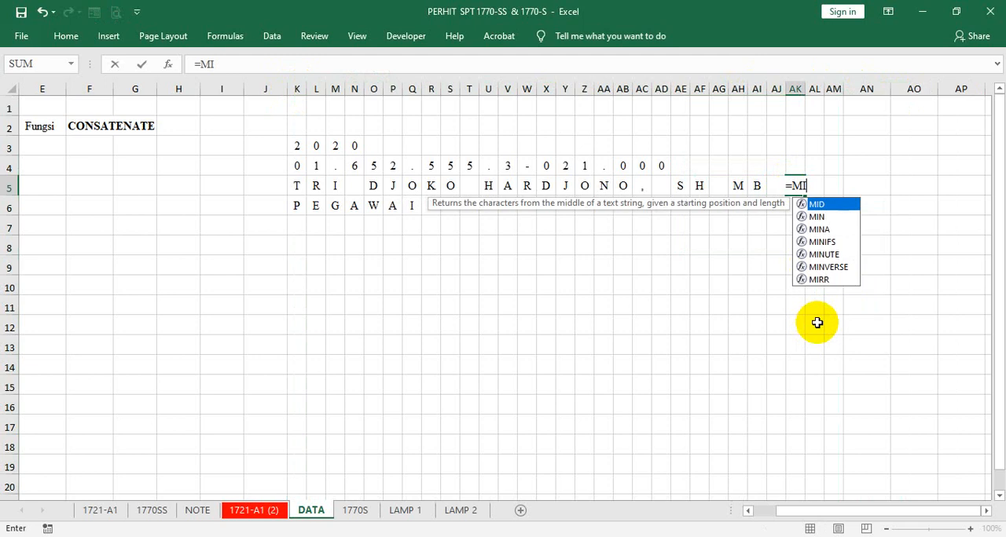
{"action": "key", "text": "Tab"}
{"action": "type", "text": "D"}
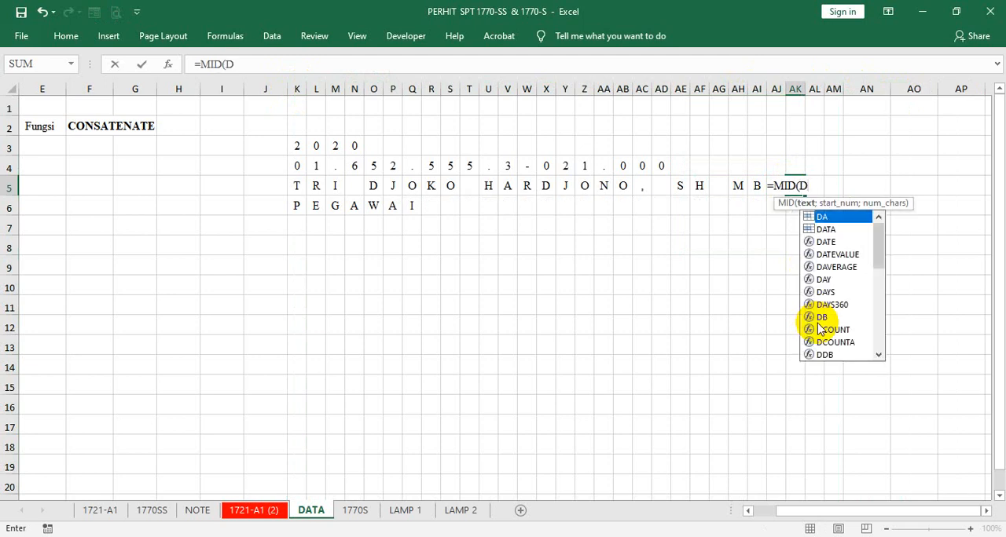
{"action": "type", "text": "5"}
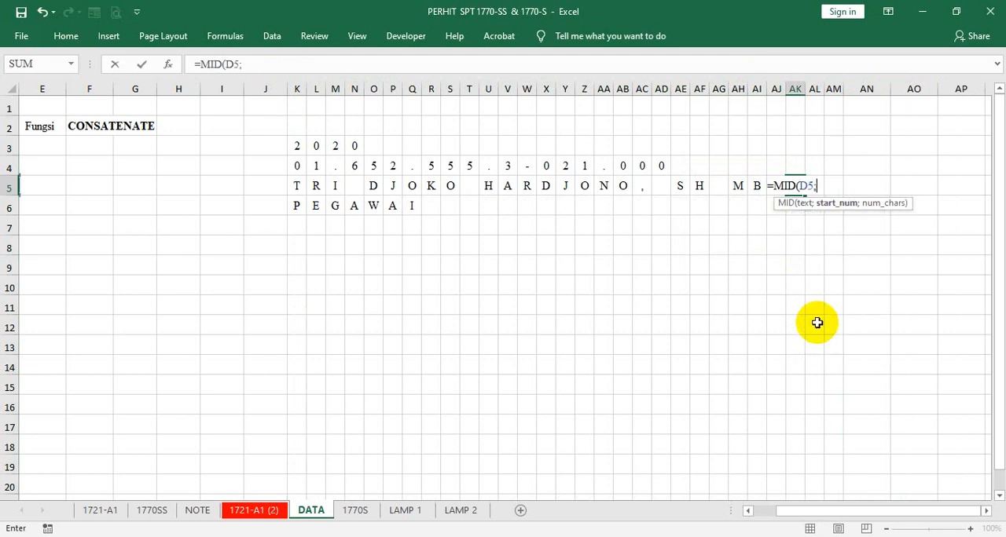
{"action": "type", "text": ";28;1"}
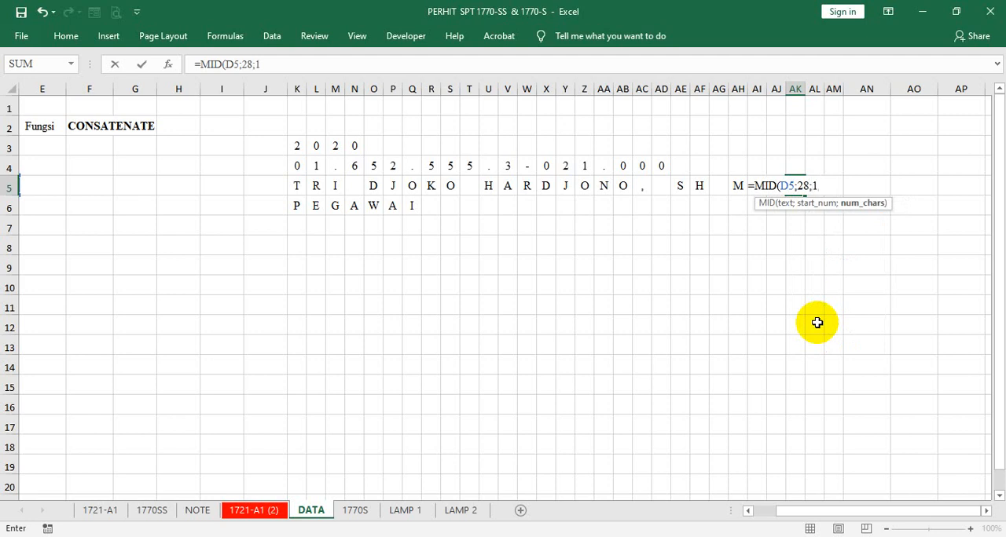
{"action": "key", "text": "Tab"}
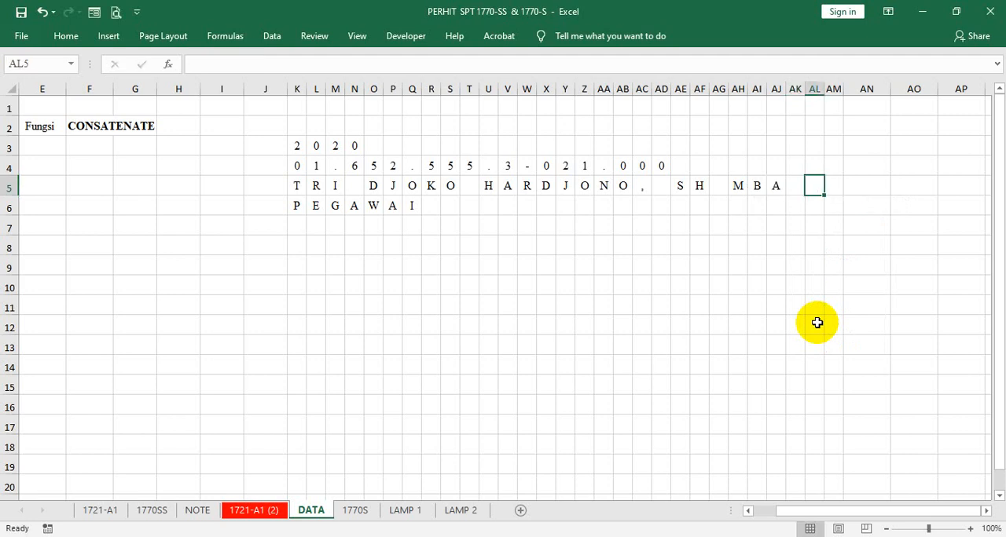
- Enter =MID(D5;29;1) in cell AL5 to extract the 29th character of the taxpayer's name
{"action": "type", "text": "=M9"}
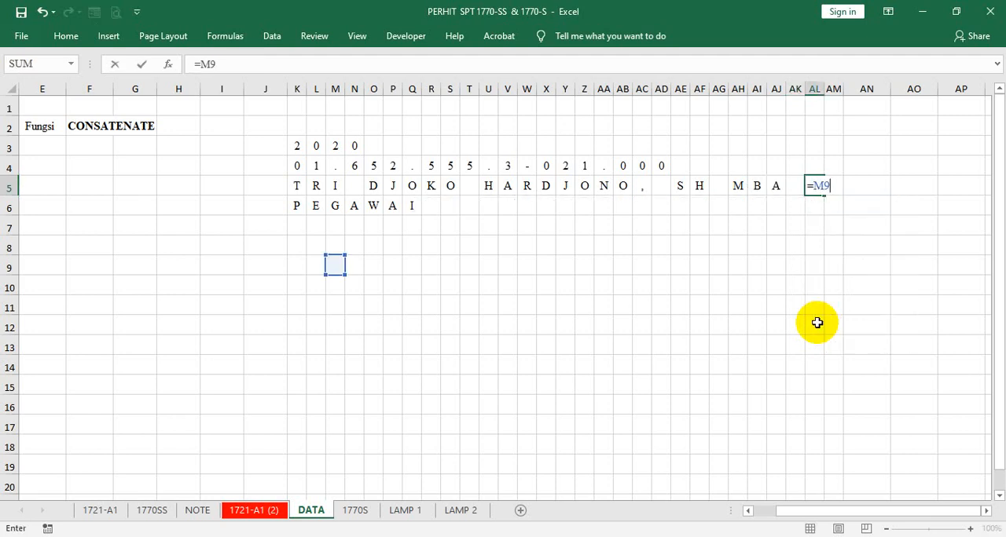
{"action": "key", "text": "BackSpace"}
{"action": "type", "text": "ID("}
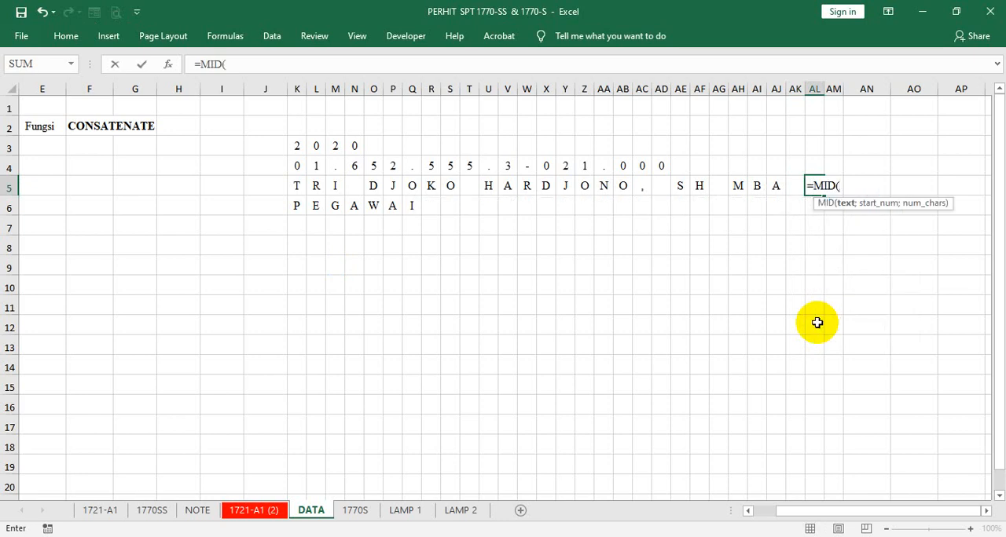
{"action": "type", "text": "D"}
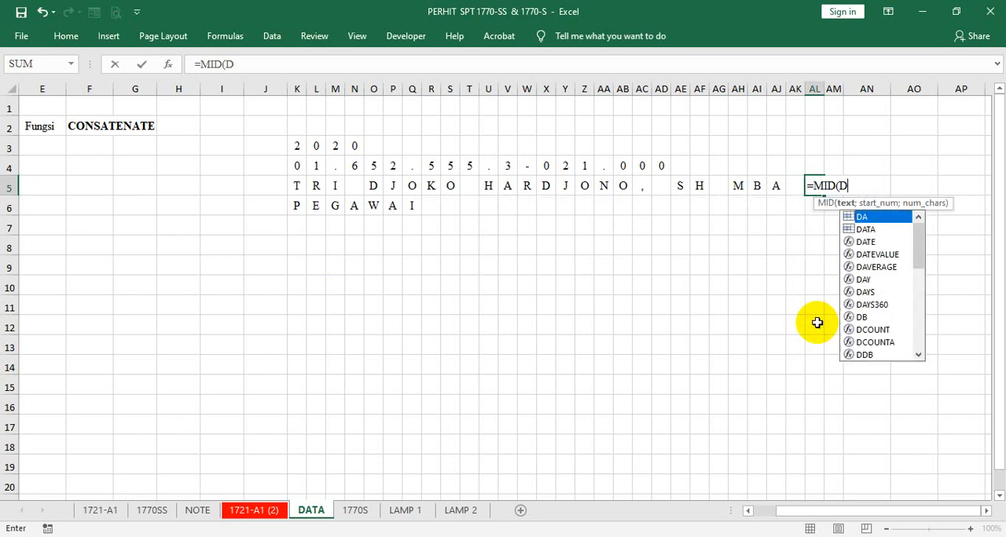
{"action": "type", "text": "5;29;1"}
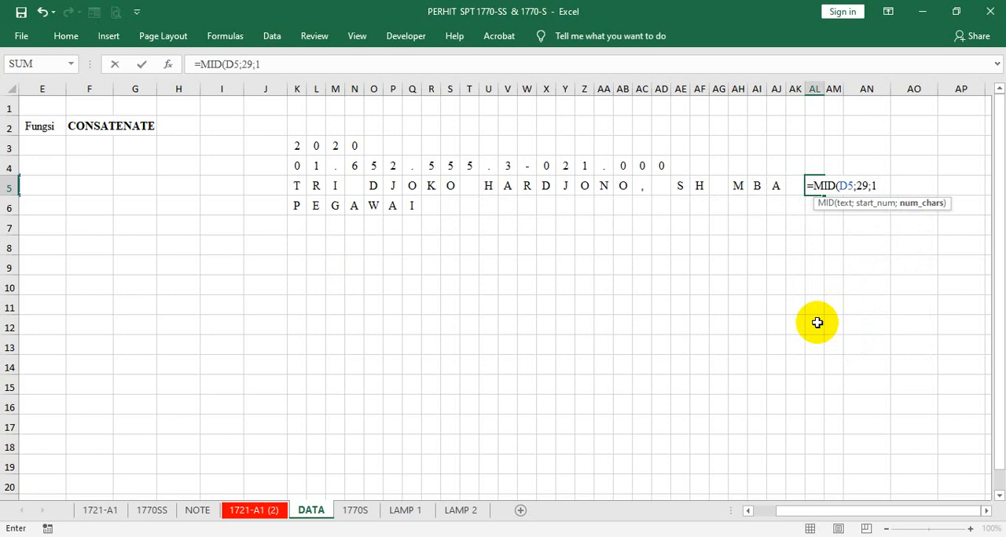
{"action": "key", "text": "Tab"}
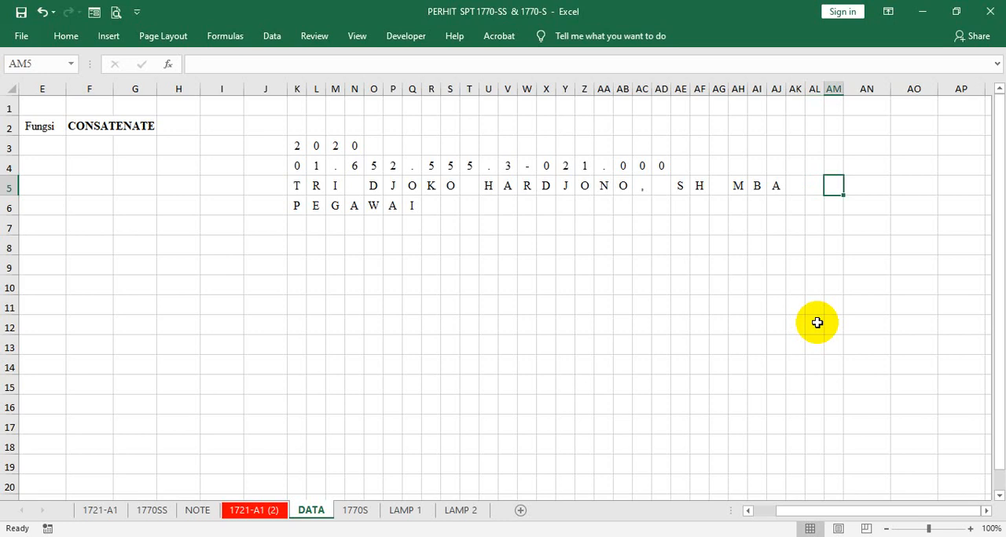
- Enter =MID(D5;30;1) in cell AM5 to extract the 30th character of the taxpayer's name
{"action": "type", "text": "=MID("}
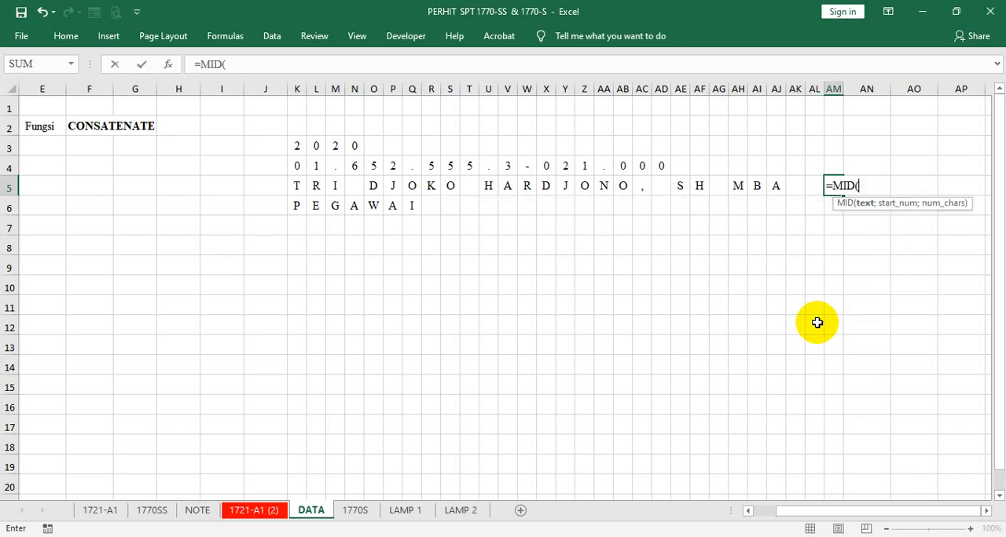
{"action": "type", "text": "D5;30;1"}
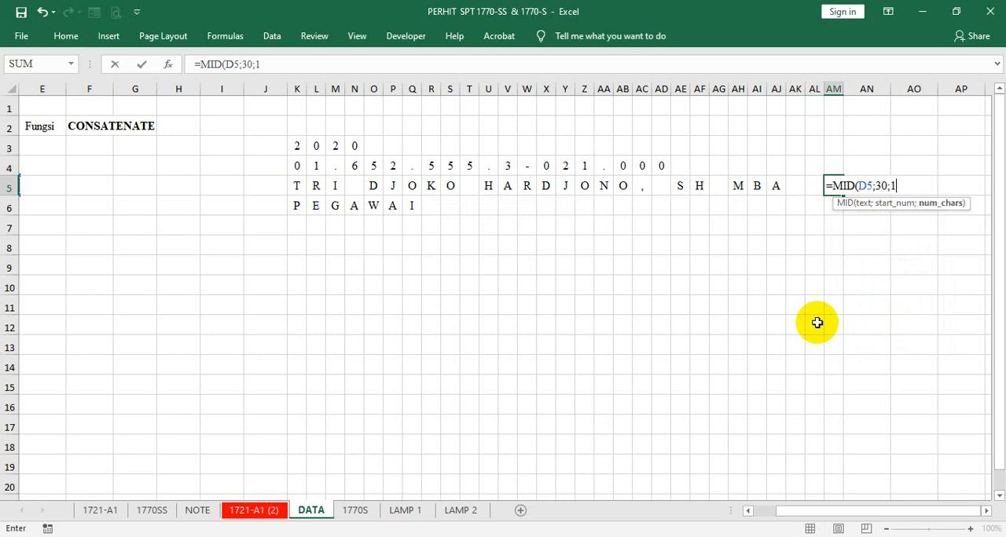
{"action": "key", "text": "Return"}
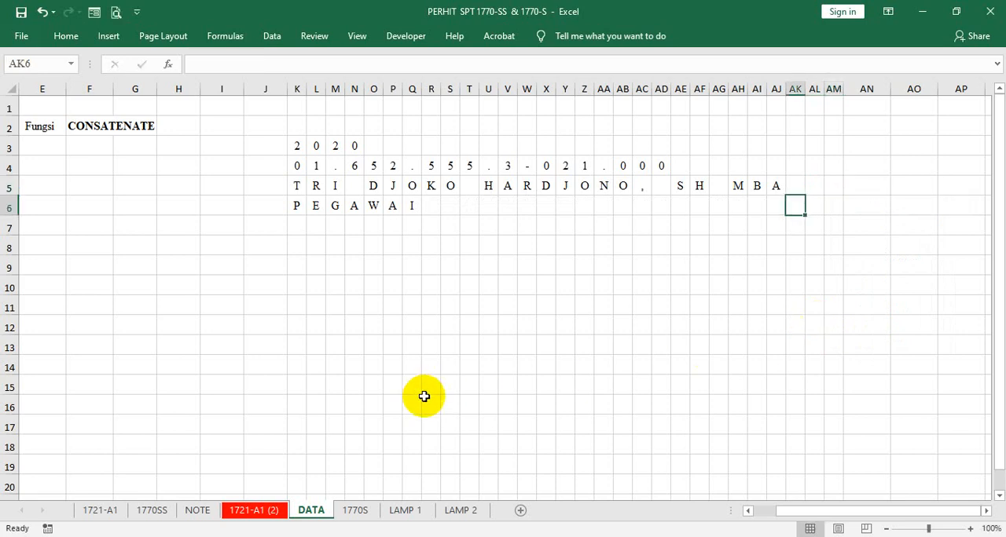
- Link the first PEKERJAAN box, K16 on the 1770S sheet, to =DATA!K6 and fill the formula rightward across the occupation boxes
{"action": "left_click", "coordinate": [349, 512]}
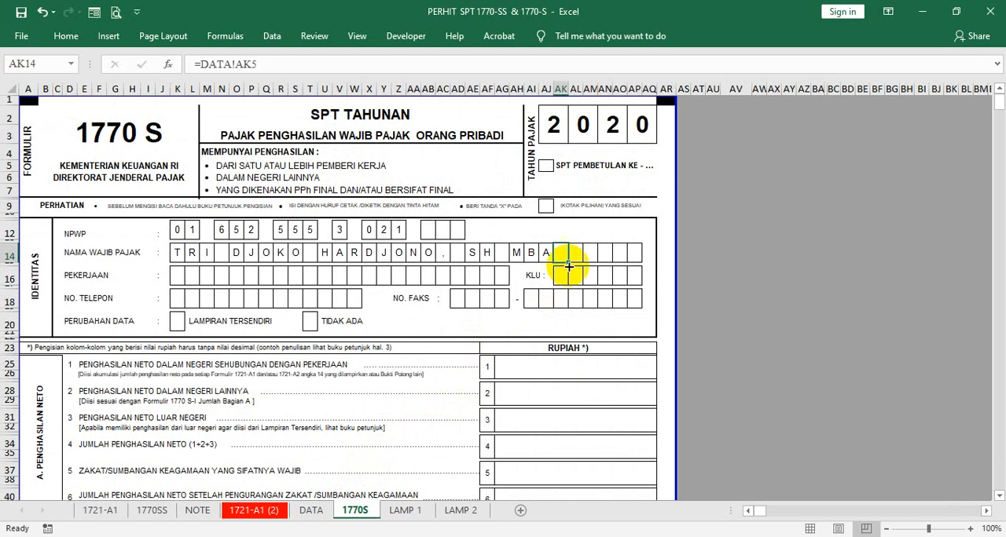
{"action": "left_click", "coordinate": [601, 269]}
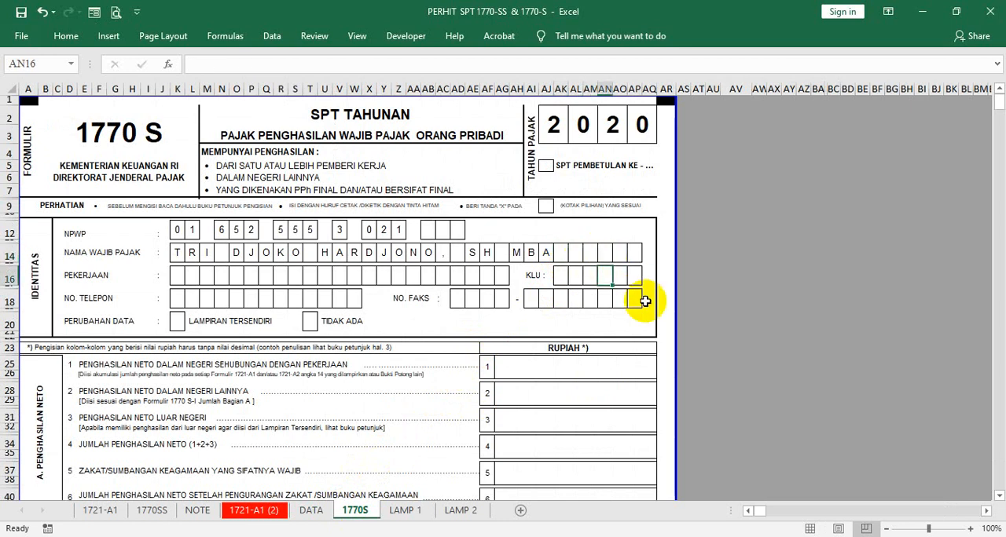
{"action": "left_click", "coordinate": [177, 275]}
{"action": "type", "text": "="}
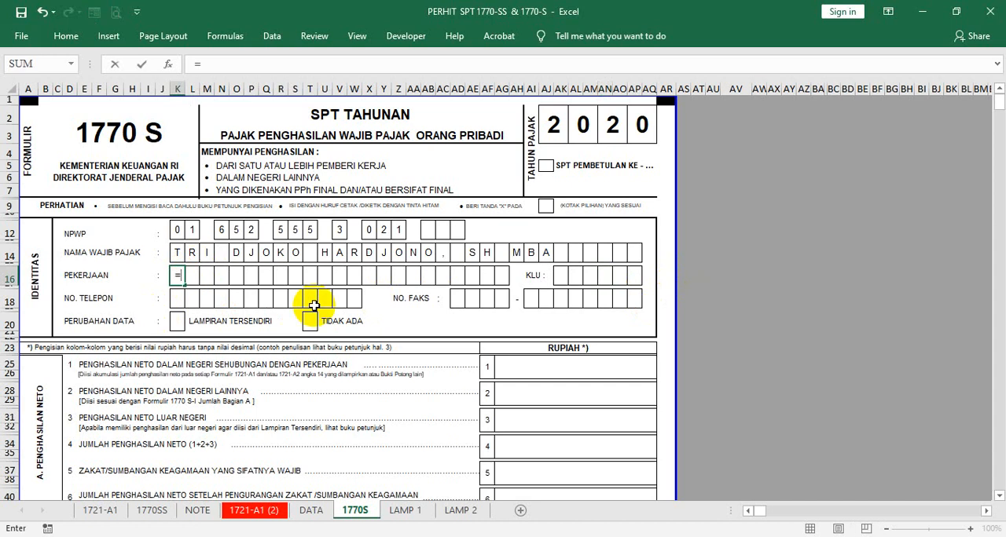
{"action": "left_click", "coordinate": [315, 511]}
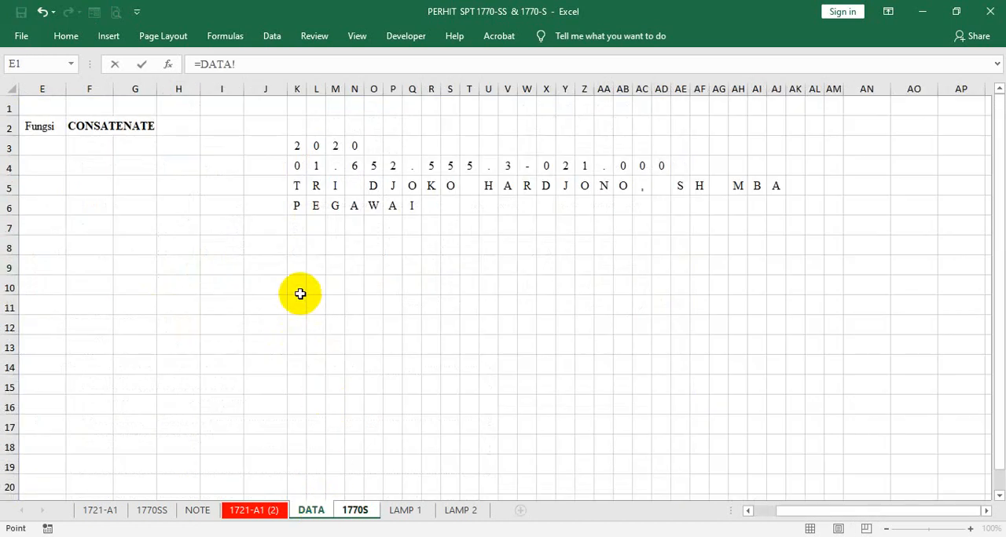
{"action": "left_click", "coordinate": [297, 205]}
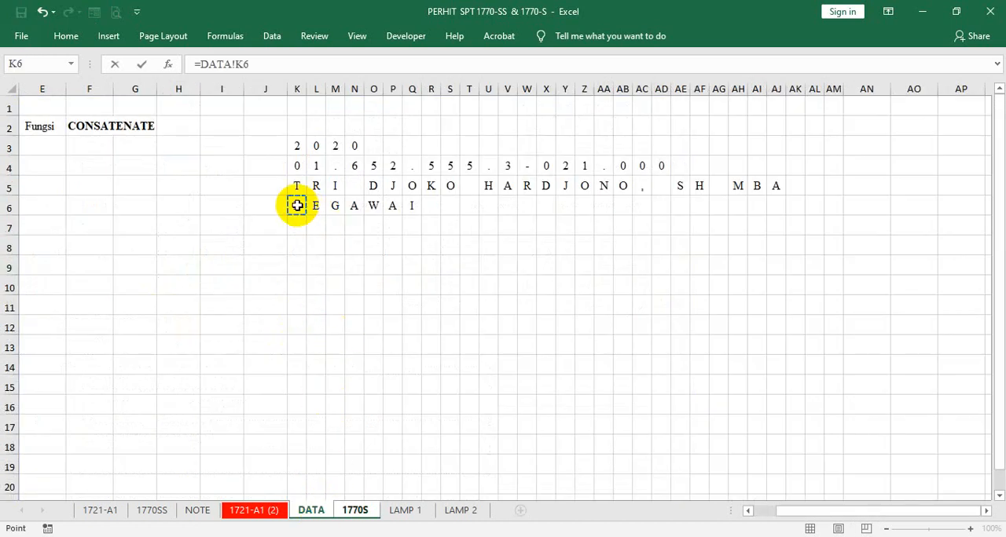
{"action": "key", "text": "Return"}
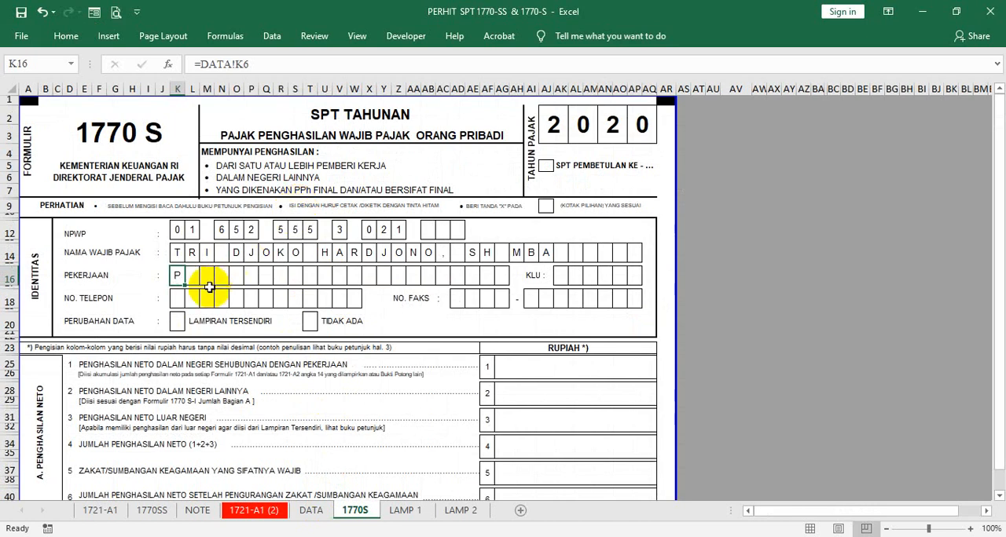
{"action": "left_click_drag", "start_coordinate": [186, 283], "coordinate": [381, 280]}
{"action": "left_click", "coordinate": [370, 335]}
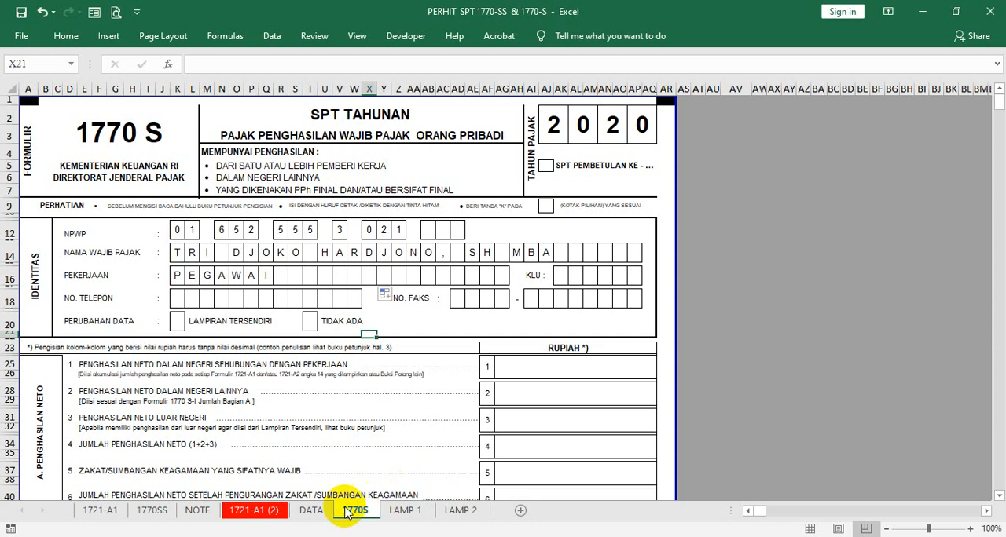
- Check the formulas behind the NAMA WAJIB PAJAK boxes on the LAMP 1 and LAMP 2 sheets
{"action": "left_click", "coordinate": [405, 512]}
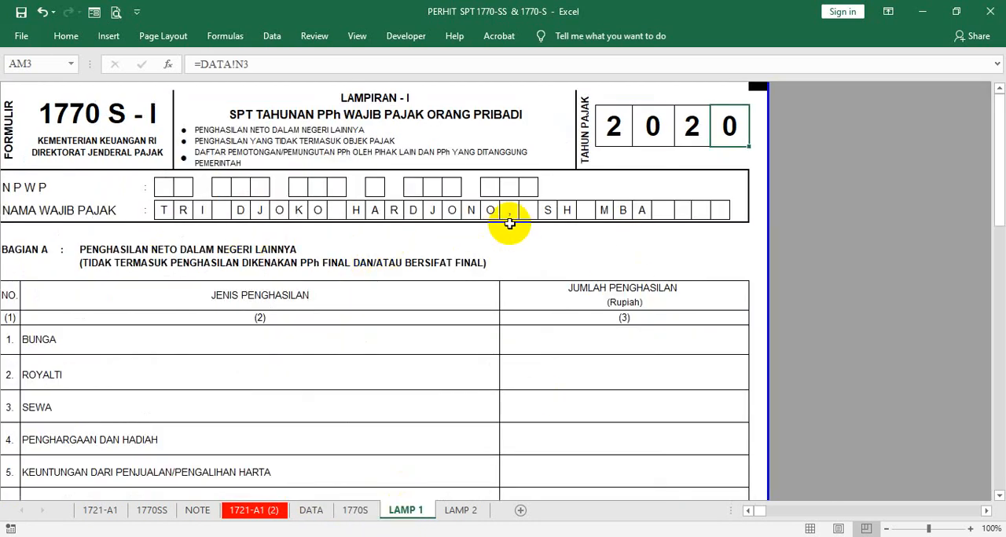
{"action": "left_click", "coordinate": [640, 210]}
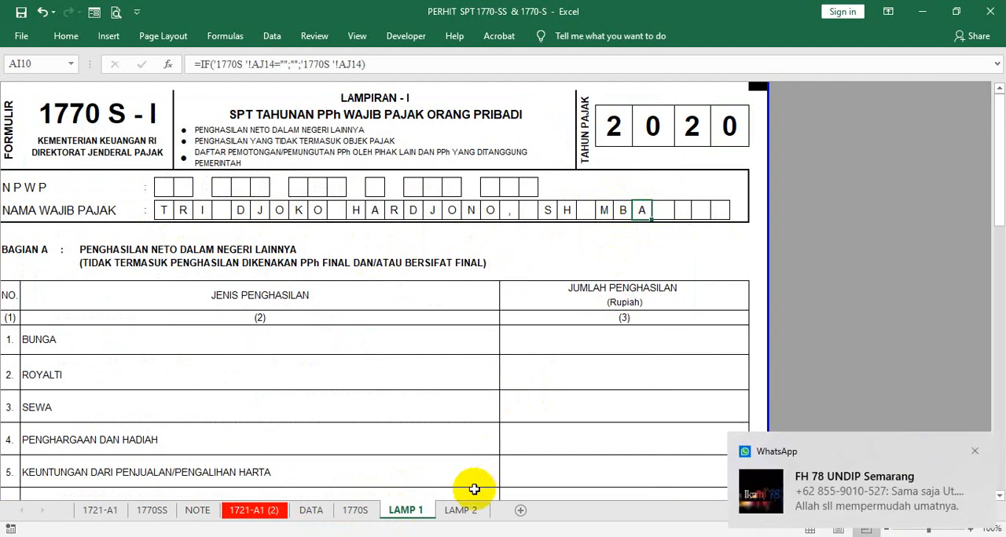
{"action": "left_click", "coordinate": [460, 510]}
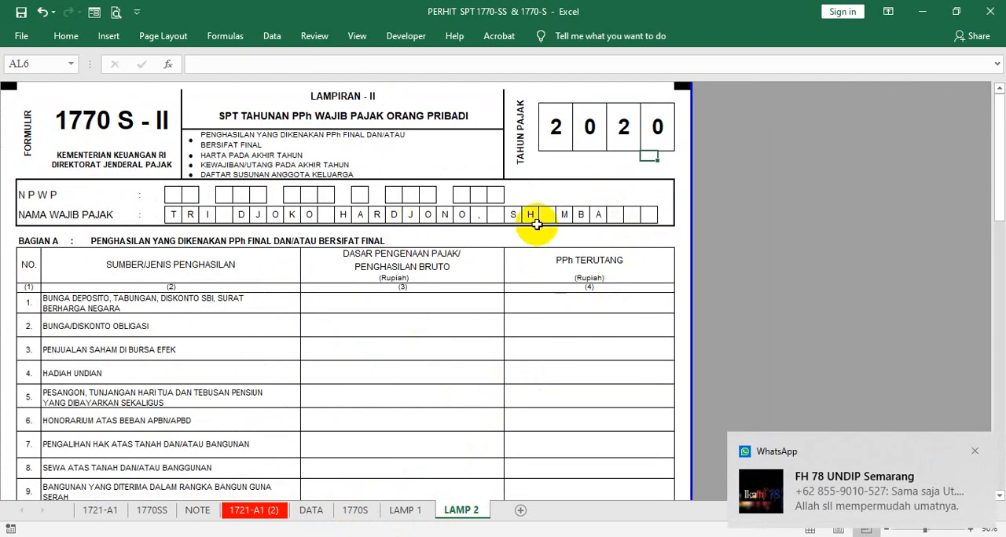
{"action": "left_click", "coordinate": [612, 215]}
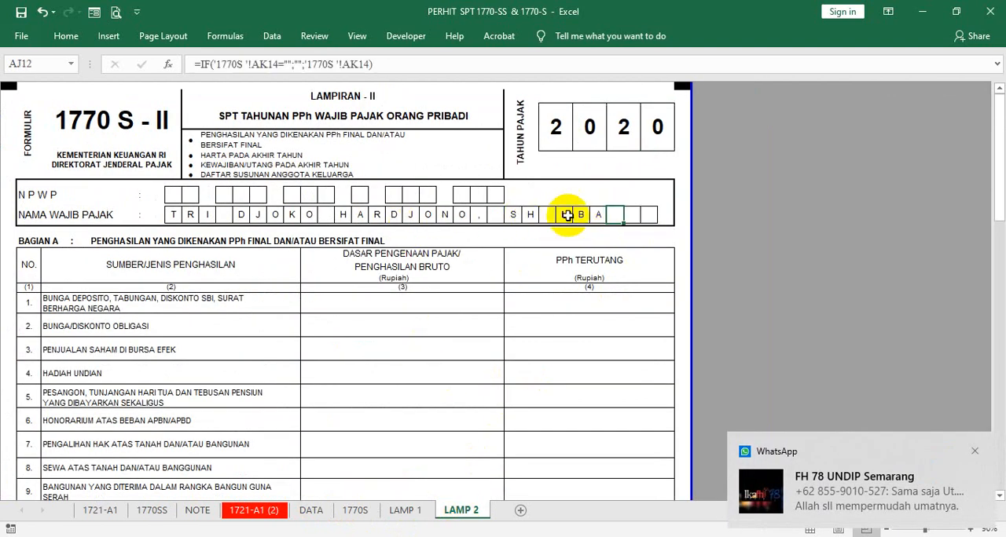
{"action": "left_click", "coordinate": [523, 213]}
{"action": "left_click", "coordinate": [493, 214]}
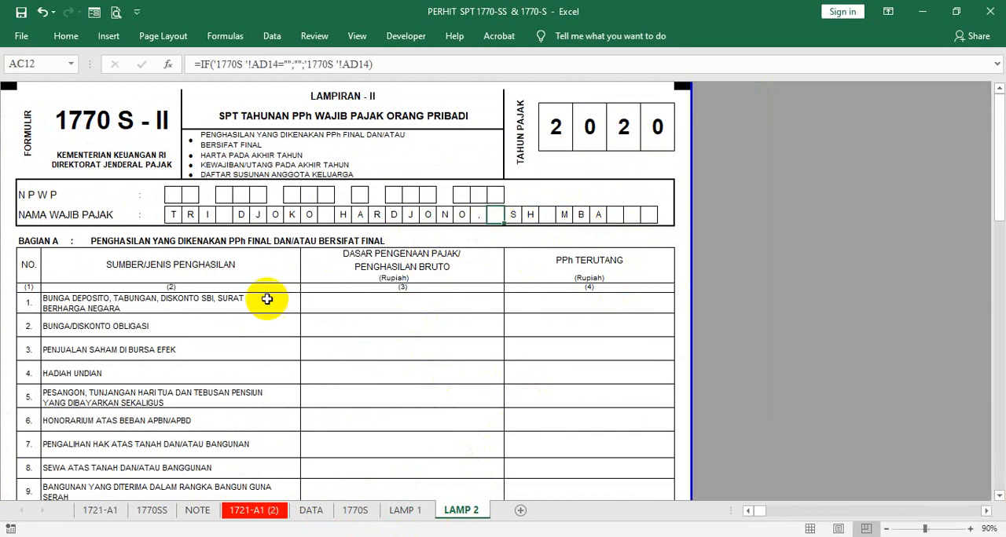
- Link the first NPWP box, J10 on the LAMP 2 sheet, to =DATA!K4 and fill the formula across to Y10
{"action": "left_click", "coordinate": [170, 198]}
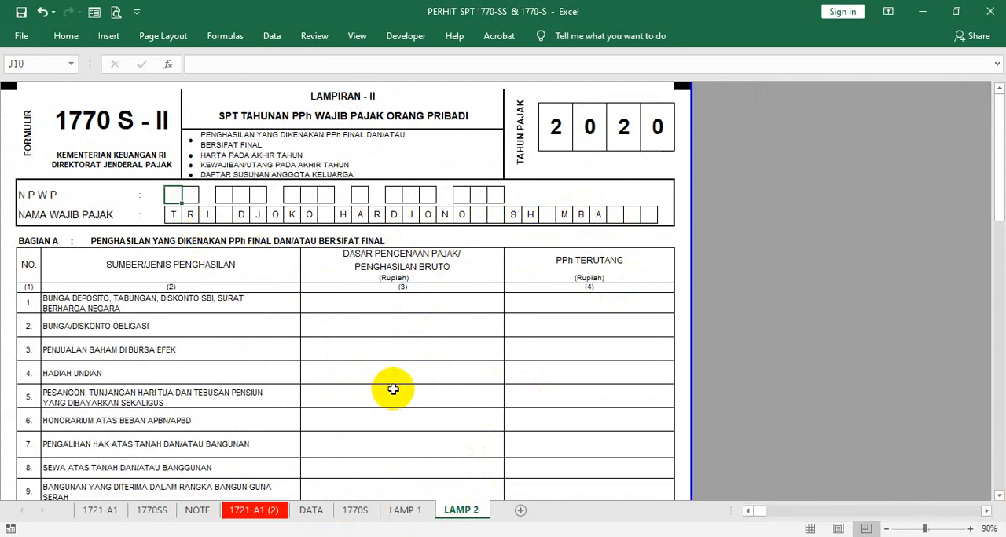
{"action": "type", "text": "="}
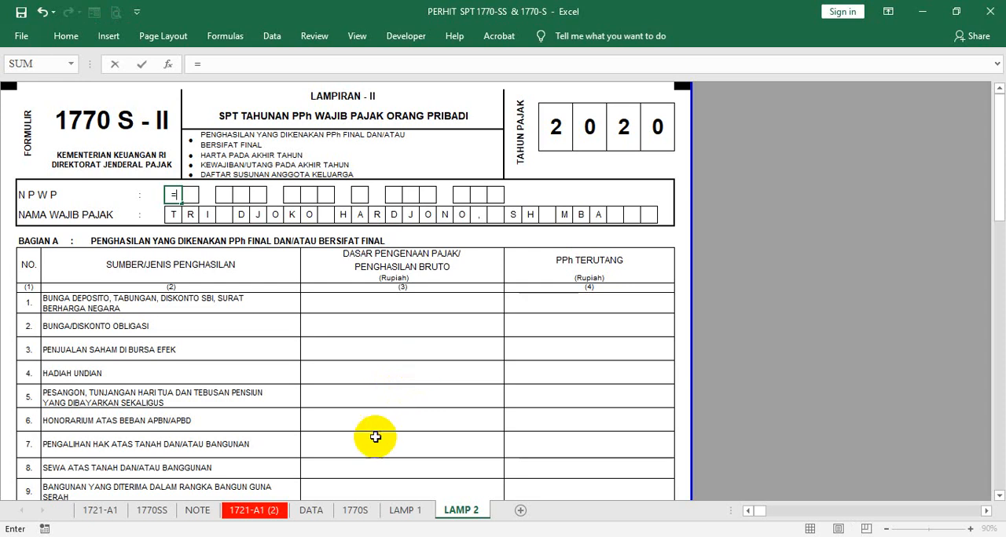
{"action": "left_click", "coordinate": [311, 510]}
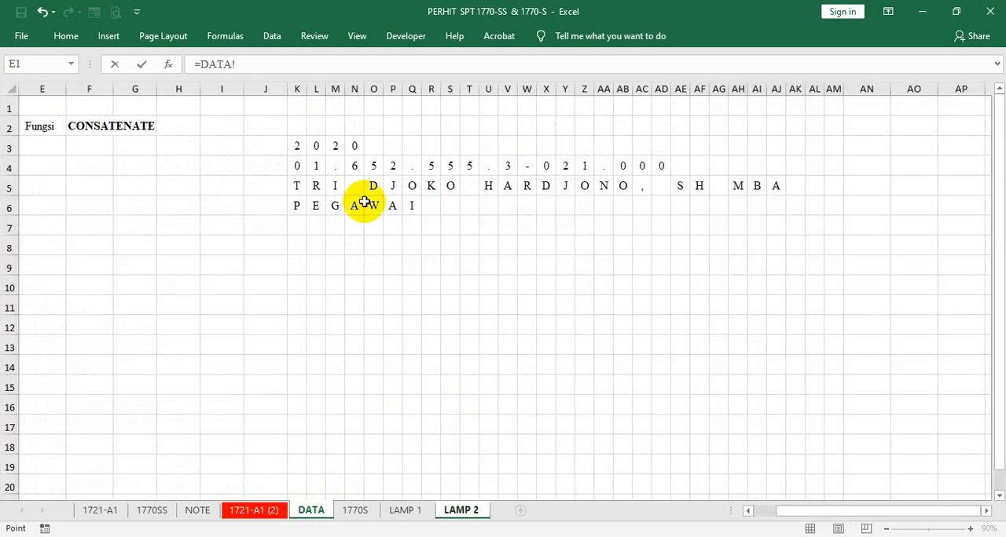
{"action": "key", "text": "Return"}
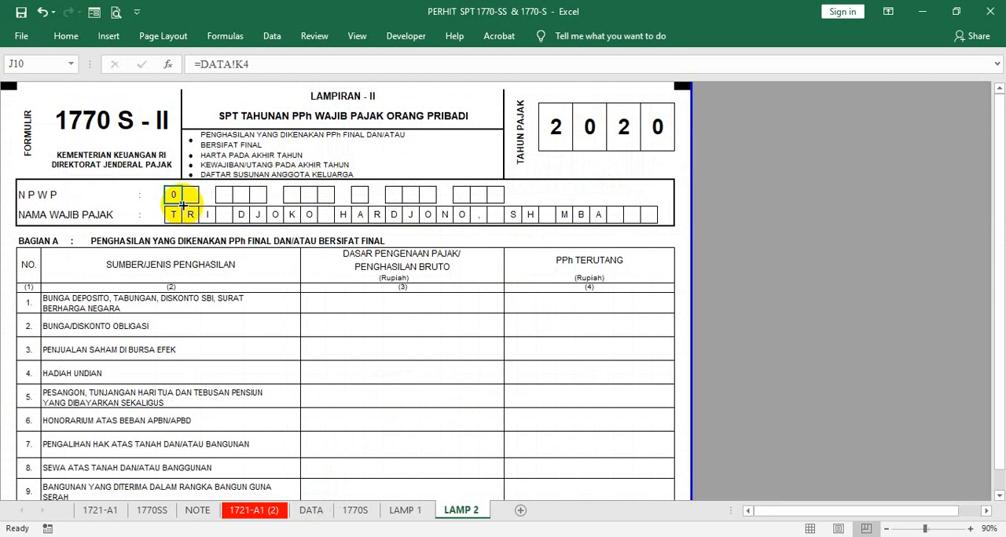
{"action": "left_click_drag", "start_coordinate": [182, 204], "coordinate": [432, 197]}
- Copy the borderless format of Z10 on the LAMP 2 sheet onto the NPWP separator cells L10, P10, T10 and V10
{"action": "left_click", "coordinate": [444, 195]}
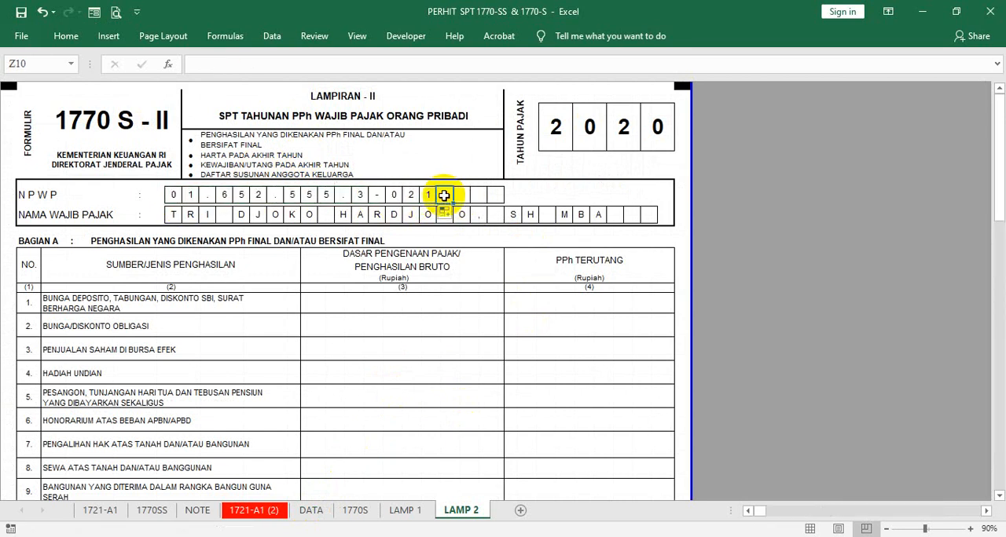
{"action": "right_click", "coordinate": [444, 195]}
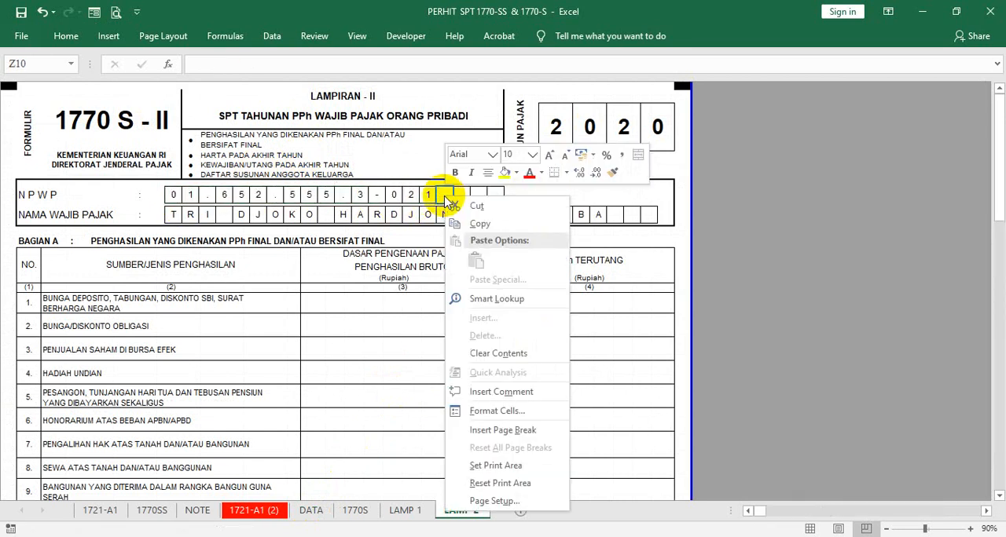
{"action": "left_click", "coordinate": [614, 175]}
{"action": "left_click", "coordinate": [209, 197]}
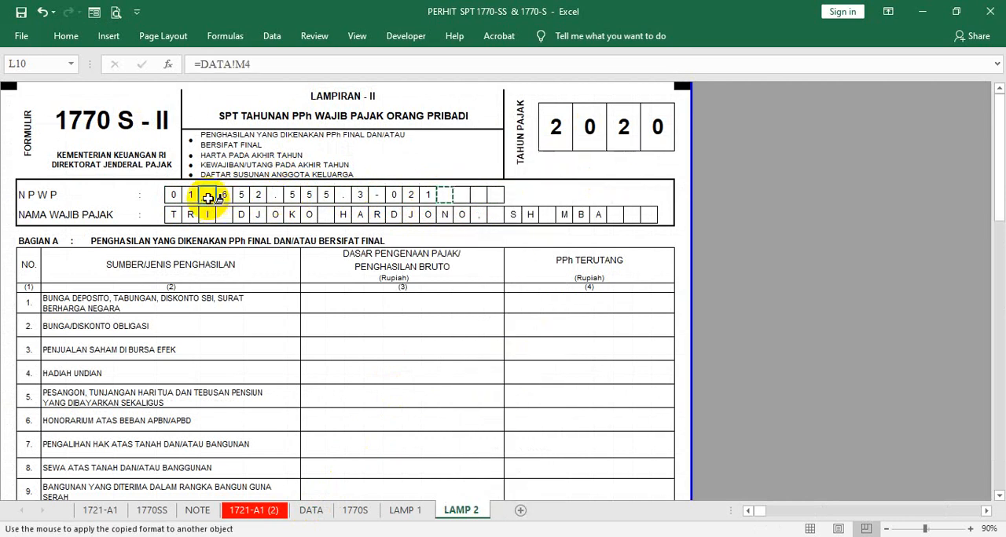
{"action": "left_click", "coordinate": [275, 195]}
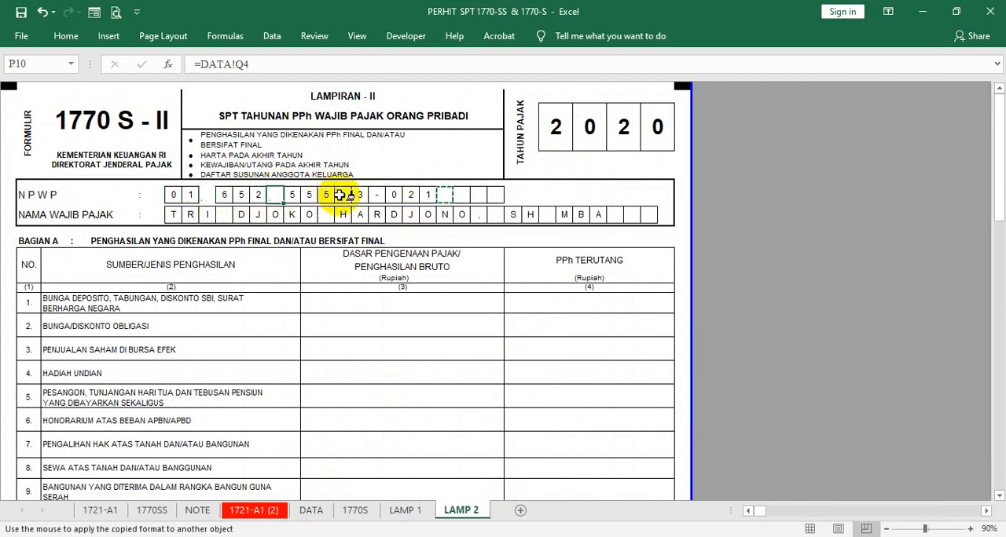
{"action": "left_click", "coordinate": [342, 195]}
{"action": "left_click", "coordinate": [376, 197]}
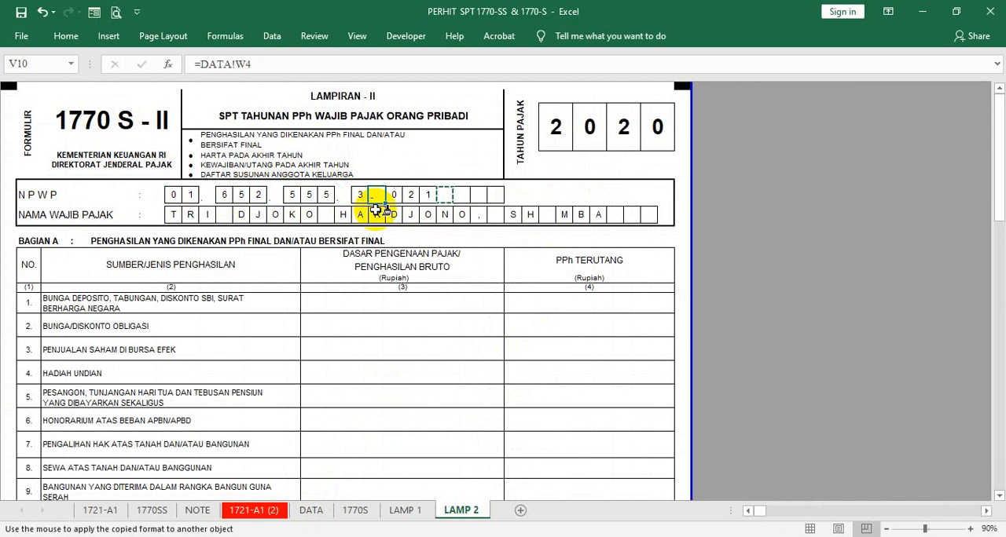
{"action": "key", "text": "Escape"}
- Clear the dots and the hyphen from the NPWP separator cells V10, T10, P10 and L10
{"action": "key", "text": "Delete"}
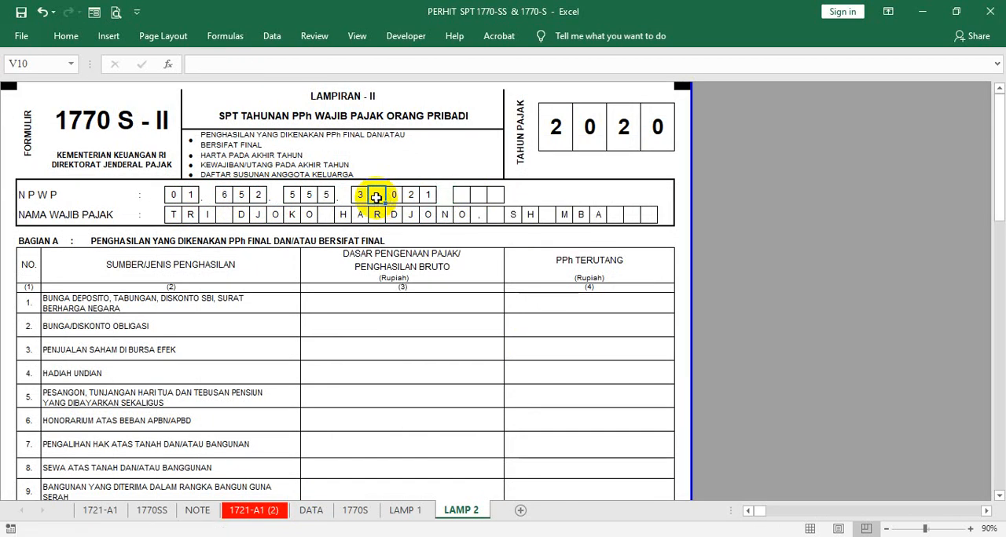
{"action": "left_click", "coordinate": [342, 195]}
{"action": "key", "text": "Delete"}
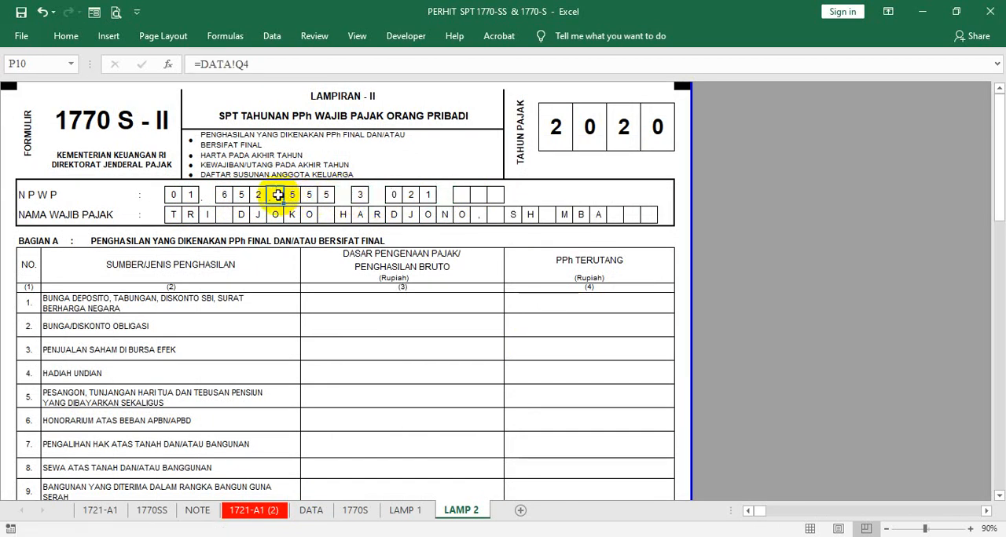
{"action": "key", "text": "Delete"}
{"action": "left_click", "coordinate": [207, 196]}
{"action": "key", "text": "Delete"}
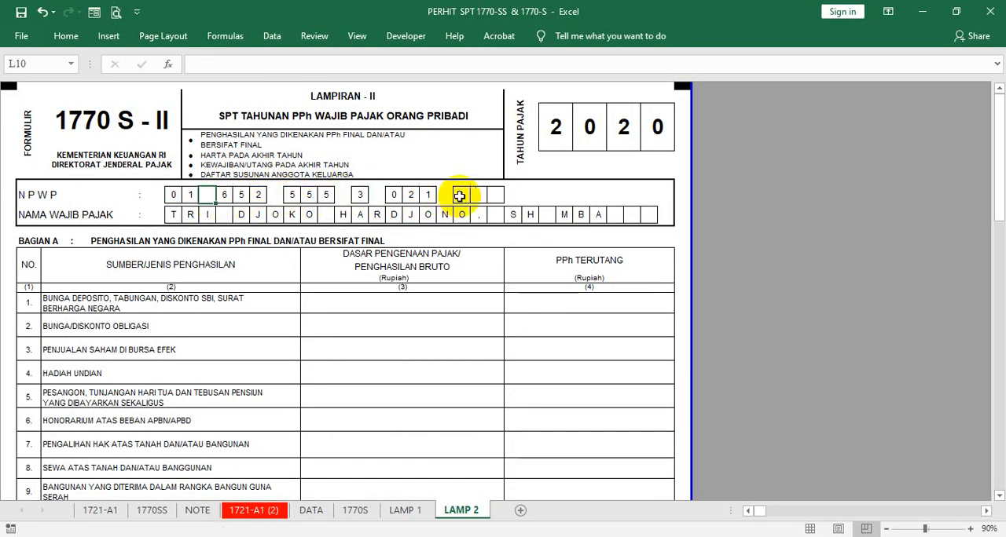
- Link AA10, the first box of the last NPWP group, to =DATA!AB4 and fill the formula across to AC10
{"action": "type", "text": "="}
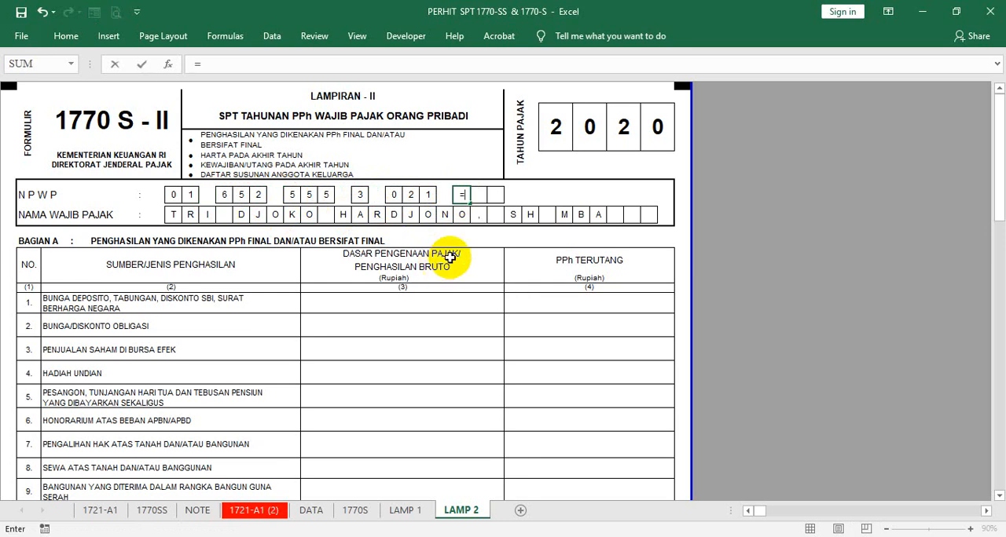
{"action": "left_click", "coordinate": [312, 509]}
{"action": "left_click", "coordinate": [622, 165]}
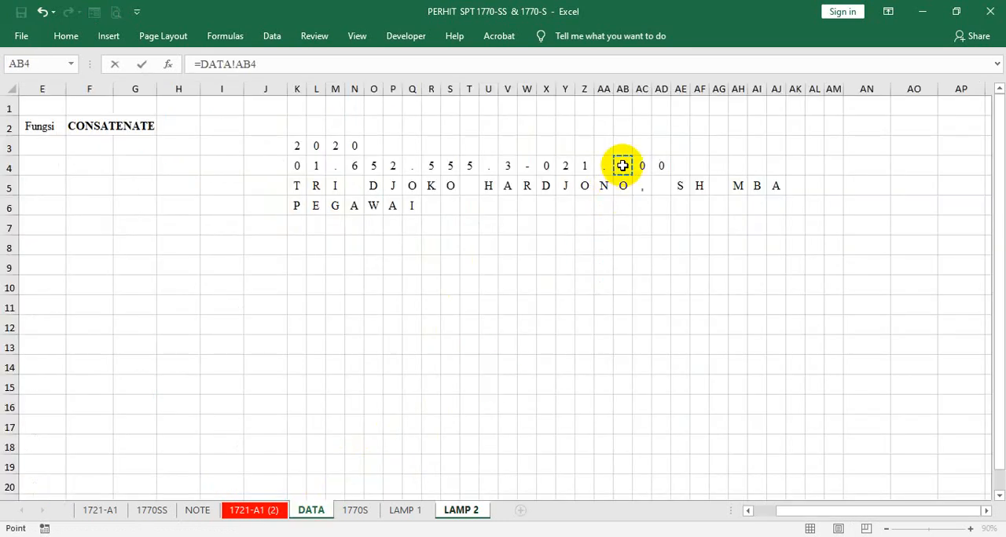
{"action": "key", "text": "Return"}
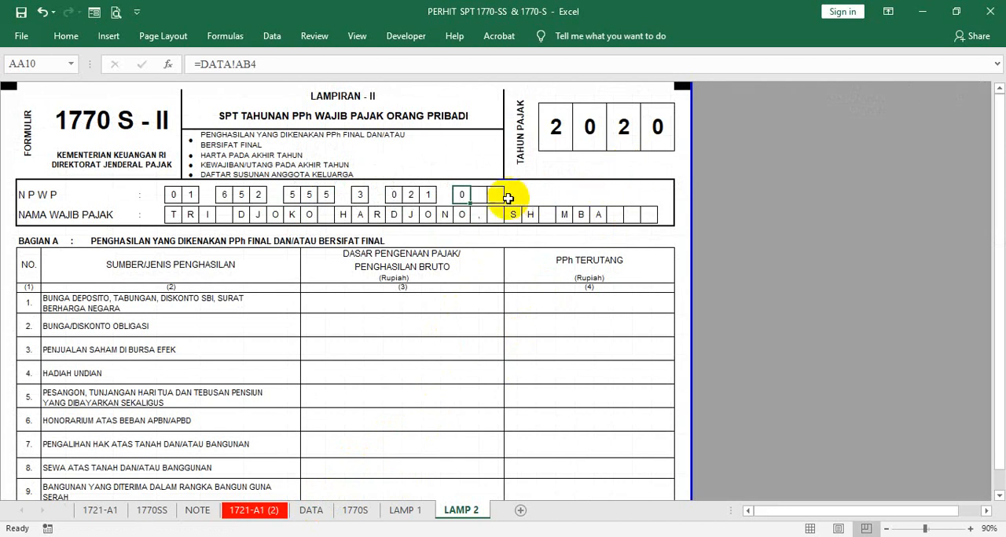
{"action": "left_click_drag", "start_coordinate": [471, 202], "coordinate": [505, 205]}
- Link the first NPWP box, J8 on the LAMP 1 sheet, to =DATA!K4 and fill the formula across to Y8
{"action": "left_click", "coordinate": [405, 510]}
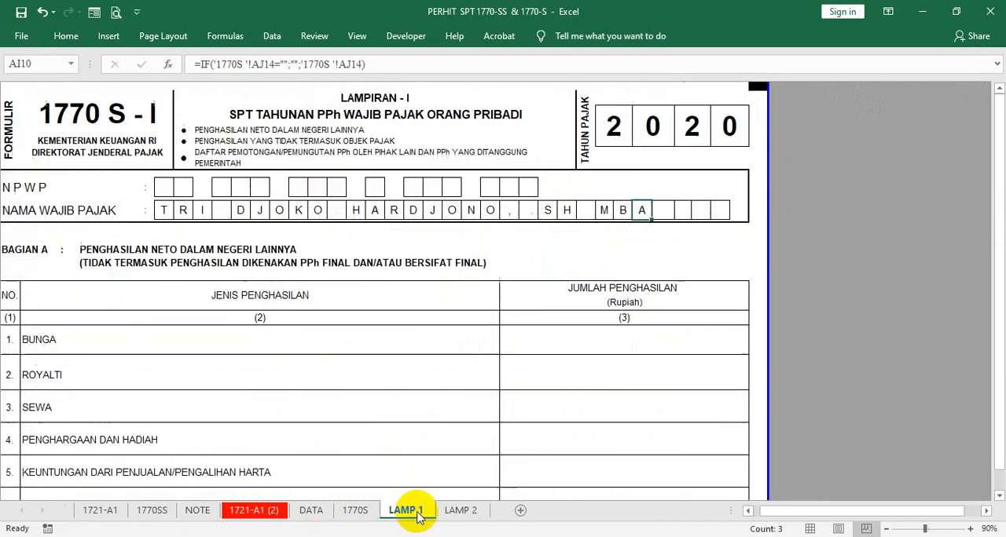
{"action": "left_click", "coordinate": [166, 181]}
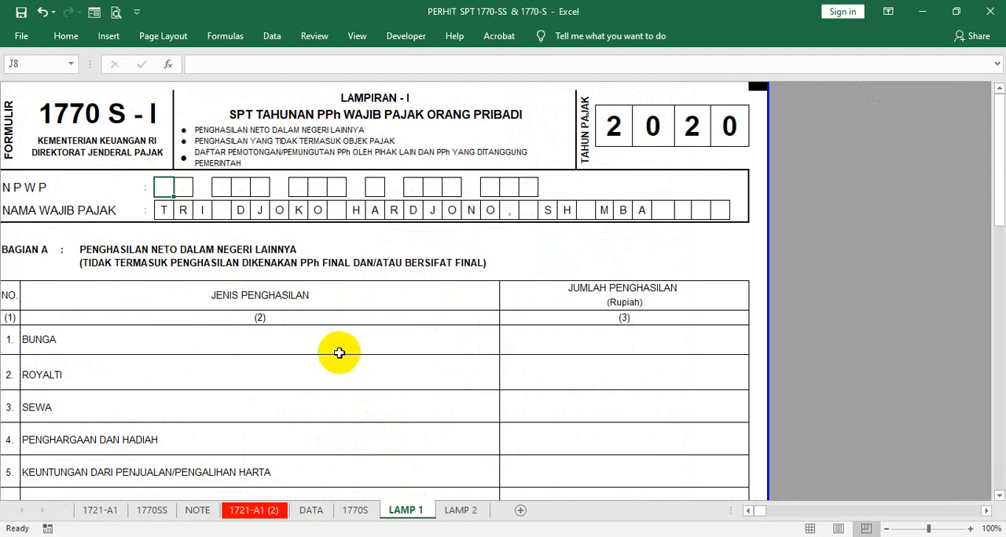
{"action": "type", "text": "="}
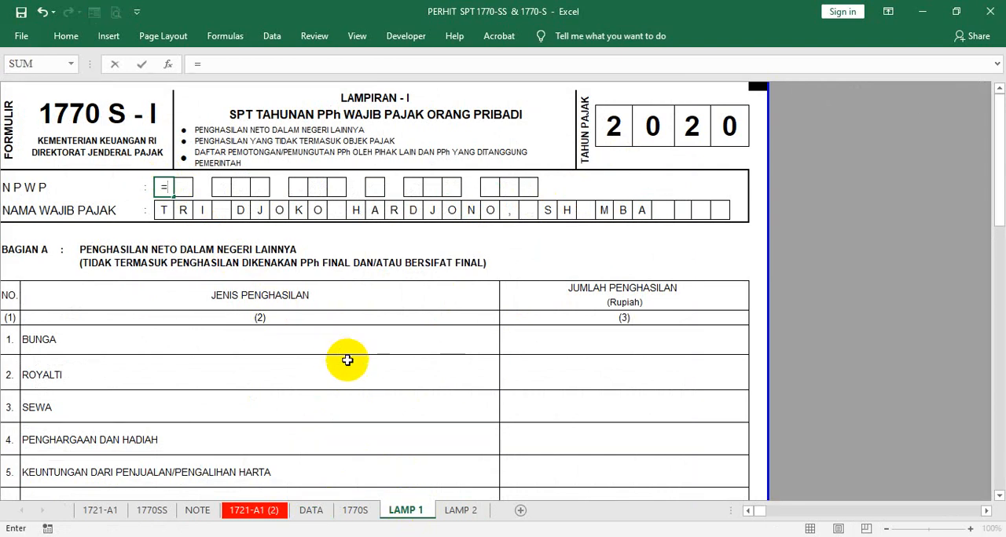
{"action": "left_click", "coordinate": [308, 512]}
{"action": "left_click", "coordinate": [295, 165]}
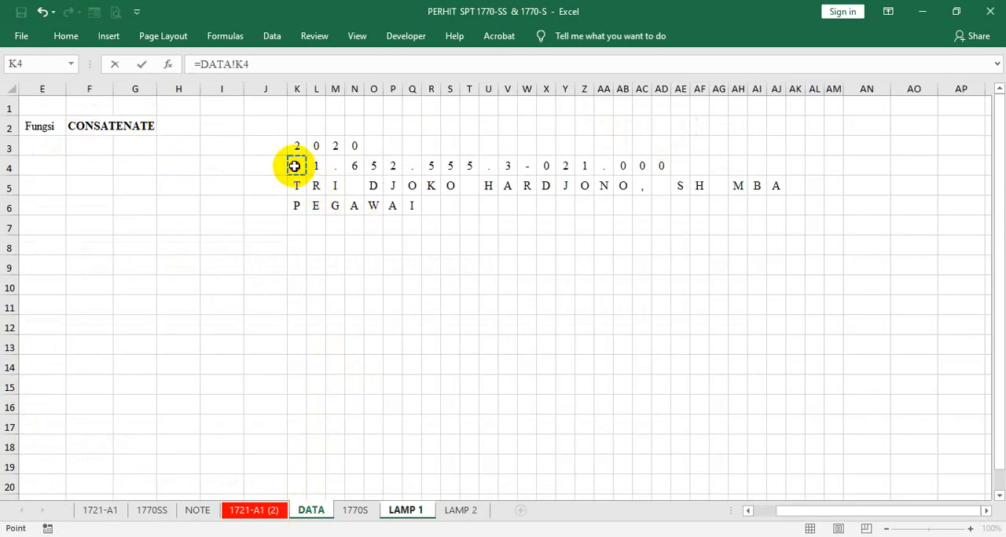
{"action": "key", "text": "Return"}
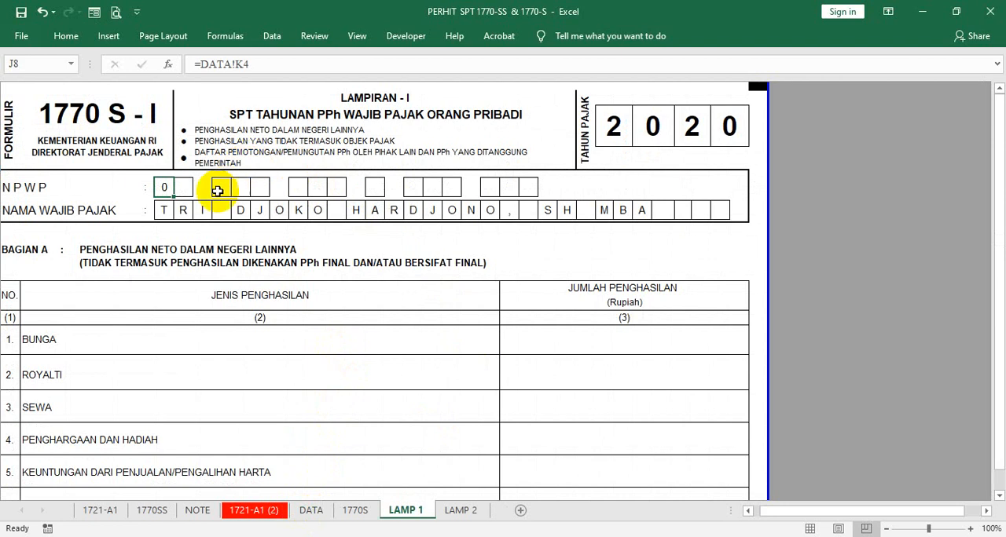
{"action": "left_click_drag", "start_coordinate": [174, 196], "coordinate": [460, 189]}
- Copy the borderless format of Z8 onto the NPWP separator cells L8, P8, T8 and V8 and clear their contents
{"action": "right_click", "coordinate": [473, 189]}
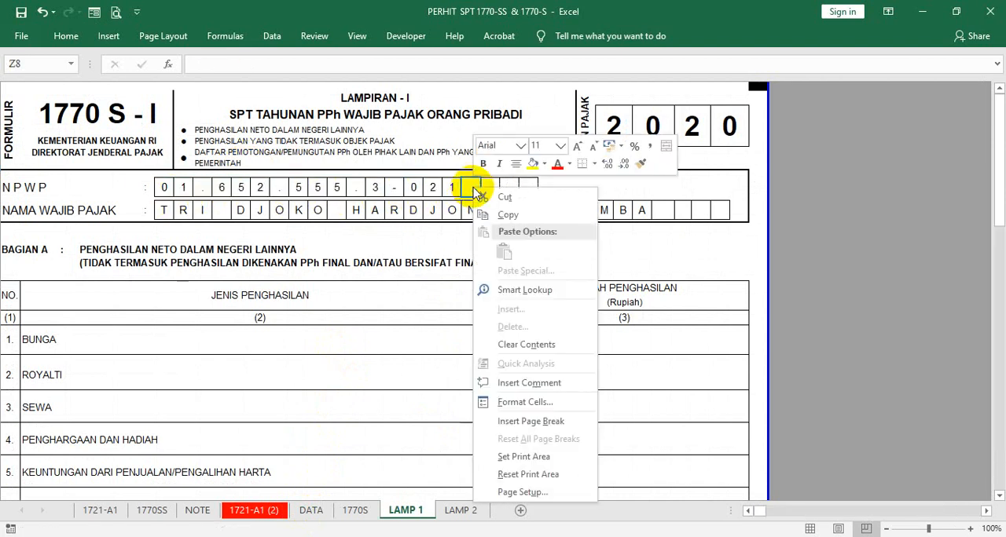
{"action": "left_click", "coordinate": [645, 163]}
{"action": "left_click", "coordinate": [206, 187]}
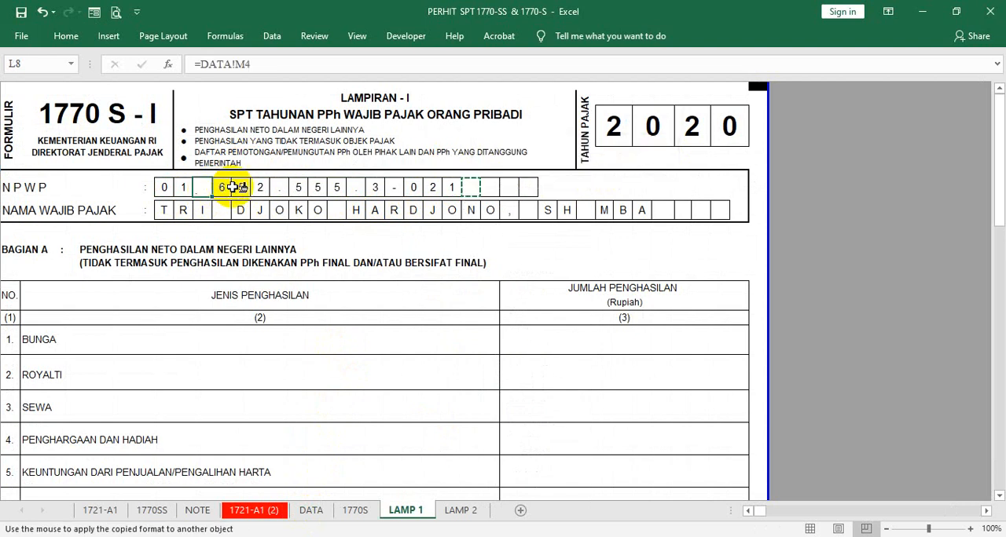
{"action": "left_click_drag", "start_coordinate": [233, 187], "coordinate": [394, 187]}
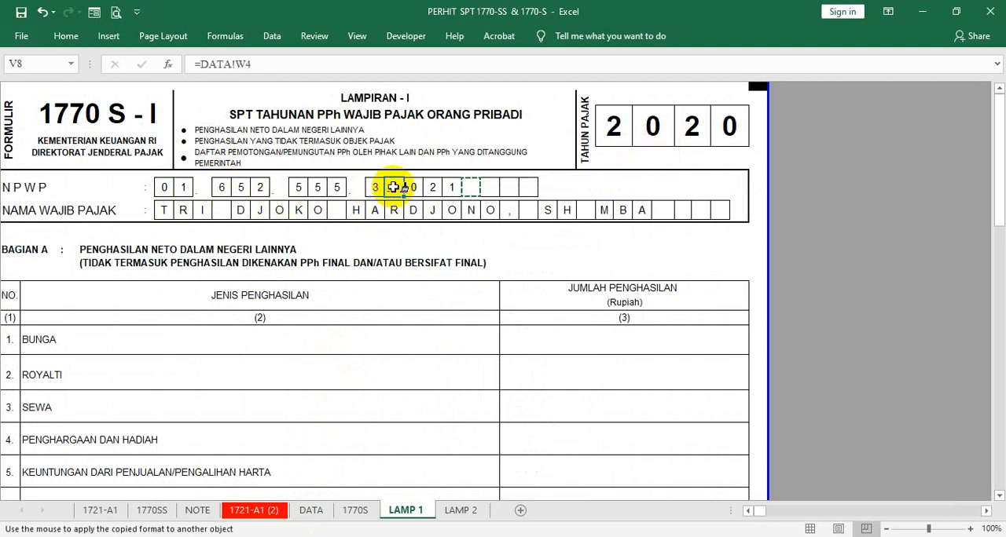
{"action": "left_click_drag", "start_coordinate": [393, 187], "coordinate": [390, 187]}
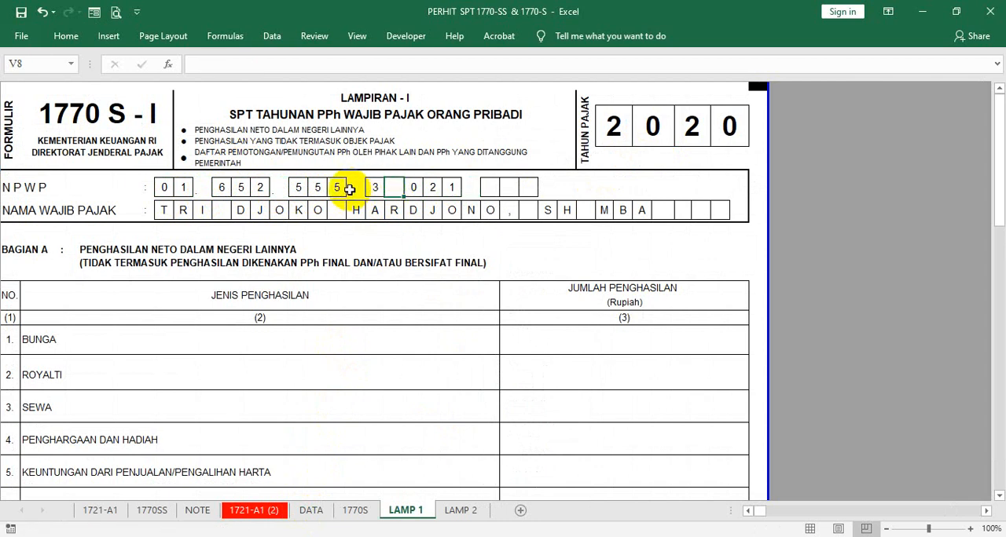
{"action": "left_click", "coordinate": [206, 187]}
- Link AA8, the first box of the last NPWP group on LAMP 1, to =DATA!AB4 and fill it across to AC8
{"action": "left_click", "coordinate": [482, 191]}
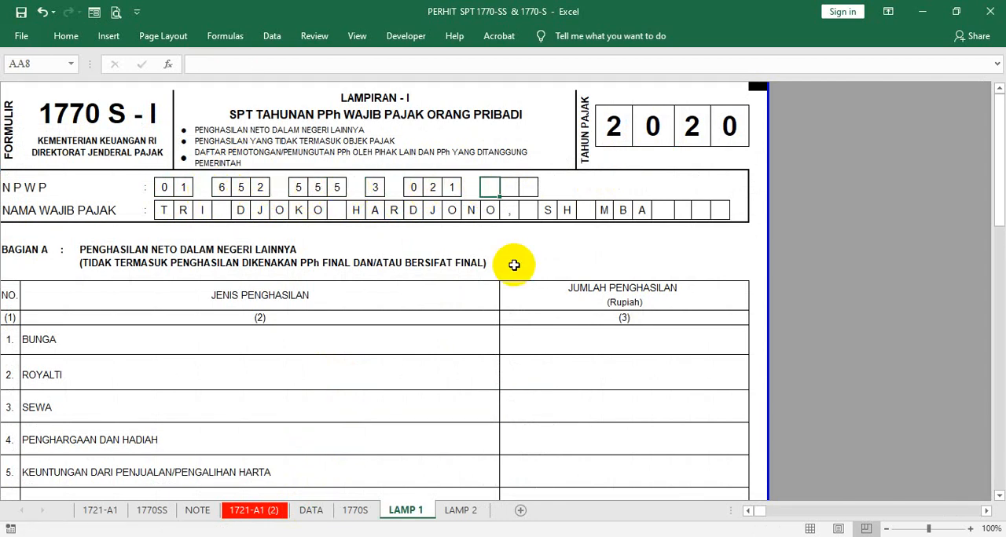
{"action": "type", "text": "-"}
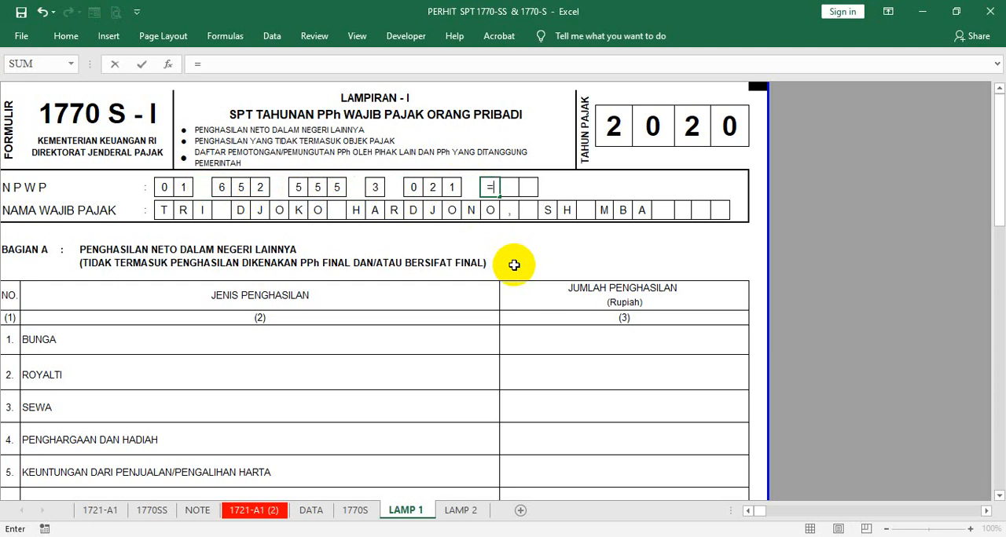
{"action": "left_click", "coordinate": [309, 510]}
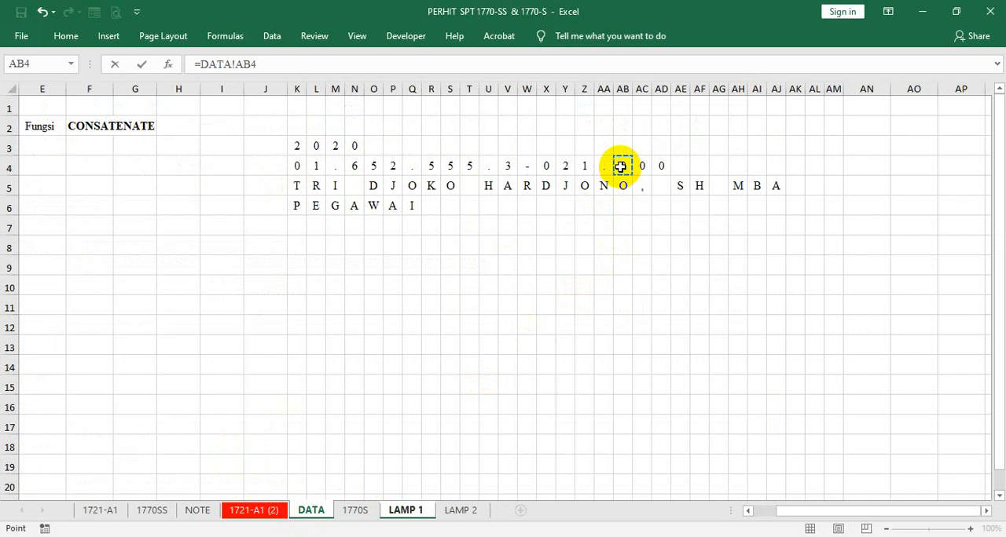
{"action": "key", "text": "Return"}
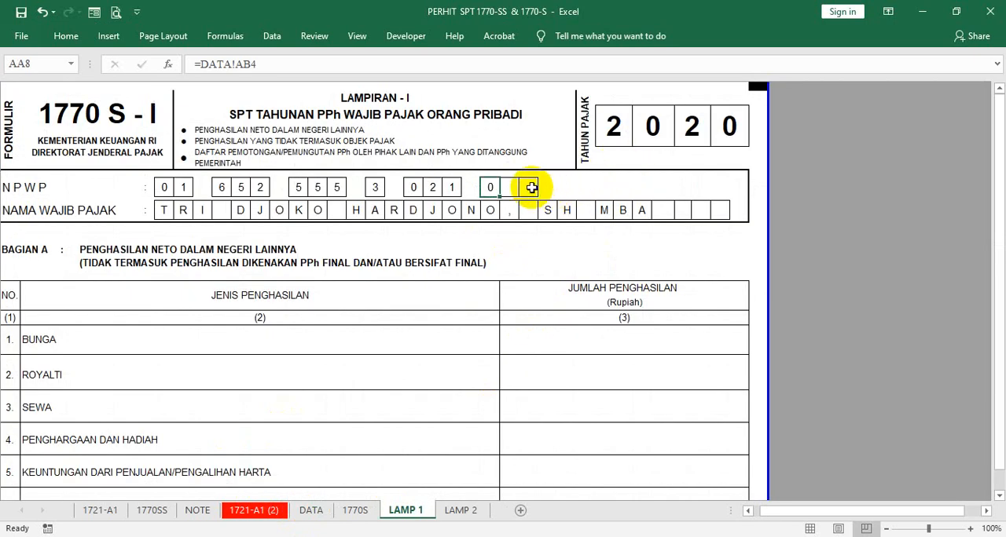
{"action": "left_click_drag", "start_coordinate": [499, 196], "coordinate": [542, 187]}
{"action": "left_click", "coordinate": [579, 183]}
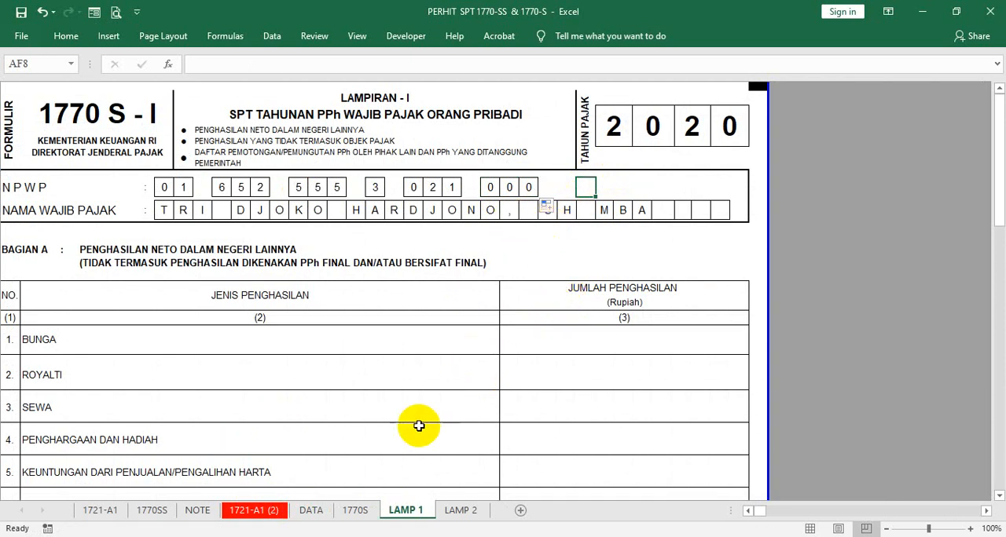
- Insert 14 blank columns before column H on the DATA sheet, twice in a row, to move the character cells away from the inputs
{"action": "left_click", "coordinate": [355, 511]}
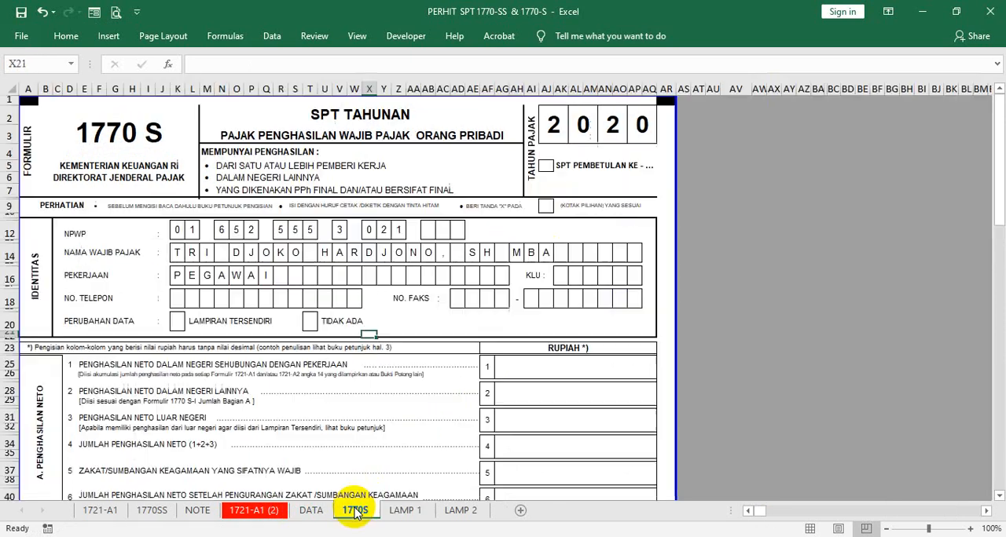
{"action": "left_click", "coordinate": [311, 511]}
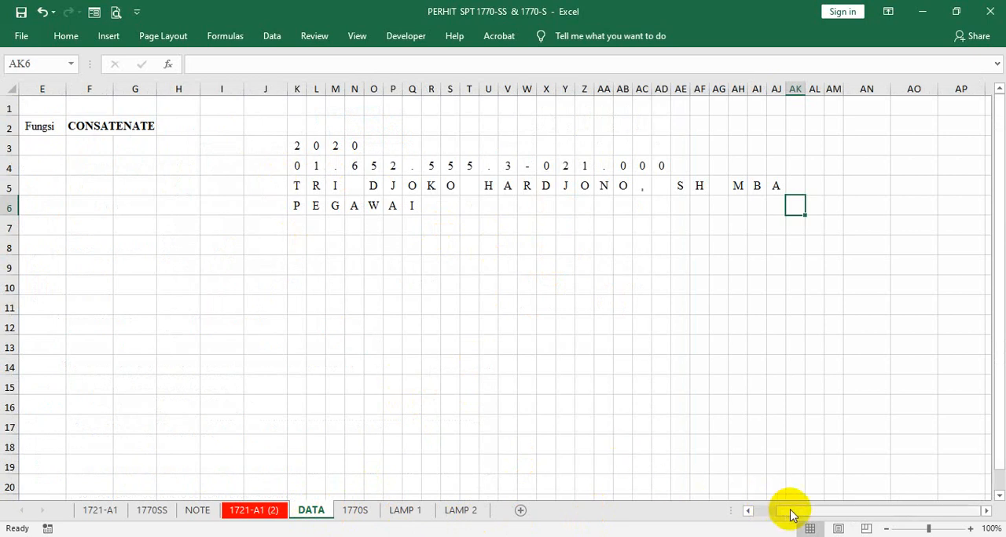
{"action": "left_click_drag", "start_coordinate": [791, 514], "coordinate": [759, 511]}
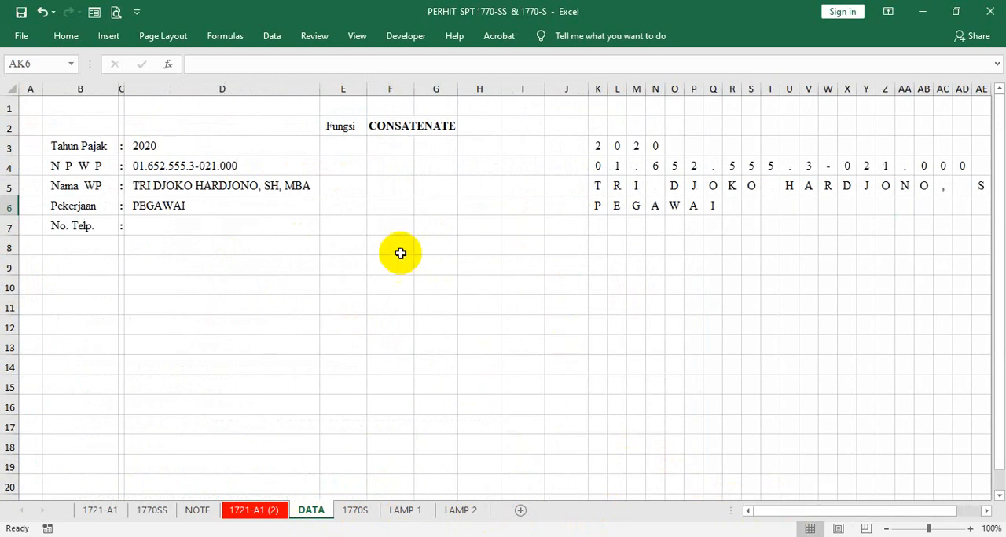
{"action": "left_click", "coordinate": [477, 88]}
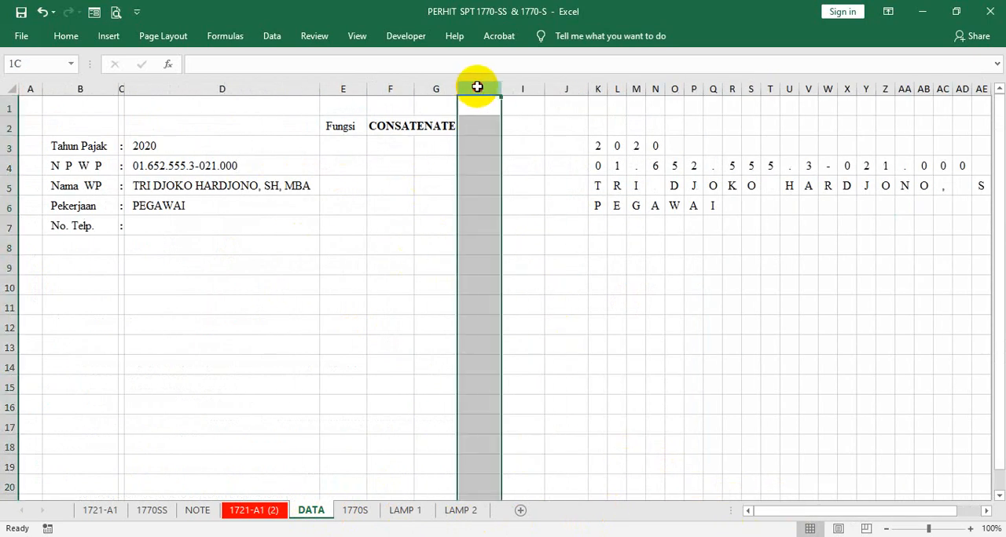
{"action": "left_click_drag", "start_coordinate": [477, 88], "coordinate": [791, 91]}
{"action": "right_click", "coordinate": [573, 89]}
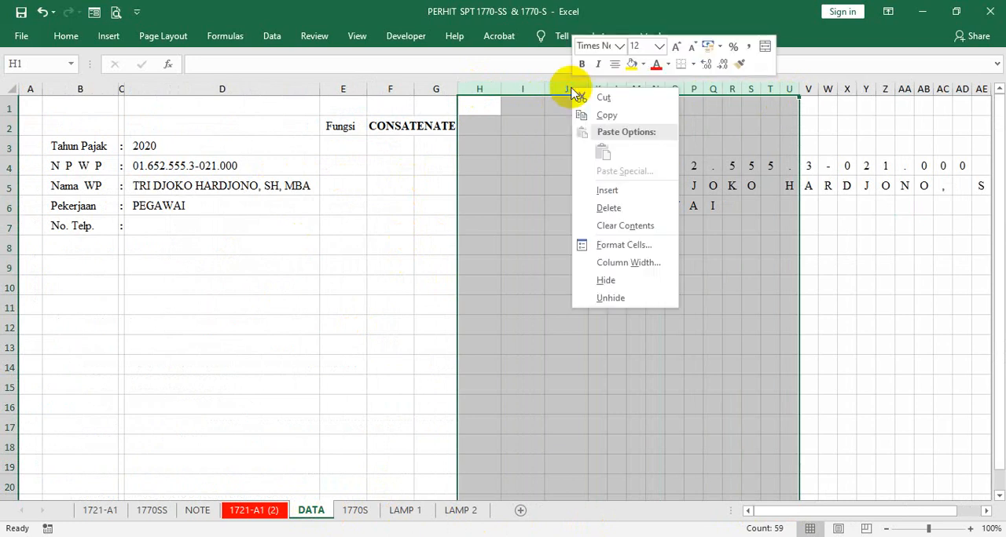
{"action": "left_click", "coordinate": [596, 190]}
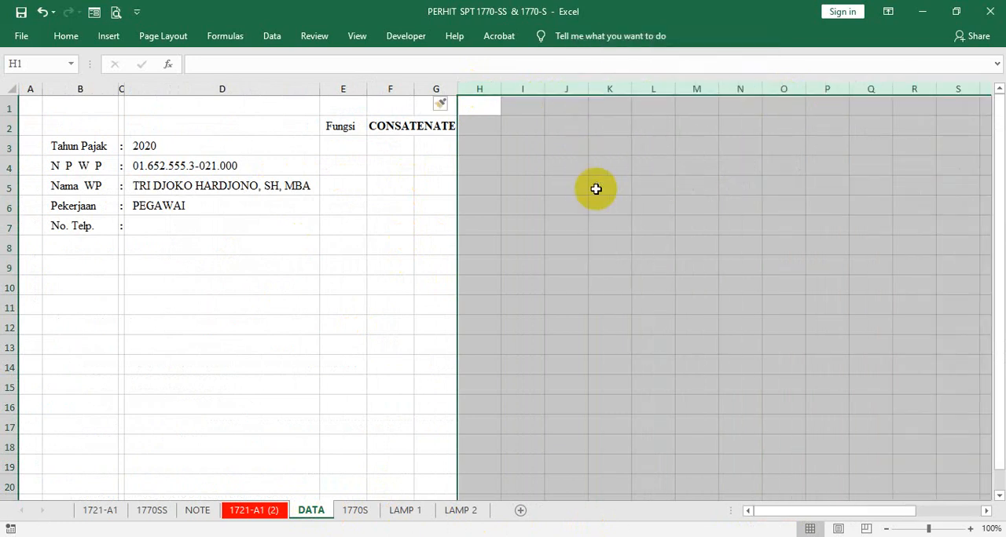
{"action": "right_click", "coordinate": [531, 89]}
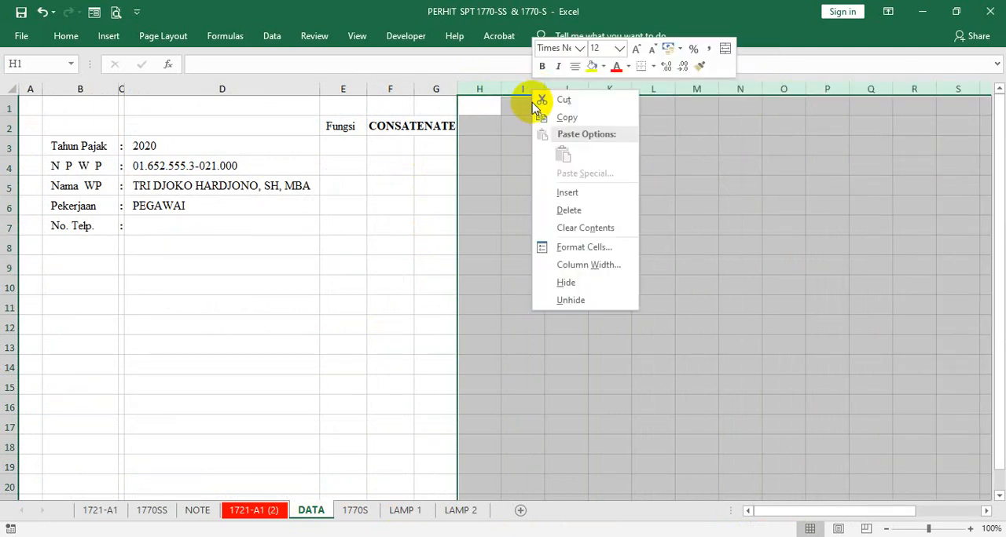
{"action": "left_click", "coordinate": [567, 192]}
{"action": "left_click", "coordinate": [813, 189]}
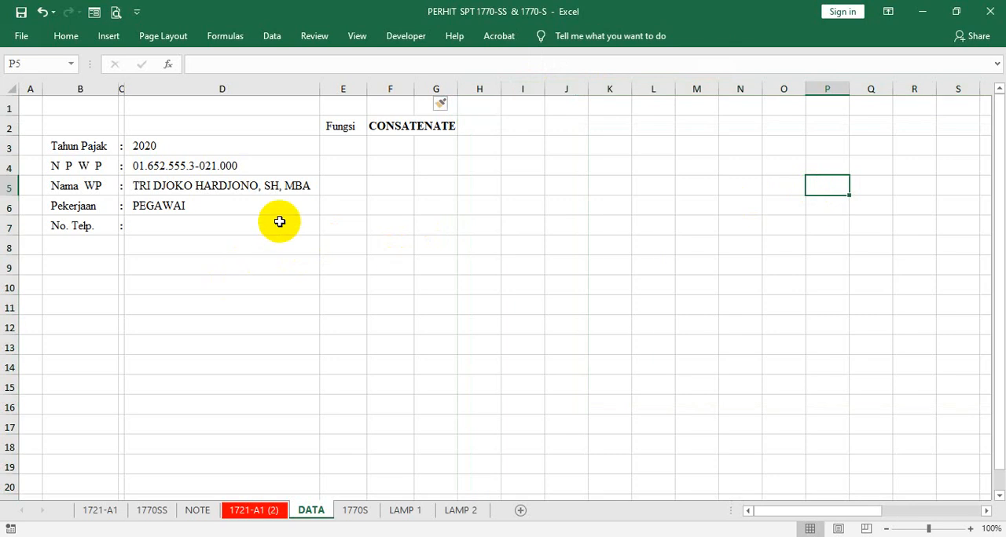
- Widen column D slightly on the DATA sheet and set Tahun Pajak in D3 to 2021
{"action": "left_click_drag", "start_coordinate": [319, 88], "coordinate": [323, 89]}
{"action": "left_click", "coordinate": [168, 153]}
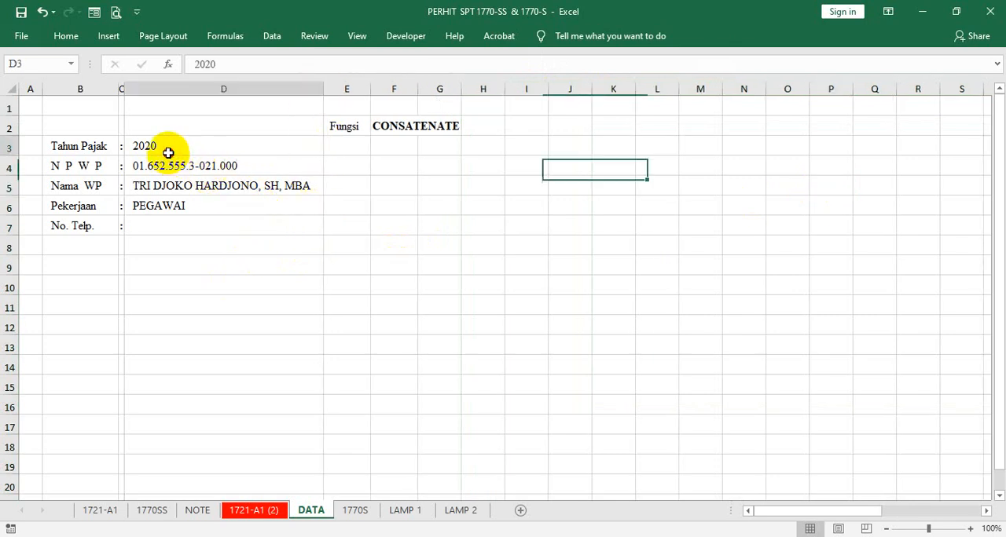
{"action": "type", "text": "202"}
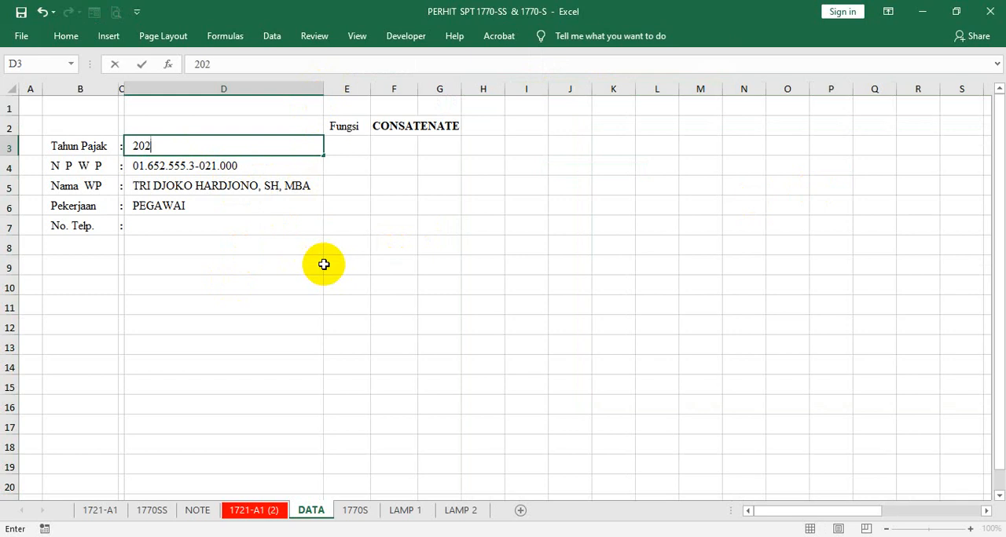
{"action": "type", "text": "1"}
{"action": "key", "text": "Return"}
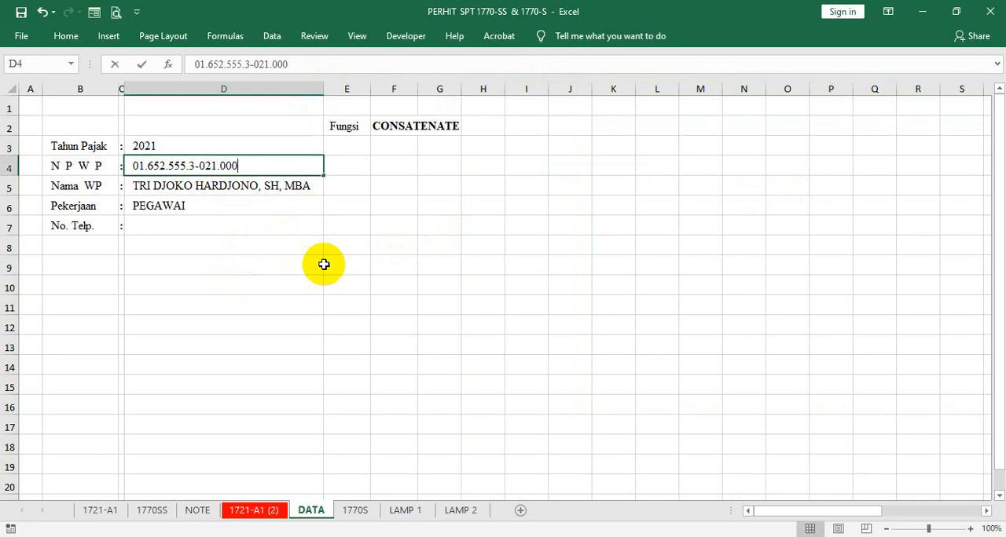
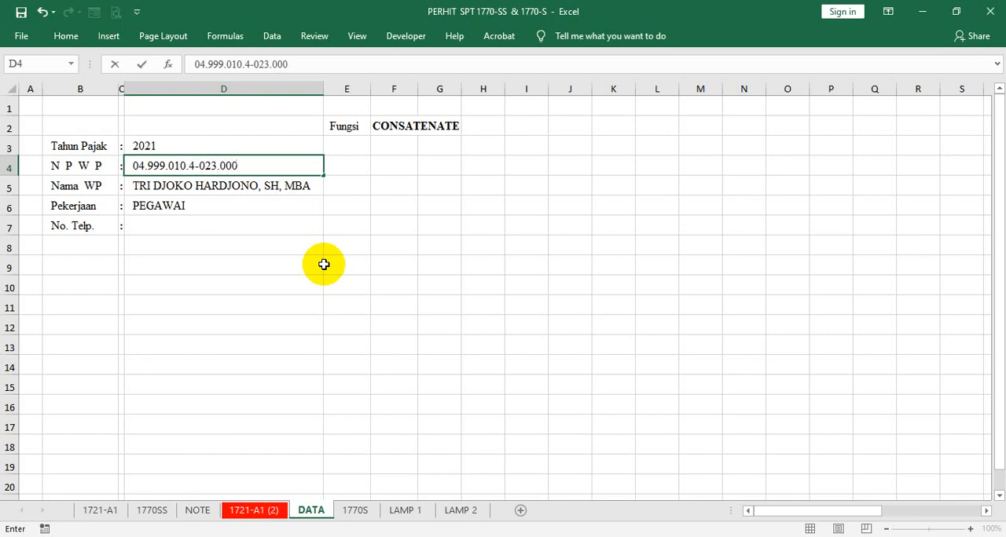
- Enter a different test NPWP number and taxpayer's name in D4 and D5, and set Pekerjaan in D6 to KARYAWAN SWASTA
{"action": "key", "text": "Return"}
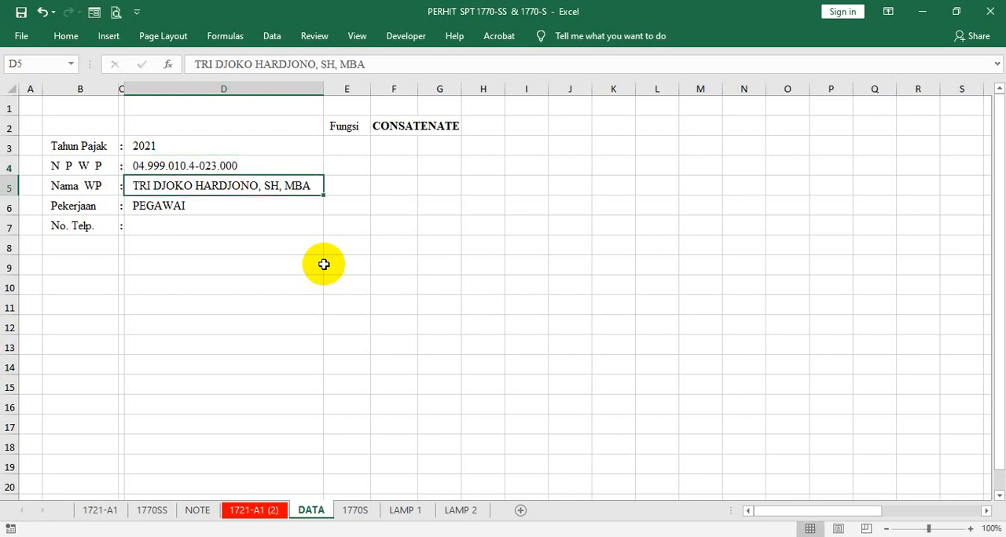
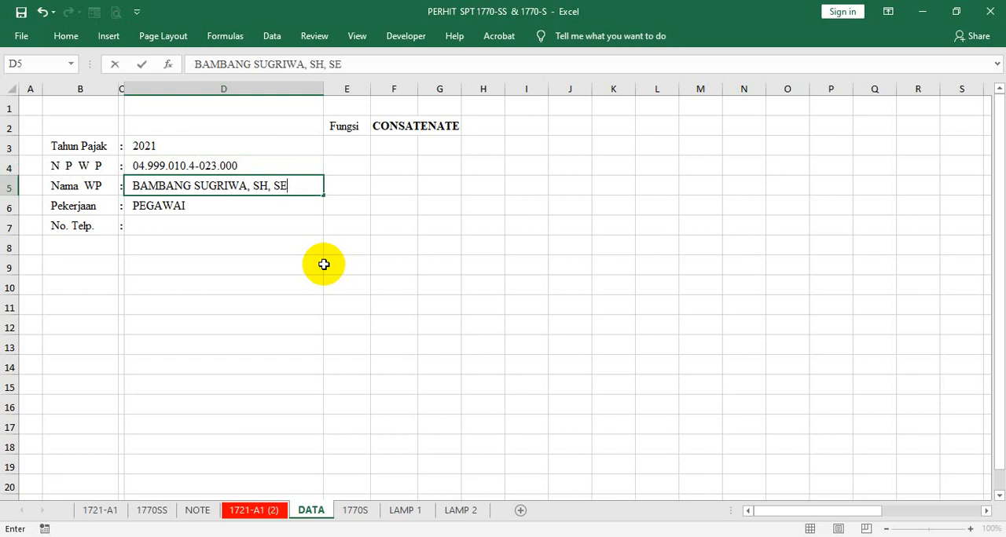
{"action": "key", "text": "Return"}
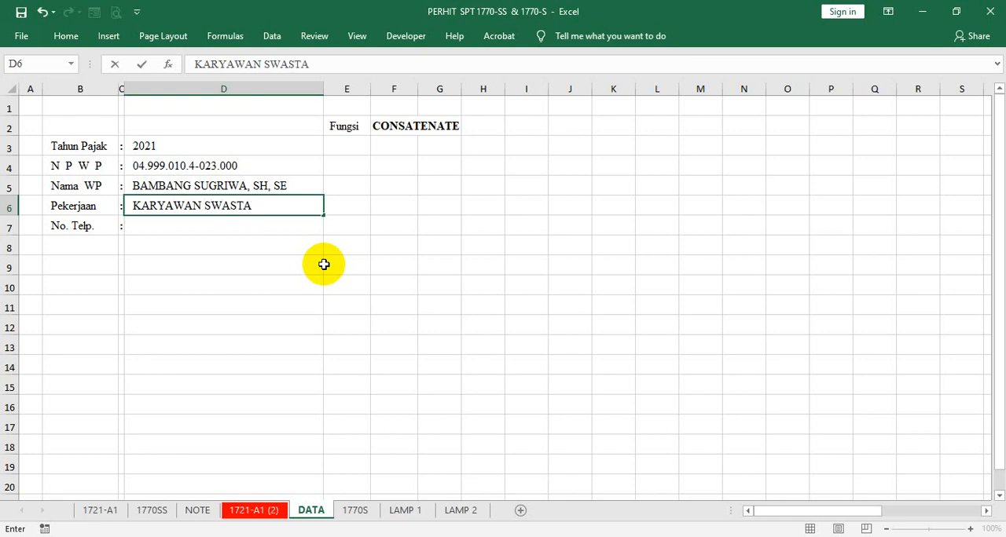
{"action": "key", "text": "Return"}
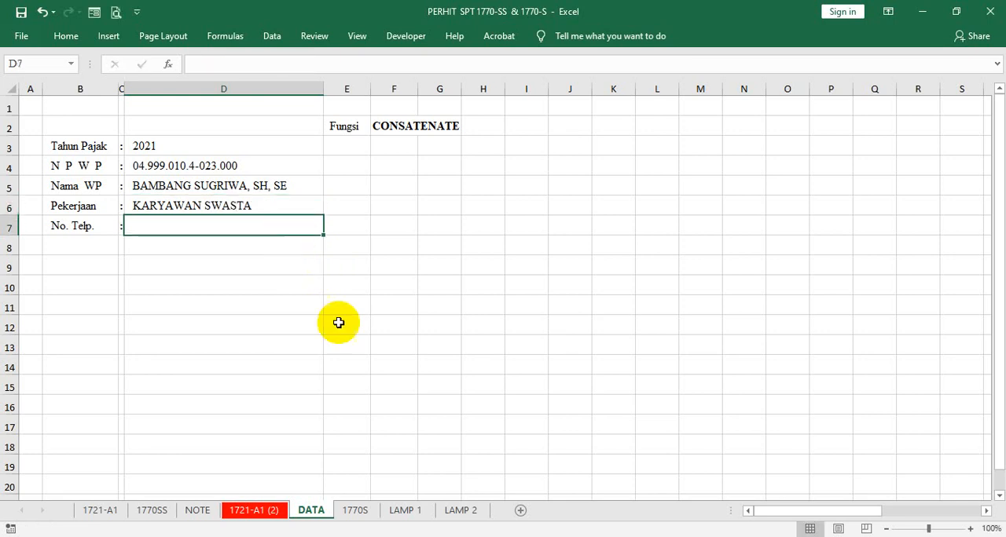
- Fill the Pekerjaan box formula on the 1770S sheet from X16 across to AC16
{"action": "left_click", "coordinate": [355, 510]}
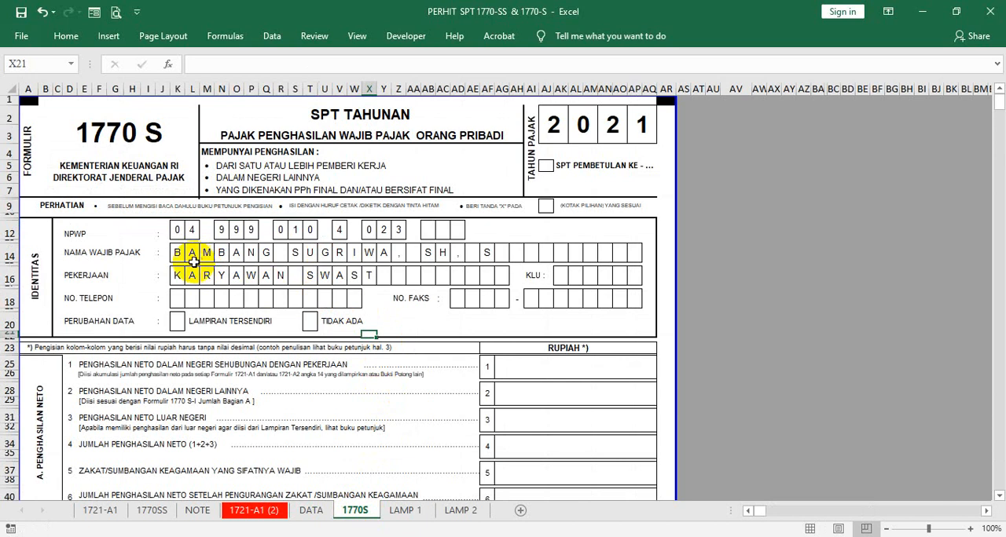
{"action": "left_click", "coordinate": [365, 275]}
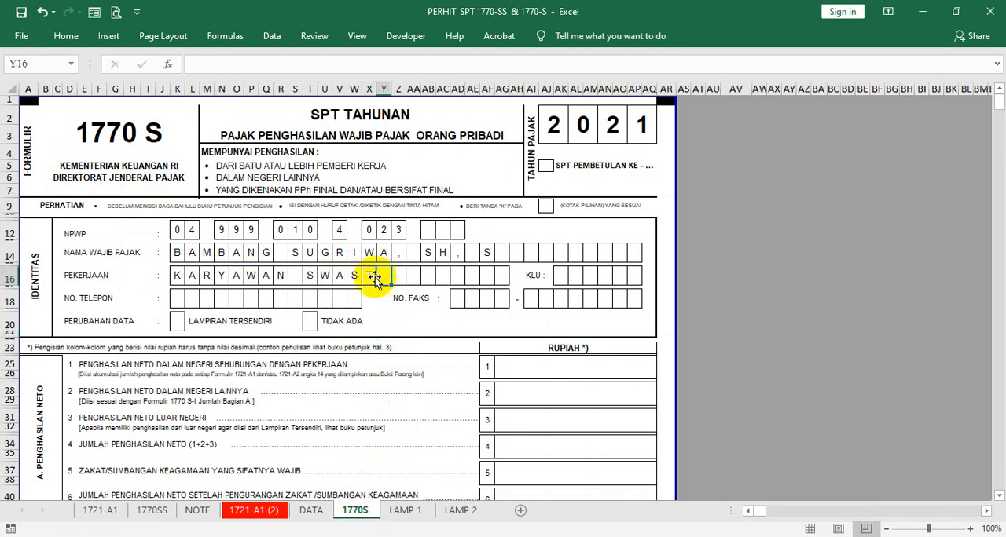
{"action": "left_click_drag", "start_coordinate": [376, 284], "coordinate": [448, 279]}
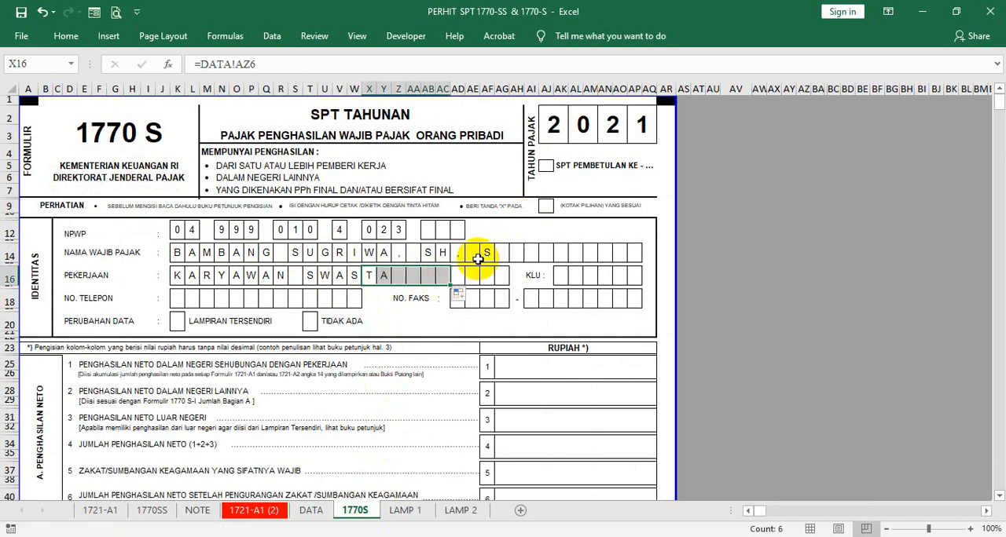
{"action": "left_click", "coordinate": [666, 229]}
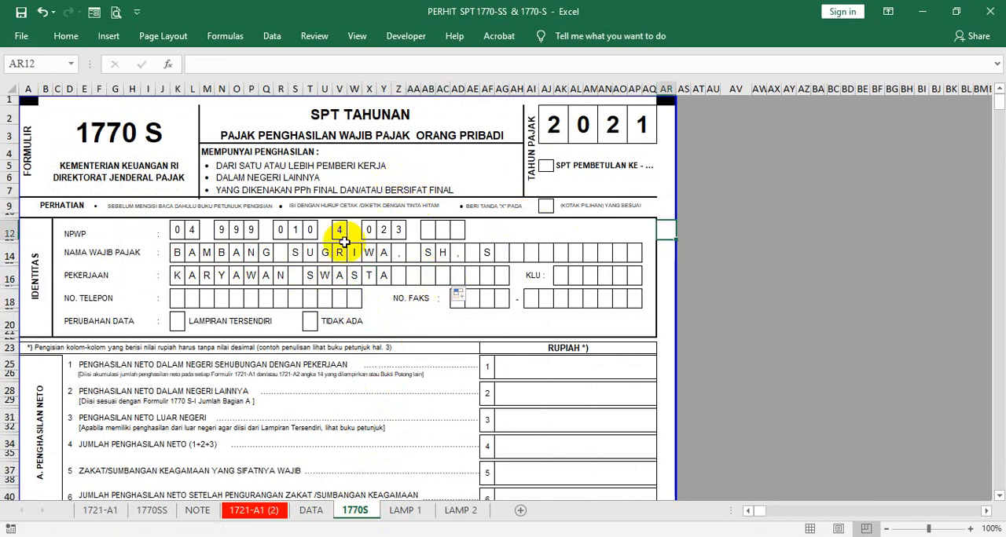
- Fill the Nama Wajib Pajak box formula on the LAMP 1 sheet from AE10 across to AI10
{"action": "left_click", "coordinate": [402, 510]}
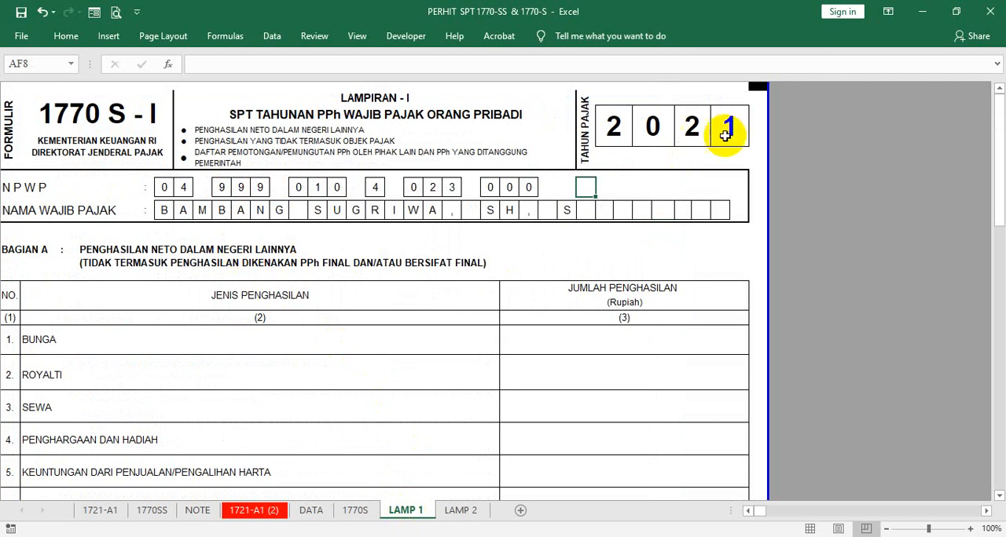
{"action": "left_click", "coordinate": [564, 208]}
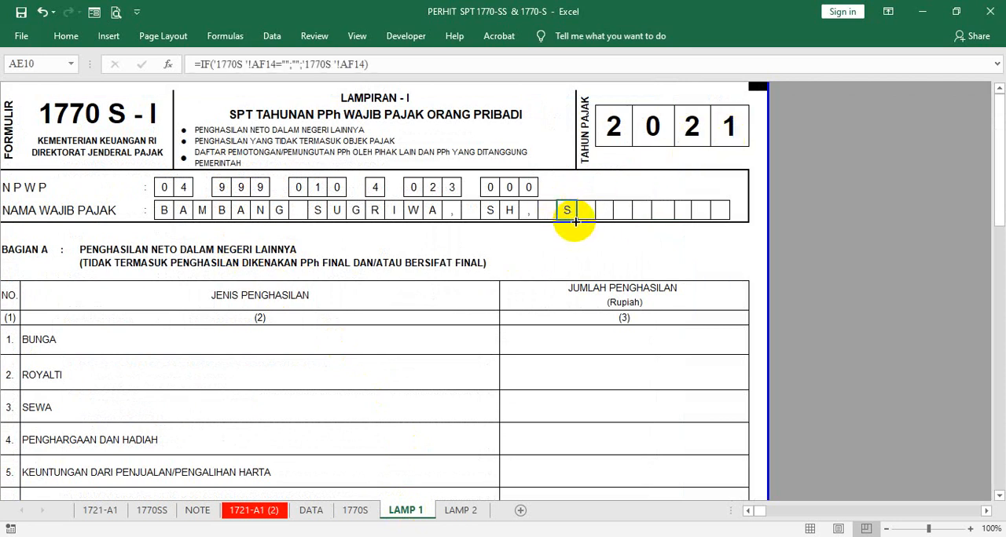
{"action": "left_click_drag", "start_coordinate": [575, 220], "coordinate": [629, 214]}
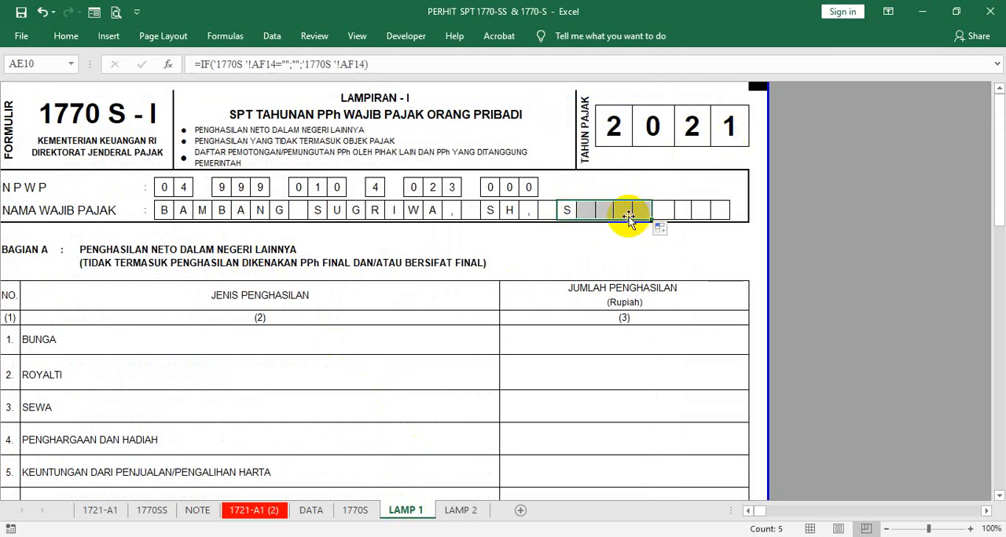
{"action": "left_click", "coordinate": [566, 208]}
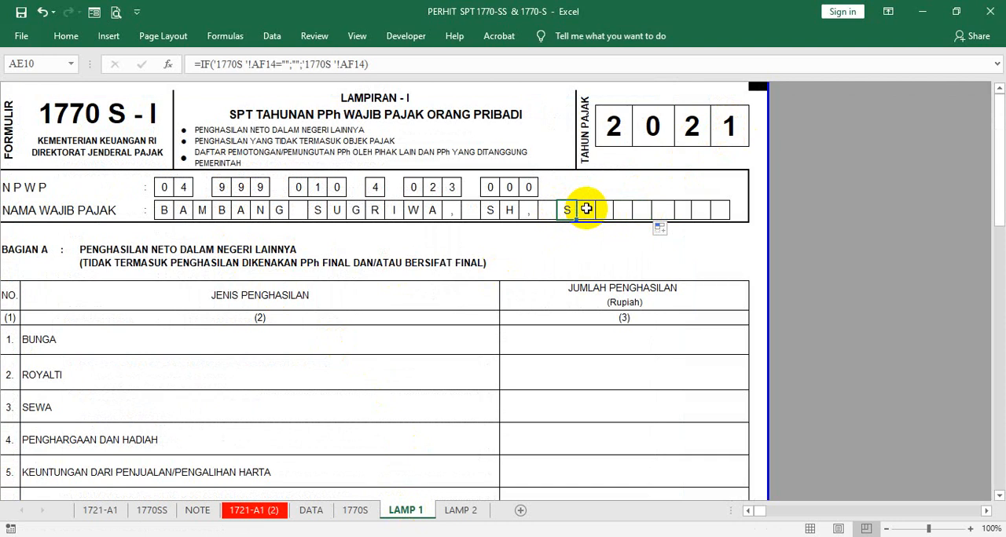
{"action": "left_click", "coordinate": [586, 209]}
{"action": "left_click", "coordinate": [563, 210]}
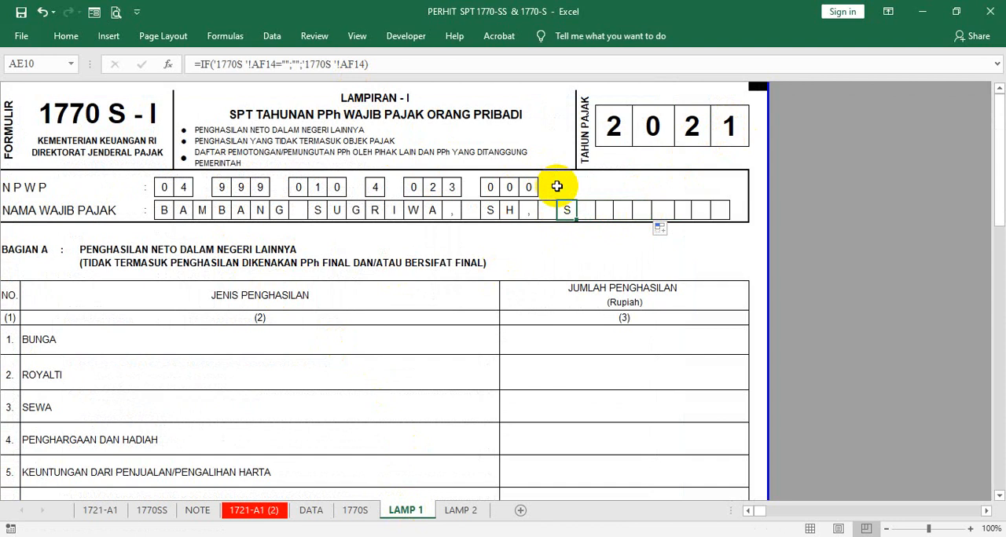
{"action": "left_click", "coordinate": [589, 214]}
{"action": "type", "text": "="}
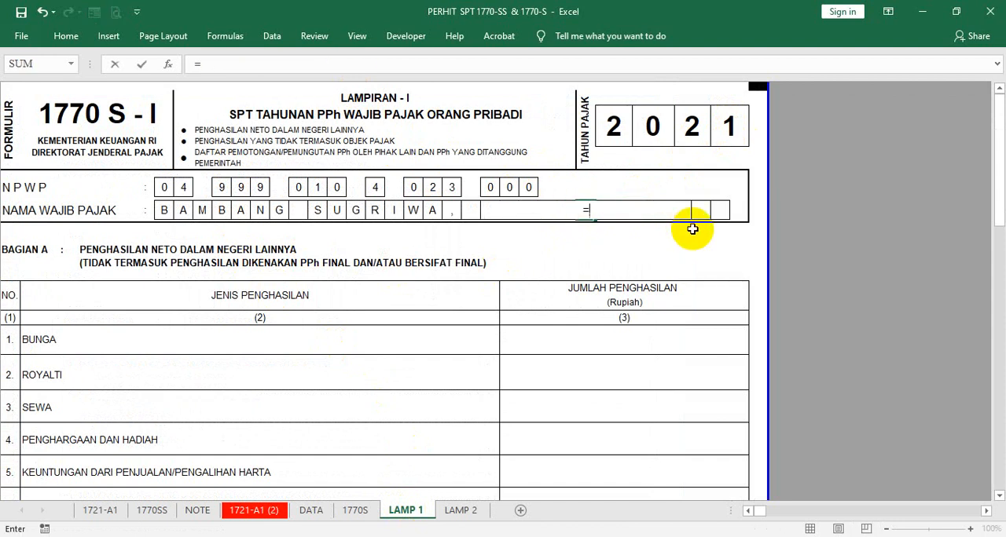
{"action": "left_click", "coordinate": [305, 511]}
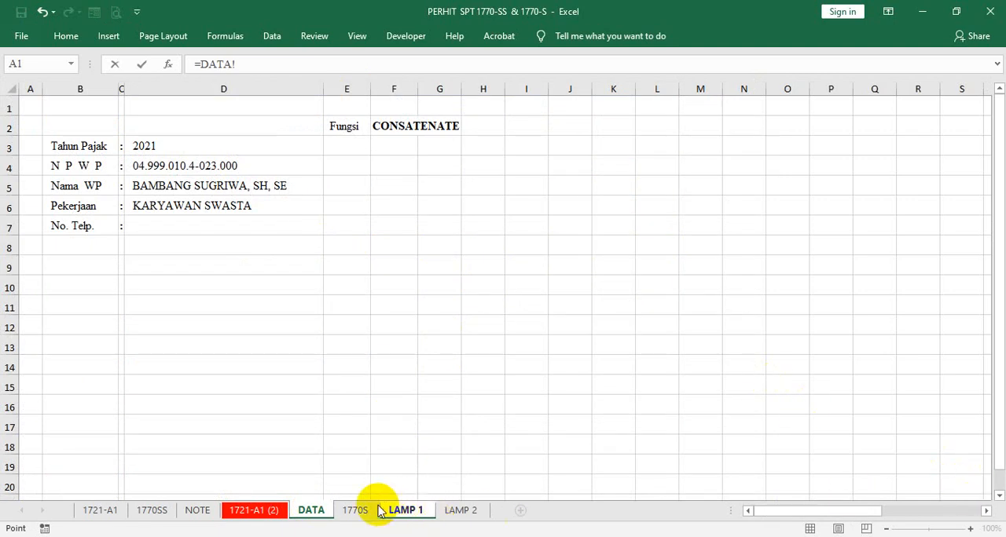
{"action": "left_click", "coordinate": [355, 511]}
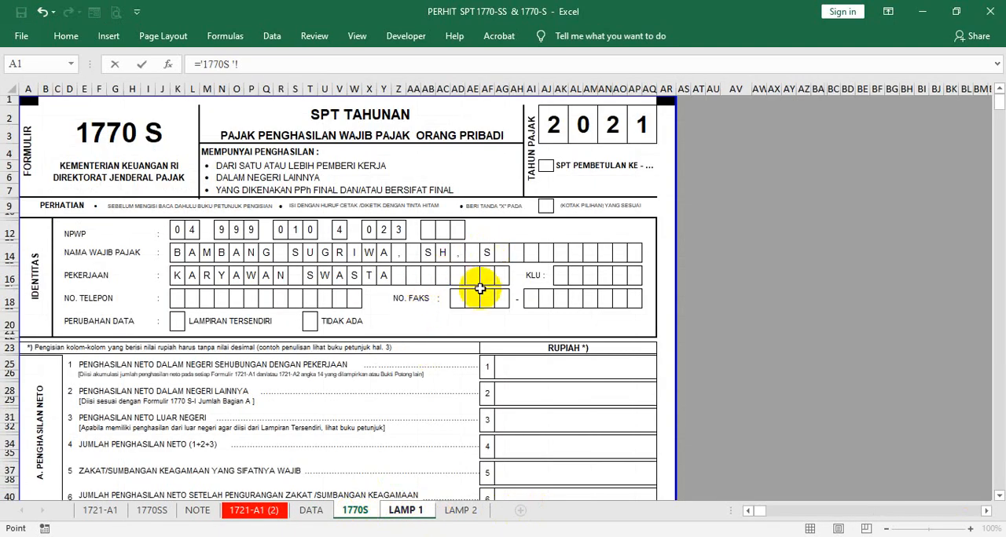
{"action": "key", "text": "ctrl+Page_Down"}
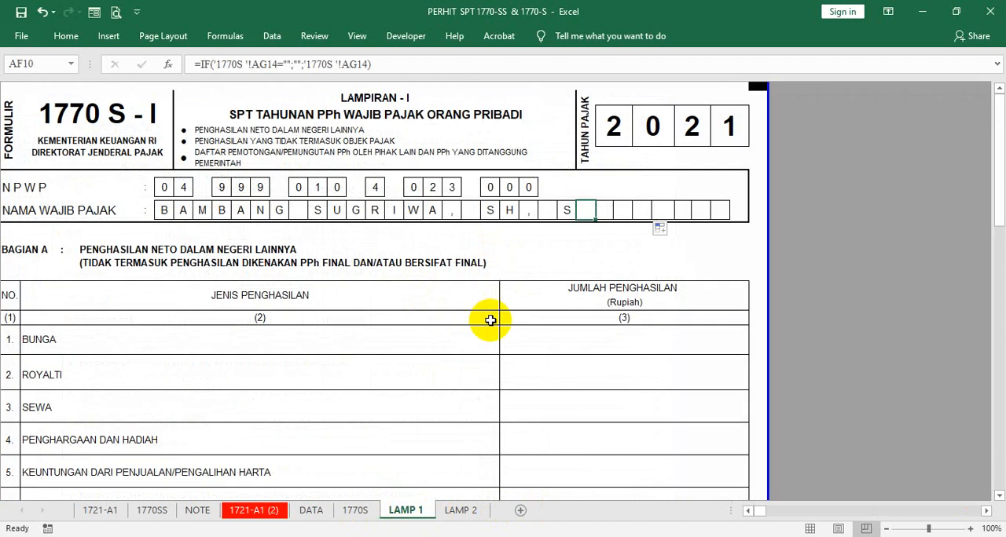
- Shorten the taxpayer's surname in the Nama WP cell D5 of the DATA sheet, keeping the titles after it
{"action": "left_click", "coordinate": [567, 210]}
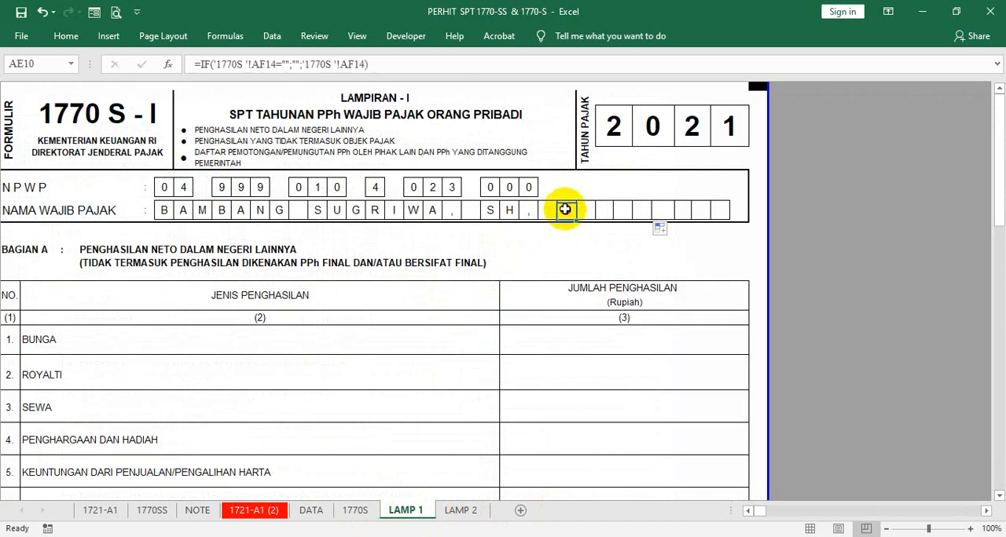
{"action": "left_click", "coordinate": [311, 511]}
{"action": "left_click", "coordinate": [311, 189]}
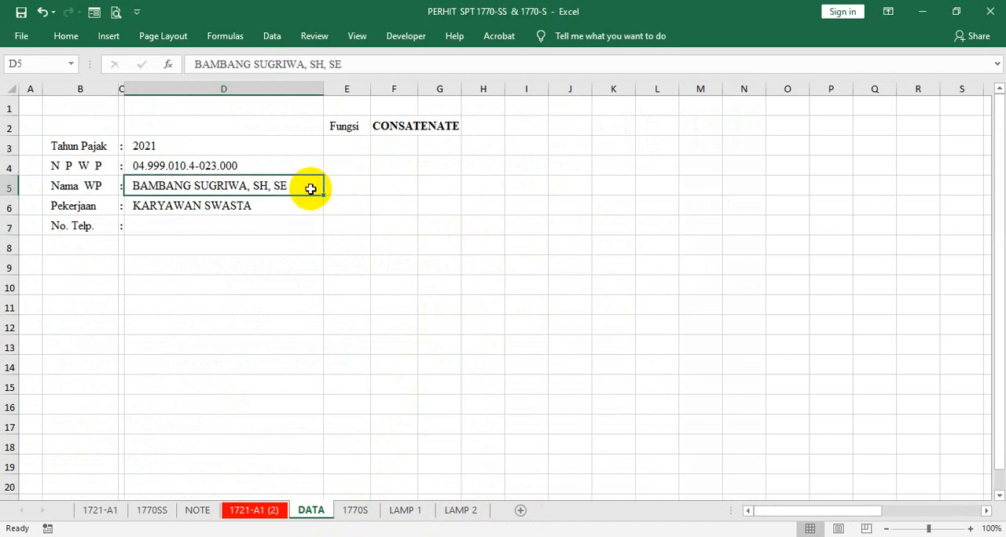
{"action": "left_click", "coordinate": [306, 63]}
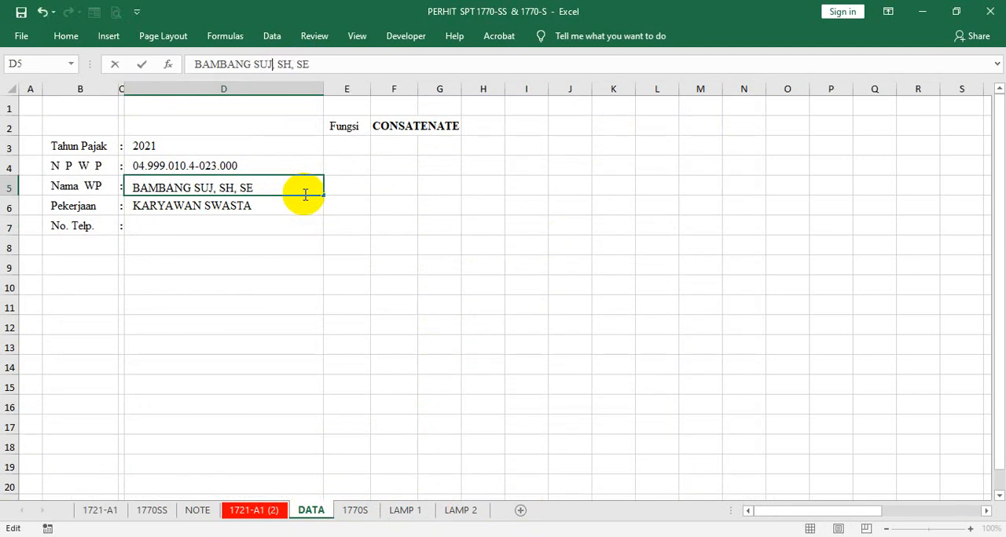
{"action": "key", "text": "Return"}
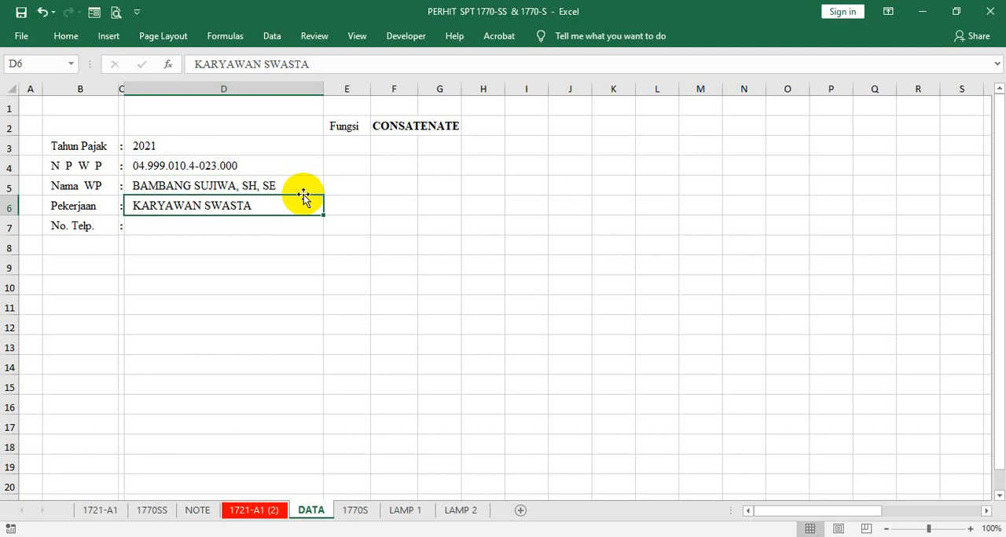
- Compare the tax year, NPWP and name boxes on 1770S, LAMP 1 and LAMP 2 with the DATA sheet inputs
{"action": "left_click", "coordinate": [354, 510]}
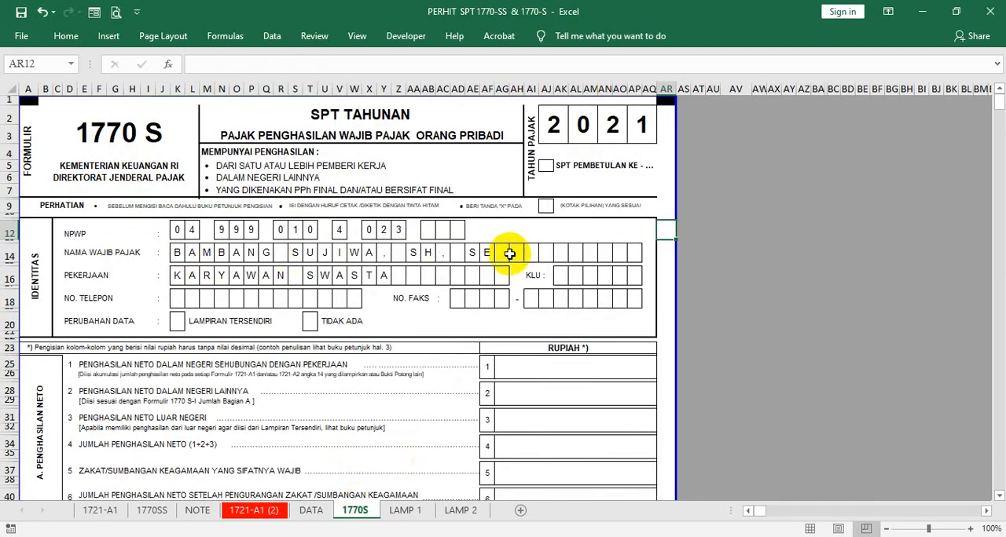
{"action": "left_click", "coordinate": [406, 510]}
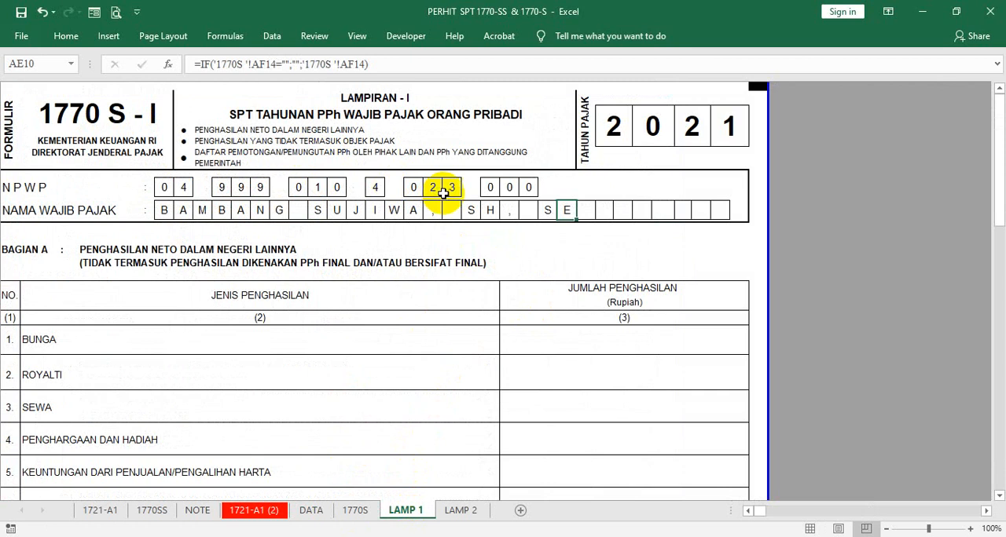
{"action": "left_click", "coordinate": [454, 512]}
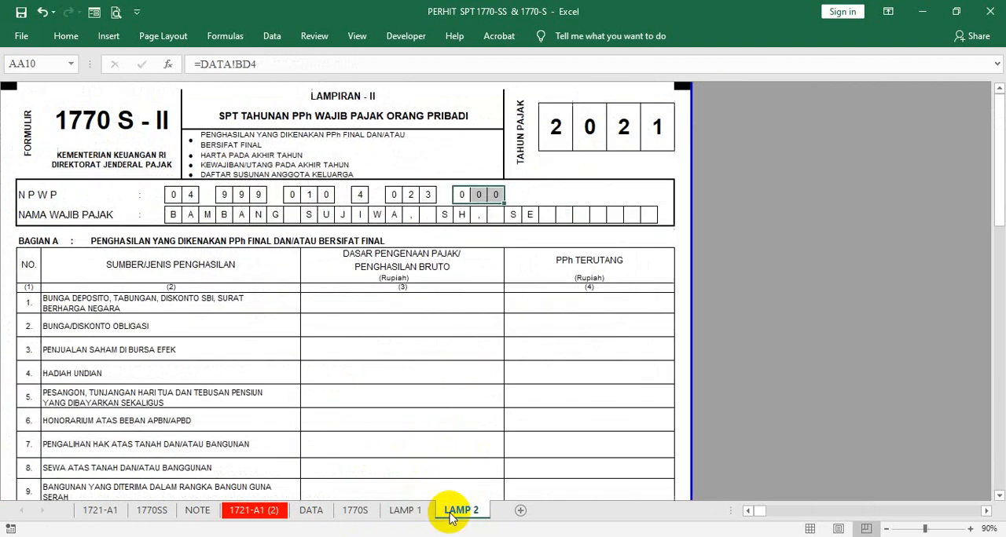
{"action": "left_click", "coordinate": [528, 230]}
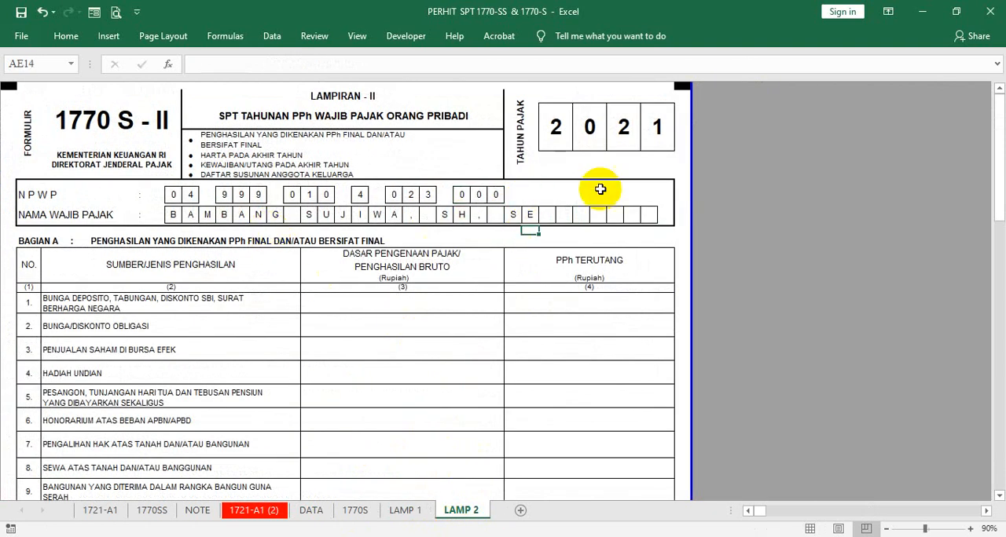
{"action": "left_click", "coordinate": [311, 507]}
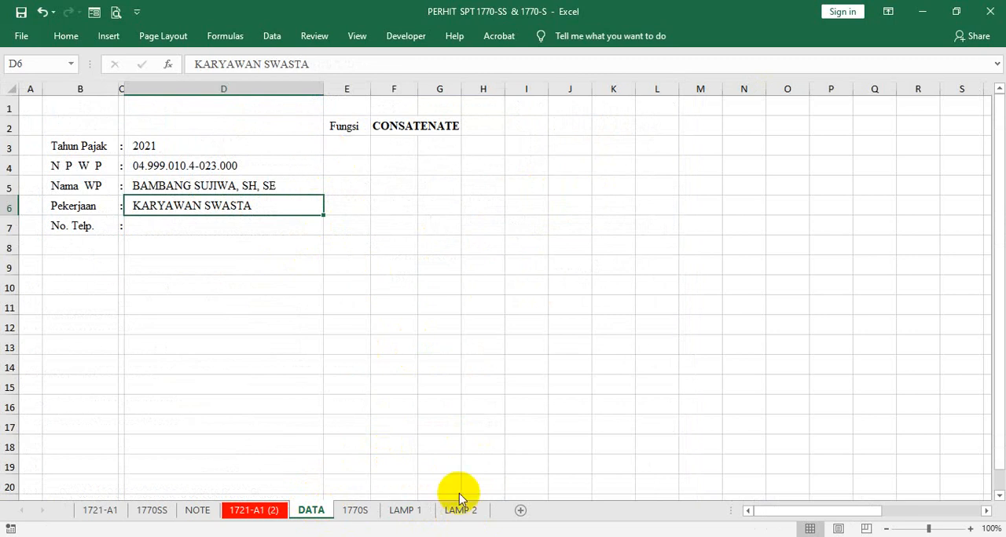
{"action": "left_click", "coordinate": [355, 510]}
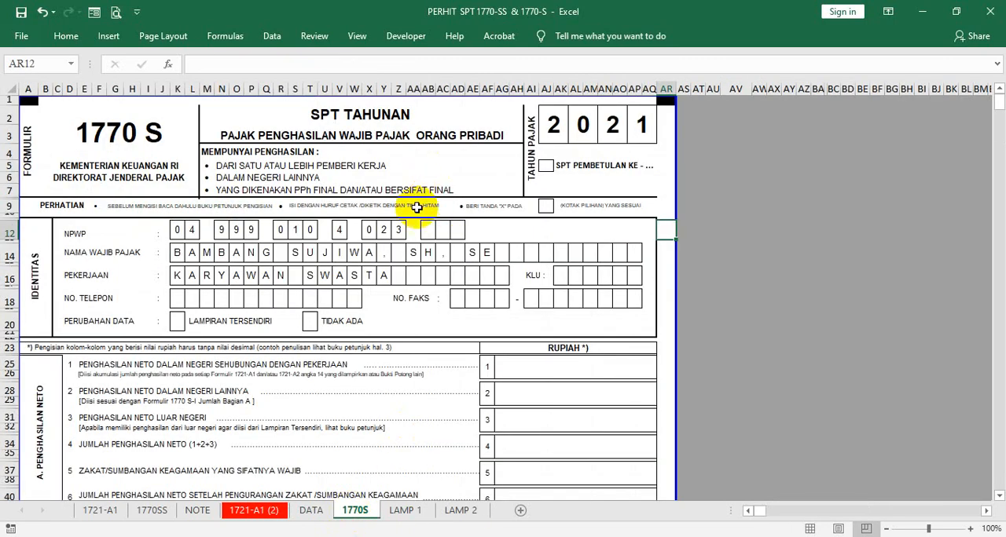
{"action": "left_click", "coordinate": [312, 510]}
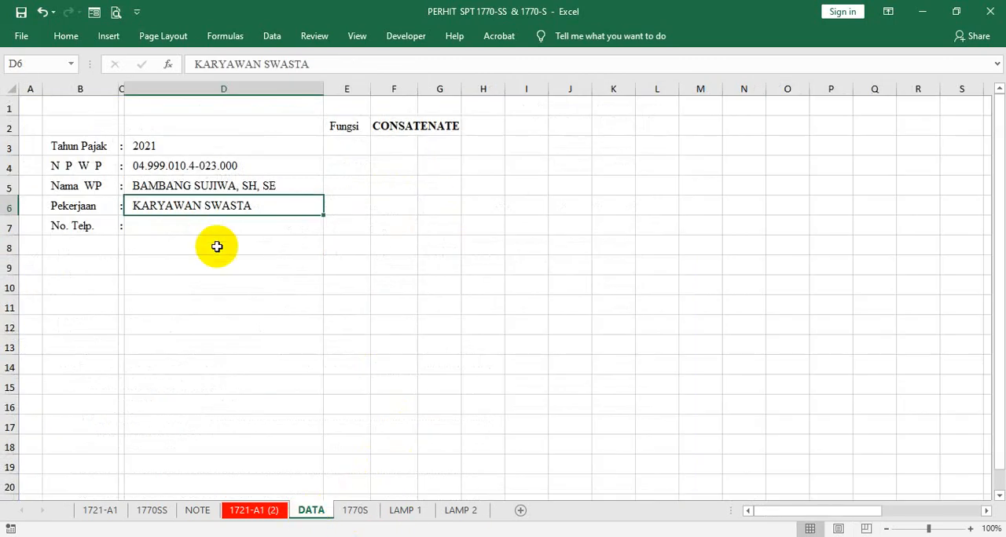
- Examine the blank columns along row 6 of the DATA sheet, from the inputs over to the split character cells
{"action": "left_click", "coordinate": [388, 183]}
{"action": "left_click", "coordinate": [585, 205]}
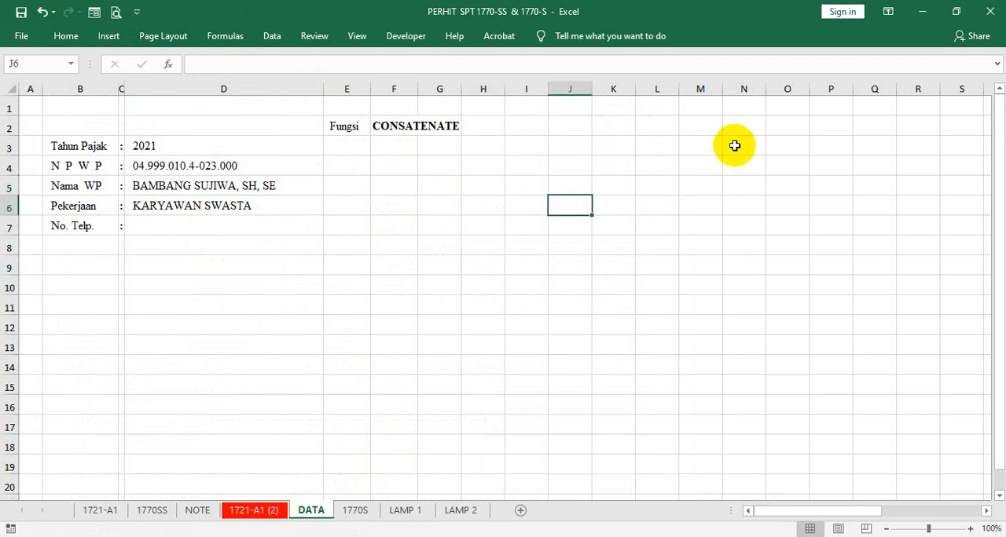
{"action": "left_click", "coordinate": [778, 203]}
{"action": "left_click", "coordinate": [807, 201]}
{"action": "key", "text": "Right"}
{"action": "key", "text": "Right"}
{"action": "key", "text": "Right"}
{"action": "key", "text": "Right"}
{"action": "key", "text": "Right"}
{"action": "key", "text": "Right"}
{"action": "key", "text": "Right"}
{"action": "key", "text": "Right"}
{"action": "key", "text": "Right"}
{"action": "key", "text": "Right"}
{"action": "key", "text": "Right"}
{"action": "key", "text": "Right"}
{"action": "key", "text": "Right"}
{"action": "key", "text": "Right"}
{"action": "key", "text": "Right"}
{"action": "key", "text": "Right"}
{"action": "key", "text": "Right"}
{"action": "key", "text": "Right"}
{"action": "key", "text": "Right"}
{"action": "key", "text": "Right"}
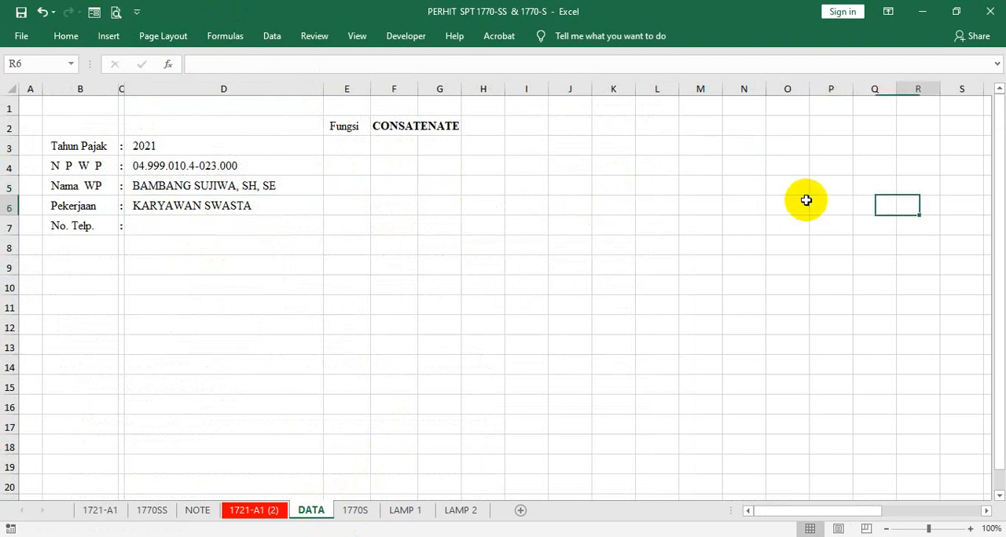
{"action": "key", "text": "Left"}
- Insert 20 blank columns at H:AA of the DATA sheet twice, pushing the split character cells further away from the inputs
{"action": "key", "text": "Left"}
{"action": "key", "text": "Left"}
{"action": "key", "text": "Left"}
{"action": "key", "text": "Left"}
{"action": "key", "text": "Left"}
{"action": "key", "text": "Left"}
{"action": "key", "text": "Left"}
{"action": "key", "text": "Left"}
{"action": "key", "text": "Left"}
{"action": "key", "text": "Left"}
{"action": "key", "text": "Left"}
{"action": "key", "text": "Left"}
{"action": "key", "text": "Left"}
{"action": "key", "text": "Left"}
{"action": "key", "text": "Left"}
{"action": "key", "text": "Left"}
{"action": "key", "text": "Left"}
{"action": "key", "text": "Left"}
{"action": "key", "text": "Left"}
{"action": "key", "text": "Left"}
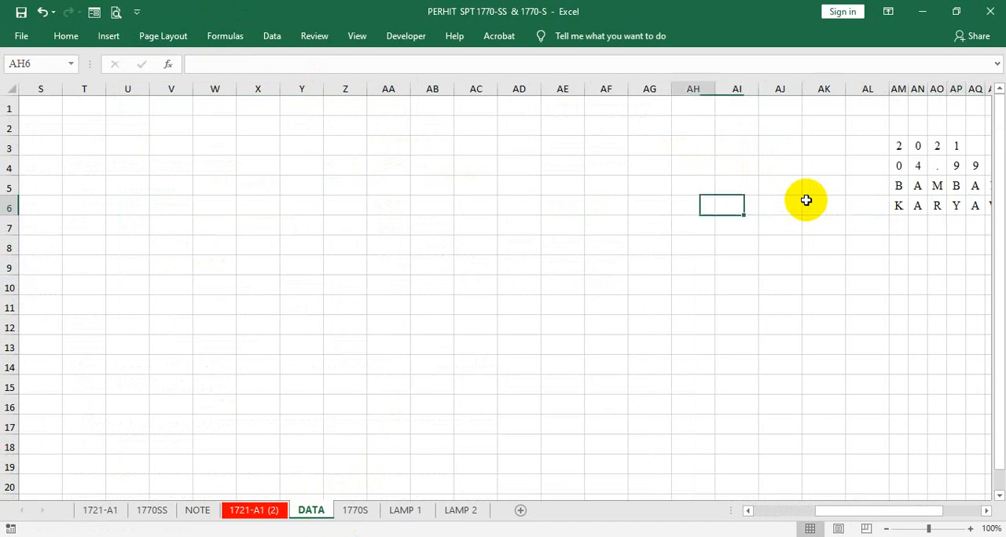
{"action": "key", "text": "Left"}
{"action": "key", "text": "Left"}
{"action": "key", "text": "Left"}
{"action": "key", "text": "Left"}
{"action": "key", "text": "Left"}
{"action": "key", "text": "Left"}
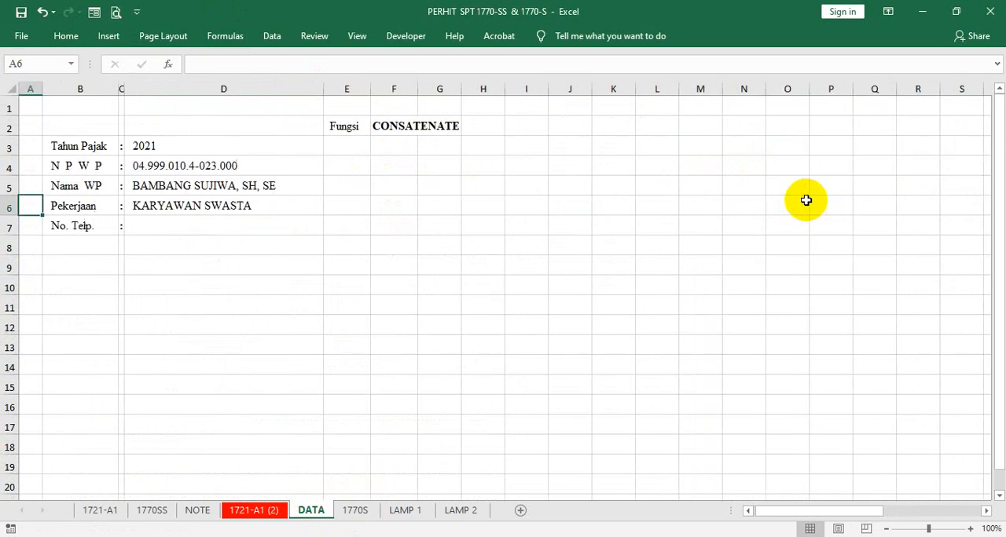
{"action": "left_click", "coordinate": [491, 87]}
{"action": "left_click_drag", "start_coordinate": [491, 88], "coordinate": [534, 79]}
{"action": "right_click", "coordinate": [520, 84]}
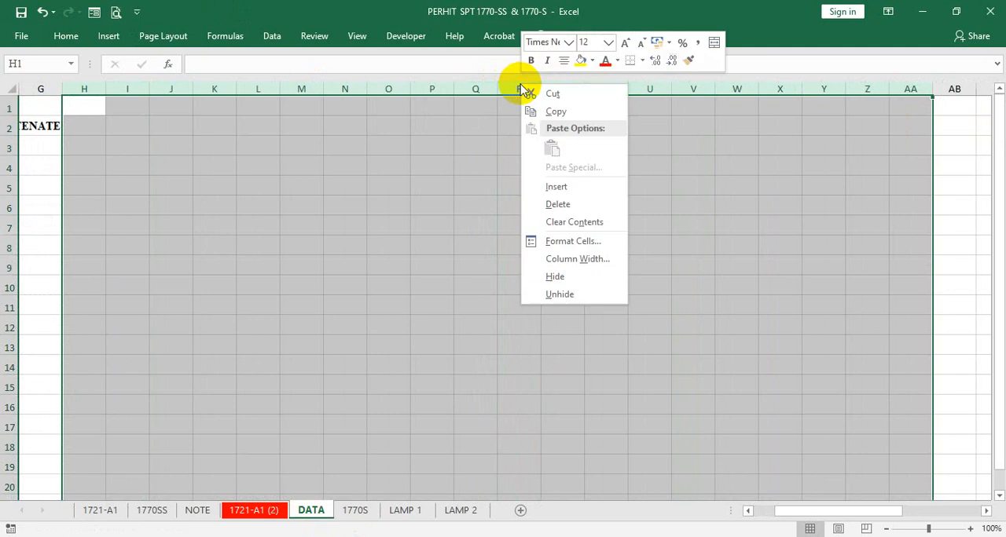
{"action": "left_click", "coordinate": [541, 184]}
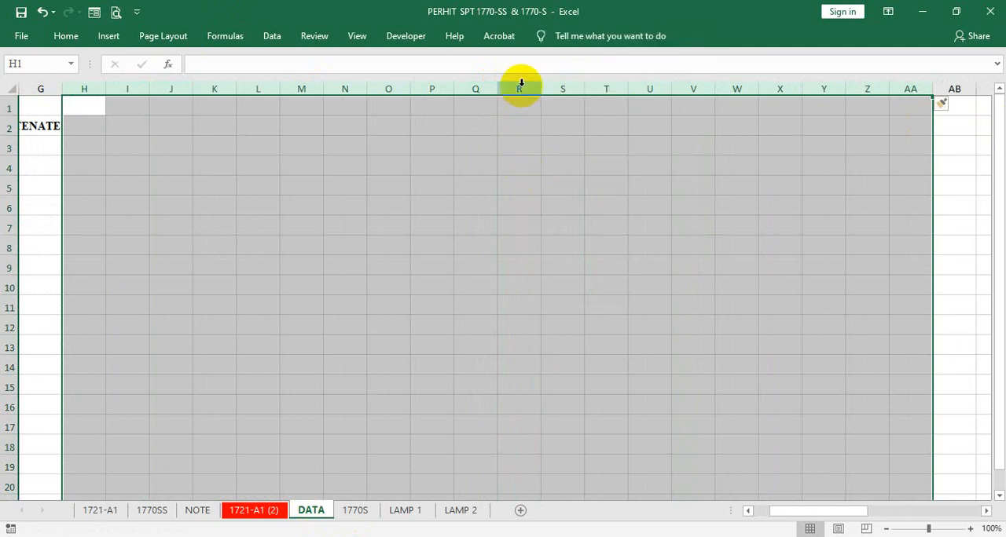
{"action": "right_click", "coordinate": [521, 85]}
{"action": "left_click", "coordinate": [546, 188]}
{"action": "left_click", "coordinate": [32, 307]}
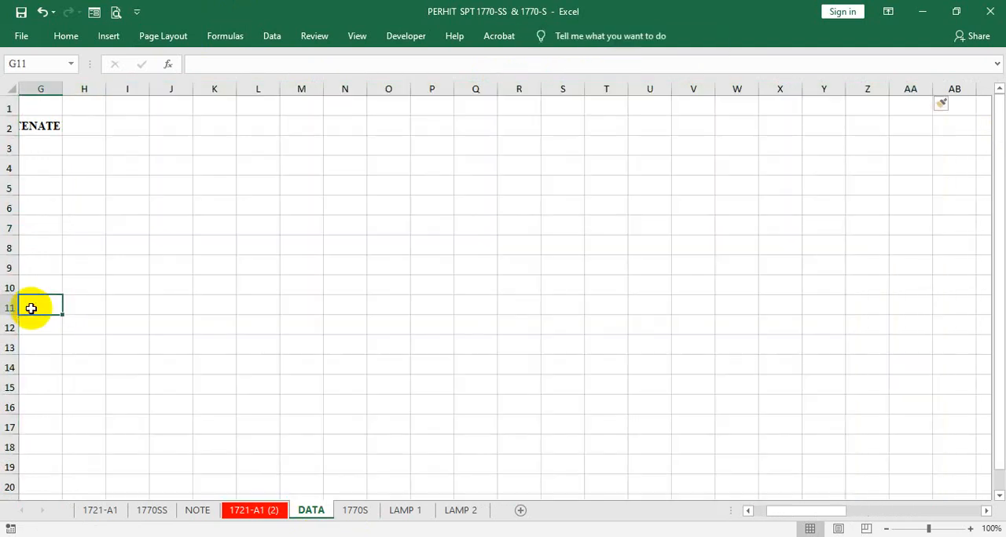
{"action": "left_click", "coordinate": [45, 227]}
{"action": "key", "text": "Left"}
{"action": "key", "text": "Left"}
{"action": "key", "text": "Left"}
{"action": "key", "text": "Left"}
{"action": "key", "text": "Left"}
{"action": "key", "text": "Left"}
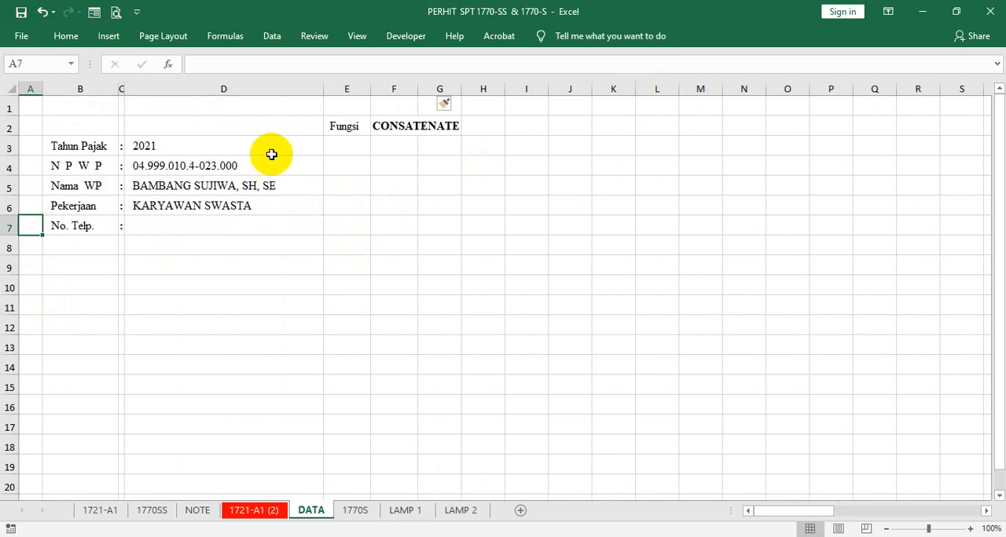
{"action": "left_click", "coordinate": [889, 11]}
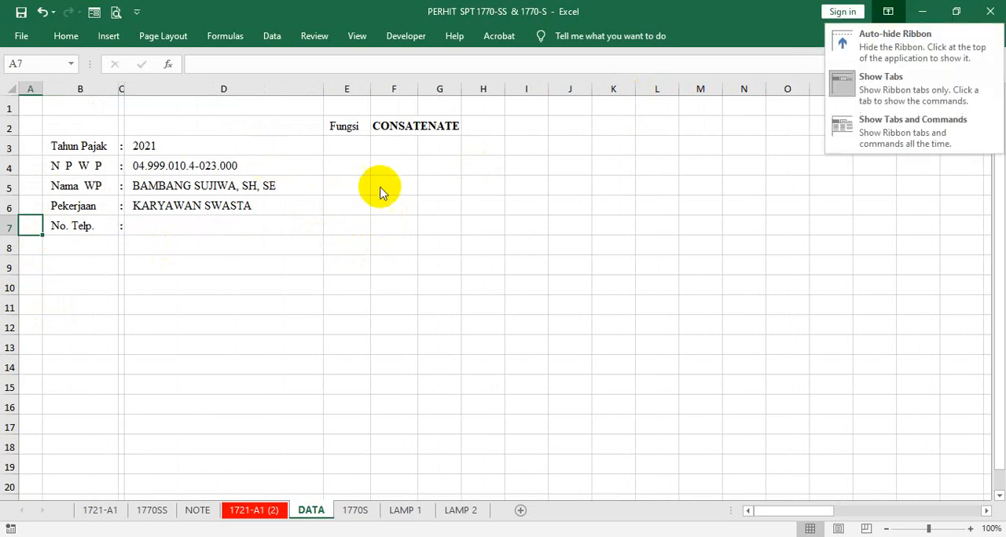
{"action": "left_click", "coordinate": [891, 39]}
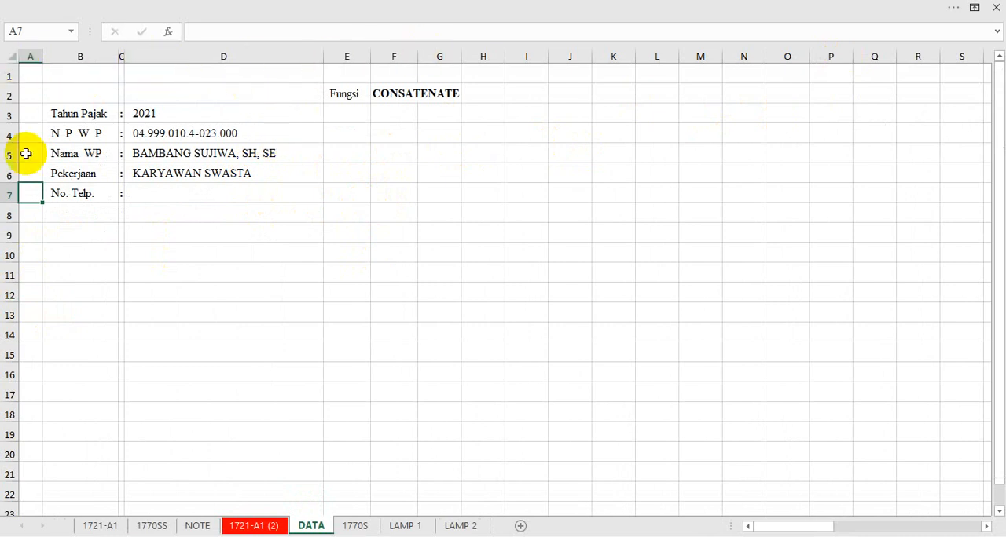
{"action": "left_click", "coordinate": [978, 7]}
{"action": "left_click", "coordinate": [875, 85]}
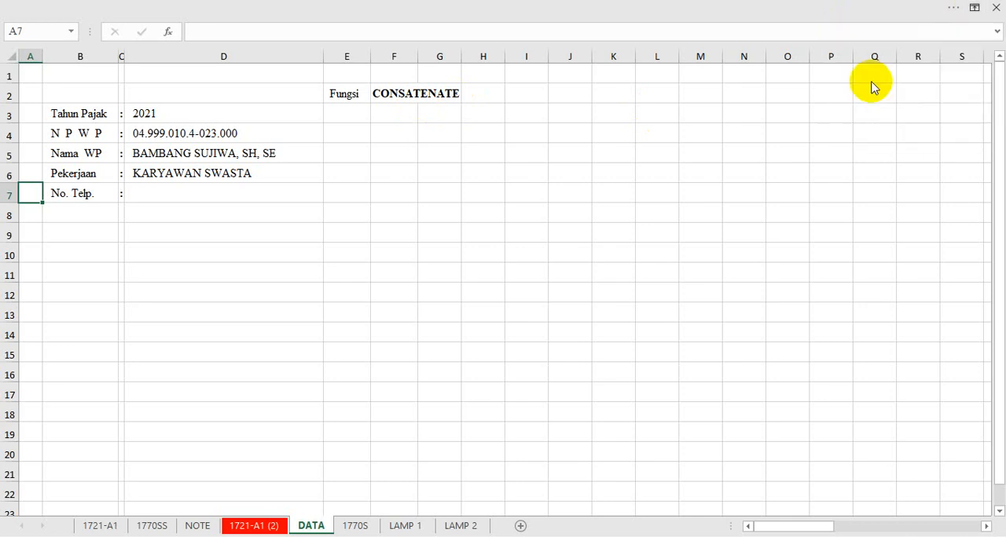
- Hide the headings, formula bar and gridlines on the DATA sheet
{"action": "left_click", "coordinate": [358, 36]}
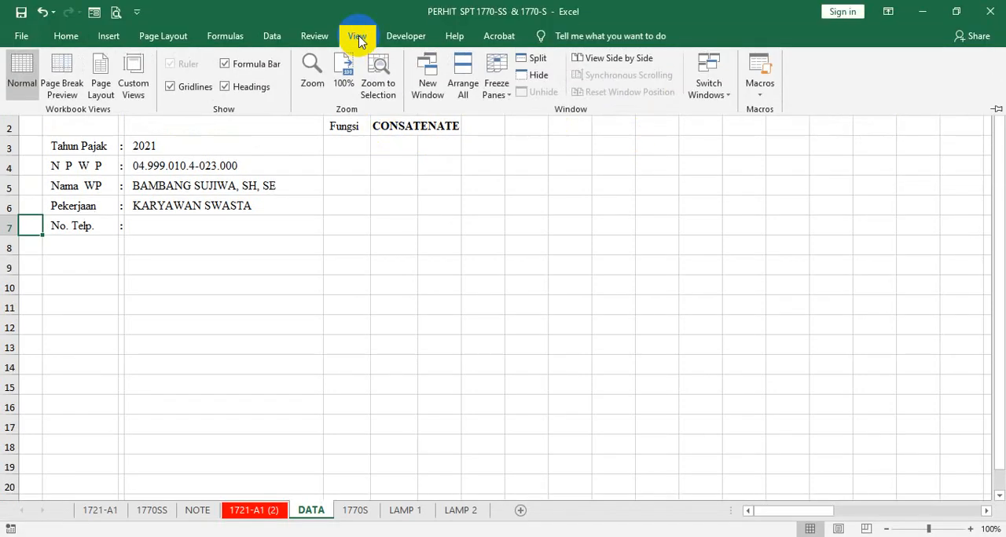
{"action": "left_click", "coordinate": [254, 88]}
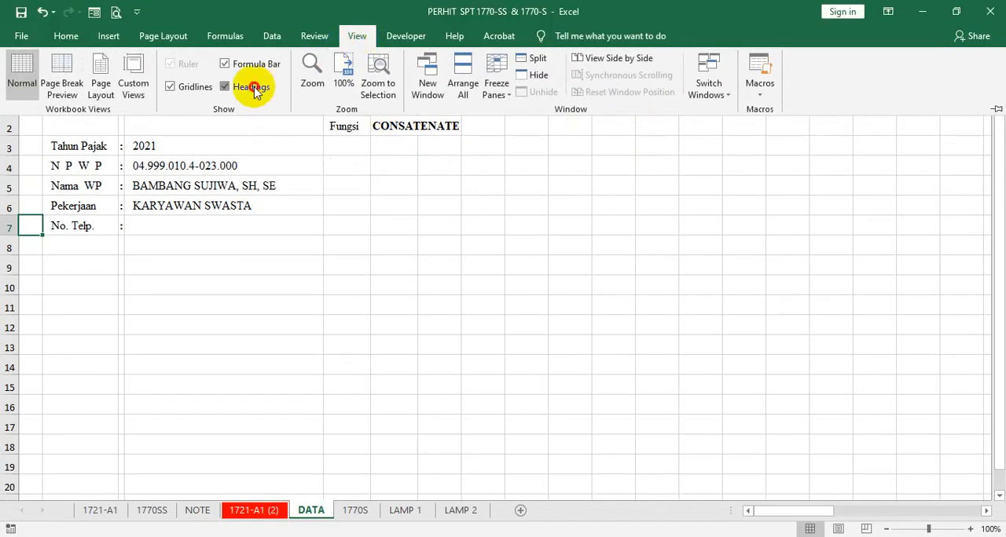
{"action": "left_click", "coordinate": [226, 64]}
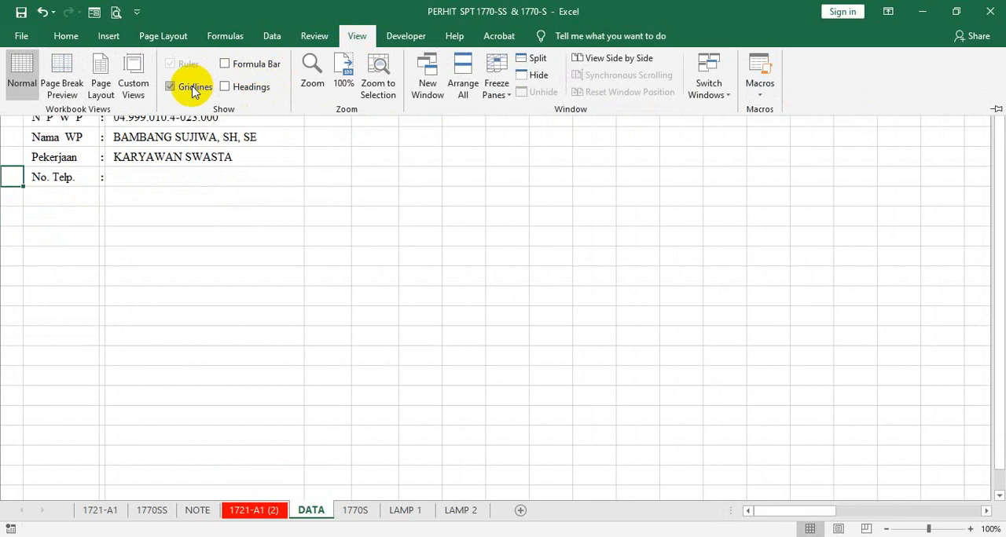
{"action": "left_click", "coordinate": [192, 88]}
{"action": "key", "text": "ctrl+F1"}
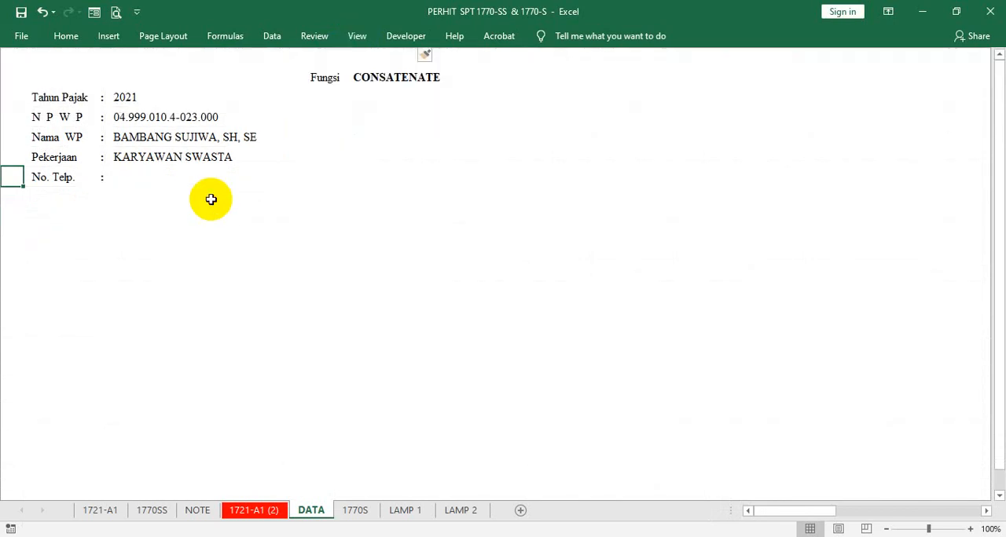
- Auto-hide the ribbon on the cleared DATA sheet and view the filled 1770S form in the same display
{"action": "left_click", "coordinate": [888, 15]}
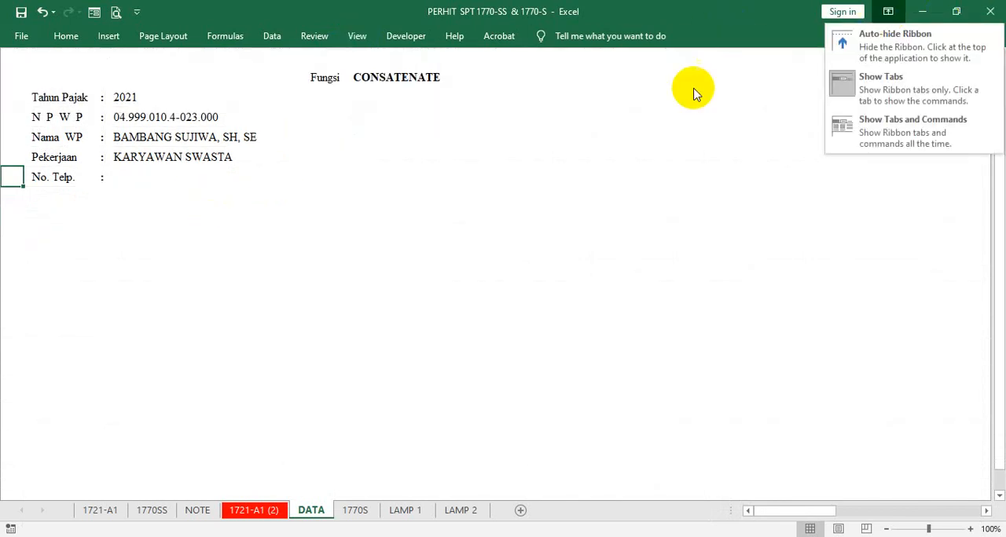
{"action": "left_click", "coordinate": [863, 46]}
{"action": "left_click", "coordinate": [322, 223]}
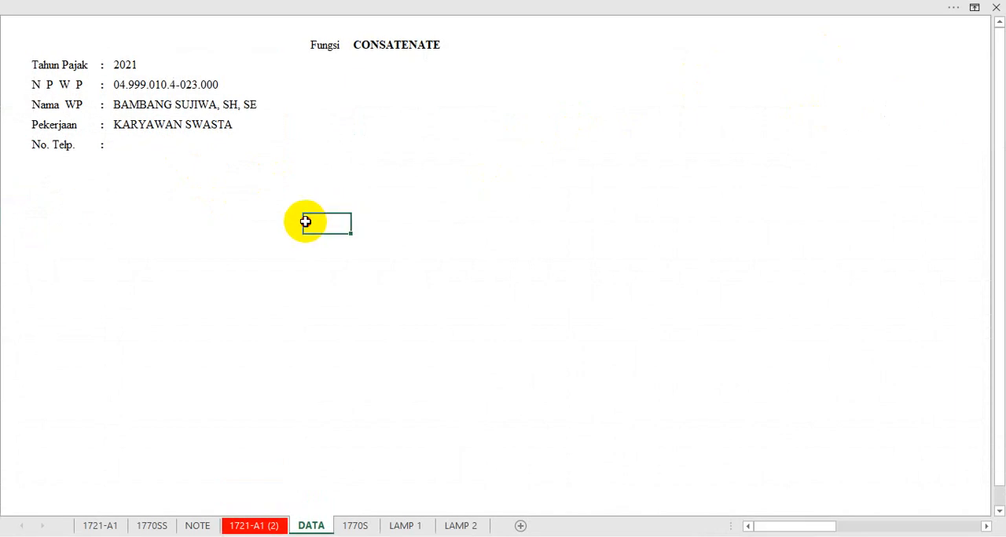
{"action": "left_click", "coordinate": [186, 162]}
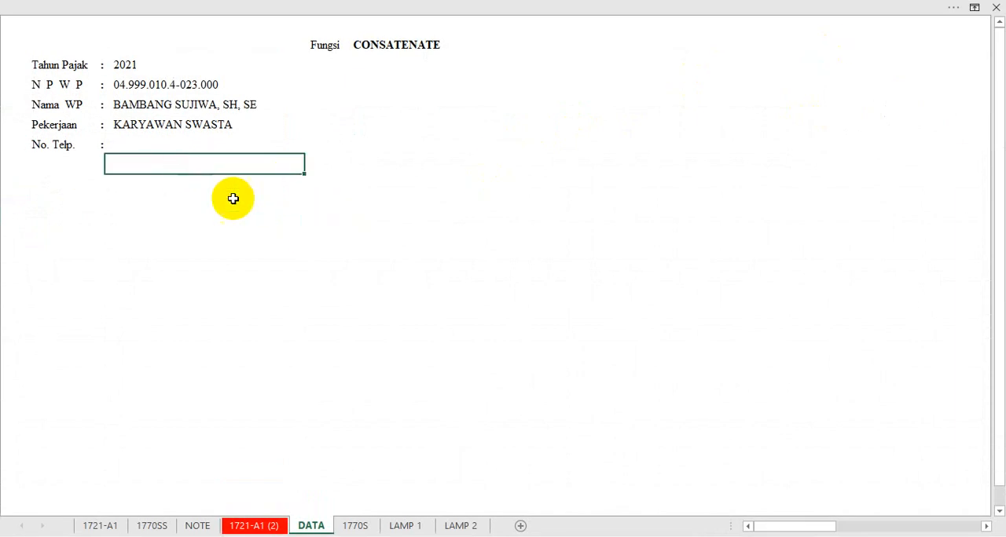
{"action": "left_click", "coordinate": [361, 527]}
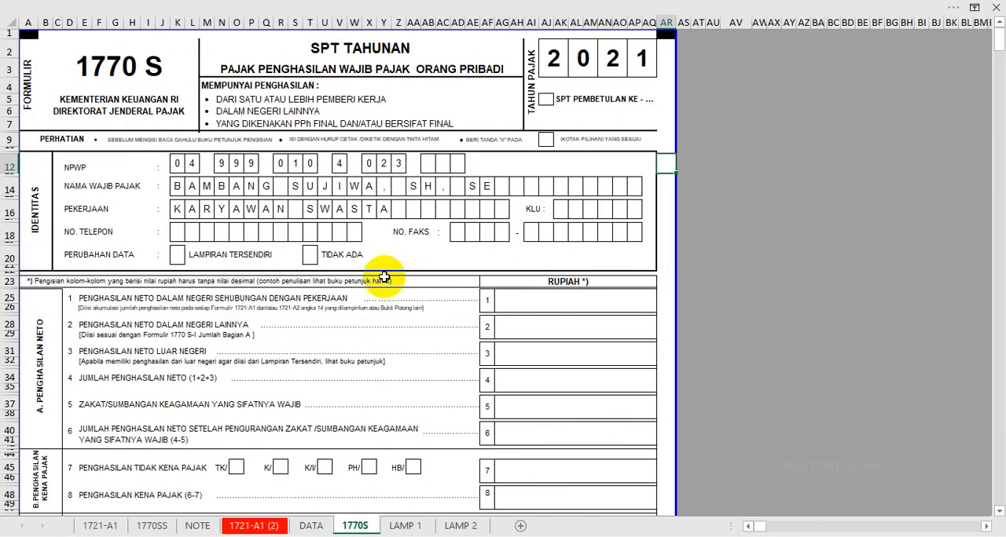
{"action": "left_click", "coordinate": [748, 121]}
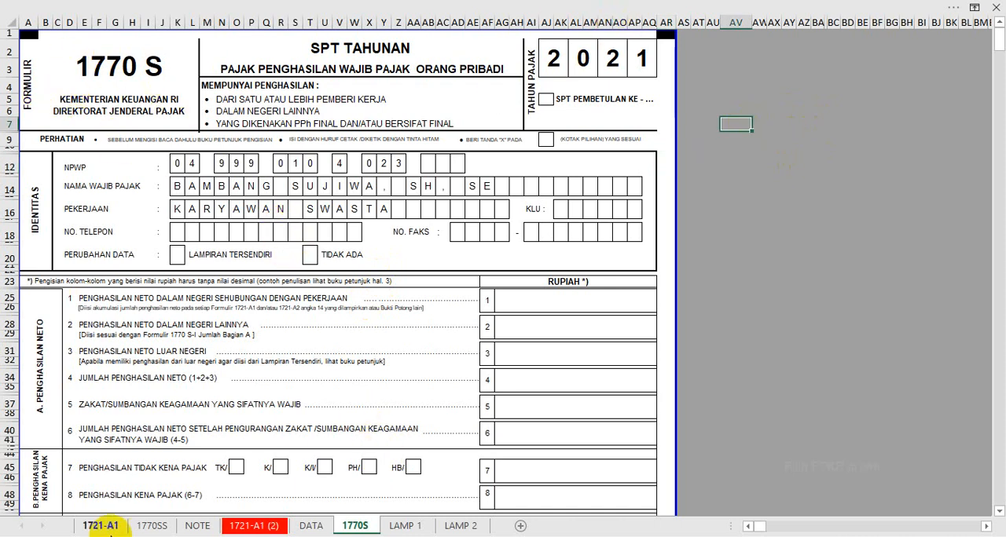
- Return to the DATA sheet and set the ribbon display to Show Tabs
{"action": "left_click", "coordinate": [310, 526]}
{"action": "left_click", "coordinate": [977, 8]}
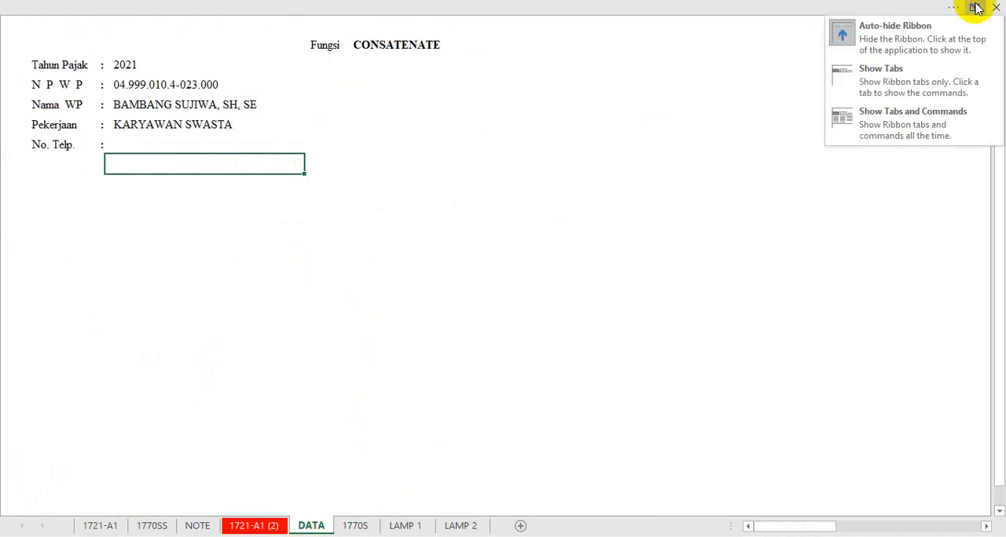
{"action": "left_click", "coordinate": [850, 77]}
{"action": "left_click", "coordinate": [460, 141]}
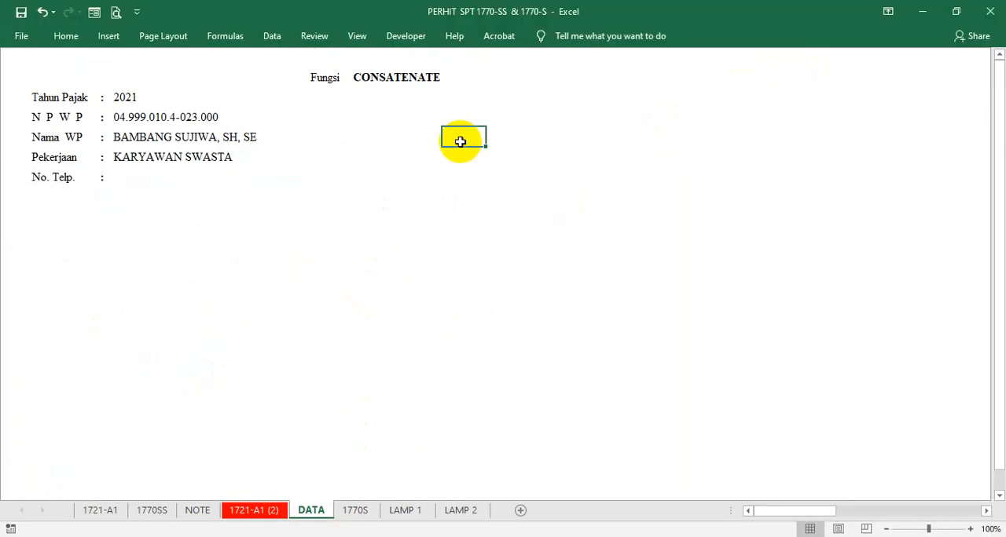
- Show the headings, gridlines and formula bar on the DATA sheet
{"action": "left_click", "coordinate": [358, 36]}
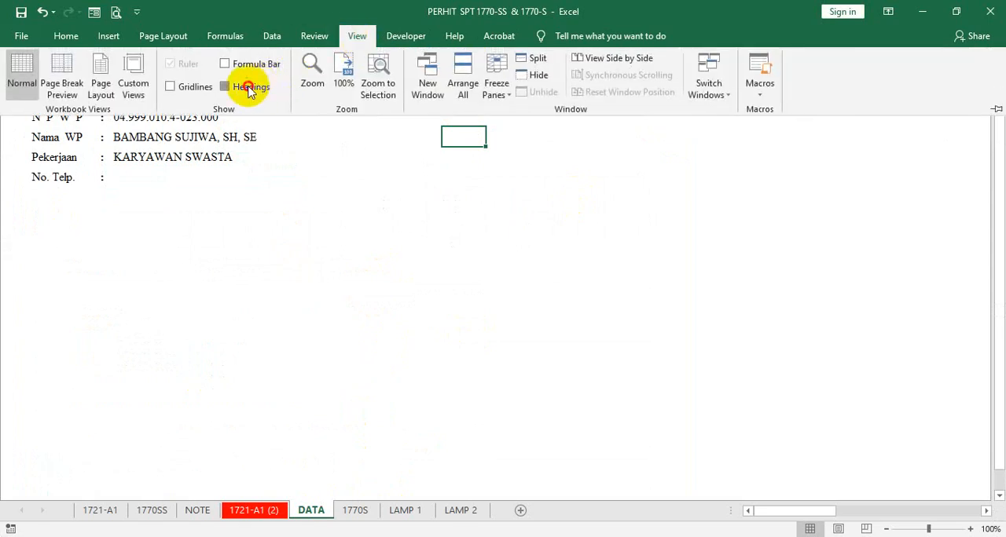
{"action": "left_click", "coordinate": [248, 88]}
{"action": "left_click", "coordinate": [170, 86]}
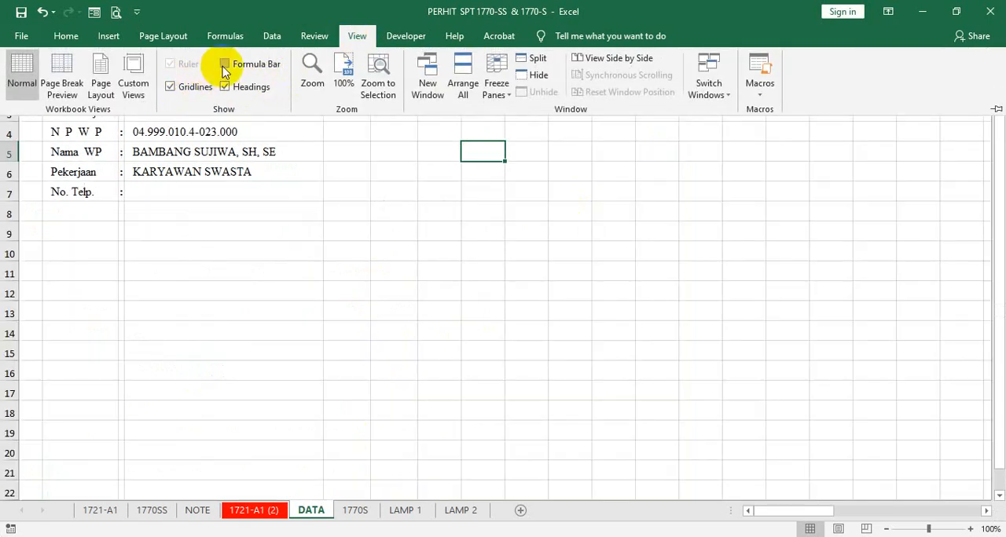
{"action": "left_click", "coordinate": [226, 64]}
{"action": "left_click", "coordinate": [406, 204]}
{"action": "left_click", "coordinate": [430, 206]}
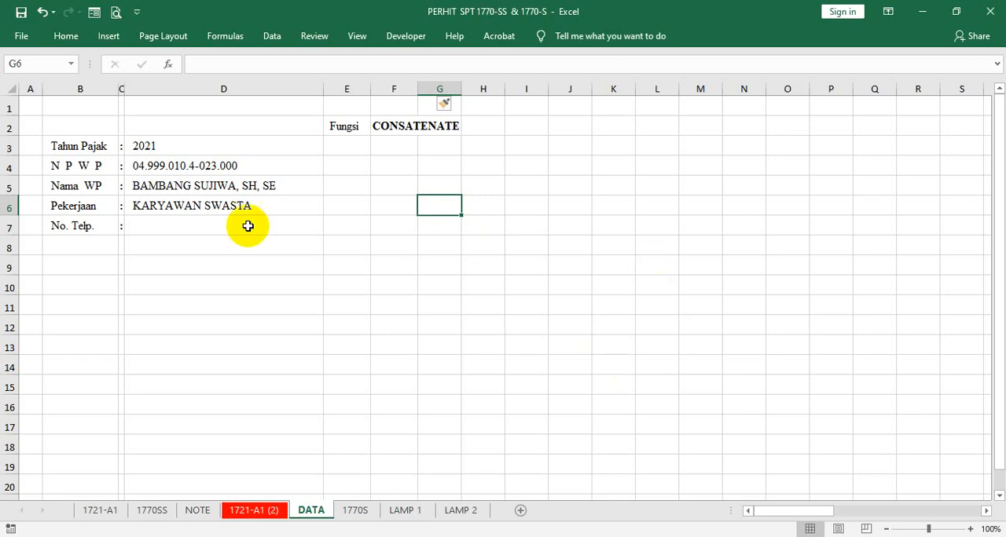
- Narrow columns A and D of the DATA sheet slightly and widen columns E to H to one equal width
{"action": "left_click_drag", "start_coordinate": [322, 87], "coordinate": [304, 102]}
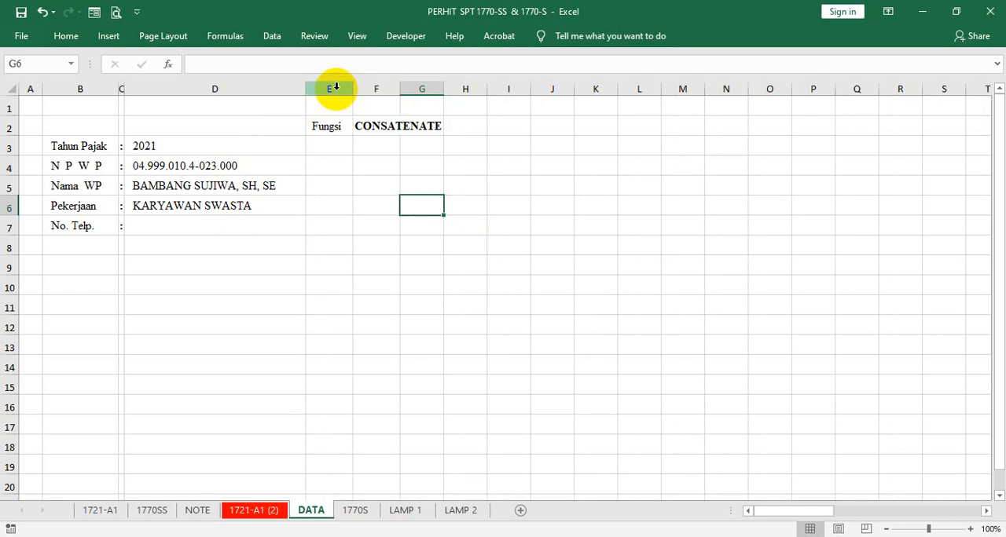
{"action": "left_click_drag", "start_coordinate": [335, 88], "coordinate": [456, 83]}
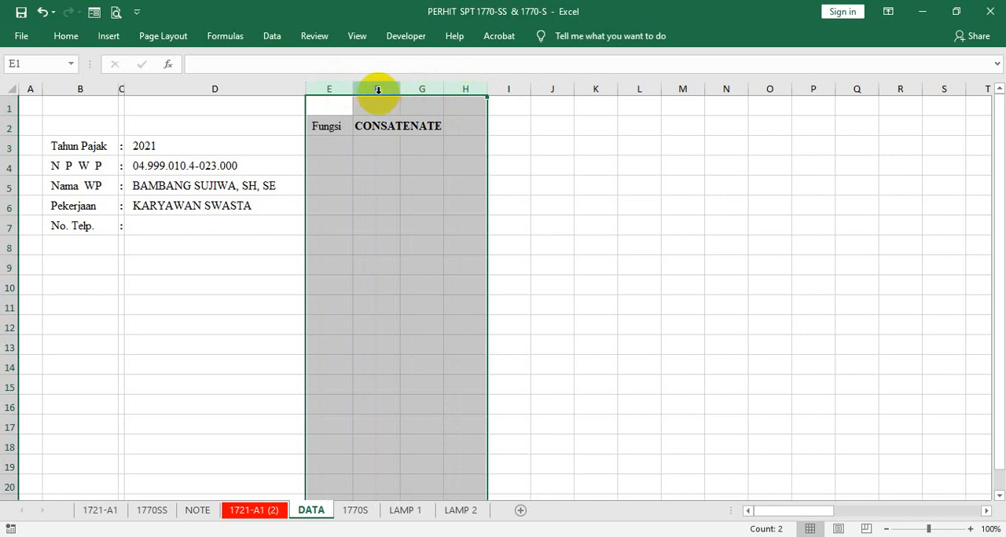
{"action": "left_click_drag", "start_coordinate": [353, 88], "coordinate": [383, 86]}
{"action": "left_click", "coordinate": [168, 253]}
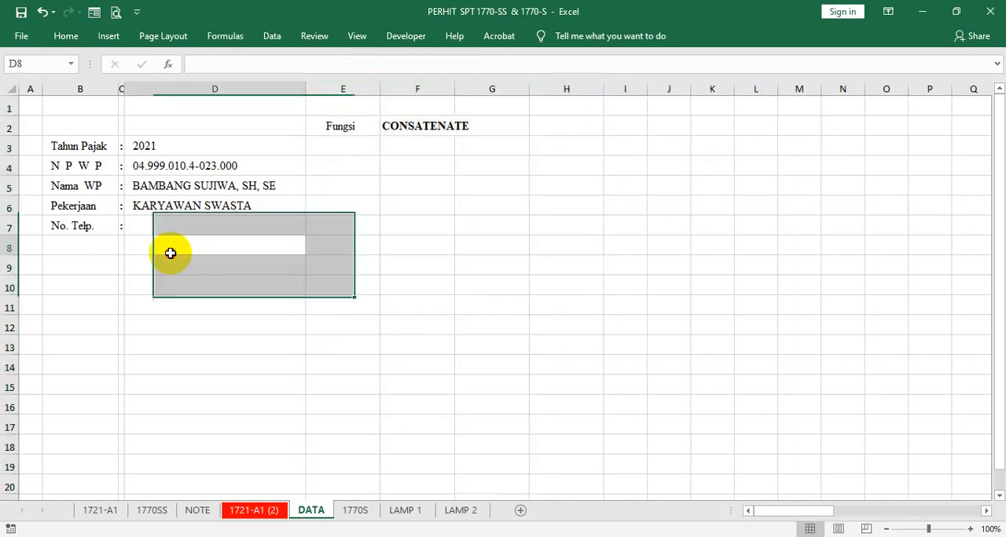
{"action": "left_click", "coordinate": [190, 292]}
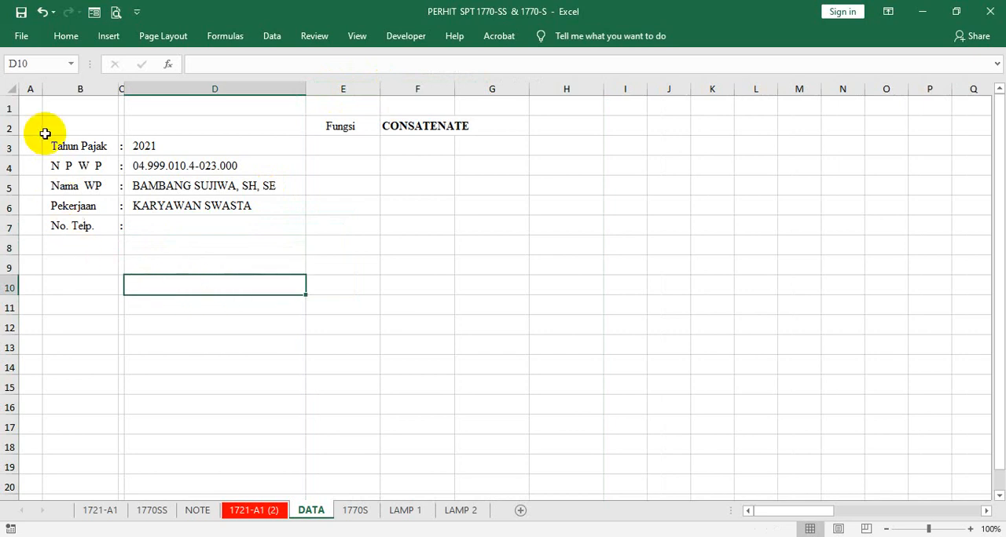
{"action": "left_click_drag", "start_coordinate": [42, 89], "coordinate": [24, 103]}
{"action": "left_click", "coordinate": [134, 265]}
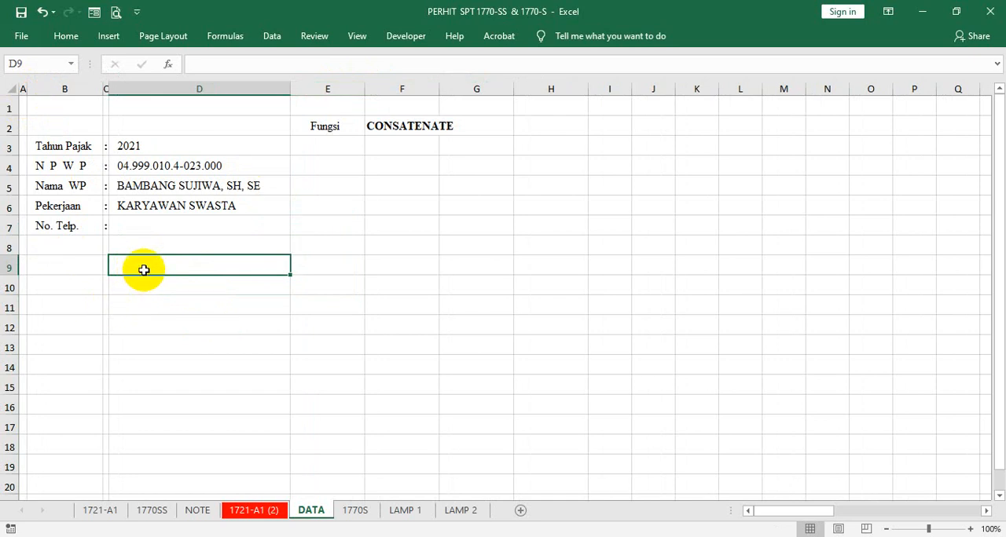
- Center and bold the header cells D9:H9 on the DATA sheet
{"action": "left_click_drag", "start_coordinate": [136, 260], "coordinate": [559, 260]}
{"action": "right_click", "coordinate": [557, 261]}
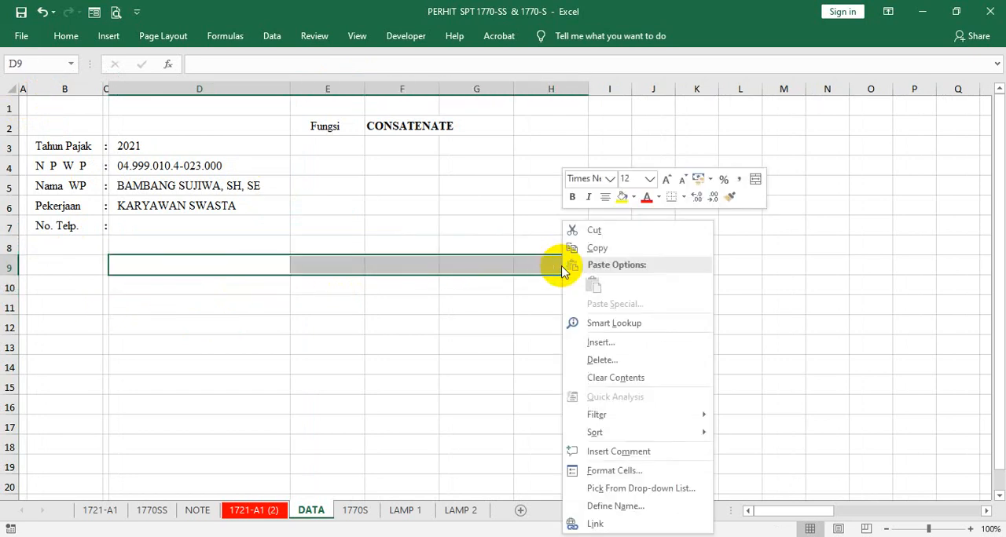
{"action": "left_click", "coordinate": [605, 196]}
{"action": "left_click", "coordinate": [572, 196]}
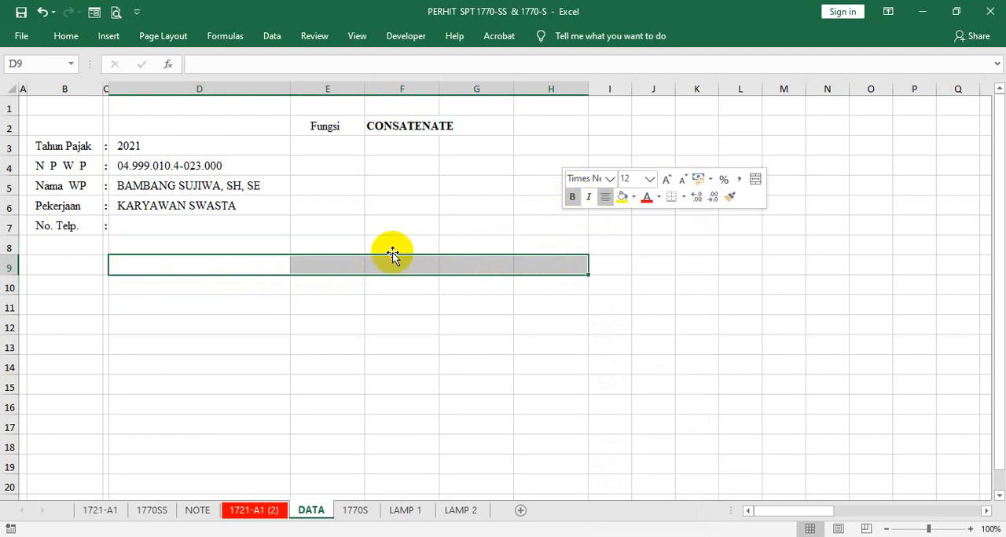
- Enter the header "Nama & NPWP Pemberi Ph" in cell D9
{"action": "left_click", "coordinate": [245, 268]}
{"action": "double_click", "coordinate": [245, 268]}
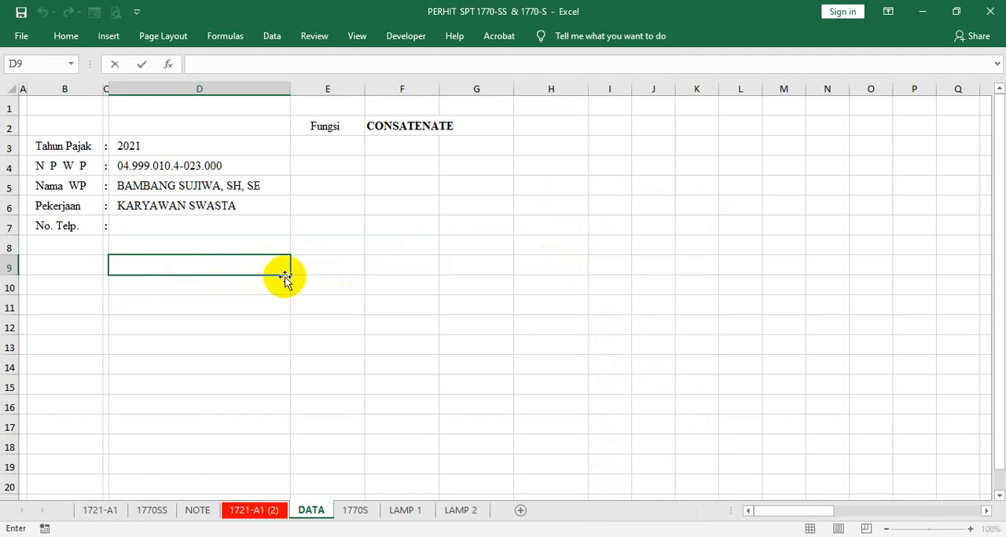
{"action": "type", "text": "Nama & NPWP "}
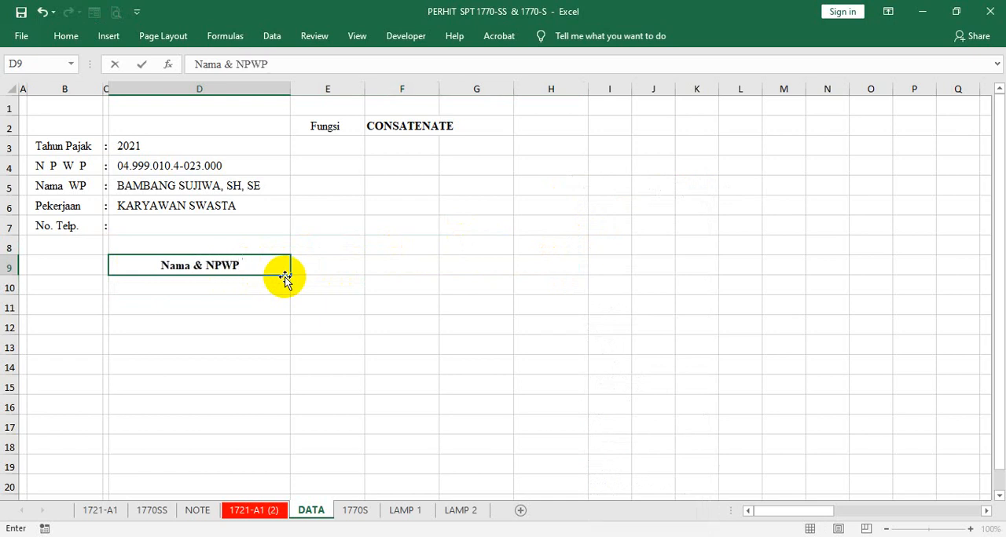
{"action": "type", "text": "p"}
{"action": "key", "text": "BackSpace"}
{"action": "type", "text": "P"}
{"action": "type", "text": "e"}
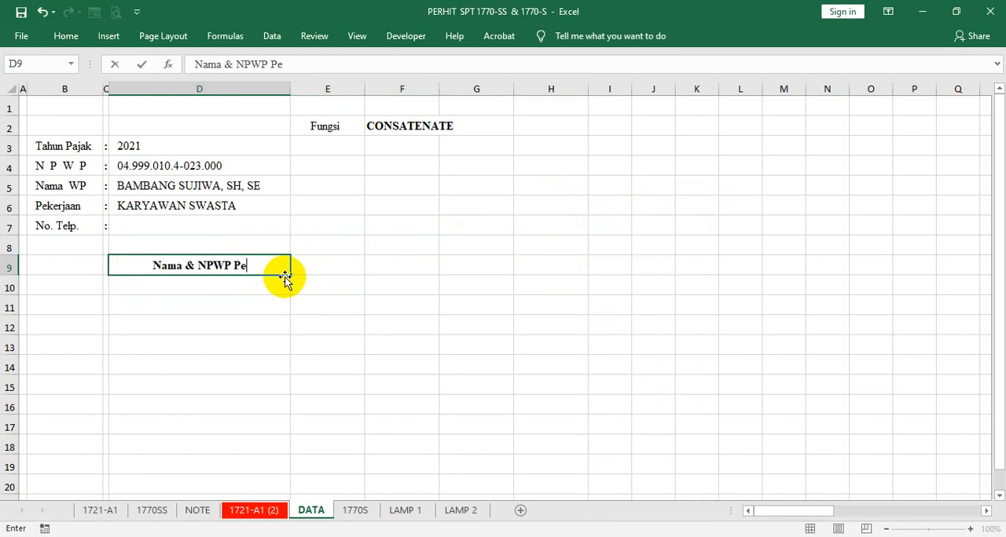
{"action": "type", "text": "mber"}
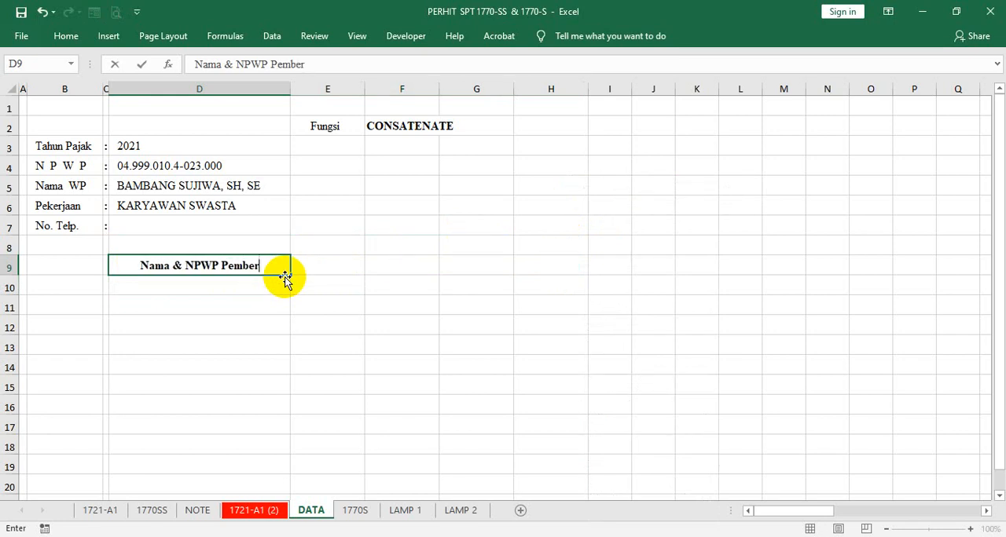
{"action": "type", "text": "i K"}
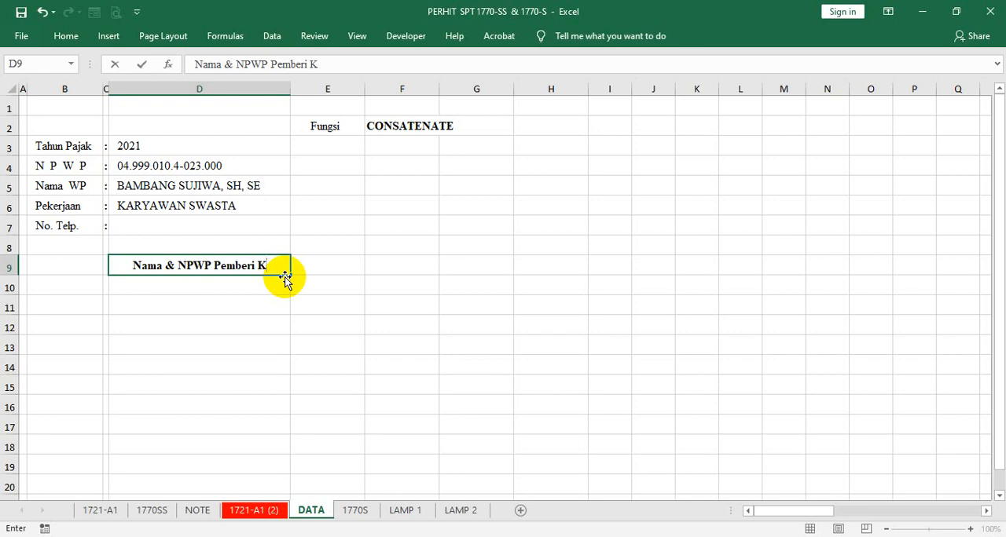
{"action": "key", "text": "BackSpace"}
{"action": "type", "text": "P"}
{"action": "type", "text": "h"}
{"action": "key", "text": "Tab"}
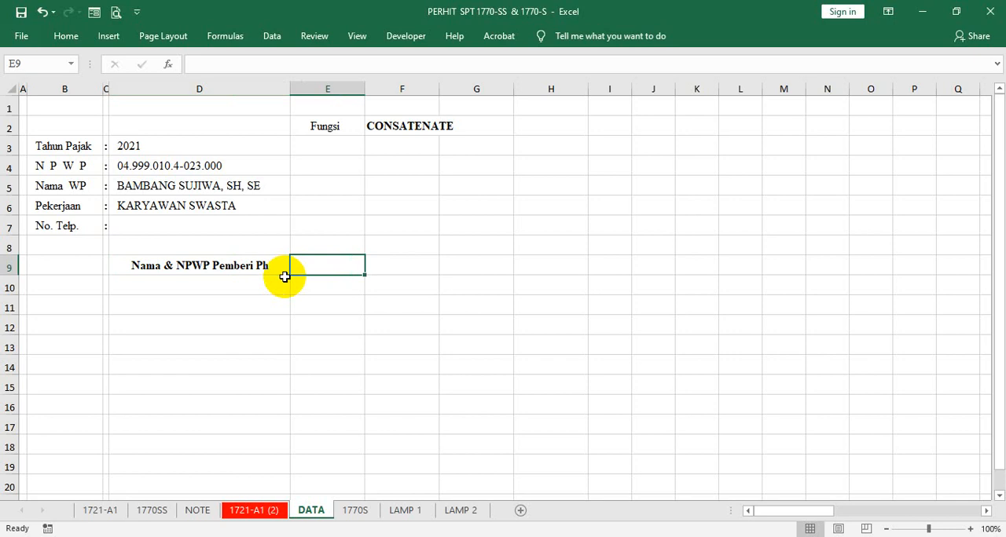
- Enter the headers "Ph. Netto" in cell E9 and "PPh. 21" in cell F9 of the DATA sheet
{"action": "type", "text": "P"}
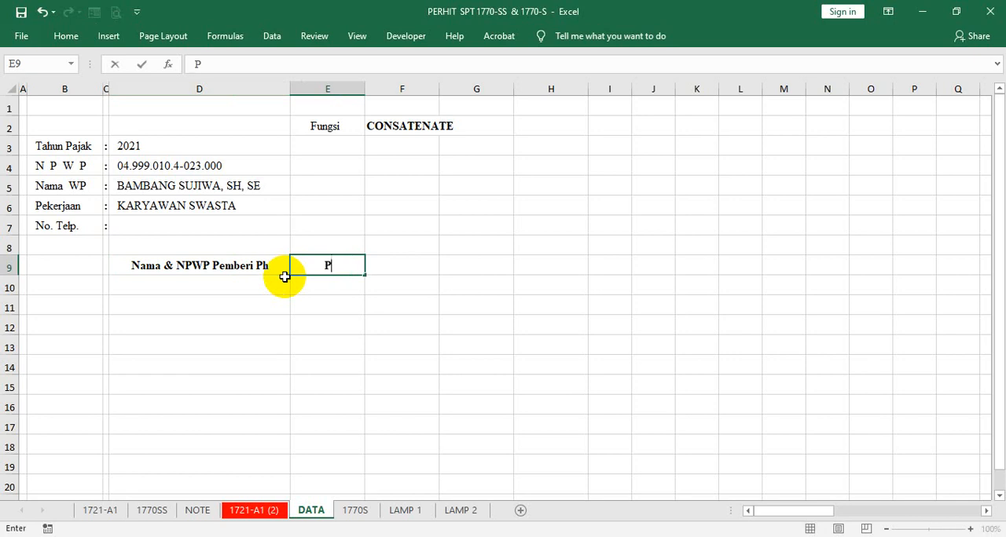
{"action": "type", "text": "h. Netto"}
{"action": "key", "text": "Tab"}
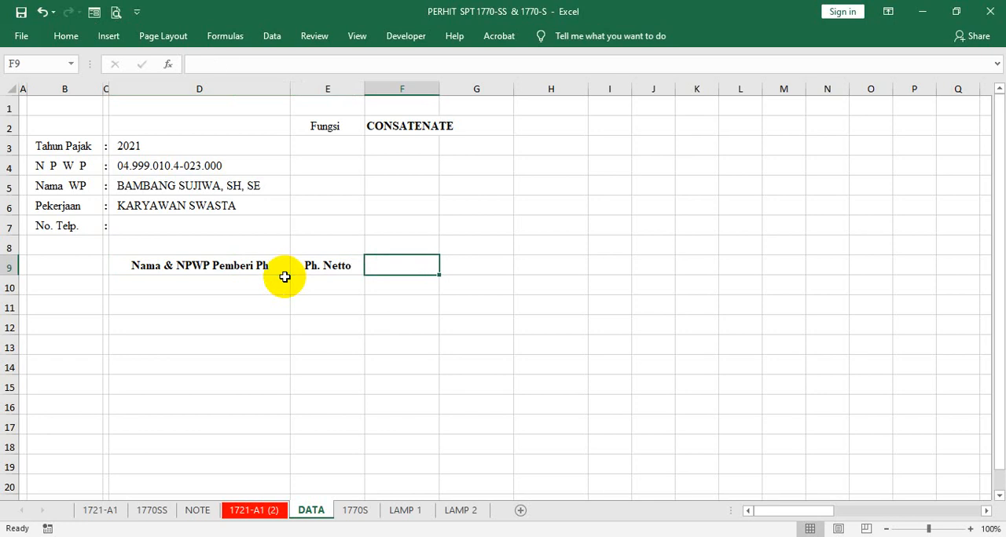
{"action": "type", "text": "PPh"}
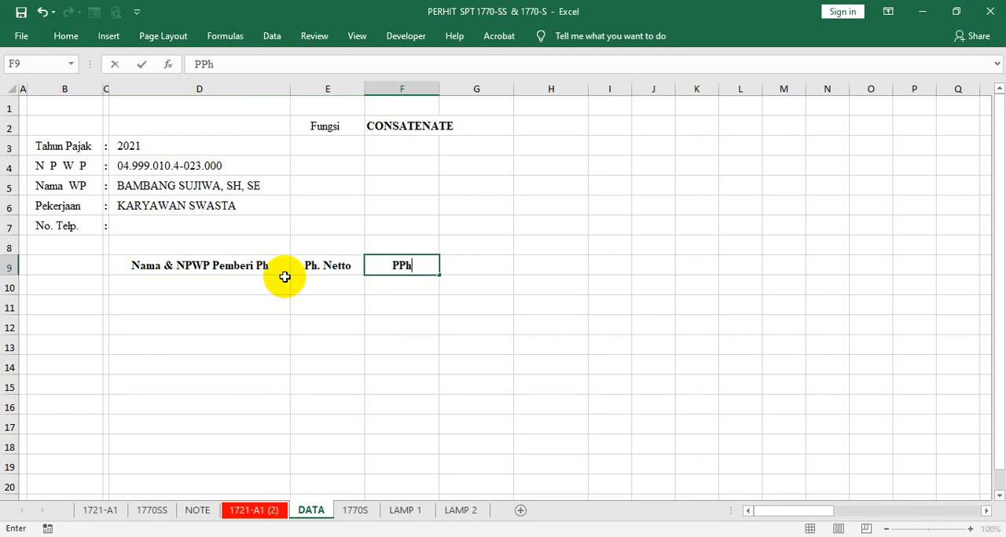
{"action": "type", "text": ","}
{"action": "key", "text": "BackSpace"}
{"action": "key", "text": "BackSpace"}
{"action": "type", "text": ". 21"}
{"action": "key", "text": "Tab"}
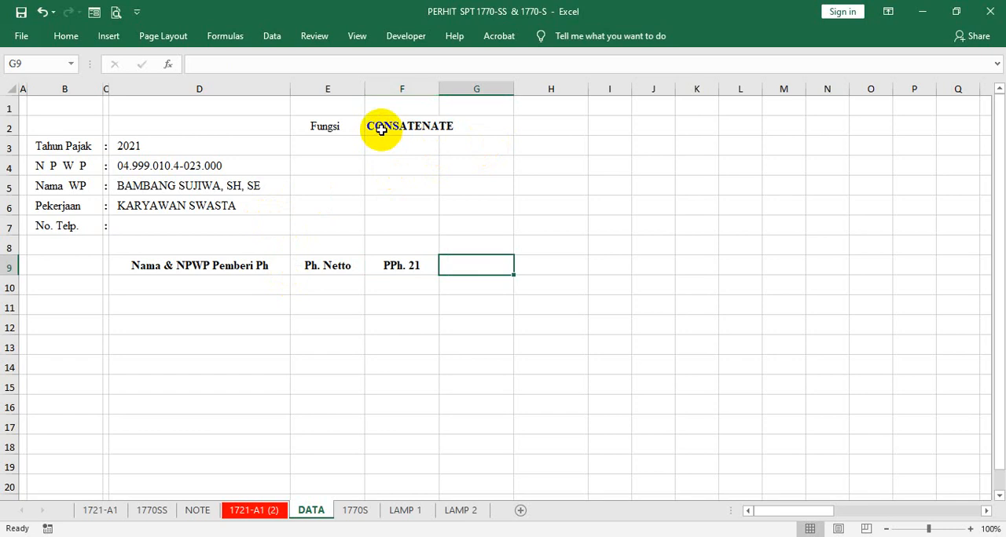
- Move the "Ph. Netto" and "PPh. 21" headers to cells F9:G9 and widen column E slightly
{"action": "left_click", "coordinate": [337, 266]}
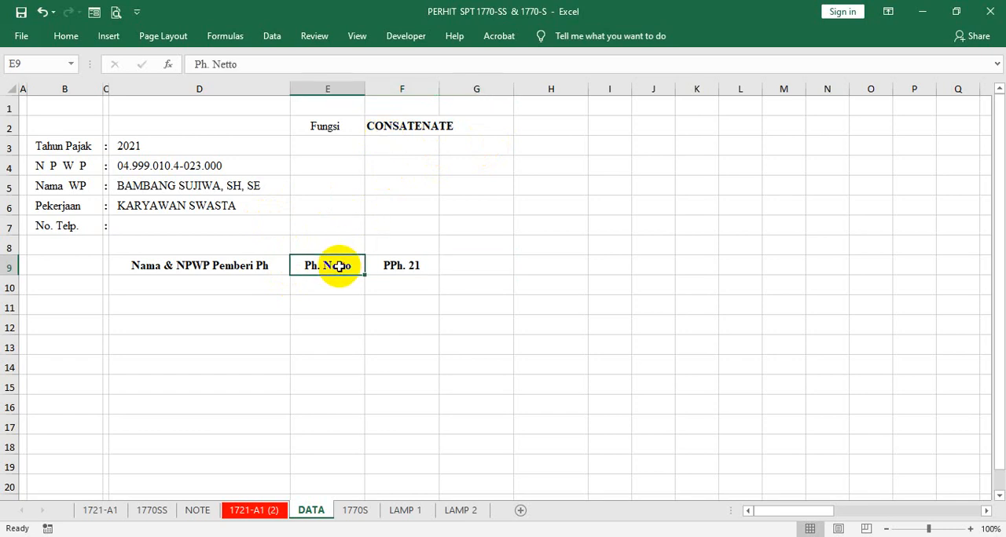
{"action": "left_click_drag", "start_coordinate": [352, 265], "coordinate": [451, 265]}
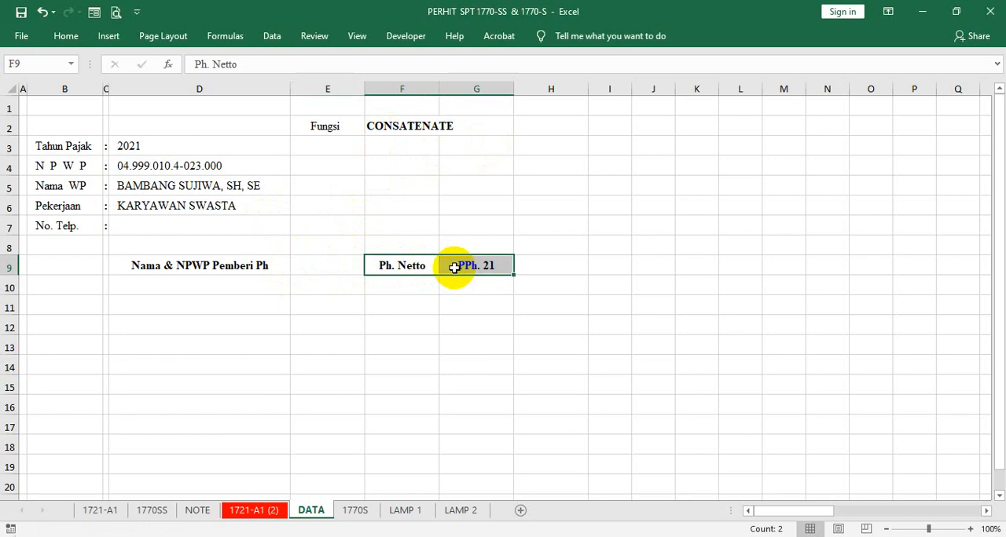
{"action": "left_click_drag", "start_coordinate": [365, 89], "coordinate": [376, 94]}
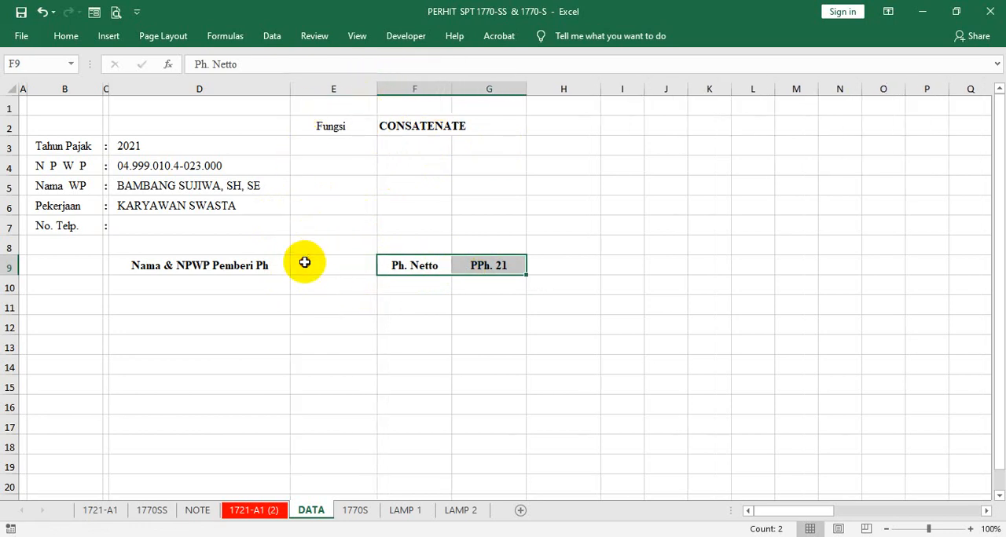
- Enter the header "No & Tgl. BP" in the vacated cell E9
{"action": "left_click", "coordinate": [328, 273]}
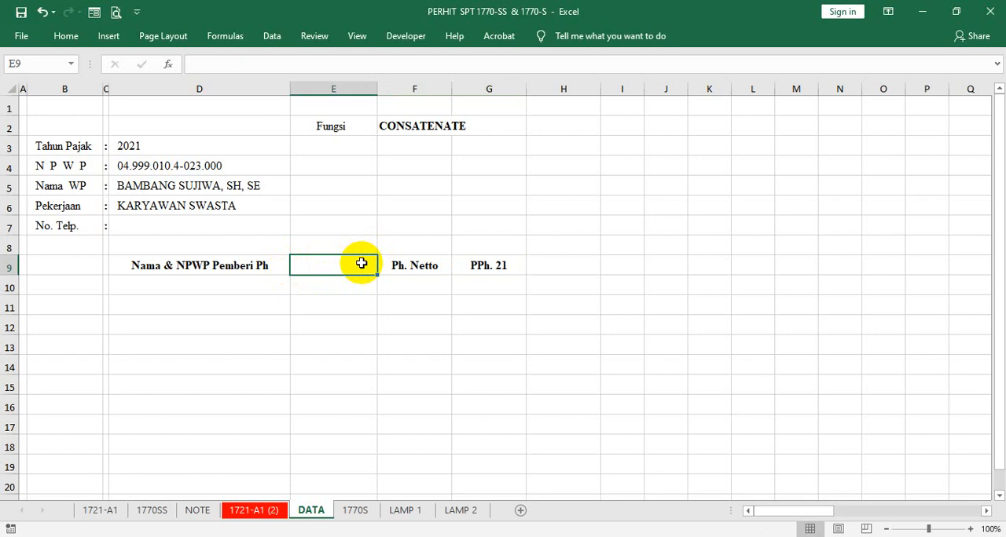
{"action": "type", "text": "No"}
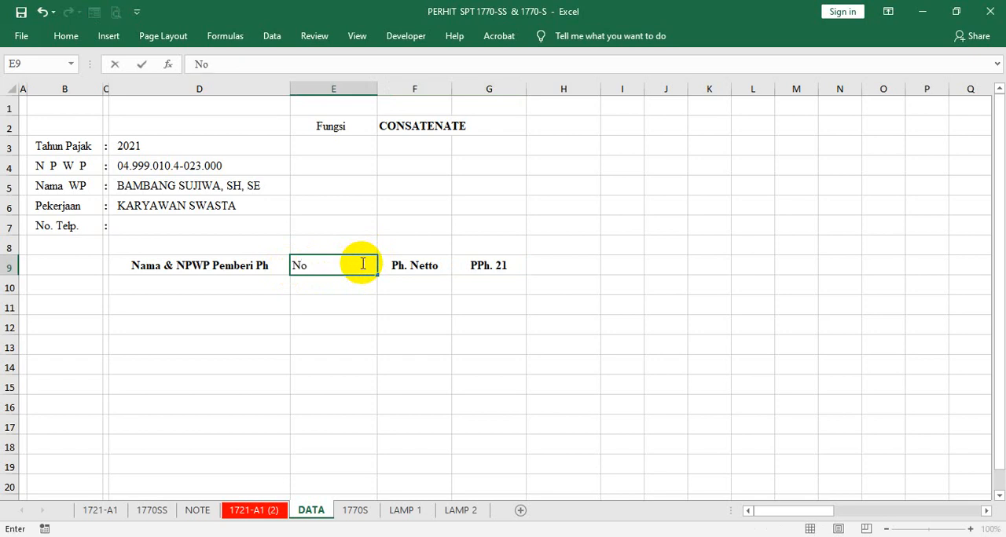
{"action": "type", "text": " & Tgl. BP"}
{"action": "key", "text": "ctrl+Return"}
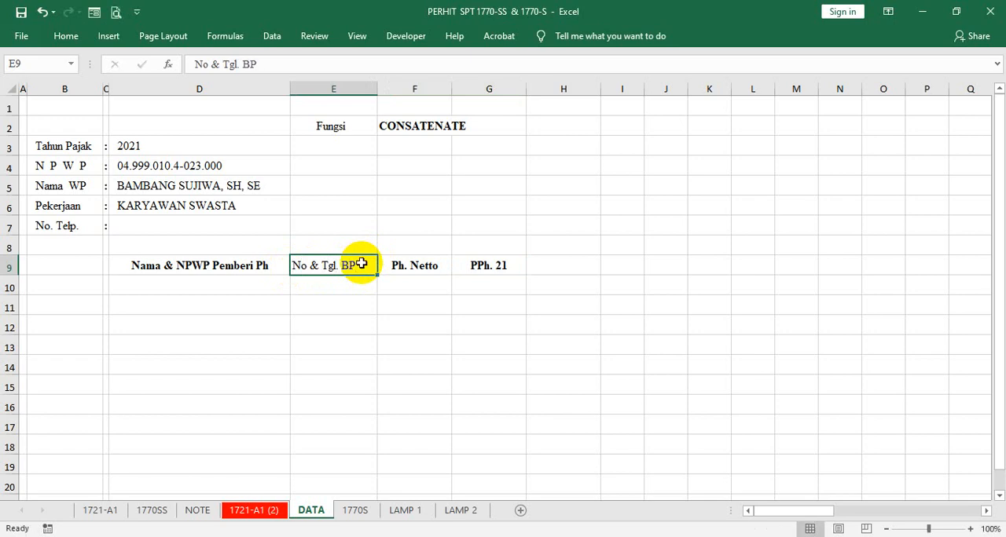
- Copy the bold, centered formatting of the "Ph. Netto" header onto cell E9
{"action": "right_click", "coordinate": [400, 267]}
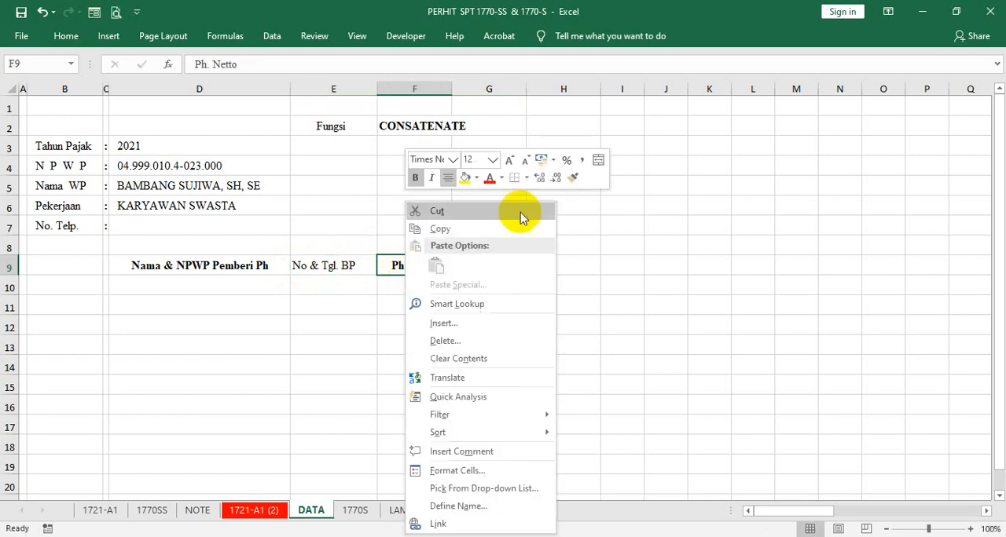
{"action": "left_click", "coordinate": [572, 177]}
{"action": "left_click", "coordinate": [331, 267]}
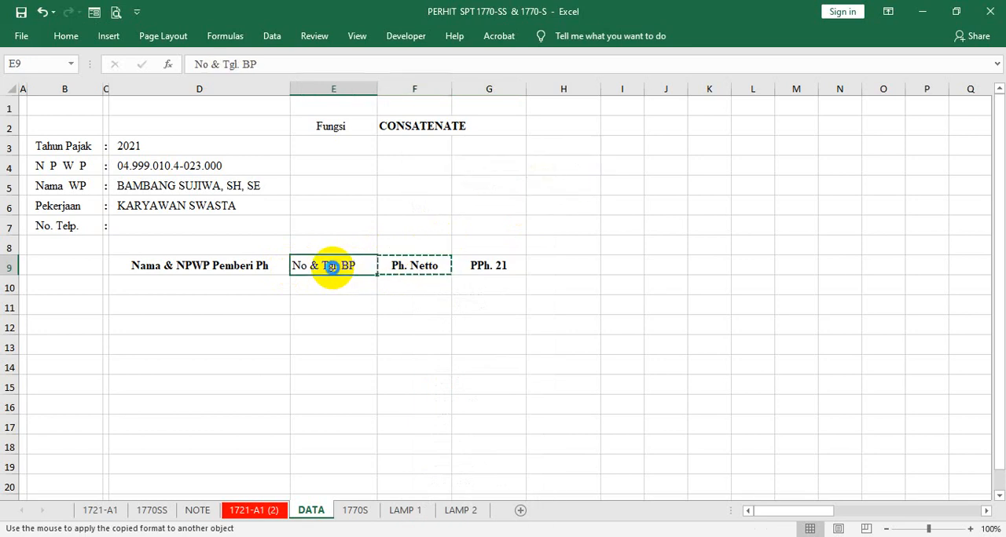
{"action": "left_click", "coordinate": [391, 206]}
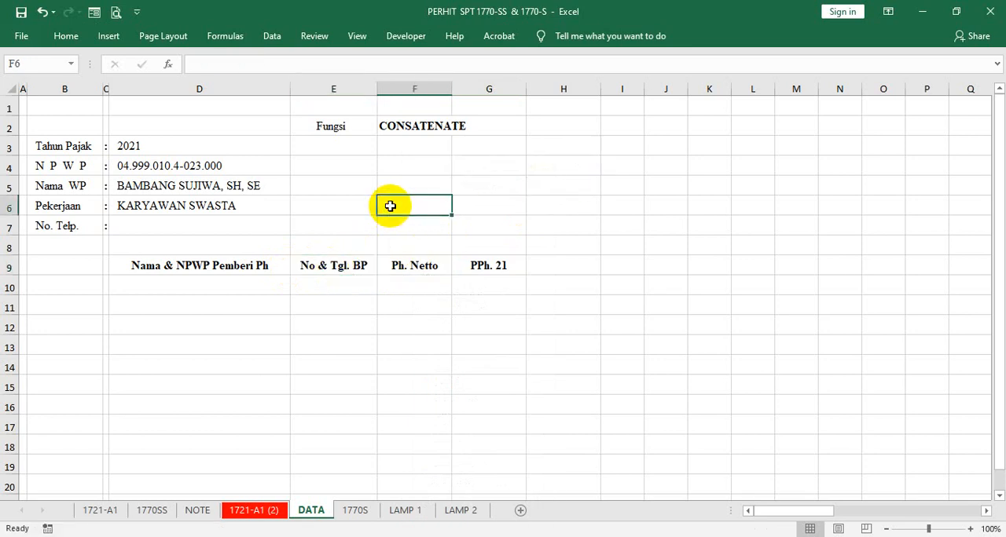
- Attach a comment reading "No & Tgl. Bukti Potong" to header cell E9 and resize its box to fit the text
{"action": "left_click", "coordinate": [327, 265]}
{"action": "right_click", "coordinate": [325, 268]}
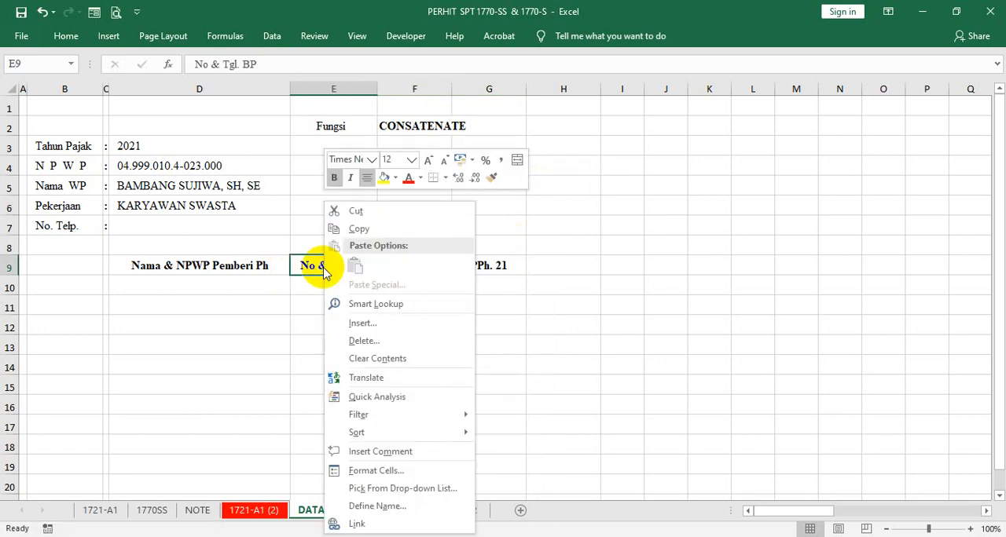
{"action": "left_click", "coordinate": [391, 453]}
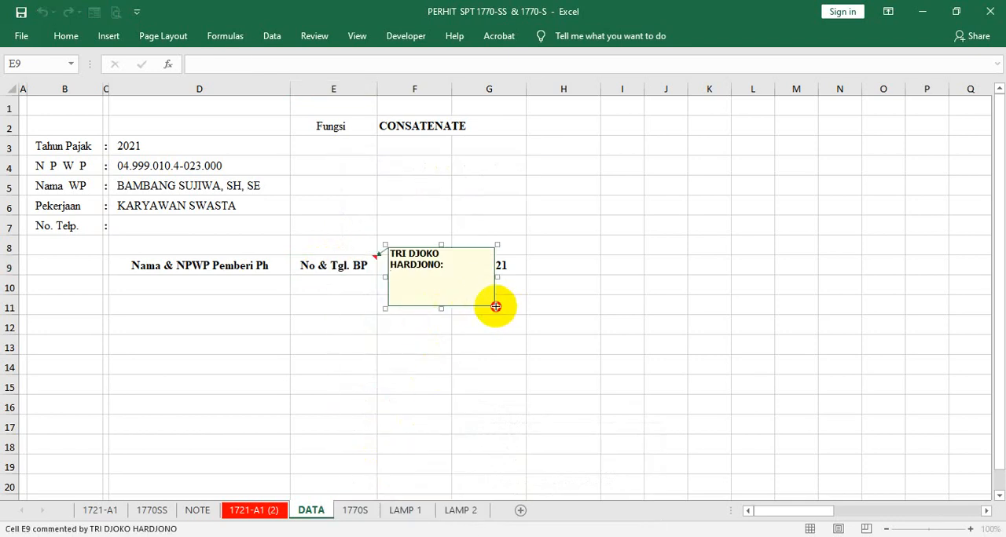
{"action": "left_click_drag", "start_coordinate": [495, 307], "coordinate": [516, 297]}
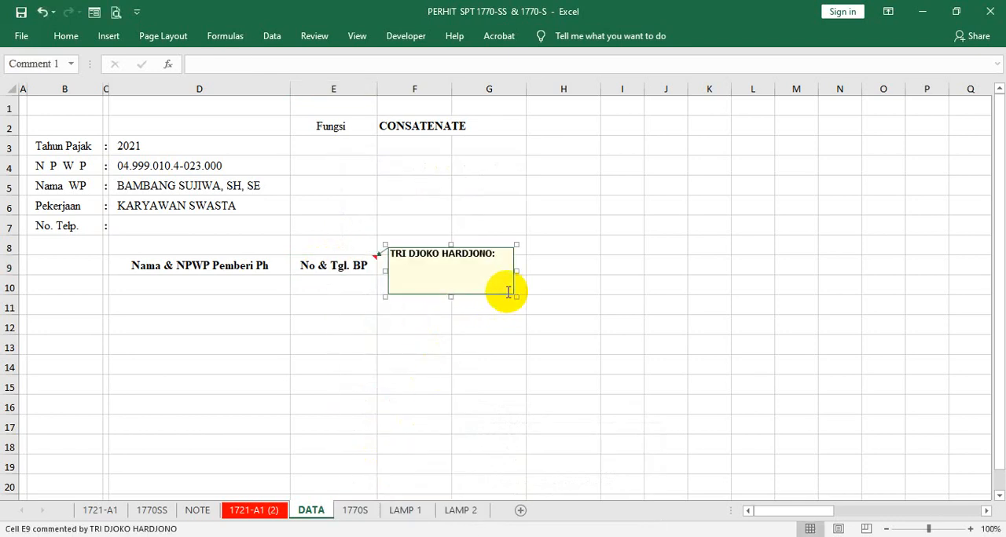
{"action": "left_click", "coordinate": [420, 271]}
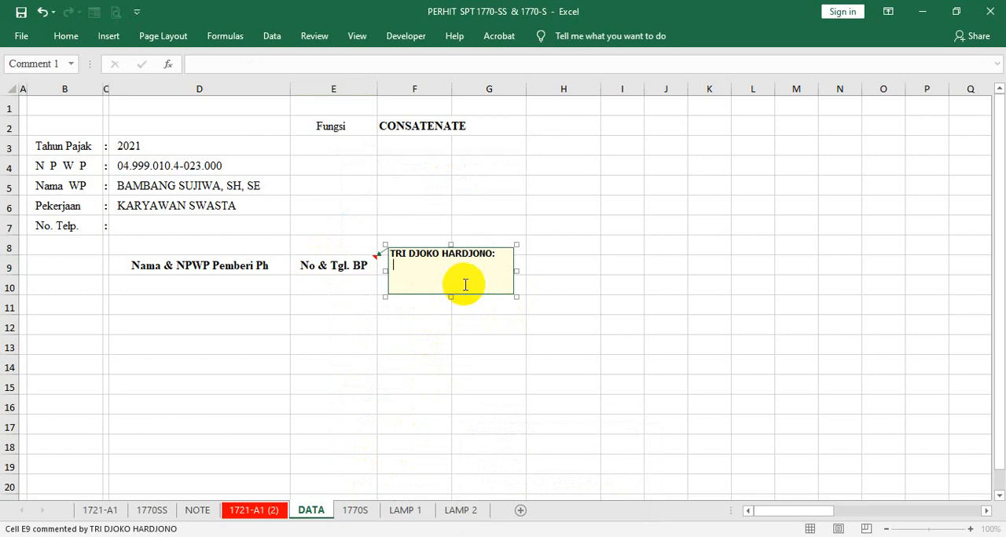
{"action": "type", "text": "No & Tgl. Bukti Potong"}
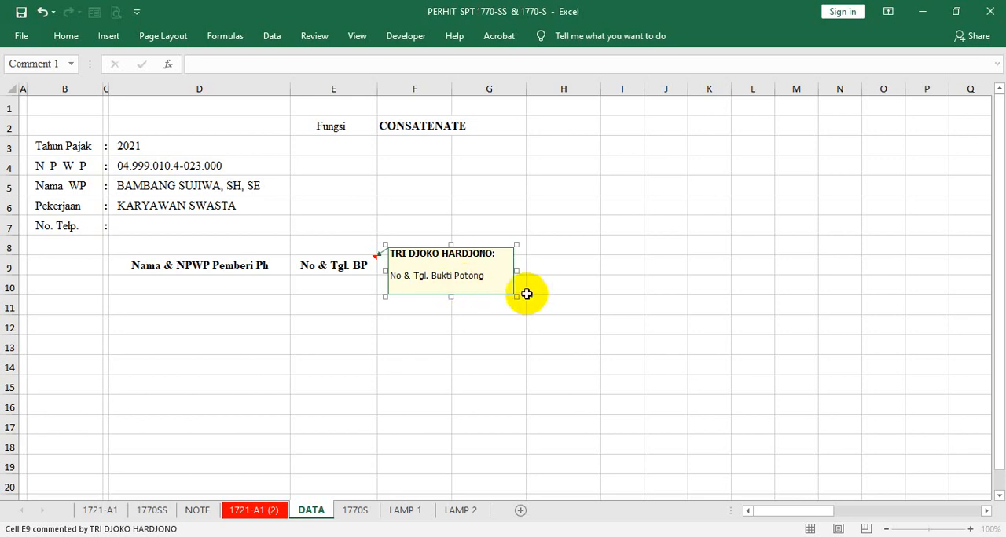
{"action": "left_click_drag", "start_coordinate": [515, 295], "coordinate": [511, 288]}
{"action": "left_click", "coordinate": [480, 324]}
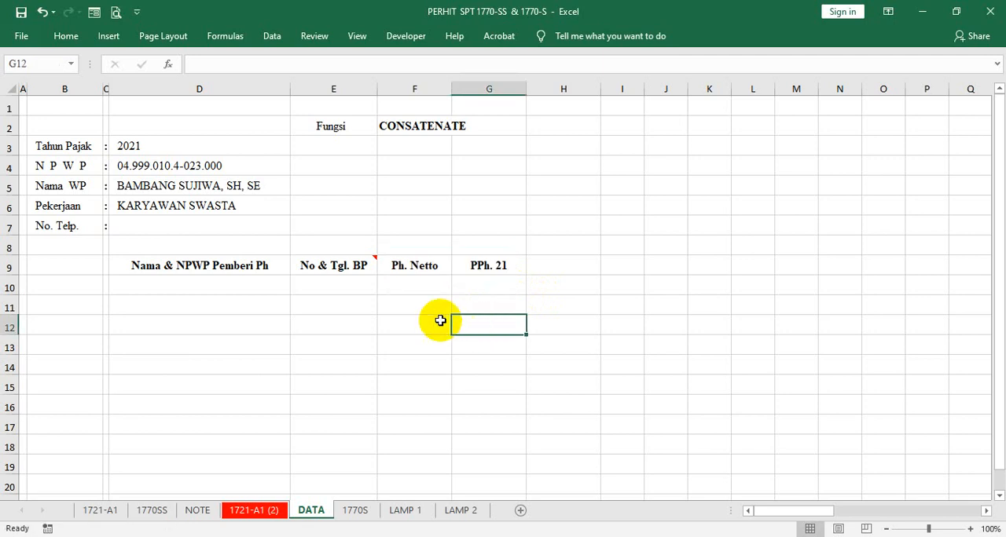
{"action": "left_click", "coordinate": [352, 260]}
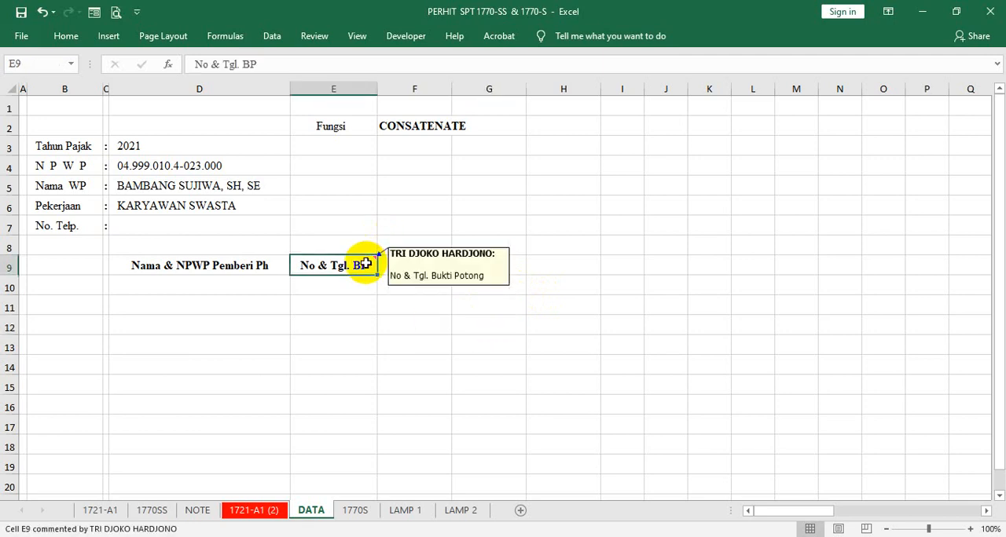
{"action": "left_click", "coordinate": [360, 320]}
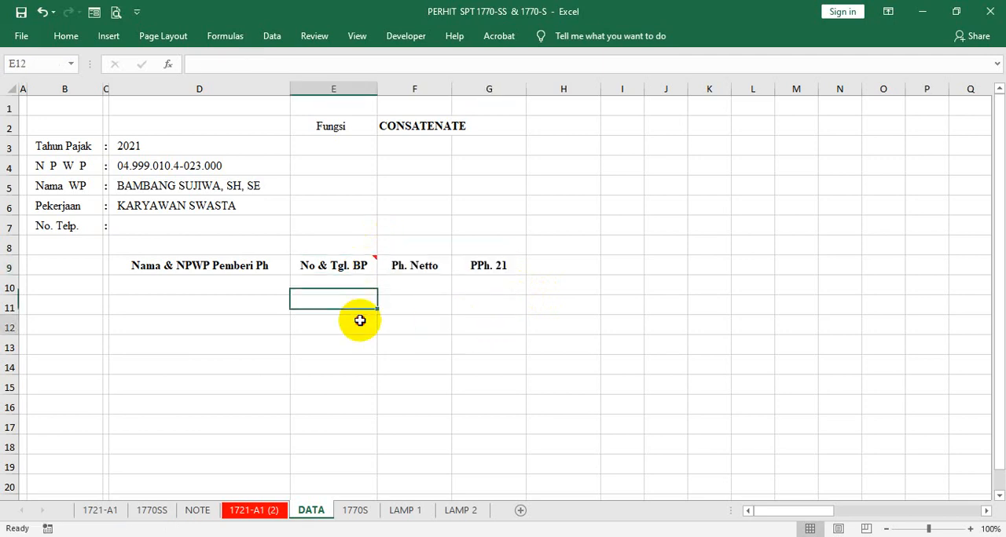
- Consult the net income lines on the 1721-A1 (2) sheet and attach a compact comment citing "FORM 1721-A1" to the "Ph. Netto" header on DATA
{"action": "left_click", "coordinate": [412, 265]}
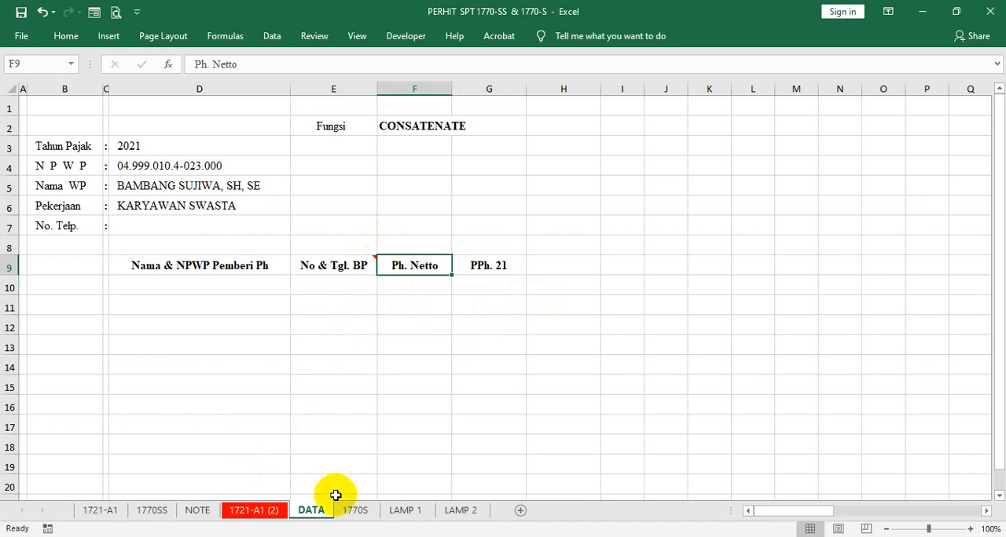
{"action": "left_click", "coordinate": [260, 511]}
{"action": "scroll", "coordinate": [271, 424], "scroll_direction": "down", "scroll_amount": 5}
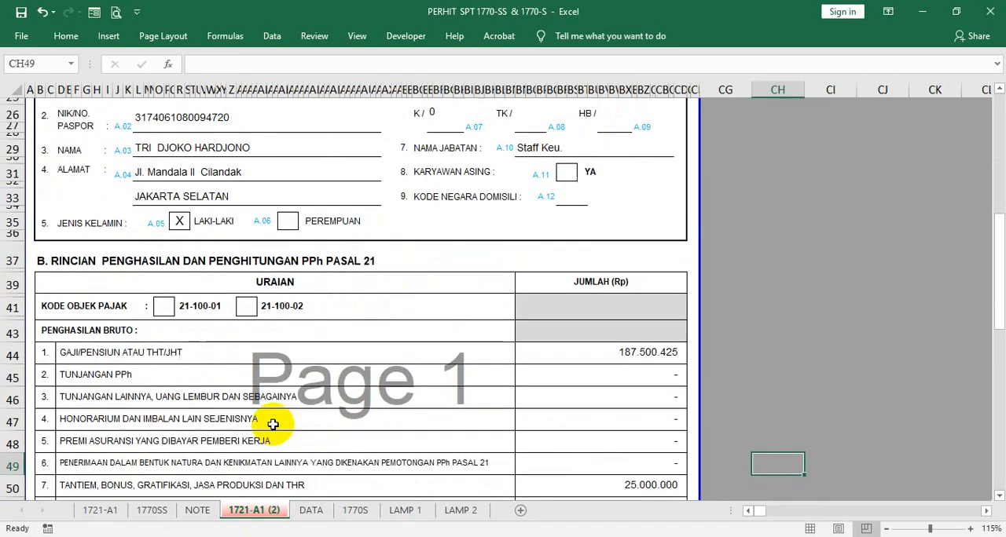
{"action": "scroll", "coordinate": [272, 427], "scroll_direction": "down", "scroll_amount": 3}
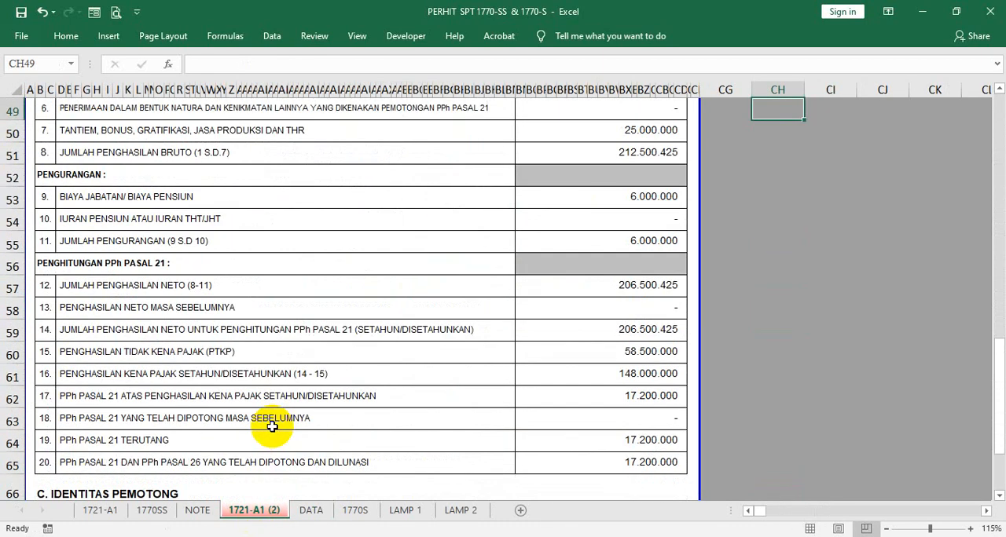
{"action": "left_click", "coordinate": [311, 510]}
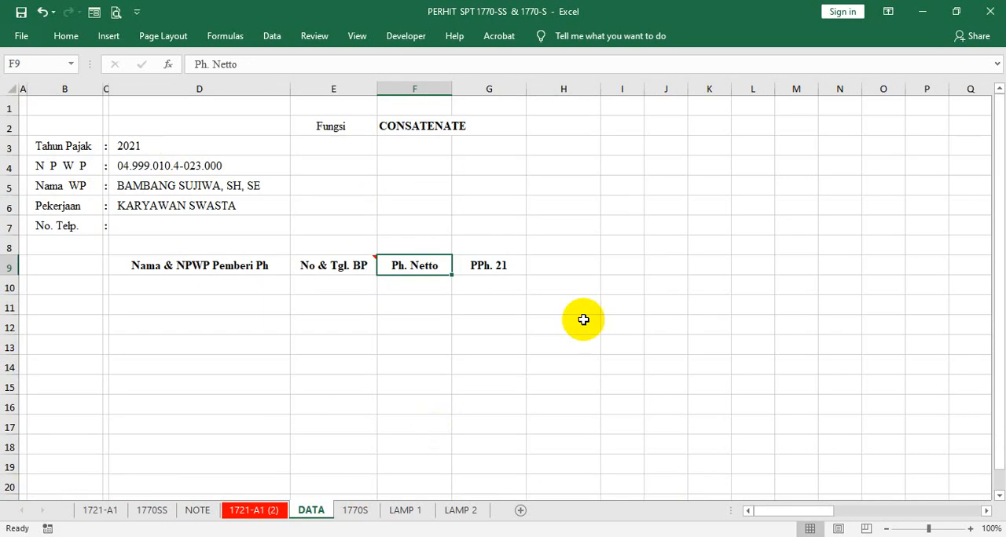
{"action": "right_click", "coordinate": [416, 264]}
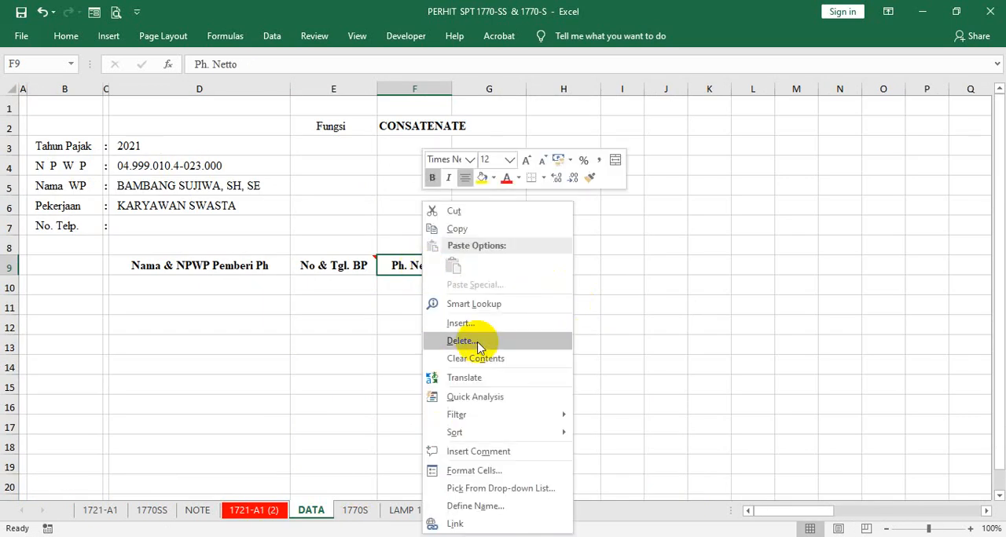
{"action": "left_click", "coordinate": [479, 451]}
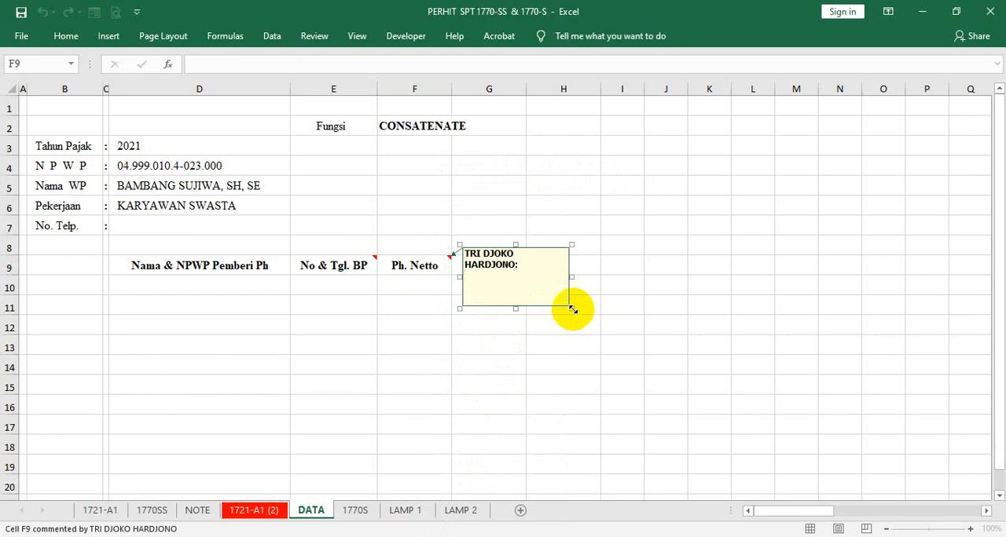
{"action": "left_click_drag", "start_coordinate": [570, 309], "coordinate": [588, 289]}
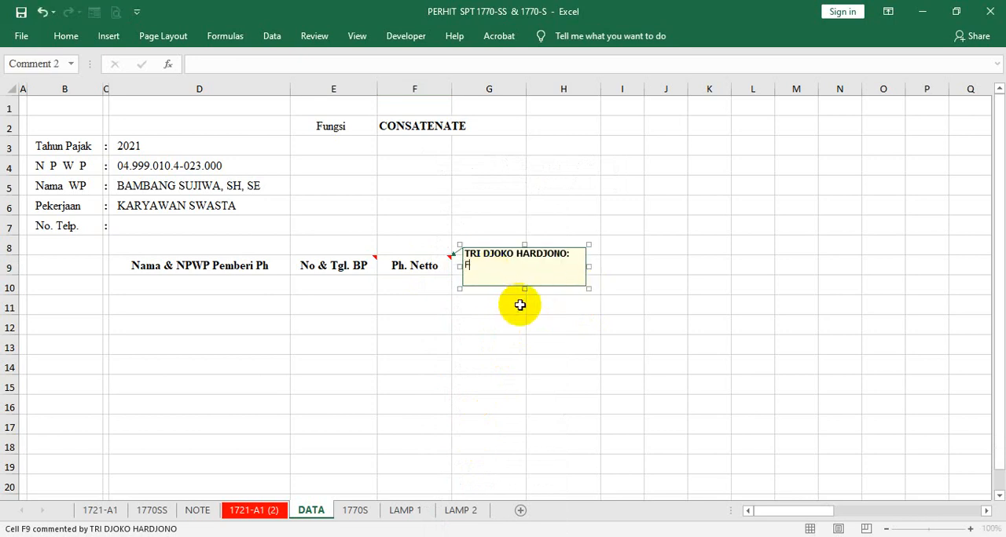
{"action": "type", "text": "ORM  1721-A1  no. 12"}
{"action": "left_click", "coordinate": [512, 328]}
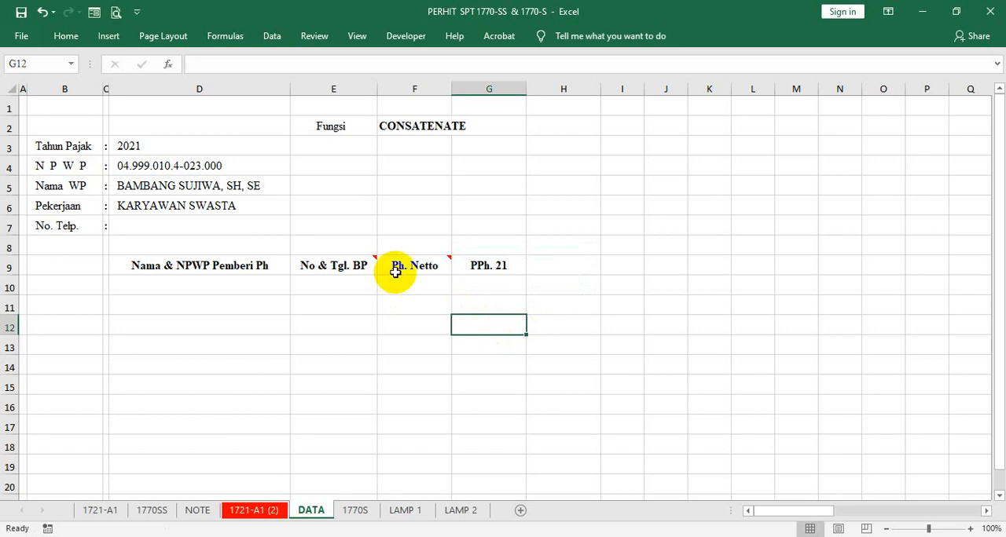
- Attach a comment citing "FORM 1721" to the "PPh. 21" header in G9, with its box made wider and shorter
{"action": "left_click", "coordinate": [489, 265]}
{"action": "right_click", "coordinate": [491, 267]}
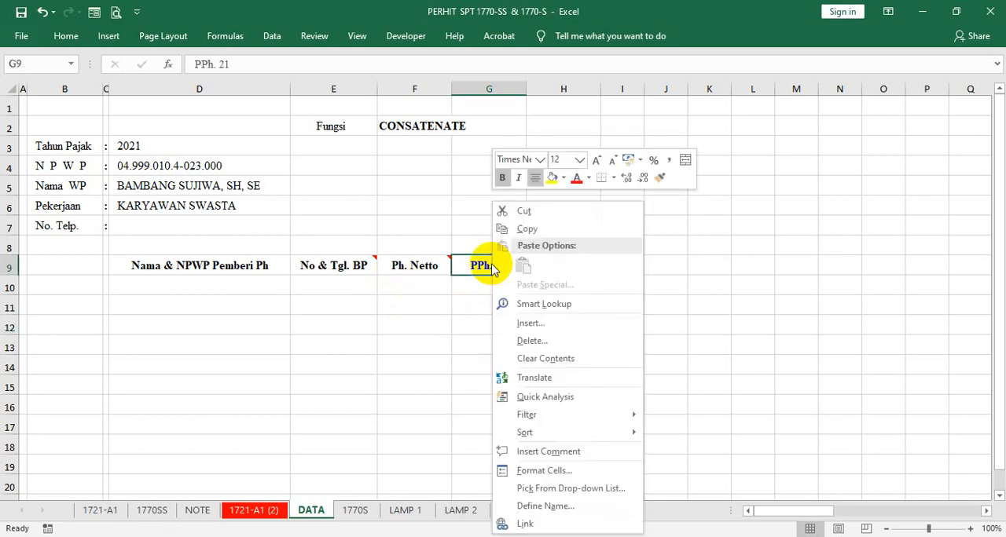
{"action": "left_click", "coordinate": [548, 451]}
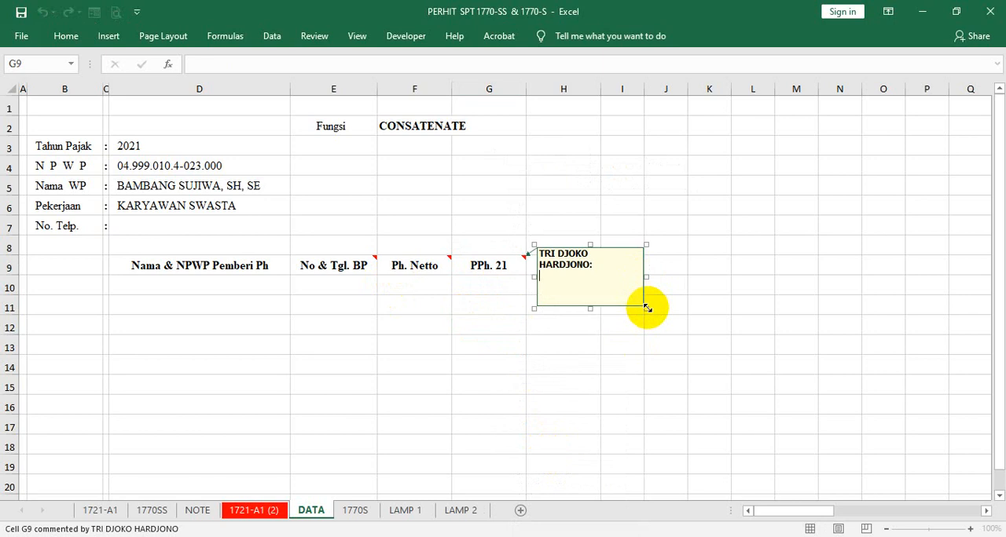
{"action": "left_click_drag", "start_coordinate": [646, 308], "coordinate": [662, 291]}
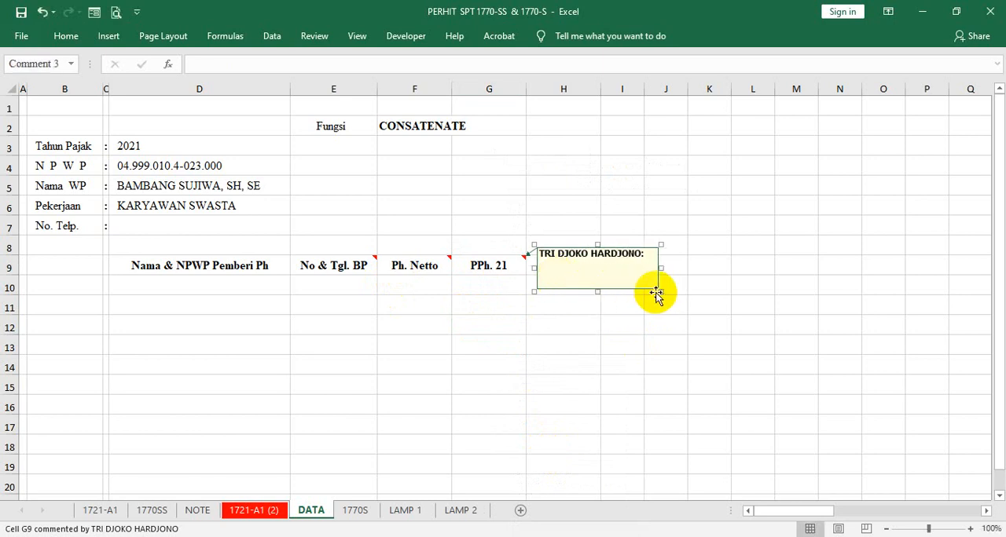
{"action": "left_click_drag", "start_coordinate": [659, 291], "coordinate": [667, 285]}
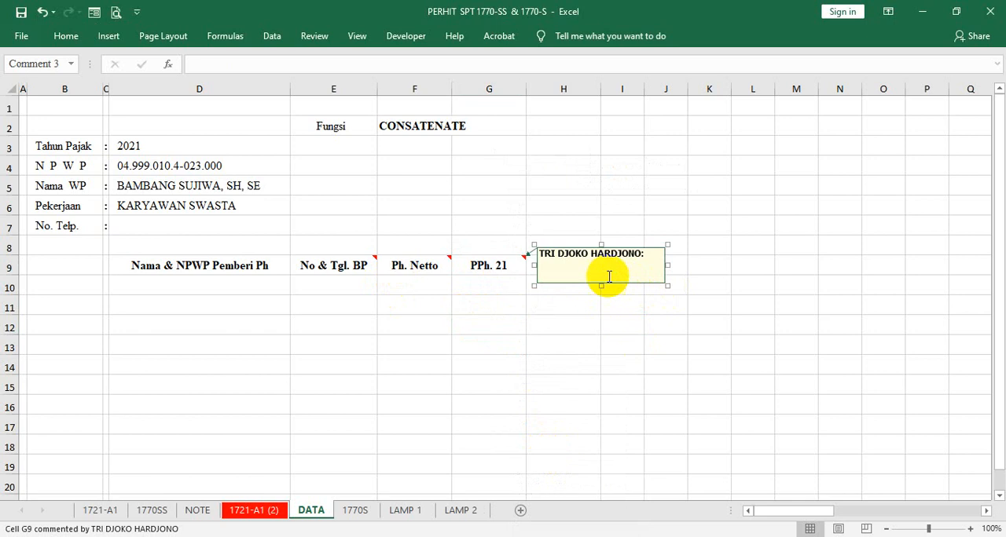
{"action": "left_click", "coordinate": [562, 270]}
{"action": "type", "text": "FORM"}
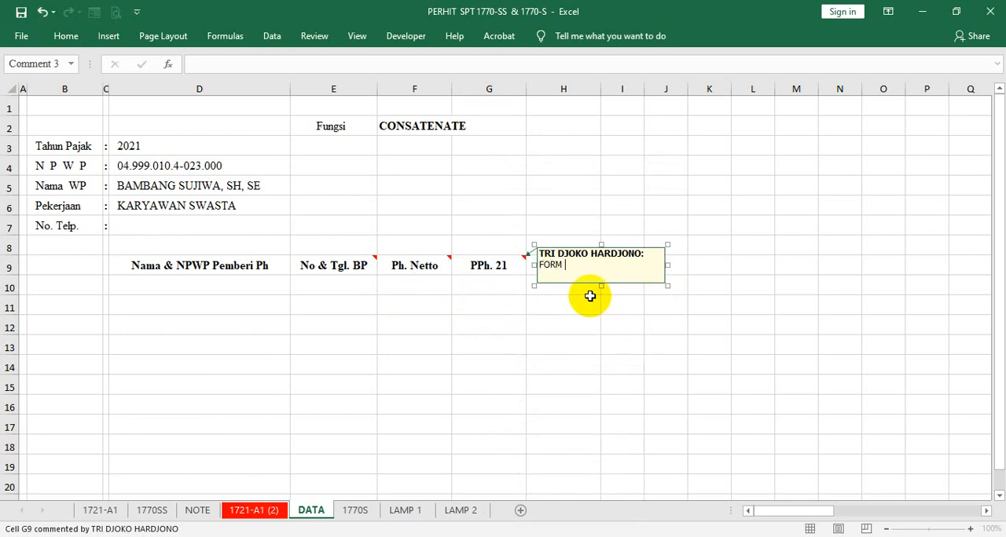
{"action": "type", "text": " 1721-A1  No. 17"}
{"action": "left_click", "coordinate": [561, 308]}
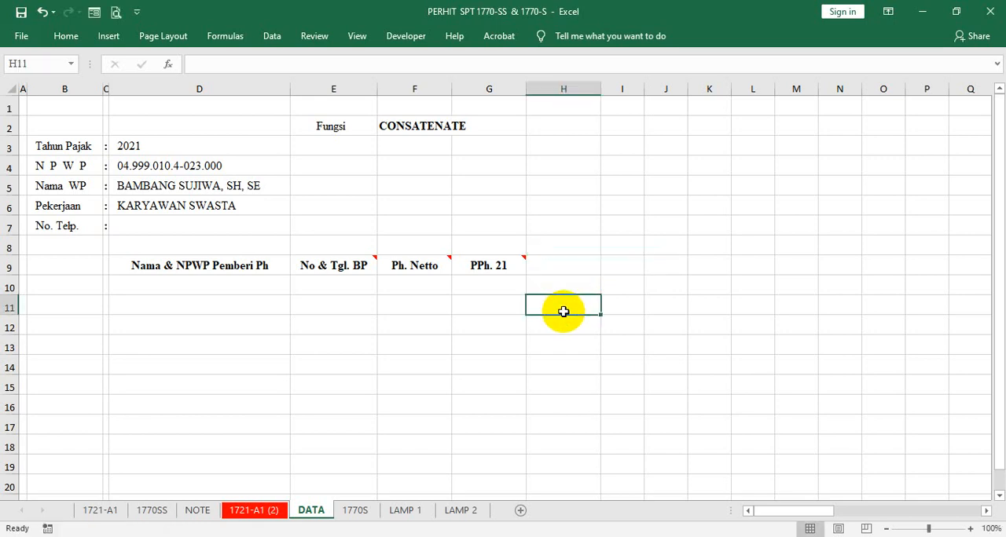
- Open the Data Validation input message settings for cells G10:G14 under the "PPh. 21" header
{"action": "left_click", "coordinate": [501, 264]}
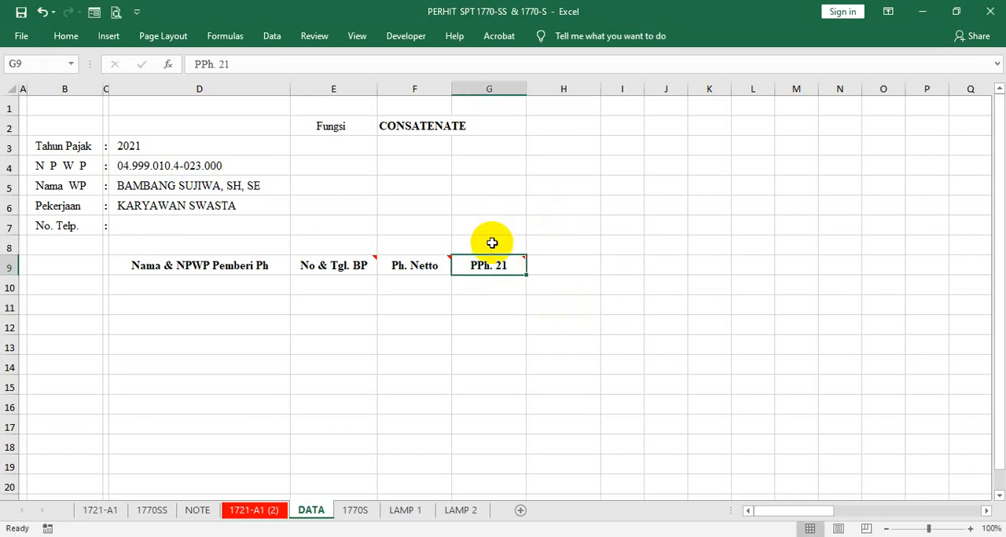
{"action": "mouse_move", "coordinate": [477, 264]}
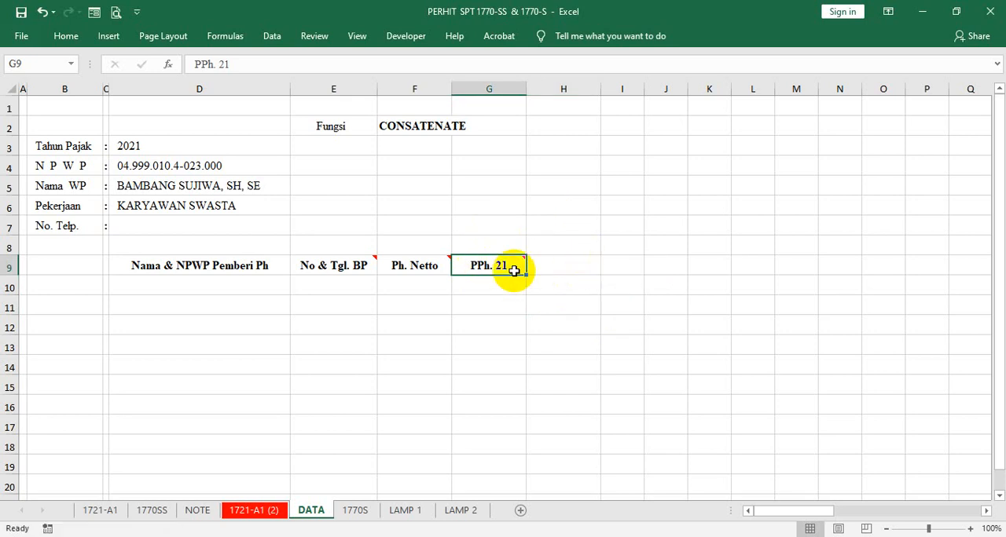
{"action": "left_click_drag", "start_coordinate": [488, 284], "coordinate": [485, 310]}
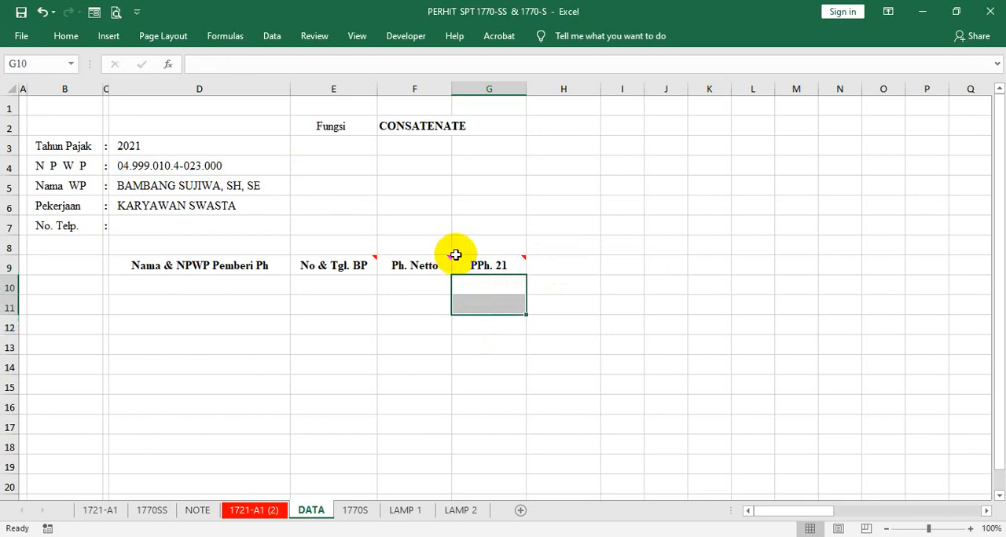
{"action": "left_click_drag", "start_coordinate": [483, 285], "coordinate": [503, 356]}
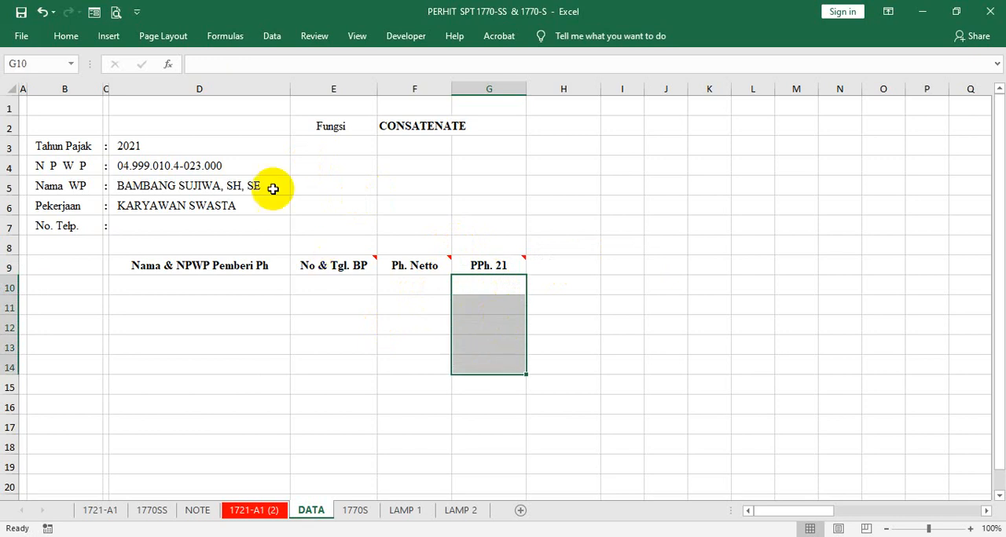
{"action": "left_click", "coordinate": [57, 37]}
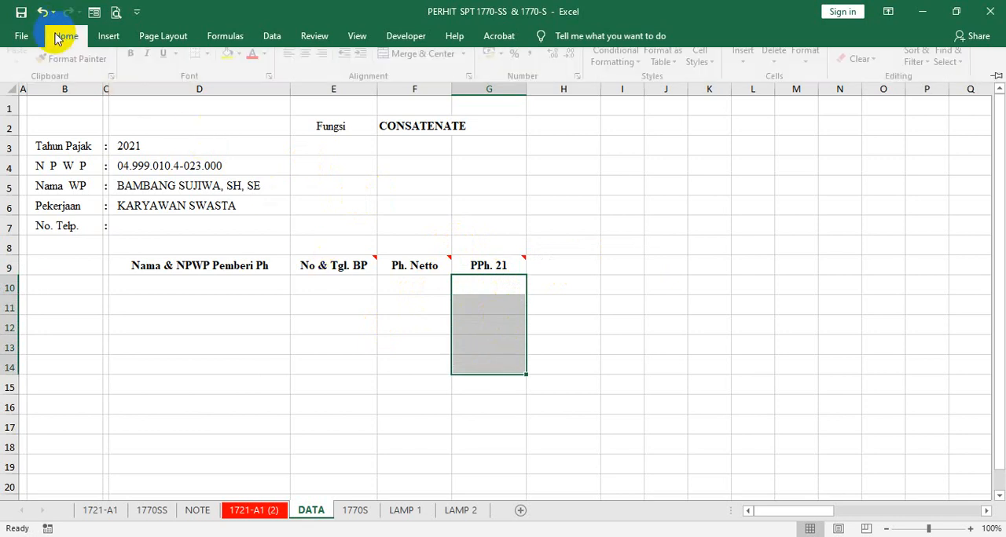
{"action": "left_click", "coordinate": [644, 160]}
{"action": "left_click", "coordinate": [271, 38]}
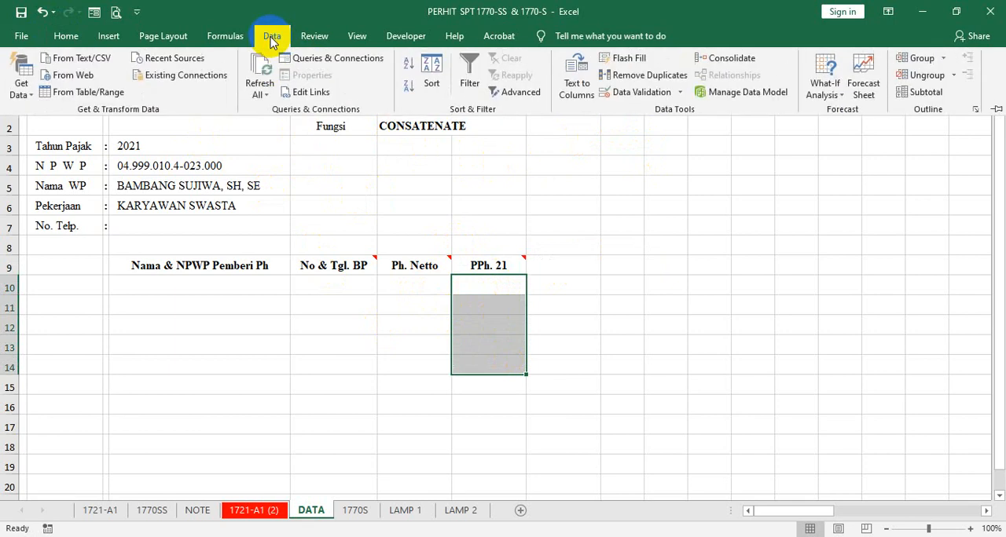
{"action": "left_click", "coordinate": [638, 93]}
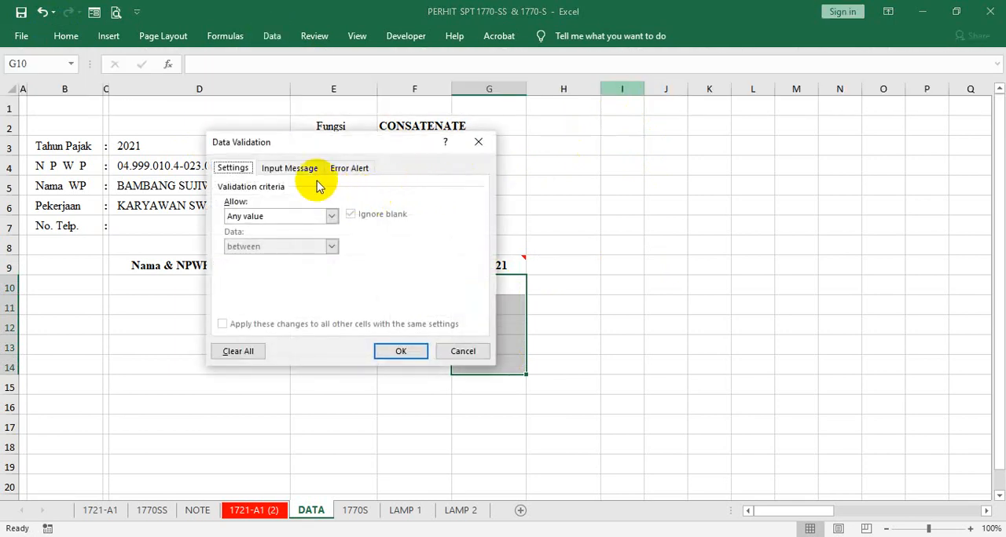
{"action": "left_click", "coordinate": [291, 170]}
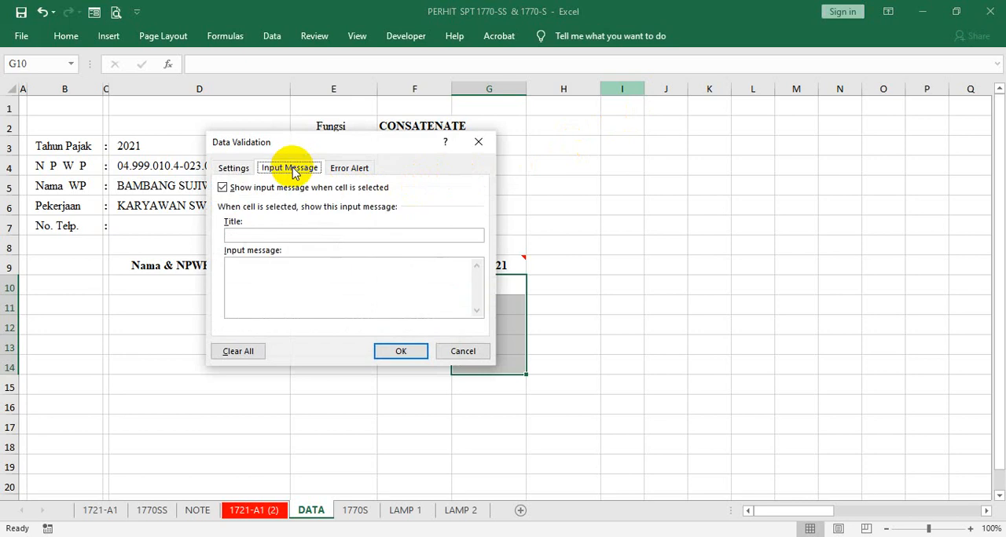
- Title the input message "INFO:" and write "AMBIL DARI FORM" as its message text
{"action": "left_click", "coordinate": [267, 234]}
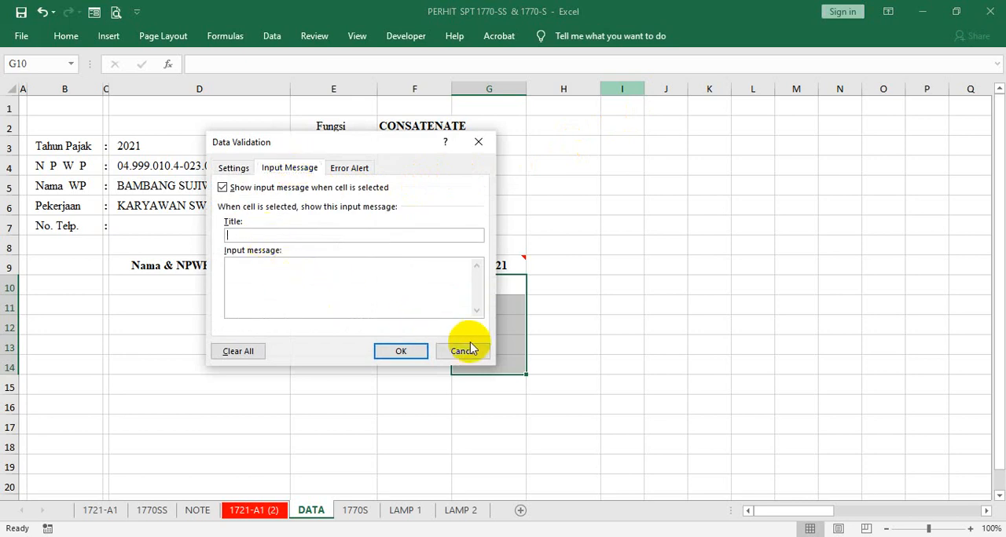
{"action": "type", "text": "INFO:"}
{"action": "left_click", "coordinate": [290, 290]}
{"action": "type", "text": "AMBIL DAR"}
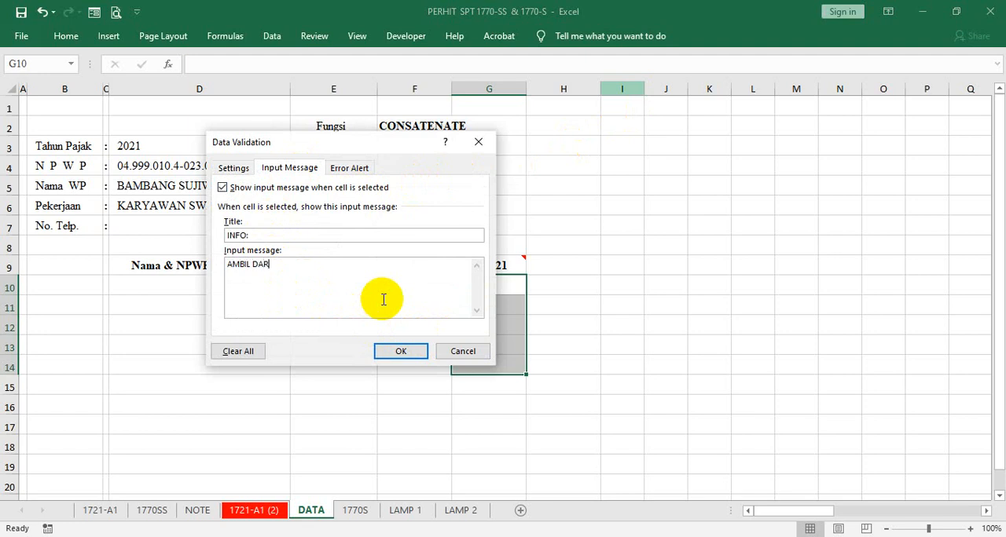
{"action": "type", "text": "I F"}
{"action": "key", "text": "BackSpace"}
{"action": "type", "text": "FORM 1721-A1 no. 17"}
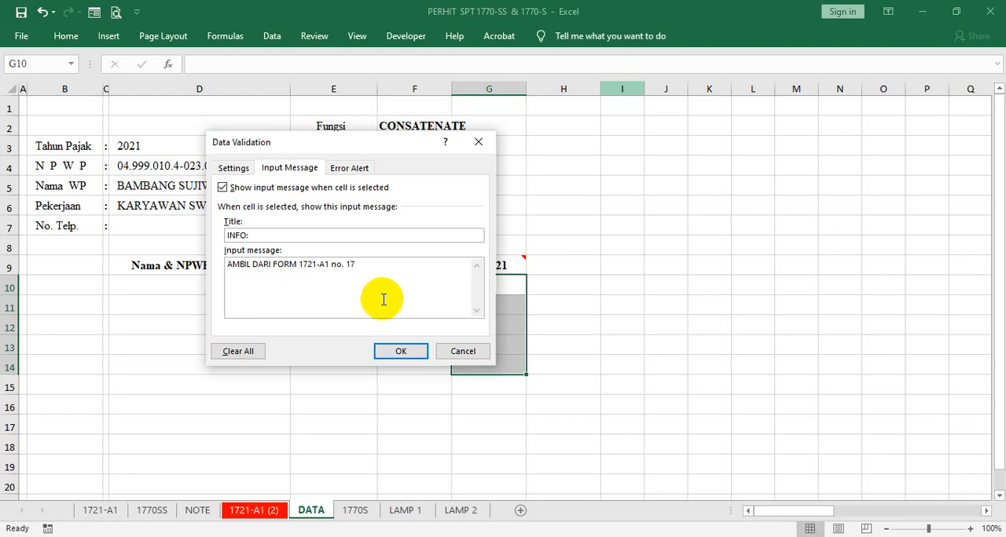
- Reword the "PPh. 21" input message to "AMBIL DARI FORM 1721-A1 KOLOM NO. 17" and apply it to G10:G14
{"action": "left_click", "coordinate": [330, 264]}
{"action": "key", "text": "BackSpace"}
{"action": "key", "text": "BackSpace"}
{"action": "type", "text": "KOLOM"}
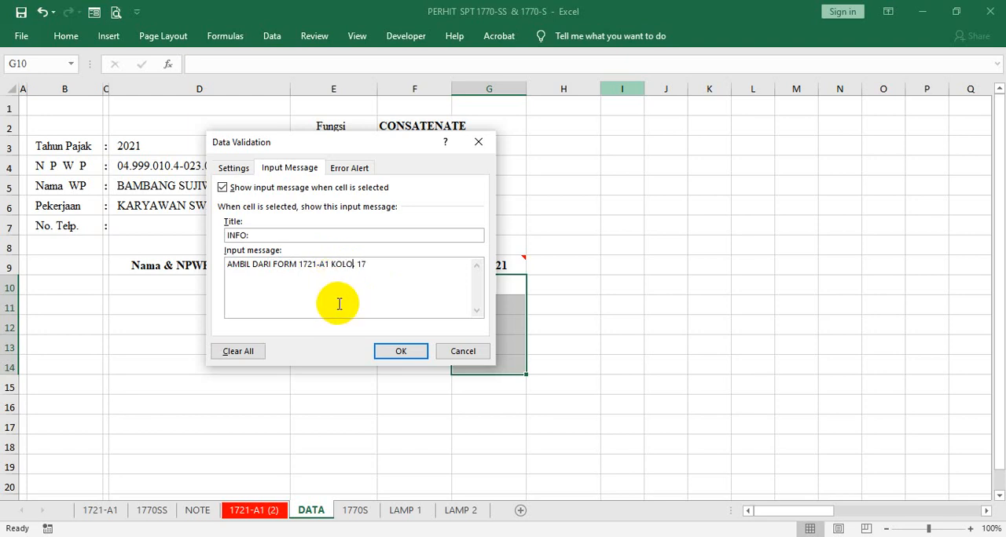
{"action": "type", "text": " NO."}
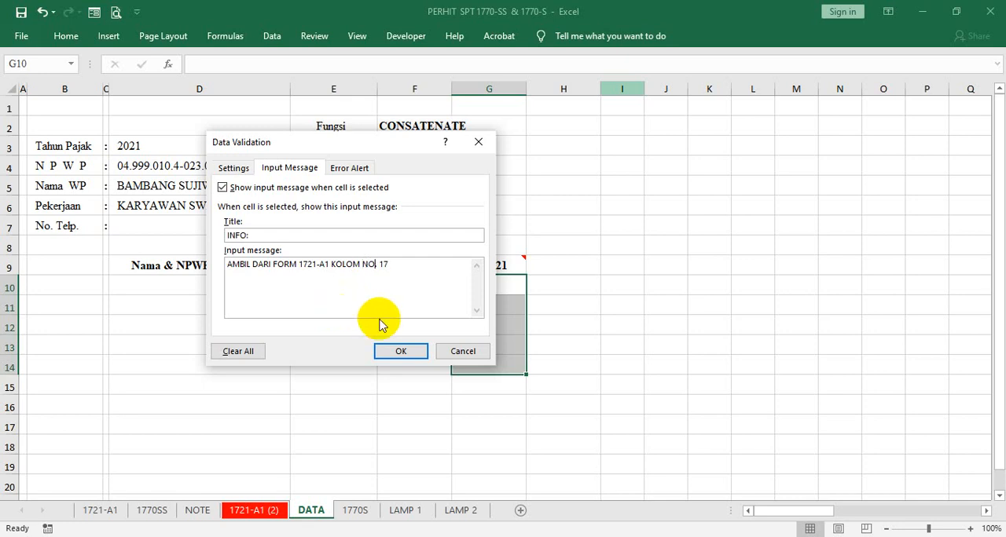
{"action": "left_click", "coordinate": [401, 353]}
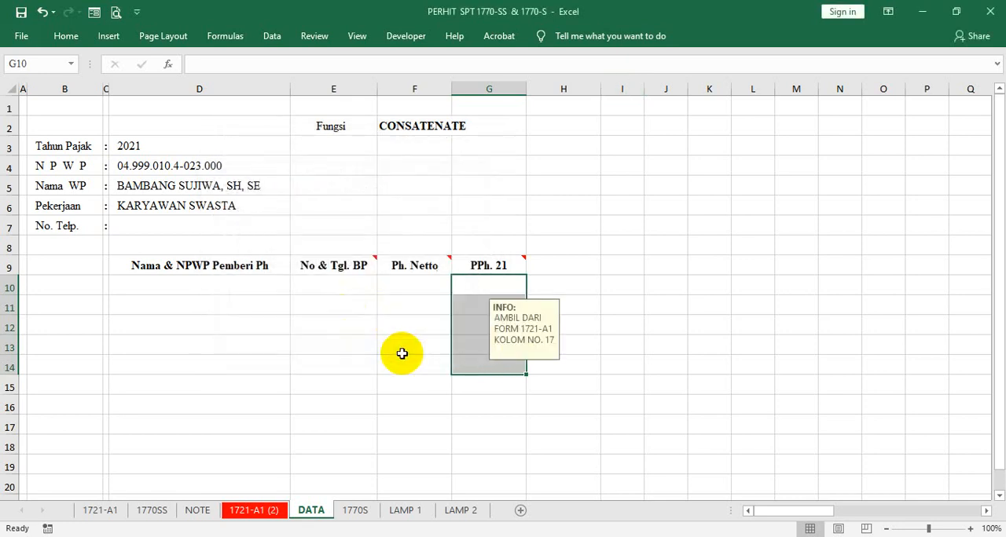
- Check the input message on the individual cells below the "PPh. 21" header
{"action": "left_click", "coordinate": [510, 364]}
{"action": "left_click", "coordinate": [487, 286]}
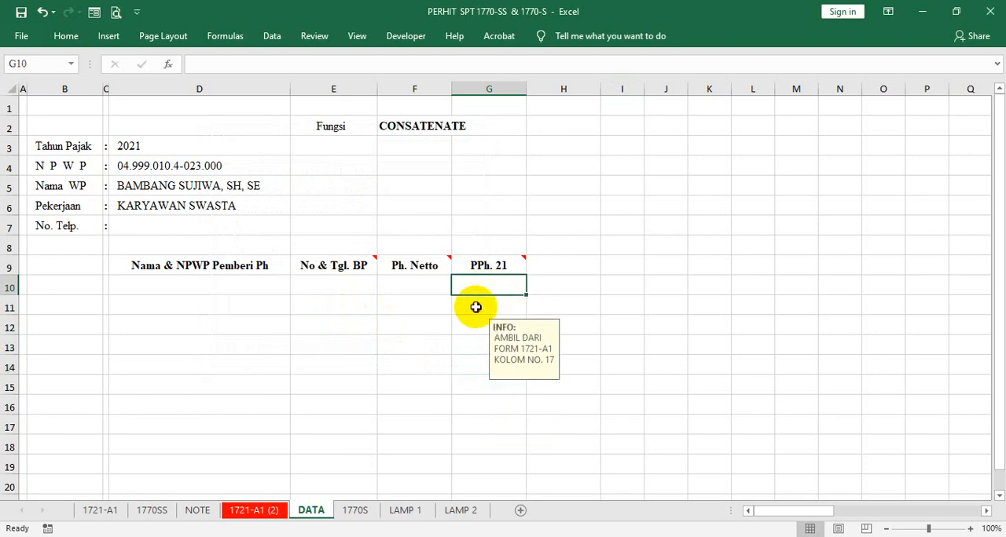
{"action": "left_click", "coordinate": [477, 309]}
{"action": "left_click", "coordinate": [474, 325]}
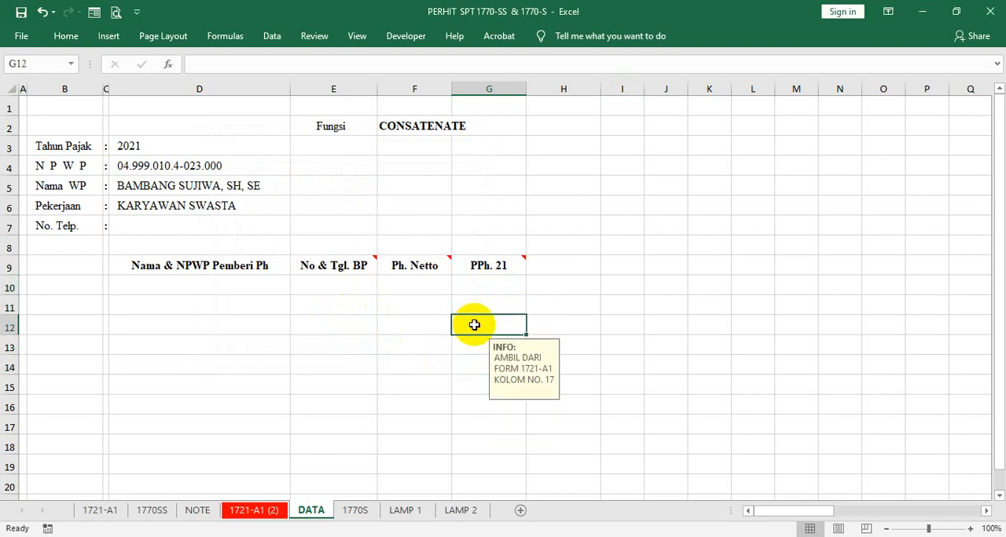
{"action": "left_click", "coordinate": [479, 289]}
{"action": "left_click", "coordinate": [479, 310]}
{"action": "left_click", "coordinate": [480, 324]}
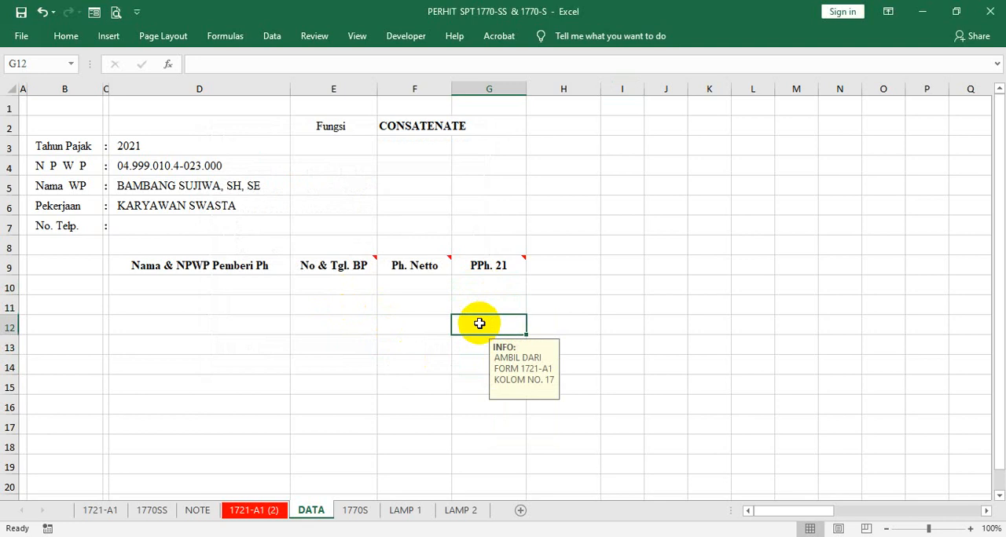
{"action": "left_click", "coordinate": [478, 343]}
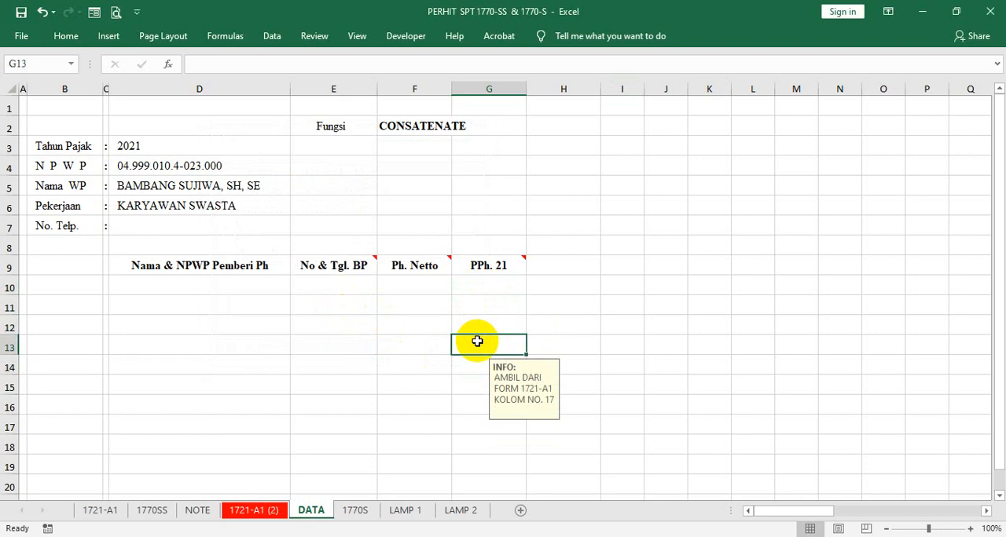
- Start a Data Validation input message titled "INFO:" for cells F10:F14 under the "Ph. Netto" header
{"action": "left_click", "coordinate": [409, 286]}
{"action": "left_click", "coordinate": [411, 267]}
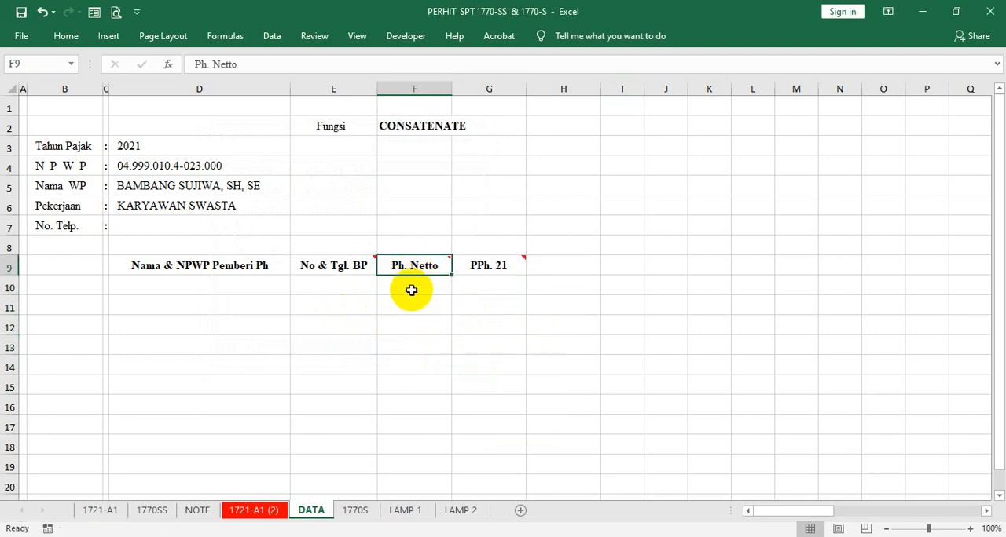
{"action": "left_click_drag", "start_coordinate": [411, 290], "coordinate": [419, 363]}
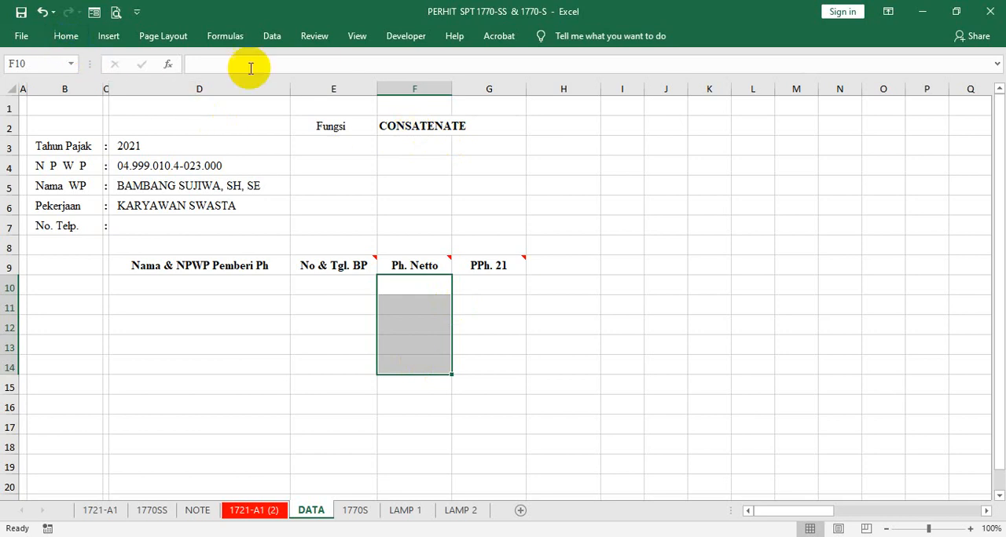
{"action": "left_click", "coordinate": [270, 36]}
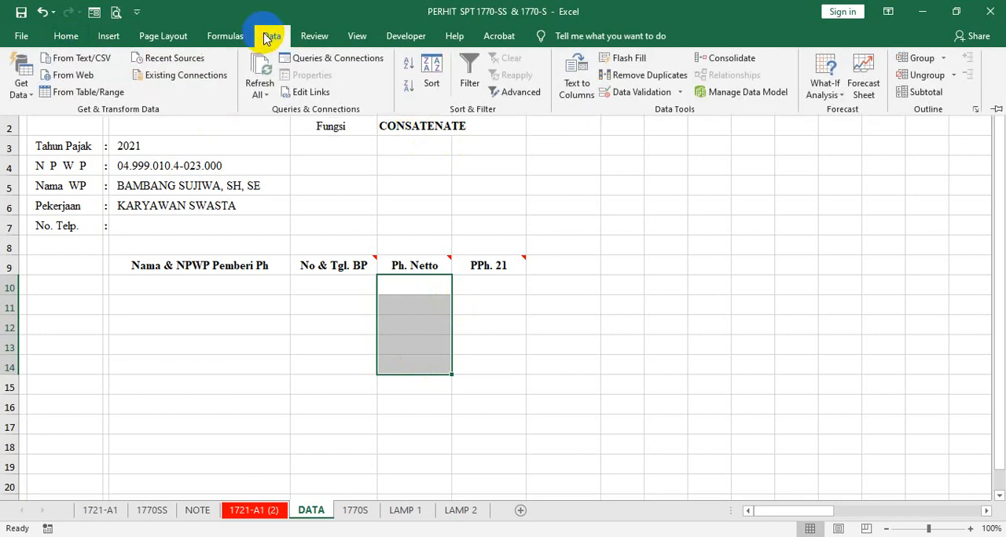
{"action": "left_click", "coordinate": [646, 91]}
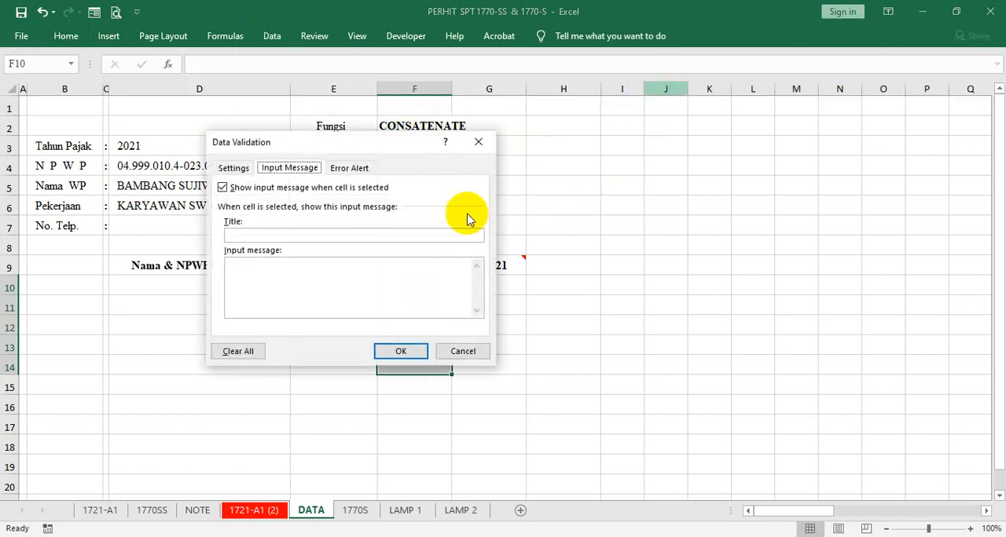
{"action": "left_click", "coordinate": [263, 235]}
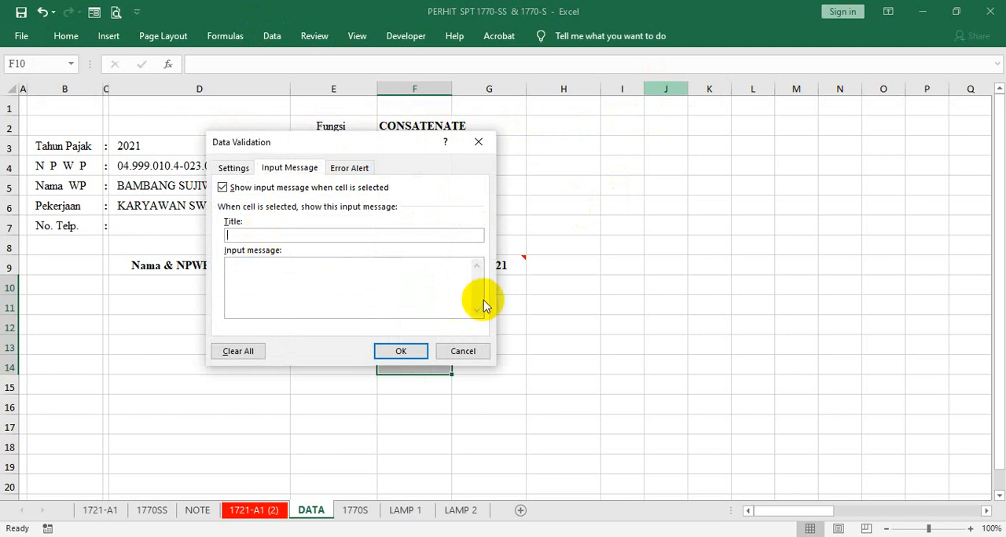
{"action": "type", "text": "INFO:"}
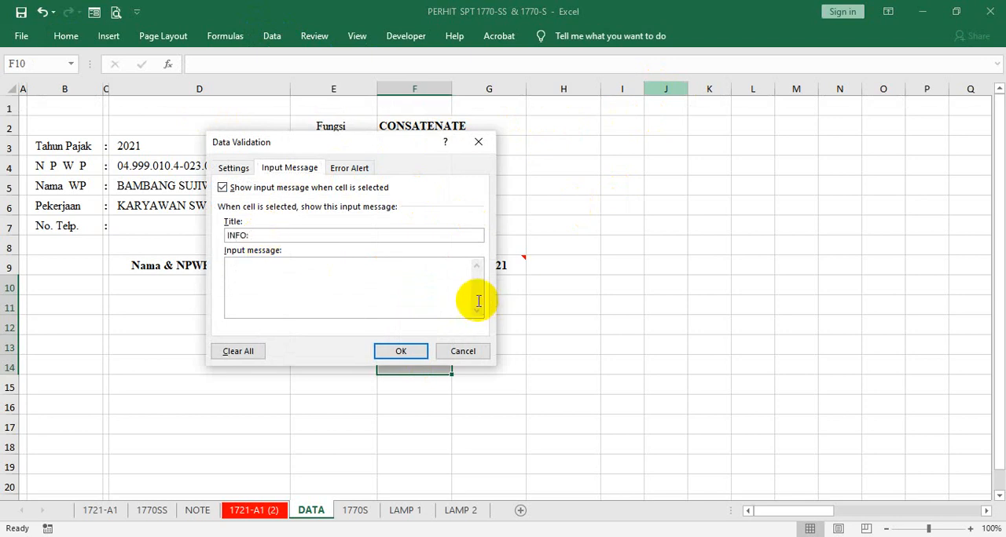
- Write "AMBIUL DARI FORM 1721-A1 KOLOM NO. 12" as the message text and apply it to F10:F14
{"action": "left_click", "coordinate": [366, 309]}
{"action": "type", "text": "AM"}
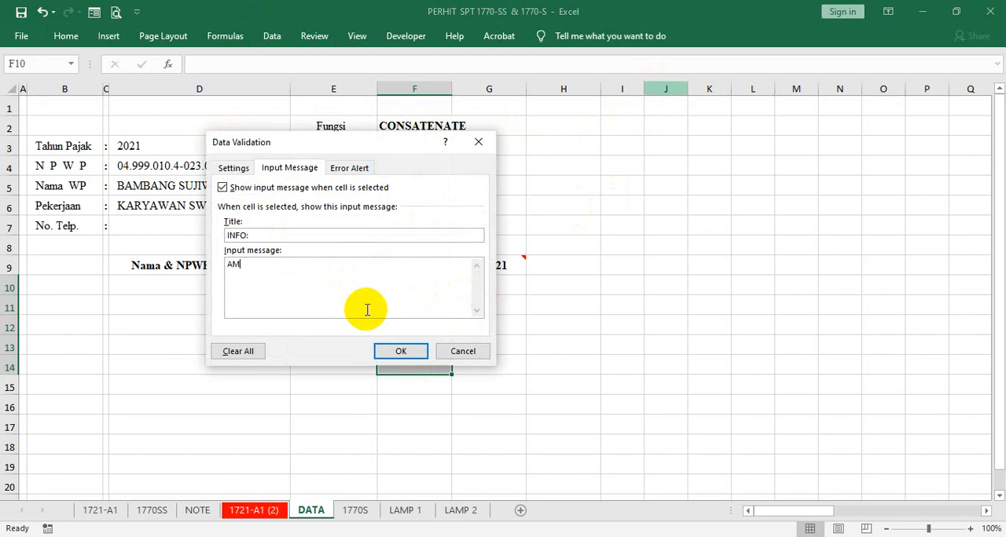
{"action": "type", "text": "BIUL A\\DARI"}
{"action": "left_click", "coordinate": [270, 292]}
{"action": "key", "text": "BackSpace"}
{"action": "key", "text": "BackSpace"}
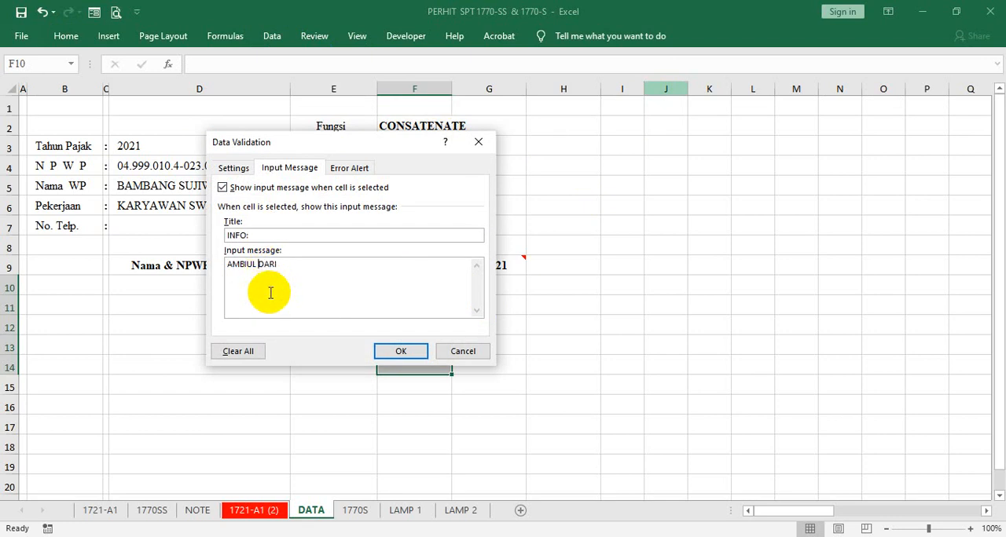
{"action": "key", "text": "End"}
{"action": "type", "text": "FORM 1721-A1 KOLOM"}
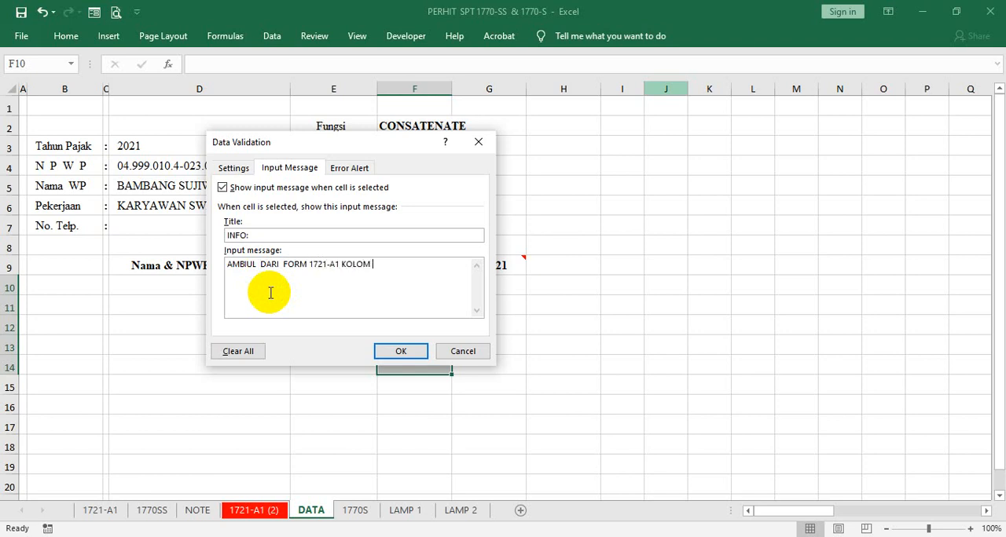
{"action": "type", "text": " NO. 12"}
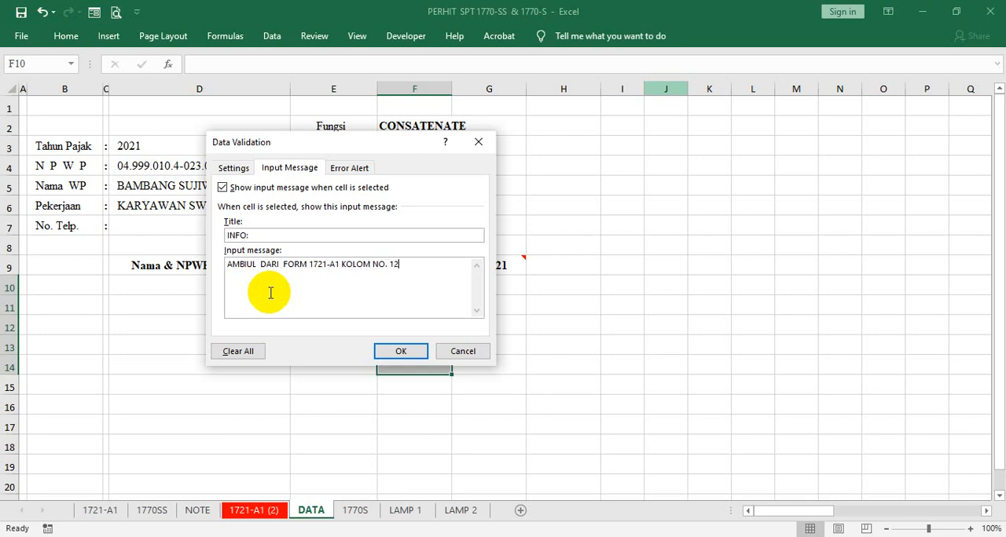
{"action": "left_click", "coordinate": [401, 351]}
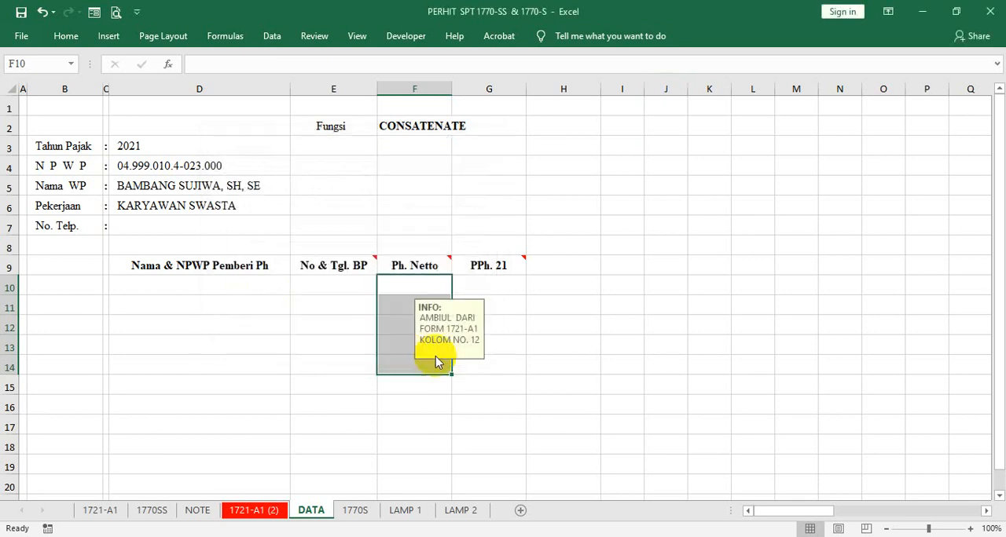
- Check the input message on the individual cells below the "Ph. Netto" header
{"action": "left_click", "coordinate": [393, 305]}
{"action": "left_click", "coordinate": [393, 290]}
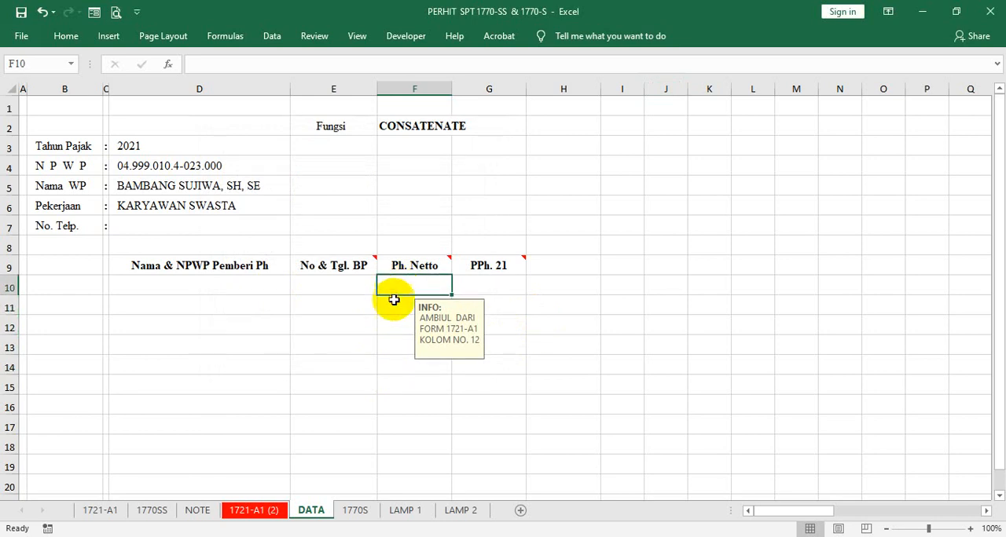
{"action": "left_click", "coordinate": [388, 330]}
{"action": "left_click", "coordinate": [396, 346]}
{"action": "left_click", "coordinate": [399, 384]}
{"action": "left_click", "coordinate": [392, 366]}
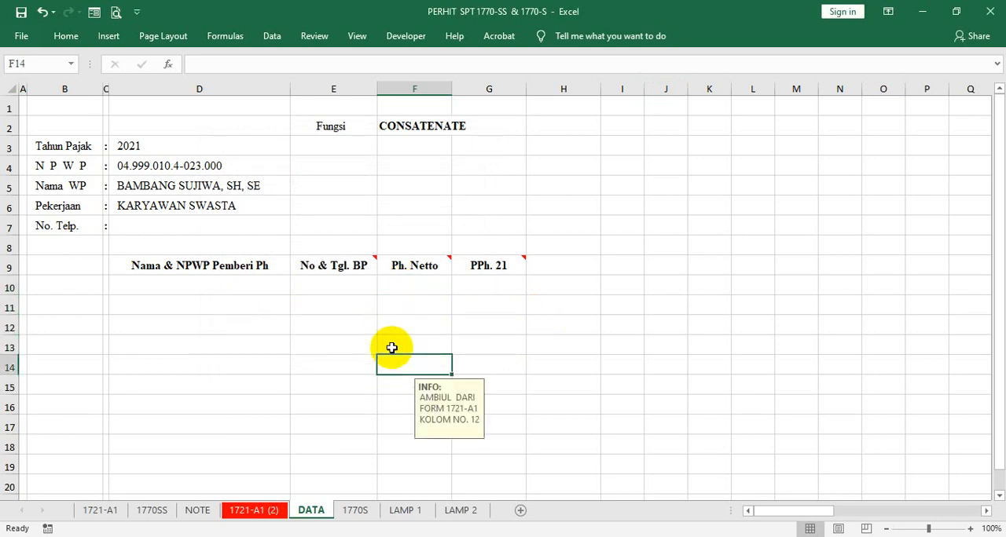
{"action": "left_click", "coordinate": [393, 307]}
{"action": "left_click", "coordinate": [398, 285]}
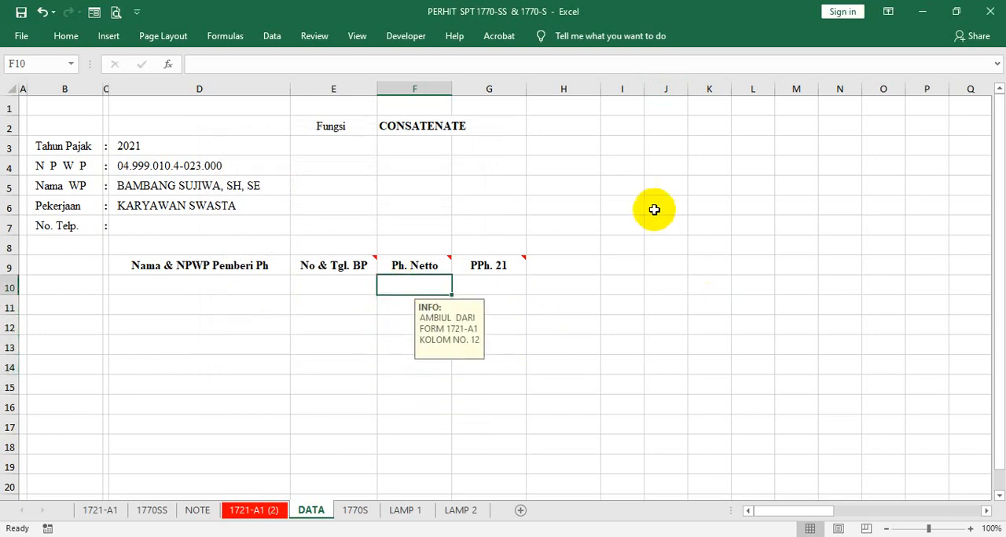
- Examine the document number and signing date fields on the 1721-A1 (2) sheet for the "No & Tgl. BP" column, and return to DATA
{"action": "left_click", "coordinate": [303, 284]}
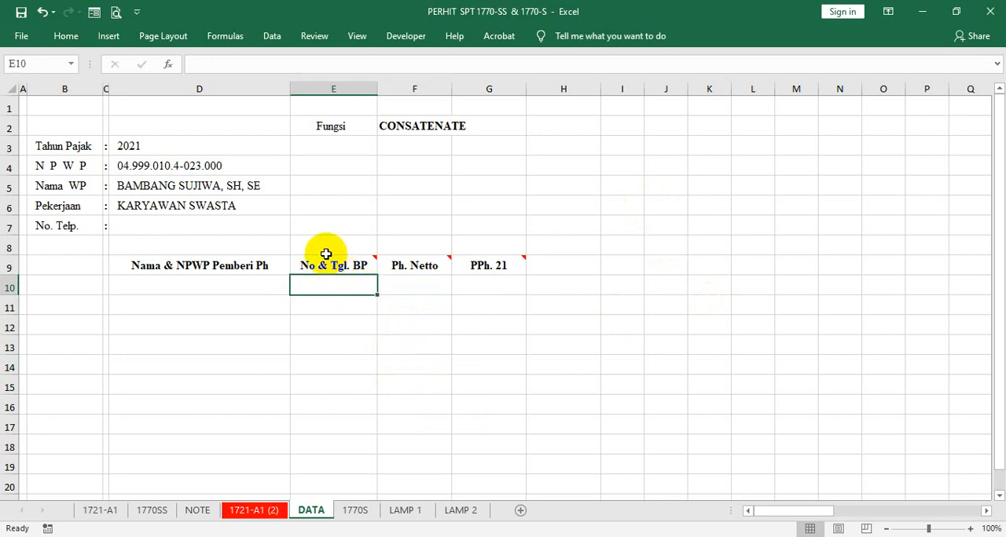
{"action": "left_click", "coordinate": [330, 263]}
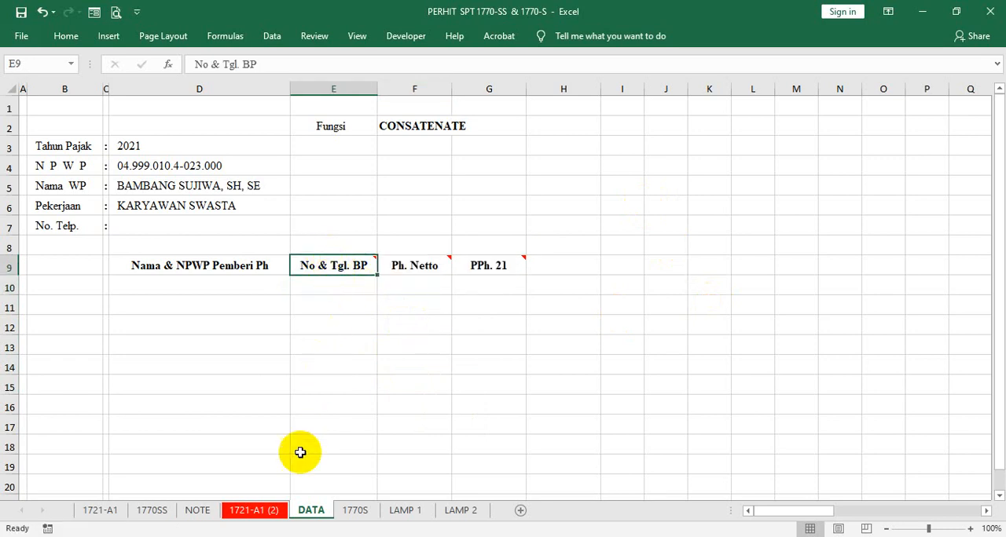
{"action": "left_click", "coordinate": [254, 511]}
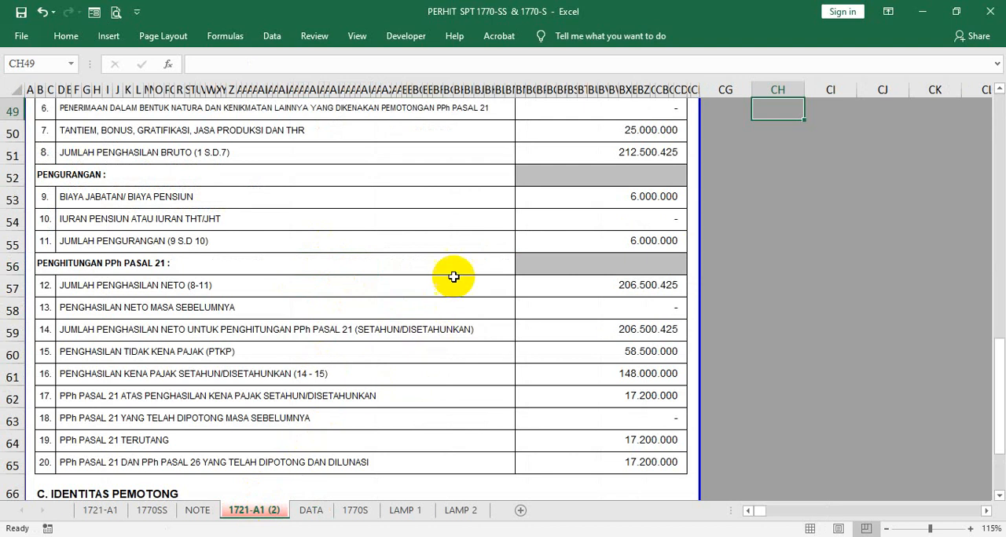
{"action": "scroll", "coordinate": [479, 245], "scroll_direction": "up", "scroll_amount": 10}
{"action": "scroll", "coordinate": [479, 244], "scroll_direction": "up", "scroll_amount": 4}
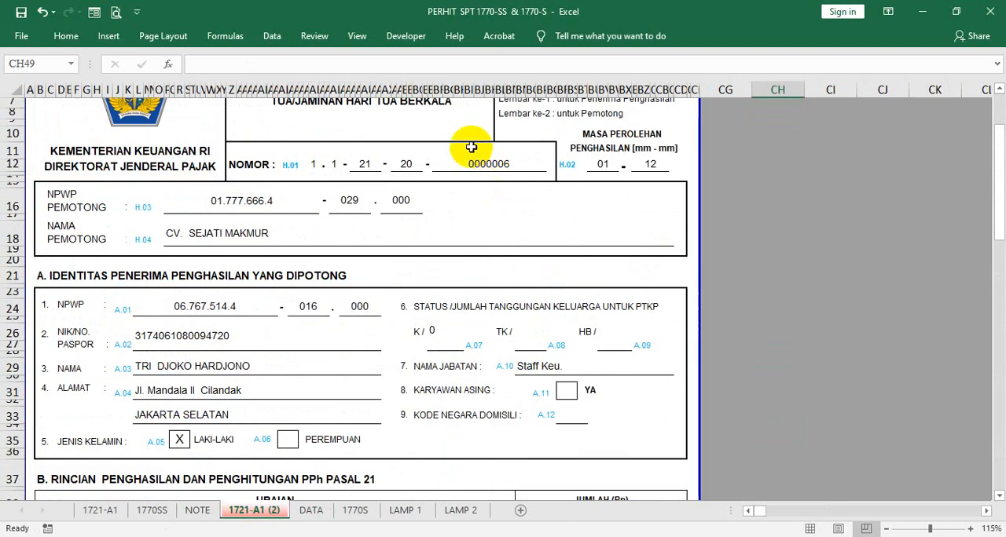
{"action": "scroll", "coordinate": [465, 160], "scroll_direction": "down", "scroll_amount": 20}
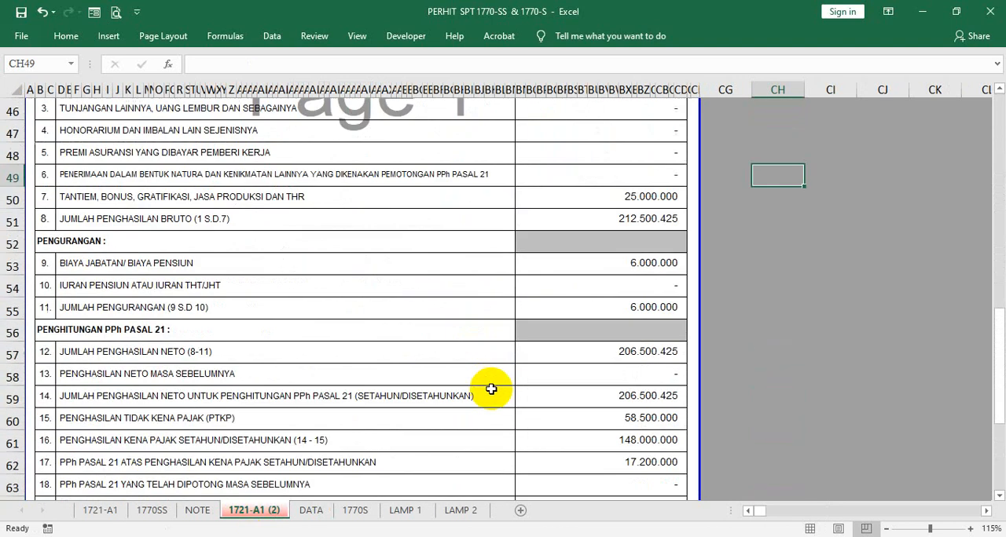
{"action": "scroll", "coordinate": [525, 246], "scroll_direction": "up", "scroll_amount": 3}
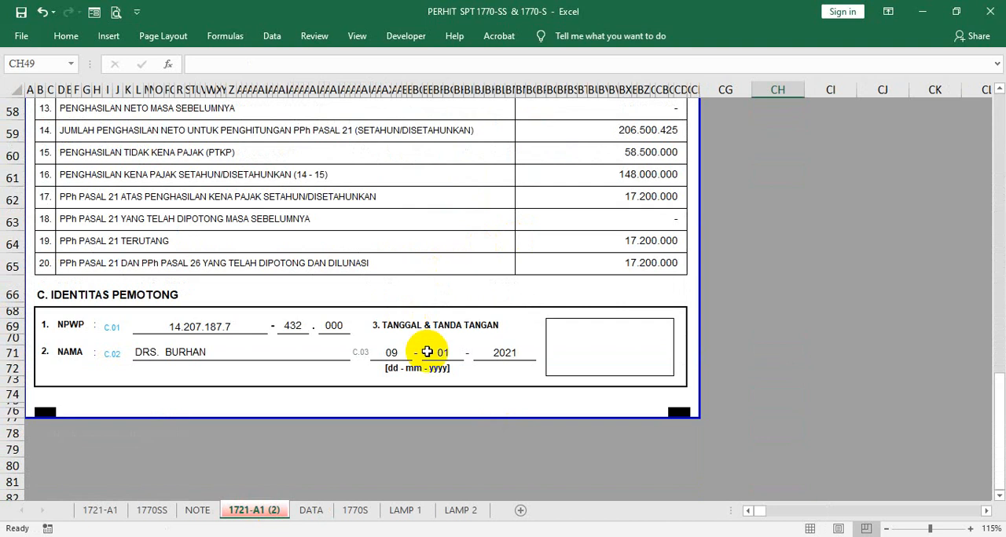
{"action": "left_click", "coordinate": [309, 509]}
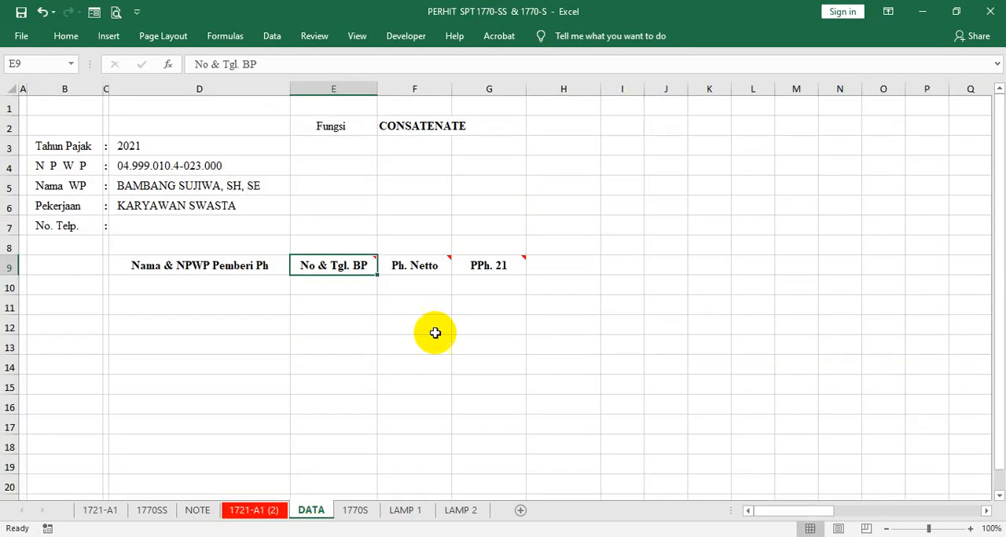
- Compare the header comments in row 9 with the input messages of the "Ph. Netto" and "PPh. 21" cells
{"action": "mouse_move", "coordinate": [351, 265]}
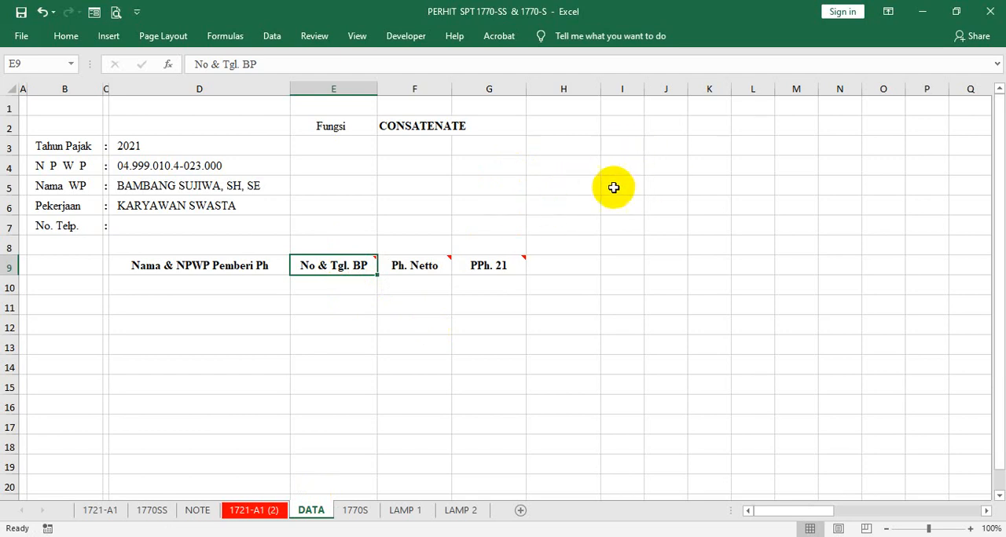
{"action": "mouse_move", "coordinate": [485, 267]}
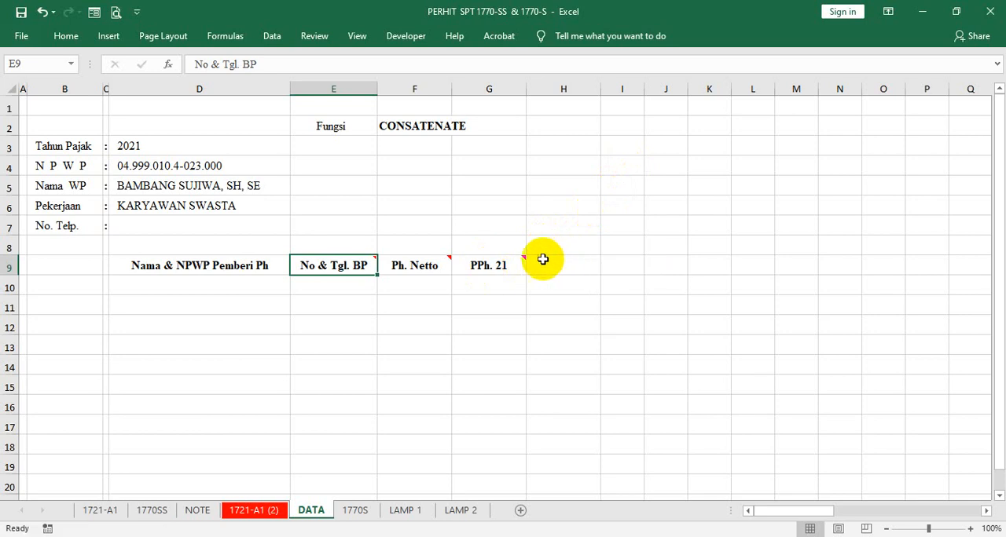
{"action": "left_click", "coordinate": [483, 278]}
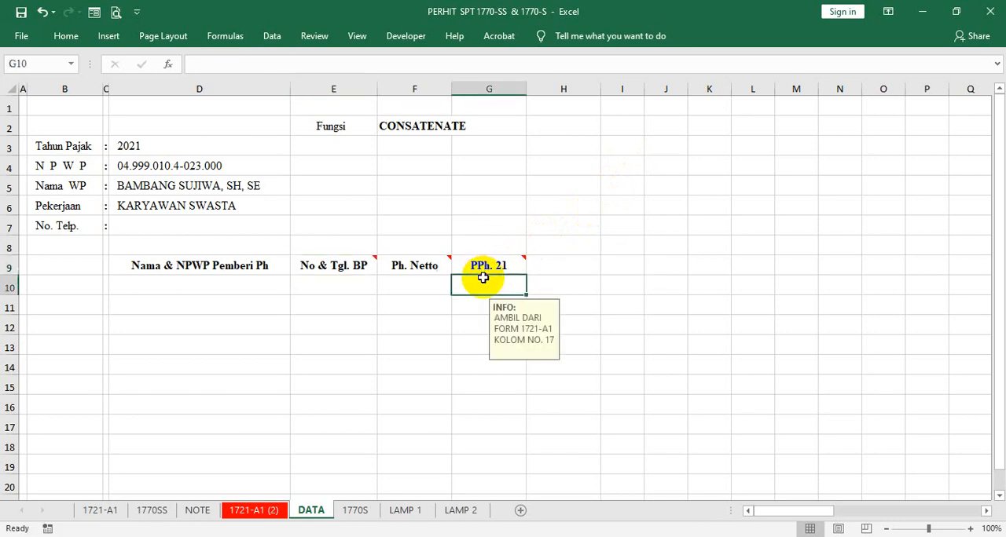
{"action": "key", "text": "Left"}
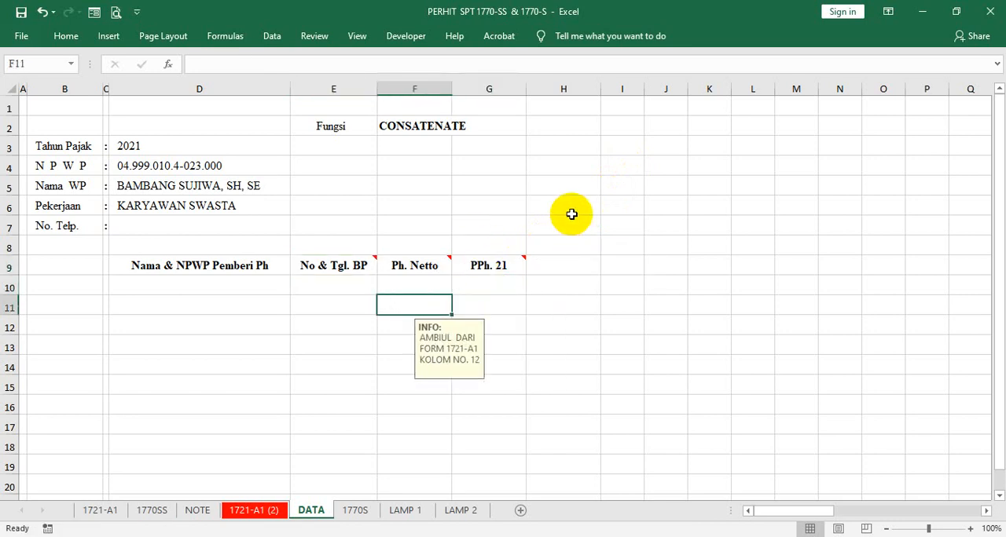
{"action": "key", "text": "Right"}
{"action": "key", "text": "Down"}
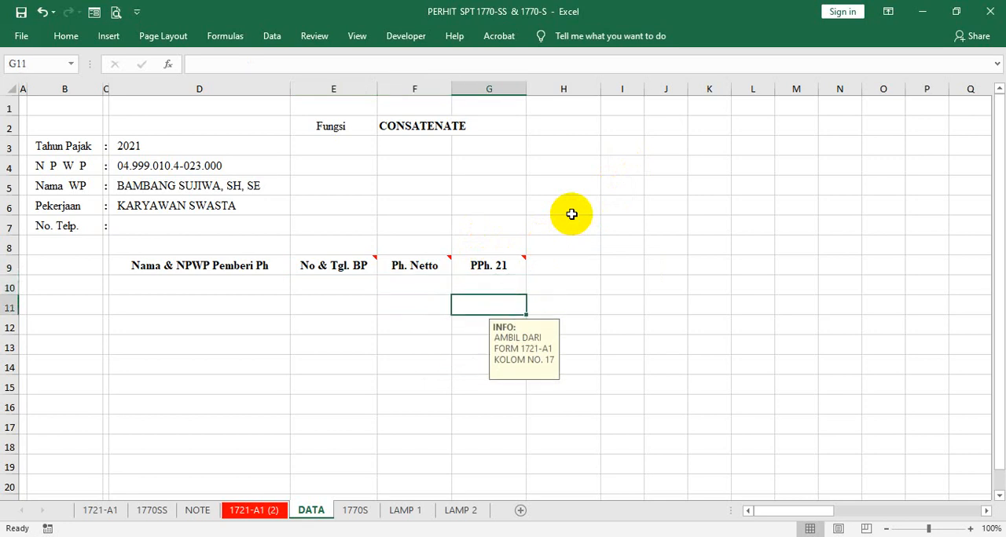
{"action": "key", "text": "Left"}
{"action": "key", "text": "Up"}
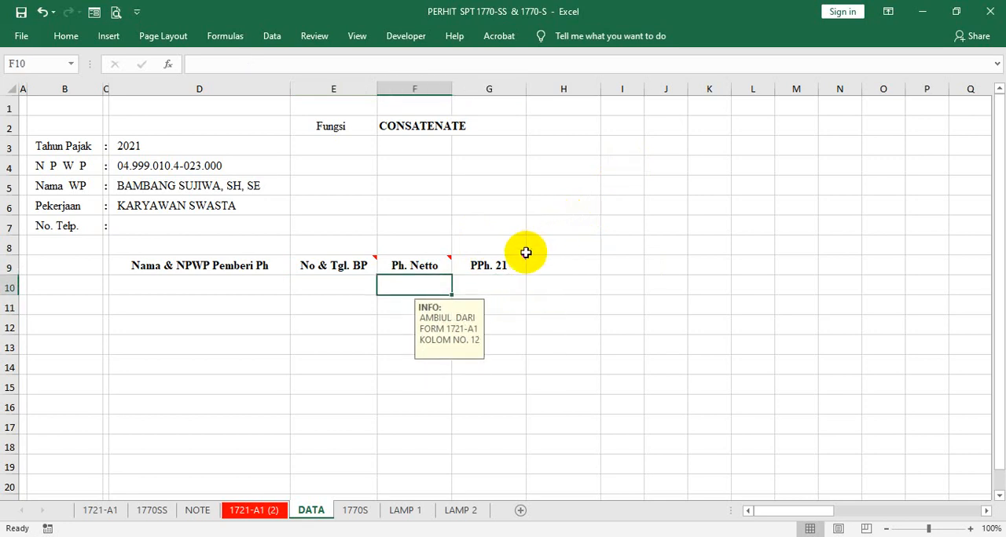
- Review the comments on the "Ph. Netto" and "PPh. 21" headers alongside the input messages of the cells in rows 10 to 12
{"action": "mouse_move", "coordinate": [502, 266]}
{"action": "key", "text": "Down"}
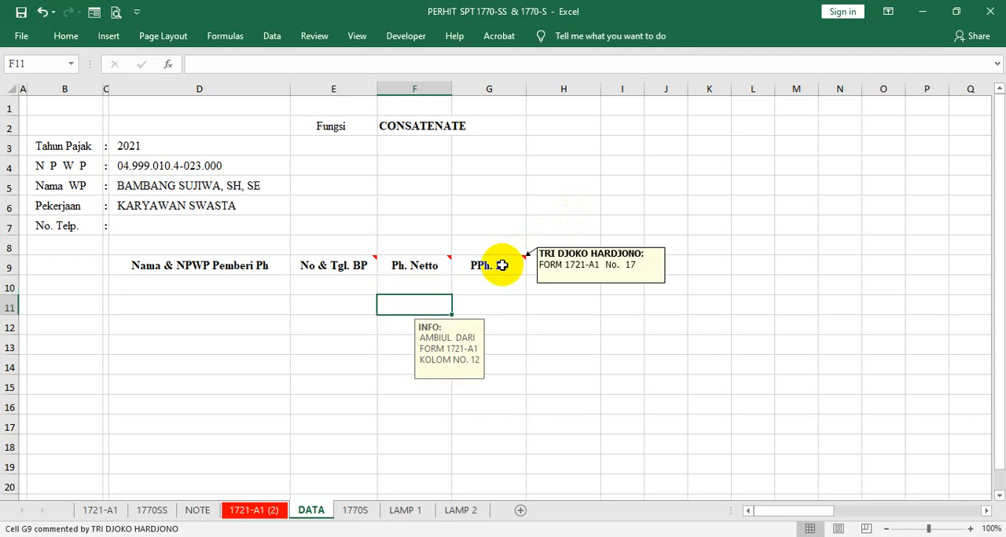
{"action": "key", "text": "Right"}
{"action": "key", "text": "Up"}
{"action": "key", "text": "Down"}
{"action": "key", "text": "Down"}
{"action": "key", "text": "Left"}
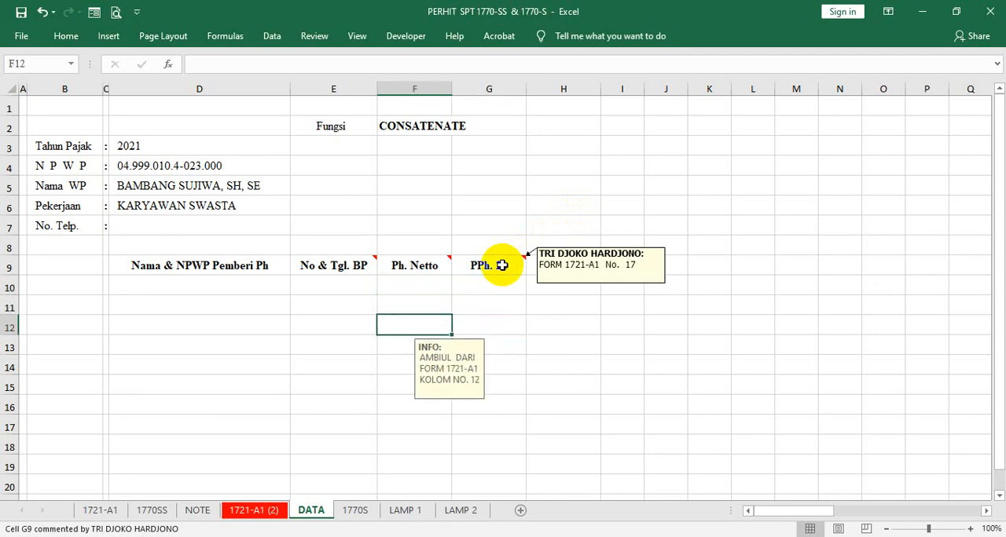
{"action": "key", "text": "Up"}
{"action": "key", "text": "Up"}
{"action": "key", "text": "Up"}
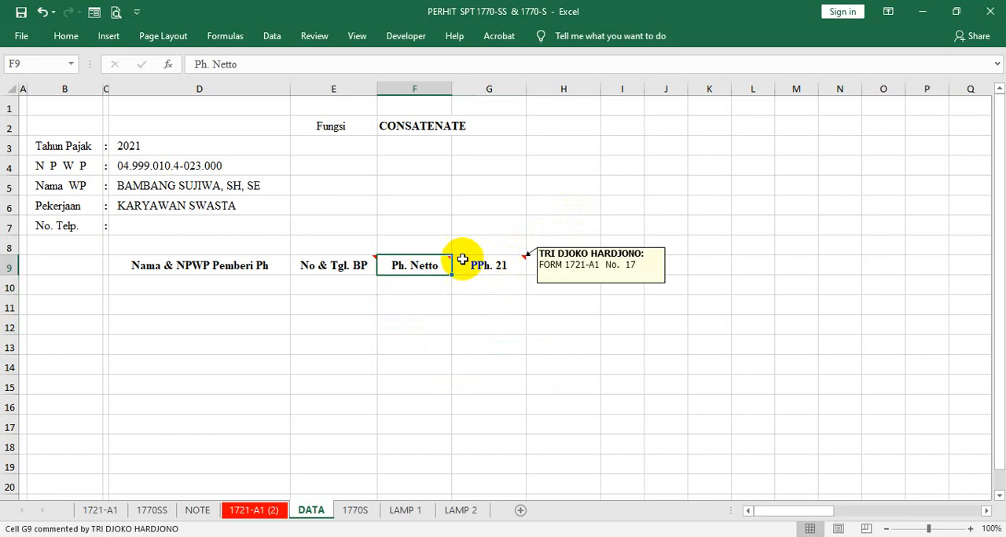
{"action": "mouse_move", "coordinate": [447, 265]}
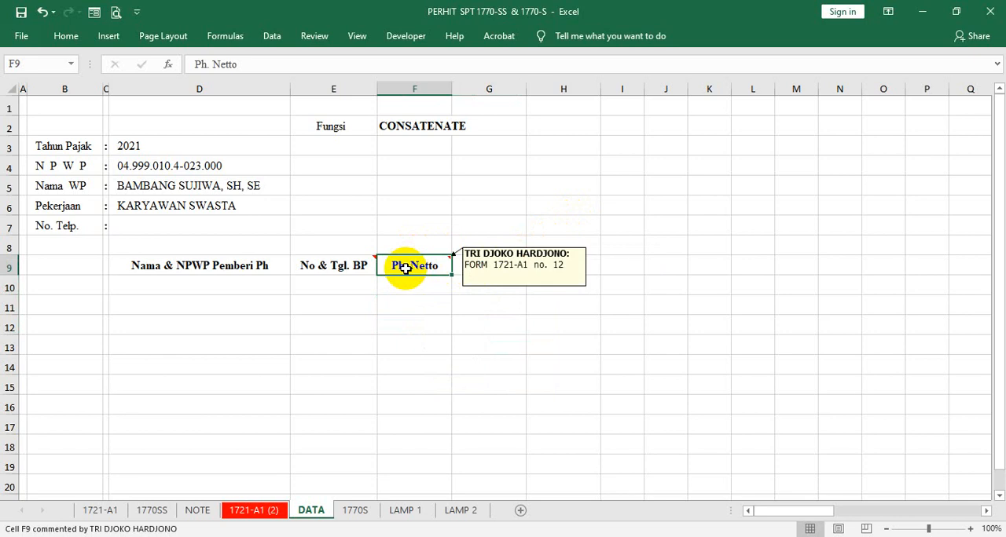
{"action": "mouse_move", "coordinate": [475, 266]}
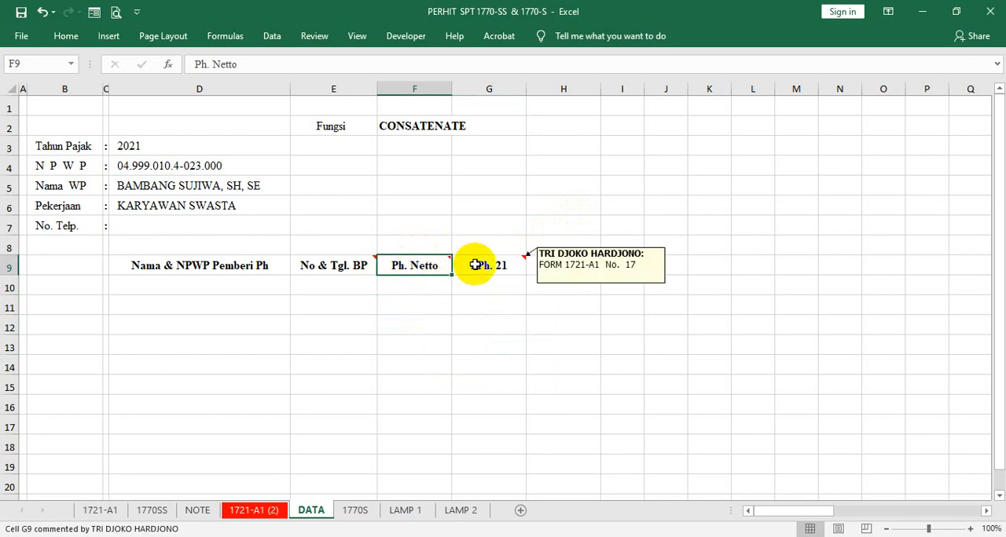
{"action": "key", "text": "Down"}
{"action": "key", "text": "Down"}
{"action": "key", "text": "Right"}
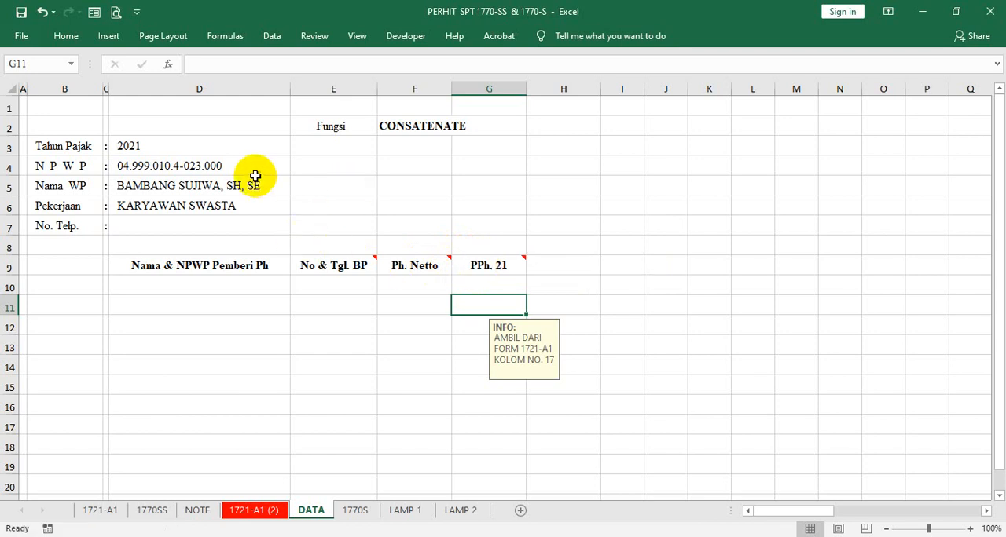
- Format cell F4 on the DATA sheet as bold, centred text with font size 16
{"action": "left_click", "coordinate": [228, 123]}
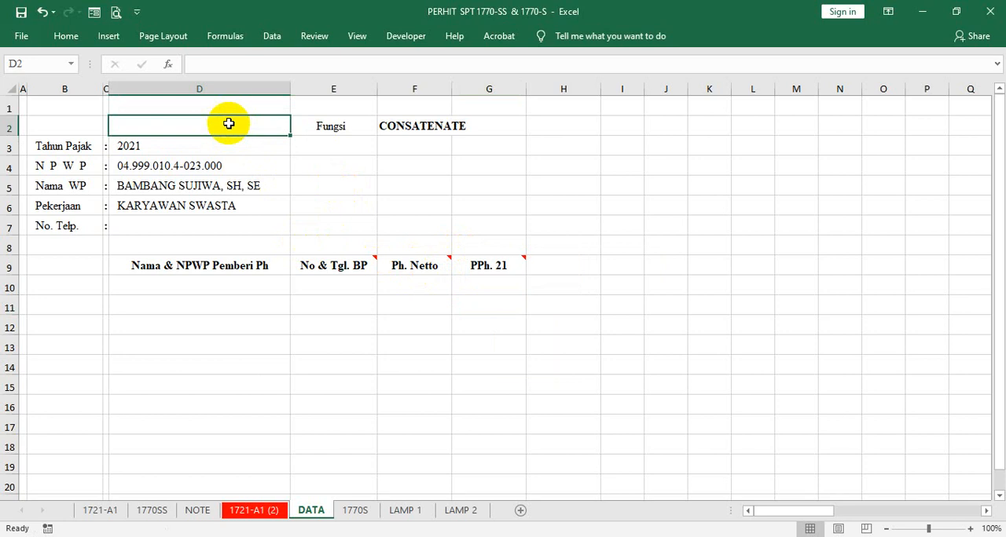
{"action": "left_click", "coordinate": [386, 168]}
{"action": "right_click", "coordinate": [387, 171]}
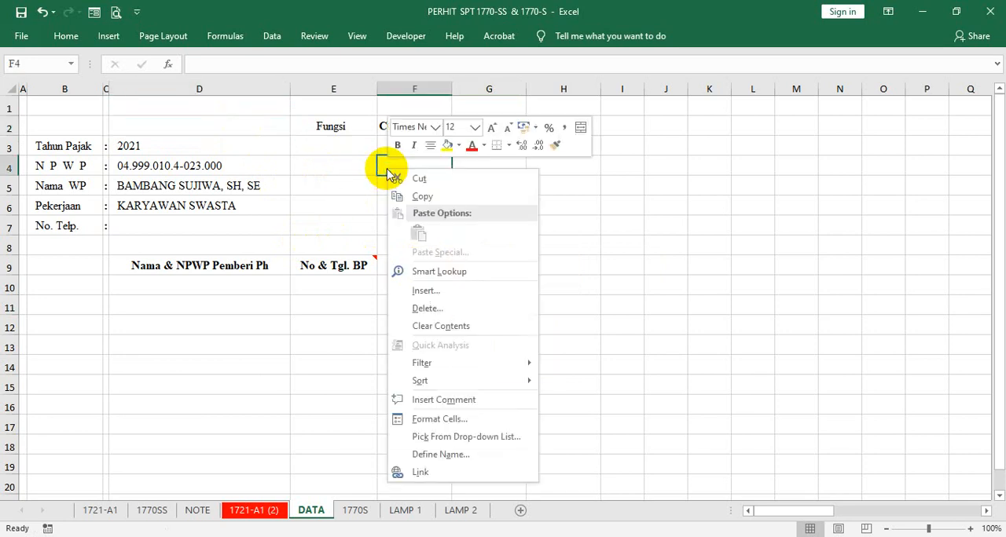
{"action": "left_click", "coordinate": [431, 147]}
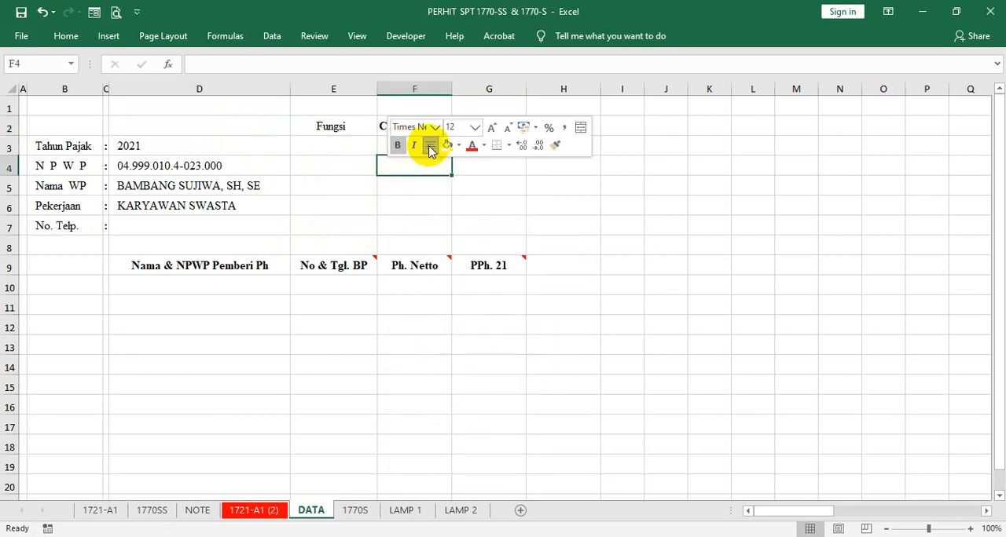
{"action": "left_click", "coordinate": [476, 127]}
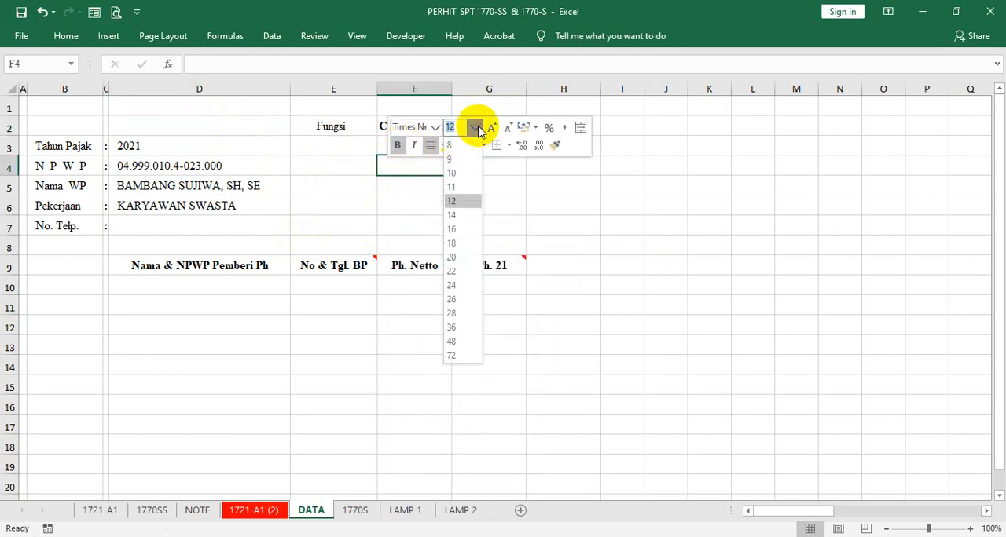
{"action": "left_click", "coordinate": [452, 229]}
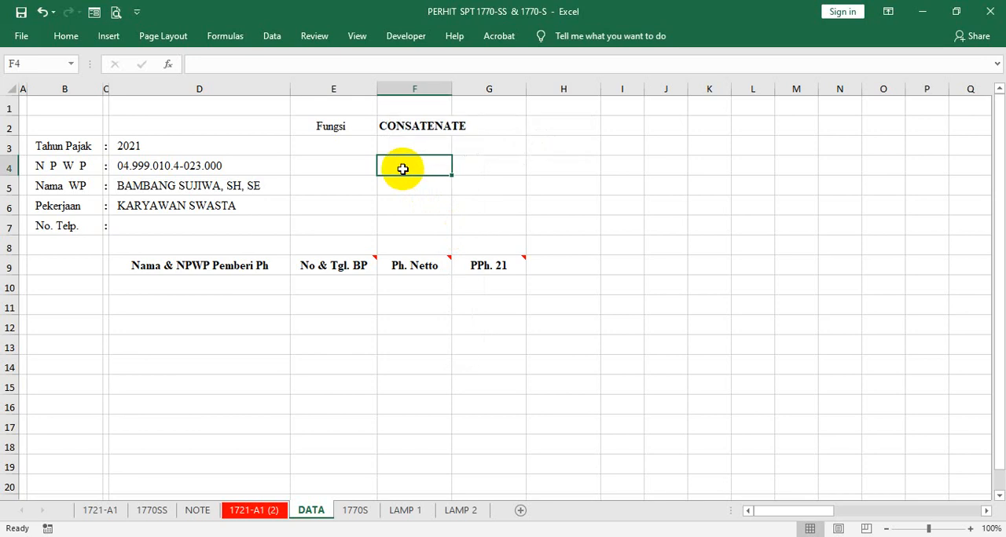
- Enter the form label "1770-S" in cell F4
{"action": "type", "text": "1779"}
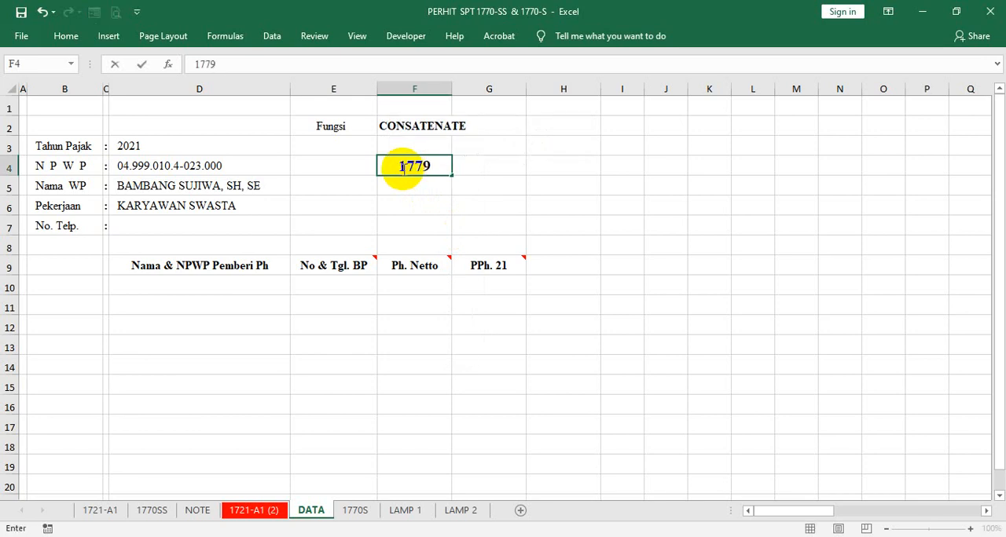
{"action": "key", "text": "BackSpace"}
{"action": "type", "text": "0-S"}
{"action": "key", "text": "Return"}
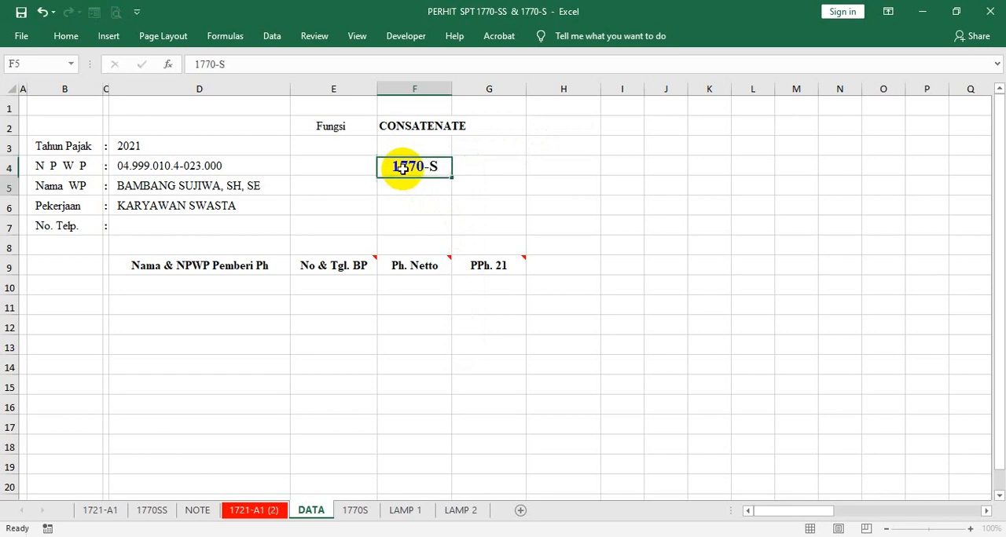
- Enter the criterion "WP (Peg) DGN Ph STHN > 60.000.000" in cell G4 beside the 1770-S label
{"action": "left_click", "coordinate": [482, 178]}
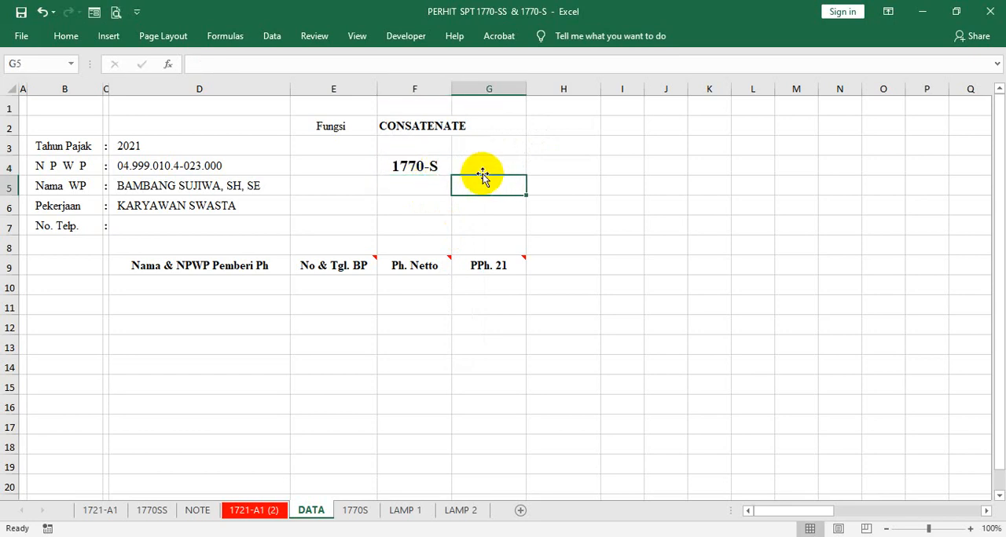
{"action": "left_click", "coordinate": [479, 164]}
{"action": "type", "text": "W"}
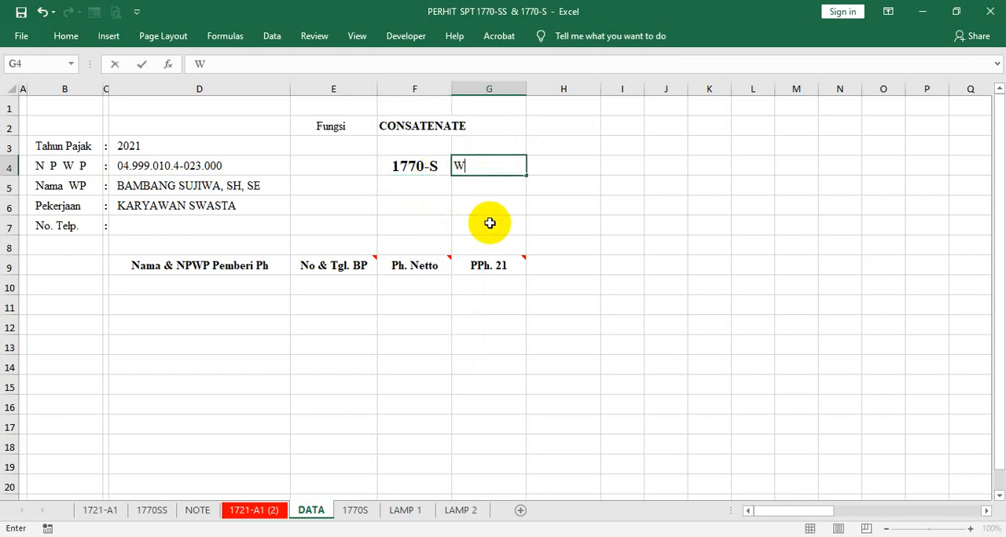
{"action": "type", "text": "P (Peg)  D"}
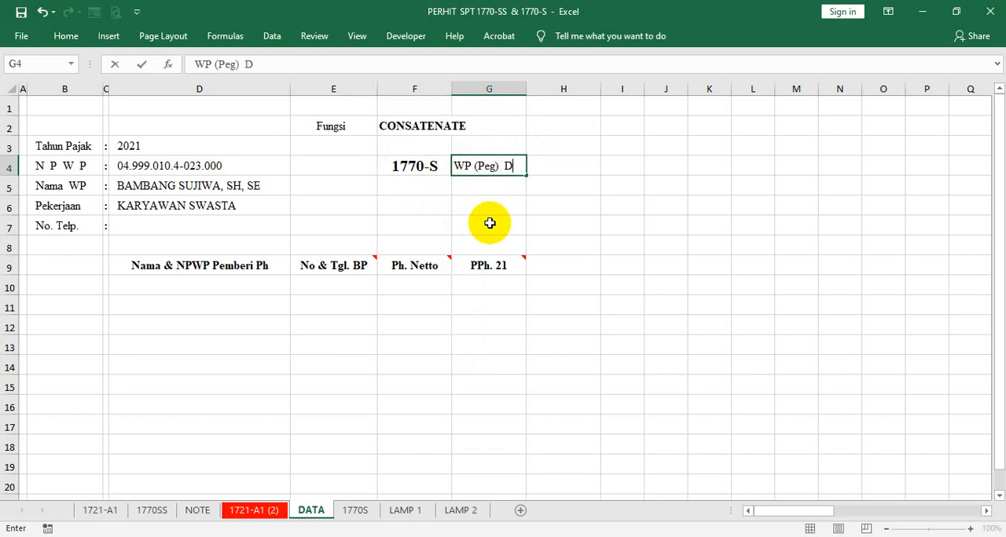
{"action": "type", "text": "GN Ph STHN"}
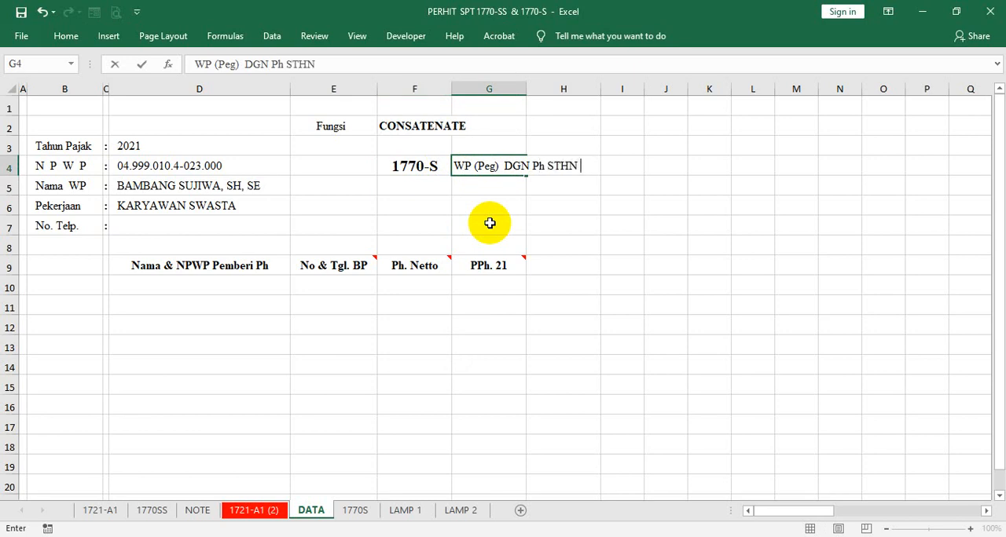
{"action": "type", "text": " > 60.000"}
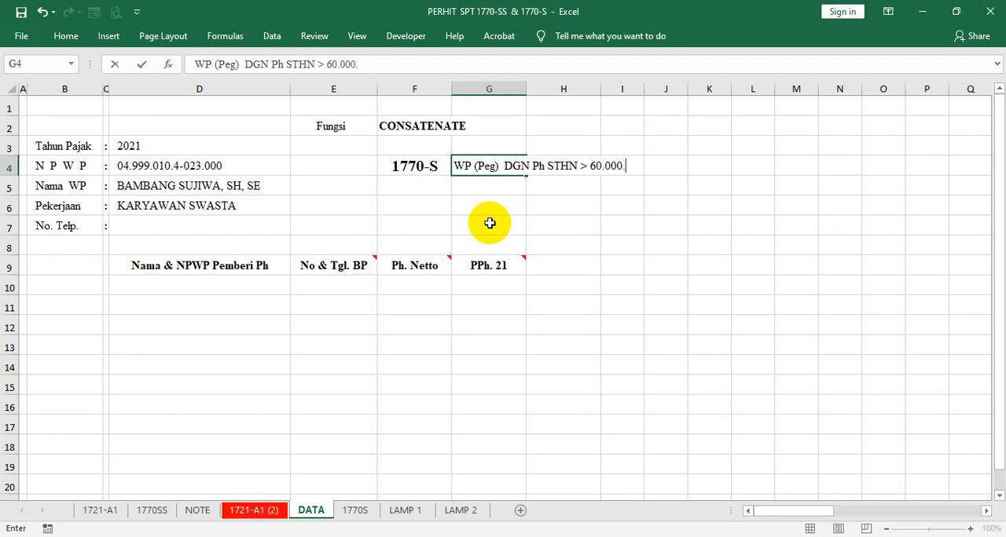
{"action": "type", "text": ".000"}
{"action": "key", "text": "Return"}
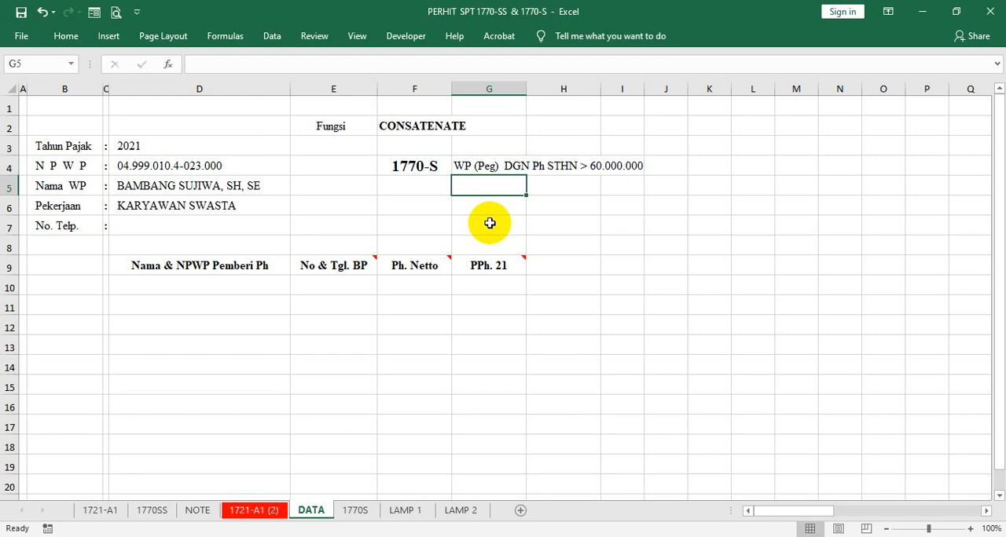
- Start a second criterion in G5 with "WP DGN SUMBER Ph LEBIH DARI 1, SALAH SATUNYA SUMBER p"
{"action": "type", "text": "WP "}
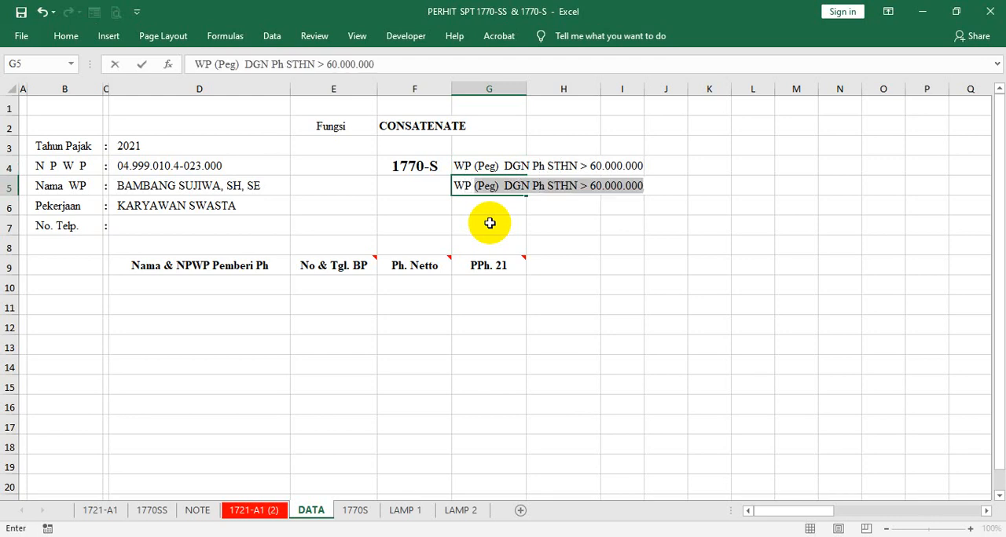
{"action": "type", "text": " DGN"}
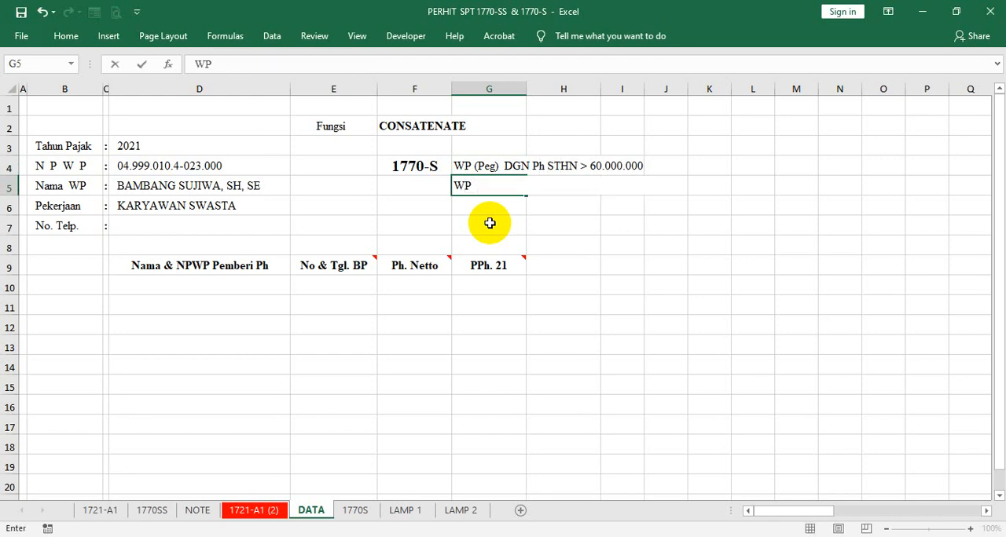
{"action": "type", "text": " SUMBER "}
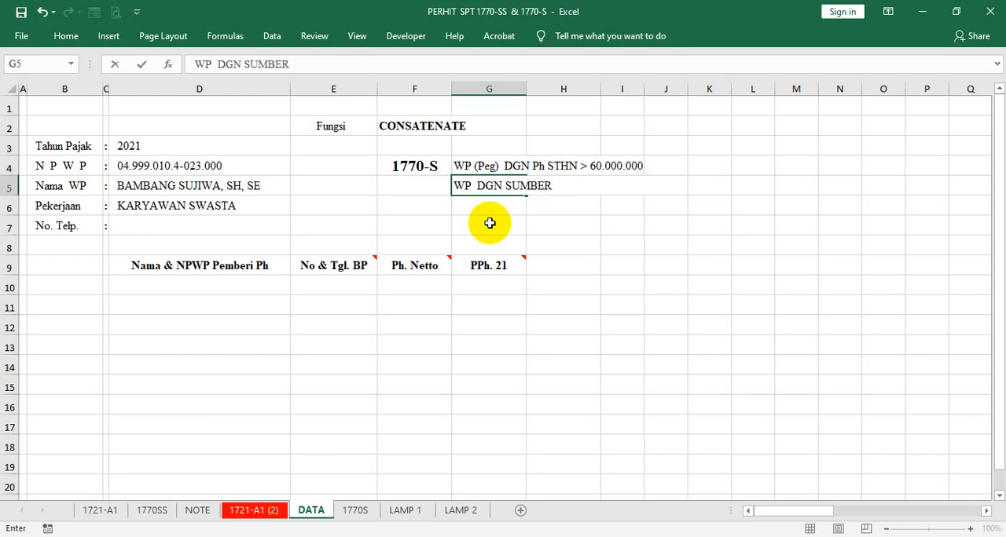
{"action": "type", "text": "Ph LEBIH D"}
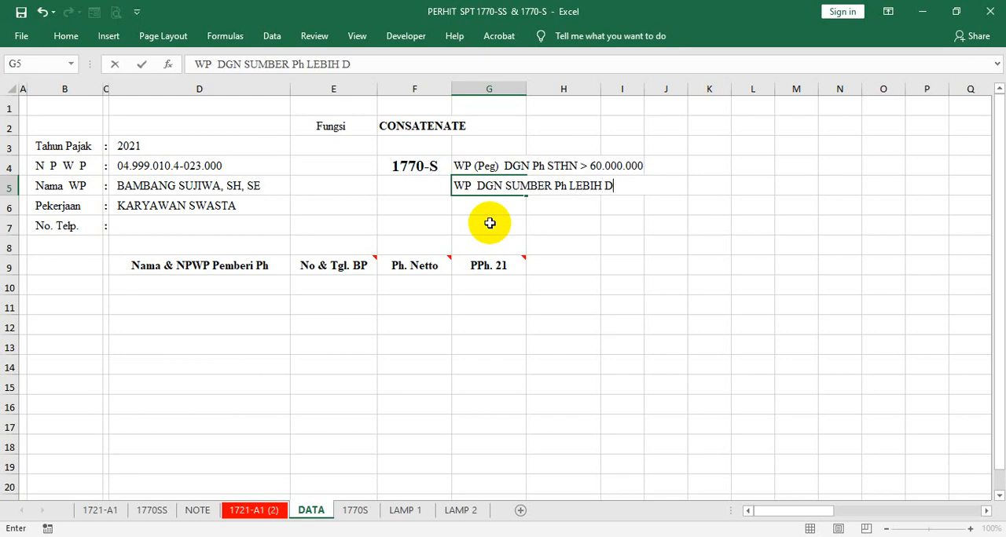
{"action": "type", "text": "ARI 1, SALAH SATUNYA"}
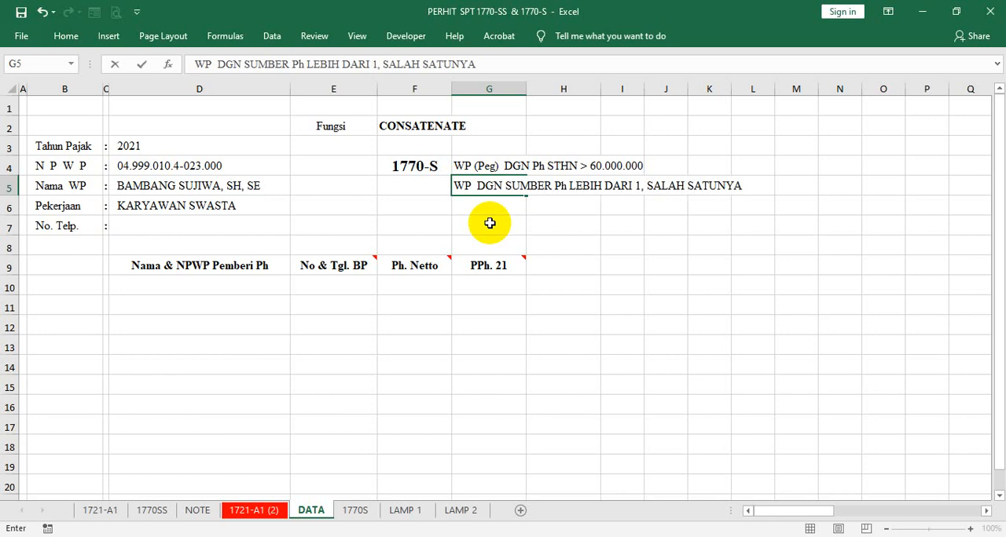
{"action": "type", "text": "SUMBER "}
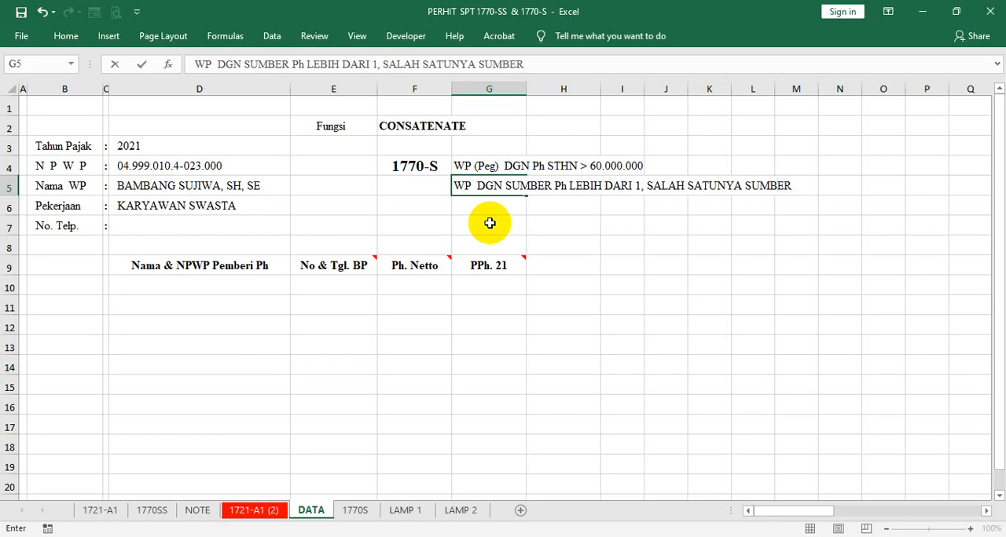
{"action": "type", "text": "p"}
{"action": "key", "text": "Home"}
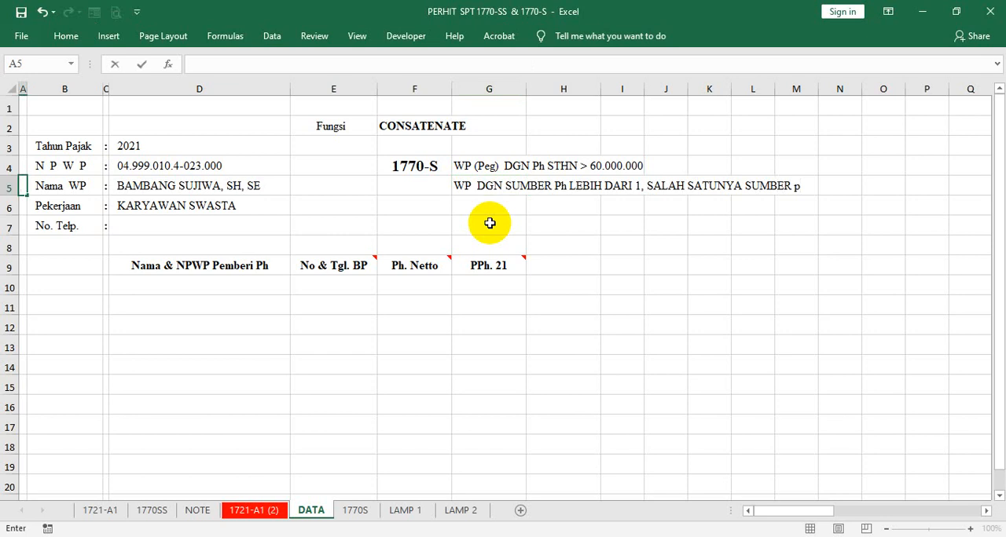
- Replace the final "p" of the G5 text with "Ph. ADALAH DARI PEMBERI KERJA"
{"action": "left_click", "coordinate": [465, 187]}
{"action": "left_click", "coordinate": [572, 60]}
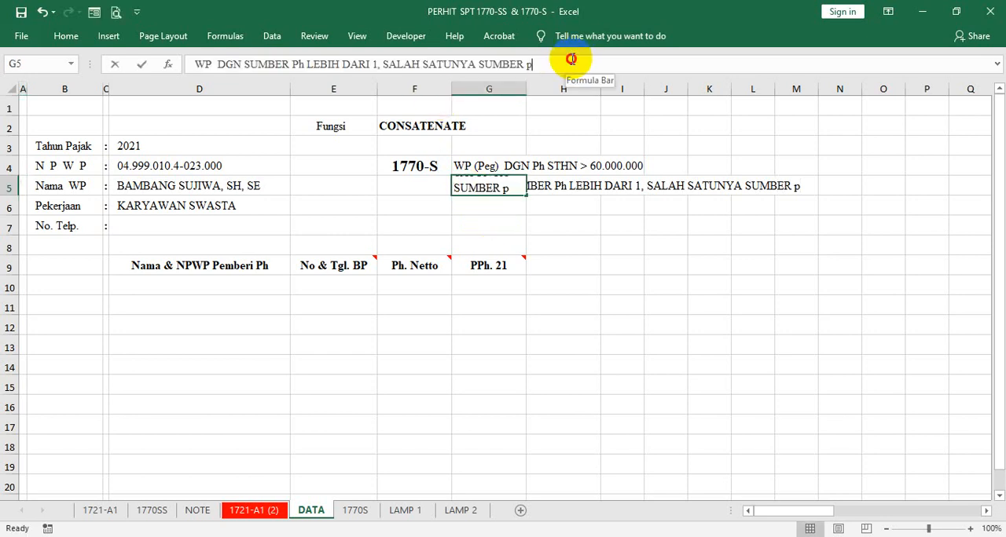
{"action": "key", "text": "BackSpace"}
{"action": "type", "text": "Ph"}
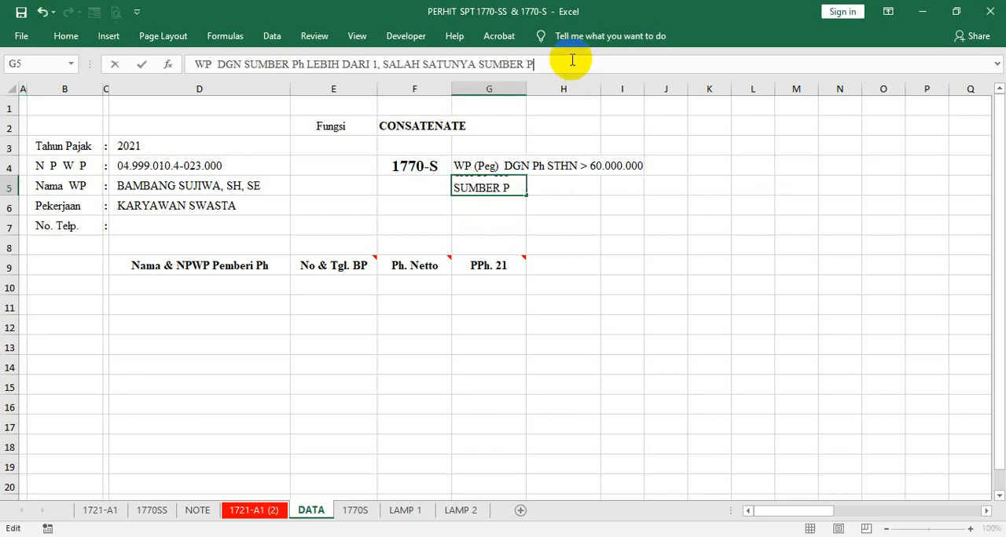
{"action": "type", "text": ". ADALA"}
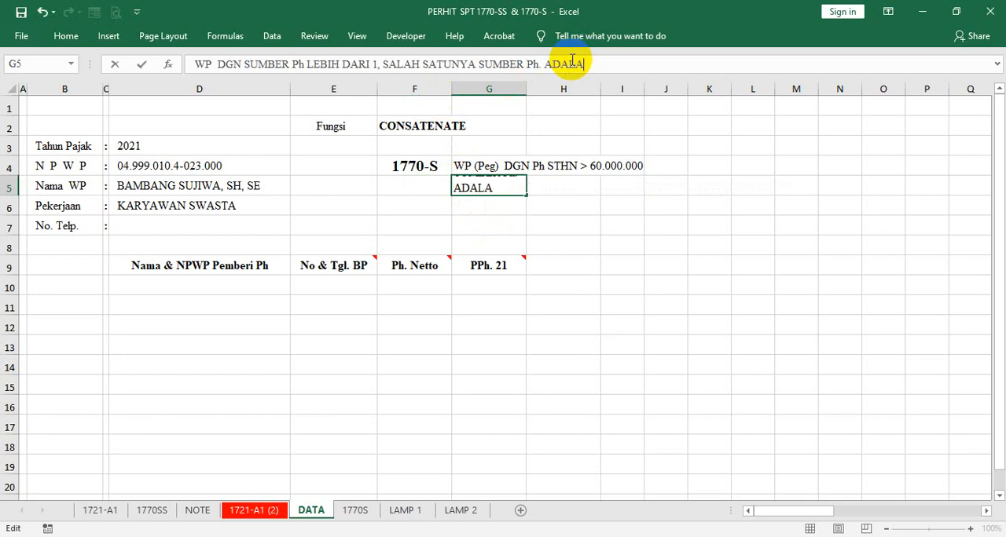
{"action": "type", "text": "H DARI"}
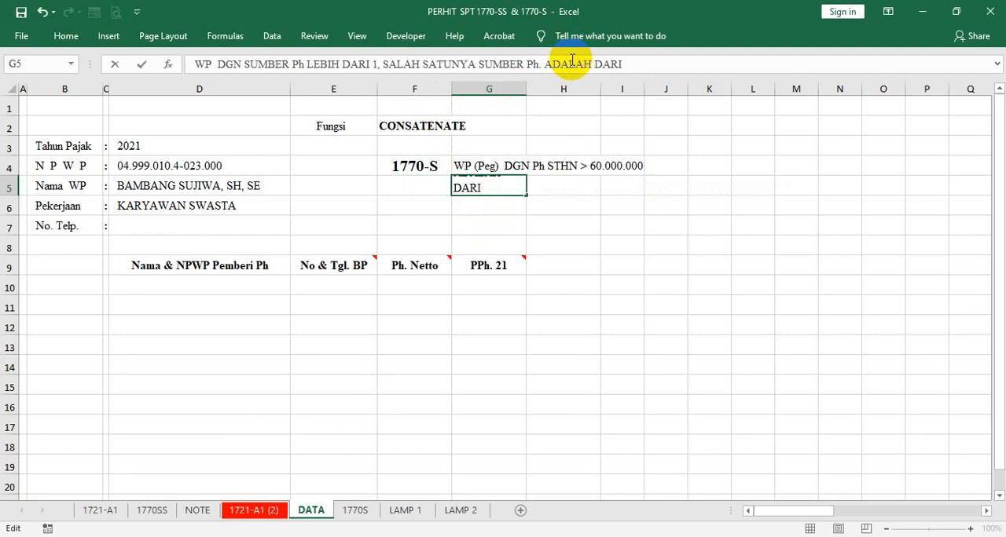
{"action": "type", "text": " PEMBER"}
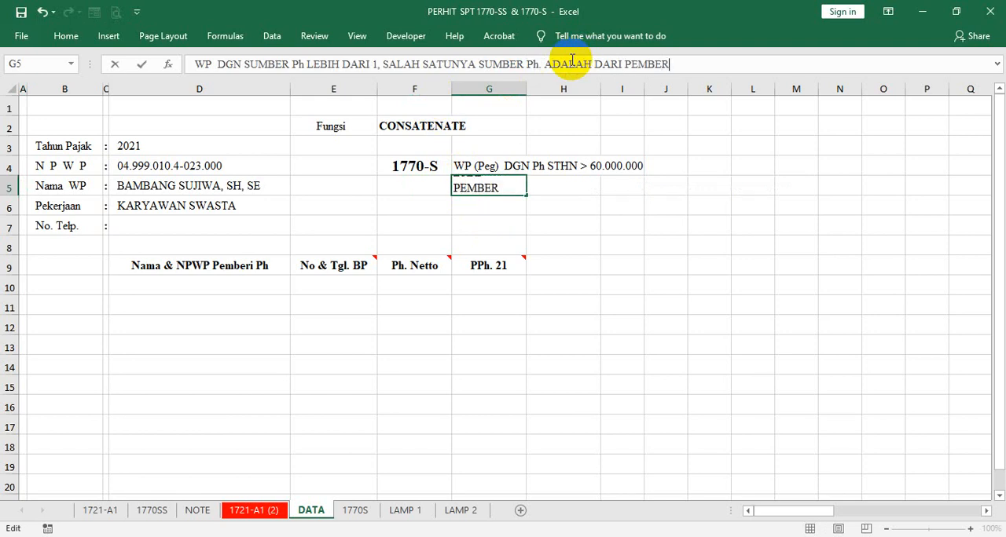
{"action": "type", "text": "I KERJA"}
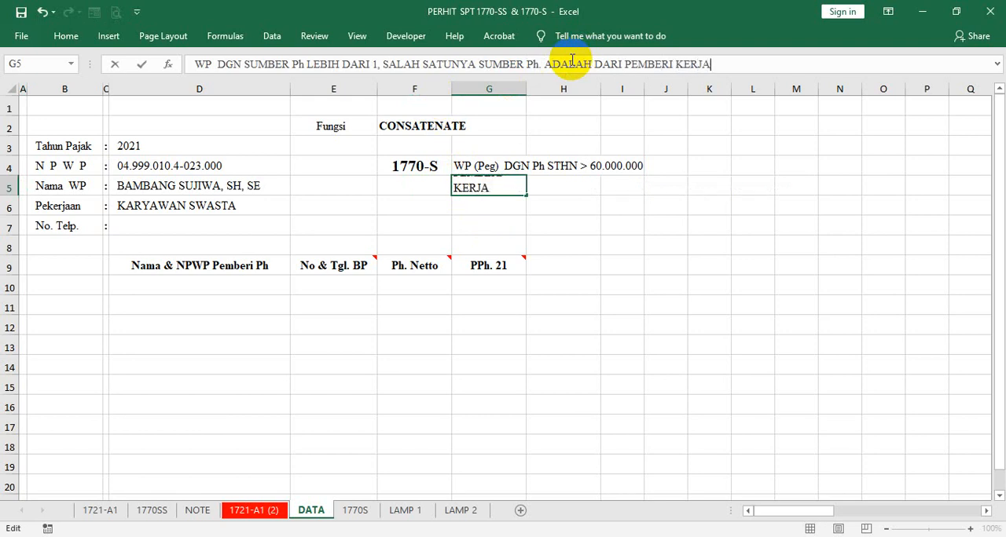
{"action": "key", "text": "Return"}
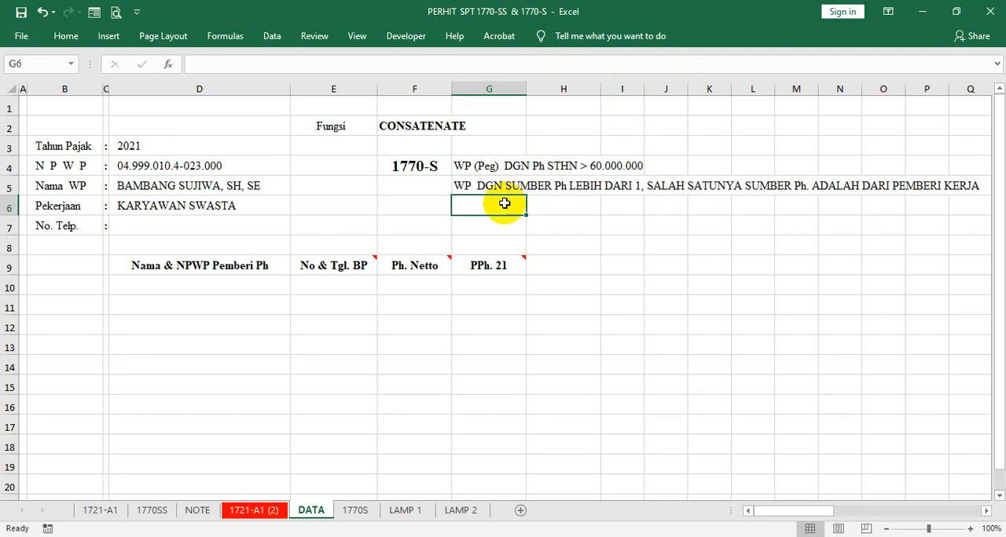
- Move the multiple-income-source criterion from G5 to F5, directly below the 1770-S label
{"action": "left_click", "coordinate": [469, 179]}
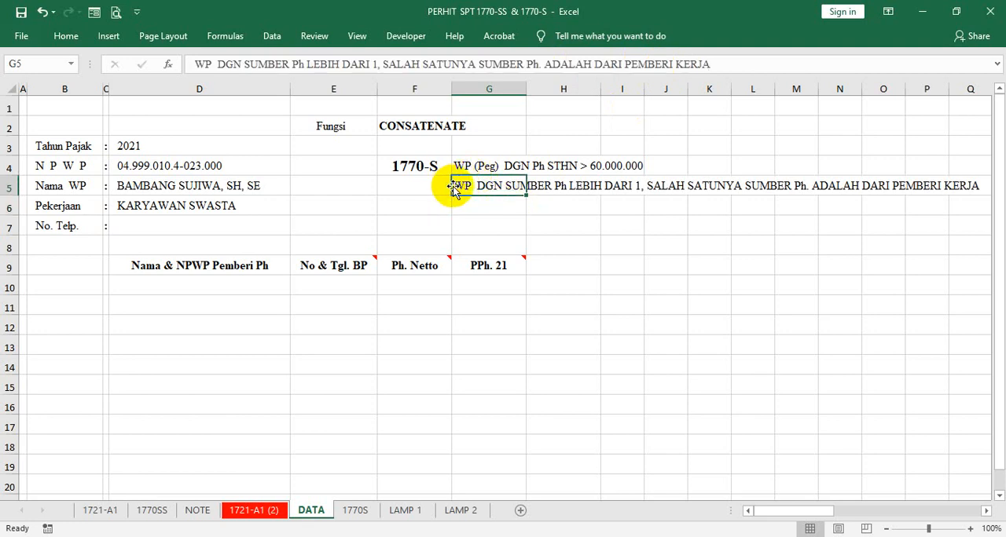
{"action": "left_click_drag", "start_coordinate": [453, 185], "coordinate": [430, 194]}
{"action": "left_click", "coordinate": [478, 206]}
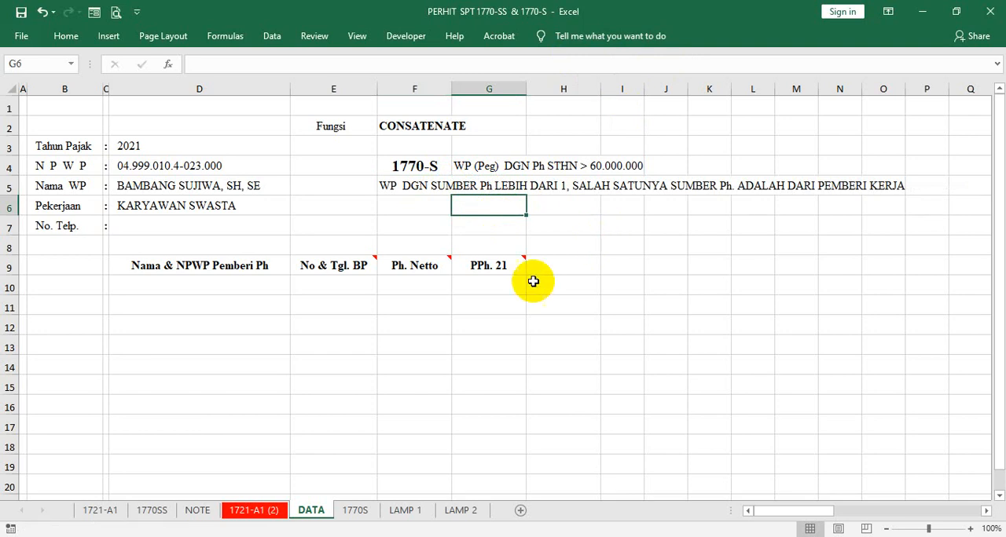
- Right-align the numbering cells B10:B15 beside the income-payer table
{"action": "left_click", "coordinate": [185, 286]}
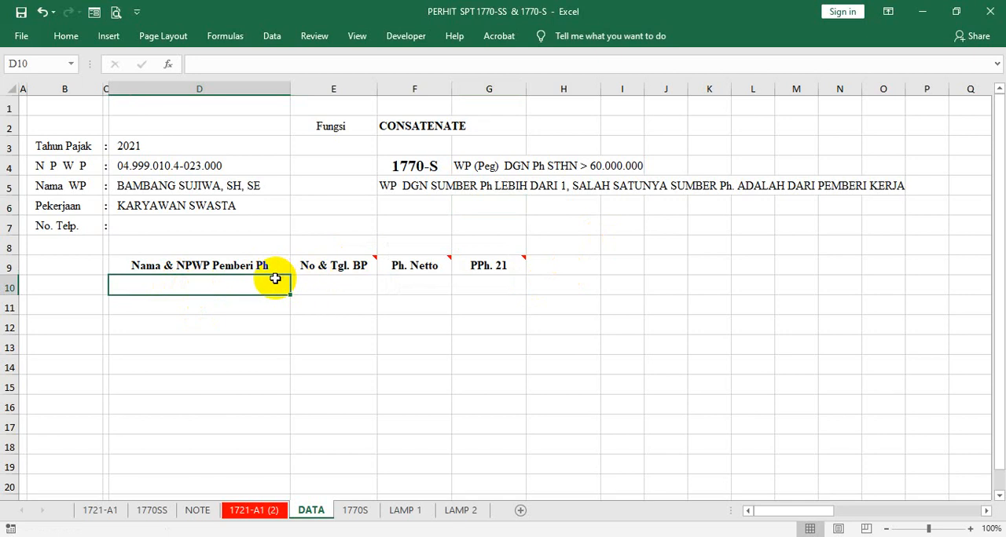
{"action": "left_click", "coordinate": [94, 286]}
{"action": "left_click_drag", "start_coordinate": [94, 286], "coordinate": [90, 385]}
{"action": "left_click", "coordinate": [65, 37]}
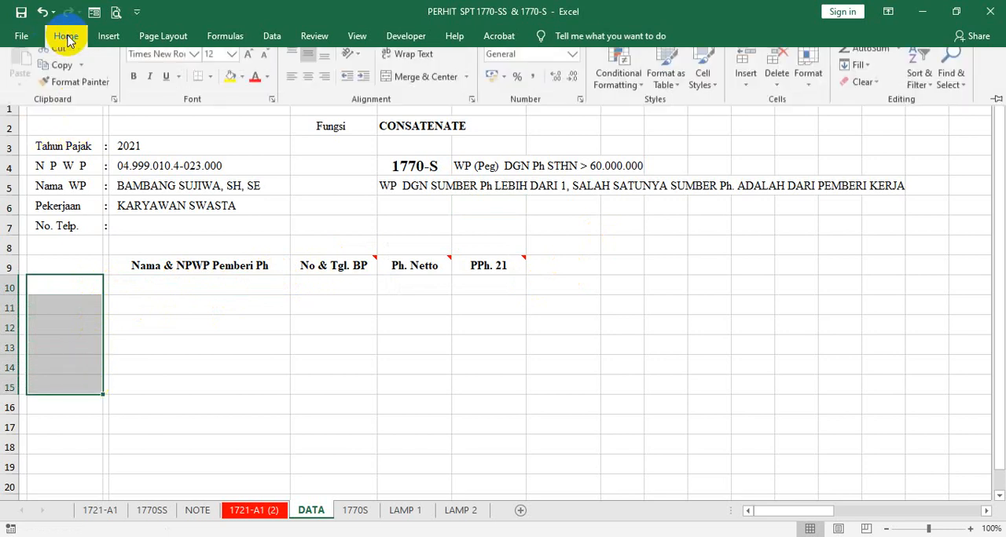
{"action": "left_click", "coordinate": [326, 88]}
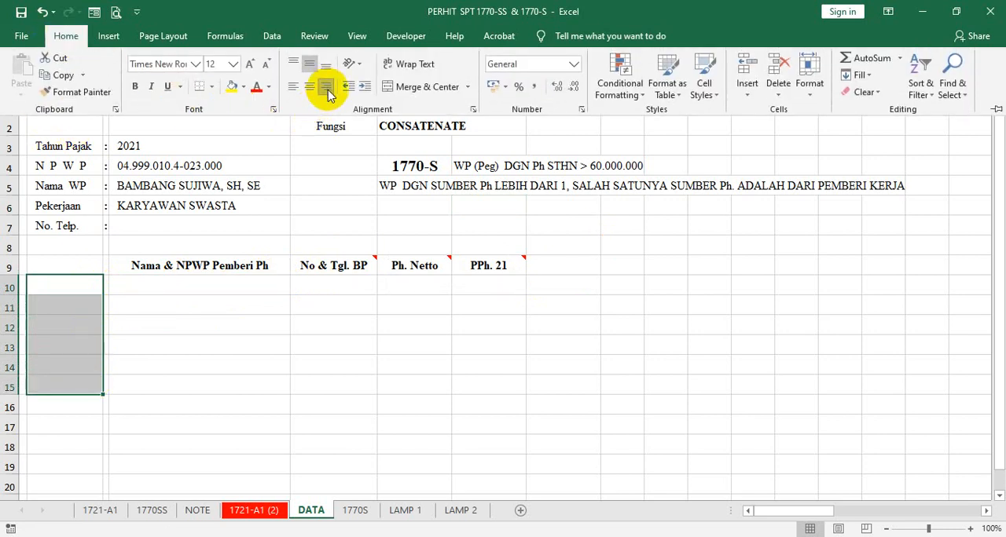
{"action": "left_click", "coordinate": [223, 287]}
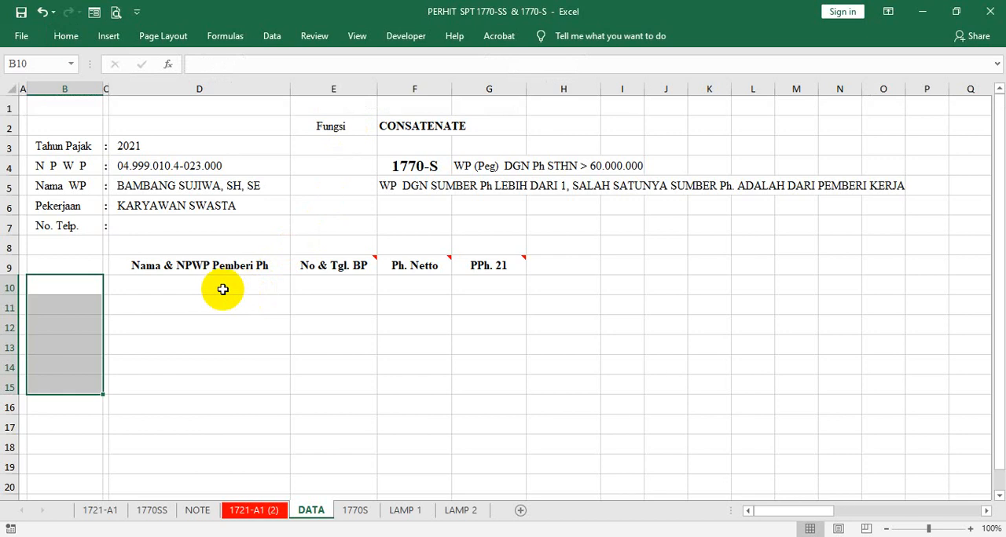
- Number the payer entries 1, 2 and 3 in cells B10, B12 and B14, leaving a blank row between them
{"action": "left_click", "coordinate": [83, 285]}
{"action": "type", "text": "1"}
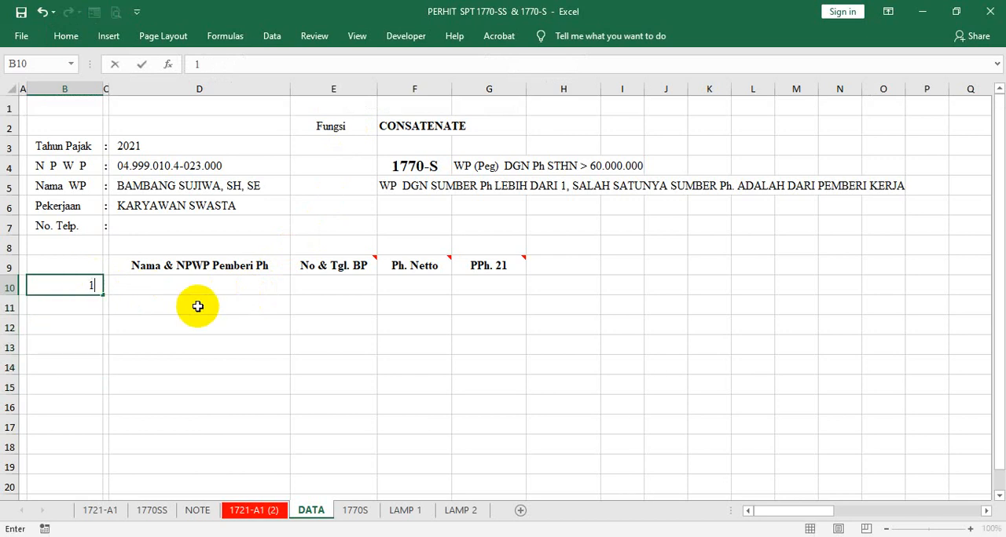
{"action": "key", "text": "Return"}
{"action": "key", "text": "Return"}
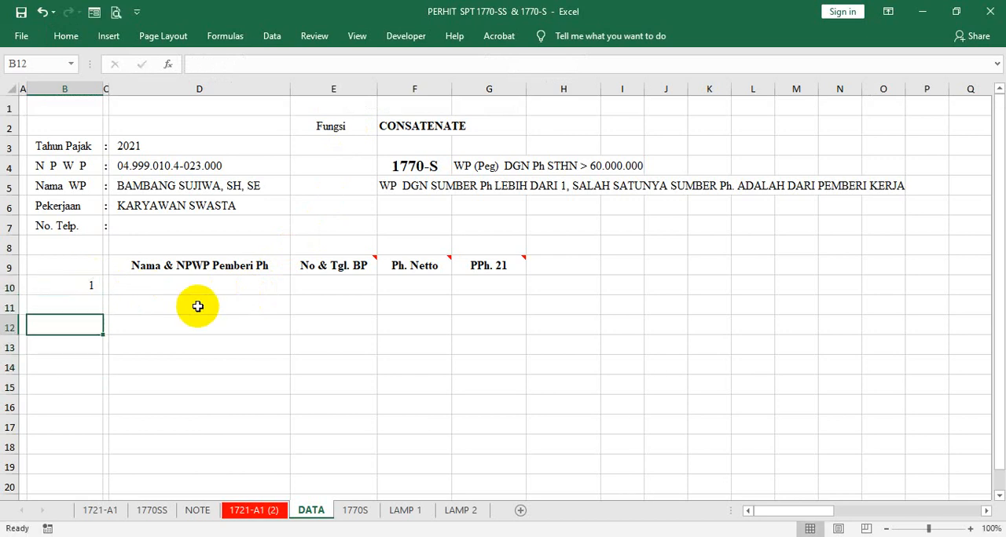
{"action": "type", "text": "2"}
{"action": "key", "text": "Return"}
{"action": "key", "text": "Return"}
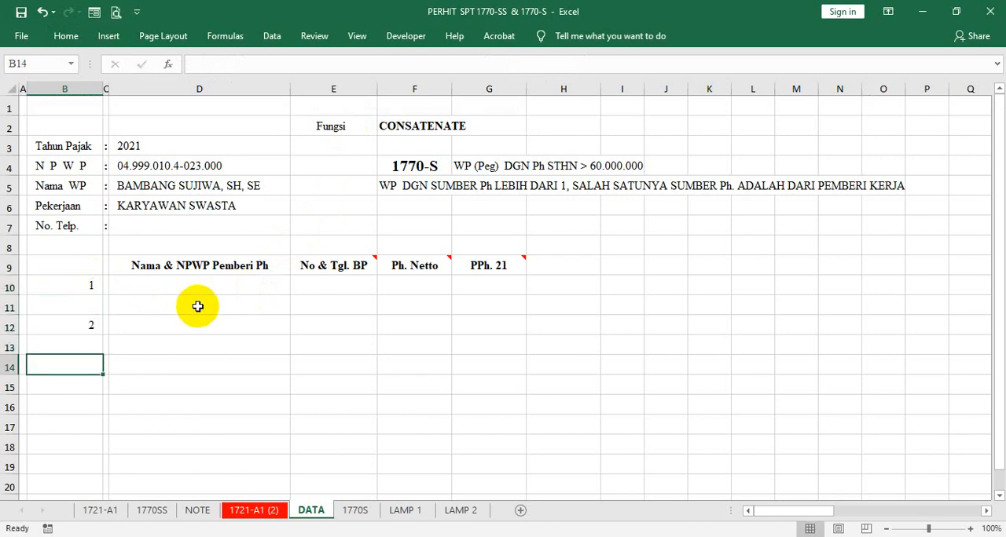
{"action": "type", "text": "3"}
{"action": "key", "text": "Return"}
- Insert a row at row 10, shrink it to a thin spacer, and make header row 9 slightly taller
{"action": "left_click", "coordinate": [182, 287]}
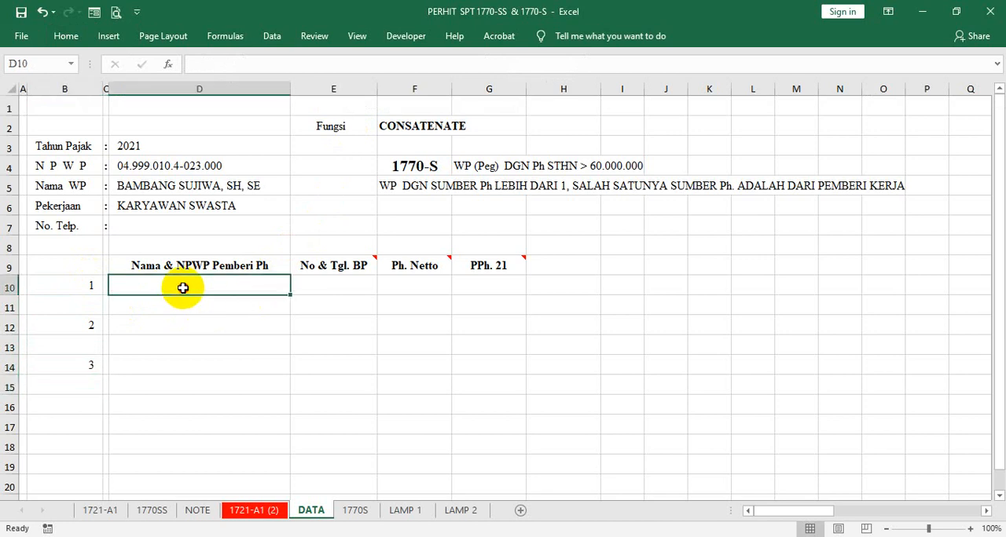
{"action": "left_click", "coordinate": [9, 286]}
{"action": "right_click", "coordinate": [10, 286]}
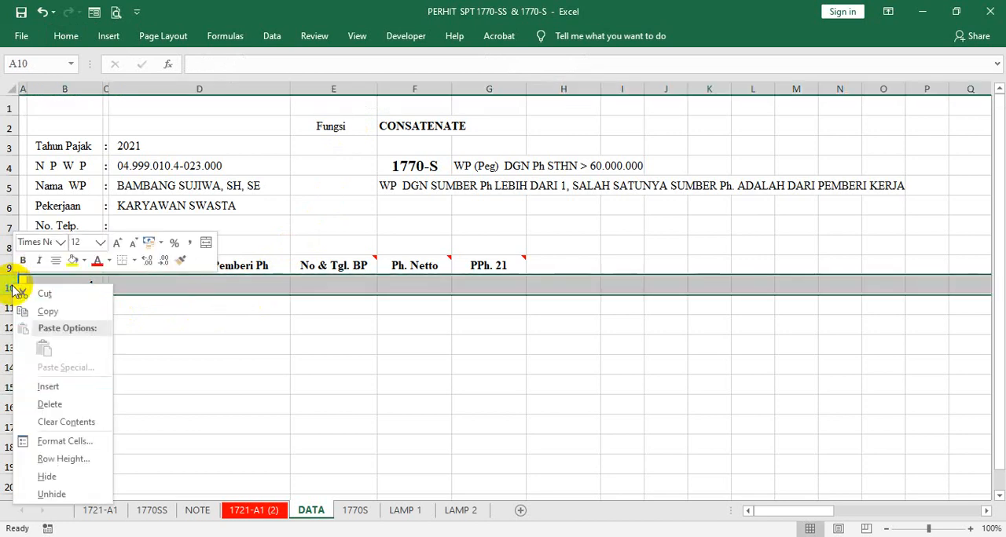
{"action": "left_click", "coordinate": [35, 388]}
{"action": "left_click", "coordinate": [146, 366]}
{"action": "mouse_move", "coordinate": [11, 295]}
{"action": "left_mouse_down"}
{"action": "mouse_move", "coordinate": [11, 272]}
{"action": "mouse_move", "coordinate": [11, 282]}
{"action": "left_mouse_up"}
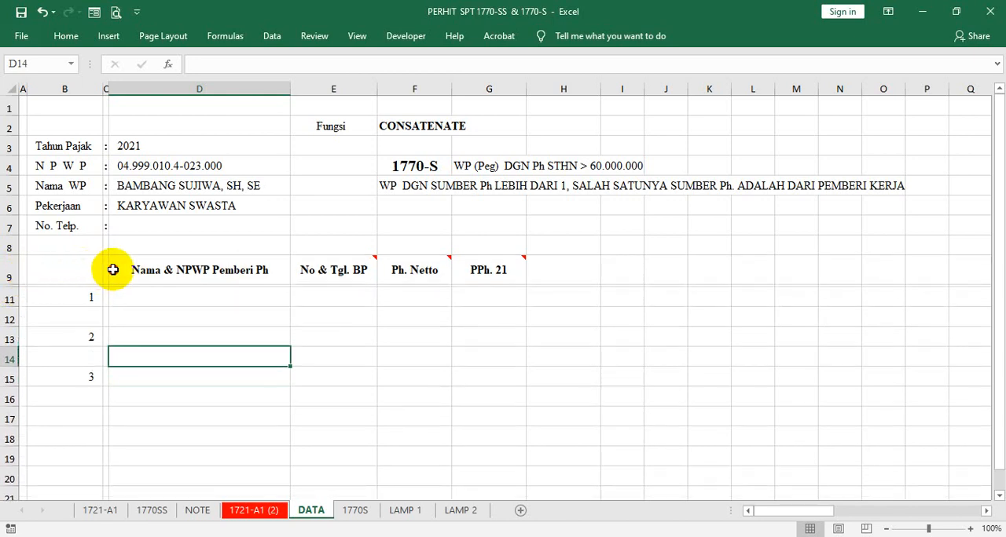
- Add thin blue outline borders and inner vertical borders to the table header cells D9:G9
{"action": "left_click", "coordinate": [115, 271]}
{"action": "left_click_drag", "start_coordinate": [213, 269], "coordinate": [489, 270]}
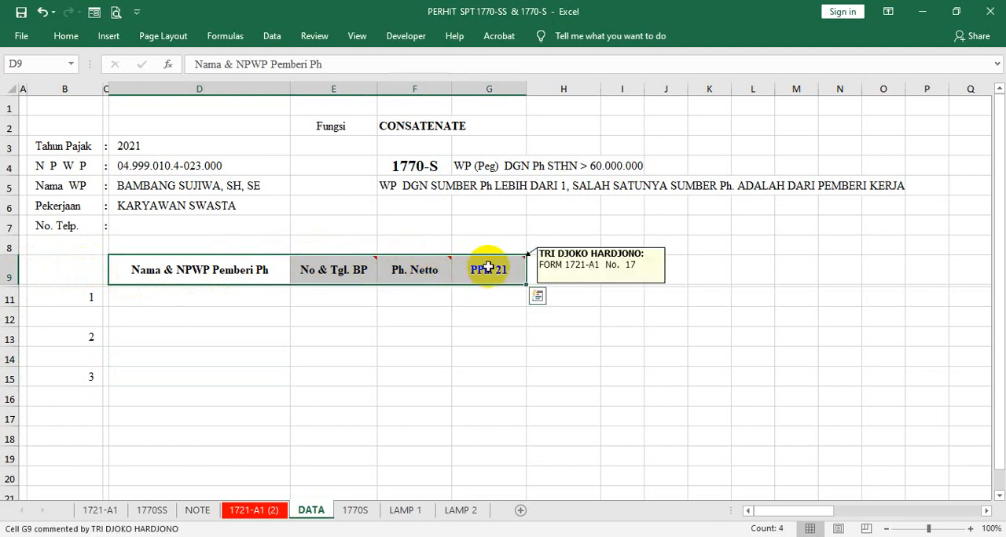
{"action": "right_click", "coordinate": [488, 268]}
{"action": "left_click", "coordinate": [734, 279]}
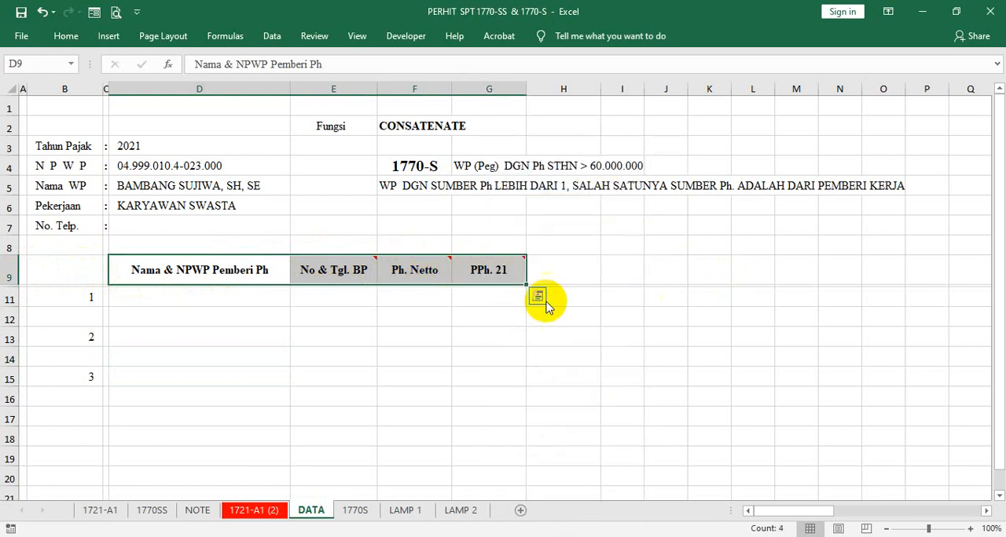
{"action": "key", "text": "ctrl+1"}
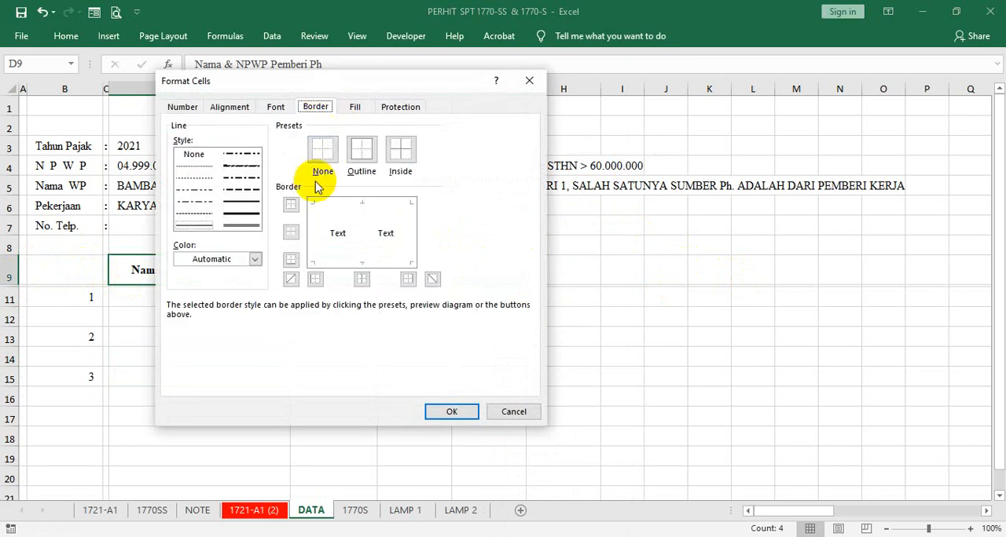
{"action": "left_click", "coordinate": [255, 259]}
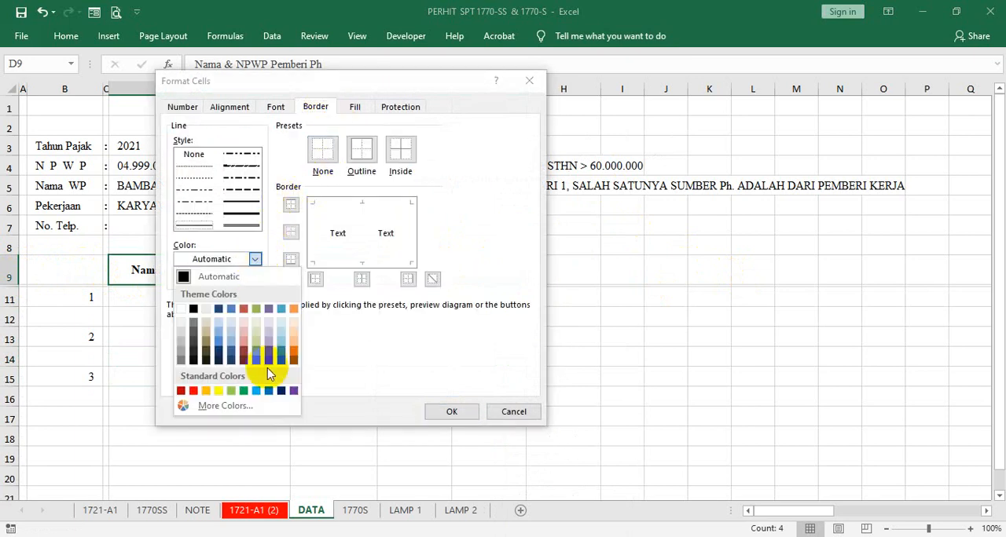
{"action": "left_click", "coordinate": [267, 396]}
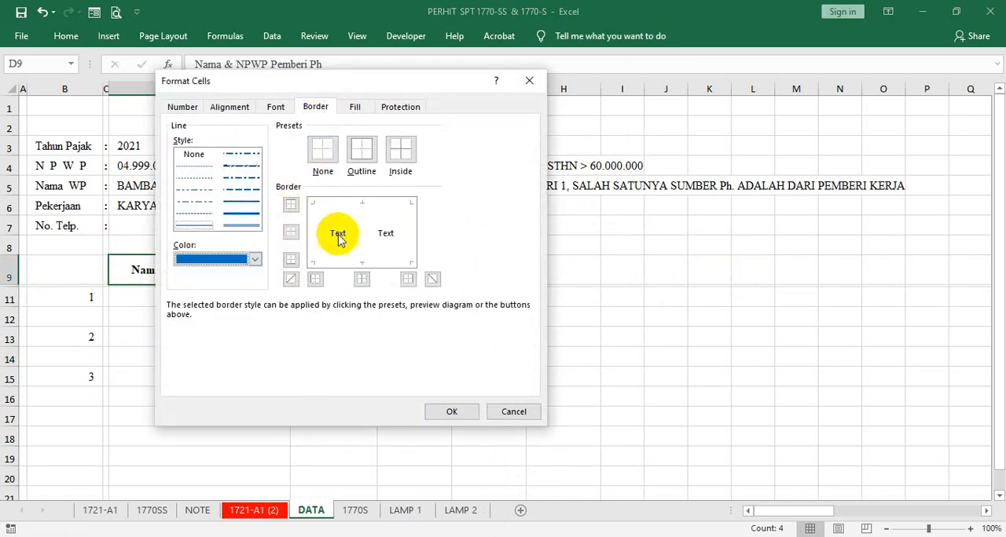
{"action": "left_click", "coordinate": [312, 231]}
{"action": "left_click", "coordinate": [360, 228]}
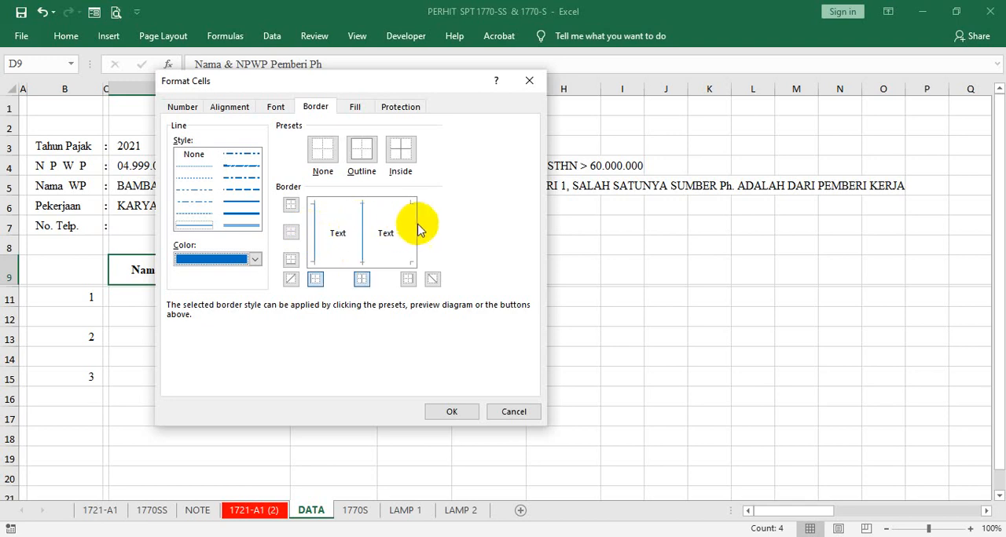
{"action": "left_click", "coordinate": [393, 203]}
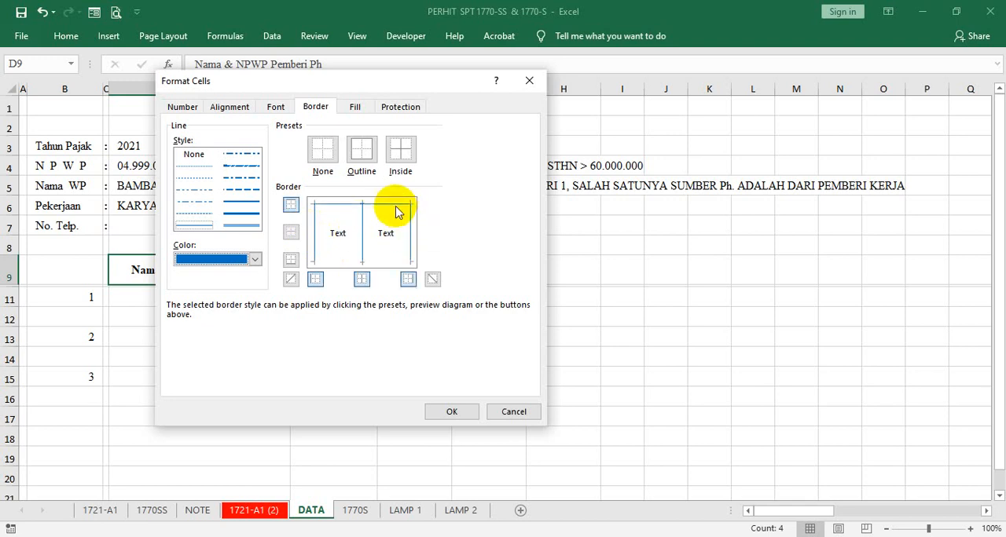
{"action": "left_click", "coordinate": [398, 261]}
{"action": "left_click", "coordinate": [450, 410]}
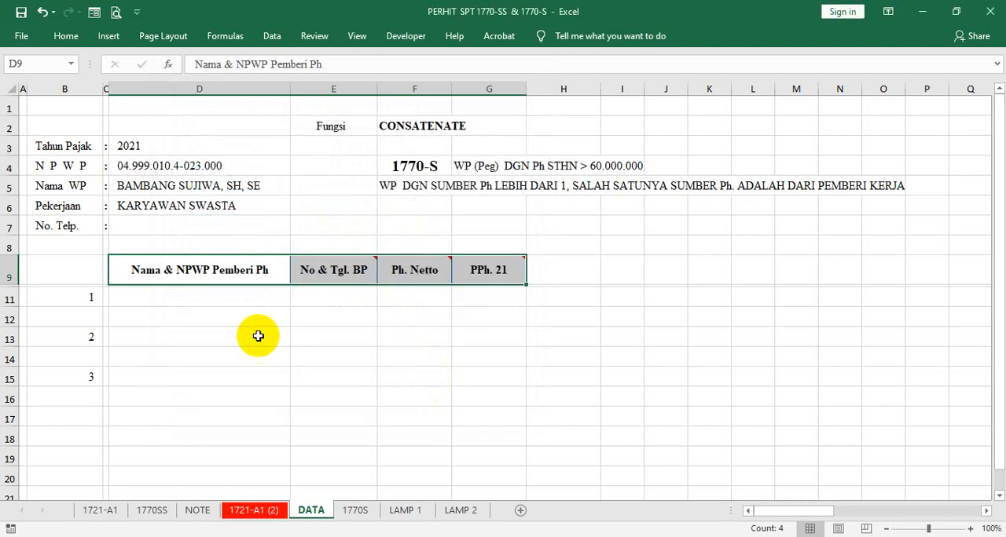
- Change the font colour of the header cells D9:G9 to blue
{"action": "right_click", "coordinate": [203, 274]}
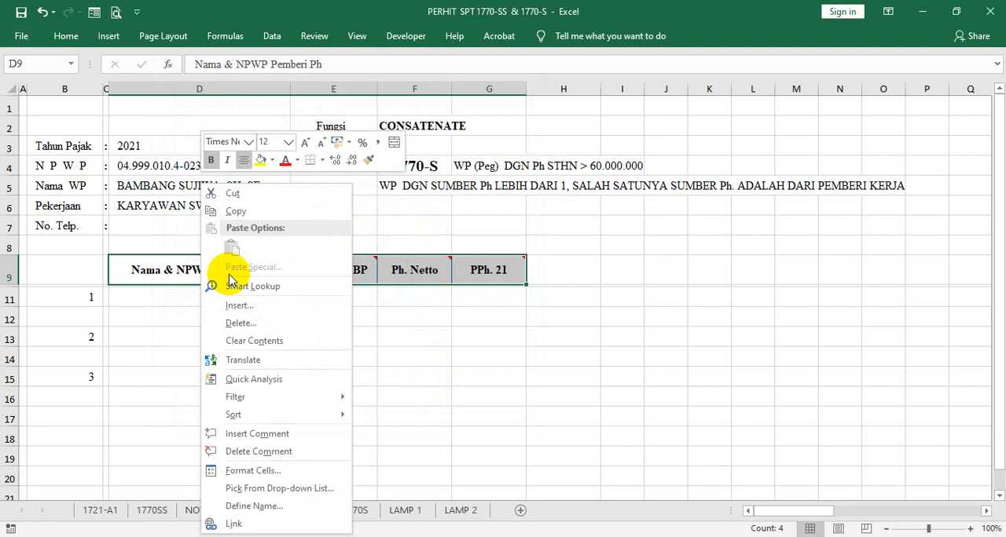
{"action": "left_click", "coordinate": [296, 160]}
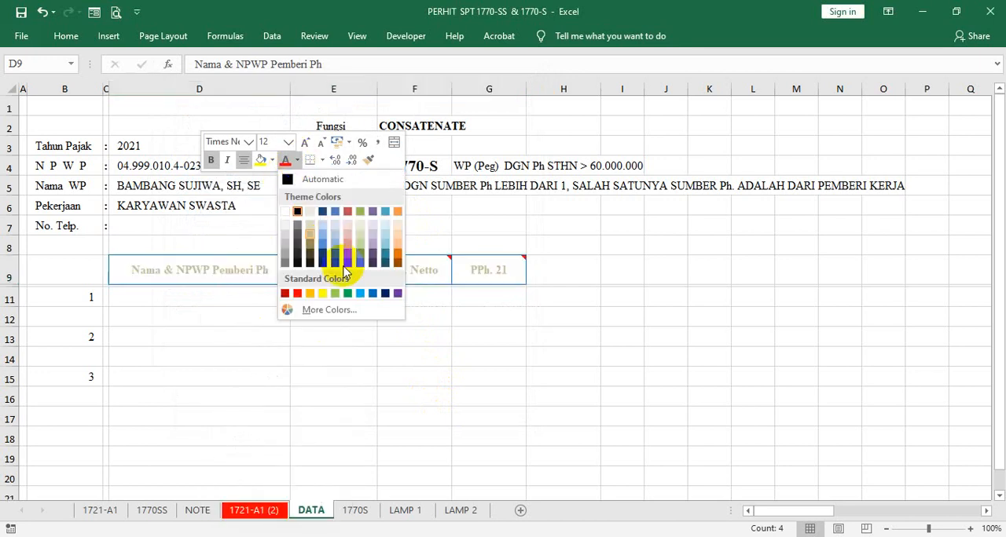
{"action": "left_click", "coordinate": [370, 293]}
{"action": "left_click", "coordinate": [307, 319]}
- Left-align the payer name and NPWP cells D11:D16
{"action": "left_click", "coordinate": [179, 302]}
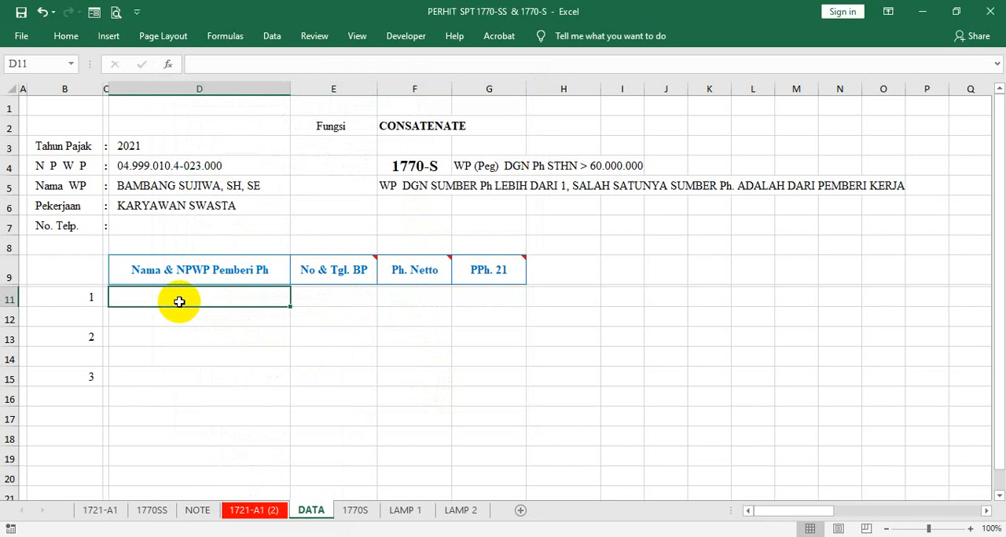
{"action": "left_click_drag", "start_coordinate": [179, 302], "coordinate": [174, 398]}
{"action": "left_click", "coordinate": [67, 36]}
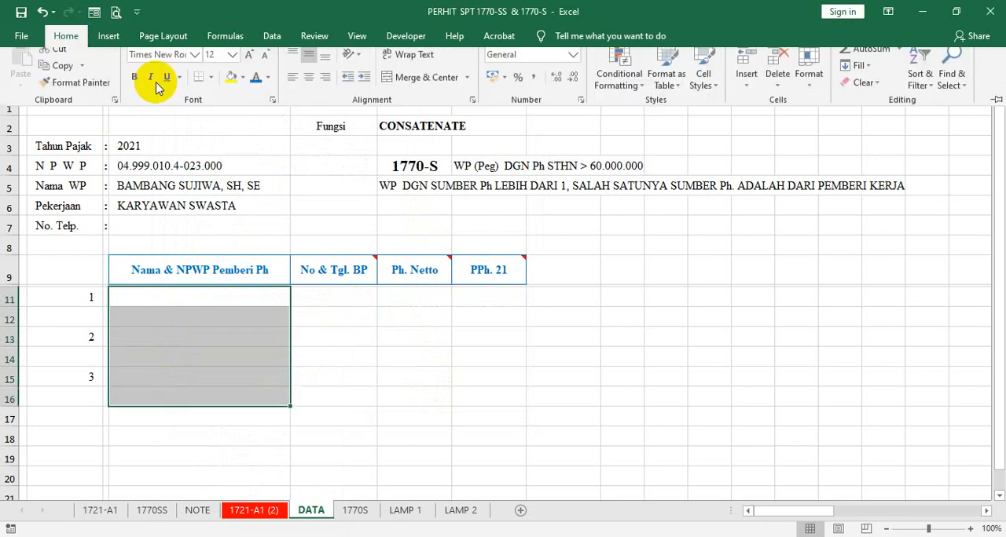
{"action": "left_click", "coordinate": [214, 303]}
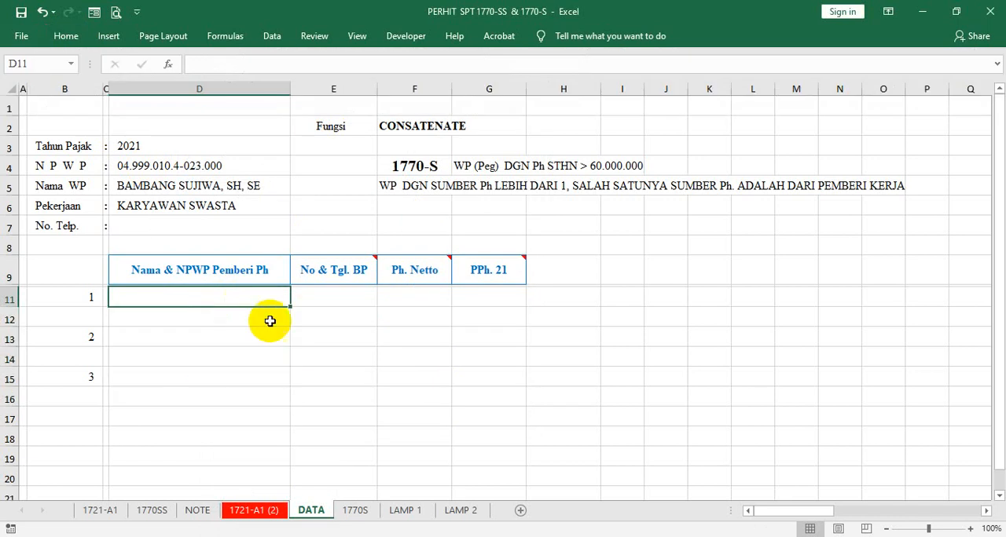
- Link D11 to the withholder name (NAMA PEMOTONG) in P18 of the 1721-A1 (2) sheet, using a single-cell reference
{"action": "left_click", "coordinate": [248, 515]}
{"action": "scroll", "coordinate": [360, 315], "scroll_direction": "up", "scroll_amount": 12}
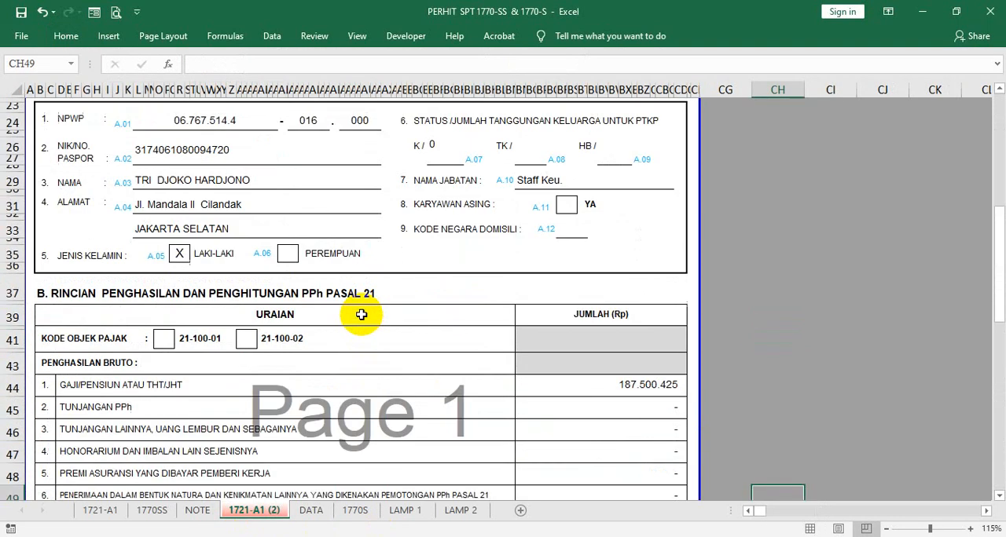
{"action": "scroll", "coordinate": [361, 315], "scroll_direction": "up", "scroll_amount": 3}
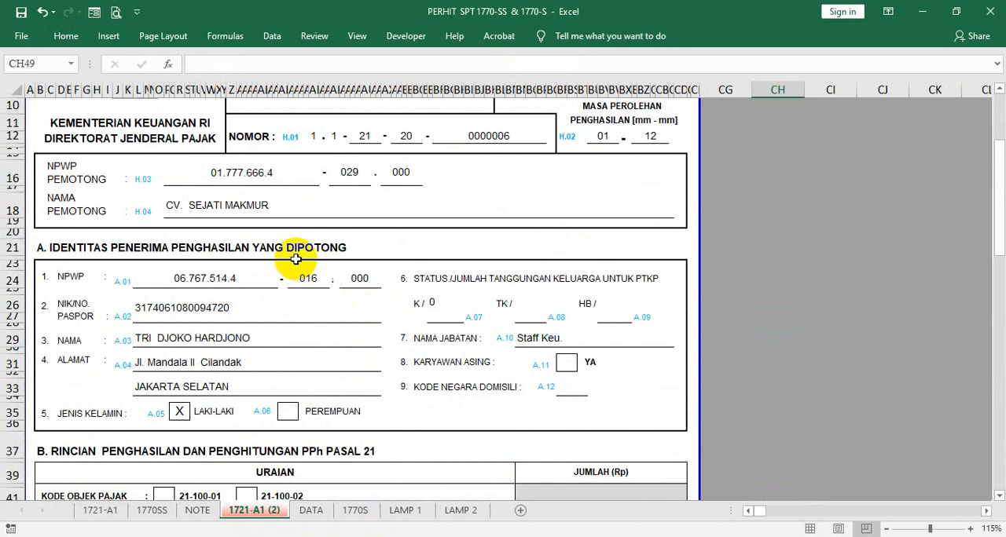
{"action": "left_click", "coordinate": [236, 201]}
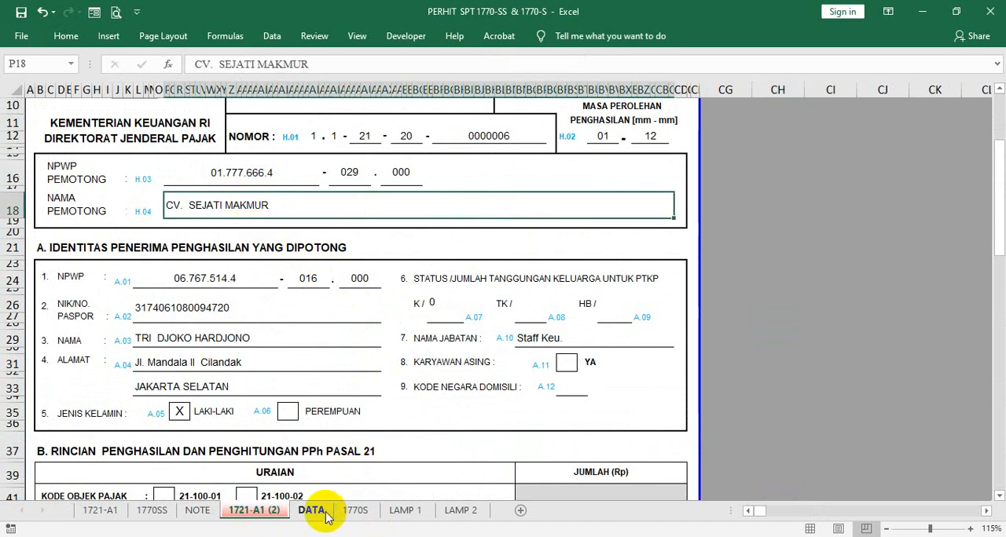
{"action": "left_click", "coordinate": [311, 512]}
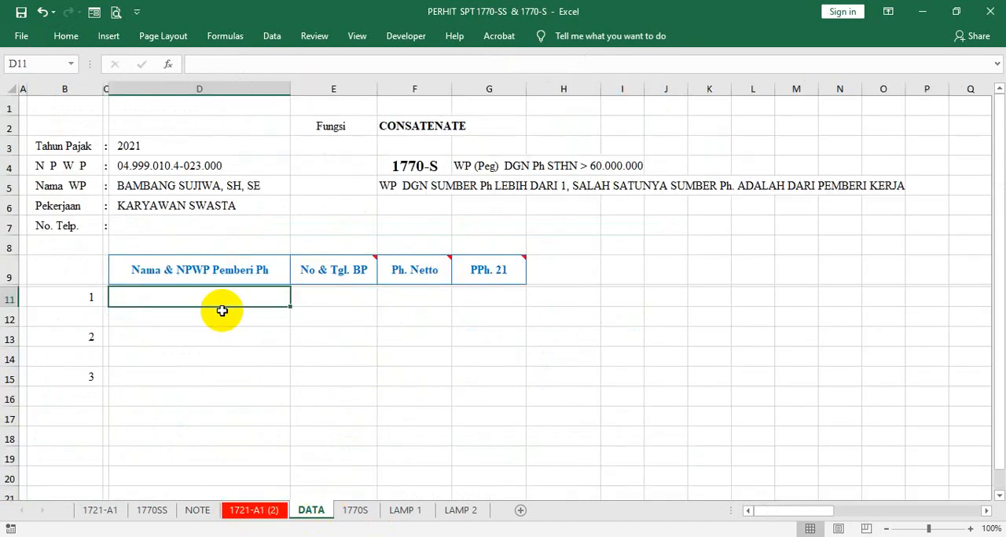
{"action": "type", "text": "="}
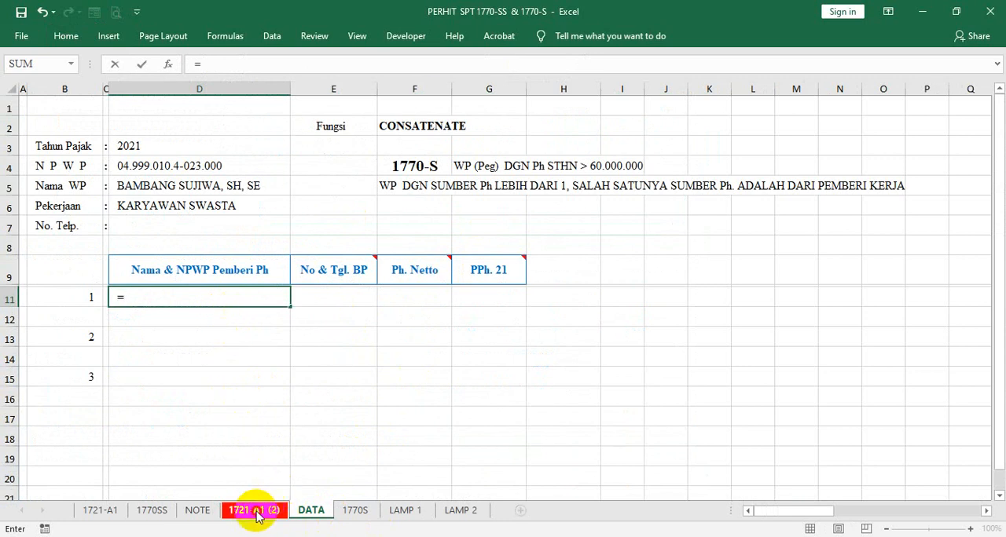
{"action": "left_click", "coordinate": [256, 511]}
{"action": "left_click", "coordinate": [259, 207]}
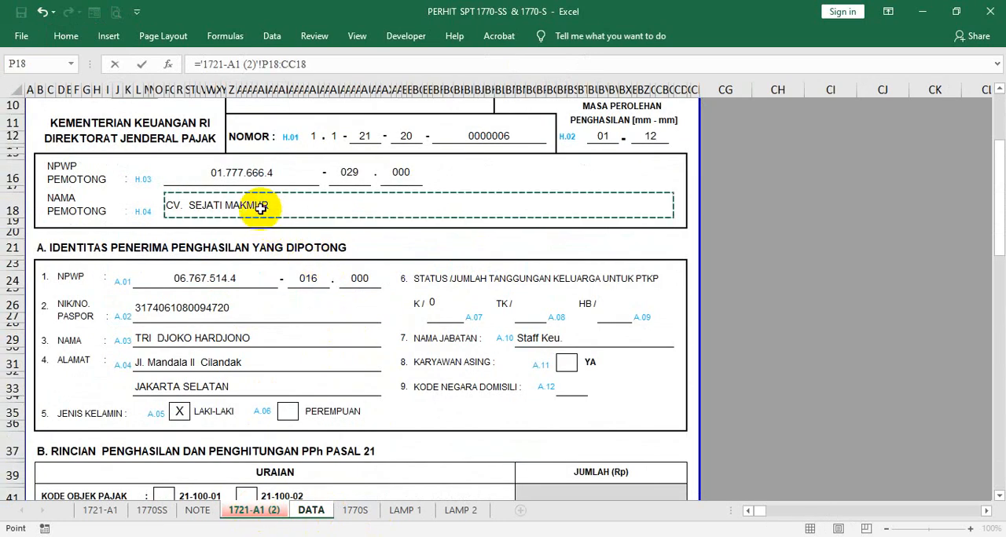
{"action": "left_click", "coordinate": [312, 66]}
{"action": "key", "text": "BackSpace"}
{"action": "key", "text": "BackSpace"}
{"action": "key", "text": "BackSpace"}
{"action": "key", "text": "BackSpace"}
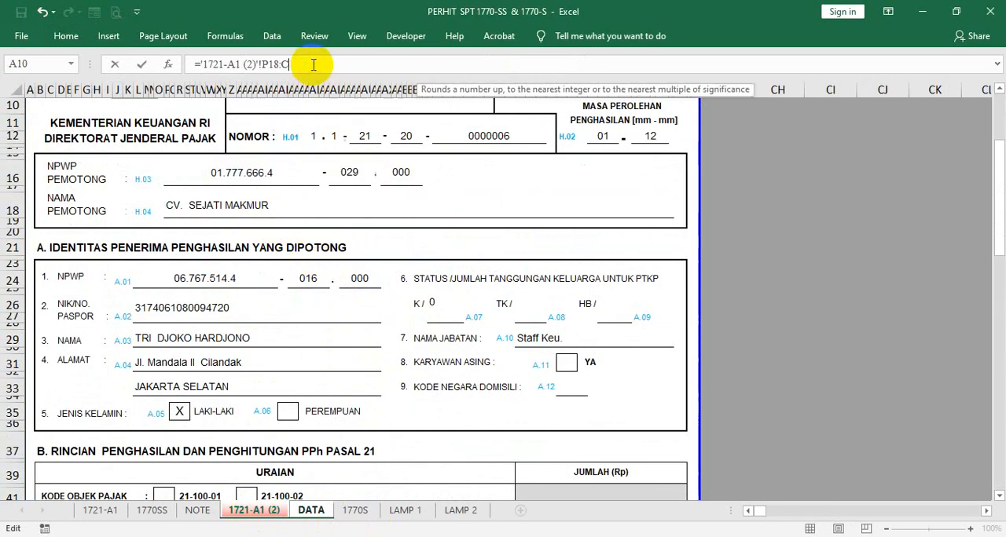
{"action": "key", "text": "Return"}
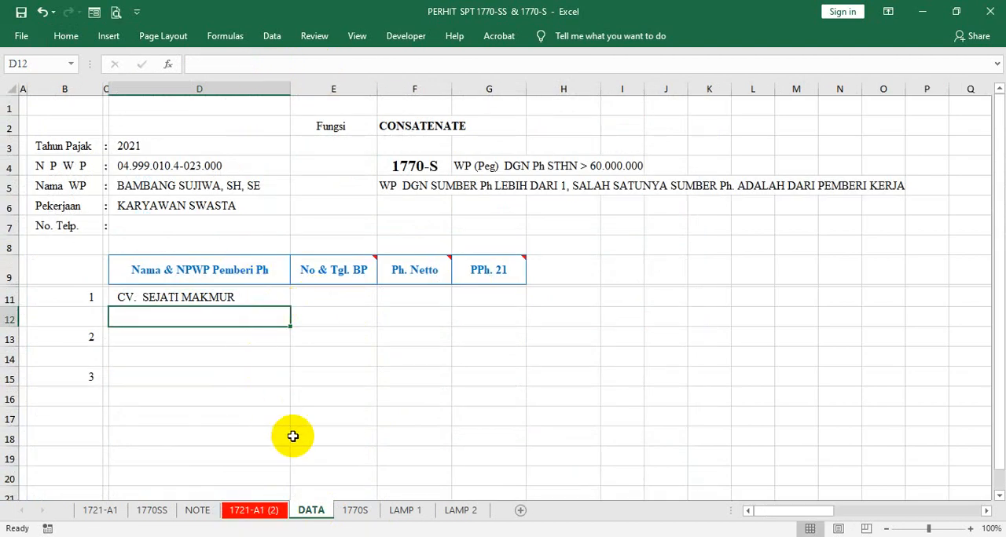
- Check the withholder's NPWP on the 1721-A1 (2) sheet and enter that number in D12 of the DATA sheet
{"action": "left_click", "coordinate": [255, 510]}
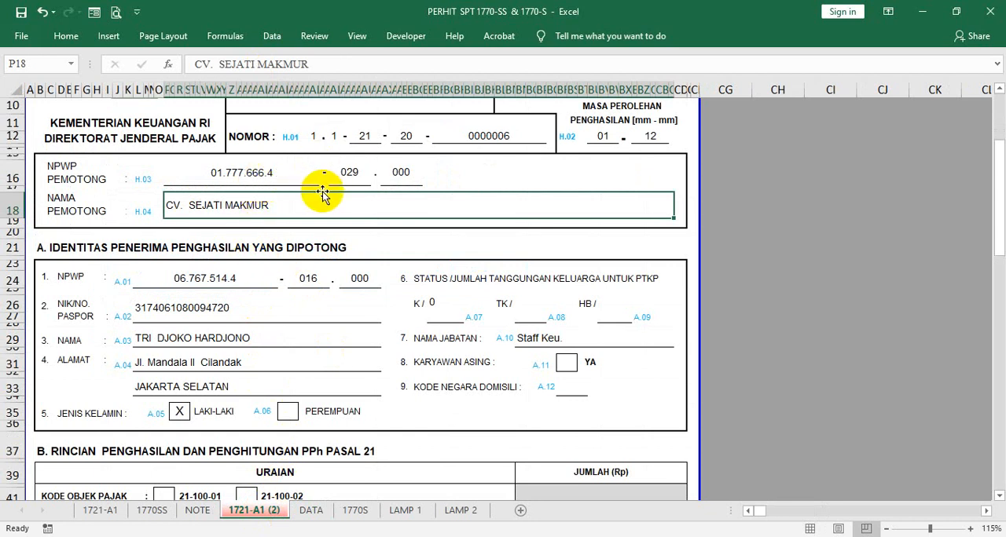
{"action": "left_click", "coordinate": [311, 512]}
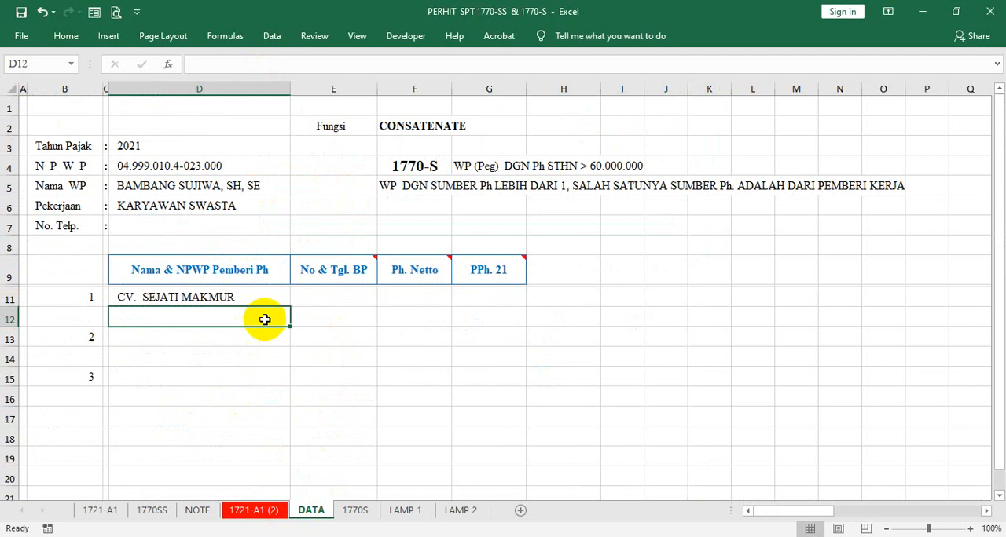
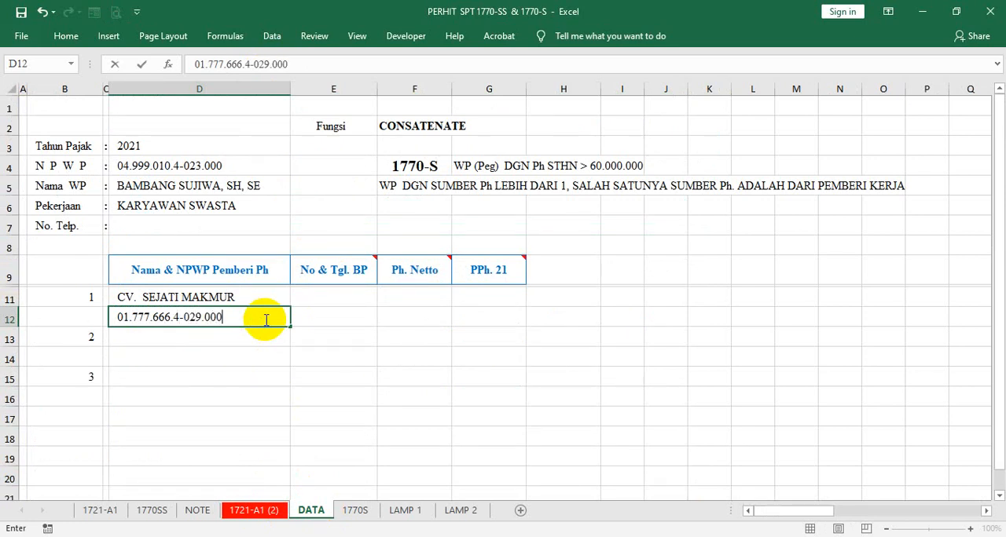
{"action": "key", "text": "Return"}
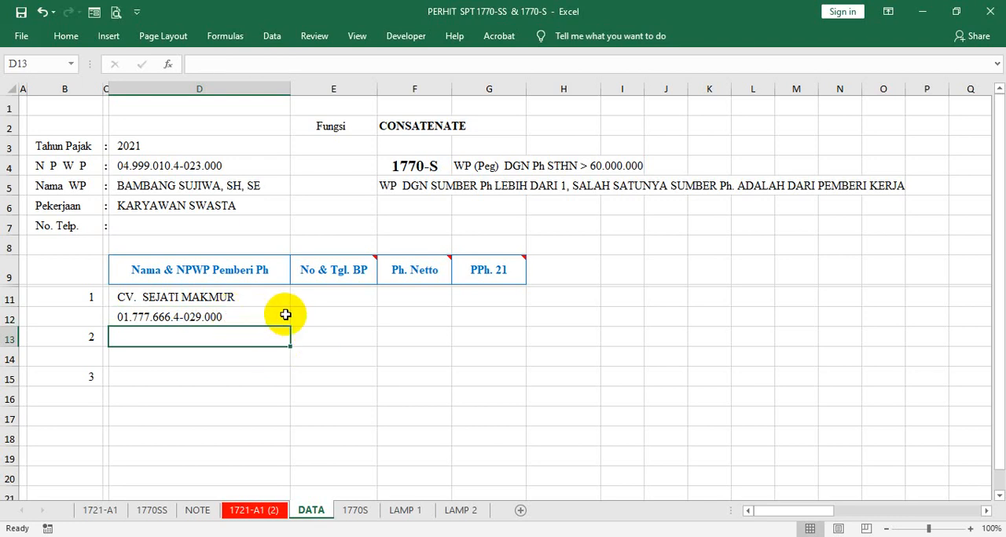
- Link E11 to the slip number (NOMOR) in BF11 of the 1721-A1 (2) sheet, using a single-cell reference
{"action": "left_click", "coordinate": [325, 299]}
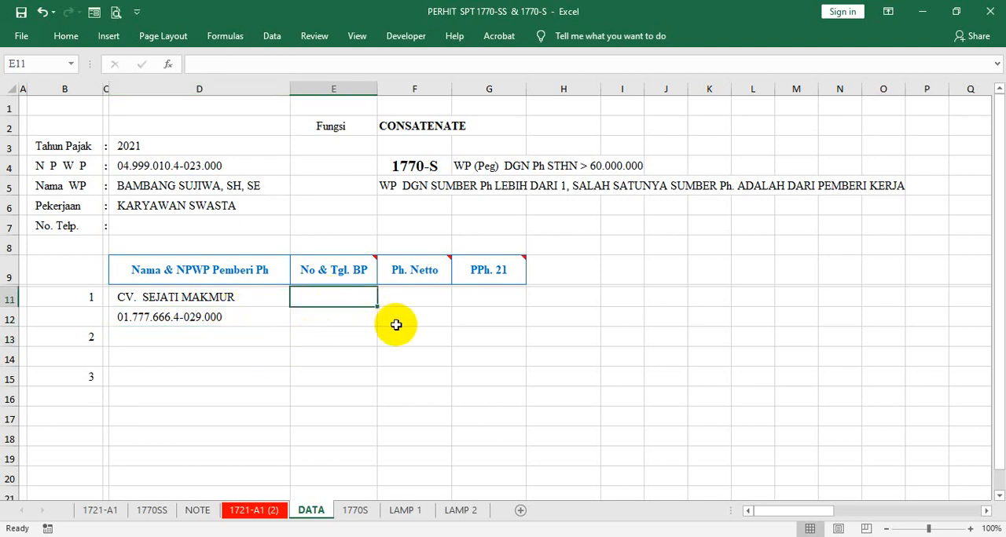
{"action": "type", "text": "="}
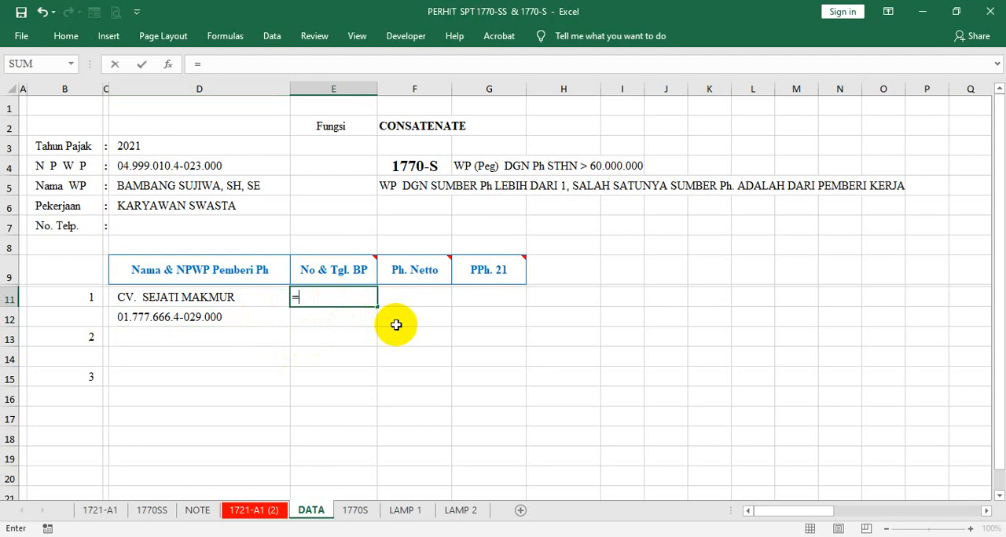
{"action": "left_click", "coordinate": [271, 512]}
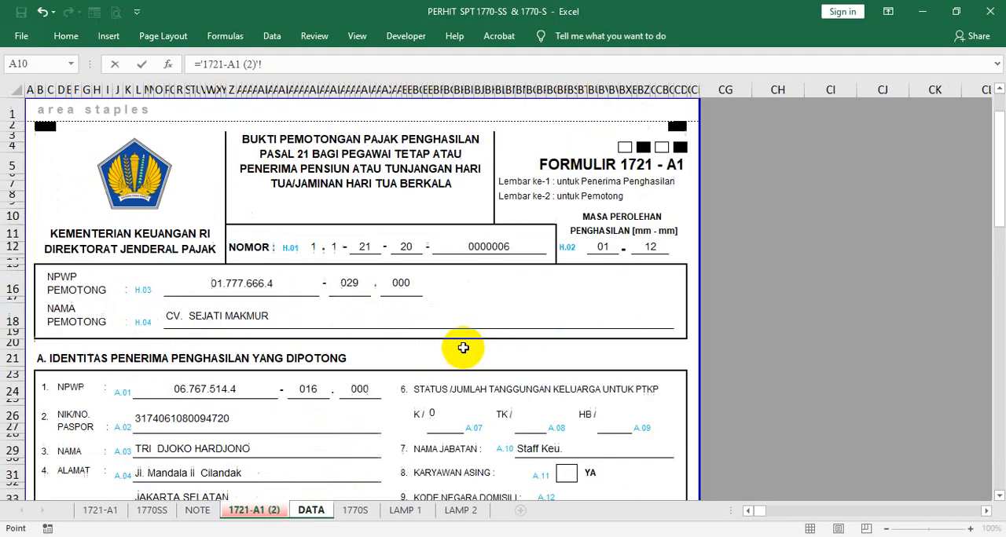
{"action": "left_click", "coordinate": [511, 238]}
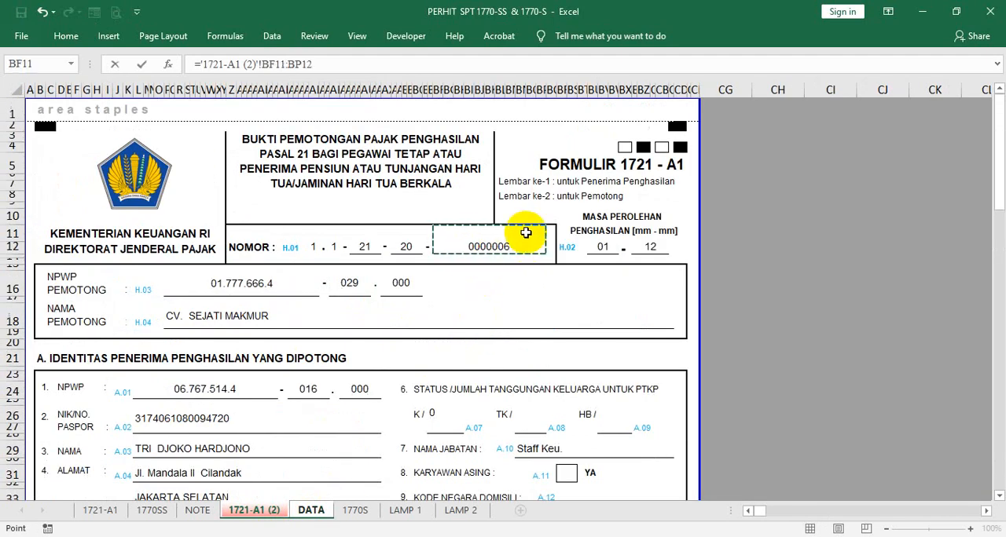
{"action": "left_click", "coordinate": [328, 64]}
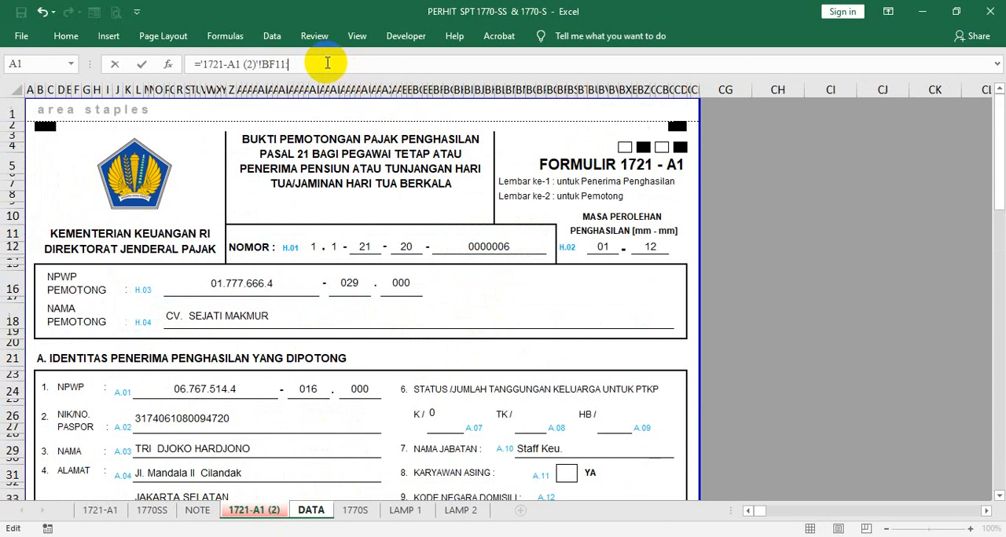
{"action": "key", "text": "Return"}
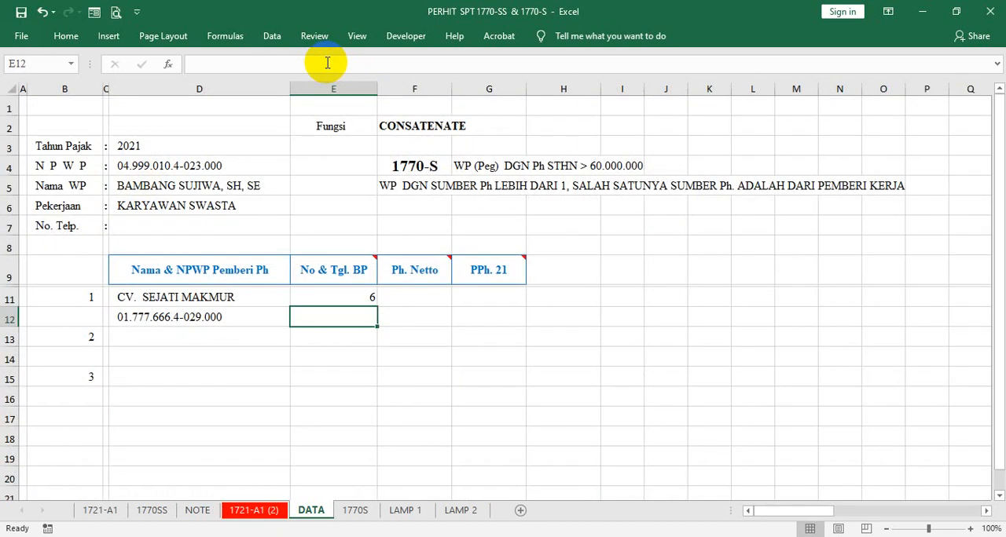
- Centre the contents of the slip number and date cells E11:E12
{"action": "left_click", "coordinate": [319, 299]}
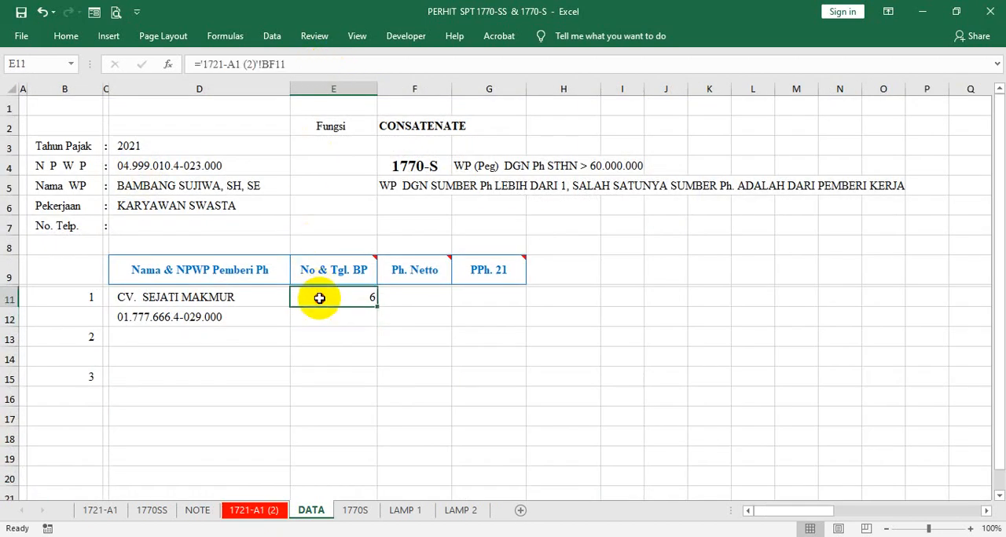
{"action": "left_click_drag", "start_coordinate": [319, 299], "coordinate": [321, 317]}
{"action": "right_click", "coordinate": [321, 319]}
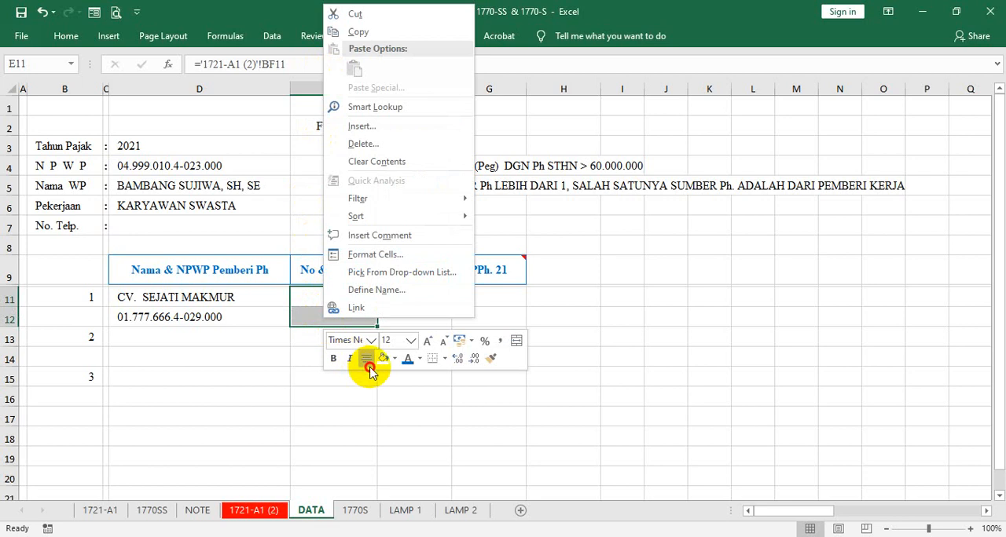
{"action": "left_click", "coordinate": [367, 360]}
- Apply the custom number format 0000 000 to the slip number in E11
{"action": "left_click", "coordinate": [328, 300]}
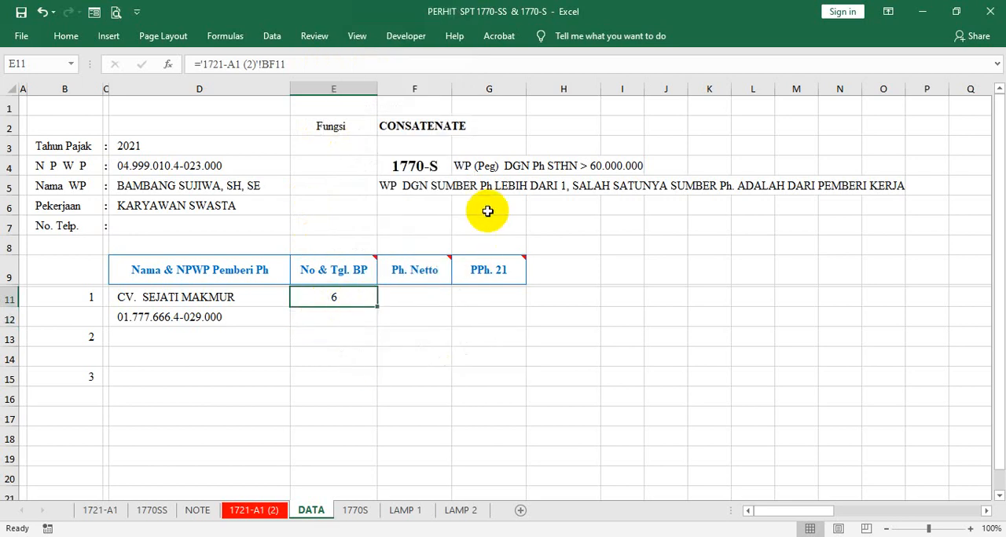
{"action": "key", "text": "ctrl+1"}
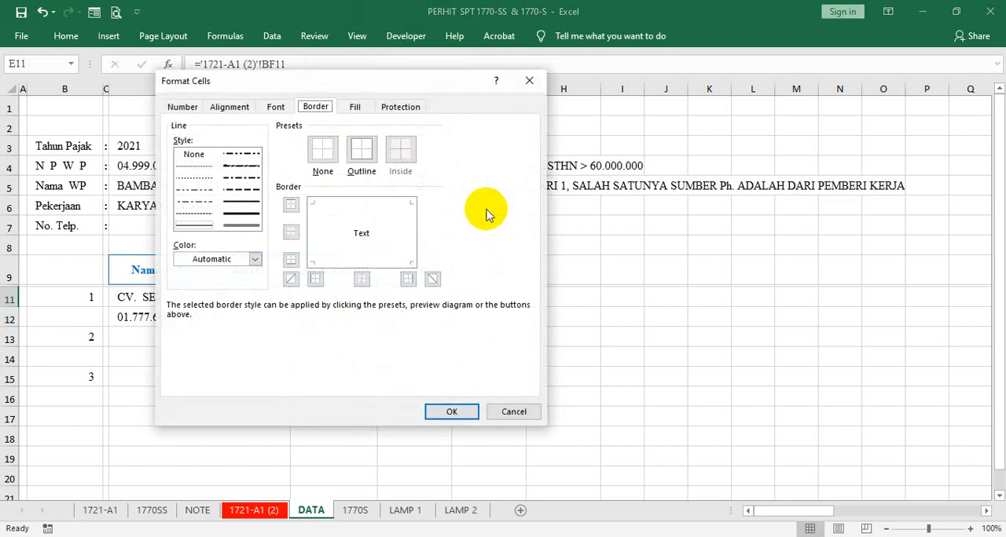
{"action": "left_click", "coordinate": [195, 107]}
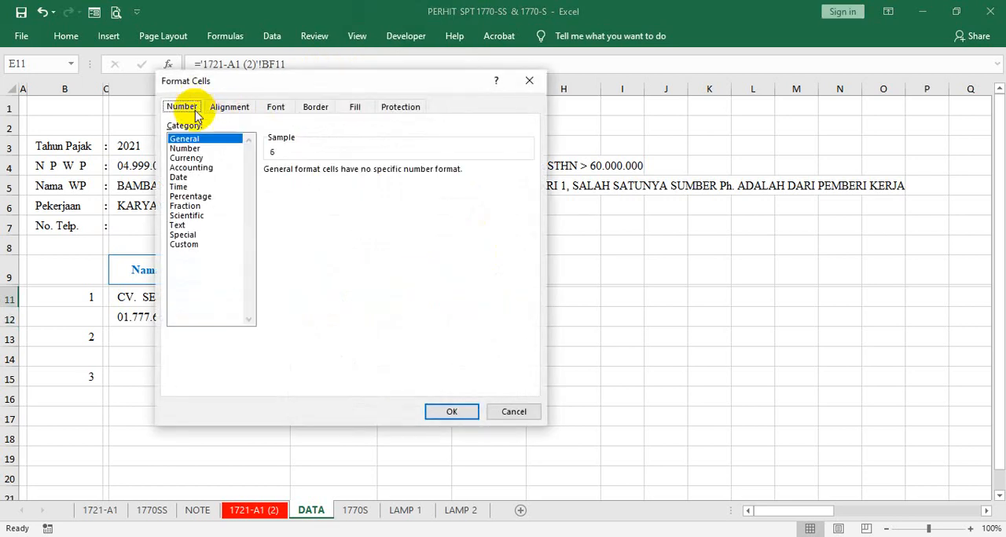
{"action": "left_click", "coordinate": [192, 244]}
{"action": "left_click", "coordinate": [275, 207]}
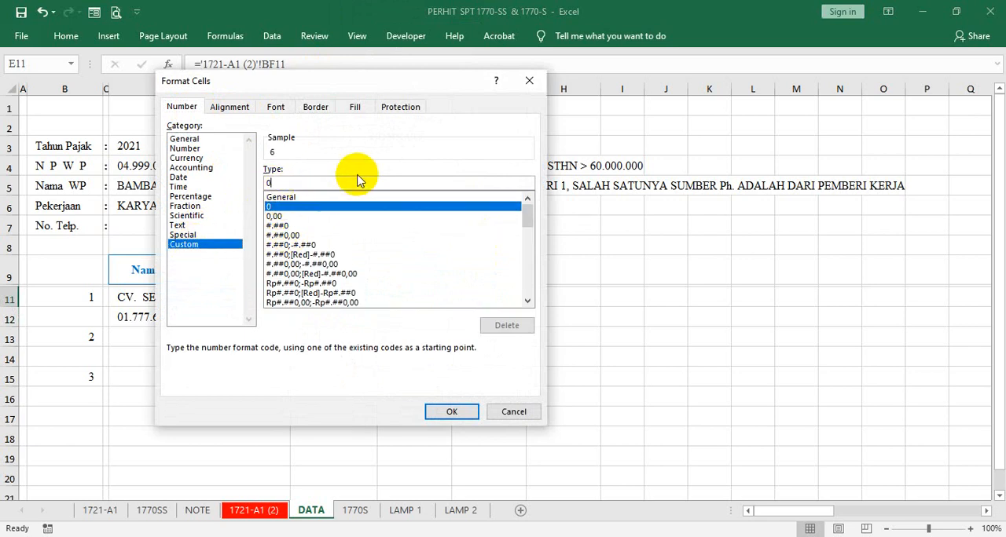
{"action": "type", "text": "000 "}
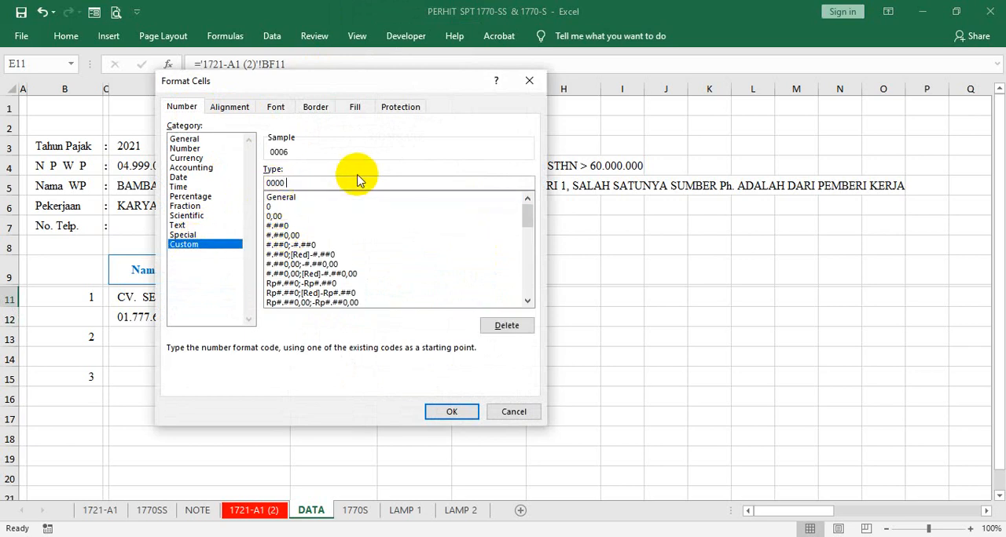
{"action": "type", "text": "000"}
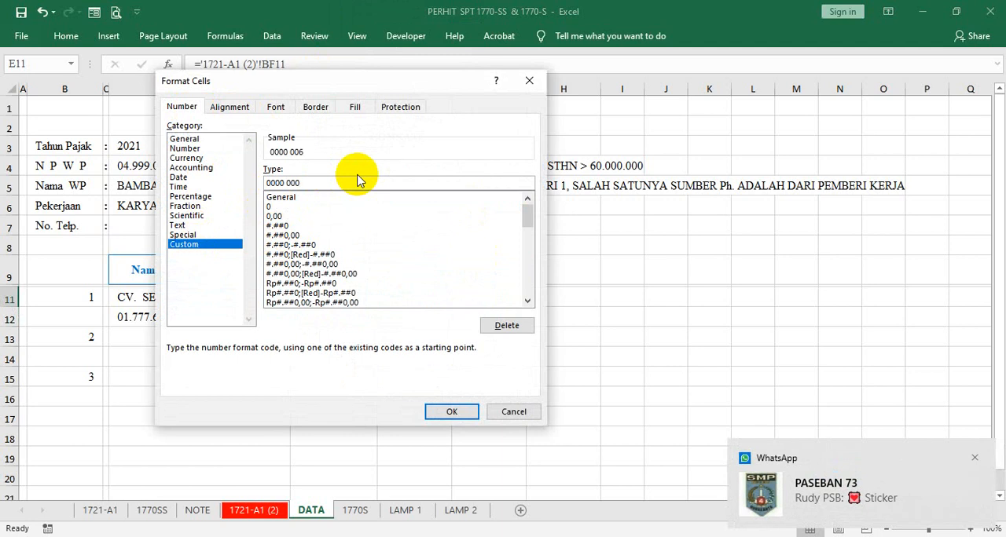
{"action": "key", "text": "Return"}
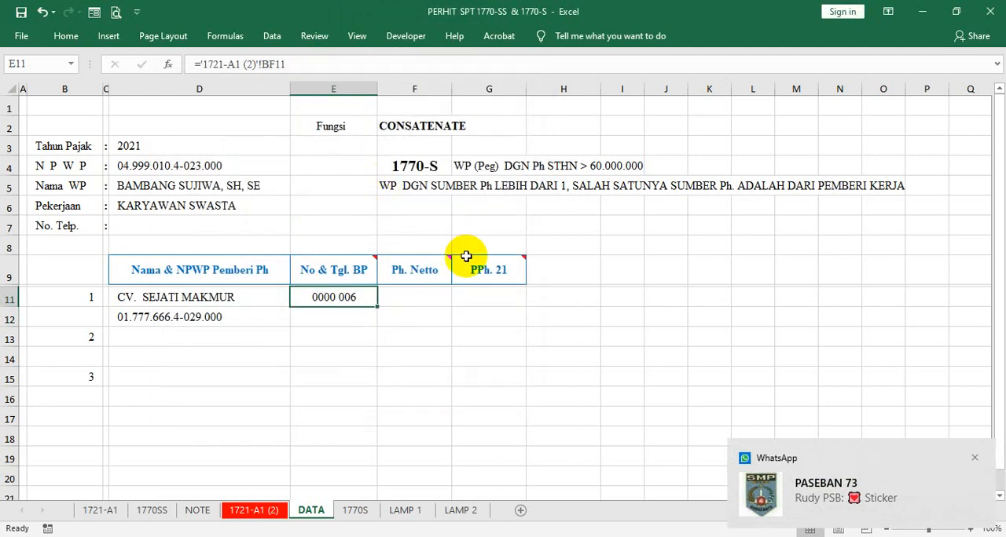
- Check the signing date on the 1721-A1 (2) sheet and enter 09/01/2021 in E12 of the DATA sheet
{"action": "left_click", "coordinate": [348, 313]}
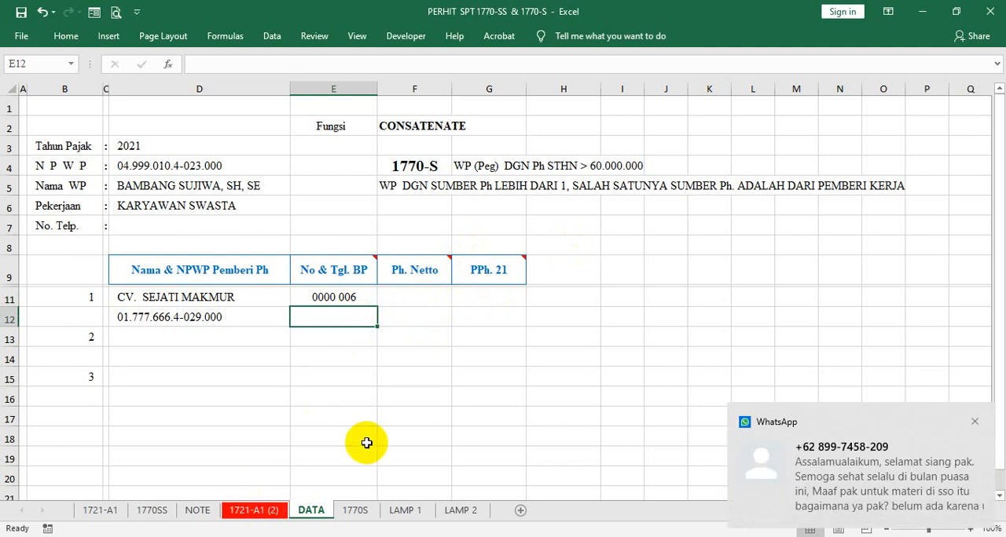
{"action": "left_click", "coordinate": [244, 511]}
{"action": "scroll", "coordinate": [644, 335], "scroll_direction": "down", "scroll_amount": 13}
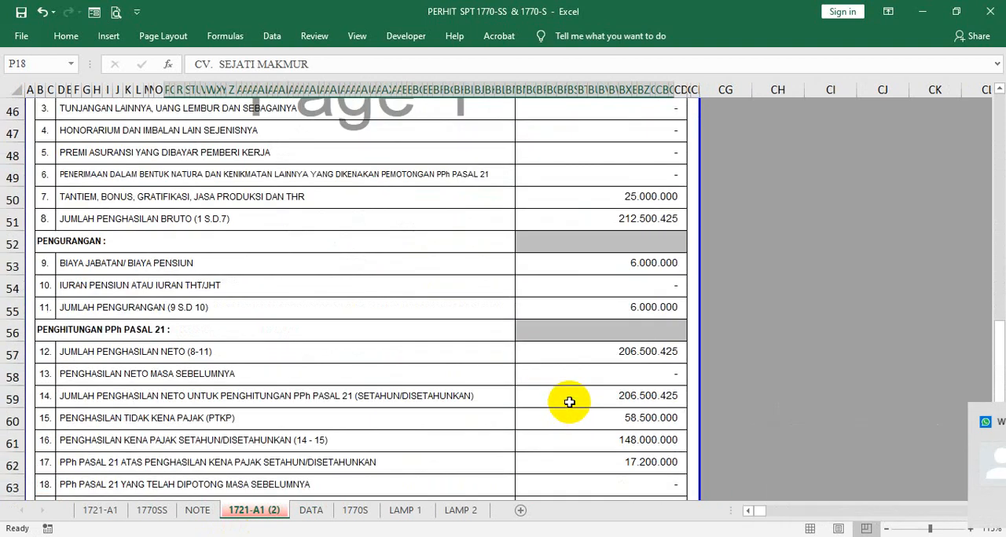
{"action": "scroll", "coordinate": [570, 402], "scroll_direction": "down", "scroll_amount": 5}
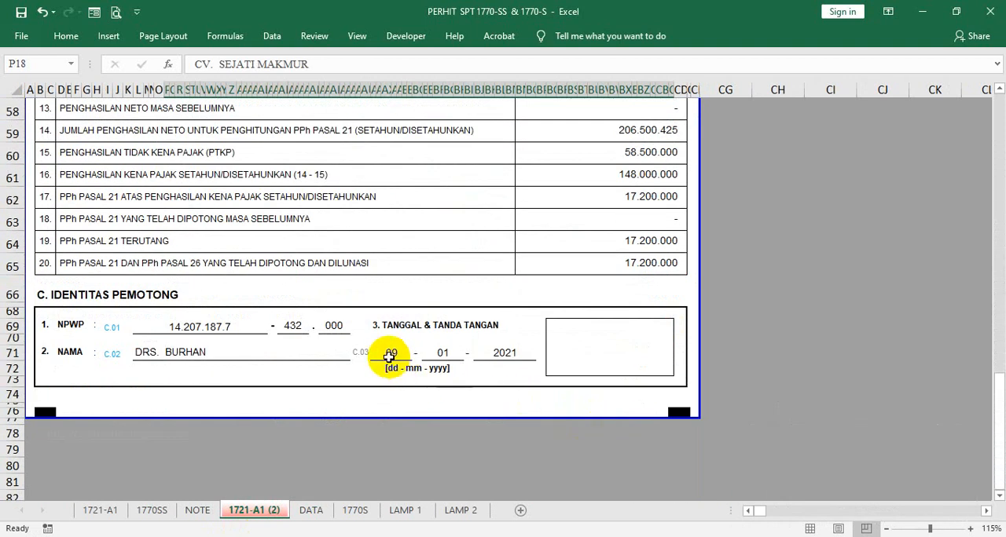
{"action": "left_click", "coordinate": [311, 509]}
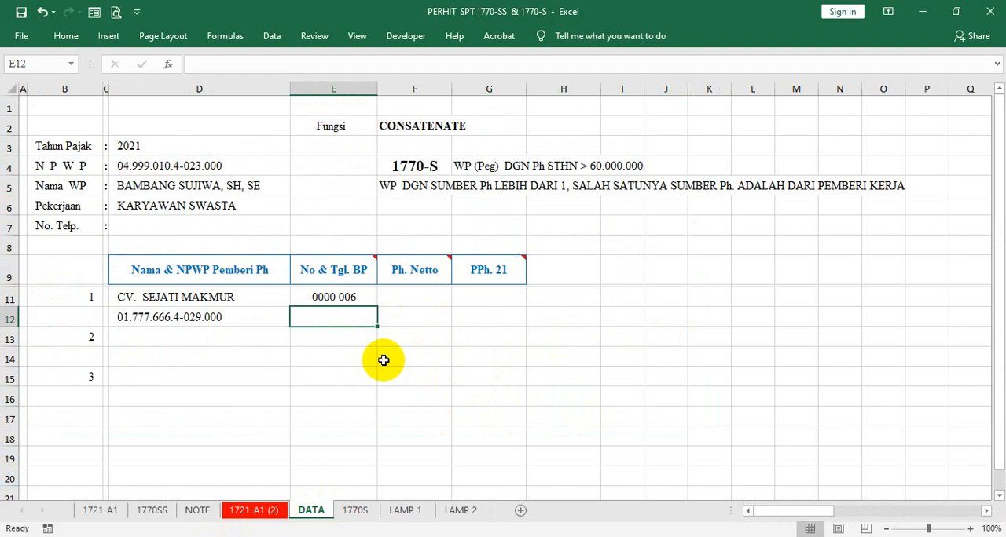
{"action": "type", "text": "09/01/2021"}
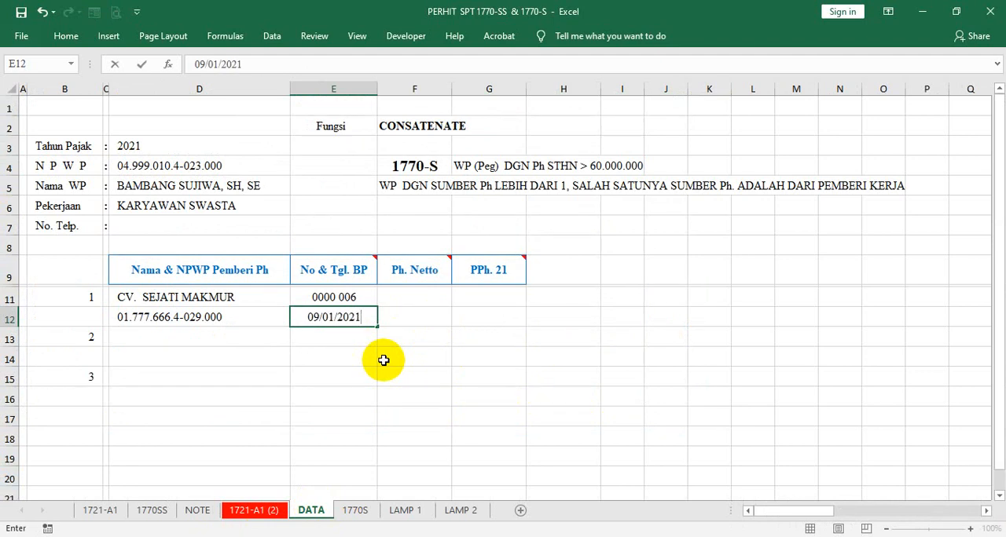
{"action": "key", "text": "Return"}
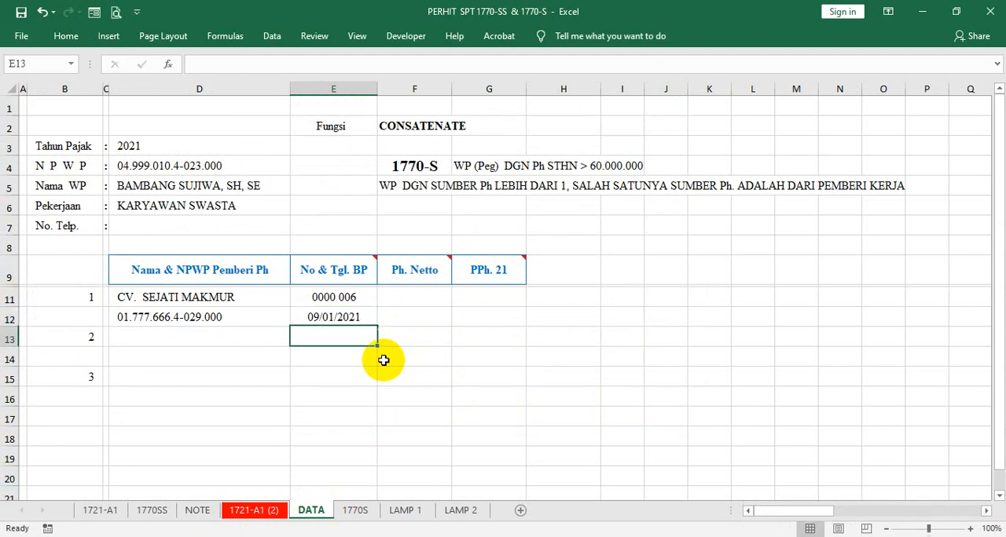
- Merge and centre the Ph. Netto cells F11:F12
{"action": "left_click", "coordinate": [407, 296]}
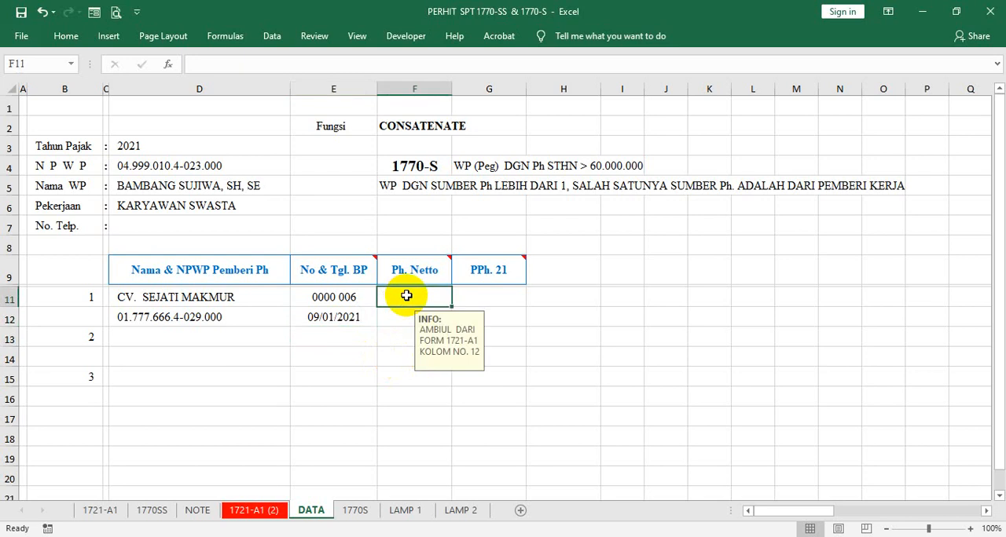
{"action": "left_click_drag", "start_coordinate": [406, 295], "coordinate": [413, 313]}
{"action": "right_click", "coordinate": [412, 313]}
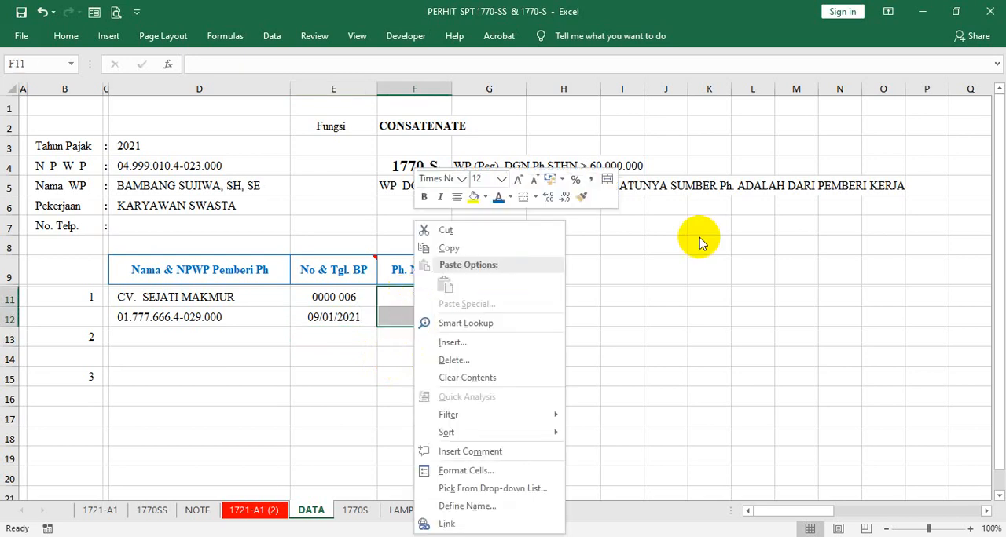
{"action": "left_click", "coordinate": [607, 179]}
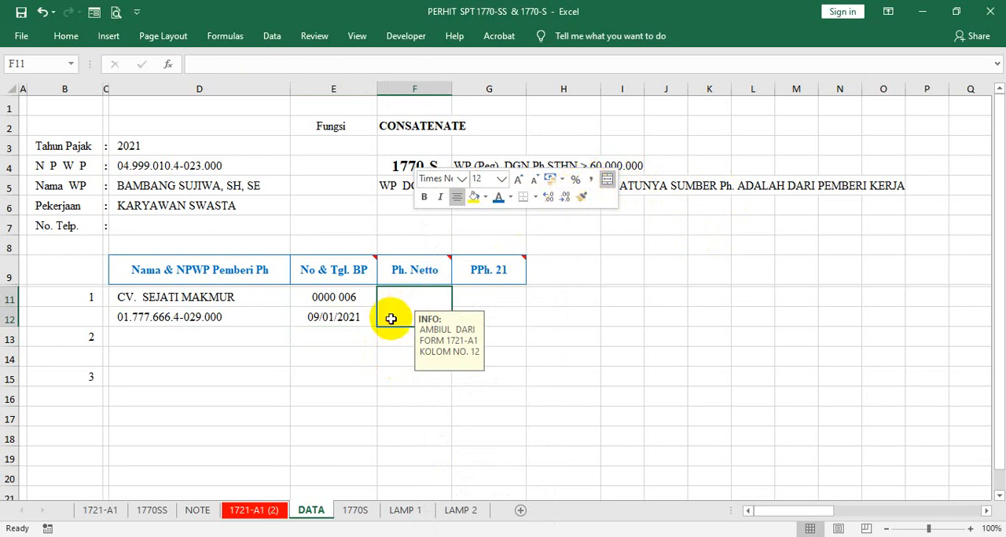
- Link the merged Ph. Netto cell F11 to the net income (JUMLAH PENGHASILAN NETO) in BN57 of the 1721-A1 (2) sheet, using a single-cell reference
{"action": "type", "text": "="}
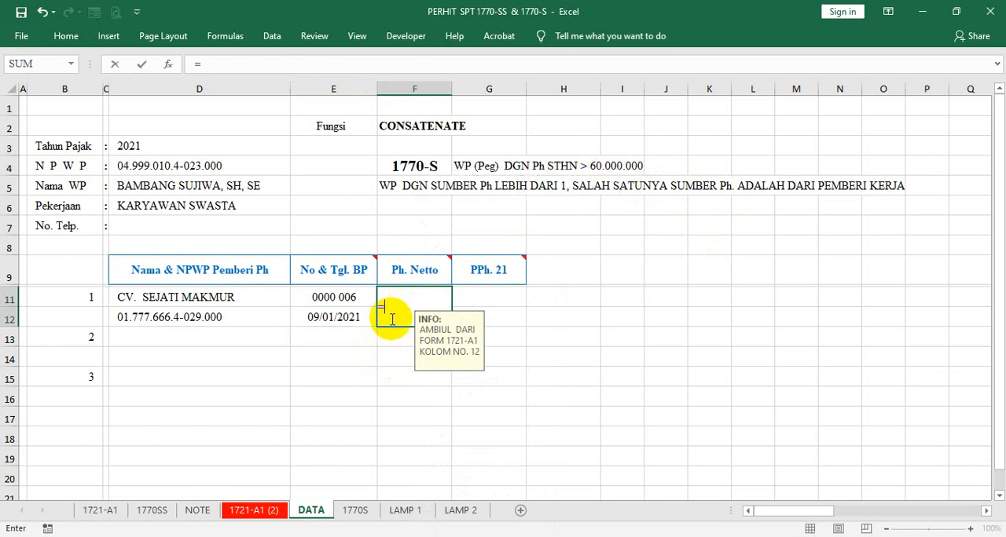
{"action": "left_click", "coordinate": [244, 512]}
{"action": "scroll", "coordinate": [648, 266], "scroll_direction": "up", "scroll_amount": 10}
{"action": "scroll", "coordinate": [645, 266], "scroll_direction": "up", "scroll_amount": 1}
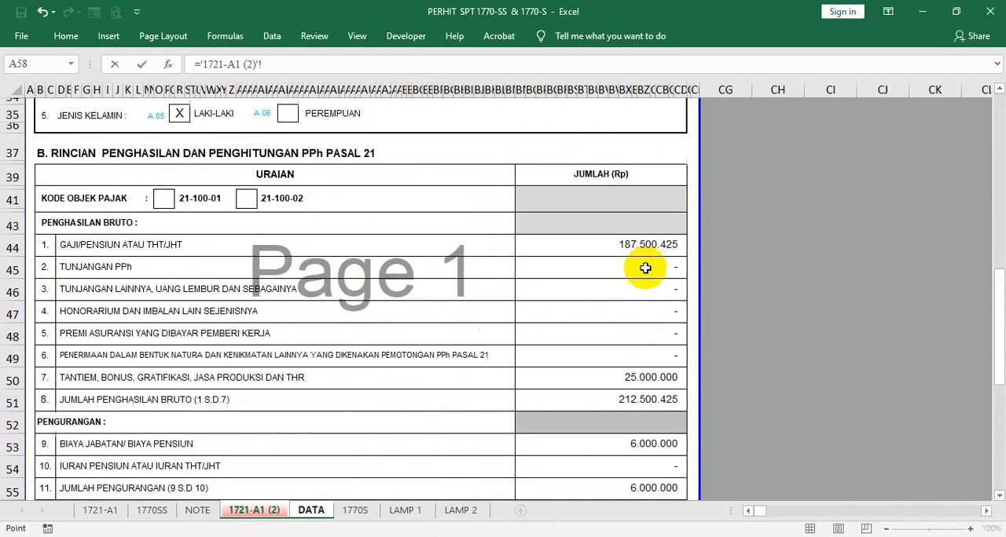
{"action": "scroll", "coordinate": [653, 280], "scroll_direction": "down", "scroll_amount": 3}
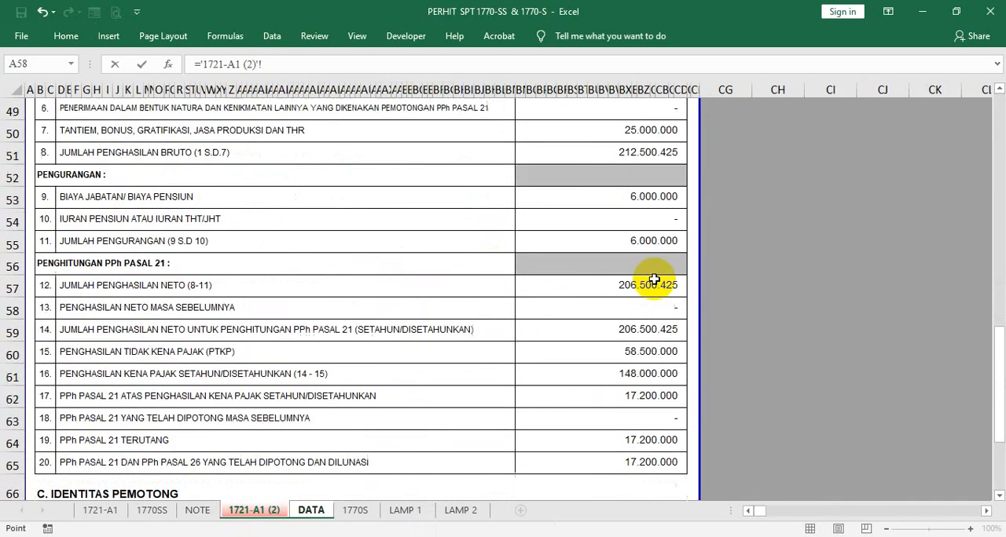
{"action": "left_click", "coordinate": [581, 289]}
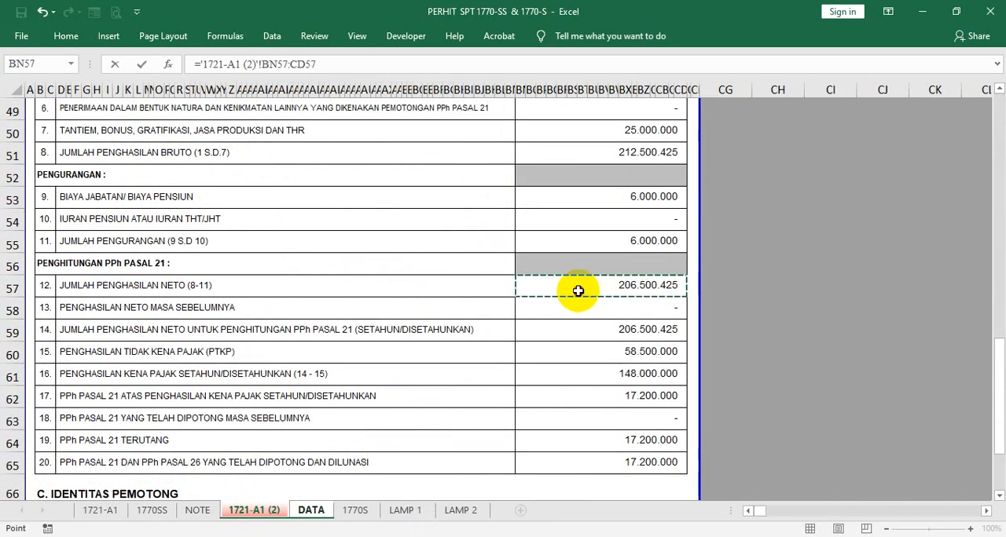
{"action": "left_click", "coordinate": [331, 66]}
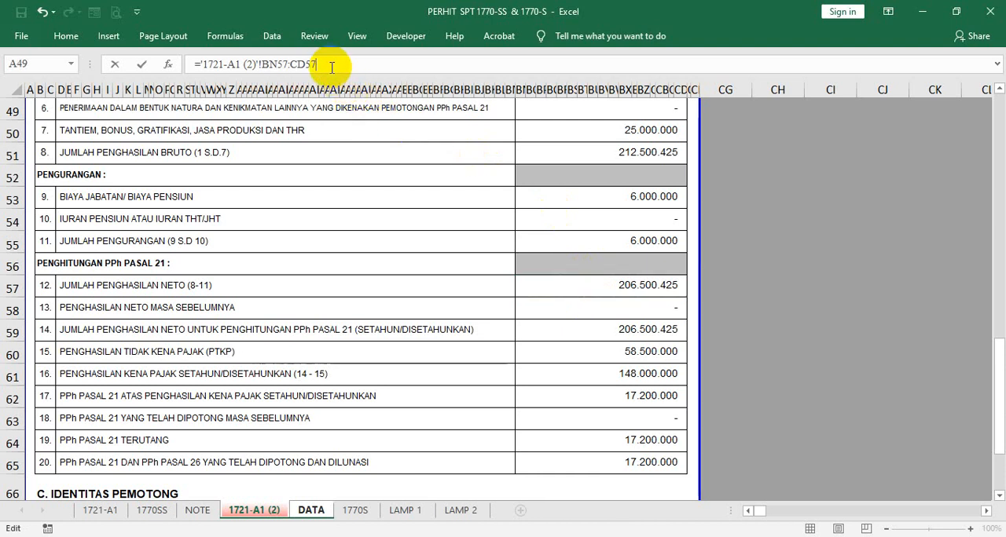
{"action": "key", "text": "BackSpace"}
{"action": "key", "text": "BackSpace"}
{"action": "key", "text": "Return"}
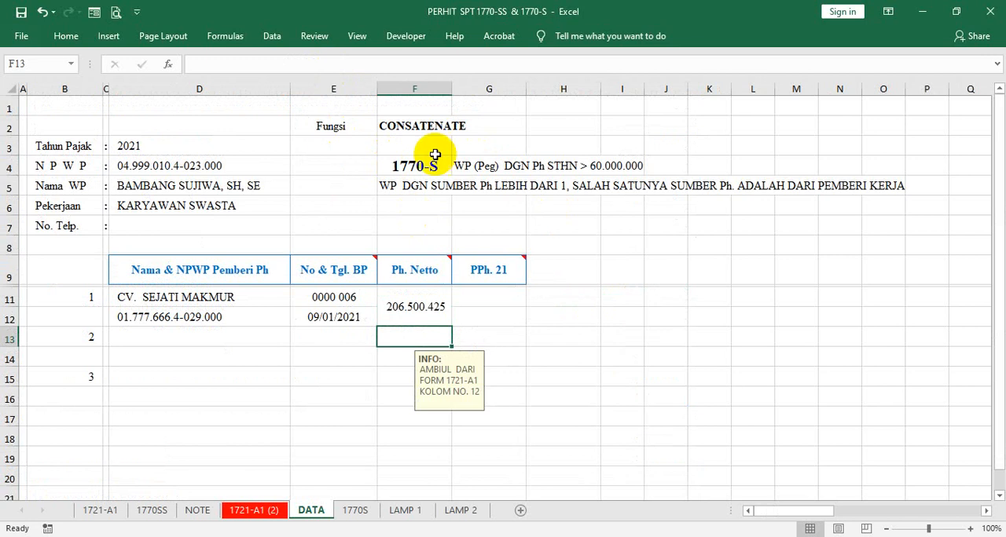
- Widen the Ph. Netto column F slightly
{"action": "left_click_drag", "start_coordinate": [451, 86], "coordinate": [456, 85]}
{"action": "left_click_drag", "start_coordinate": [531, 84], "coordinate": [530, 83]}
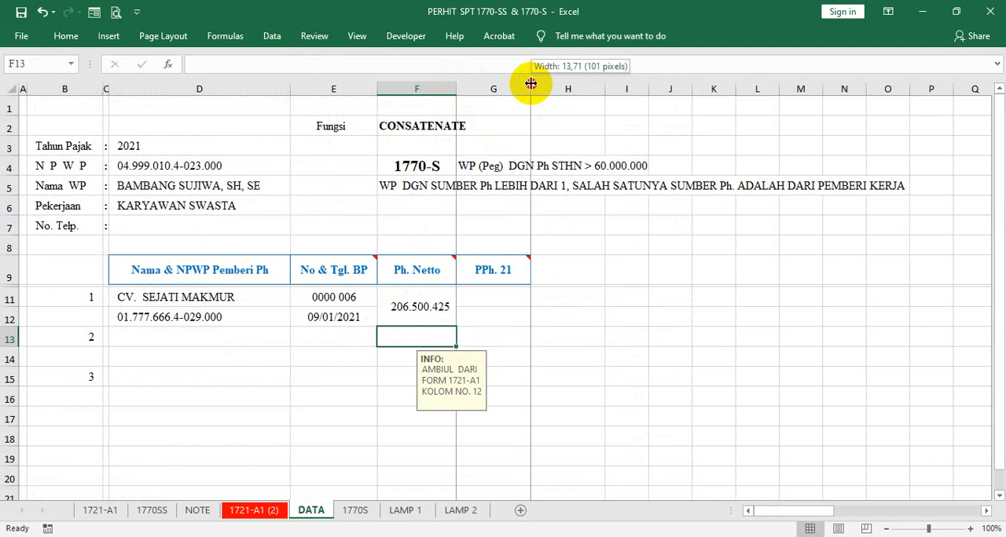
{"action": "left_click_drag", "start_coordinate": [531, 83], "coordinate": [531, 83]}
- Copy the merged, centred formatting of F11:F12 to the PPh. 21 cells G11:G12
{"action": "right_click", "coordinate": [414, 305]}
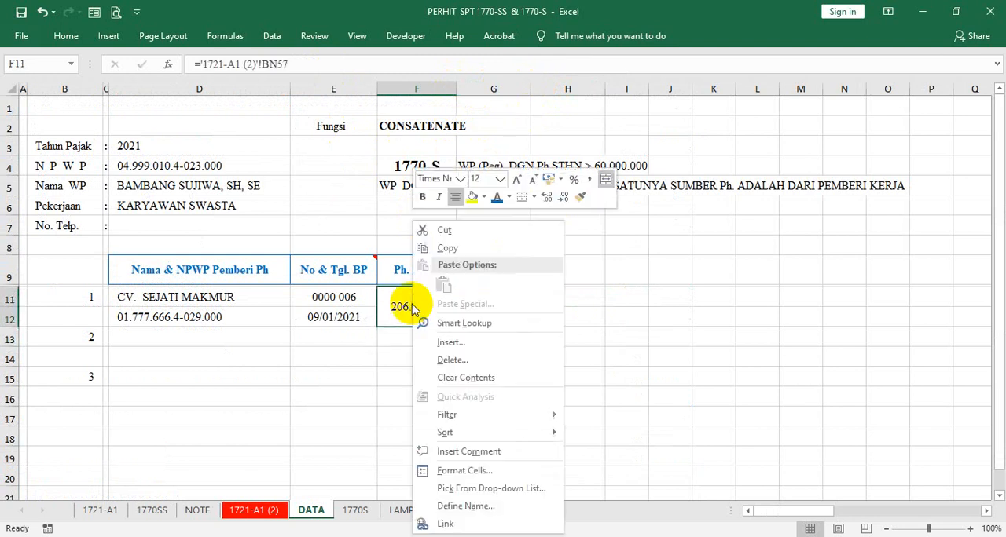
{"action": "left_click", "coordinate": [580, 196]}
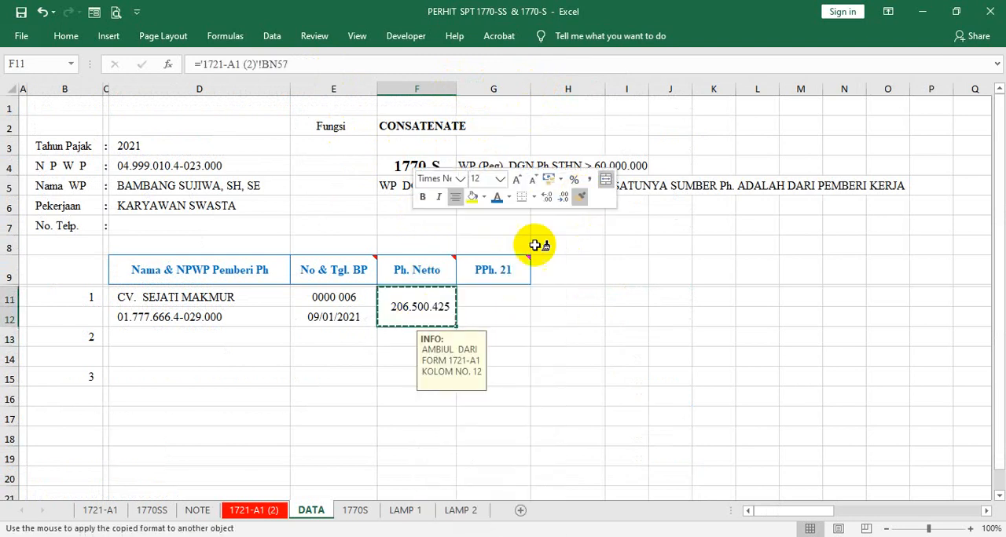
{"action": "left_click", "coordinate": [490, 295]}
- Link the merged PPh. 21 cell G11 to item 17 in BN62 of the 1721-A1 (2) sheet, using a single-cell reference
{"action": "type", "text": "="}
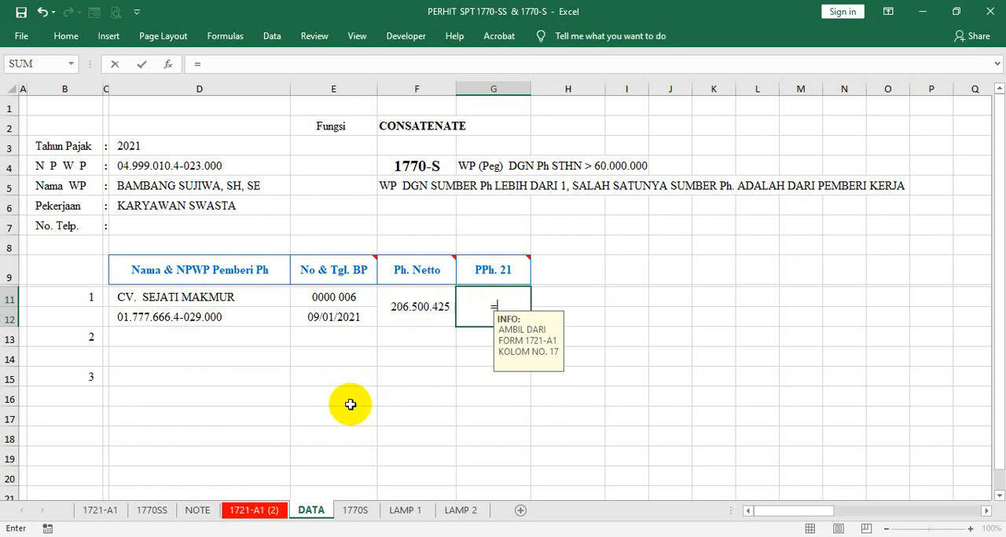
{"action": "left_click", "coordinate": [242, 512]}
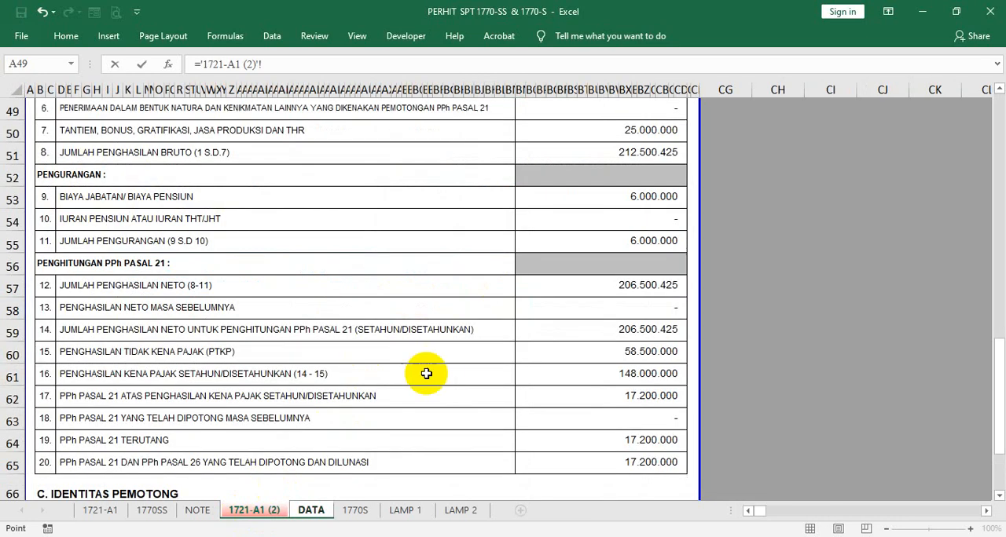
{"action": "left_click", "coordinate": [605, 394]}
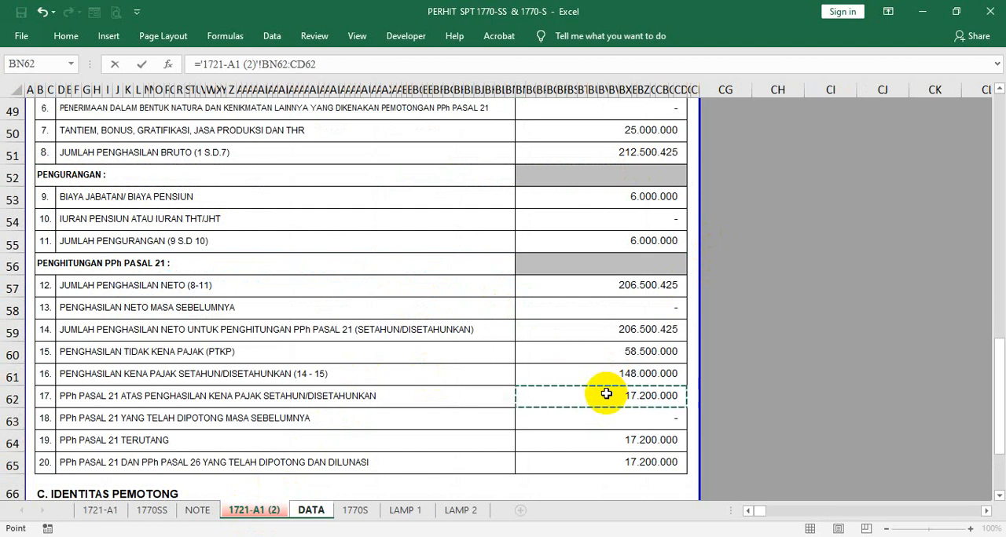
{"action": "key", "text": "Return"}
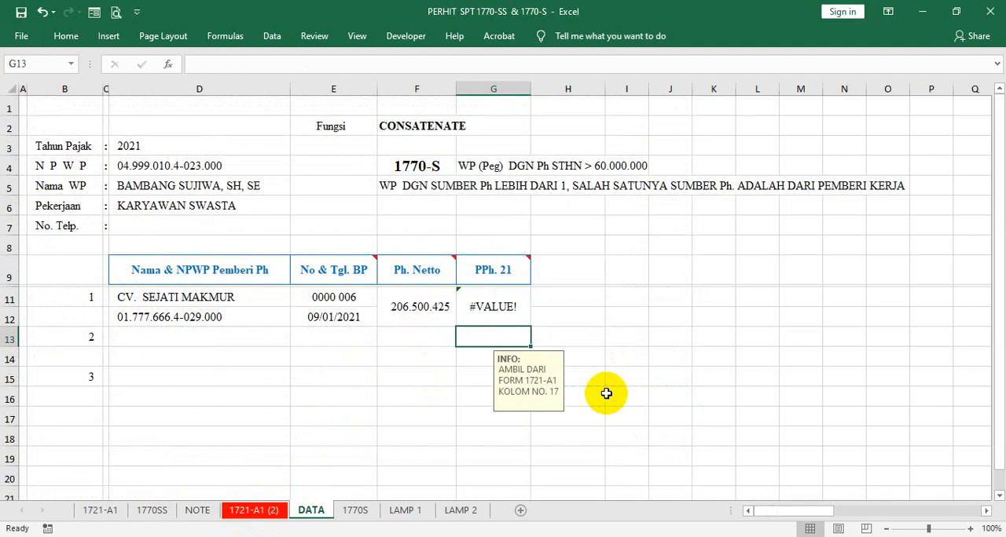
{"action": "left_click", "coordinate": [474, 305]}
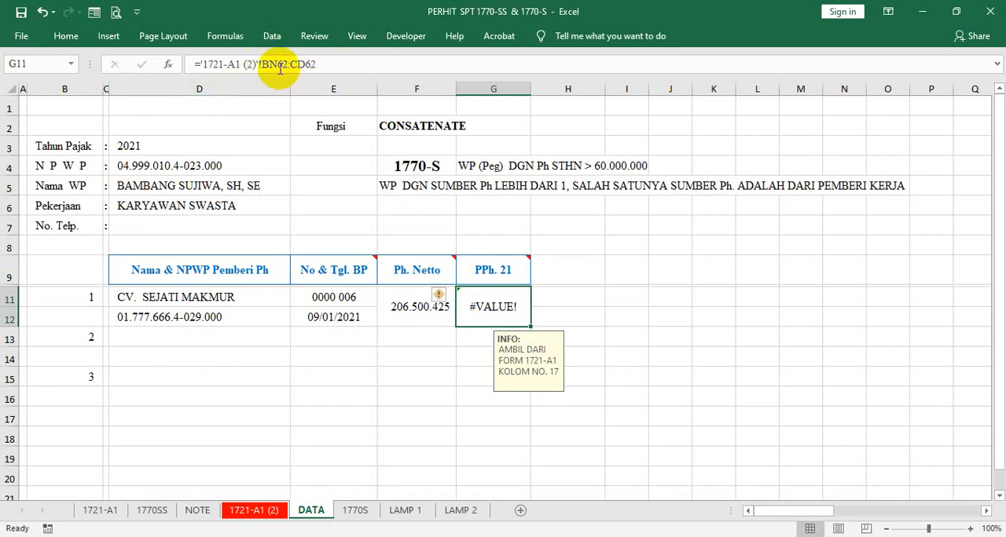
{"action": "left_click", "coordinate": [334, 63]}
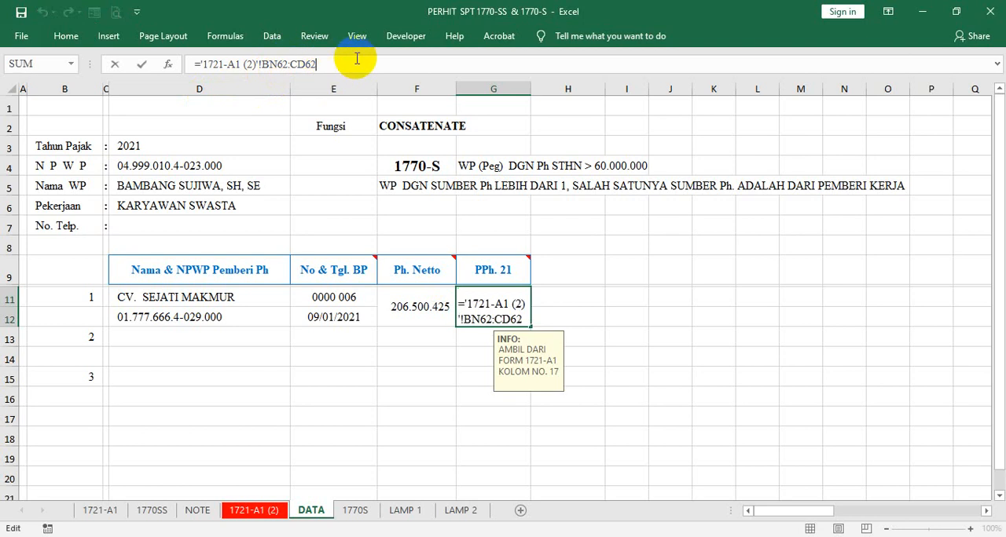
{"action": "key", "text": "BackSpace"}
{"action": "key", "text": "BackSpace"}
{"action": "key", "text": "Return"}
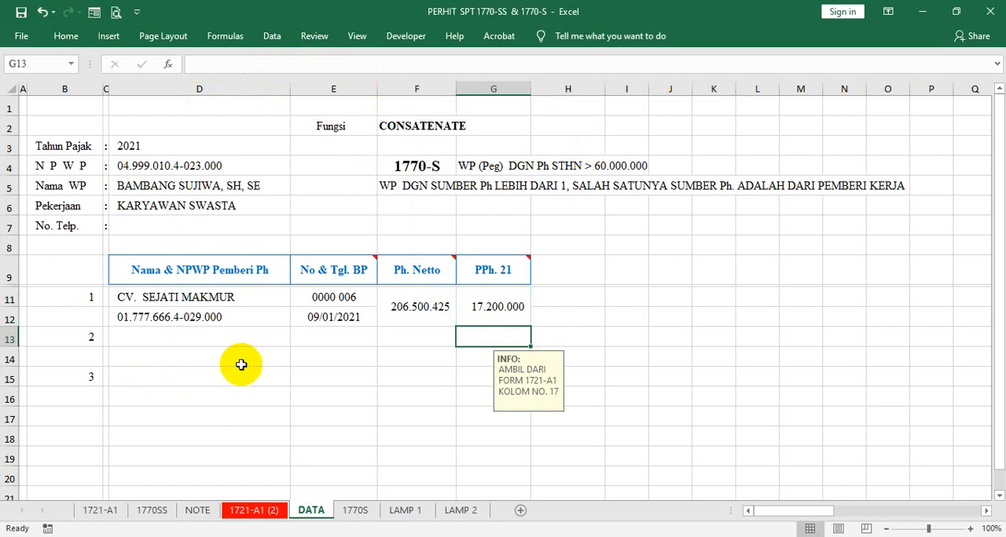
- Indent the payer's NPWP in D12 by two levels
{"action": "left_click", "coordinate": [222, 341]}
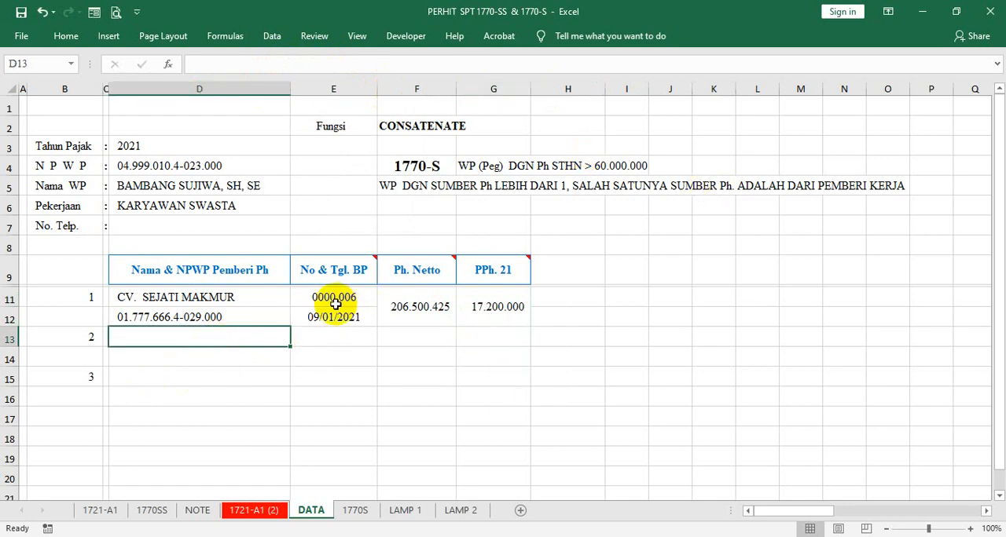
{"action": "left_click", "coordinate": [261, 319]}
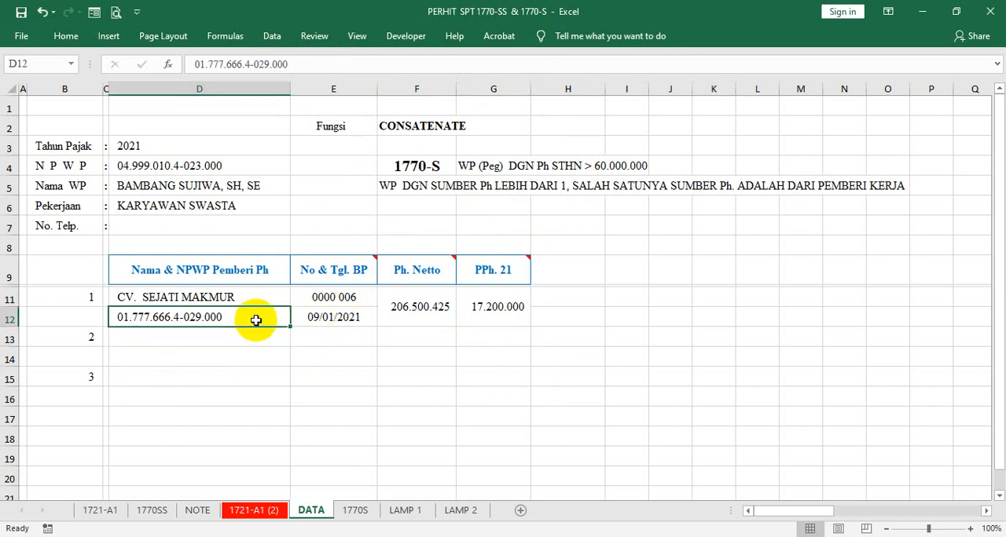
{"action": "left_click", "coordinate": [66, 36]}
{"action": "left_click", "coordinate": [365, 87]}
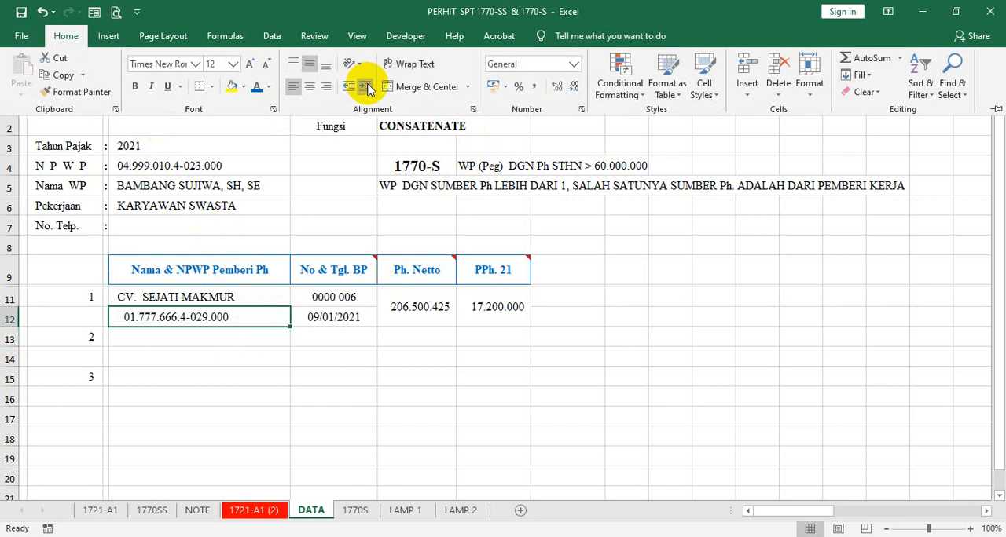
{"action": "left_click", "coordinate": [366, 86]}
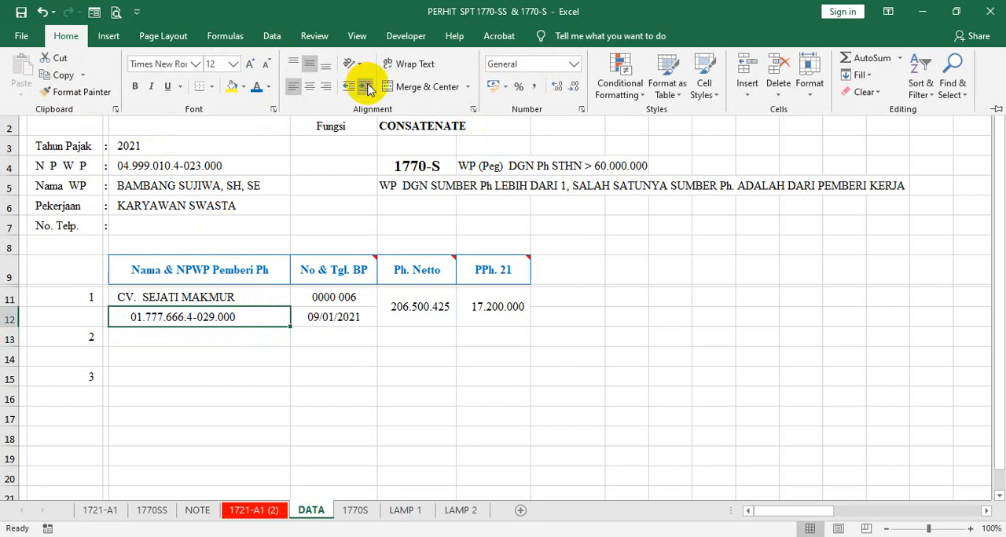
- Copy the indented formatting of D12 to the second and third payers' NPWP cells, D14 and D16
{"action": "left_click", "coordinate": [54, 90]}
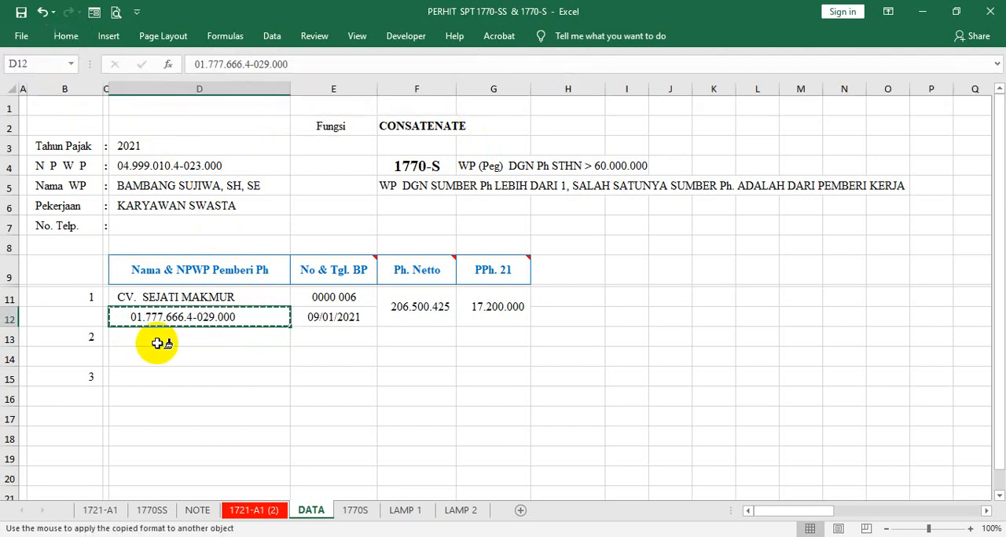
{"action": "left_click", "coordinate": [150, 358]}
{"action": "left_click", "coordinate": [138, 399]}
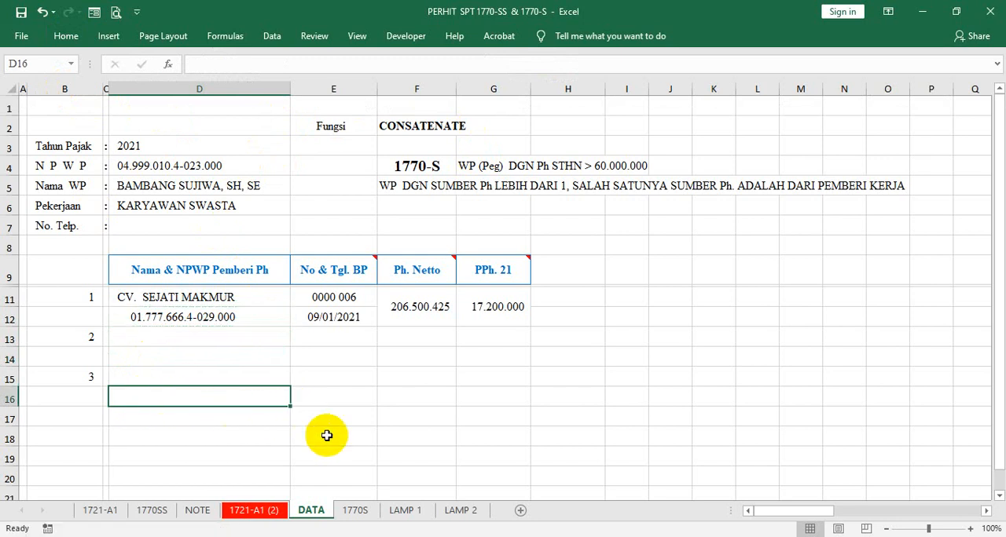
- Create a copy of the 1721-A1 (2) sheet and place it before the DATA sheet
{"action": "left_click", "coordinate": [263, 511]}
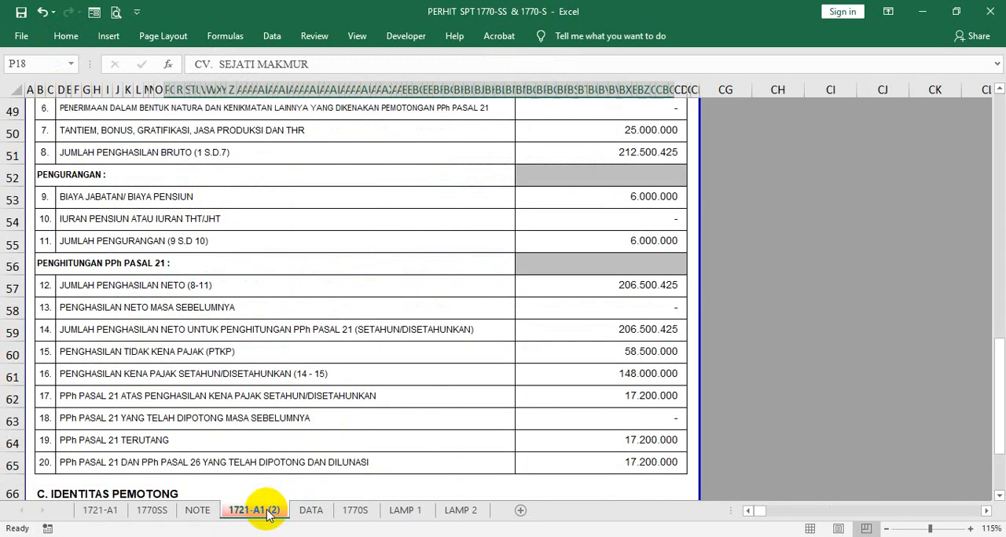
{"action": "right_click", "coordinate": [267, 514]}
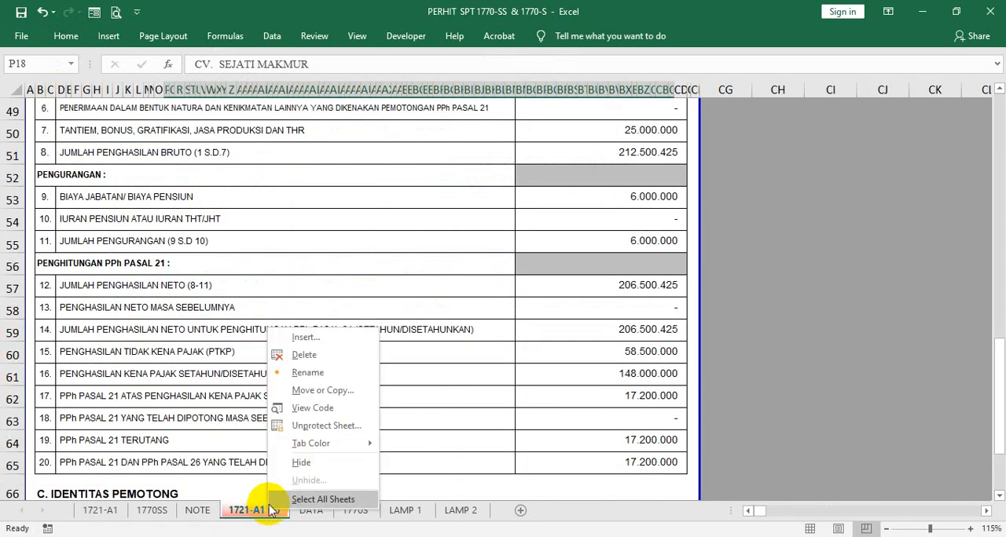
{"action": "left_click", "coordinate": [305, 389]}
{"action": "scroll", "coordinate": [283, 405], "scroll_direction": "down", "scroll_amount": 1}
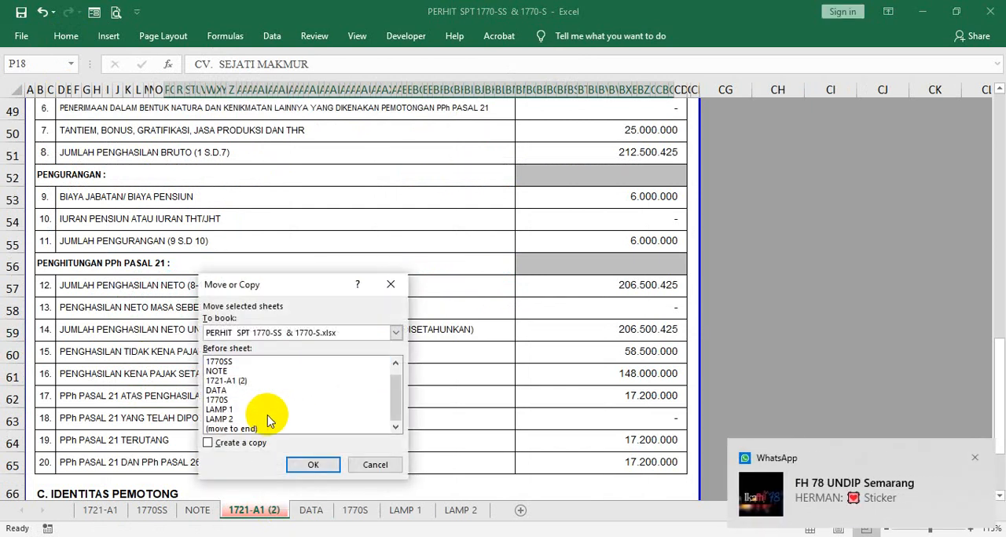
{"action": "left_click", "coordinate": [219, 391]}
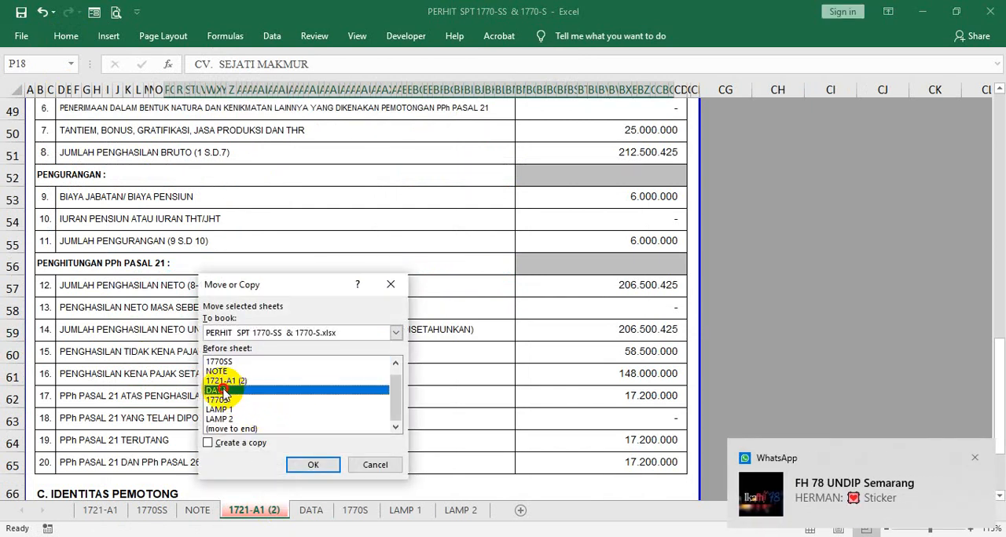
{"action": "left_click", "coordinate": [209, 442]}
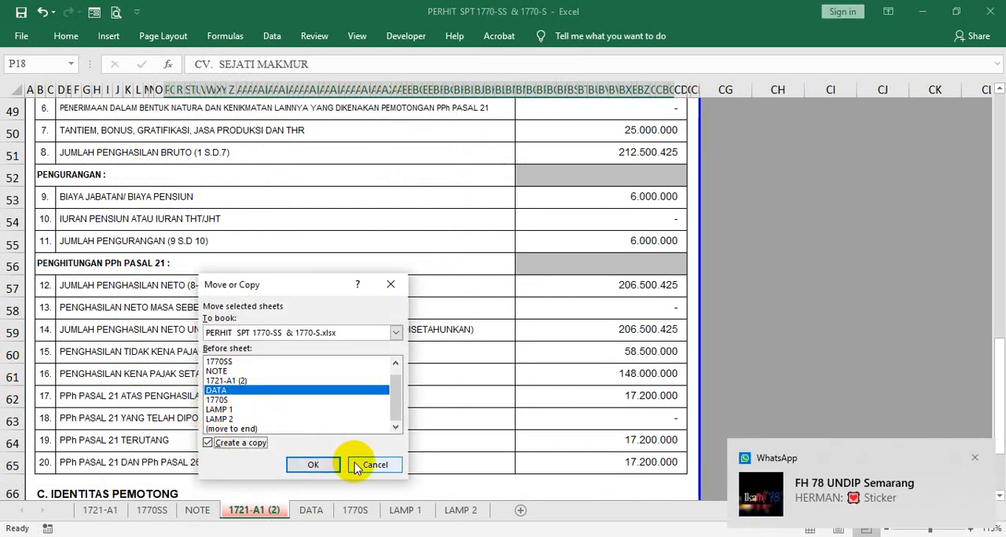
{"action": "left_click", "coordinate": [322, 465]}
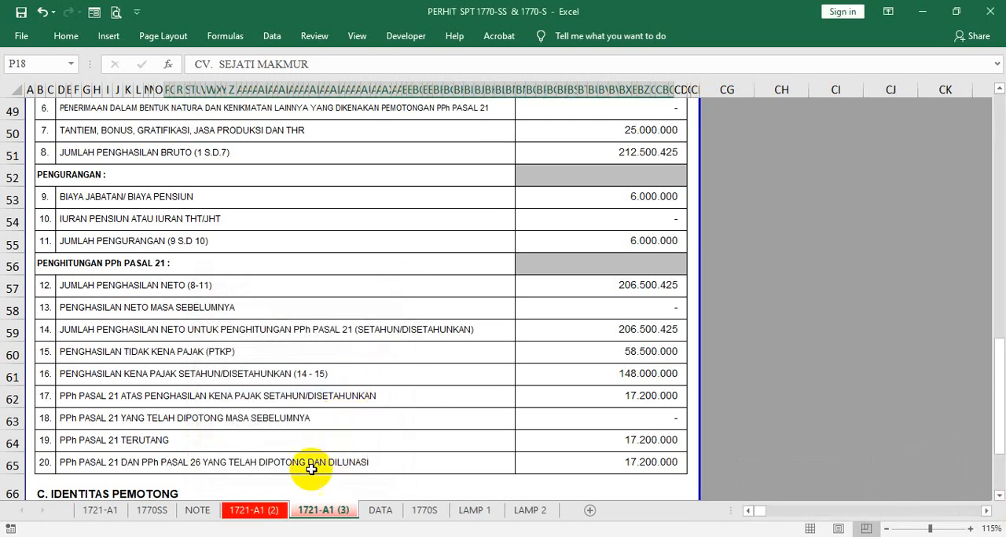
{"action": "right_click", "coordinate": [330, 516]}
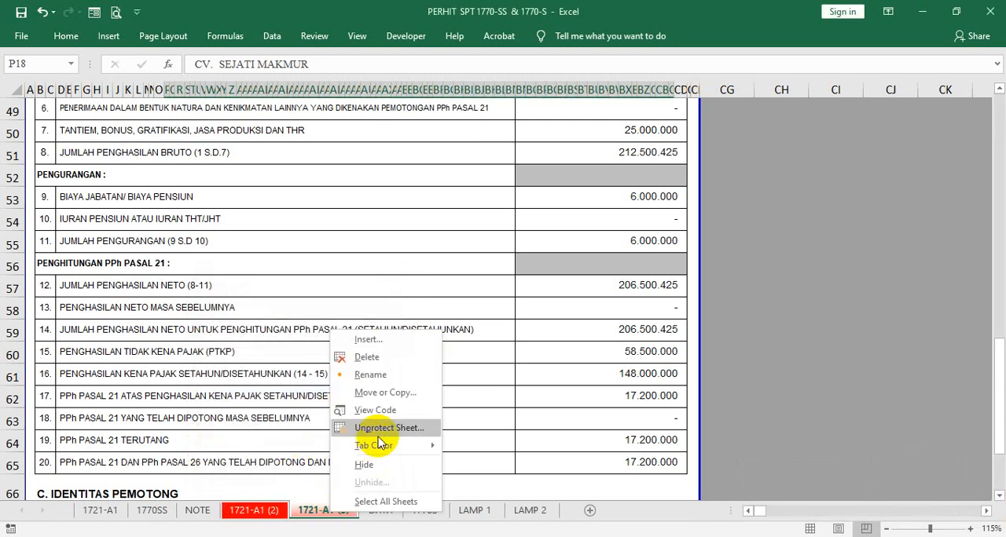
{"action": "key", "text": "Escape"}
- Change NAMA PEMOTONG in P18 of the 1721-A1 (3) sheet to PT. BAKTI MULIA
{"action": "scroll", "coordinate": [408, 270], "scroll_direction": "up", "scroll_amount": 11}
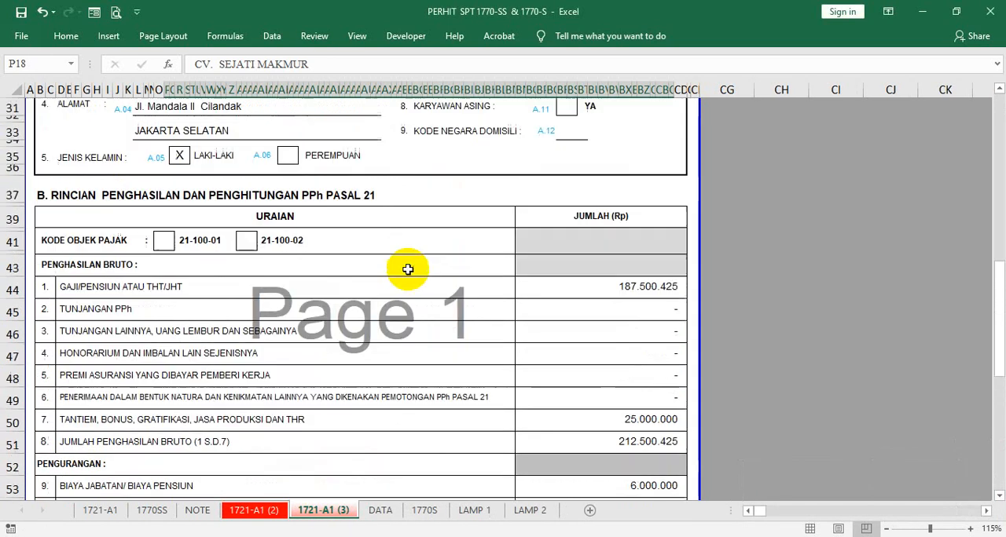
{"action": "scroll", "coordinate": [410, 250], "scroll_direction": "up", "scroll_amount": 3}
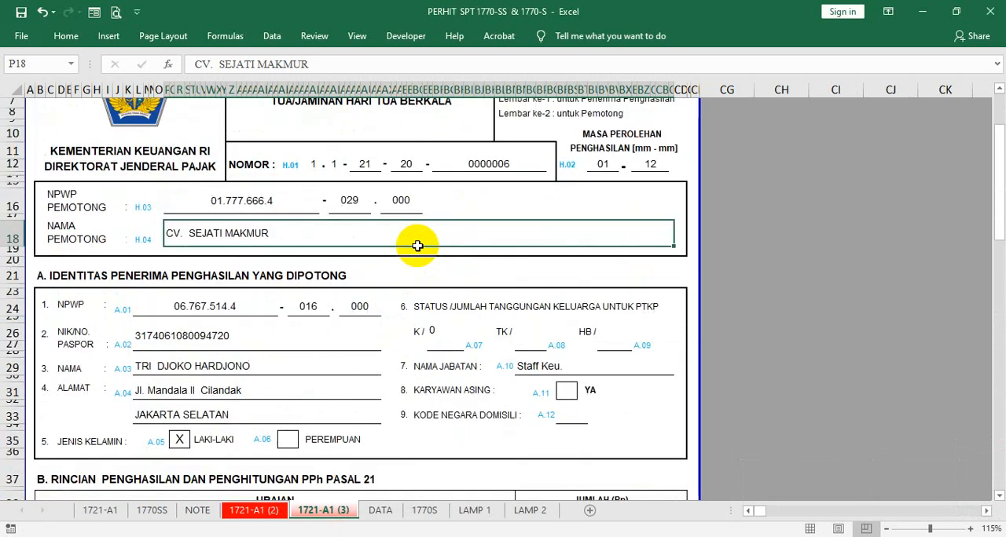
{"action": "type", "text": "PT. BAKTI MULIA"}
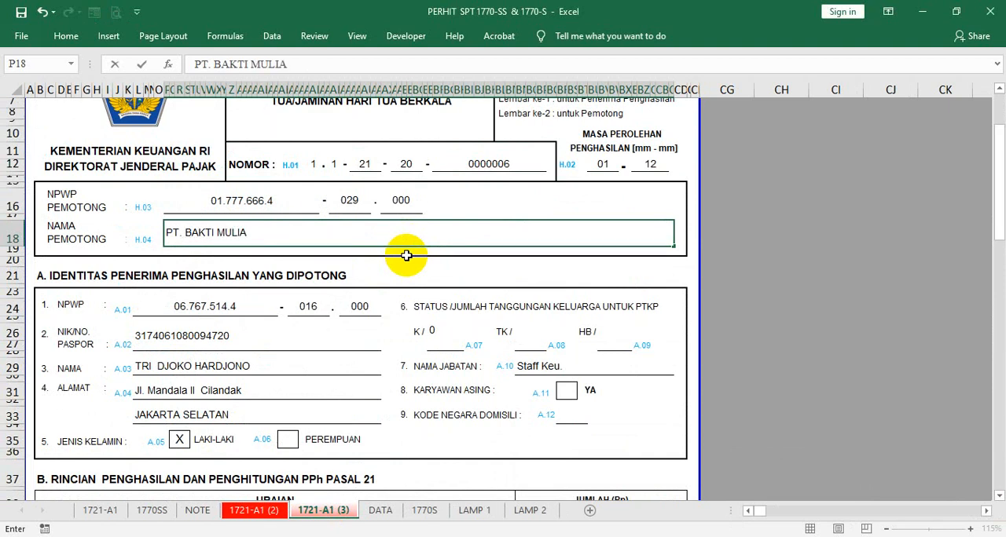
{"action": "key", "text": "Return"}
- Replace the first two parts of the NPWP PEMOTONG with the new company's tax number and tax office code
{"action": "left_click", "coordinate": [257, 200]}
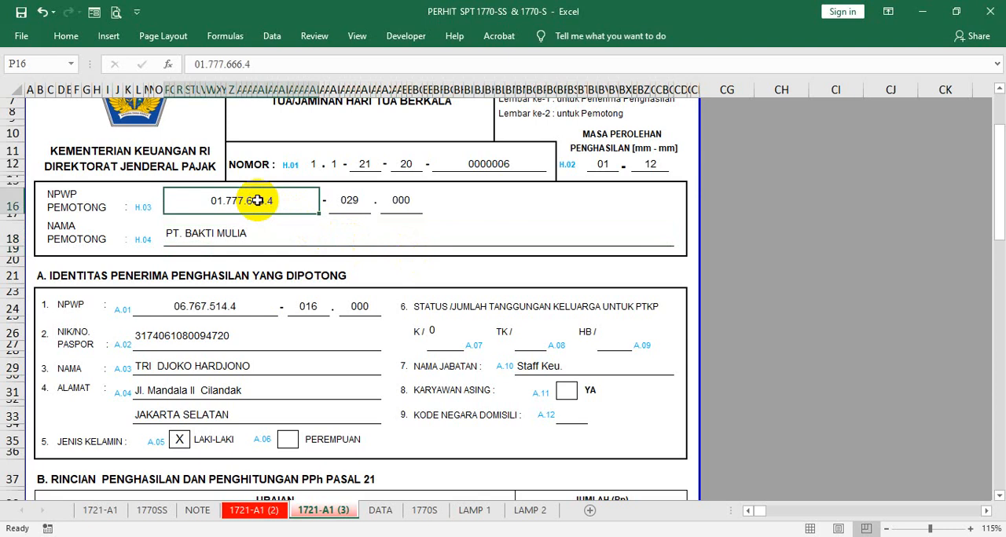
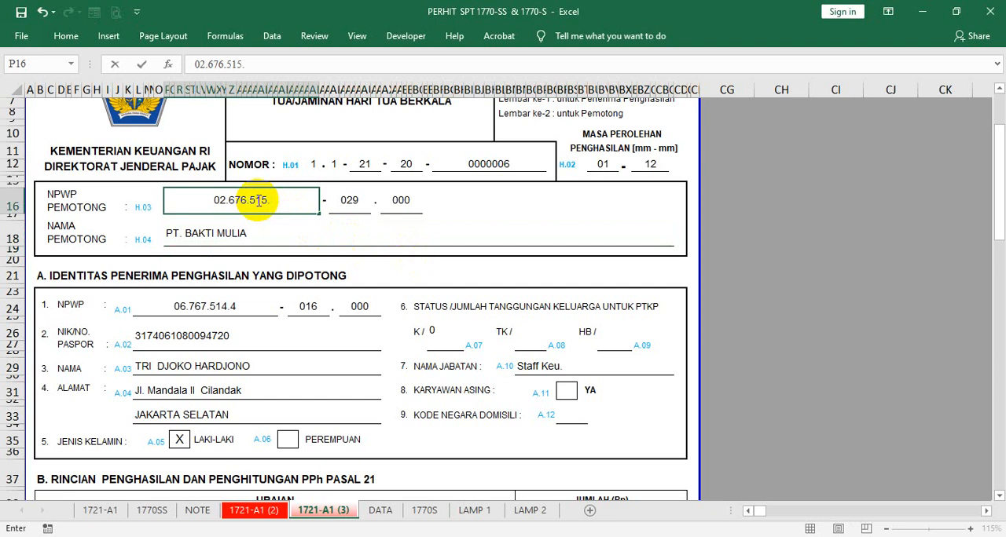
{"action": "left_click", "coordinate": [386, 215]}
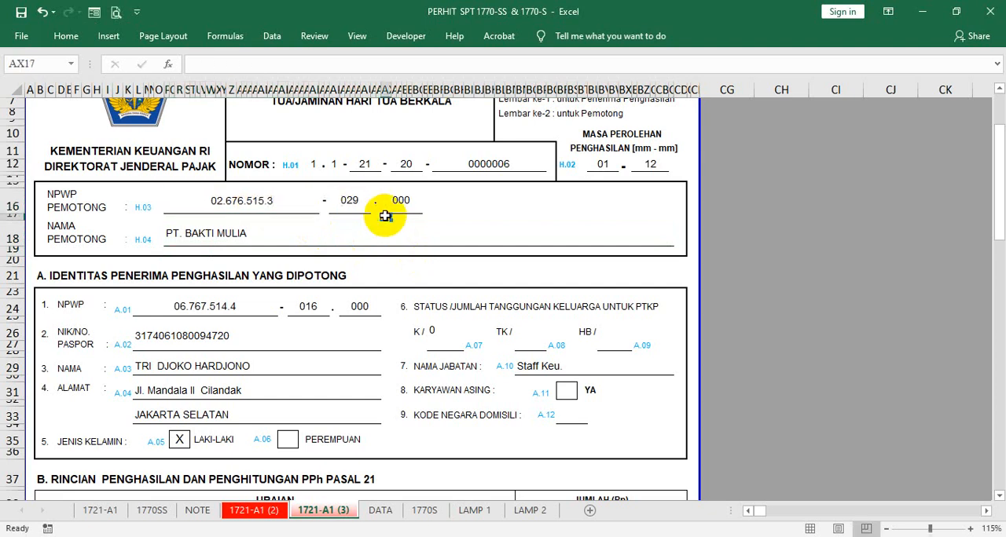
{"action": "left_click", "coordinate": [345, 200]}
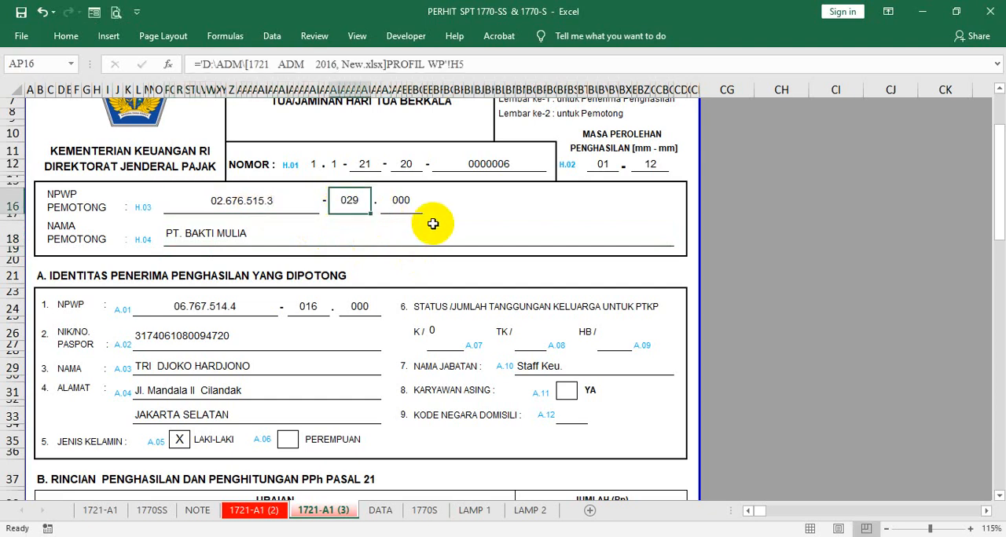
{"action": "type", "text": "0"}
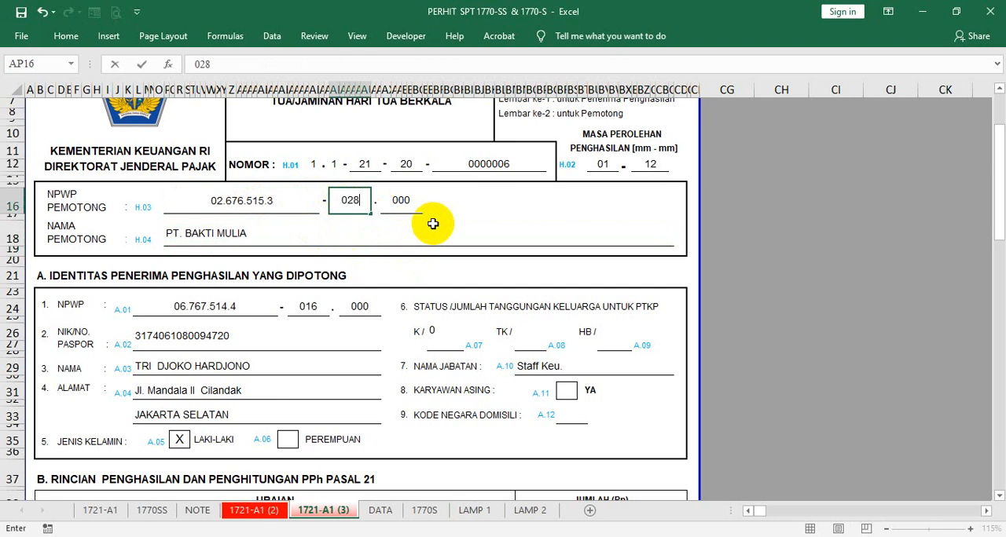
{"action": "type", "text": "28"}
{"action": "left_click", "coordinate": [443, 243]}
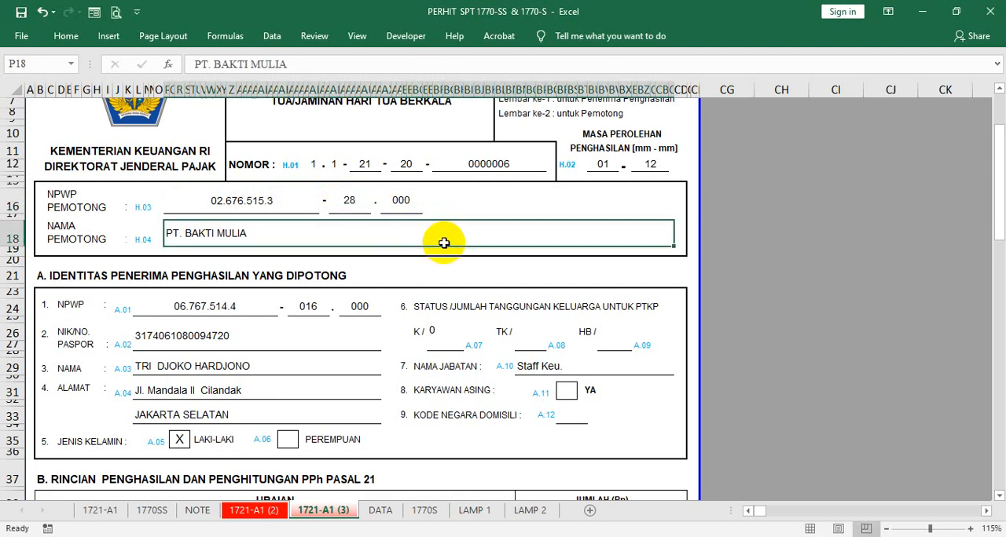
- Set the serial part of the slip's NOMOR in BF11 to 0000027
{"action": "left_click", "coordinate": [473, 157]}
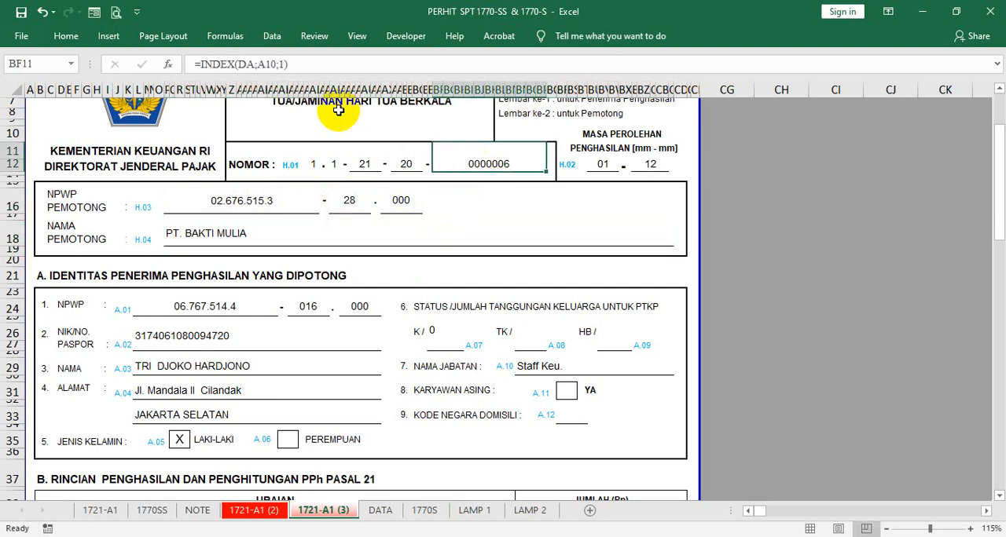
{"action": "type", "text": "0000"}
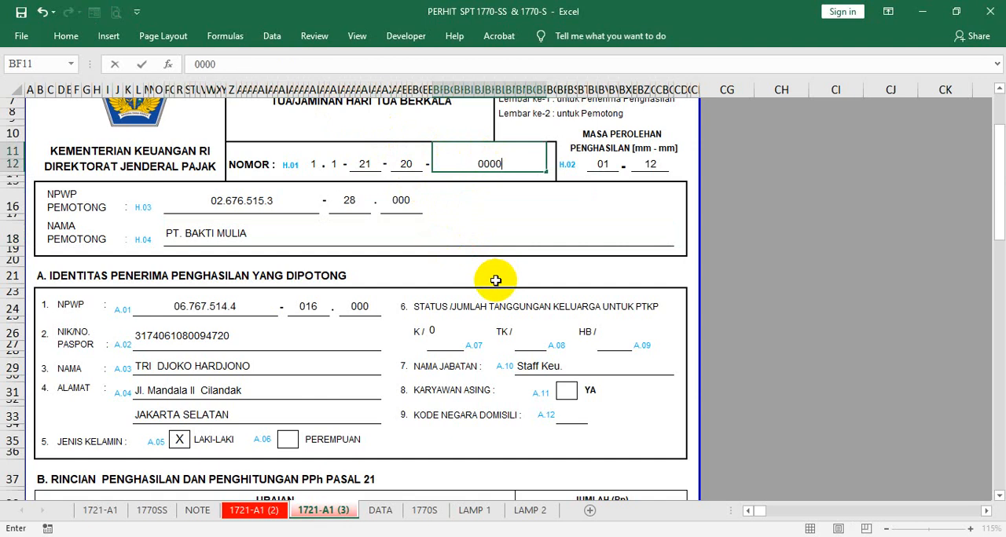
{"action": "type", "text": "027"}
{"action": "key", "text": "Return"}
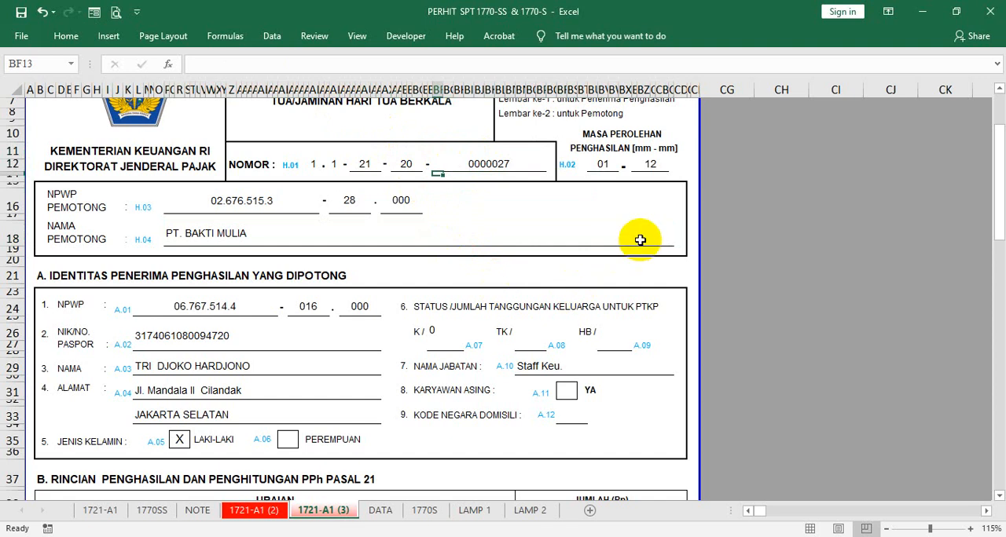
- Set GAJI/PENSIUN ATAU THT/JHT in BN44 of the 1721-A1 (3) sheet to 397850175
{"action": "scroll", "coordinate": [552, 217], "scroll_direction": "down", "scroll_amount": 2}
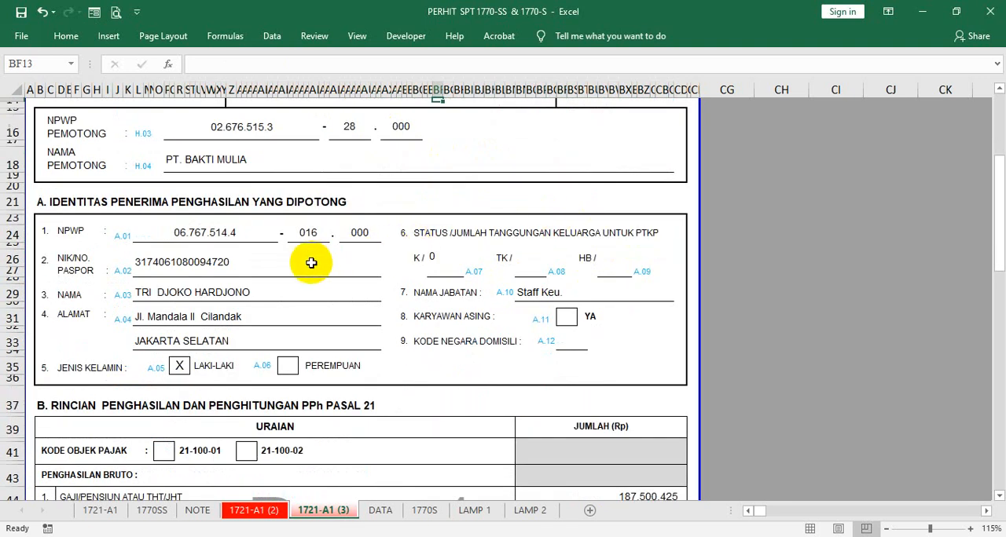
{"action": "scroll", "coordinate": [345, 326], "scroll_direction": "down", "scroll_amount": 3}
{"action": "scroll", "coordinate": [628, 354], "scroll_direction": "down", "scroll_amount": 1}
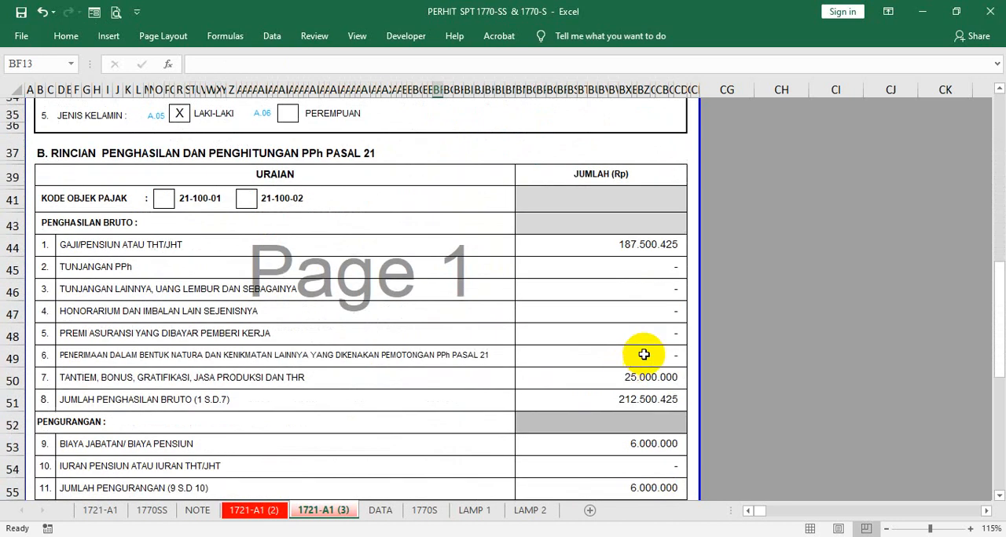
{"action": "left_click", "coordinate": [599, 244]}
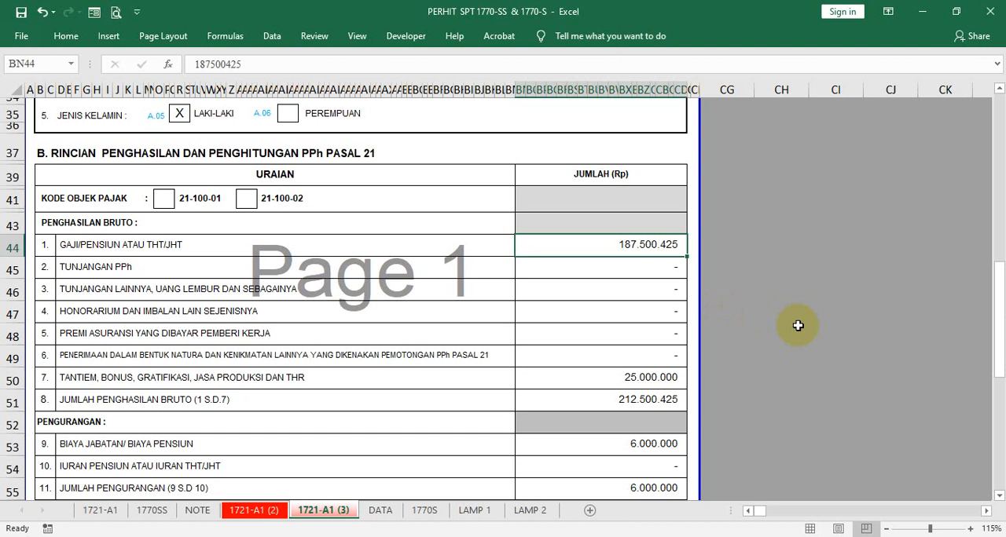
{"action": "type", "text": "39"}
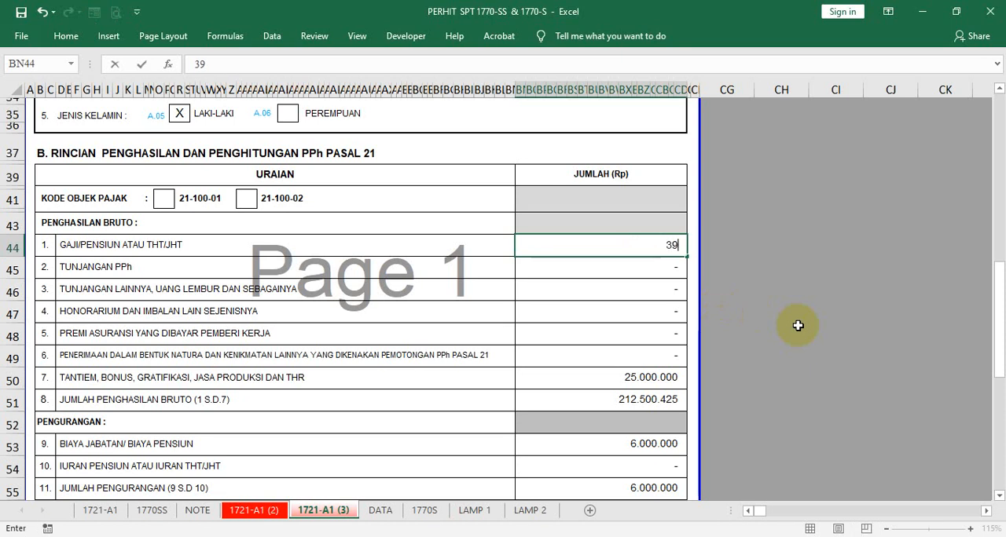
{"action": "type", "text": "7.850.1"}
{"action": "type", "text": "75"}
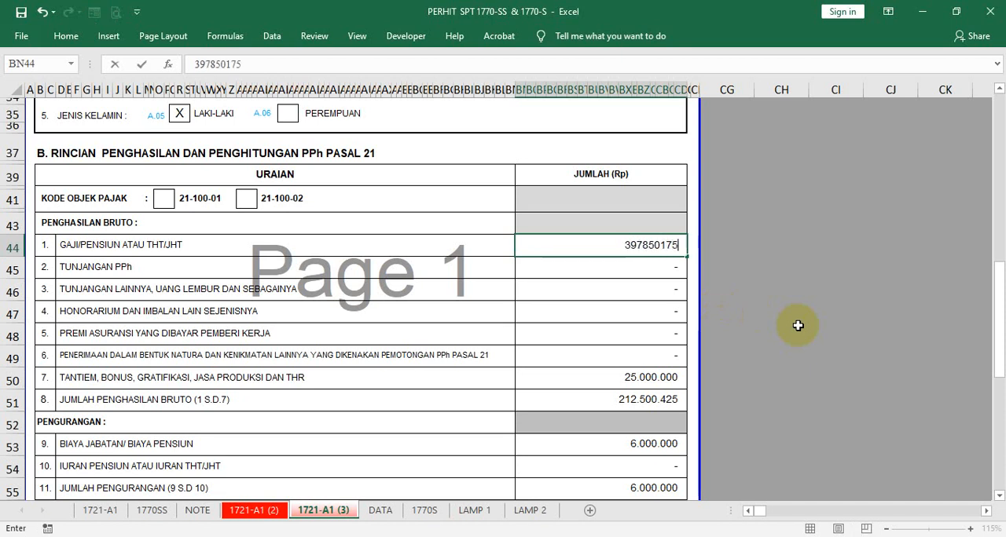
{"action": "key", "text": "Return"}
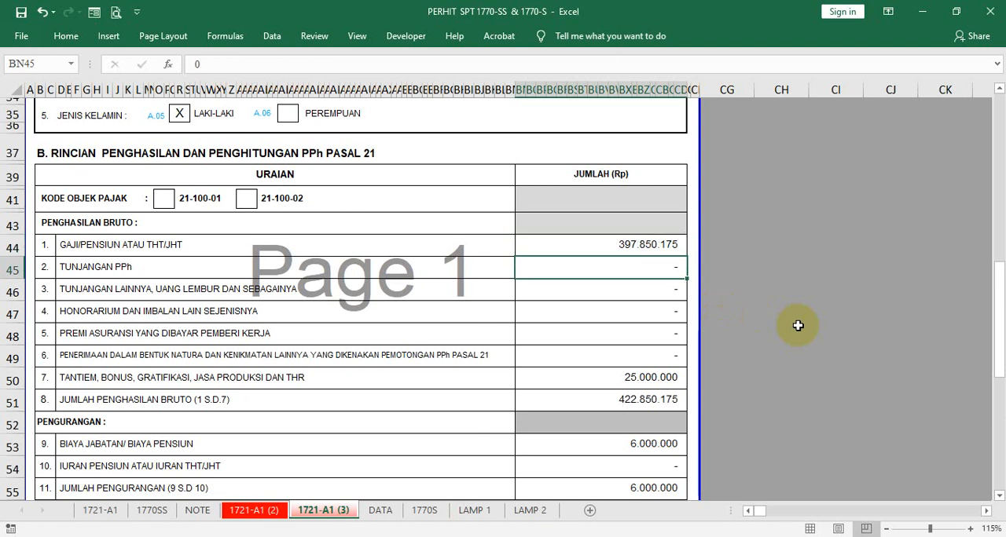
- Set TANTIEM, BONUS, GRATIFIKASI, JASA PRODUKSI DAN THR in BN50 to 225400500
{"action": "left_click", "coordinate": [667, 377]}
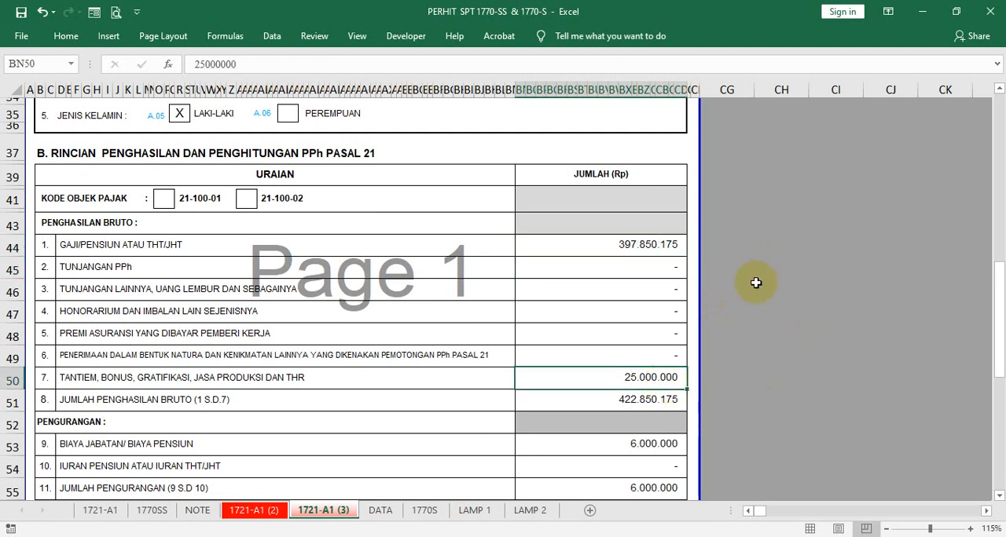
{"action": "type", "text": "225"}
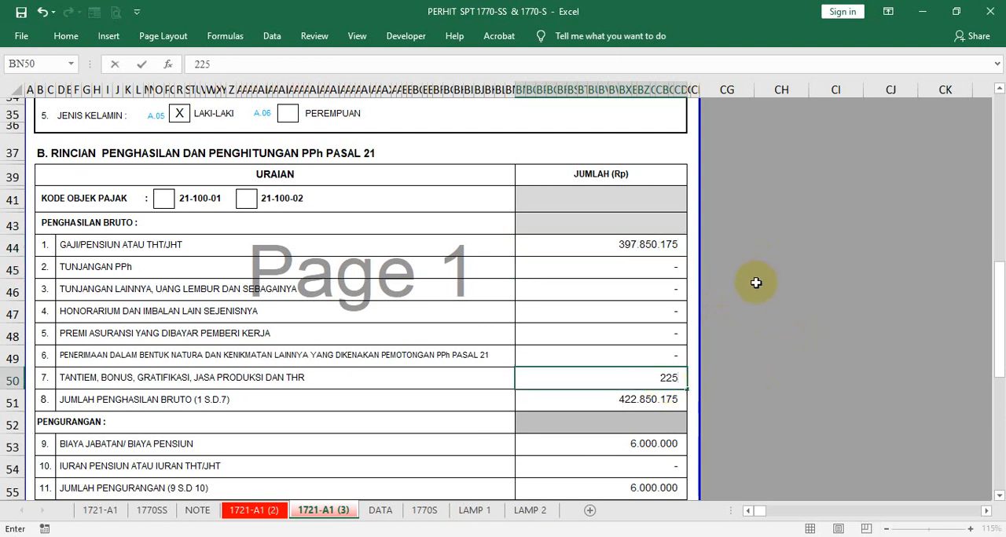
{"action": "type", "text": "400500"}
{"action": "key", "text": "Return"}
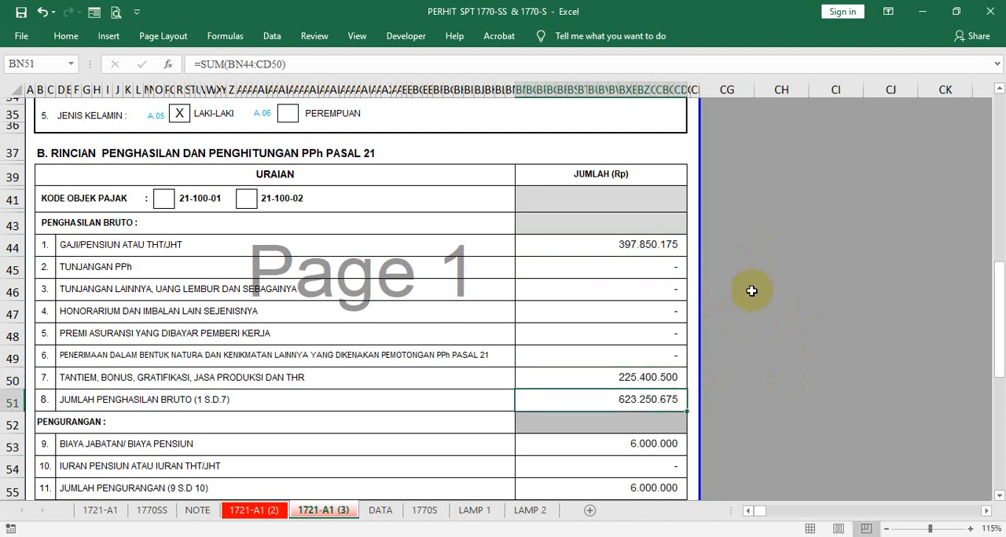
- In the PPh Pasal 21 formula in BN62, set both the IF threshold and the amount subtracted from BN61 to 500000000
{"action": "scroll", "coordinate": [752, 285], "scroll_direction": "down", "scroll_amount": 6}
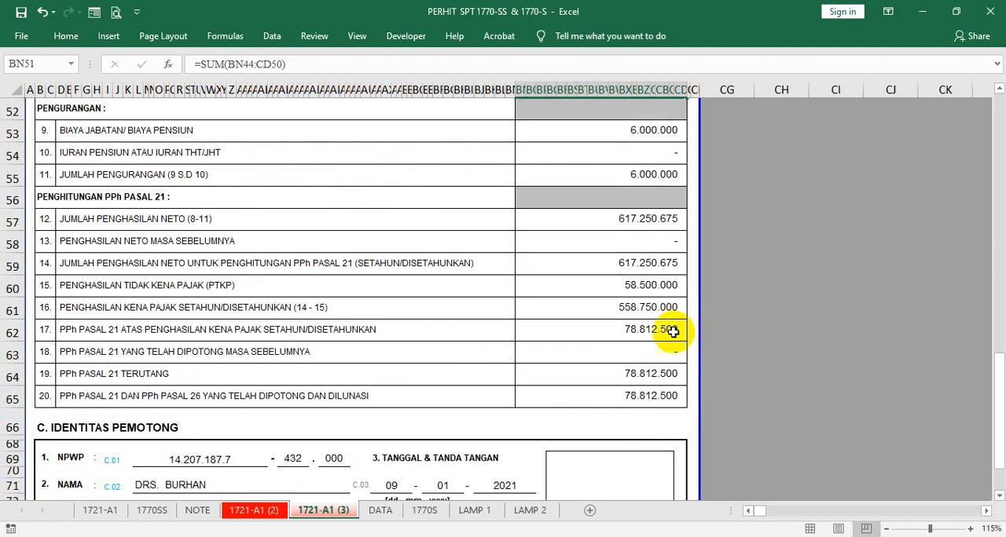
{"action": "left_click", "coordinate": [680, 331]}
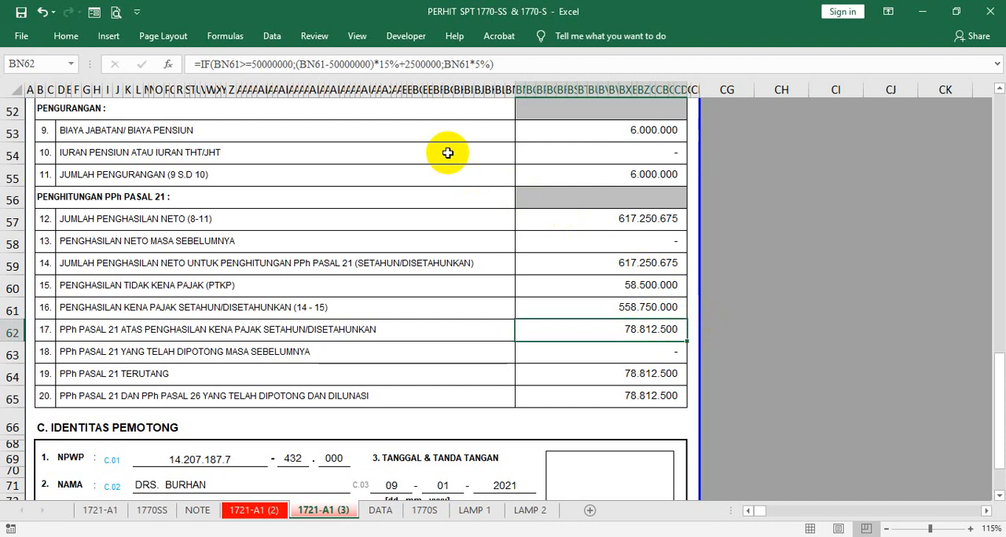
{"action": "left_click", "coordinate": [254, 63]}
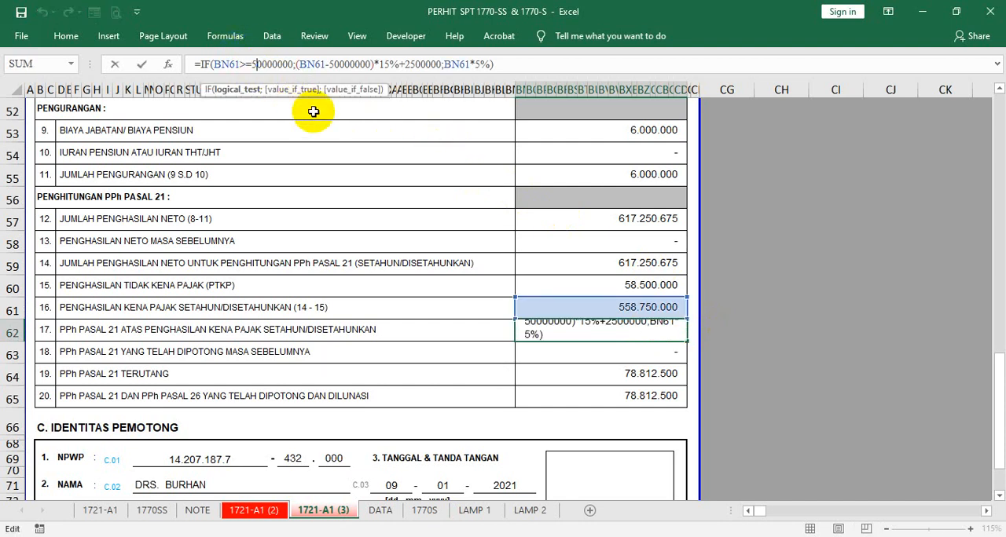
{"action": "type", "text": "0"}
{"action": "key", "text": "Right"}
{"action": "key", "text": "Right"}
{"action": "key", "text": "Right"}
{"action": "key", "text": "Right"}
{"action": "key", "text": "Right"}
{"action": "key", "text": "Right"}
{"action": "key", "text": "Right"}
{"action": "key", "text": "Right"}
{"action": "key", "text": "Right"}
{"action": "key", "text": "Right"}
{"action": "key", "text": "Right"}
{"action": "key", "text": "Right"}
{"action": "key", "text": "Right"}
{"action": "key", "text": "Right"}
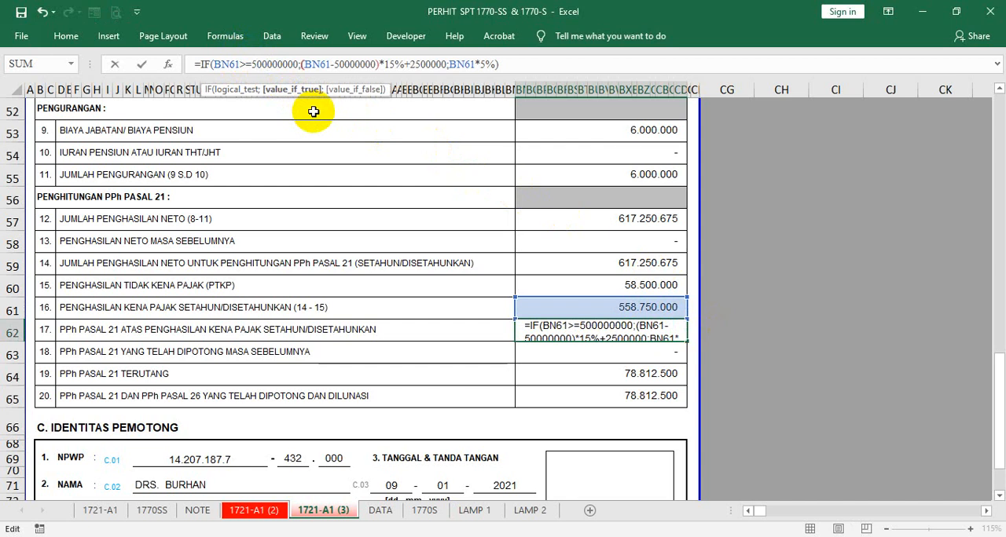
{"action": "key", "text": "Right"}
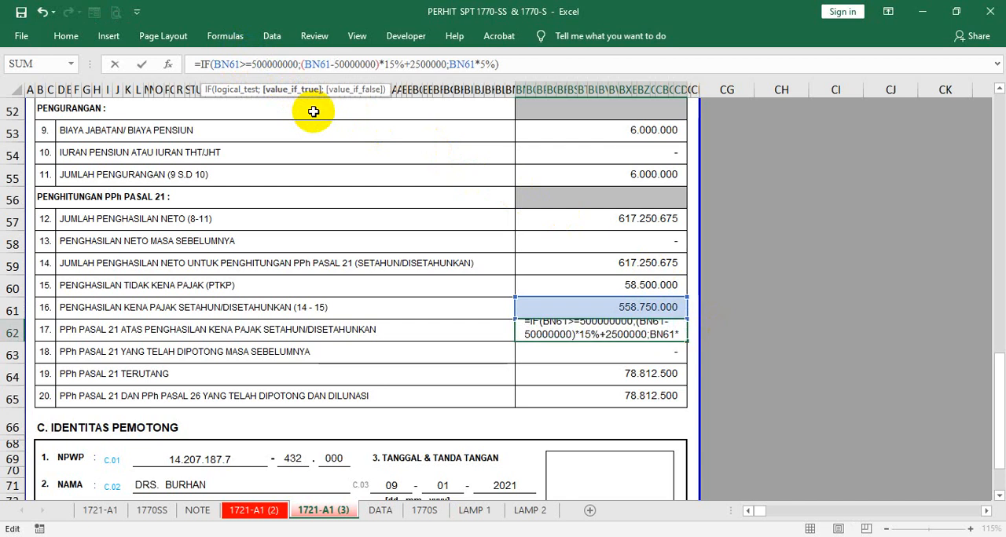
{"action": "key", "text": "Right"}
{"action": "key", "text": "Right"}
{"action": "key", "text": "Right"}
{"action": "key", "text": "Right"}
{"action": "key", "text": "Right"}
{"action": "key", "text": "Right"}
{"action": "key", "text": "Right"}
{"action": "type", "text": "0"}
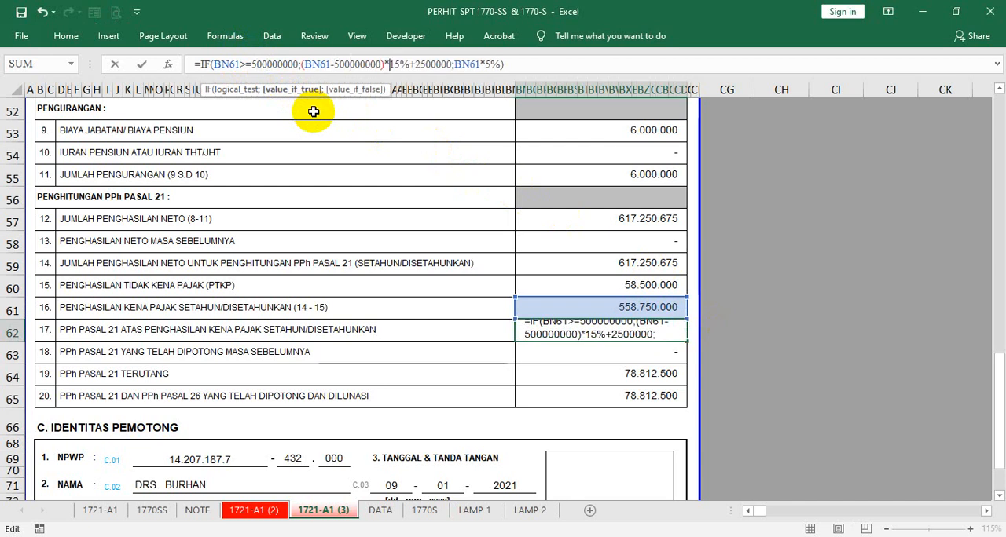
- Set the tax rate in the value-if-true part of the BN62 formula to 30%
{"action": "key", "text": "Delete"}
{"action": "key", "text": "Delete"}
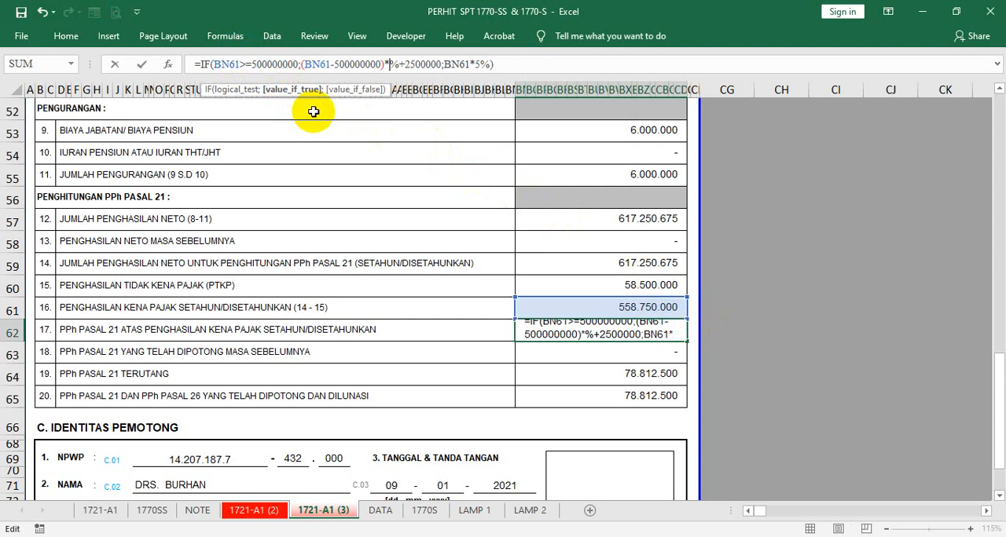
{"action": "type", "text": "3"}
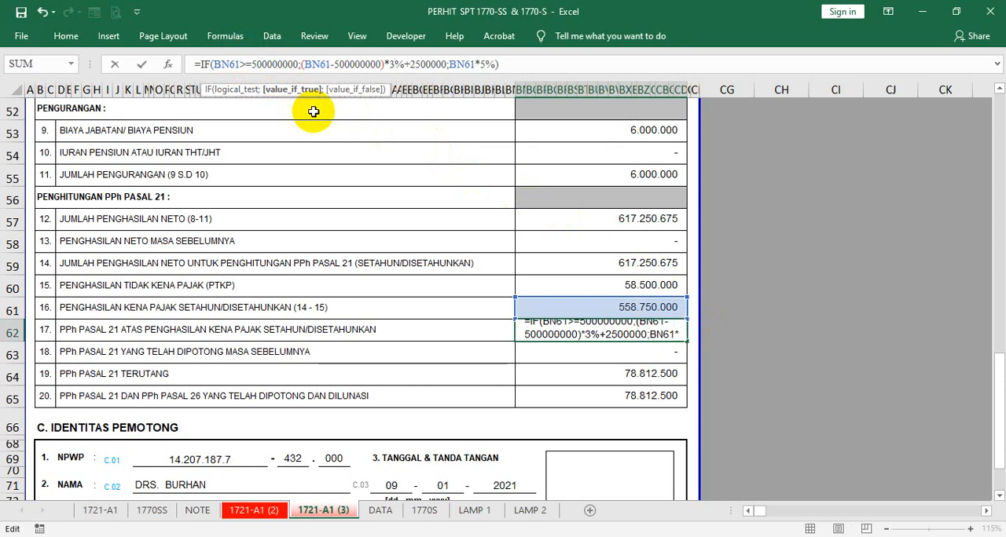
{"action": "type", "text": "9"}
{"action": "key", "text": "BackSpace"}
{"action": "type", "text": "0"}
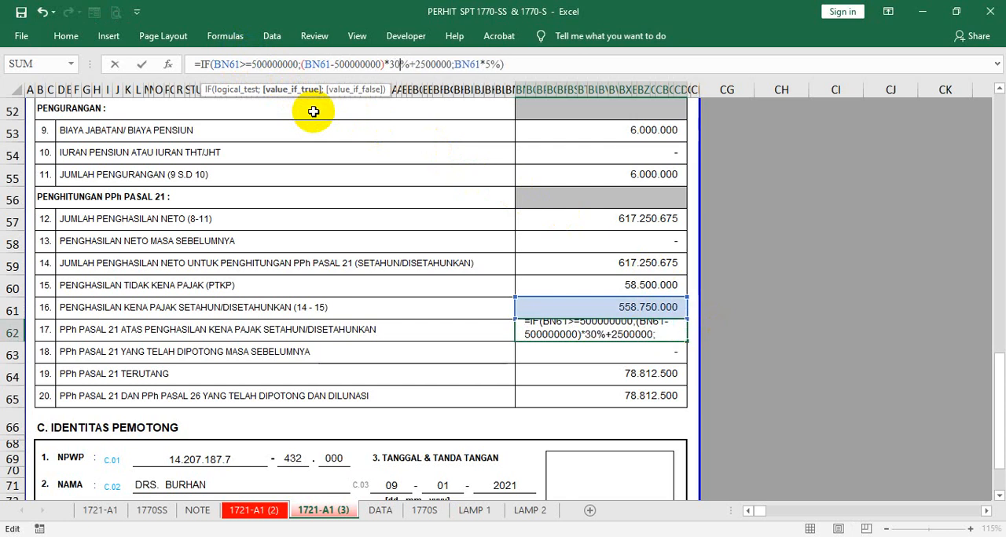
- Set the constant added in the BN62 formula's value-if-true part to 95000000 and commit the formula
{"action": "key", "text": "Right"}
{"action": "key", "text": "Right"}
{"action": "key", "text": "Right"}
{"action": "key", "text": "Right"}
{"action": "key", "text": "Right"}
{"action": "key", "text": "Right"}
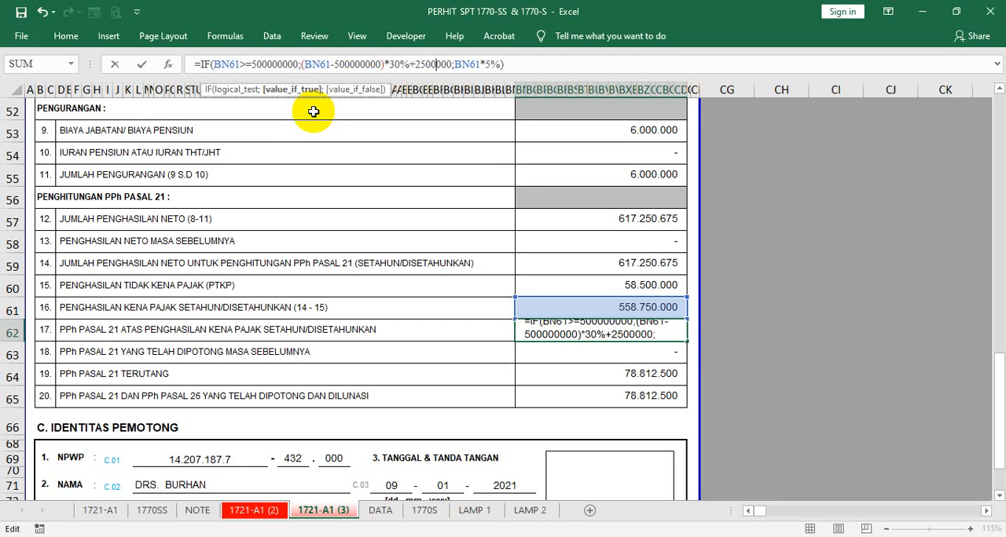
{"action": "key", "text": "BackSpace"}
{"action": "key", "text": "BackSpace"}
{"action": "key", "text": "BackSpace"}
{"action": "key", "text": "BackSpace"}
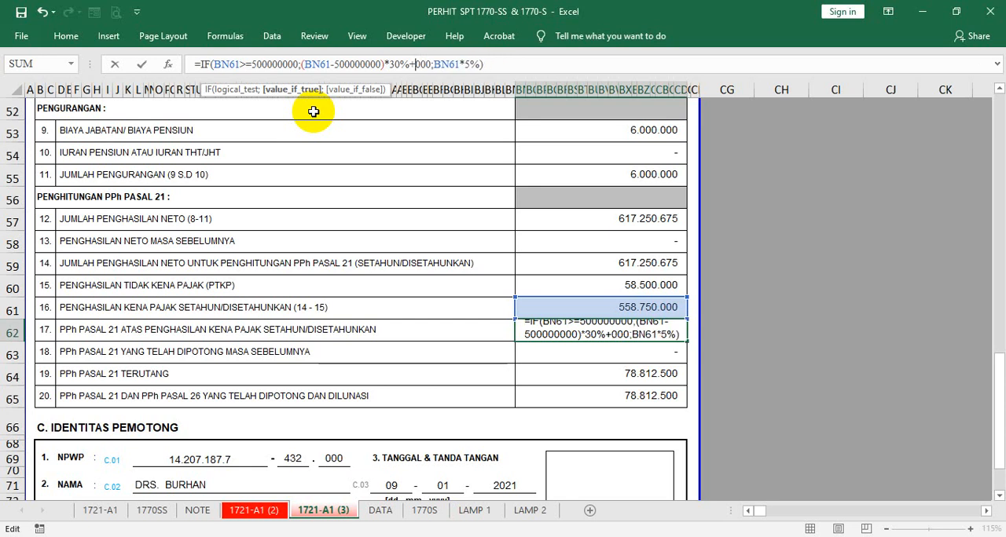
{"action": "type", "text": "95"}
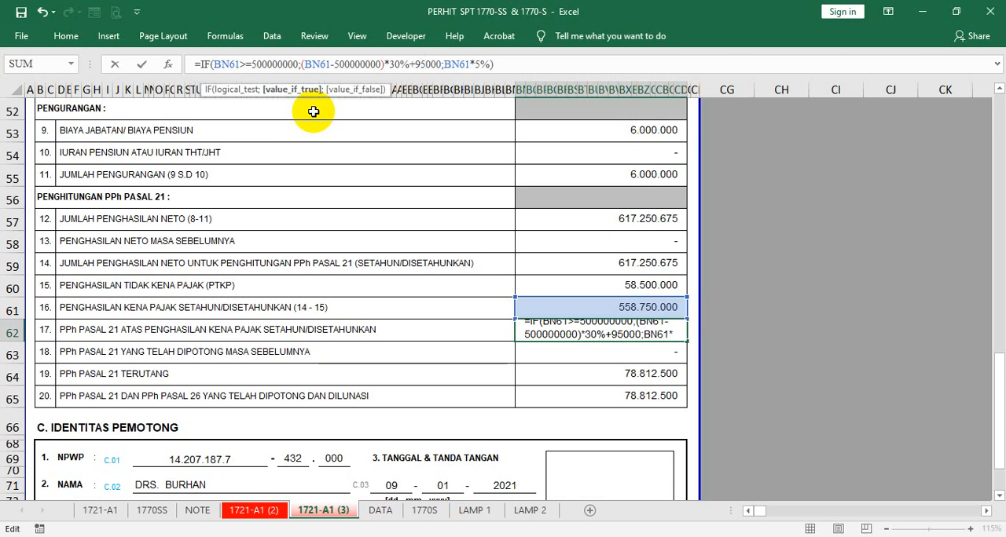
{"action": "type", "text": "000"}
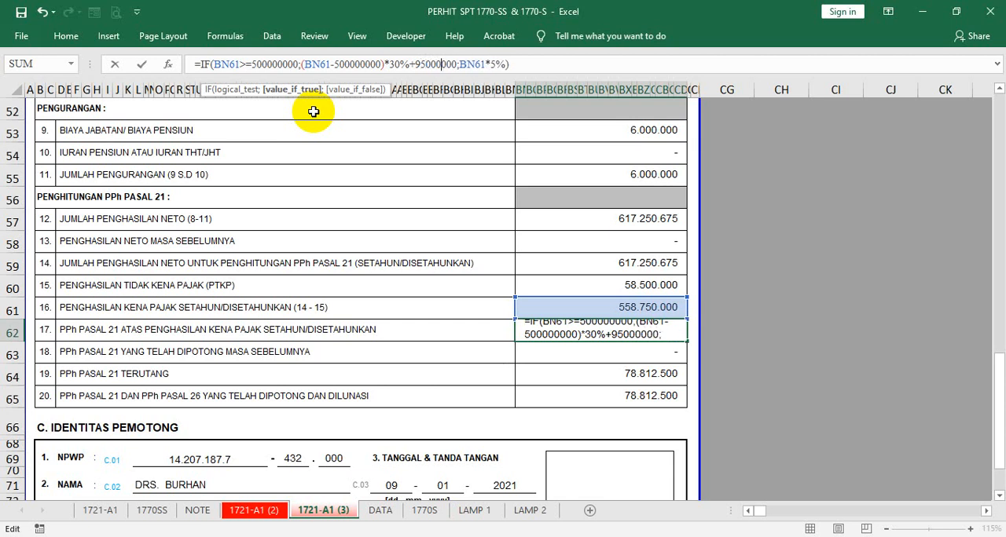
{"action": "key", "text": "ctrl+Return"}
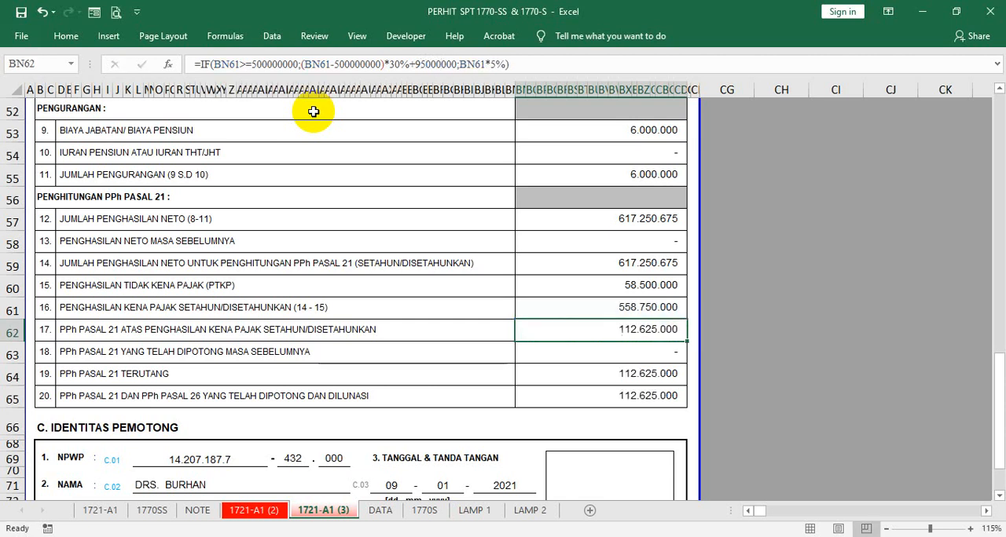
{"action": "left_click", "coordinate": [756, 242]}
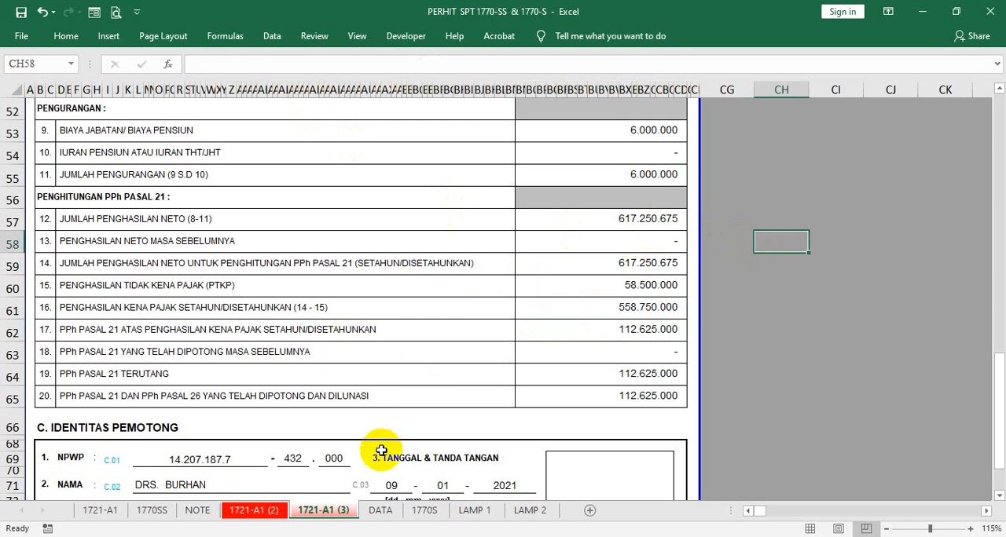
- On the DATA sheet, copy the formatting of F11:G12 onto the Ph. Netto and PPh. 21 cells F13:G16
{"action": "left_click", "coordinate": [380, 512]}
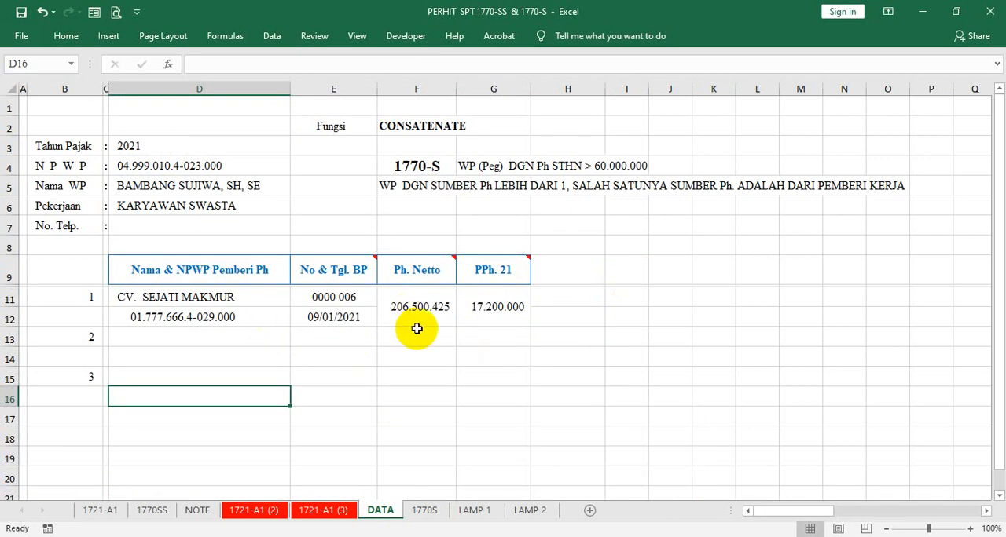
{"action": "left_click_drag", "start_coordinate": [402, 307], "coordinate": [473, 305]}
{"action": "right_click", "coordinate": [473, 306]}
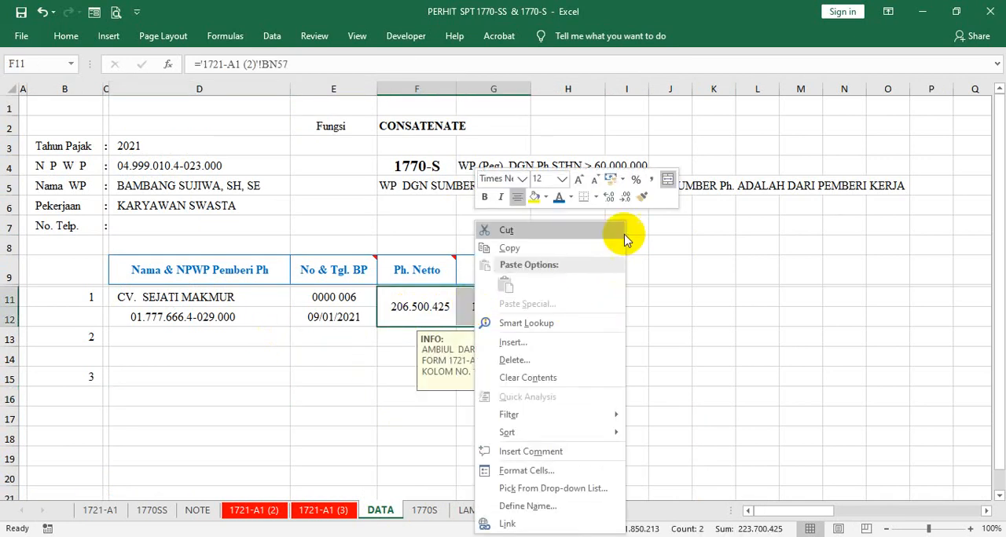
{"action": "left_click", "coordinate": [646, 198]}
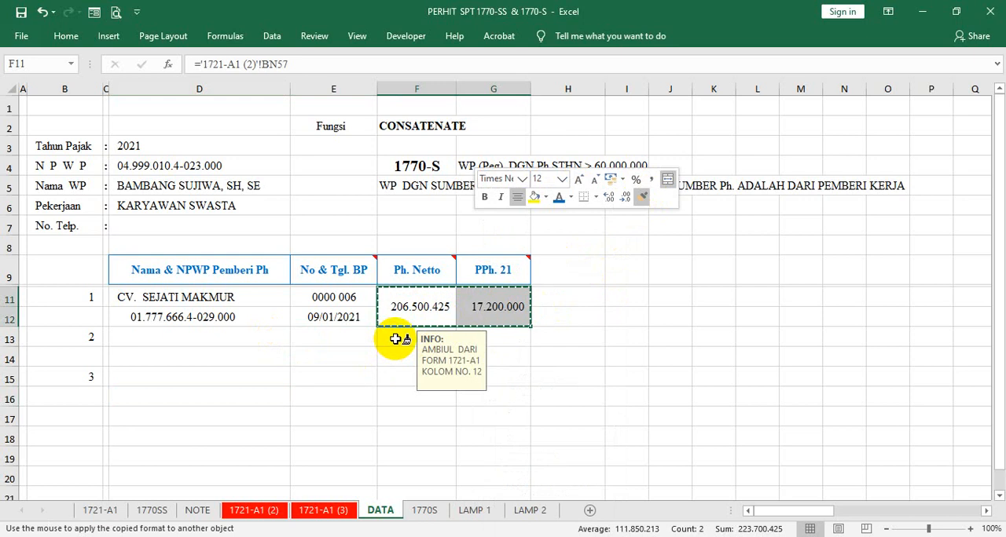
{"action": "mouse_move", "coordinate": [399, 338]}
{"action": "left_mouse_down"}
{"action": "mouse_move", "coordinate": [492, 354]}
{"action": "mouse_move", "coordinate": [496, 402]}
{"action": "left_mouse_up"}
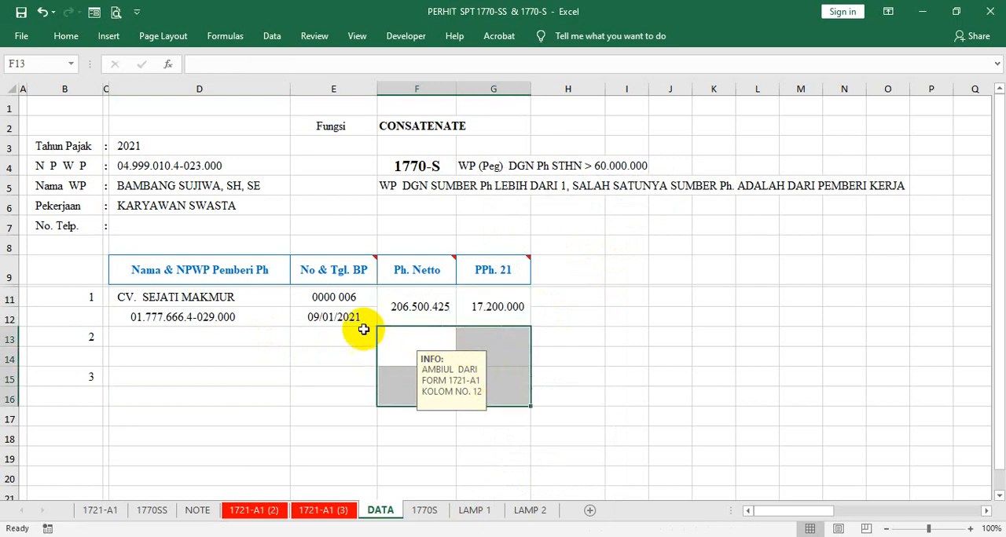
- Copy the formatting of E11:E12 onto the No & Tgl. BP cells E13:E16
{"action": "left_click", "coordinate": [323, 311]}
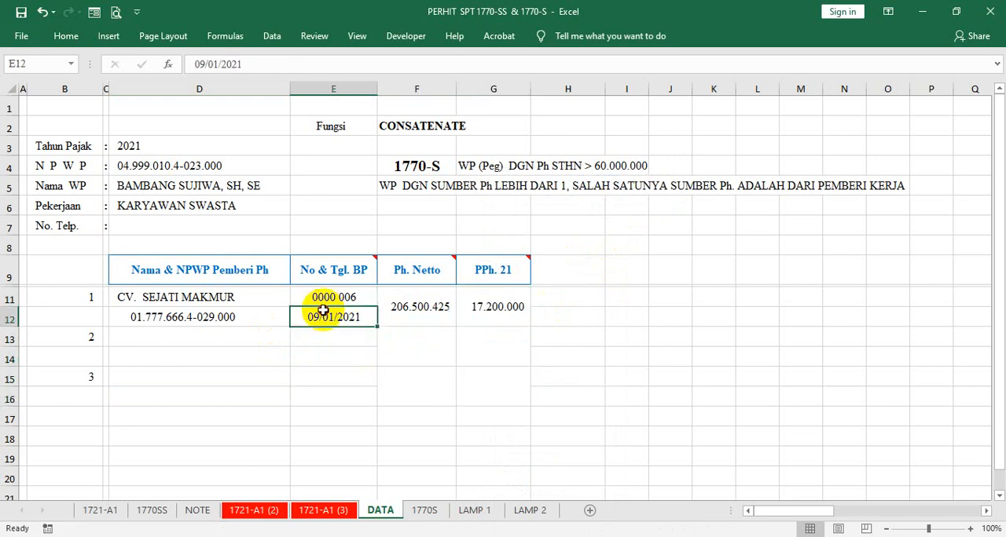
{"action": "left_click_drag", "start_coordinate": [328, 312], "coordinate": [328, 295]}
{"action": "right_click", "coordinate": [328, 309]}
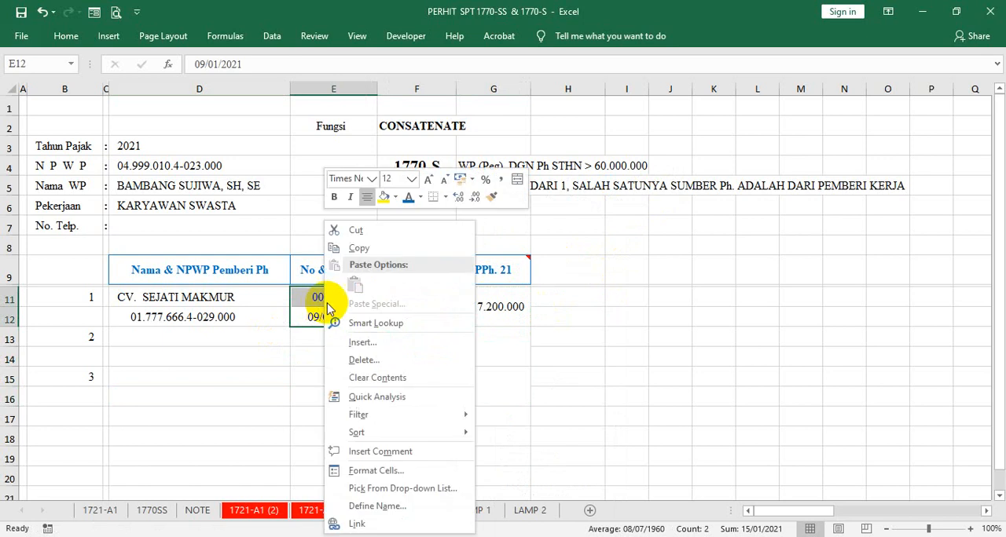
{"action": "left_click", "coordinate": [492, 196]}
{"action": "left_click_drag", "start_coordinate": [330, 340], "coordinate": [328, 395]}
- Link D13 of the DATA sheet to the NAMA PEMOTONG cell P18 on the 1721-A1 (3) sheet
{"action": "left_click", "coordinate": [267, 337]}
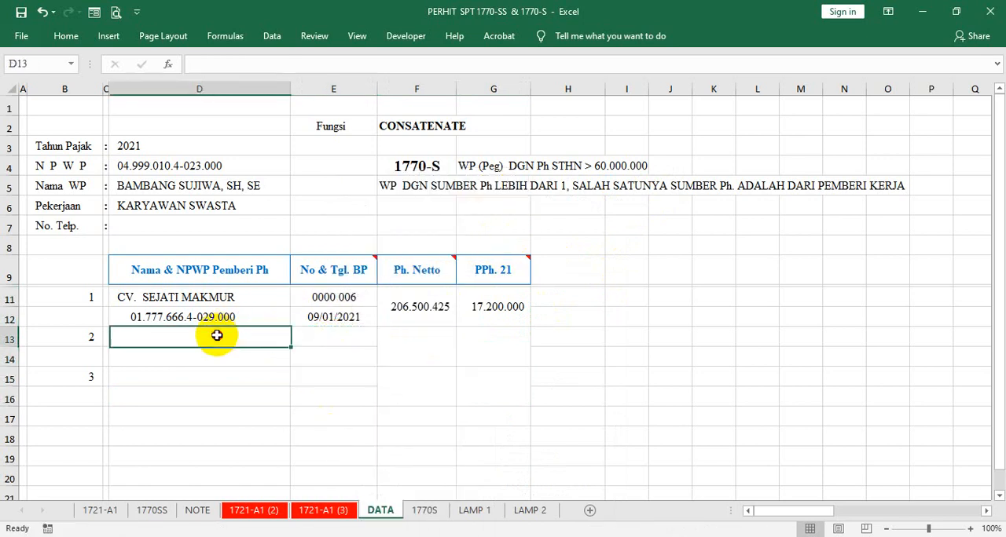
{"action": "type", "text": "="}
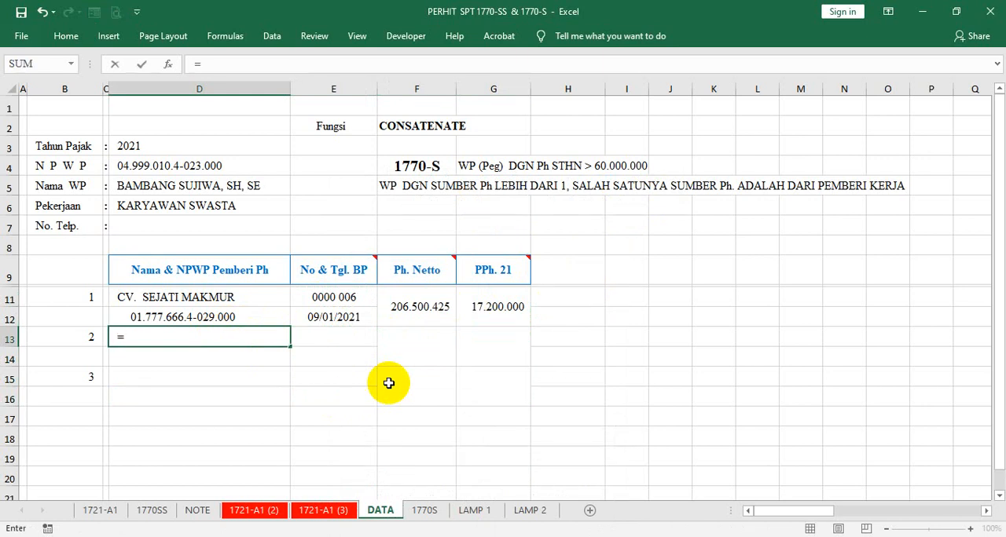
{"action": "left_click", "coordinate": [320, 510]}
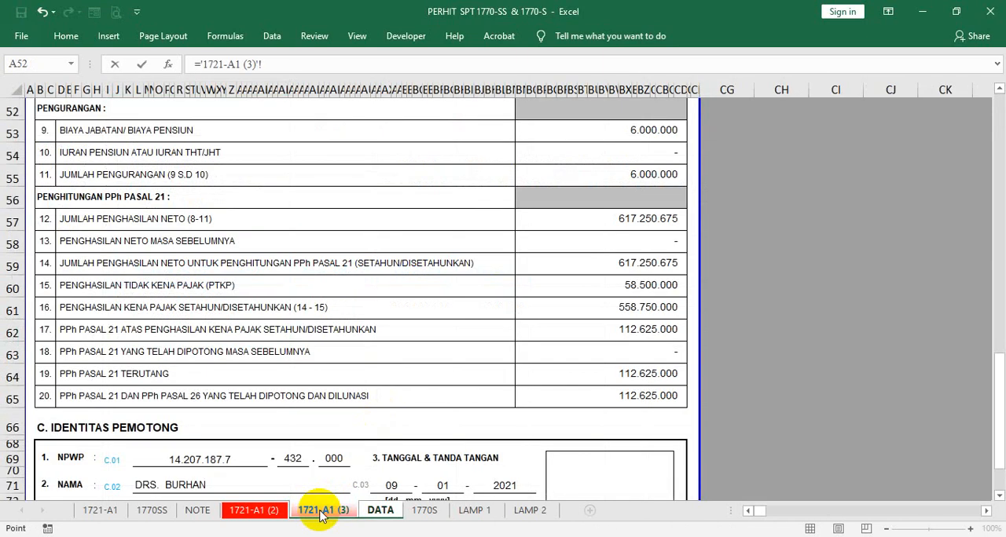
{"action": "scroll", "coordinate": [496, 299], "scroll_direction": "up", "scroll_amount": 10}
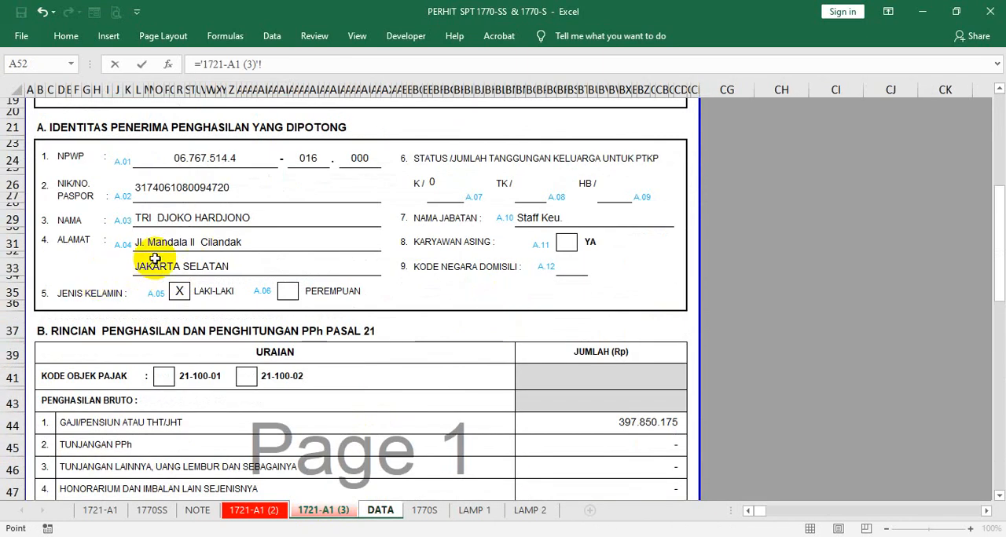
{"action": "scroll", "coordinate": [179, 189], "scroll_direction": "up", "scroll_amount": 4}
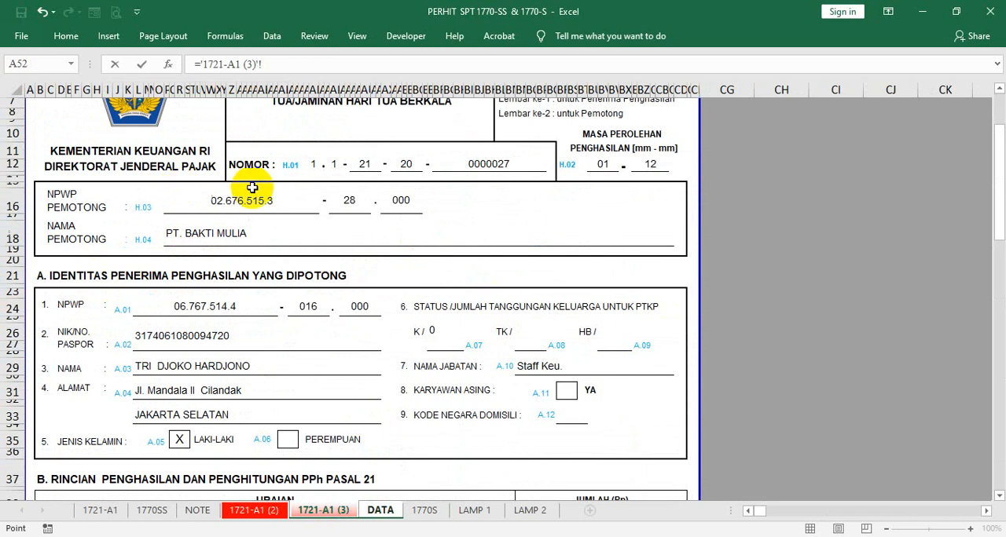
{"action": "left_click", "coordinate": [227, 233]}
{"action": "left_click", "coordinate": [317, 65]}
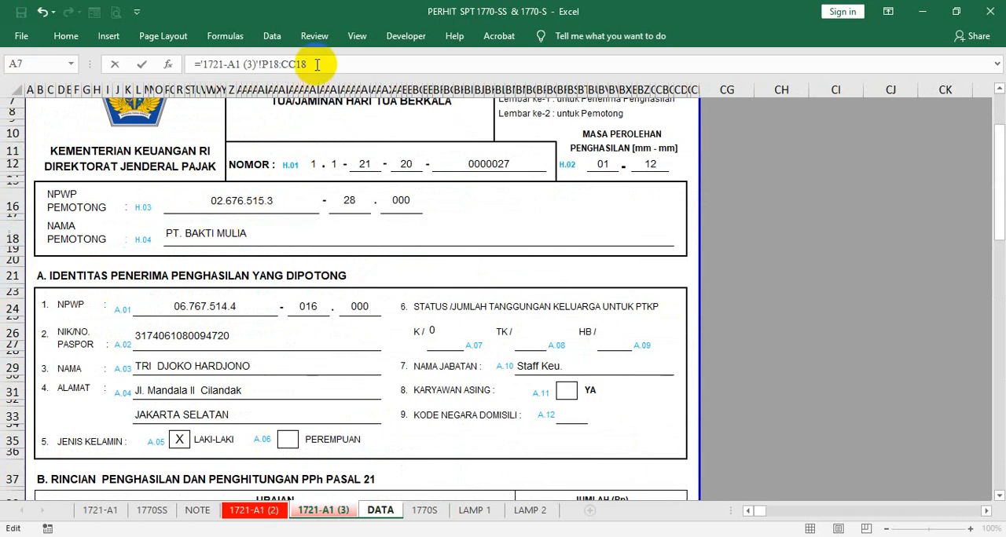
{"action": "key", "text": "BackSpace"}
{"action": "key", "text": "BackSpace"}
{"action": "key", "text": "BackSpace"}
{"action": "key", "text": "Return"}
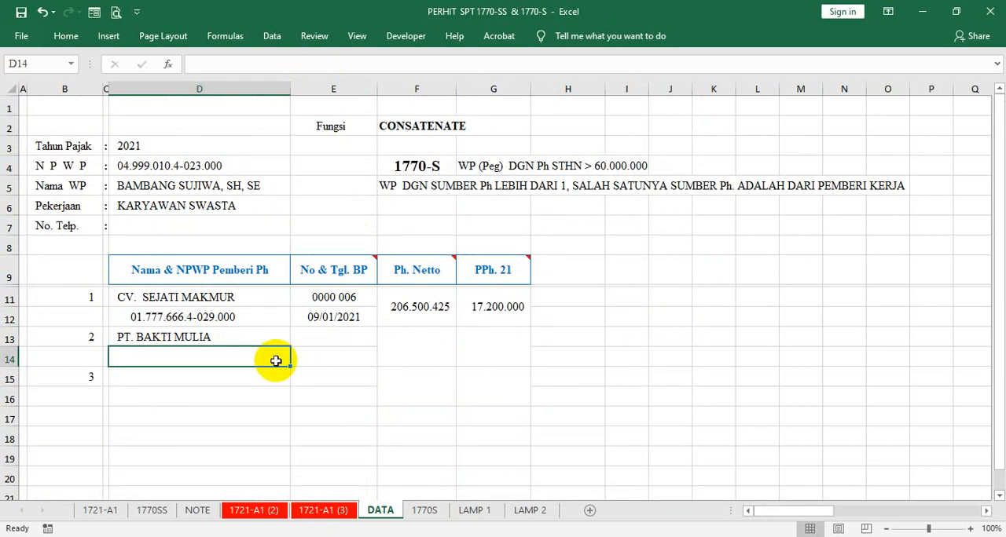
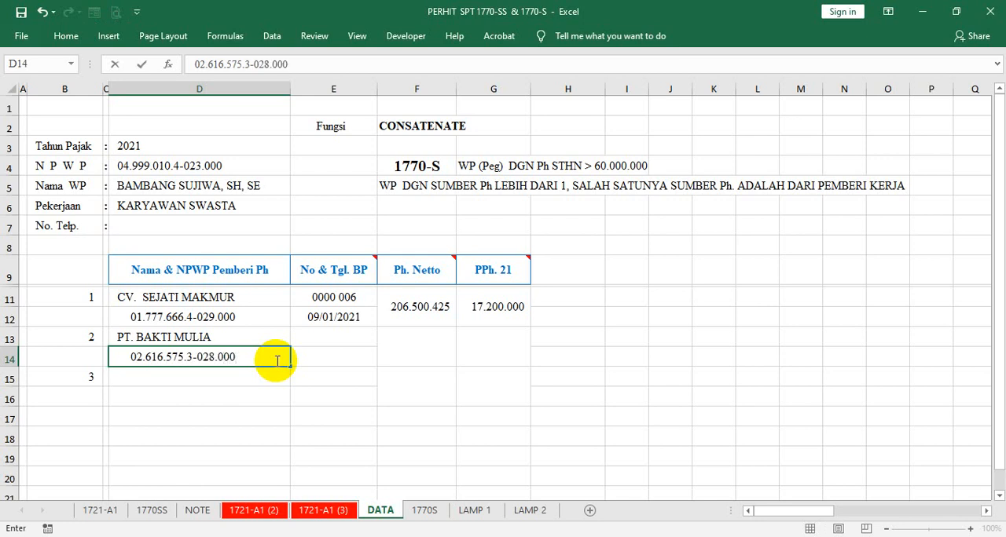
- Confirm the NPWP in D14 and link E13 of the DATA sheet to the NOMOR cell BF11 on the 1721-A1 (3) sheet
{"action": "key", "text": "Return"}
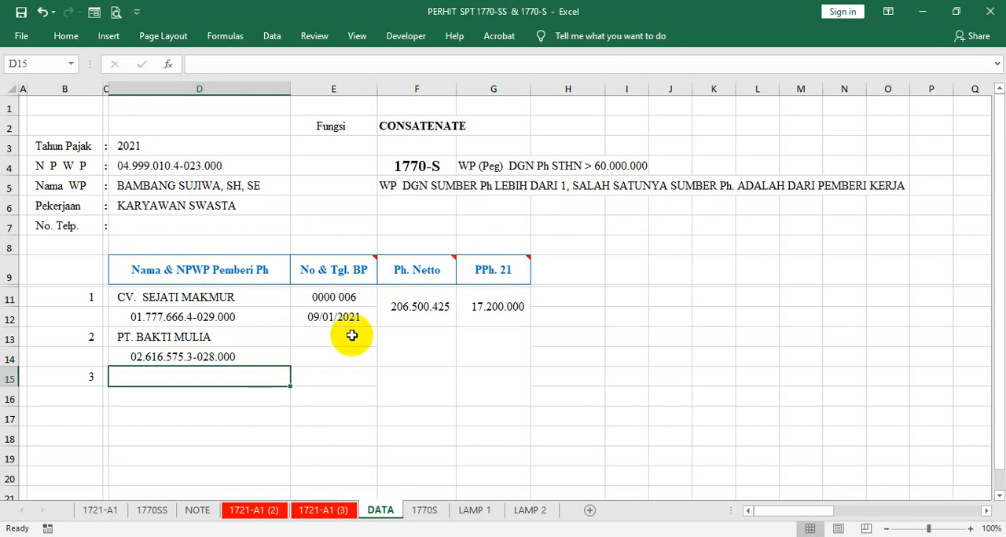
{"action": "left_click", "coordinate": [351, 336]}
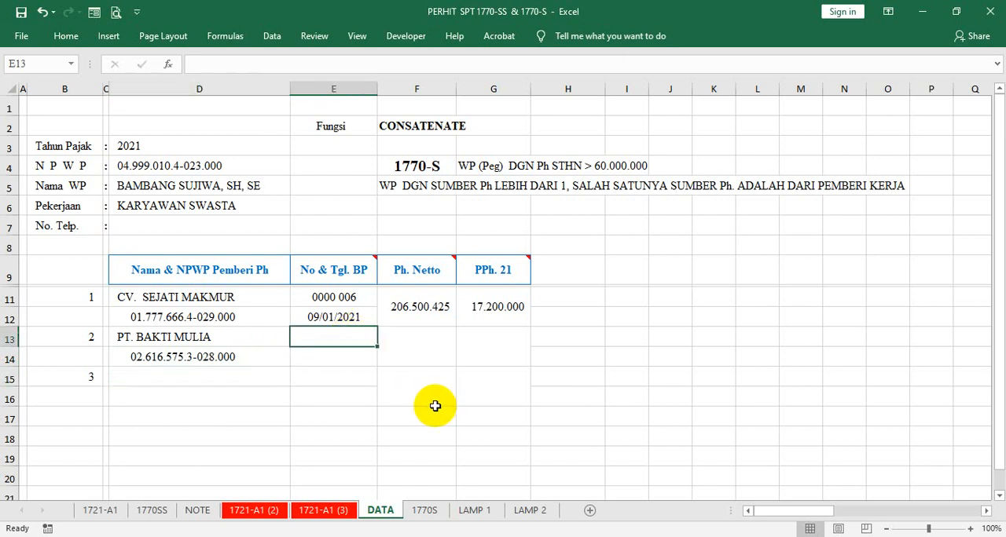
{"action": "type", "text": "="}
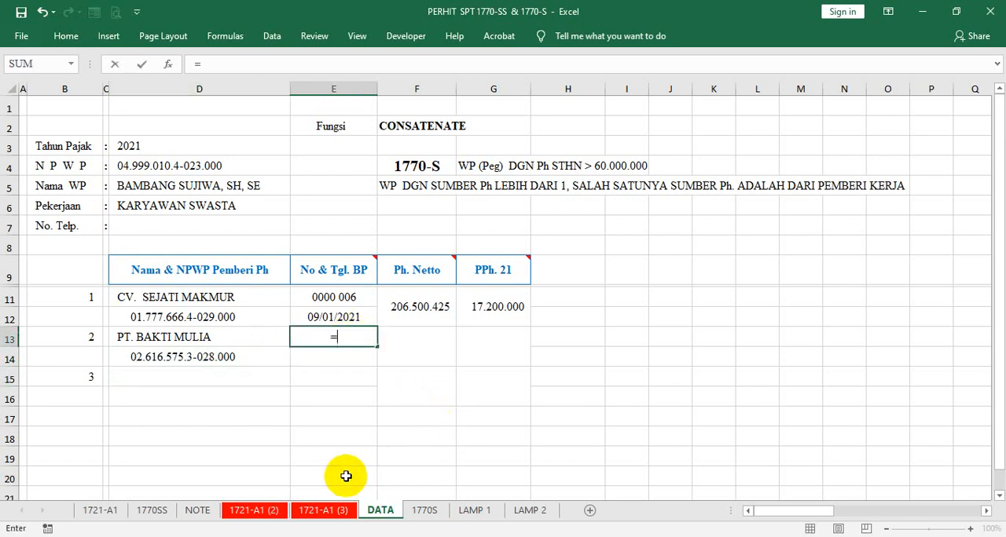
{"action": "left_click", "coordinate": [324, 511]}
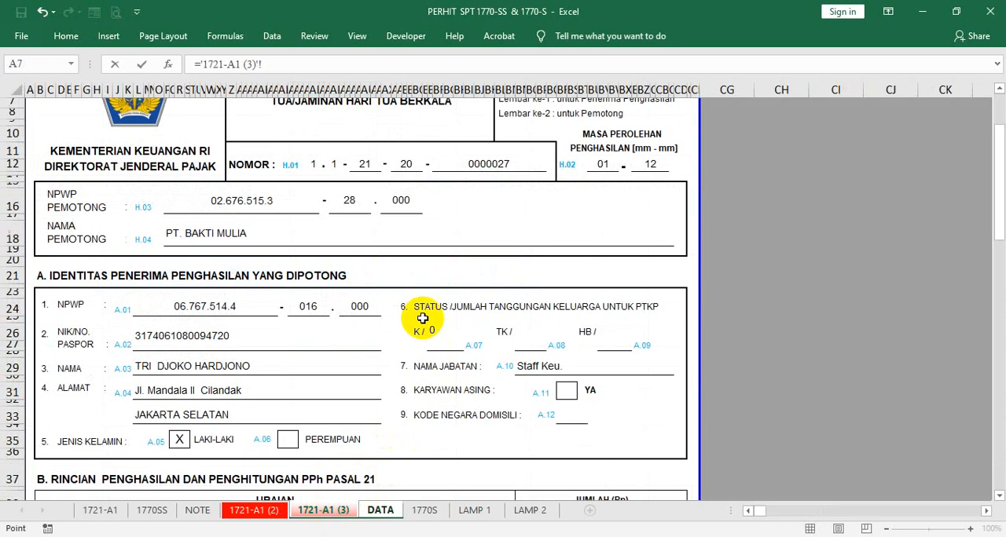
{"action": "left_click", "coordinate": [476, 163]}
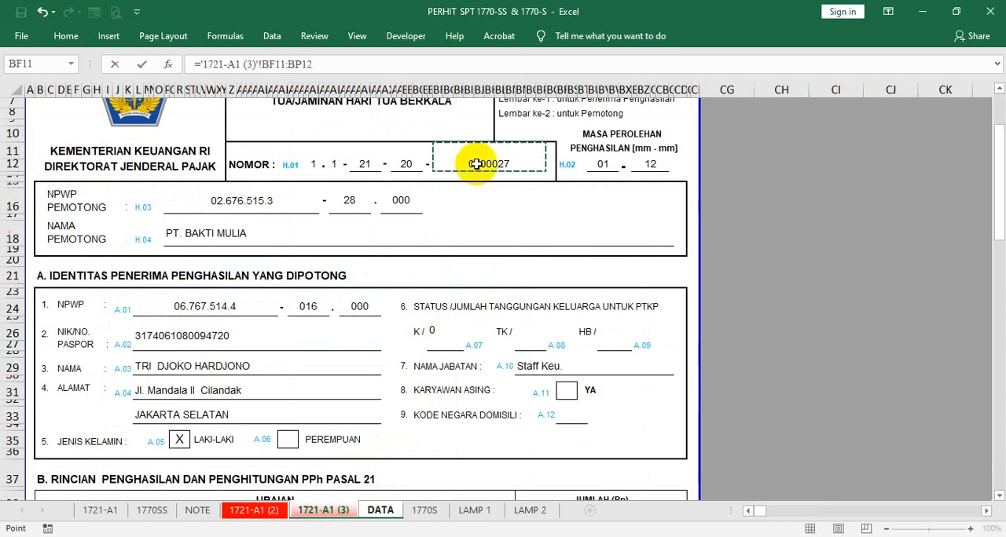
{"action": "key", "text": "Return"}
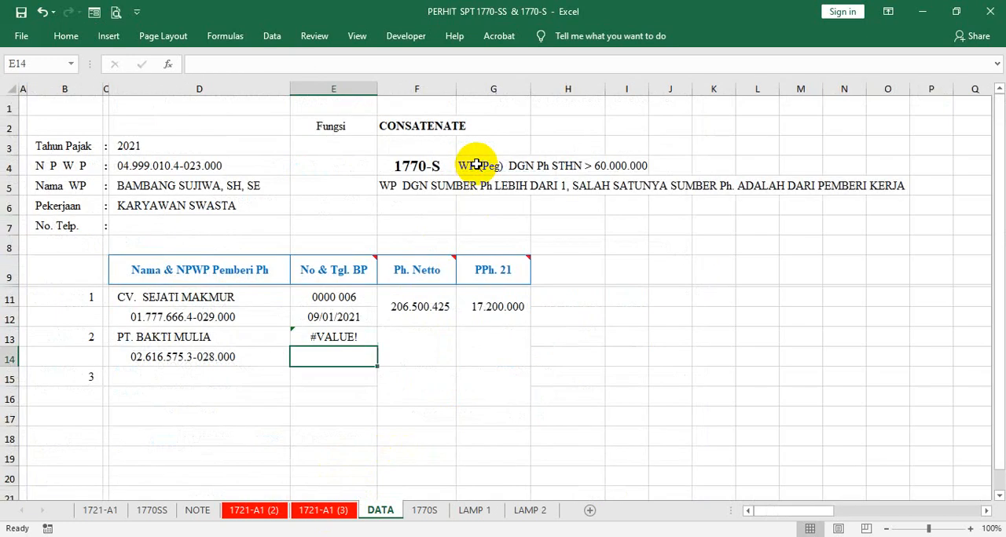
{"action": "left_click", "coordinate": [365, 338]}
{"action": "left_click", "coordinate": [326, 59]}
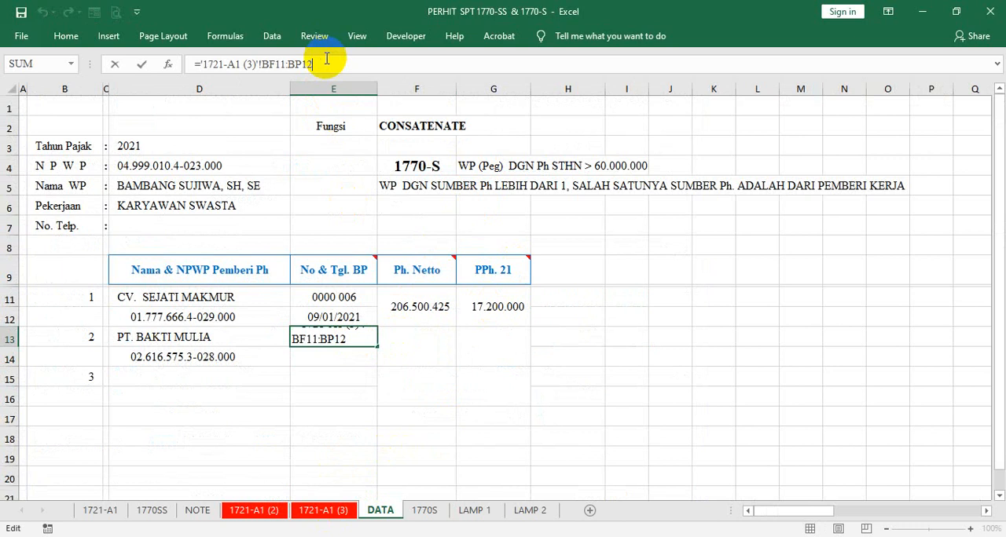
{"action": "key", "text": "BackSpace"}
{"action": "key", "text": "BackSpace"}
{"action": "key", "text": "BackSpace"}
{"action": "key", "text": "BackSpace"}
{"action": "key", "text": "BackSpace"}
{"action": "key", "text": "Return"}
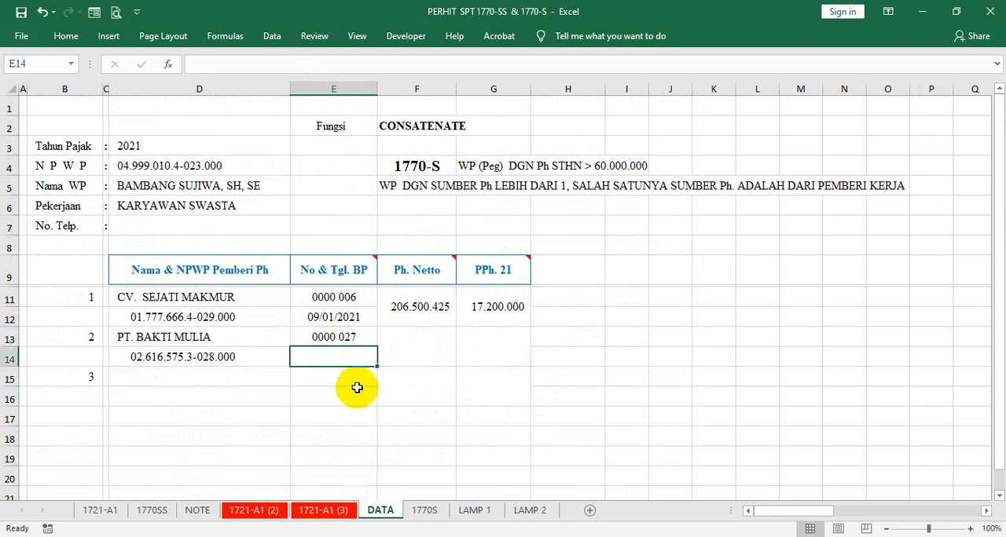
- Link the second payer's Ph. Netto cell F13 to BN57, item 12 JUMLAH PENGHASILAN NETO, on the 1721-A1 (3) sheet
{"action": "left_click", "coordinate": [410, 353]}
{"action": "type", "text": "="}
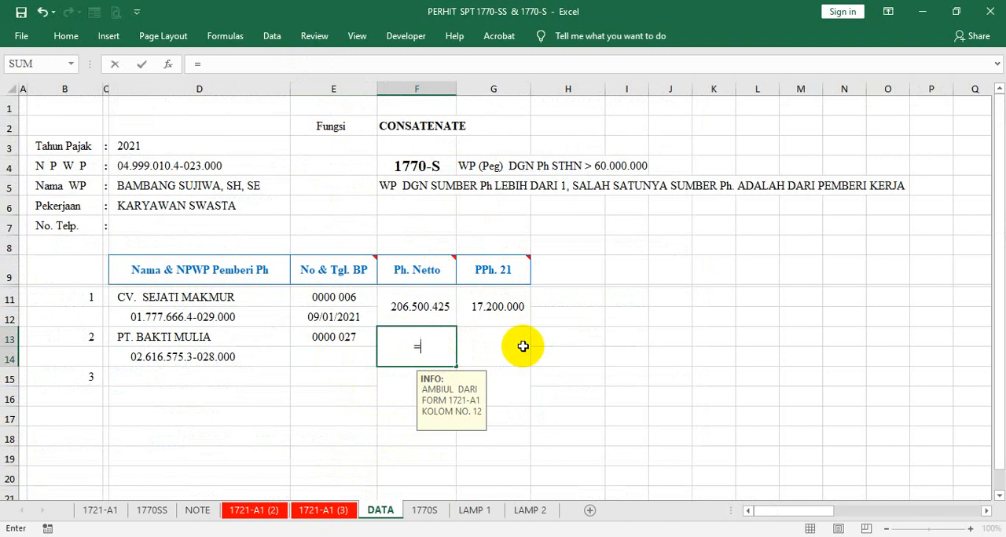
{"action": "left_click", "coordinate": [322, 510]}
{"action": "scroll", "coordinate": [634, 411], "scroll_direction": "down", "scroll_amount": 1}
{"action": "scroll", "coordinate": [634, 411], "scroll_direction": "down", "scroll_amount": 9}
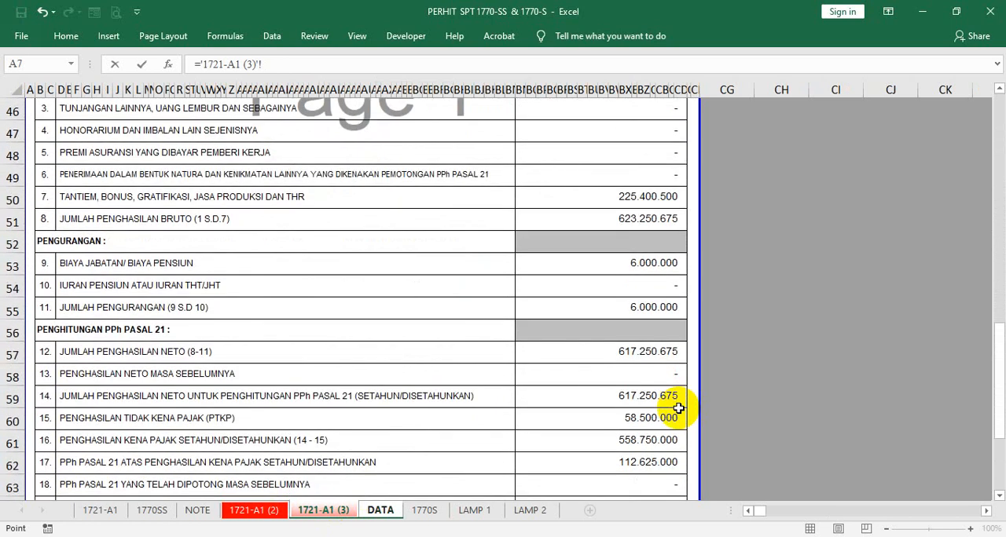
{"action": "left_click", "coordinate": [649, 352]}
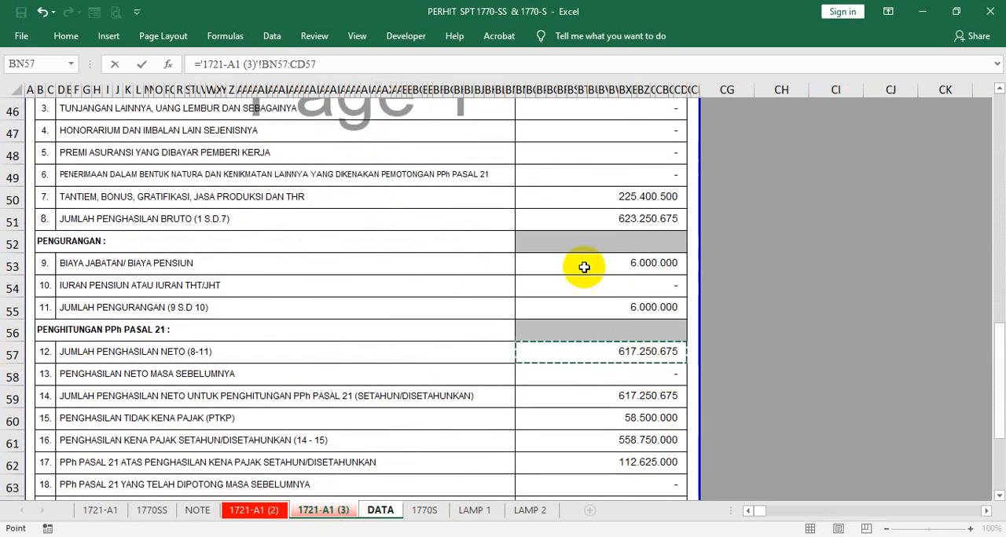
{"action": "left_click", "coordinate": [322, 66]}
{"action": "key", "text": "BackSpace"}
{"action": "key", "text": "BackSpace"}
{"action": "key", "text": "BackSpace"}
{"action": "key", "text": "BackSpace"}
{"action": "key", "text": "BackSpace"}
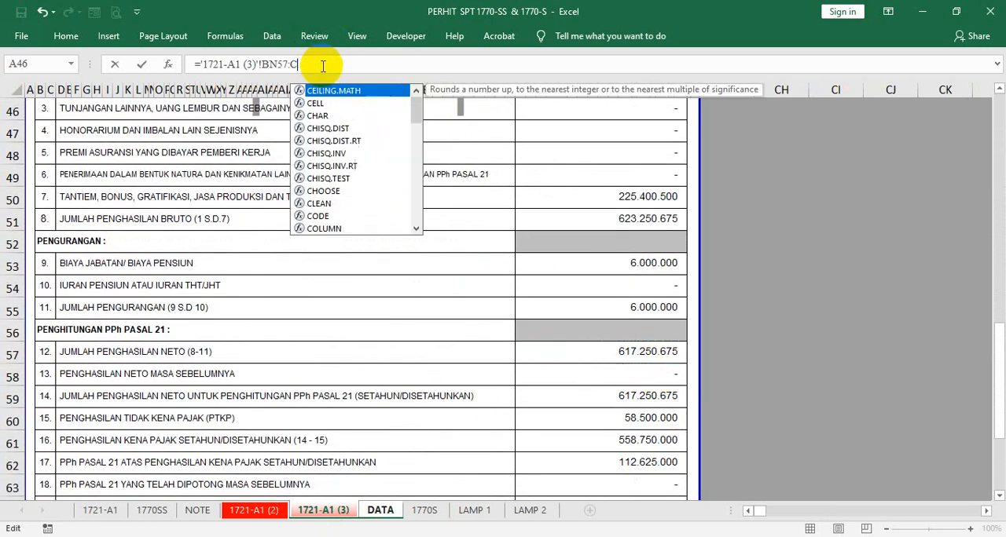
{"action": "key", "text": "Return"}
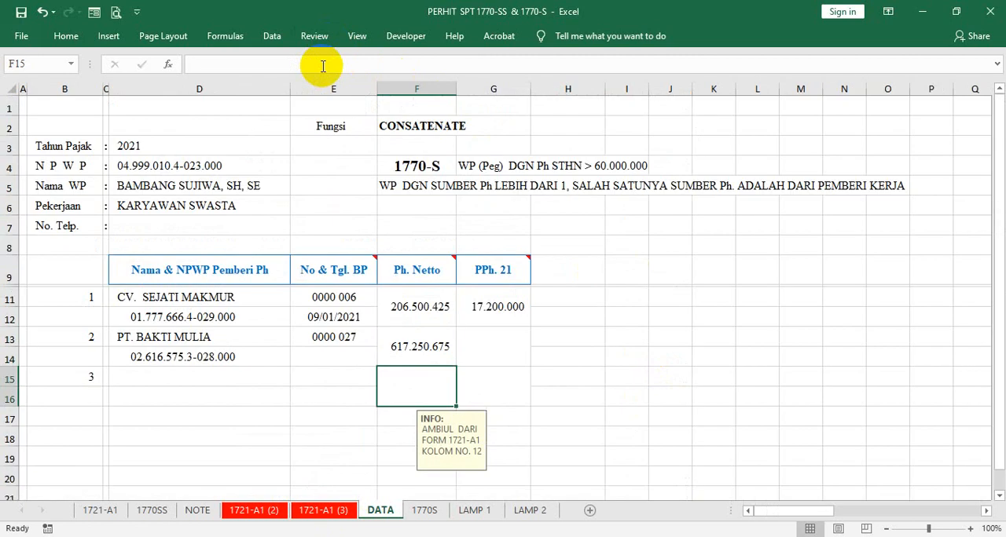
- Link the second payer's PPh. 21 cell G13 to the item 17 amount in BN62 on the 1721-A1 (3) sheet
{"action": "left_click", "coordinate": [470, 339]}
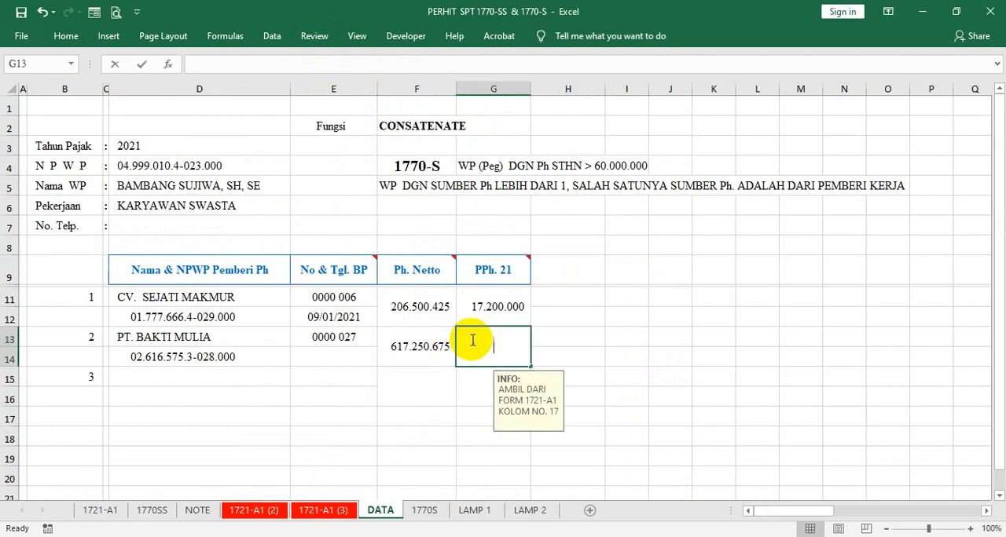
{"action": "type", "text": "="}
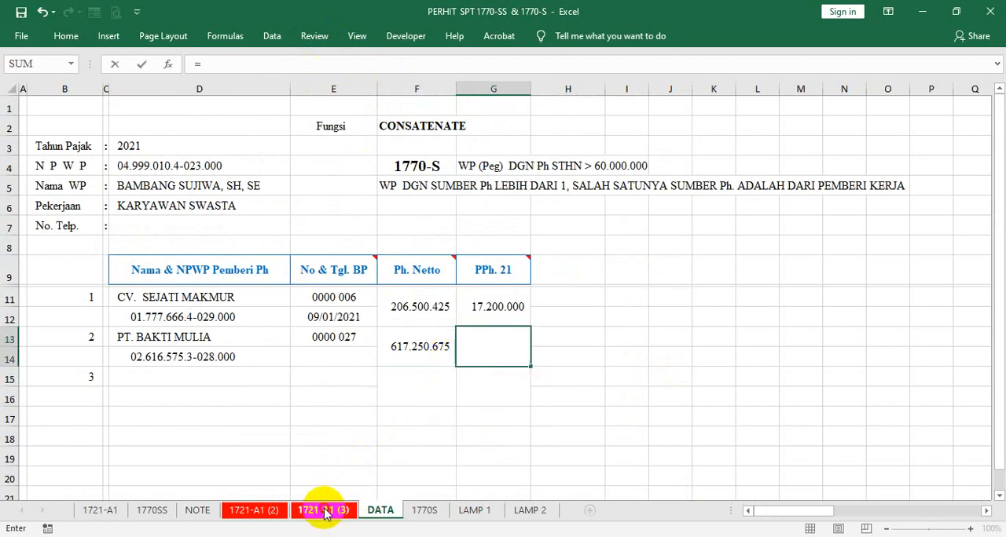
{"action": "left_click", "coordinate": [325, 512]}
{"action": "scroll", "coordinate": [579, 325], "scroll_direction": "down", "scroll_amount": 4}
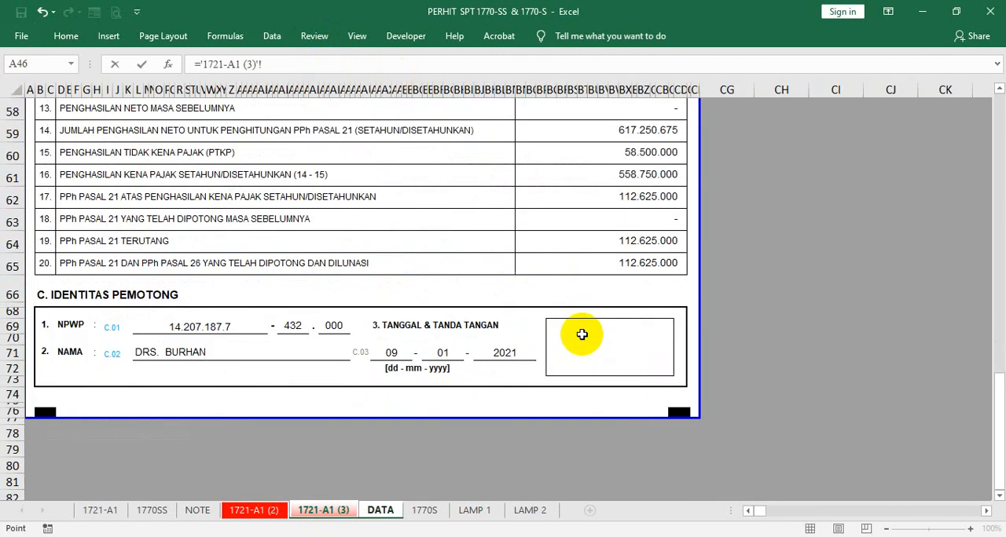
{"action": "left_click", "coordinate": [613, 207]}
{"action": "left_click", "coordinate": [316, 63]}
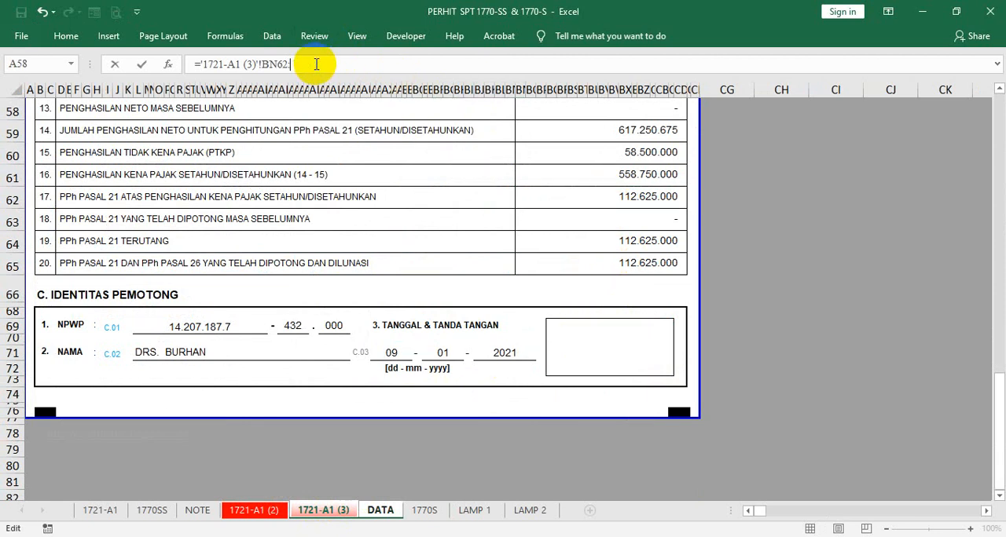
{"action": "key", "text": "Return"}
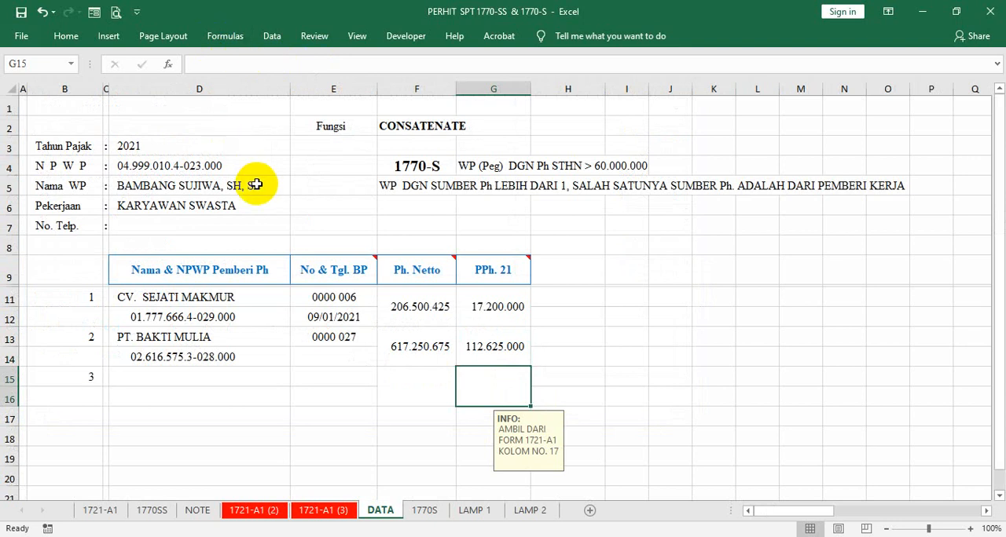
- Insert a blank row above the income-payer table's header row on the DATA sheet
{"action": "left_click", "coordinate": [8, 266]}
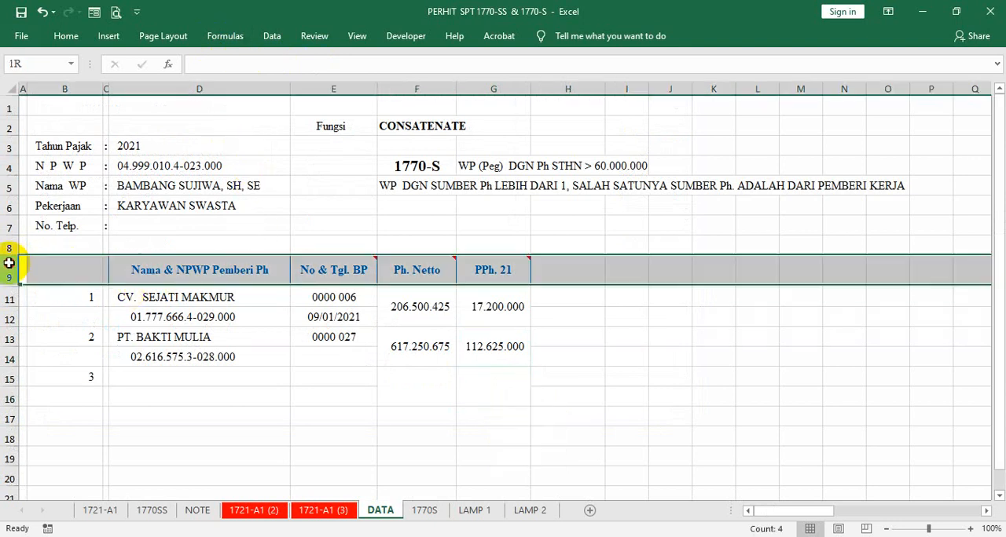
{"action": "right_click", "coordinate": [9, 266]}
{"action": "left_click", "coordinate": [45, 367]}
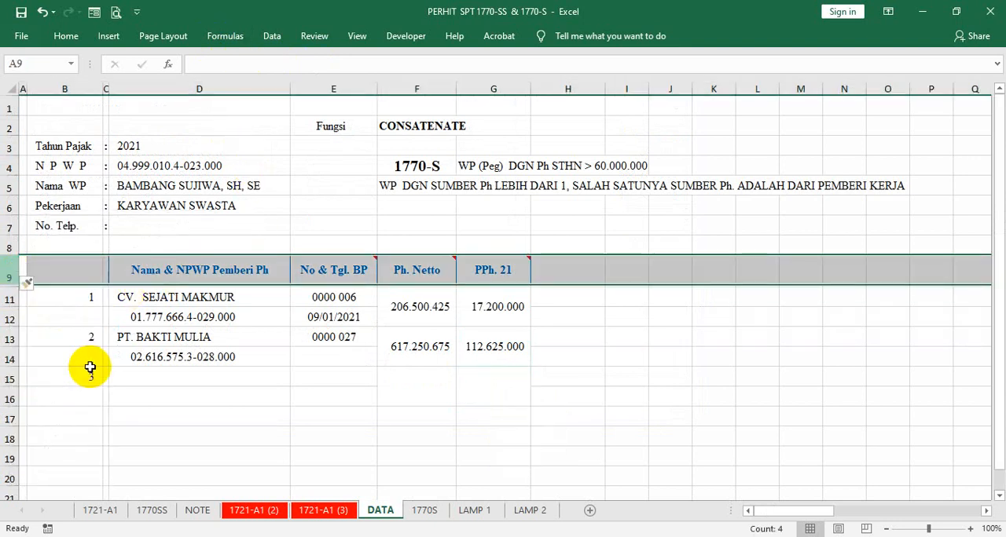
{"action": "left_click", "coordinate": [85, 357]}
{"action": "left_click", "coordinate": [77, 248]}
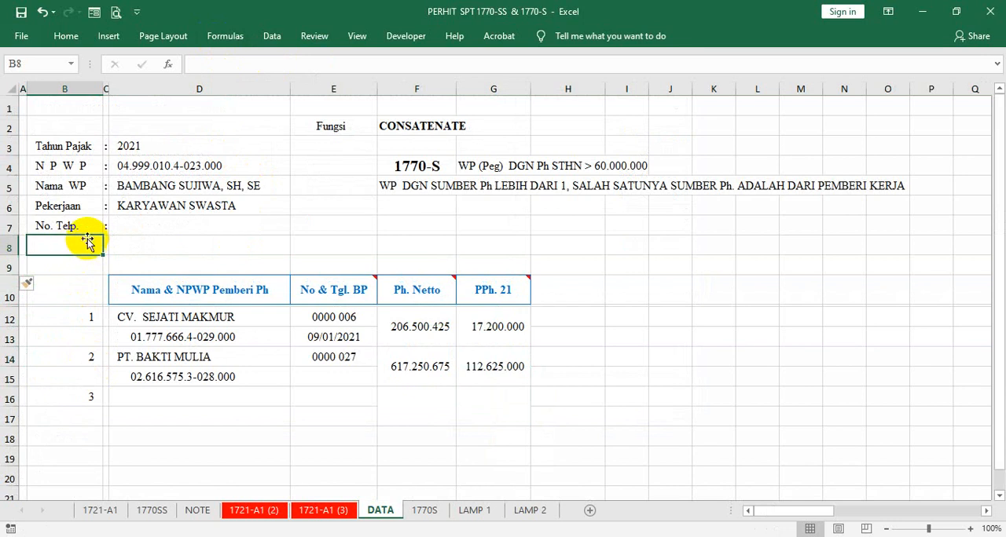
- Copy the formatting of the No. Telp. label in B7 onto B8 and fill the colon from C7 down to C8
{"action": "left_click", "coordinate": [76, 226]}
{"action": "right_click", "coordinate": [76, 225]}
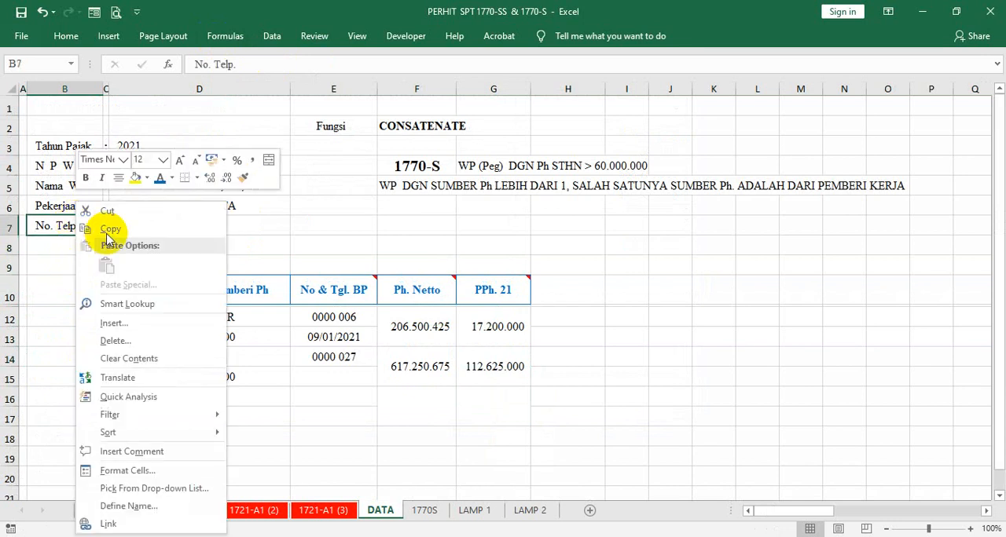
{"action": "left_click", "coordinate": [243, 177]}
{"action": "left_click", "coordinate": [76, 242]}
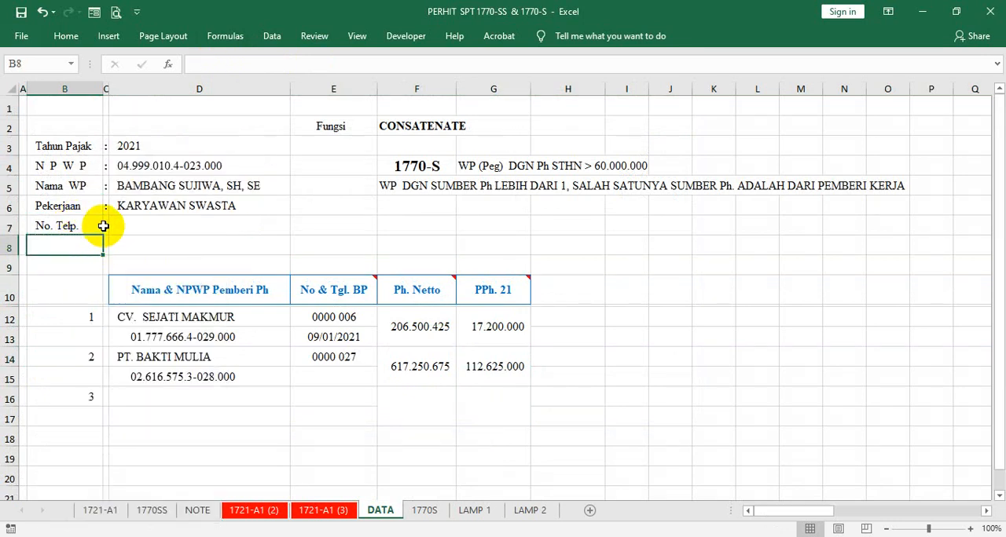
{"action": "left_click", "coordinate": [105, 226]}
{"action": "left_click_drag", "start_coordinate": [112, 235], "coordinate": [117, 251]}
- Label cell B8 "Status" beneath the No. Telp. label
{"action": "left_click", "coordinate": [84, 253]}
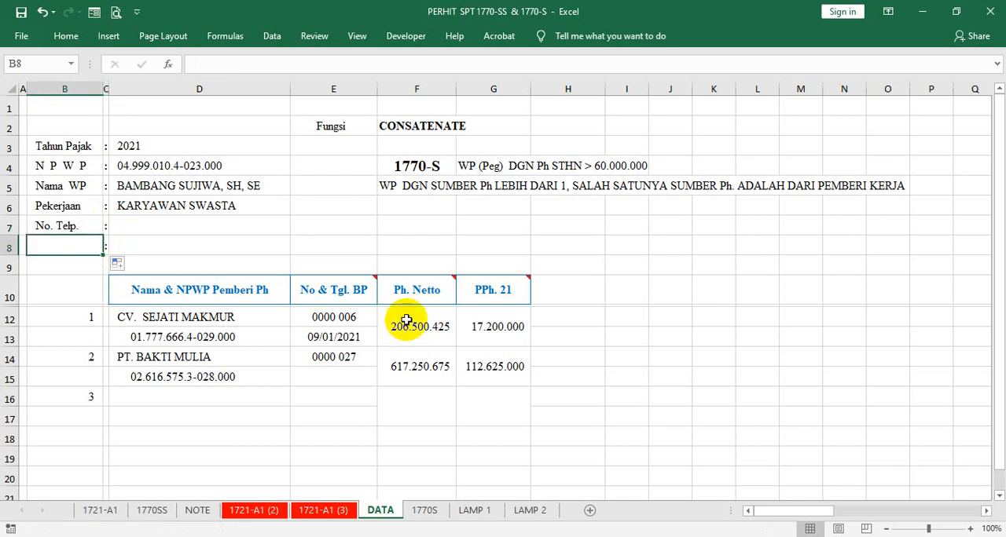
{"action": "type", "text": "STATUS"}
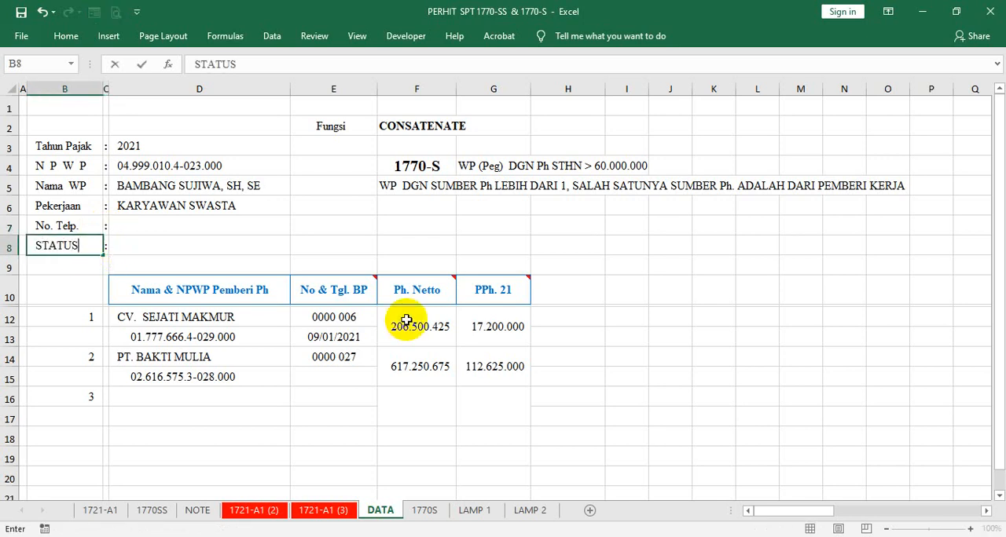
{"action": "key", "text": "Tab"}
{"action": "key", "text": "Tab"}
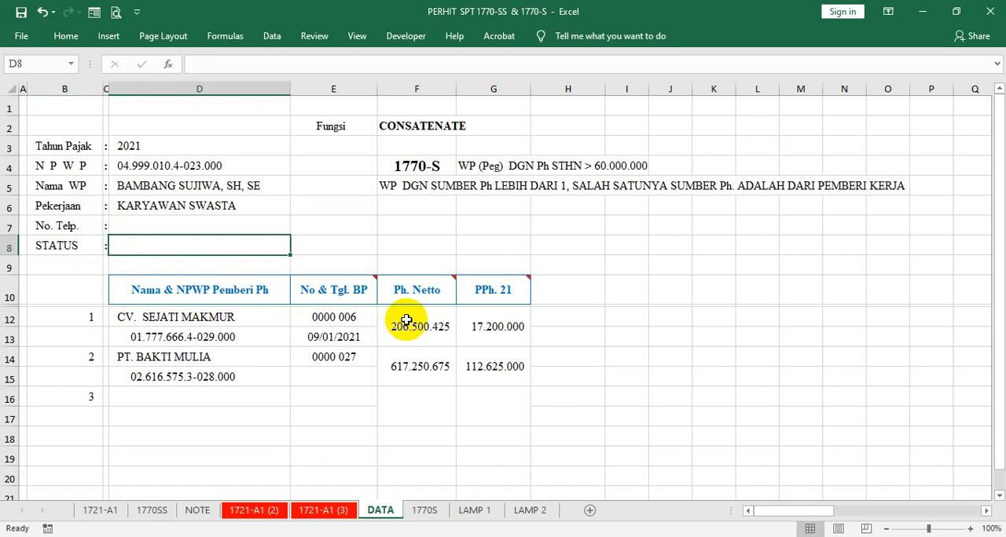
{"action": "key", "text": "Left"}
{"action": "key", "text": "Left"}
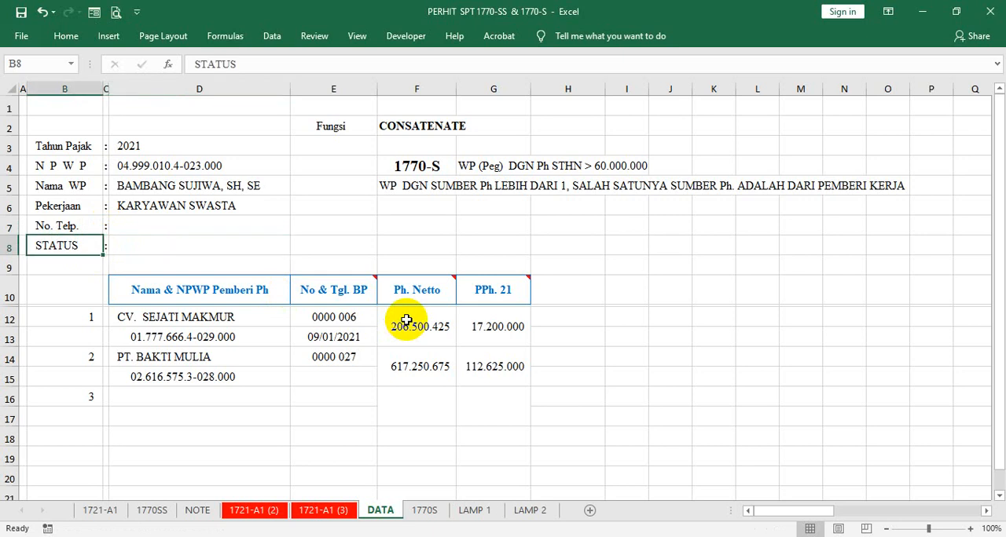
{"action": "type", "text": "S"}
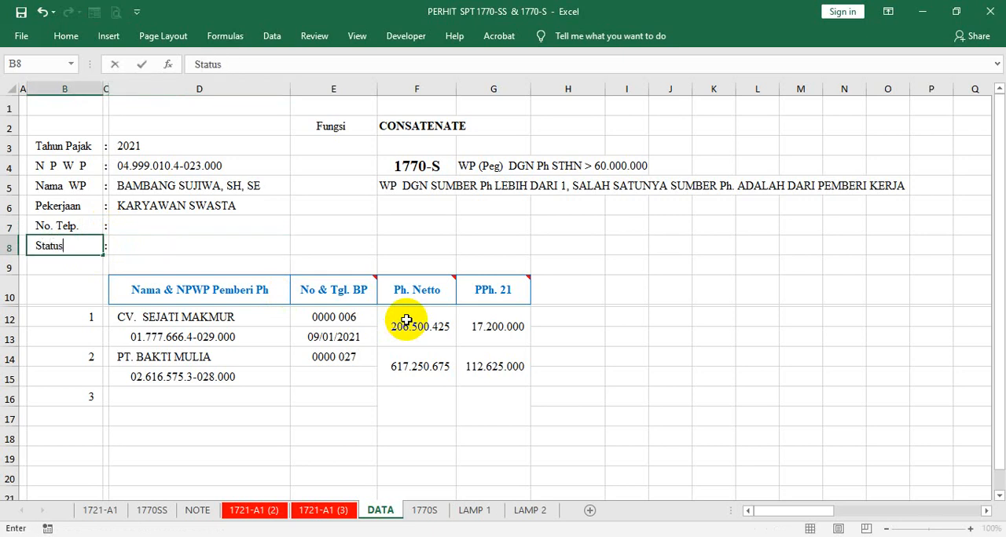
{"action": "type", "text": "tatus"}
- Enter K/0 as the taxpayer's status in D8
{"action": "key", "text": "Tab"}
{"action": "key", "text": "Tab"}
{"action": "type", "text": "K/"}
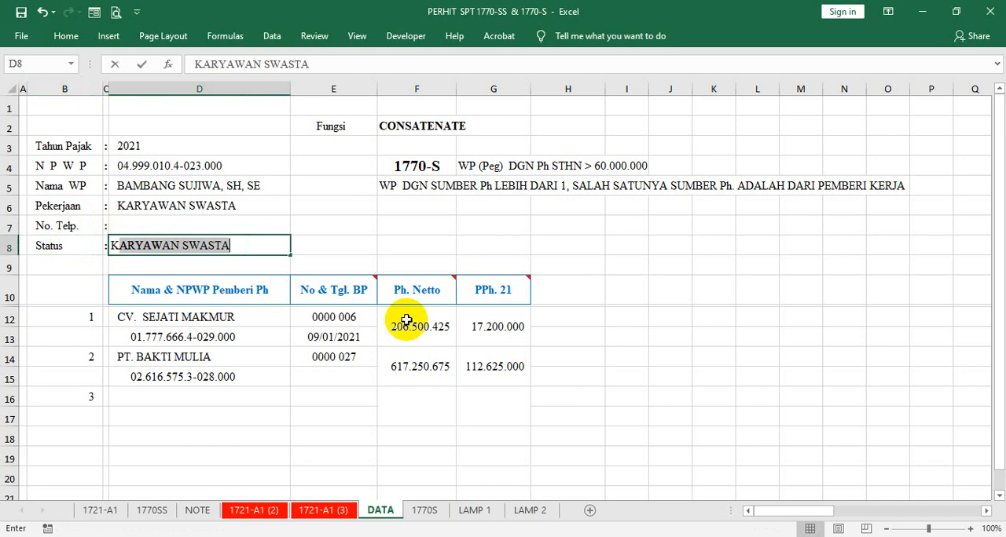
{"action": "key", "text": "Return"}
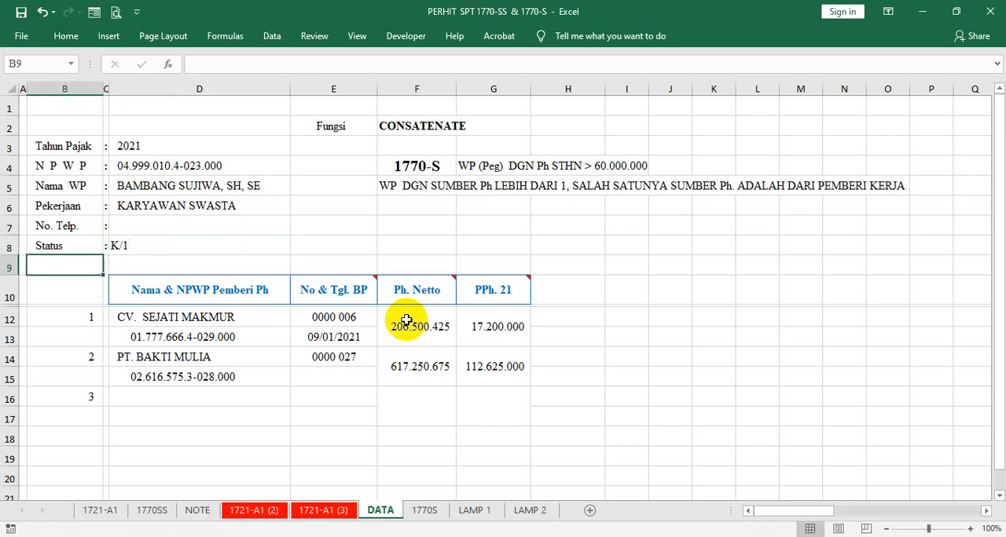
{"action": "left_click", "coordinate": [211, 248]}
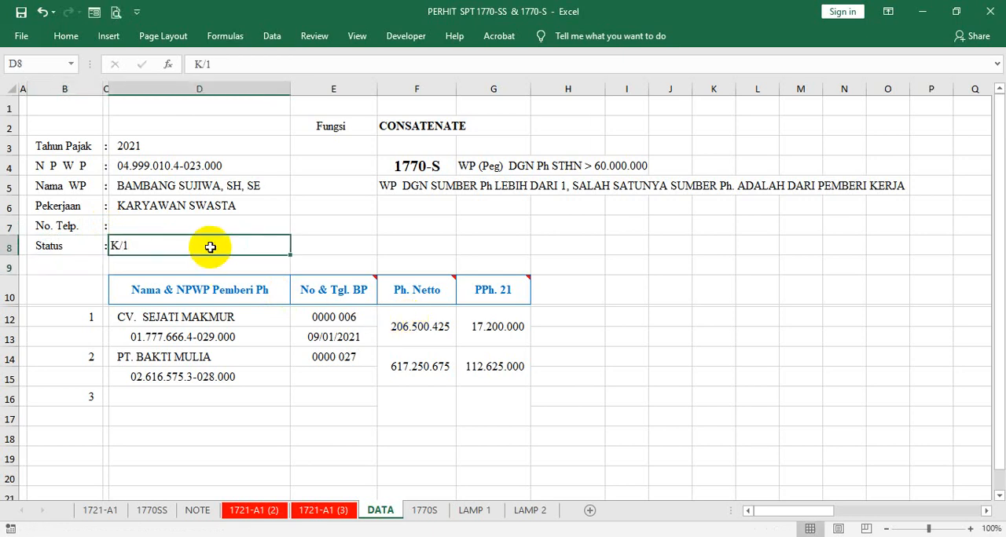
{"action": "type", "text": "K/"}
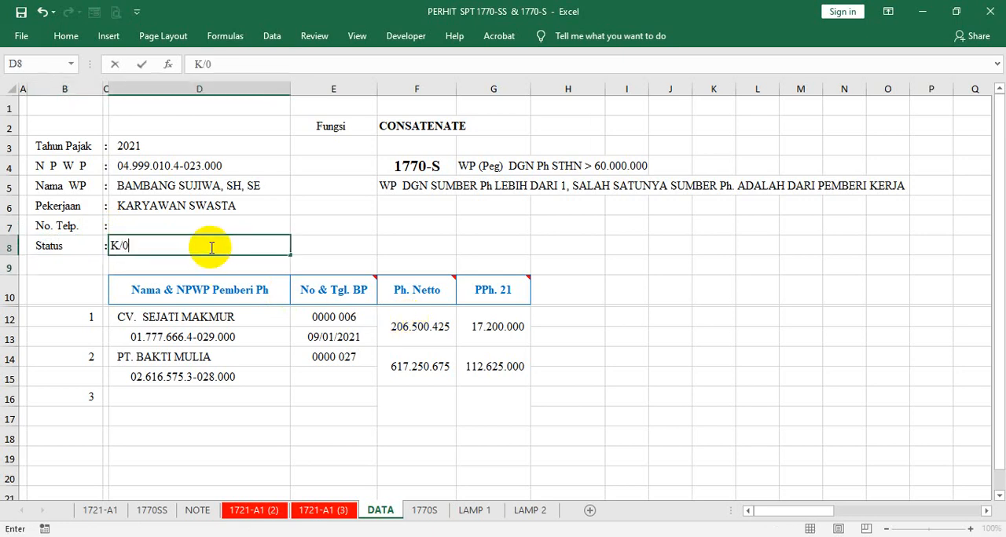
{"action": "key", "text": "Return"}
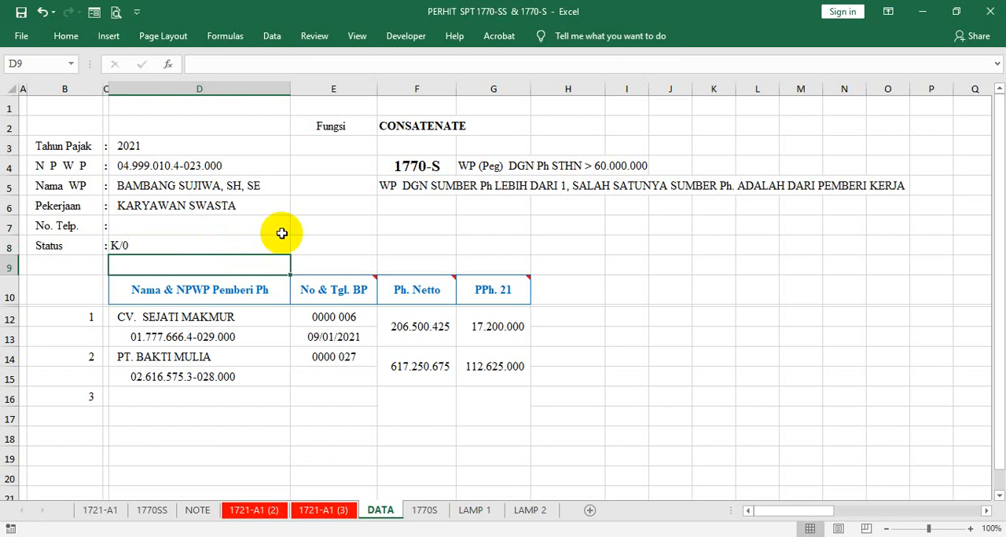
- Copy the formatting of the Pekerjaan value in D6 onto the Status value in D8
{"action": "right_click", "coordinate": [149, 206]}
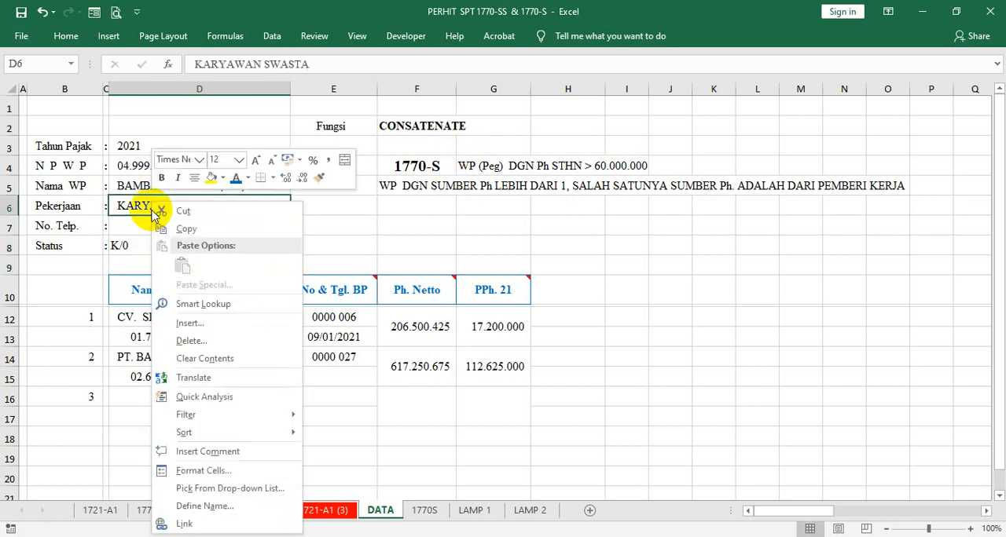
{"action": "left_click", "coordinate": [322, 175]}
{"action": "left_click", "coordinate": [162, 244]}
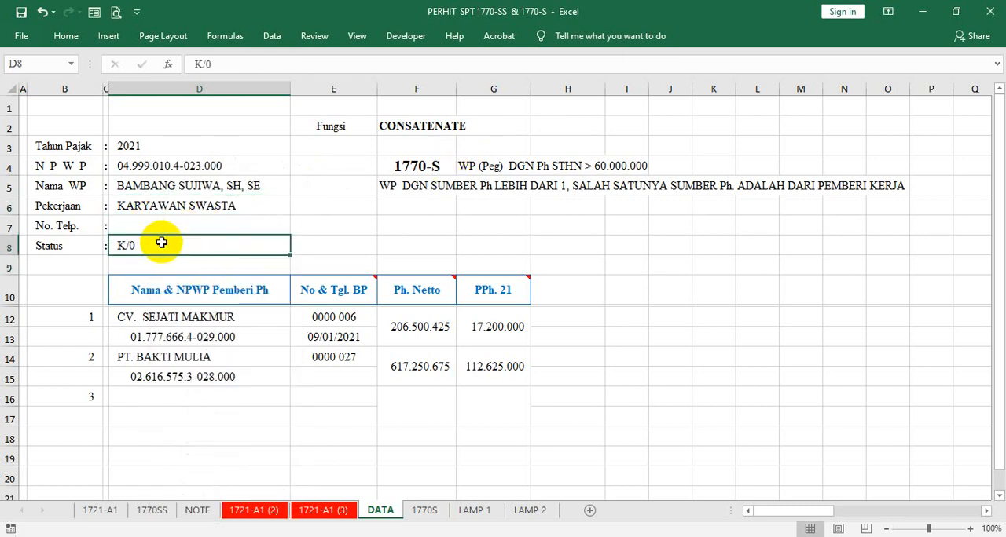
- Add a bottom border beneath E16:G18 to close off the income-payer table in the No & Tgl. BP, Ph. Netto and PPh. 21 columns
{"action": "left_click", "coordinate": [370, 228]}
{"action": "scroll", "coordinate": [434, 224], "scroll_direction": "down", "scroll_amount": 2}
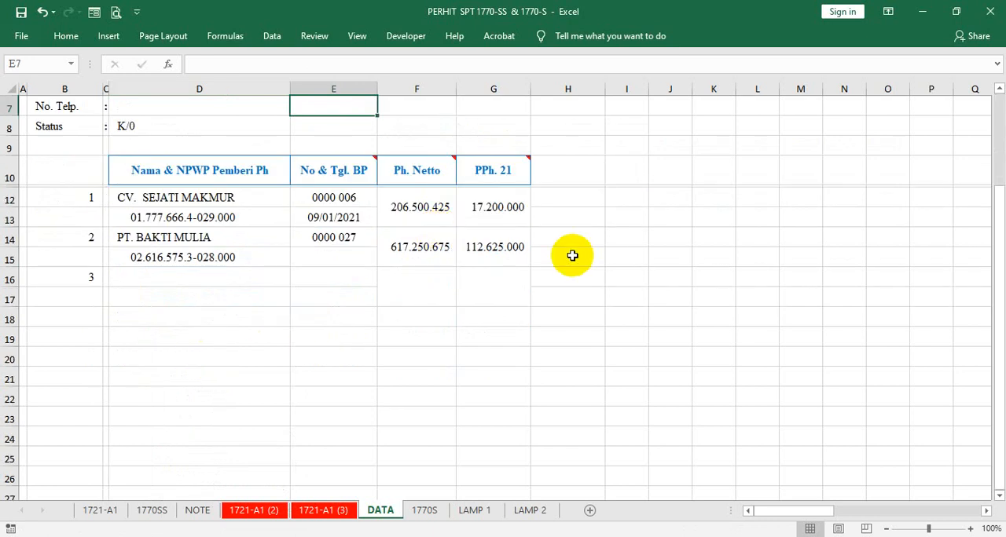
{"action": "left_click_drag", "start_coordinate": [309, 299], "coordinate": [481, 285]}
{"action": "right_click", "coordinate": [481, 285]}
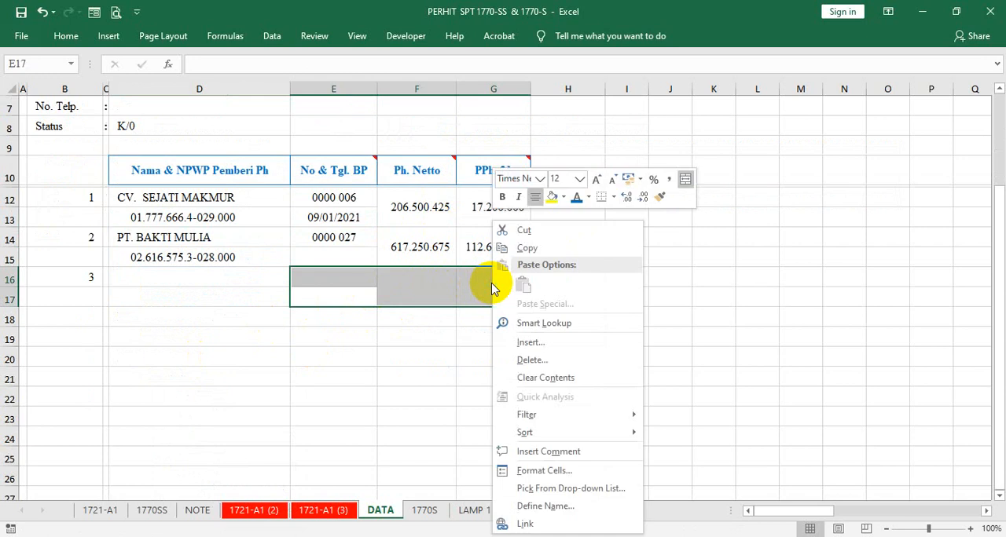
{"action": "key", "text": "Escape"}
{"action": "left_click_drag", "start_coordinate": [313, 316], "coordinate": [494, 303]}
{"action": "right_click", "coordinate": [491, 313]}
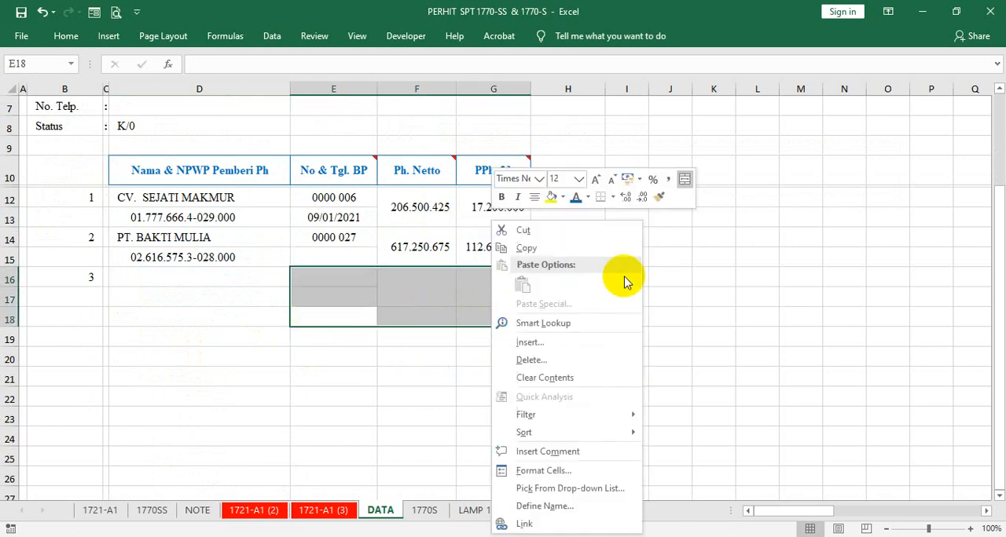
{"action": "left_click", "coordinate": [602, 198]}
{"action": "left_click", "coordinate": [281, 415]}
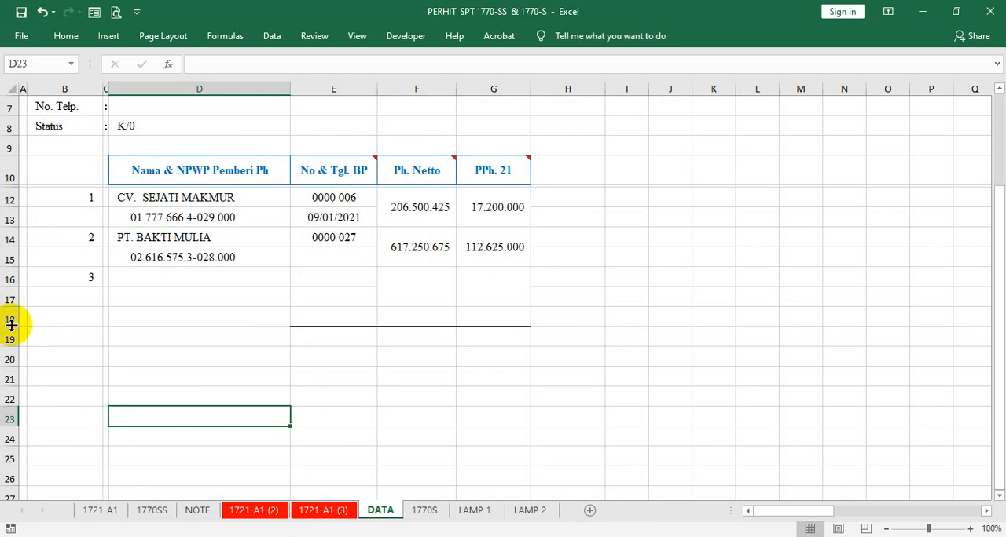
- Shrink row 18 below the income-payer table to a thin spacer and make row 19 slightly taller
{"action": "left_click_drag", "start_coordinate": [11, 324], "coordinate": [8, 294]}
{"action": "left_click", "coordinate": [669, 217]}
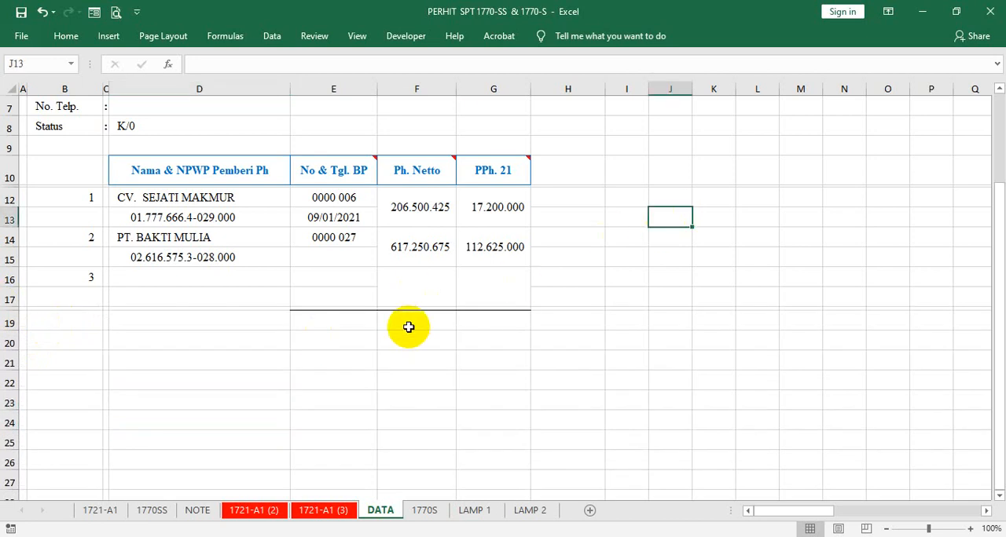
{"action": "left_click", "coordinate": [10, 323]}
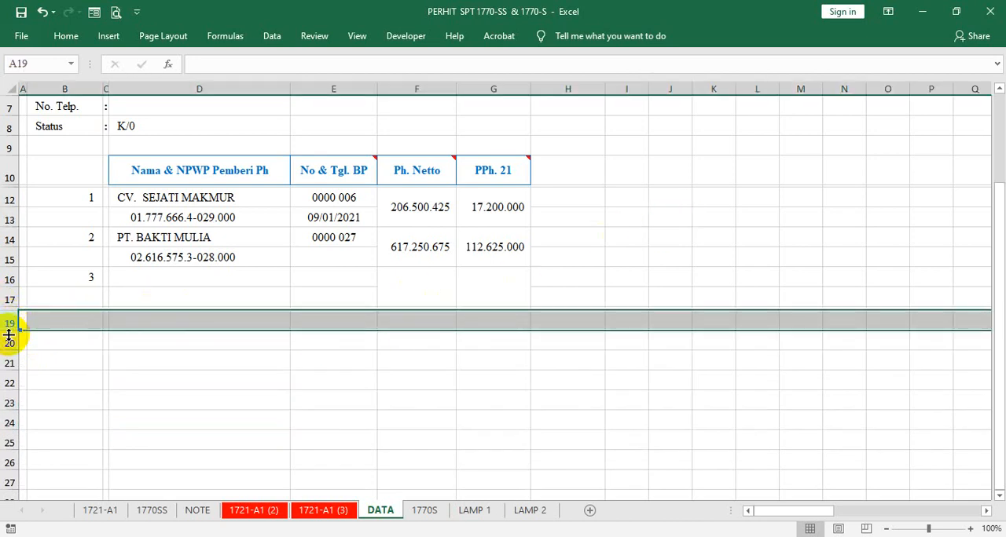
{"action": "left_click_drag", "start_coordinate": [9, 336], "coordinate": [7, 342]}
{"action": "left_click", "coordinate": [322, 346]}
- Insert AutoSum totals for the Ph. Netto and PPh. 21 columns in F19:G19
{"action": "left_click_drag", "start_coordinate": [399, 326], "coordinate": [469, 328]}
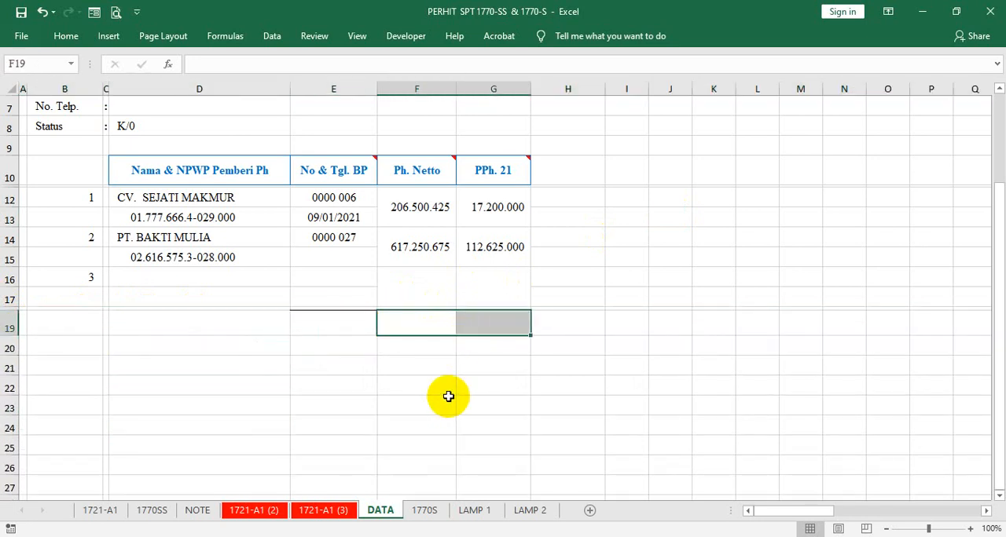
{"action": "key", "text": "alt+equal"}
{"action": "key", "text": "ctrl+Return"}
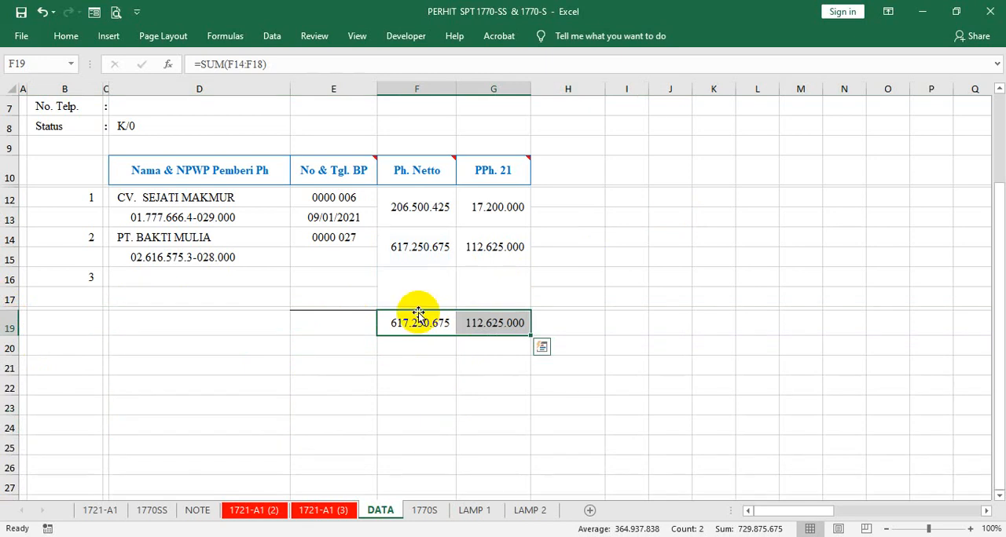
- Correct the totals in F19:G19 to sum rows 12 to 17, using =SUM(F12:F17) for Ph. Netto
{"action": "left_click", "coordinate": [247, 66]}
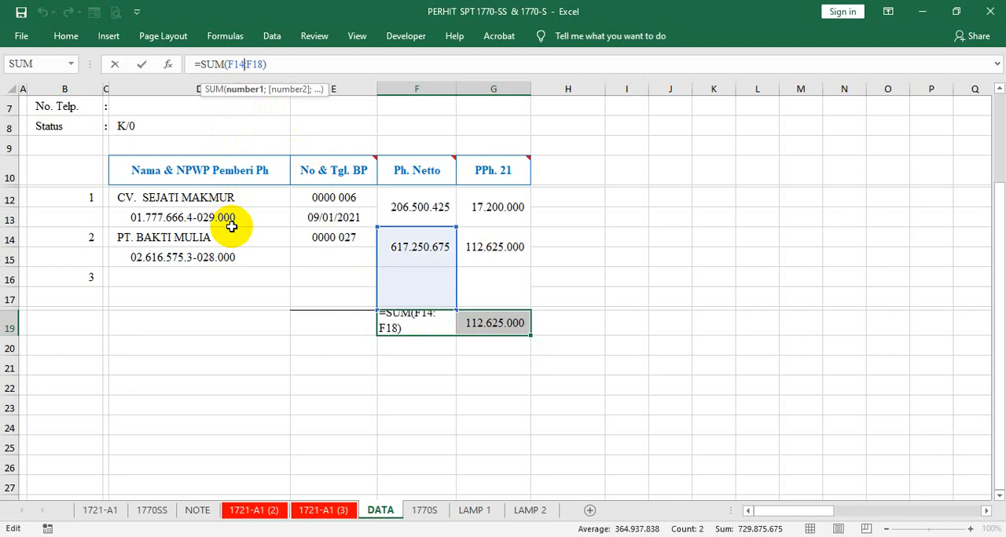
{"action": "key", "text": "BackSpace"}
{"action": "type", "text": "2"}
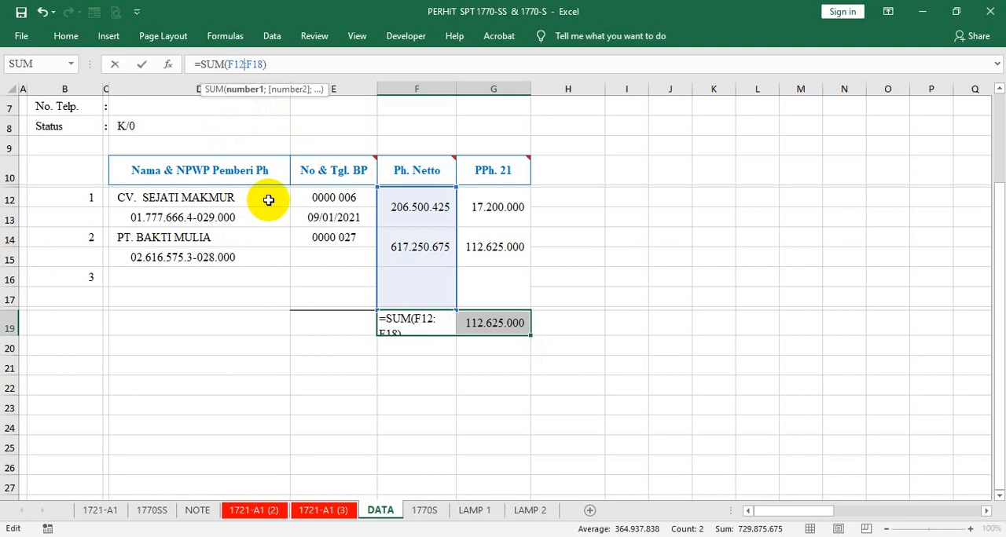
{"action": "left_click", "coordinate": [265, 64]}
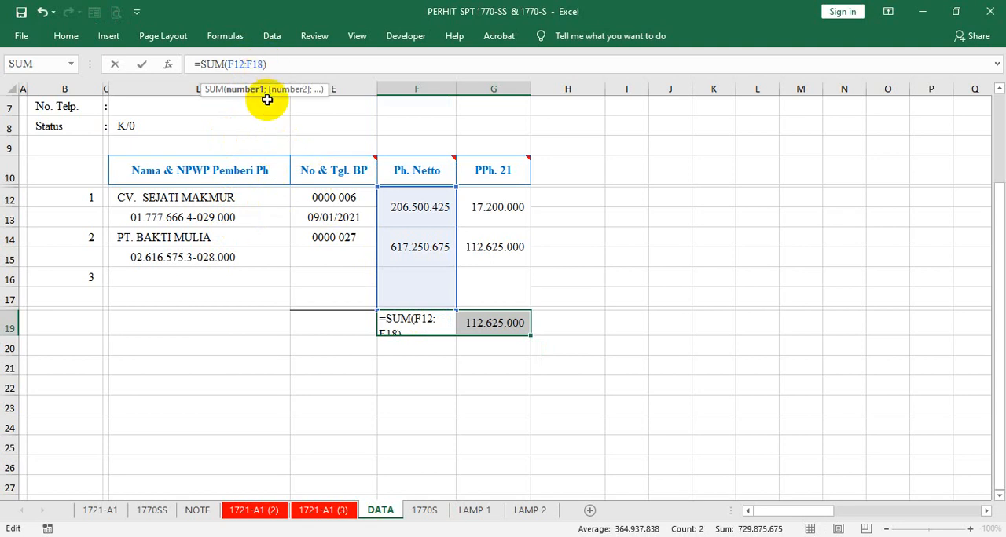
{"action": "key", "text": "BackSpace"}
{"action": "type", "text": "7"}
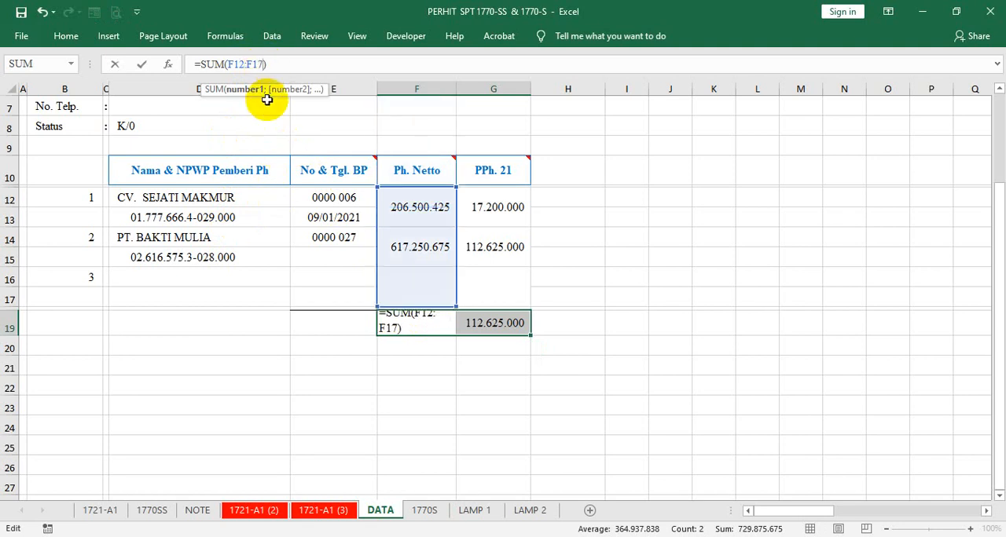
{"action": "key", "text": "ctrl+Return"}
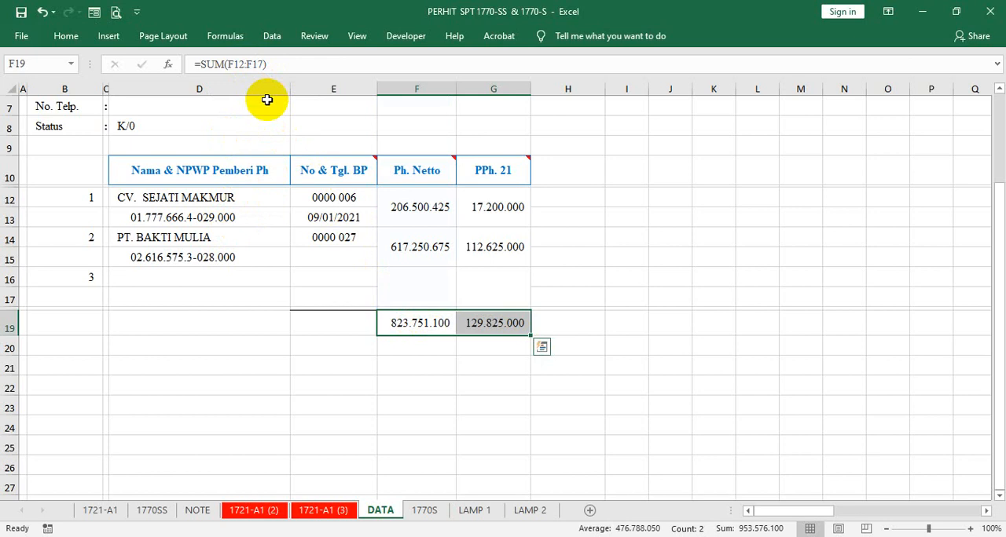
{"action": "left_click", "coordinate": [561, 238]}
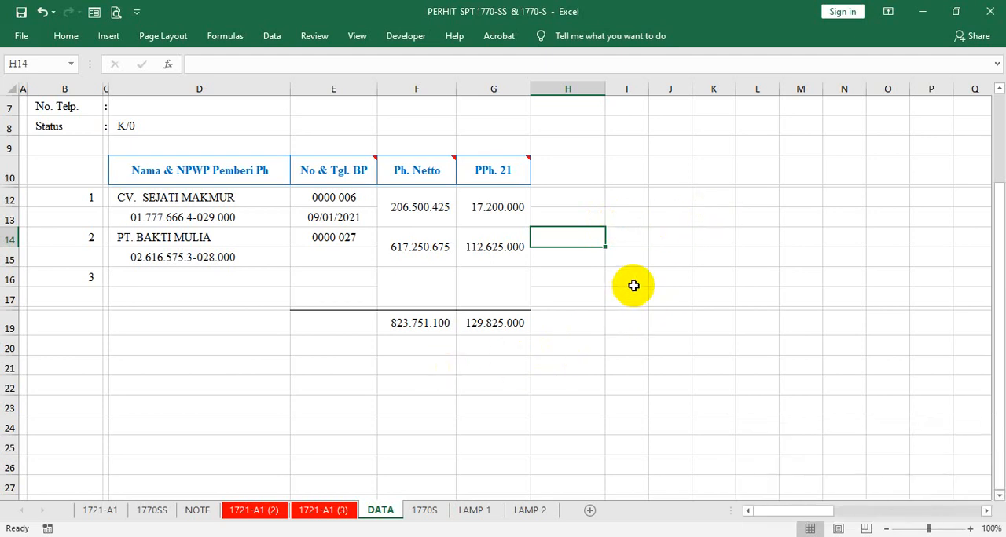
- Right-align cells D21:D31 with a small indent for the calculation labels
{"action": "left_click", "coordinate": [176, 370]}
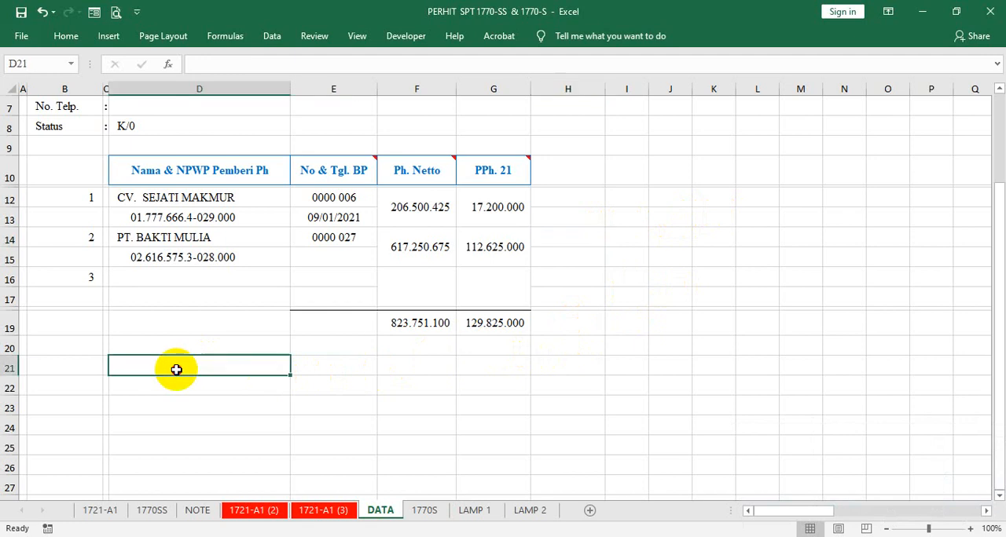
{"action": "left_click_drag", "start_coordinate": [176, 370], "coordinate": [175, 453]}
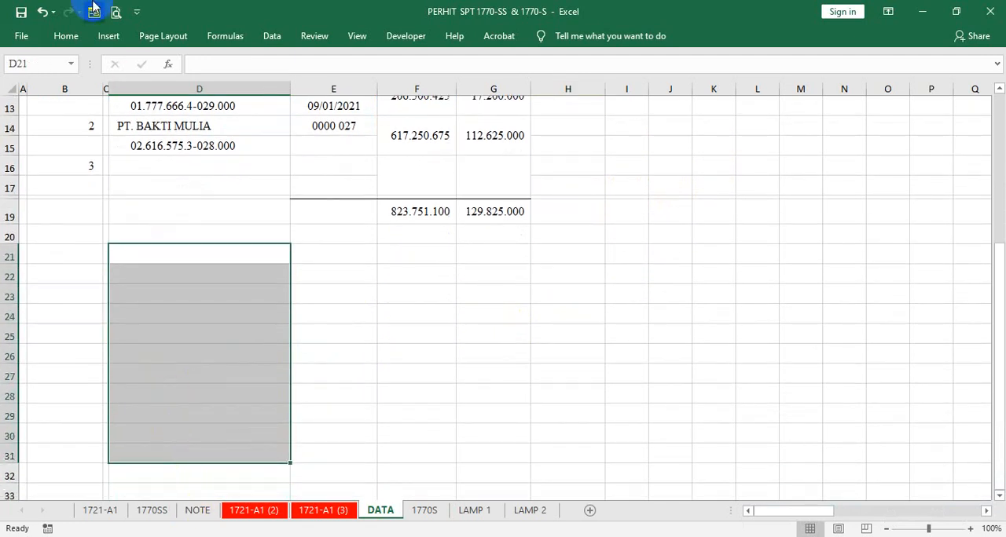
{"action": "left_click", "coordinate": [64, 35]}
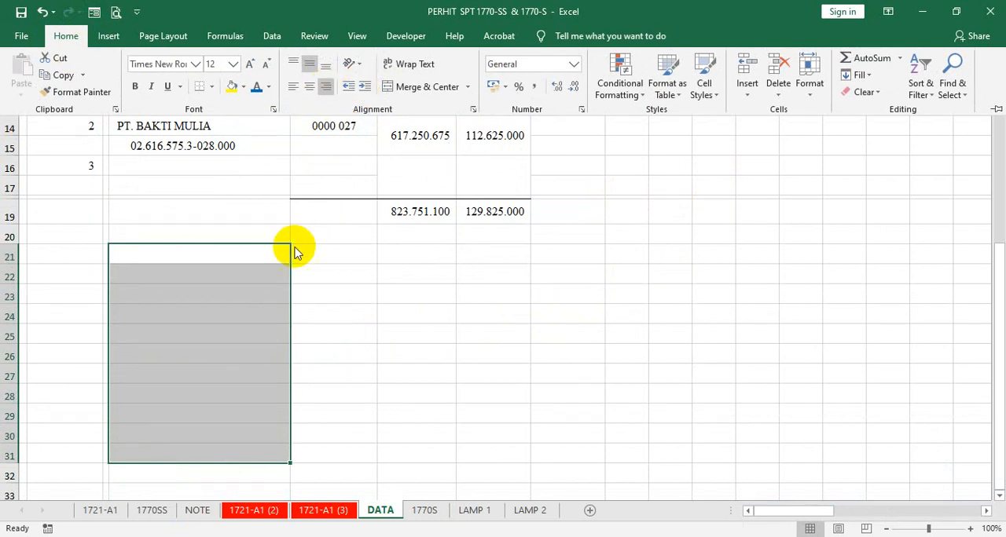
{"action": "left_click", "coordinate": [251, 264]}
- Label cell D21 "TOTAL Ph. NETTO" below the income-payer table
{"action": "left_click", "coordinate": [245, 257]}
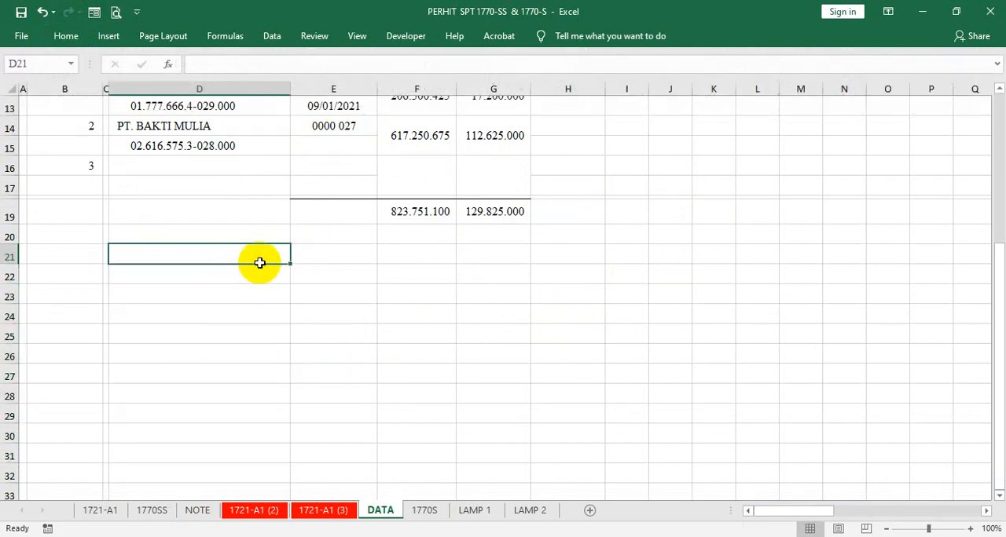
{"action": "type", "text": "TOTAL  Ph."}
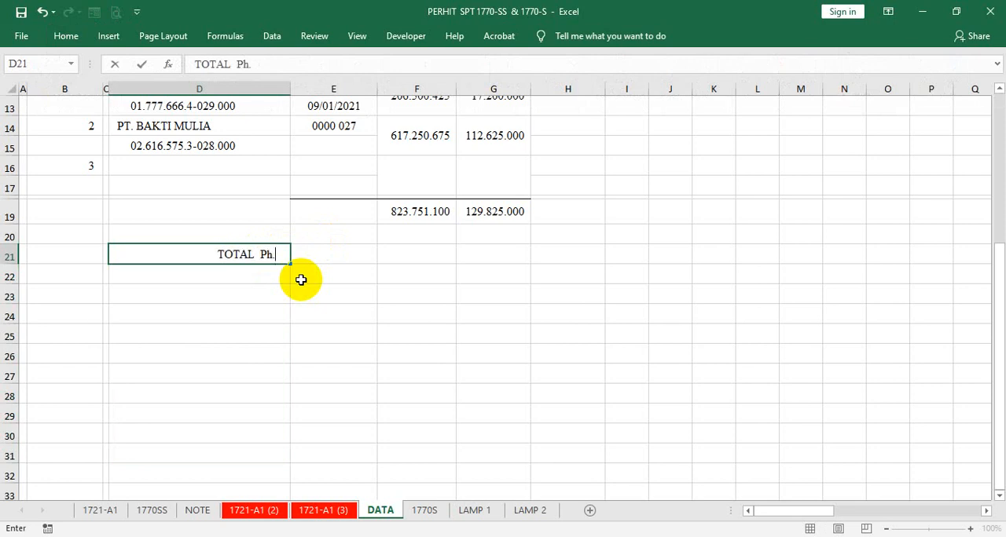
{"action": "type", "text": "NETTO"}
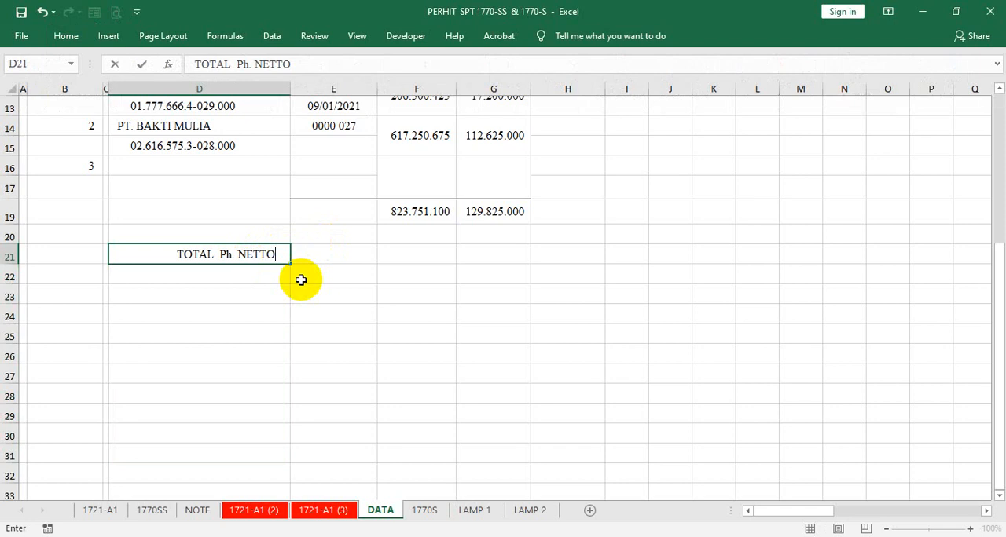
{"action": "key", "text": "Tab"}
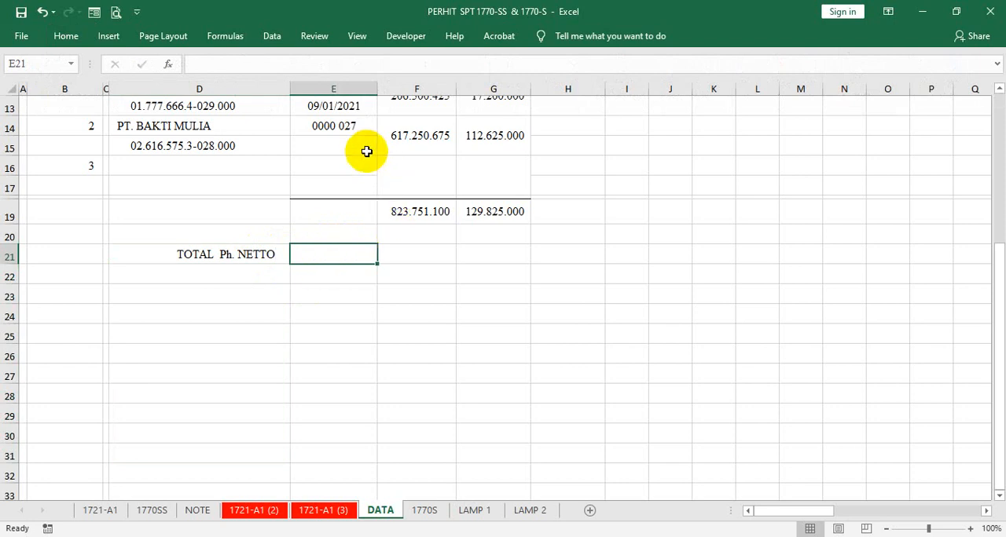
- Copy the number formatting of the PPh. 21 total in G19 onto the column E cells from E21 down to E30
{"action": "left_click", "coordinate": [407, 144]}
{"action": "left_click", "coordinate": [503, 216]}
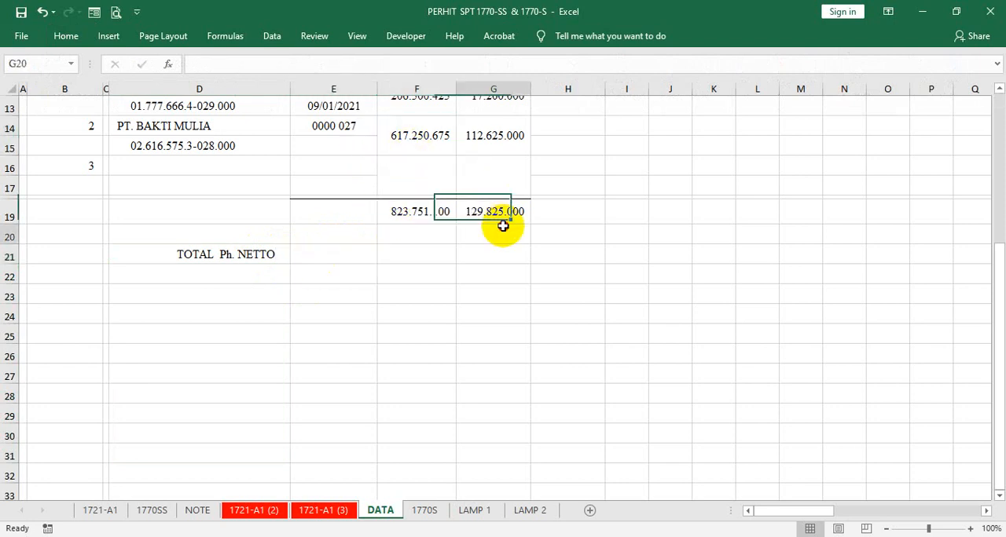
{"action": "key", "text": "Return"}
{"action": "left_click", "coordinate": [500, 210]}
{"action": "right_click", "coordinate": [503, 214]}
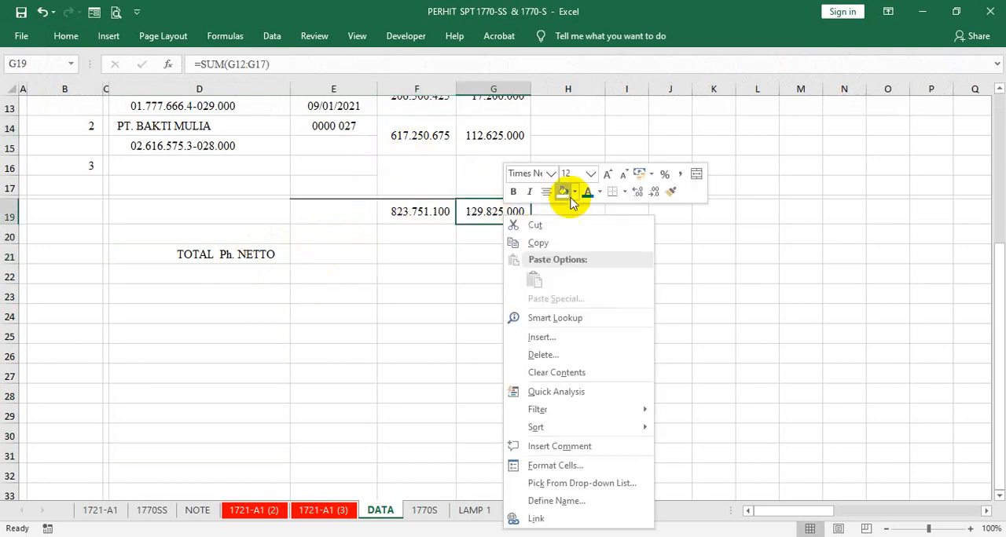
{"action": "left_click", "coordinate": [668, 194]}
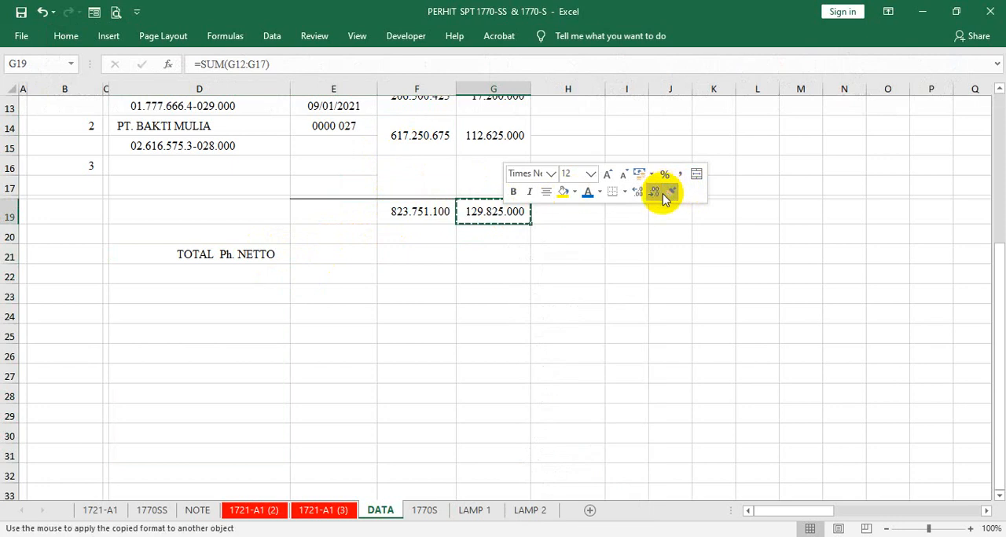
{"action": "left_click_drag", "start_coordinate": [359, 254], "coordinate": [334, 440]}
{"action": "left_click", "coordinate": [270, 272]}
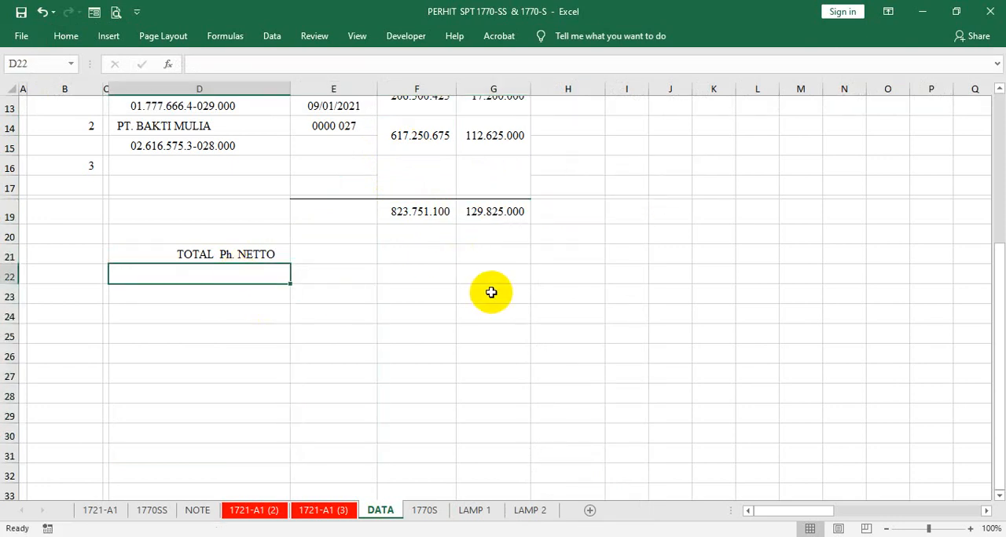
- Link the TOTAL Ph. NETTO amount in E21 to the Ph. Netto total in F19
{"action": "left_click", "coordinate": [346, 254]}
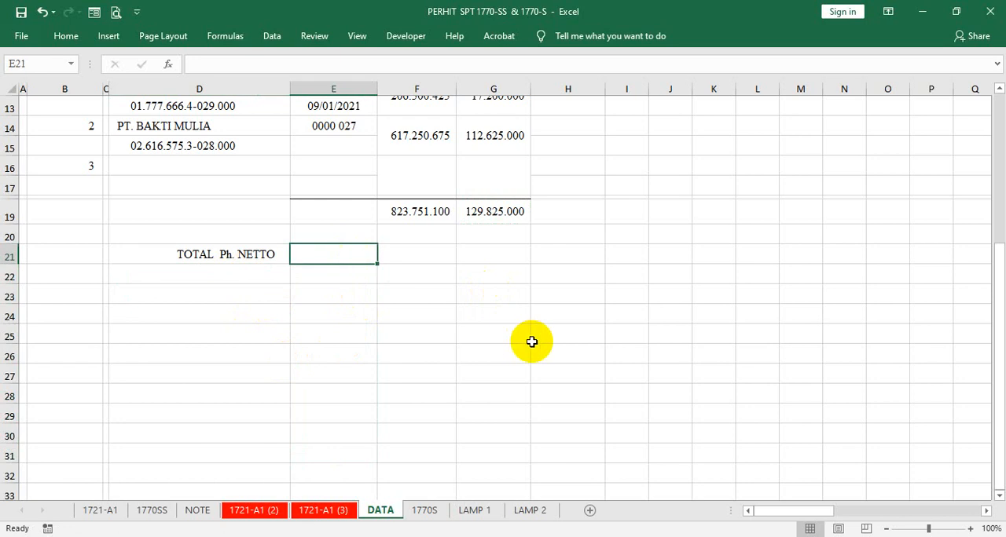
{"action": "type", "text": "="}
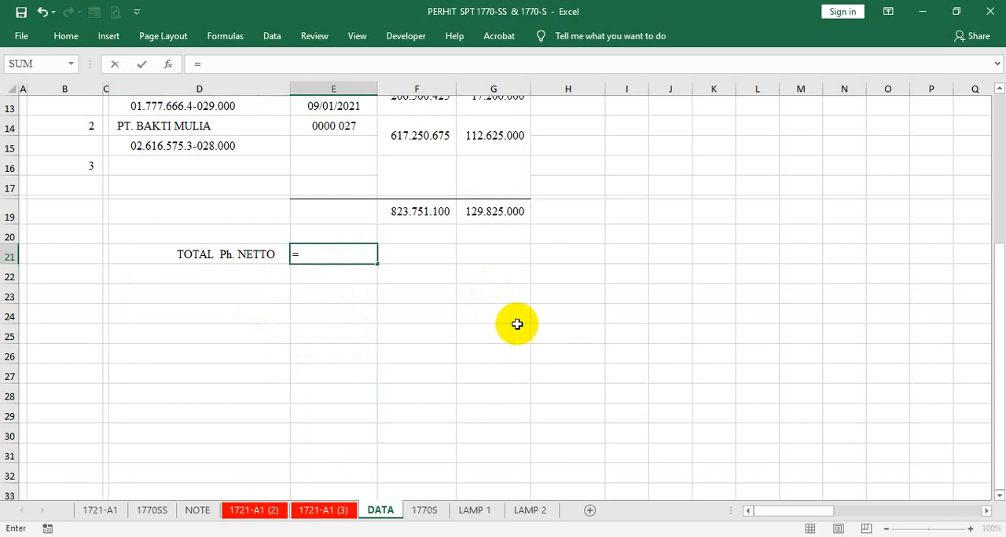
{"action": "left_click", "coordinate": [424, 217]}
{"action": "key", "text": "Return"}
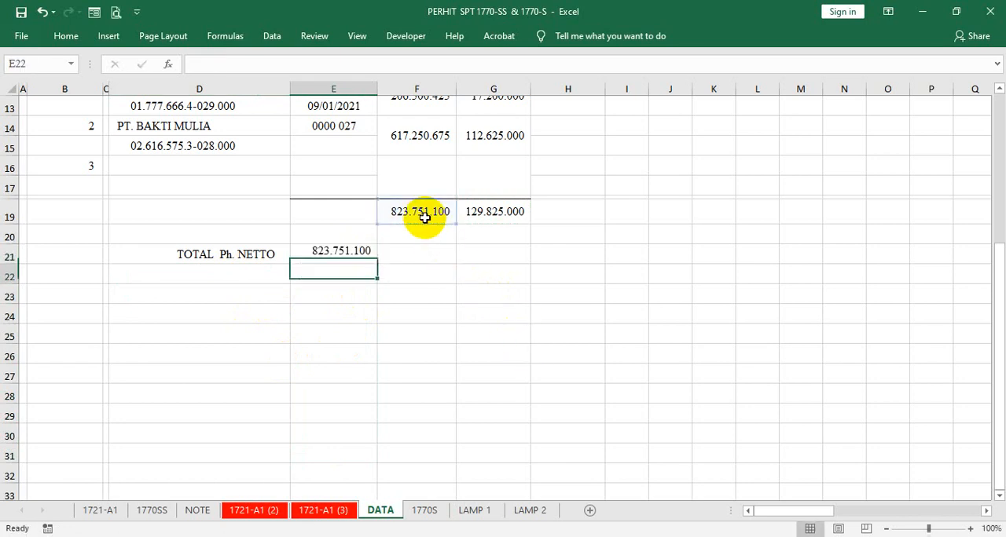
- Label cell D22 "PTKP" beneath the TOTAL Ph. NETTO label
{"action": "key", "text": "Left"}
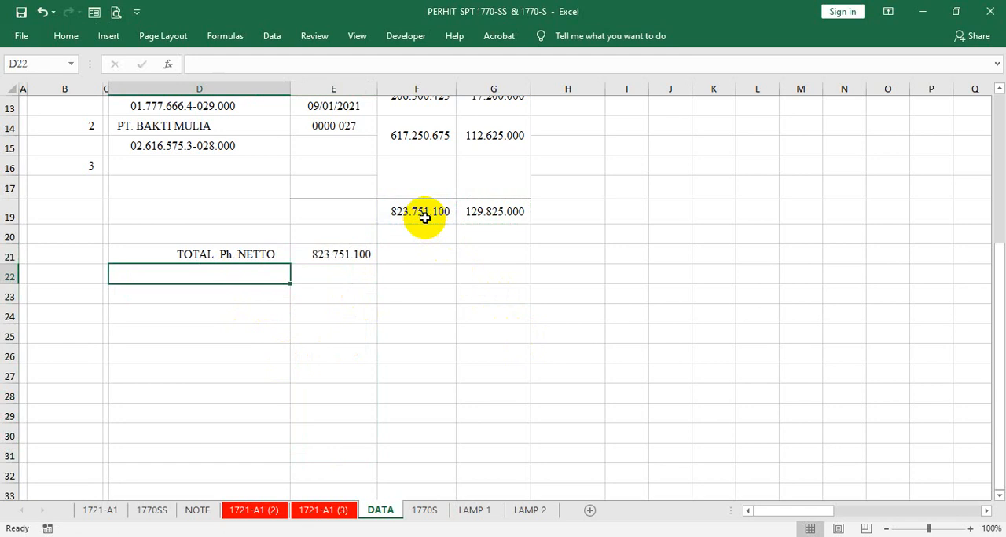
{"action": "type", "text": "PT"}
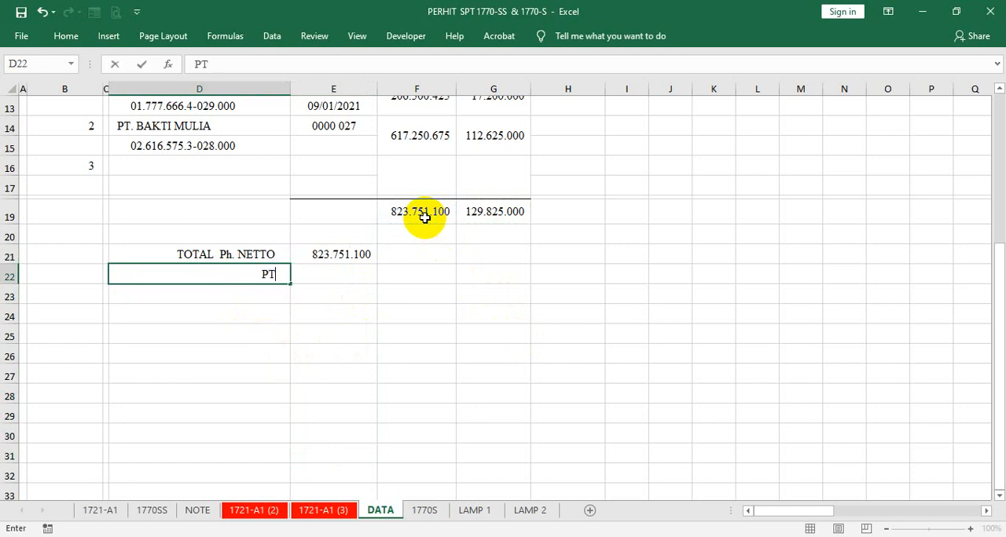
{"action": "type", "text": "KP"}
{"action": "key", "text": "Tab"}
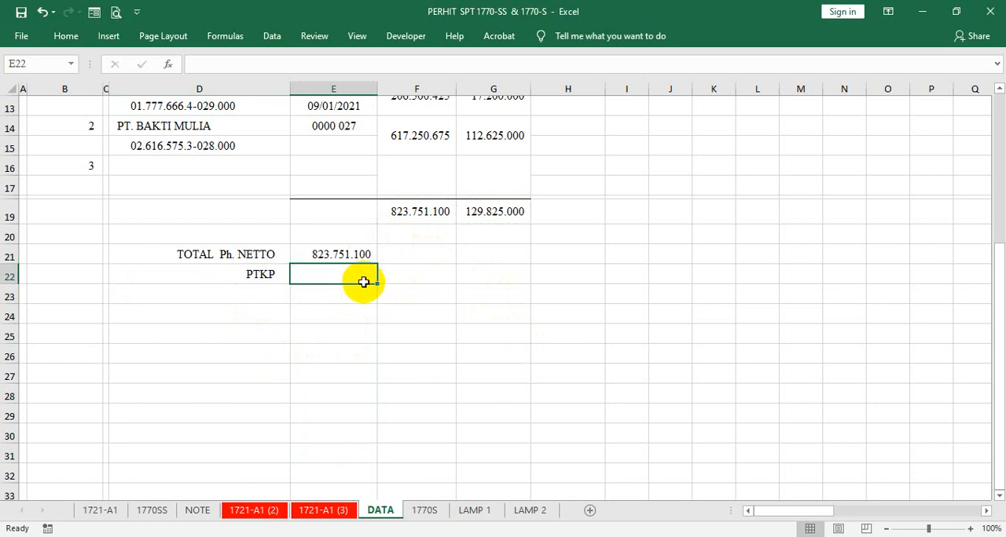
- Begin the PTKP formula in E22 with an IF that returns 54000000 when the status in D8 equals "TK/0"
{"action": "scroll", "coordinate": [378, 289], "scroll_direction": "up", "scroll_amount": 3}
{"action": "scroll", "coordinate": [378, 299], "scroll_direction": "down", "scroll_amount": 1}
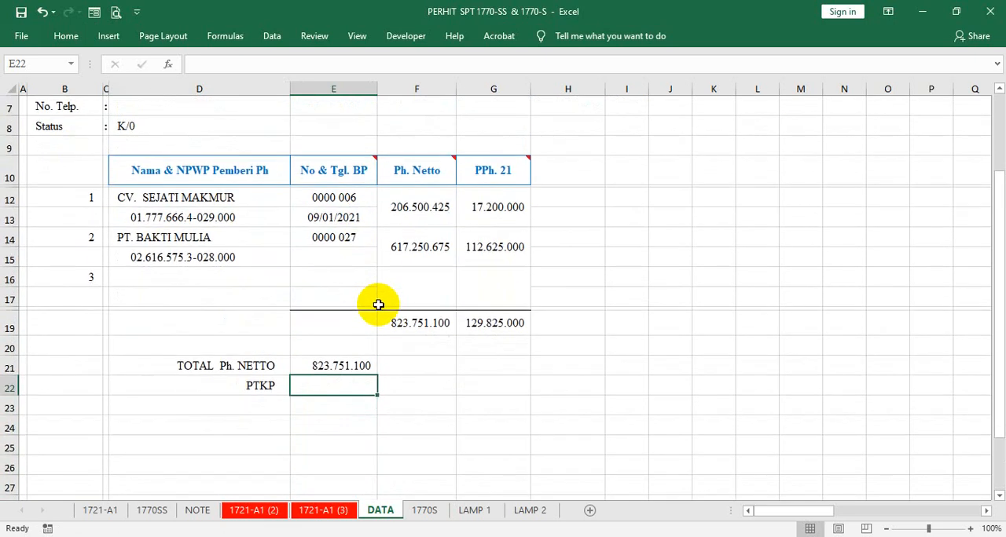
{"action": "type", "text": "=IF("}
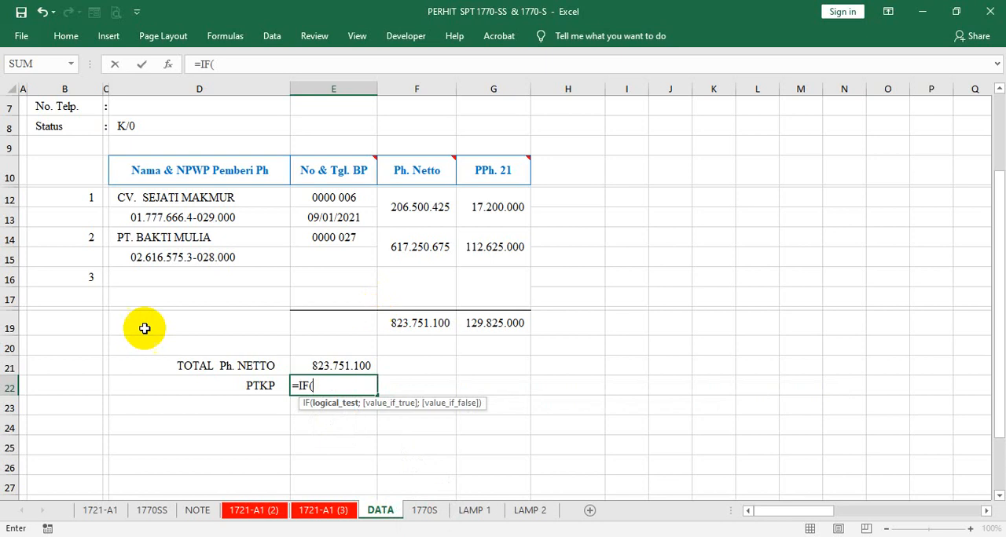
{"action": "left_click", "coordinate": [129, 124]}
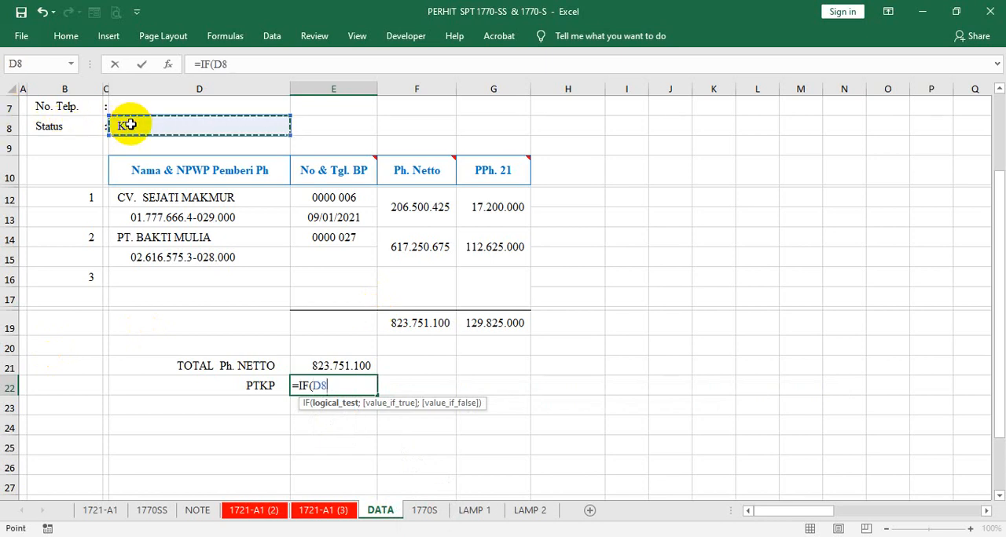
{"action": "type", "text": "="}
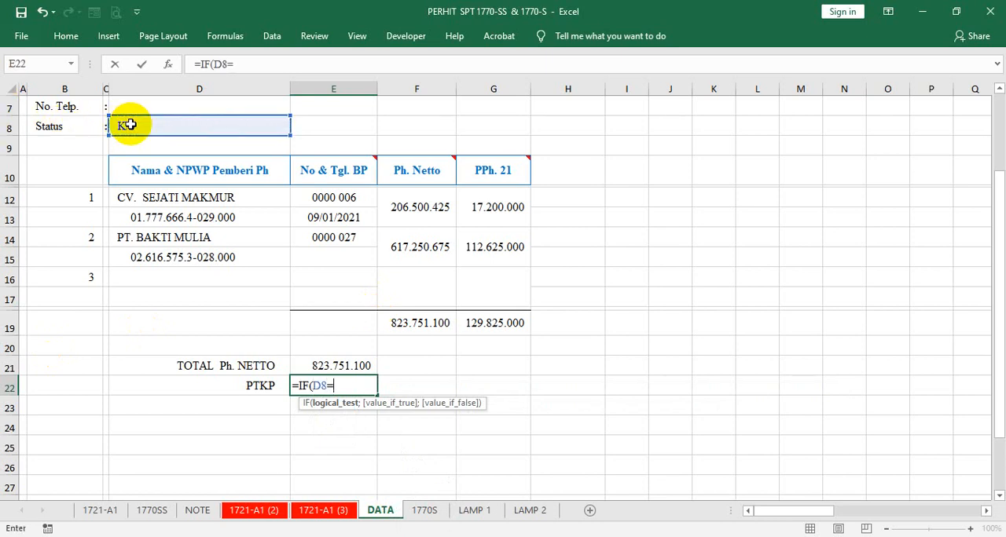
{"action": "type", "text": "\"TK/0\";"}
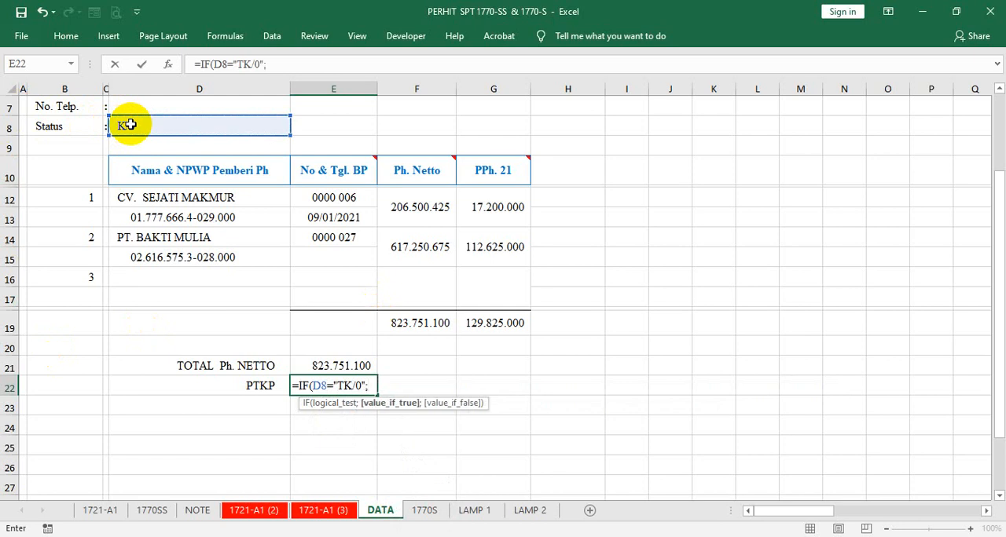
{"action": "type", "text": "5400000"}
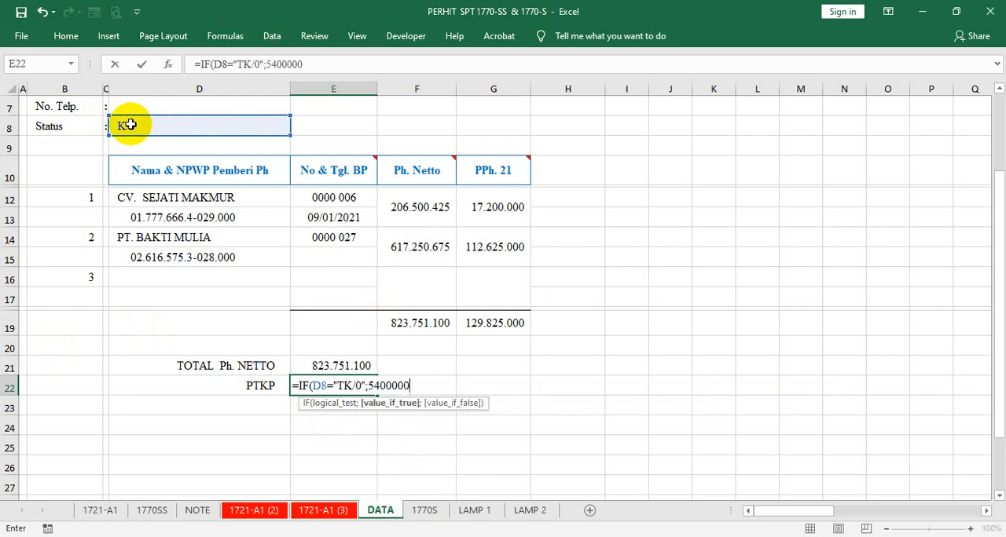
{"action": "type", "text": "0;IF("}
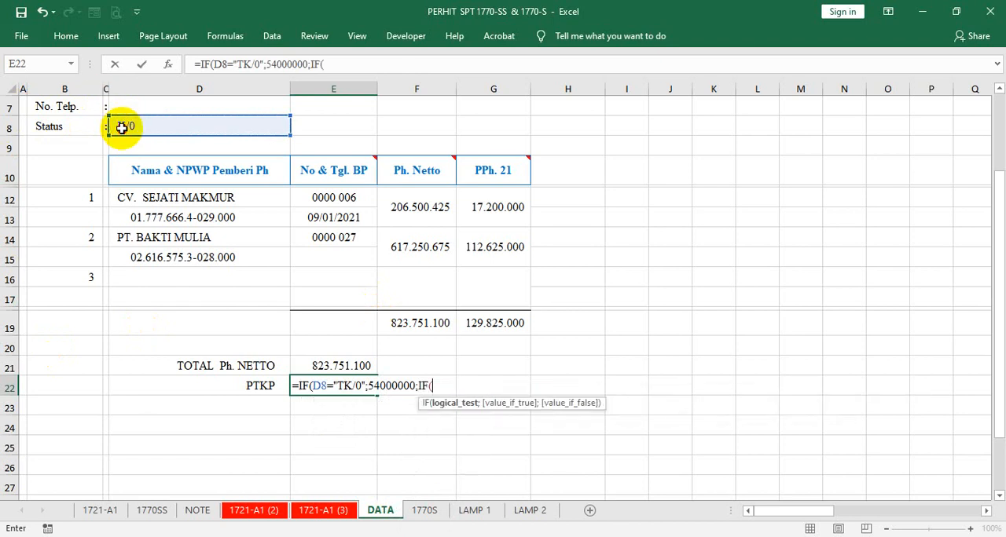
- Complete the E22 formula with a nested IF returning 58500000 when D8 equals "K/0" and 0 otherwise
{"action": "left_click", "coordinate": [122, 126]}
{"action": "type", "text": "=K"}
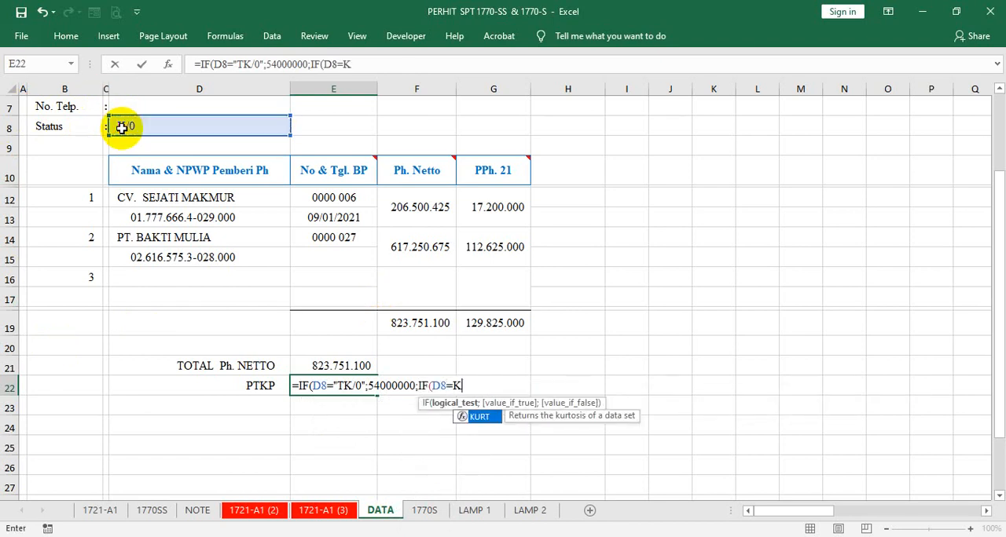
{"action": "key", "text": "BackSpace"}
{"action": "type", "text": "\"K"}
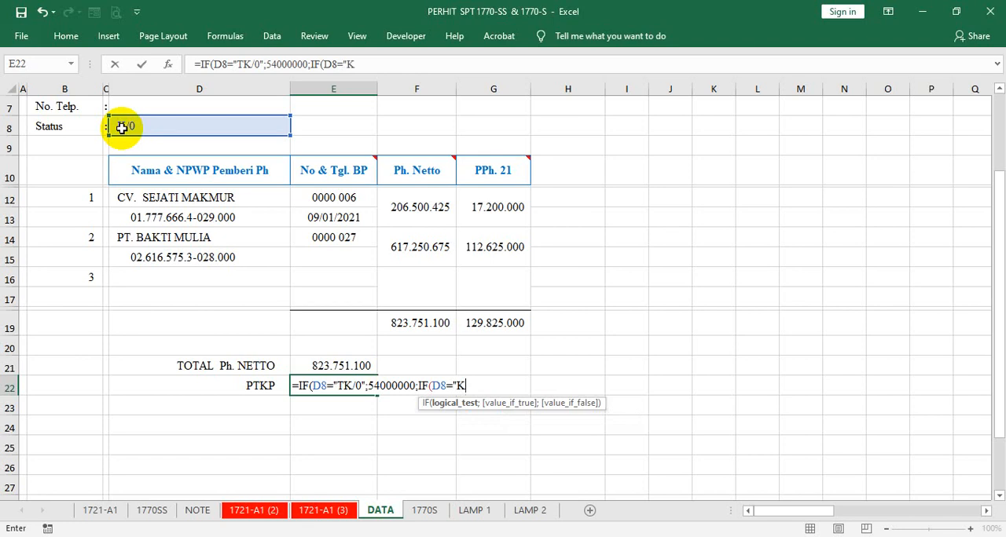
{"action": "type", "text": "/0\";5"}
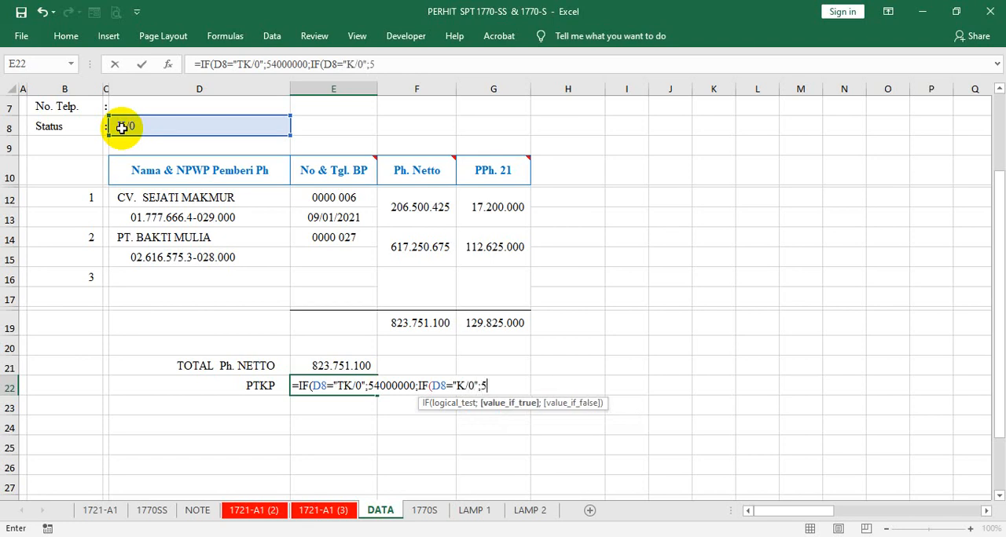
{"action": "type", "text": "8500000"}
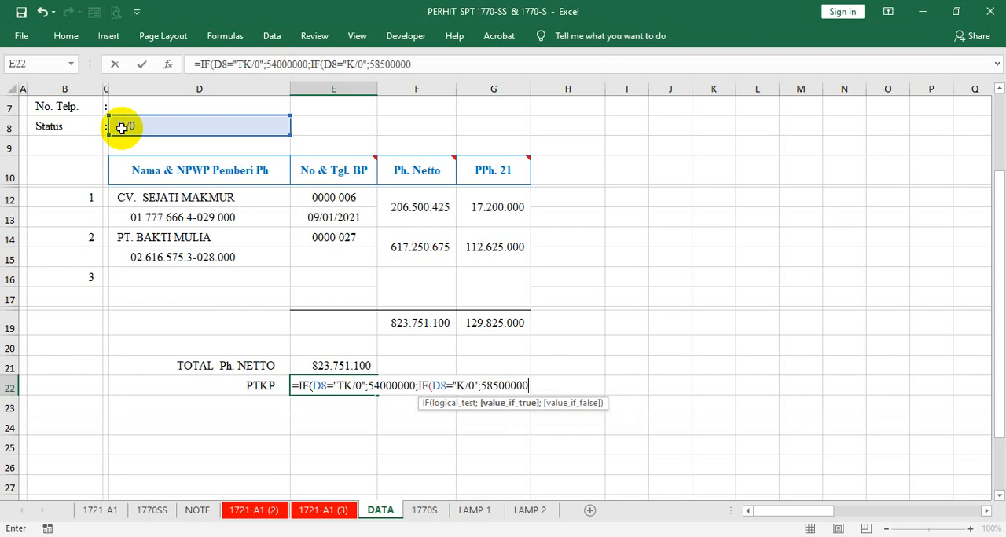
{"action": "type", "text": ";"}
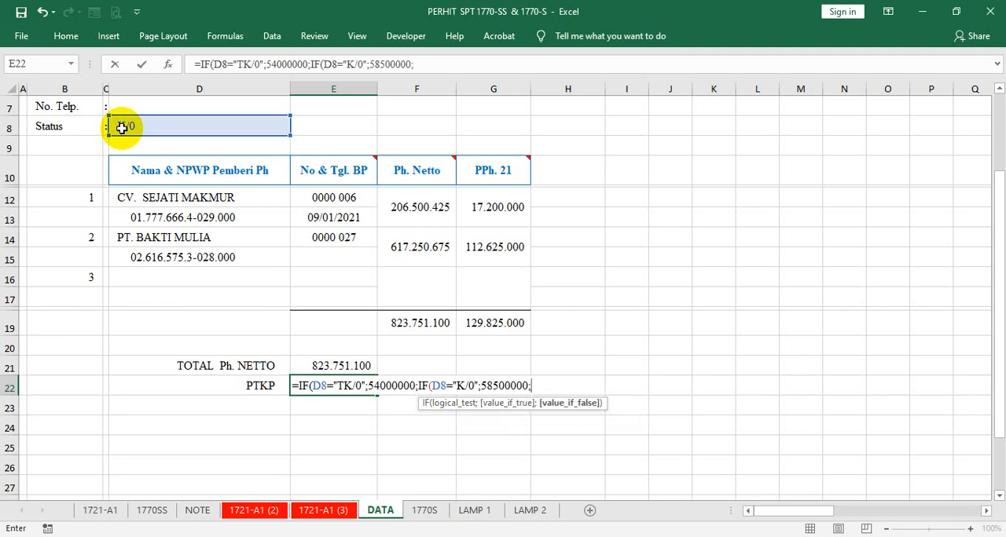
{"action": "type", "text": "0))"}
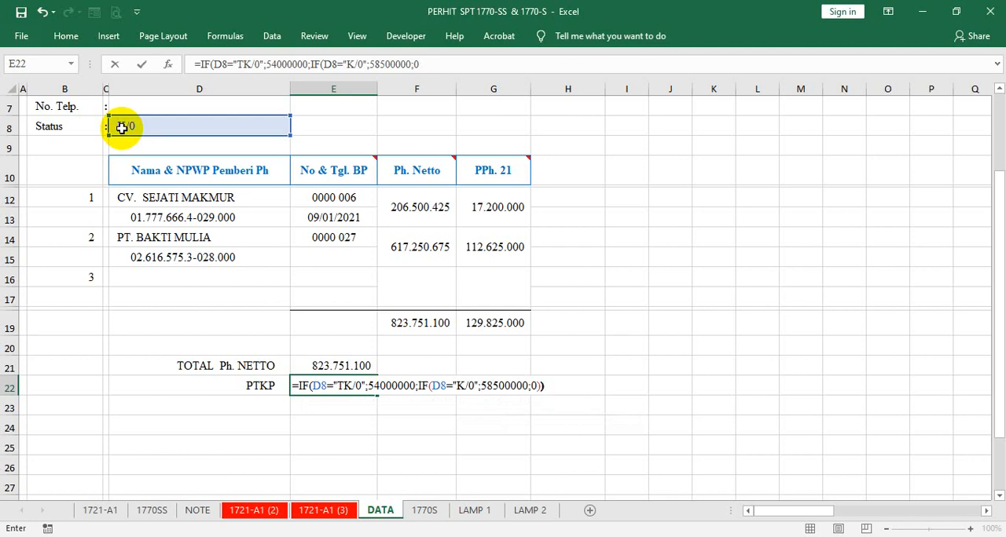
{"action": "key", "text": "Return"}
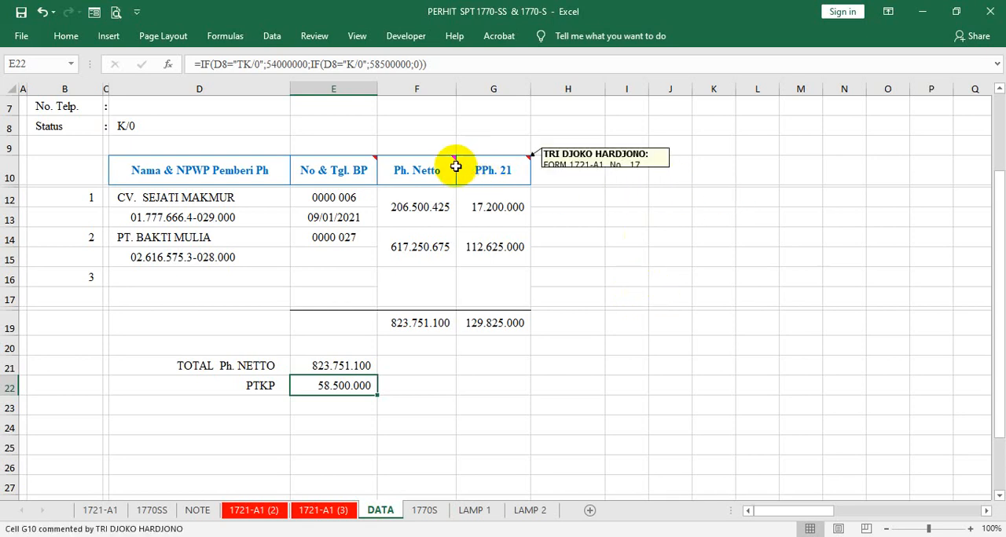
- Make the comment box on the No & Tgl. BP header taller and remove the blank line above its text
{"action": "mouse_move", "coordinate": [440, 166]}
{"action": "mouse_move", "coordinate": [368, 172]}
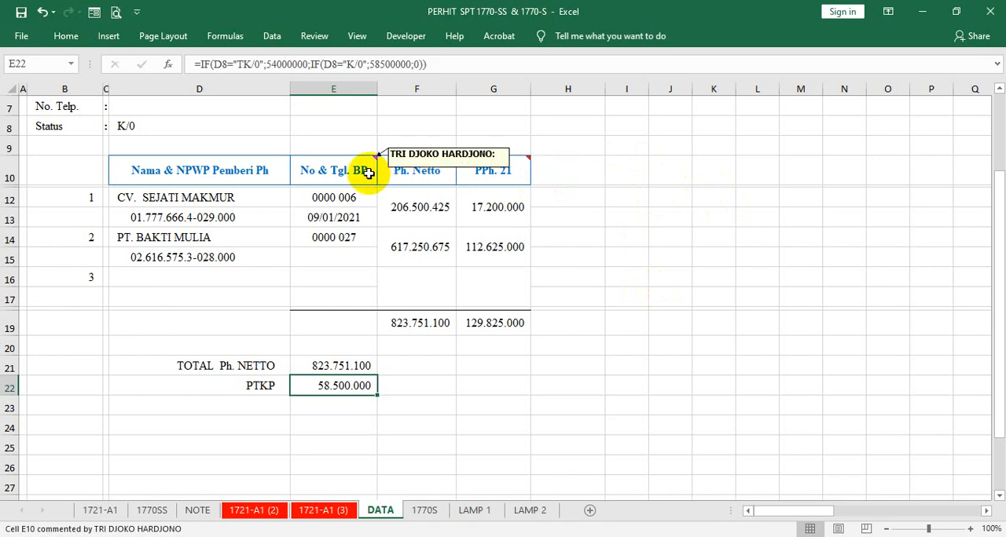
{"action": "left_click", "coordinate": [368, 173]}
{"action": "right_click", "coordinate": [371, 175]}
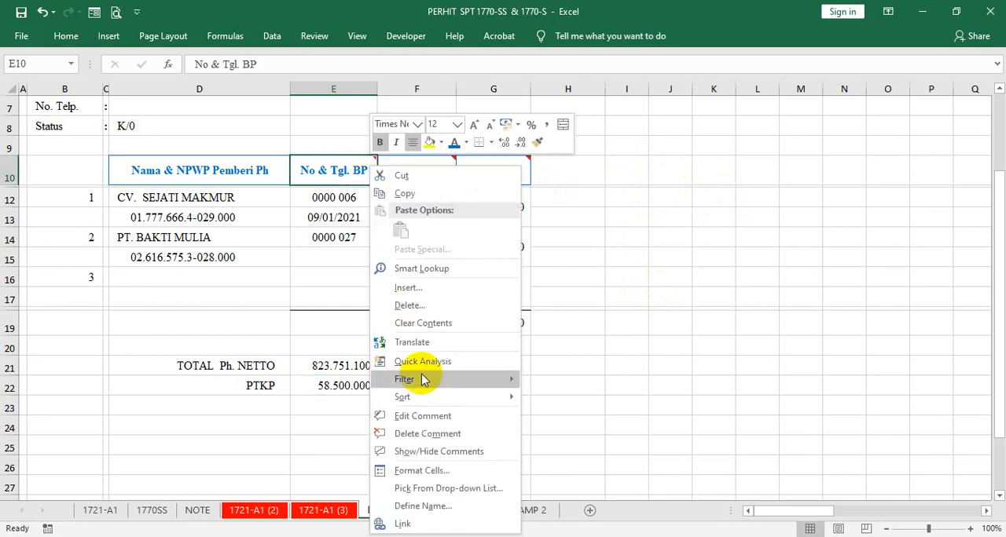
{"action": "left_click", "coordinate": [431, 417]}
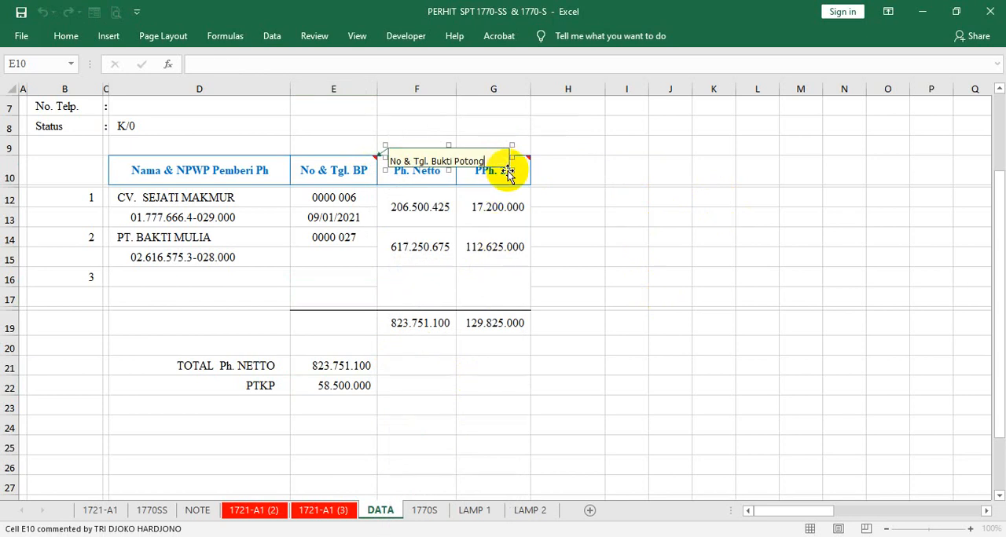
{"action": "left_click_drag", "start_coordinate": [511, 170], "coordinate": [512, 183]}
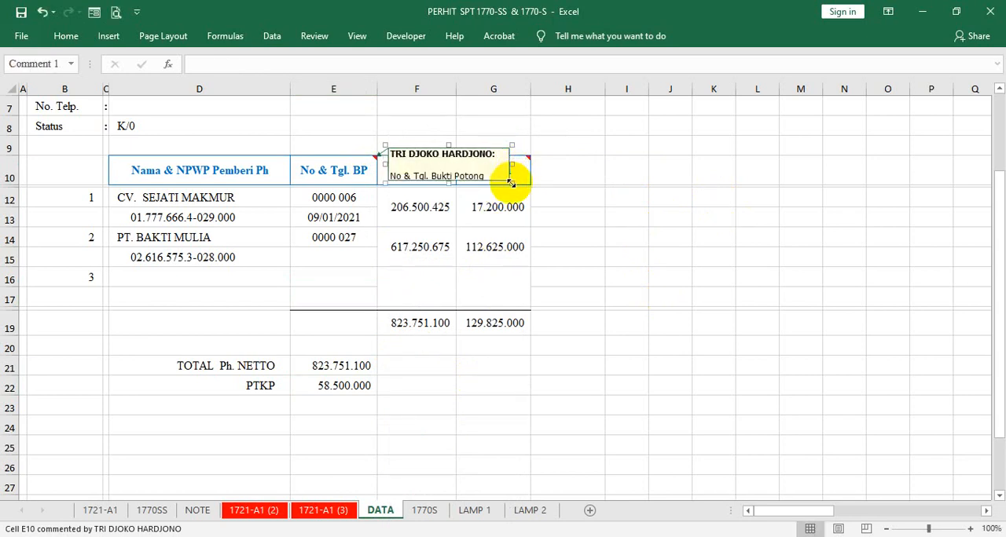
{"action": "left_click", "coordinate": [425, 166]}
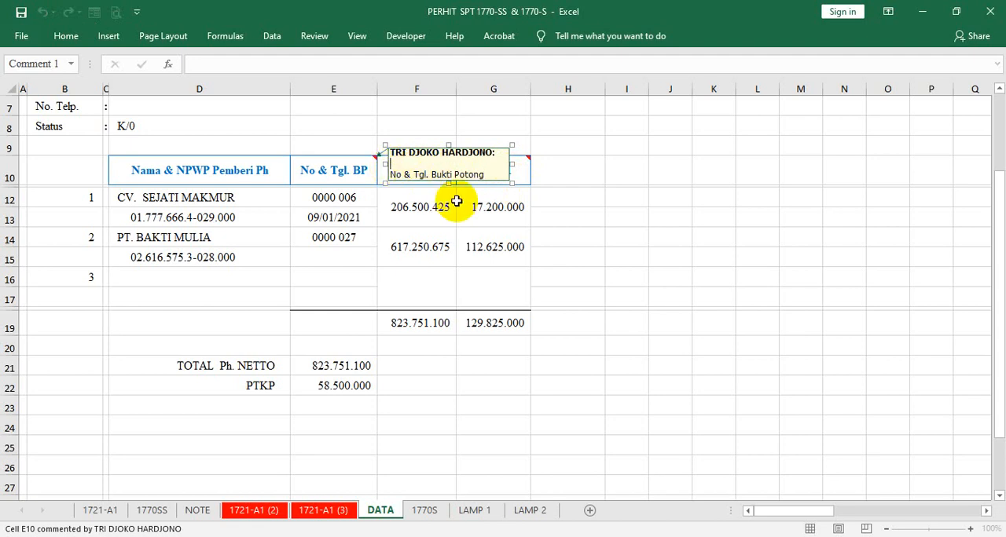
{"action": "key", "text": "BackSpace"}
{"action": "left_click", "coordinate": [684, 212]}
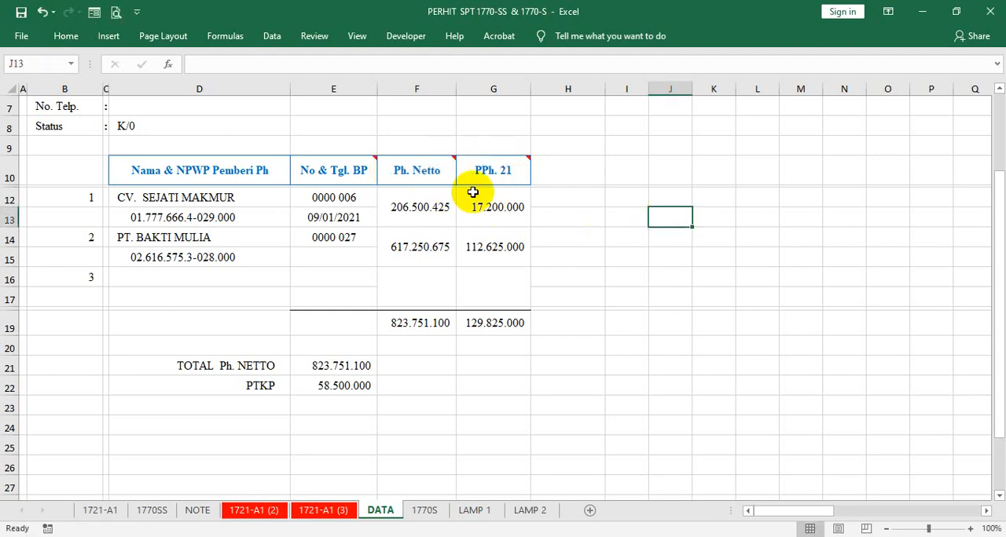
- Make the comment box on the Ph. Netto header taller so its whole text fits
{"action": "left_click", "coordinate": [417, 171]}
{"action": "right_click", "coordinate": [418, 171]}
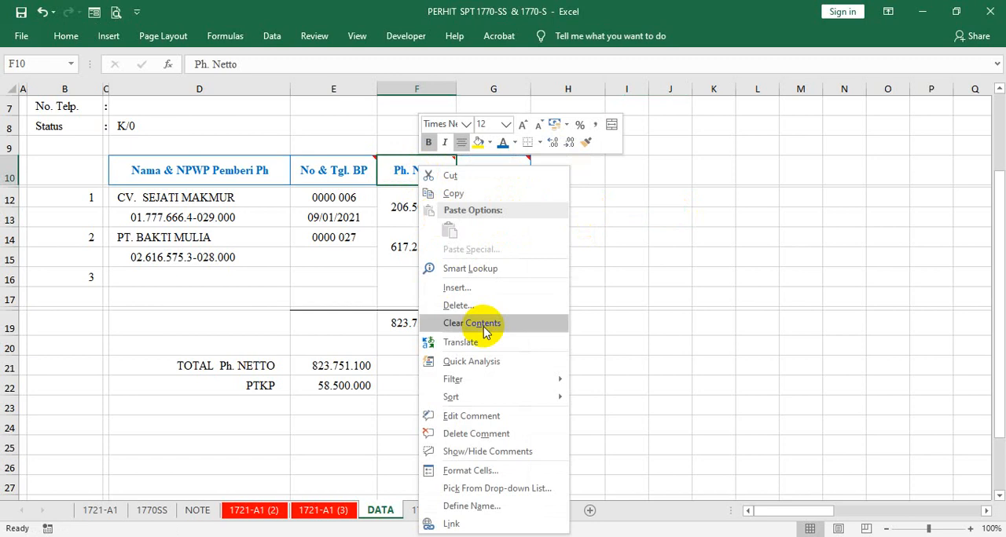
{"action": "left_click", "coordinate": [471, 417]}
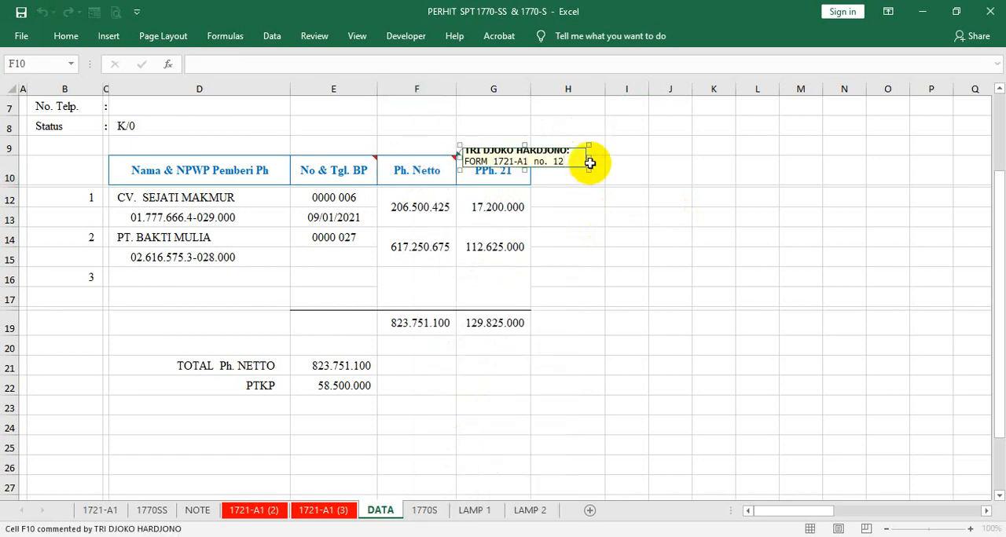
{"action": "left_click_drag", "start_coordinate": [587, 170], "coordinate": [585, 181]}
{"action": "left_click", "coordinate": [602, 216]}
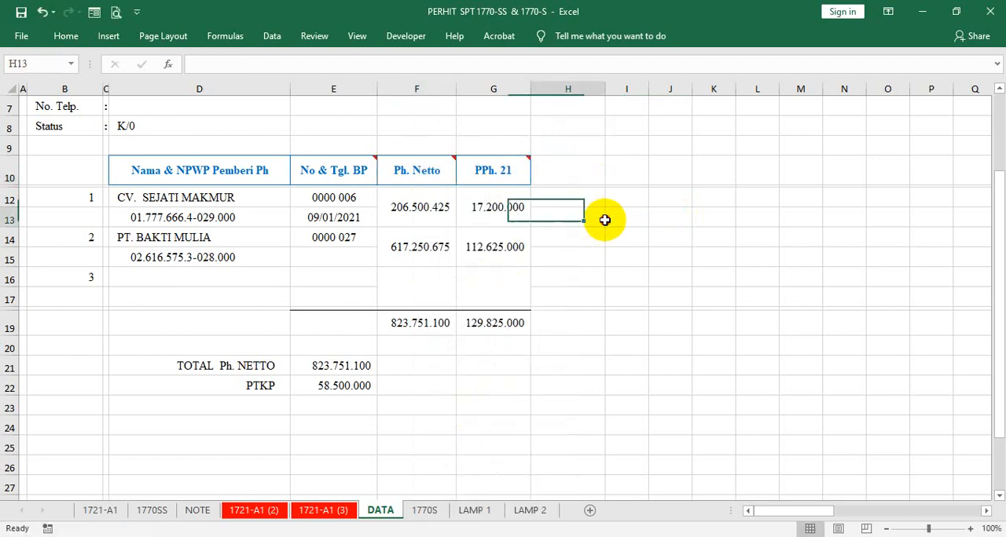
- Resize the comment box on the PPh. 21 header to be slightly taller and narrower
{"action": "left_click", "coordinate": [501, 172]}
{"action": "right_click", "coordinate": [496, 174]}
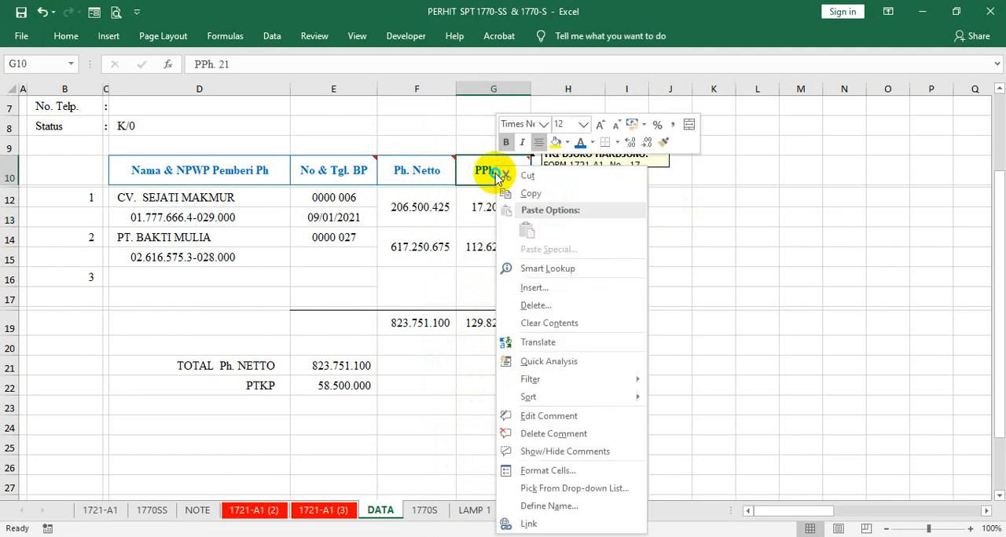
{"action": "left_click", "coordinate": [560, 418]}
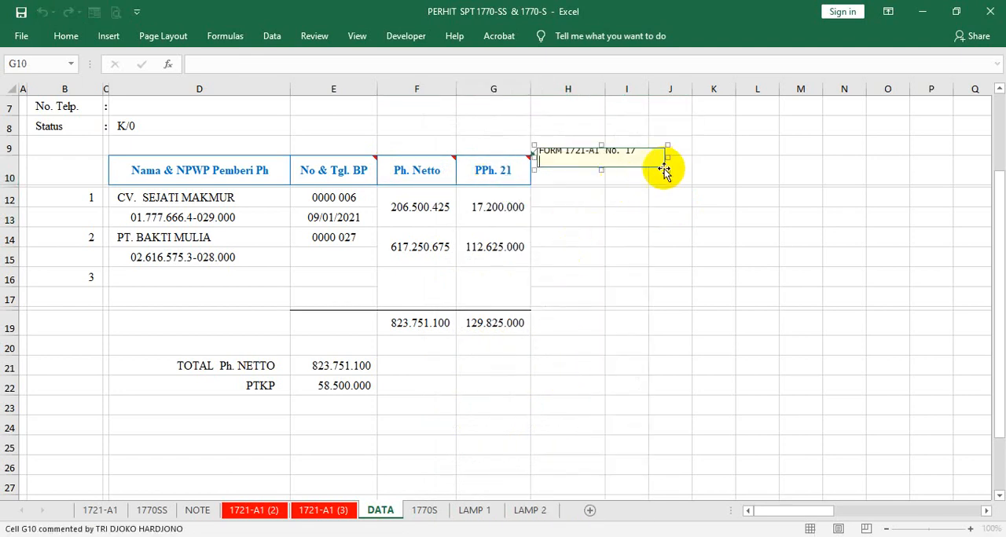
{"action": "mouse_move", "coordinate": [666, 172]}
{"action": "left_mouse_down"}
{"action": "mouse_move", "coordinate": [673, 181]}
{"action": "mouse_move", "coordinate": [654, 179]}
{"action": "left_mouse_up"}
- Reopen the Ph. Netto header's comment for editing and shrink its box slightly to fit the text
{"action": "left_click", "coordinate": [425, 172]}
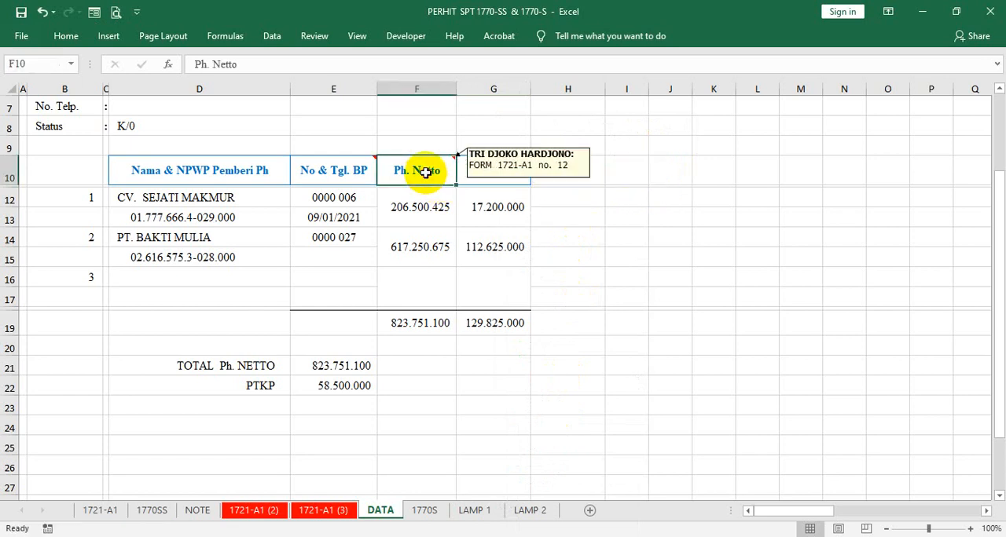
{"action": "right_click", "coordinate": [427, 174]}
{"action": "left_click", "coordinate": [426, 173]}
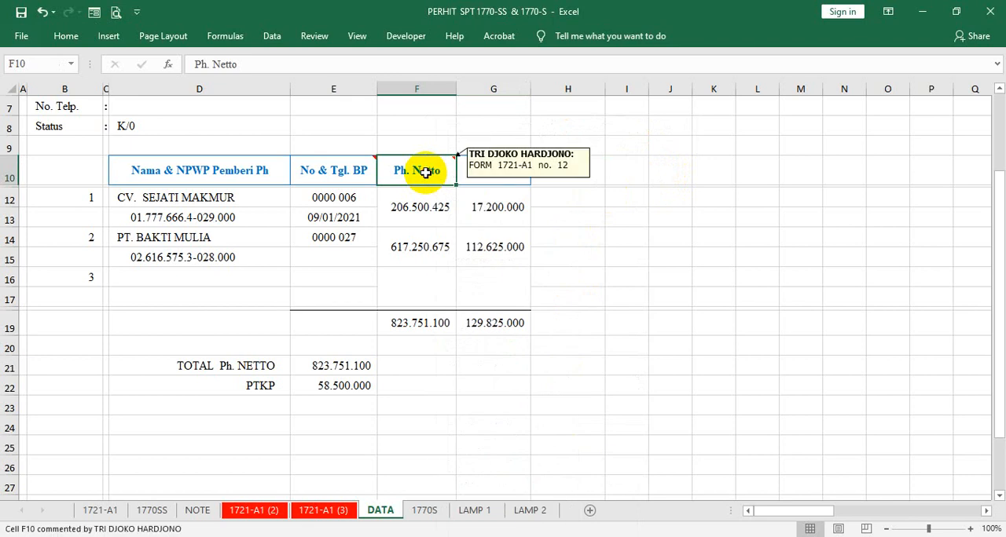
{"action": "right_click", "coordinate": [425, 172]}
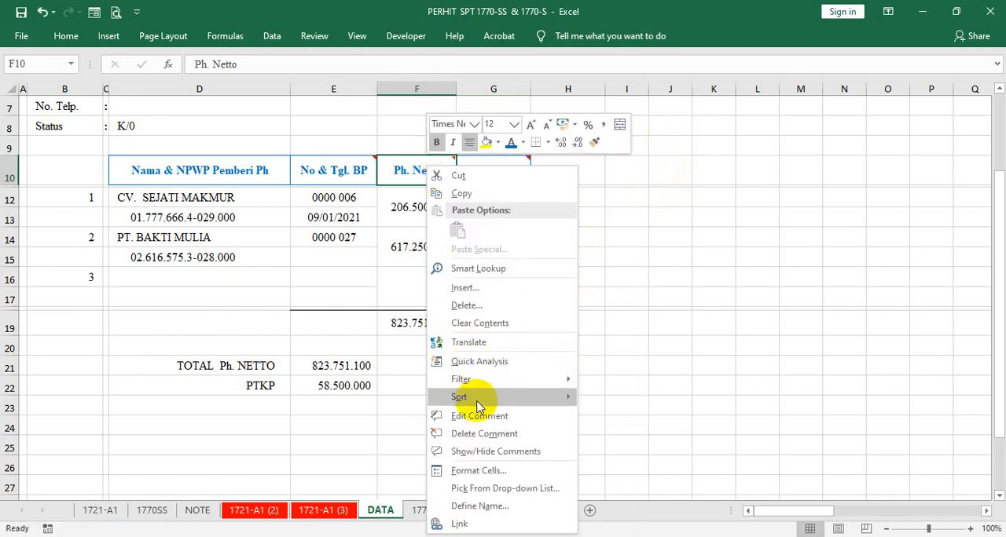
{"action": "left_click", "coordinate": [474, 416]}
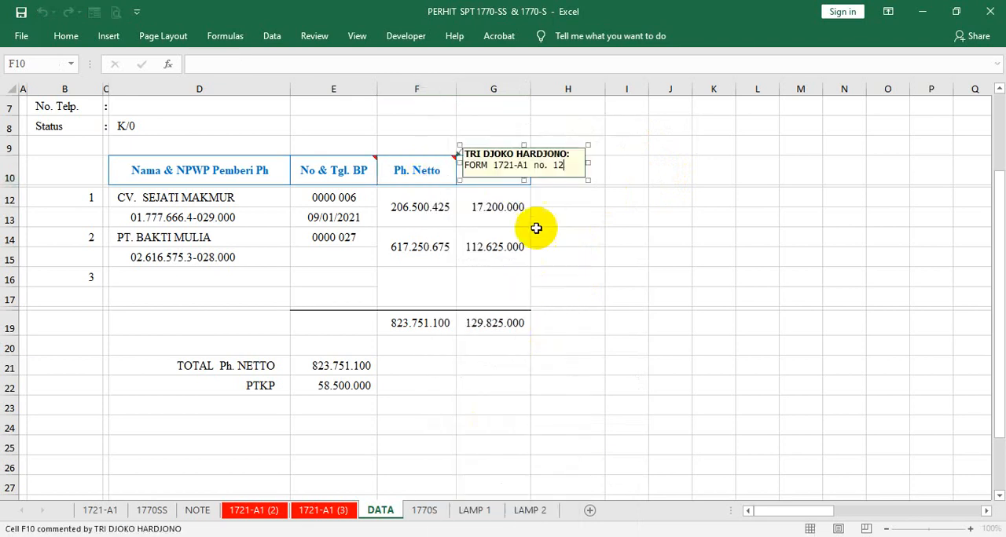
{"action": "left_click", "coordinate": [586, 181]}
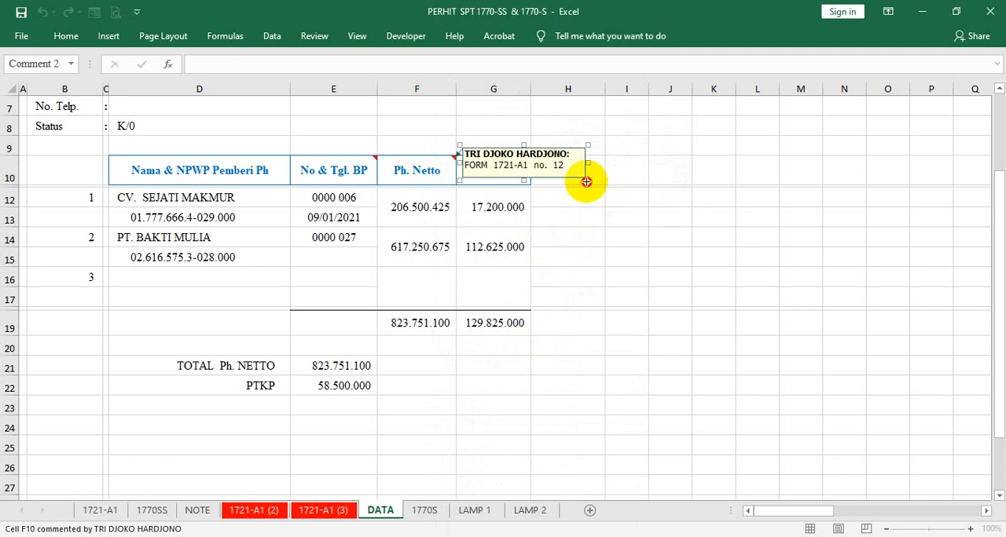
{"action": "left_click_drag", "start_coordinate": [586, 181], "coordinate": [579, 175]}
{"action": "left_click", "coordinate": [545, 243]}
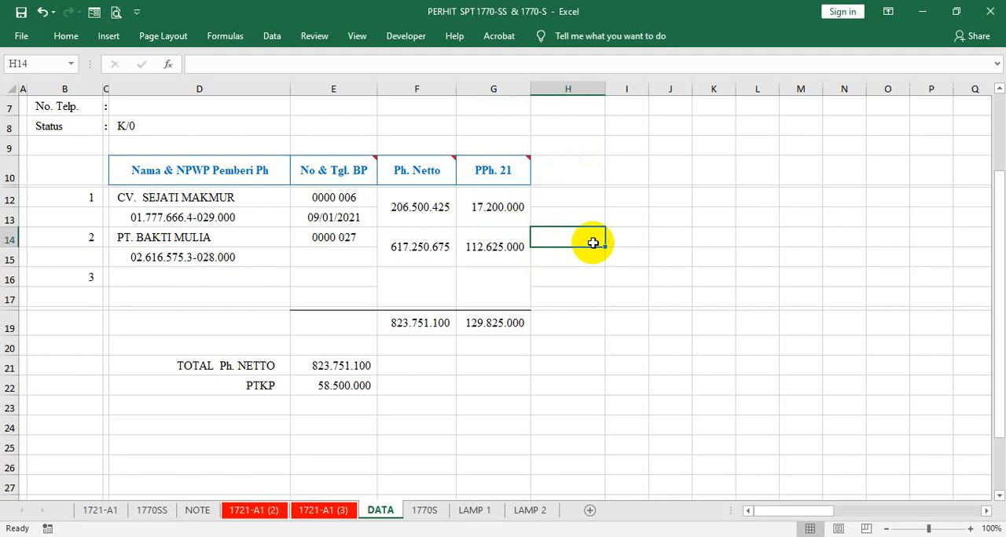
{"action": "left_click", "coordinate": [650, 180]}
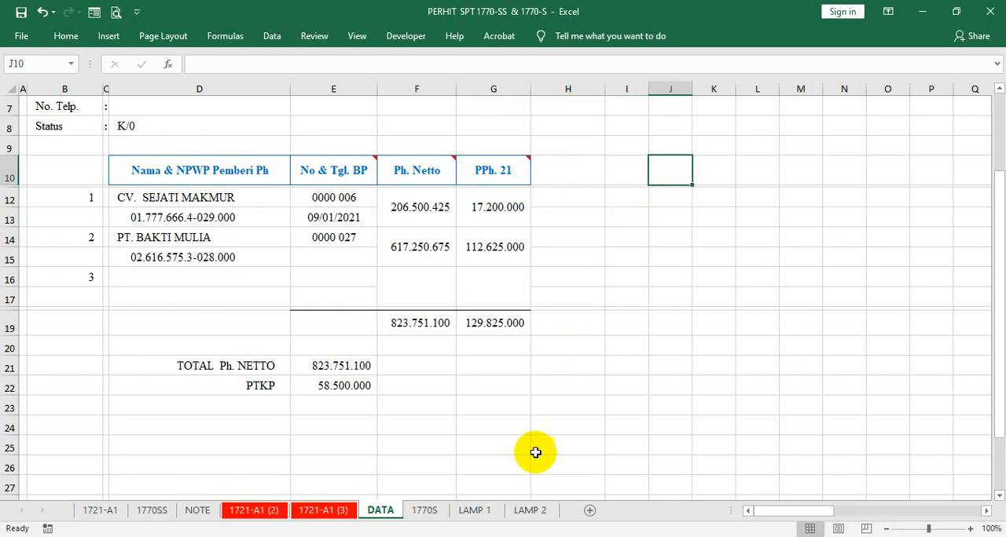
- Switch to the Google Meet window in Chrome and stop presenting the workbook
{"action": "left_click", "coordinate": [560, 536]}
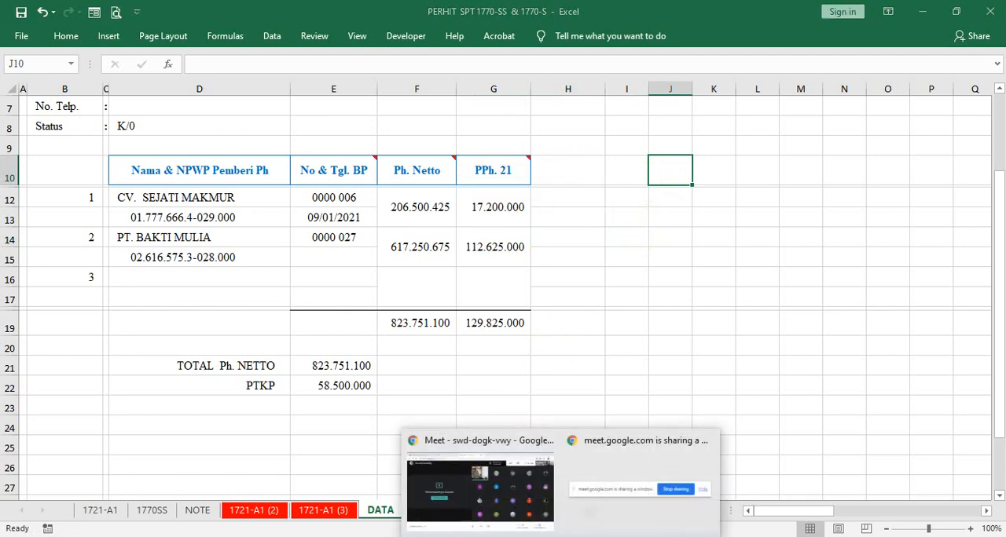
{"action": "left_click", "coordinate": [434, 515]}
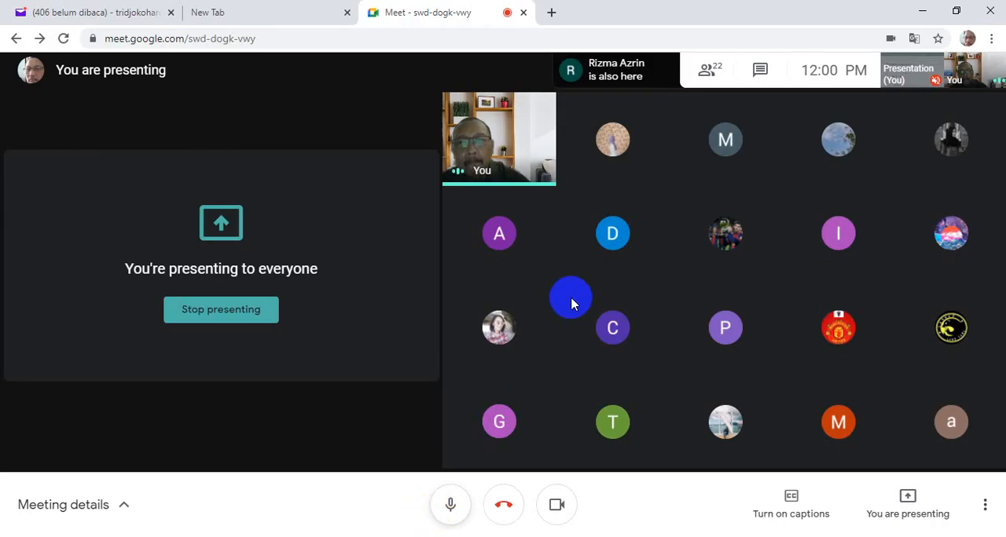
{"action": "left_click", "coordinate": [262, 314]}
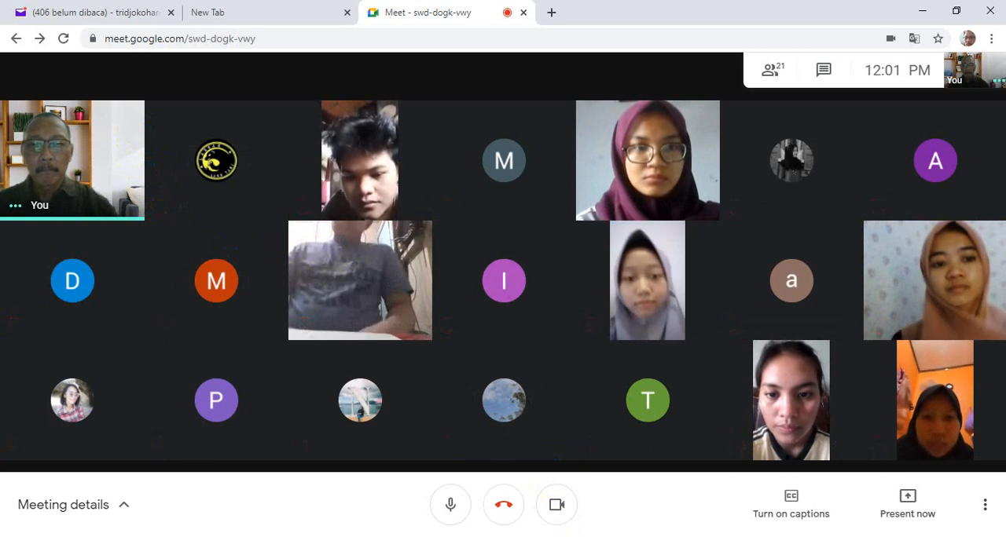
- Switch to the Book1 workbook in Excel and select cell A33 below the pasted attendance screenshot
{"action": "left_click", "coordinate": [488, 536]}
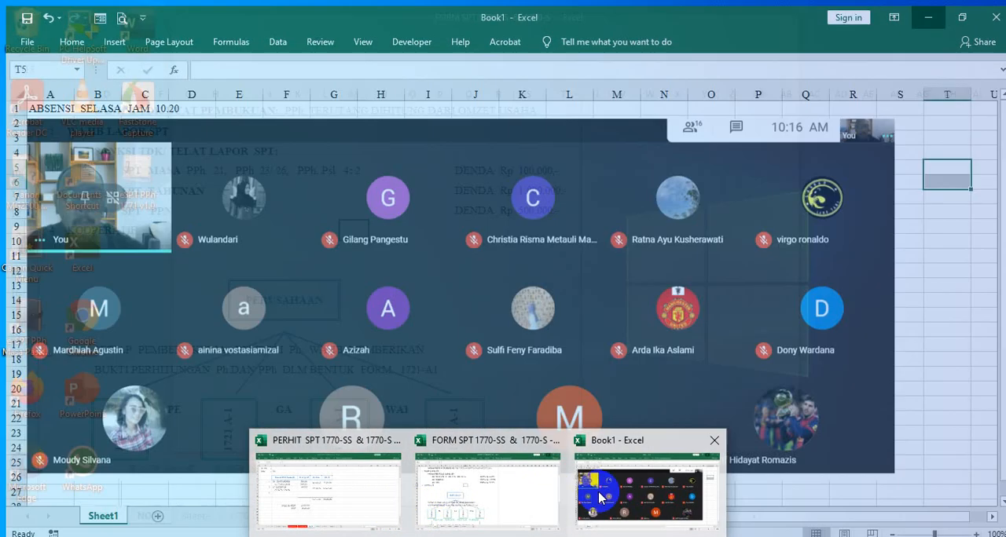
{"action": "left_click", "coordinate": [640, 487]}
{"action": "scroll", "coordinate": [419, 415], "scroll_direction": "down", "scroll_amount": 2}
{"action": "scroll", "coordinate": [419, 415], "scroll_direction": "down", "scroll_amount": 4}
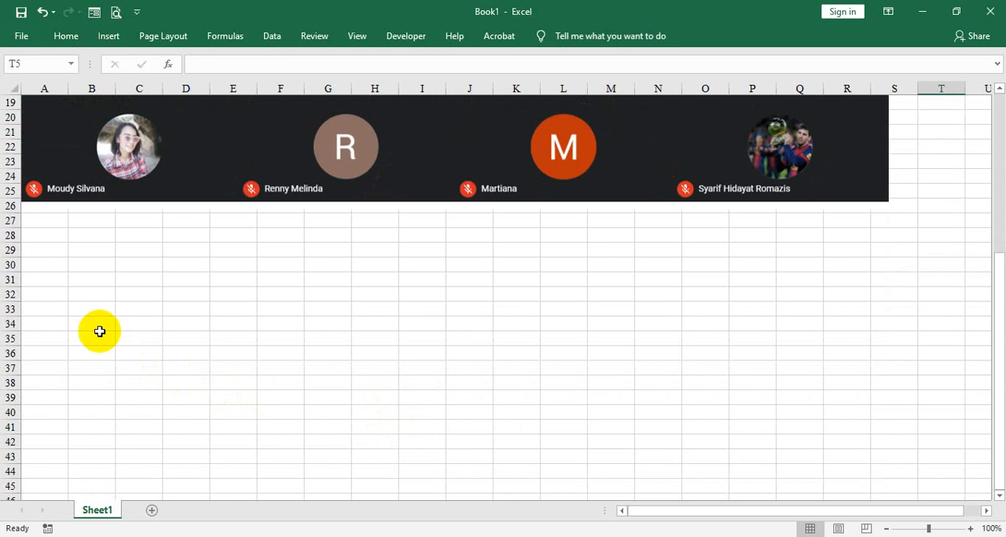
{"action": "left_click", "coordinate": [63, 306]}
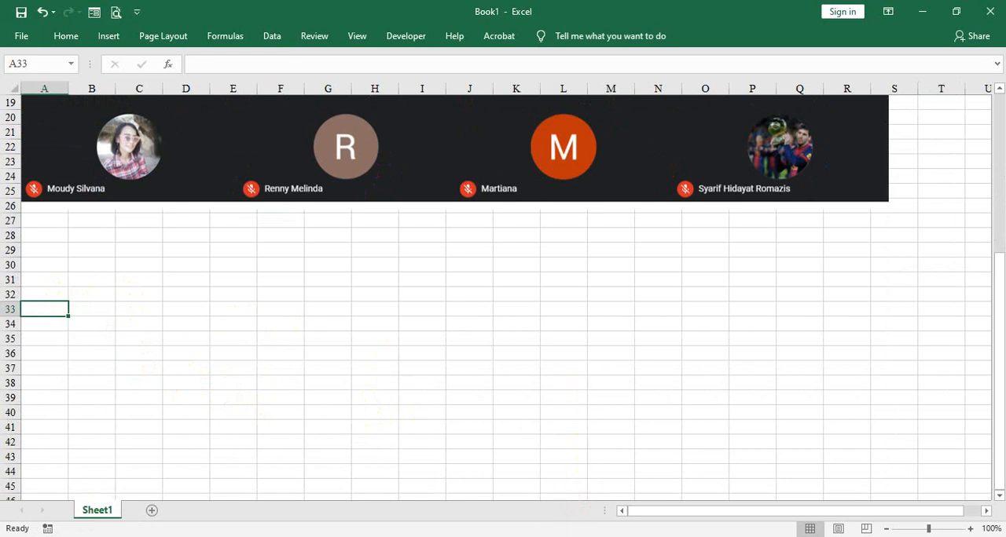
- Switch back to Google Meet in Chrome, leave the call and rate its audio and video five stars
{"action": "left_click", "coordinate": [572, 536]}
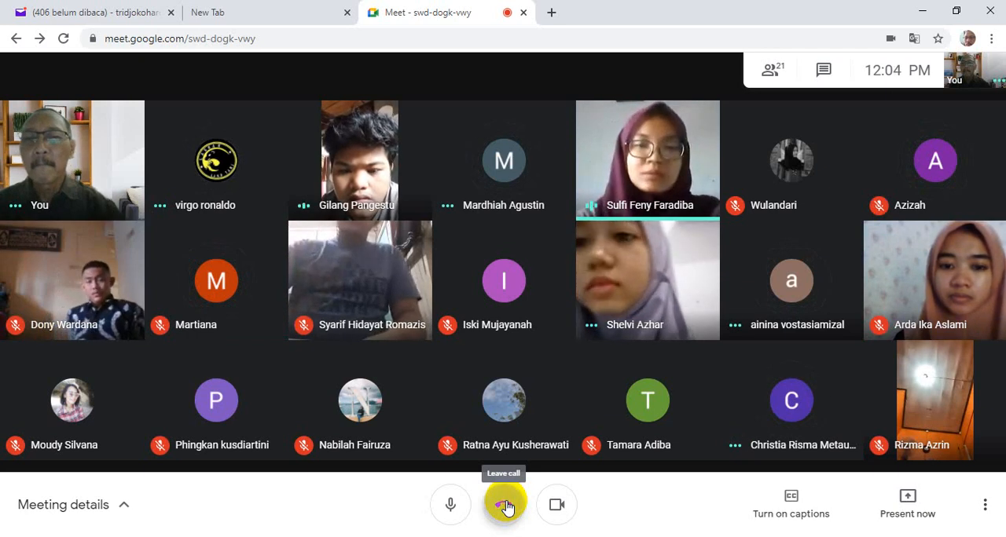
{"action": "left_click", "coordinate": [505, 507]}
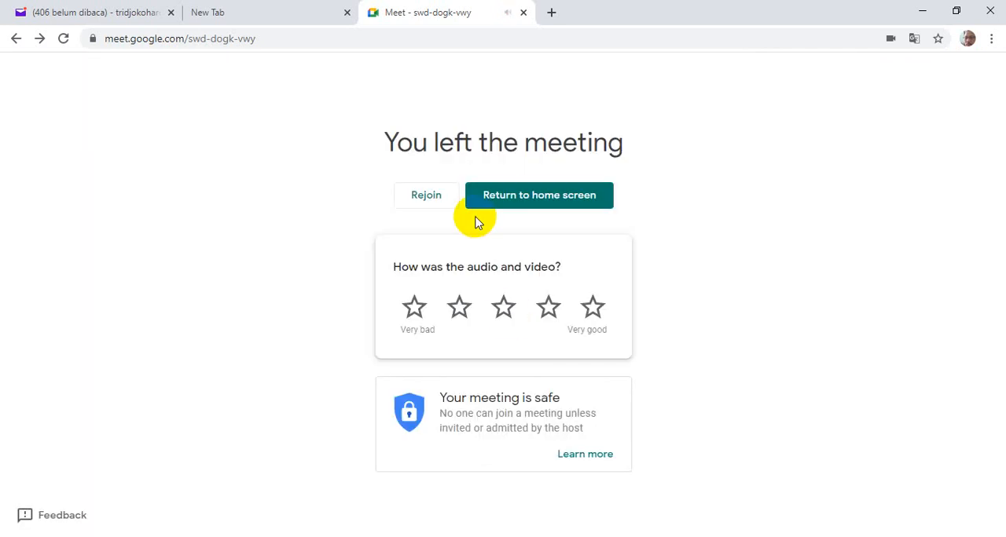
{"action": "left_click", "coordinate": [589, 308]}
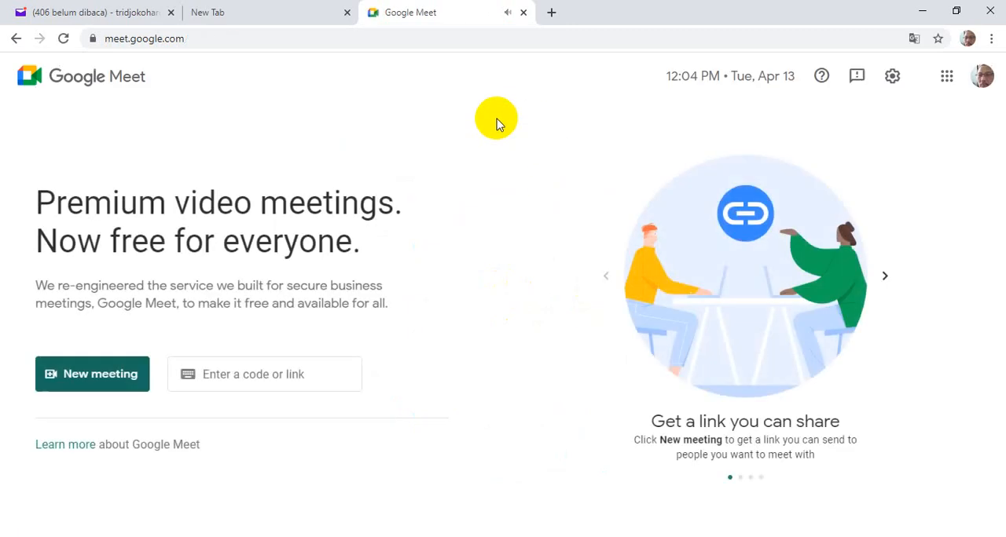
- Close the Google Meet page, the empty new tab and the remaining Chrome window with Yahoo Mail
{"action": "left_click", "coordinate": [524, 13]}
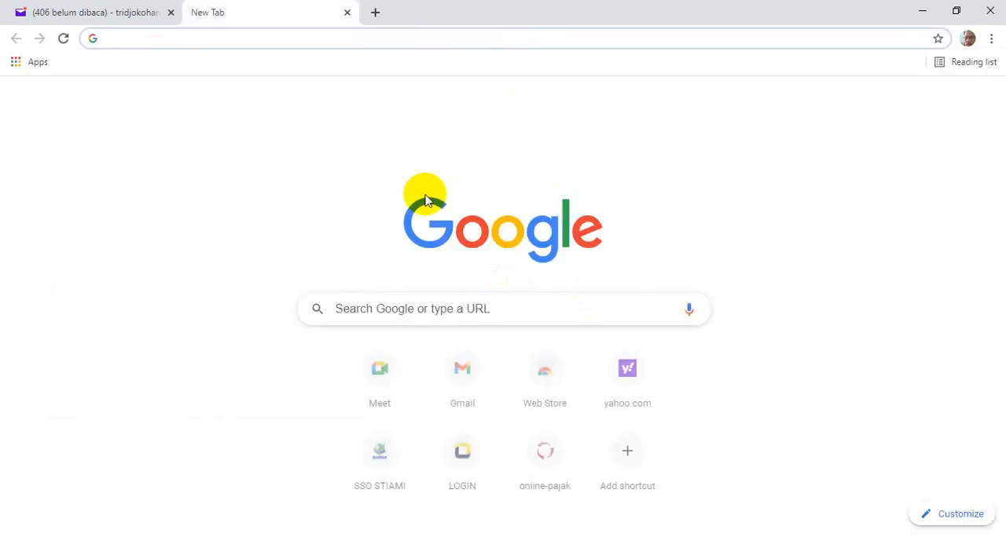
{"action": "left_click", "coordinate": [346, 13]}
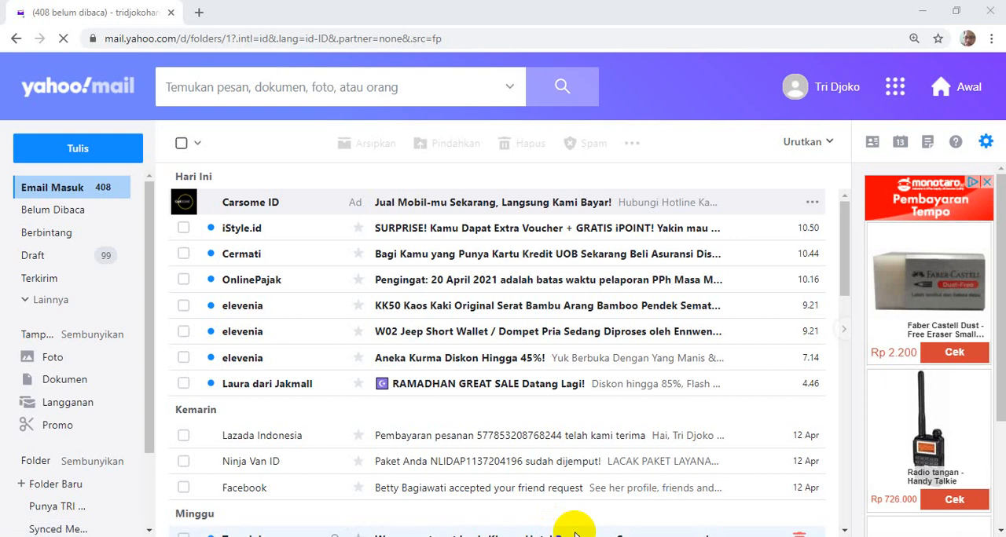
{"action": "left_click", "coordinate": [992, 11]}
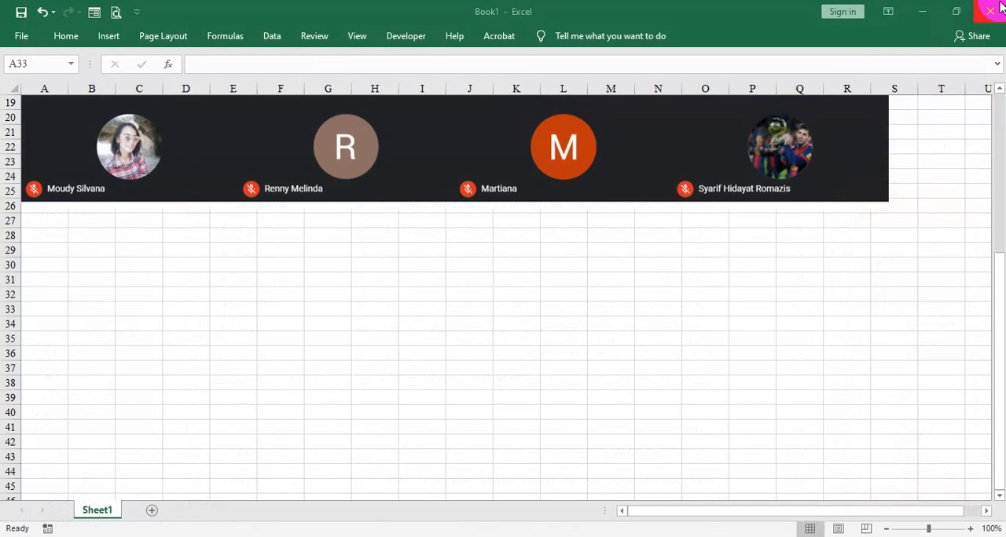